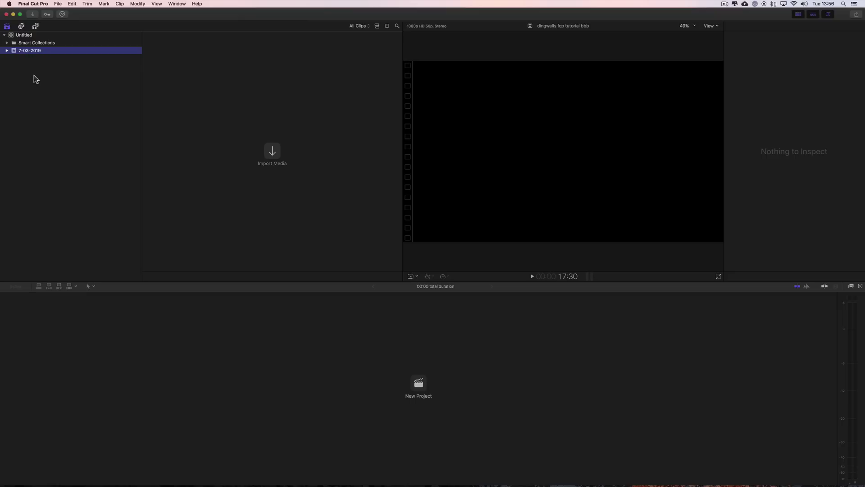
- Close the Untitled library from the libraries list
left_click(22, 35)
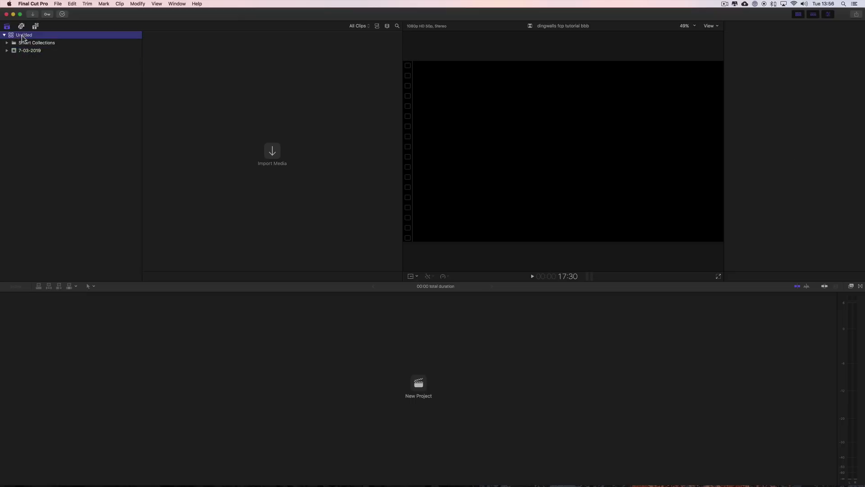
left_click(30, 51)
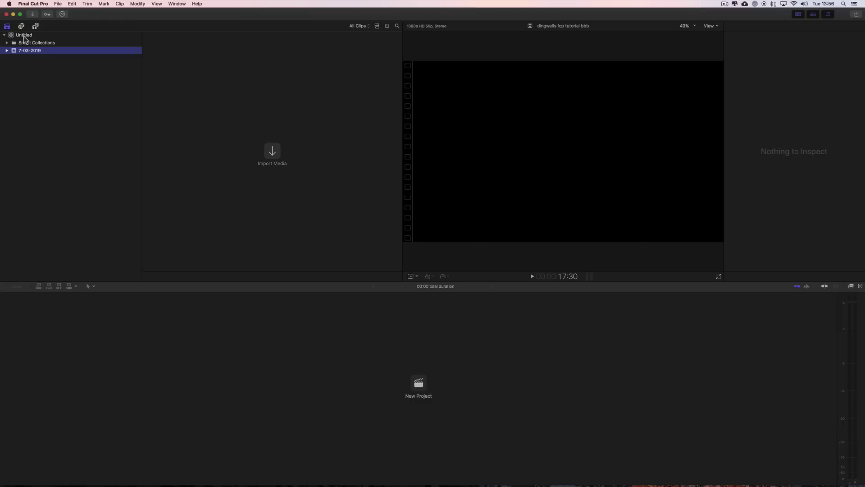
left_click(29, 36)
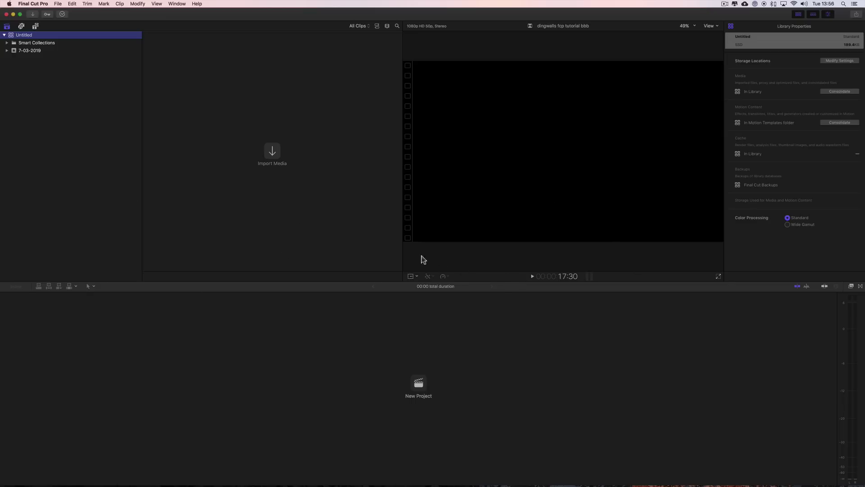
right_click(10, 35)
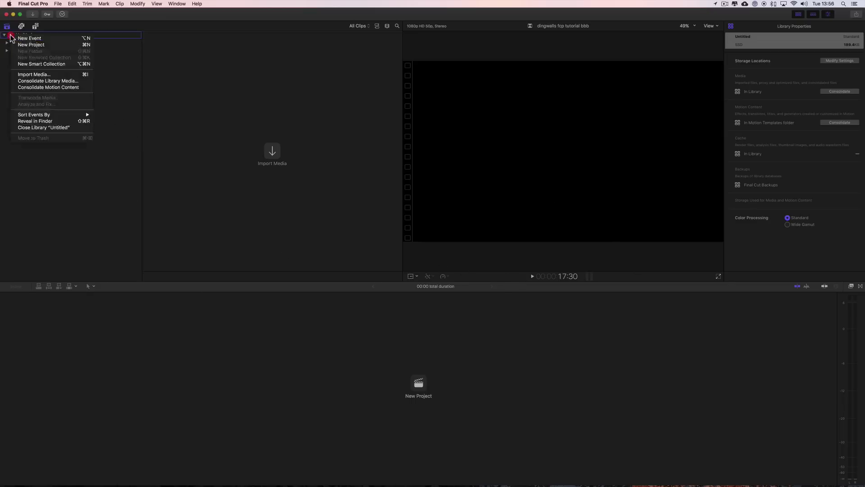
left_click(49, 128)
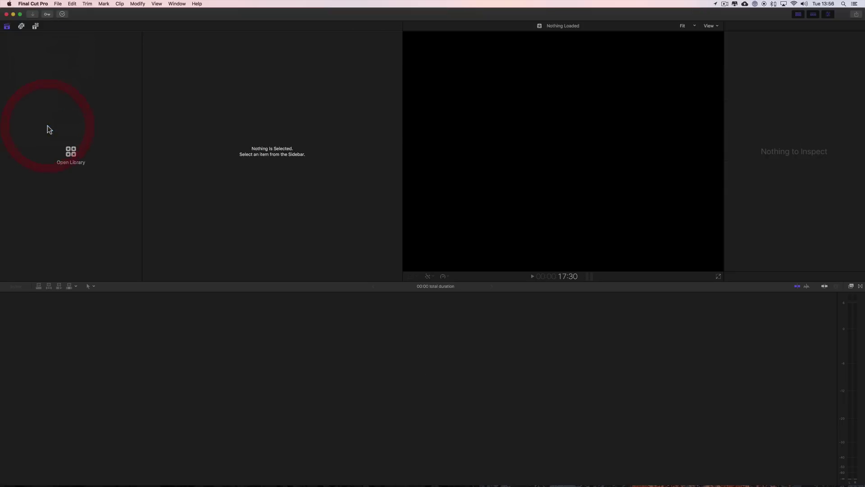
left_click(70, 153)
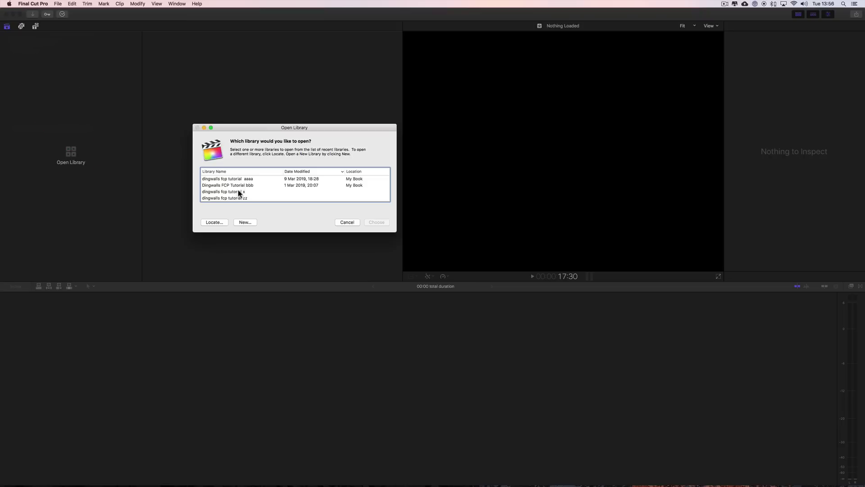
scroll(241, 185, "down", 2)
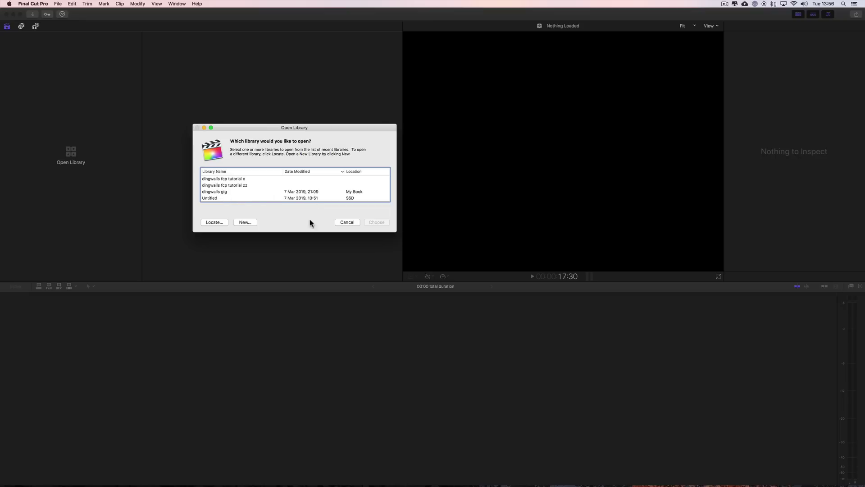
left_click(345, 222)
- Open the existing library Dingwalls FCP Tutorial bbb from the My Book drive
left_click(58, 4)
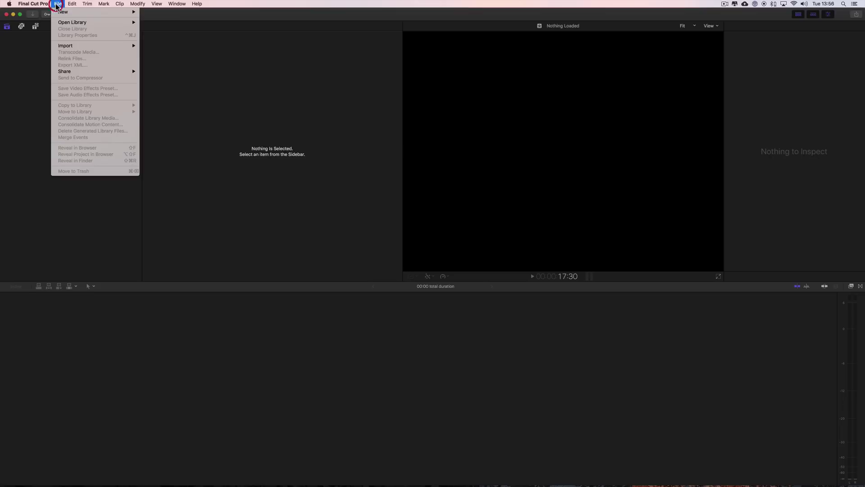
mouse_move(62, 21)
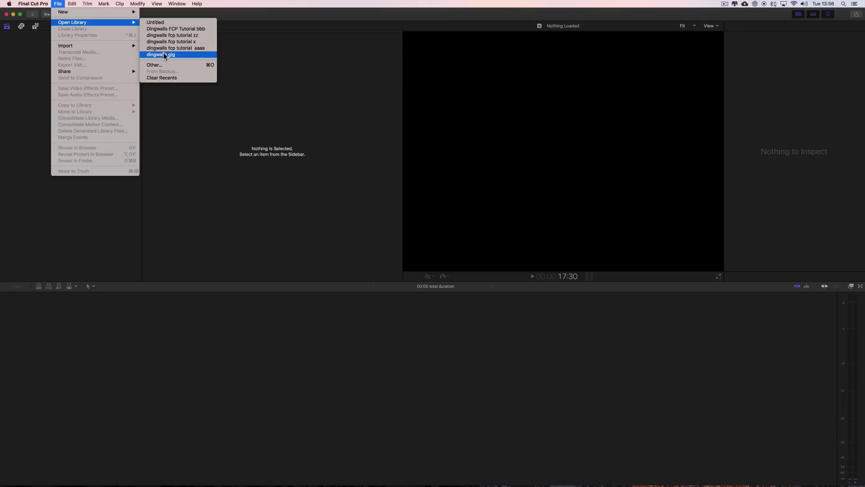
left_click(159, 65)
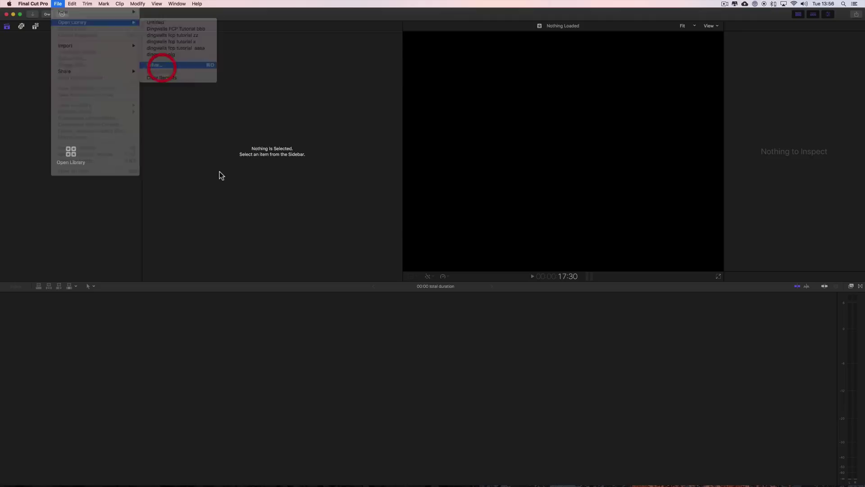
scroll(232, 191, "down", 3)
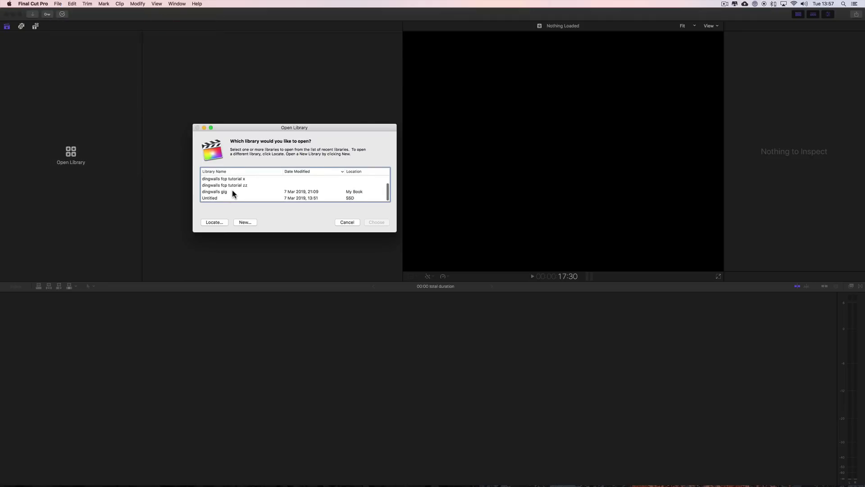
scroll(232, 191, "up", 3)
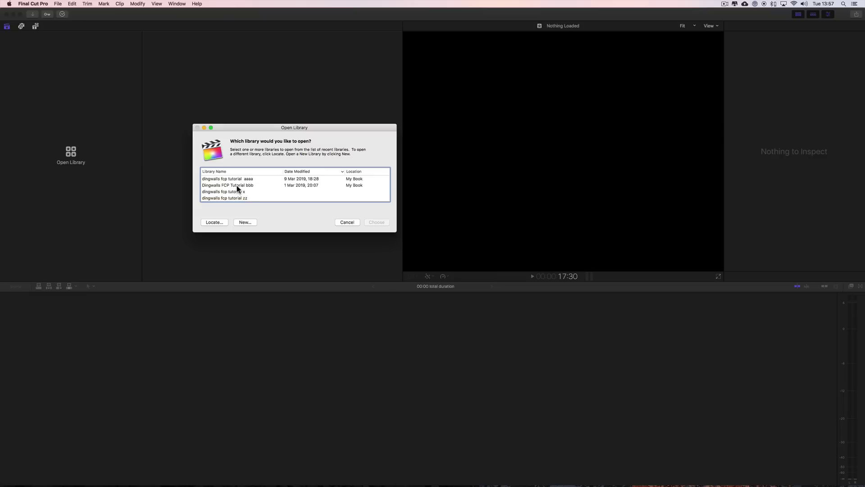
left_click(237, 185)
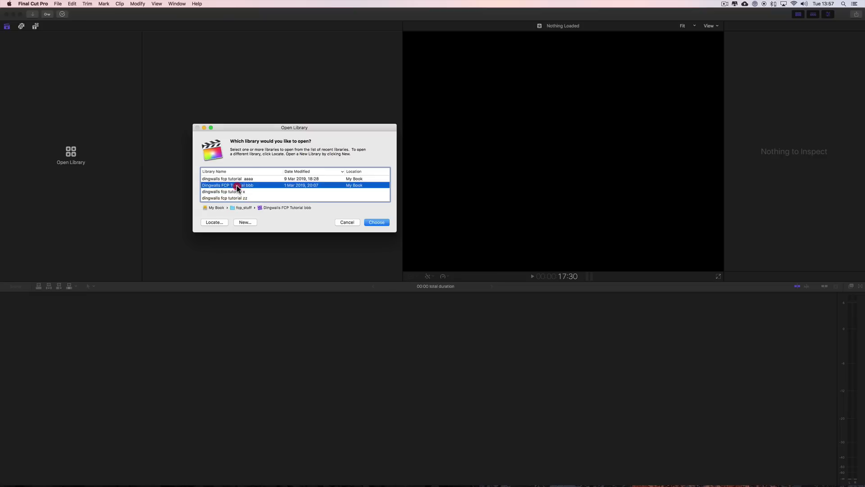
left_click(375, 222)
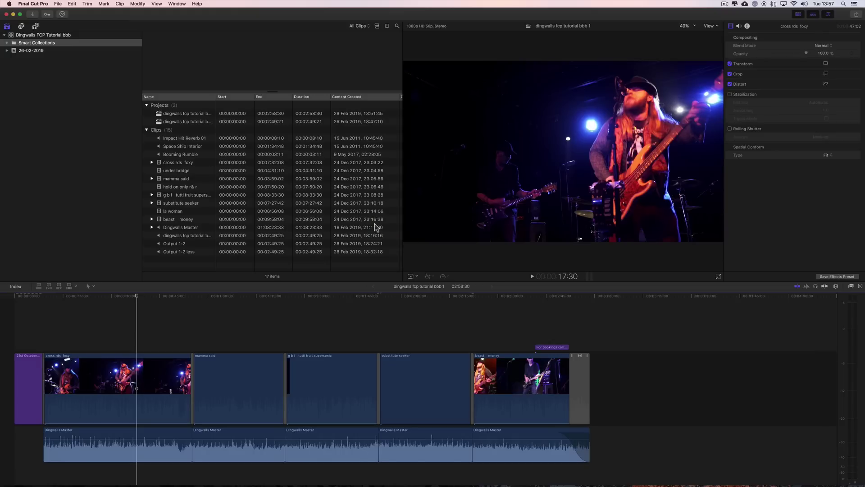
- Examine the properties of the Dingwalls FCP Tutorial bbb library and the contents of its 26-02-2019 event
left_click(42, 36)
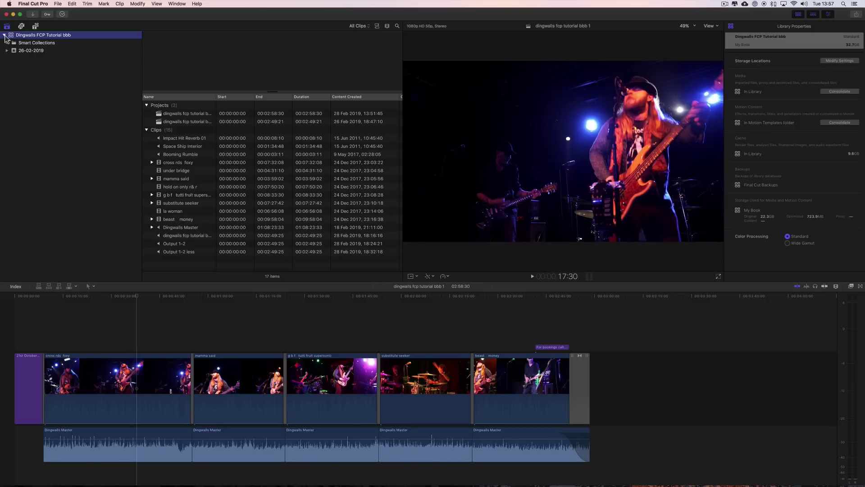
left_click(22, 51)
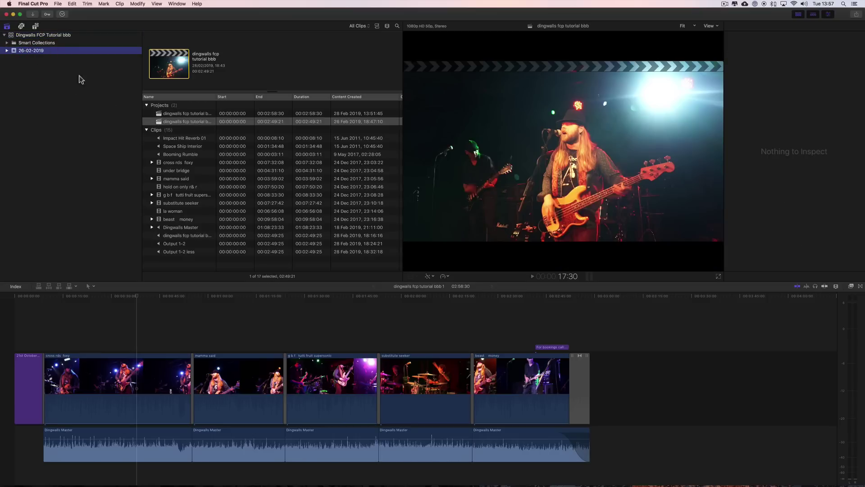
left_click(21, 35)
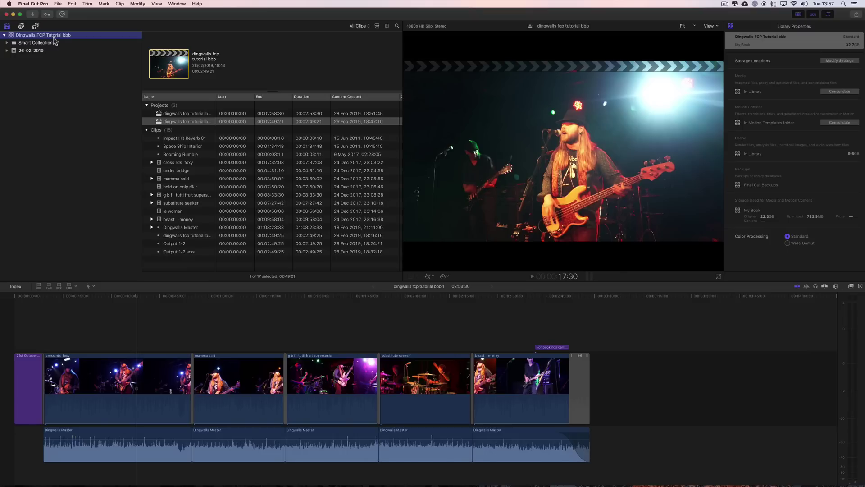
left_click(4, 35)
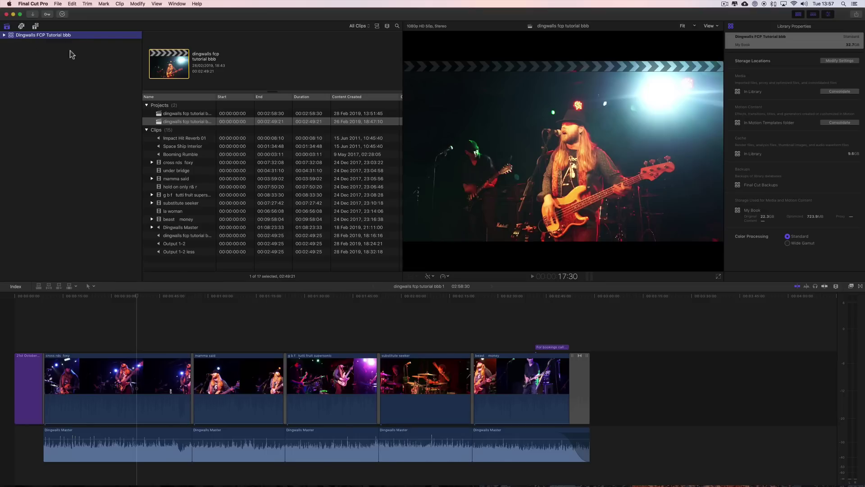
left_click(4, 35)
left_click(35, 53)
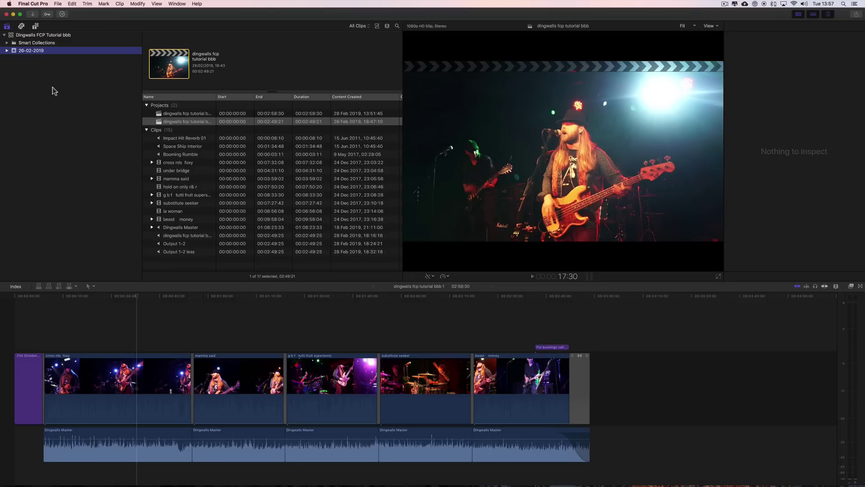
left_click(36, 36)
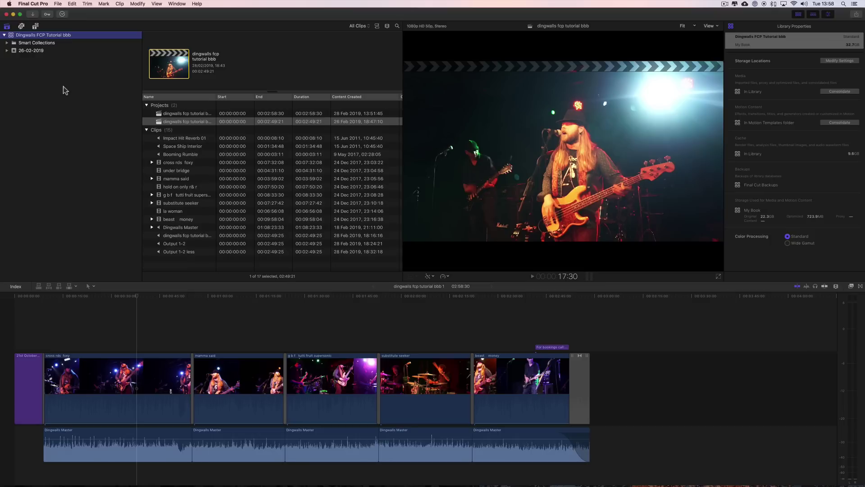
left_click(18, 51)
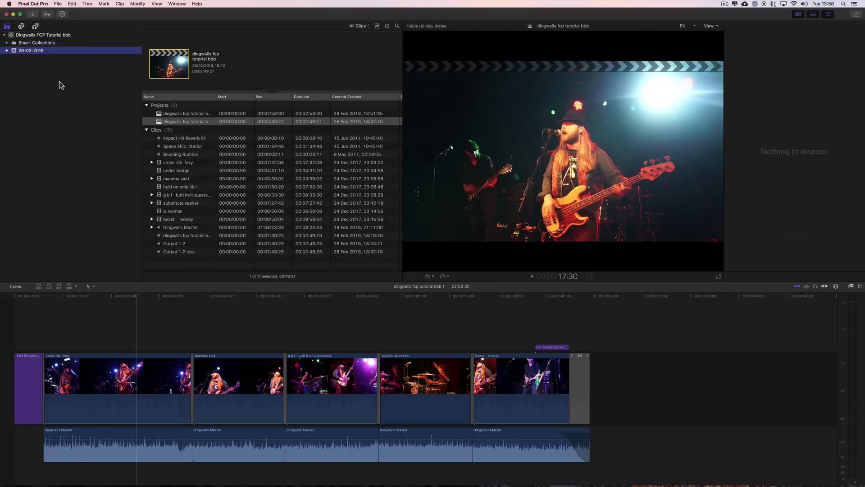
left_click(28, 36)
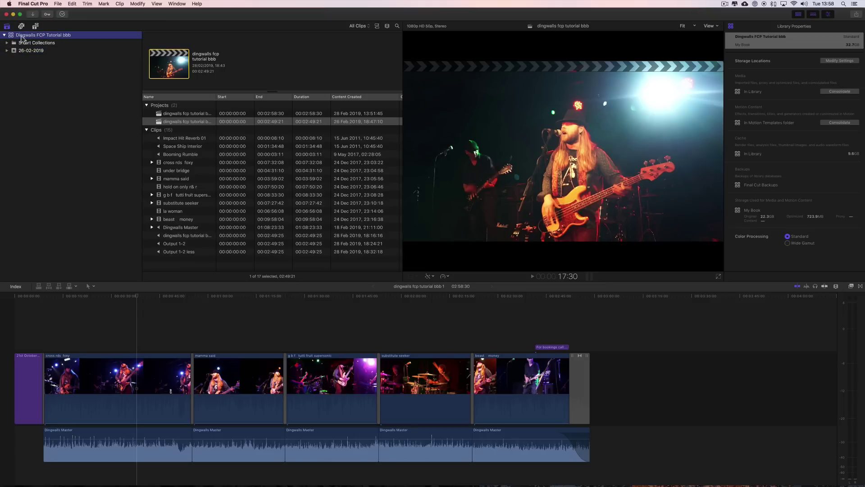
right_click(57, 39)
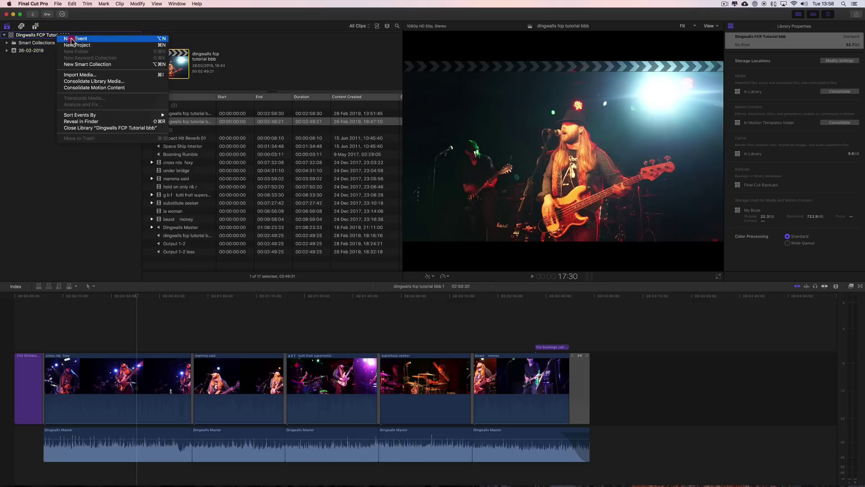
left_click(351, 69)
key("alt+n")
left_click(419, 28)
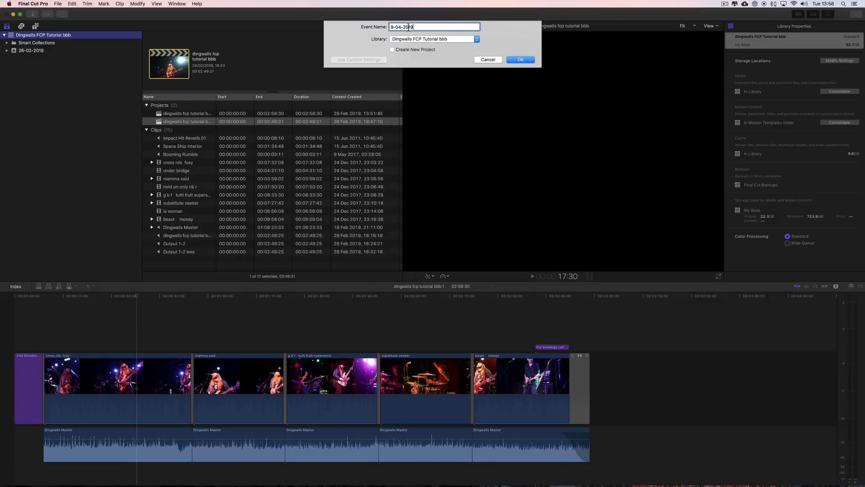
left_click(485, 60)
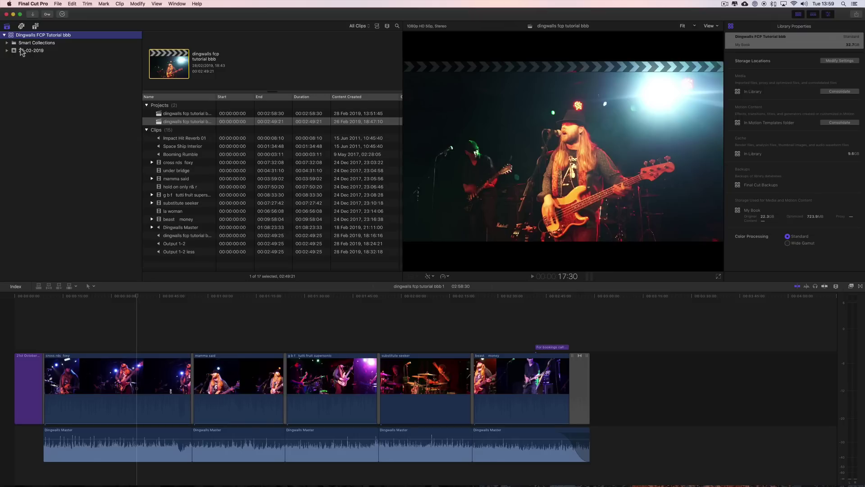
- Review how the 26-02-2019 event with its projects and clips is nested inside the Dingwalls FCP Tutorial bbb library
left_click(4, 35)
left_click(5, 35)
left_click(25, 52)
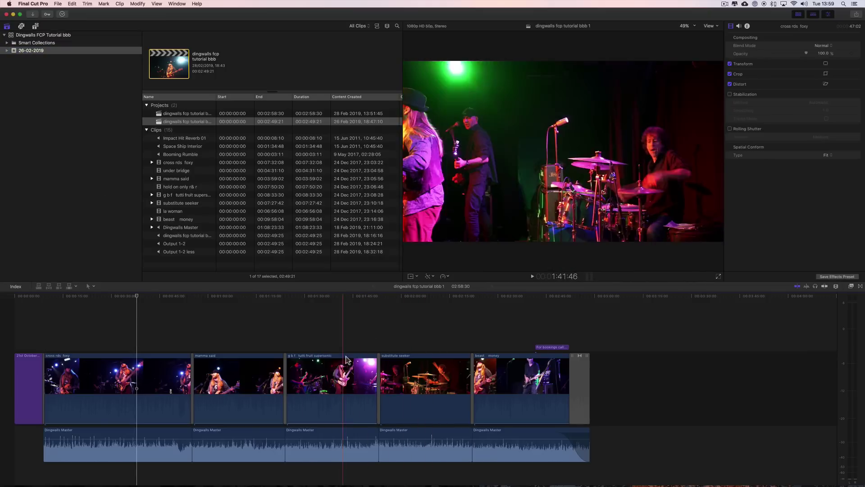
left_click(16, 52)
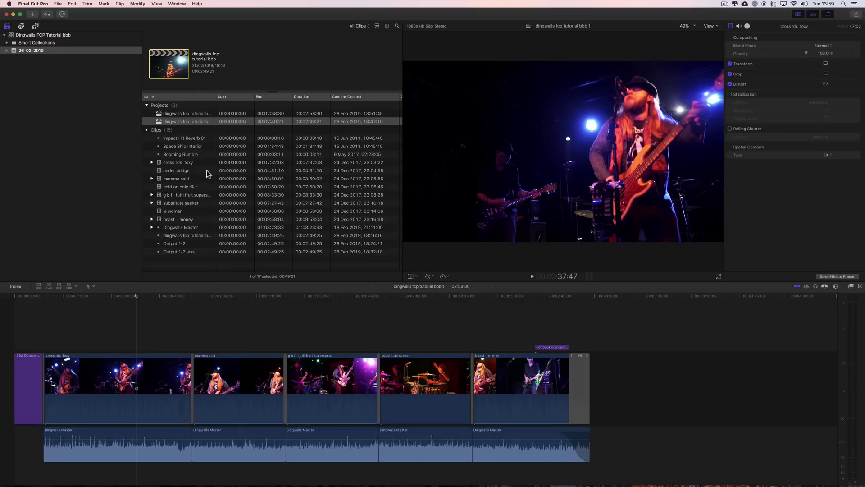
left_click(30, 35)
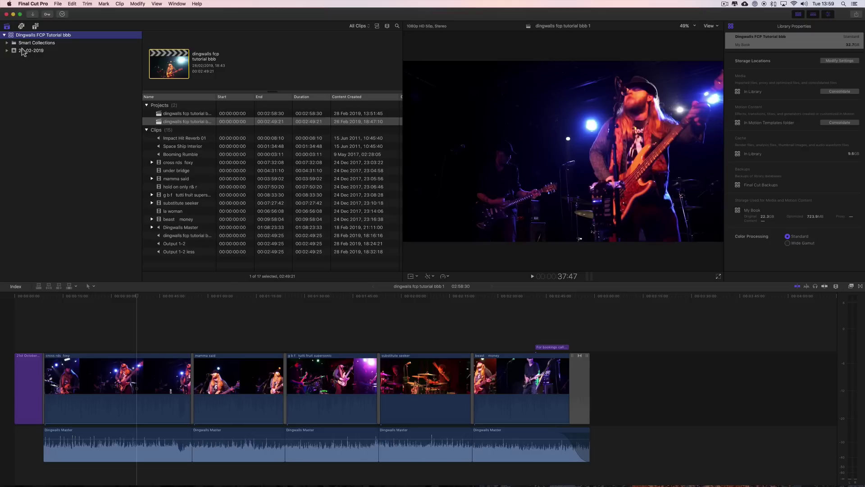
left_click(4, 35)
left_click(4, 36)
left_click(32, 51)
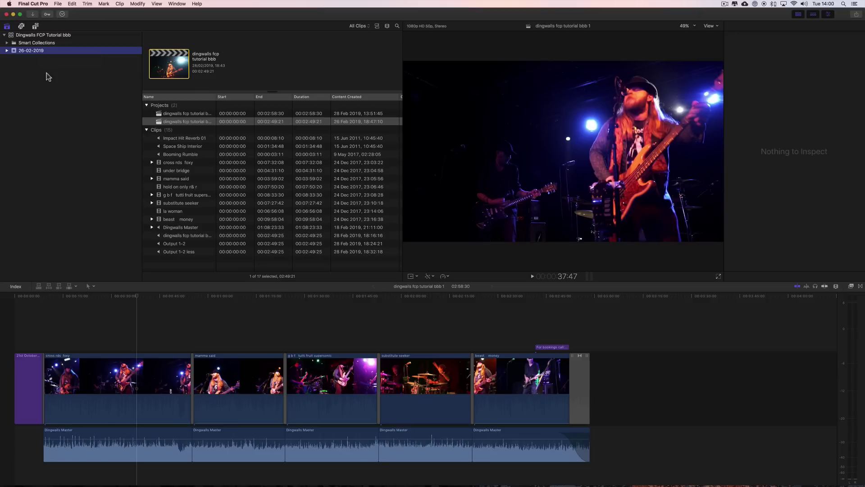
left_click(19, 36)
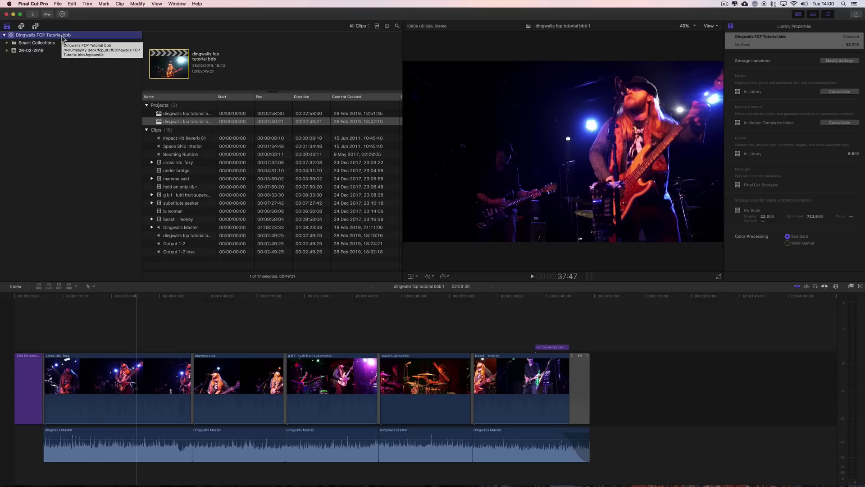
left_click(36, 50)
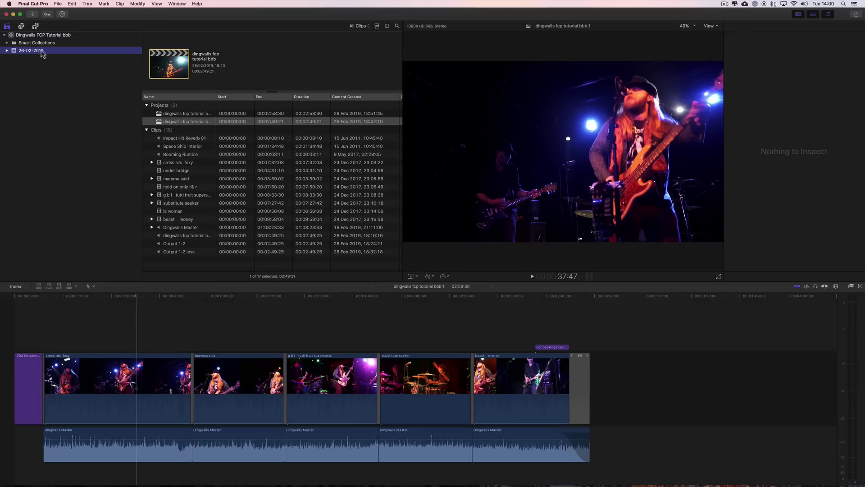
left_click(23, 36)
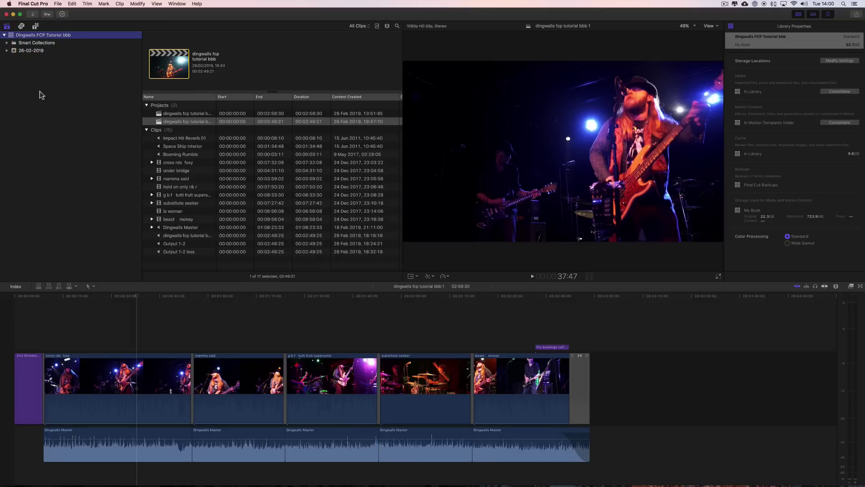
left_click(42, 51)
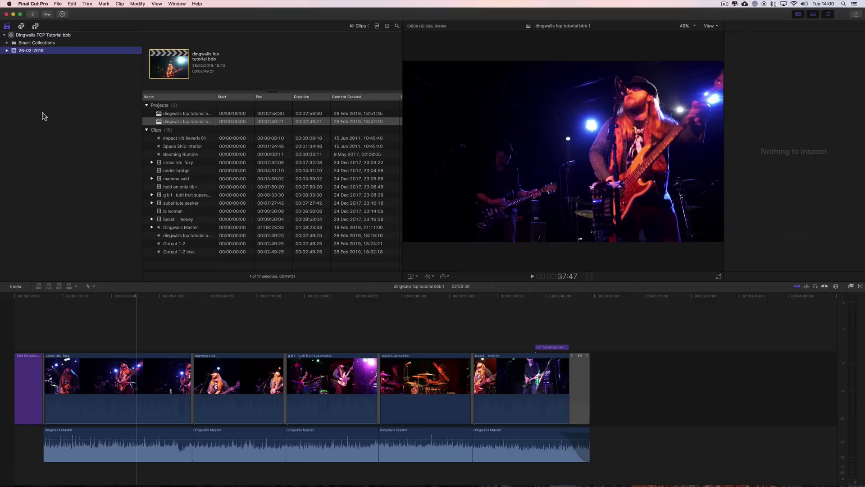
- Select the Dingwalls FCP Tutorial bbb library and switch the editing window to full screen
left_click(50, 36)
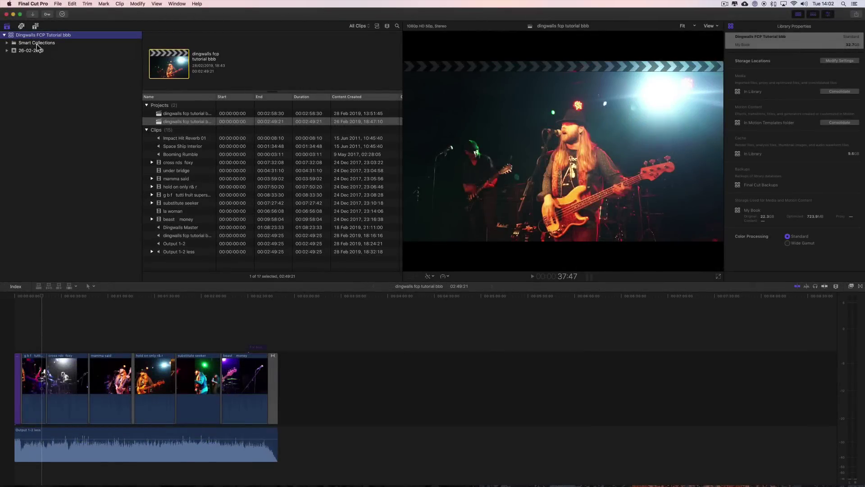
left_click(20, 15)
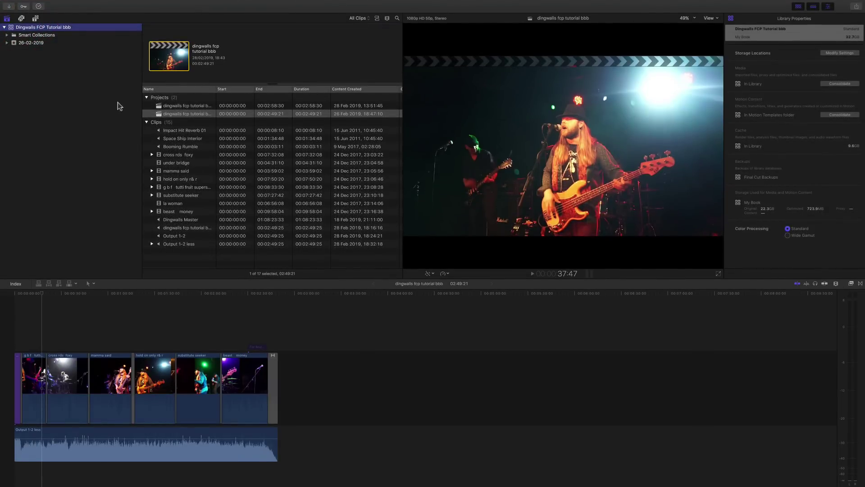
- Close the Dingwalls FCP Tutorial bbb library
mouse_move(63, 3)
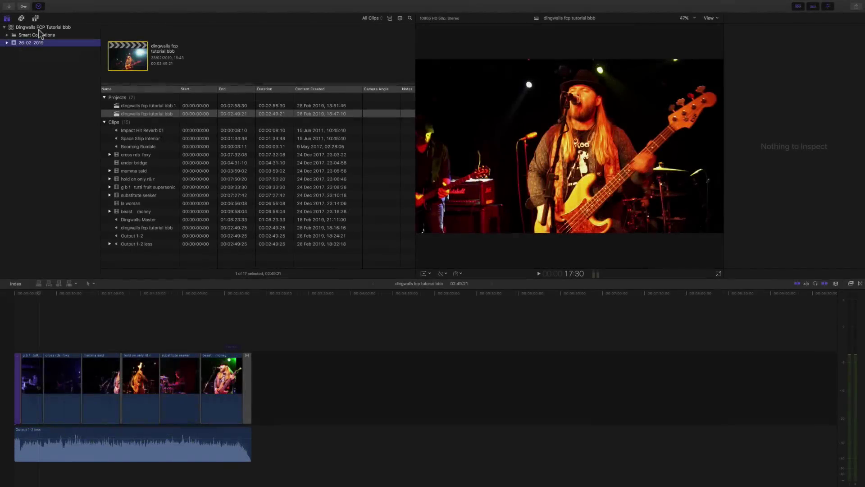
left_click(39, 28)
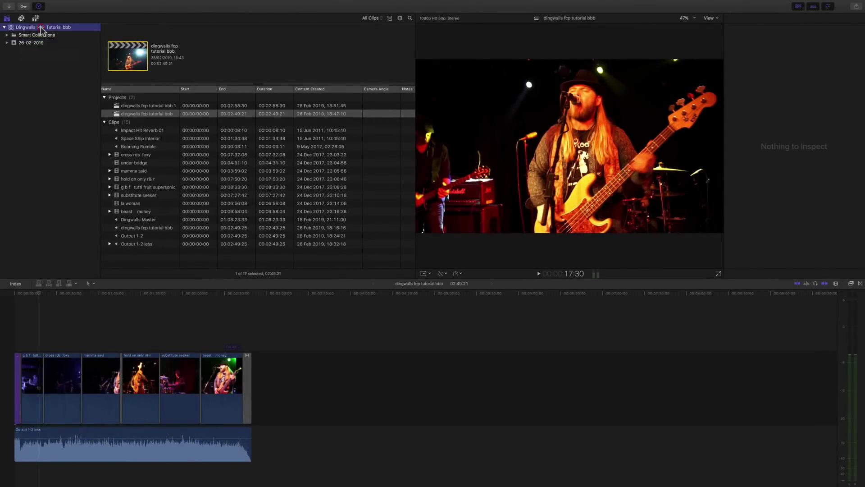
right_click(42, 28)
left_click(63, 120)
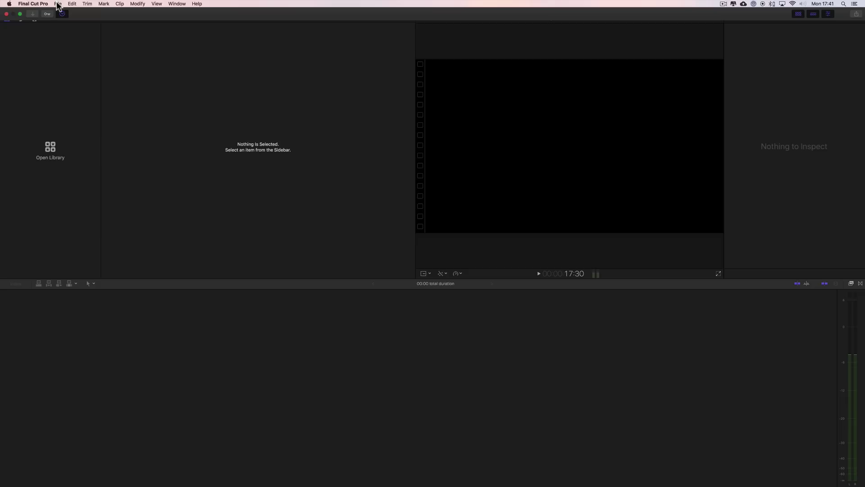
- Create a new library named dingwalls fcp tutorial zz in the fcp_stuff folder
left_click(58, 4)
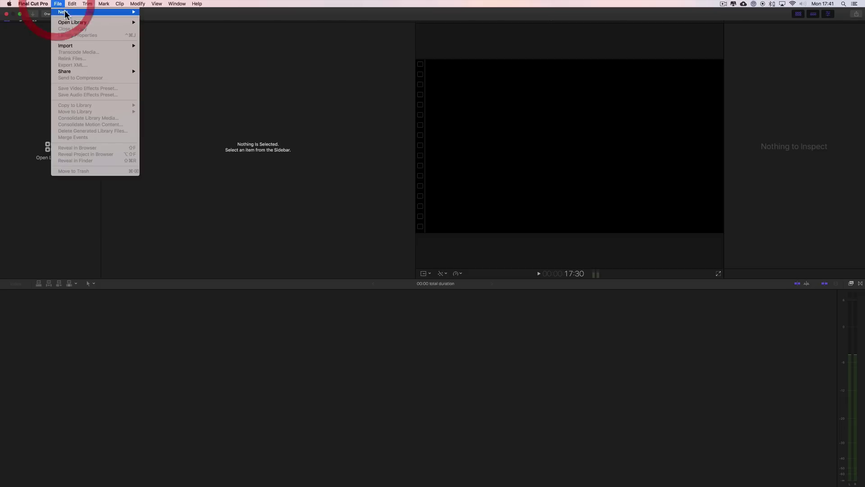
left_click(30, 79)
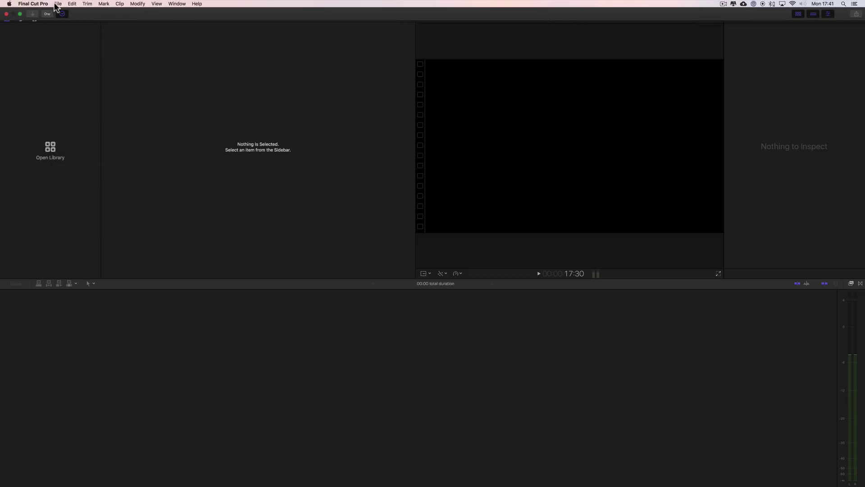
left_click(55, 5)
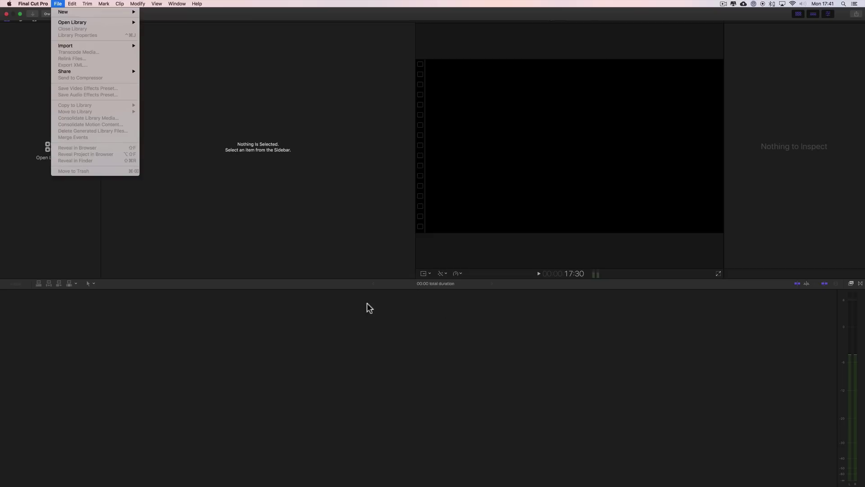
mouse_move(65, 13)
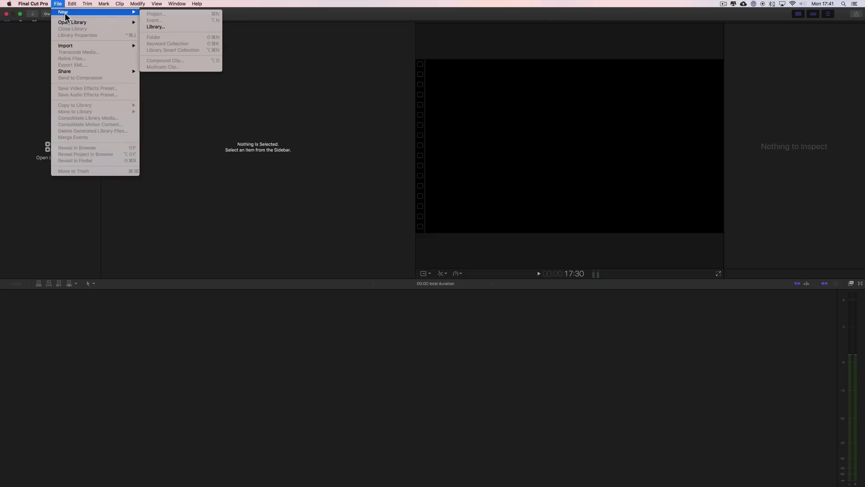
left_click(163, 27)
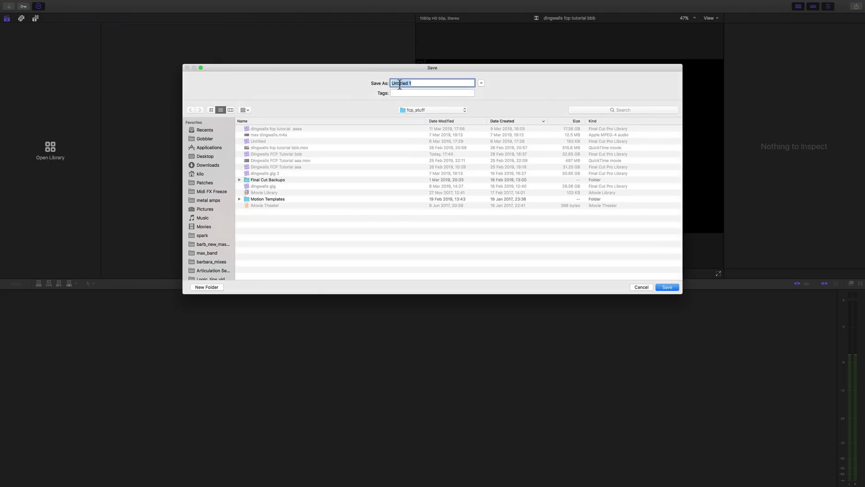
type("dingwalls fcp t")
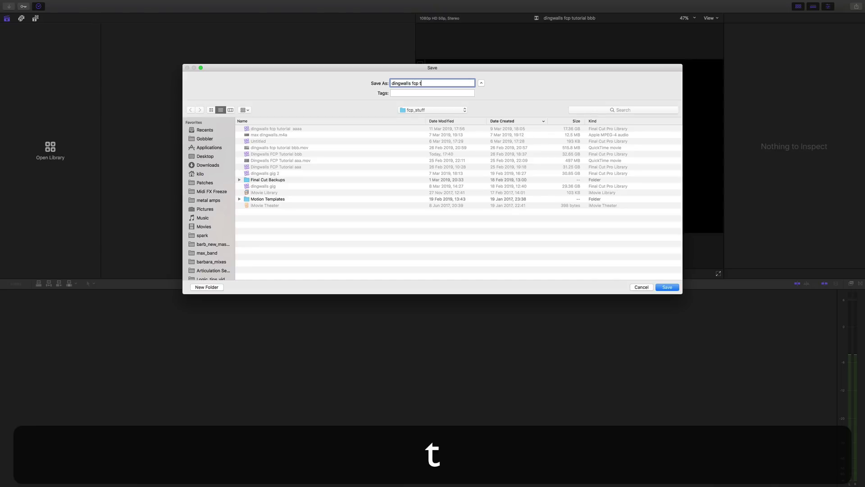
type("utorialzz")
key("Left")
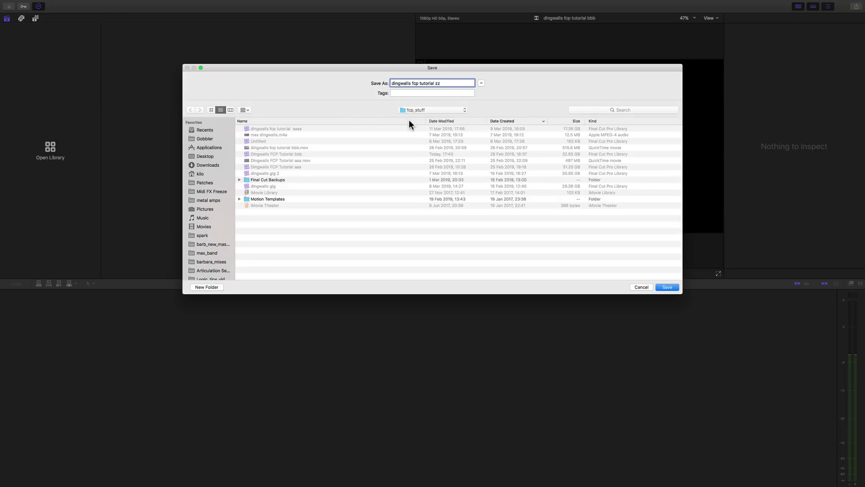
left_click(669, 287)
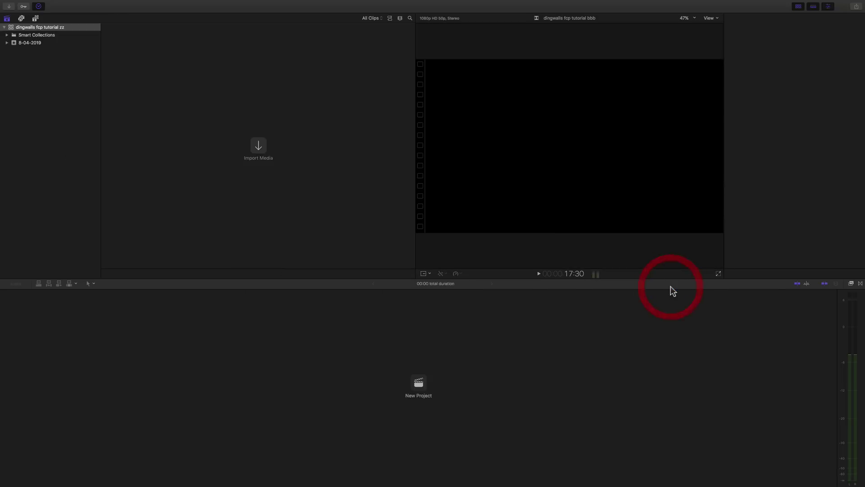
- Select the 8-04-2019 event of the new library and start a media import into it
left_click(38, 28)
left_click(27, 43)
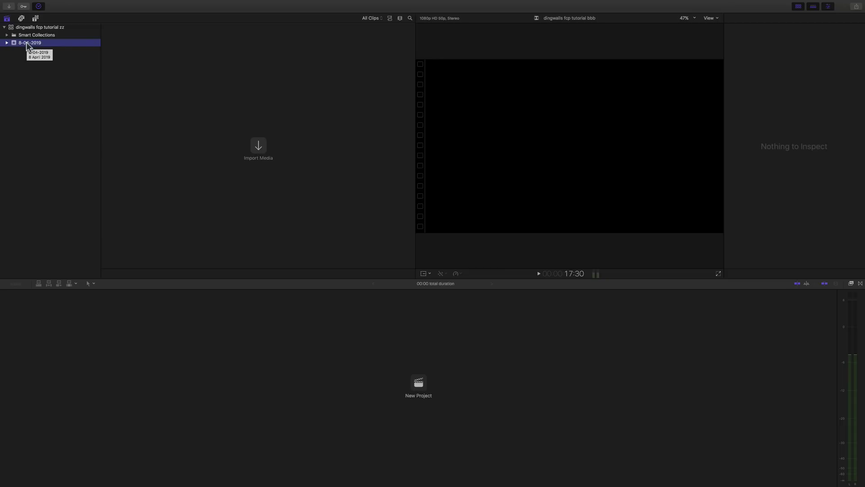
left_click(256, 148)
left_click_drag(251, 29, 253, 27)
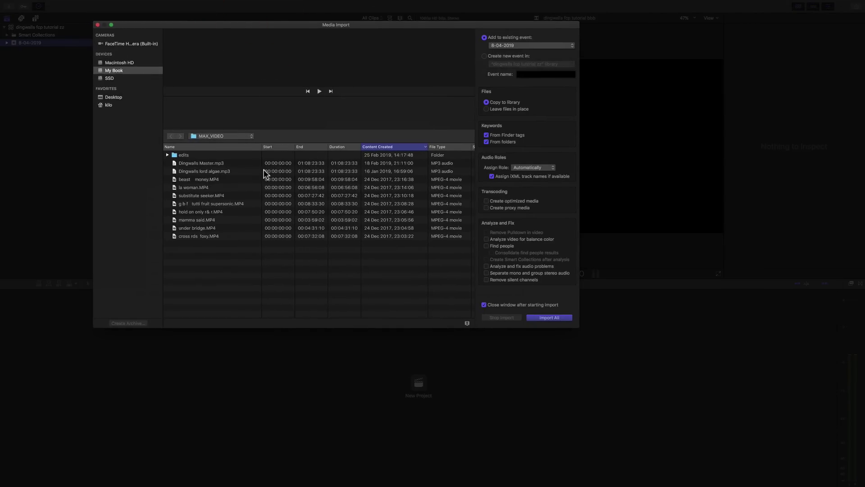
- Browse the Macintosh HD, My Book and SSD drives as import sources, ending in the MAX_VIDEO folder on My Book
left_click(129, 63)
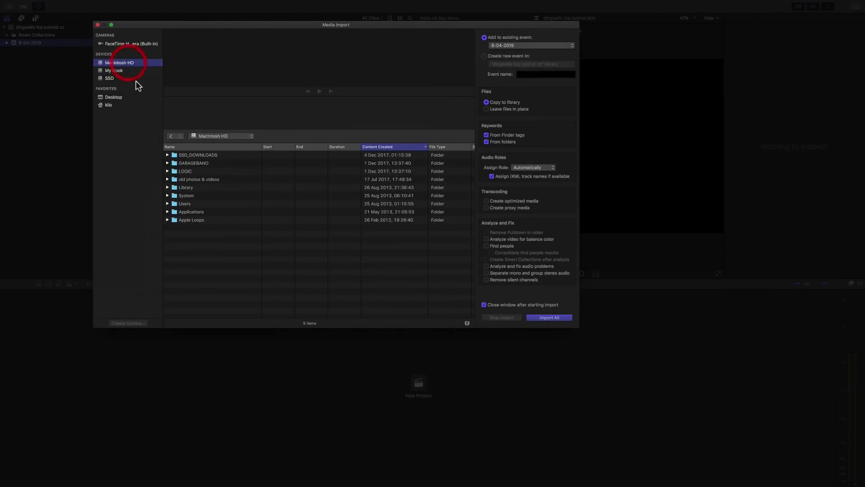
left_click(122, 71)
left_click(119, 77)
left_click(122, 64)
left_click(118, 71)
left_click(118, 77)
left_click(120, 64)
left_click(118, 71)
left_click(118, 78)
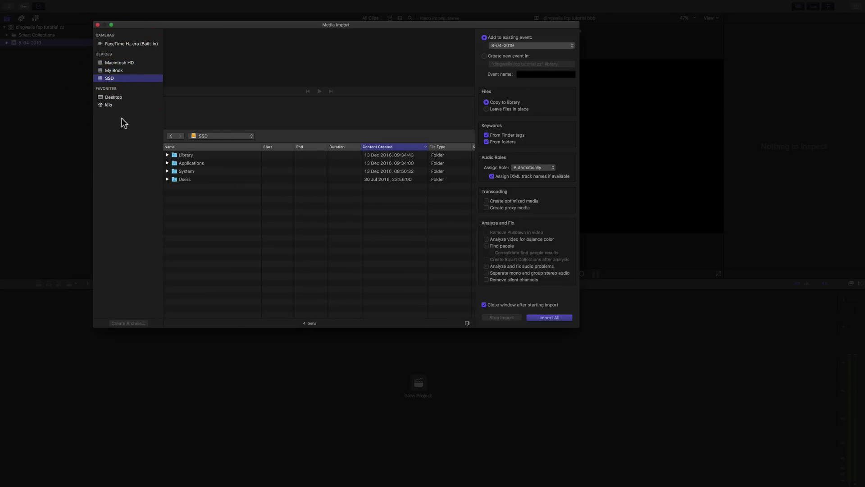
left_click(120, 63)
left_click(116, 72)
left_click(119, 63)
left_click(117, 70)
left_click(115, 77)
left_click(116, 71)
double_click(191, 301)
- Look through the MP4 clips in the MAX_VIDEO folder one by one, from beast money to cross rds foxy
left_click(208, 180)
left_click(204, 188)
left_click(211, 196)
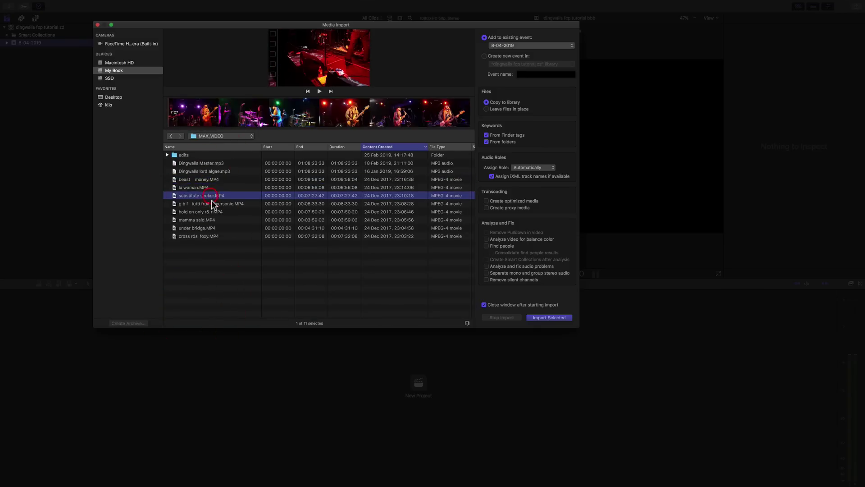
left_click(211, 204)
left_click(212, 212)
left_click(211, 221)
left_click(210, 229)
left_click(210, 235)
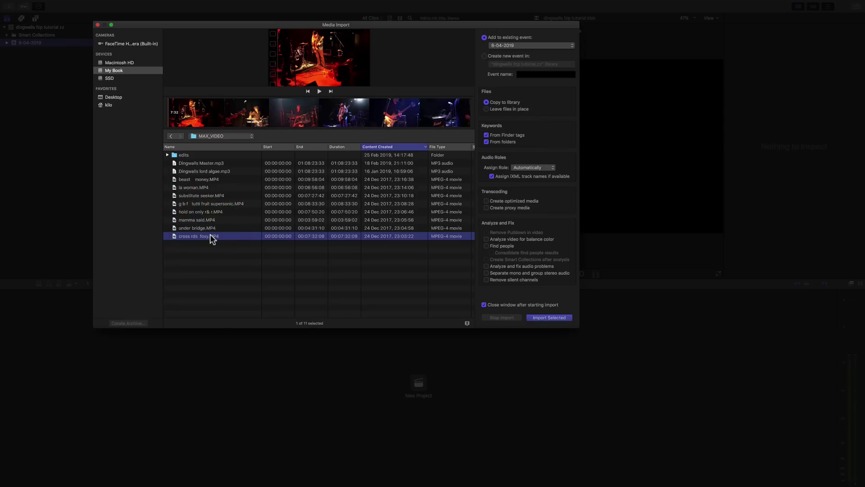
- Preview and play the Dingwalls Master.mp3 audio and the beast money and substitute seeker video clips
left_click(212, 163)
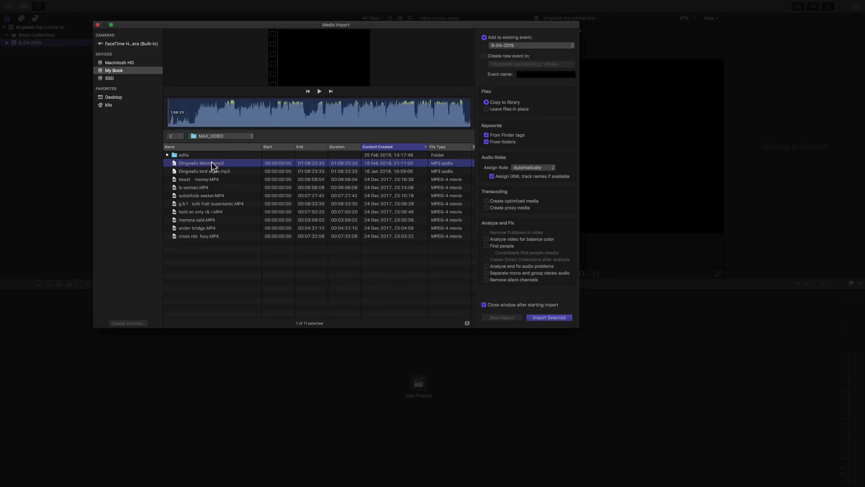
left_click(183, 115)
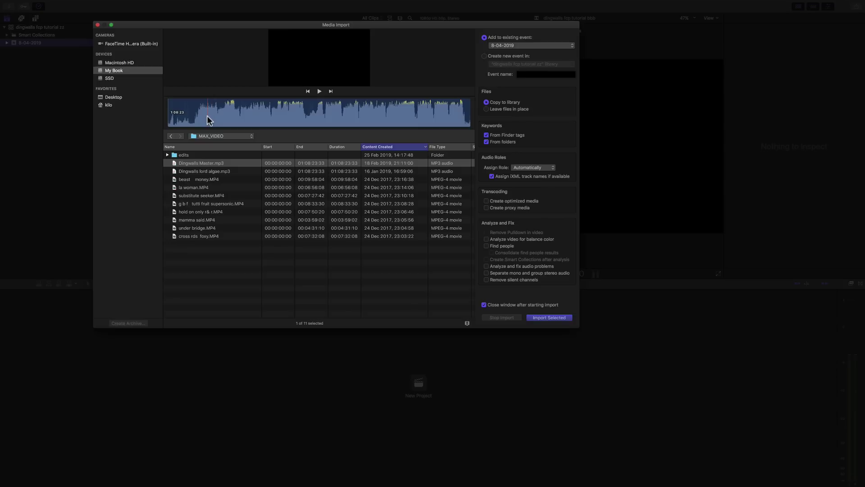
left_click(207, 179)
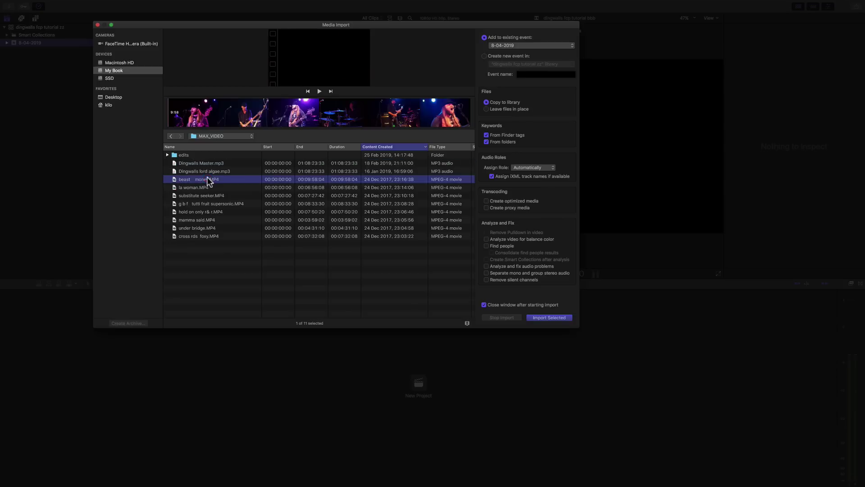
left_click(247, 123)
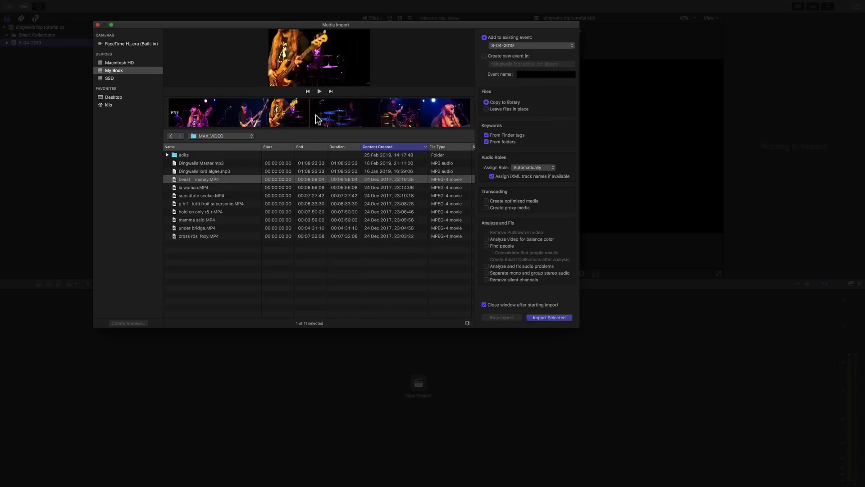
key("space")
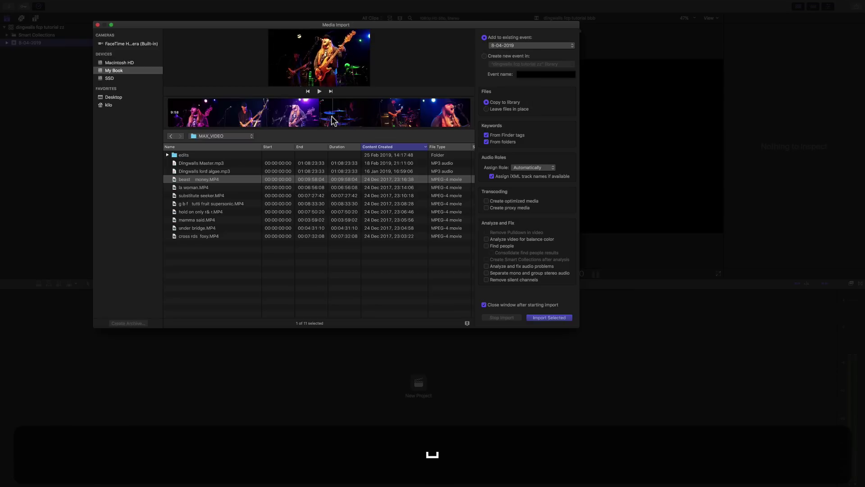
left_click(235, 195)
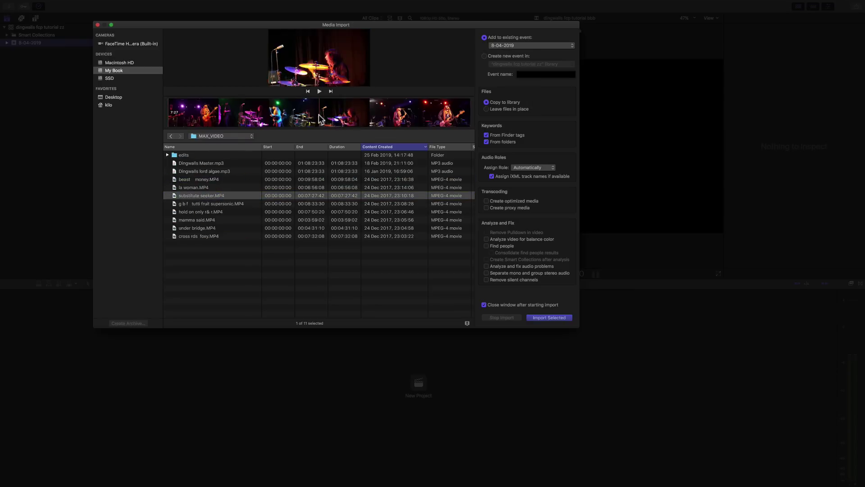
key("space")
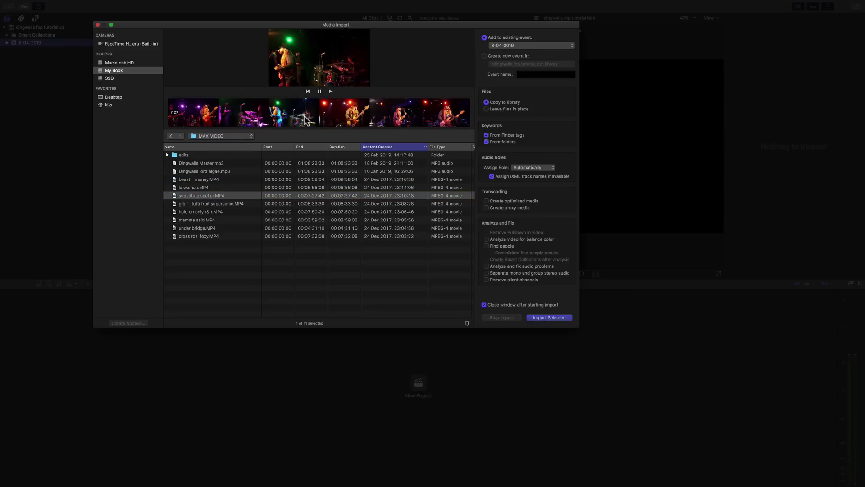
left_click(202, 162)
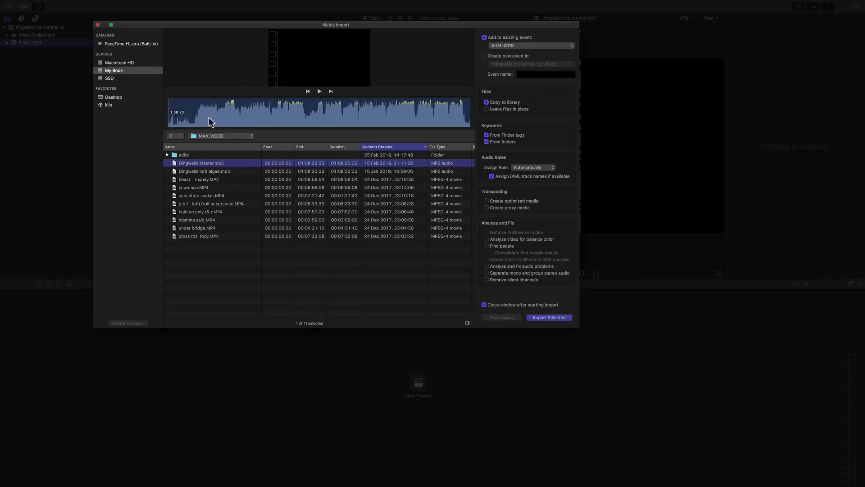
key("space")
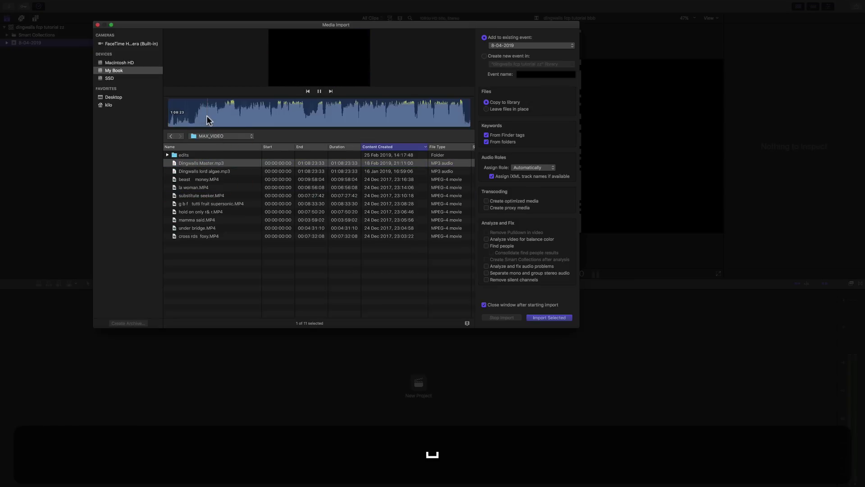
key("space")
- Select all the MP4 clips from beast money to cross rds foxy together with Dingwalls Master.mp3 for import
left_click(219, 179)
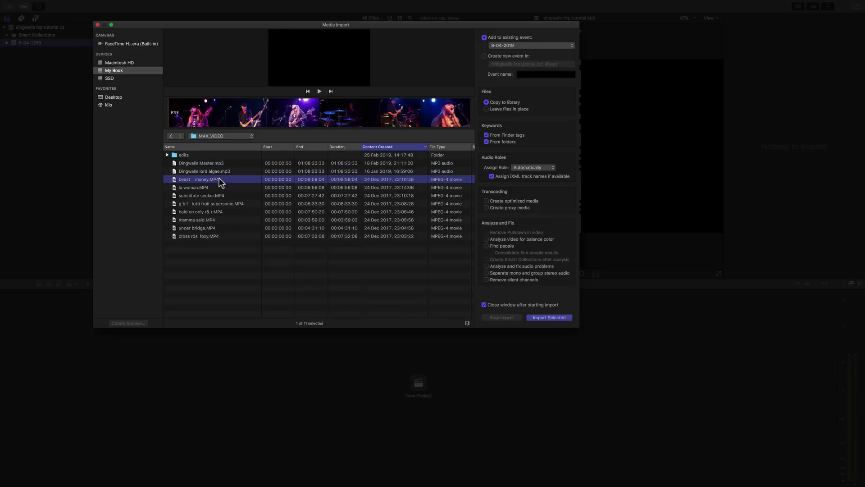
left_click(217, 234, "shift")
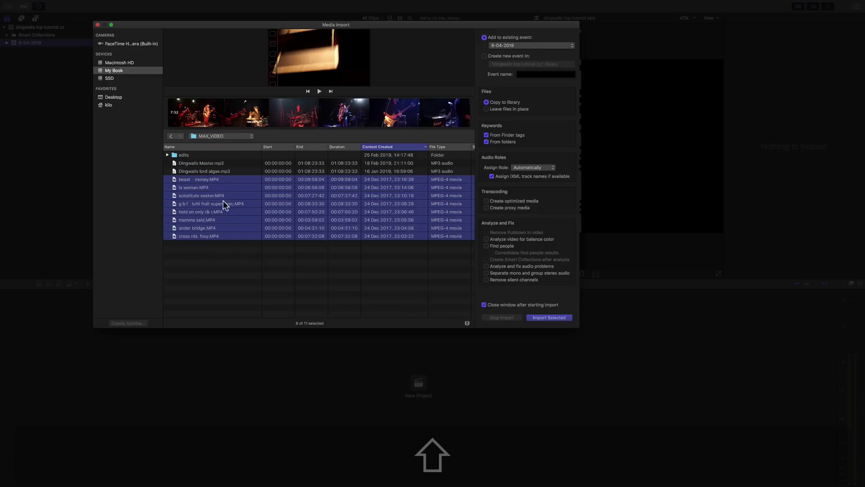
left_click(217, 163, "super")
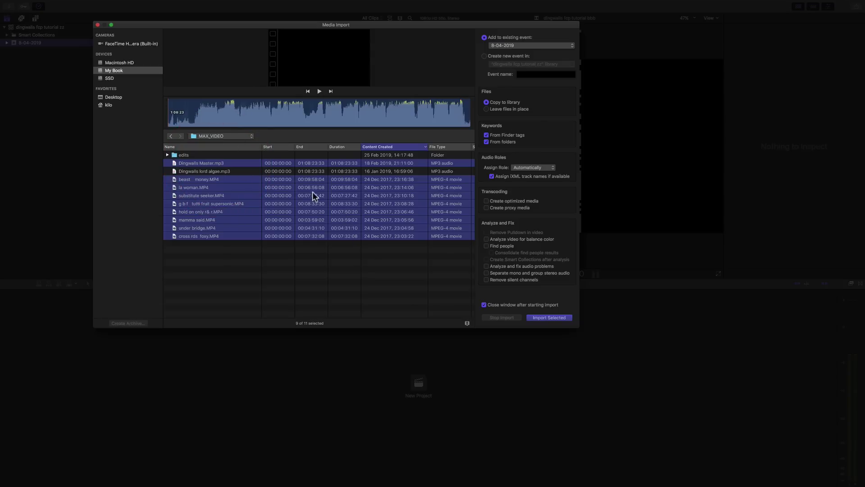
- Review the existing-event and new-event import destinations, keeping the existing 8-04-2019 event as the target
left_click(517, 43)
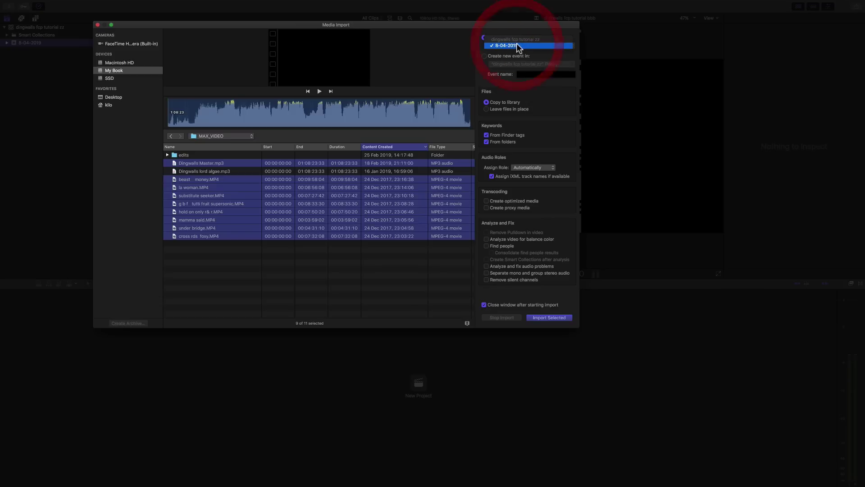
left_click(519, 46)
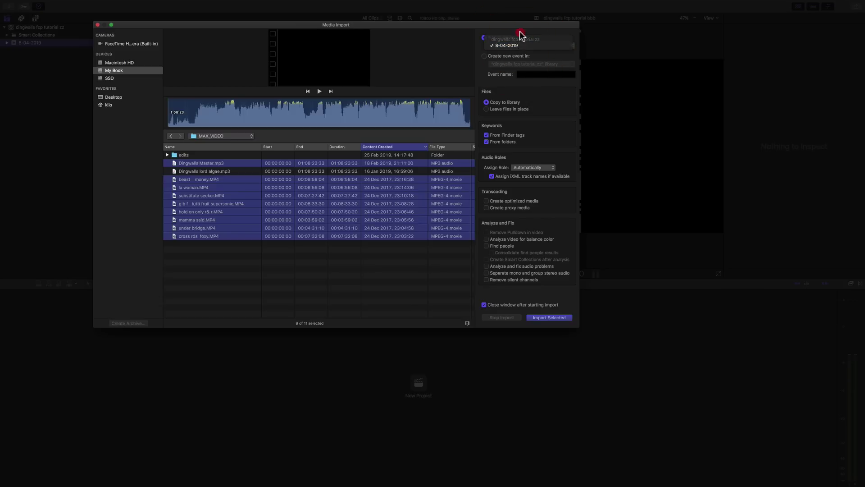
left_click(529, 47)
left_click(537, 33)
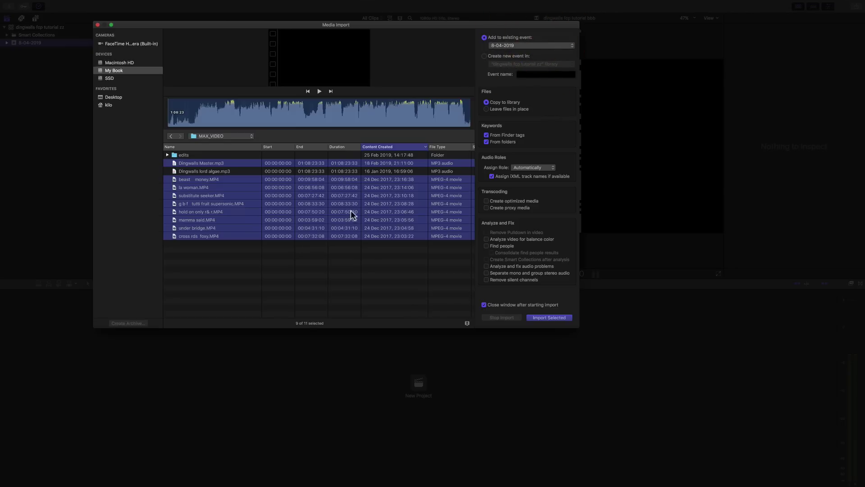
left_click(484, 56)
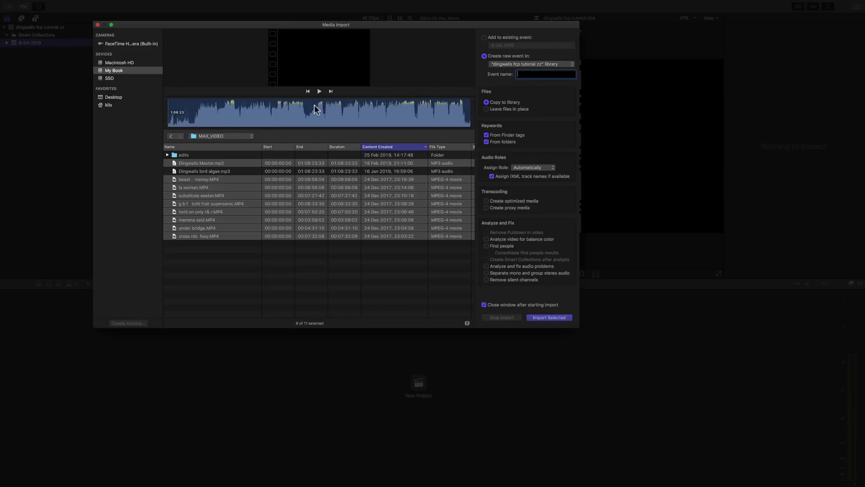
left_click(485, 37)
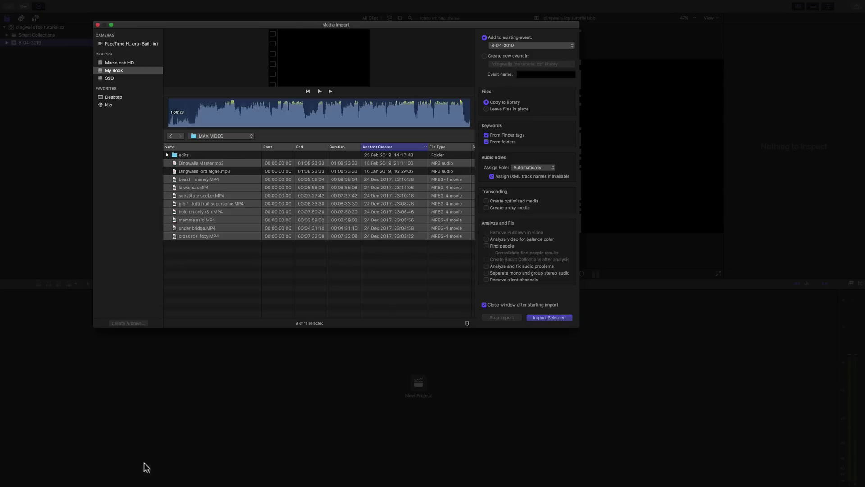
- Switch to Finder and show the package contents of the Dingwalls FCP Tutorial aaa library in the fcp_stuff folder
mouse_move(145, 482)
left_click(51, 469)
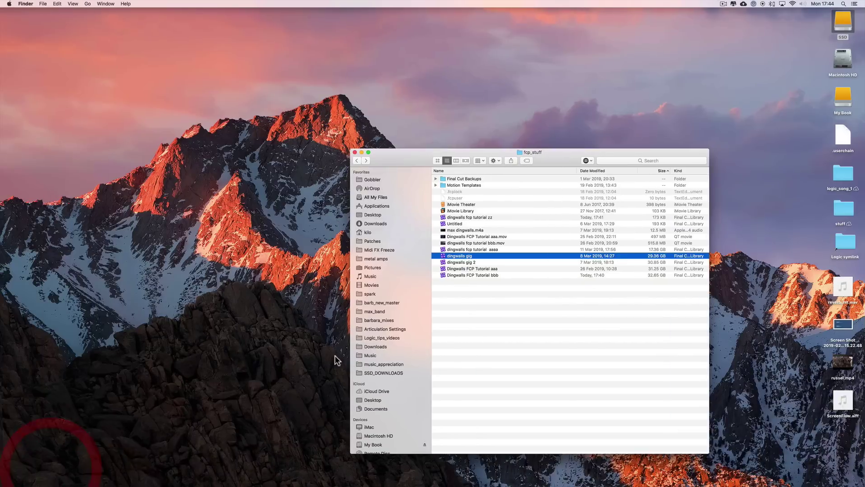
left_click(466, 251)
left_click(464, 256)
left_click(460, 262)
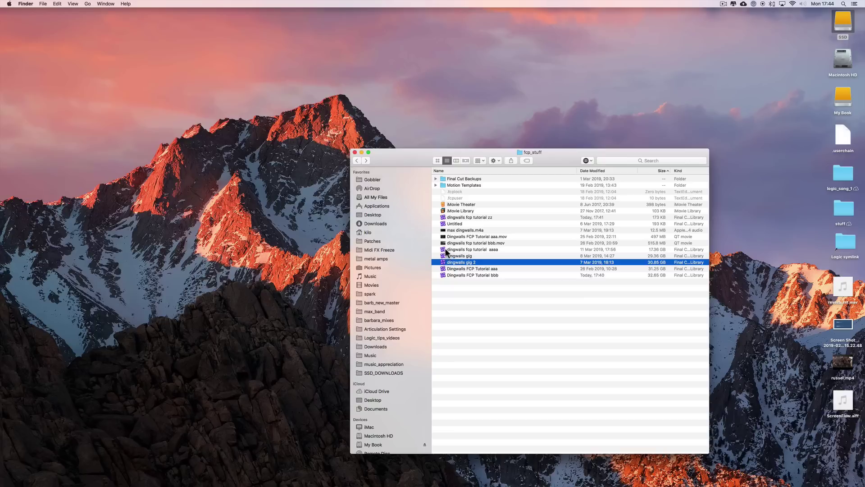
left_click(489, 269)
right_click(489, 269)
left_click(511, 284)
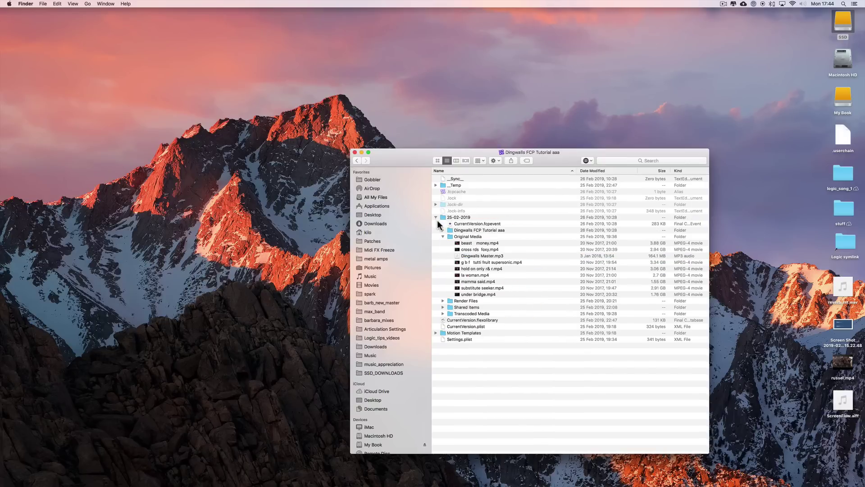
- Examine the Original Media folder inside the library's 25-02-2019 event and return to the fcp_stuff folder
left_click(443, 236)
left_click(435, 217)
left_click(452, 217)
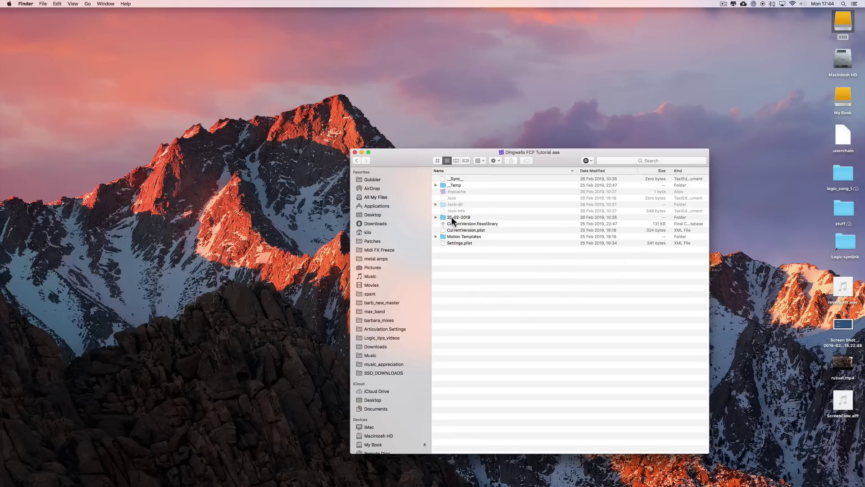
left_click(436, 217)
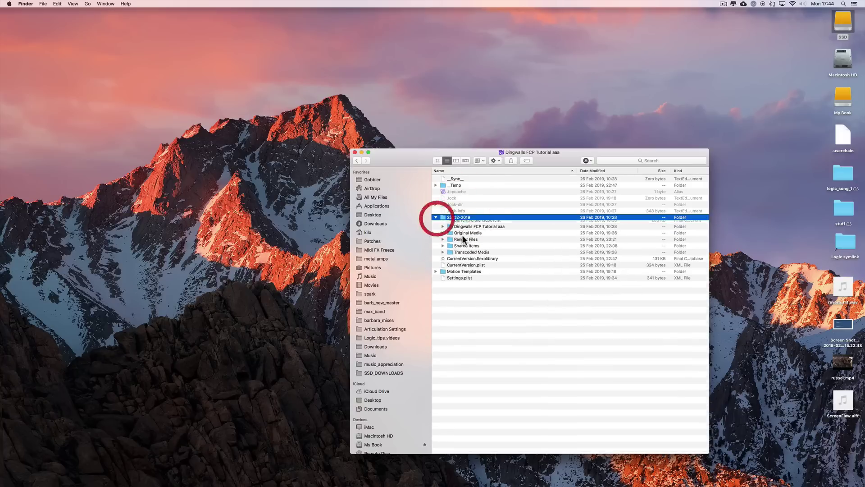
left_click(459, 238)
left_click(443, 237)
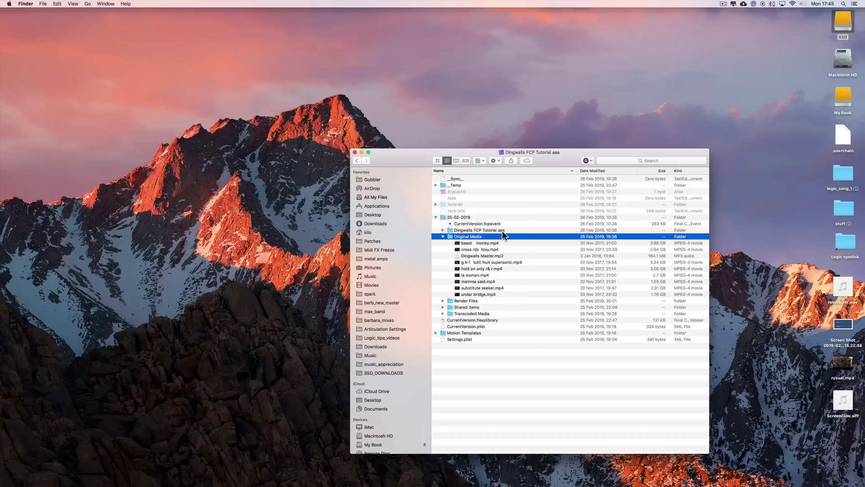
left_click(357, 160)
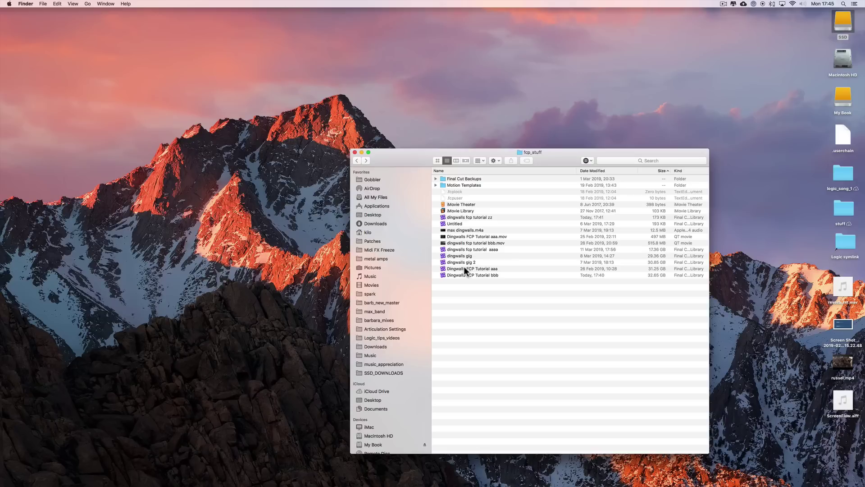
- Switch back to Final Cut Pro and import the selected MP4 clips and Dingwalls Master.mp3 into the 8-04-2019 event, copied to the library
key("super+Tab")
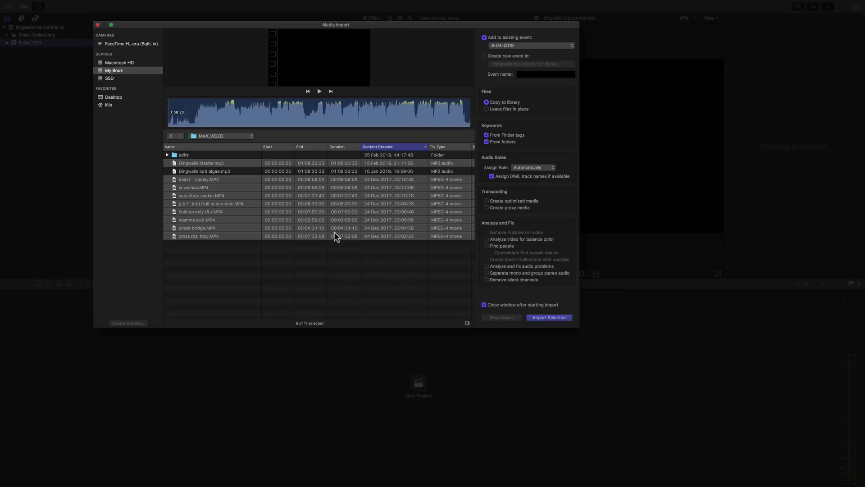
left_click(544, 317)
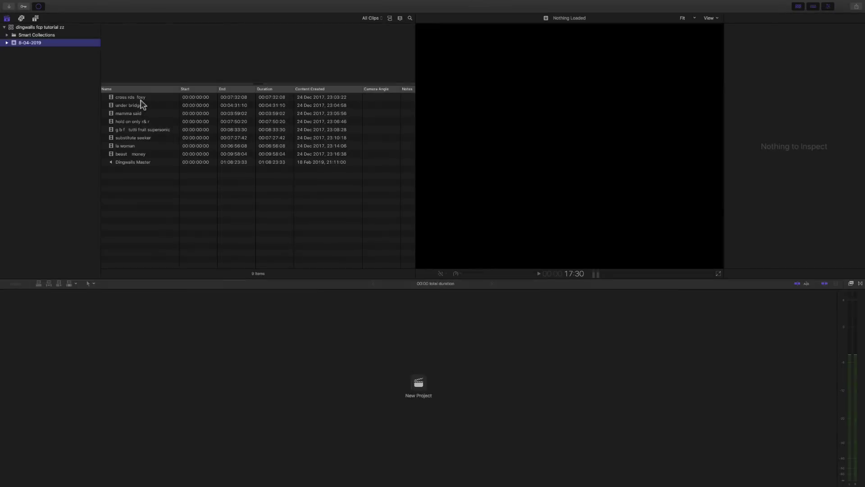
- Look through the imported clips in the 8-04-2019 event, from cross rds foxy to substitute seeker, ending on under bridge
left_click(139, 97)
left_click(138, 106)
left_click(141, 114)
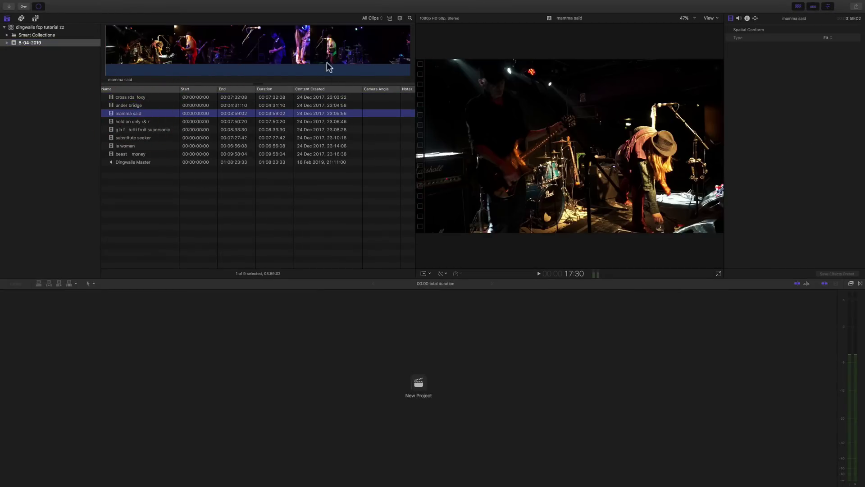
left_click(139, 121)
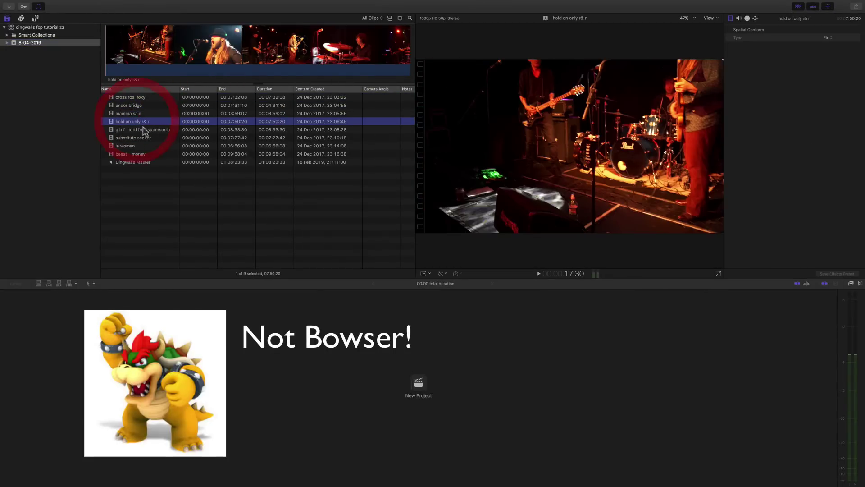
left_click(143, 131)
left_click(144, 138)
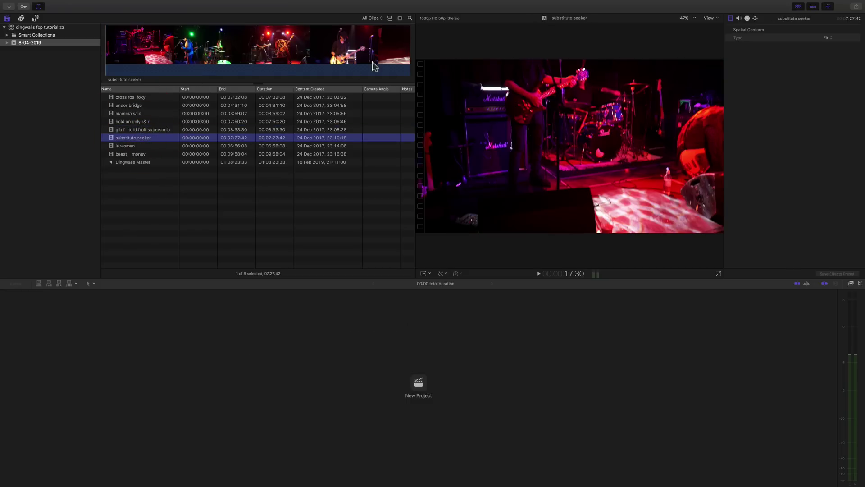
left_click(138, 98)
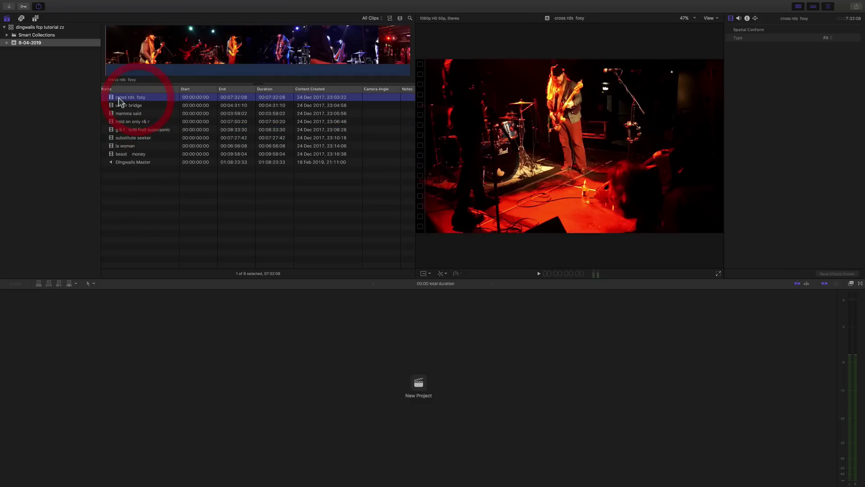
left_click(136, 106)
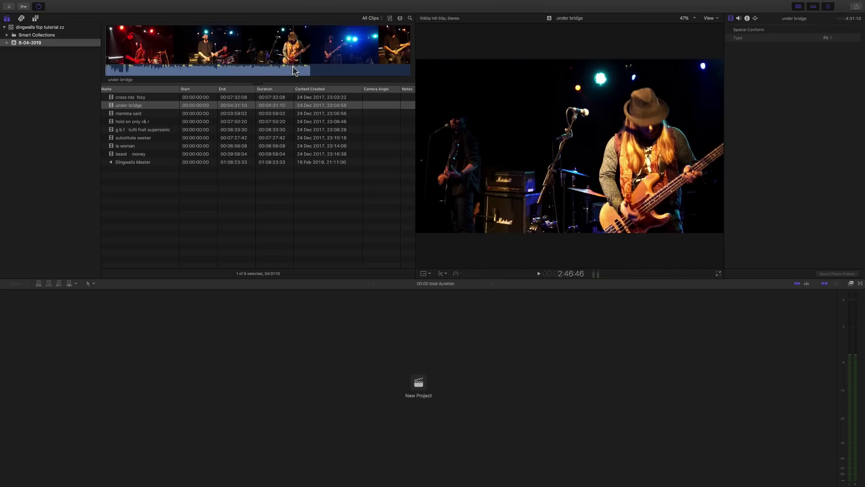
- Show the browser clips as filmstrips and look through them down to the Dingwalls Master audio and back to cross rds foxy
left_click(390, 18)
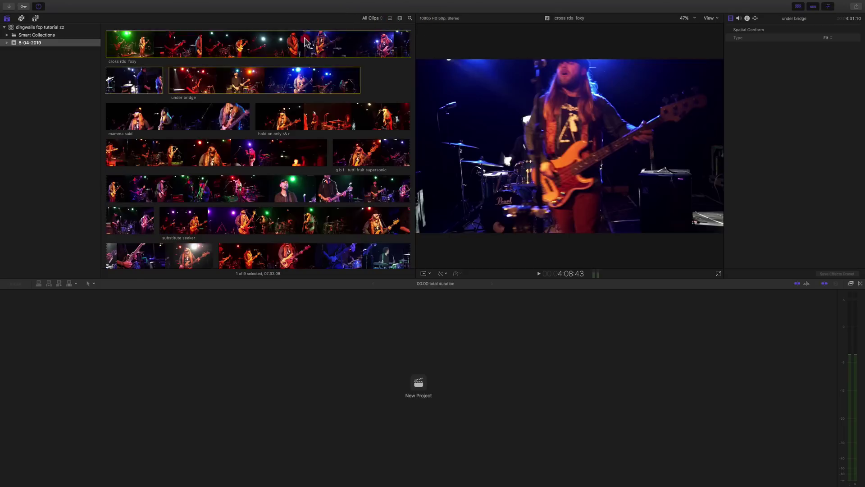
left_click(303, 86)
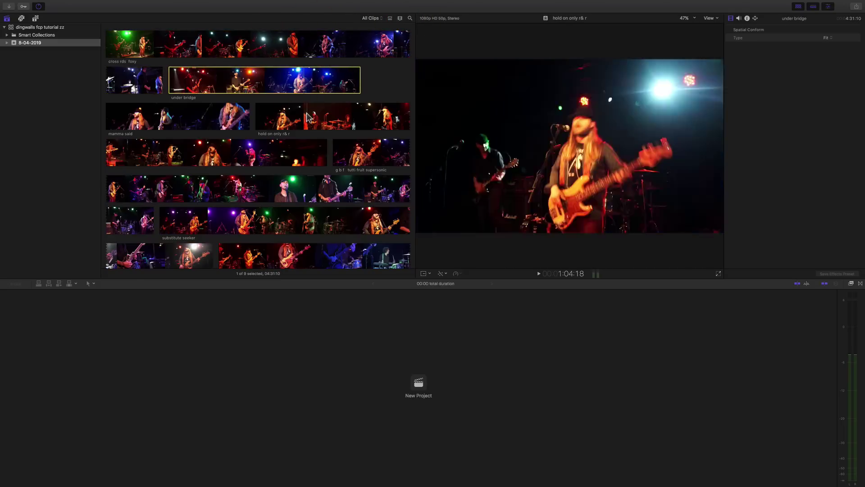
left_click(307, 116)
scroll(308, 118, "down", 3)
scroll(307, 118, "down", 5)
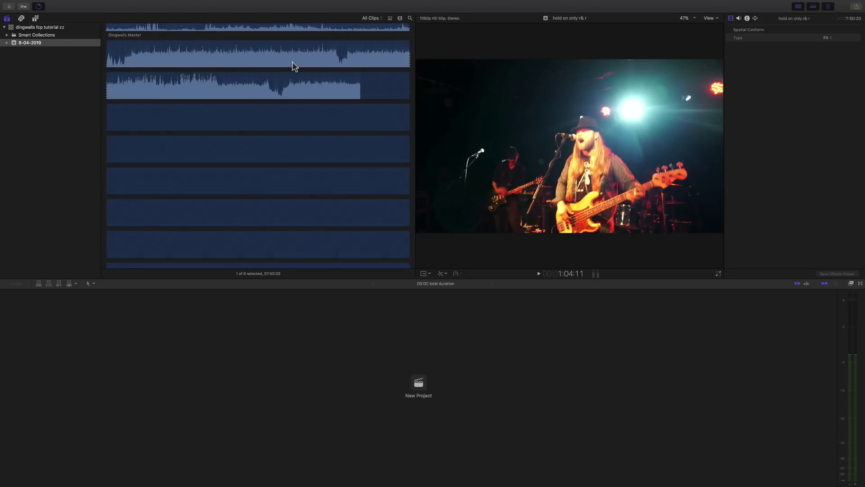
left_click(292, 63)
scroll(292, 65, "up", 8)
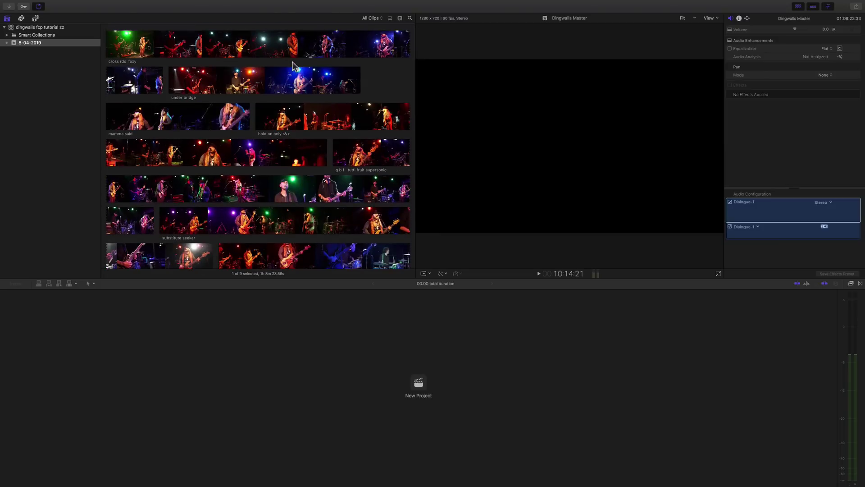
left_click(228, 43)
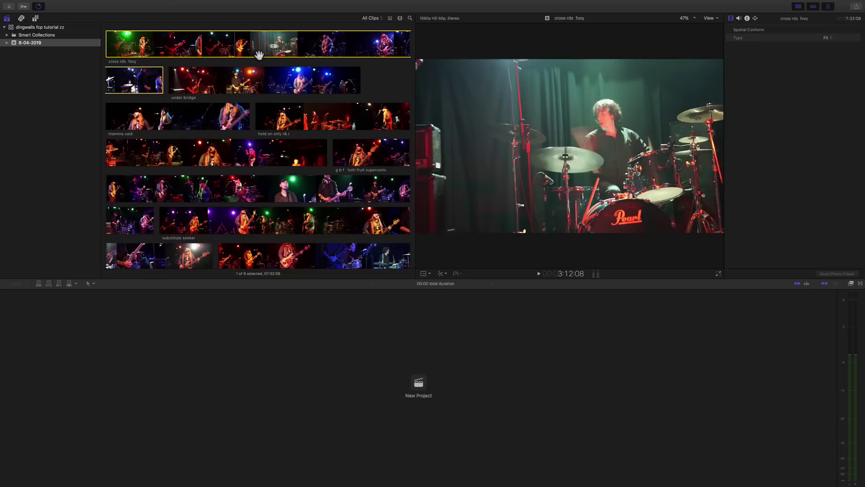
- Return the browser to list view and preview the mamma said clip in its filmstrip
left_click(390, 18)
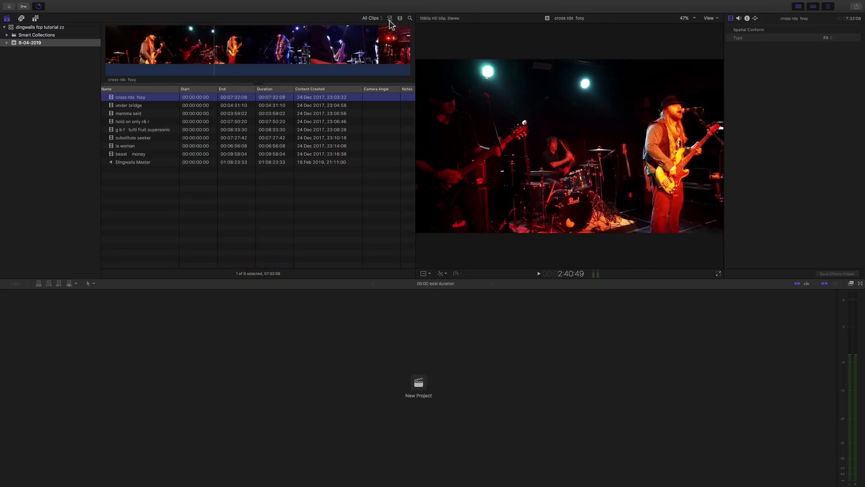
left_click(198, 110)
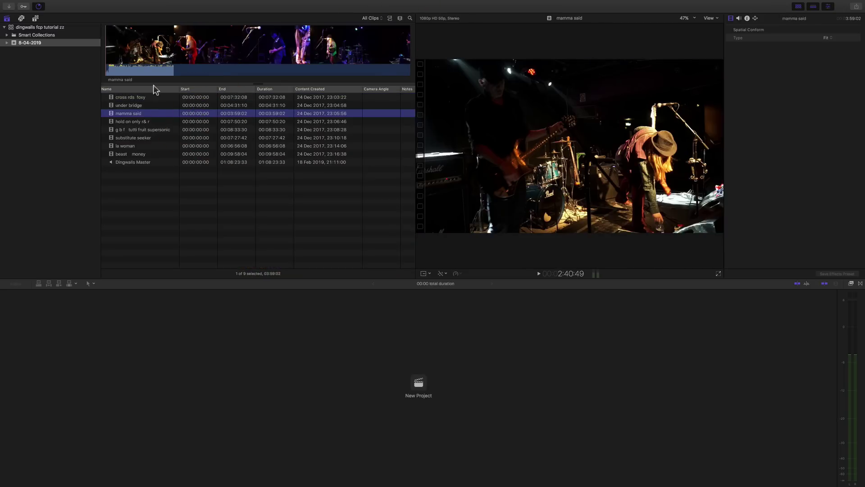
left_click(140, 71)
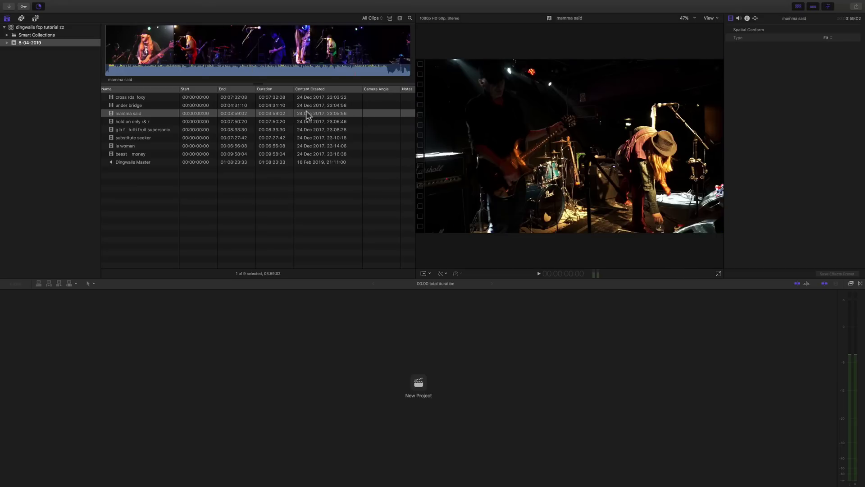
- Widen the clip browser into the viewer's space and hide the inspector, keeping the viewer zoom at Fit
left_click_drag(417, 274, 548, 266)
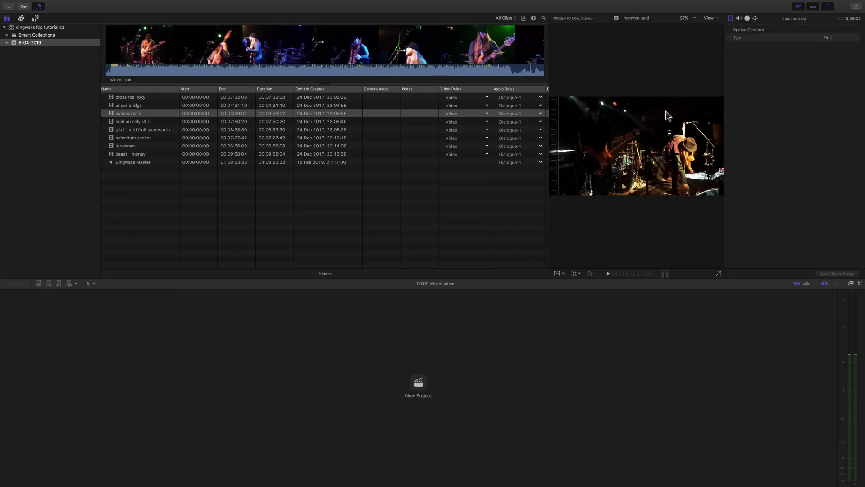
left_click(685, 19)
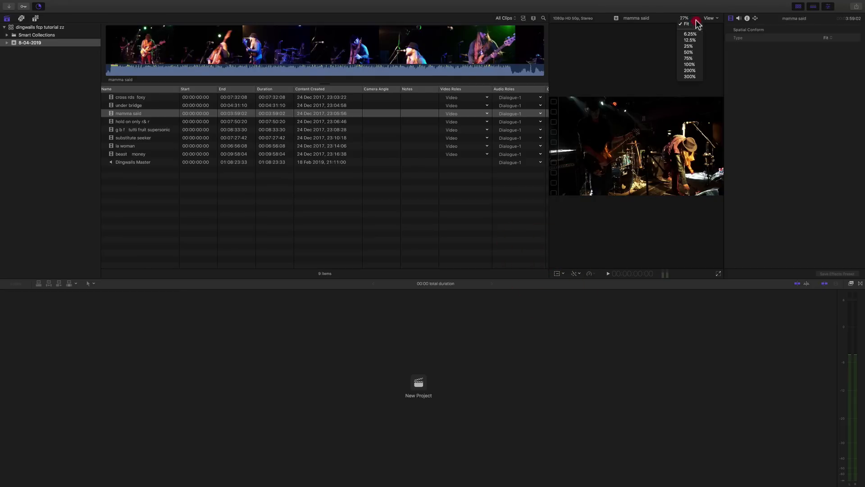
left_click(668, 22)
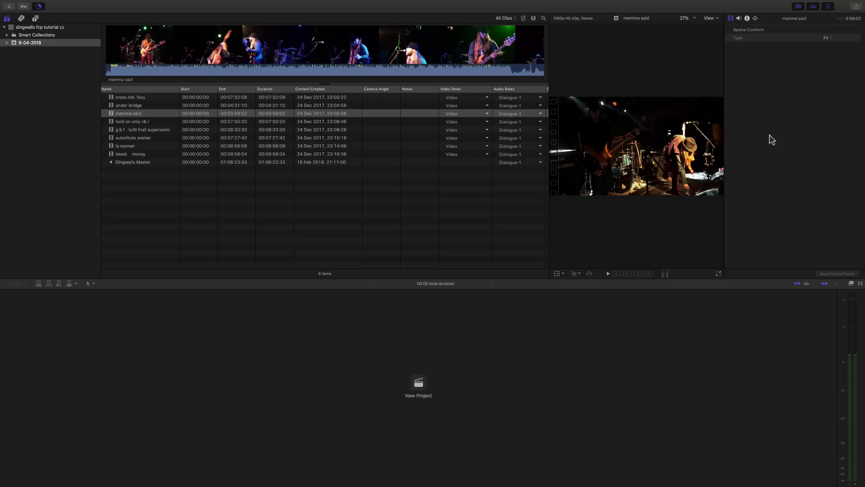
left_click(791, 133)
left_click(832, 7)
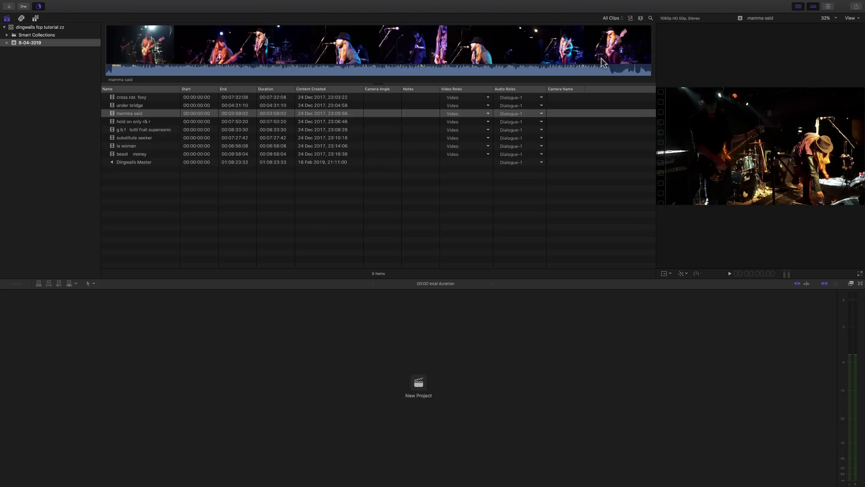
- Show the clips as filmstrips, preview cross rds foxy and hold on only r& r, and zoom the filmstrips out and back in
left_click(630, 18)
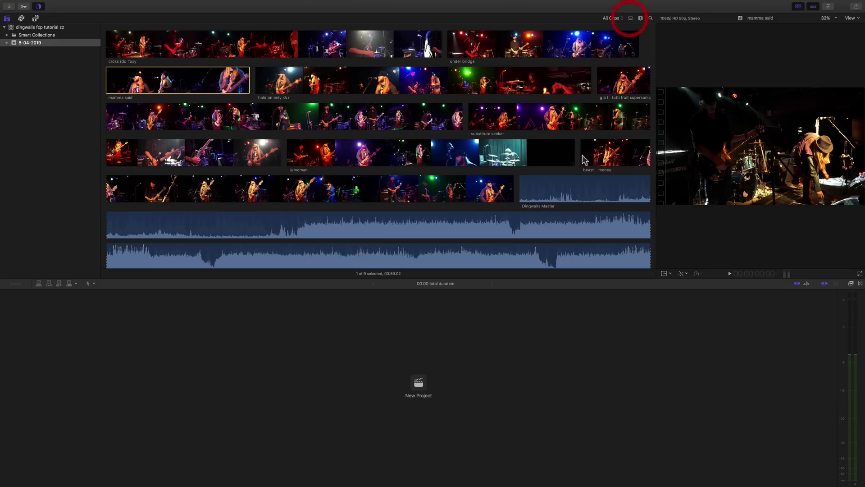
left_click(370, 52)
left_click(395, 81)
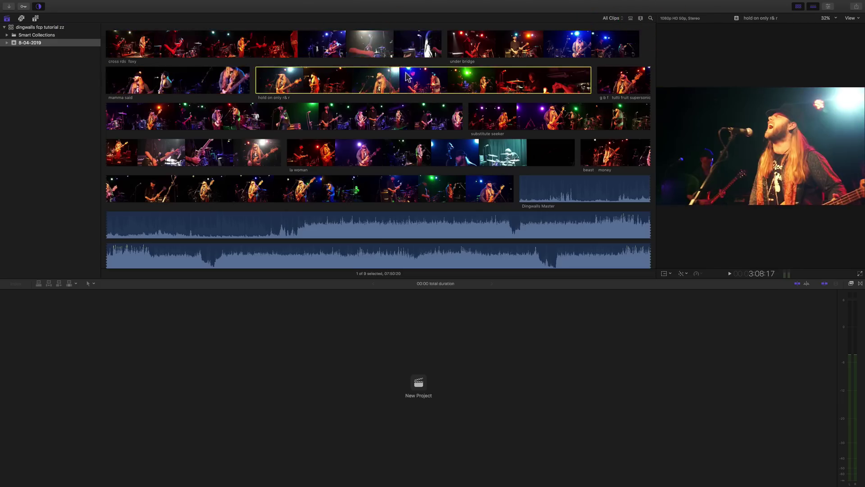
left_click(370, 49)
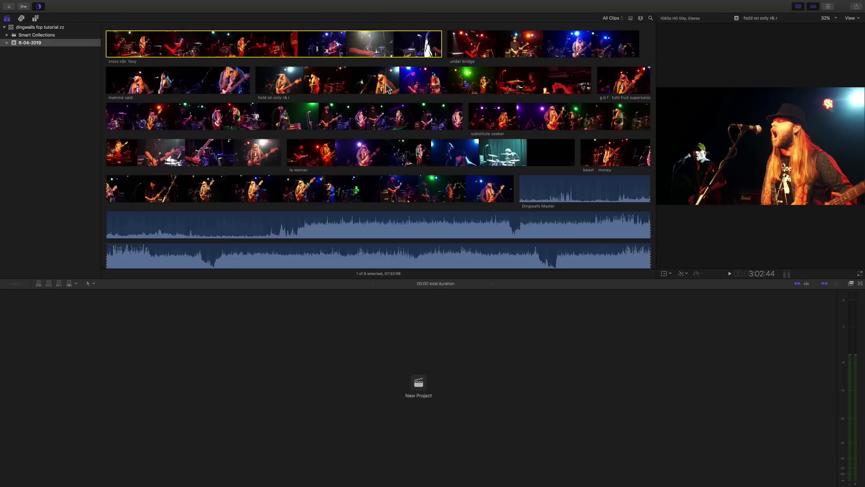
key("super+minus")
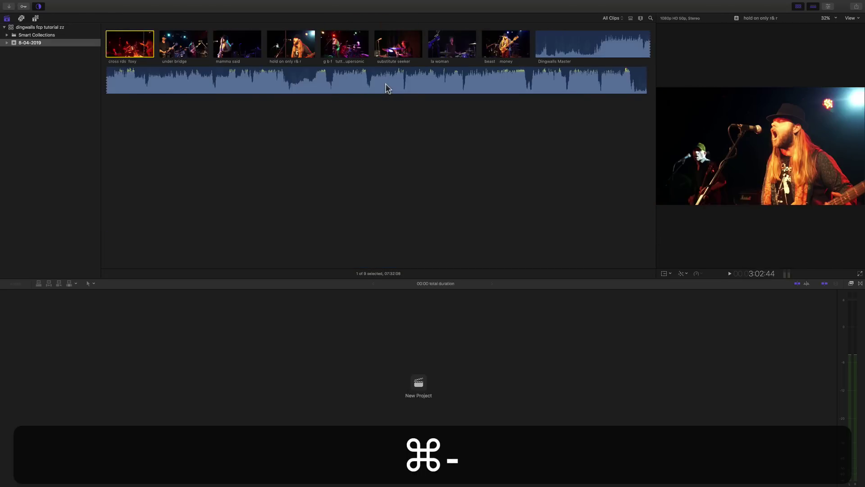
key("super+equal")
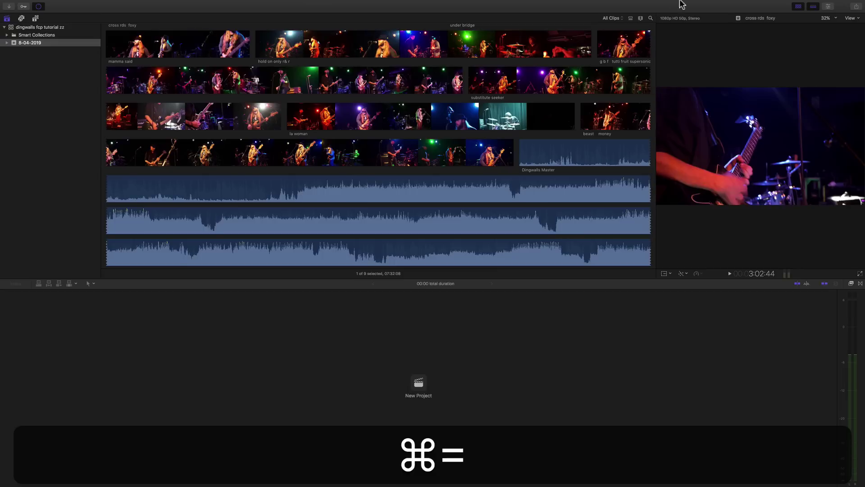
- Return the browser to list view and look through the under bridge, mamma said and g b f tutti fruit supersonic clips
left_click(629, 19)
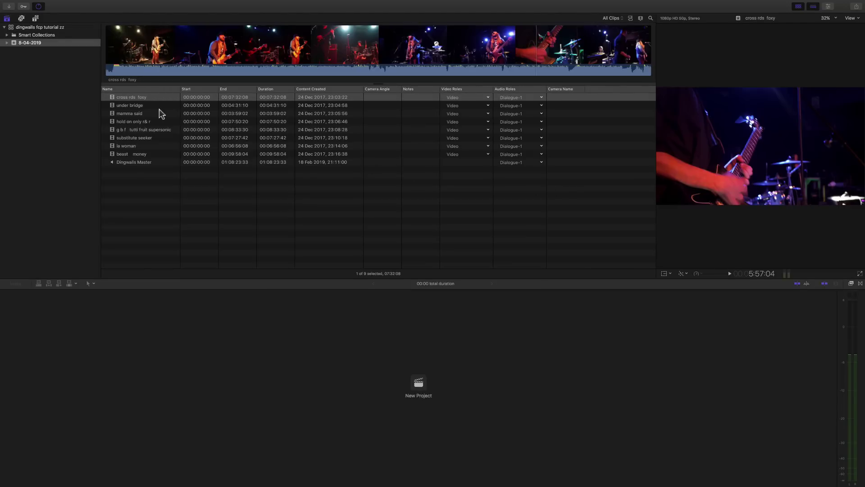
left_click(137, 107)
left_click(142, 114)
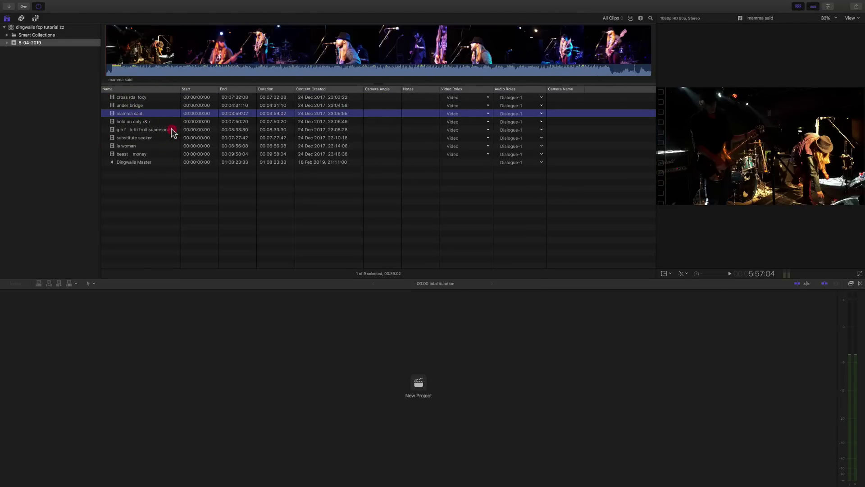
left_click(171, 130)
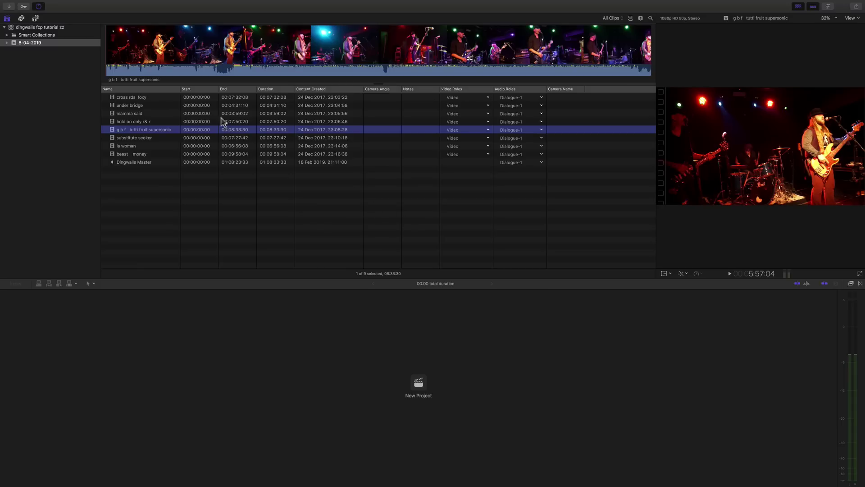
- Open the Background Tasks window to check the media import and move it over the empty area of the clip list
left_click(45, 6)
left_click(39, 6)
left_click_drag(246, 249, 203, 208)
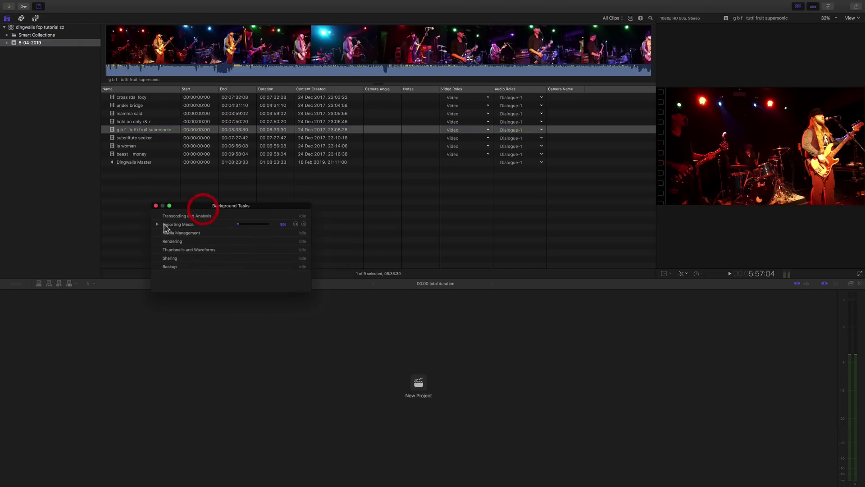
- Expand the Importing Media task in the Background Tasks window to check its progress
left_click(157, 224)
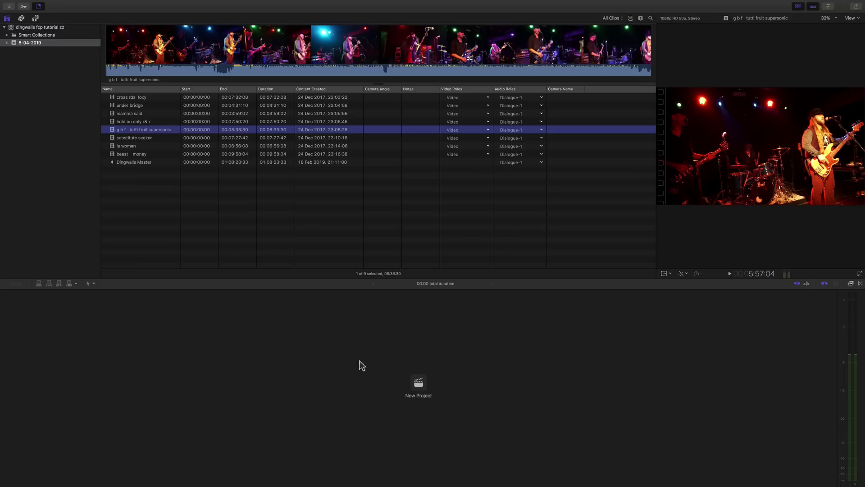
- Select the library and its 8-04-2019 event in turn, and review the options for creating a new project, event or library
left_click(31, 41)
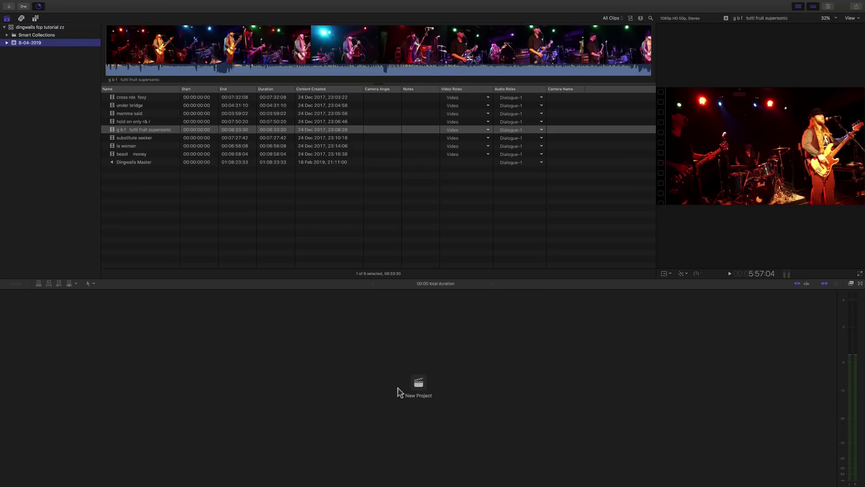
left_click(34, 28)
left_click(31, 42)
left_click(57, 4)
mouse_move(63, 11)
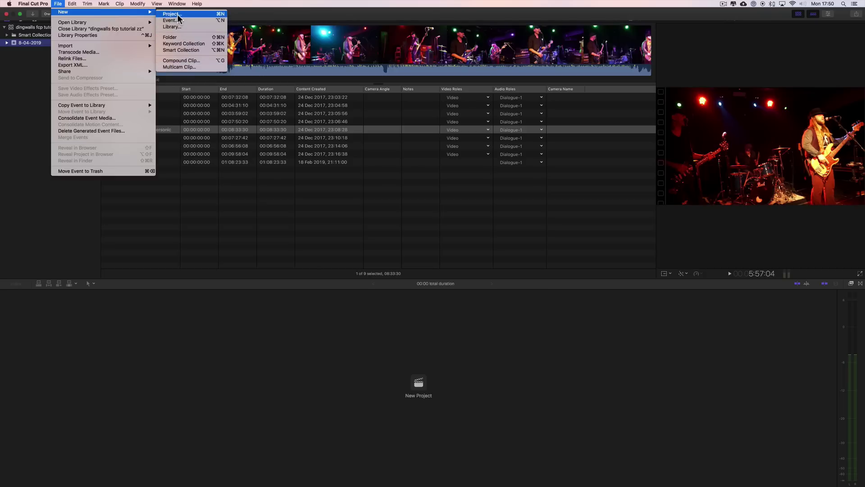
left_click(417, 376)
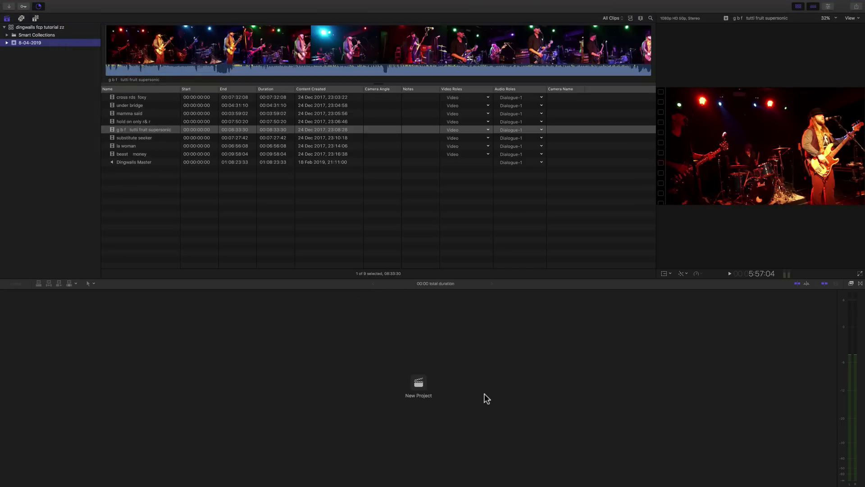
left_click(21, 43)
left_click(27, 90)
left_click(31, 28)
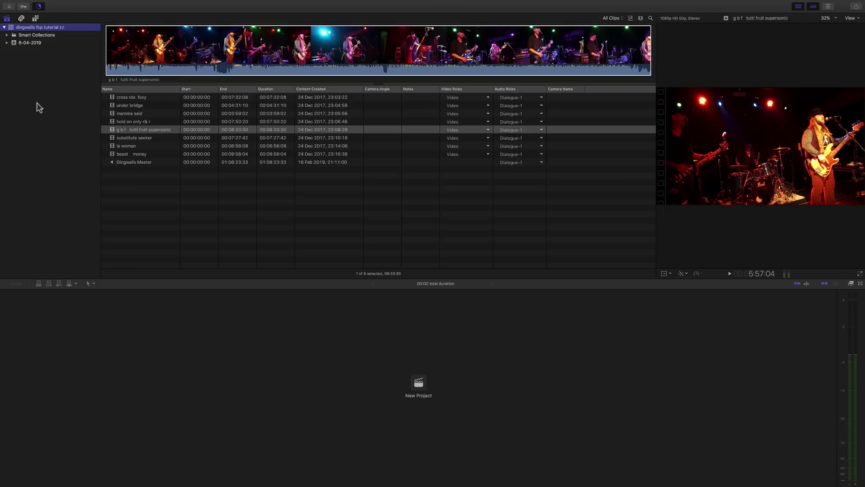
left_click(34, 43)
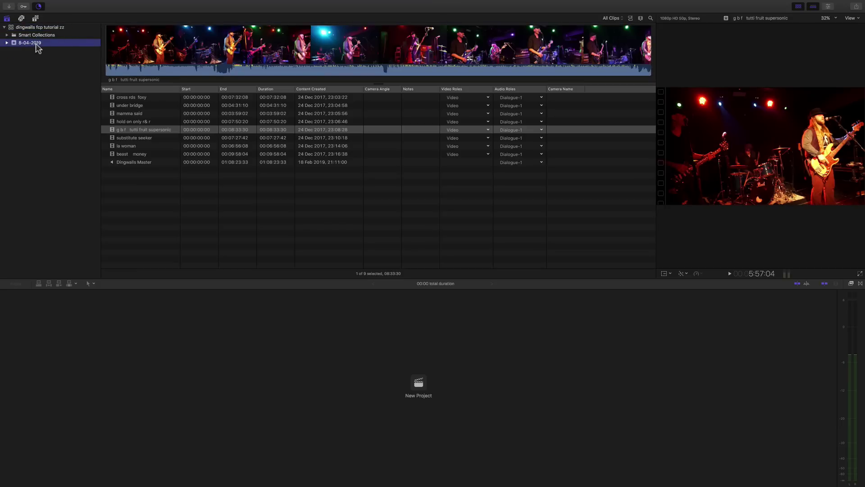
left_click(36, 26)
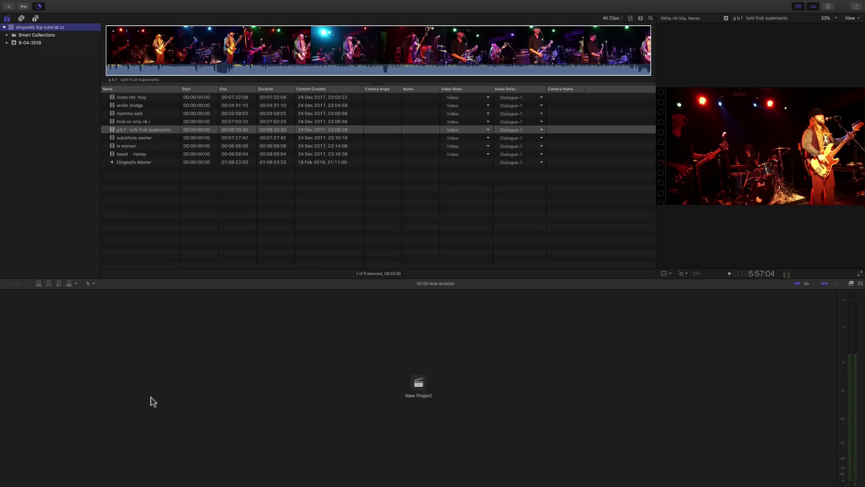
- Start a new project named dingwalls fcp tutorial zz, keeping it in the 8-04-2019 event
left_click(418, 386)
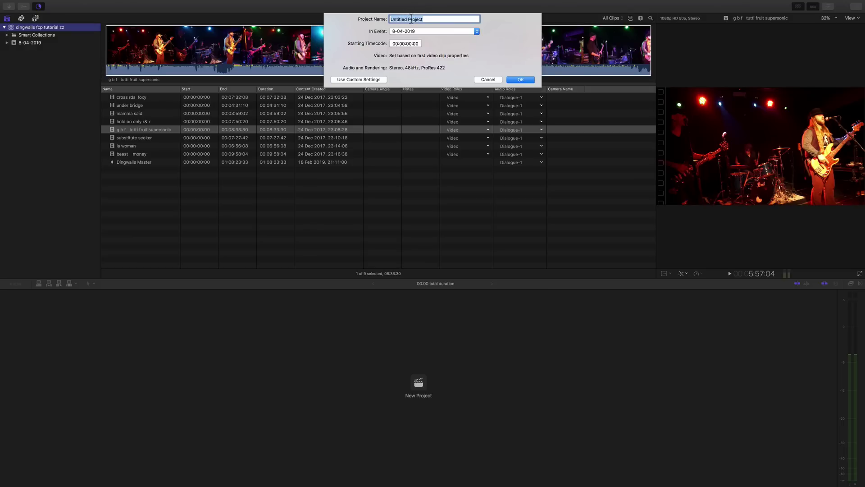
type("dingw")
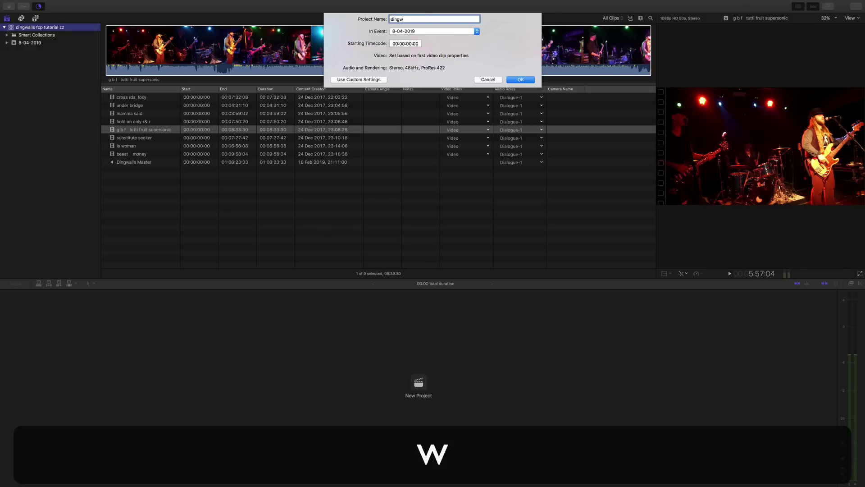
type("alls fc")
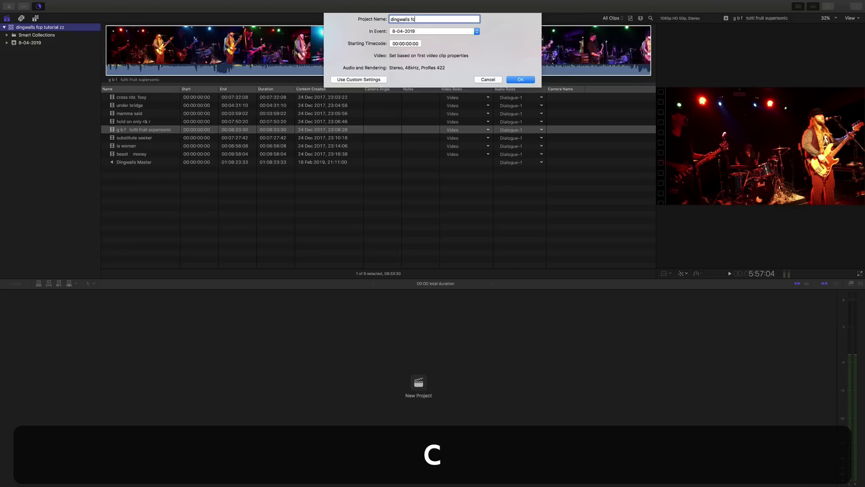
type("p tutorial zz")
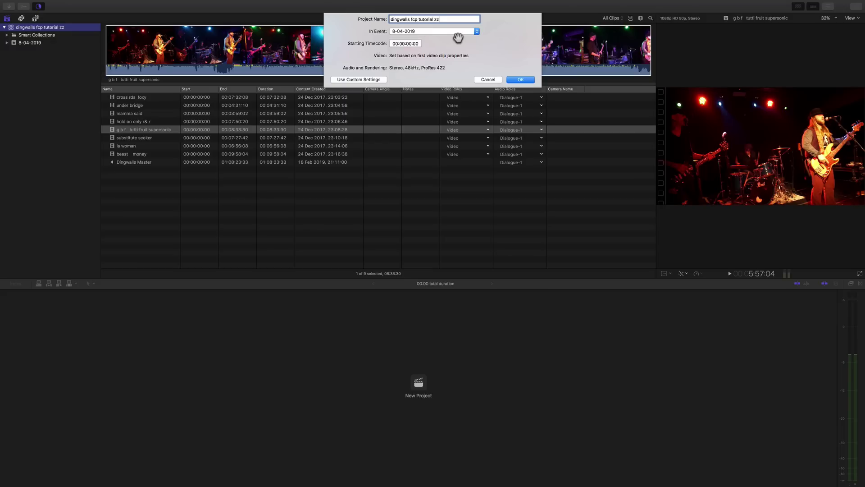
left_click(474, 33)
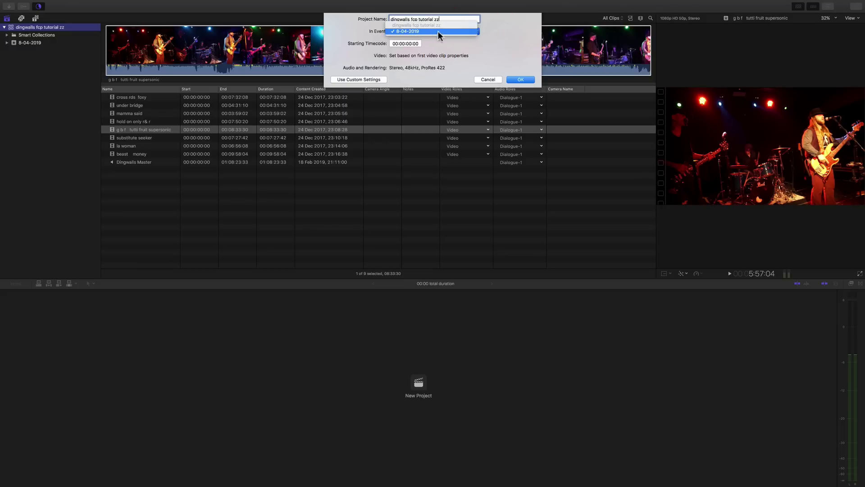
left_click(494, 26)
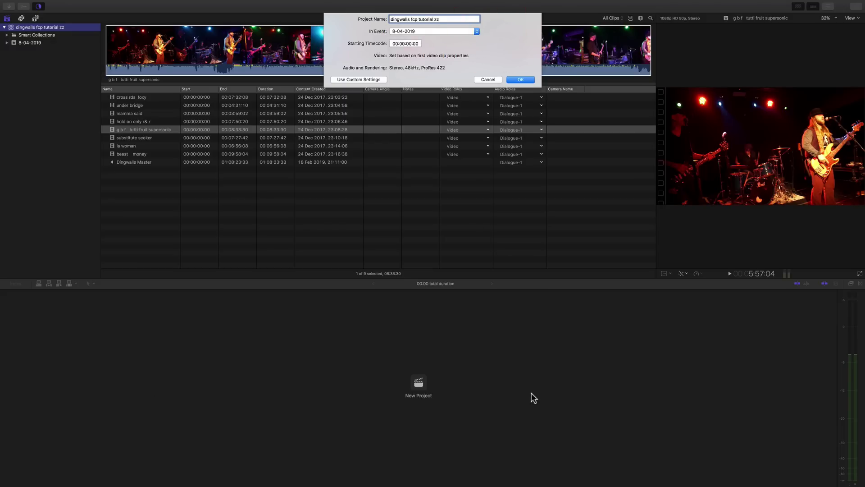
- Compare the new project's custom video, rendering and audio settings with the automatic settings
left_click(371, 79)
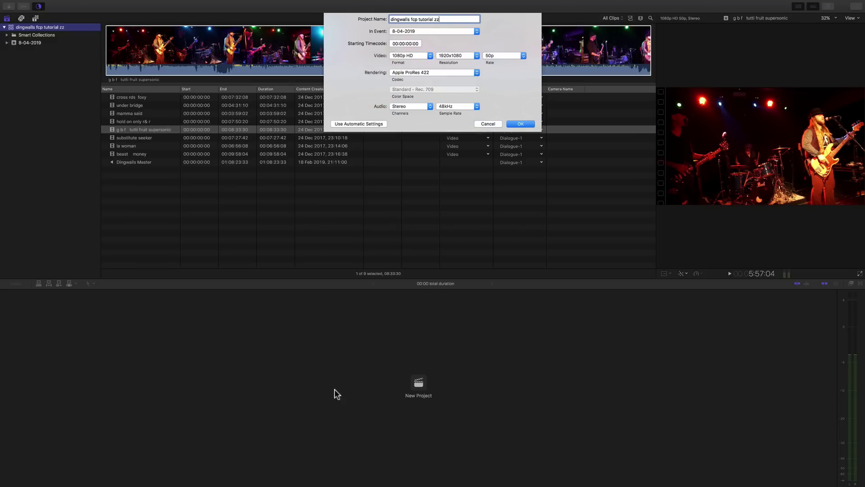
left_click(381, 124)
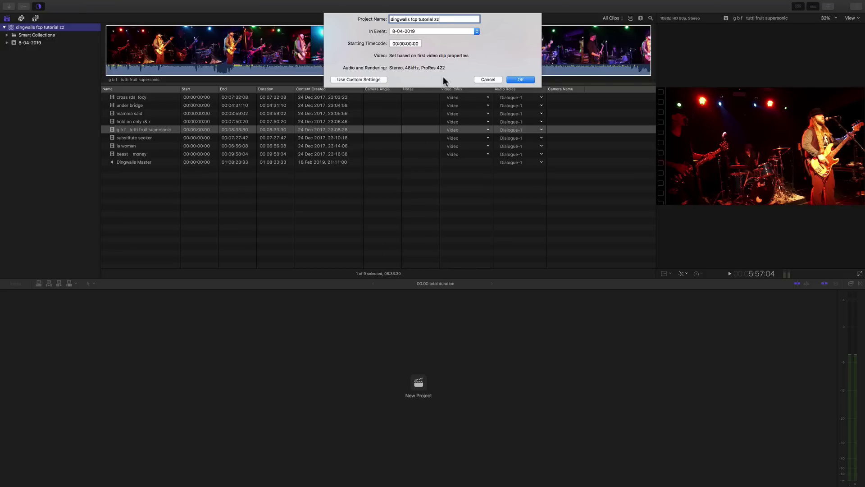
left_click(370, 81)
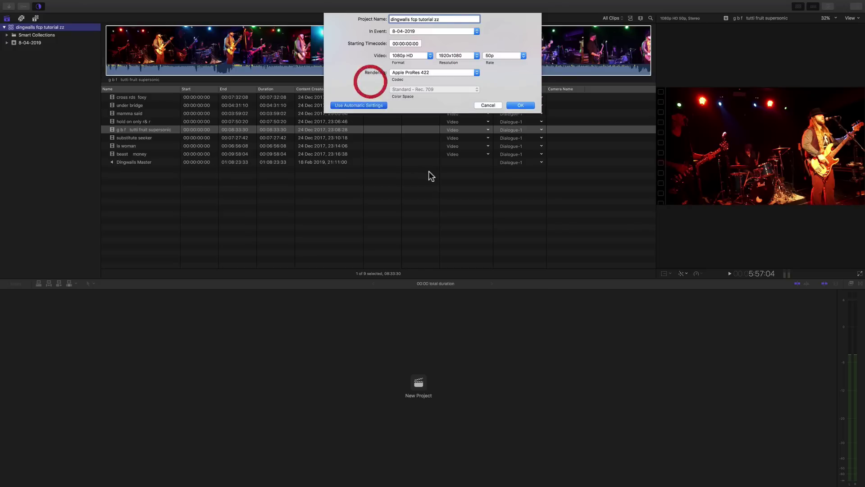
left_click(384, 123)
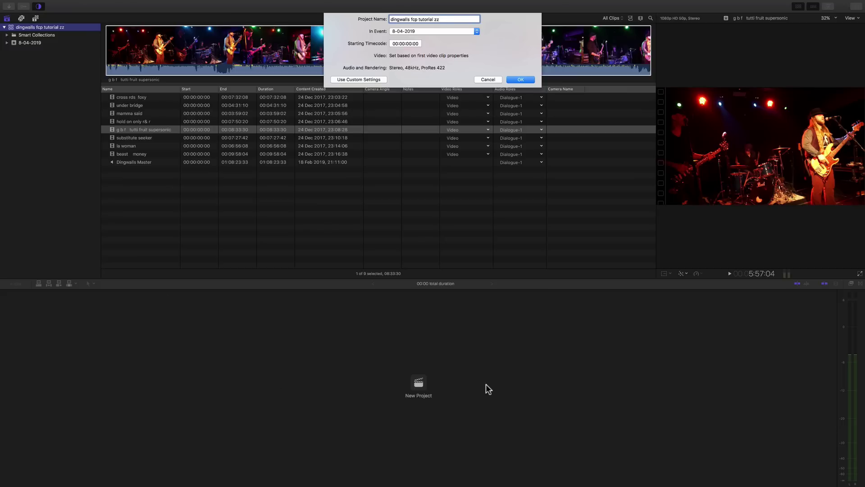
left_click(373, 79)
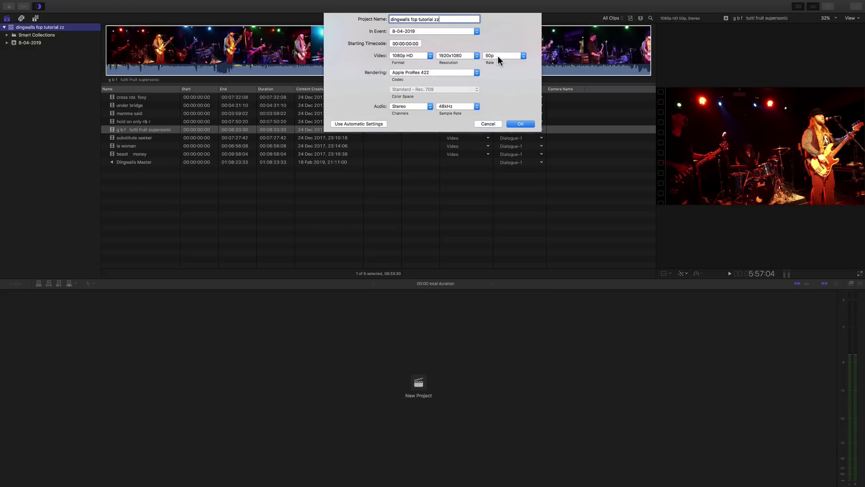
left_click(378, 125)
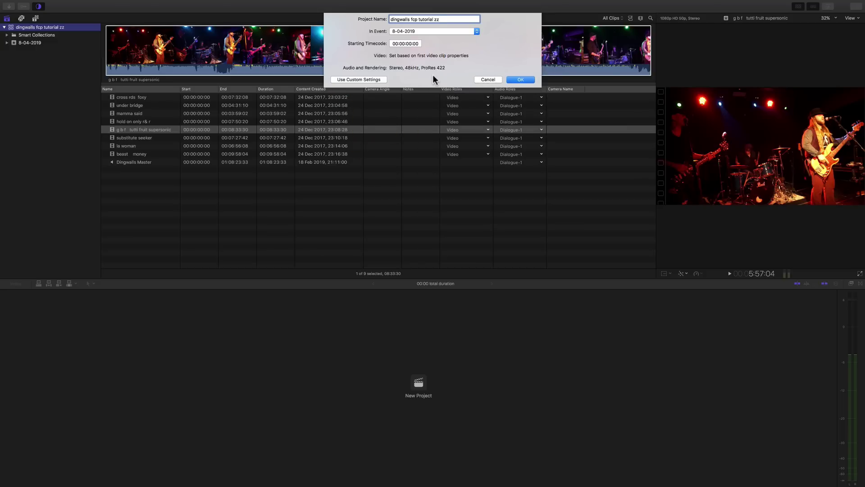
- Create the project with automatic settings after trying the 30p rate and 720p HD format in the custom settings
left_click(370, 78)
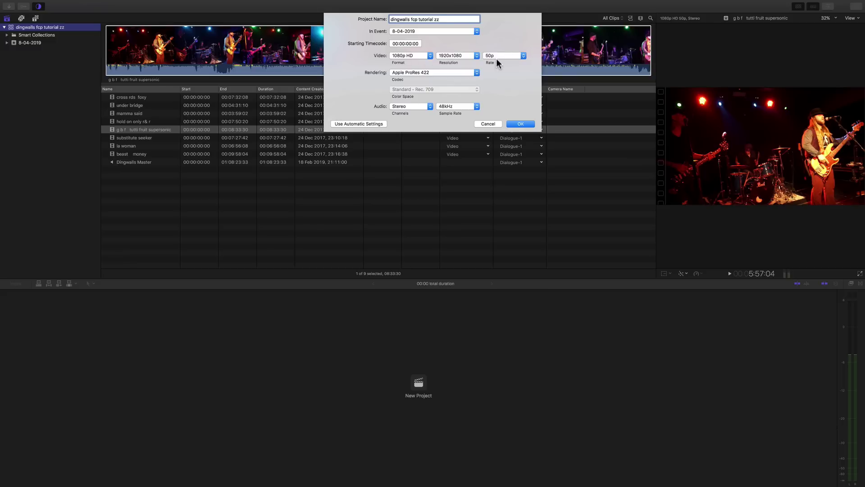
left_click(520, 56)
left_click(489, 49)
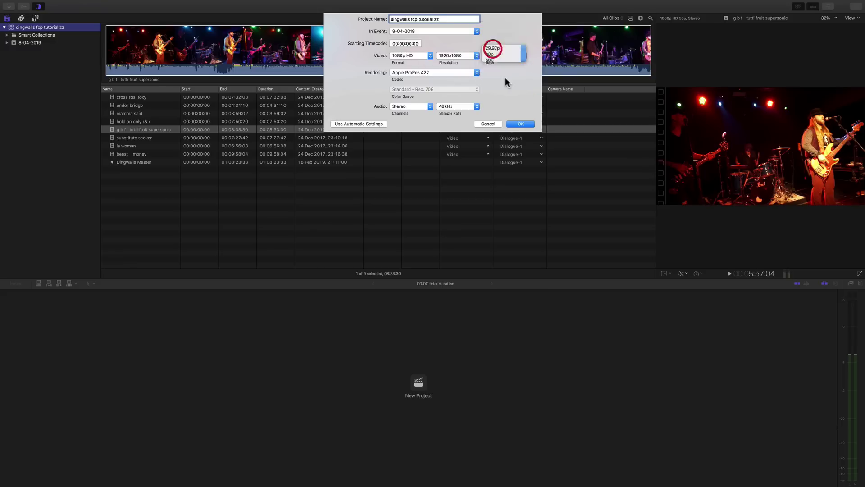
left_click(426, 56)
left_click(409, 68)
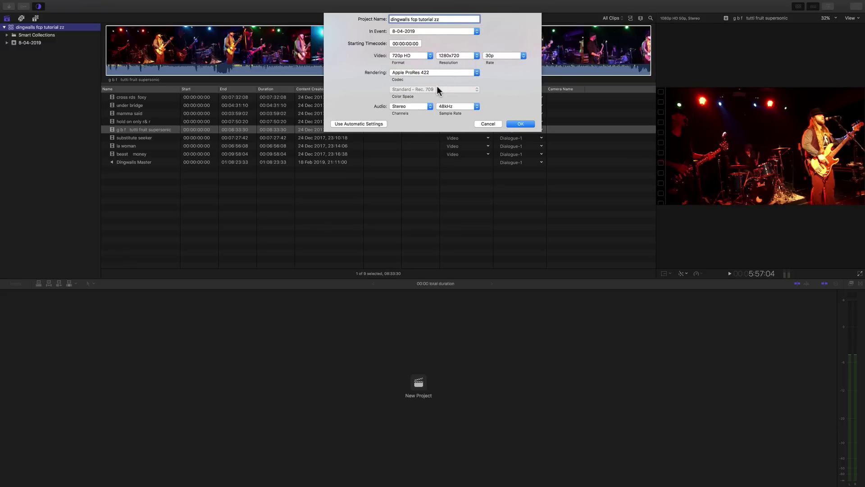
left_click(382, 124)
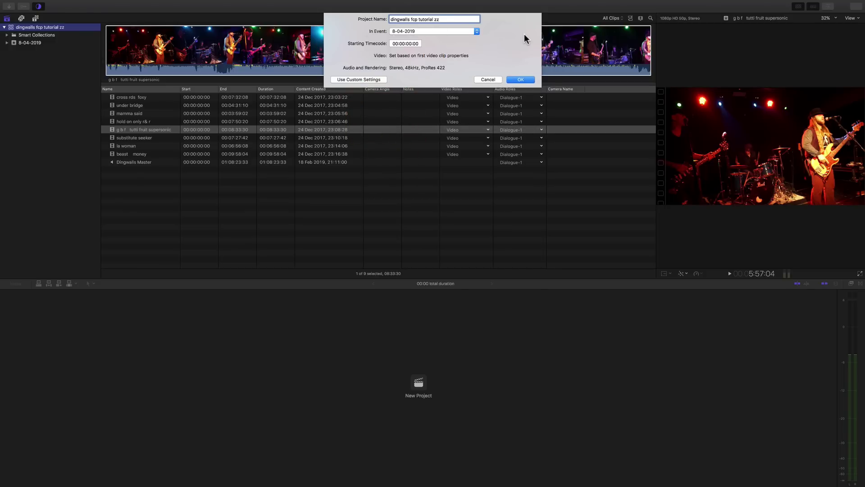
left_click(520, 79)
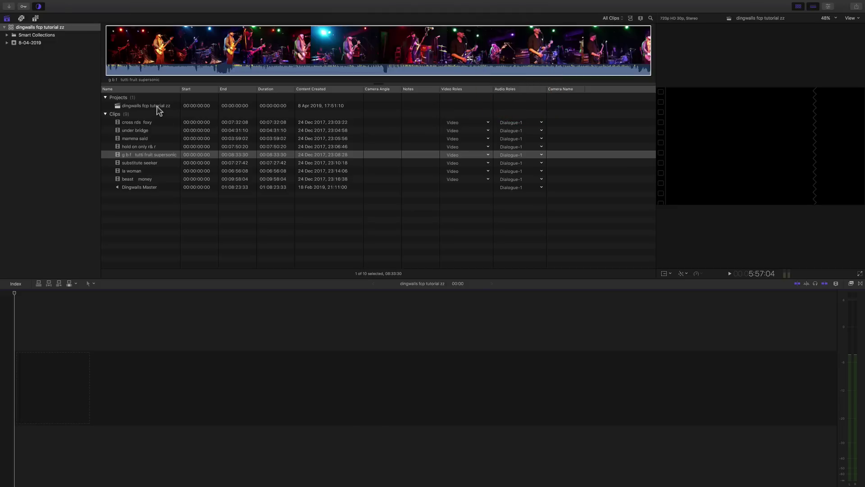
- Show the new project's properties in the inspector and open the project in the timeline
left_click(158, 106)
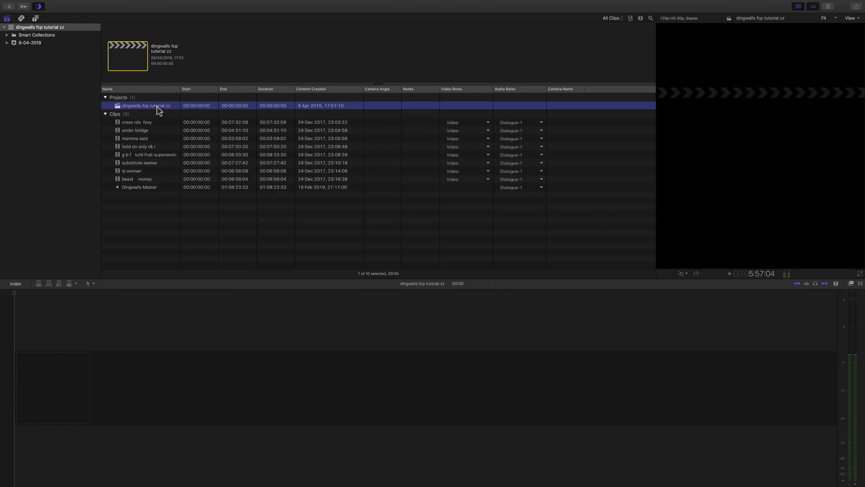
left_click(828, 6)
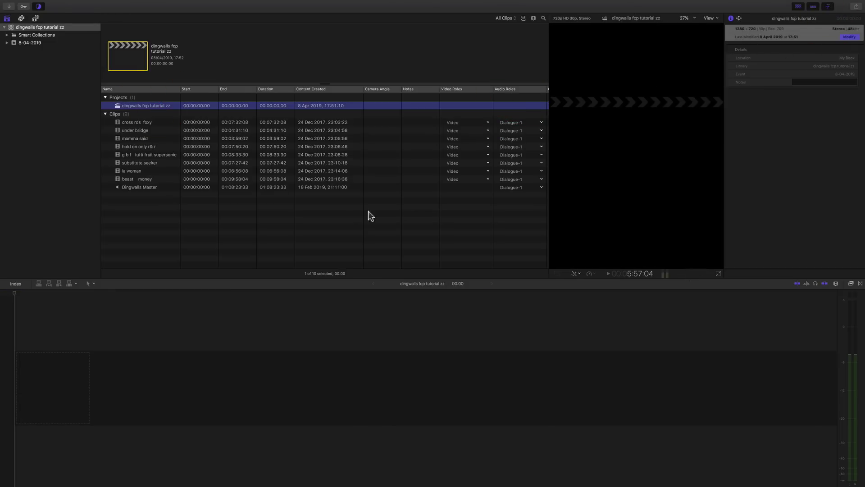
double_click(131, 107)
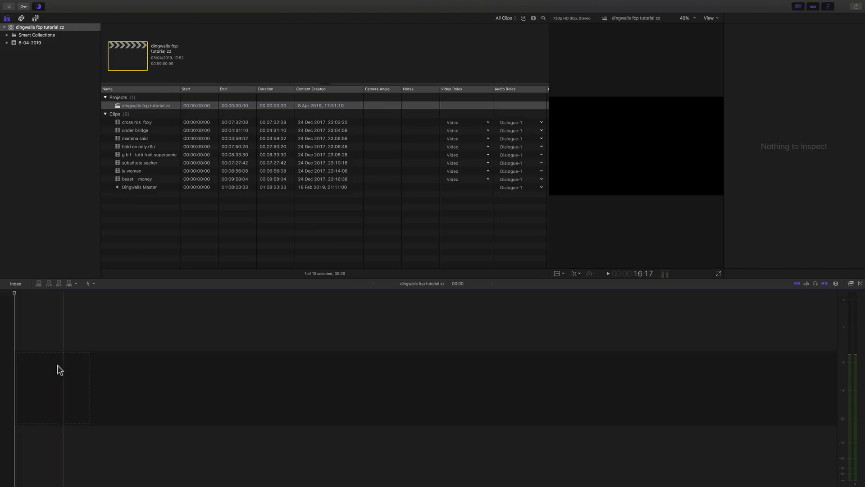
left_click(119, 107)
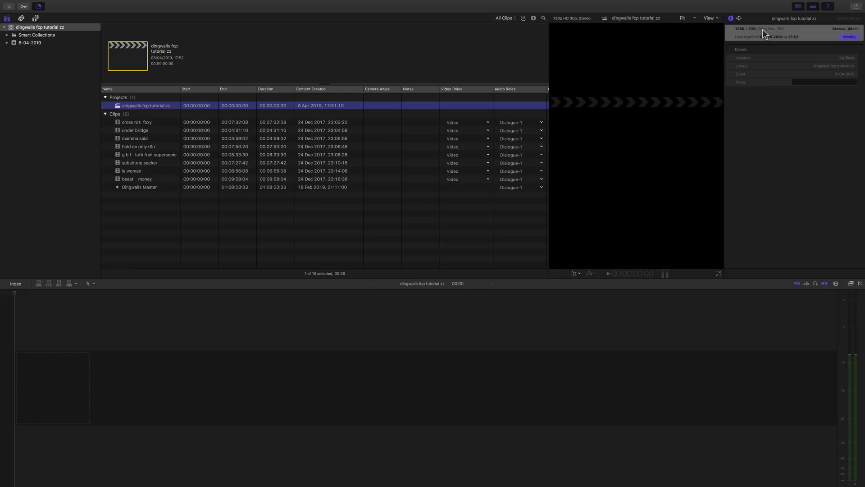
- Add the cross rds foxy clip to the start of the timeline and check the project's properties
left_click(150, 123)
left_click_drag(150, 126, 91, 390)
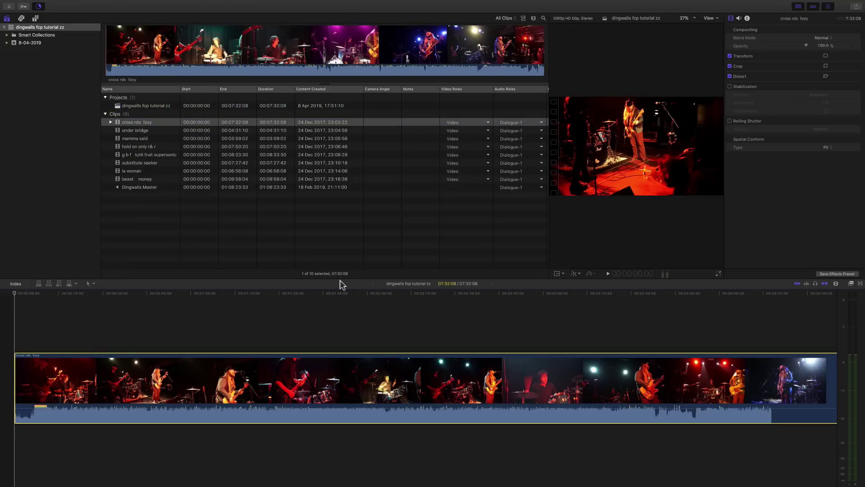
left_click(118, 106)
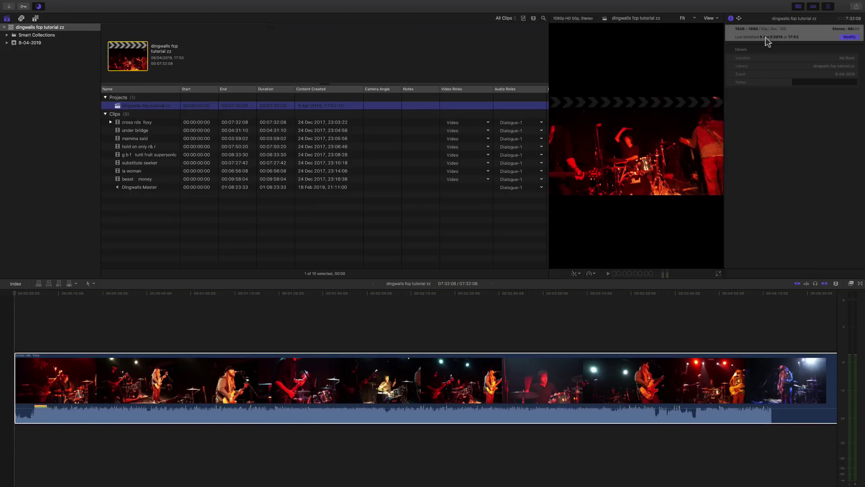
left_click(390, 380)
key("space")
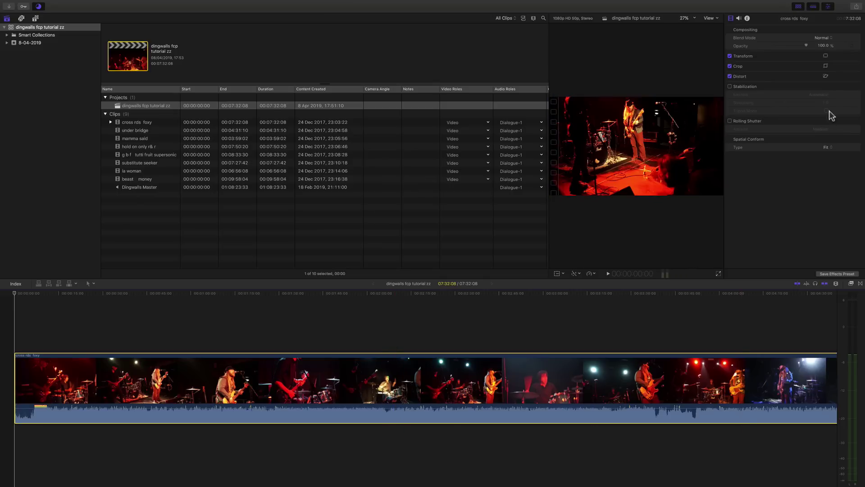
- Examine the project's modifiable format, resolution and rate settings, and leave them without applying changes
left_click(124, 105)
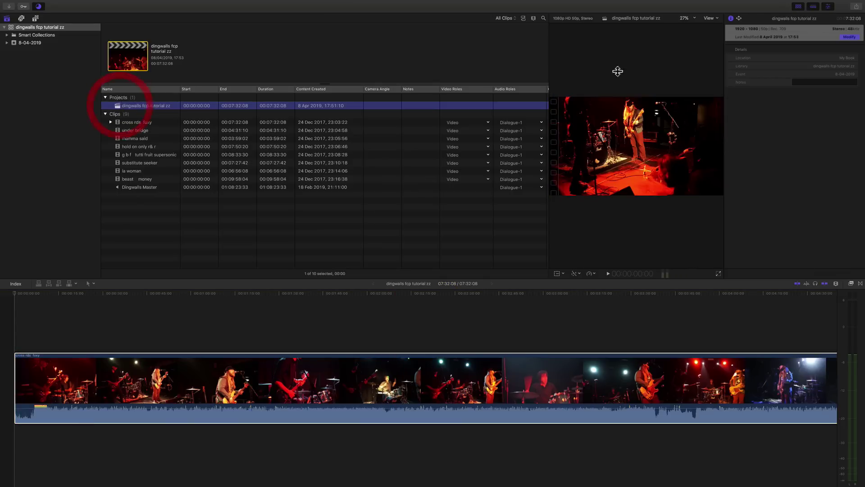
left_click(848, 37)
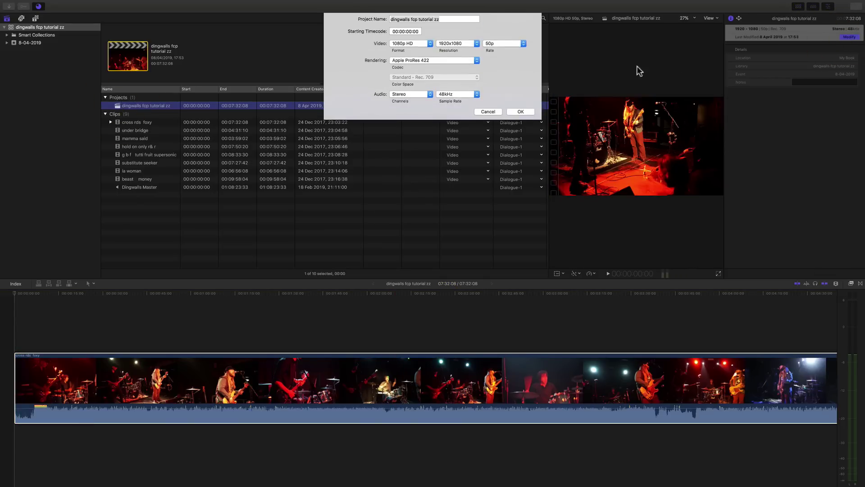
left_click(416, 43)
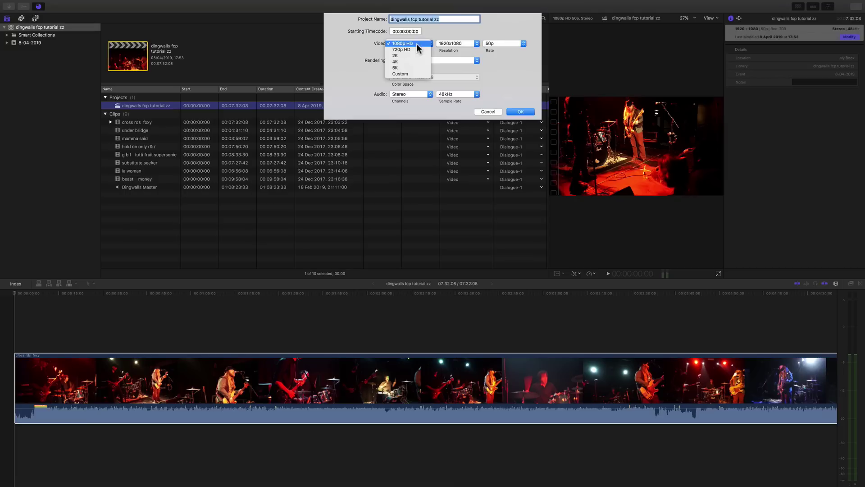
left_click(445, 35)
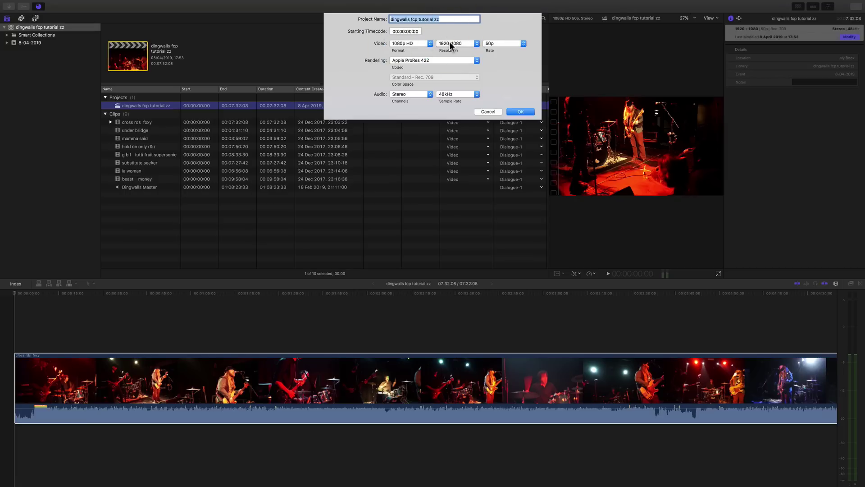
left_click(495, 42)
left_click(494, 43)
left_click(422, 44)
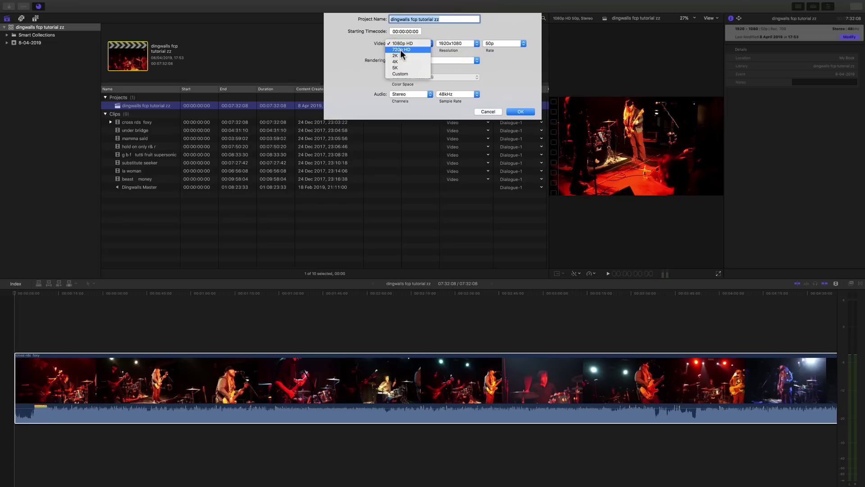
left_click(453, 34)
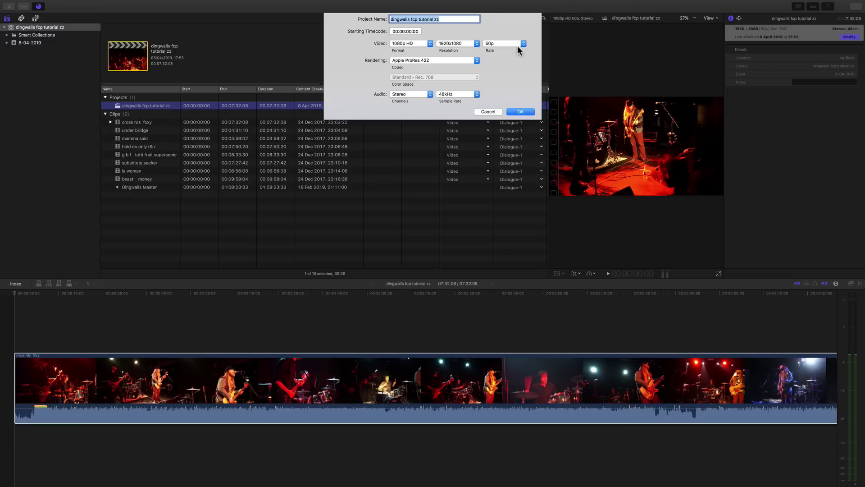
left_click(493, 111)
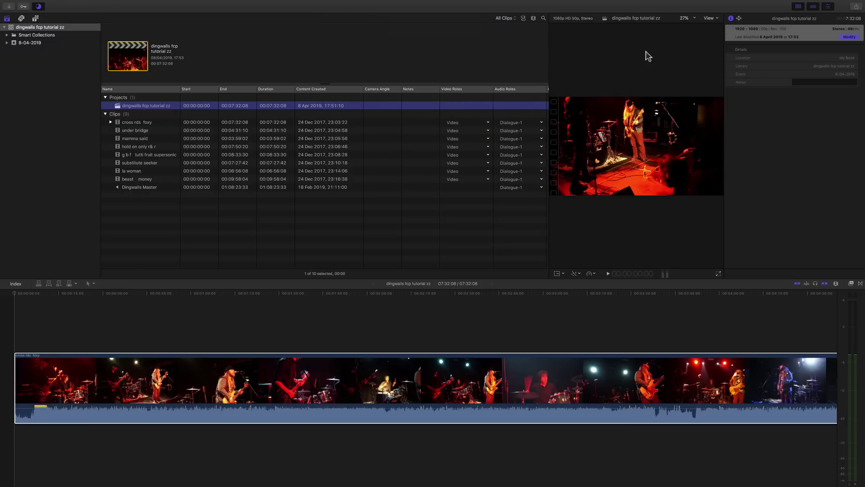
- Remove the cross rds foxy clip from the timeline and place the whole under bridge clip at its start
left_click(448, 374)
key("BackSpace")
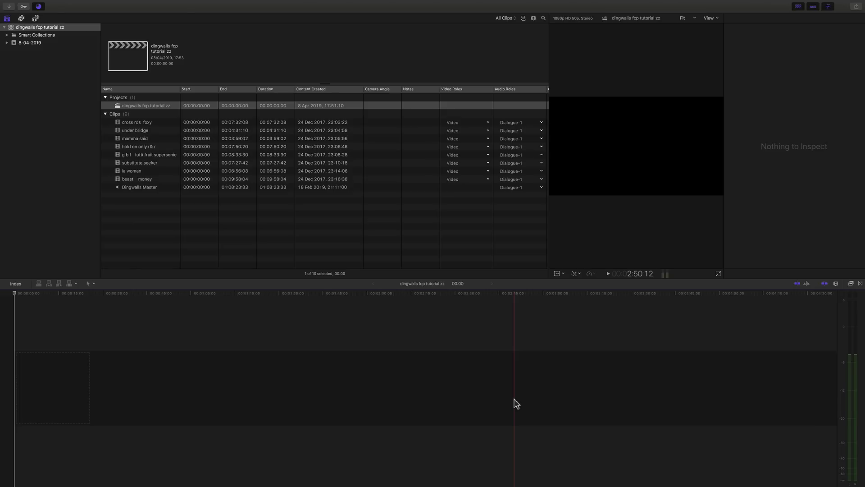
left_click(135, 131)
left_click_drag(135, 131, 66, 383)
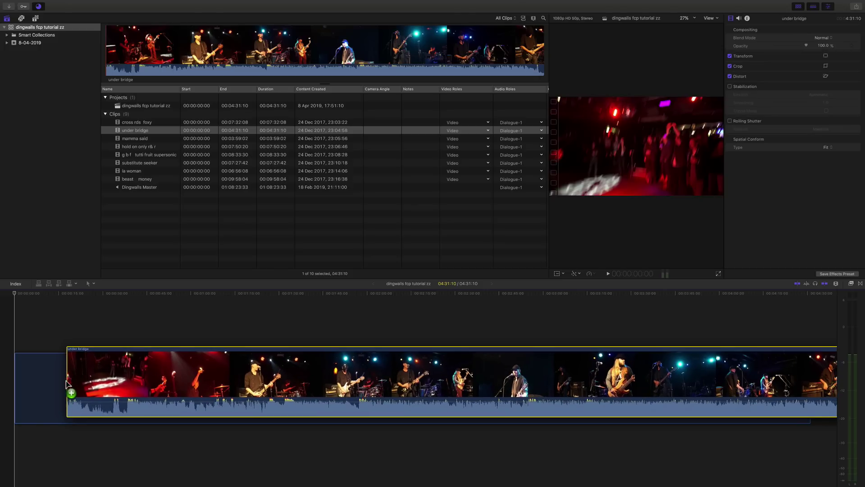
left_click_drag(67, 383, 67, 383)
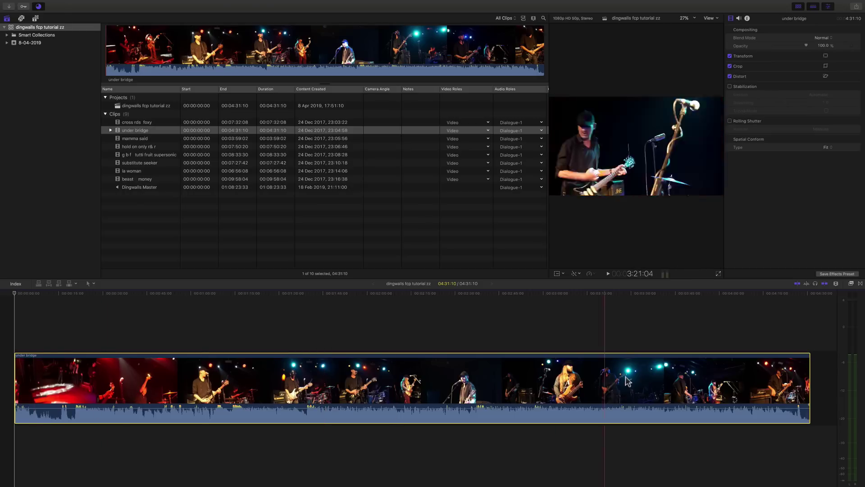
- Append the whole mamma said and la woman clips after under bridge in the timeline
key("super+minus")
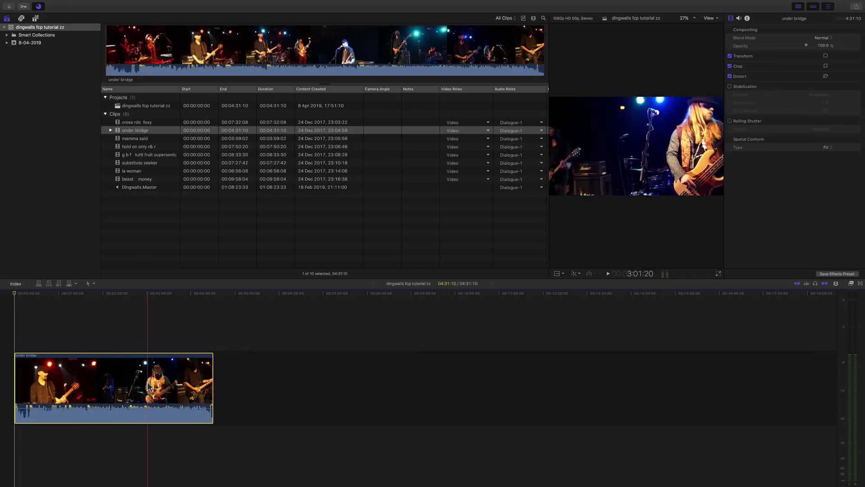
left_click(140, 141)
left_click(139, 140)
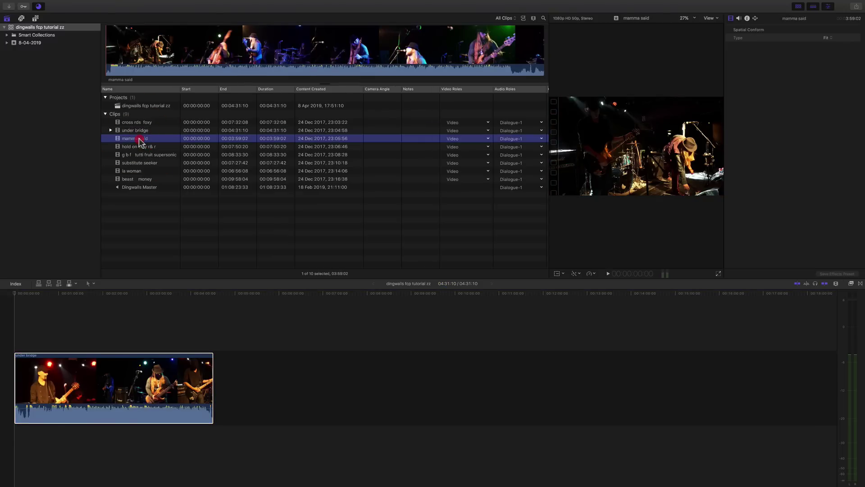
left_click_drag(139, 141, 231, 328)
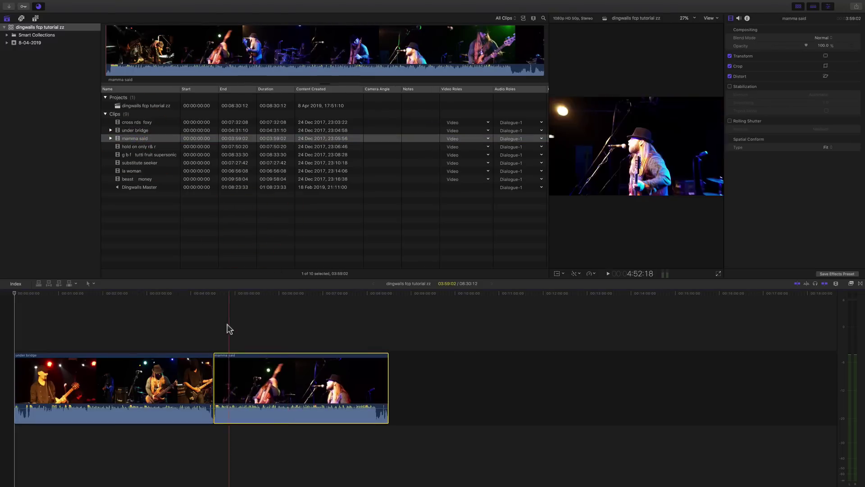
left_click(139, 170)
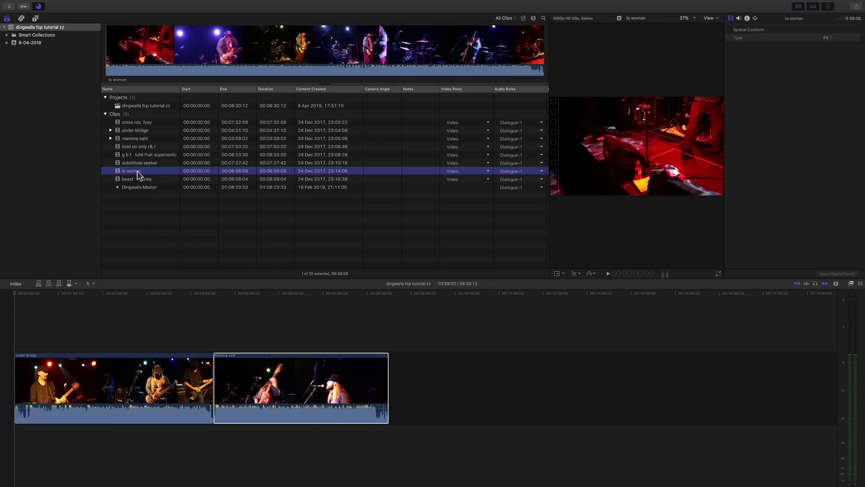
left_click_drag(137, 175, 406, 388)
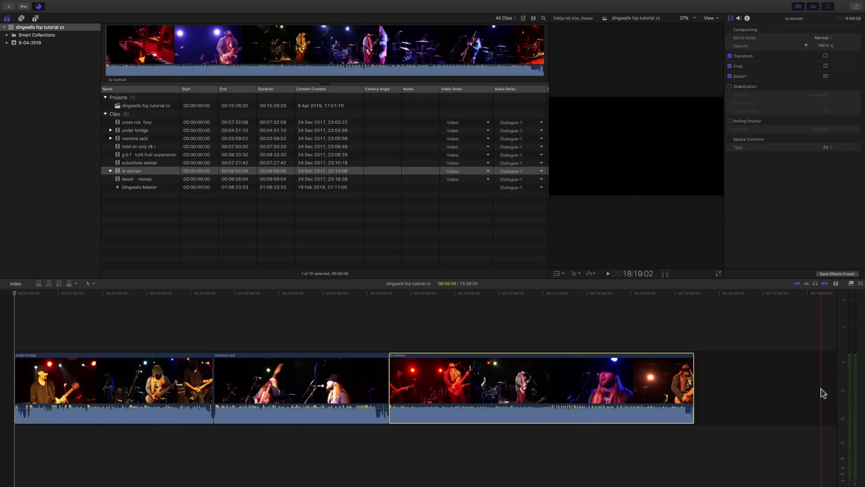
- Delete all clips from the timeline and add only a range of about 1 min 52 s from the early part of la woman
left_click_drag(721, 339, 193, 435)
key("BackSpace")
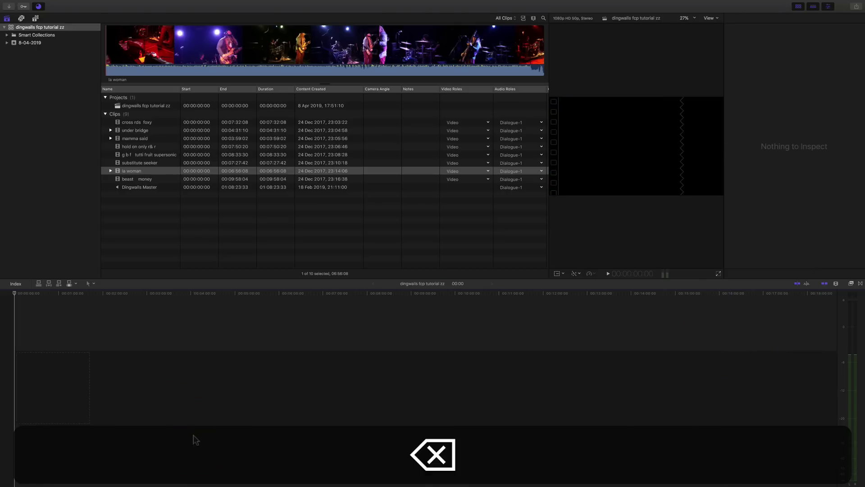
left_click_drag(181, 52, 300, 62)
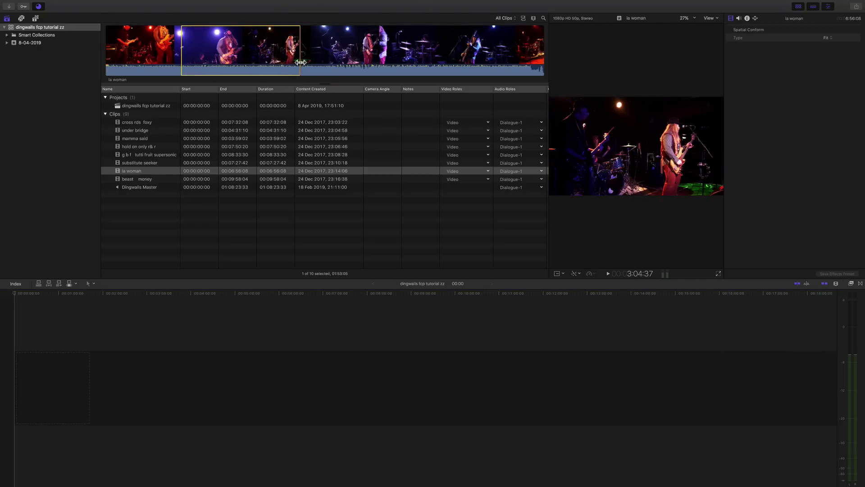
left_click(181, 49)
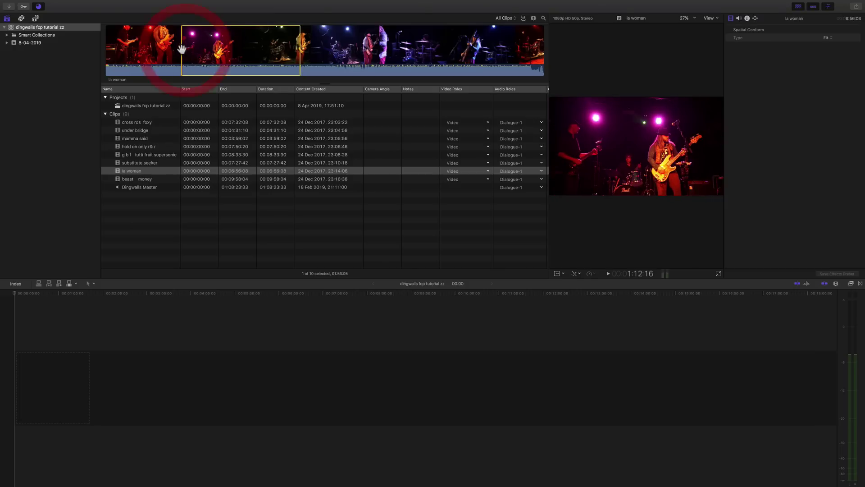
left_click_drag(182, 49, 187, 51)
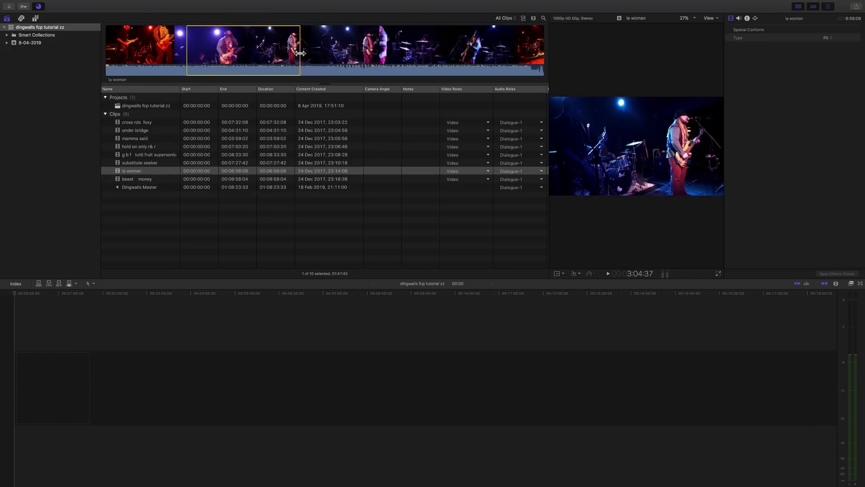
left_click_drag(300, 53, 305, 53)
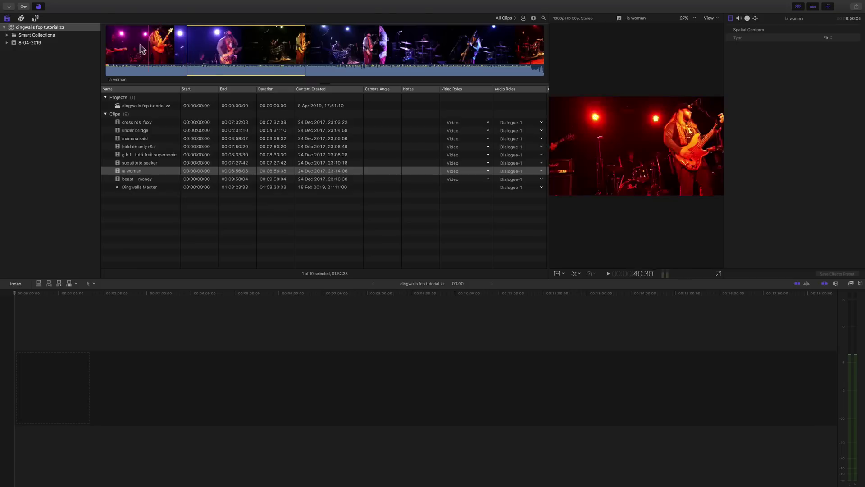
left_click_drag(234, 59, 102, 393)
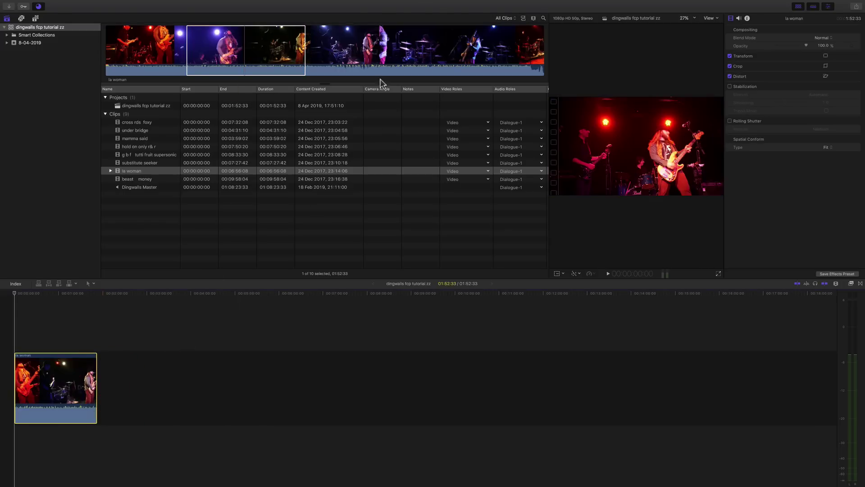
- Append a second la woman range of about 1 min 58 s and a mamma said range of about 1 min 10 s to the timeline
left_click_drag(357, 53, 404, 53)
left_click_drag(473, 55, 225, 363)
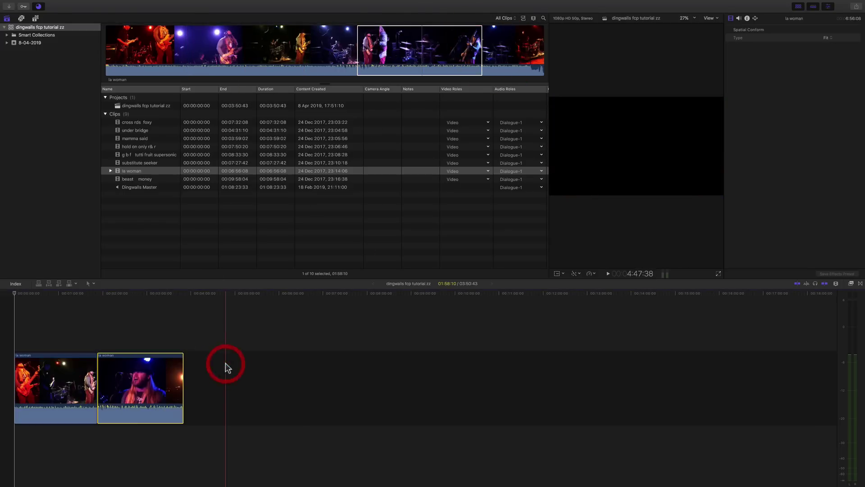
left_click(144, 138)
left_click_drag(210, 51, 339, 58)
left_click_drag(275, 53, 269, 411)
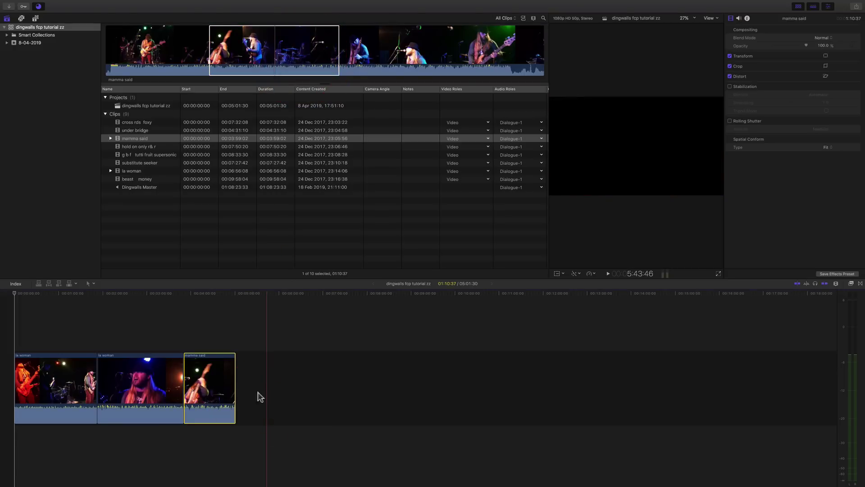
- Append a range of about 2 min 24 s from the second half of hold on only r& r to the timeline
left_click(148, 148)
left_click_drag(320, 51, 356, 350)
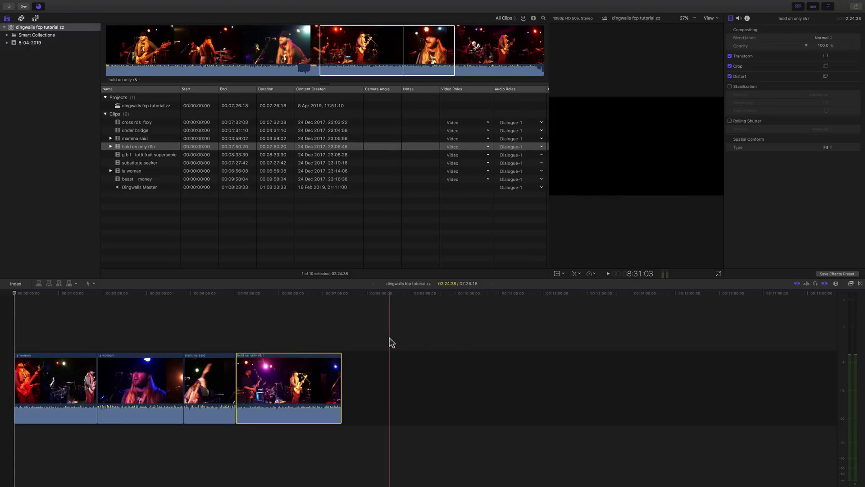
left_click(239, 57)
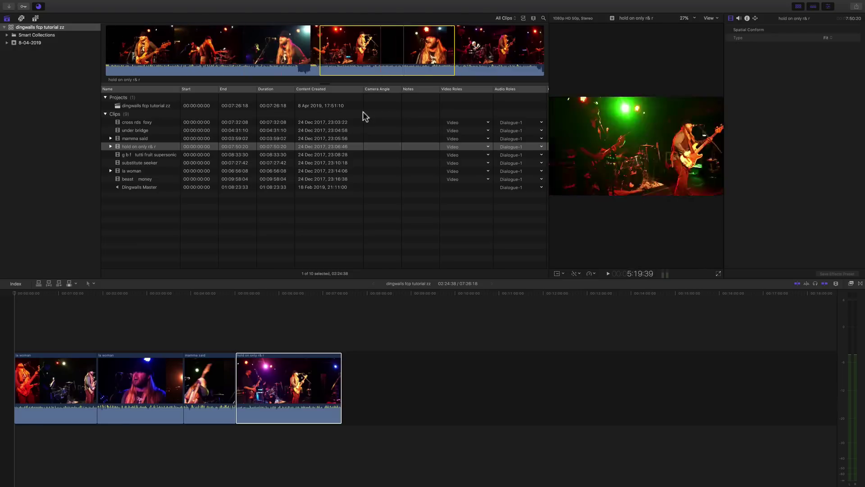
left_click(367, 379)
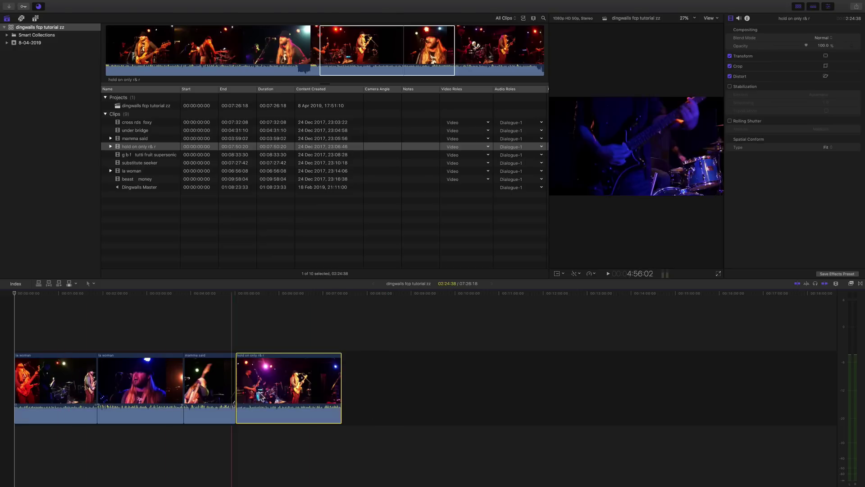
- Reorder the timeline clips to mamma said, hold on only r& r, the second la woman range and the first la woman range
left_click_drag(208, 366, 198, 384)
left_click_drag(319, 379, 130, 384)
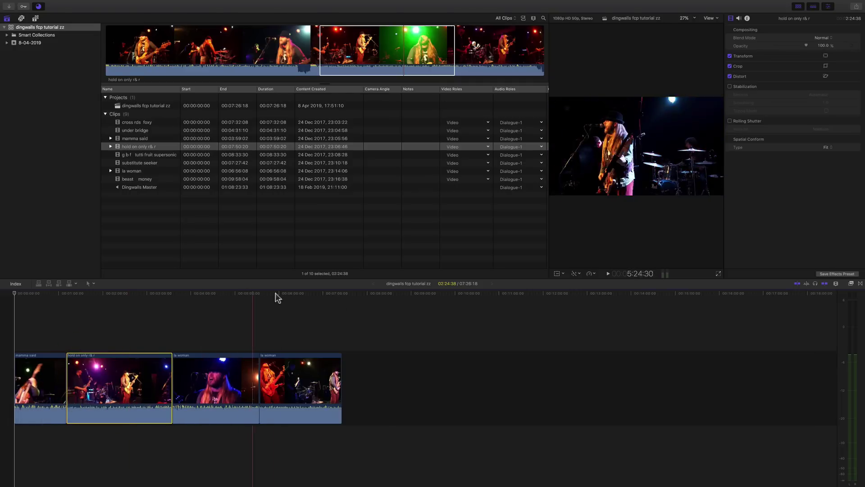
left_click(470, 297)
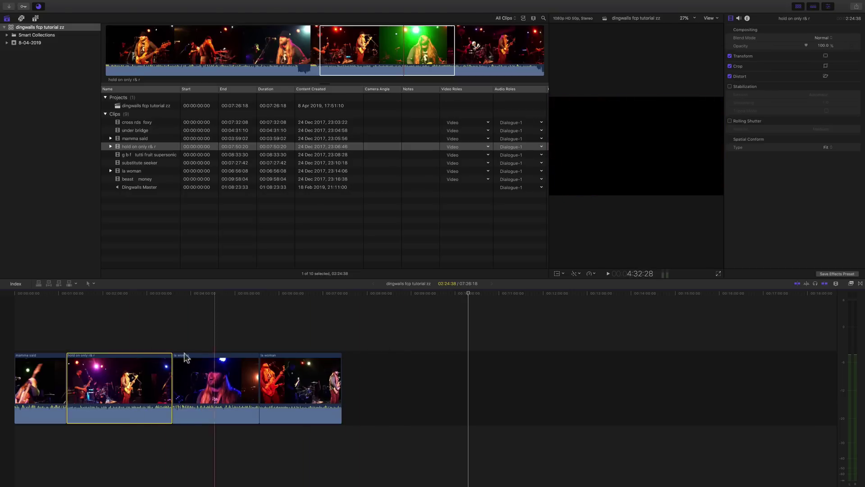
scroll(334, 378, "right", 1)
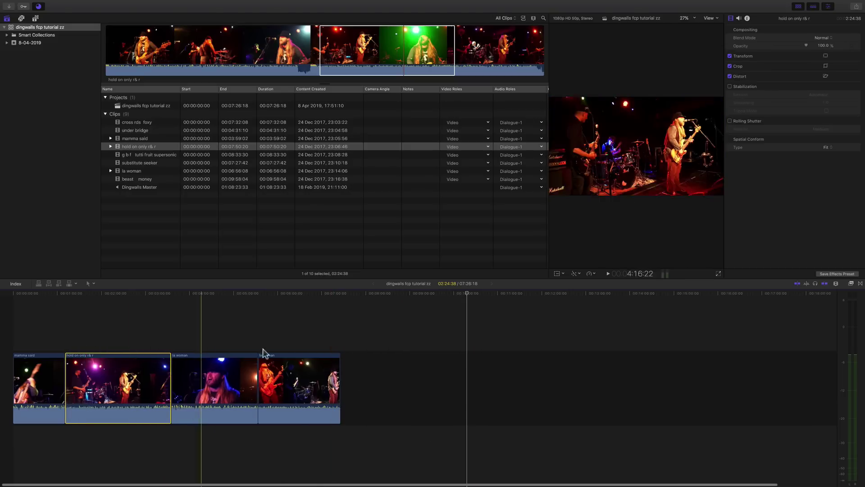
left_click(371, 342)
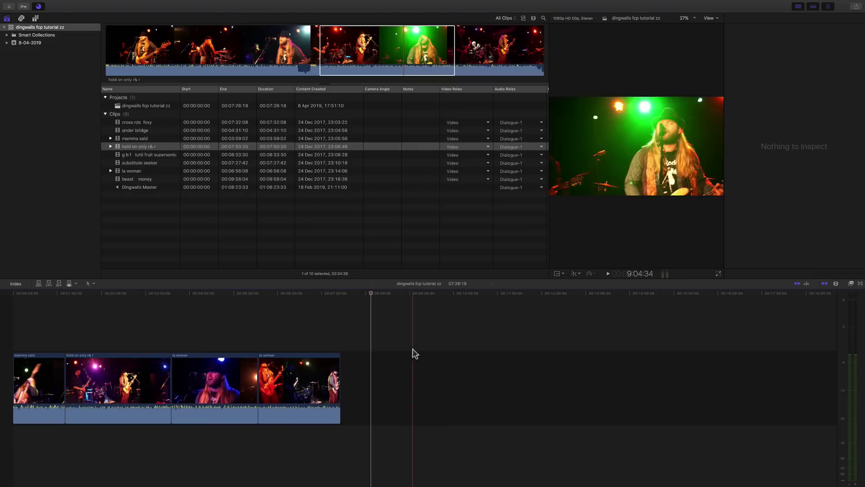
- Set the timeline clips to display filmstrips without waveforms and briefly play the third clip, la woman
left_click(836, 284)
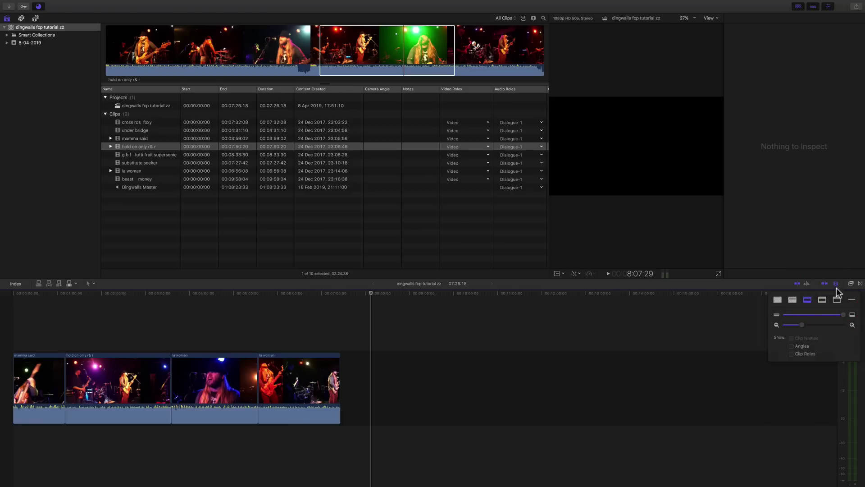
left_click(836, 299)
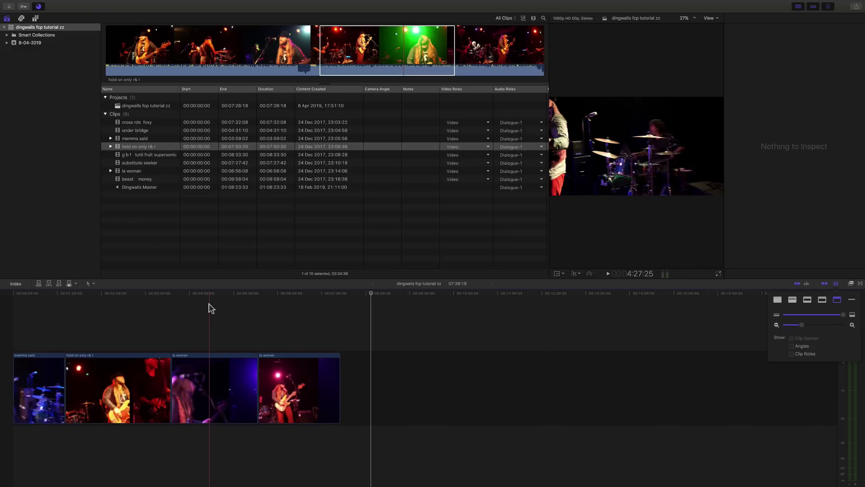
key("space")
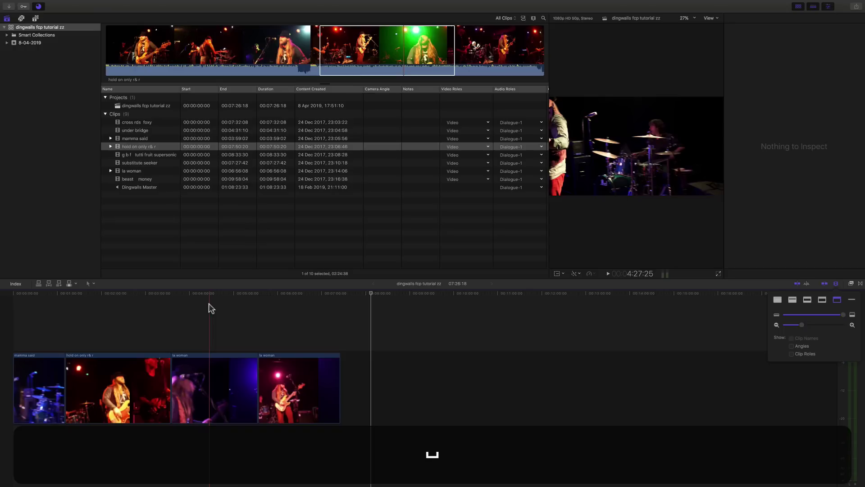
- Try the clip appearances with progressively larger audio waveforms up to waveforms only, and briefly play hold on only r& r
left_click(822, 300)
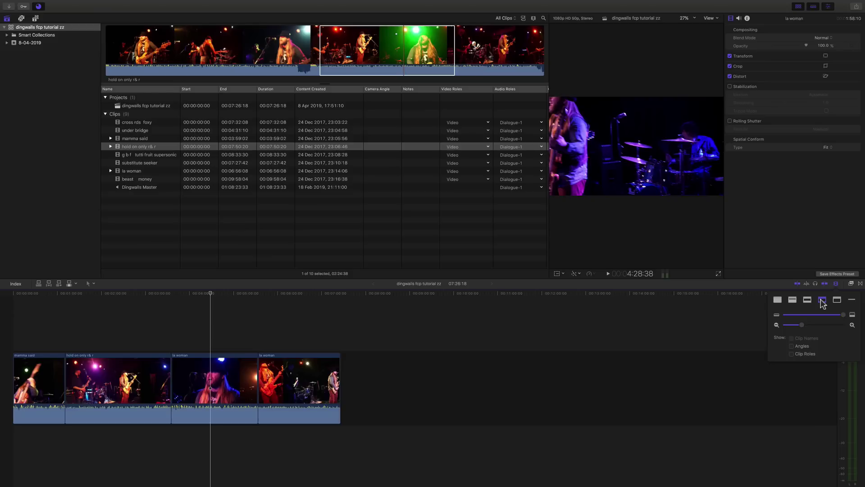
left_click(808, 300)
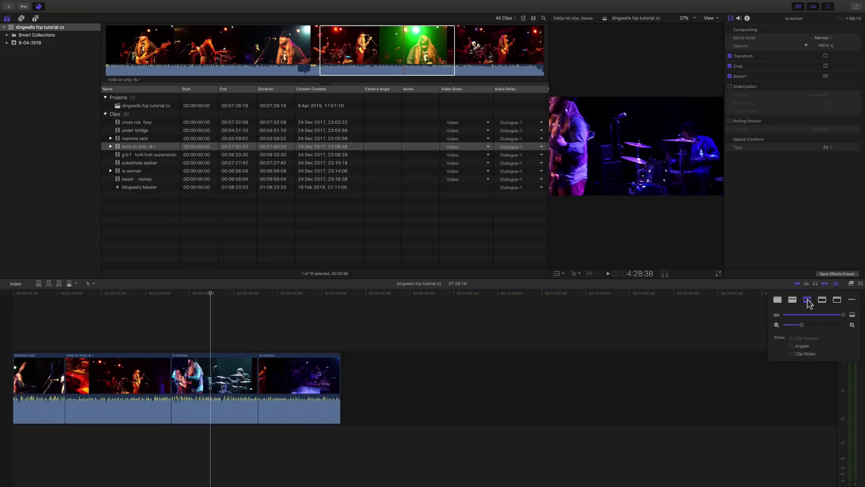
left_click(793, 300)
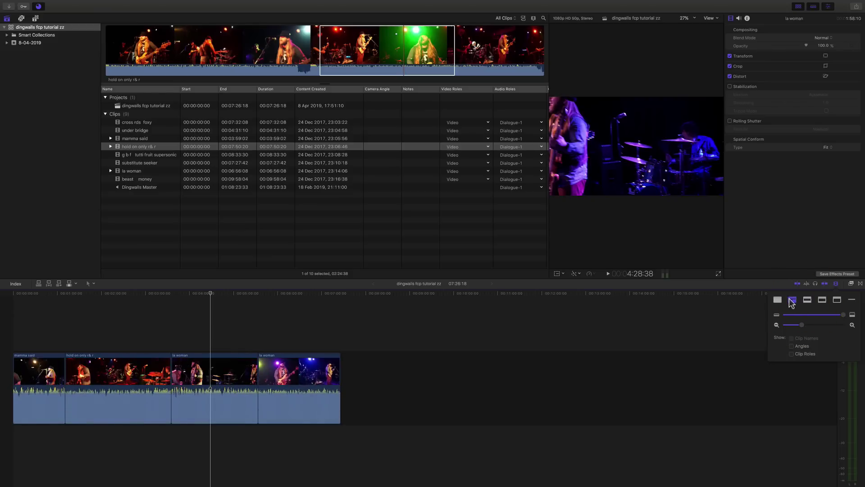
left_click(778, 300)
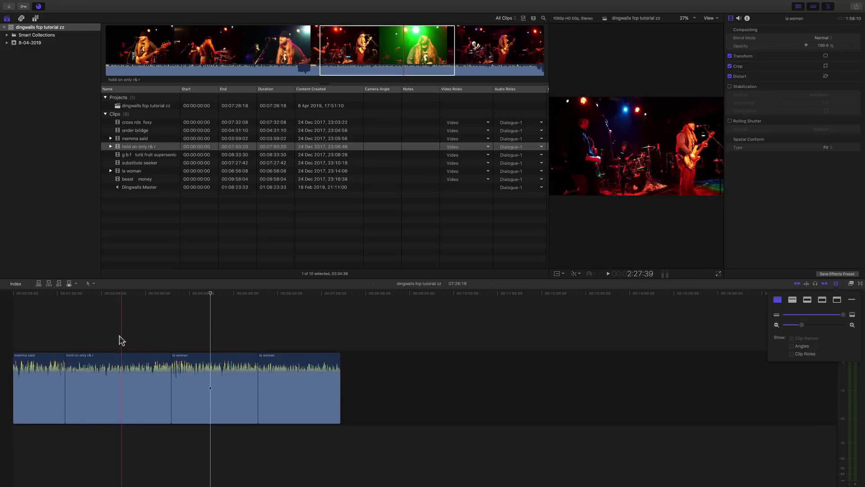
key("space")
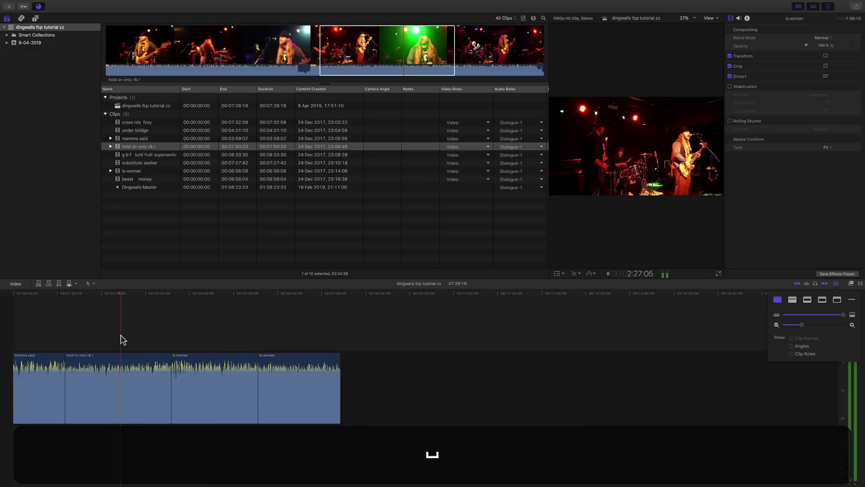
key("space")
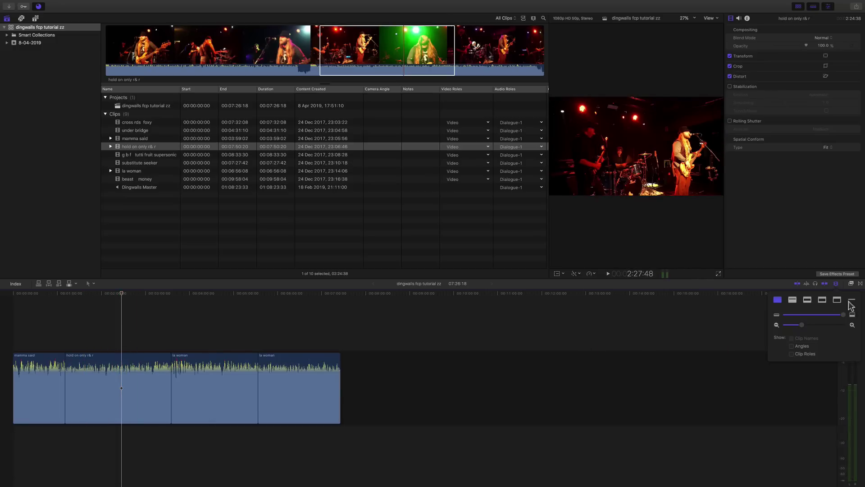
- Reduce the timeline clips to labels only and stack both la woman clips and hold on only r& r as connected clips
left_click(851, 302)
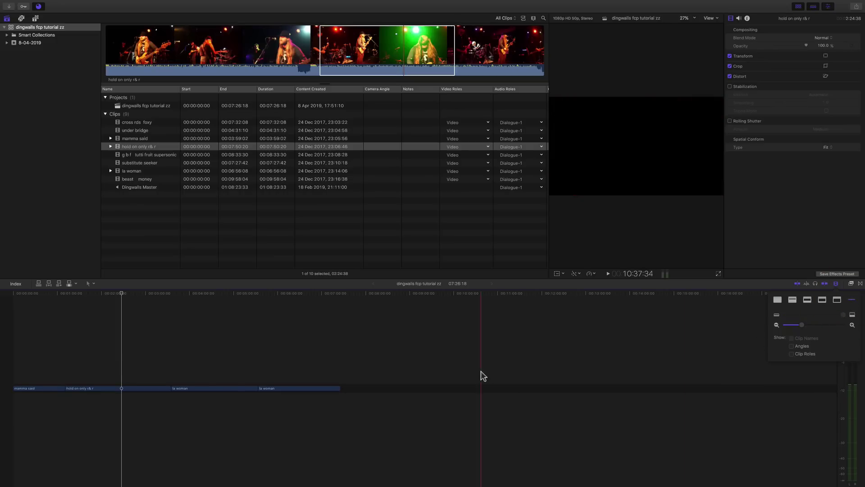
left_click_drag(123, 296, 519, 297)
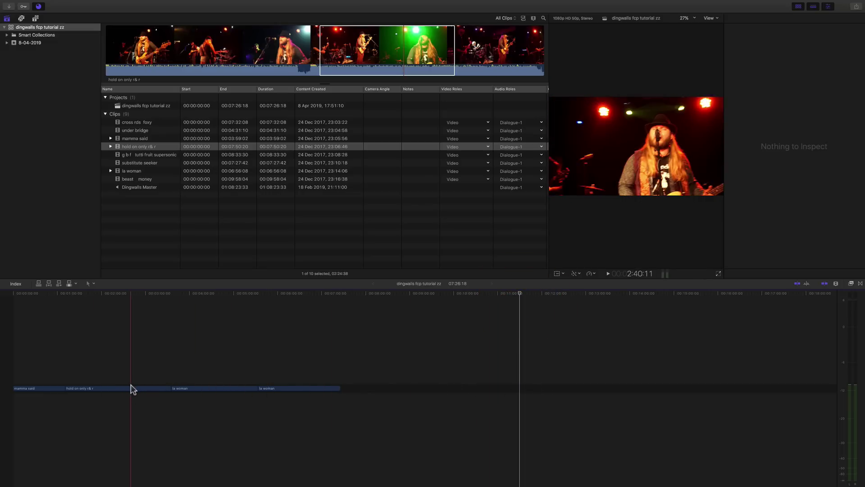
left_click_drag(278, 388, 59, 364)
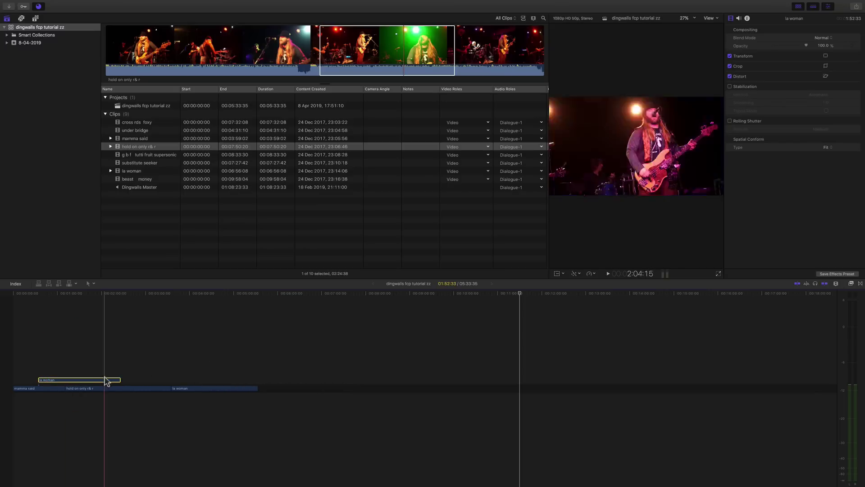
left_click_drag(189, 390, 91, 359)
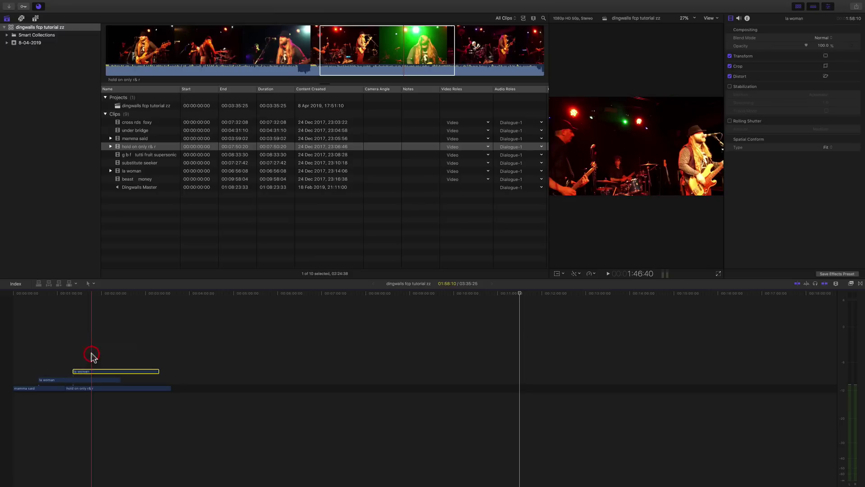
left_click_drag(124, 388, 189, 387)
left_click_drag(106, 370, 106, 343)
- Delete the gap clip beneath hold on only r& r from the primary storyline and undo the deletion
left_click(103, 389)
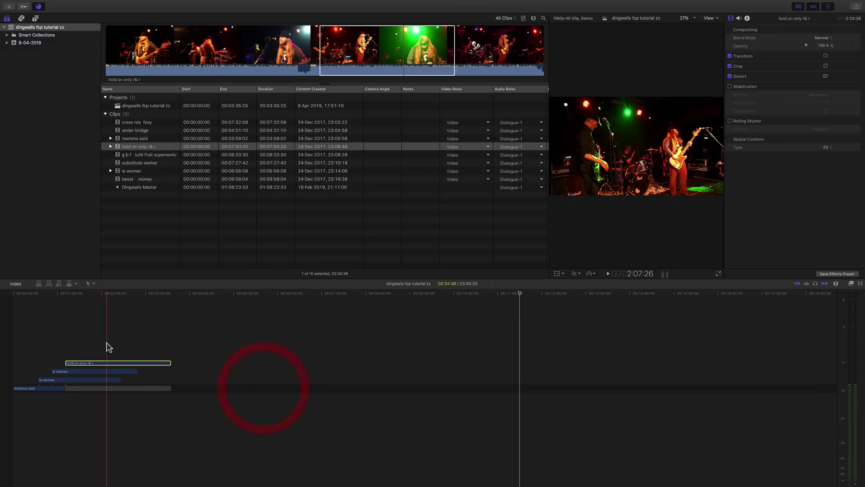
left_click(88, 388)
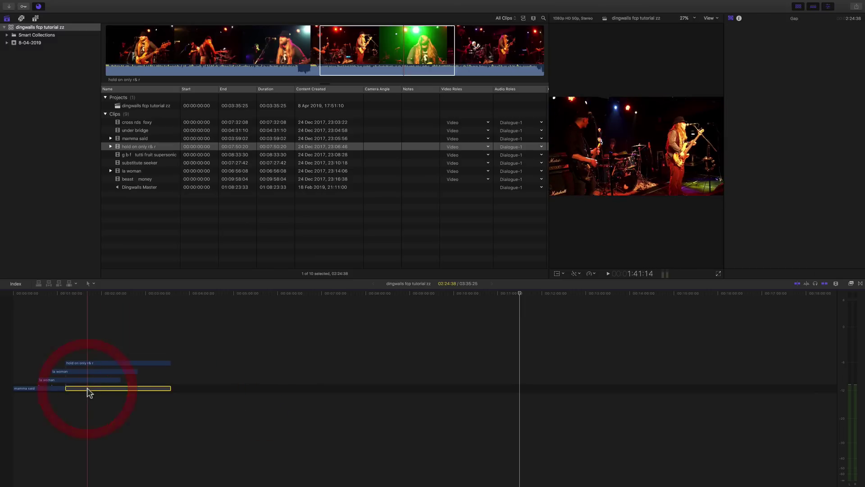
key("BackSpace")
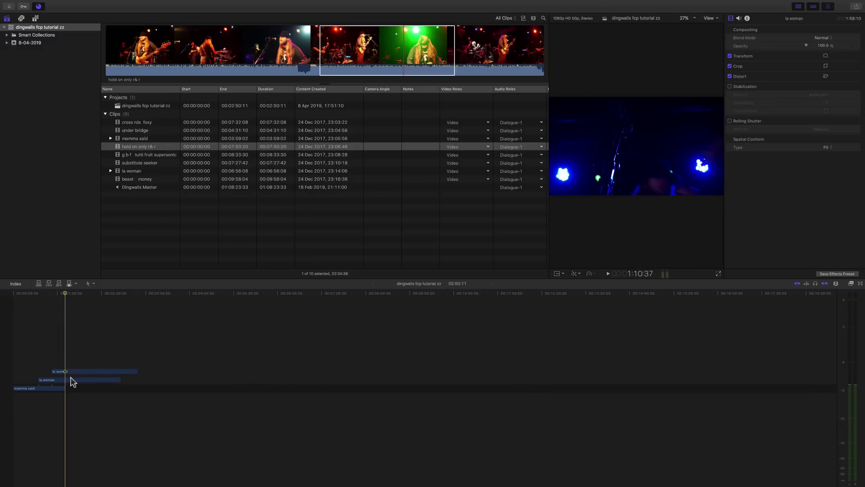
key("super+z")
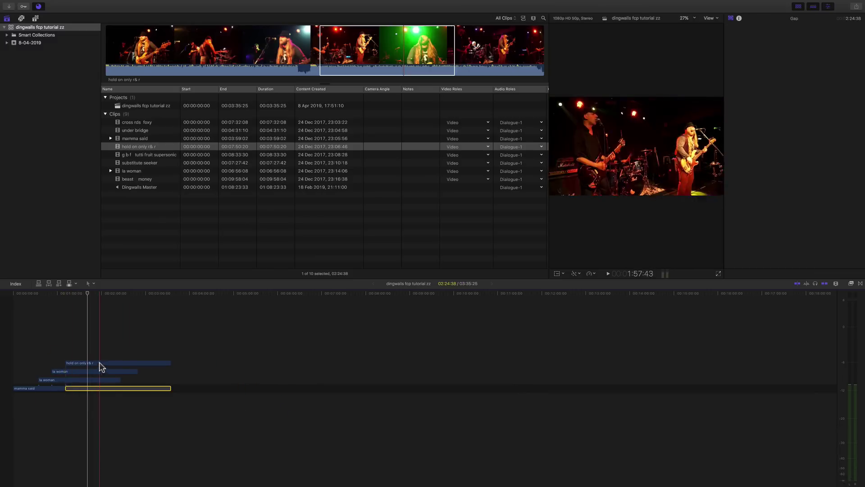
- Move the connected hold on only r& r clip earlier to start above mamma said, and delete the gap clip beneath it
left_click_drag(99, 363, 92, 364)
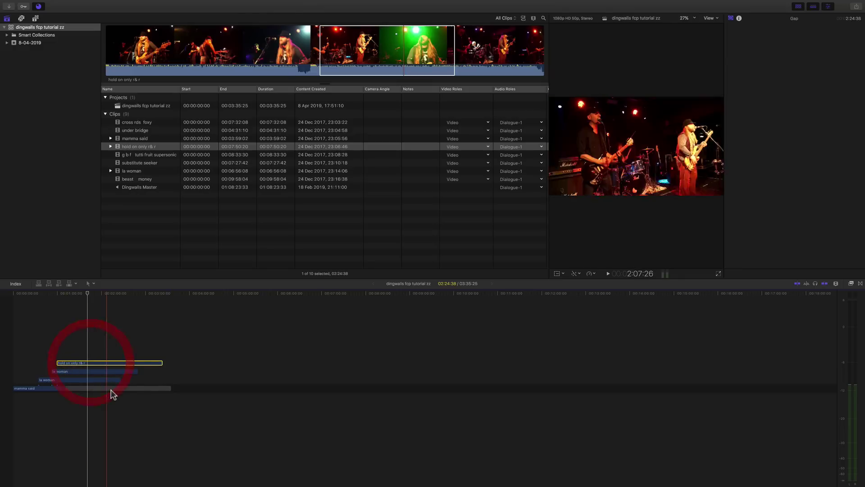
left_click(111, 389)
key("BackSpace")
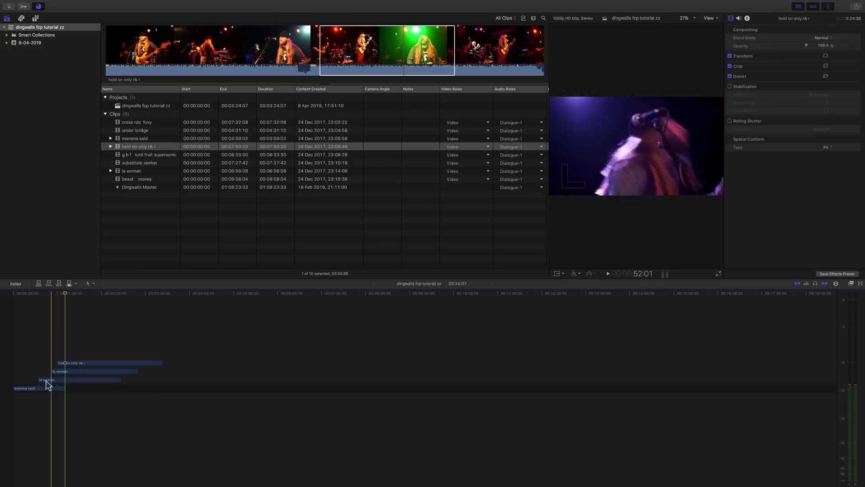
mouse_move(28, 387)
left_mouse_down()
mouse_move(205, 392)
mouse_move(27, 388)
left_mouse_up()
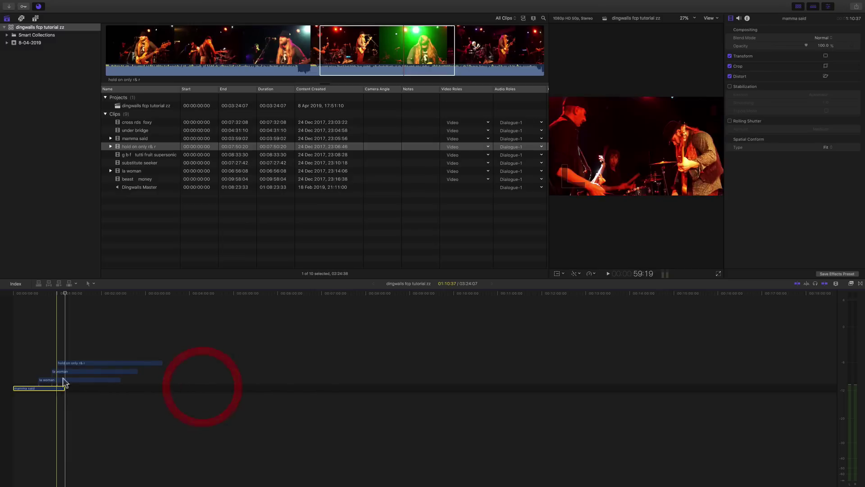
left_click(266, 292)
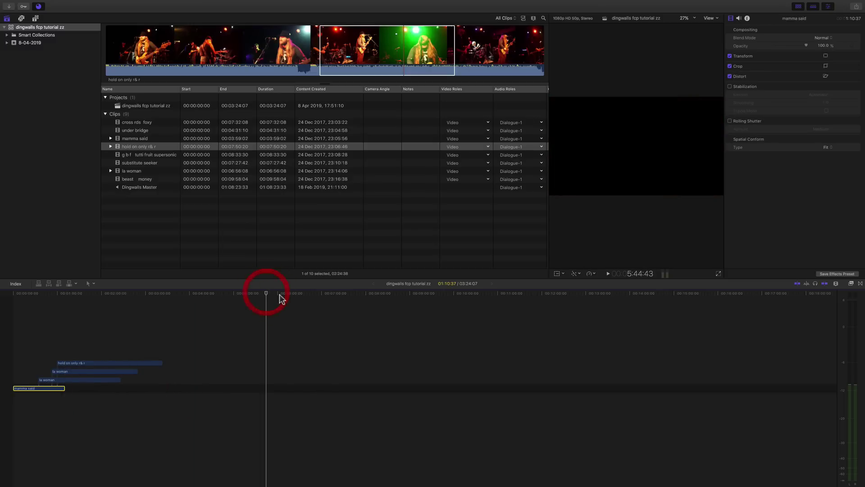
- Return hold on only r& r and both la woman clips to the primary storyline after mamma said and delete the leftover gap
left_click(836, 284)
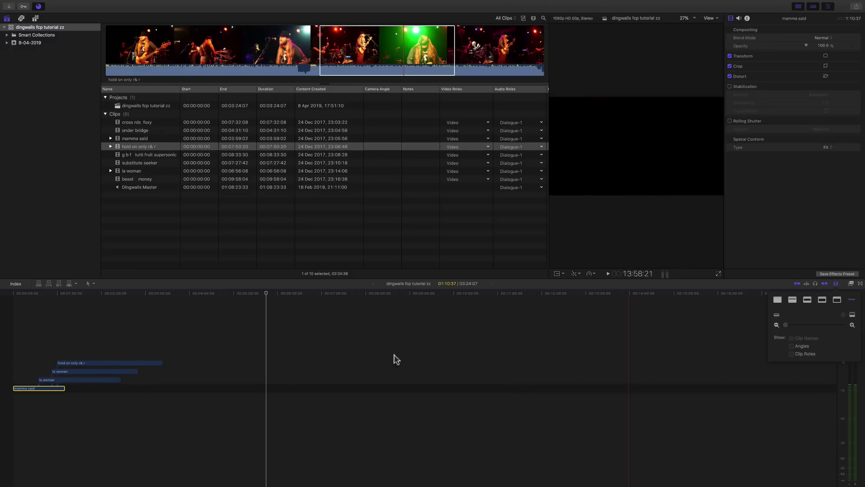
left_click(85, 362)
left_click_drag(159, 363, 204, 386)
left_click(77, 372)
left_click_drag(61, 380, 280, 388)
left_click(365, 388)
key("BackSpace")
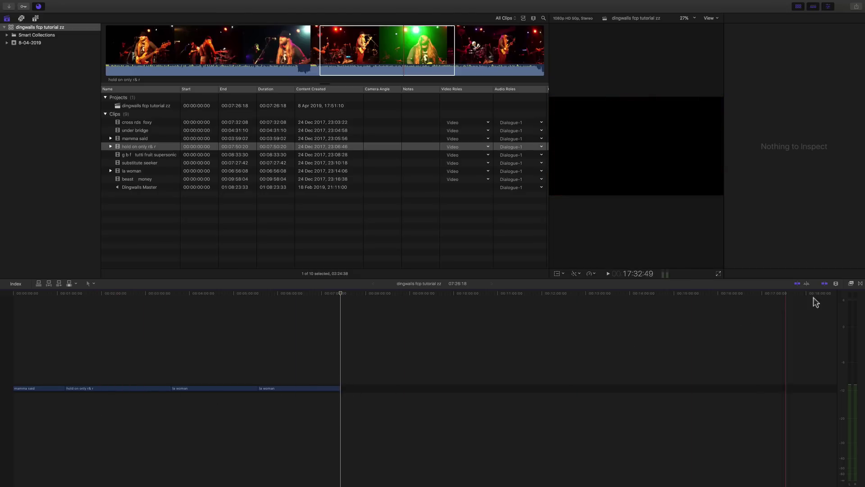
- Set the timeline clips to display large filmstrips with small audio waveforms and place the playhead beyond the last clip
left_click(824, 283)
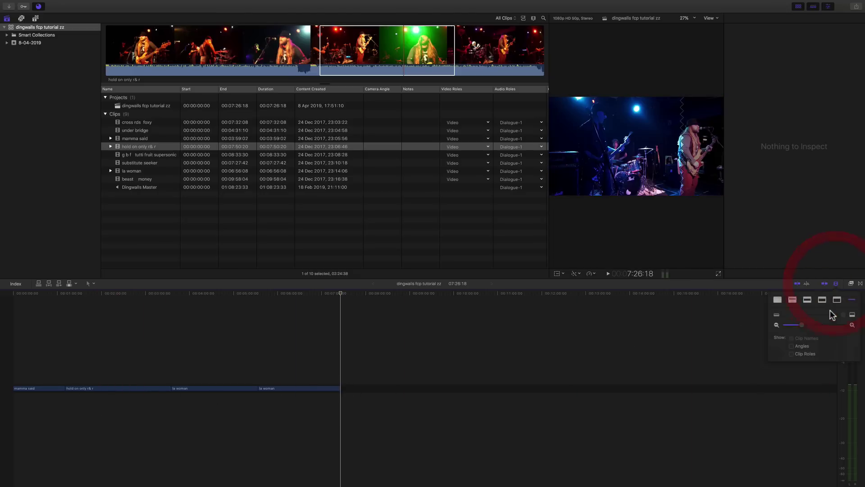
left_click(822, 299)
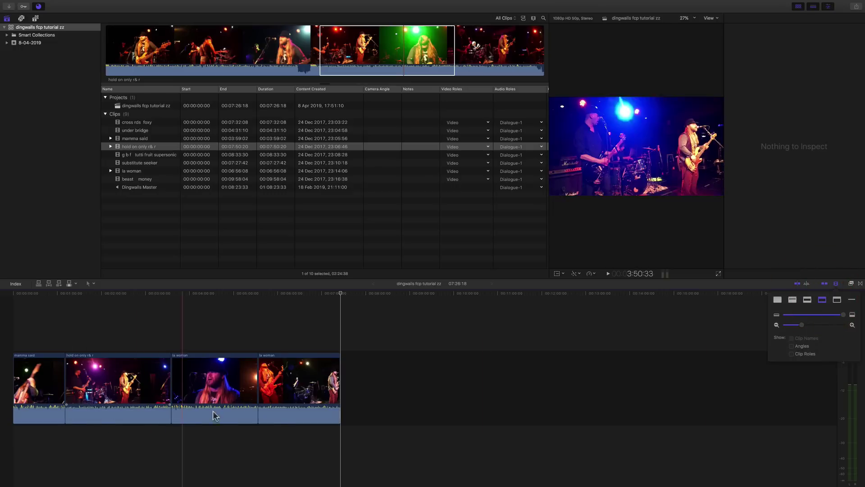
left_click(399, 293)
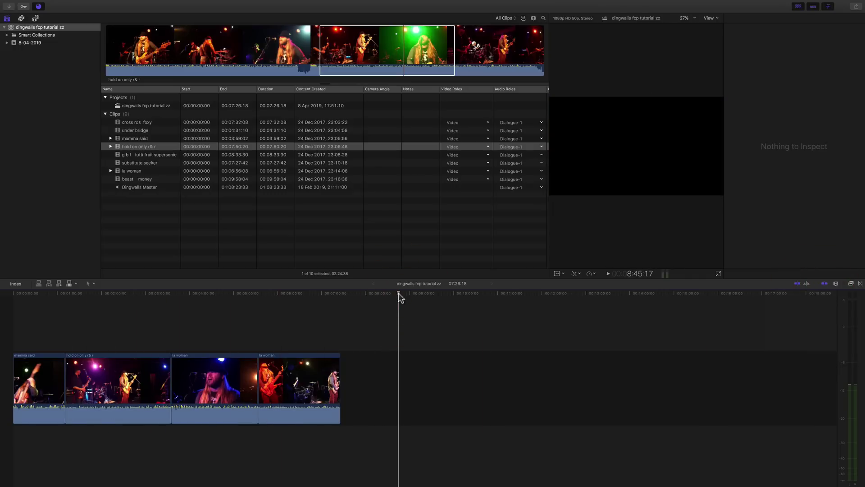
- Try the clip height adjustment, keep the maximum height, and zoom the timeline out slightly
left_click(835, 284)
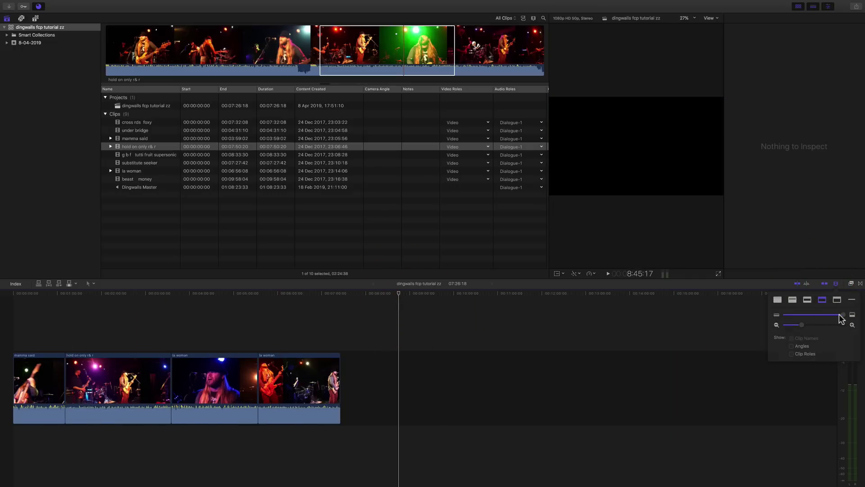
left_click_drag(842, 315, 801, 328)
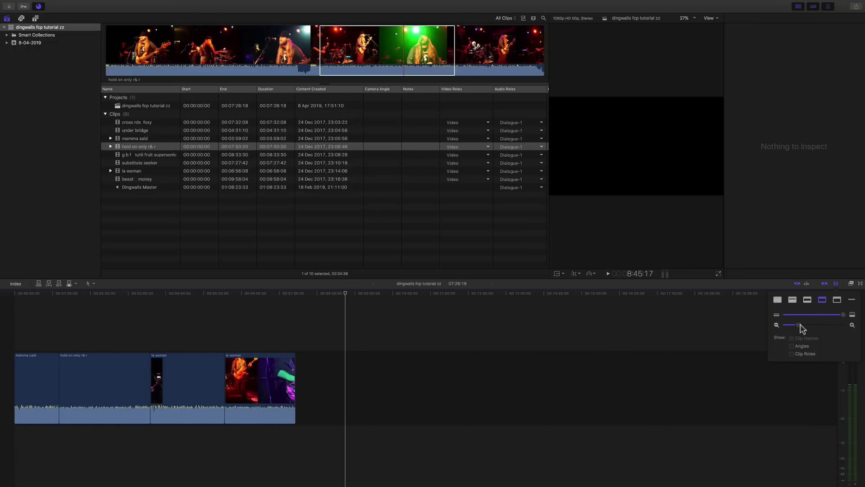
left_click(836, 284)
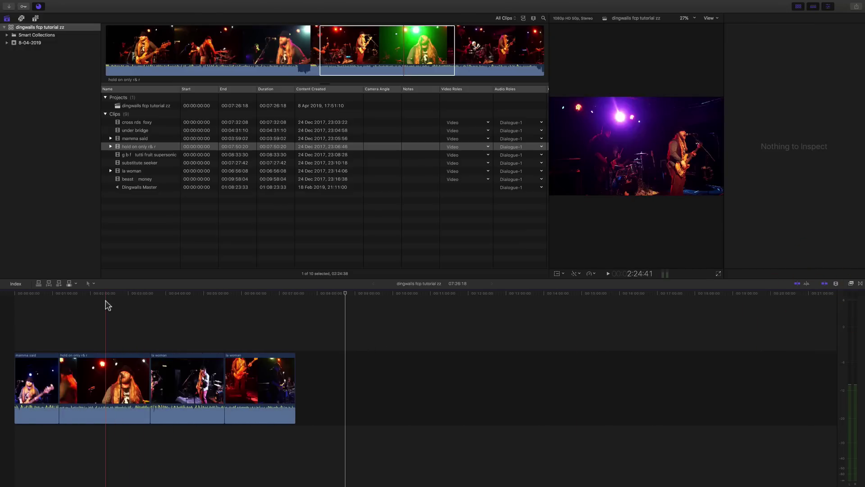
- Zoom the timeline in two levels and back out two levels
key("super+equal")
key("super+equal")
key("super+minus")
key("super+minus")
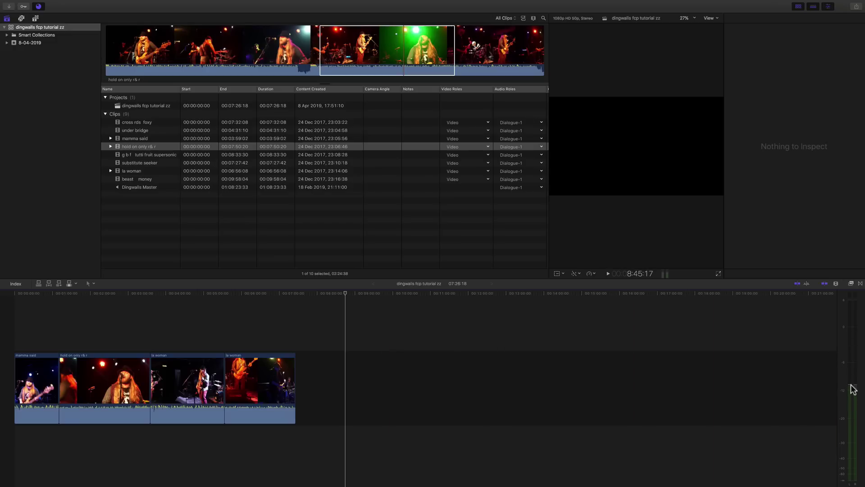
- Check which workspace components are shown, including the audio meters, and move the playhead to about 10 minutes
mouse_move(139, 4)
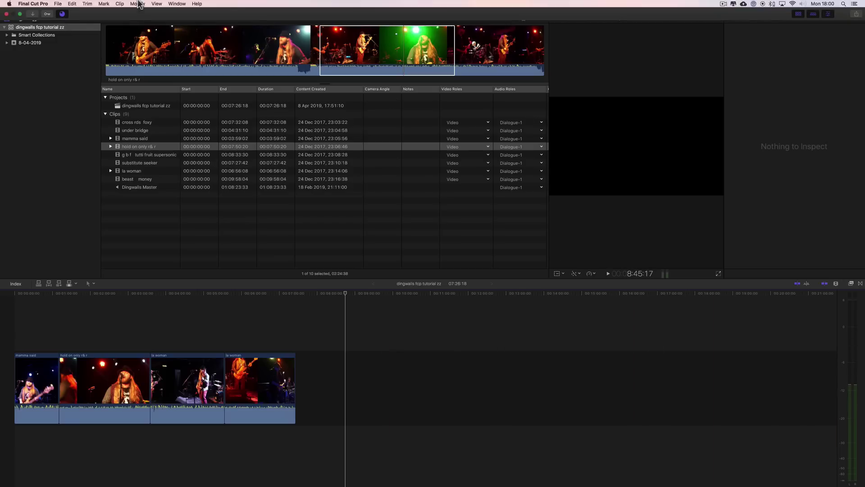
left_click(170, 4)
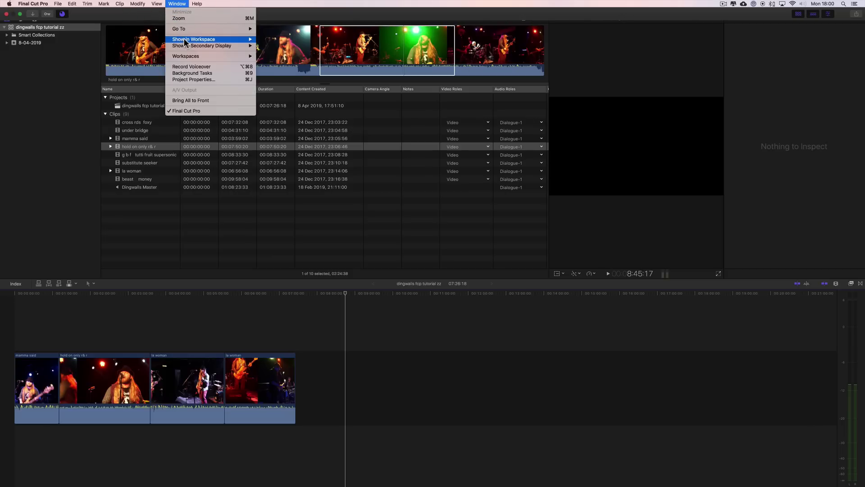
mouse_move(195, 41)
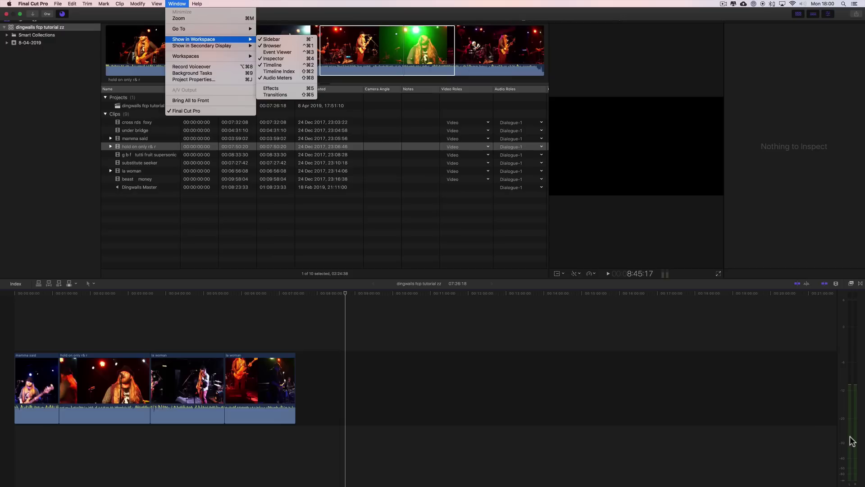
left_click(257, 4)
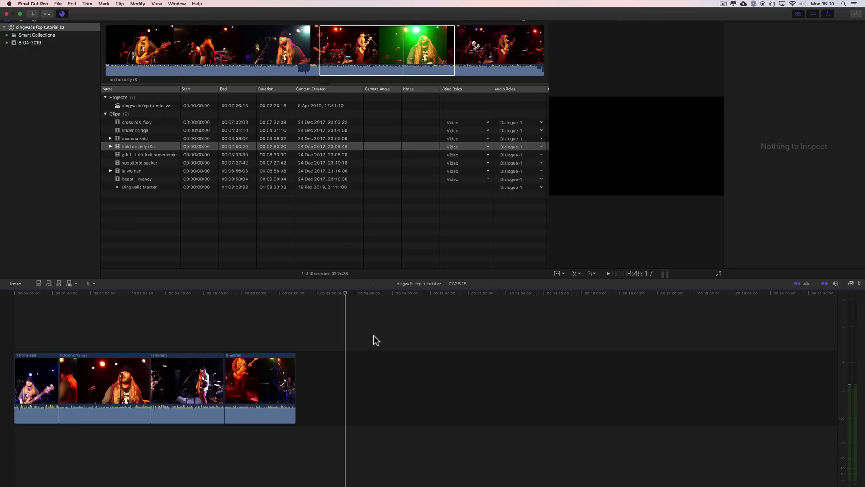
left_click_drag(345, 293, 398, 306)
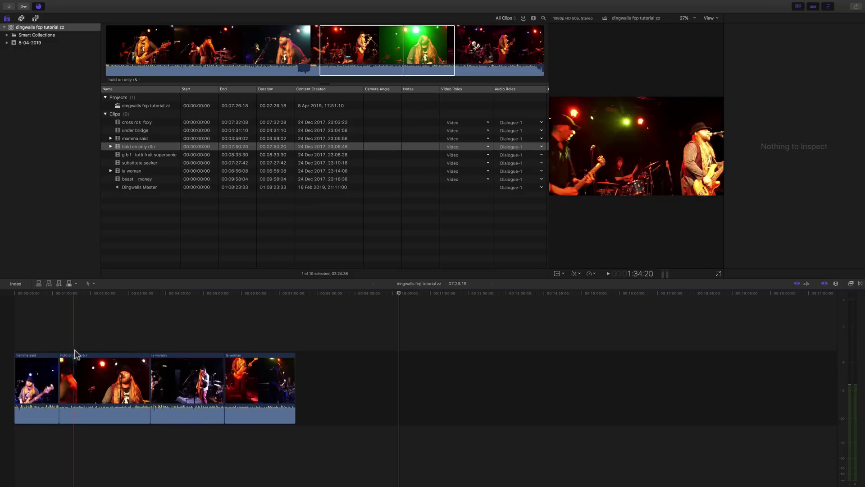
- Toggle clip skimming off and back on, and show the browser clips as filmstrips
left_click(797, 284)
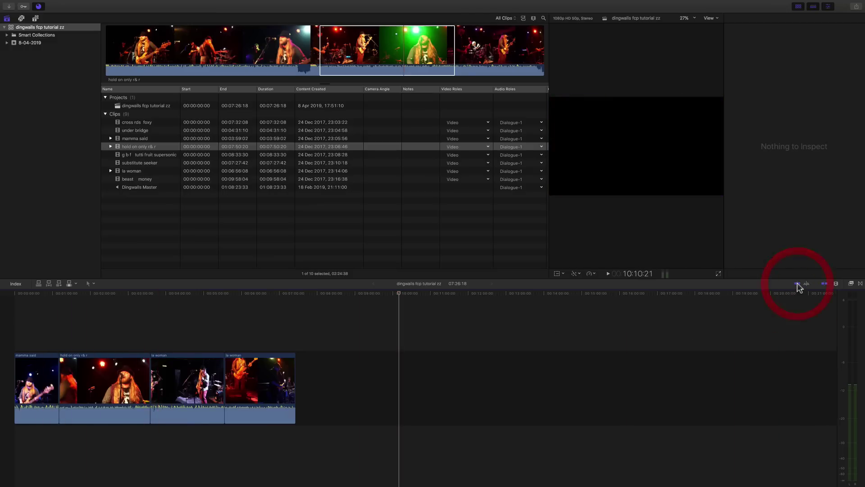
left_click(798, 283)
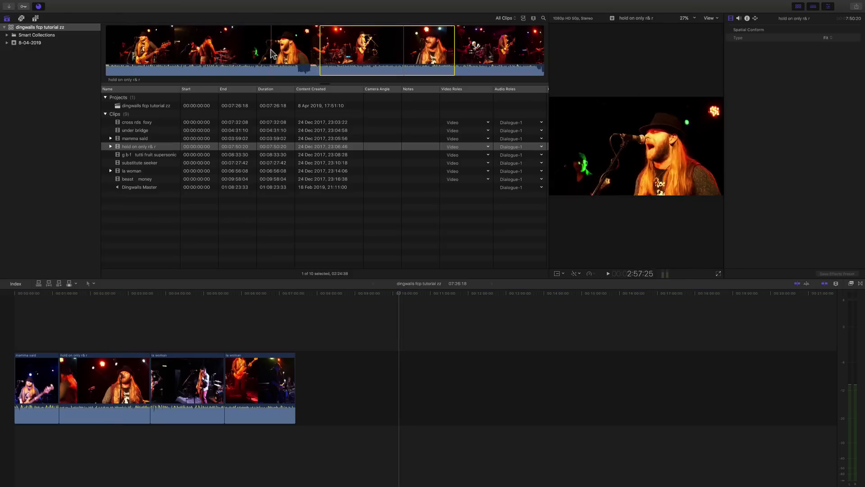
left_click(524, 19)
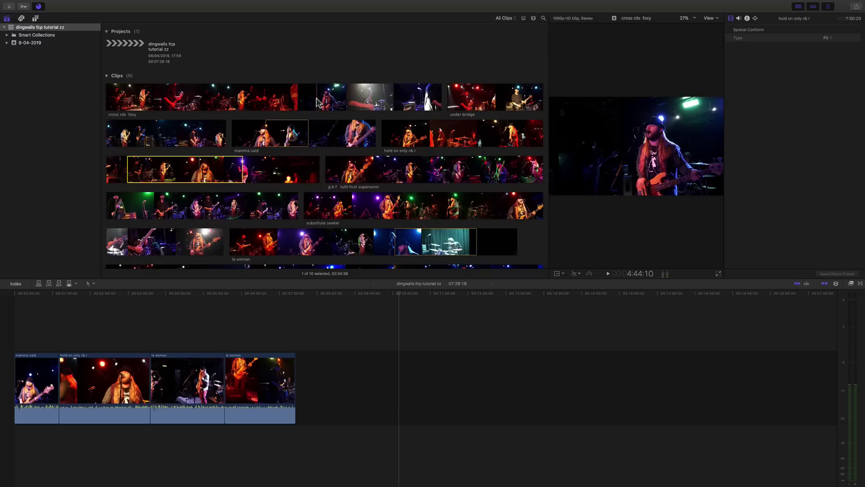
- Preview the cross rds foxy clip in the browser and the timeline from about 4 minutes, leaving the playhead beyond the last clip
key("space")
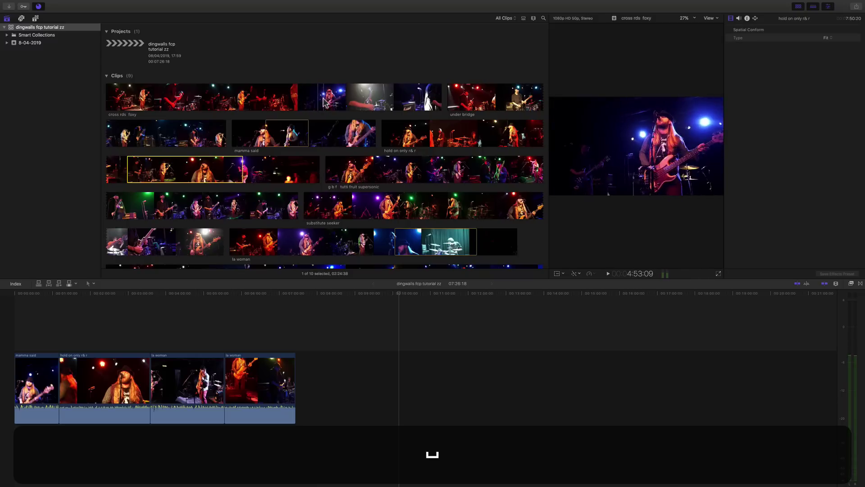
left_click(199, 339)
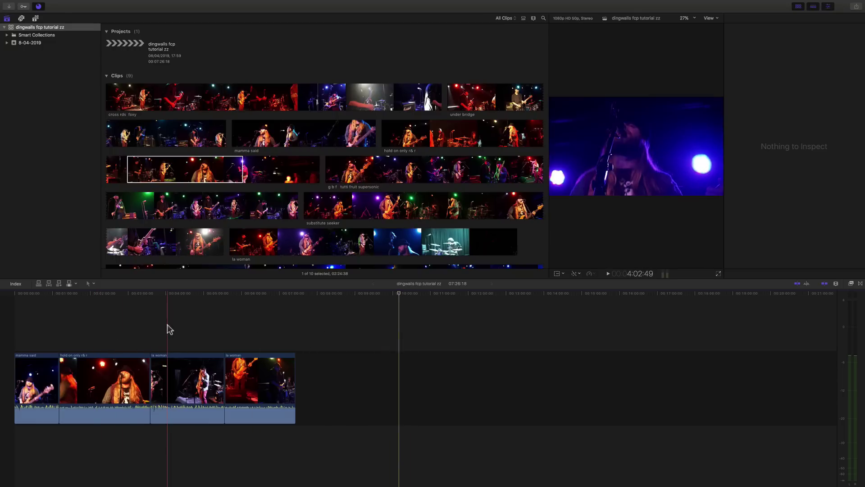
key("space")
key("super+4")
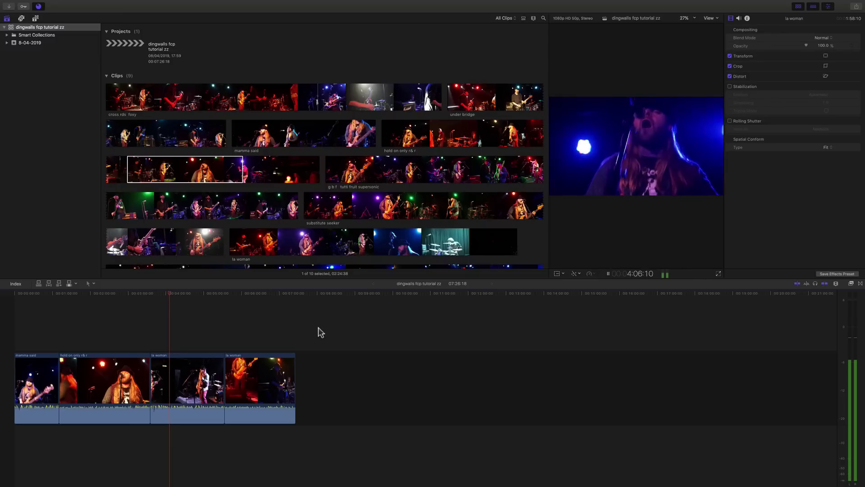
key("space")
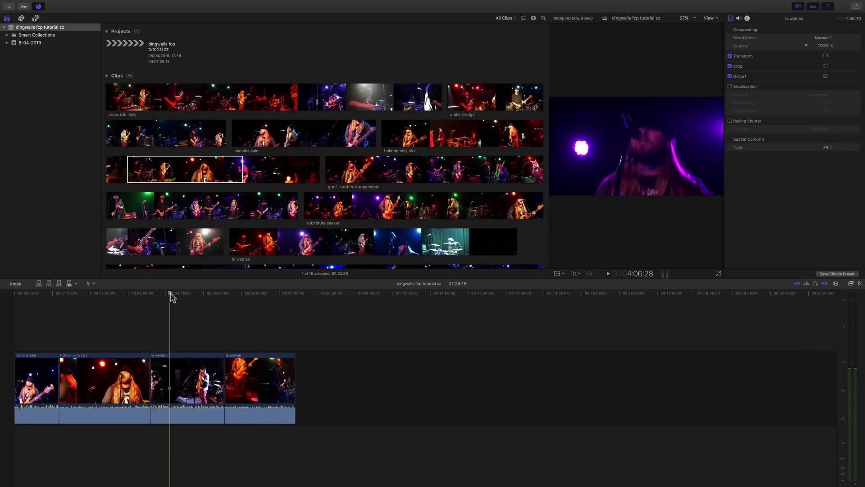
left_click(376, 302)
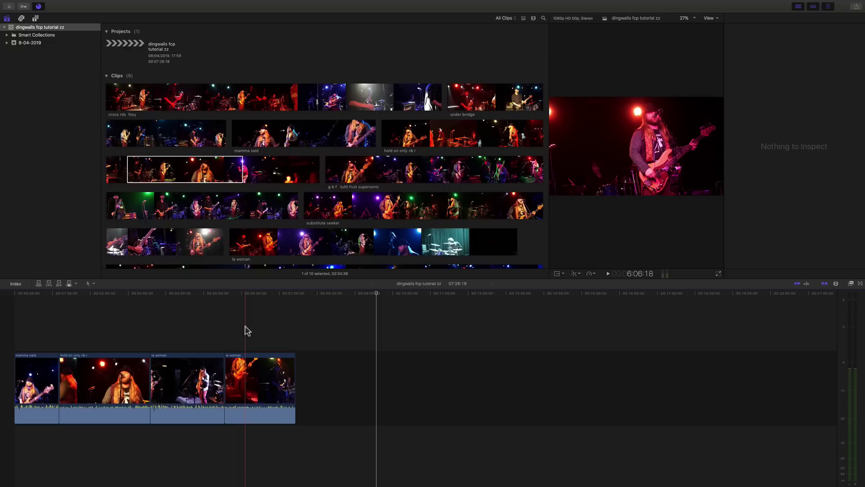
- Try audio skimming over the timeline and browser clips, return the browser to list view, and switch audio skimming off
left_click(806, 284)
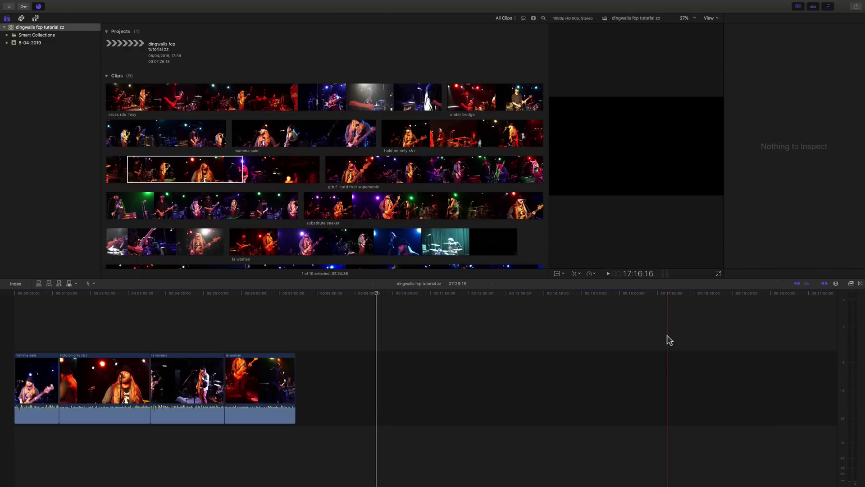
key("shift+s")
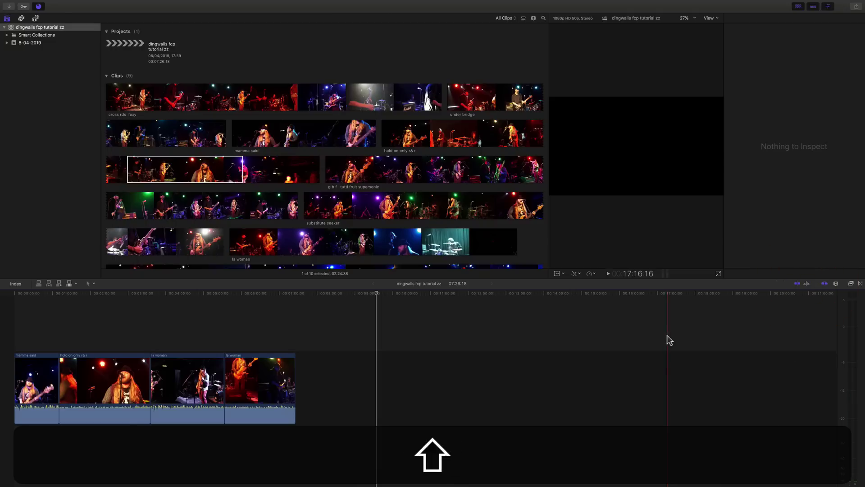
key("shift+s")
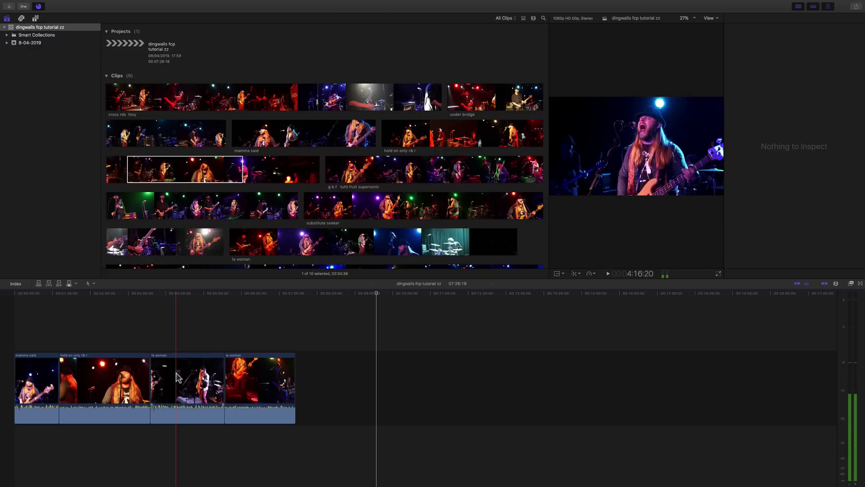
key("super+4")
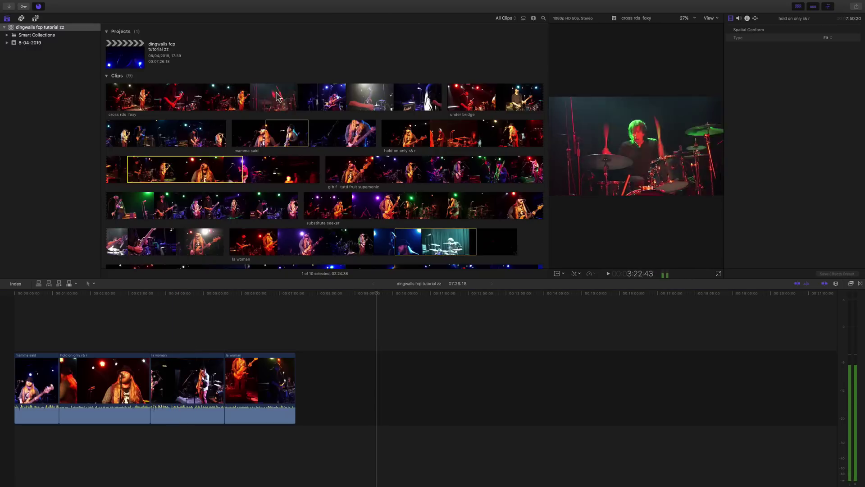
left_click(523, 18)
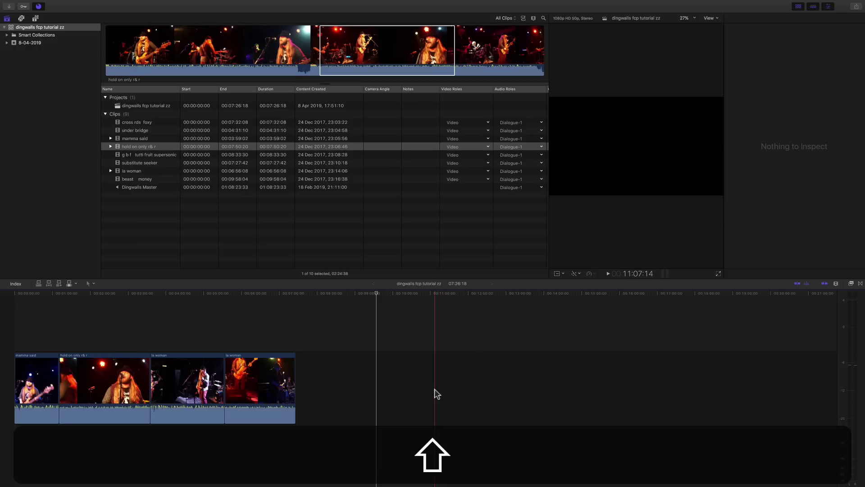
key("shift+s")
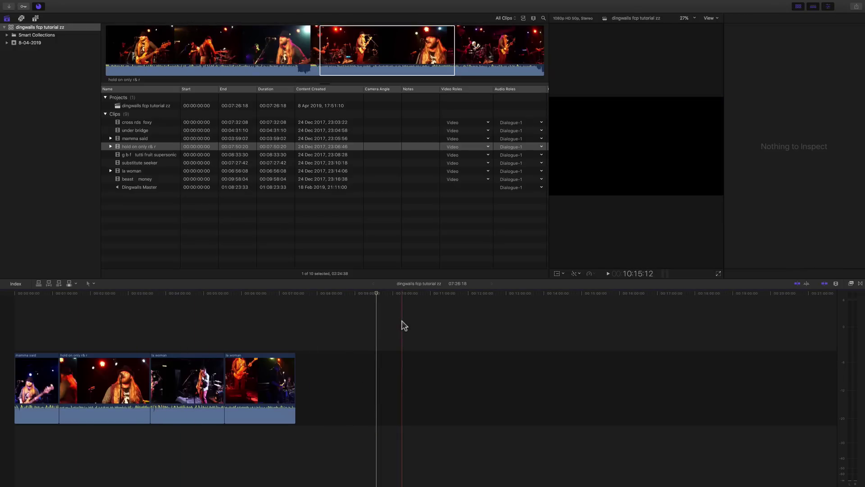
- Try moving the last la woman clip past the end of the timeline to test snapping at the playhead
left_click(251, 358)
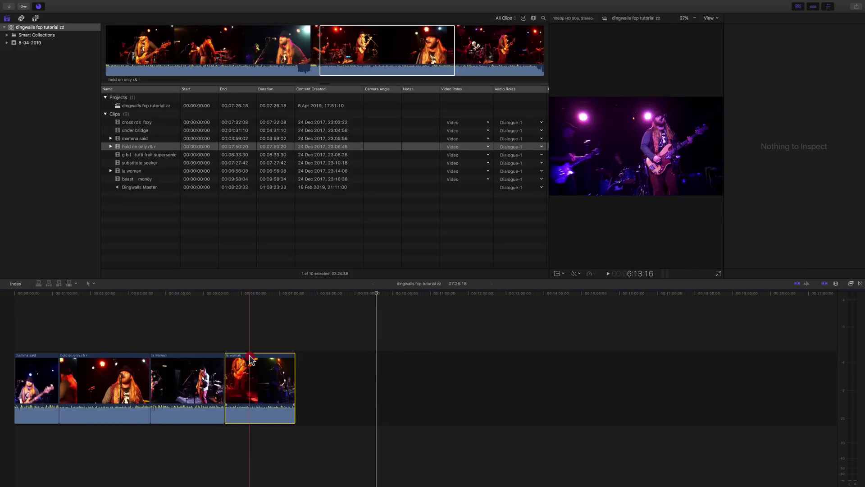
left_click_drag(251, 358, 378, 360)
left_click_drag(314, 360, 325, 357)
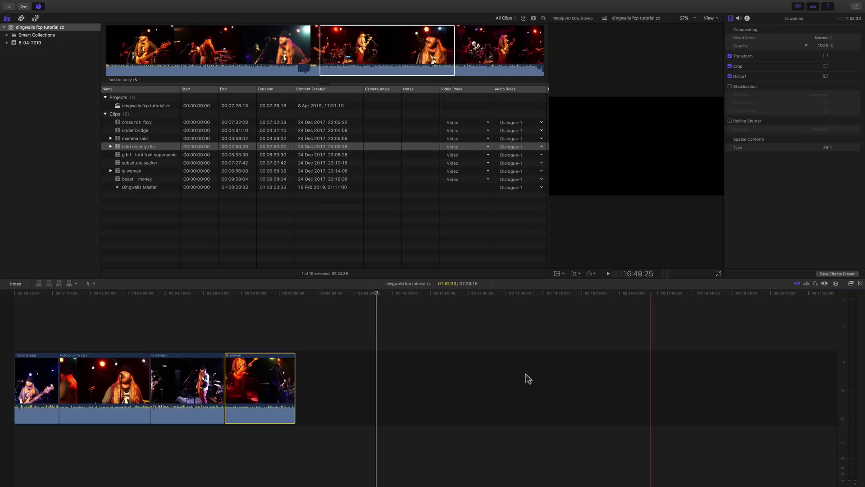
left_click_drag(275, 379, 389, 375)
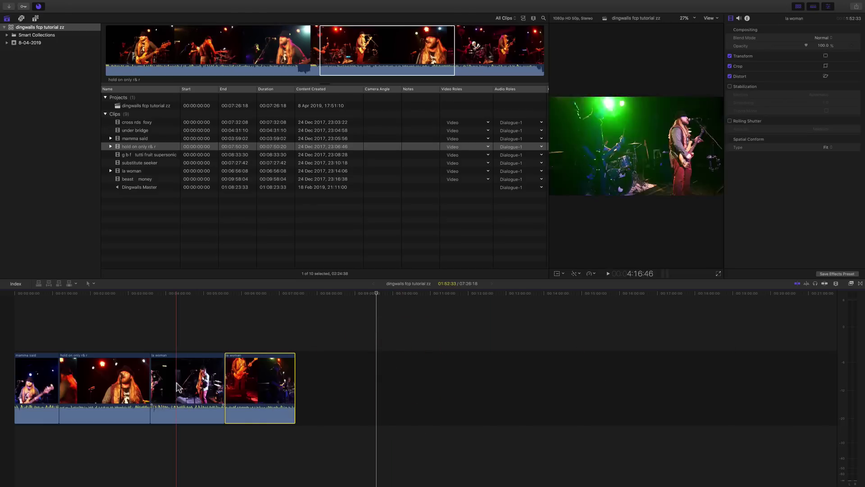
- Move the third timeline clip to the end of the sequence and test how it snaps when moved further along
left_click_drag(194, 379, 371, 388)
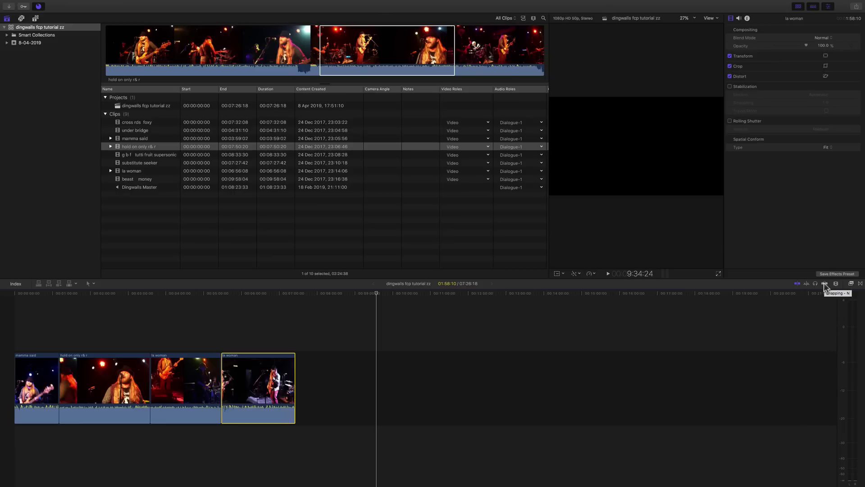
left_click_drag(232, 378, 415, 385)
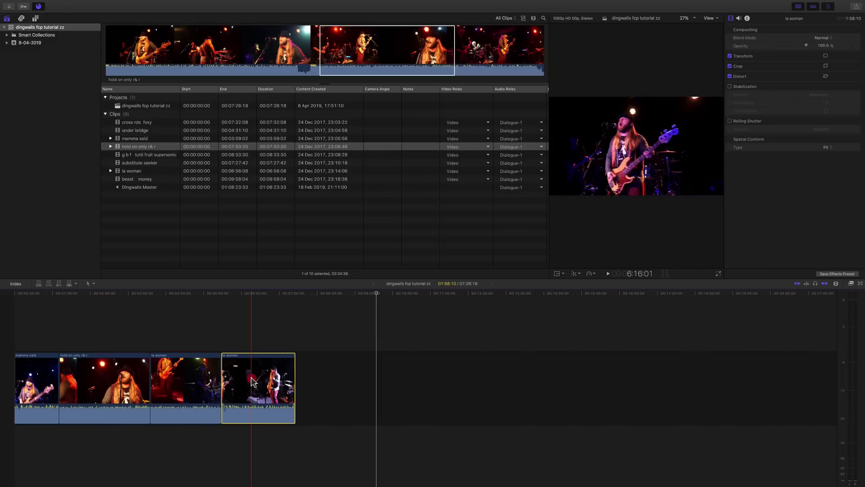
left_click_drag(253, 382, 318, 382)
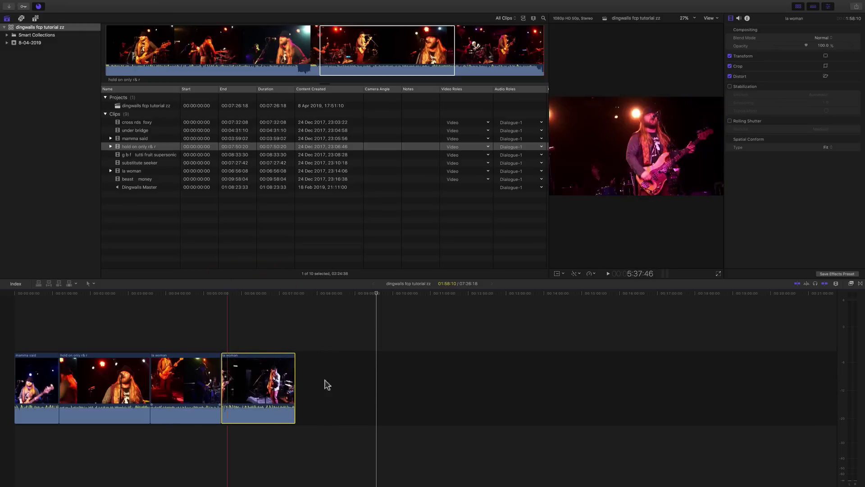
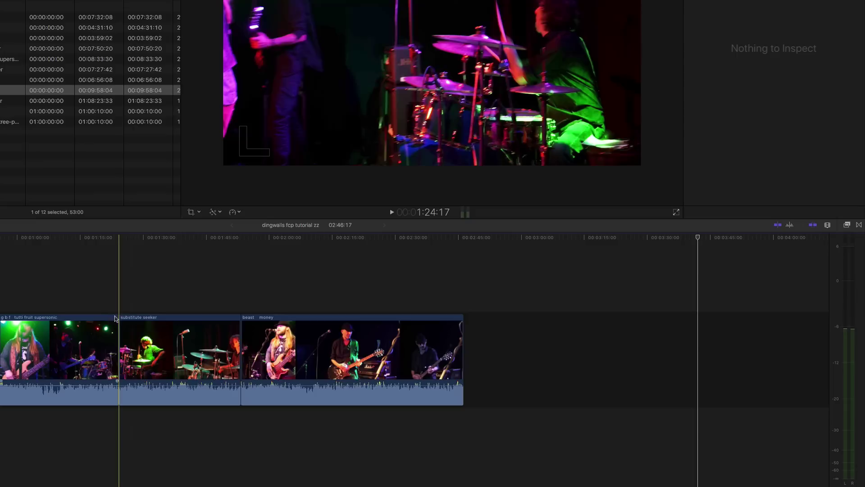
- Play the timeline from the start of the substitute seeker clip, and try moving the playhead along the ruler beyond the clips
key("space")
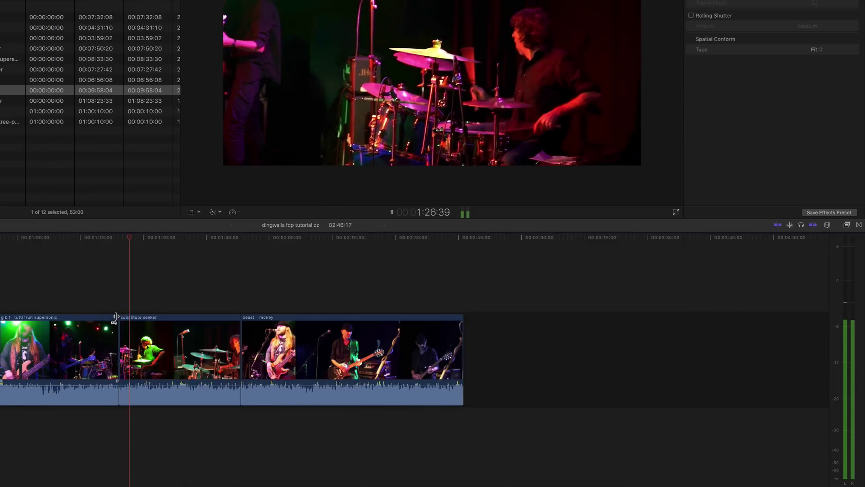
key("space")
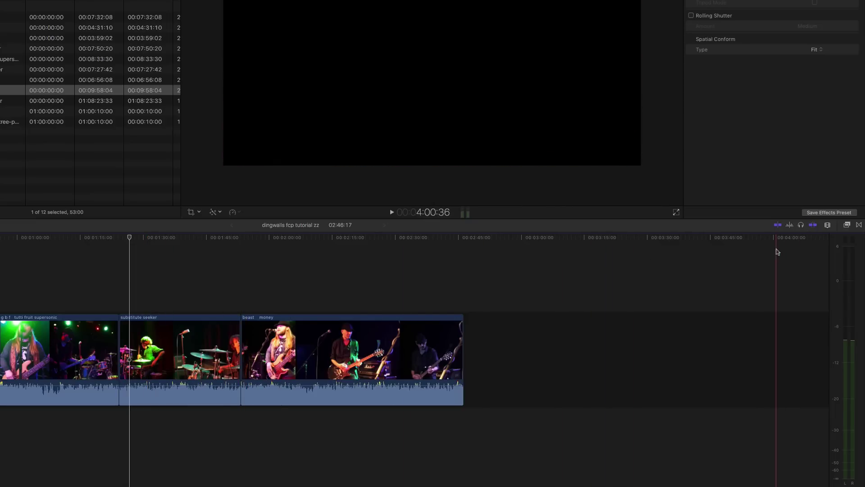
left_click(601, 242)
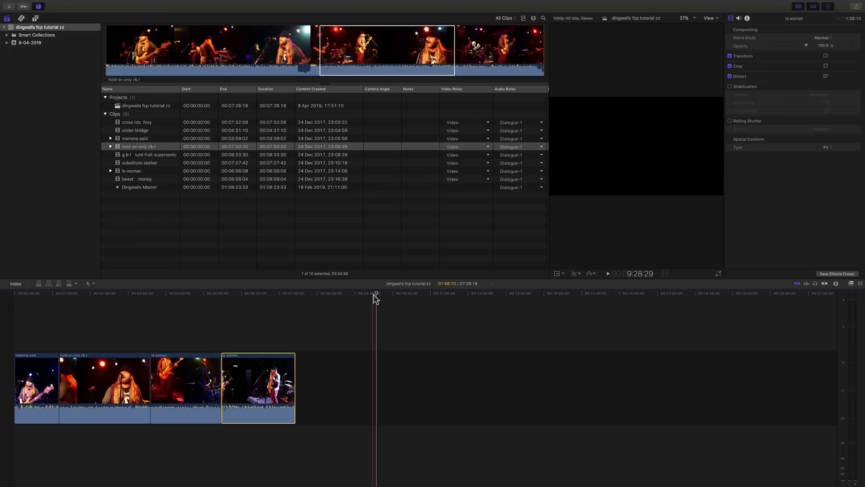
left_click_drag(387, 295, 474, 294)
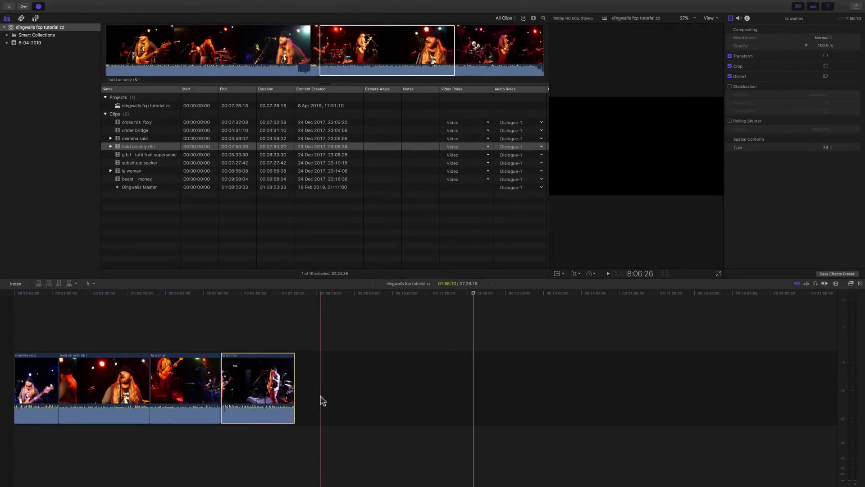
- Delete all clips from the timeline and select a range of about 1 minute 43 seconds in the hold on only r& r clip
left_click_drag(338, 349, 53, 423)
key("BackSpace")
left_click_drag(182, 62, 278, 59)
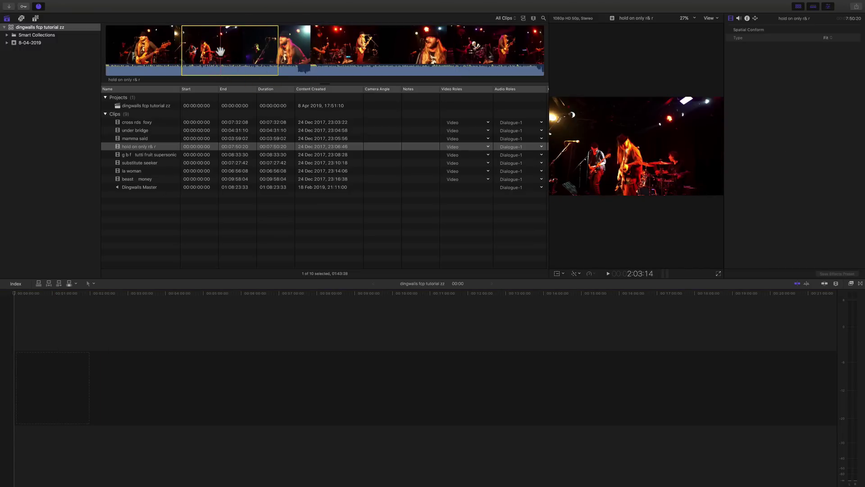
- Check whether the range in hold on only r& r persists after selecting the cross rds foxy, under bridge and mamma said clips
left_click(151, 124)
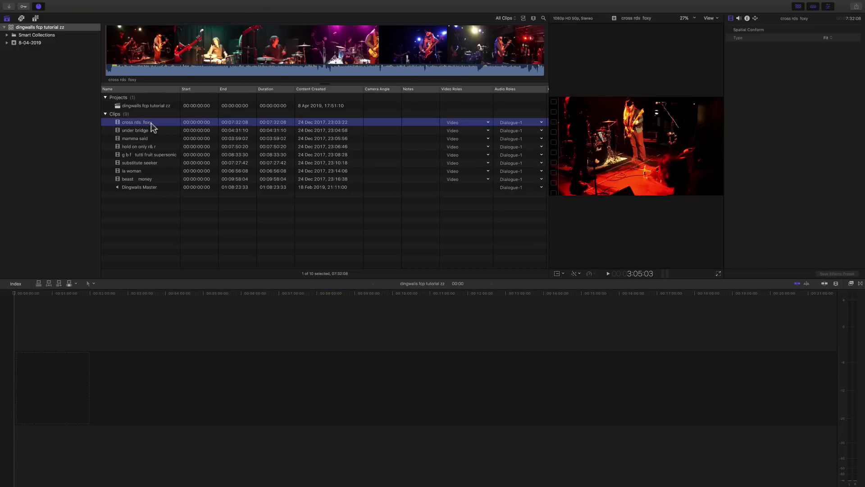
left_click(151, 131)
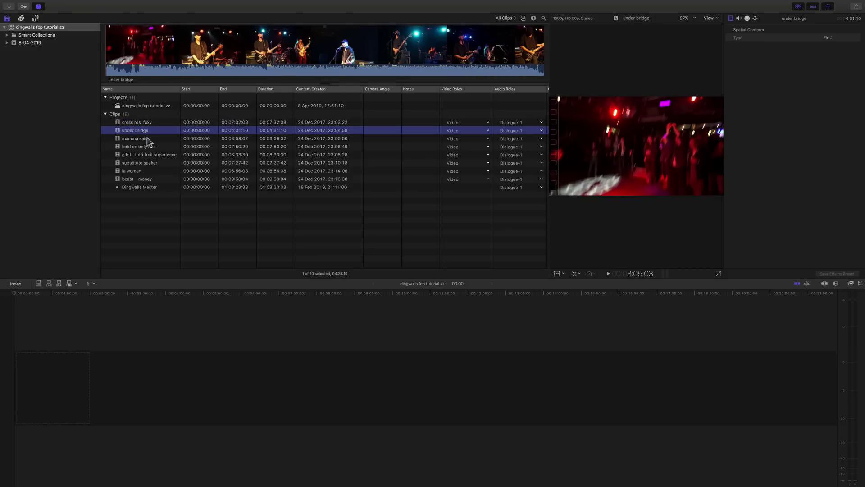
left_click(147, 138)
left_click(147, 146)
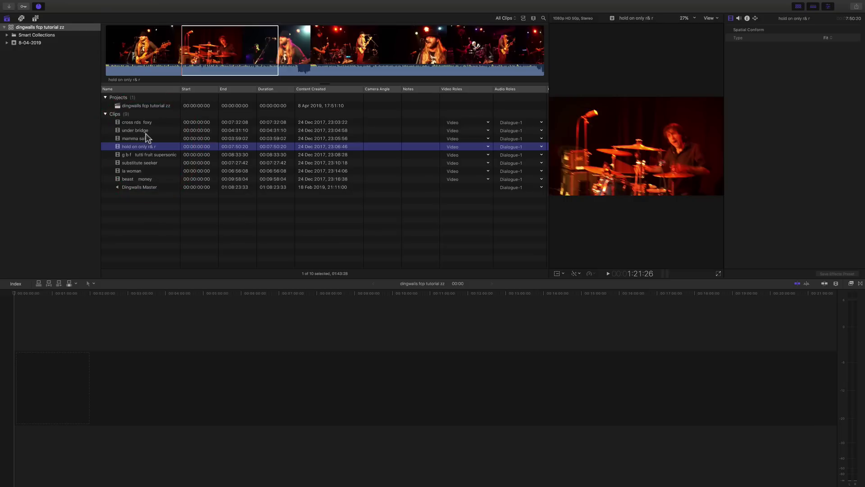
left_click(147, 124)
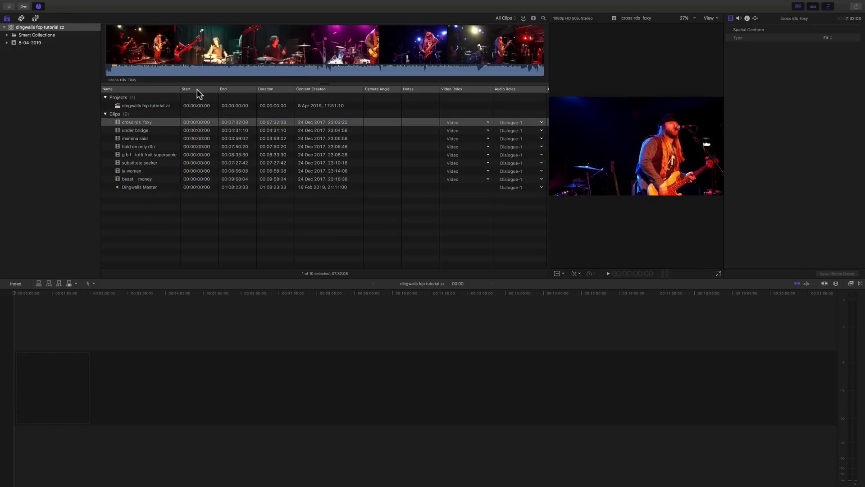
left_click(149, 146)
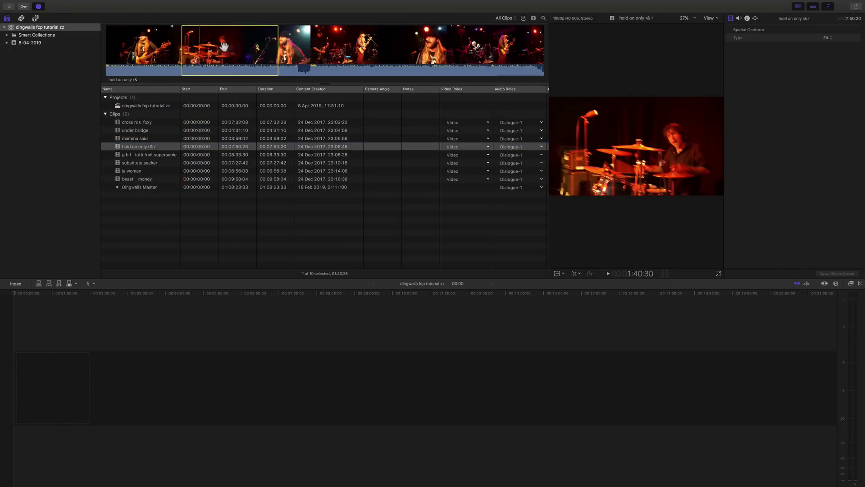
left_click(212, 47)
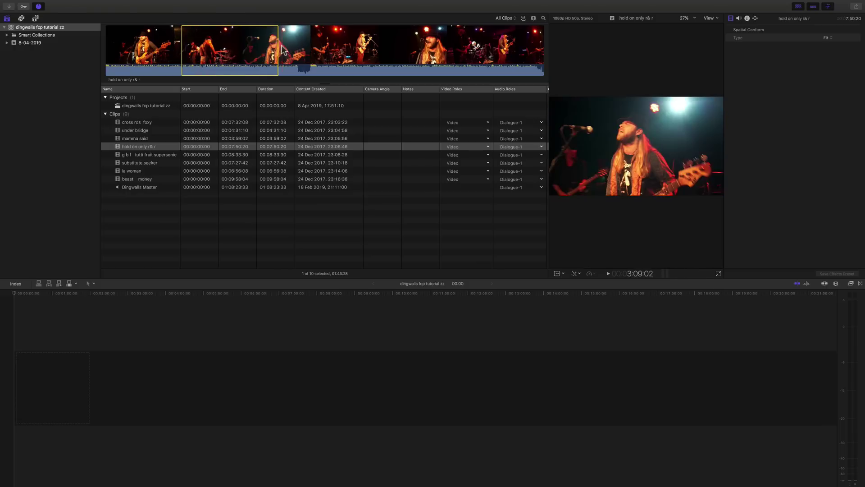
- Select the entire cross rds foxy clip in the browser filmstrip
left_click(145, 123)
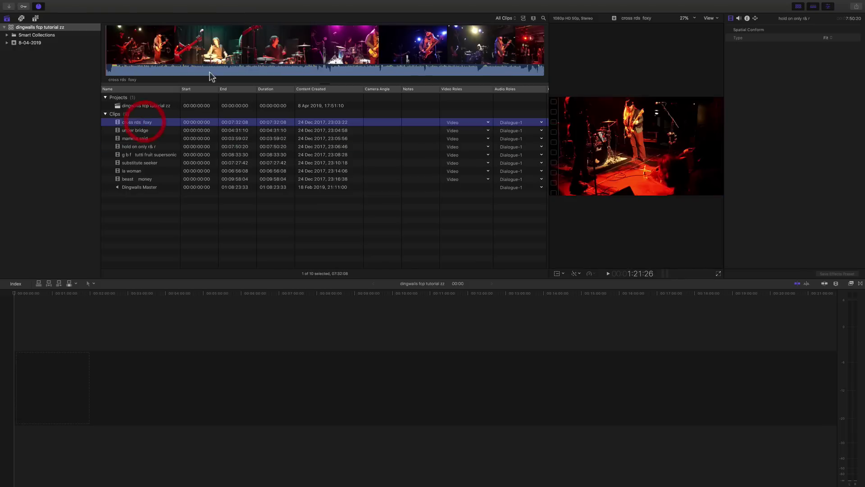
left_click(191, 47)
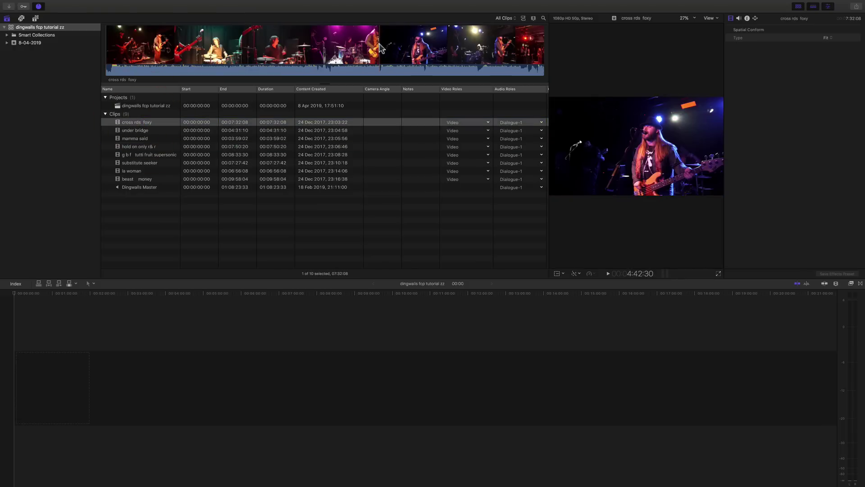
left_click(306, 57)
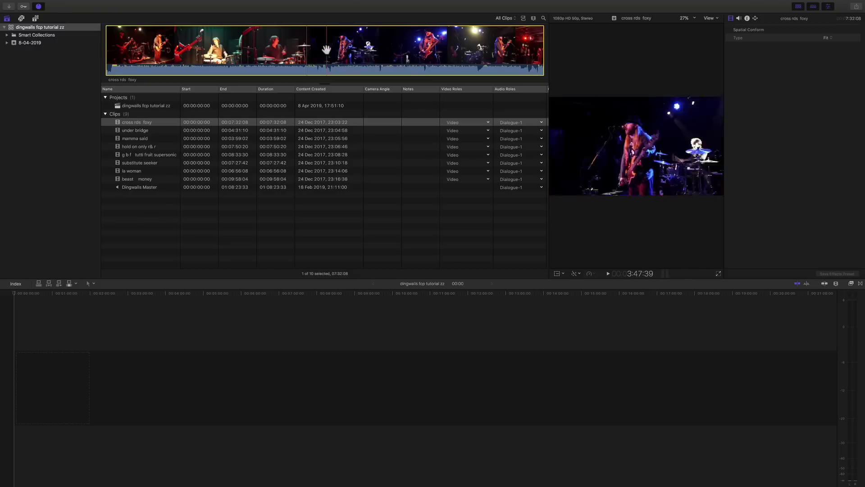
- Select a range of about 2 minutes 10 seconds in the second half of the hold on only r& r clip and clear it
left_click(146, 147)
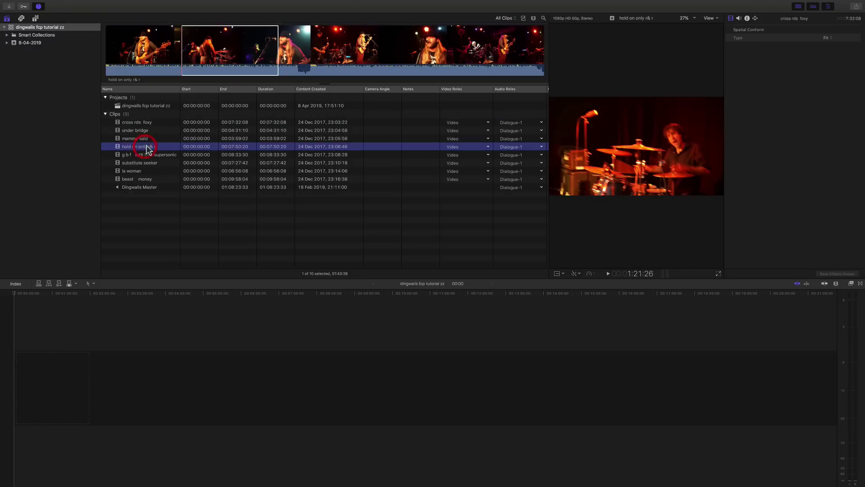
left_click(210, 65)
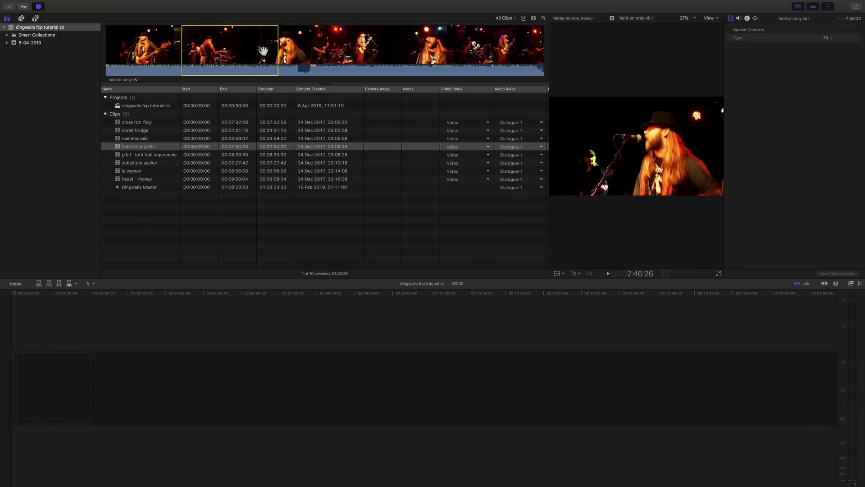
left_click_drag(330, 52, 450, 54)
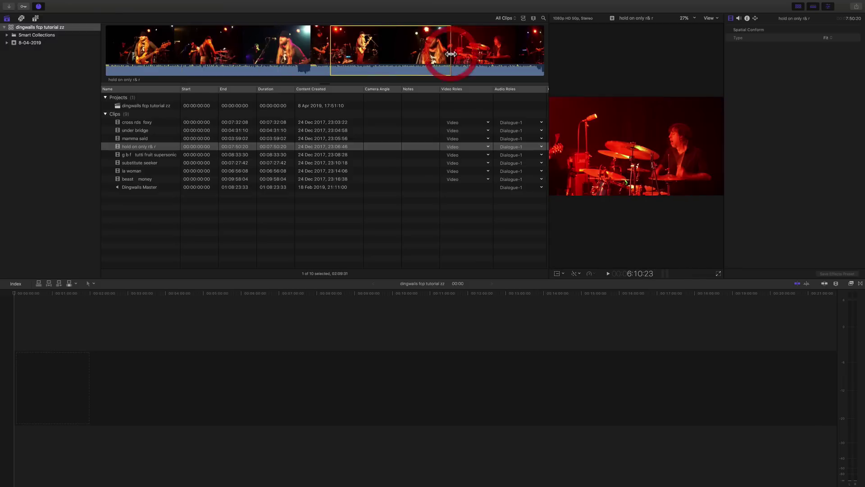
key("alt")
left_click(386, 51, "alt")
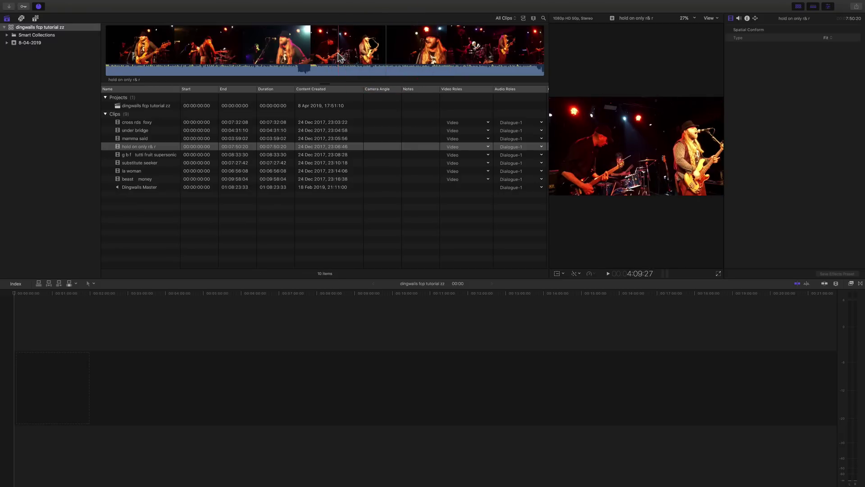
- Switch between selecting the entire hold on only r& r clip, clearing the selection and marking a range of about 1 minute 30 seconds
left_click(339, 58)
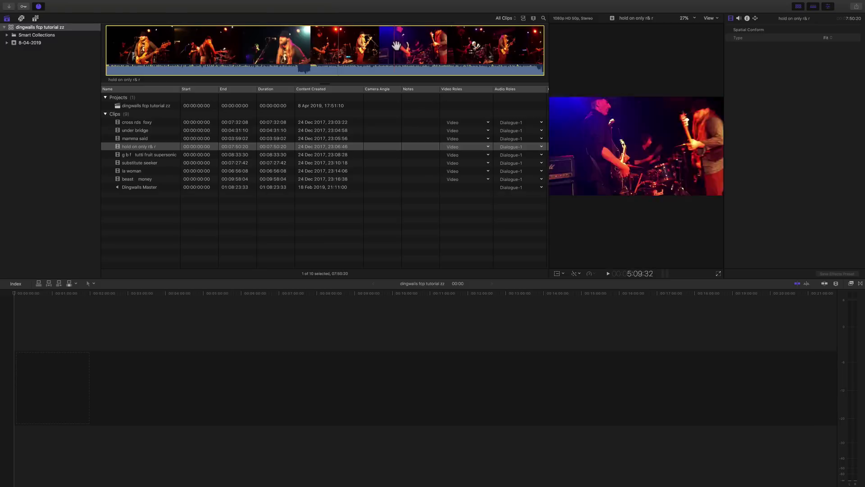
left_click(376, 52, "alt")
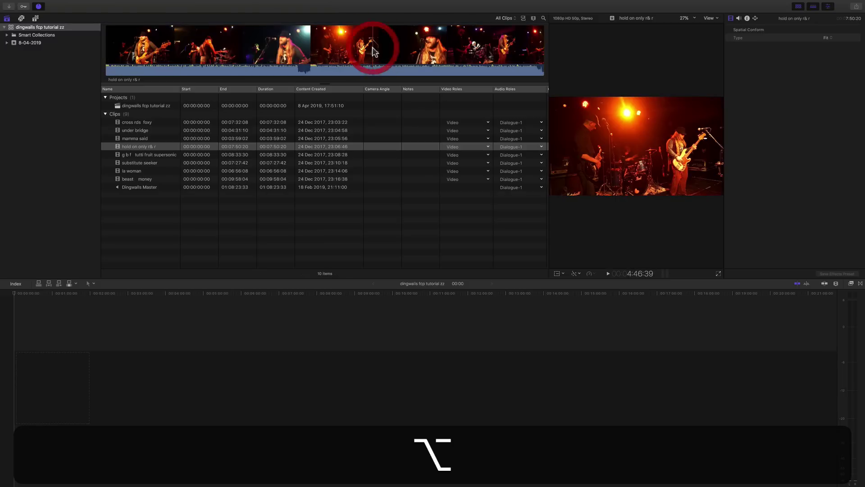
left_click_drag(340, 58, 422, 58)
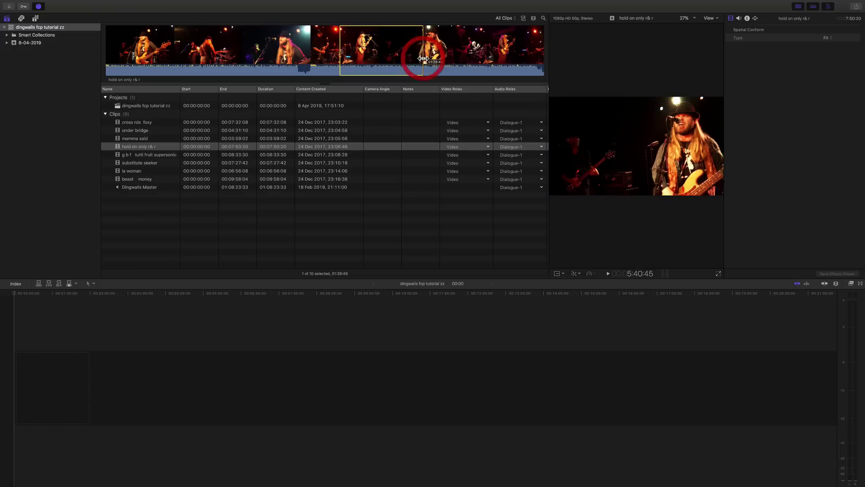
left_click(376, 51, "alt")
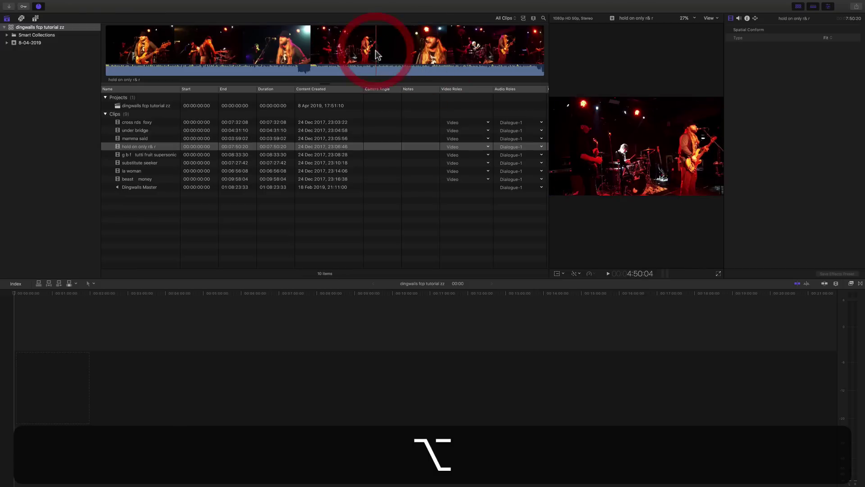
left_click(349, 50)
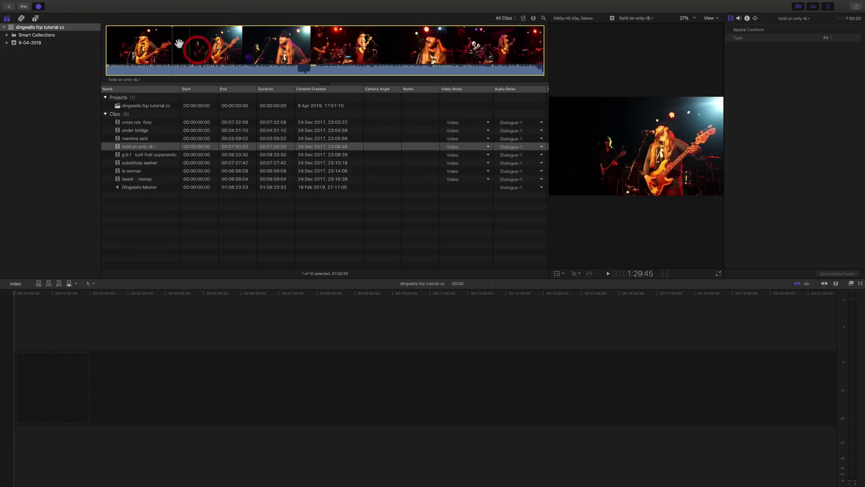
- Select a range in the clip's first half, adjust it to about 1 minute 30 seconds and add it to the timeline
left_click(263, 53, "alt")
left_click_drag(162, 58, 252, 60)
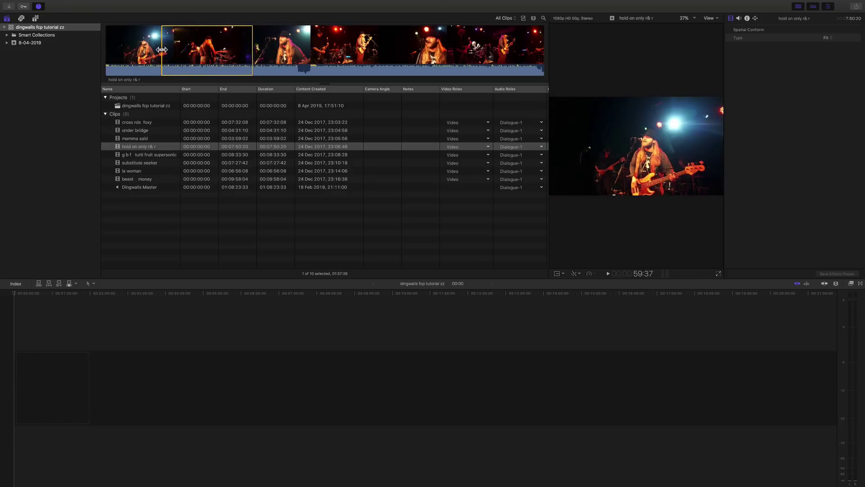
left_click_drag(167, 49, 164, 49)
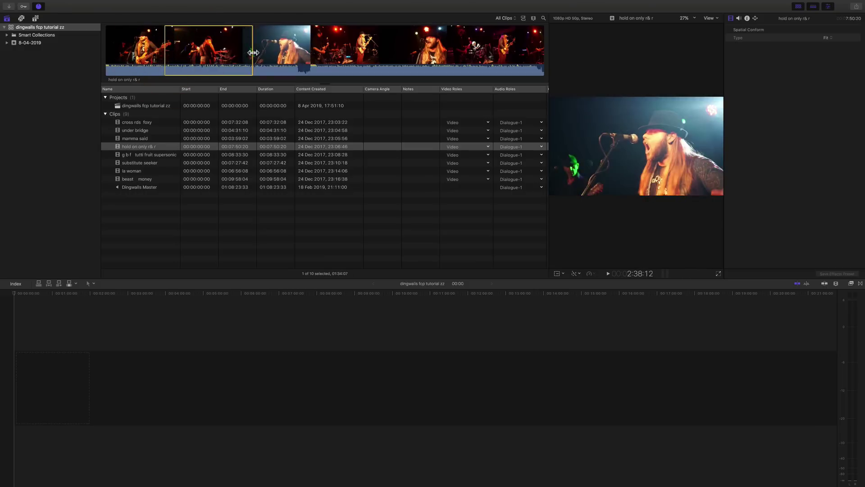
left_click_drag(254, 53, 162, 404)
- Undo adding the range to the timeline and clear the range in the hold on only r& r clip
key("ctrl+z")
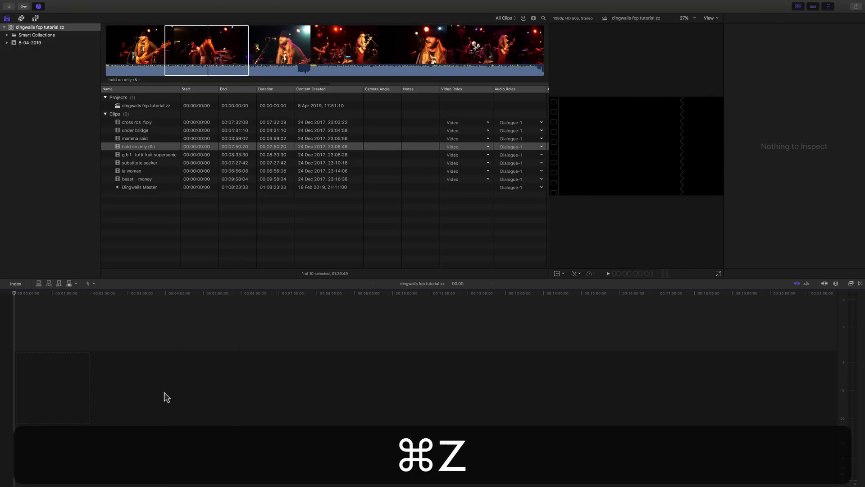
left_click(228, 54)
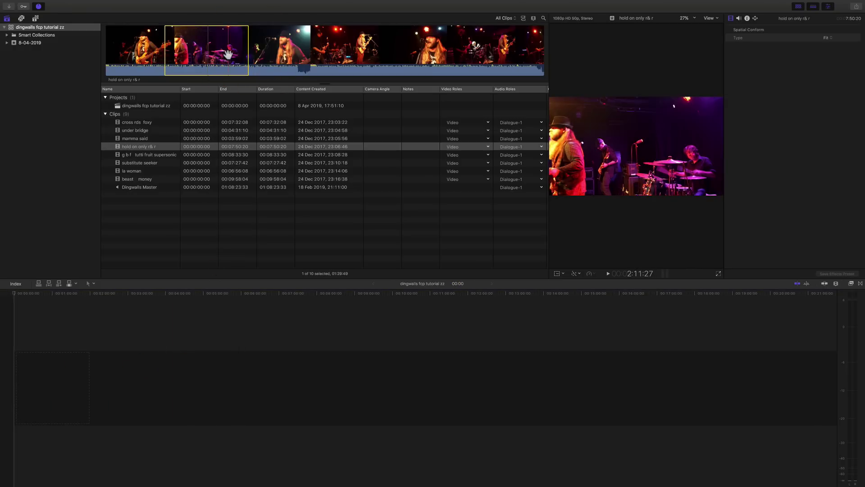
left_click(226, 48, "alt")
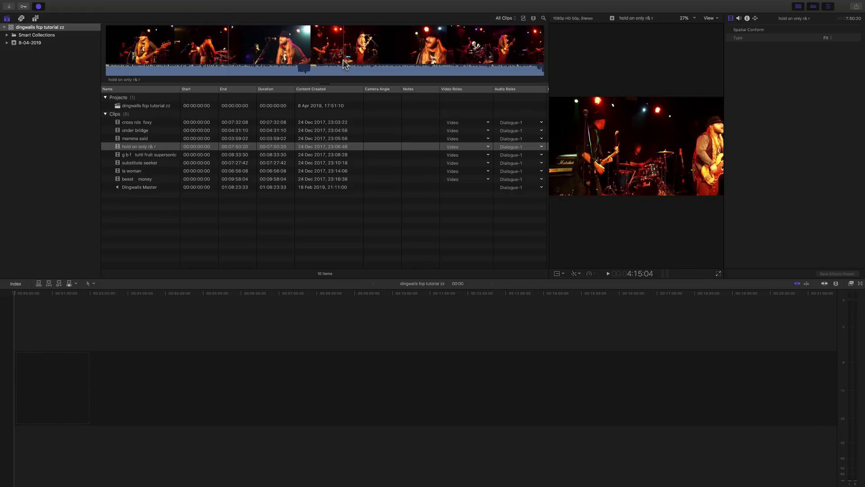
- Play the clip from about 4:15, stop and mark a range start at 4:20:05, and clear that range
key("space")
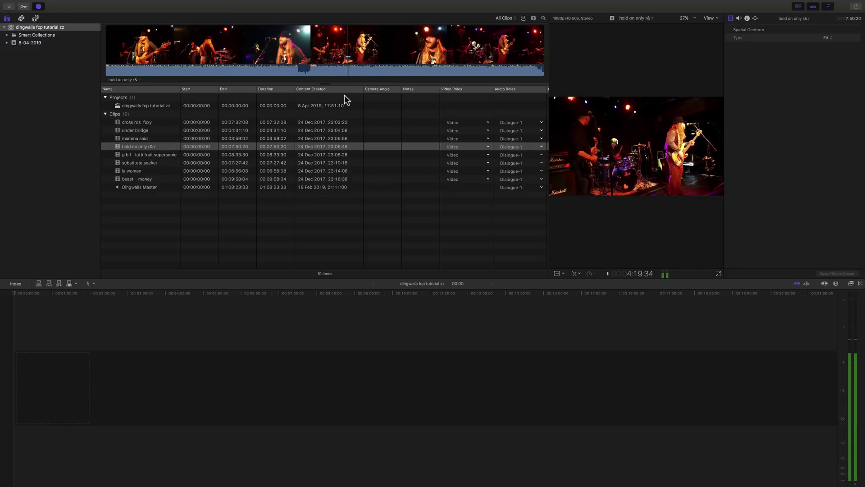
key("space")
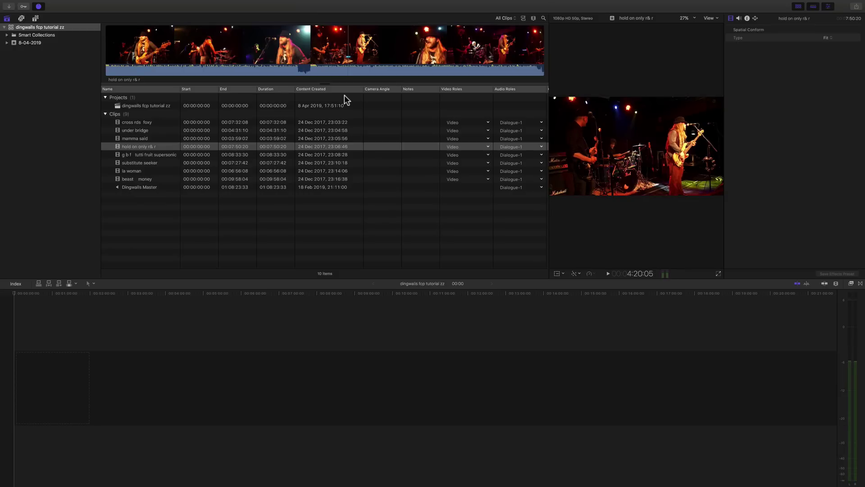
key("i")
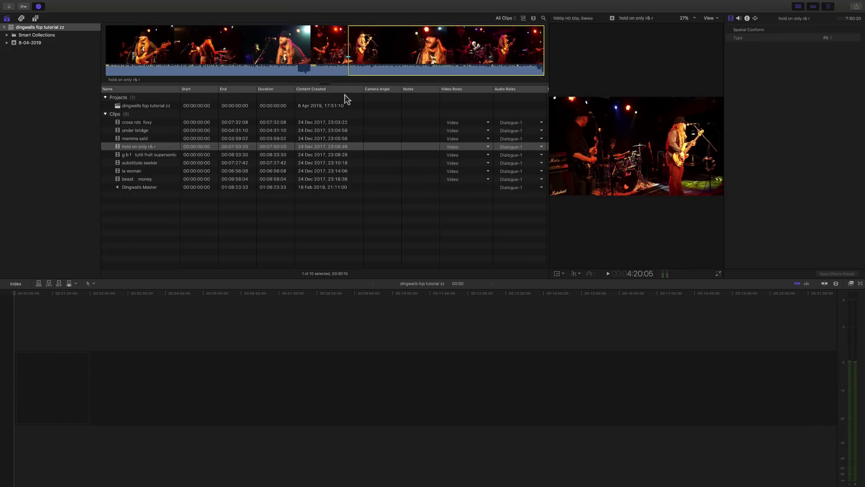
key("alt+x")
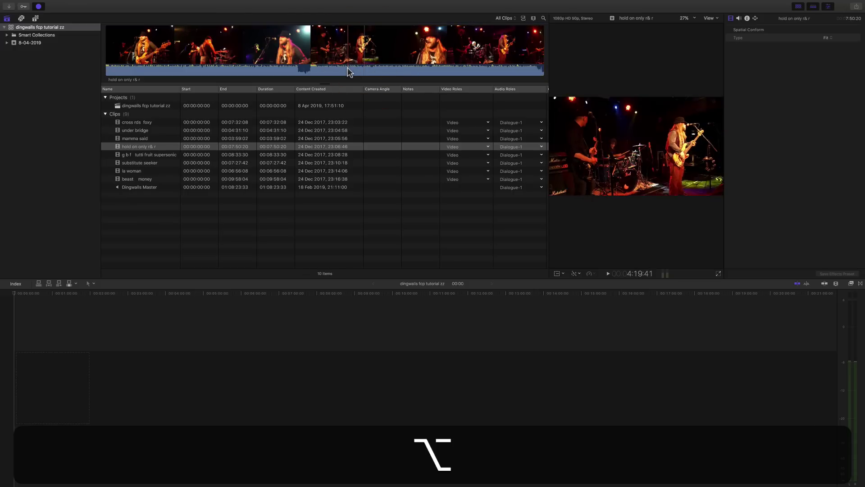
- Mark a range start at about 4:24 during playback and a range end at 5:06:23 in the hold on only r& r clip
key("space")
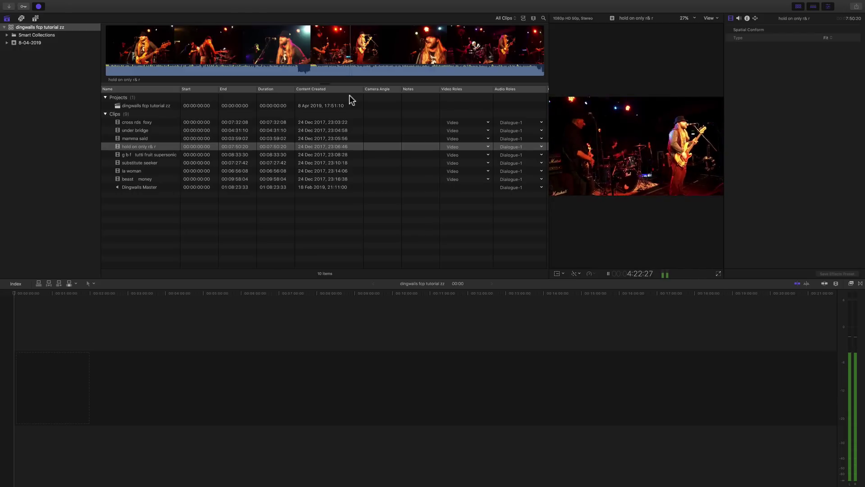
key("i")
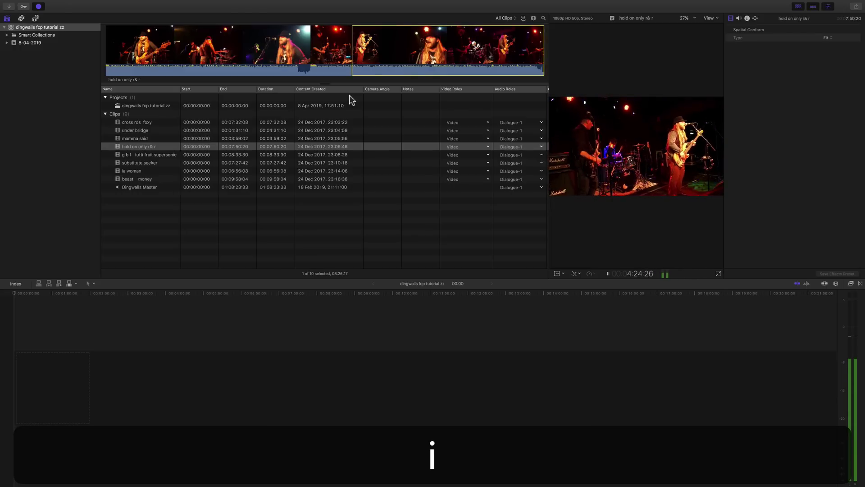
key("space")
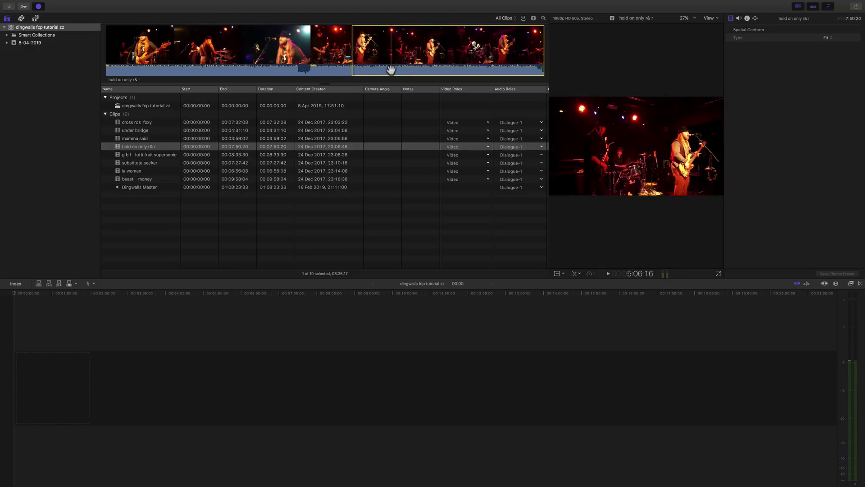
key("space")
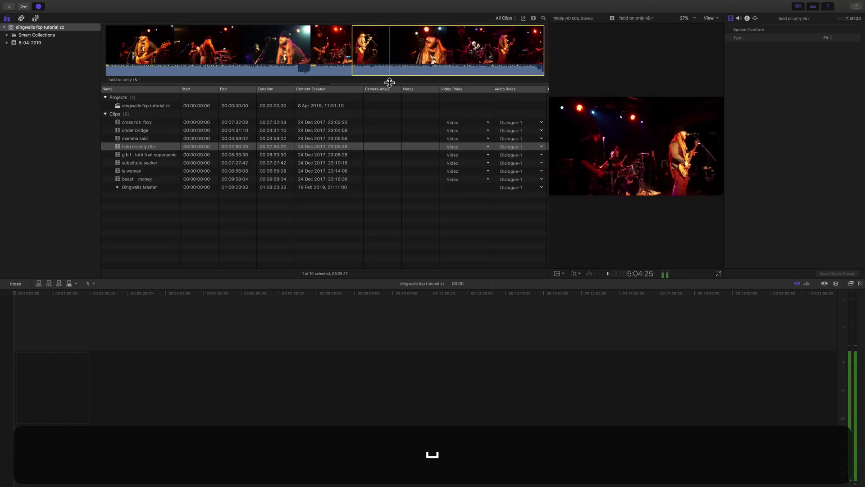
key("space")
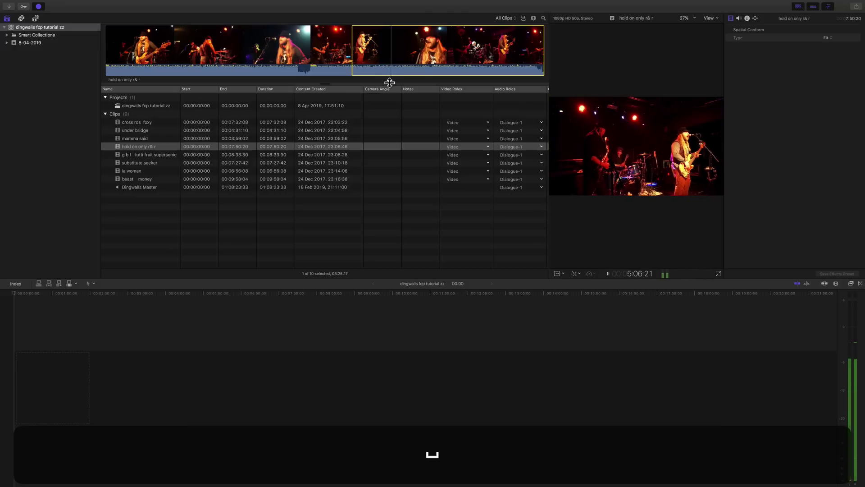
key("o")
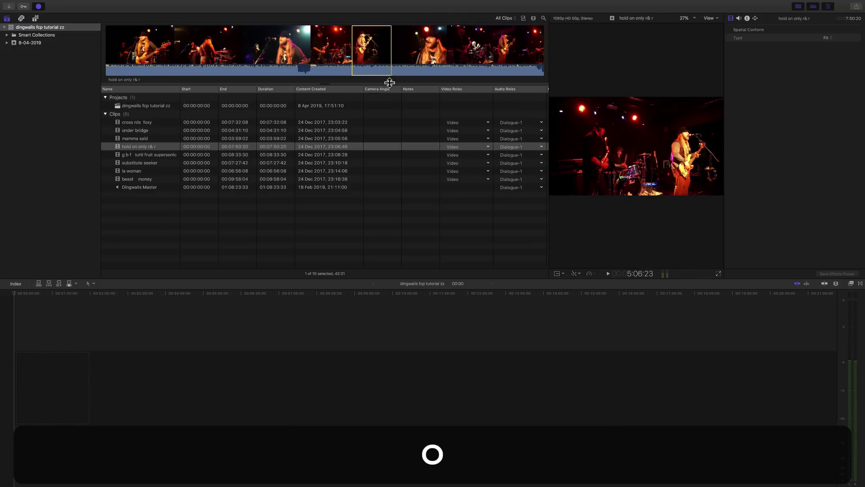
- Extend the range to the clip's end and mark a new range end at about 5:12 during playback
left_click_drag(391, 62, 550, 68)
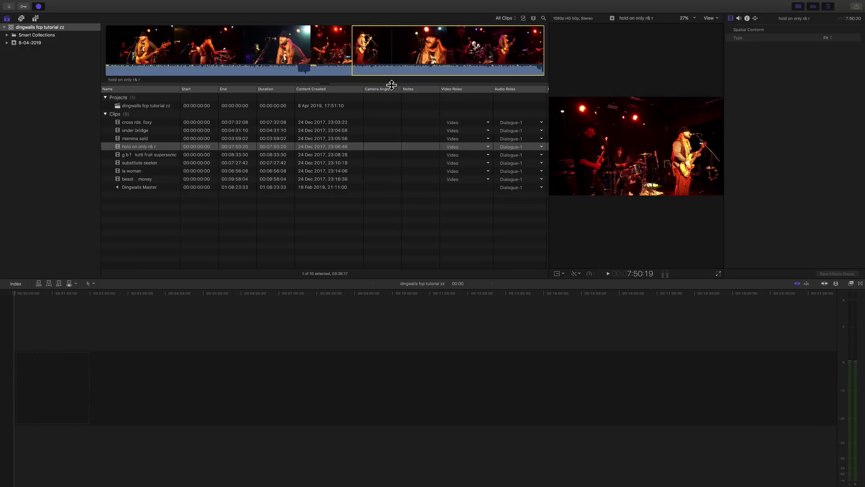
key("space")
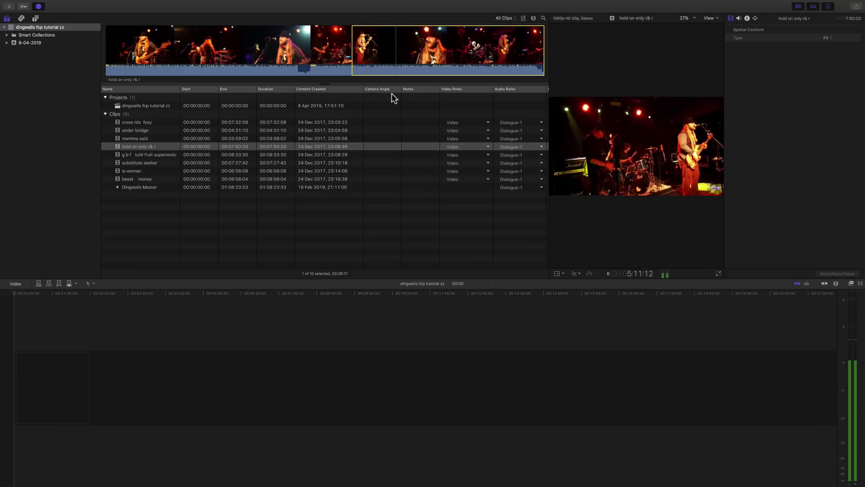
key("o")
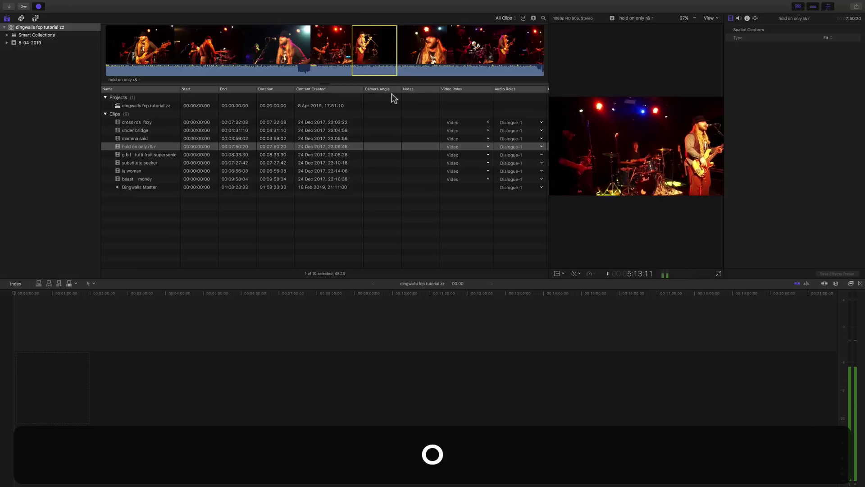
key("space")
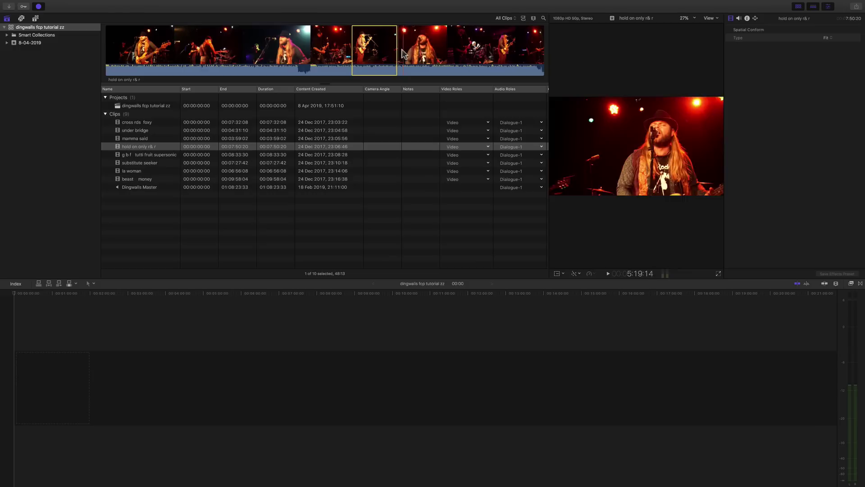
- Widen the range at both ends to about 1 minute and place it at the start of the timeline
left_click_drag(352, 50, 149, 388)
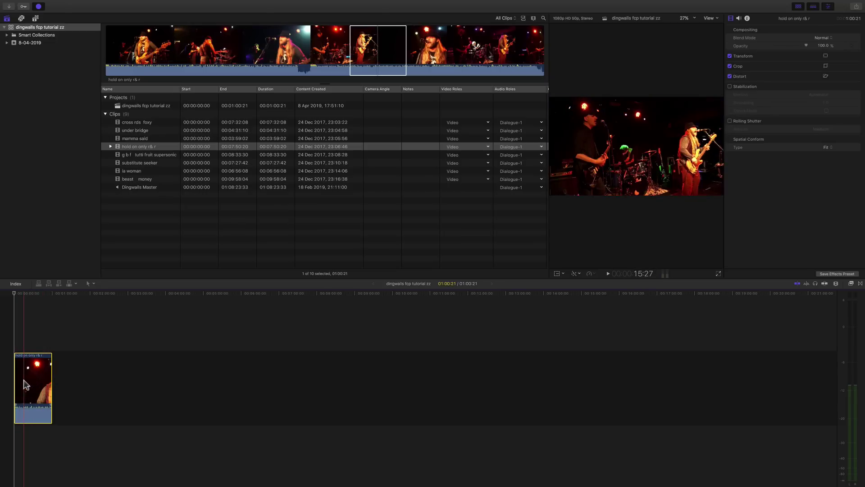
- Place the playhead past the timeline clip and extend the clip's start so its duration is 1:03:31
key("super+equal")
key("super+equal")
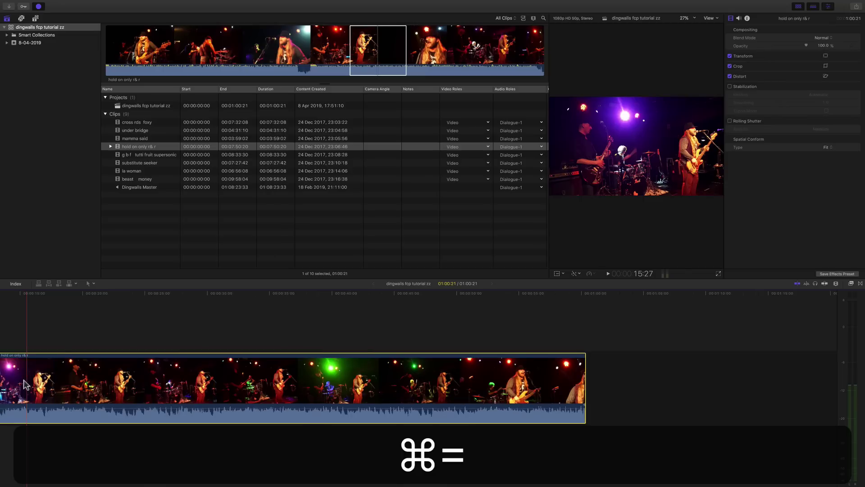
key("super+equal")
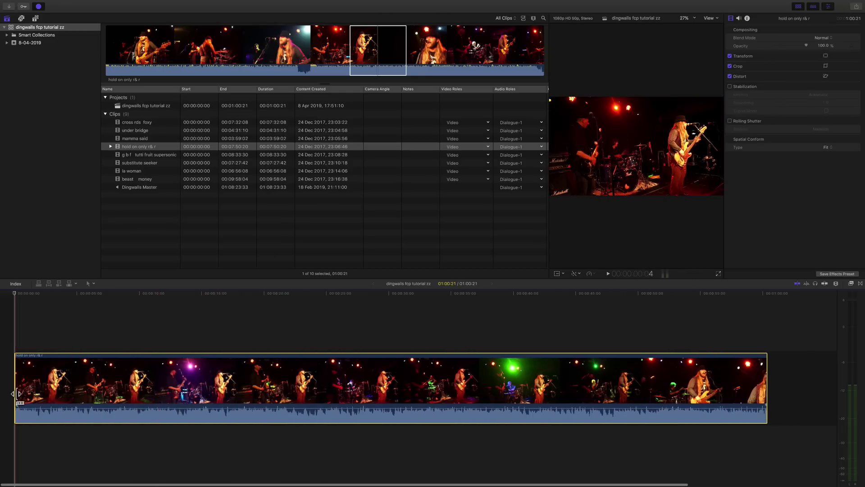
left_click(819, 294)
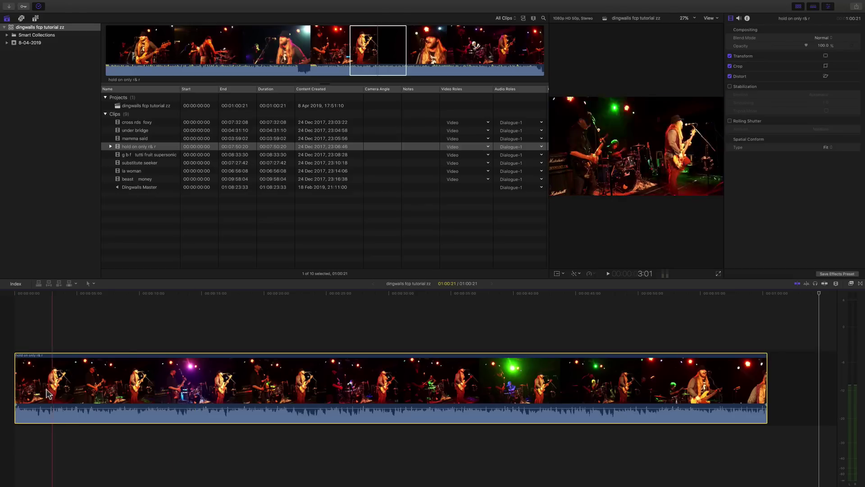
mouse_move(20, 391)
left_mouse_down()
mouse_move(122, 390)
mouse_move(15, 389)
left_mouse_up()
- Trim the end of the hold on only r& r clip in the timeline to a duration of 58:40
scroll(703, 404, "right", 2)
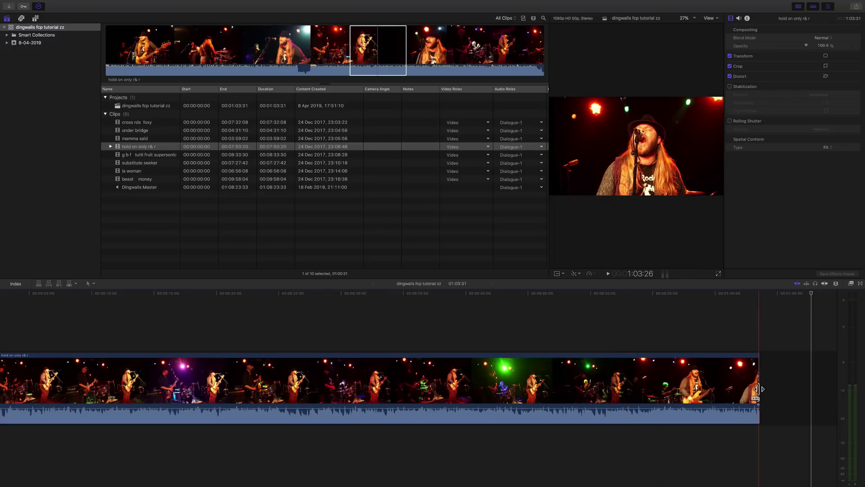
left_click_drag(758, 389, 704, 392)
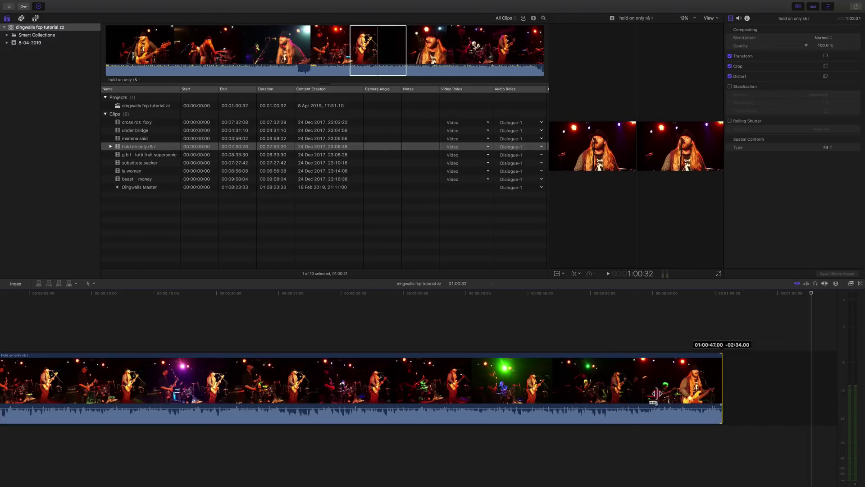
left_click_drag(644, 393, 698, 395)
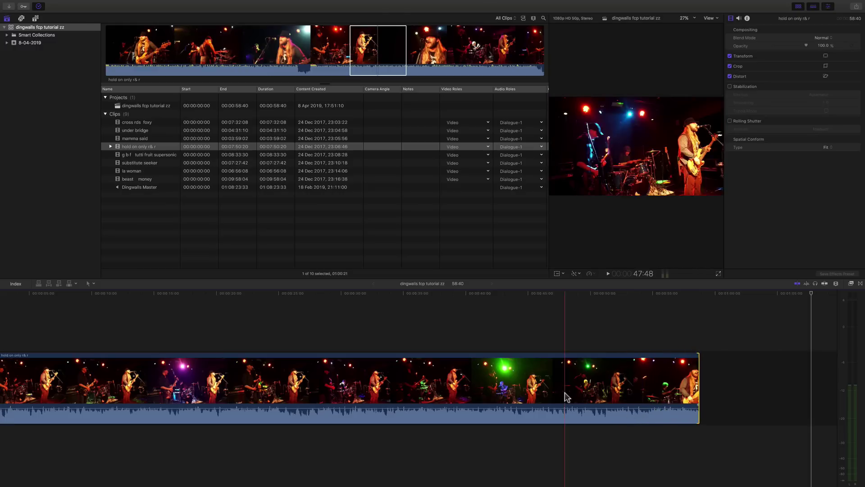
- Trim the start of the hold on only r& r timeline clip to a 47:21 duration and extend it back to 58:28
scroll(565, 397, "left", 3)
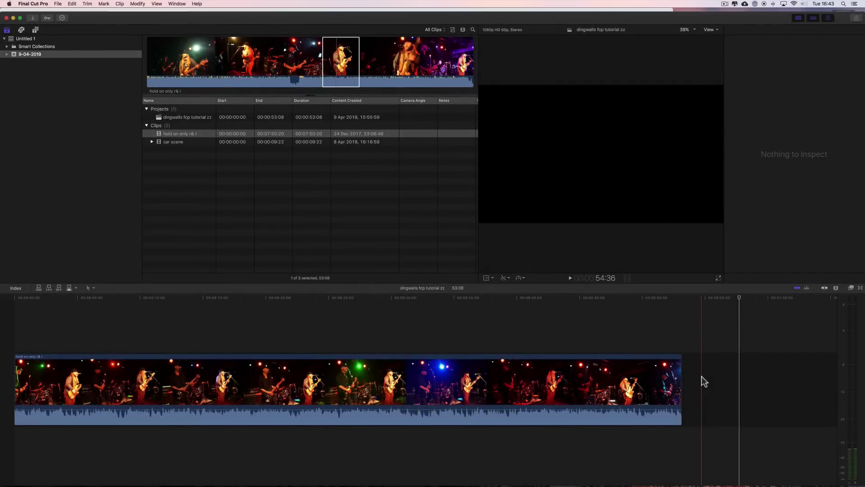
left_click(660, 375)
key("super+4")
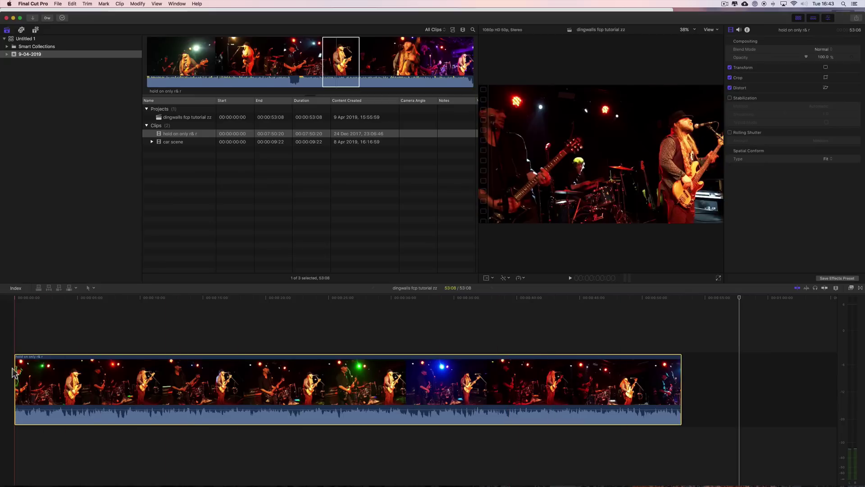
left_click(323, 67)
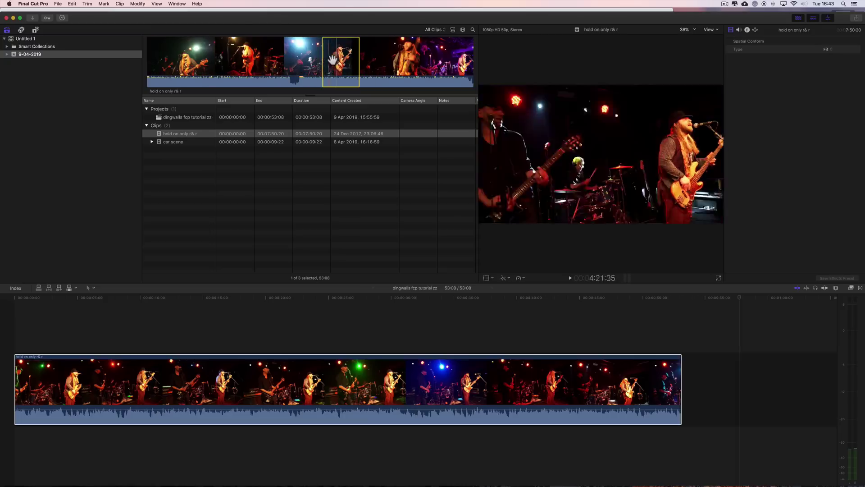
left_click(620, 370)
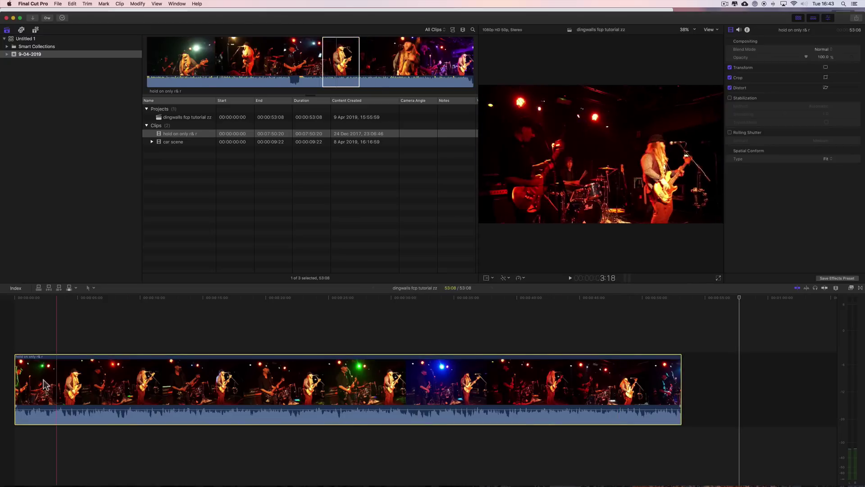
left_click_drag(18, 386, 88, 388)
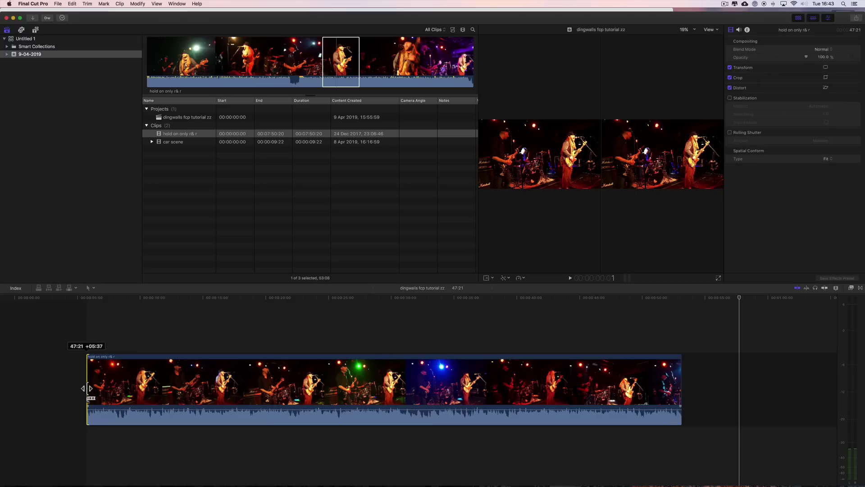
left_click_drag(87, 388, 14, 385)
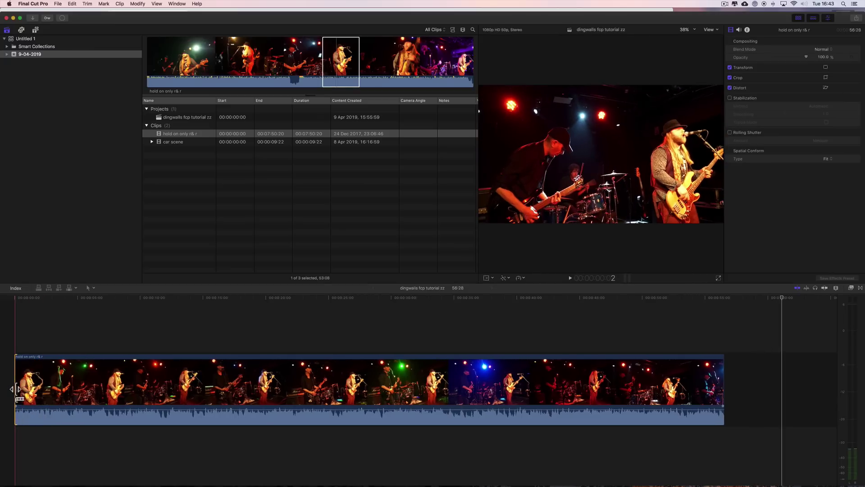
- Extend the end of the hold on only r& r timeline clip to a duration of 59:46
left_click_drag(723, 386, 766, 389)
left_click_drag(681, 391, 682, 390)
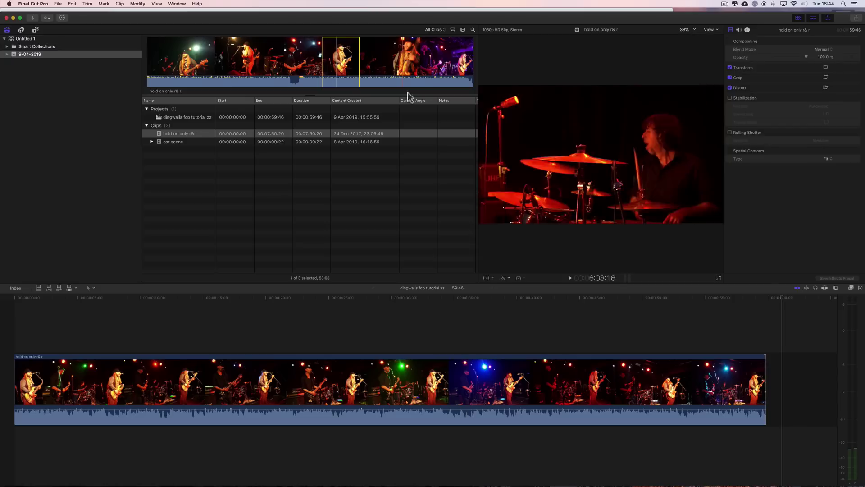
left_click(620, 364)
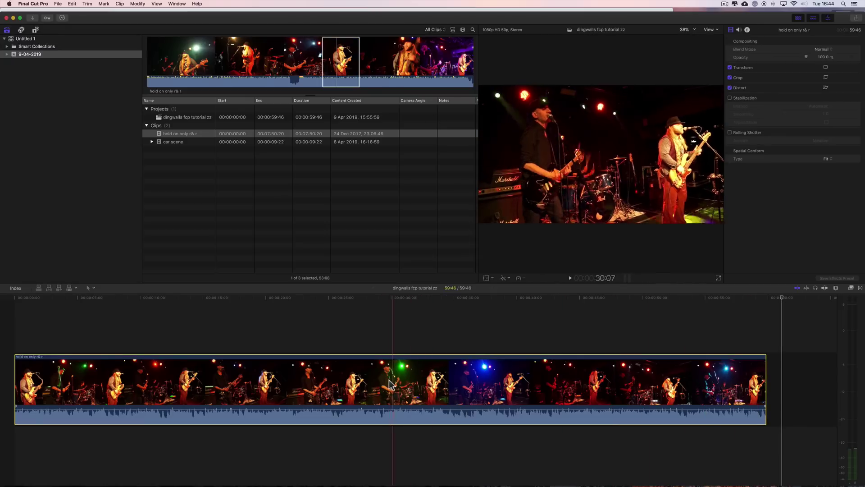
- Trim the end of the hold on only r& r timeline clip to a duration of exactly 30:00
left_click(765, 400)
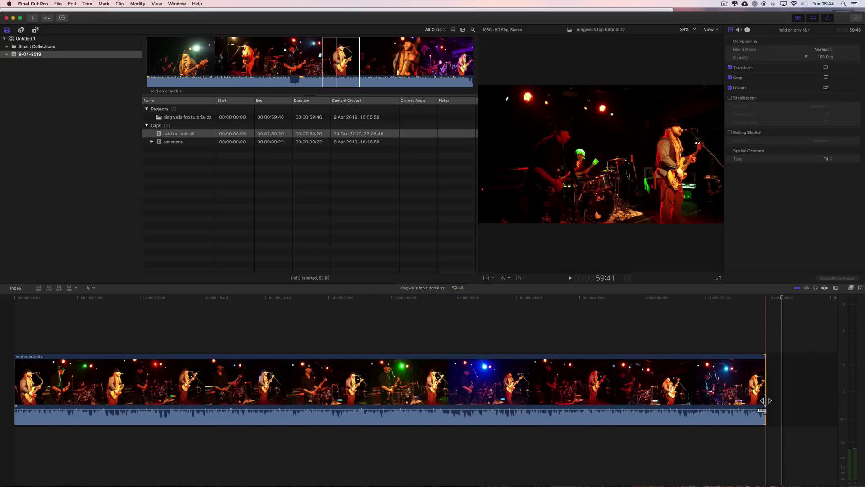
left_click_drag(765, 400, 543, 397)
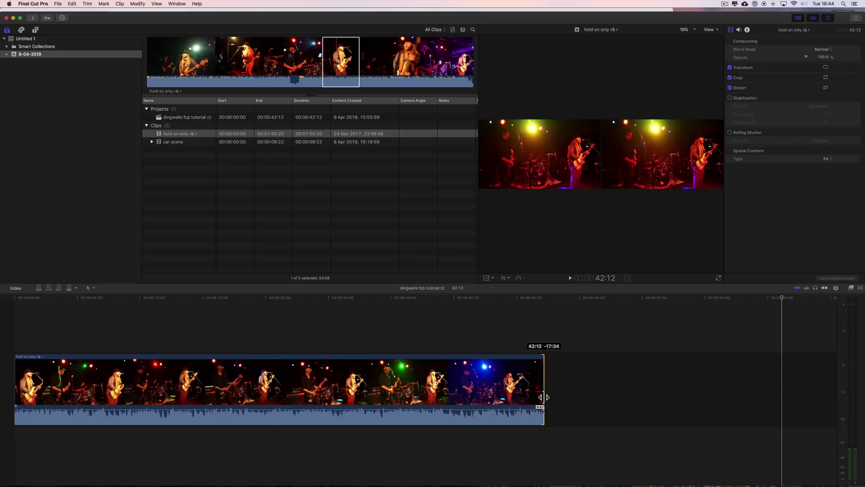
left_click_drag(543, 397, 502, 396)
left_click_drag(450, 394, 390, 392)
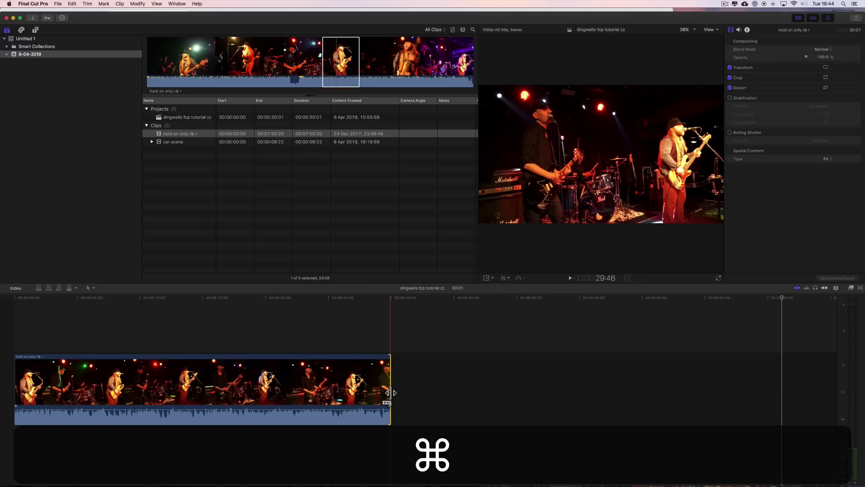
key("cmd+equal")
left_click_drag(390, 393, 390, 393)
scroll(364, 396, "left", 10)
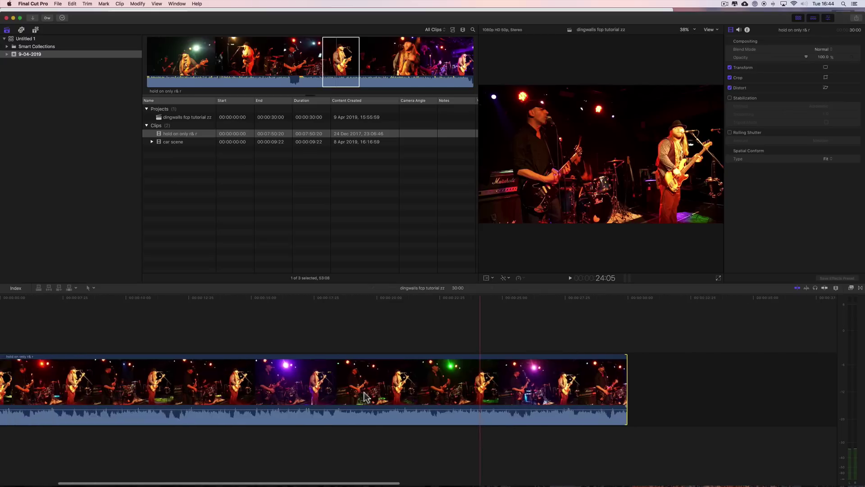
- Slip the footage inside the 30-second hold on only r& r clip with the Trim tool, keeping its timeline position and duration
left_click(378, 387)
key("space")
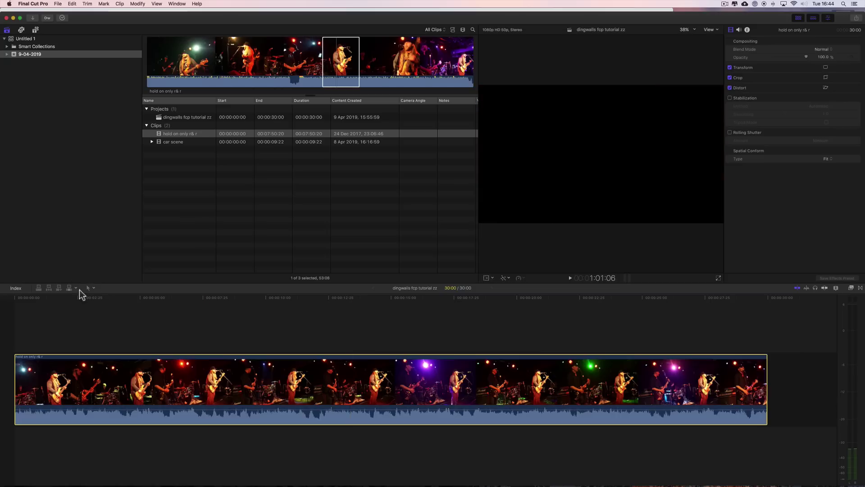
left_click(93, 289)
left_click(101, 304)
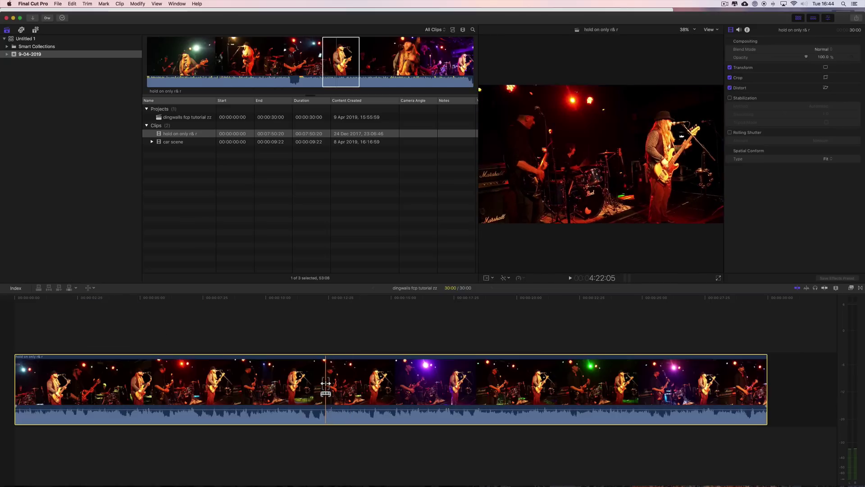
key("space")
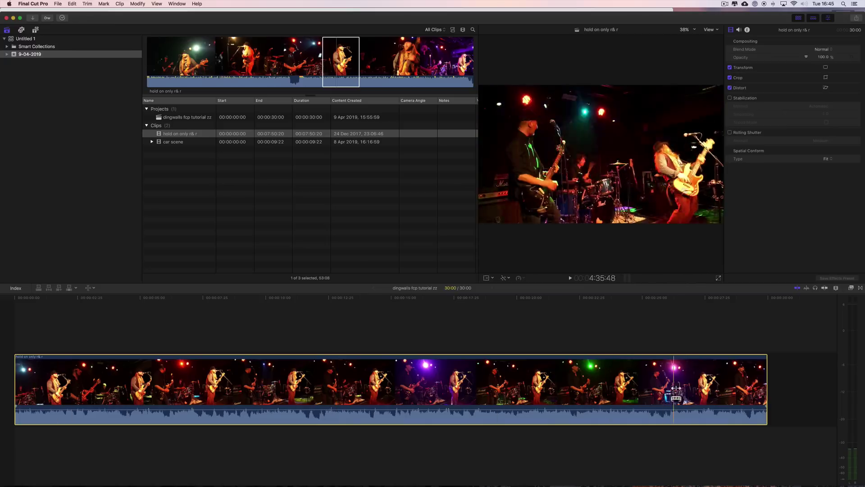
left_click_drag(378, 382, 378, 382)
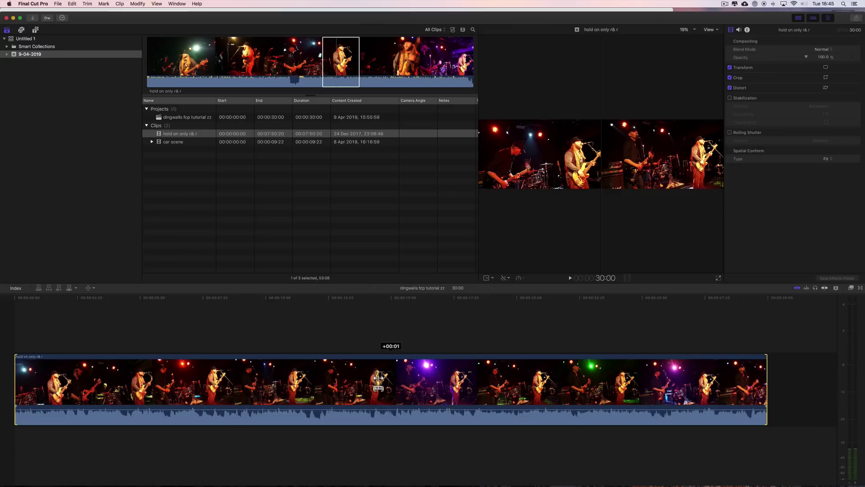
mouse_move(378, 381)
left_mouse_down()
mouse_move(293, 381)
mouse_move(395, 380)
left_mouse_up()
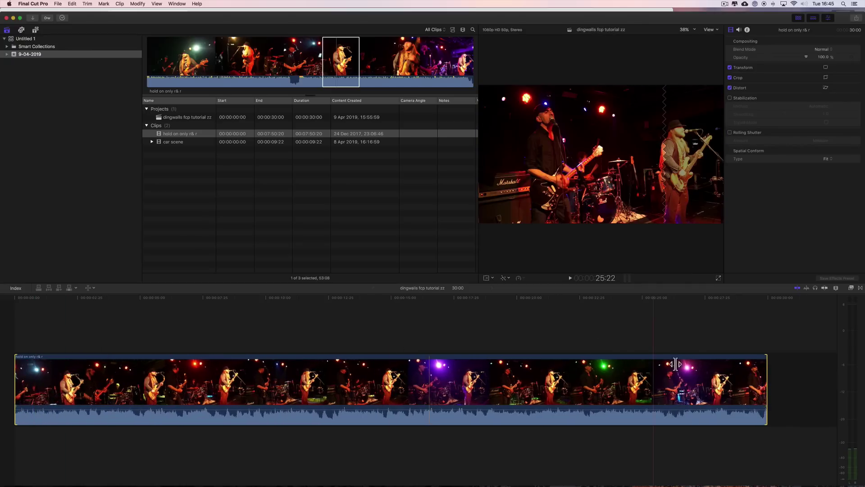
- Return to the Select tool and delete the hold on only r& r clip from the timeline
key("a")
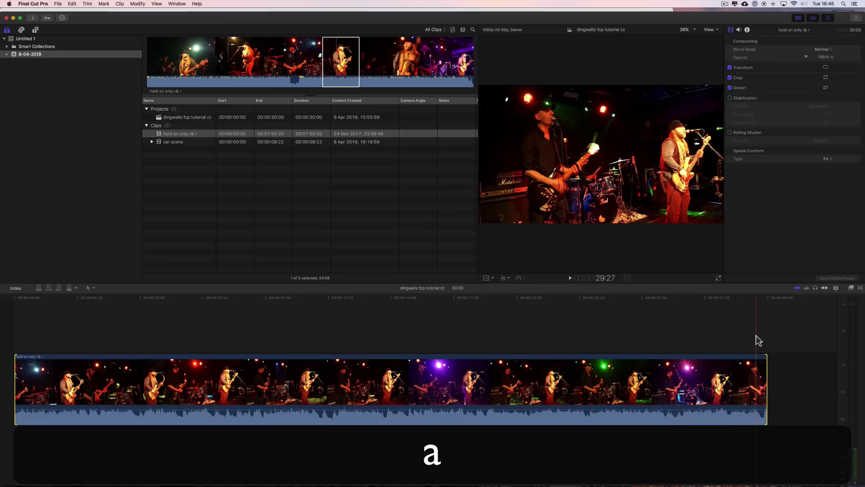
left_click(754, 361)
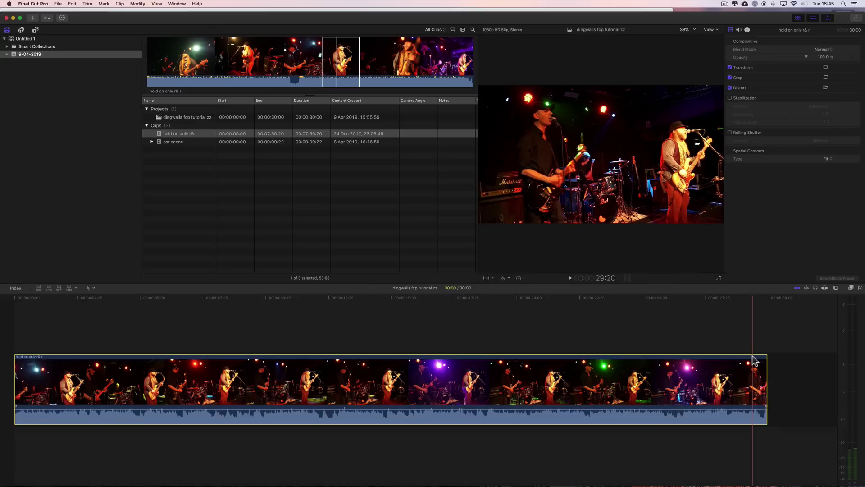
key("BackSpace")
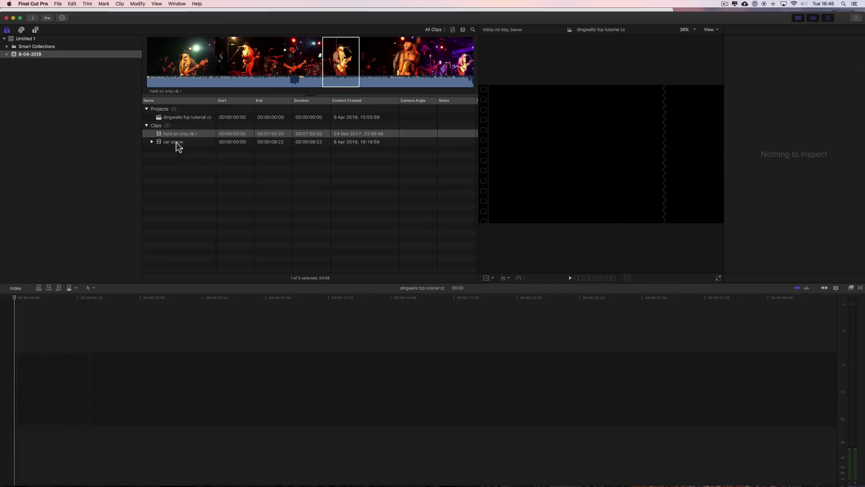
- Place the car scene clip at the start of the timeline and trim its start to a duration of 8:28
left_click(177, 141)
left_click_drag(182, 141, 82, 379)
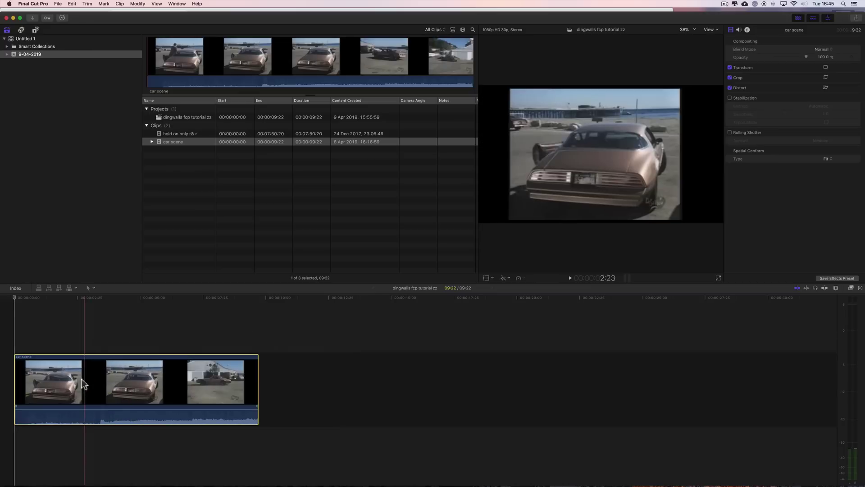
left_click_drag(14, 386, 35, 385)
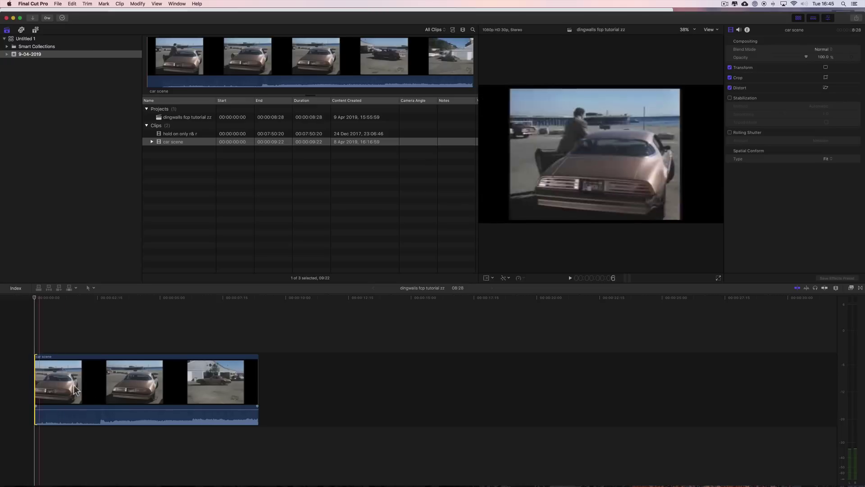
- Place the playhead past the car scene clip and trim the clip's start to a duration of 8:26
key("super+equal")
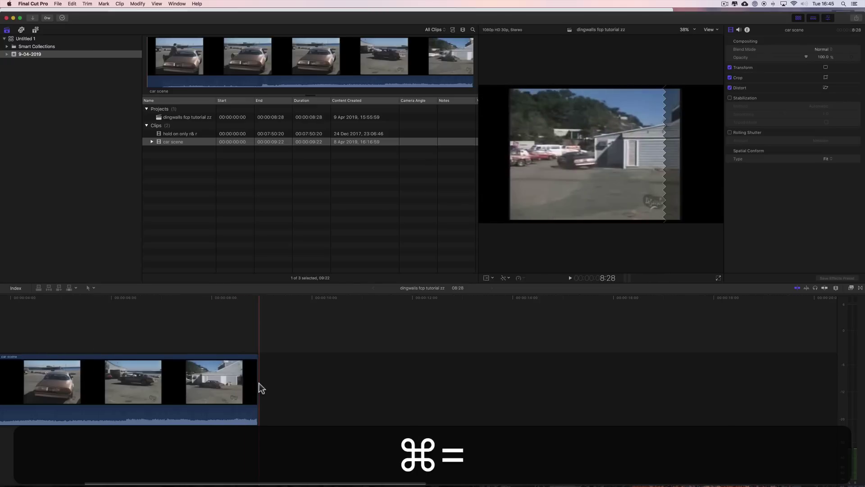
scroll(259, 383, "left", 5)
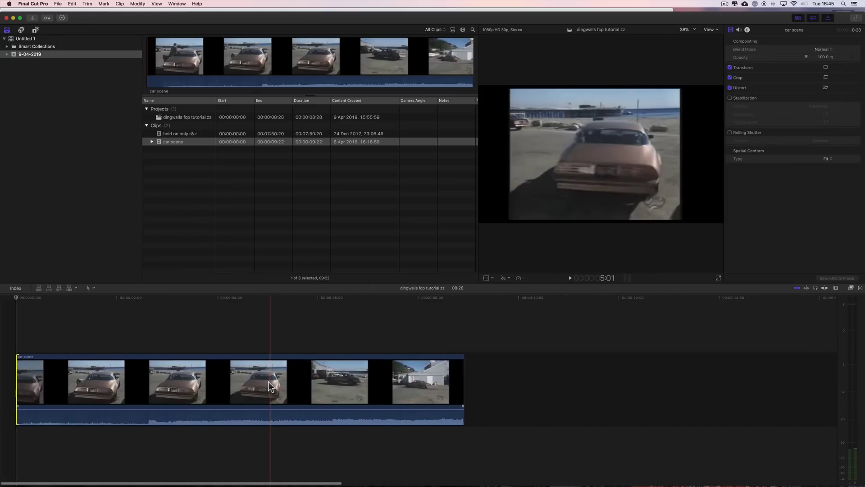
key("super+equal")
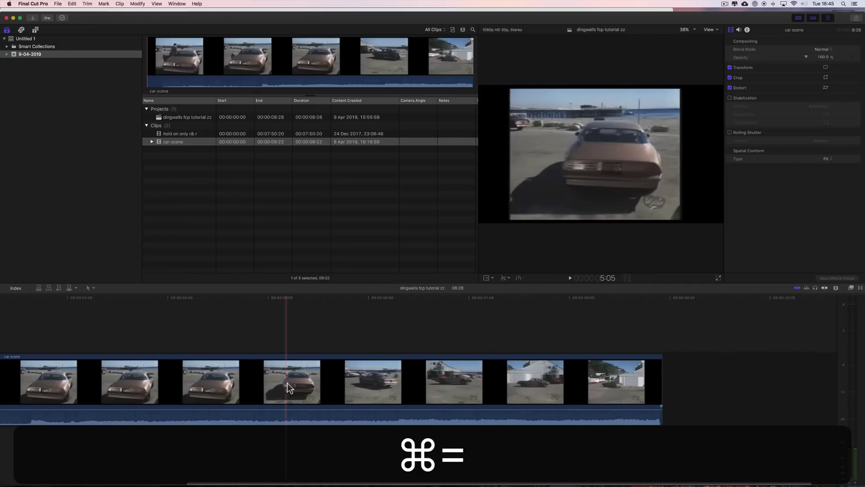
scroll(279, 382, "left", 3)
scroll(288, 383, "left", 3)
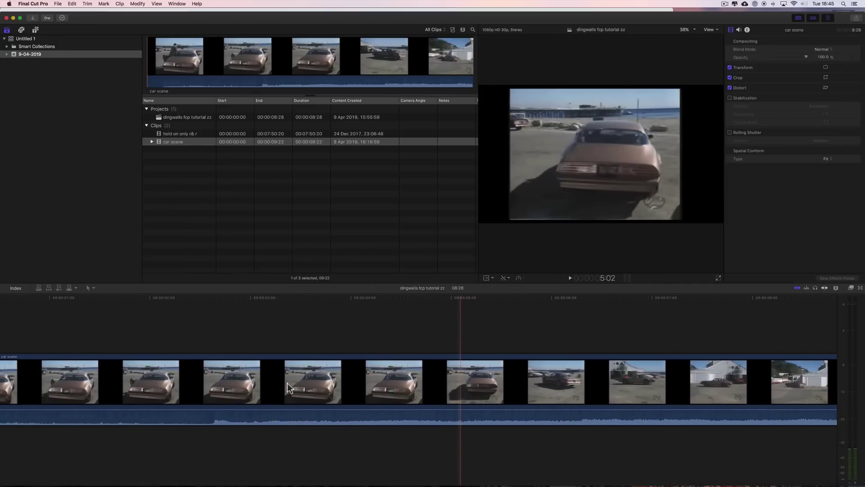
key("super+minus")
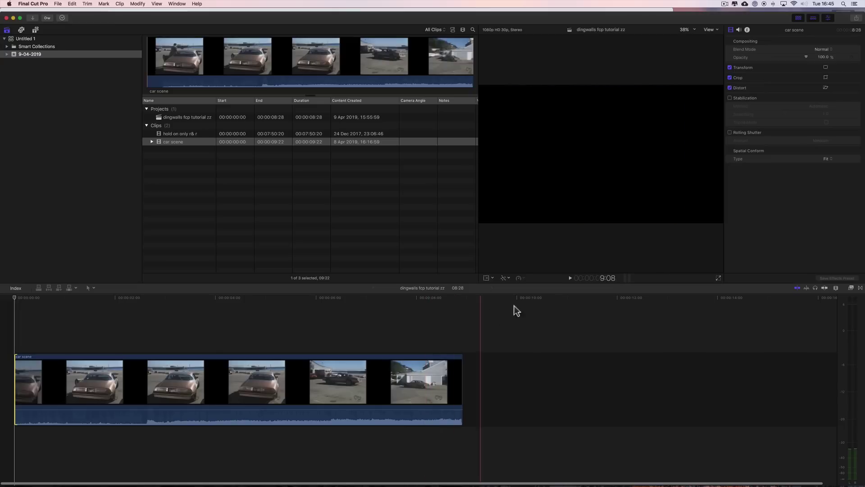
left_click(585, 297)
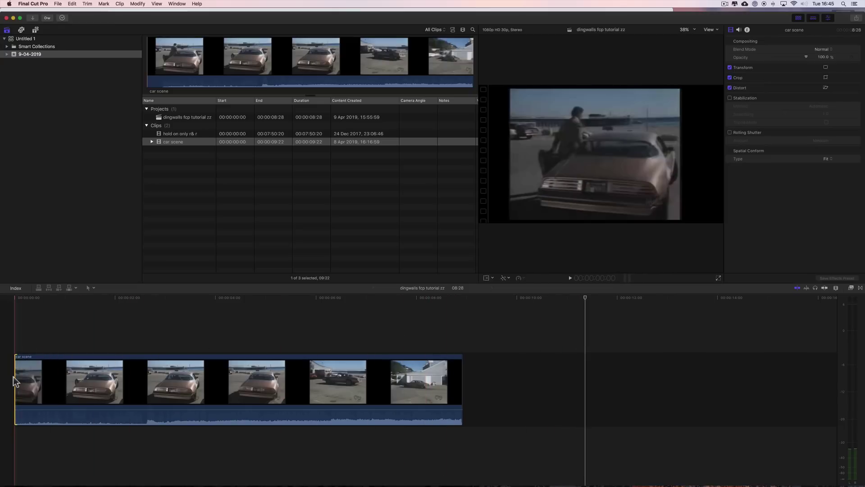
left_click_drag(15, 376, 18, 377)
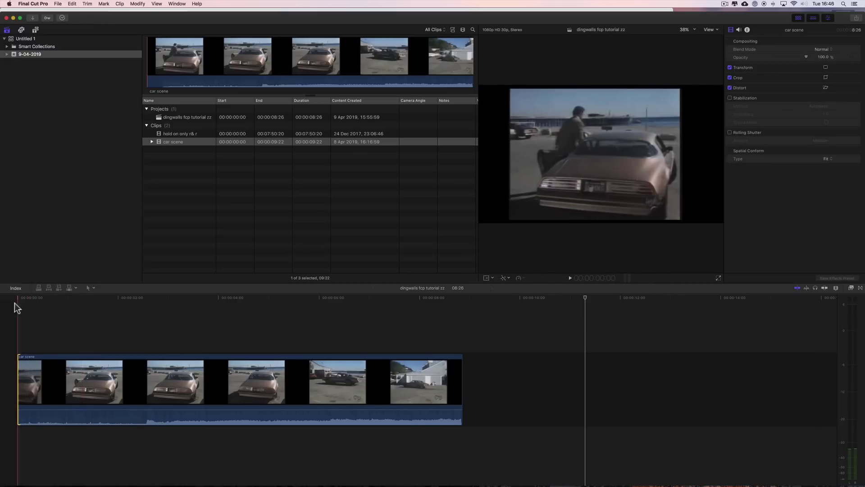
- Play the trimmed car scene from its start to near its end with pauses, and select the timeline clip
key("space")
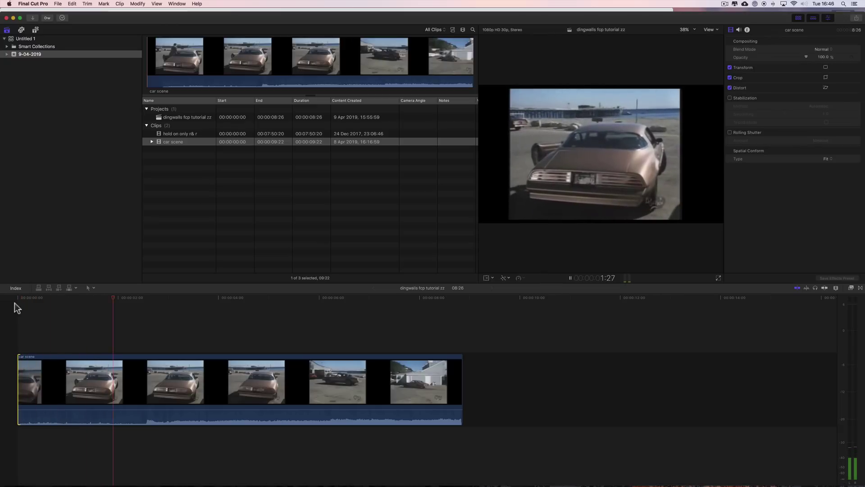
key("space")
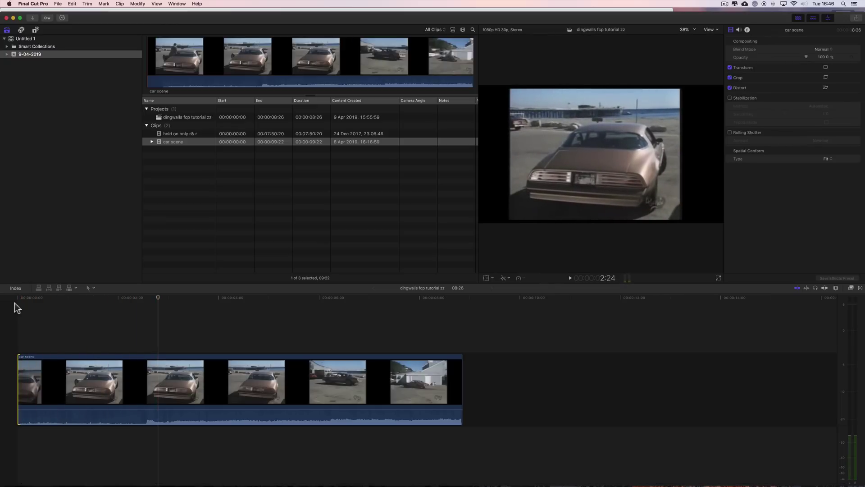
key("space")
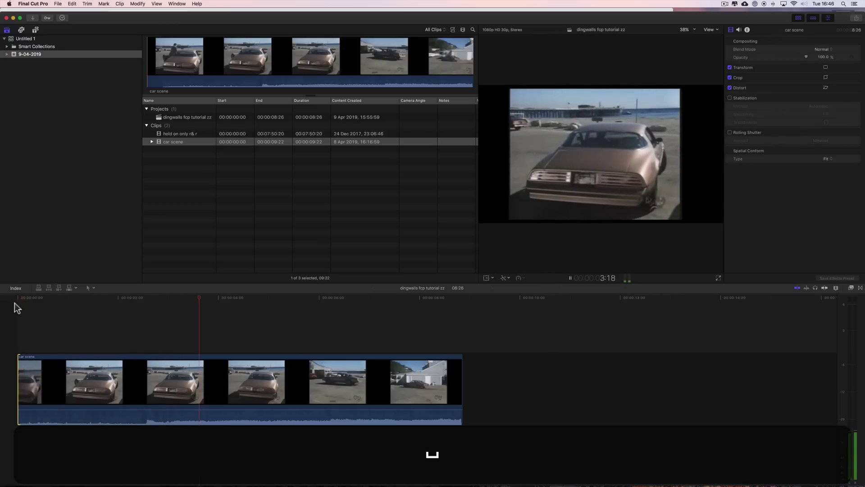
key("space")
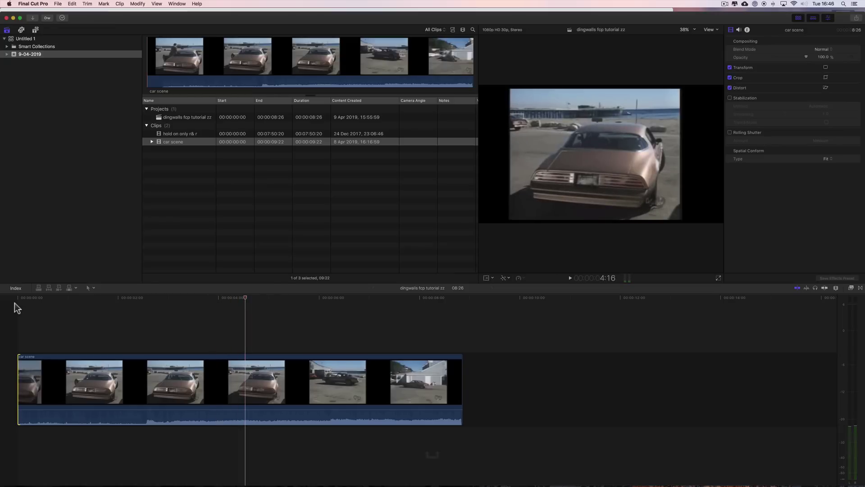
key("space")
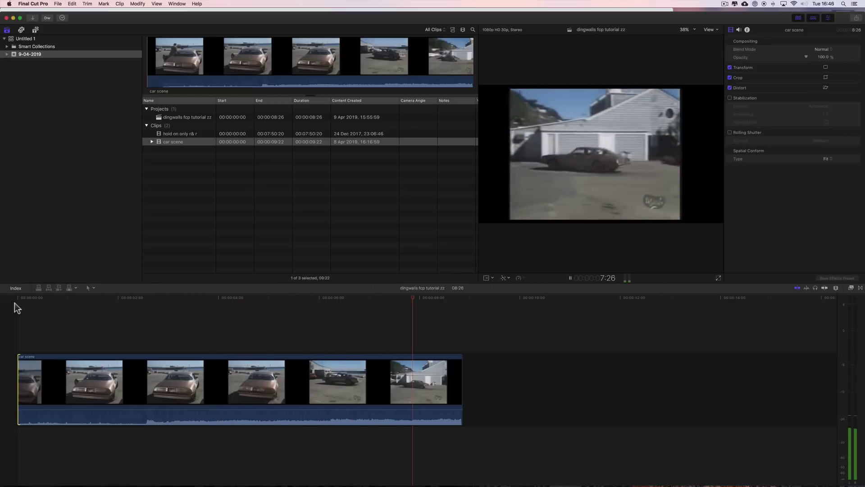
key("space")
left_click(174, 363)
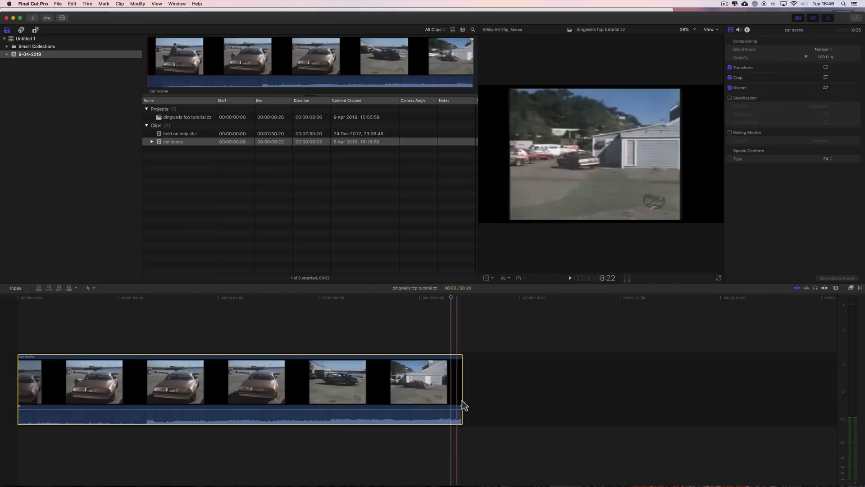
- Trim the end of the car scene clip in the timeline to a duration of 5:00
left_click_drag(459, 393, 267, 392)
left_click(176, 357)
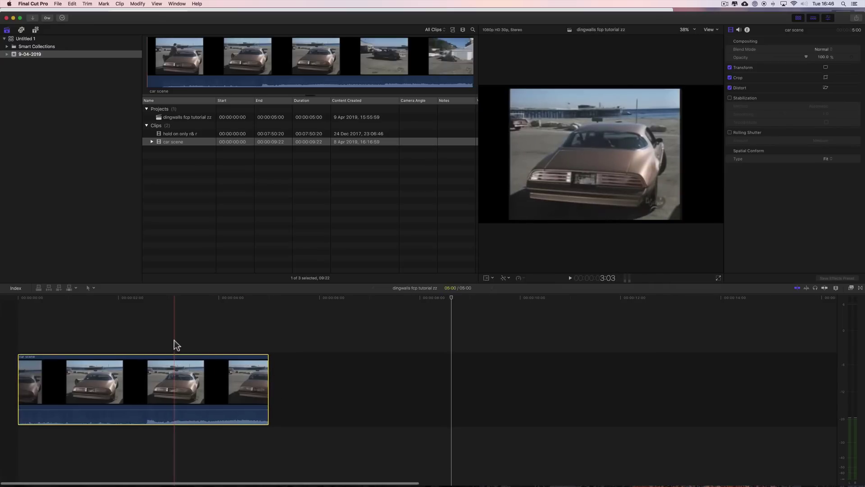
- Switch to the Trim tool and slip the car scene clip's content about one second toward later footage
left_click(91, 287)
left_click(95, 305)
left_click_drag(120, 375, 116, 374)
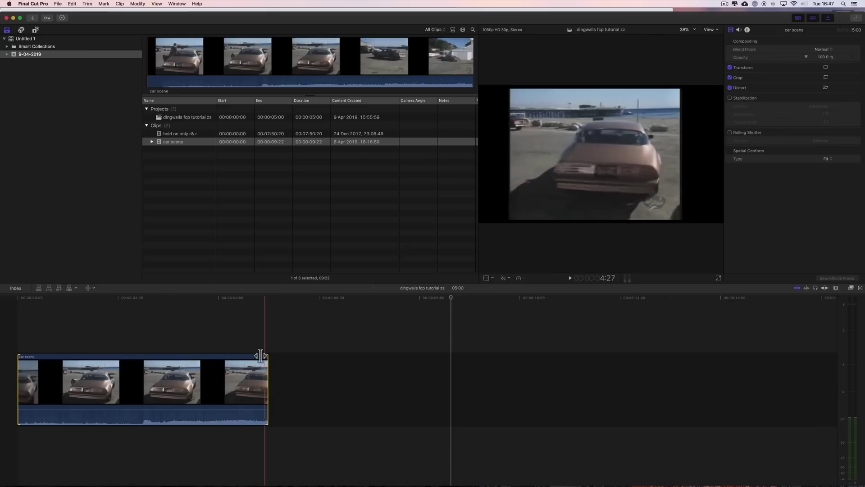
left_click_drag(183, 367, 134, 370)
key("super+4")
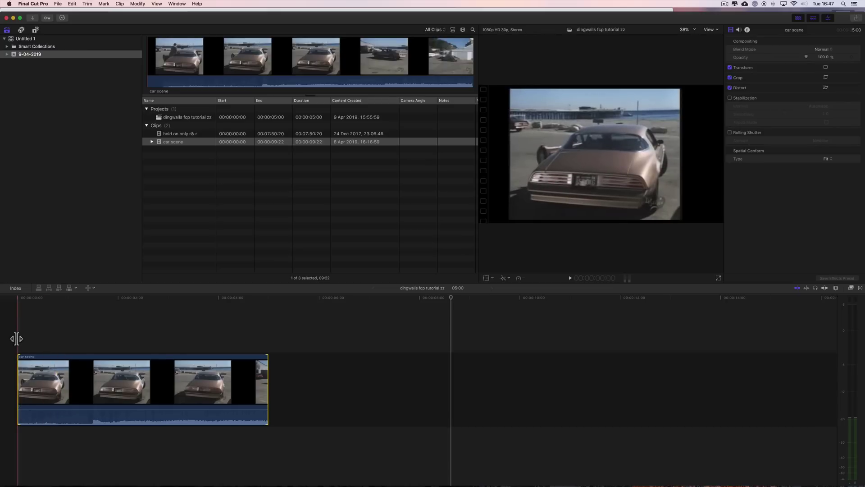
- Slip the car scene clip's content back toward earlier footage in three moves
left_click_drag(37, 366, 40, 366)
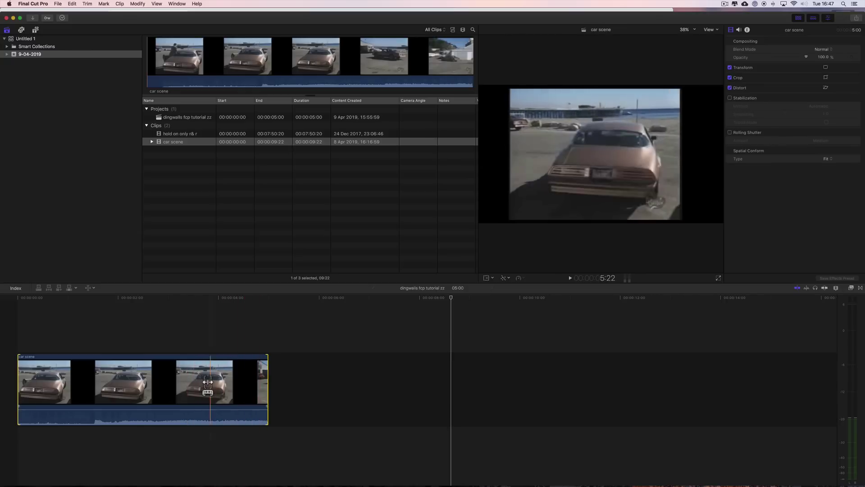
mouse_move(180, 380)
left_mouse_down()
mouse_move(206, 380)
mouse_move(187, 380)
left_mouse_up()
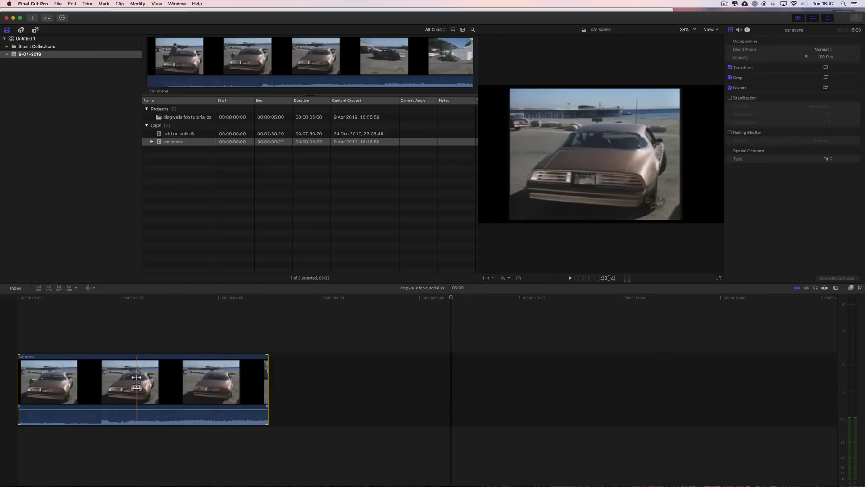
left_click_drag(108, 380, 136, 380)
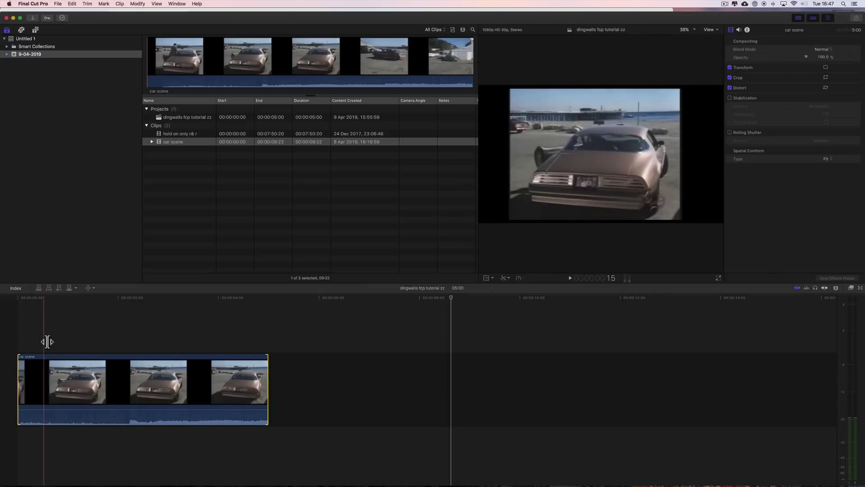
- Slip the car scene clip slightly toward later footage and play it from its start to near its end
left_click_drag(58, 361, 53, 359)
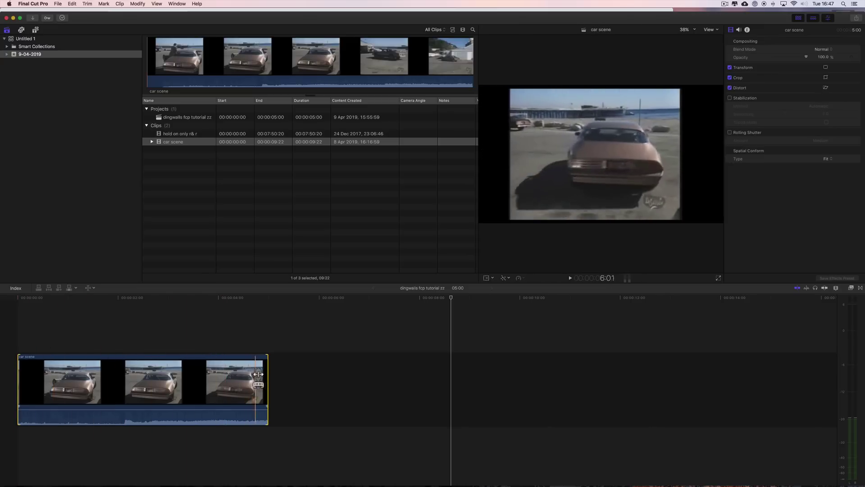
left_click_drag(147, 378, 137, 379)
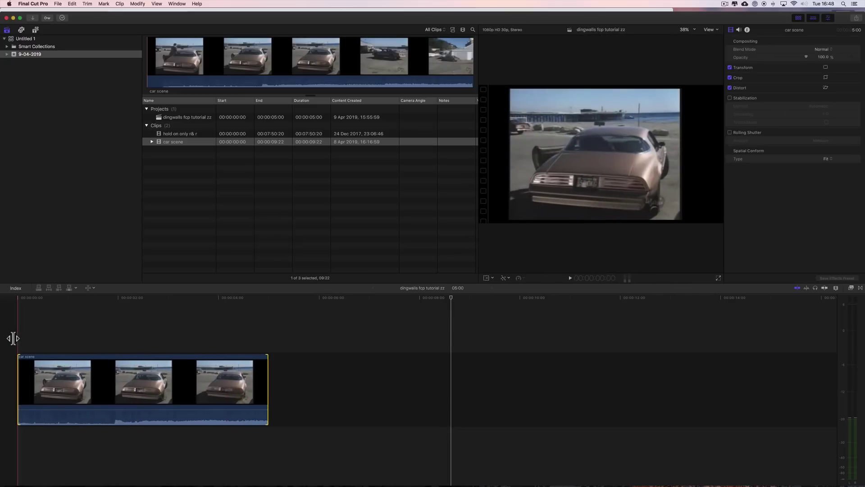
key("space")
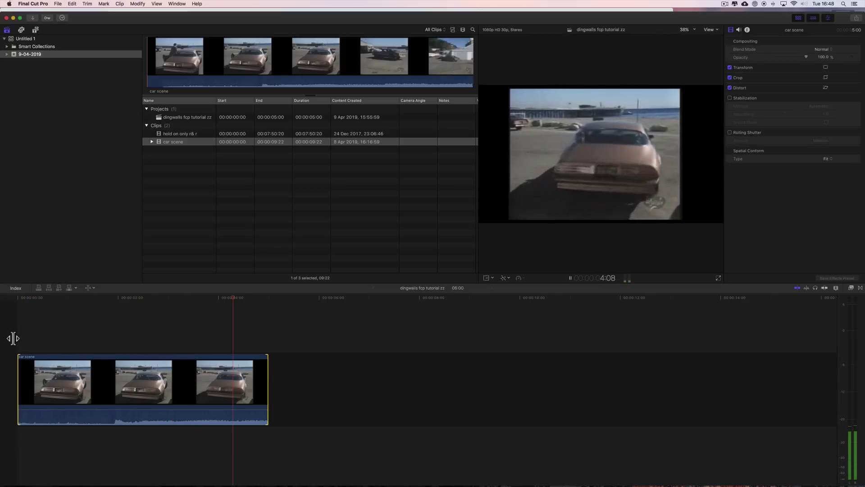
key("space")
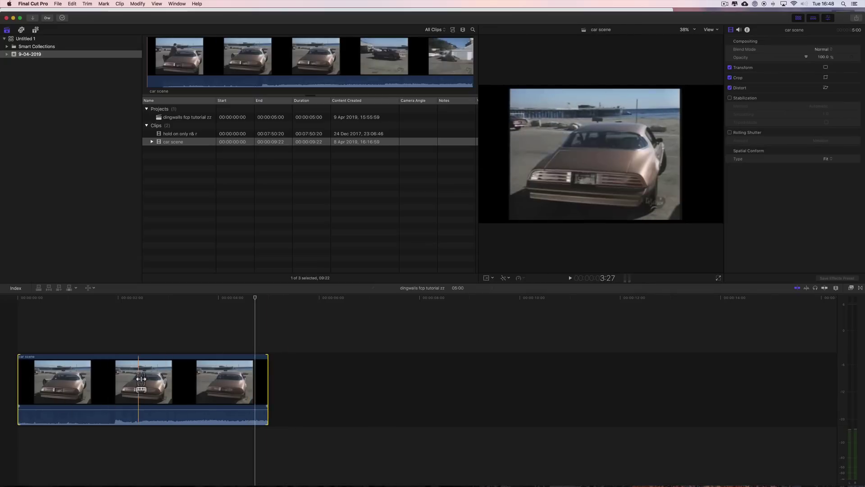
- Slip the car scene clip a touch toward earlier footage, return to the Select tool and select the clip
left_click_drag(138, 380, 141, 379)
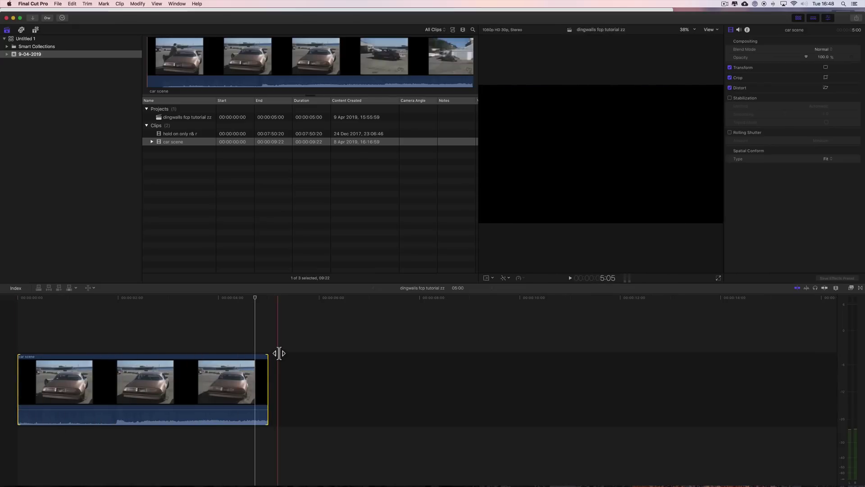
left_click(369, 298)
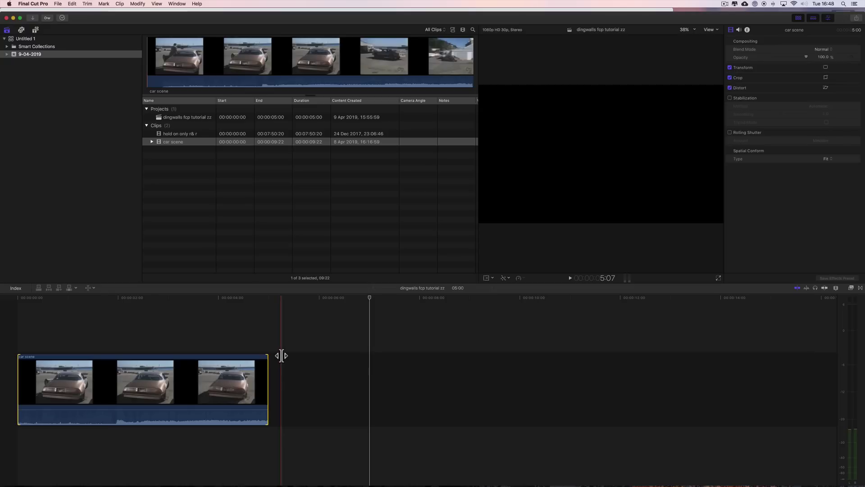
key("a")
left_click(310, 341)
left_click(234, 372)
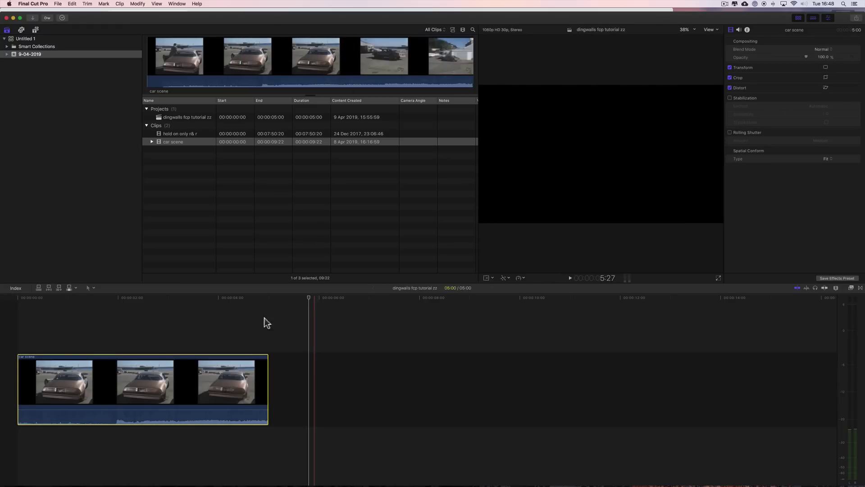
left_click(90, 288)
left_click_drag(118, 372, 116, 372)
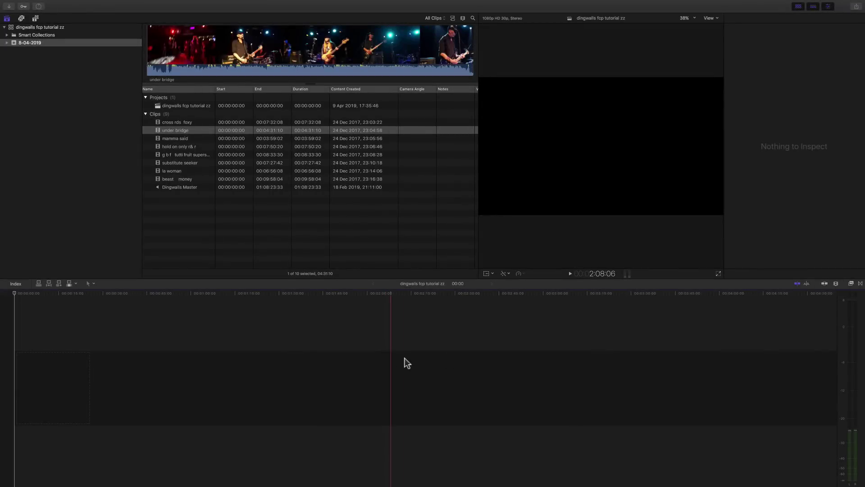
- Turn on timeline snapping and select the cross rds foxy clip in the browser
left_click(824, 283)
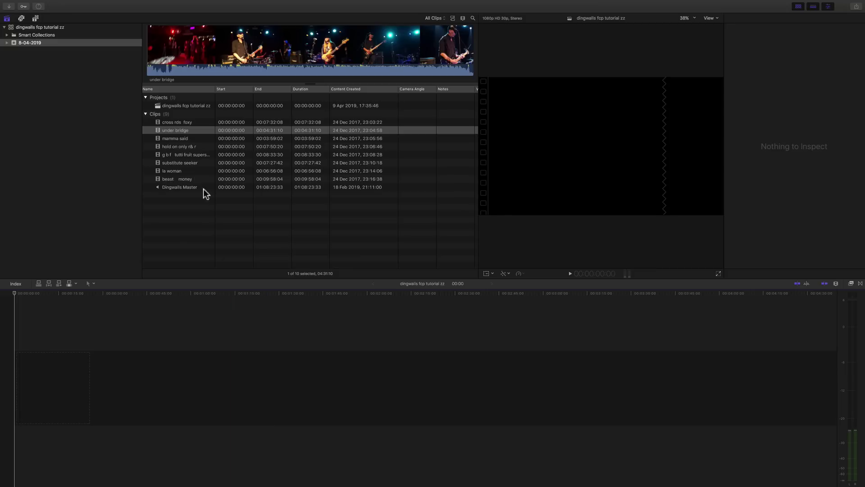
left_click(185, 122)
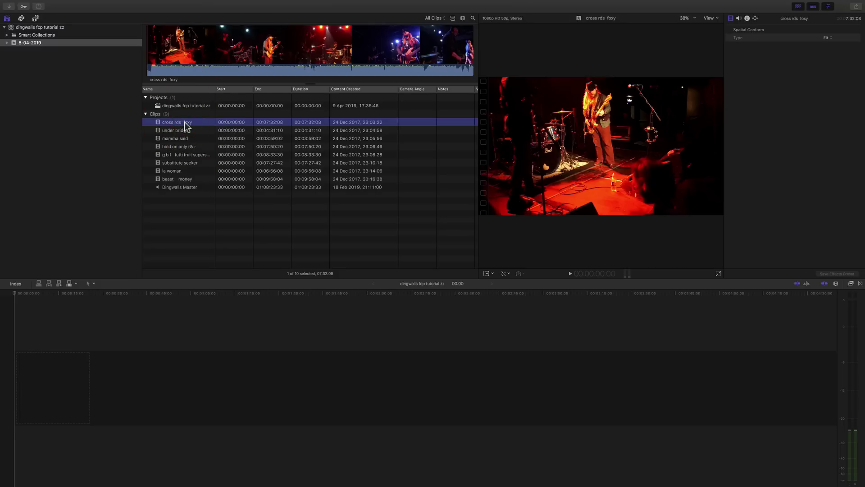
scroll(185, 122, "left", 1)
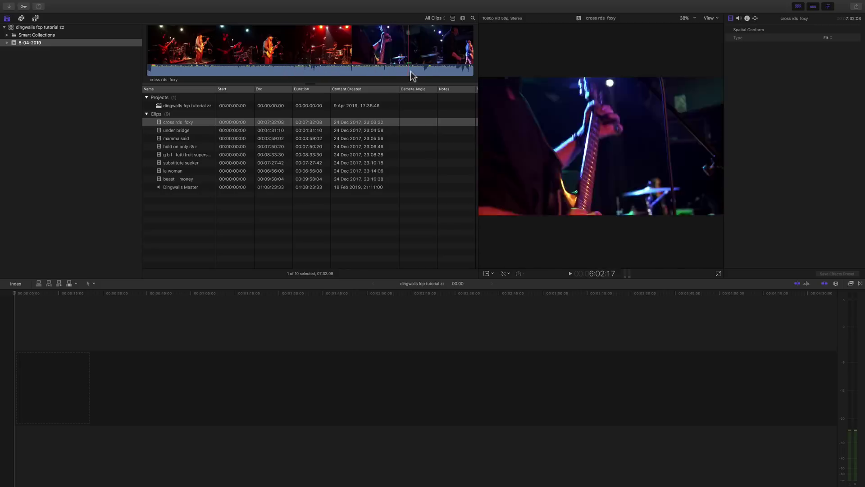
- Play passages of the cross rds foxy clip and set its range start at about 4:27
left_click(352, 76)
key("space")
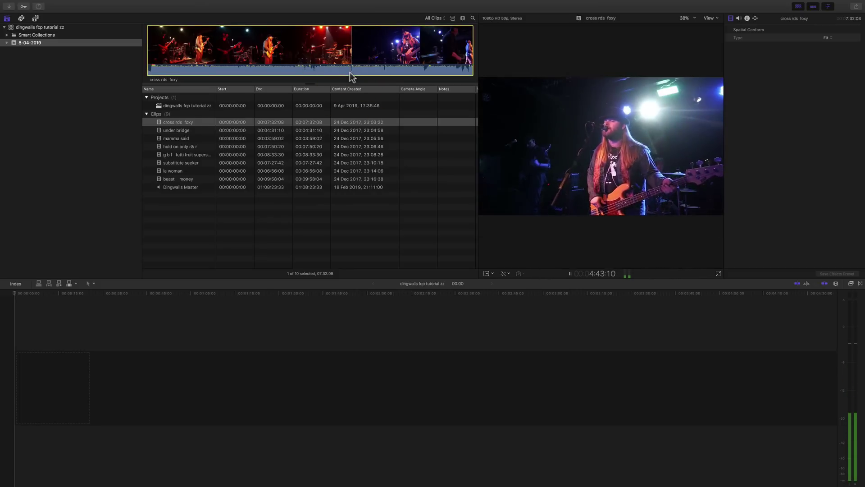
key("space")
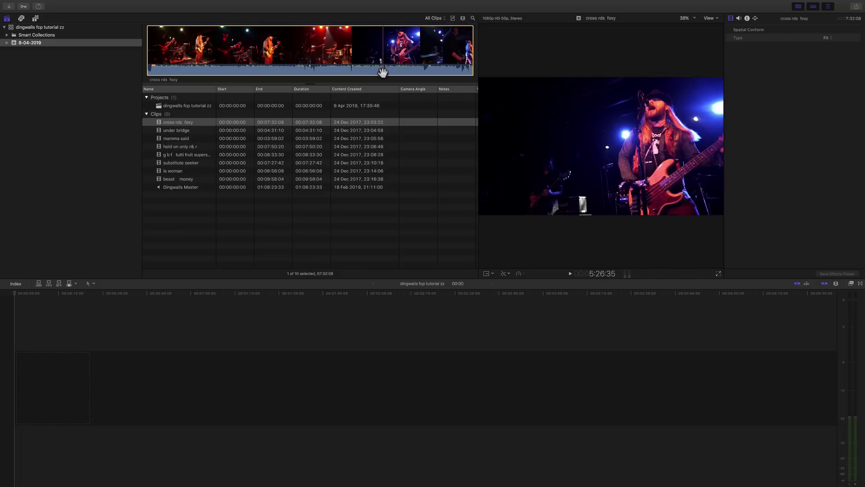
left_click(383, 73)
key("space")
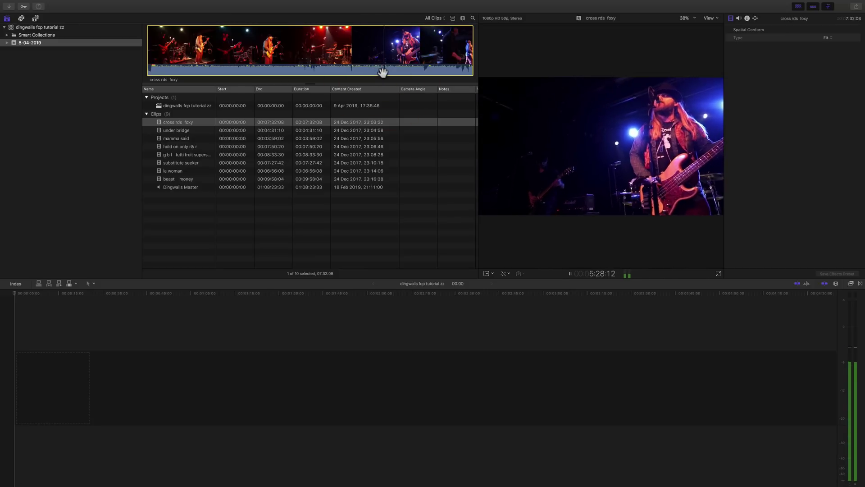
key("space")
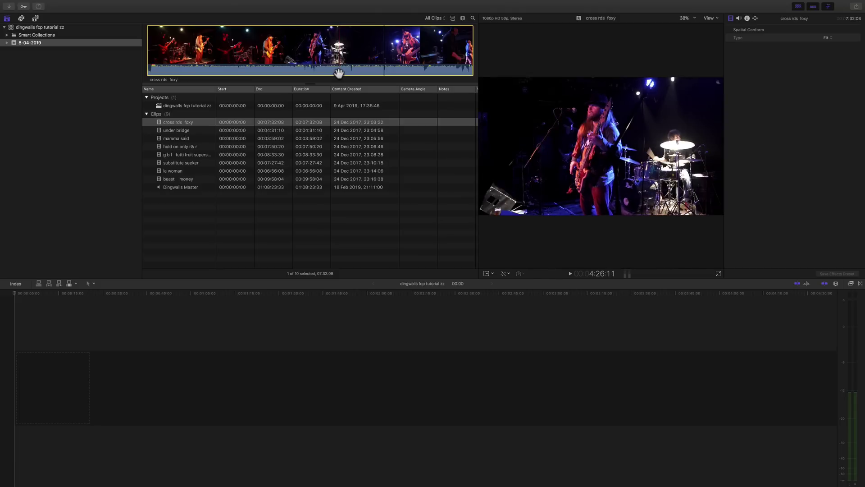
key("space")
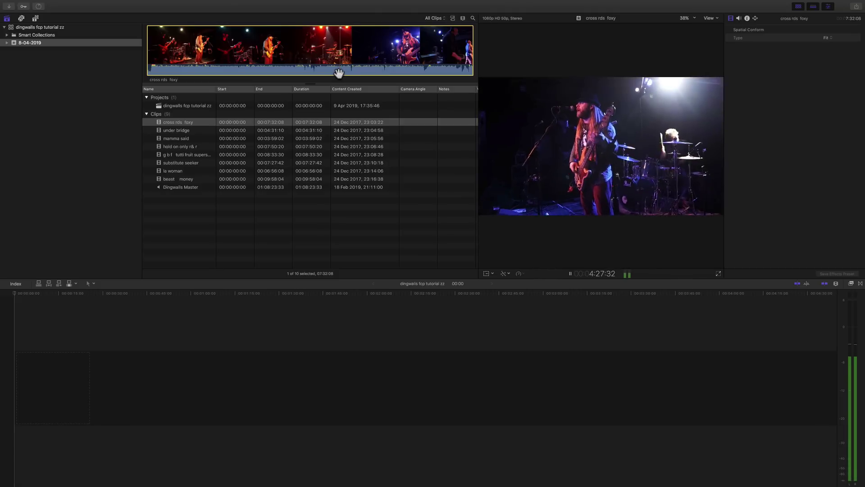
key("space")
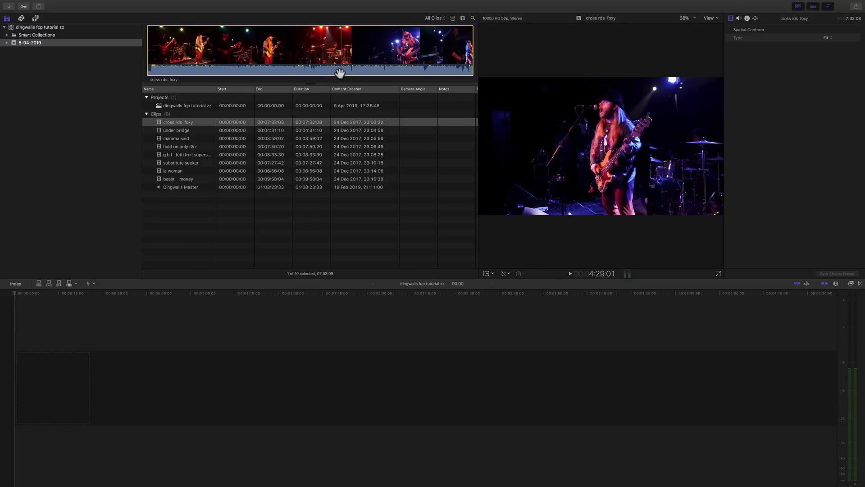
left_click(340, 73)
key("i")
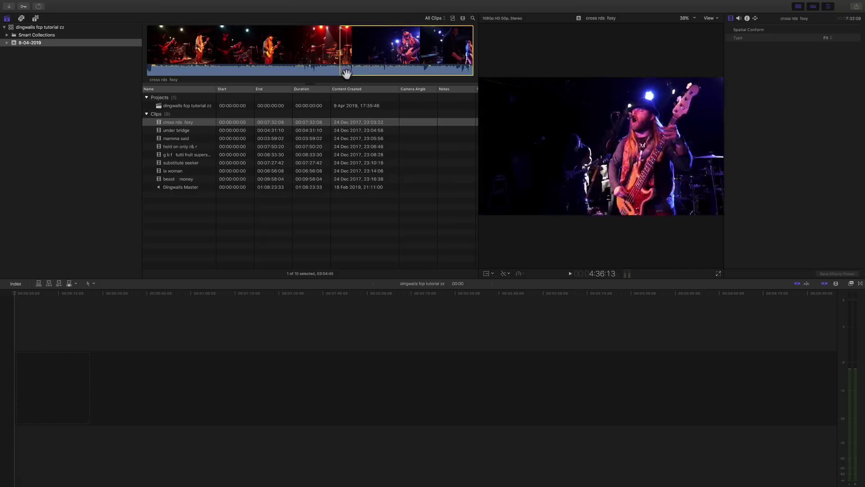
- Play further through the cross rds foxy clip and set its range end at 4:55:35
key("space")
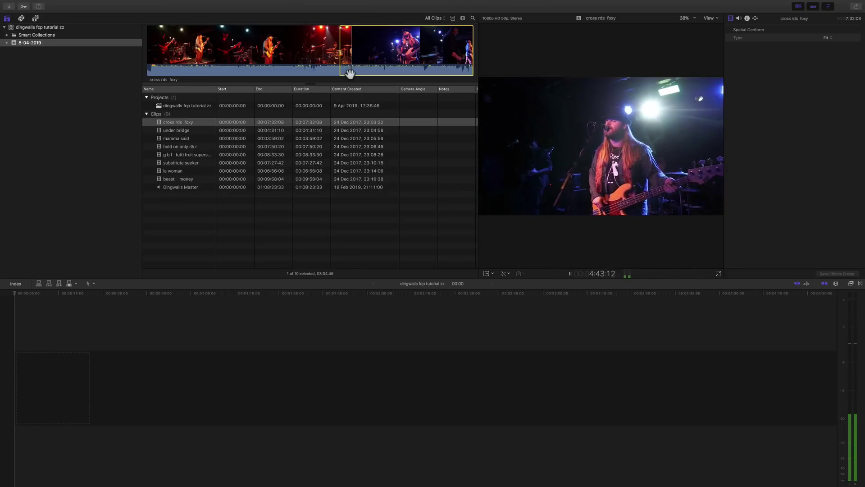
key("space")
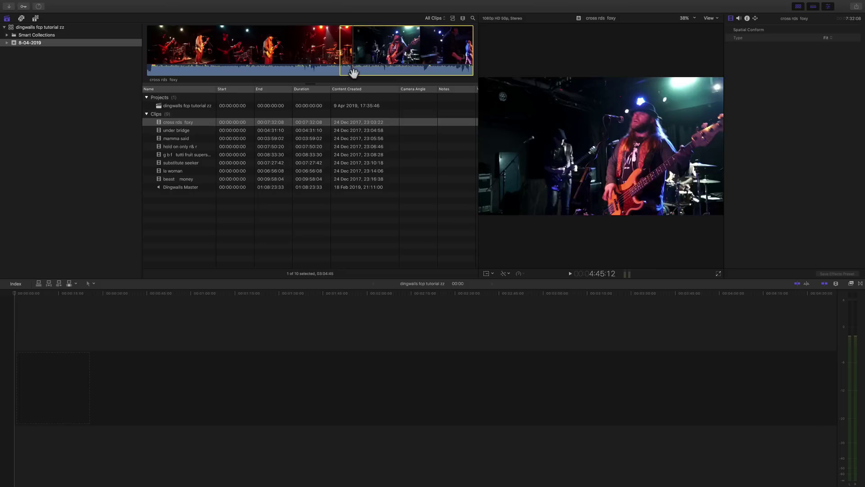
key("space")
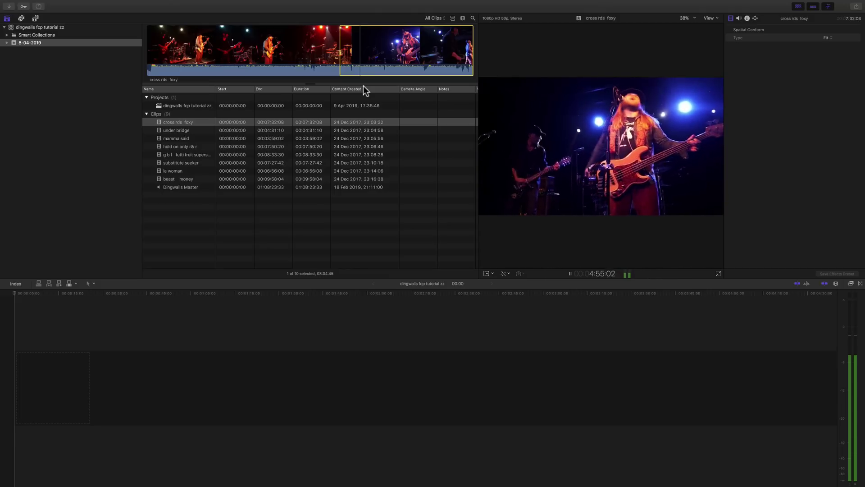
key("space")
key("o")
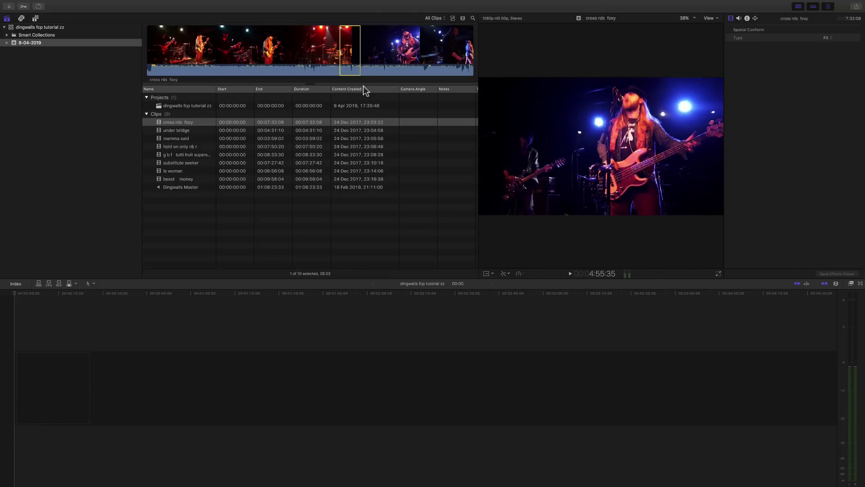
- Add the marked cross rds foxy range to the start of the empty timeline and place the playhead past it
left_click_drag(352, 54, 131, 390)
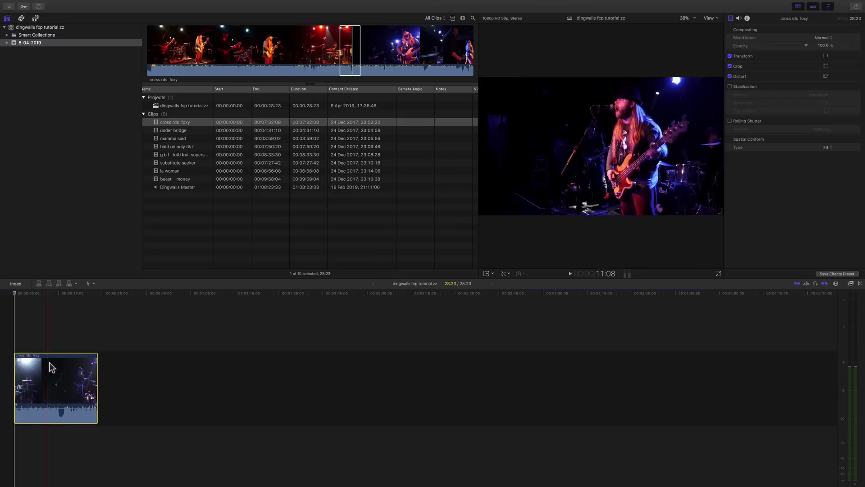
left_click(134, 296)
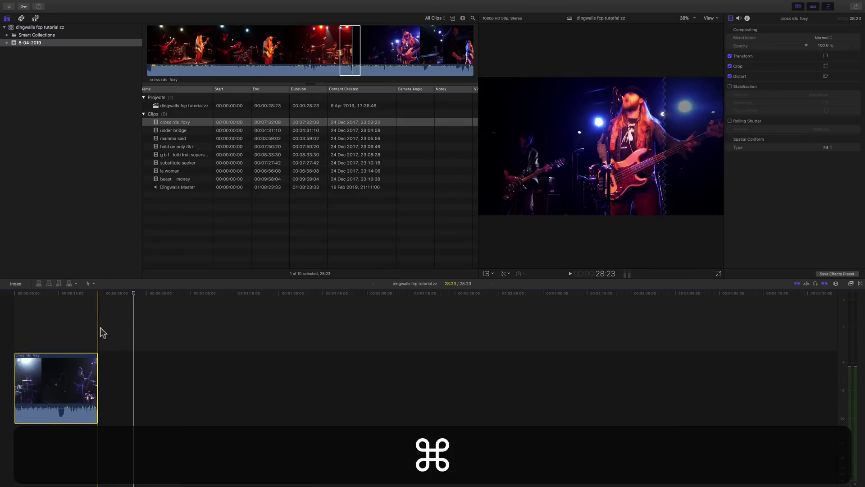
- Play the opening of the cross rds foxy clip in the enlarged timeline and pause after about one second
key("super+equal")
scroll(103, 332, "left", 10)
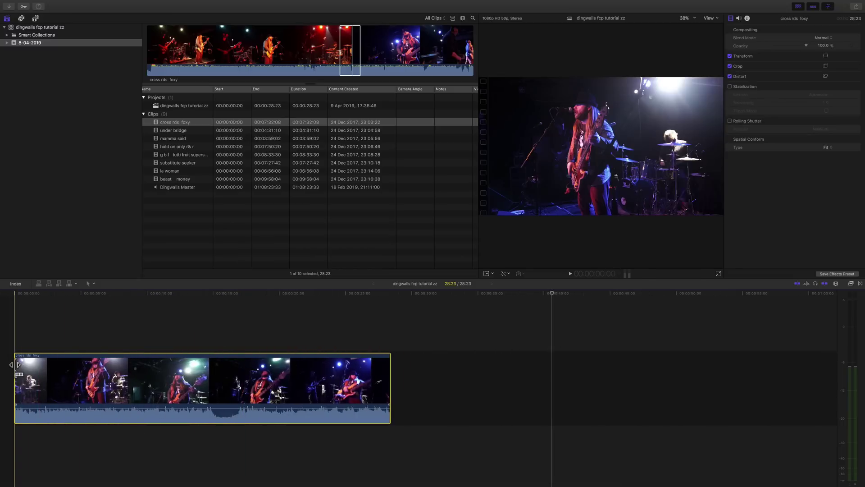
key("super+equal")
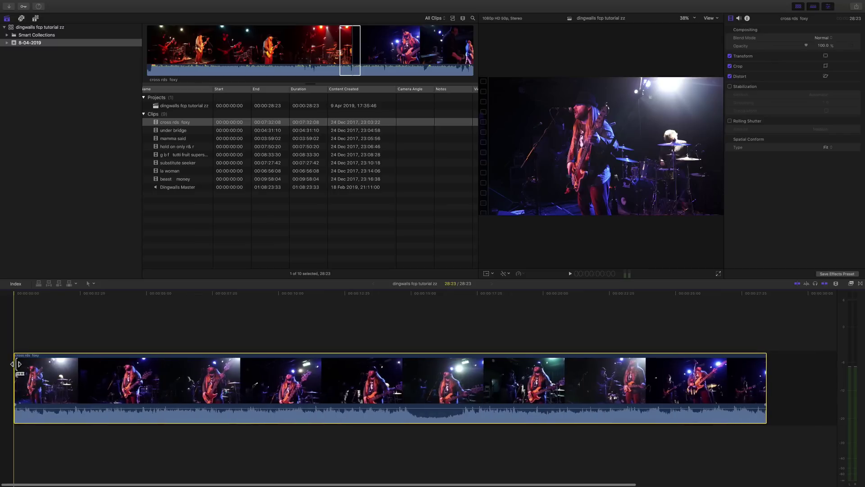
key("space")
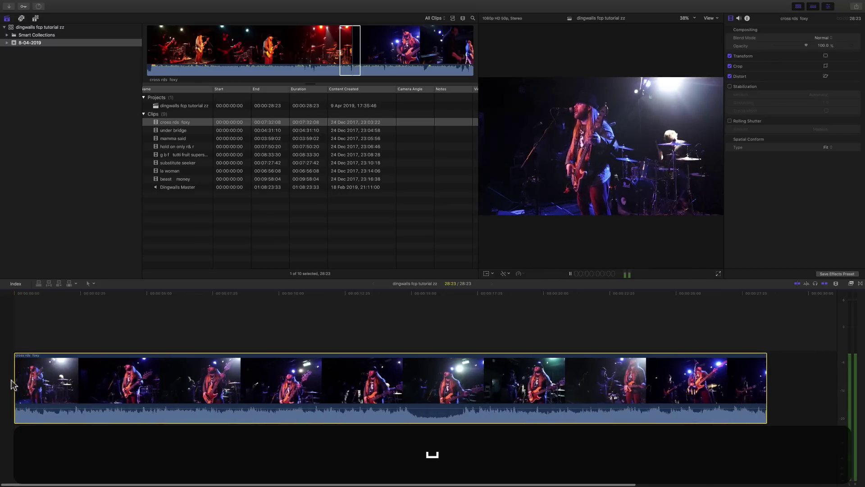
key("space")
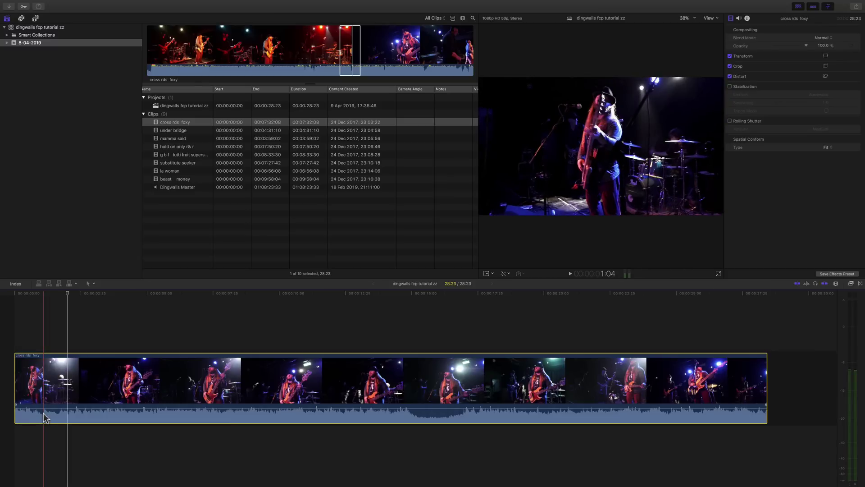
key("super+equal")
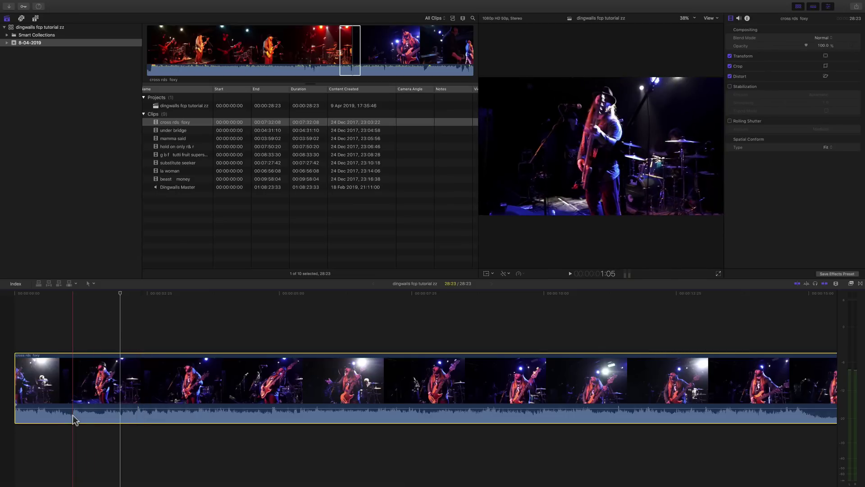
- Trim the start of the cross rds foxy clip by six frames to a 28:17 duration
key("space")
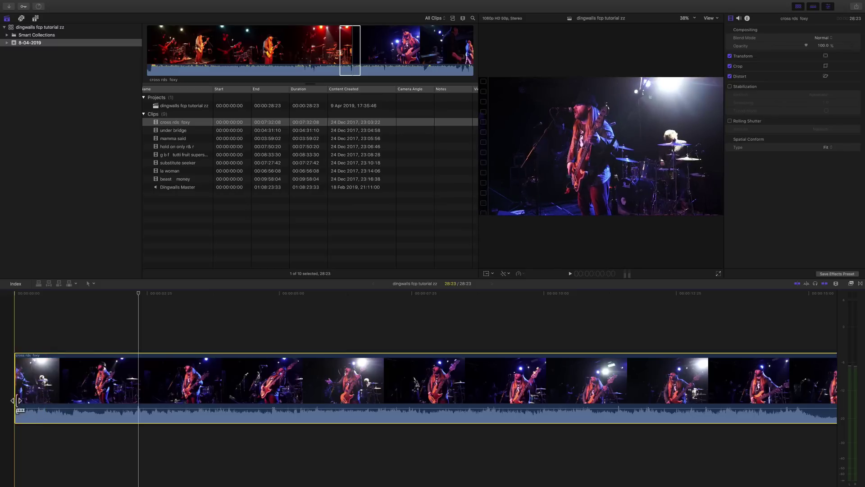
left_click_drag(16, 400, 22, 401)
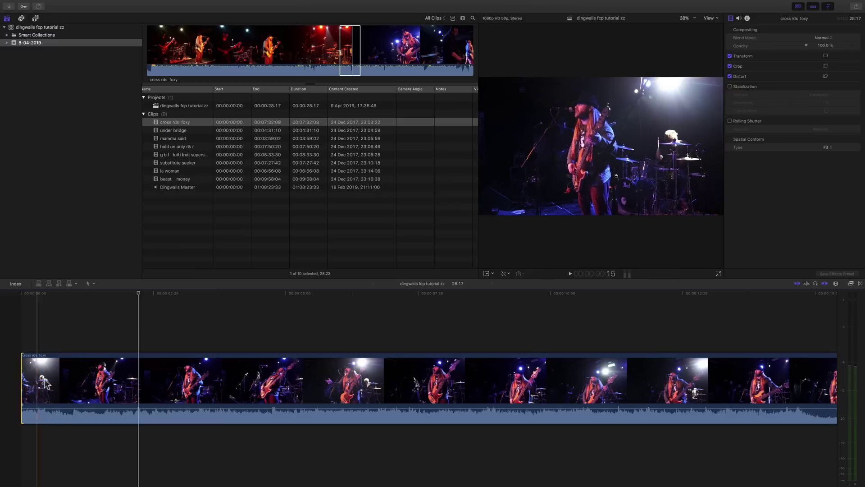
- Slip the cross rds foxy clip with the Trim tool so it starts about one second further into the source, and replay its opening
left_click(89, 283)
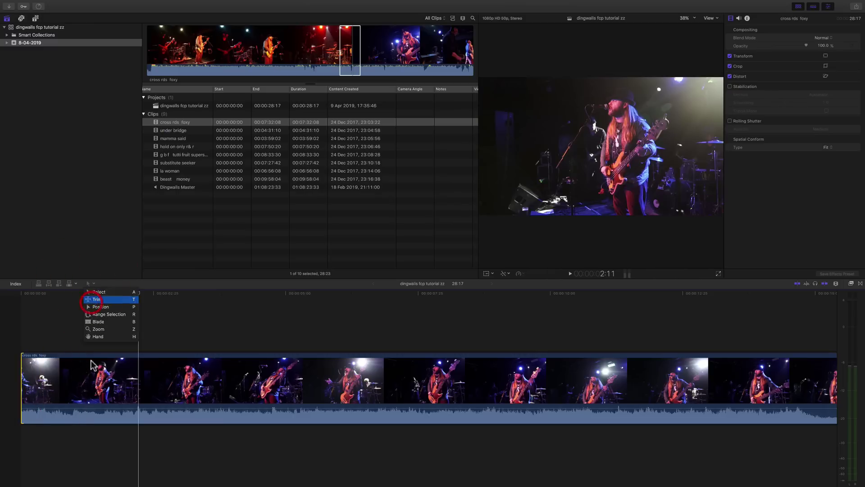
left_click(93, 300)
left_click_drag(90, 383, 34, 393)
key("space")
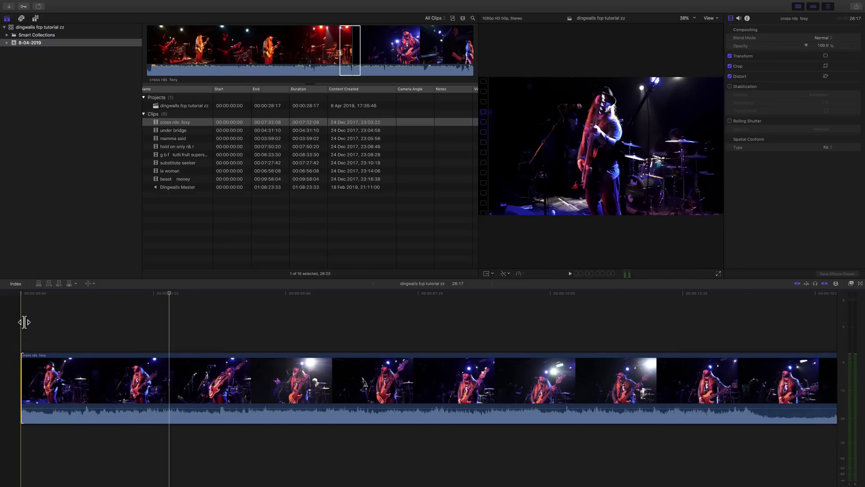
key("space")
key("space")
key("space")
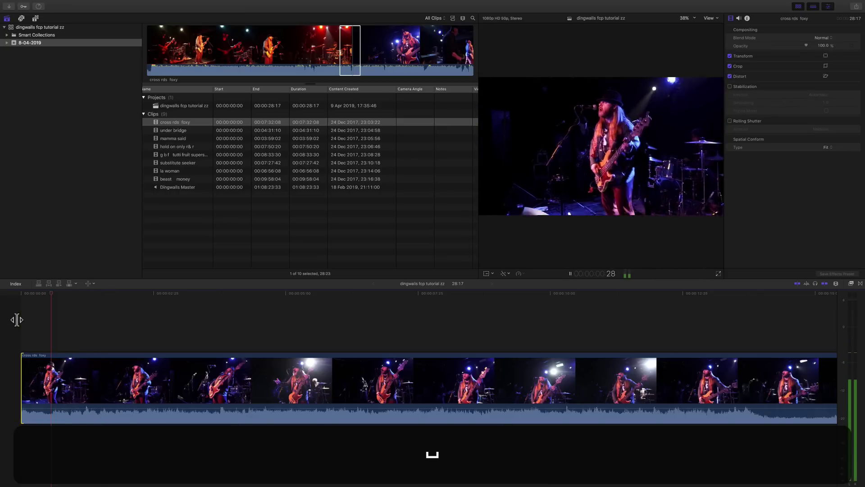
key("space")
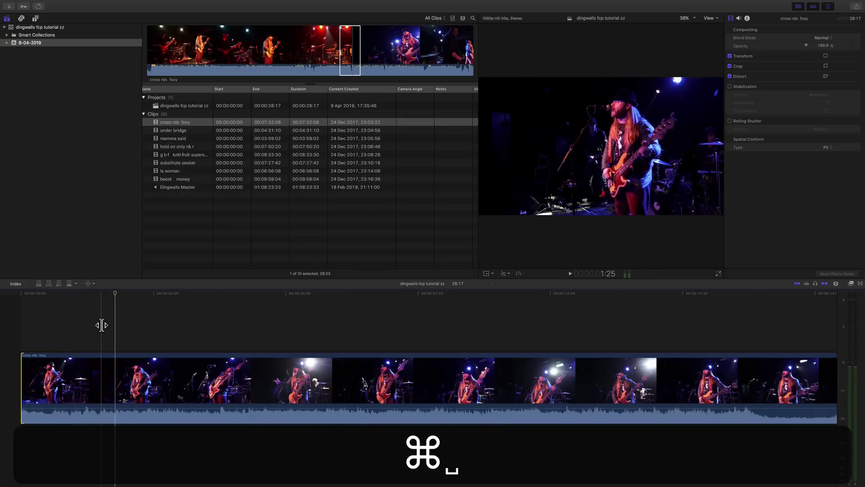
- Trim the end of the cross rds foxy clip to a 28:07 duration and play its closing passage
key("super+minus")
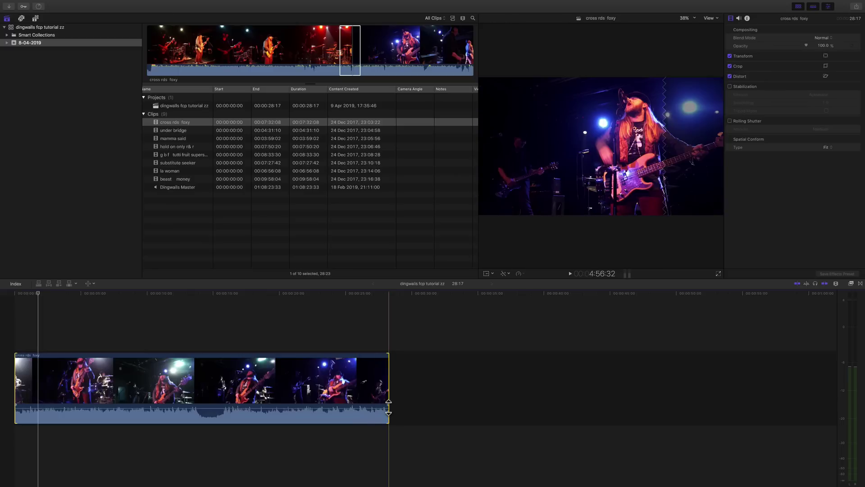
key("a")
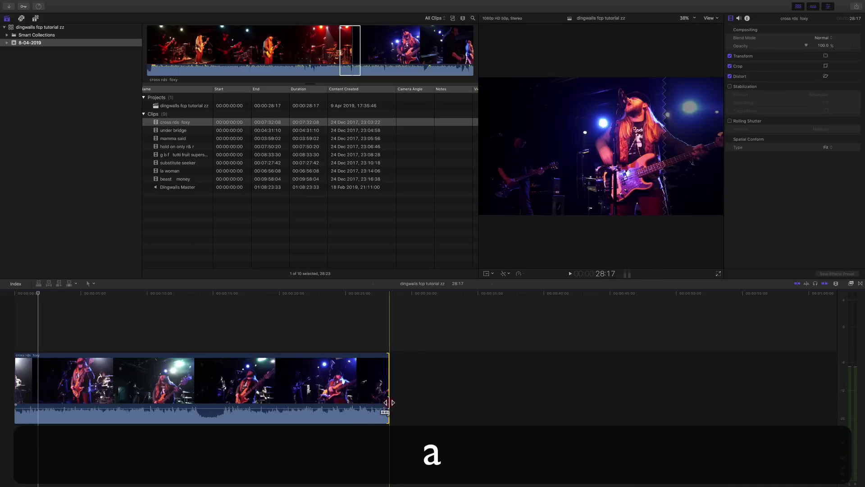
left_click_drag(390, 403, 386, 403)
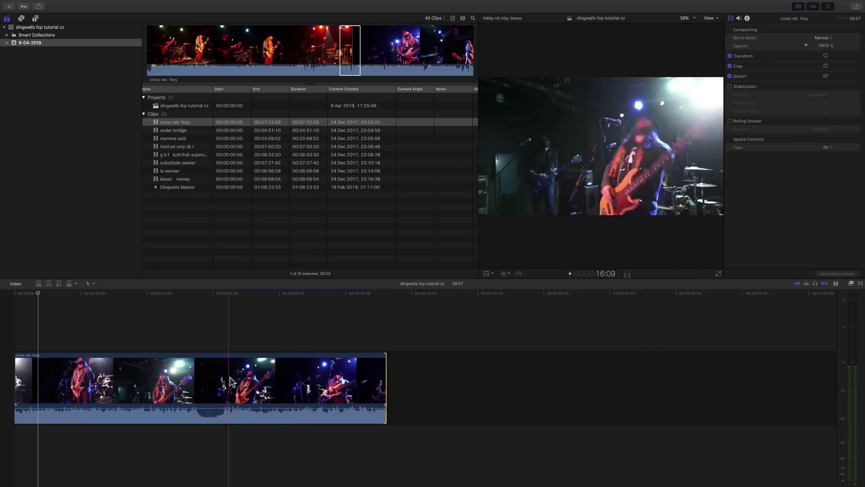
key("space")
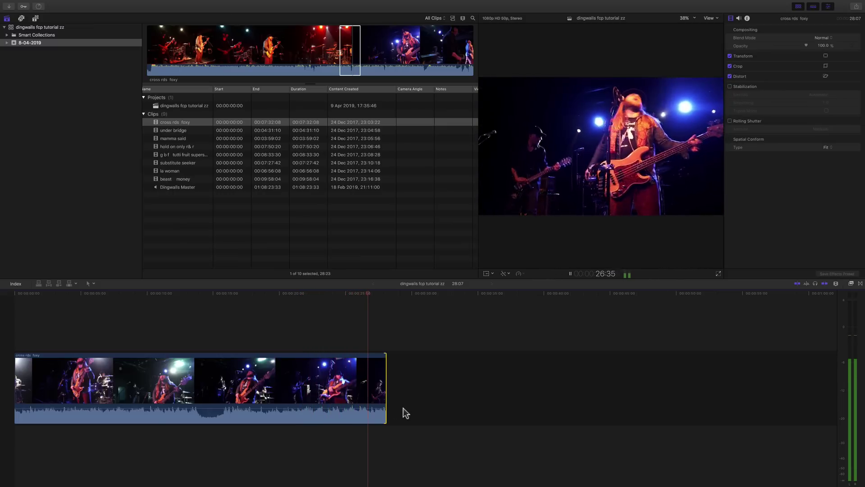
key("space")
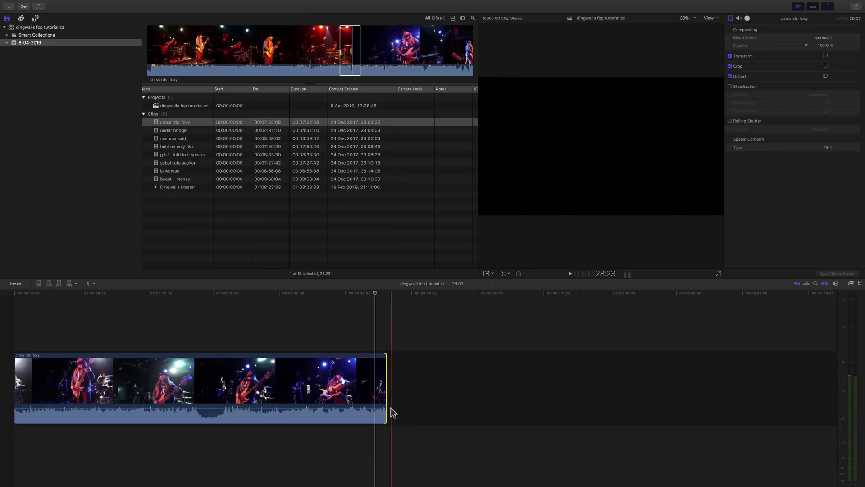
- Trim the end of the cross rds foxy clip further to a 27:15 duration and place the playhead past it at 50:43
key("super+equal")
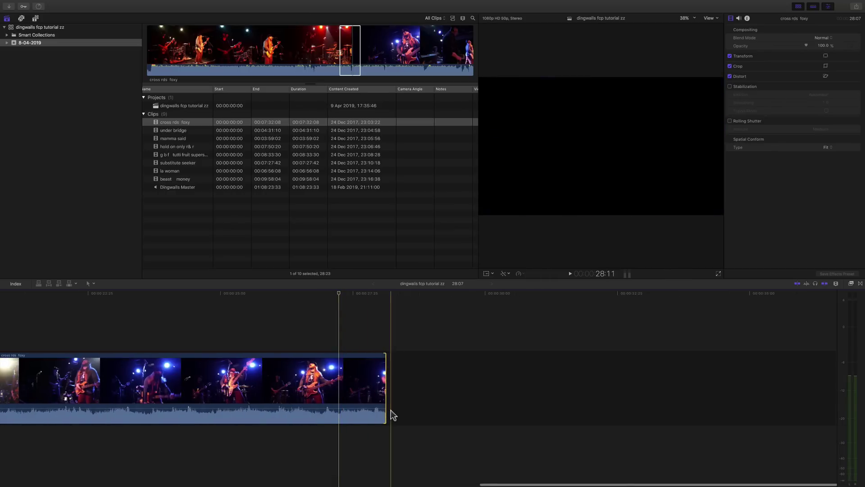
left_click_drag(385, 412, 341, 420)
left_click(425, 293)
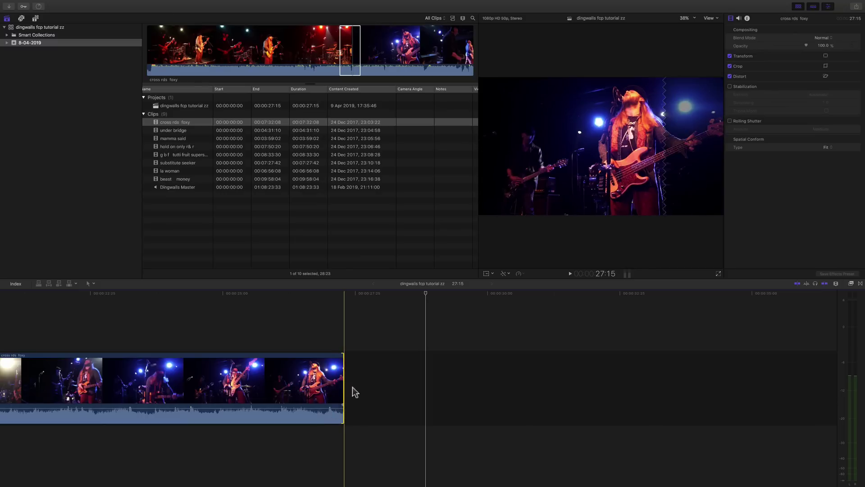
left_click(731, 294)
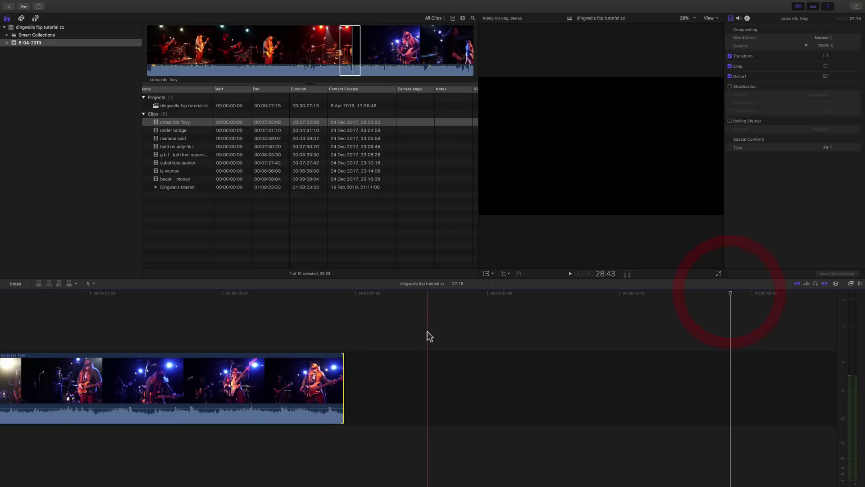
key("super+minus")
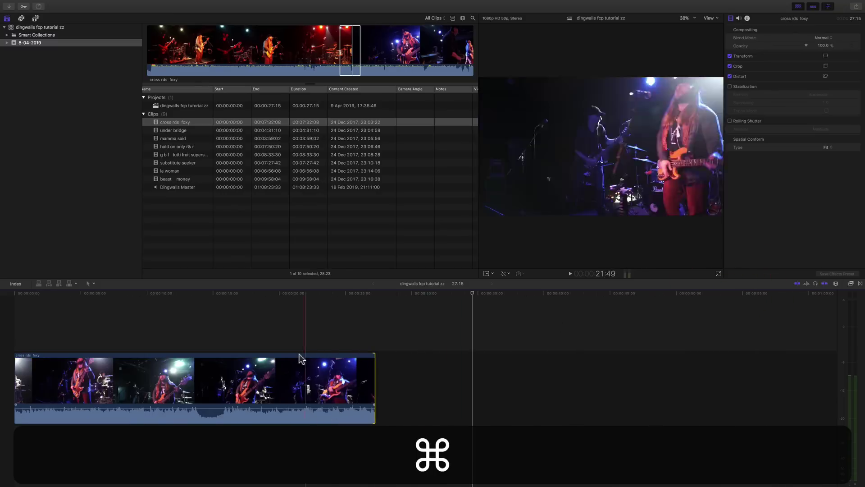
left_click(300, 378)
left_click(855, 22)
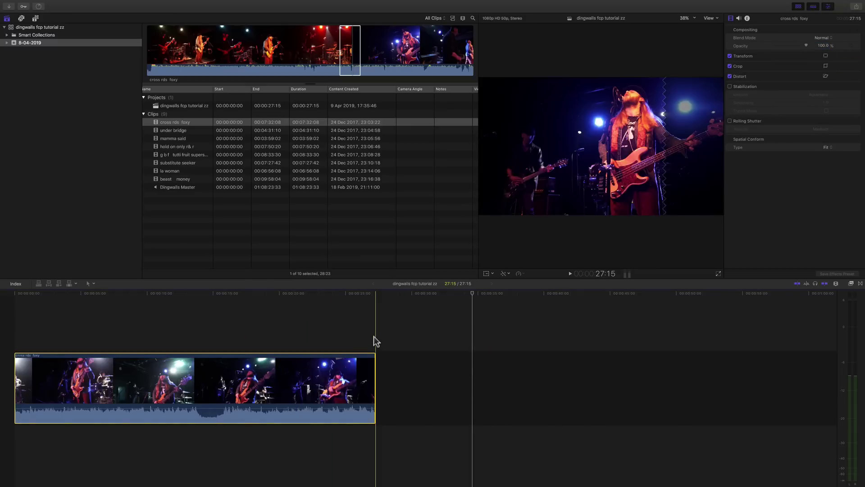
left_click(688, 292)
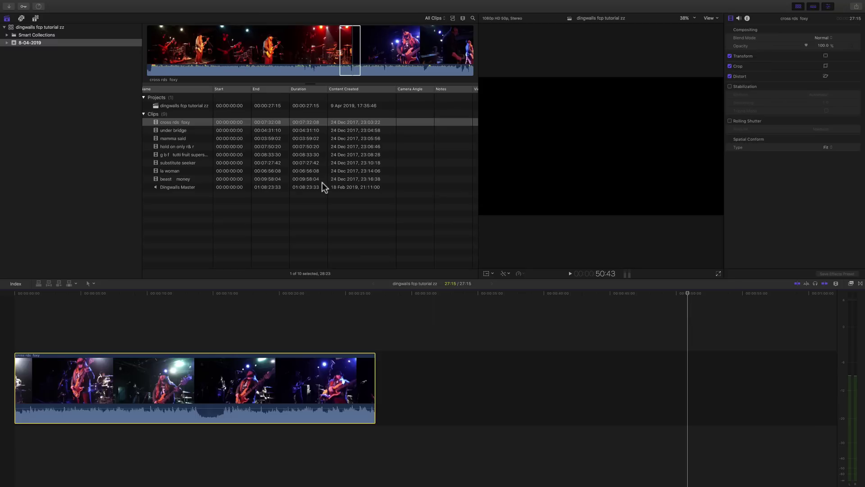
- Play passages of the mamma said clip in the browser and set its range start at 46:01
left_click(177, 138)
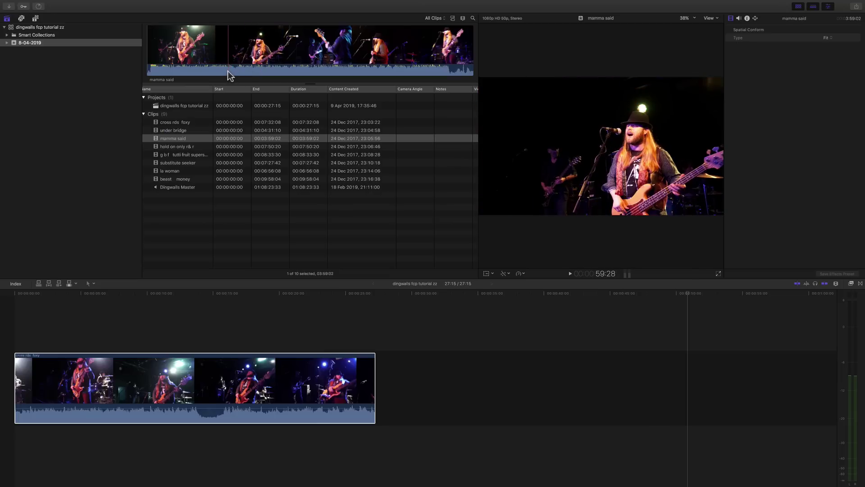
key("space")
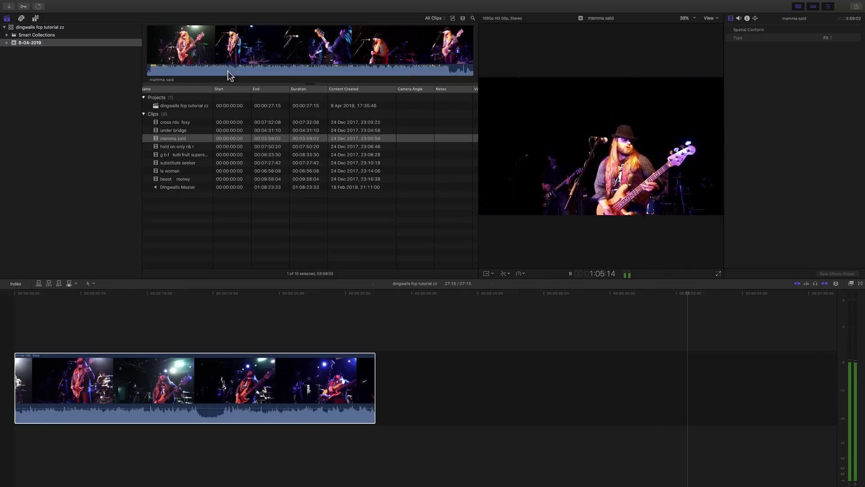
key("space")
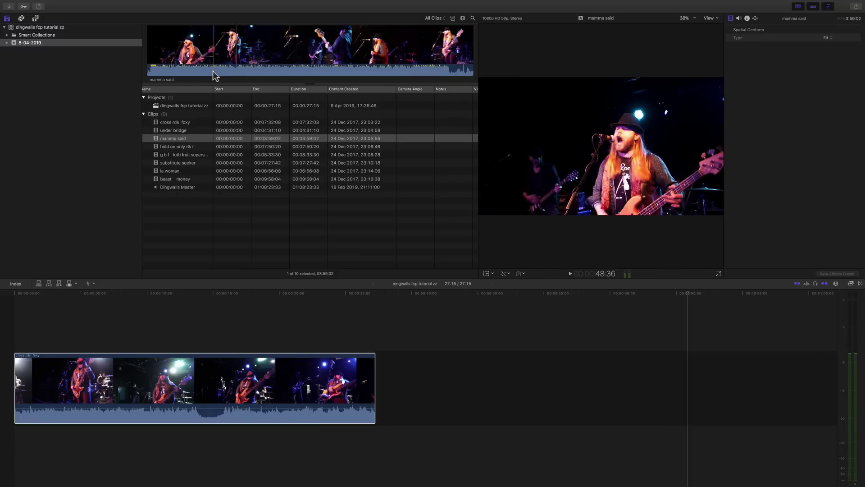
key("space")
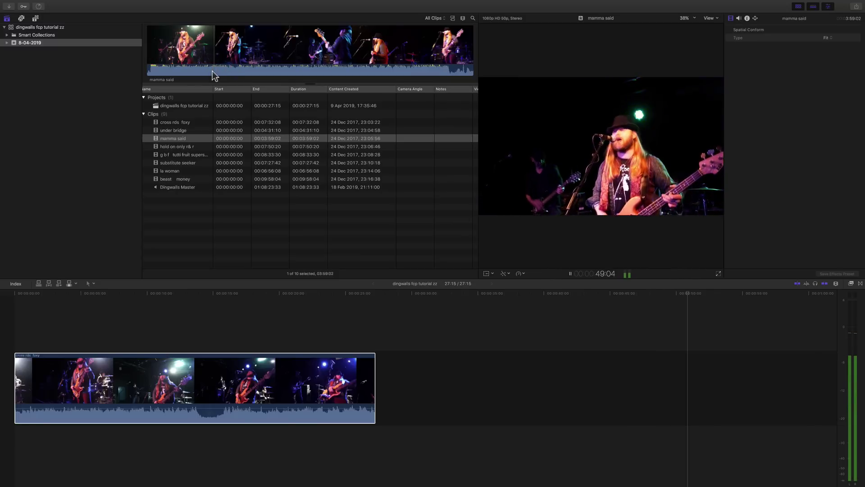
key("space")
key("space")
key("space")
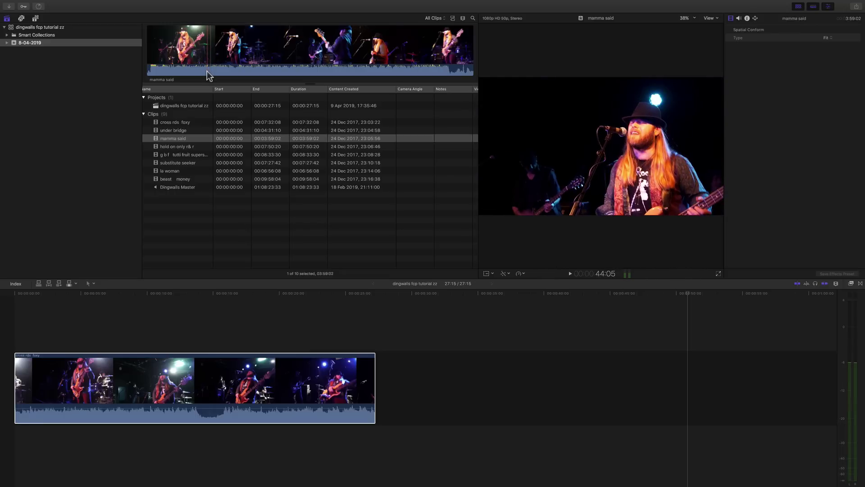
key("space")
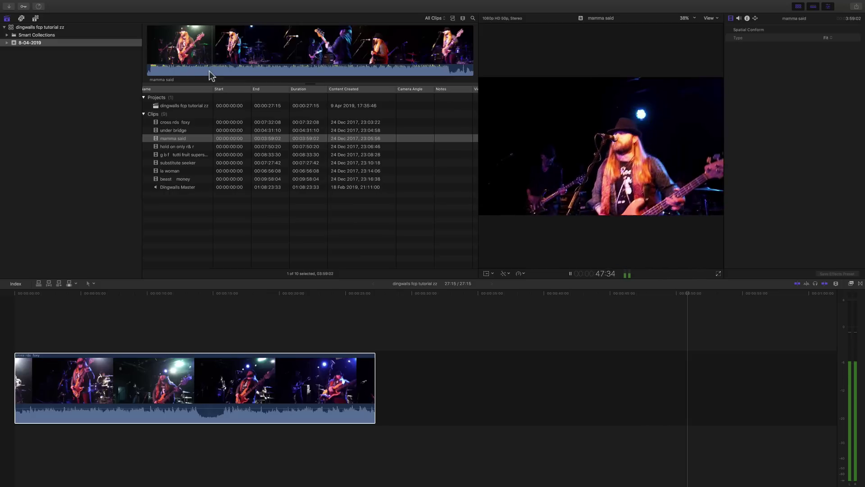
key("space")
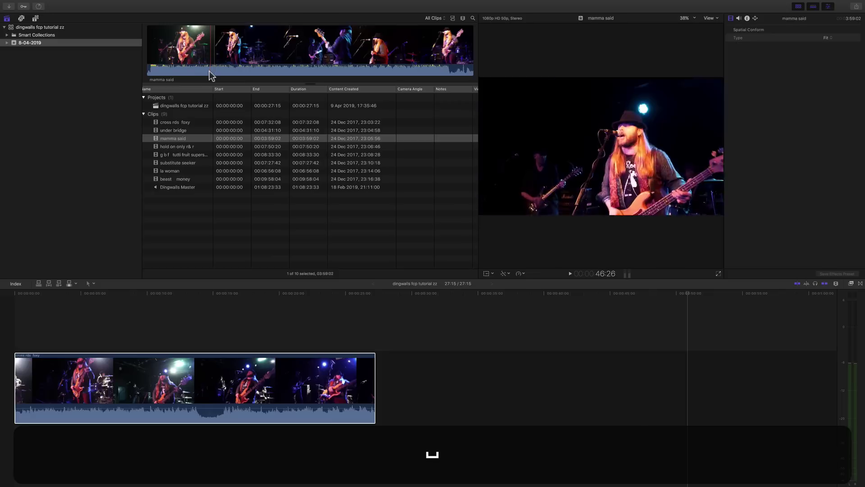
left_click(212, 74)
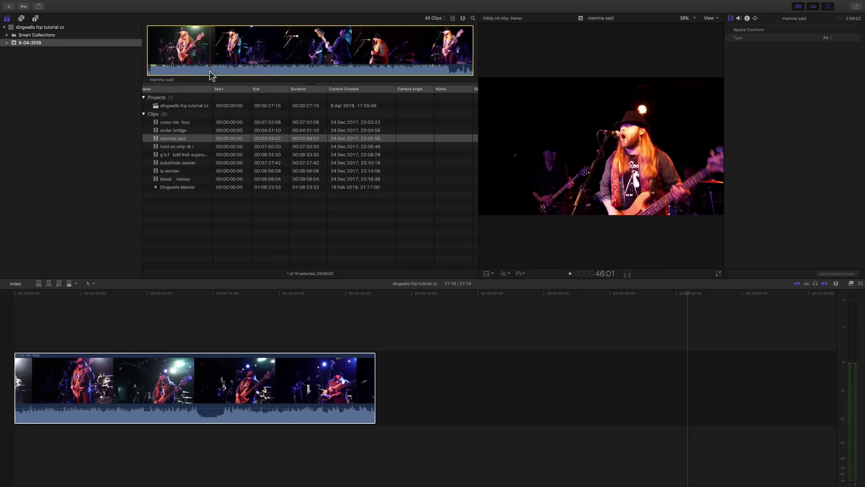
key("i")
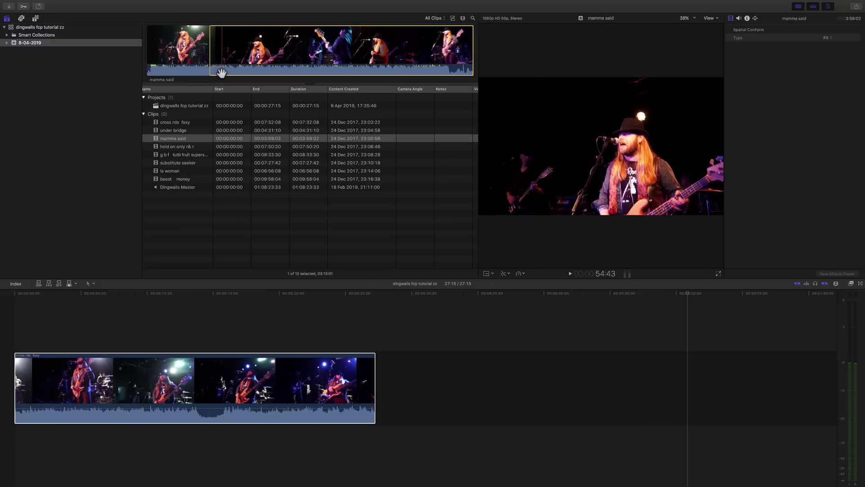
- Set the mamma said range end at 1:13:49 and add the marked range to the timeline after the cross rds foxy clip
key("space")
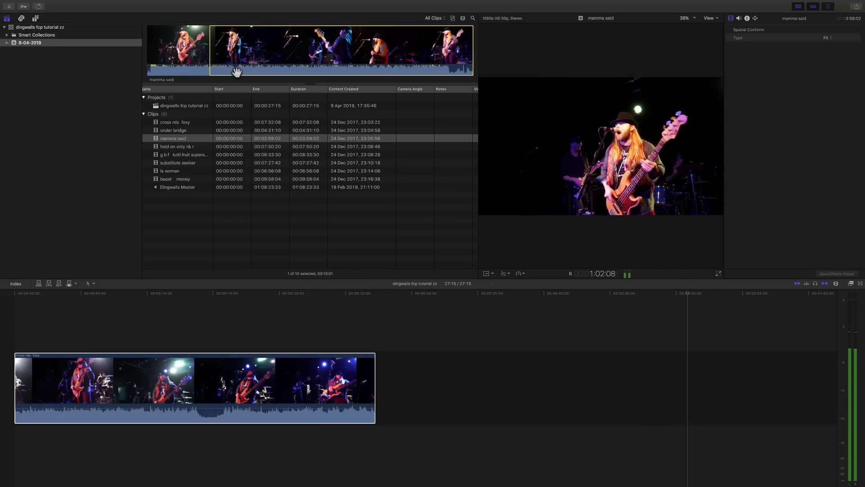
key("space")
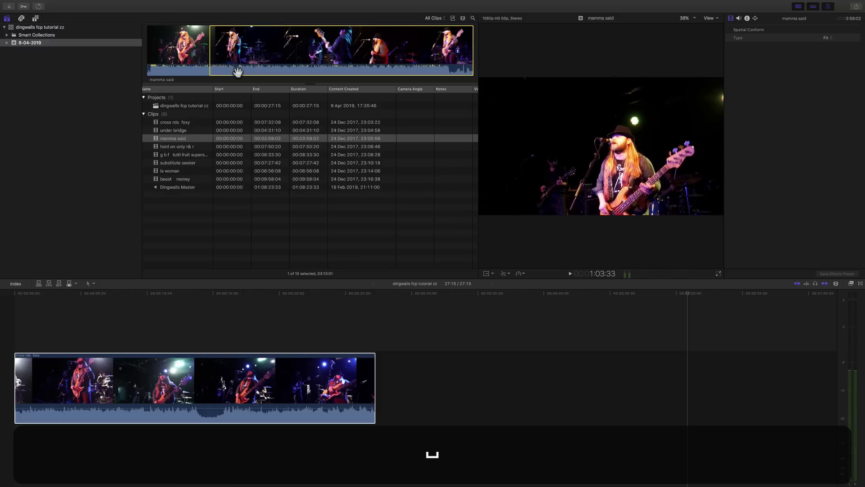
key("space")
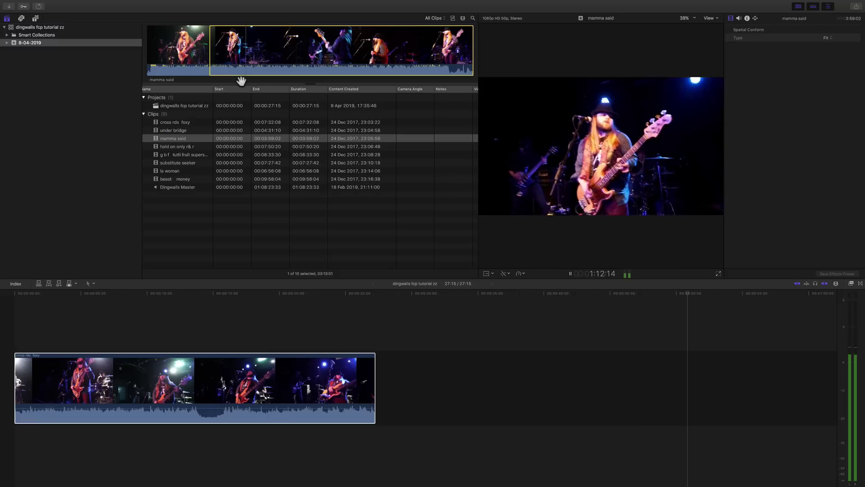
key("space")
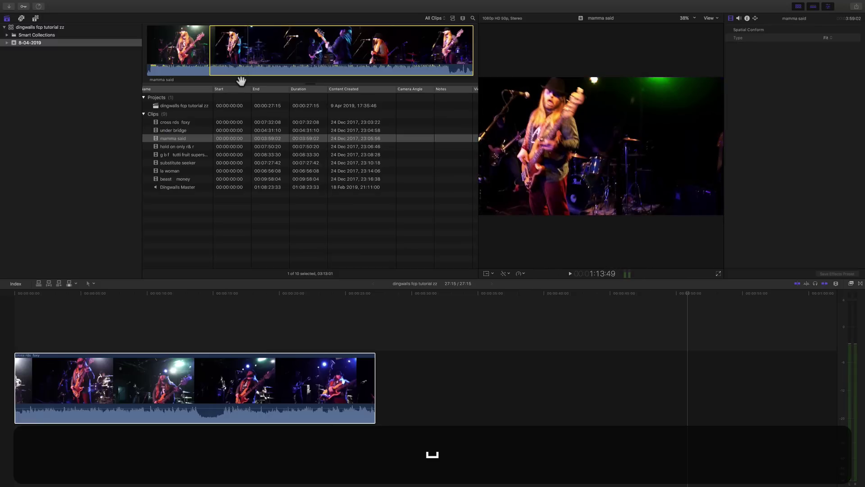
key("o")
left_click_drag(232, 60, 435, 386)
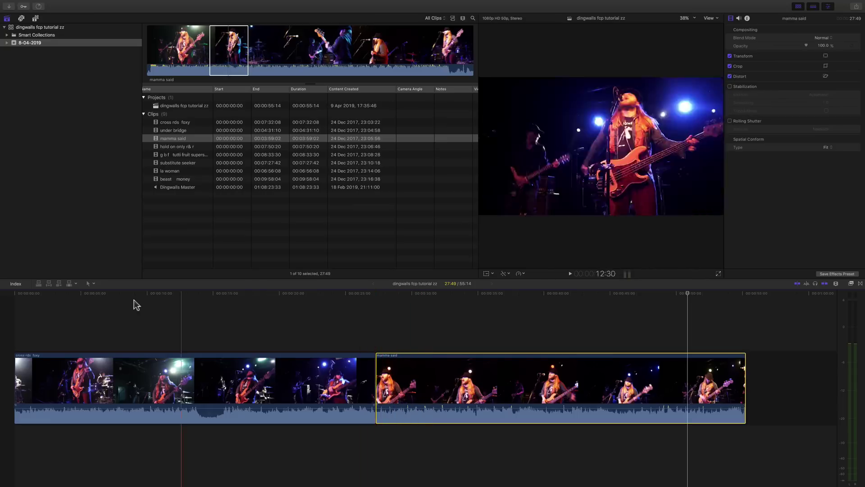
- Slip the mamma said clip with the Trim tool to start about one second earlier in its source, replaying its opening and fine-tuning the slip
left_click(89, 283)
left_click(97, 296)
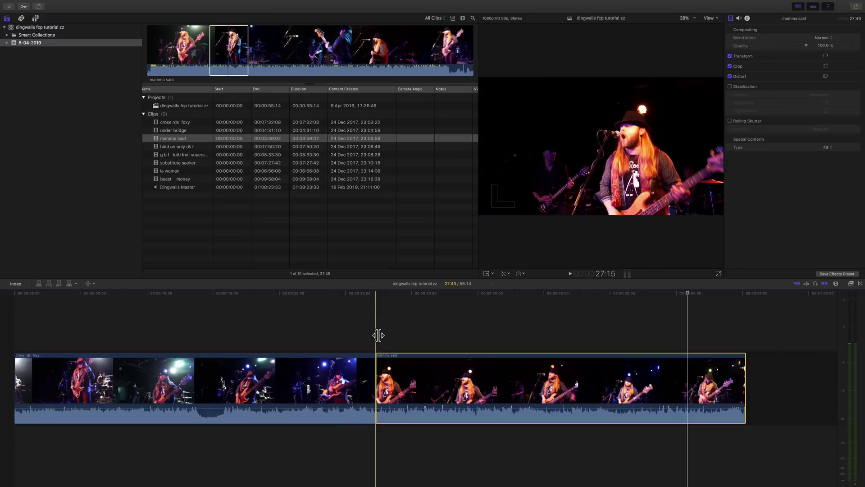
key("space")
key("space")
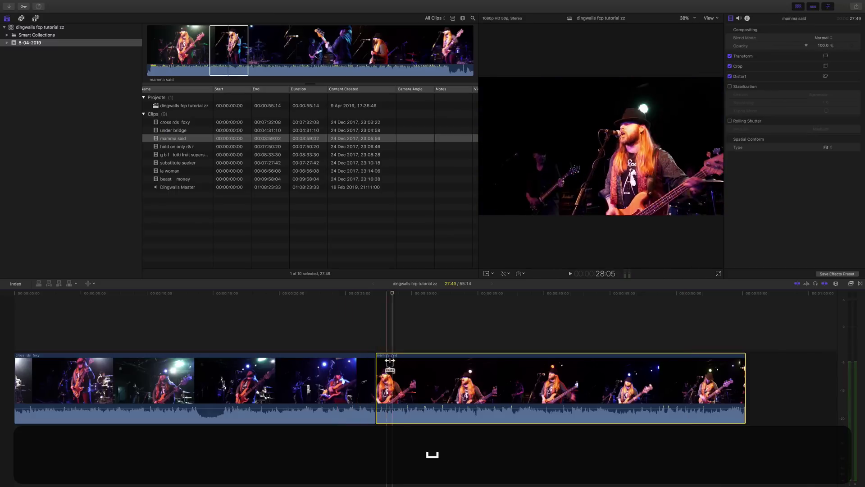
left_click_drag(396, 389, 414, 389)
key("space")
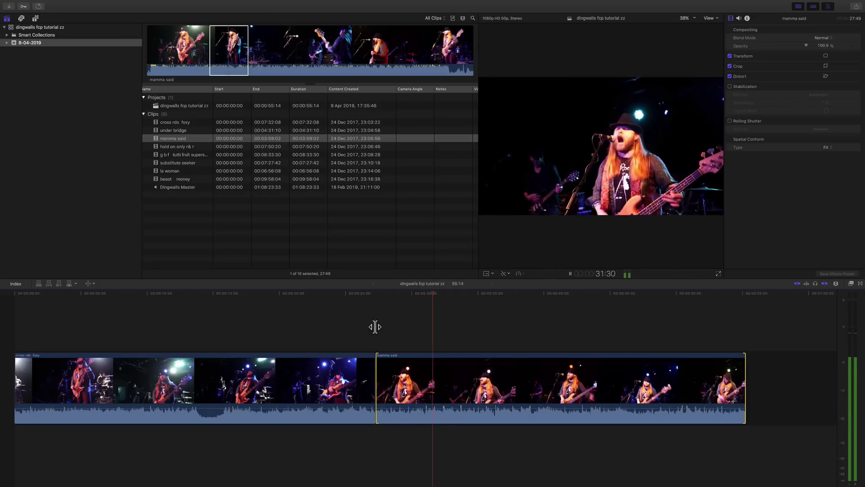
key("space")
left_click_drag(386, 375, 386, 376)
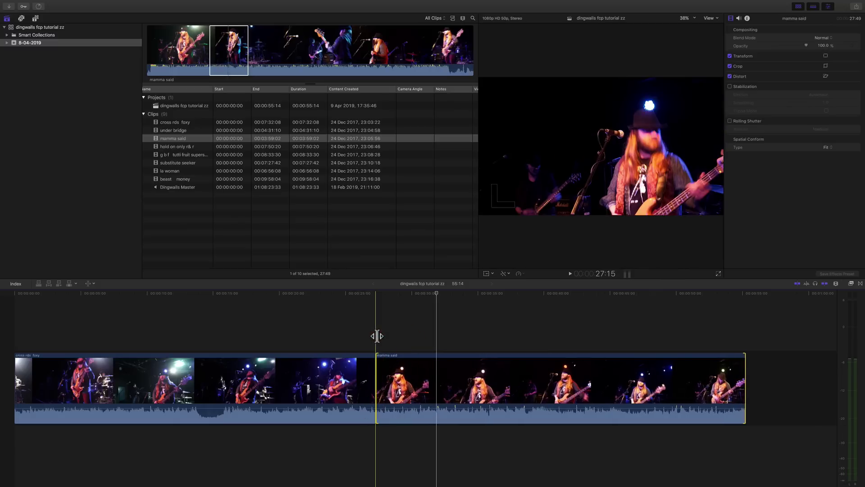
- Replay the opening seconds of the mamma said clip in the timeline to check the slipped start
key("space")
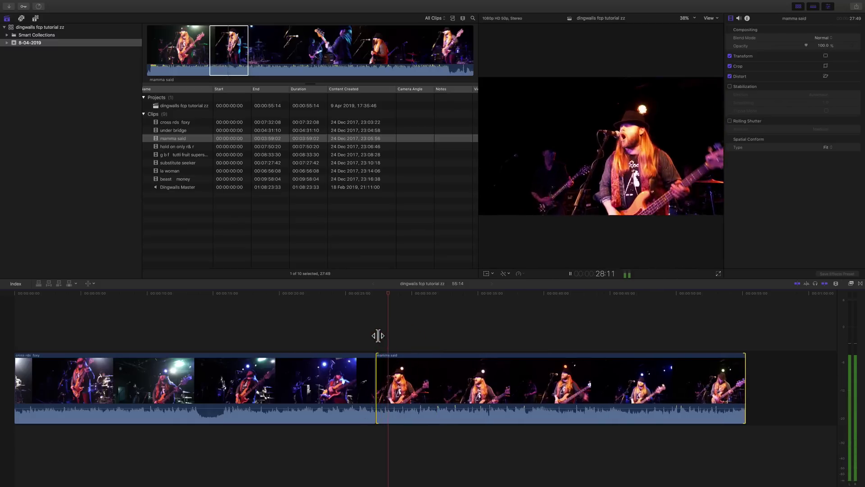
key("space")
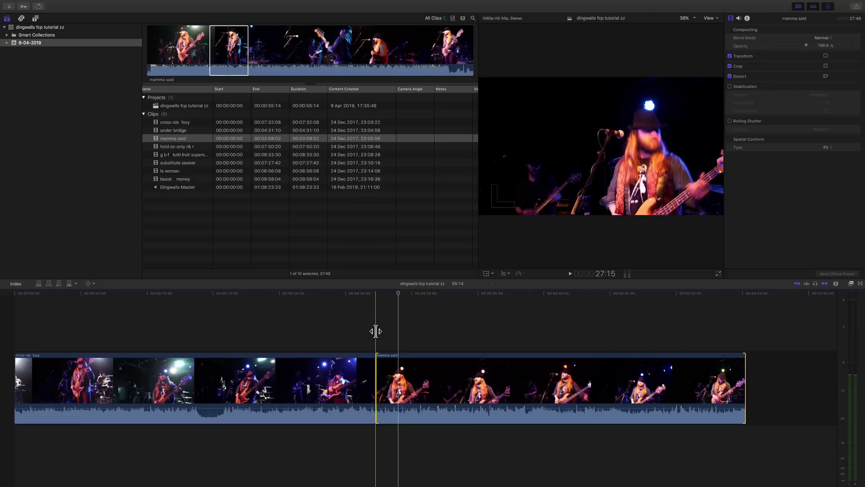
key("space")
key("space")
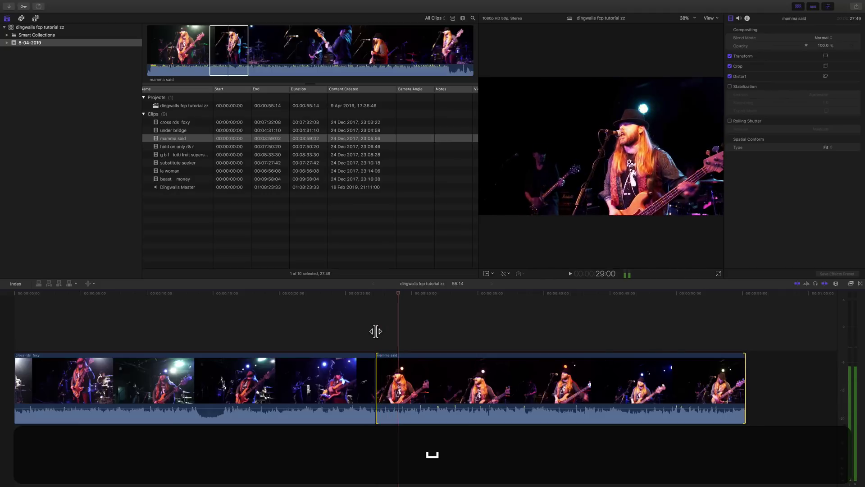
key("super+equal")
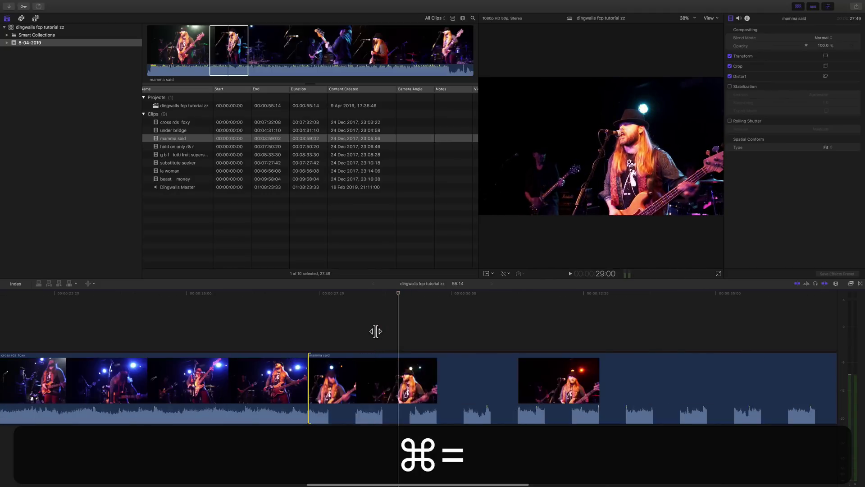
key("space")
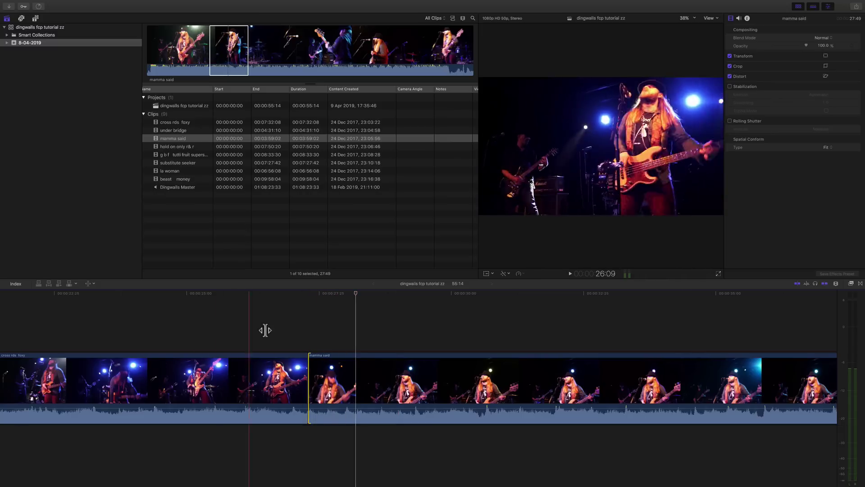
- Switch to the Select tool, select the mamma said clip and play across its cut from the cross rds foxy clip
key("a")
left_click(245, 357)
left_click(336, 358)
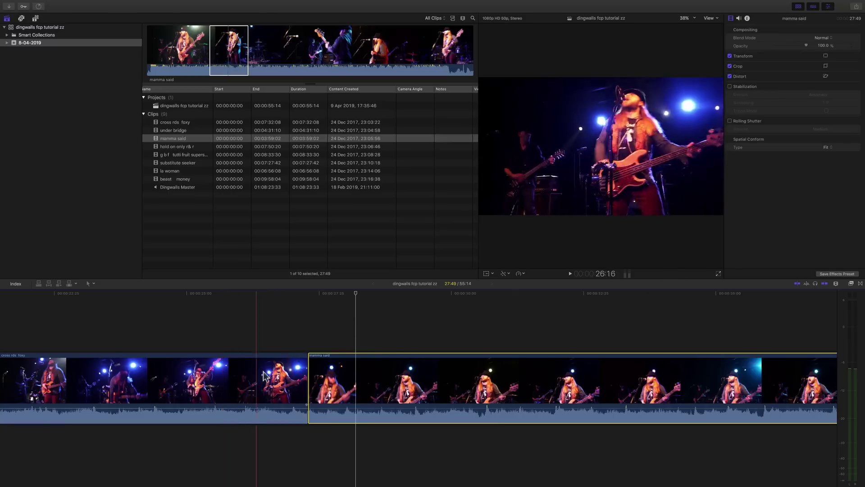
left_click(67, 293)
key("space")
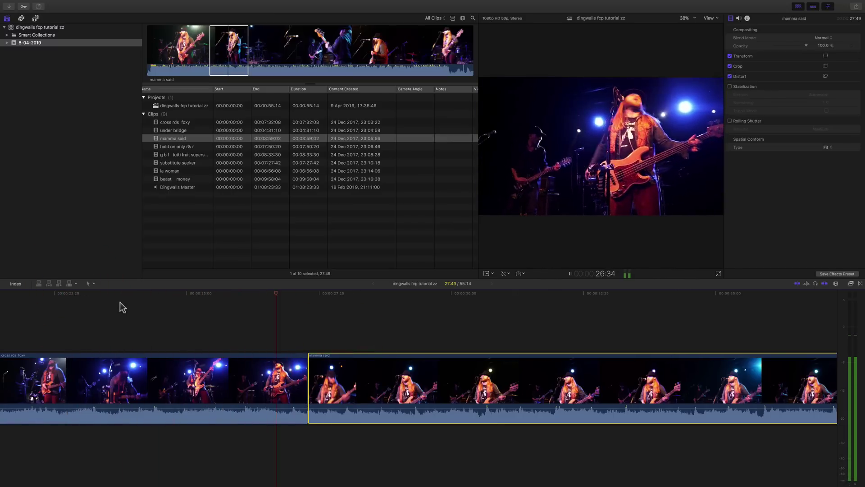
key("space")
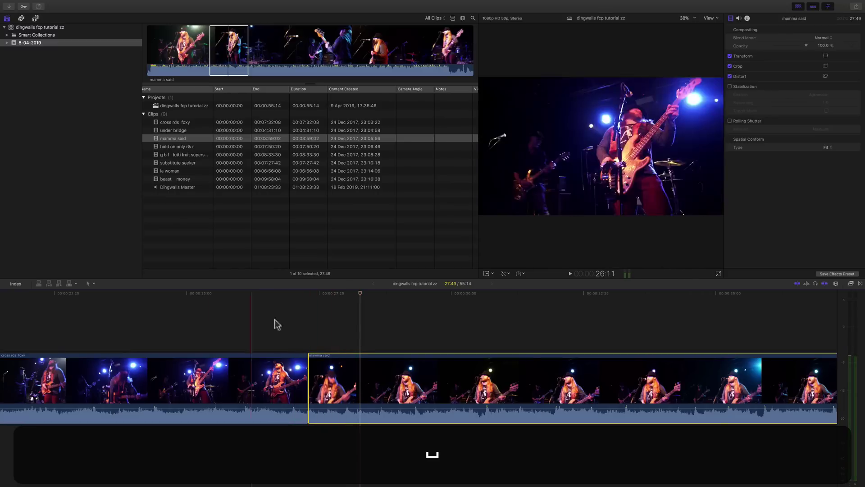
- Play the closing seconds of the mamma said clip in the timeline to check where it ends
key("super+minus")
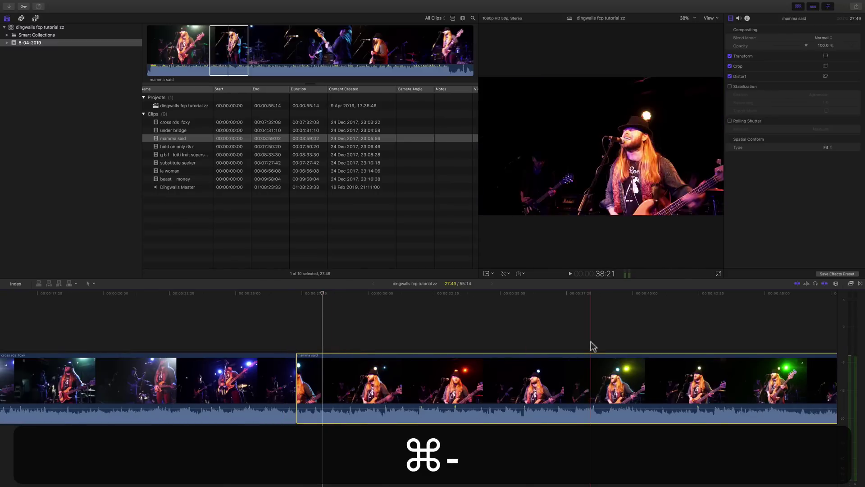
scroll(591, 346, "right", 4)
scroll(592, 346, "right", 5)
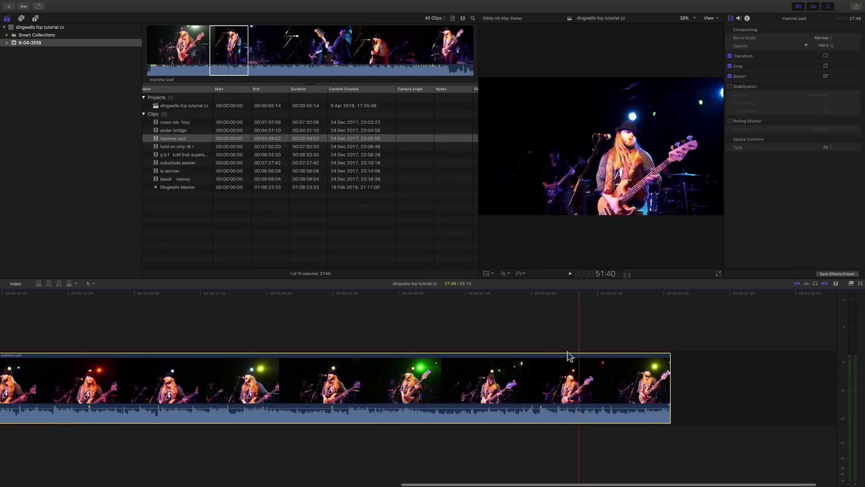
left_click(440, 294)
key("space")
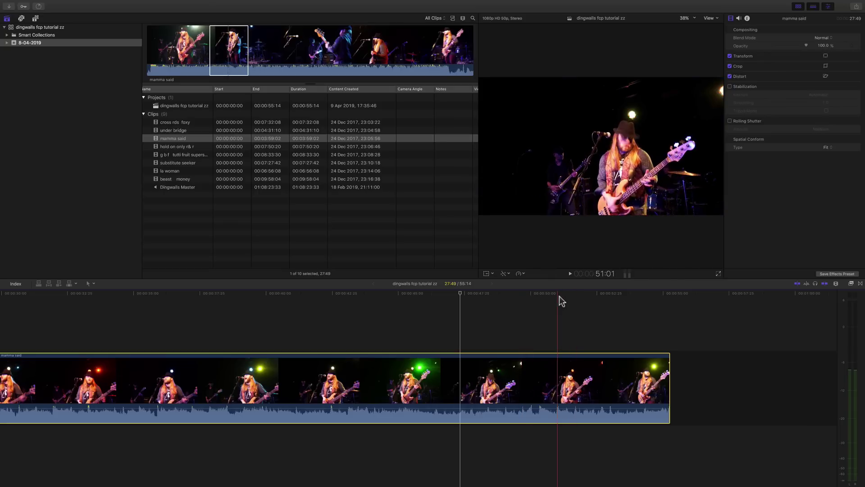
key("space")
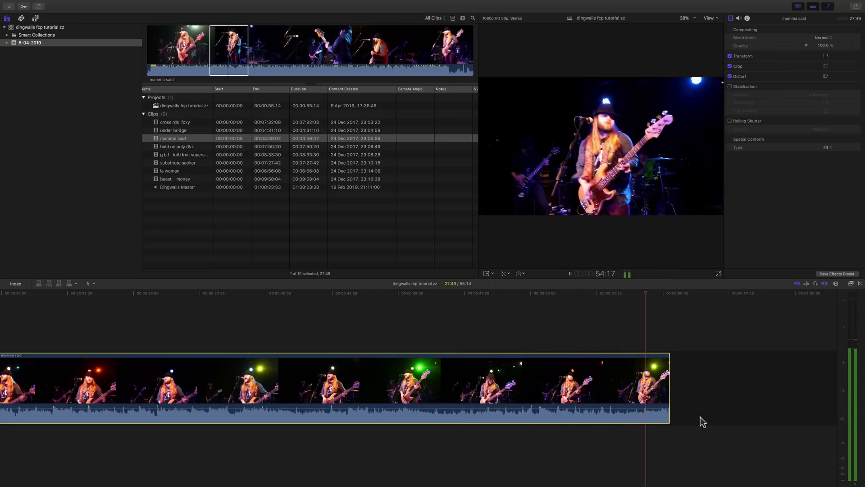
key("space")
- Extend the end of the mamma said clip to a 29:05 duration and play the new ending
left_click_drag(670, 418, 698, 418)
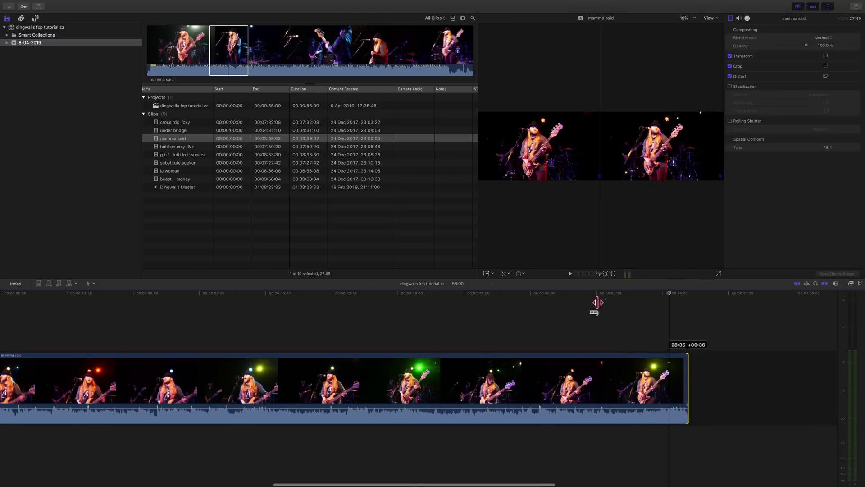
left_click_drag(603, 311, 614, 310)
left_click(583, 293)
key("space")
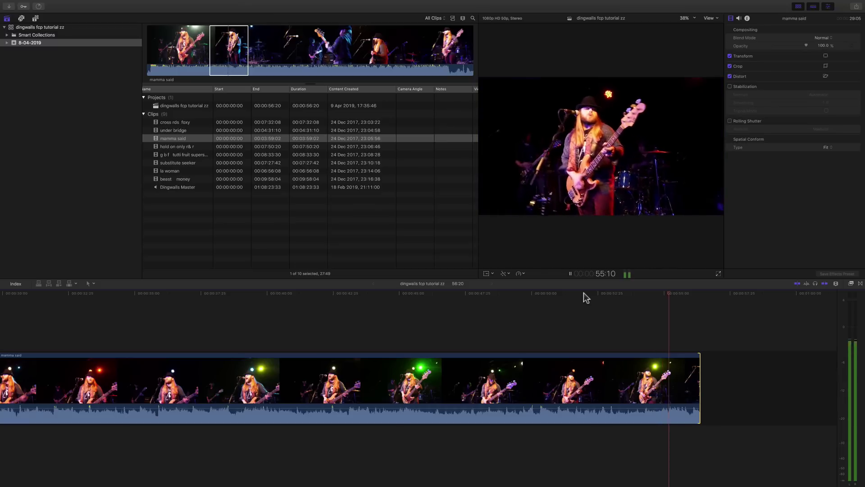
key("space")
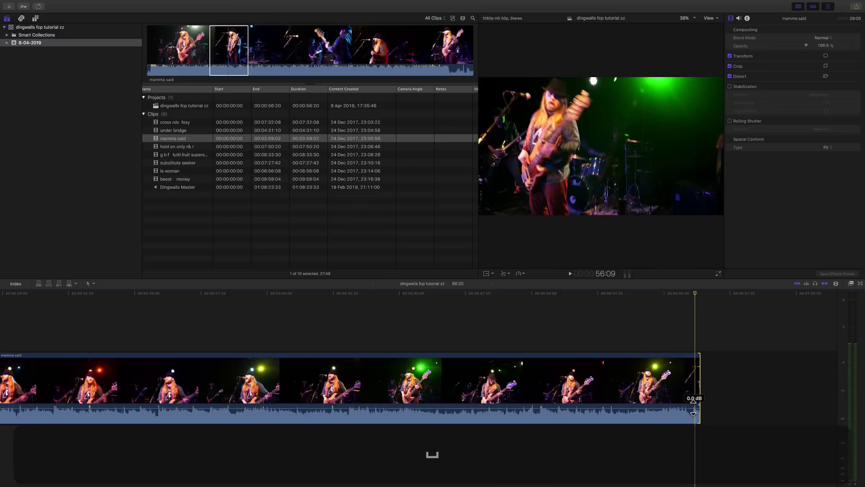
- Trim the end of the mamma said clip back to a 28:42 duration and place the playhead past the clip
key("super+equal")
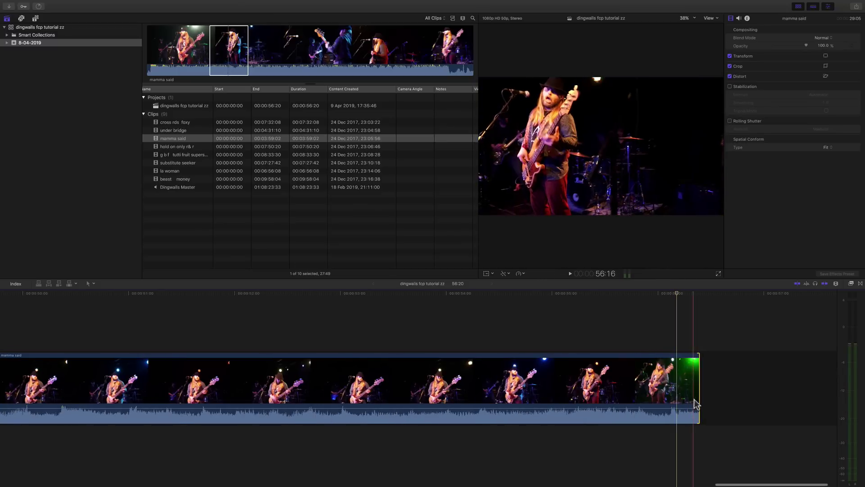
left_click_drag(700, 397, 672, 399)
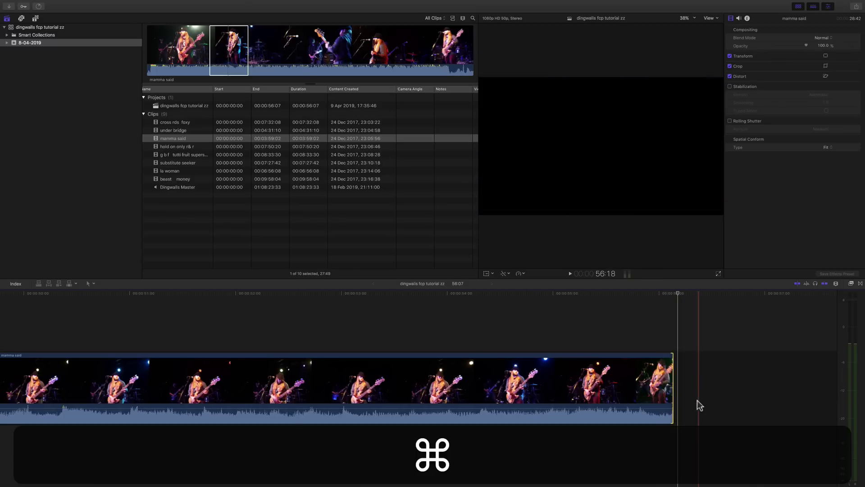
key("super+minus")
key("super+minus")
key("super+minus")
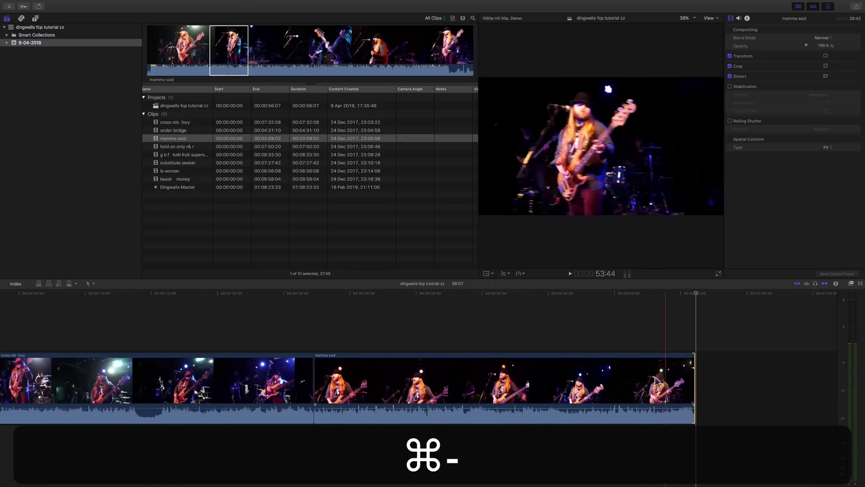
left_click(785, 294)
key("super+minus")
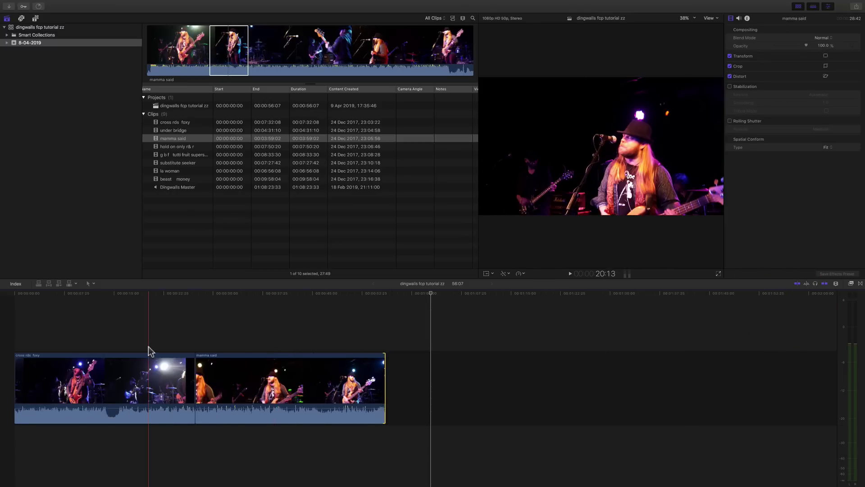
left_click(151, 360)
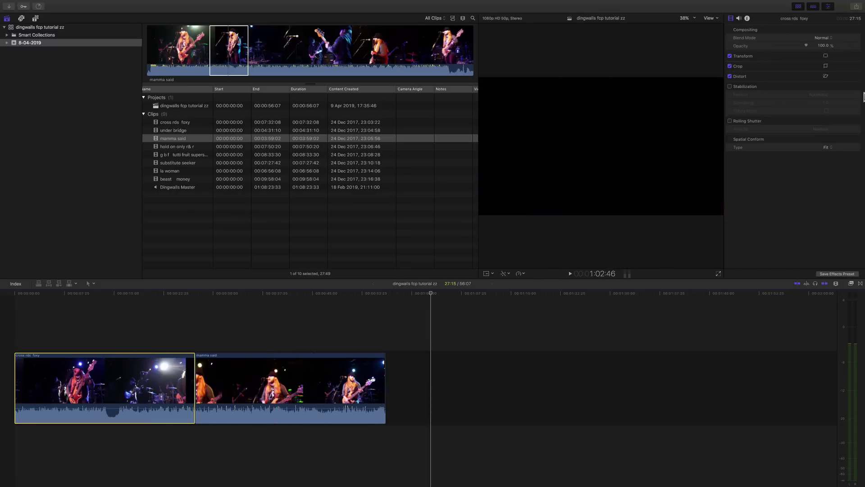
left_click(326, 354)
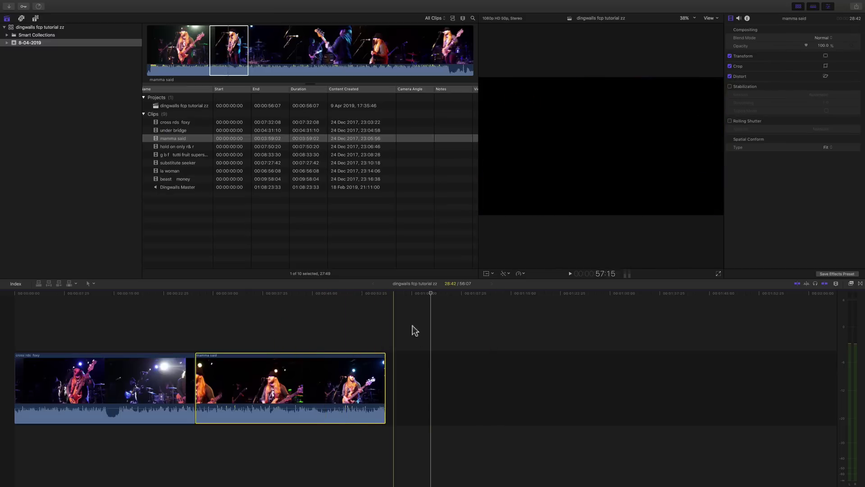
left_click(544, 293)
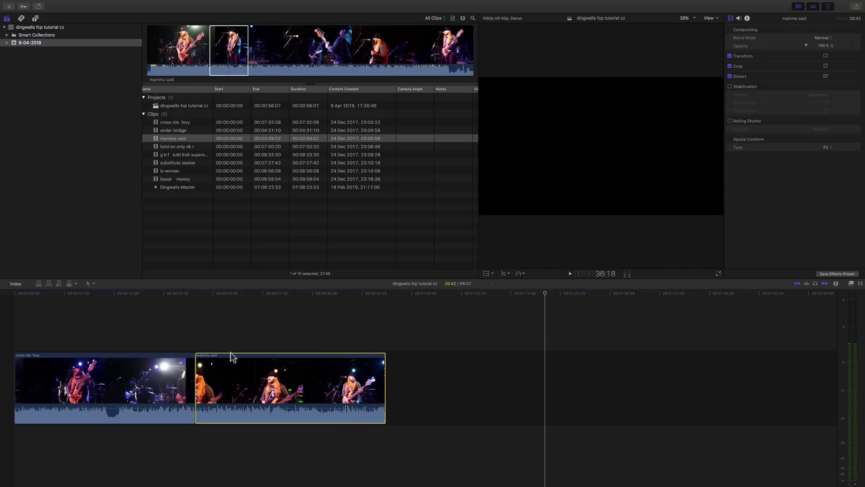
- Preview the "g b f tutti fruit supersonic" clip and set its range start at about 2:17:08
left_click(181, 155)
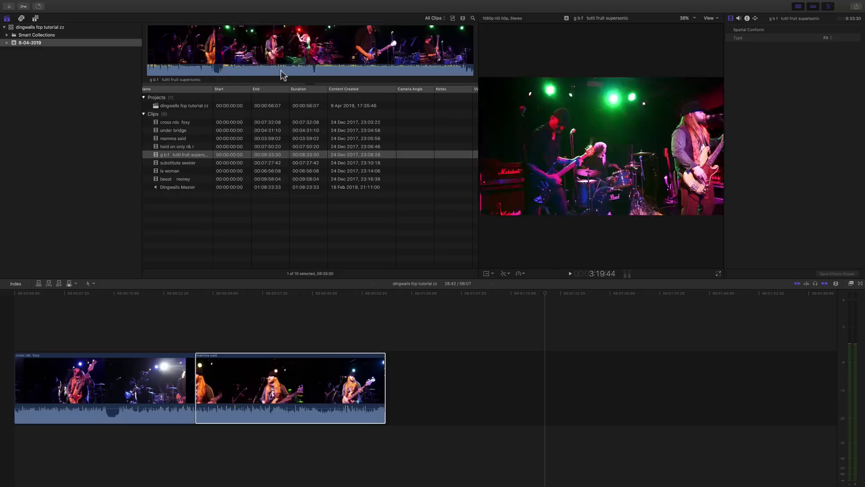
key("space")
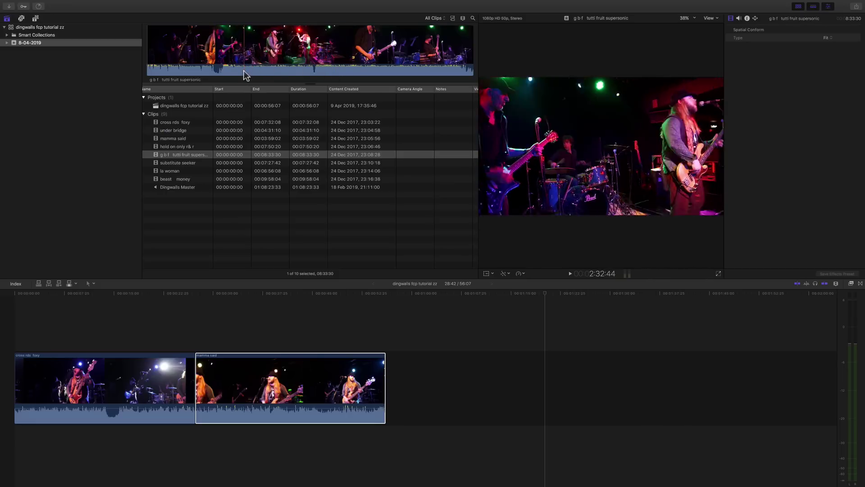
key("space")
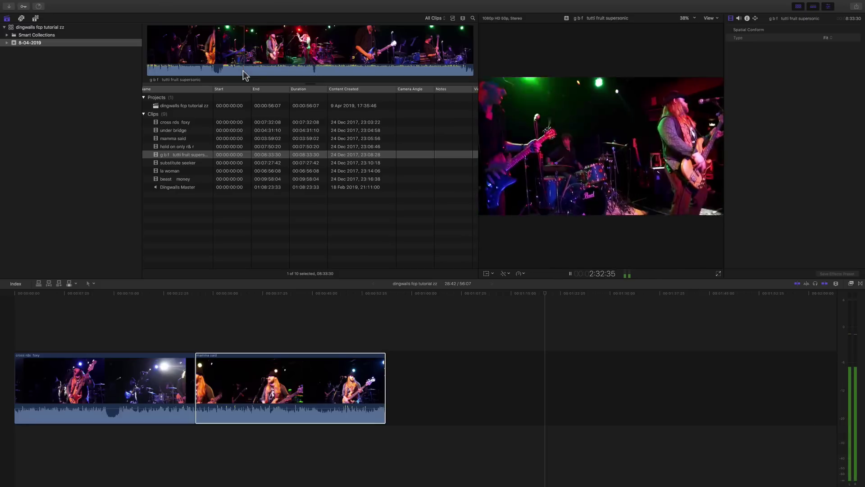
key("space")
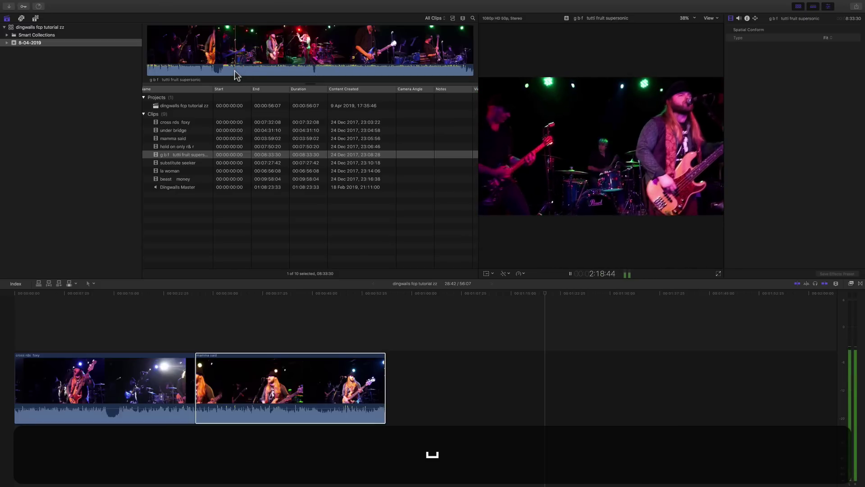
key("space")
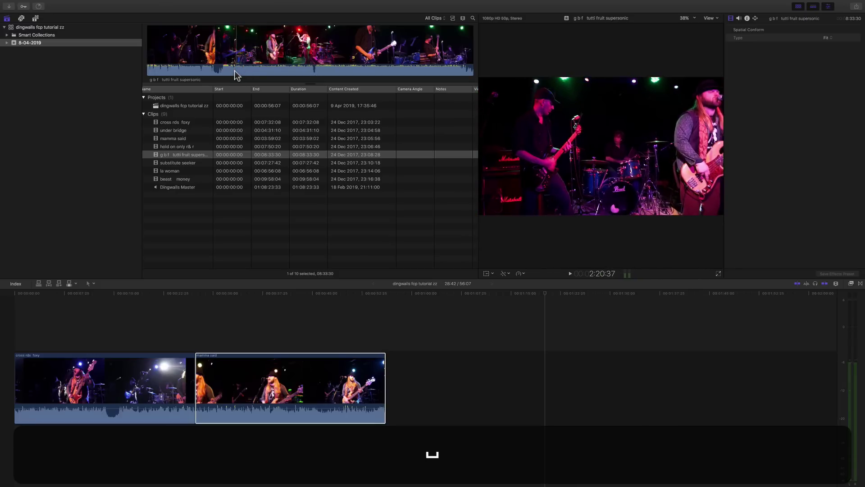
left_click(236, 75)
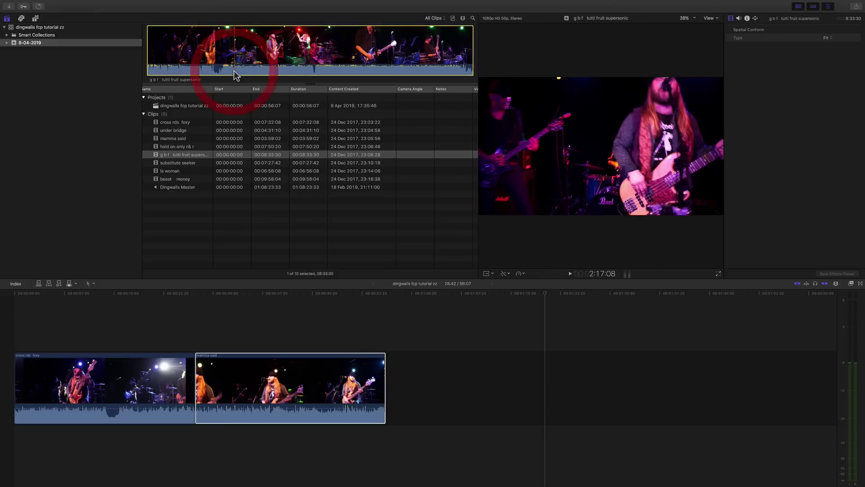
key("i")
- Set the clip's range end at about 2:46:01 and append the range to the timeline after "mamma said"
key("space")
key("space")
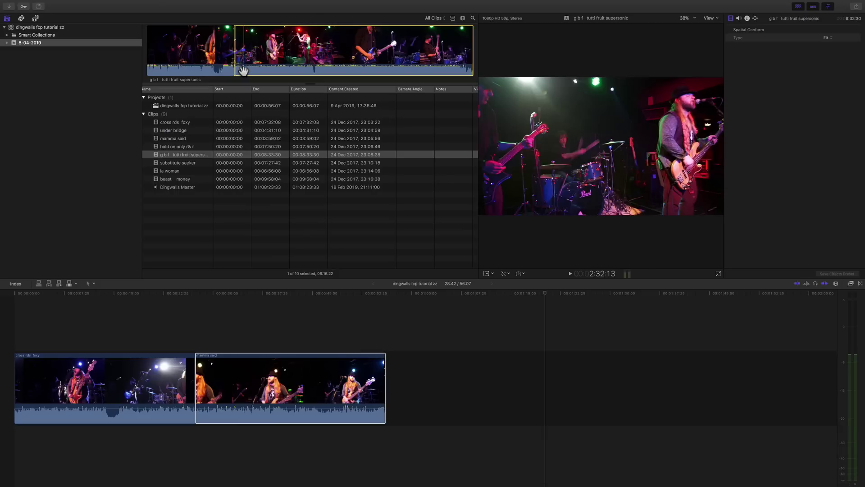
key("space")
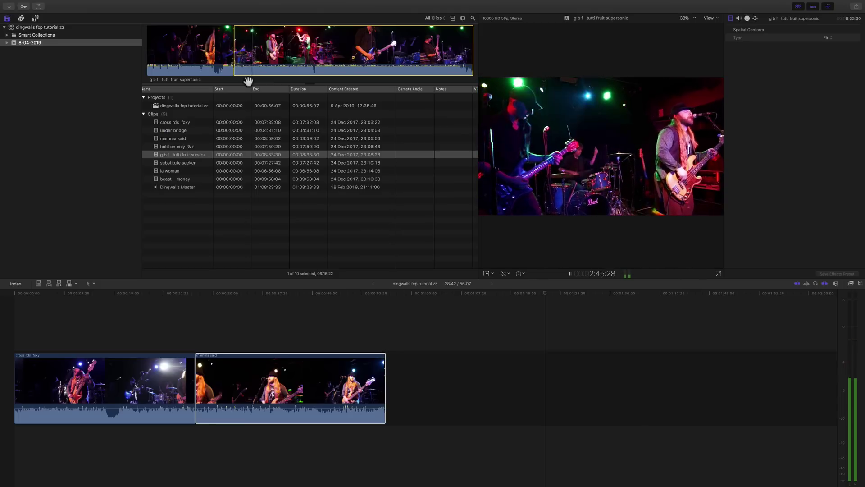
key("space")
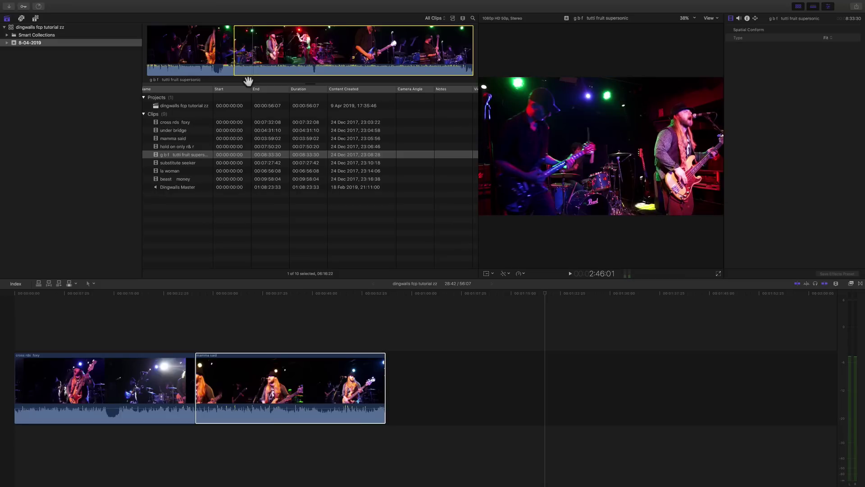
key("o")
left_click_drag(243, 60, 435, 380)
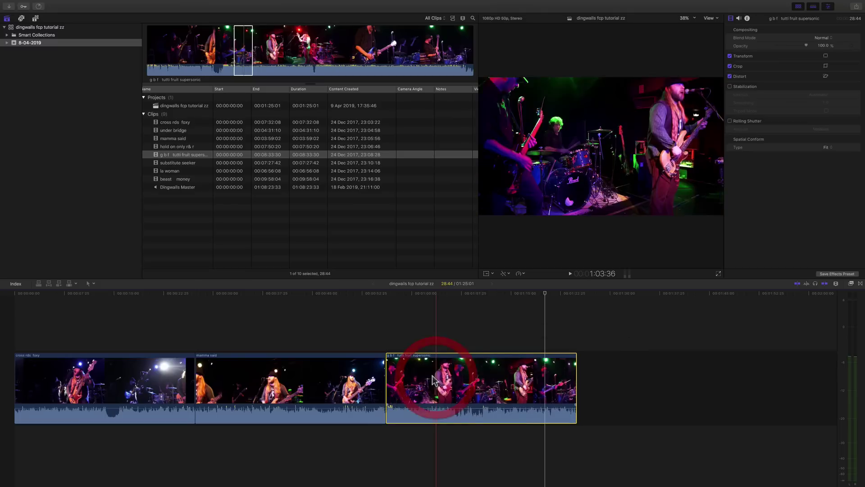
- Slip the footage inside the "g b f tutti fruit supersonic" timeline clip so it starts slightly later, and play the result
key("super+equal")
key("super+equal")
key("super+equal")
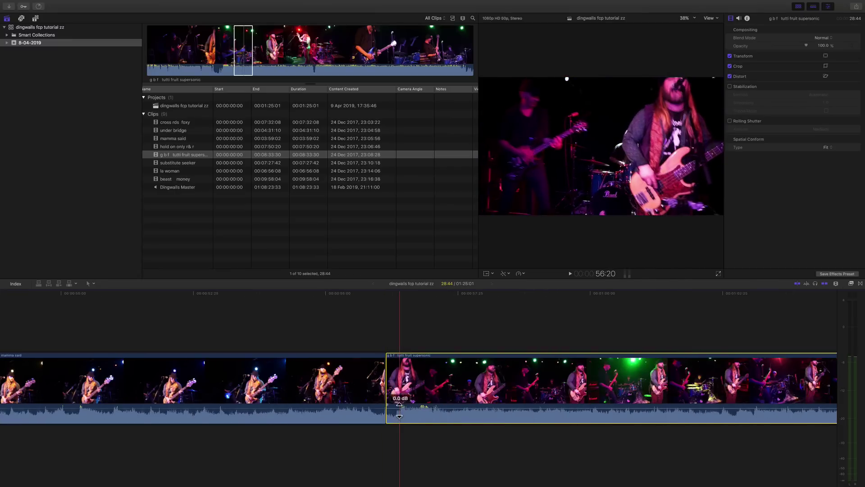
key("space")
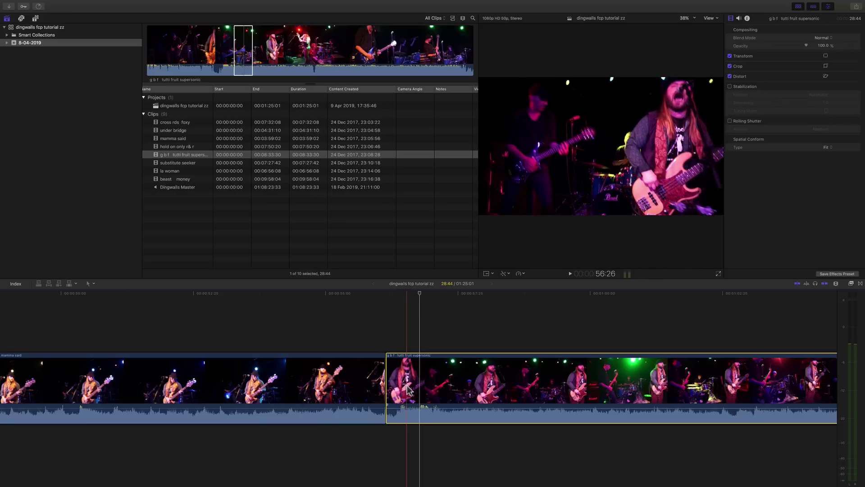
key("t")
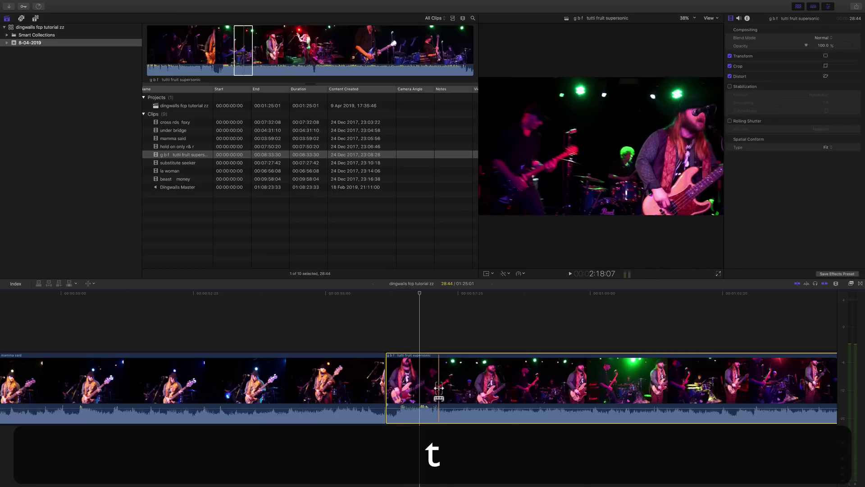
left_click_drag(438, 389, 420, 388)
key("space")
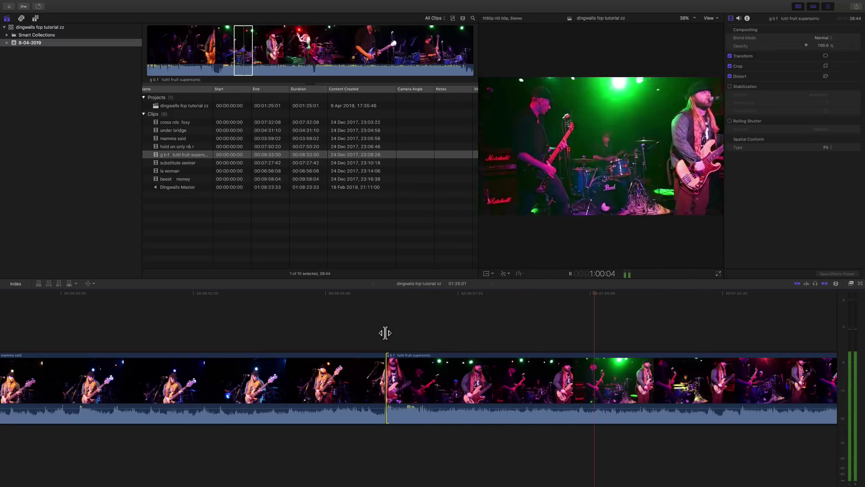
key("space")
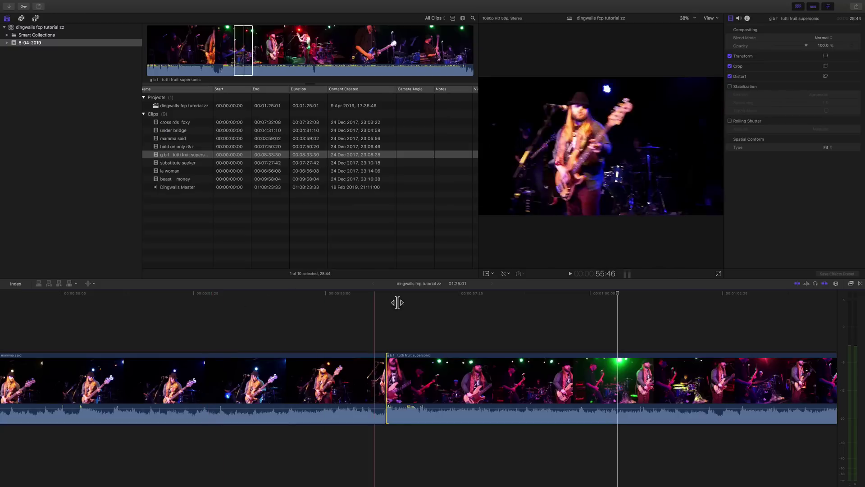
- Play up to the cut and trim the end of the "mamma said" clip to a duration of 28:26
key("space")
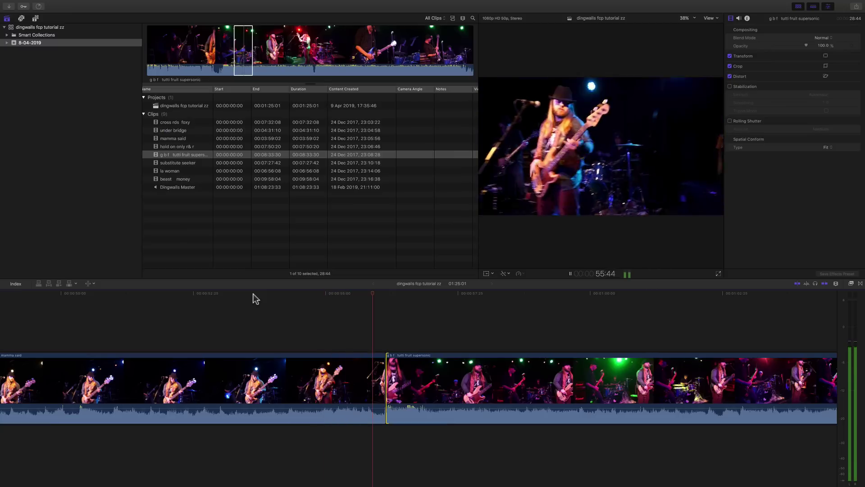
key("space")
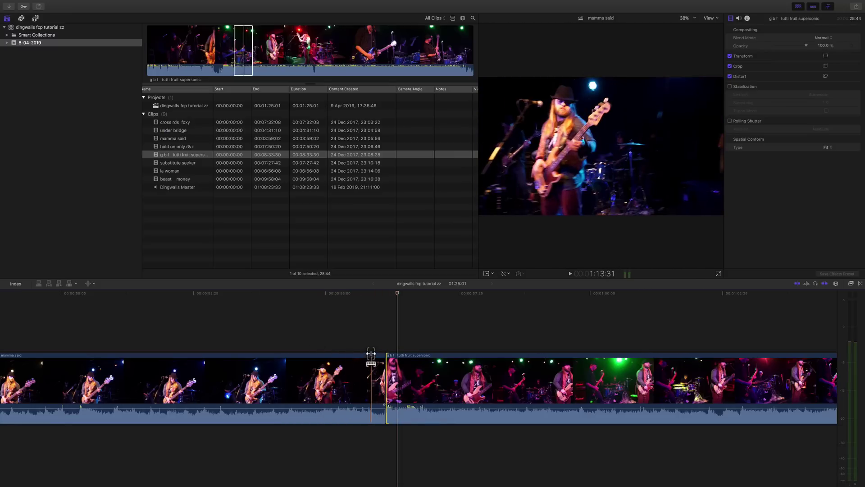
key("a")
left_click(361, 365)
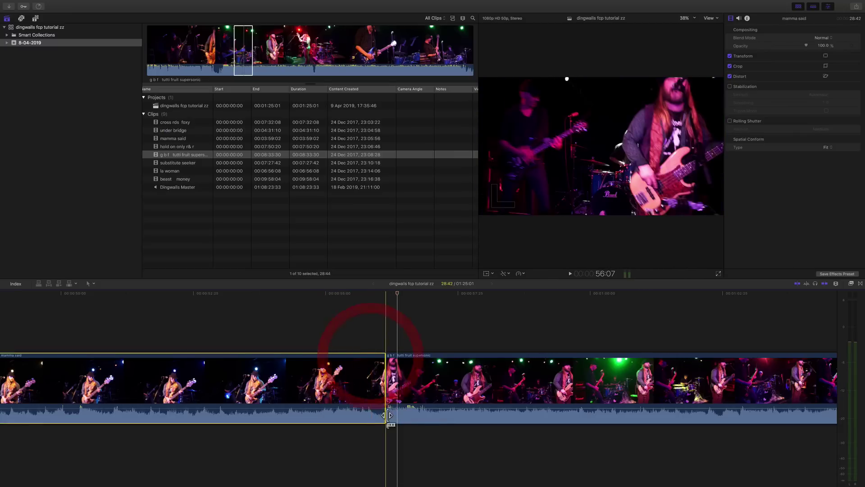
left_click(608, 293)
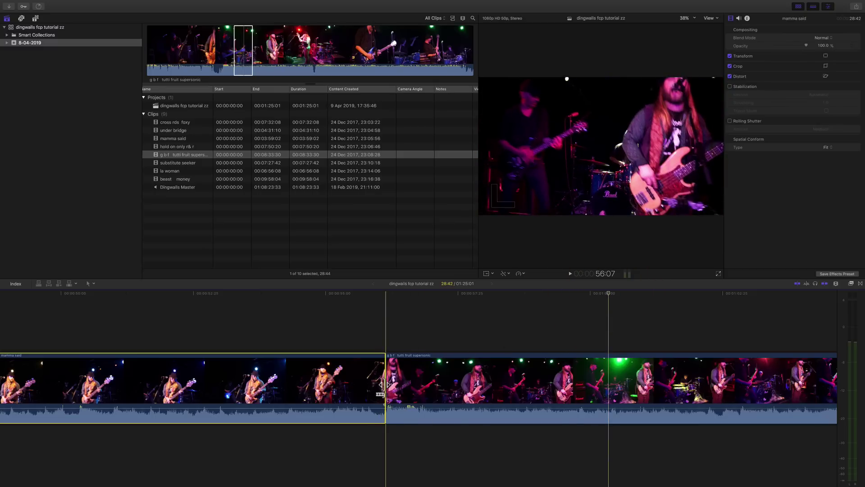
left_click_drag(385, 384, 366, 386)
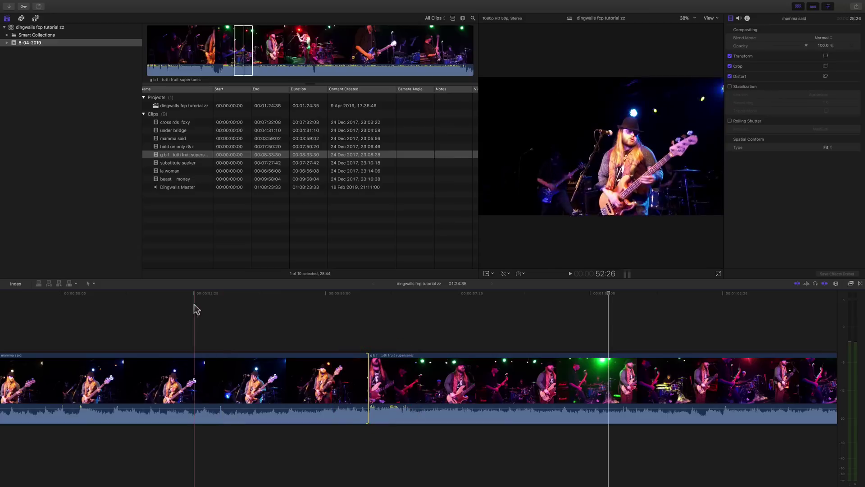
- Play back the cut between "mamma said" and "g b f tutti fruit supersonic" to check how it flows
left_click(210, 293)
key("space")
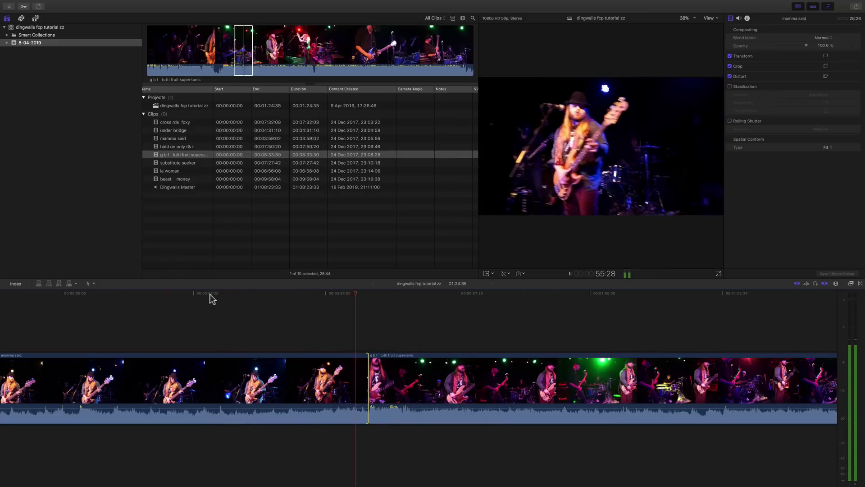
key("space")
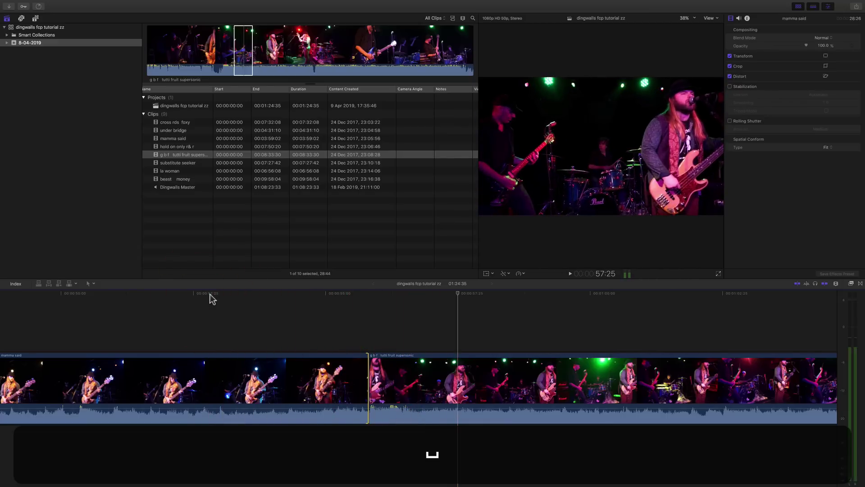
key("super+minus")
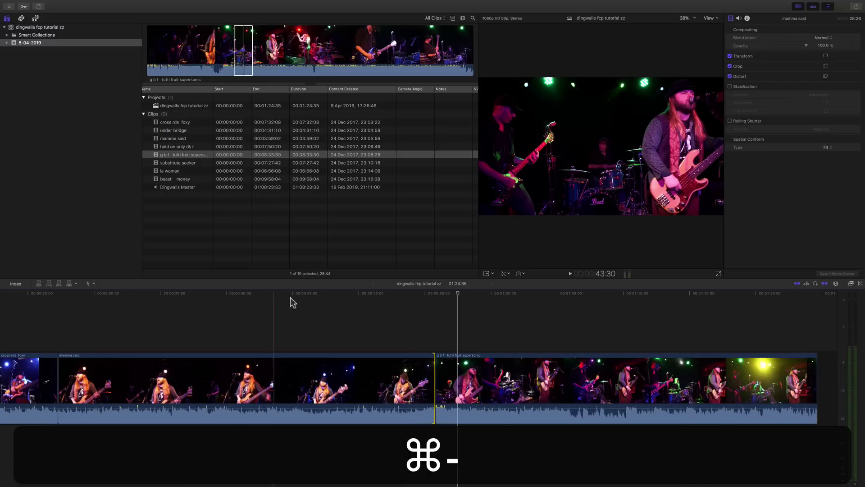
left_click(402, 294)
key("space")
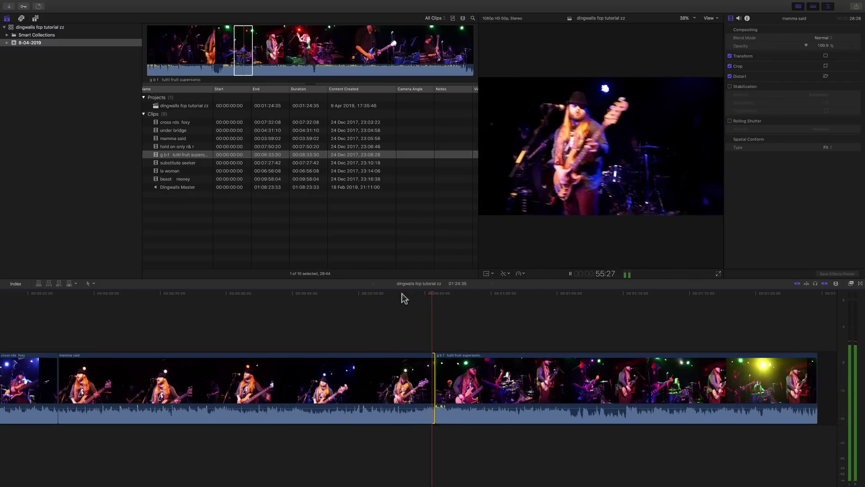
key("space")
- Select the "g b f tutti fruit supersonic" timeline clip and play its last seconds to judge where it should end
scroll(414, 297, "right", 4)
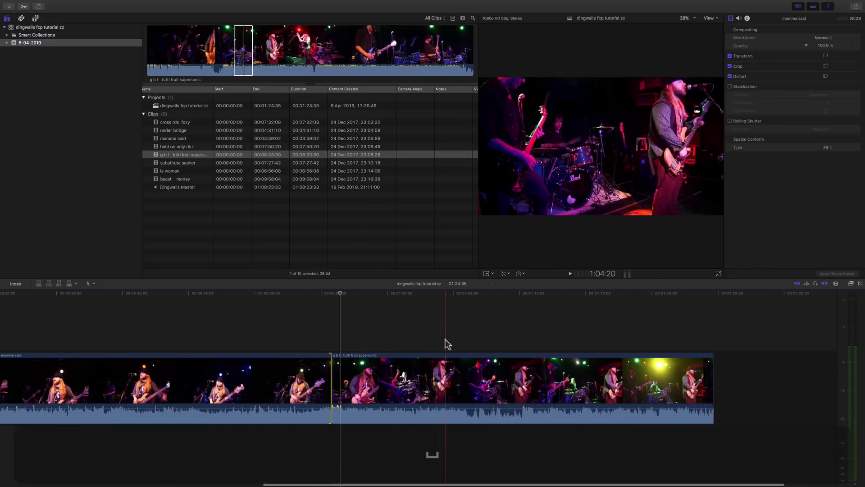
left_click(445, 356)
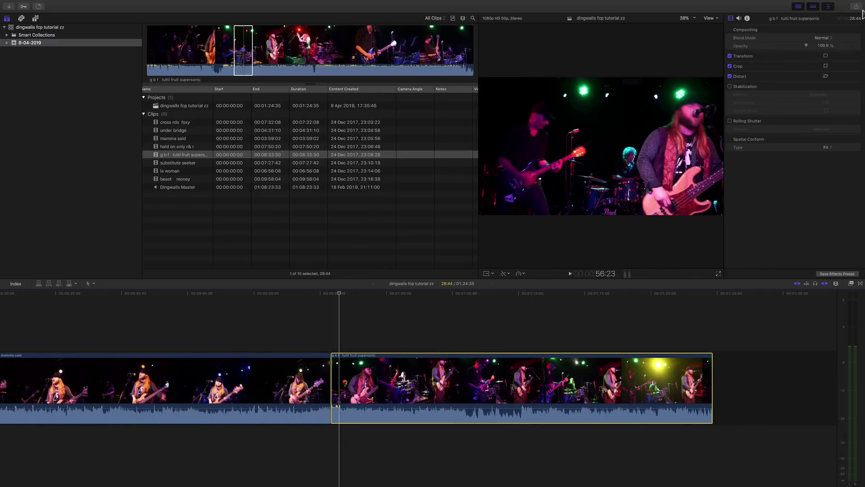
left_click(649, 293)
key("space")
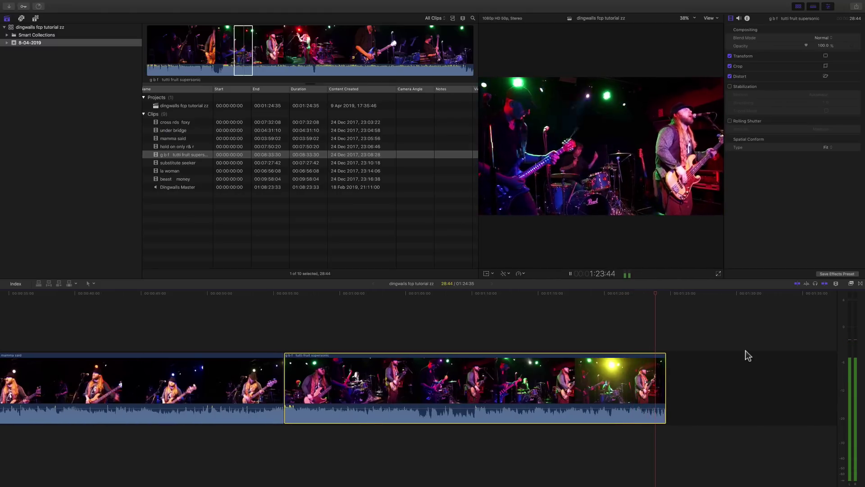
key("space")
key("super+equal")
key("super+equal")
key("super+equal")
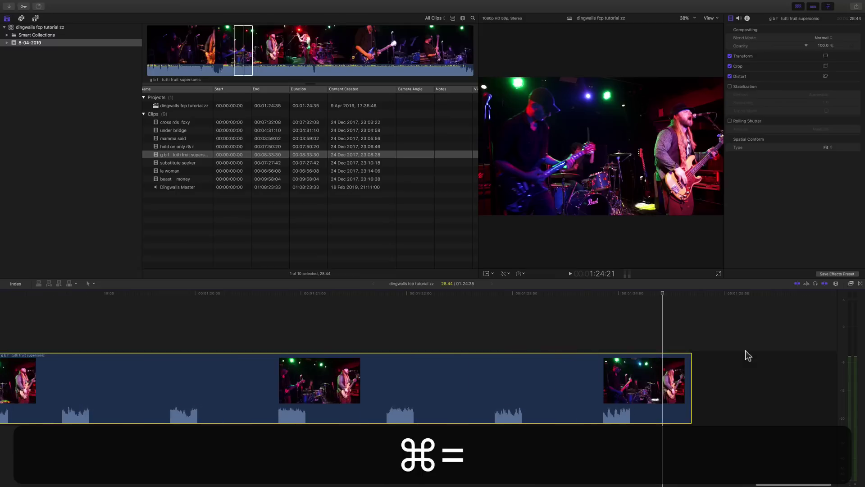
- Replay the ending and trim the end of the "g b f tutti fruit supersonic" clip to a duration of 28:26
left_click(555, 294)
key("space")
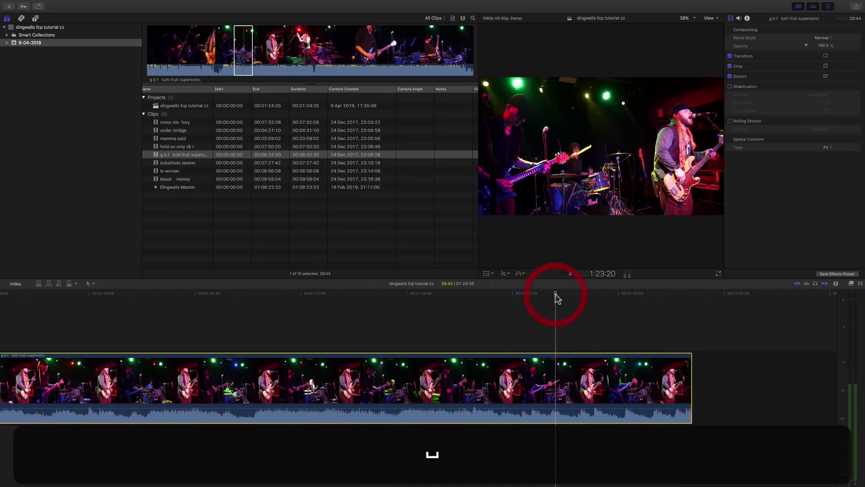
key("space")
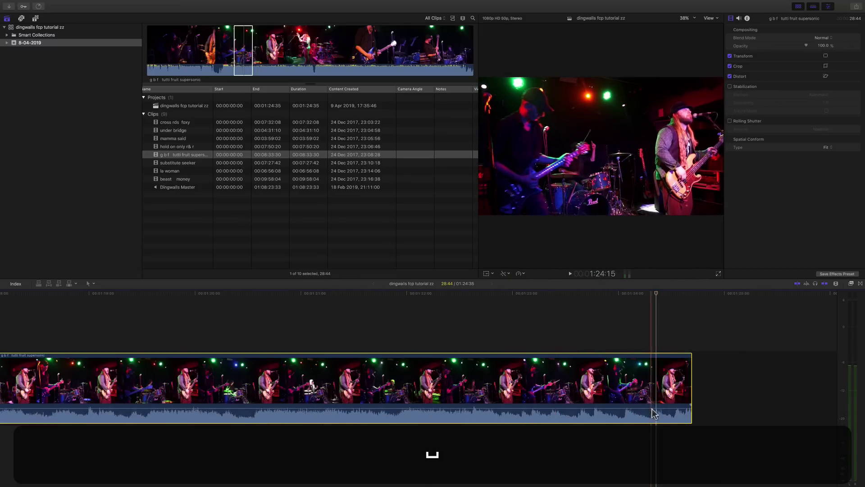
left_click(437, 293)
key("space")
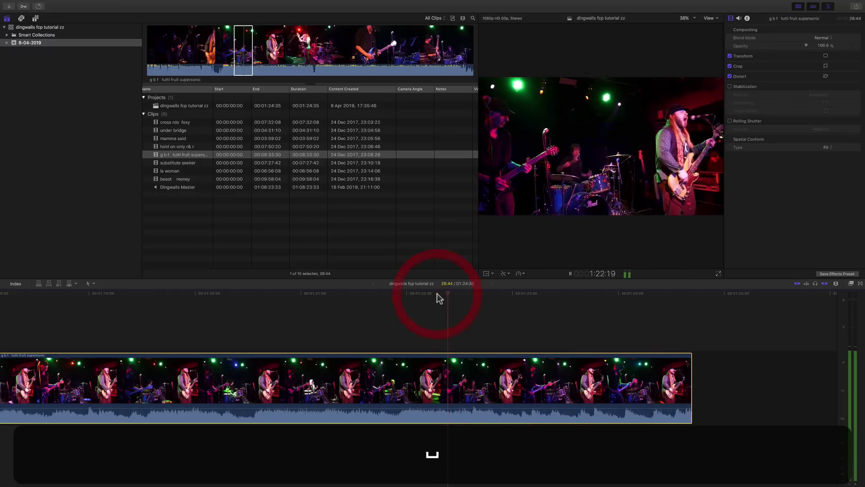
key("space")
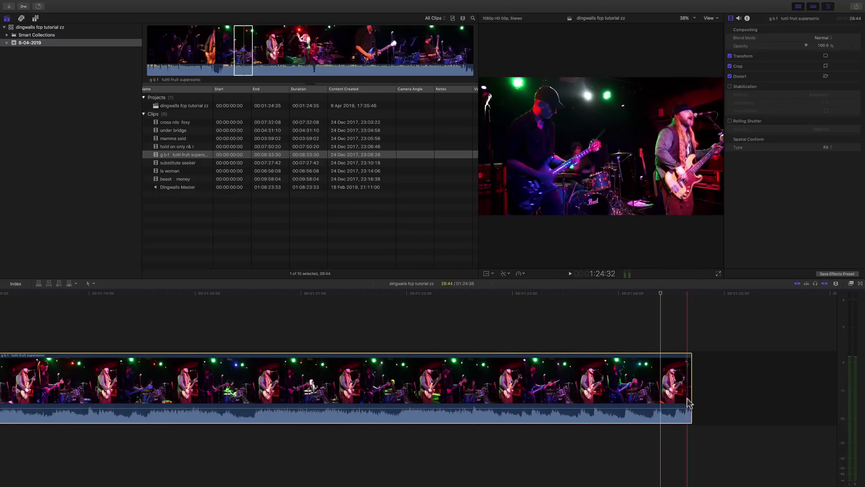
left_click_drag(690, 396, 655, 397)
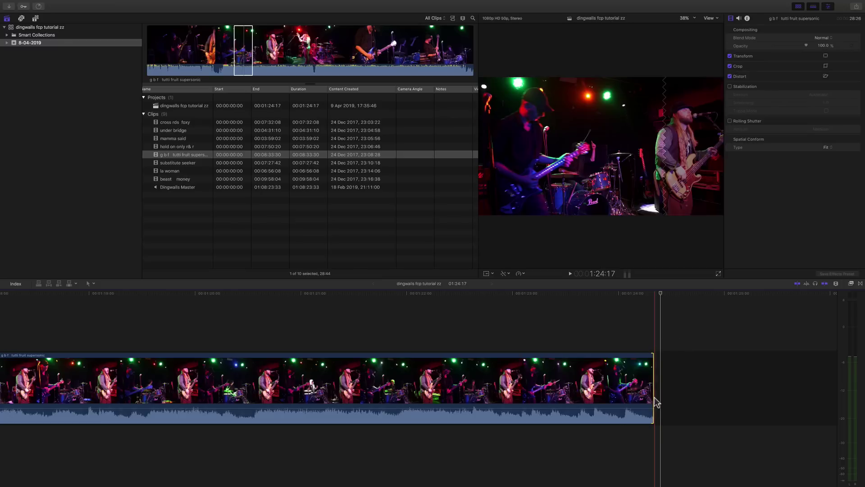
- Compare the durations of the three timeline clips by selecting each one in turn
key("super+minus")
key("super+minus")
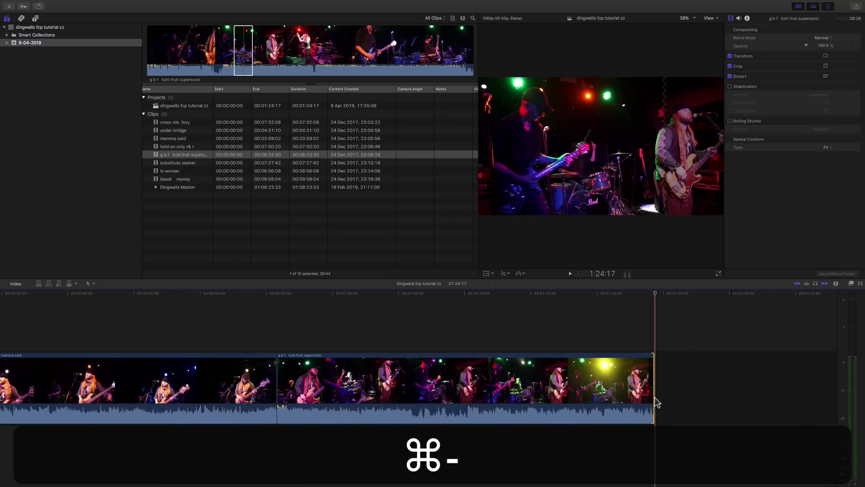
key("super+minus")
key("super+minus")
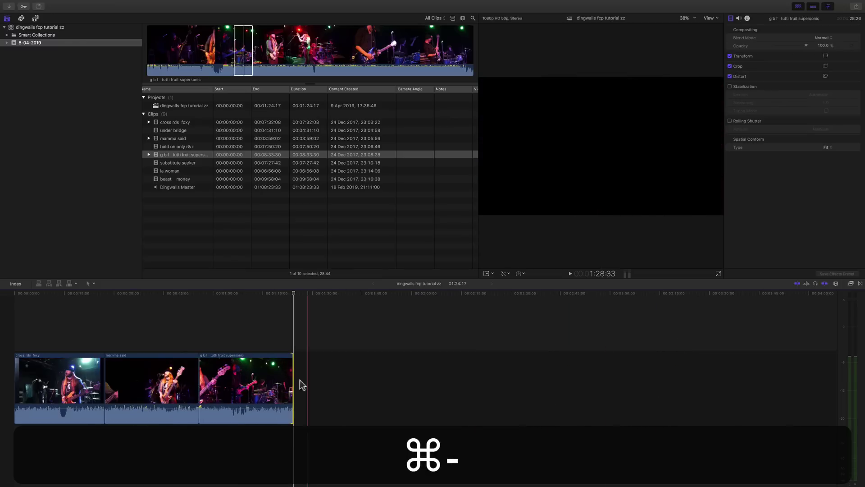
left_click(237, 378)
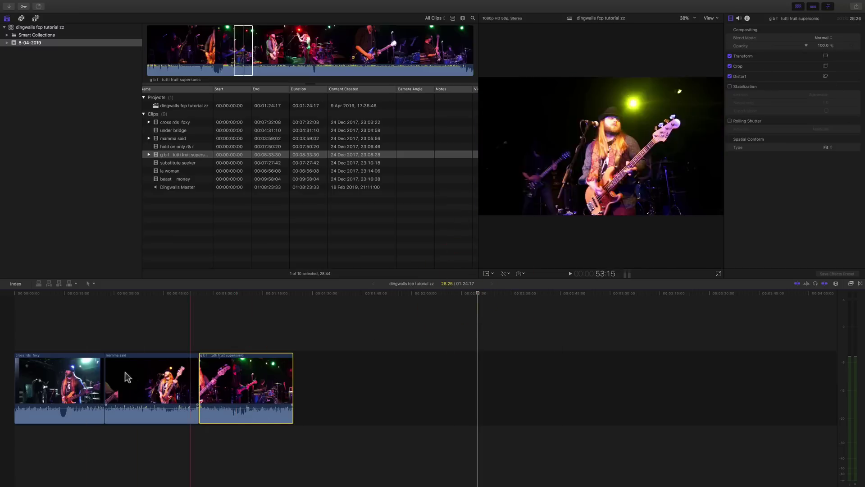
left_click(58, 367)
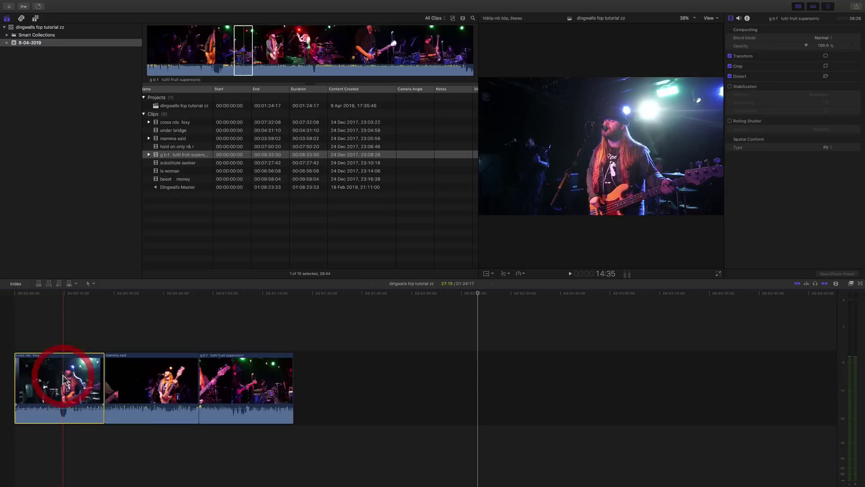
left_click(153, 379)
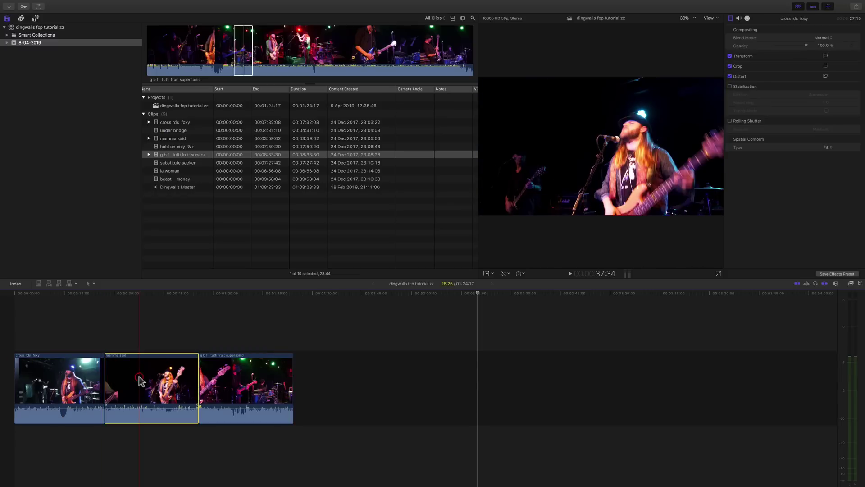
left_click(227, 377)
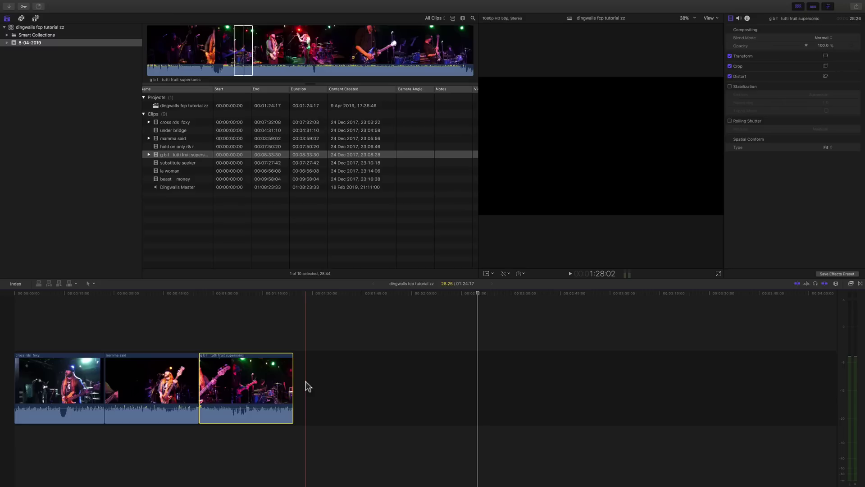
- Preview the "substitute seeker" source clip and set its range start at about 1:51:31
left_click(181, 162)
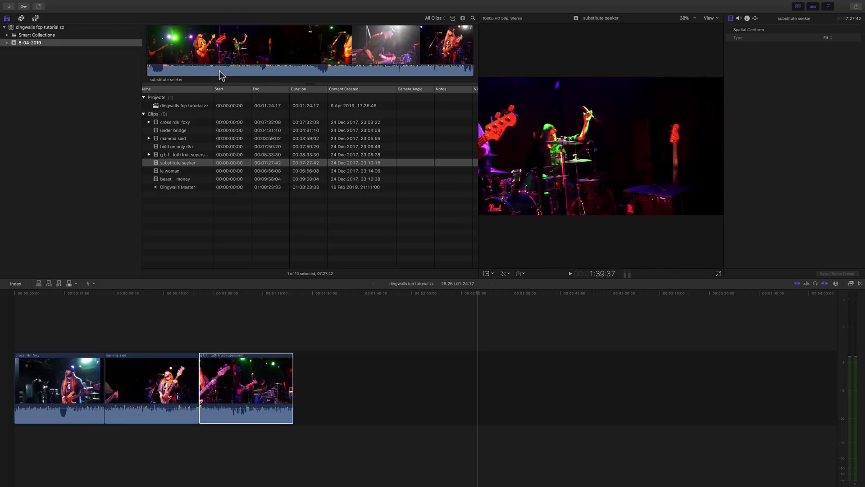
key("space")
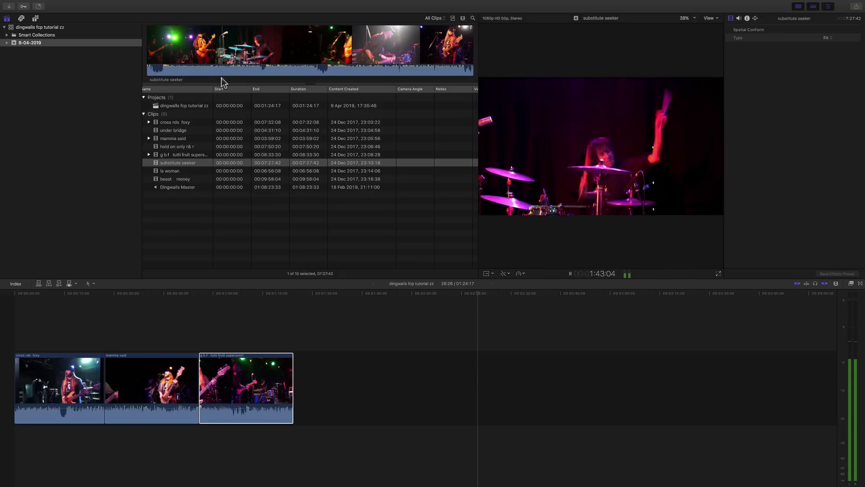
key("space")
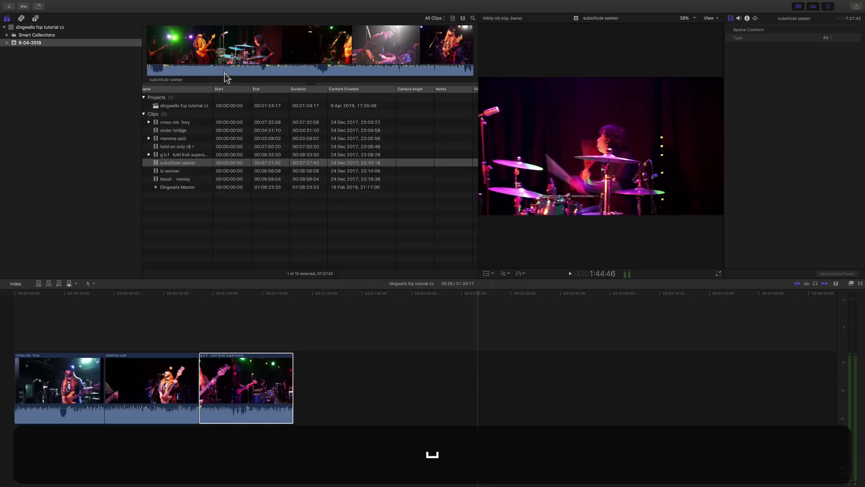
left_click(228, 78)
key("space")
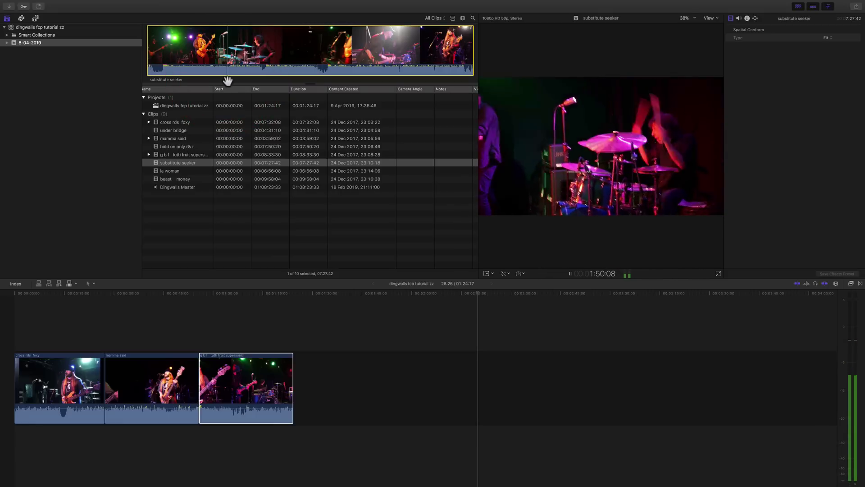
key("space")
key("i")
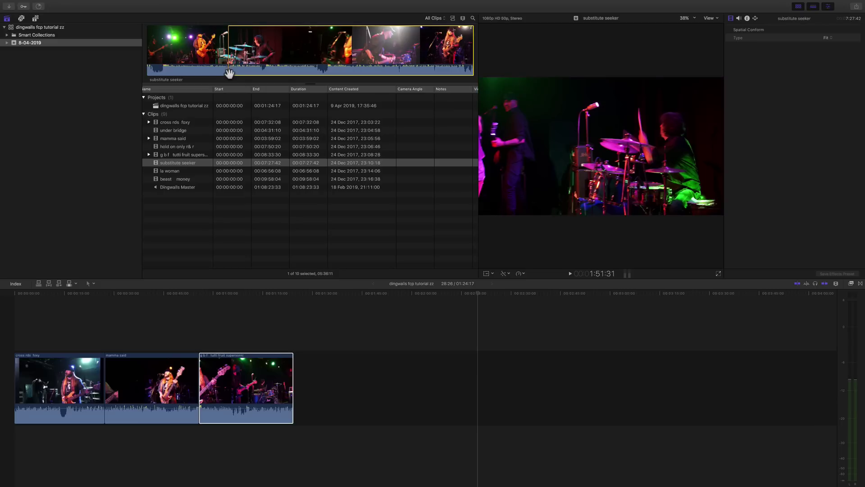
- Set the "substitute seeker" range end at about 2:20:28 and append the range to the timeline after "g b f tutti fruit supersonic"
key("space")
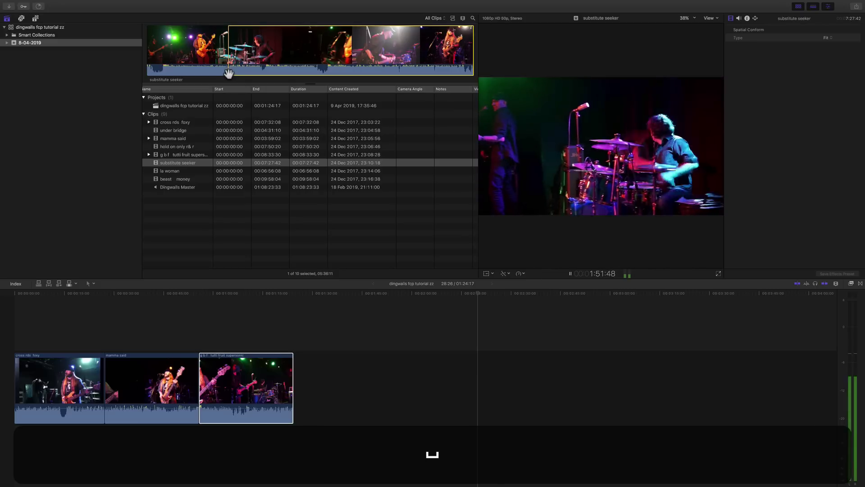
key("space")
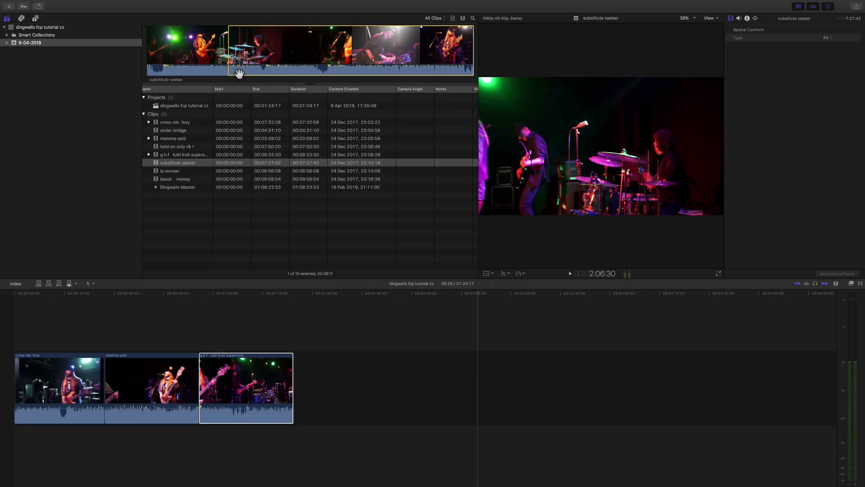
key("space")
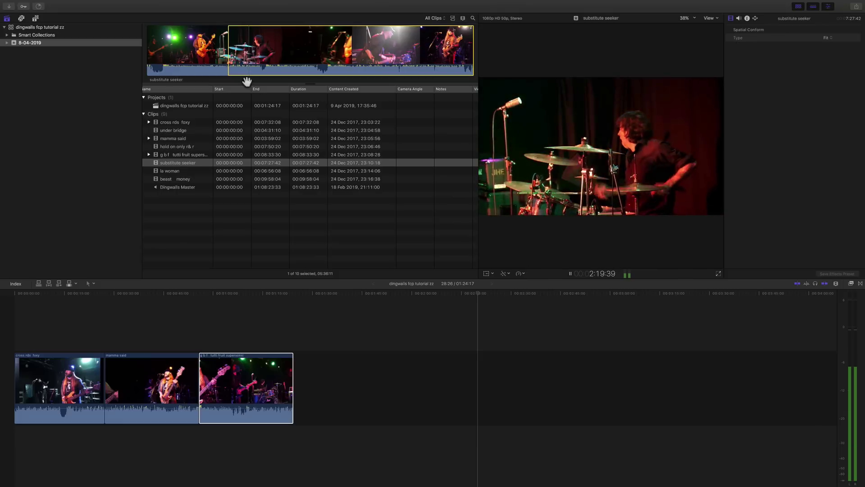
key("space")
key("o")
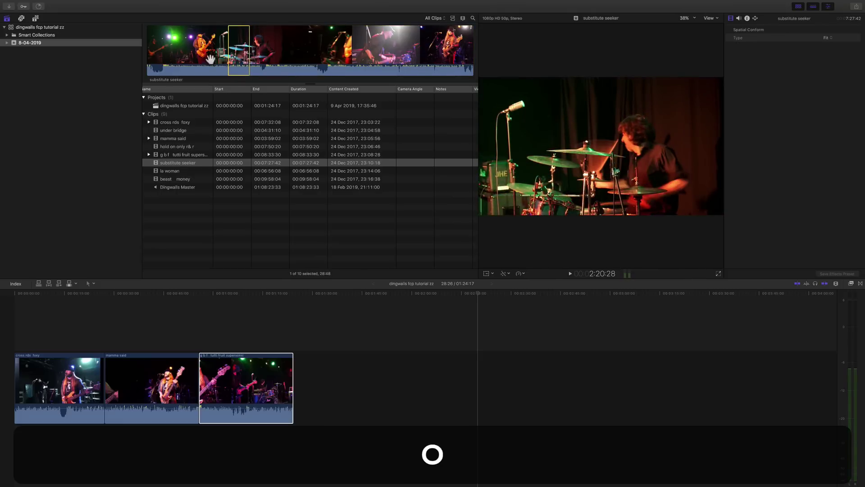
left_click_drag(238, 43, 357, 396)
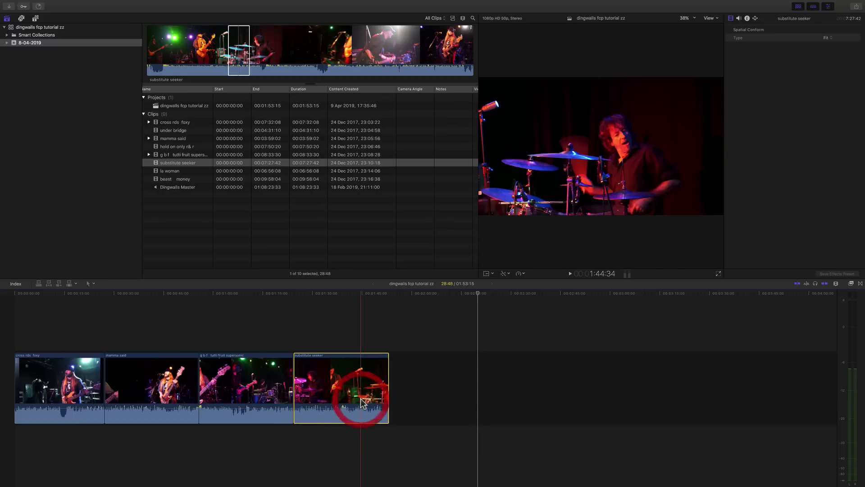
- Slip the footage inside the "substitute seeker" timeline clip so it starts slightly earlier, and play the cut into it
key("super+equal")
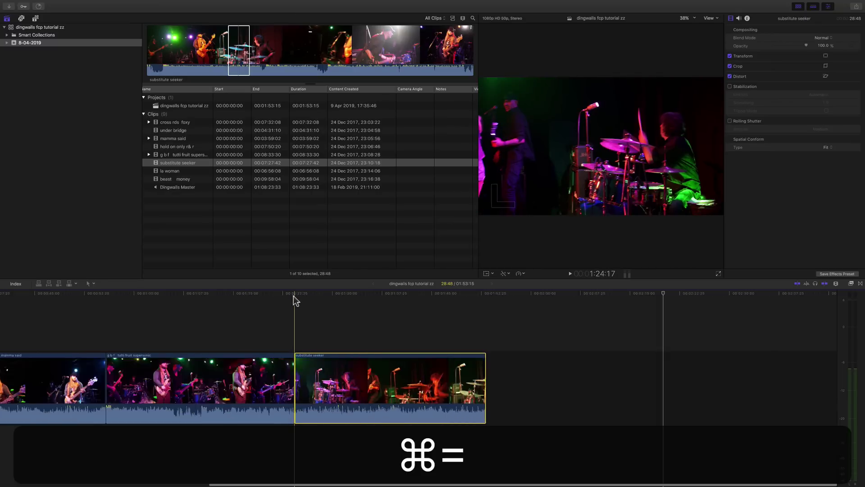
key("space")
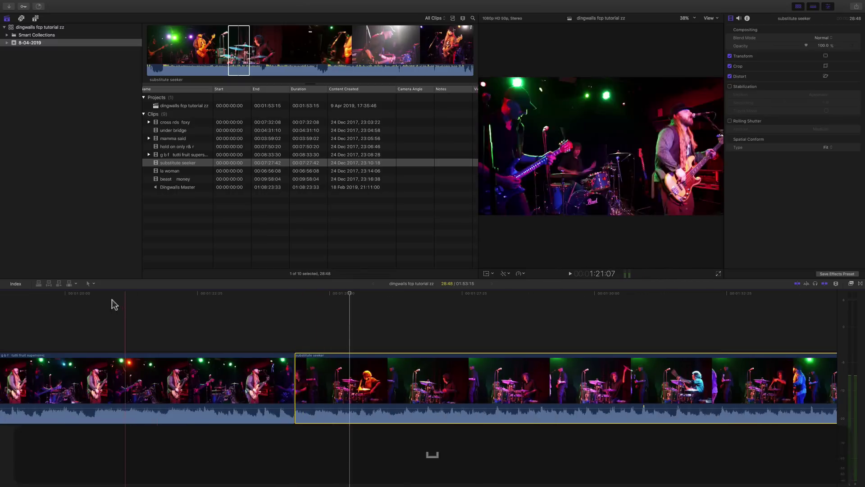
left_click(88, 283)
left_click(141, 317)
left_click_drag(291, 387, 309, 387)
key("space")
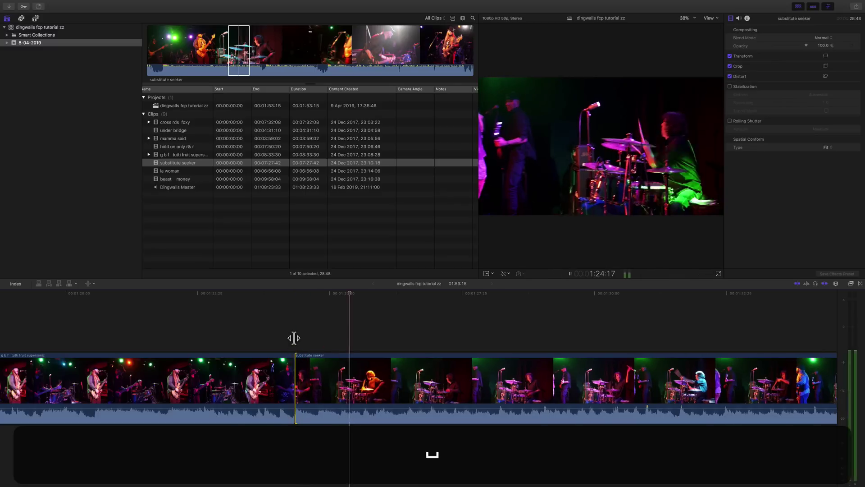
key("space")
key("space")
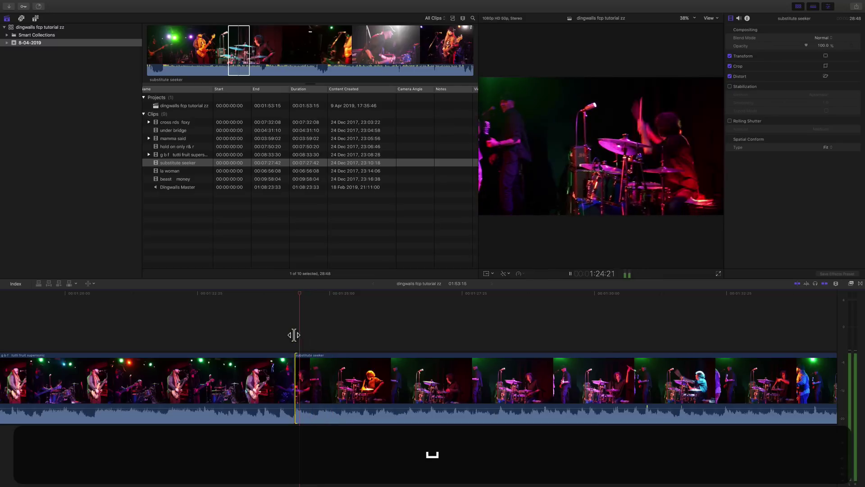
- Fine-tune the slip of the "substitute seeker" footage so it starts a touch later, and replay the cut before it
left_click_drag(315, 363, 317, 363)
key("super+4")
key("space")
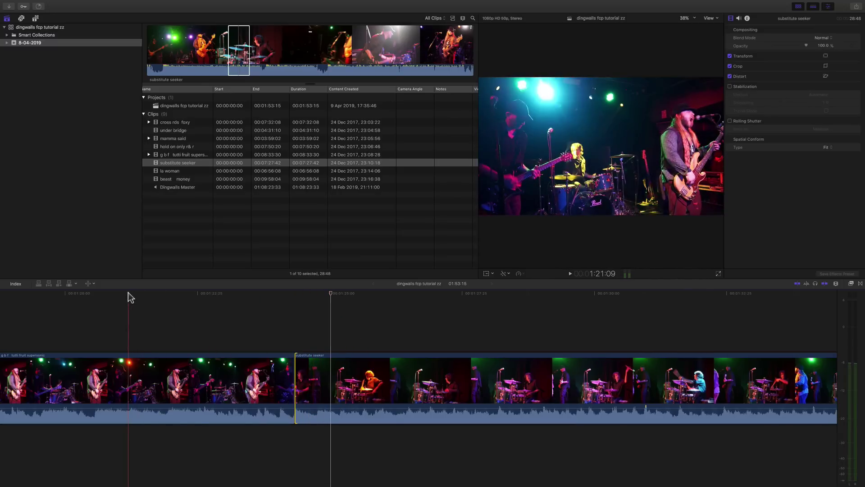
left_click(80, 292)
key("space")
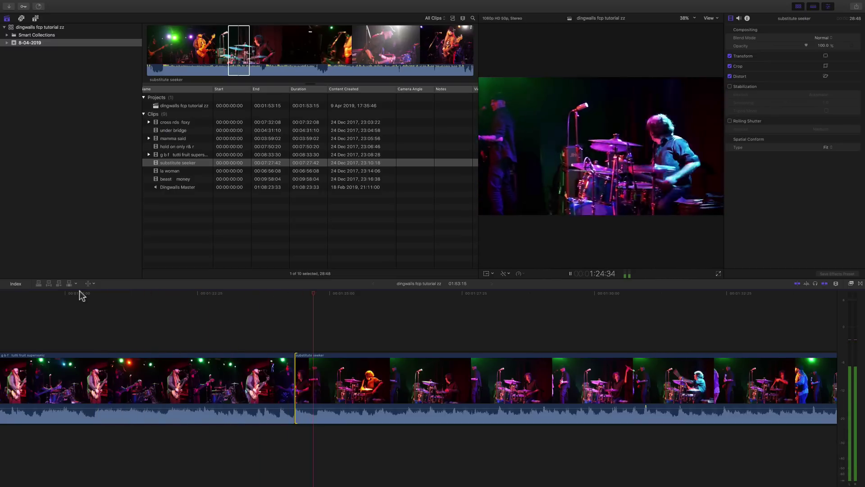
key("space")
- Play the closing seconds of the "substitute seeker" timeline clip and trim its end to a clip duration of 28:42
key("super+minus")
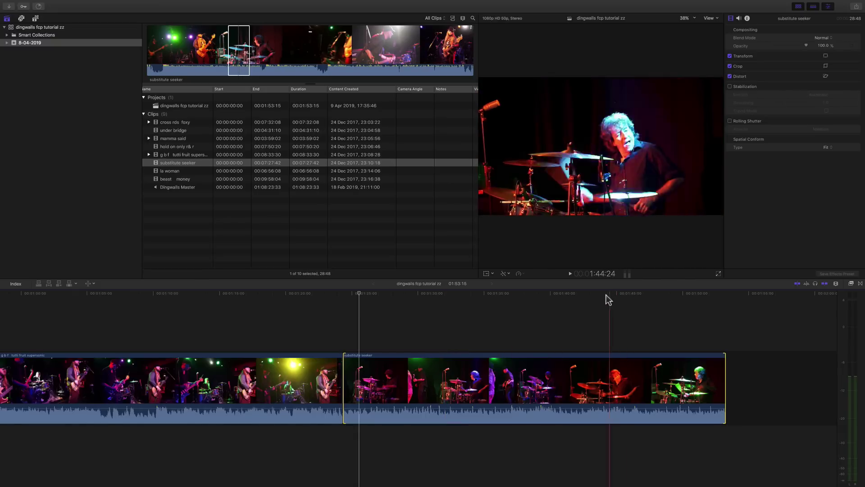
key("space")
scroll(653, 319, "right", 5)
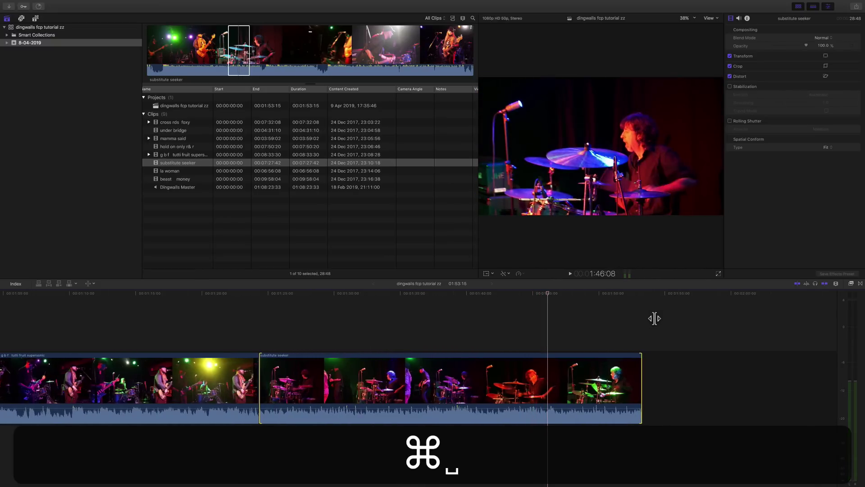
key("super+equal")
scroll(654, 318, "right", 15)
key("space")
key("space")
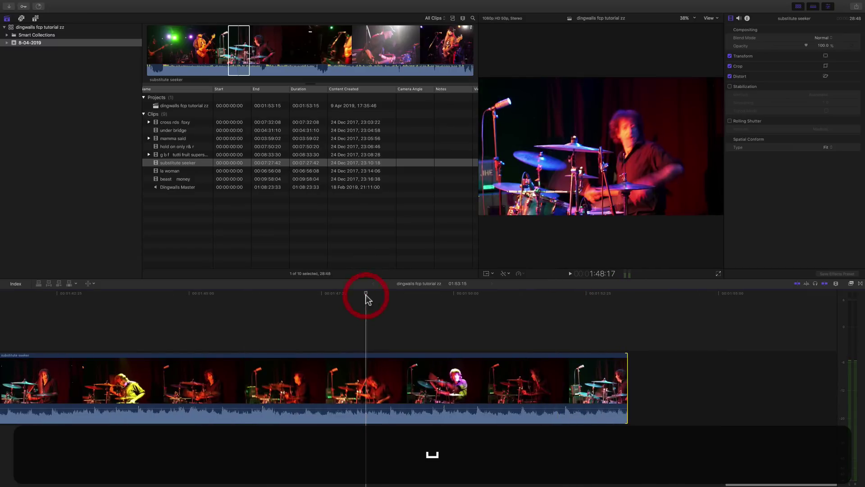
key("space")
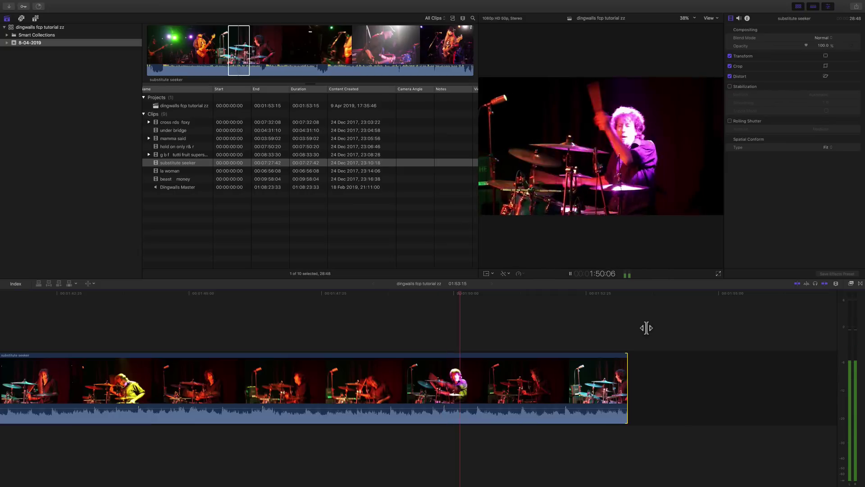
key("a")
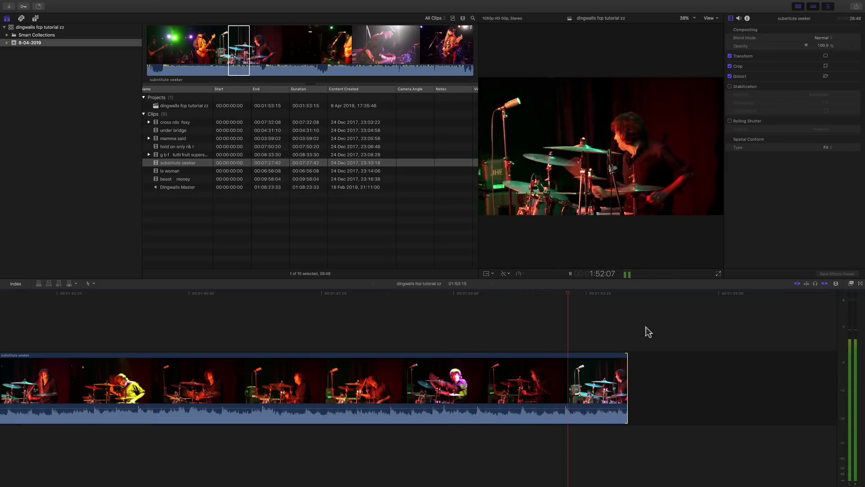
key("space")
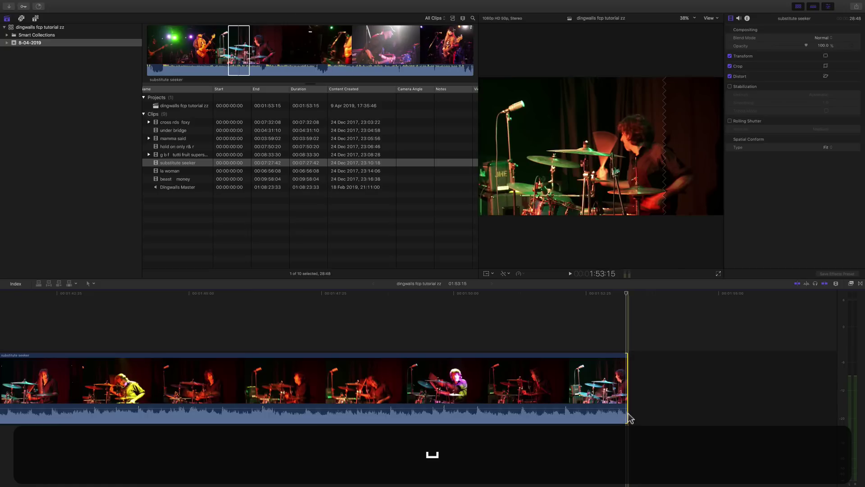
left_click_drag(627, 412, 626, 412)
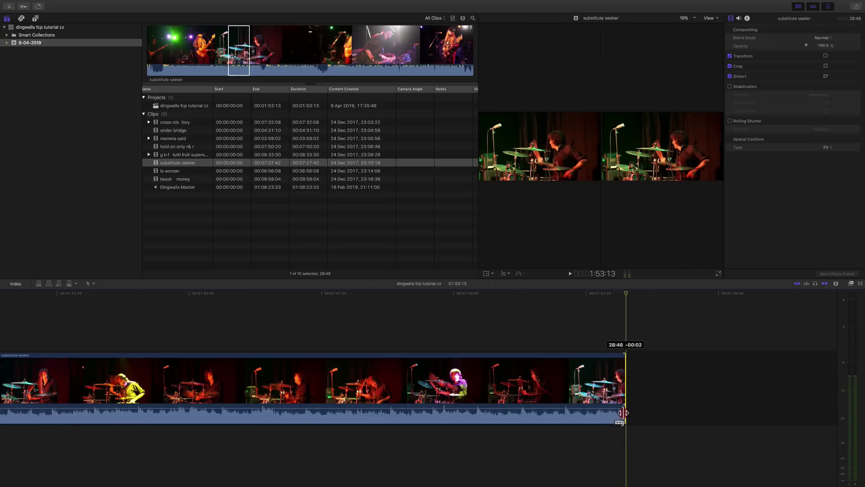
left_click_drag(618, 416, 620, 415)
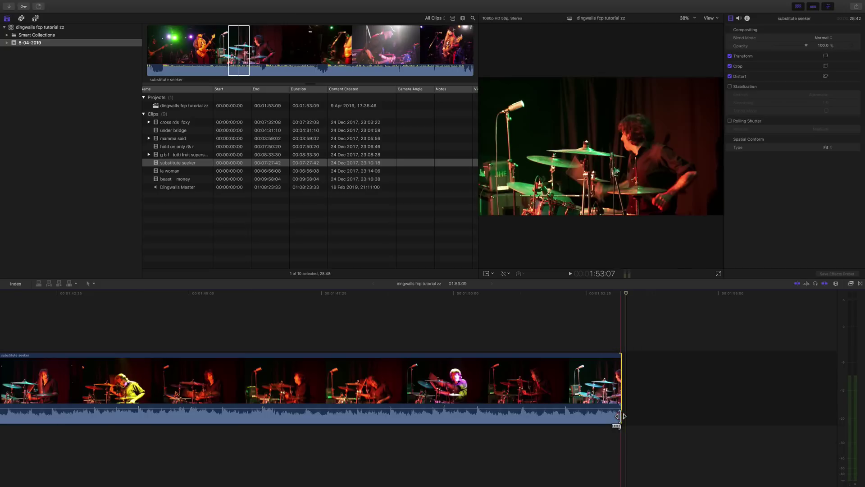
- Preview the "beast money" source clip at several points and set its range start at about 1:51
key("super+minus")
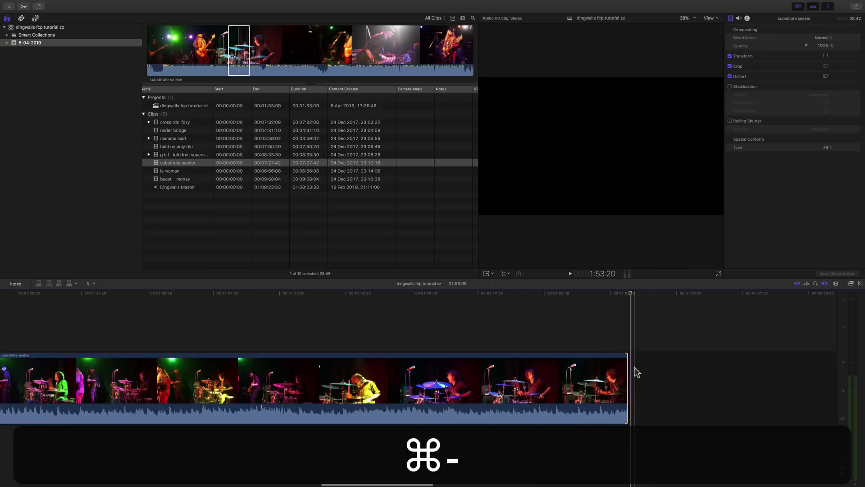
key("super+minus")
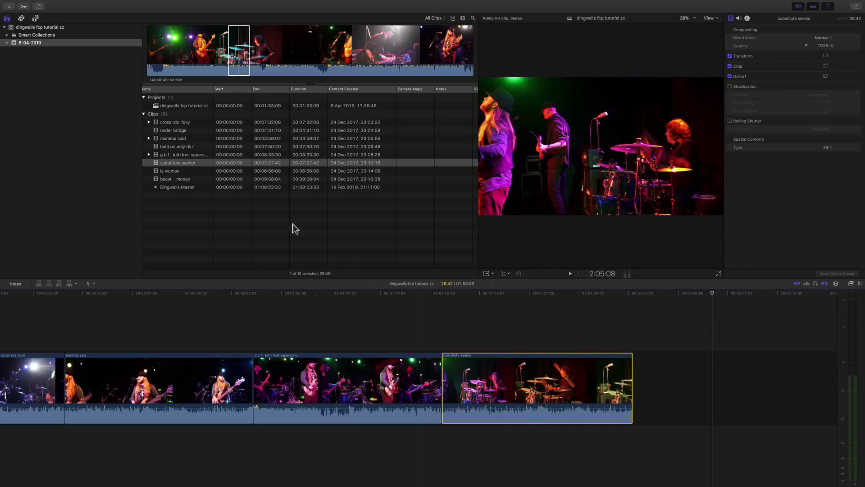
left_click(170, 180)
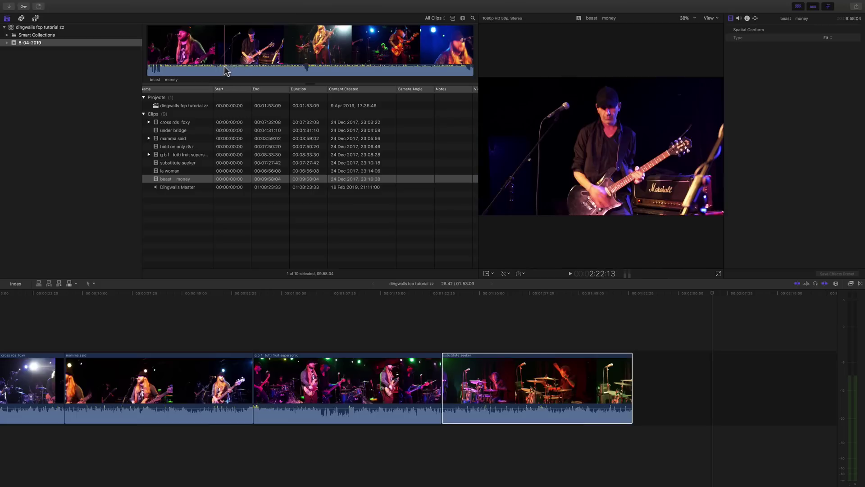
key("space")
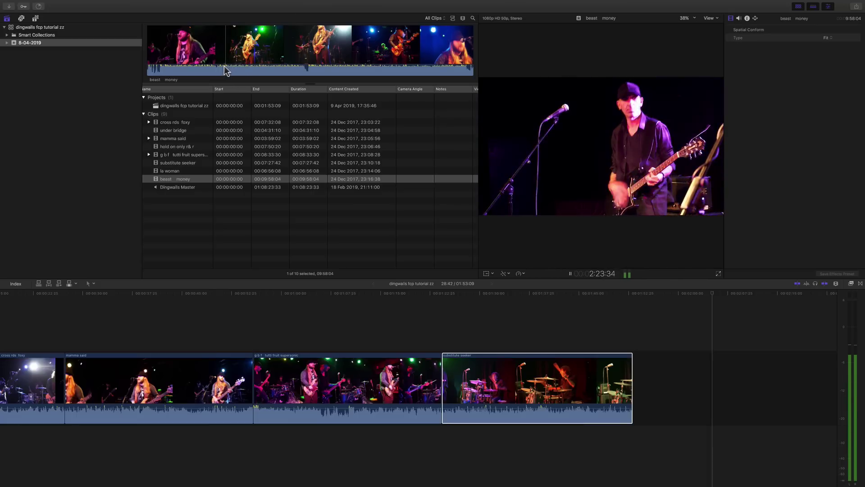
key("space")
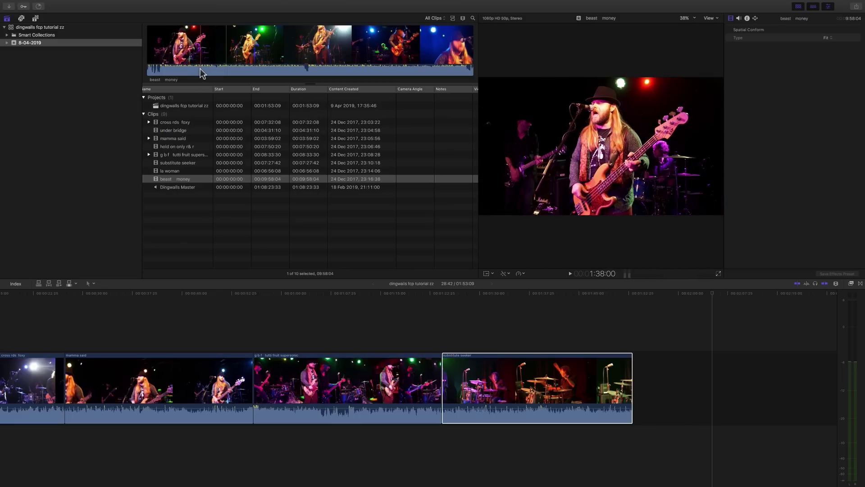
key("space")
key("space")
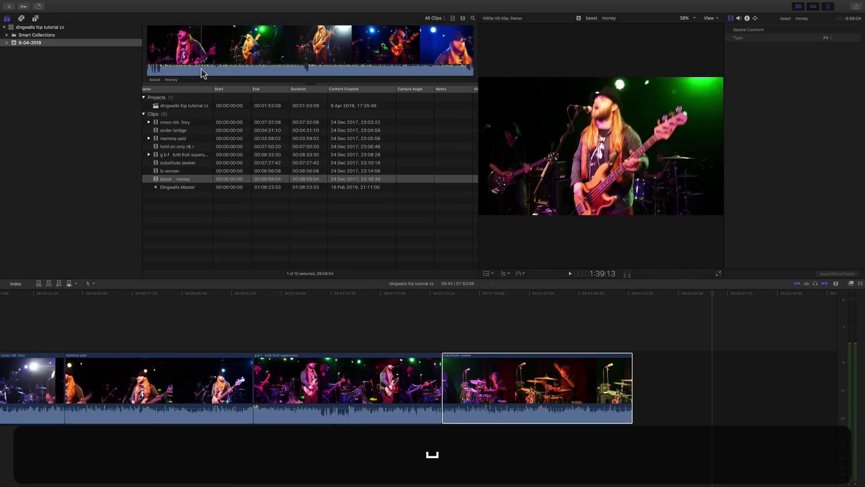
key("space")
key("i")
key("space")
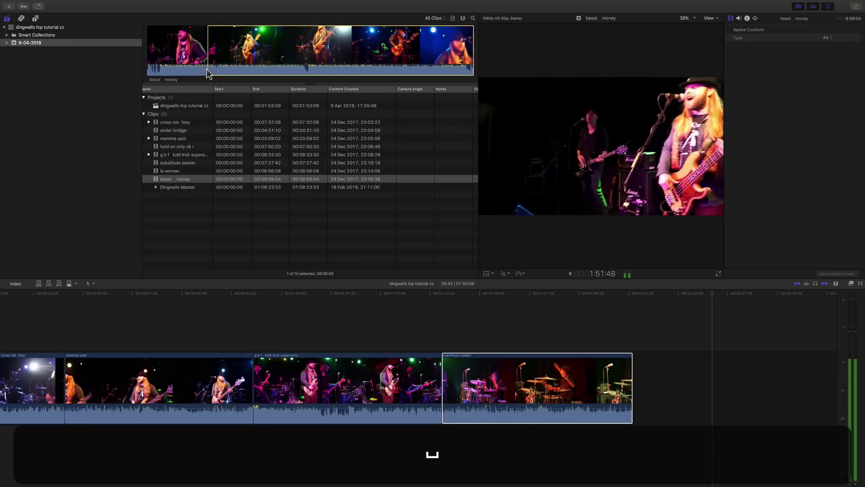
- Set the "beast money" range end at about 2:31:40 and append the range to the timeline after "substitute seeker"
key("space")
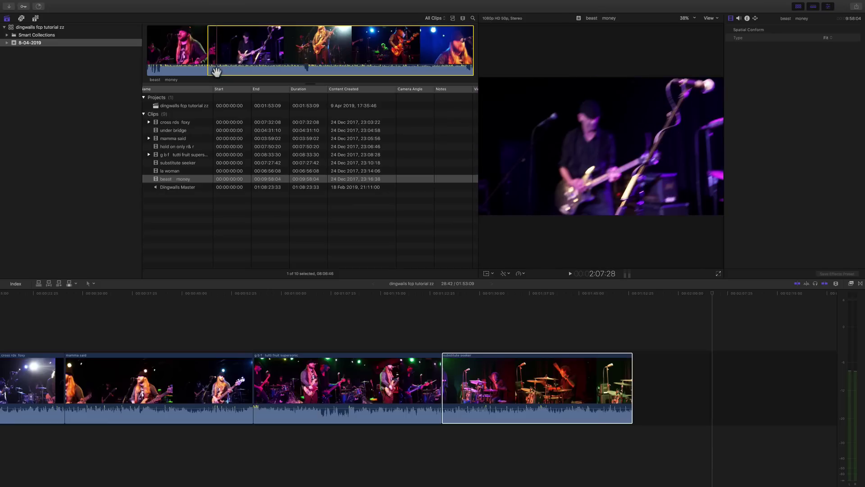
key("space")
key("space")
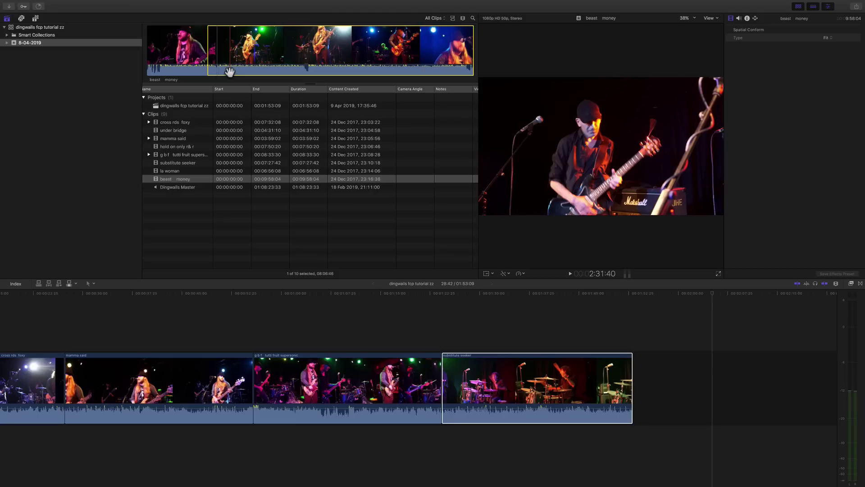
key("o")
left_click_drag(228, 71, 668, 382)
scroll(639, 338, "right", 3)
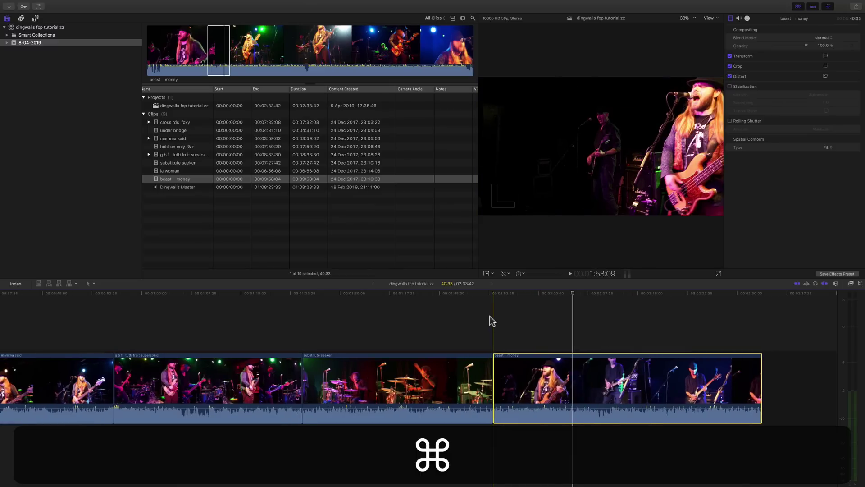
- Play the cut into "beast money" and slip the footage inside that timeline clip so it starts slightly earlier
key("super+equal")
key("super+equal")
key("super+equal")
key("super+equal")
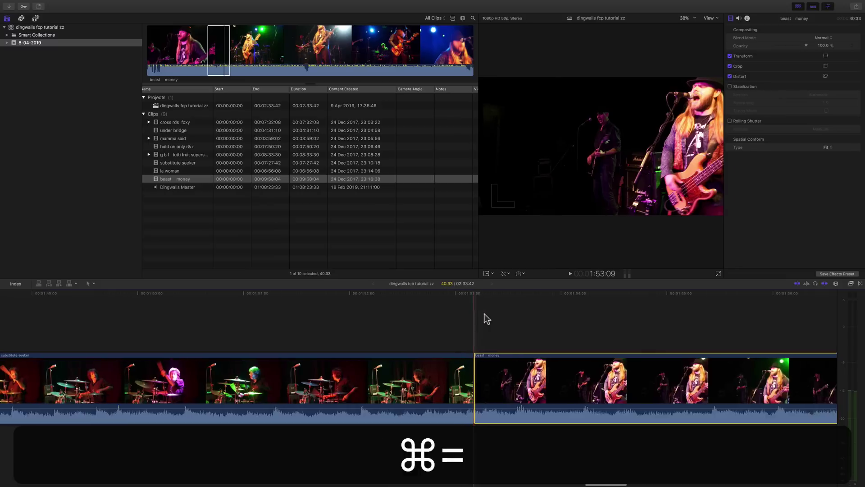
key("space")
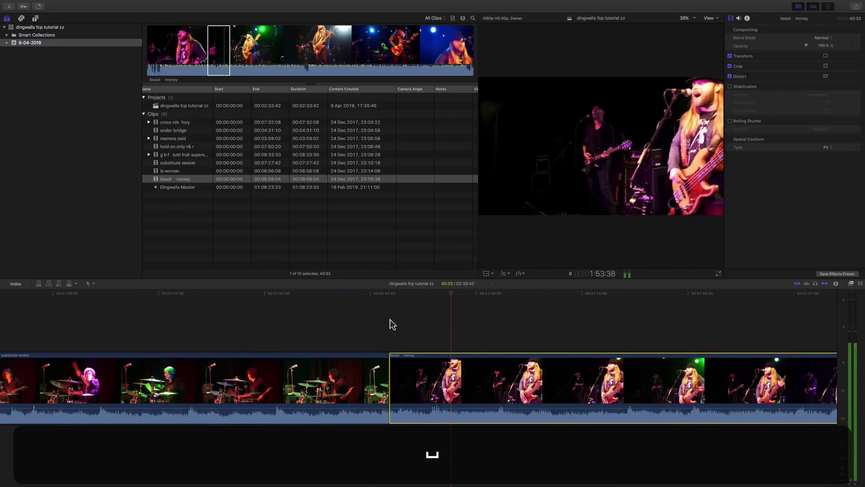
key("space")
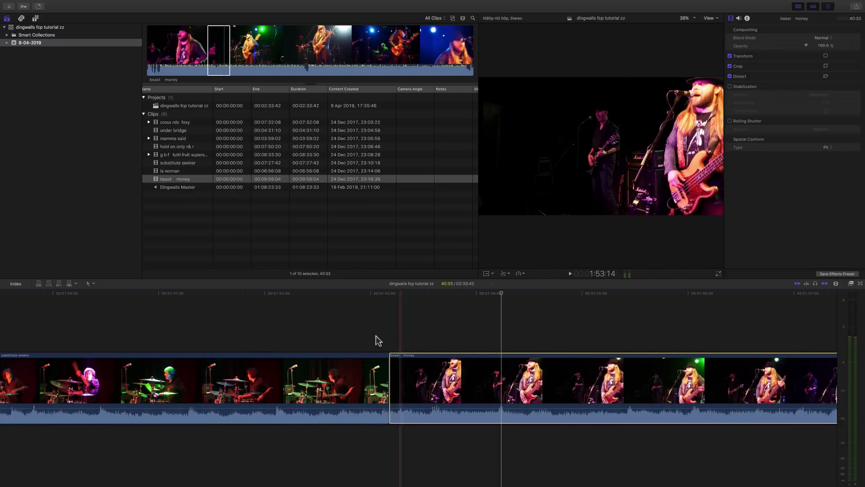
key("t")
left_click_drag(411, 383, 425, 378)
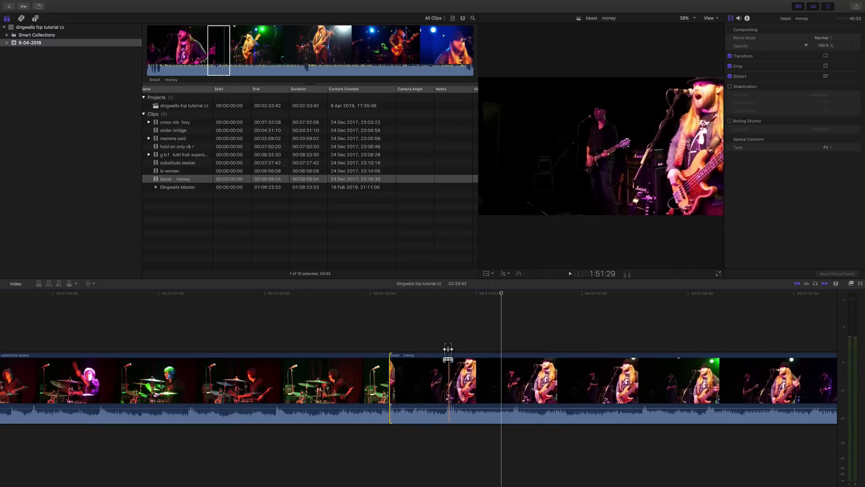
key("space")
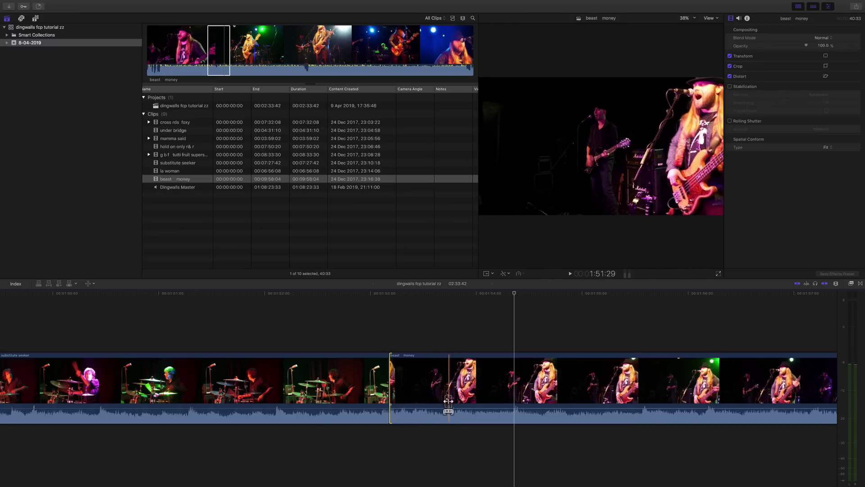
- Slip the "beast money" footage so it starts later and replay the cut into it
left_click_drag(446, 400, 407, 387)
key("space")
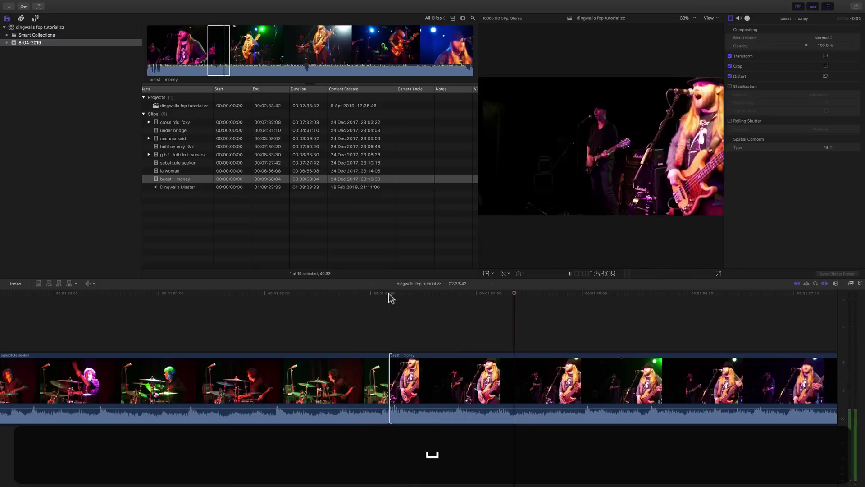
key("space")
- Fine-tune the slip of the "beast money" footage so it starts a touch earlier, and replay the cut from further back in "substitute seeker"
key("super+equal")
key("super+equal")
scroll(277, 372, "left", 5)
left_click_drag(333, 380, 335, 379)
key("space")
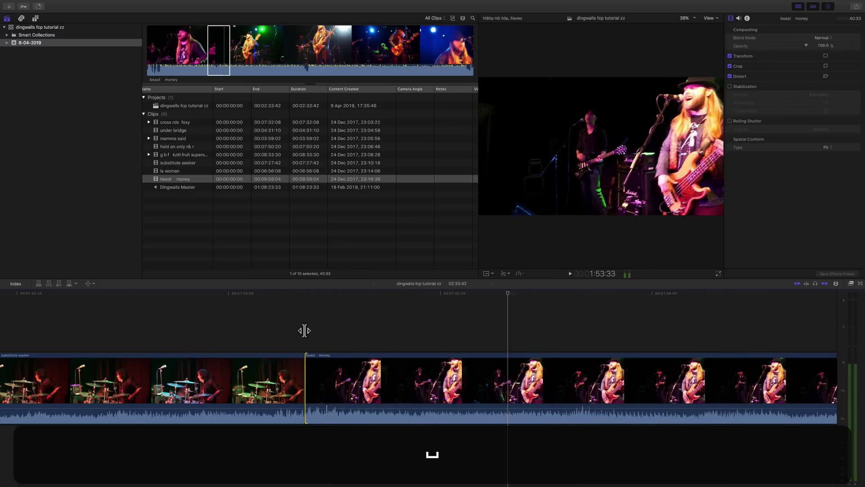
key("super+minus")
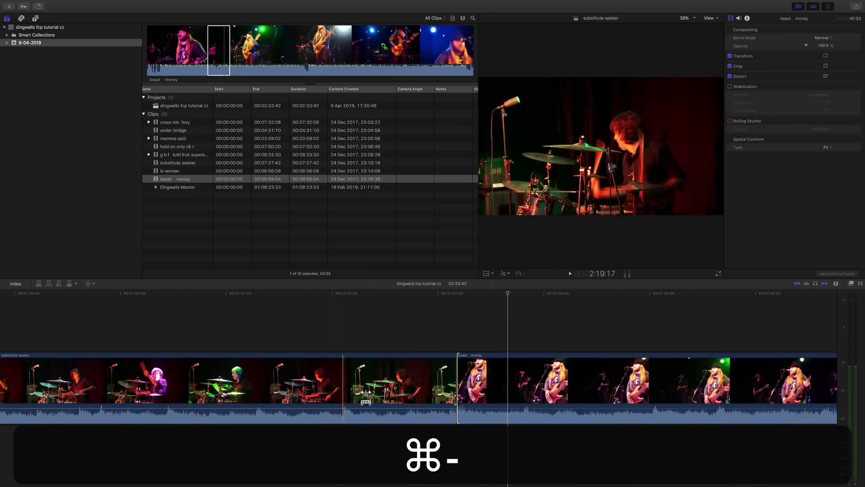
left_click(347, 294)
key("space")
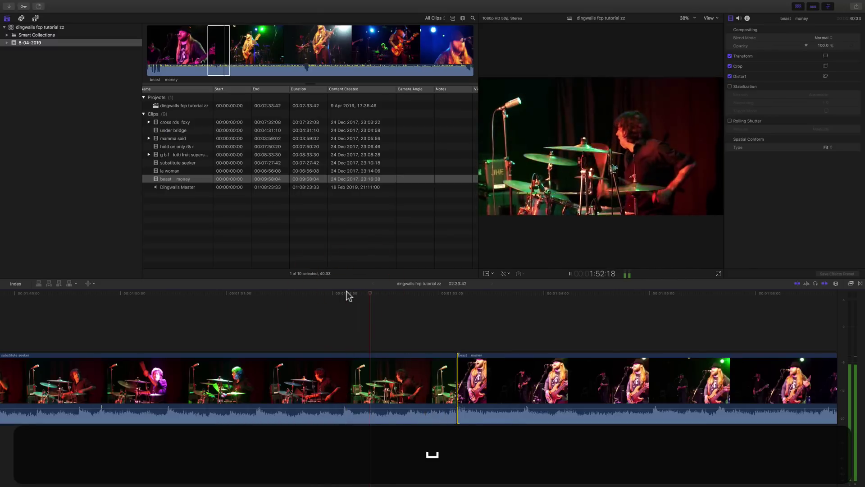
left_click(253, 294)
key("space")
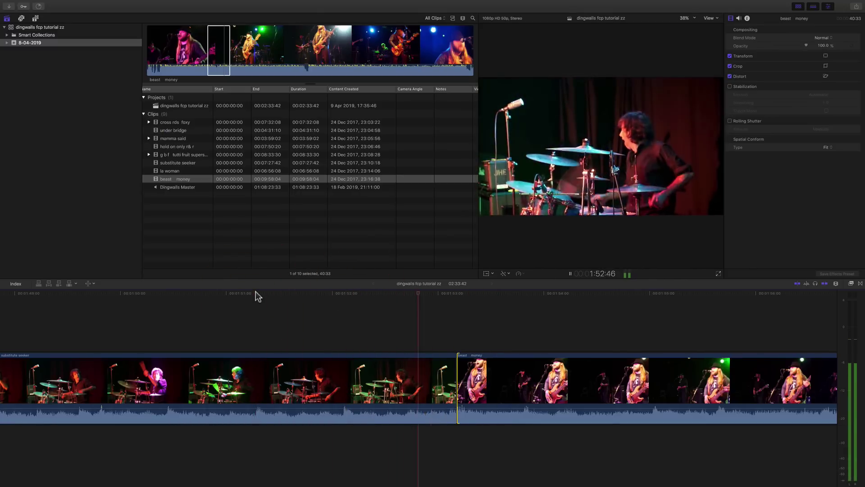
key("space")
- Extend the end of the "substitute seeker" timeline clip by one frame to 28:43 and play the cut
key("a")
left_click(430, 360)
key("super+equal")
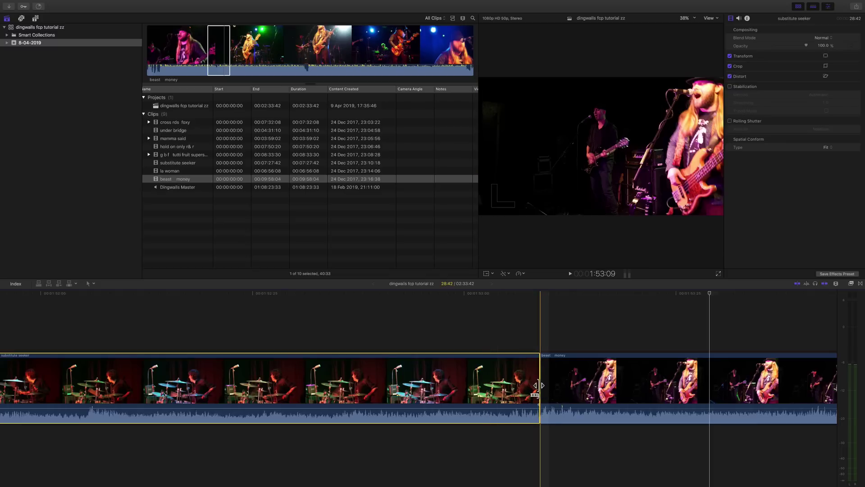
left_click_drag(539, 388, 539, 386)
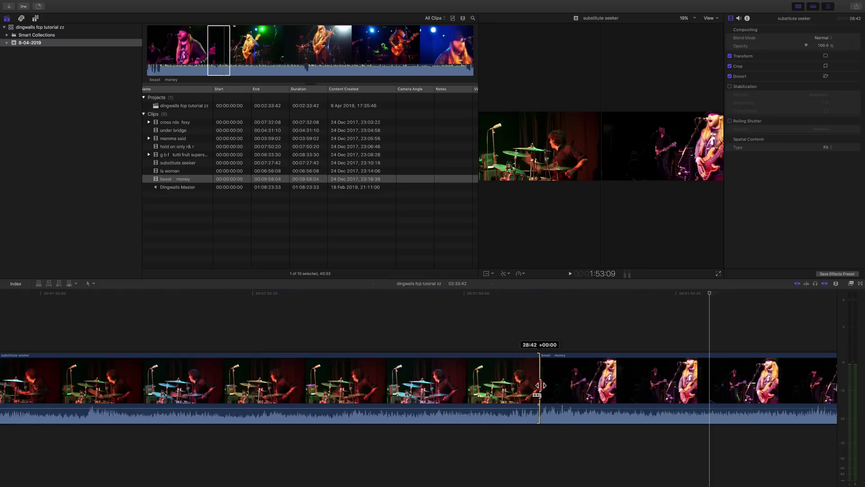
left_click_drag(542, 386, 544, 386)
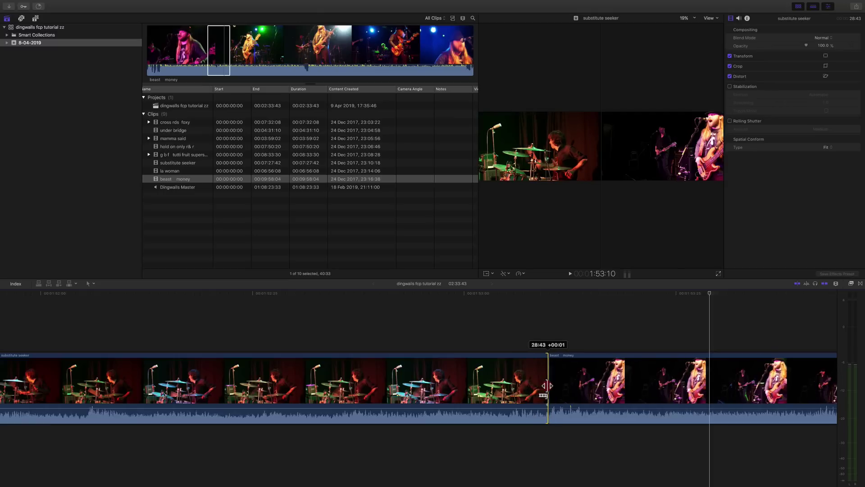
left_click_drag(549, 386, 544, 383)
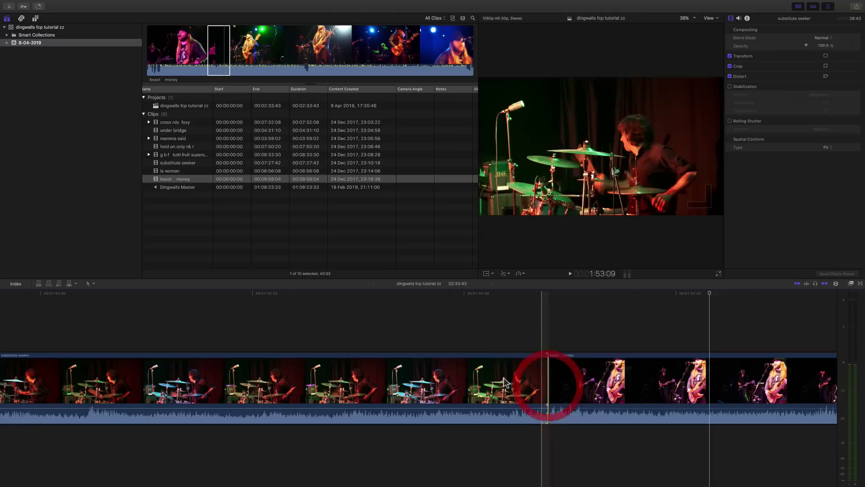
key("space")
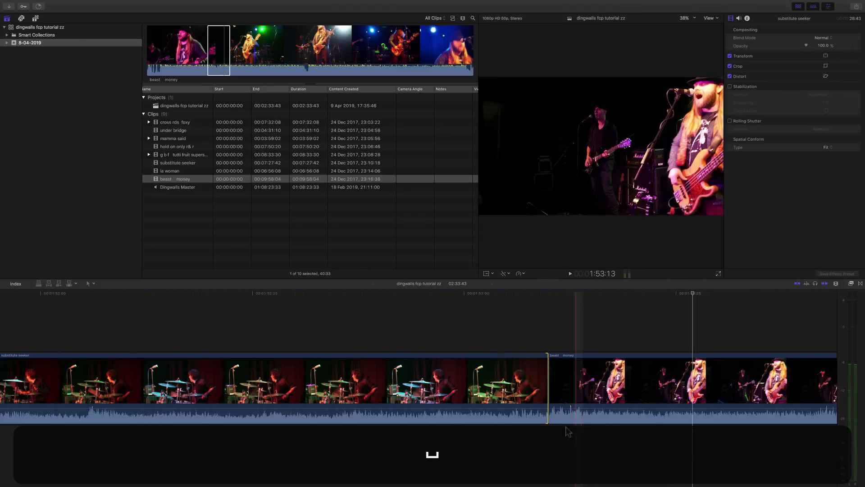
- Extend the end of "substitute seeker" two more frames to 28:45 and replay the cut into "beast money"
left_click_drag(544, 401, 563, 402)
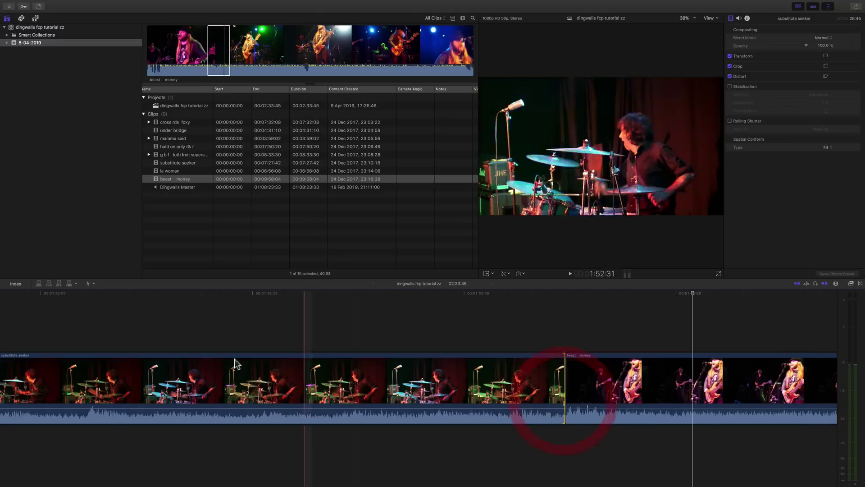
left_click(40, 294)
key("space")
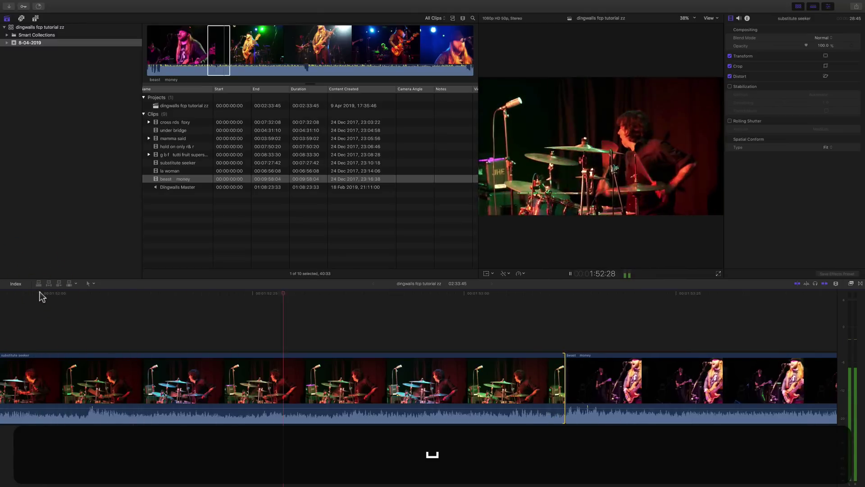
- Extend the end of "substitute seeker" by two frames to 28:47 and replay the cut into "beast money"
key("space")
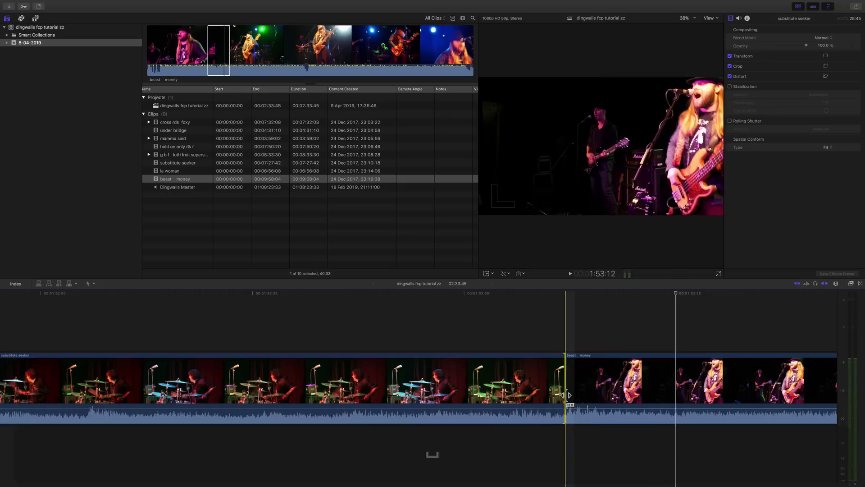
left_click_drag(565, 399, 582, 395)
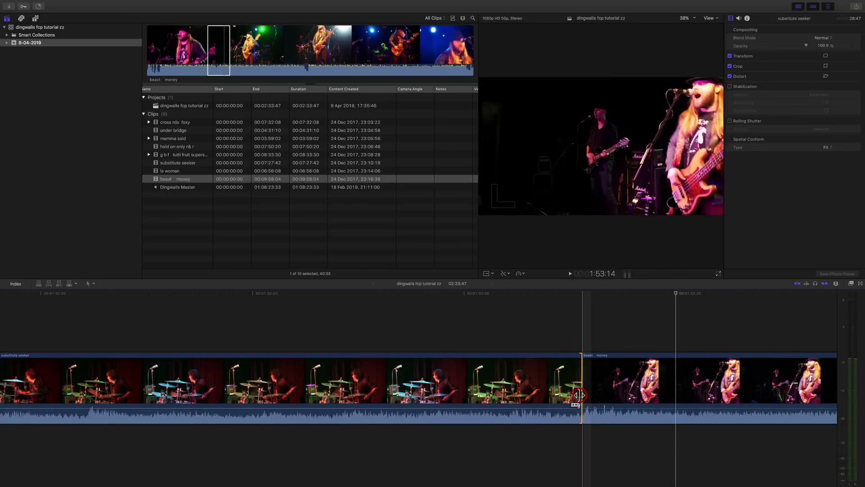
left_click(11, 295)
key("space")
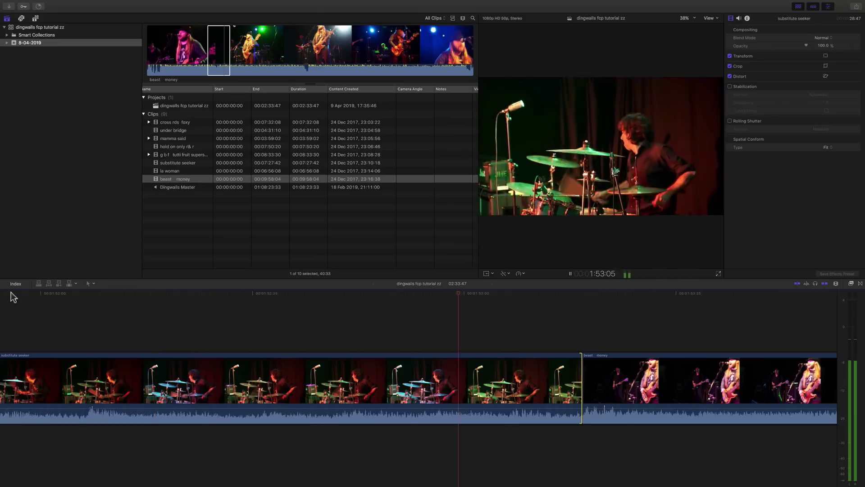
key("space")
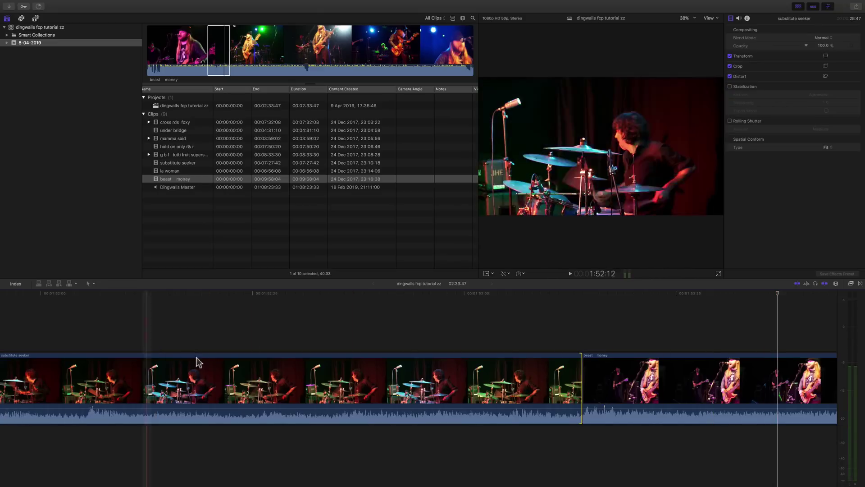
- Extend the end of "substitute seeker" by one frame to 28:48 and replay the cut several times, including from further back
left_click_drag(581, 391, 589, 390)
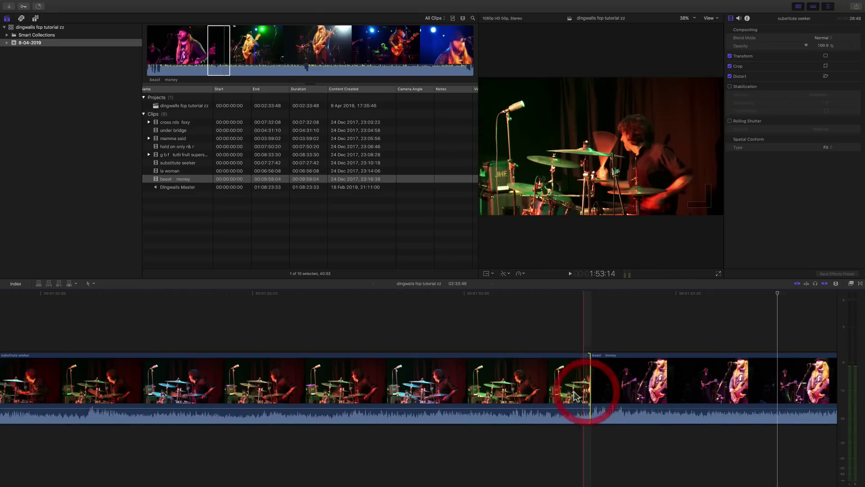
key("space")
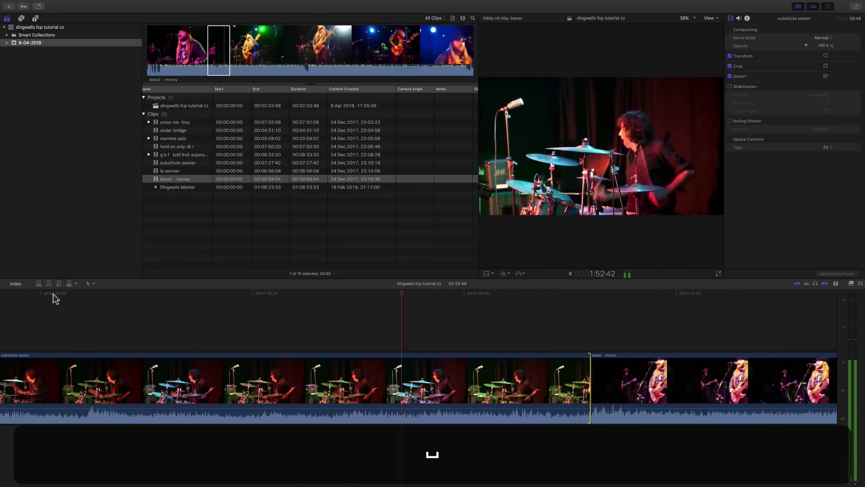
key("space")
key("super+minus")
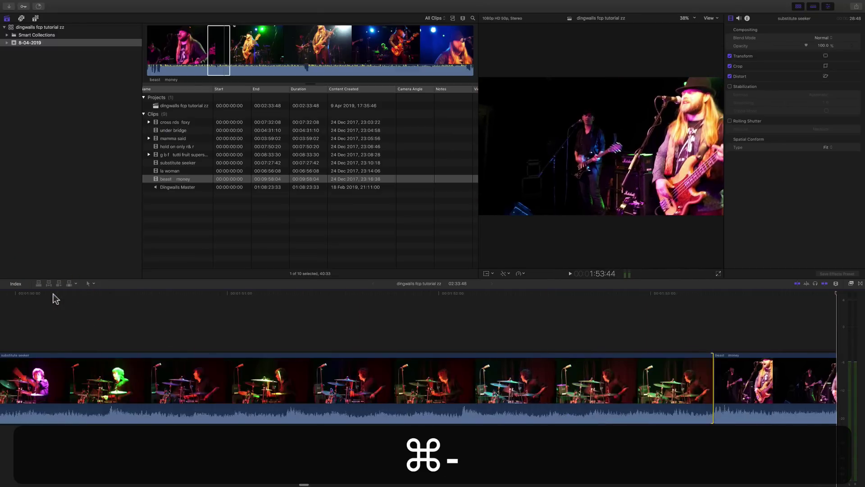
key("super+minus")
scroll(65, 301, "left", 10)
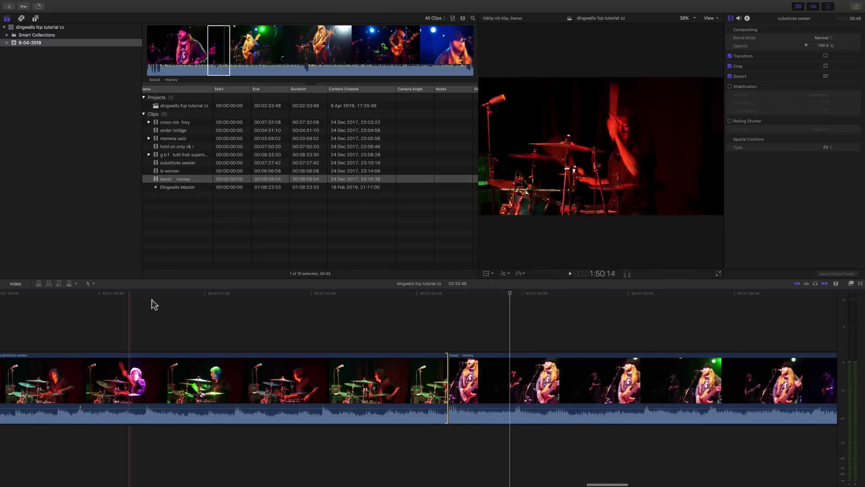
left_click(269, 297)
key("space")
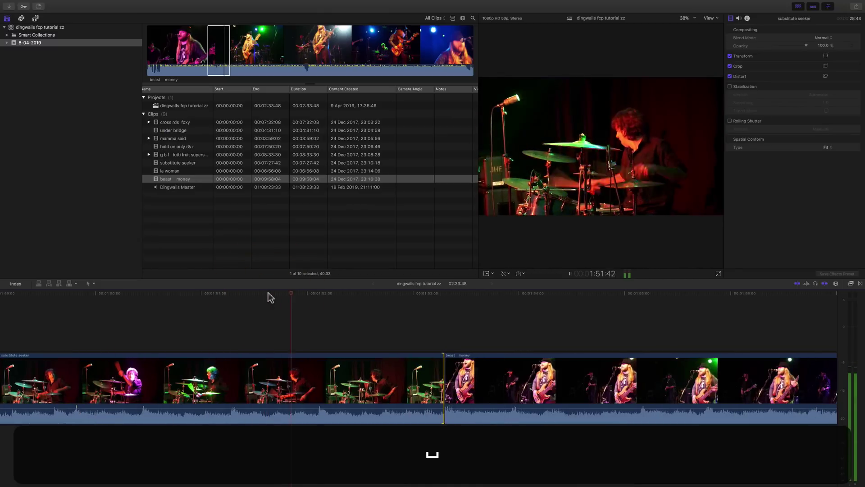
key("space")
left_click(126, 293)
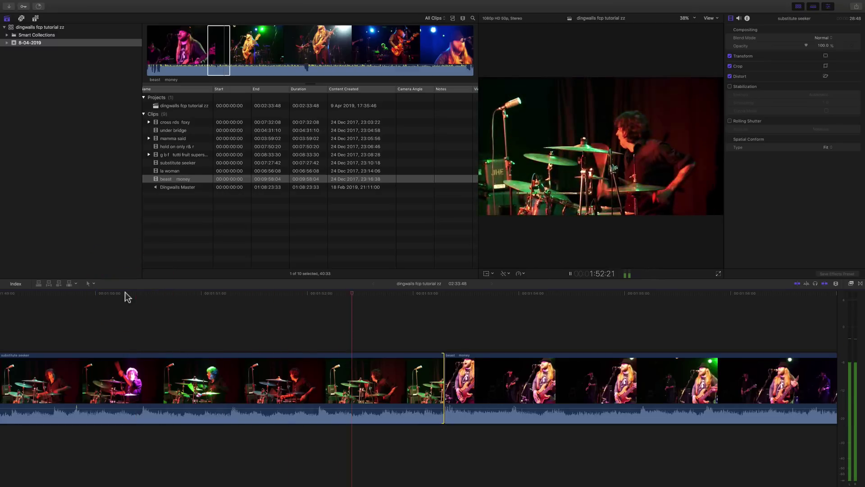
key("space")
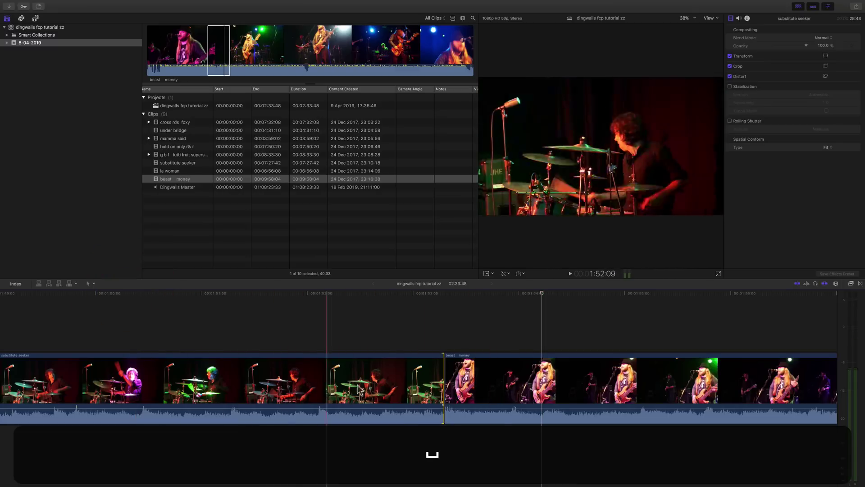
- Extend the end of "substitute seeker" one more frame to 28:49 and play across the cut again
left_click_drag(441, 399, 445, 398)
left_click(194, 294)
key("space")
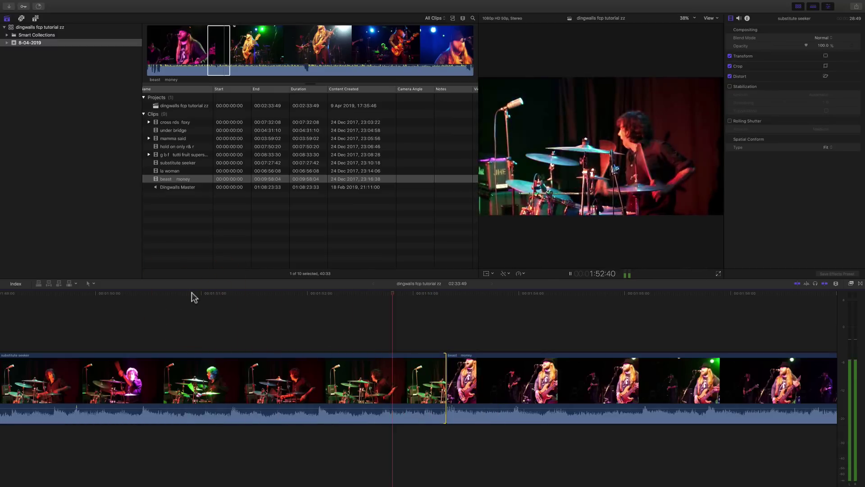
key("space")
- Play through the remainder of the "beast money" timeline clip to judge where the excerpt should end
scroll(441, 317, "right", 10)
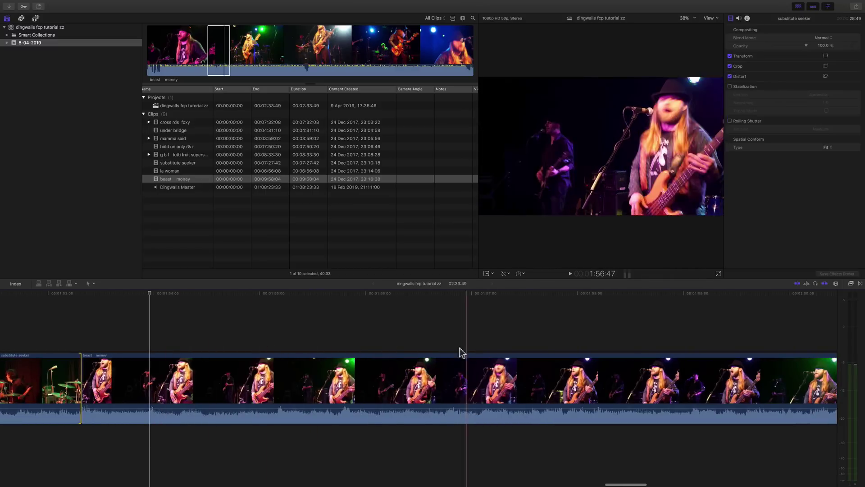
scroll(501, 334, "right", 2)
scroll(503, 333, "right", 3)
key("super+minus")
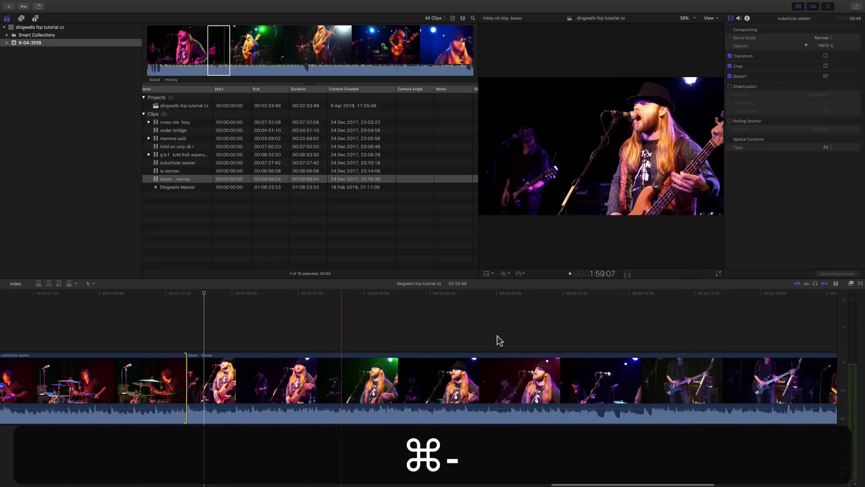
left_click(583, 293)
key("space")
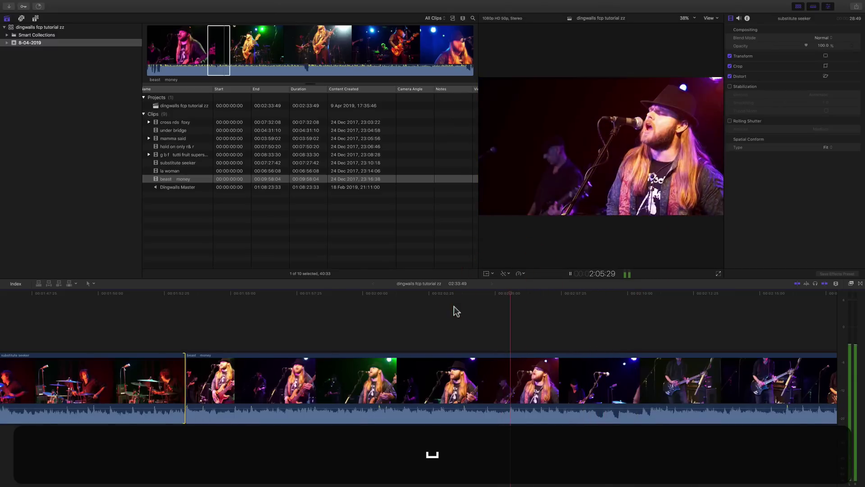
scroll(453, 307, "right", 5)
key("super+minus")
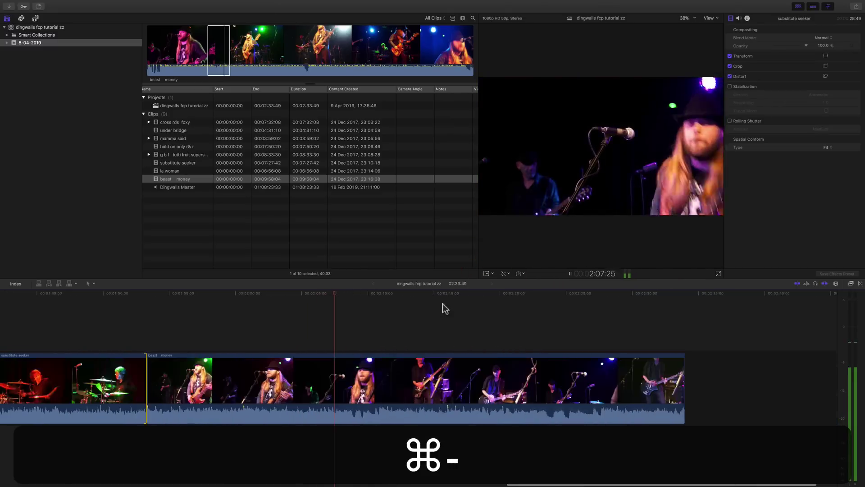
key("super+minus")
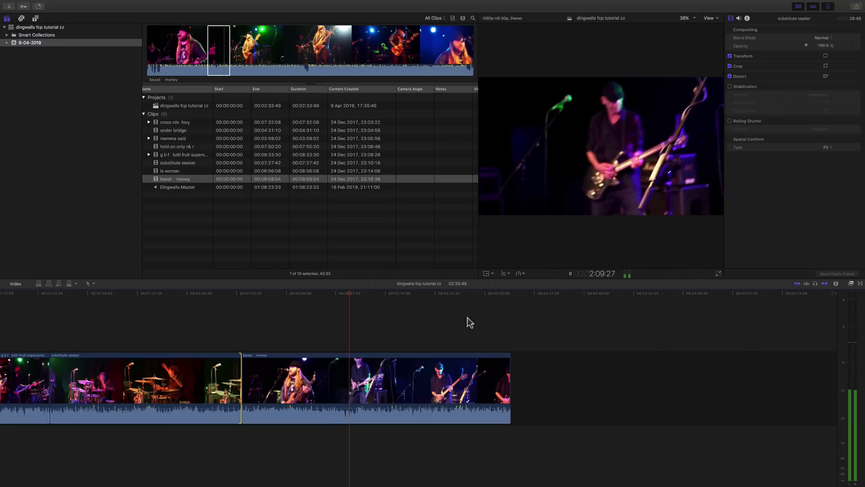
scroll(535, 333, "left", 1)
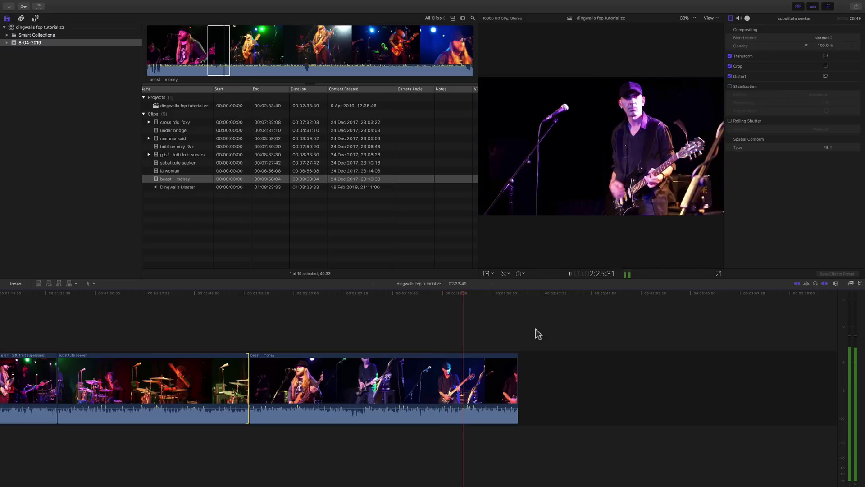
key("space")
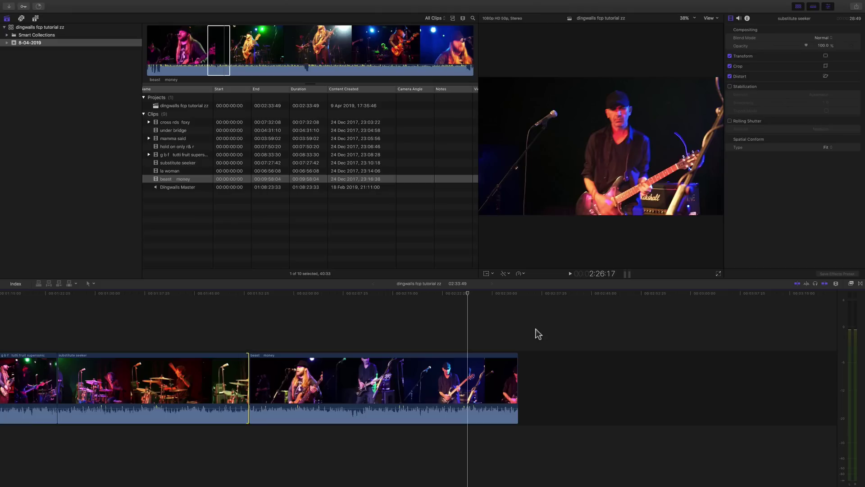
- Extend the end of the "beast money" timeline clip to 49:09 and play into the added footage
left_click_drag(518, 416, 547, 406)
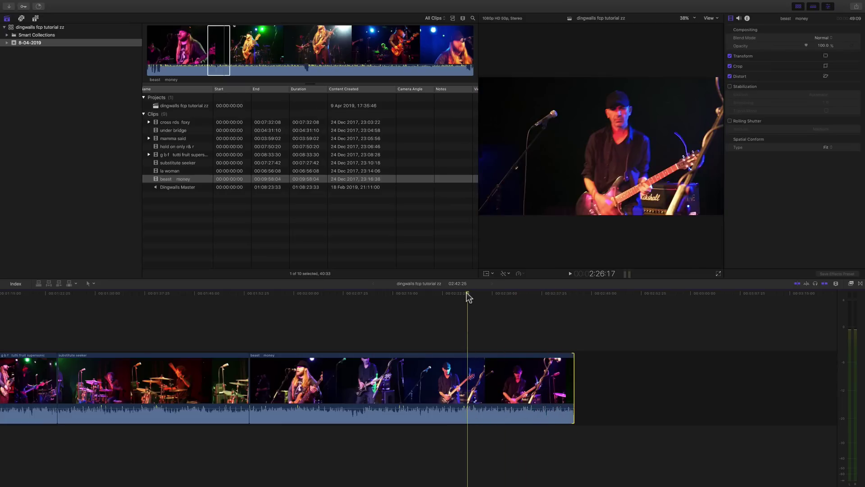
key("space")
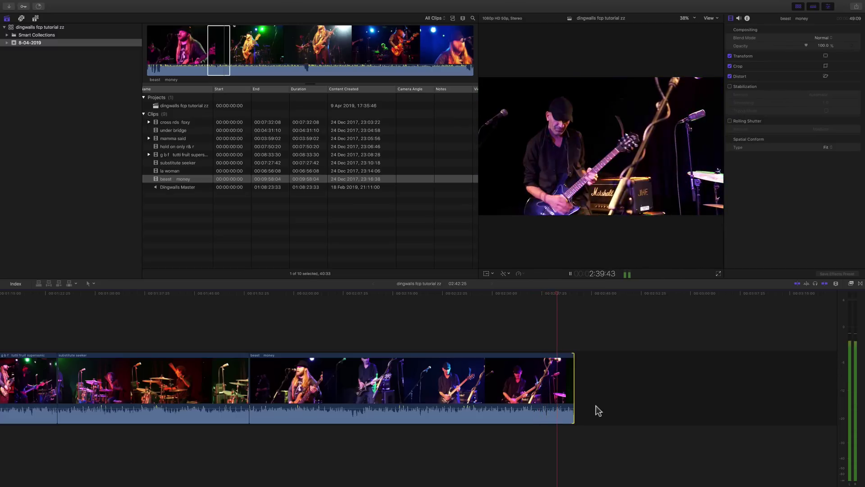
key("space")
- Extend the end of "beast money" further to 55:28 and play up to the point where it should end
left_click_drag(573, 412, 616, 411)
key("space")
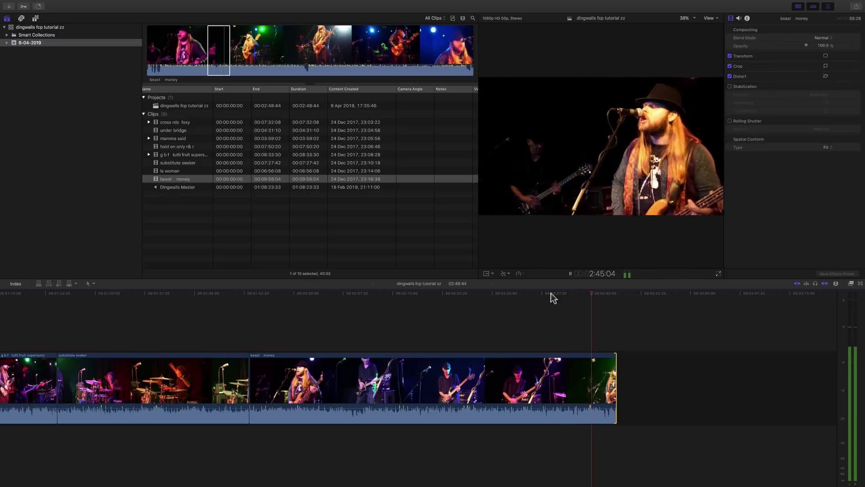
key("space")
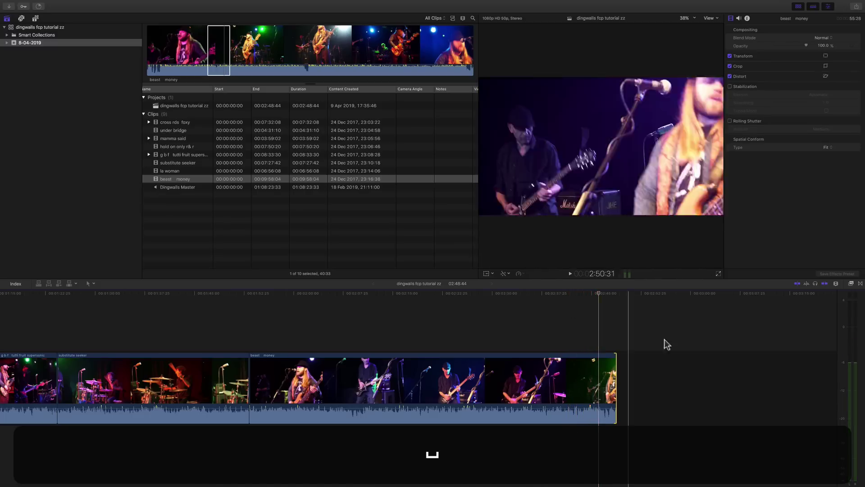
- Trim the end of "beast money" back to the playhead for a 52:41 duration, and select the project in the browser
left_click_drag(613, 390, 599, 391)
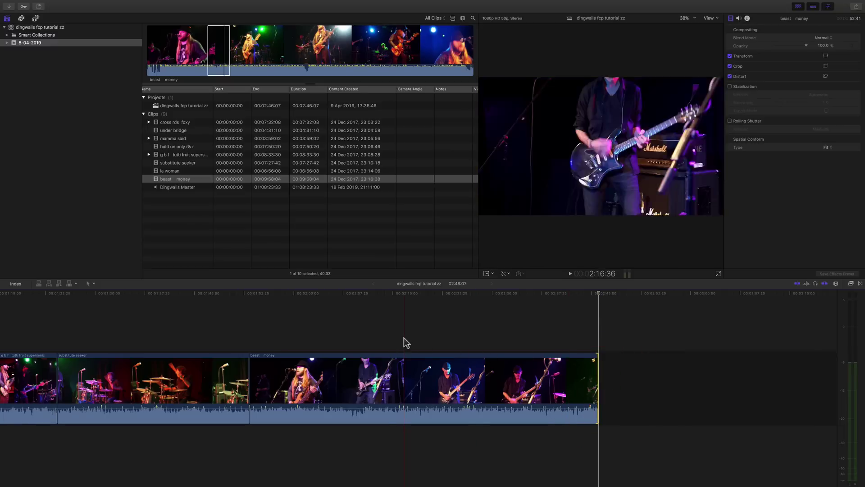
key("super+minus")
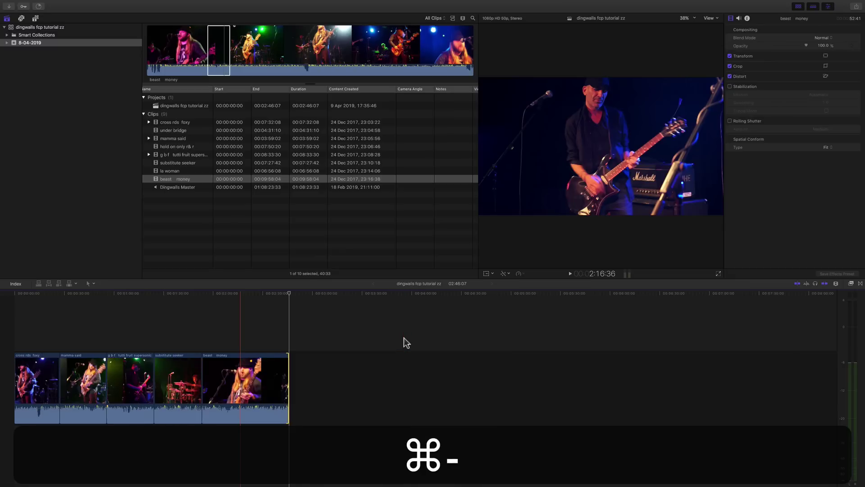
left_click(434, 293)
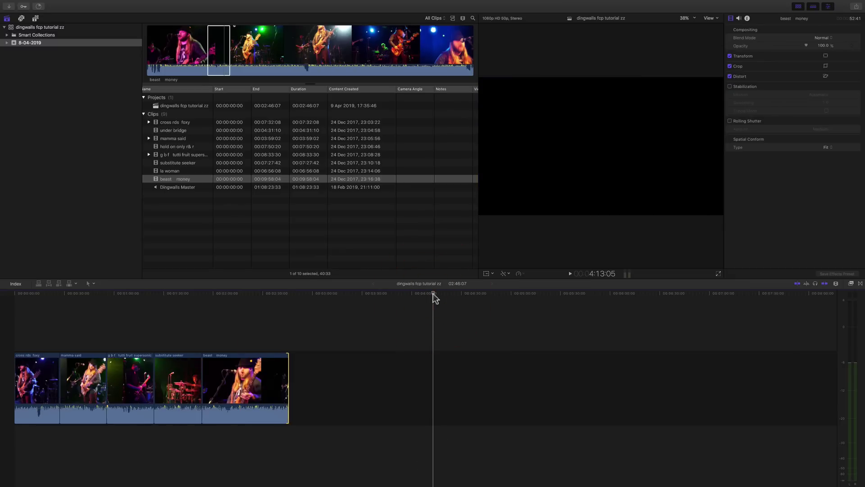
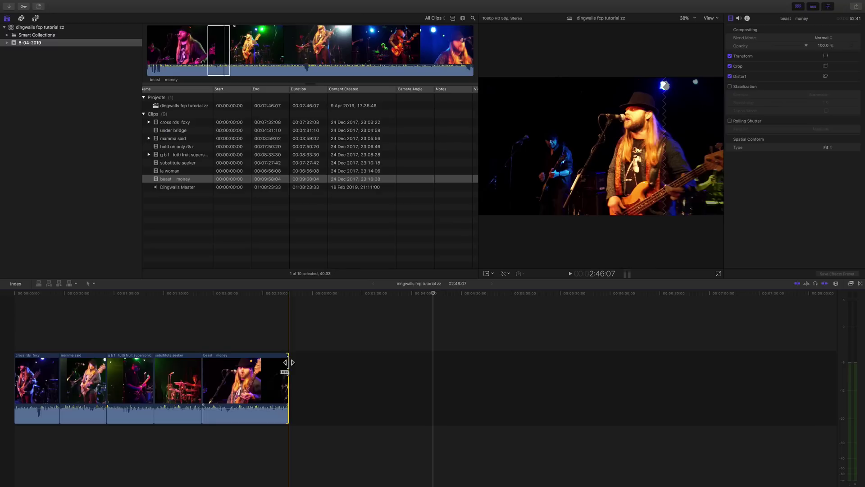
left_click(179, 106)
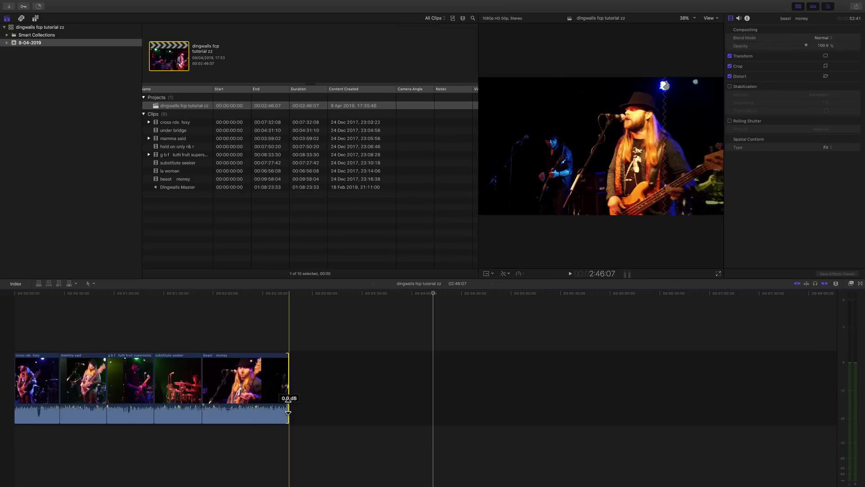
- Trim the end of "beast money" back to a project length of 02:45:16, and extend it by one frame to 52:01
key("super+equal")
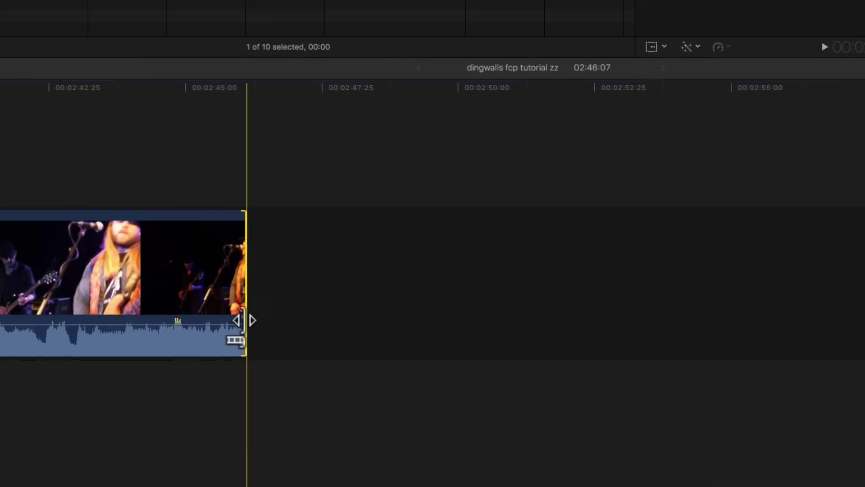
left_click_drag(243, 318, 200, 320)
key("super+equal")
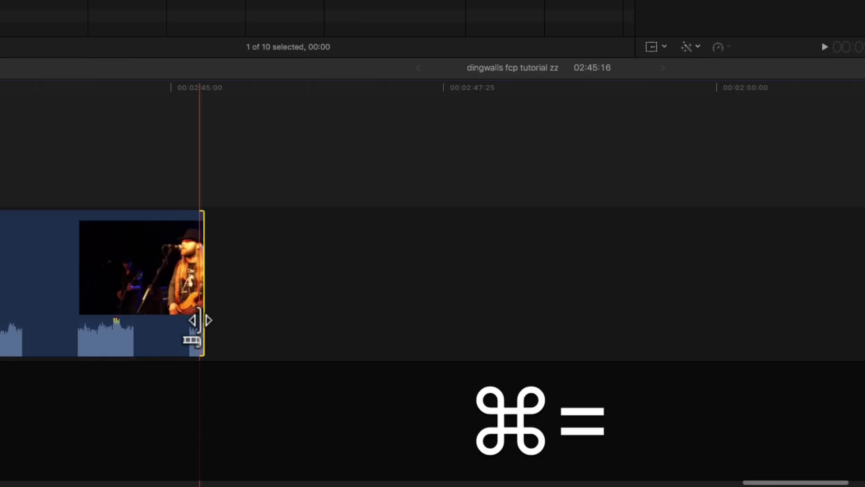
left_click(209, 313)
left_click_drag(209, 312, 213, 312)
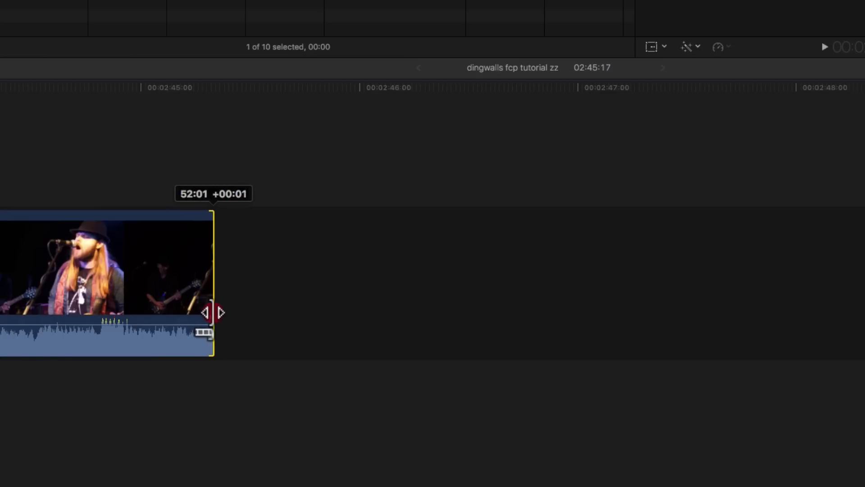
- Extend the end of "beast money" to 52:46, and fine-tune it by three more frames to 52:49
left_click_drag(213, 312, 409, 319)
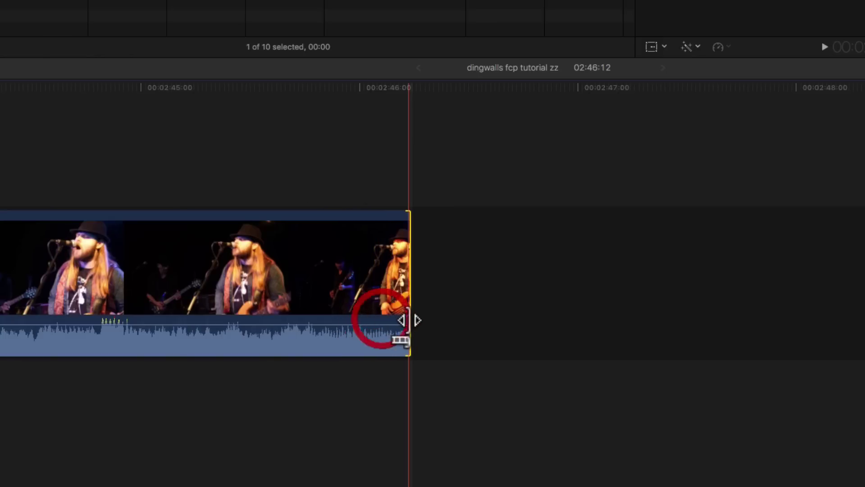
key("super+equal")
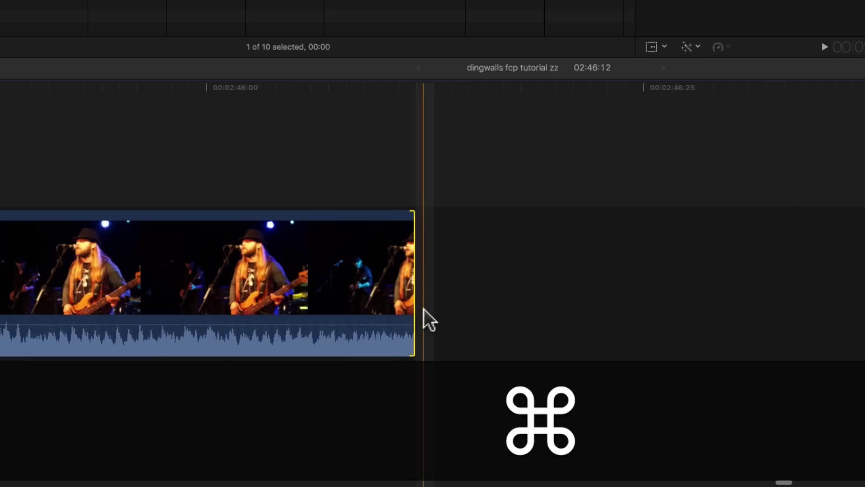
left_click_drag(415, 304, 414, 306)
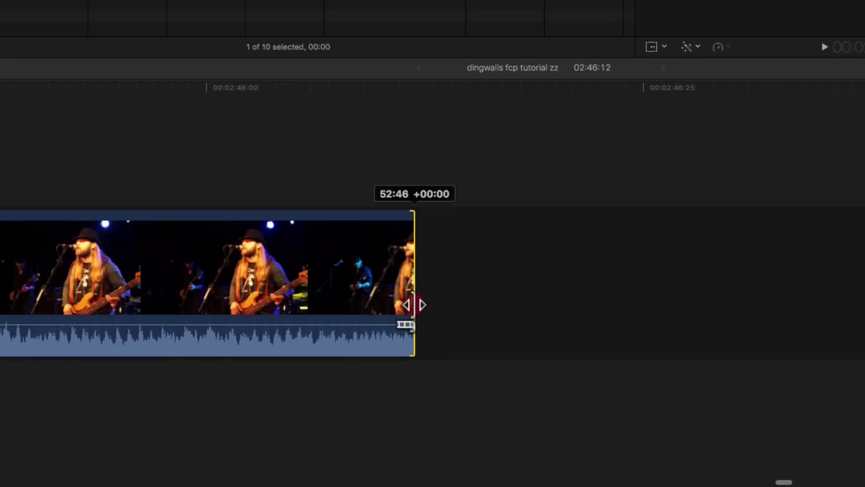
left_click_drag(414, 305, 459, 305)
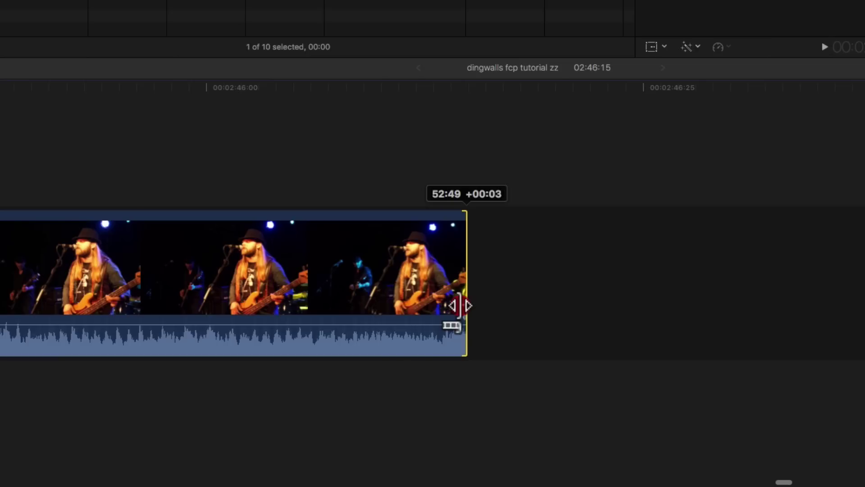
- Extend the end of "beast money" by one frame to a duration of 53:00
left_click_drag(460, 306, 478, 305)
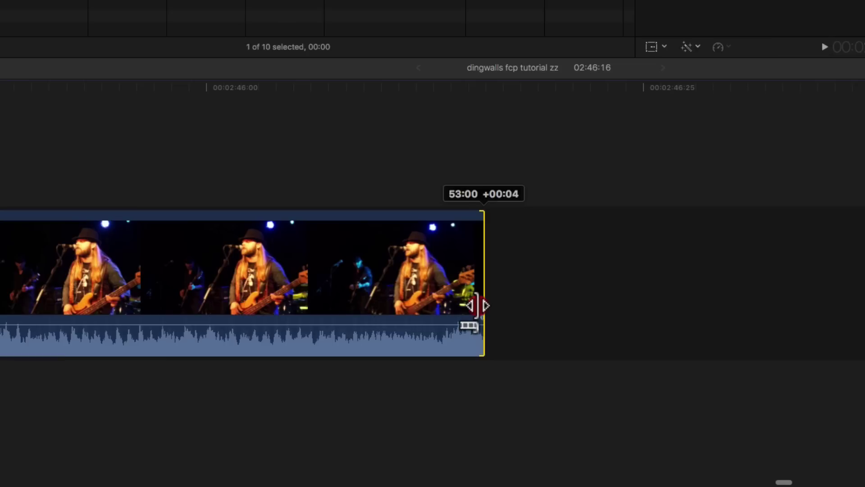
mouse_move(478, 305)
left_mouse_down()
mouse_move(455, 306)
mouse_move(478, 308)
left_mouse_up()
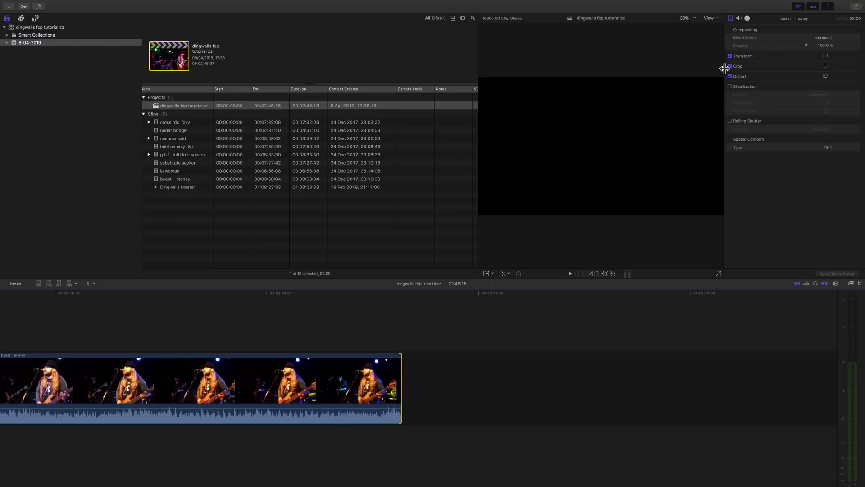
key("super+minus")
key("super+minus")
key("super+minus")
key("super+minus")
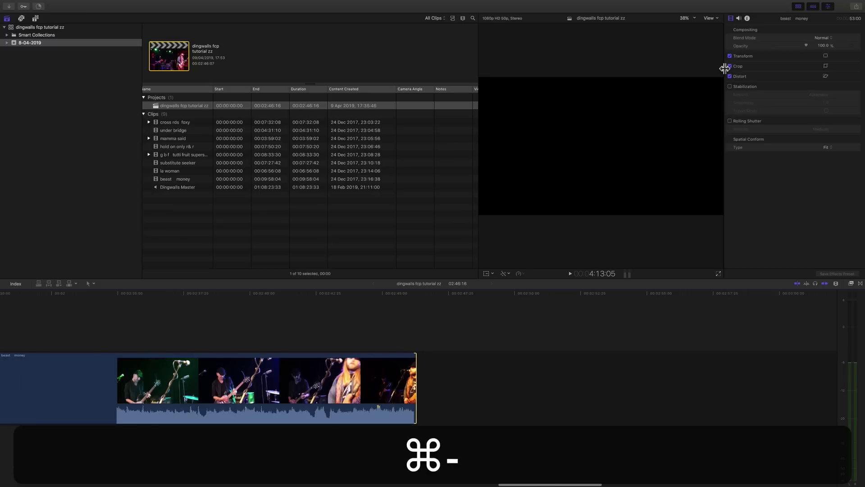
key("super+minus")
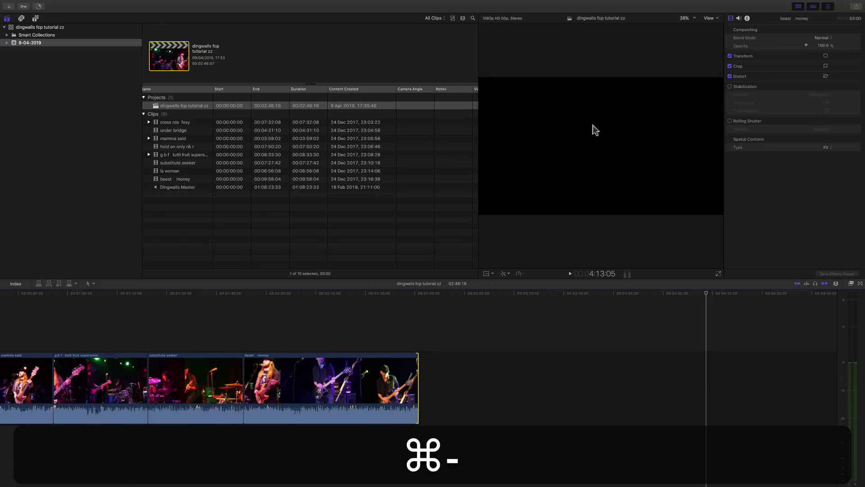
scroll(394, 345, "left", 3)
scroll(394, 340, "left", 3)
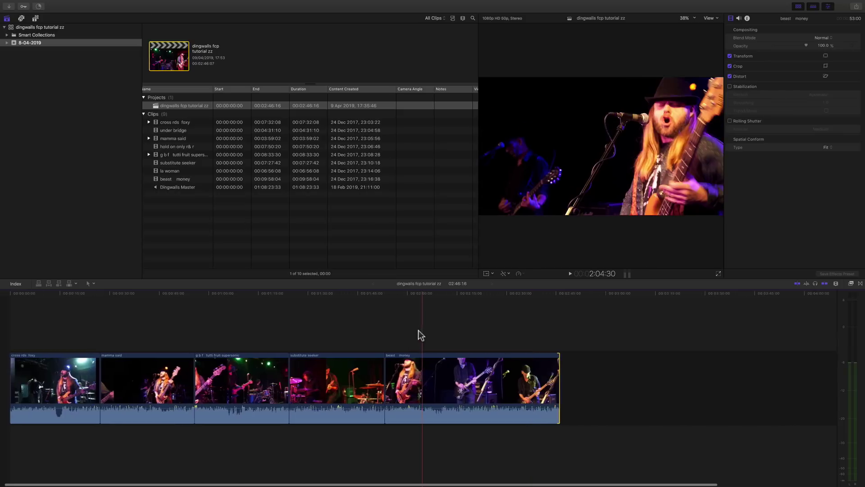
key("super+minus")
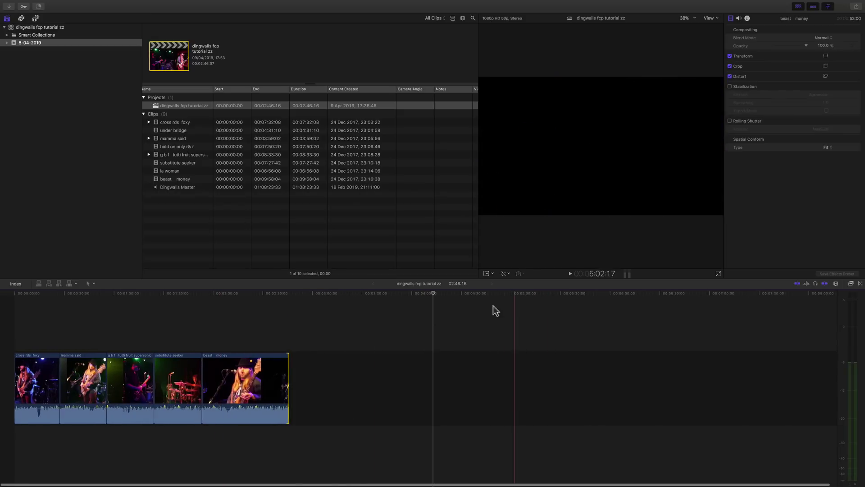
left_click_drag(433, 292, 293, 304)
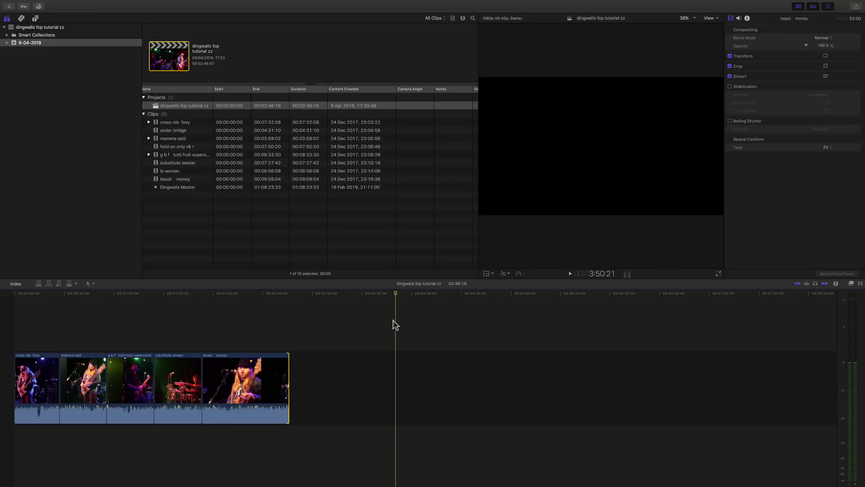
left_click(90, 283)
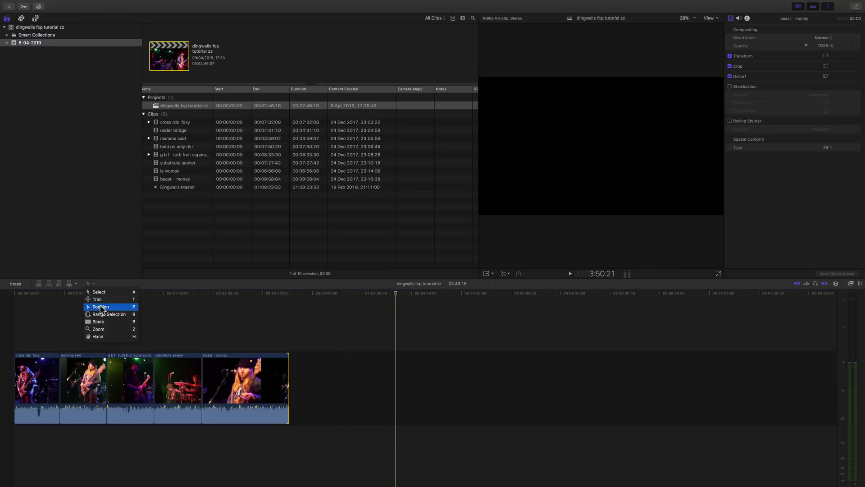
left_click(90, 284)
left_click(232, 323)
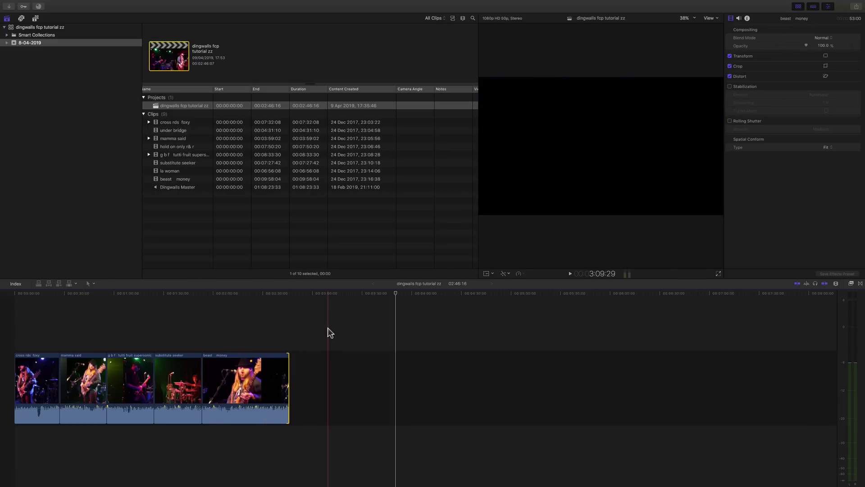
- Try slipping the contents of "beast money" with the Trim tool, and undo the slip
key("t")
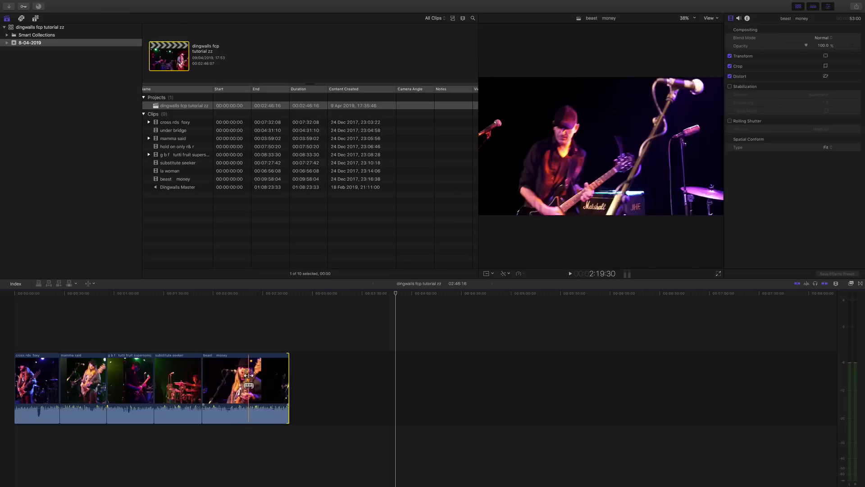
left_click_drag(249, 376, 242, 376)
key("super+z")
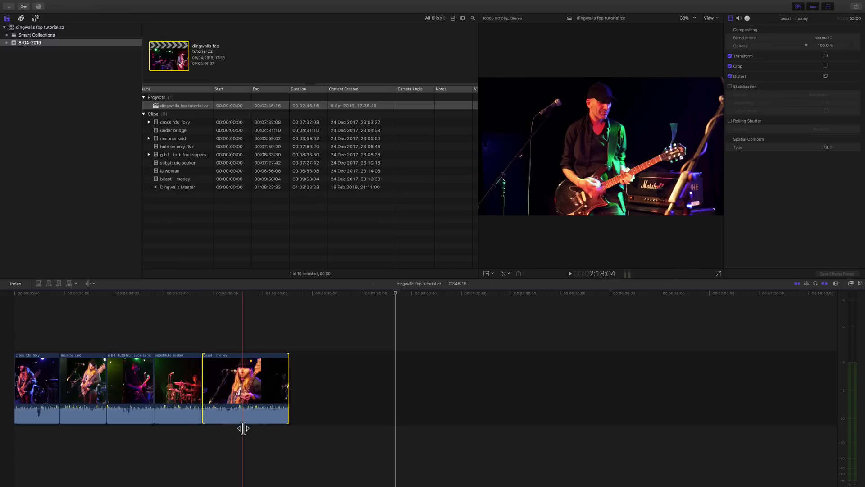
left_click(91, 284)
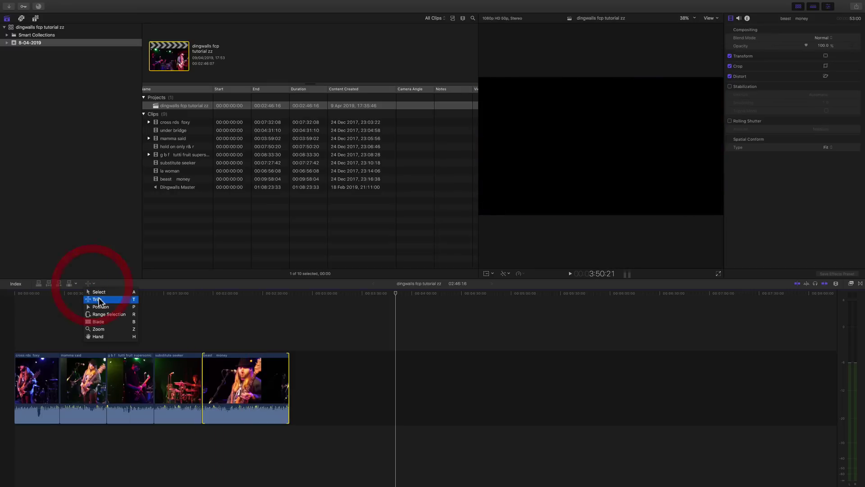
left_click(192, 313)
key("a")
key("t")
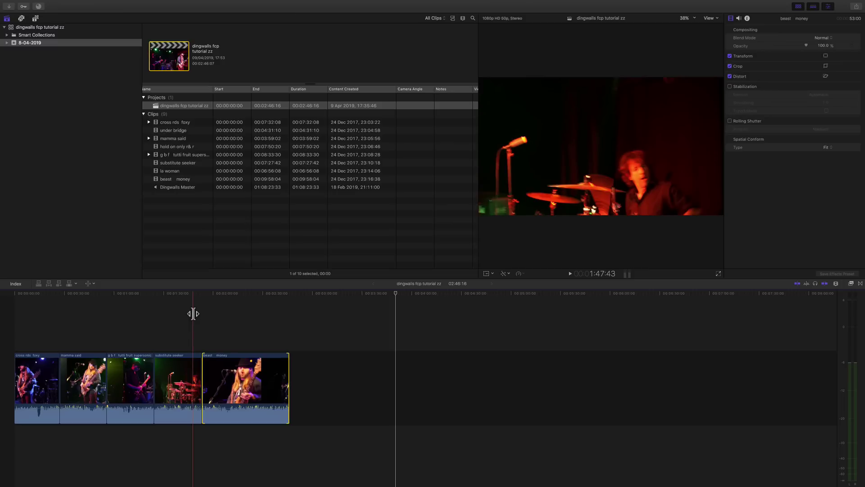
key("p")
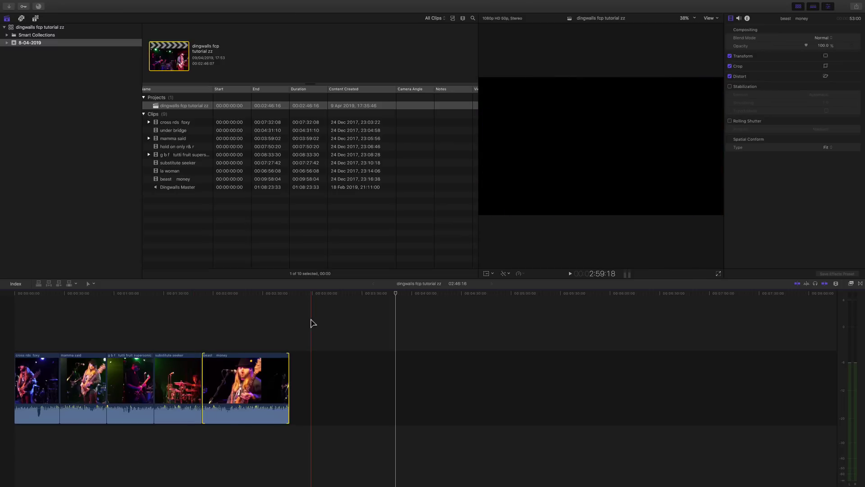
- Try to move "beast money" away from the end of "substitute seeker" with the Select tool
key("super+equal")
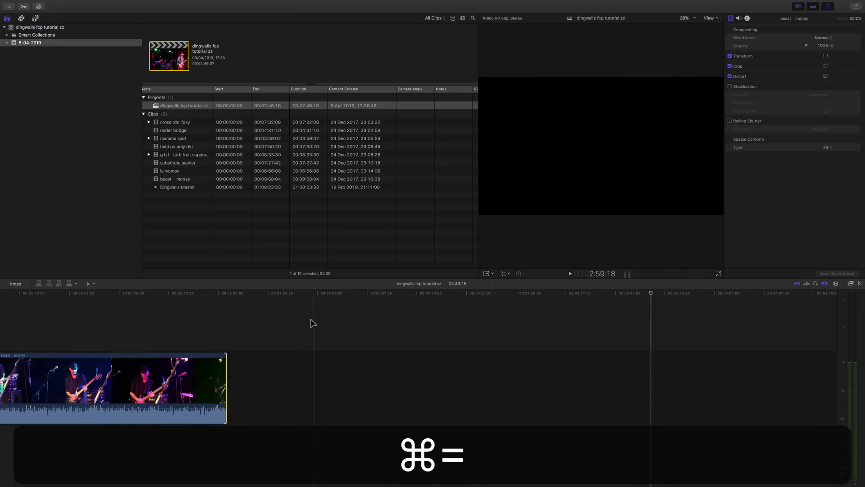
key("a")
scroll(311, 321, "left", 10)
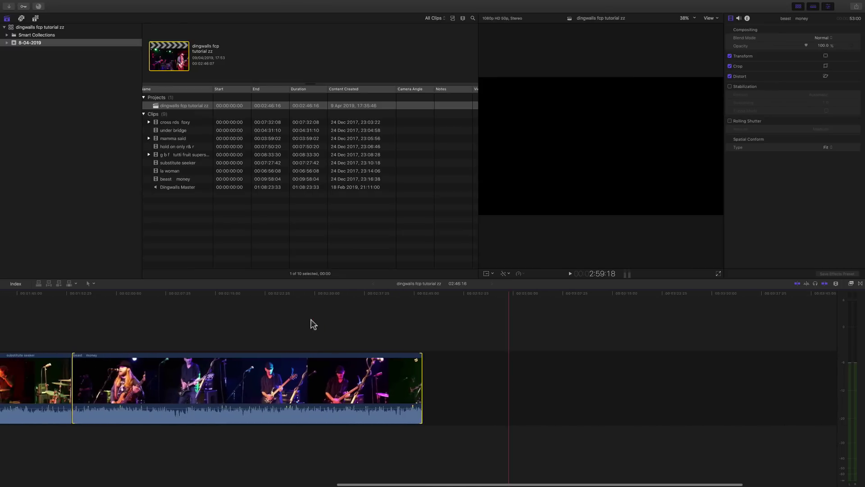
scroll(311, 320, "left", 5)
left_click(709, 291)
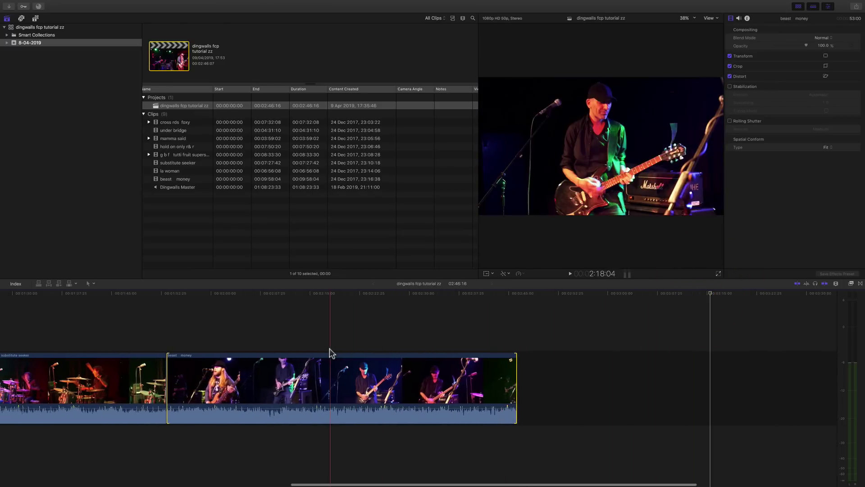
left_click_drag(282, 357, 350, 357)
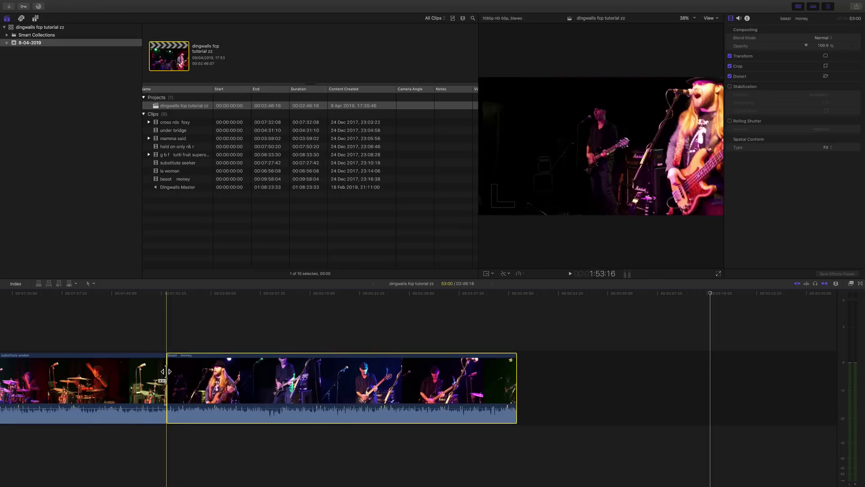
key("super+minus")
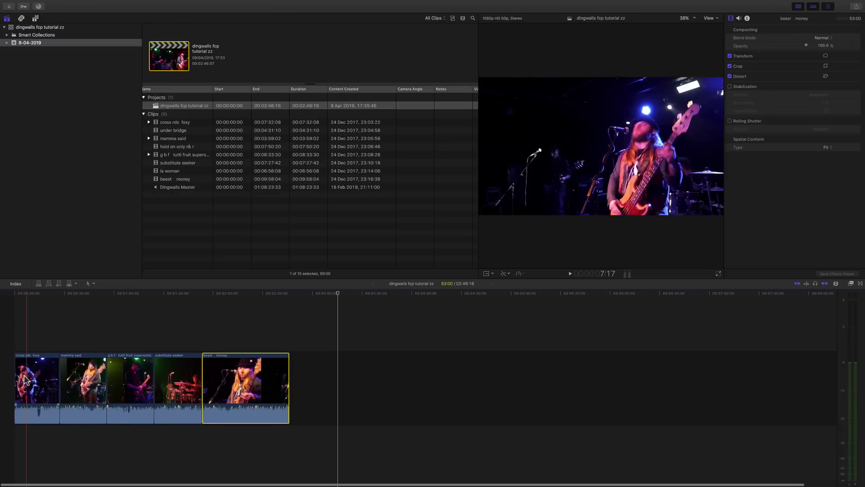
left_click_drag(232, 365, 267, 364)
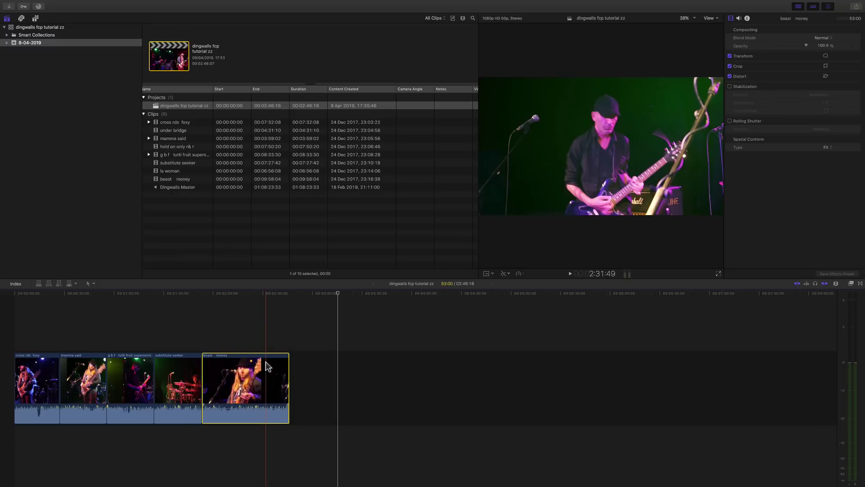
- Try to shift "beast money" forward with snapping turned off, and try again with snapping turned back on
left_click(825, 284)
left_click_drag(248, 383, 309, 386)
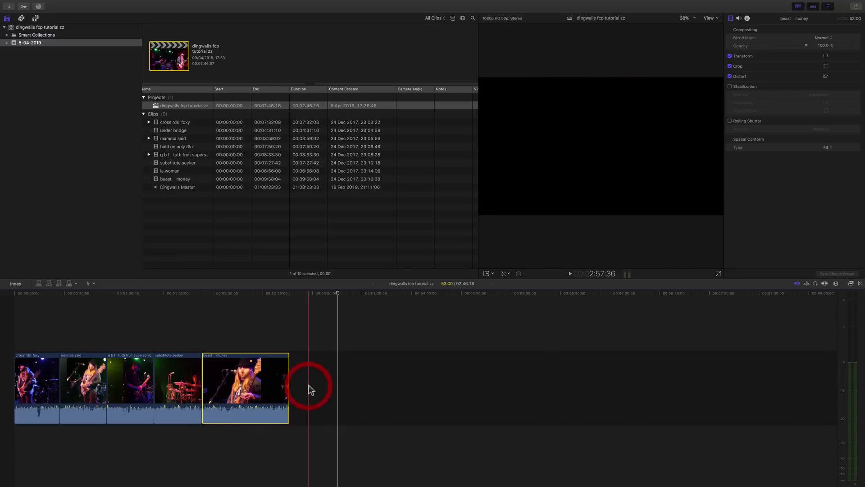
left_click(825, 284)
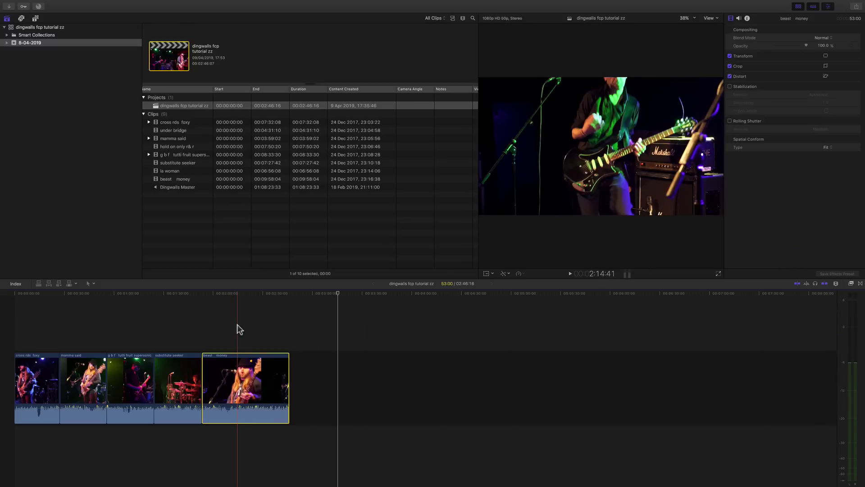
key("super+equal")
key("super+equal")
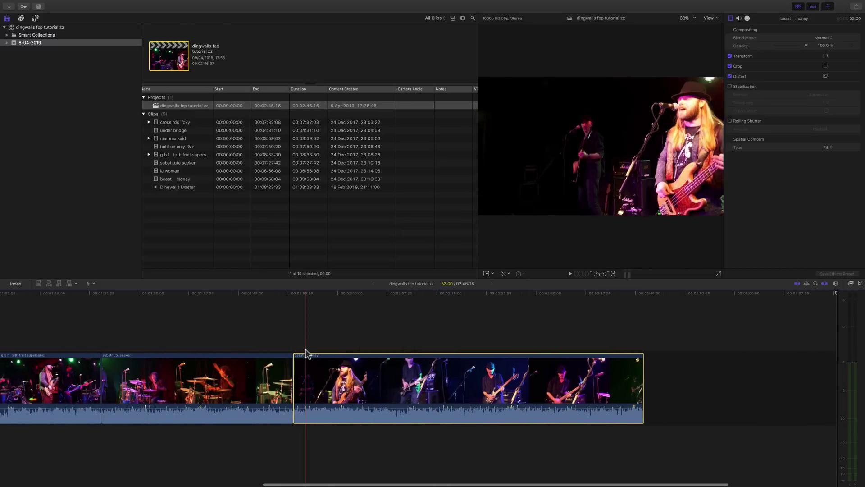
left_click_drag(307, 355, 325, 356)
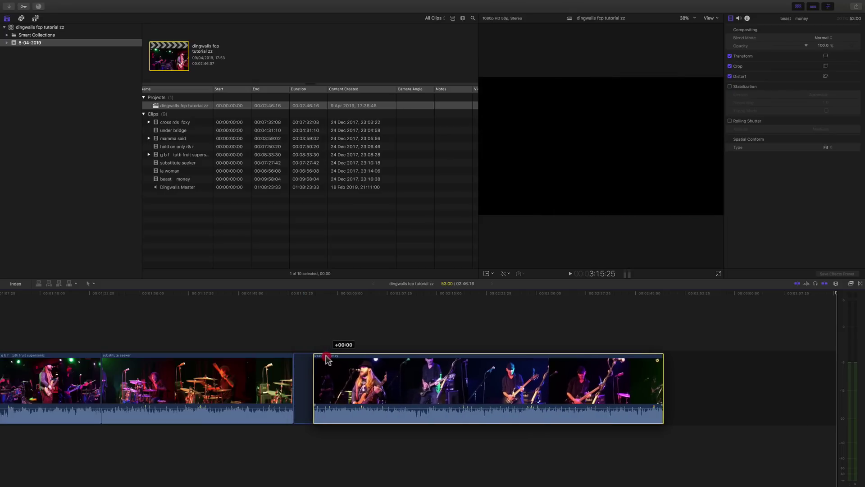
left_click_drag(325, 356, 386, 359)
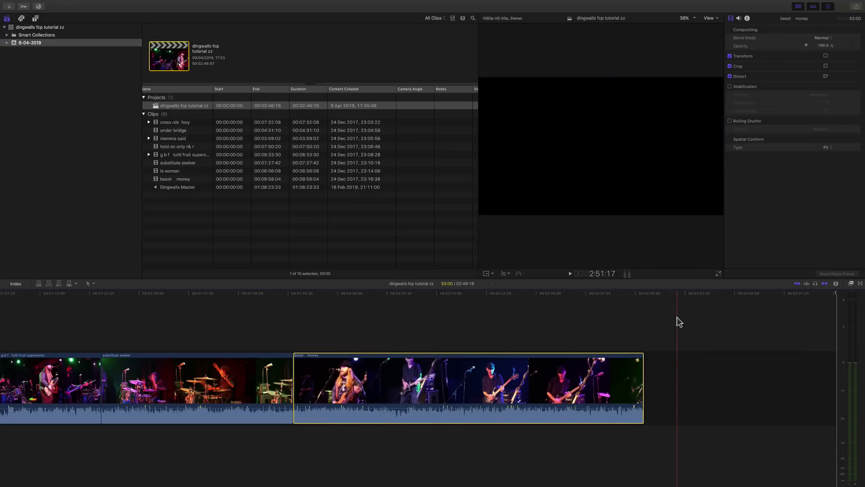
- Move "beast money" forward by 05:00 with the Position tool, leaving a gap after "substitute seeker"
key("p")
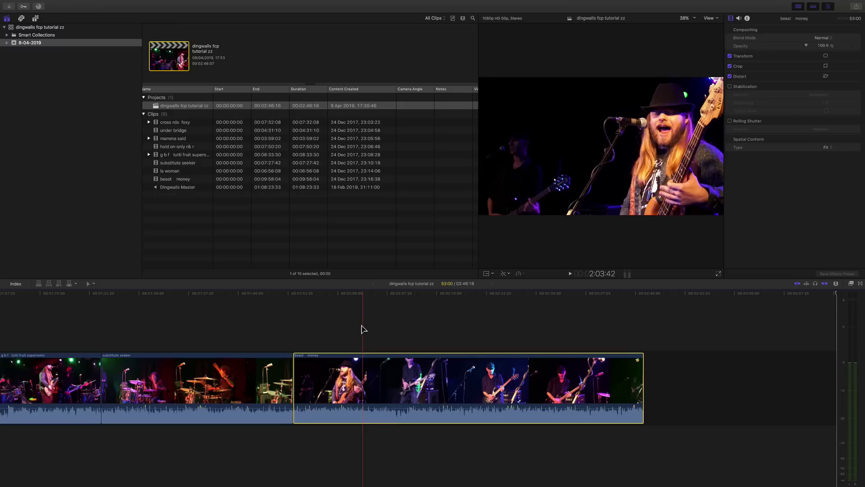
left_click_drag(350, 359, 383, 360)
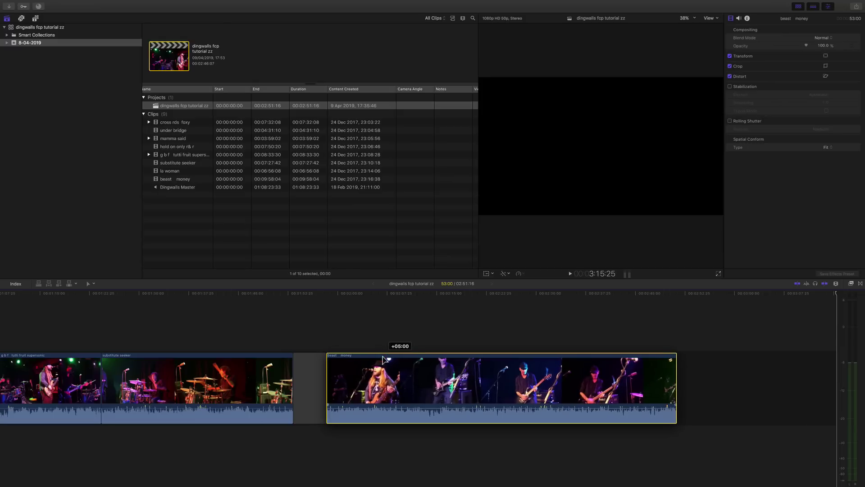
left_click_drag(383, 359, 383, 359)
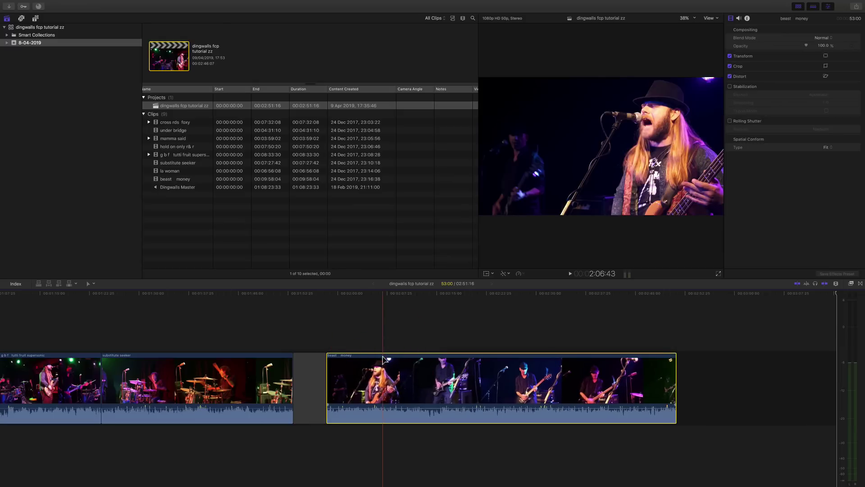
- Select the gap and play the timeline from the end of "substitute seeker" across it into "beast money"
left_click(315, 364)
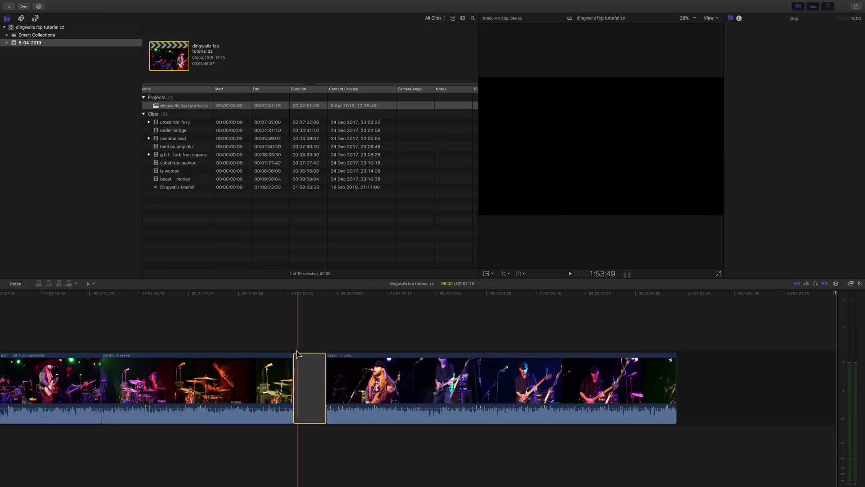
left_click(283, 358)
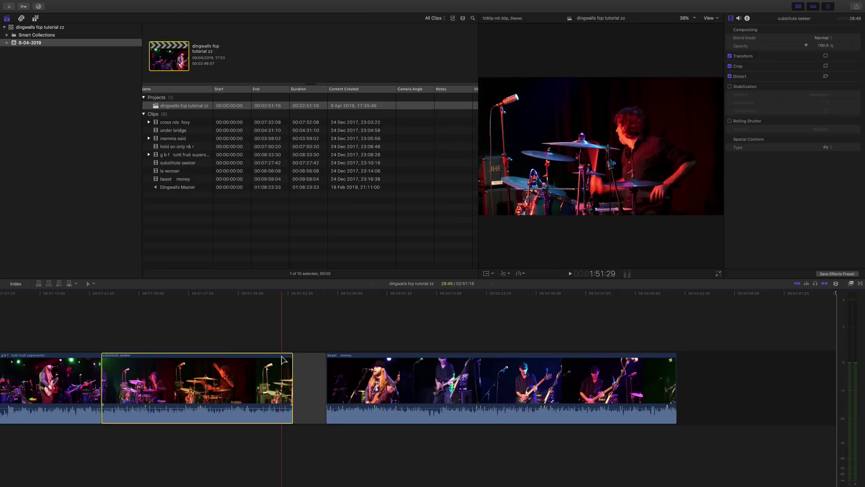
left_click(317, 367)
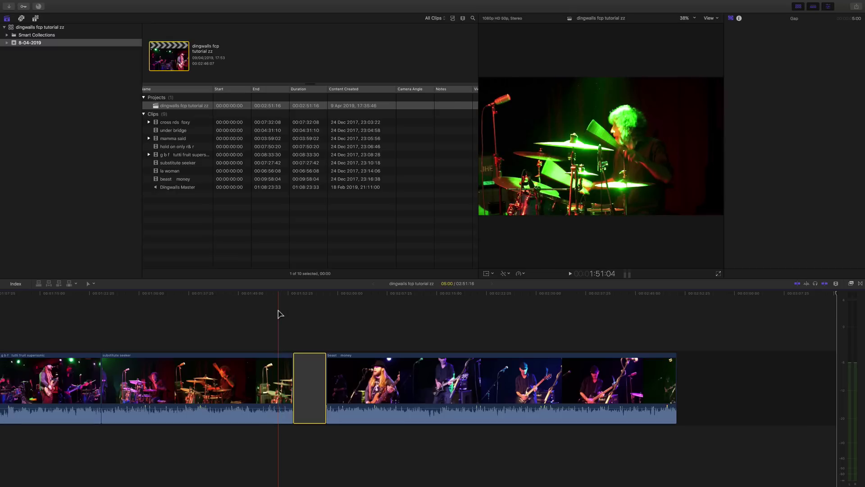
key("space")
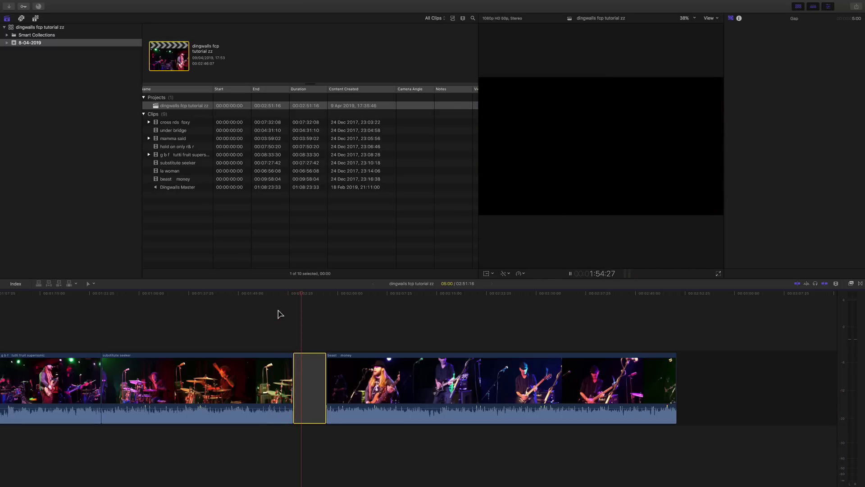
key("space")
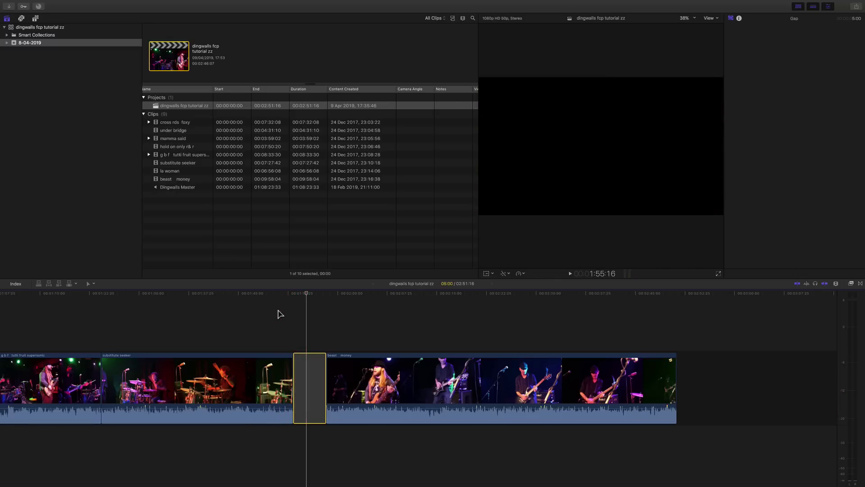
key("space")
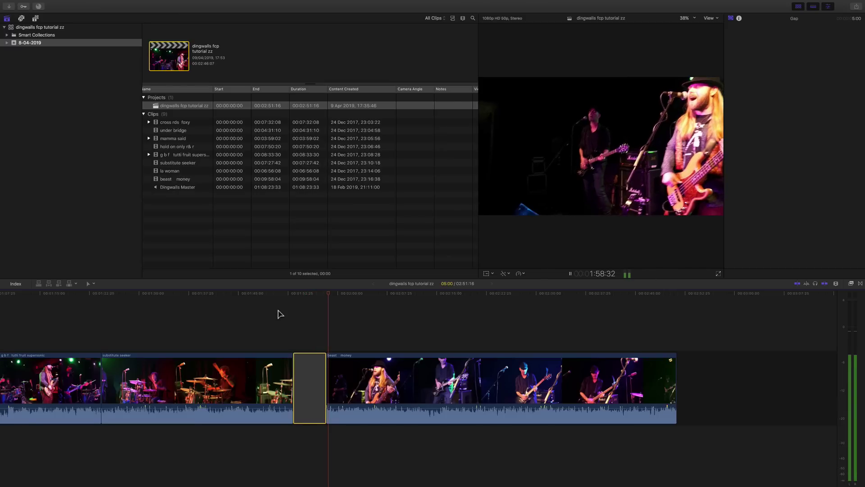
key("space")
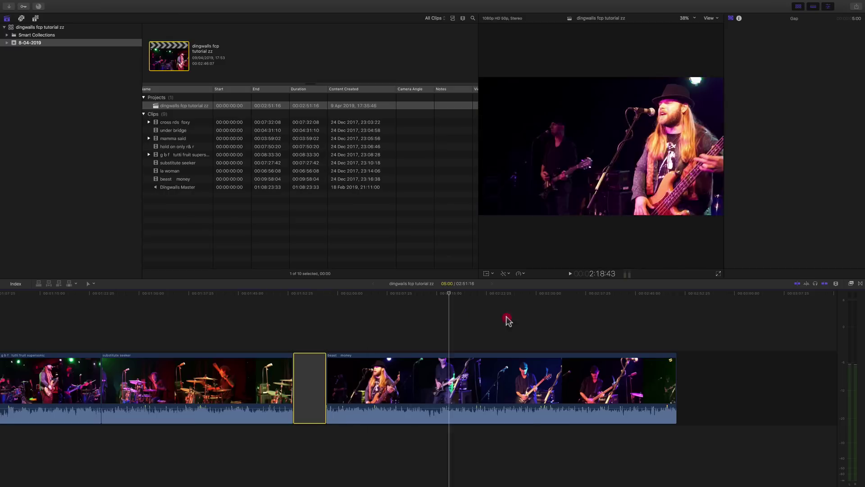
- Move "beast money" back by 02:45 with the Position tool, narrowing the gap before it and opening a gap after it
left_click(677, 328)
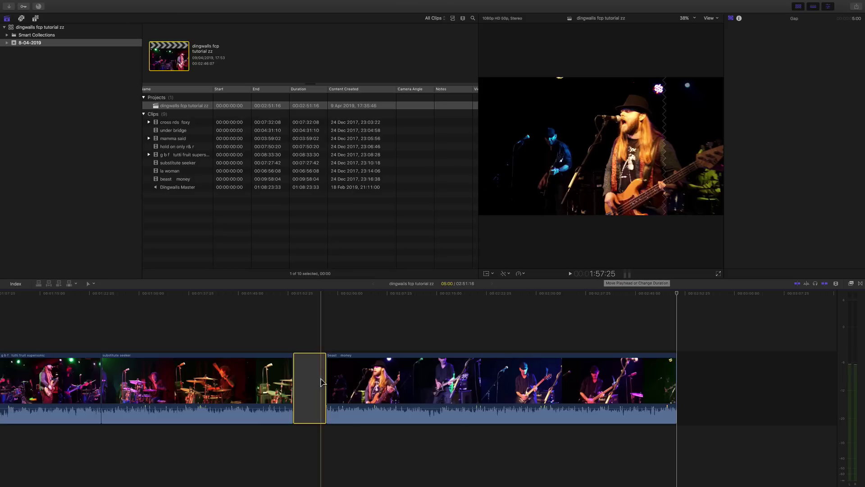
left_click(367, 363)
left_click(318, 364)
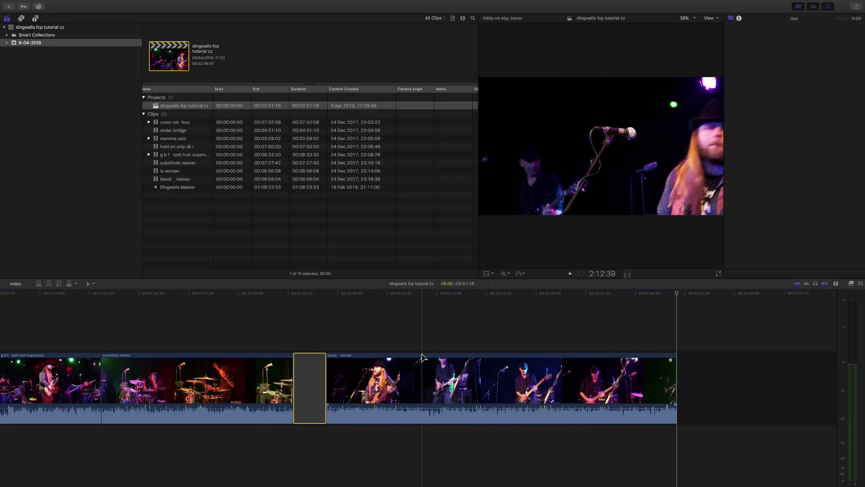
left_click(388, 359)
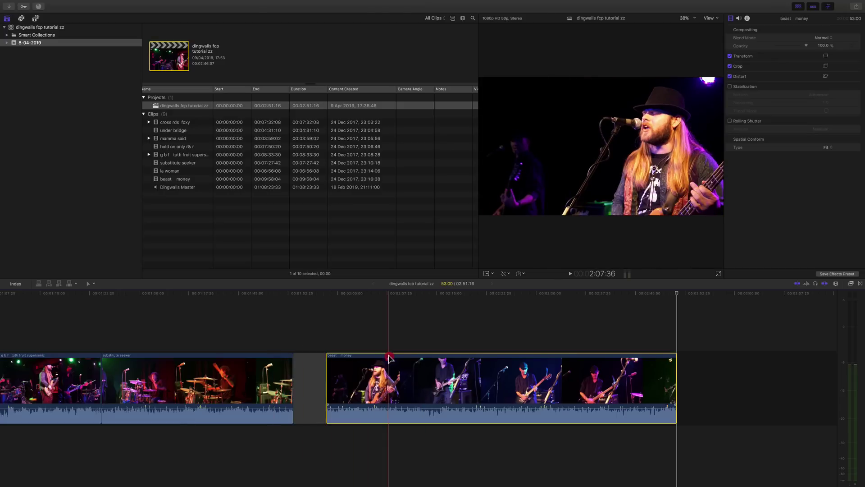
left_click_drag(389, 357, 369, 358)
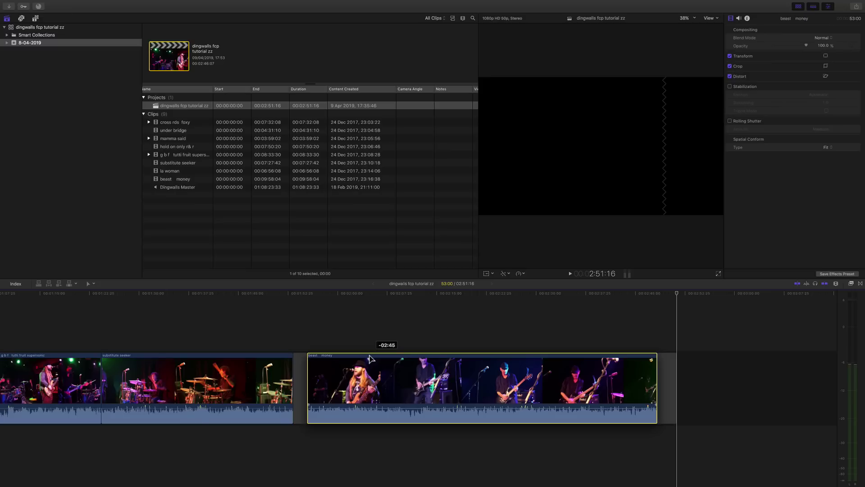
left_click_drag(369, 358, 370, 358)
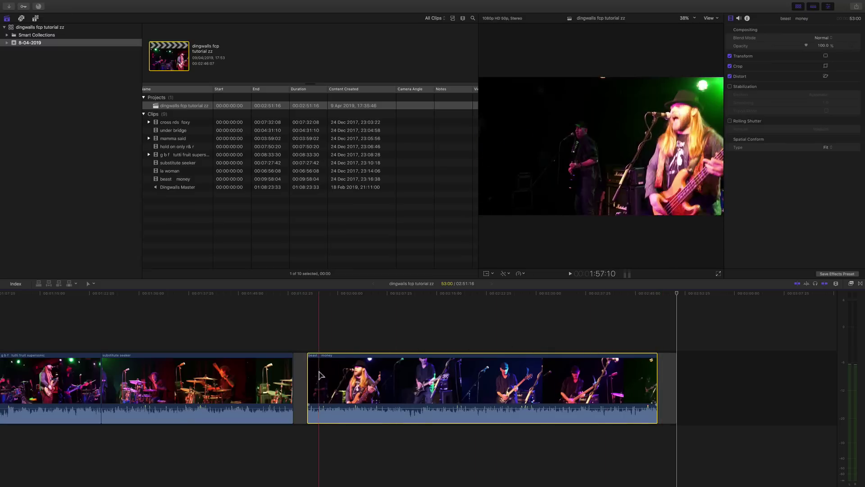
- Select the gaps on both sides of "beast money" and shift the clip slightly forward between them with the Position tool
left_click(334, 373)
left_click(300, 387)
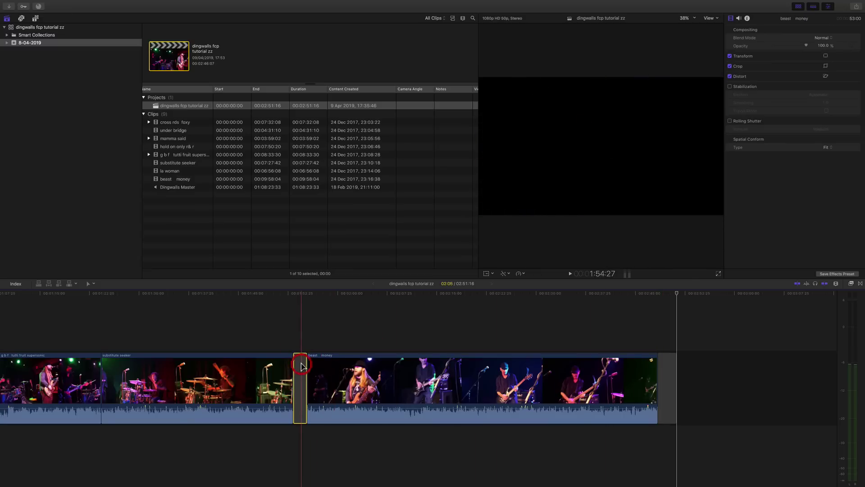
left_click(670, 369)
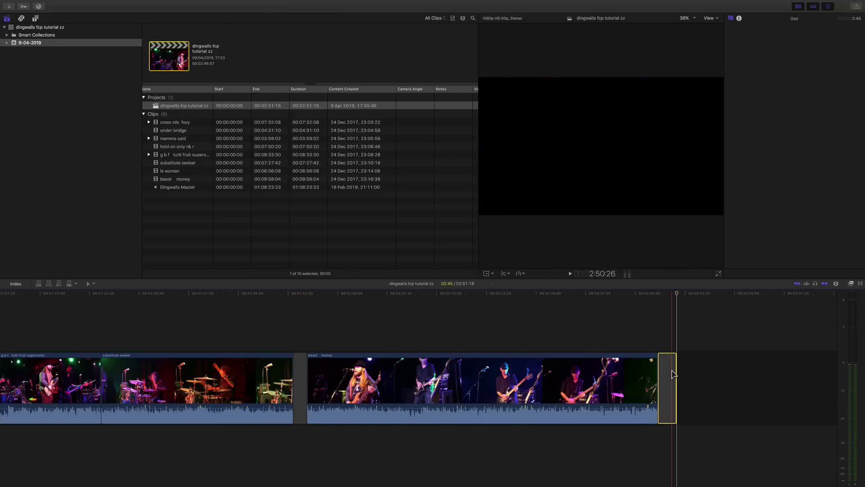
left_click(452, 358)
left_click_drag(452, 358, 457, 358)
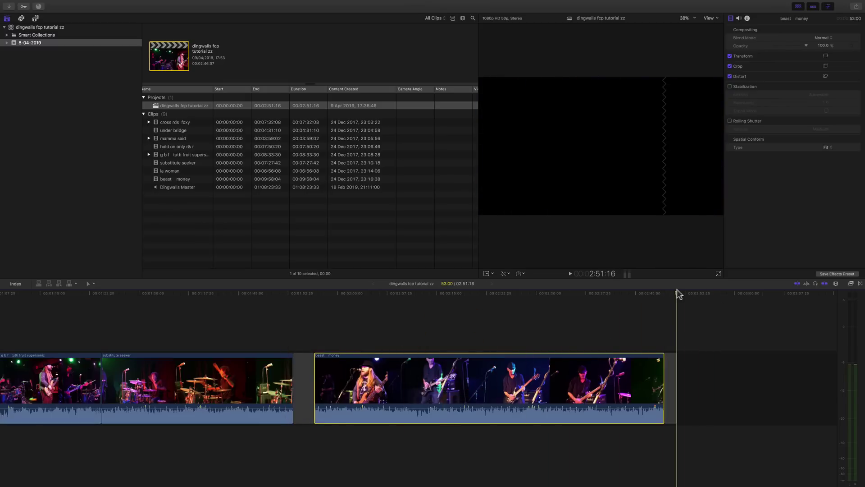
- Delete the gaps after and before "beast money" so it rejoins "substitute seeker", and place the playhead beyond the last clip
left_click(670, 369)
key("BackSpace")
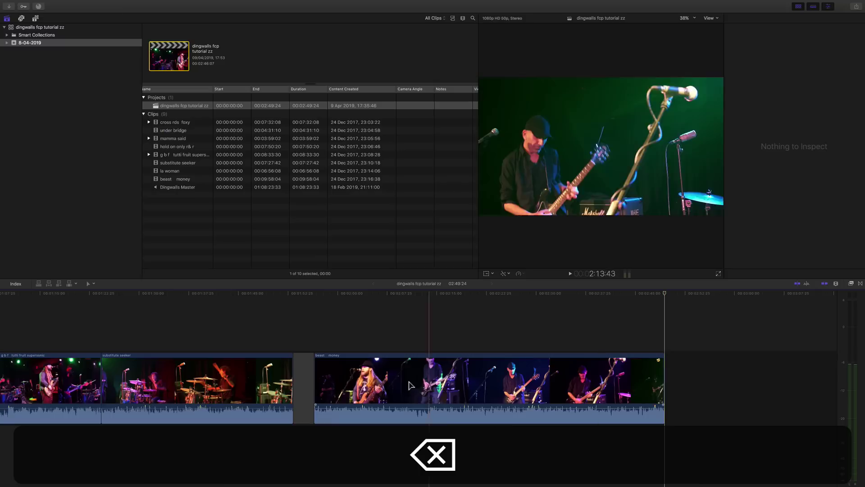
left_click(308, 374)
key("BackSpace")
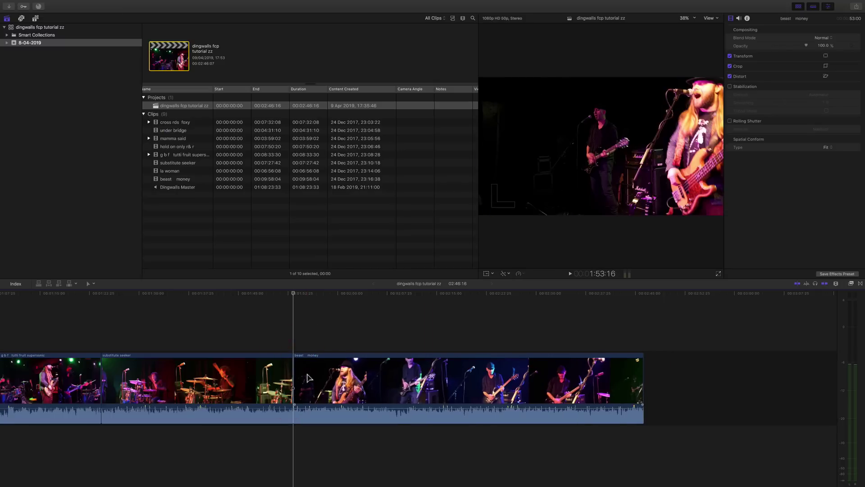
left_click(696, 294)
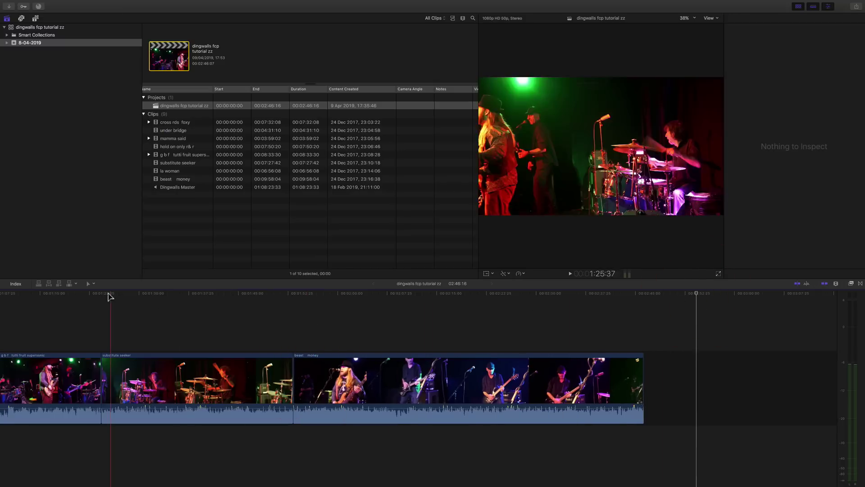
- Select "beast money" in the timeline and mark a 54:24 range in the browser clip "cross rds foxy"
left_click(89, 283)
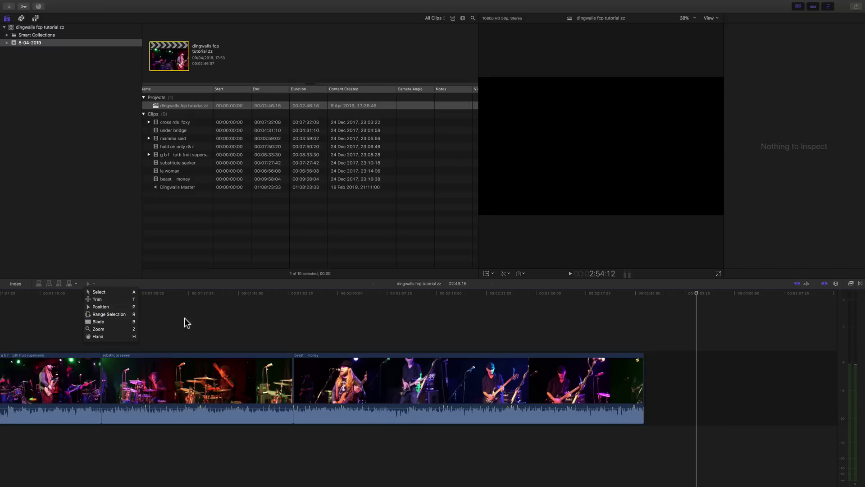
left_click(257, 323)
left_click(338, 358)
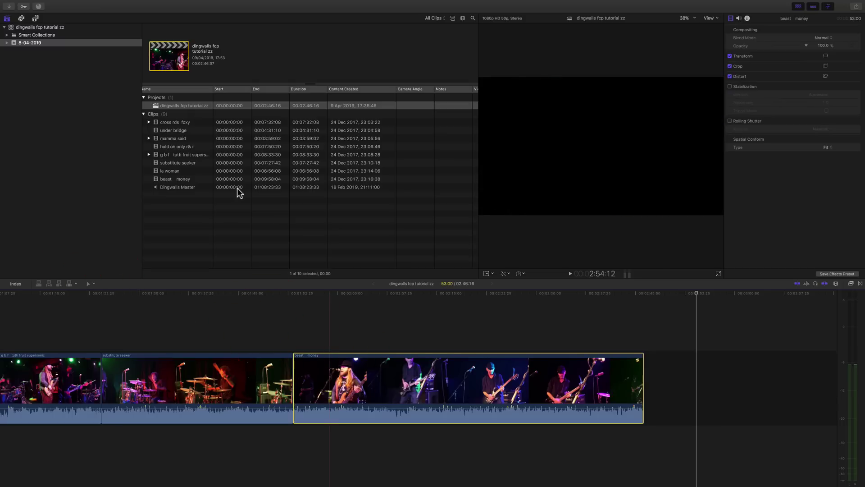
left_click(182, 122)
left_click_drag(208, 61, 247, 59)
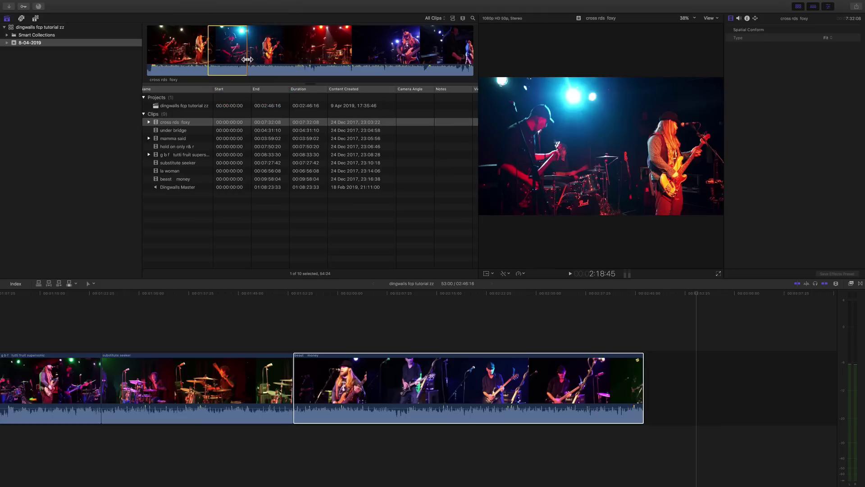
- Try to mark a range inside the timeline clip "beast money" with the Select tool
left_click(386, 356)
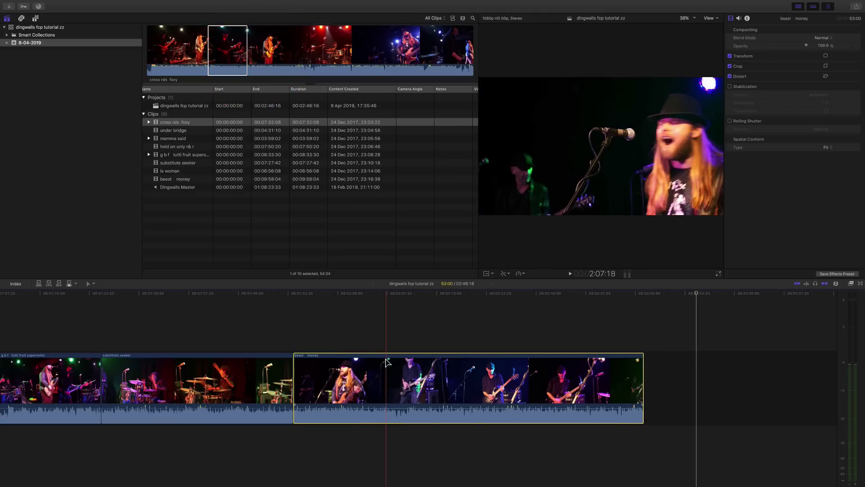
key("a")
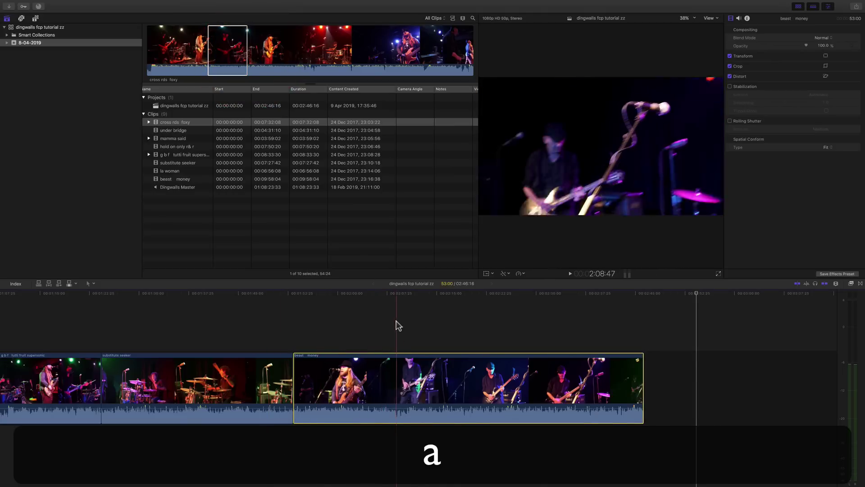
mouse_move(394, 359)
left_mouse_down()
mouse_move(408, 365)
mouse_move(401, 357)
left_mouse_up()
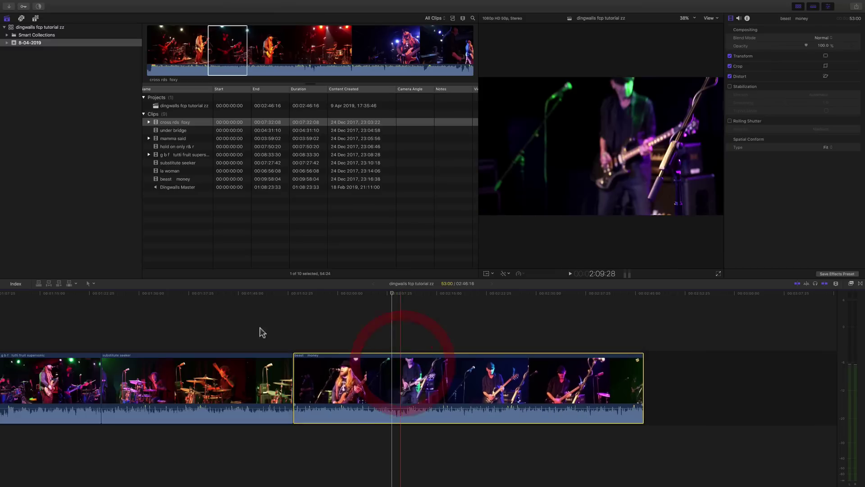
- Mark a range inside "beast money" with the Range Selection tool, shorten it to 06:37, and clear it with the Select tool
left_click(89, 285)
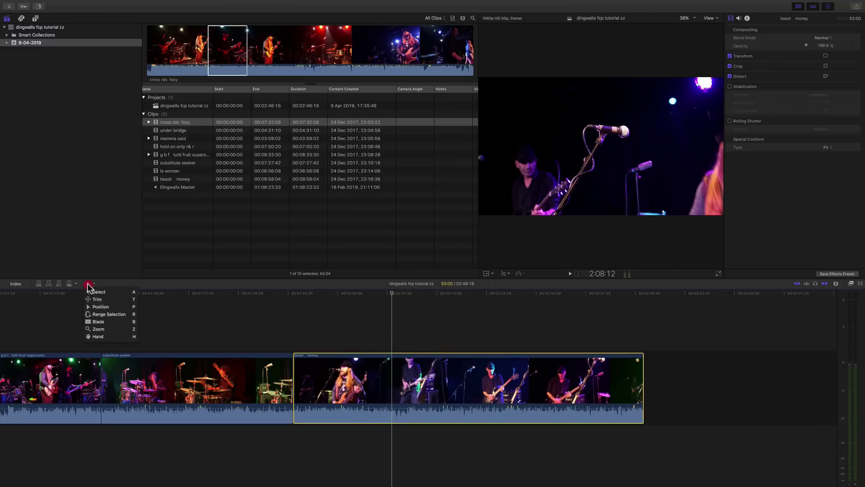
left_click(101, 316)
left_click_drag(393, 388, 443, 388)
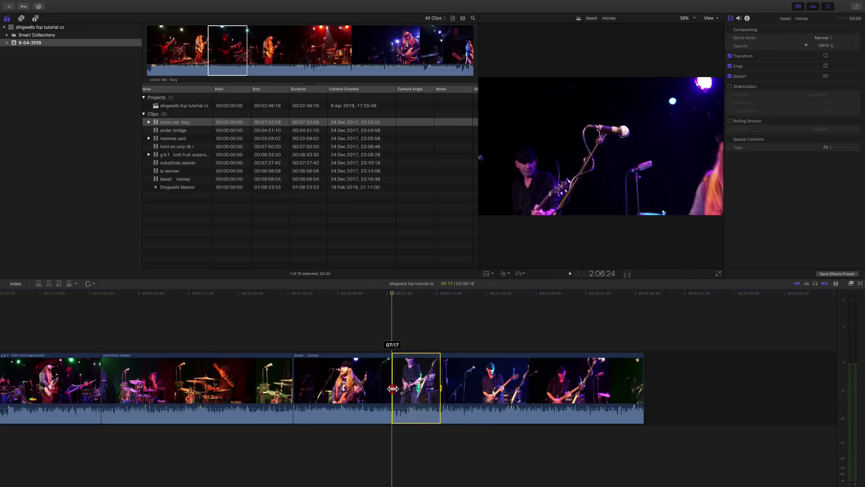
left_click_drag(393, 388, 396, 388)
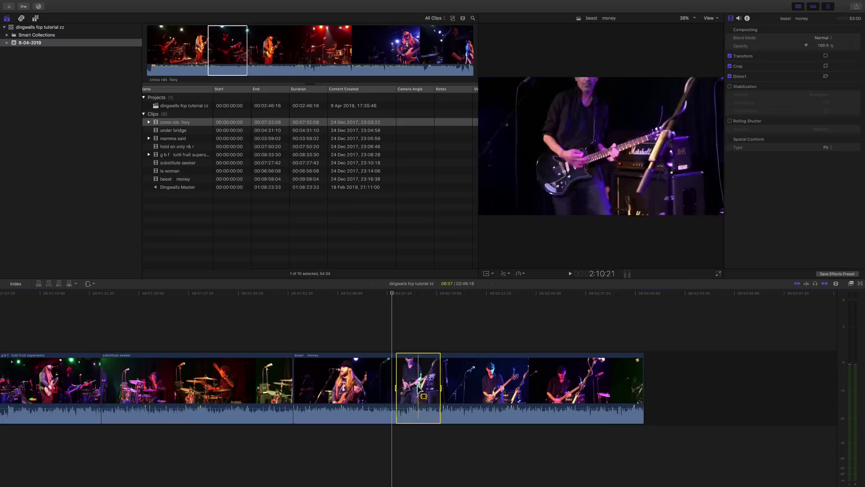
left_click(557, 298)
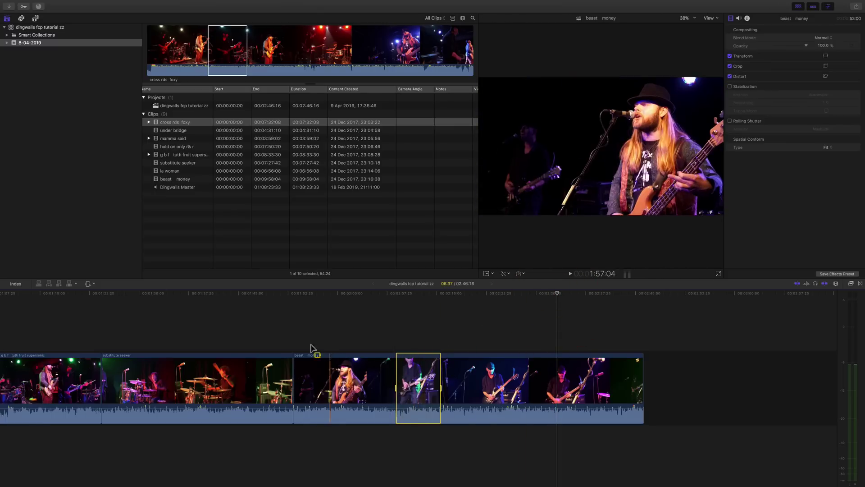
key("a")
left_click(361, 339)
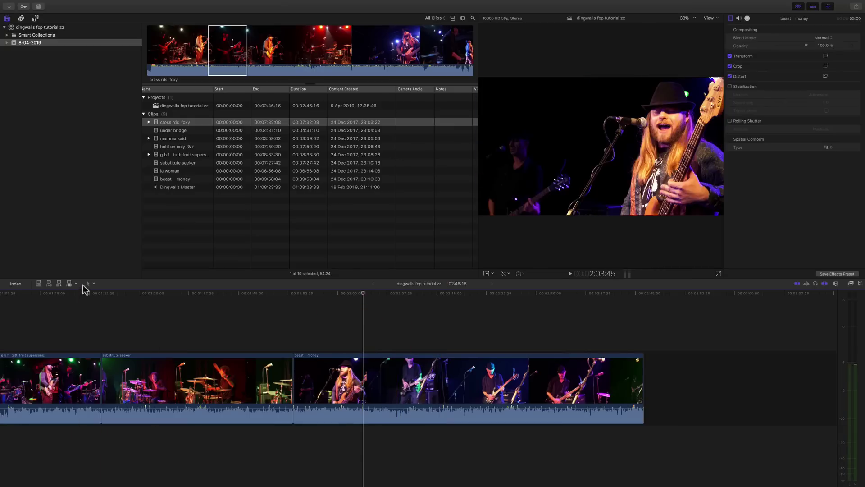
- Cut "beast money" at three points along its length with the Blade tool
left_click(88, 283)
left_click(106, 321)
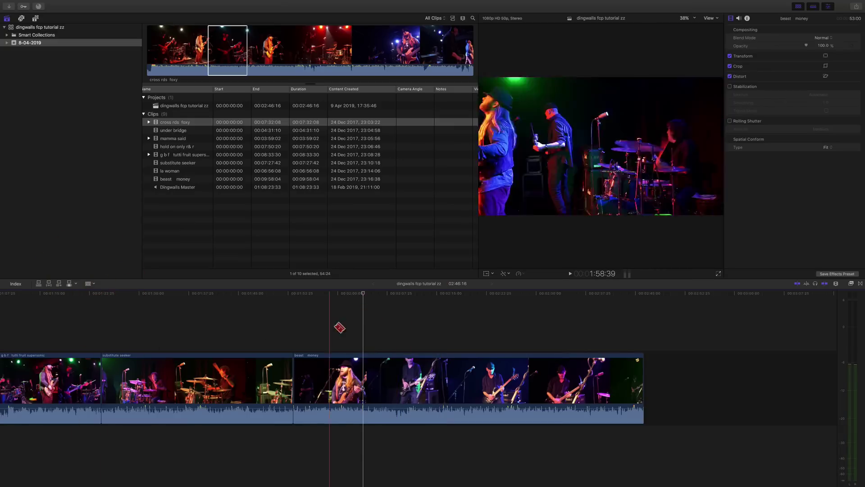
left_click(720, 294)
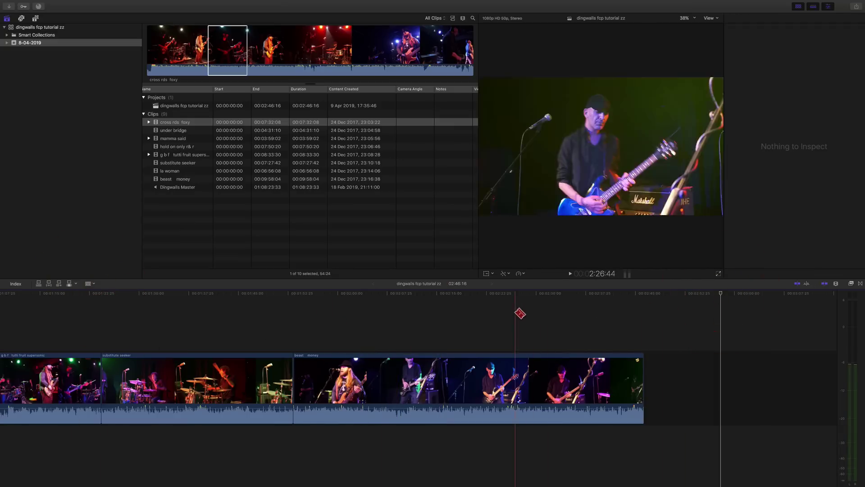
key("a")
key("b")
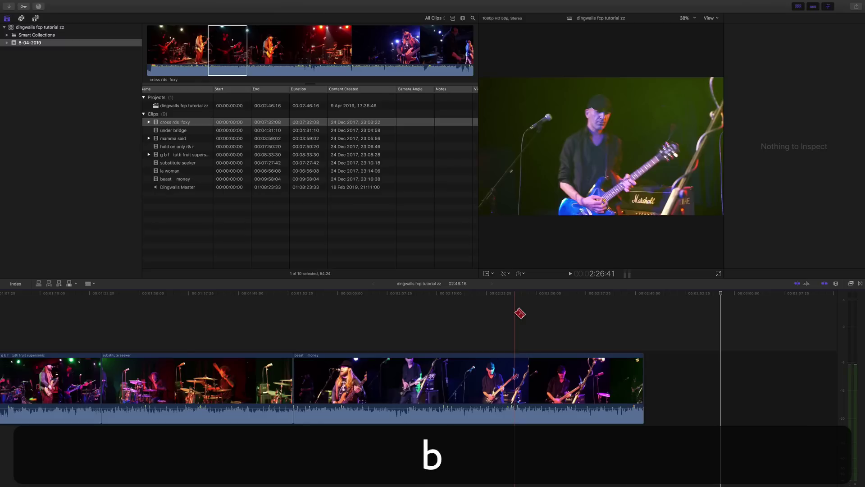
left_click(370, 378)
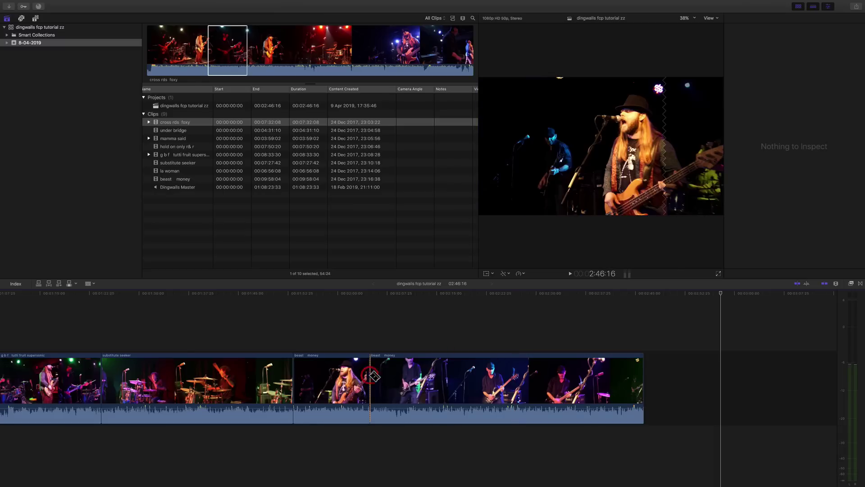
left_click(445, 376)
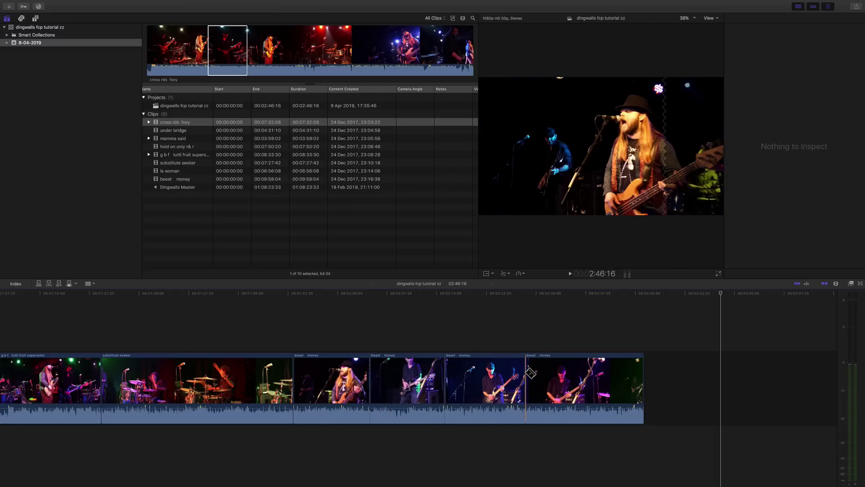
- Undo the three blade cuts in "beast money"
key("super+z")
key("super+z")
key("super+z")
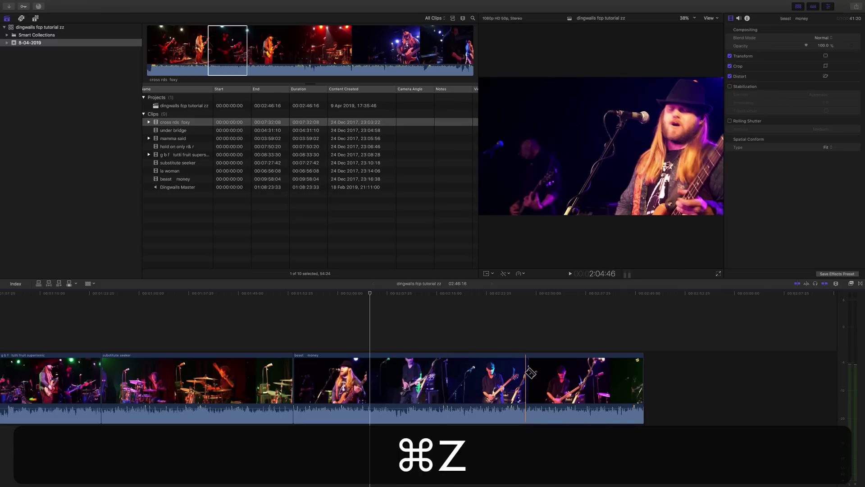
- Use the Zoom tool to enlarge the cut between "substitute seeker" and "beast money" and zoom back out to show more clips
left_click(90, 283)
left_click(212, 326)
key("z")
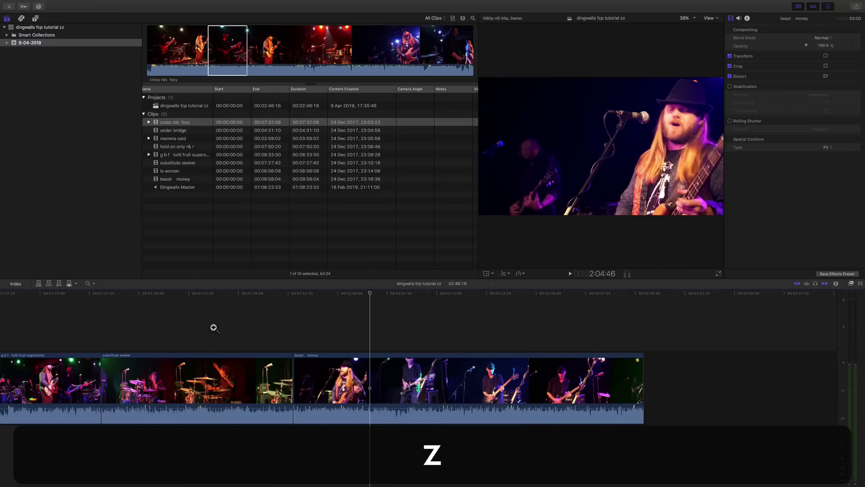
left_click_drag(270, 343, 321, 432)
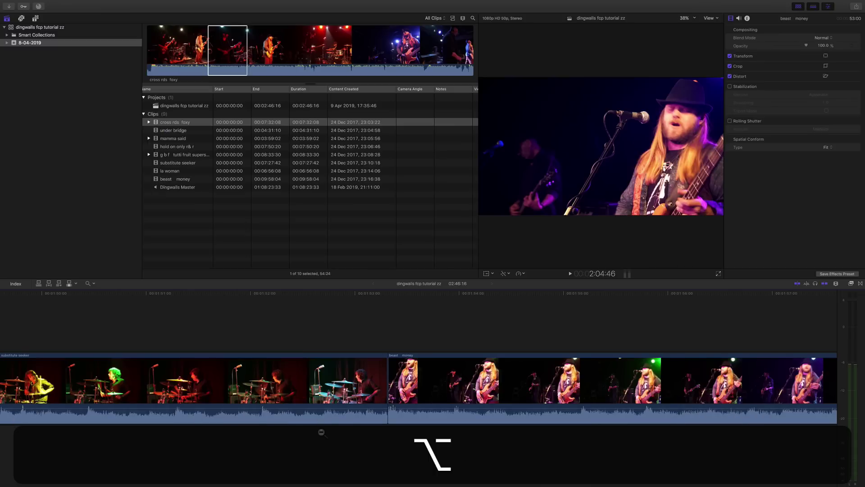
left_click(361, 393, "alt")
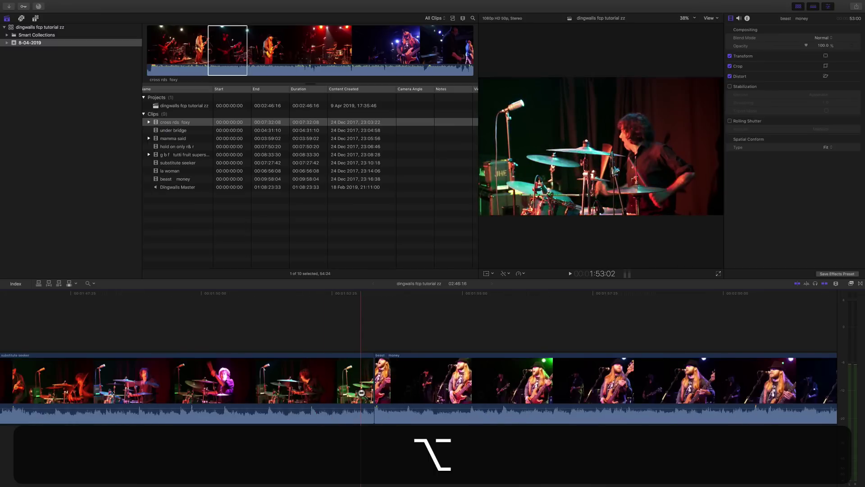
left_click(361, 393, "alt")
left_click(361, 392, "alt")
left_click(361, 393, "alt")
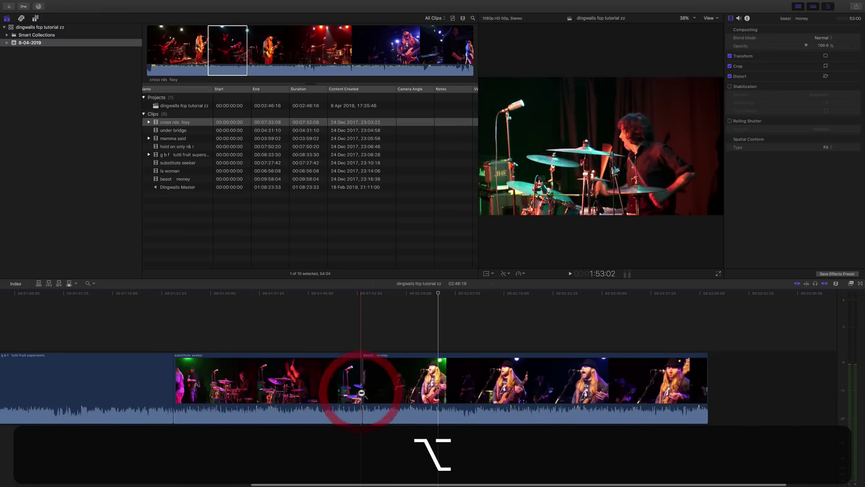
left_click(360, 393, "alt")
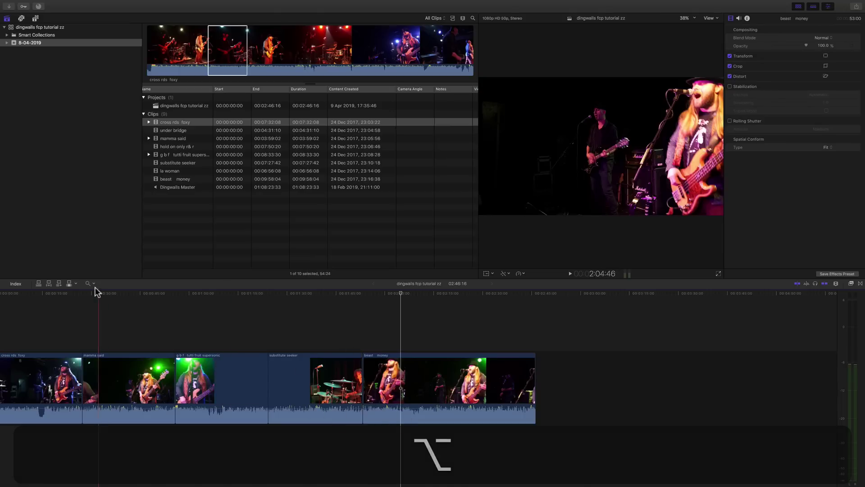
- Use the Hand tool to pan along the timeline around the cut between "substitute seeker" and "beast money"
key("h")
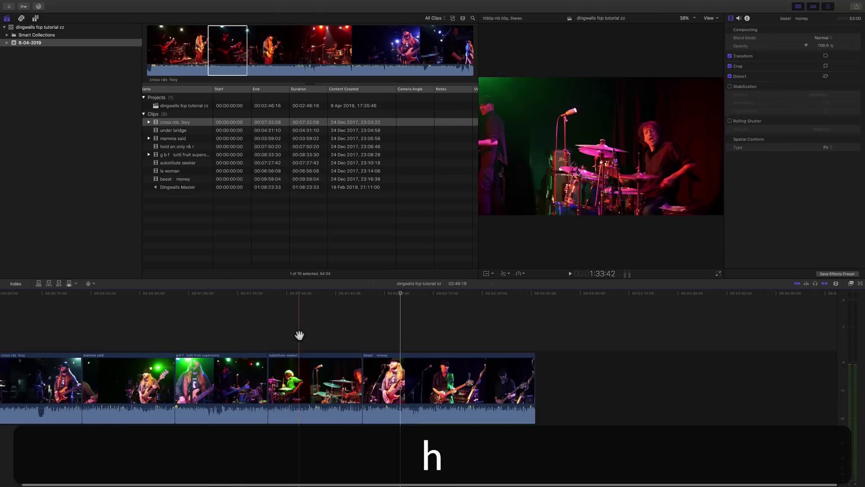
left_click_drag(191, 328, 103, 332)
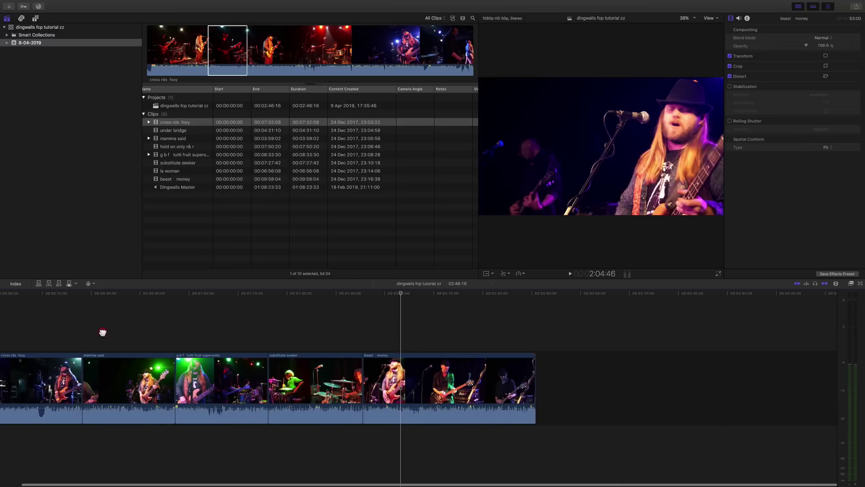
left_click(361, 323)
key("super+equal")
key("super+equal")
key("super+equal")
left_click_drag(364, 319, 293, 324)
scroll(294, 324, "left", 15)
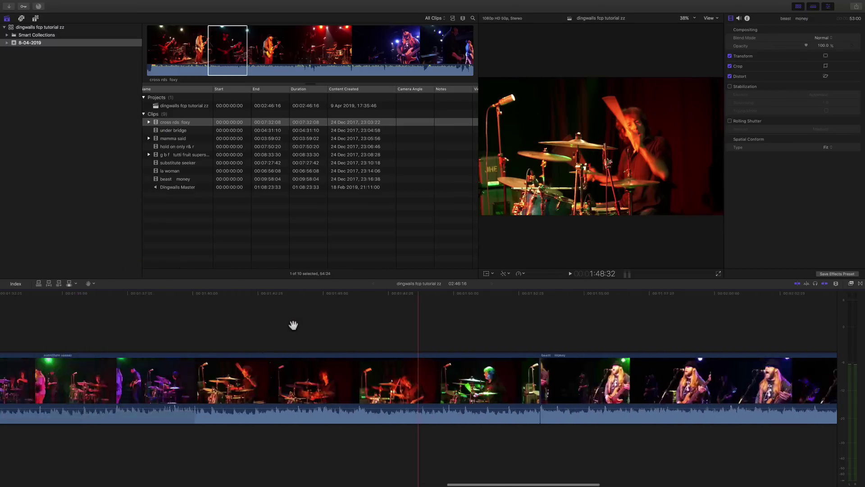
scroll(293, 324, "right", 12)
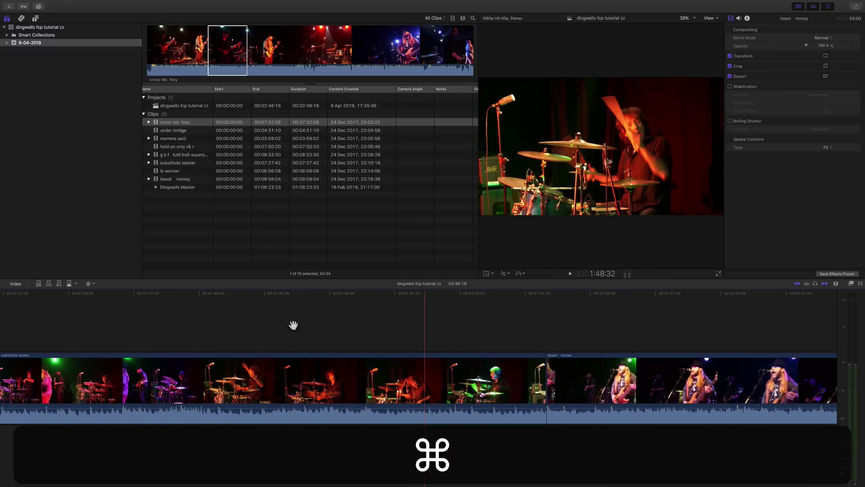
- Return to the Select tool, fit the whole edit in view, and park the playhead in the empty timeline after "beast money"
key("a")
key("super+minus")
key("super+minus")
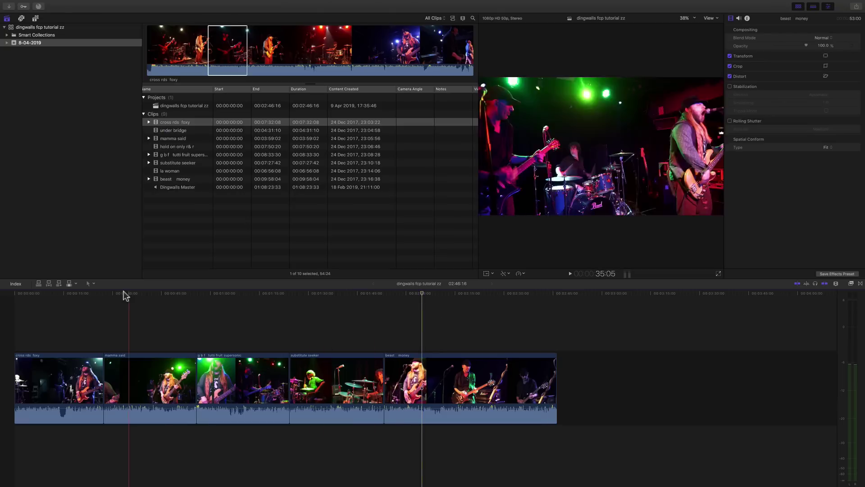
left_click(92, 283)
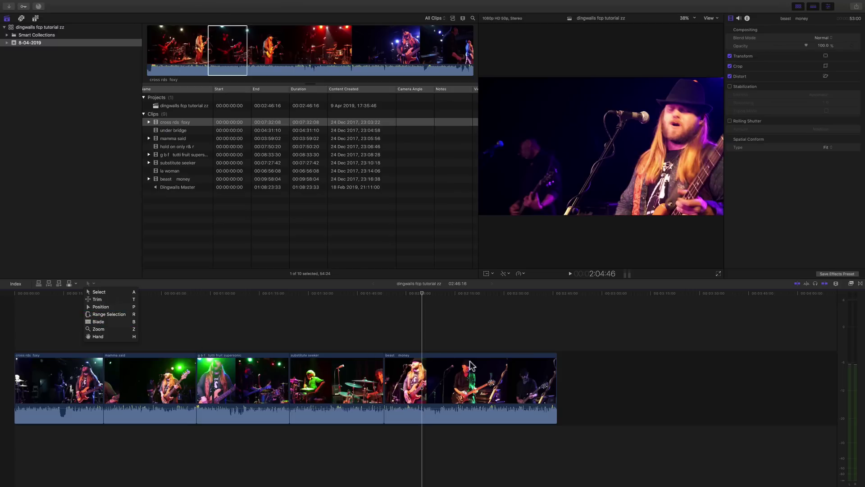
left_click(558, 293)
left_click(561, 293)
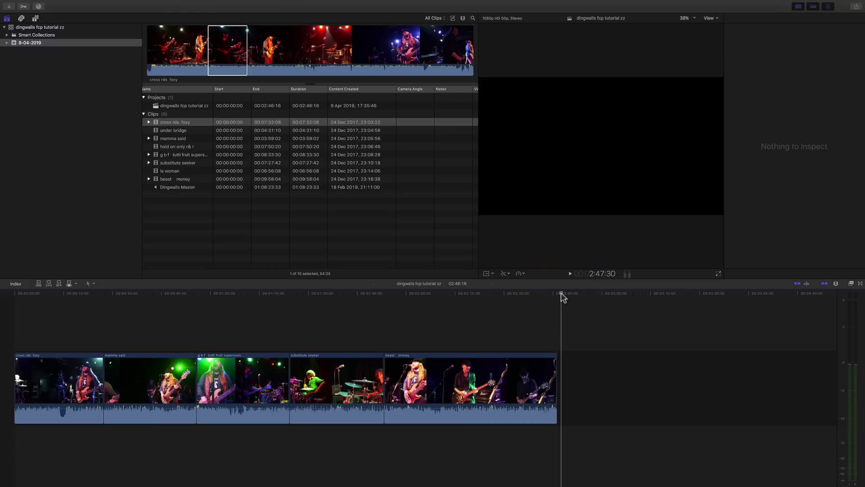
left_click_drag(561, 293, 594, 293)
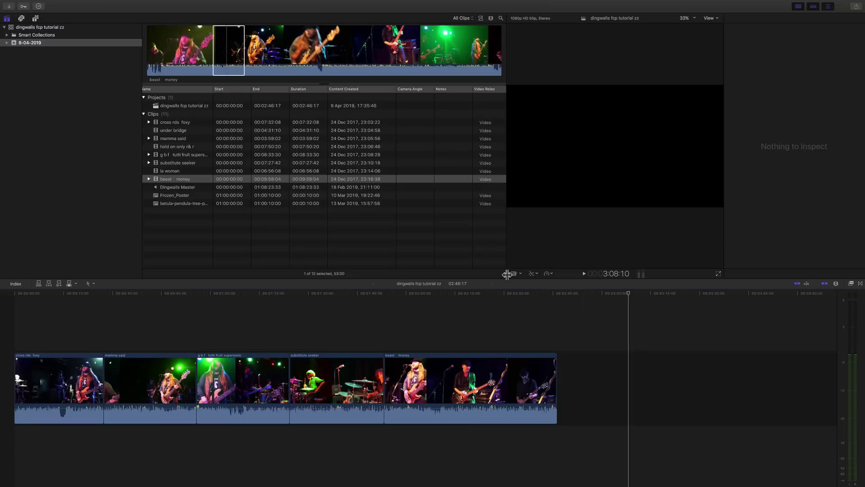
- Widen the viewer by narrowing the browser and set the viewer's zoom to 50%
left_click_drag(507, 274, 334, 268)
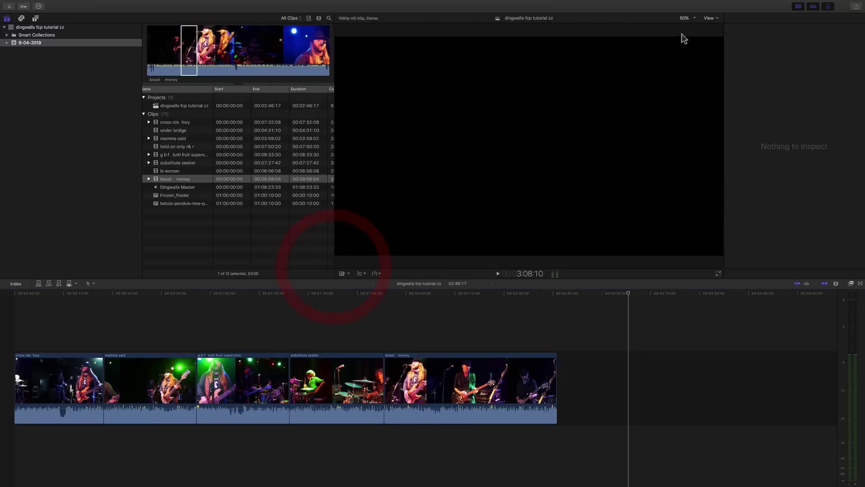
left_click(687, 19)
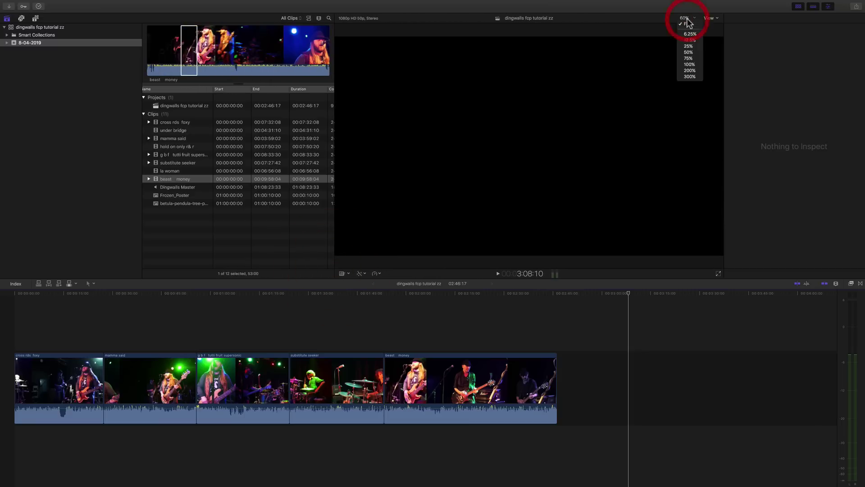
left_click(688, 52)
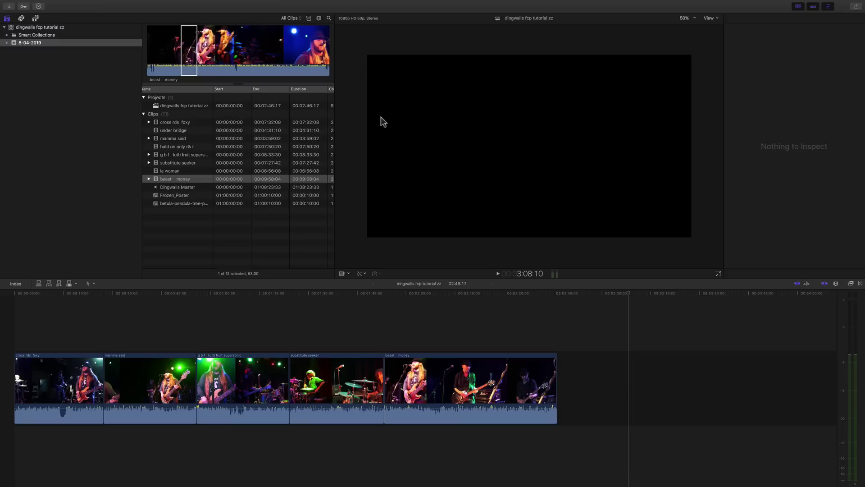
- Select the "beast money" clip in the timeline and place the playhead inside it at 2:06:29
left_click(378, 274)
left_click(429, 356)
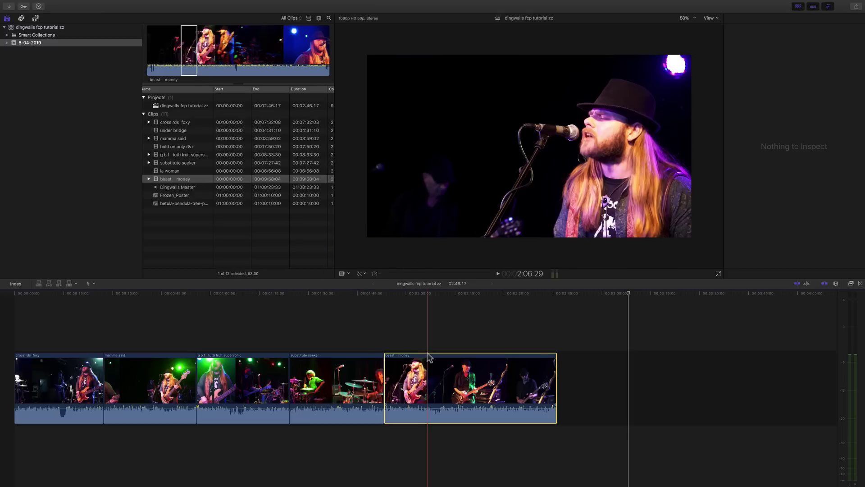
left_click(427, 294)
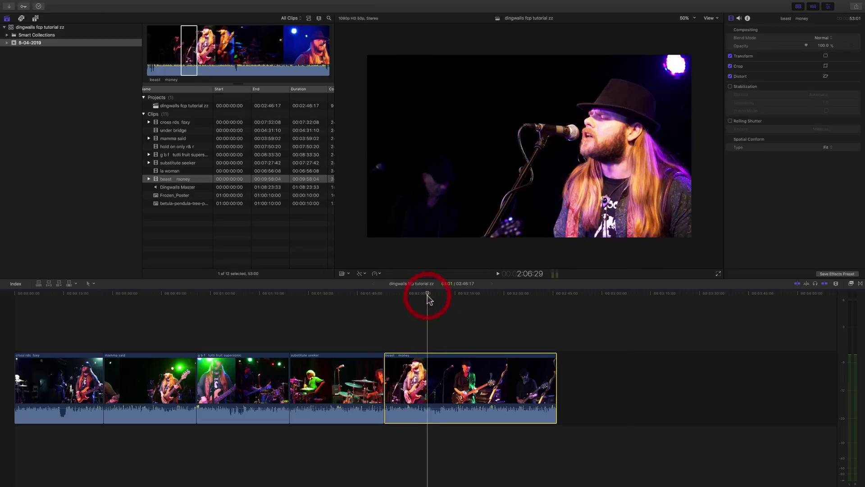
left_click(377, 275)
left_click(351, 321)
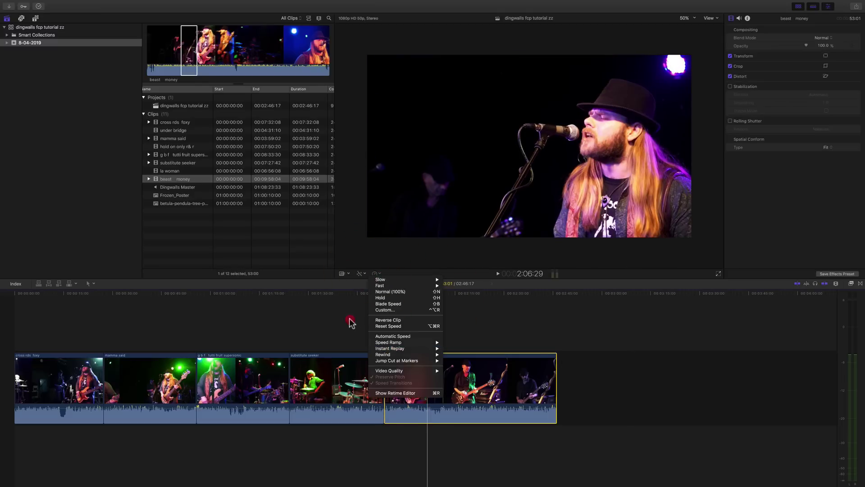
left_click(363, 273)
left_click(345, 282)
left_click(350, 274)
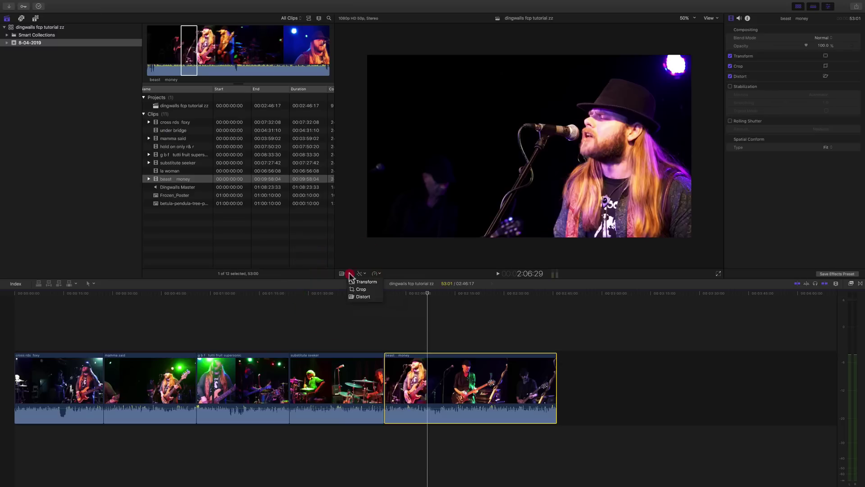
left_click(357, 307)
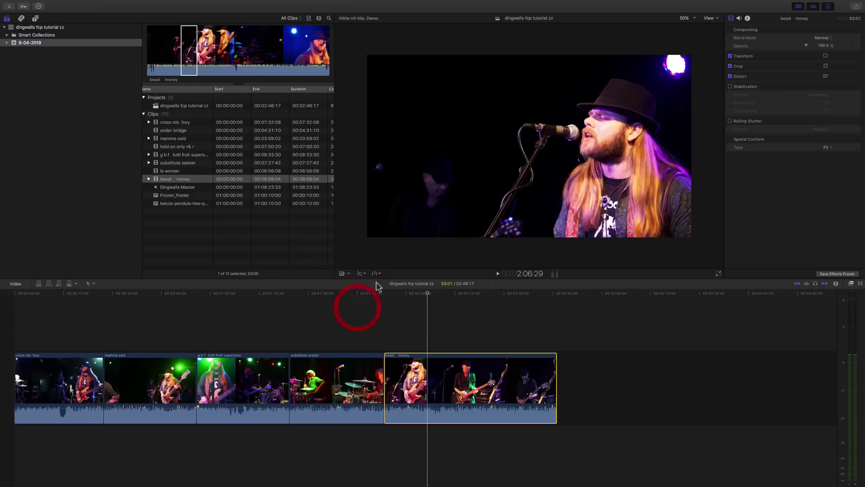
- Slow the "beast money" clip to 50% speed and play part of it
left_click(620, 294)
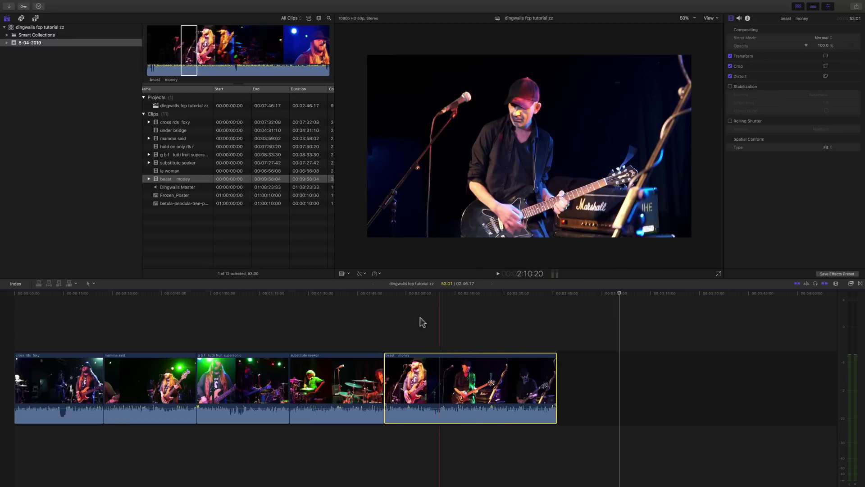
left_click(379, 275)
mouse_move(382, 282)
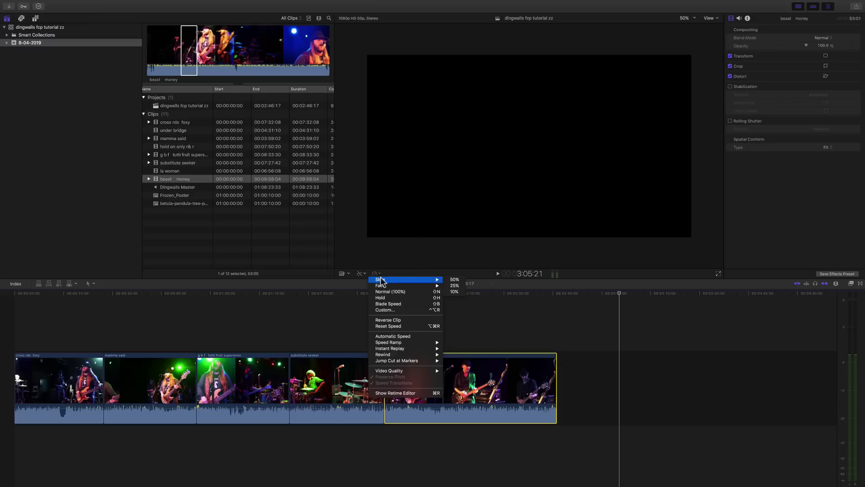
left_click(455, 280)
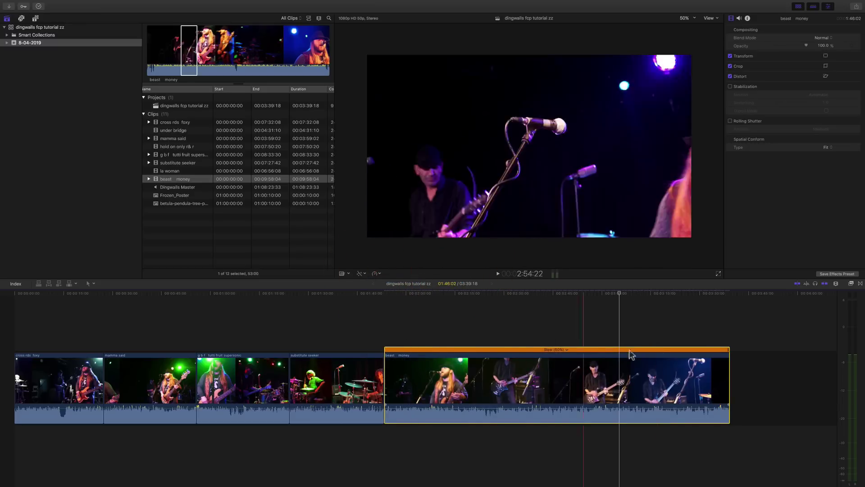
left_click(401, 293)
key("space")
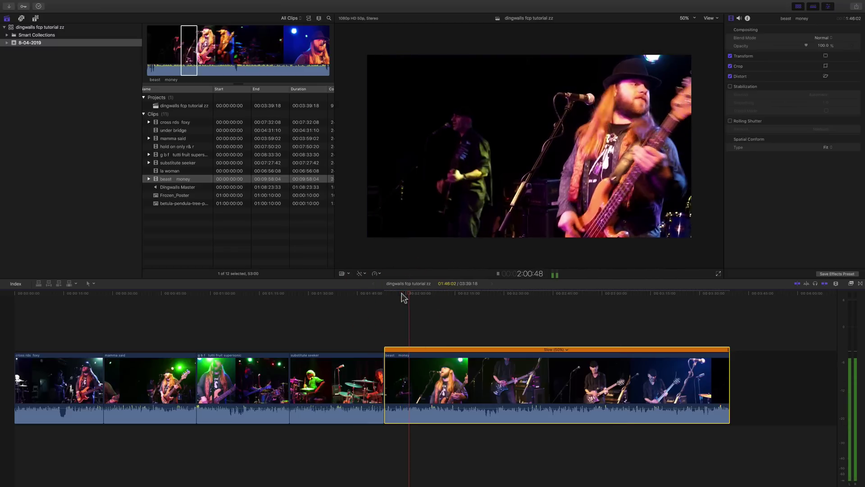
key("space")
left_click(377, 274)
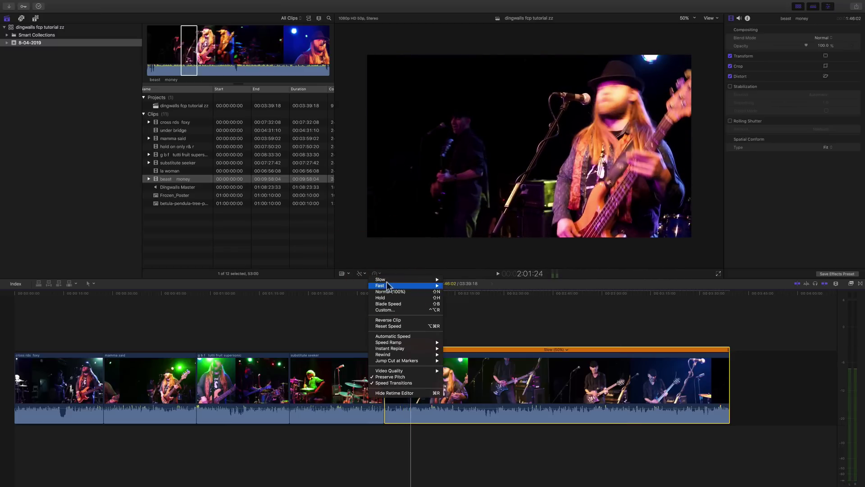
left_click(504, 313)
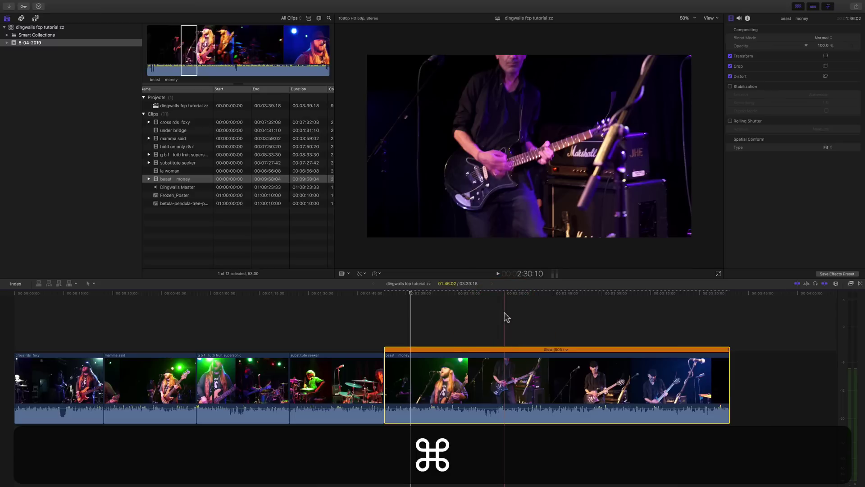
- Undo the 50% slow-down, set "beast money" to Fast 2x, and play part of it
key("super+z")
left_click(378, 275)
mouse_move(381, 286)
left_click(448, 285)
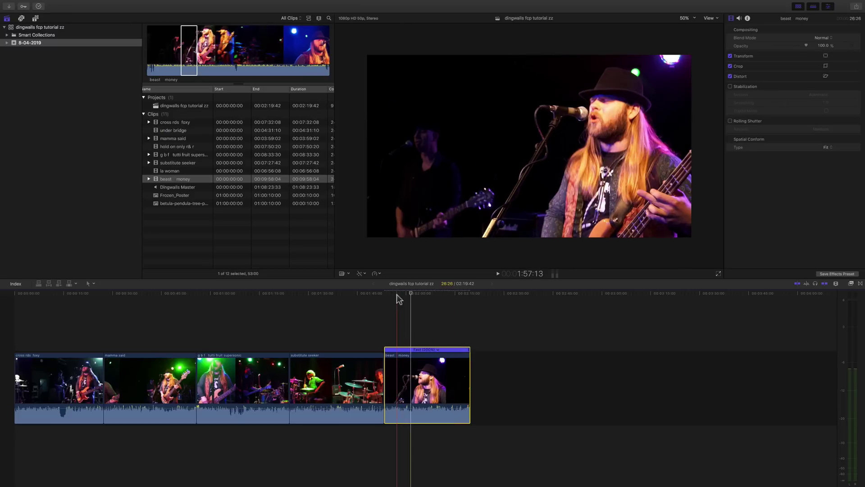
key("space")
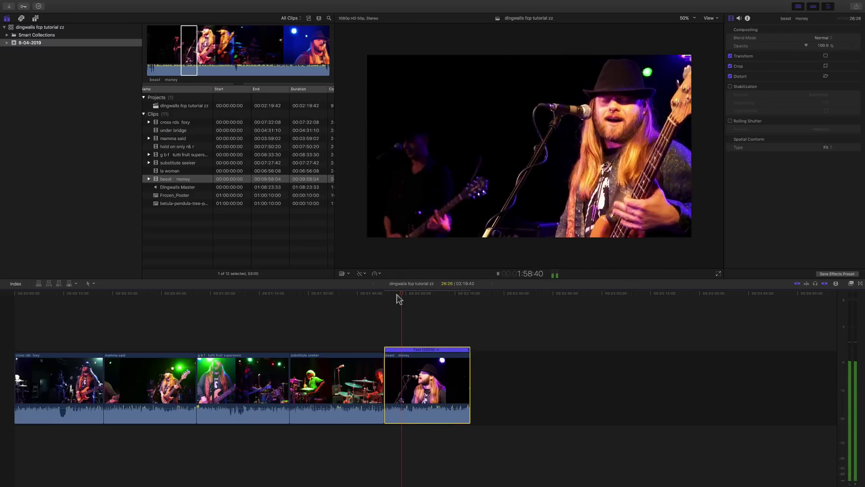
key("space")
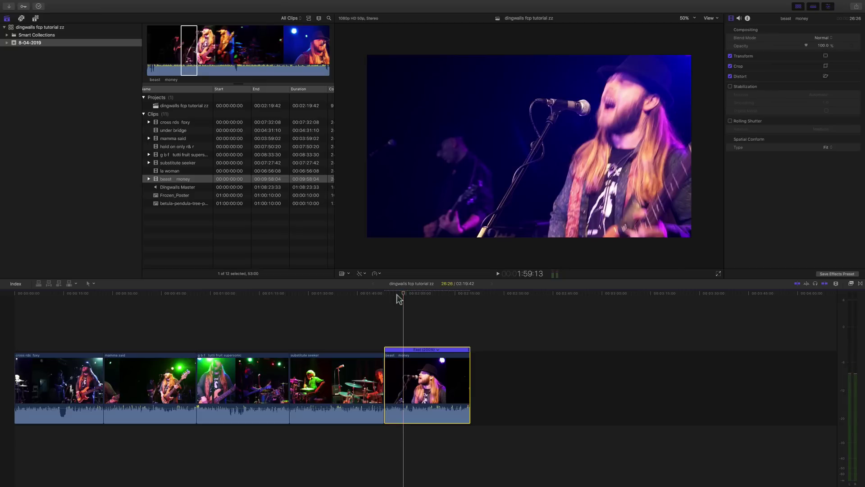
left_click(379, 274)
mouse_move(401, 281)
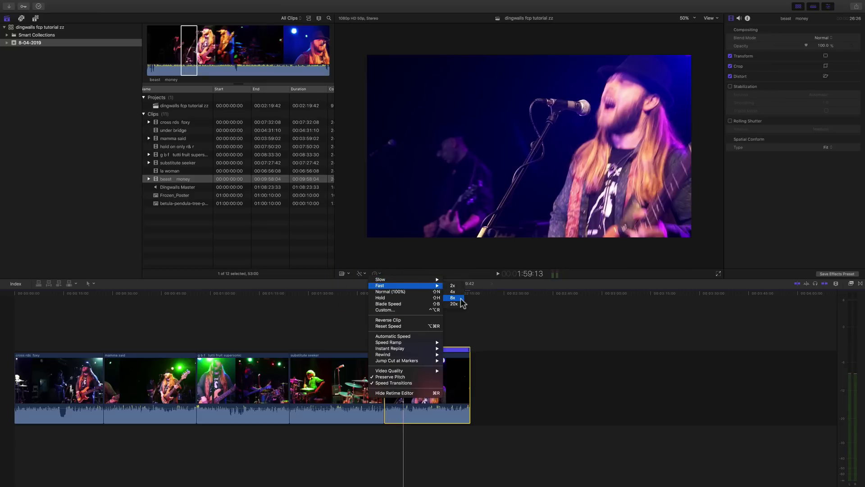
left_click(461, 298)
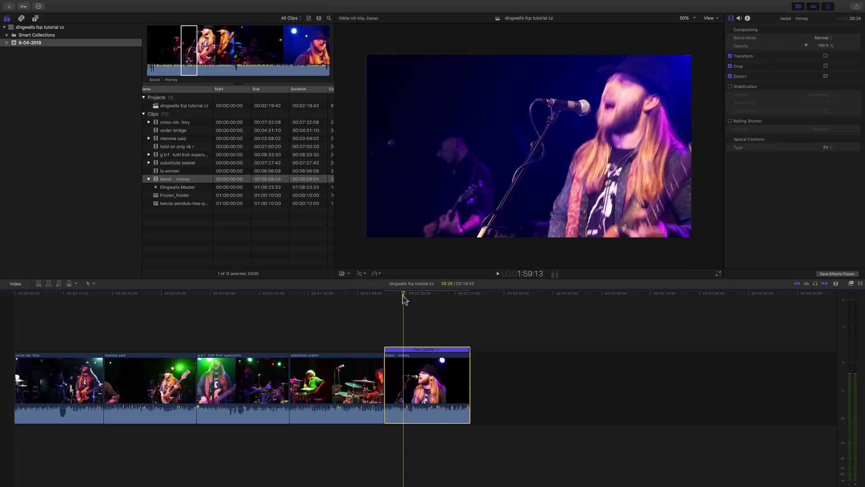
- Retime "beast money" with its retiming handle, shortening it to 26:00 and stretching it to about 01:17:12
left_click(355, 309)
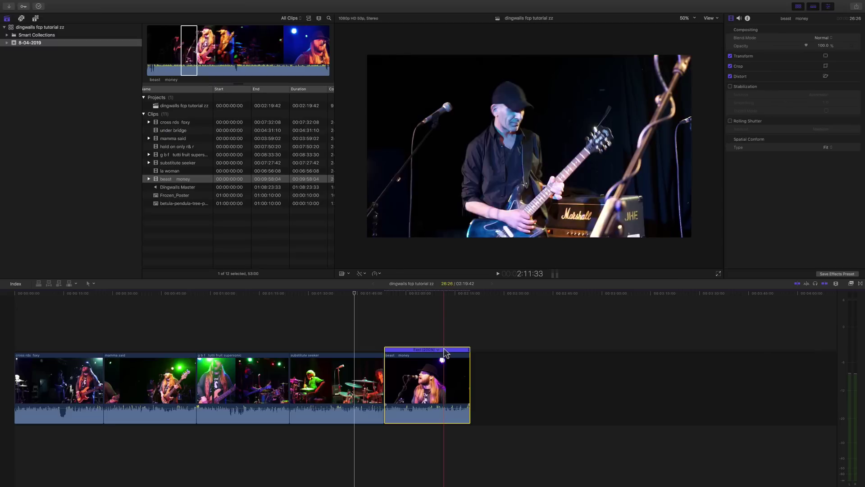
left_click_drag(469, 350, 468, 350)
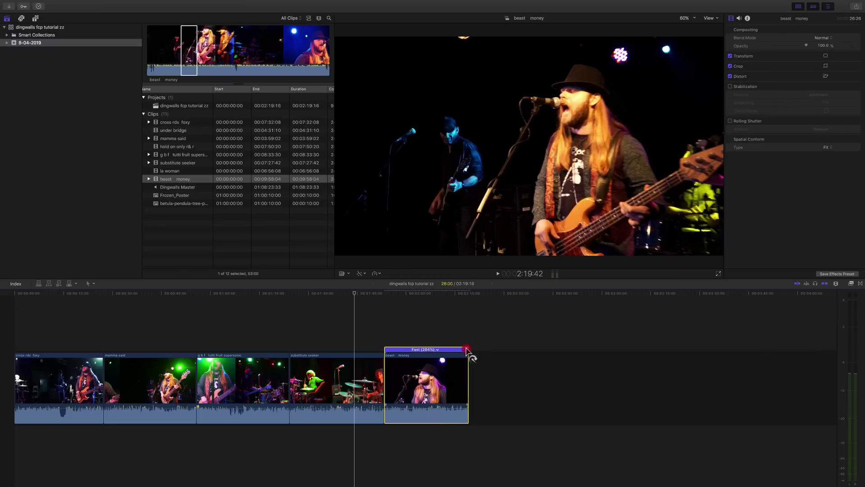
left_click_drag(533, 351, 636, 352)
- Reset the speed of "beast money" to Normal (100%), keeping the Retime Editor displayed
left_click(519, 350)
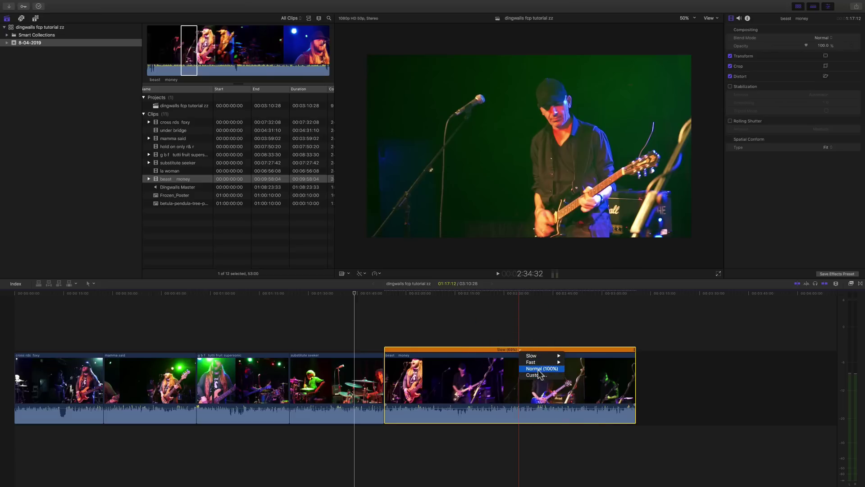
left_click(539, 369)
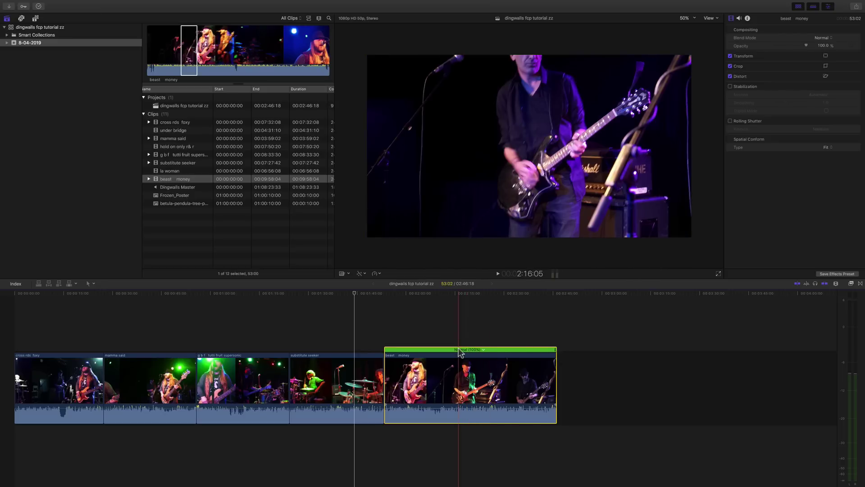
left_click(378, 274)
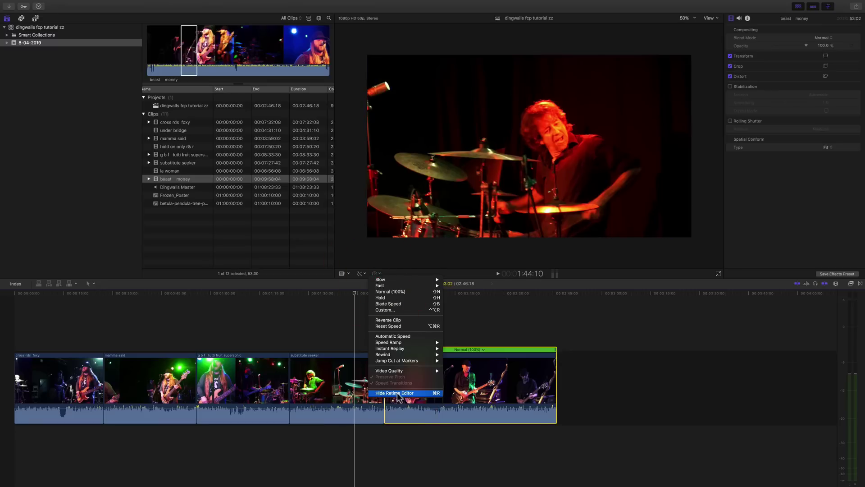
left_click(470, 337)
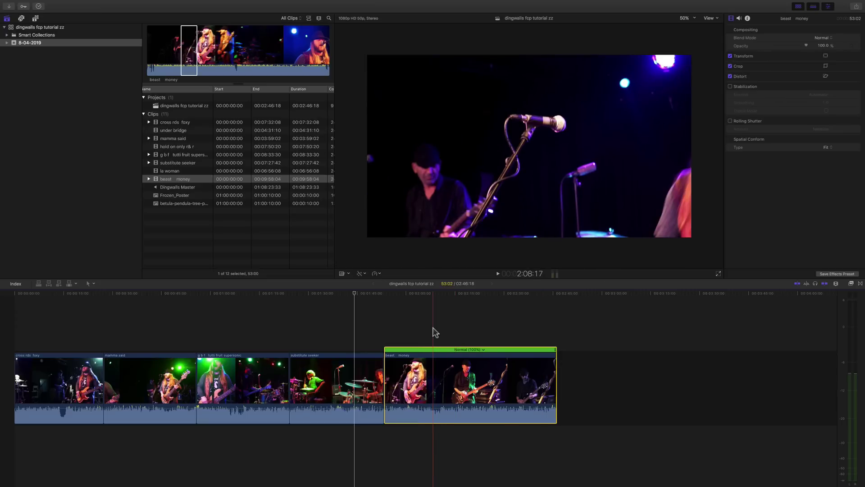
- With the Range Selection tool, play "beast money" to the vocal phrase and select a range about 03:07 long from there
key("r")
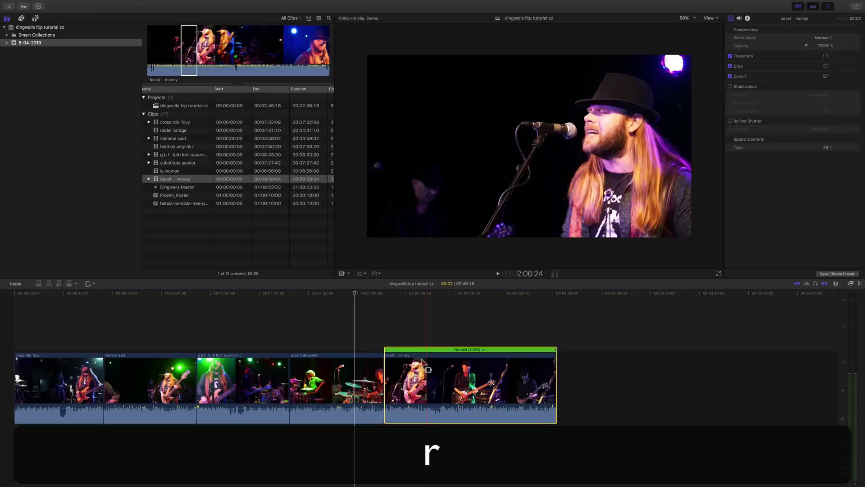
key("super+equal")
key("super+equal")
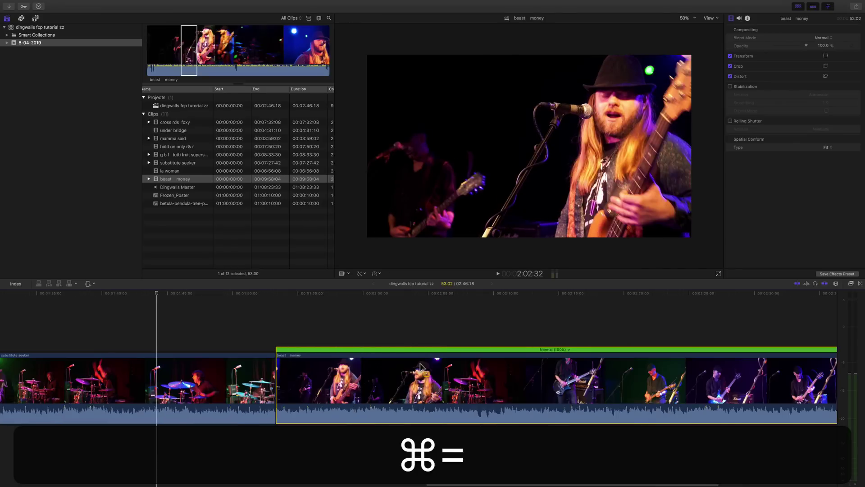
left_click(394, 371)
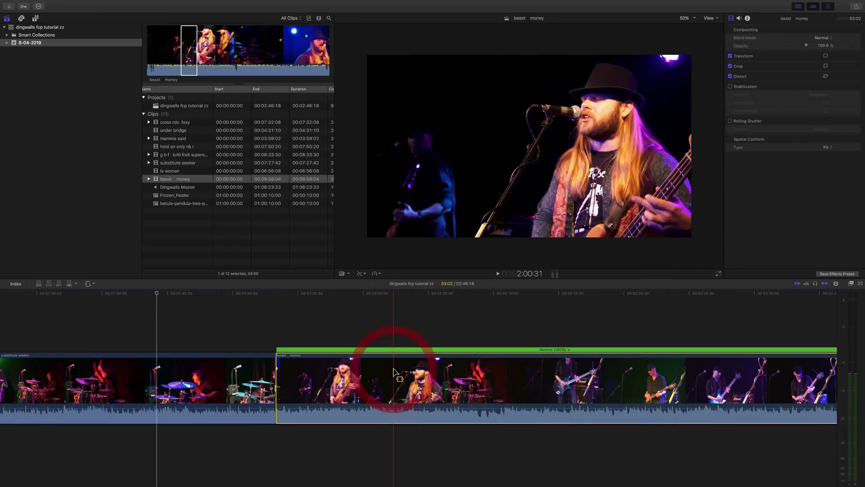
key("space")
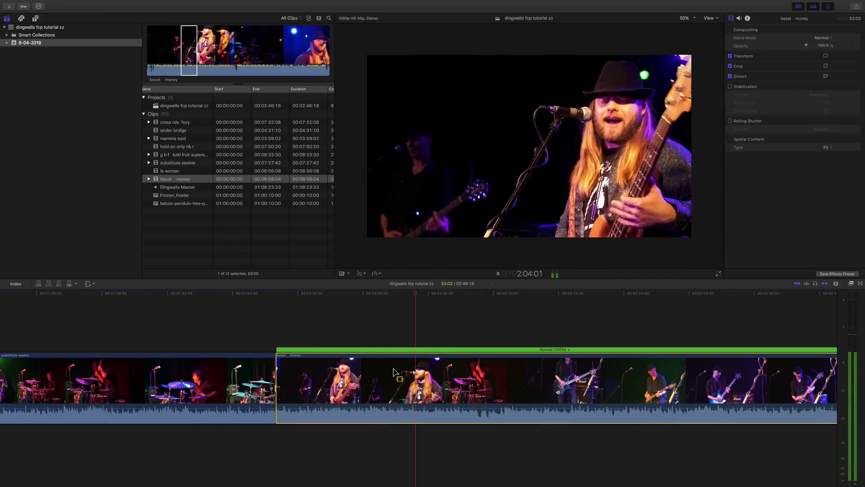
key("space")
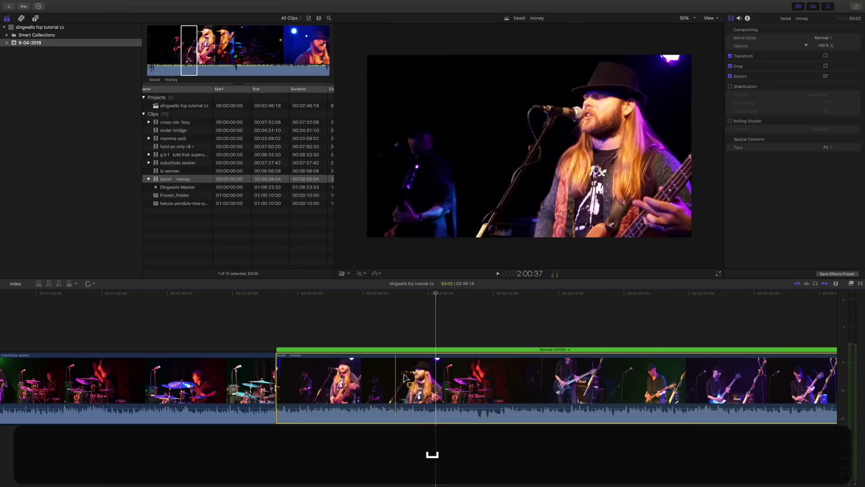
left_click_drag(436, 390, 477, 390)
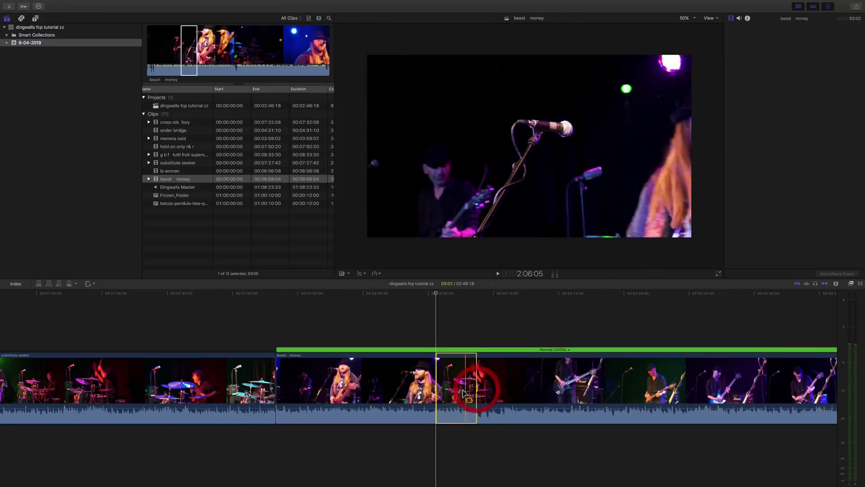
- Play the selected range in "beast money" and extend its start earlier, making the range about 03:27 long
key("space")
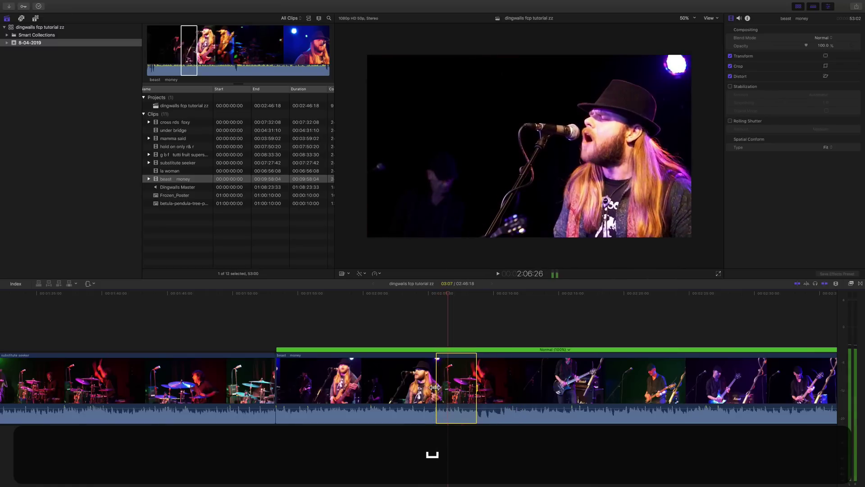
left_click_drag(436, 388, 430, 387)
key("super+equal")
key("super+equal")
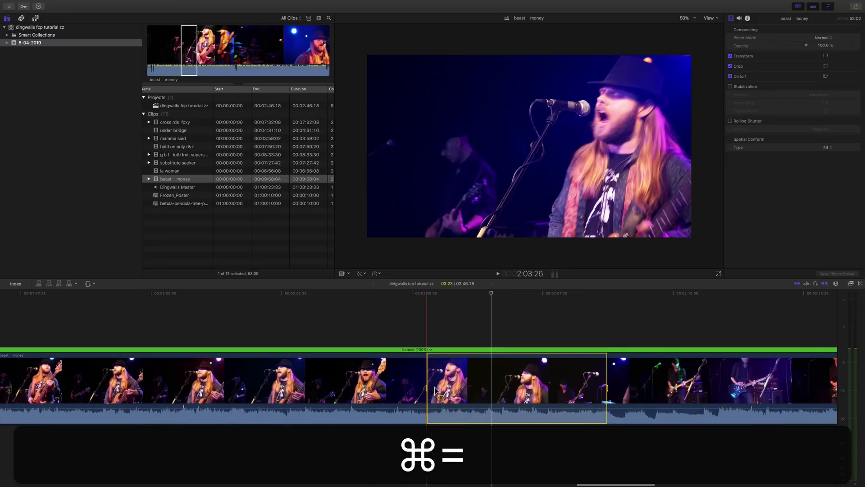
left_click_drag(423, 388, 422, 388)
- Trim the range's end to where the vocal phrase stops, nudge its start to make it about 02:16 long, and play it
key("space")
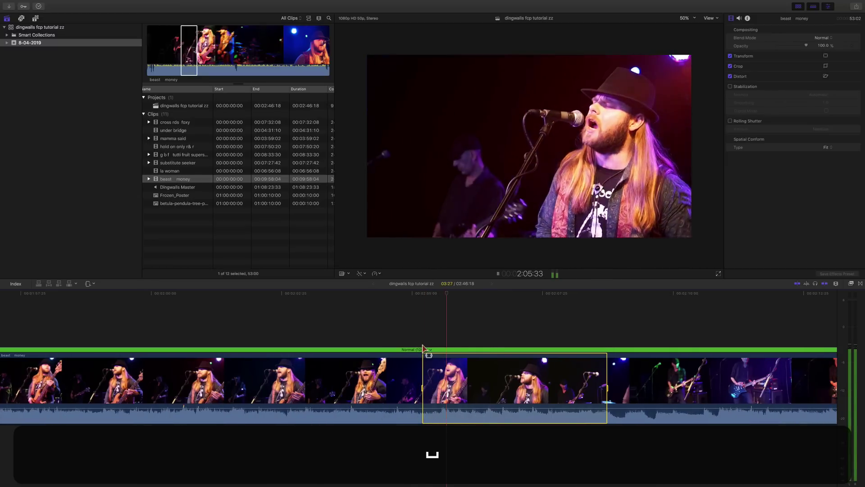
scroll(422, 347, "right", 5)
key("space")
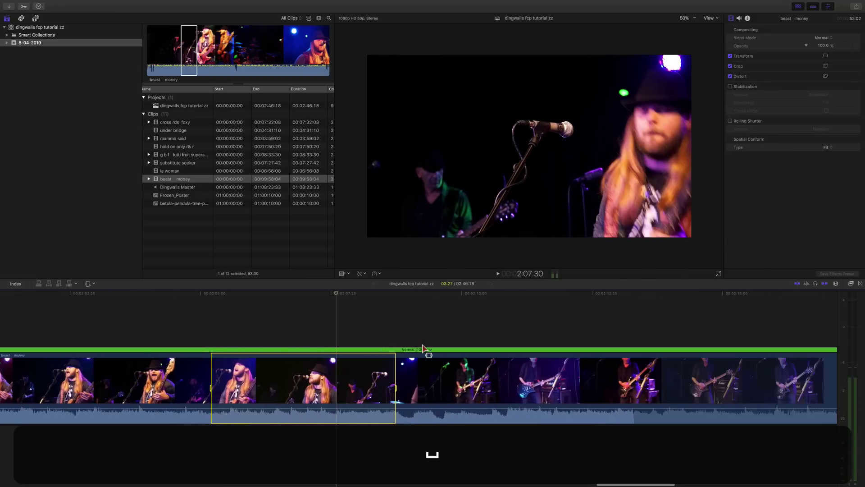
left_click_drag(396, 390, 339, 391)
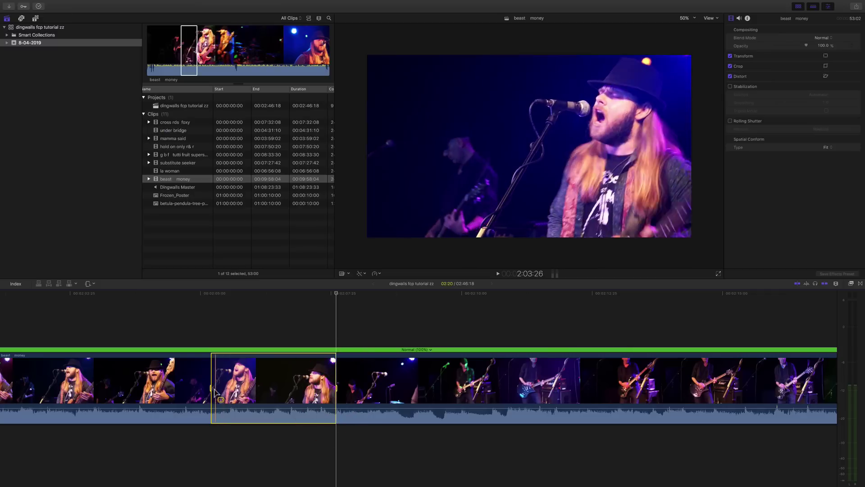
left_click_drag(213, 388, 216, 387)
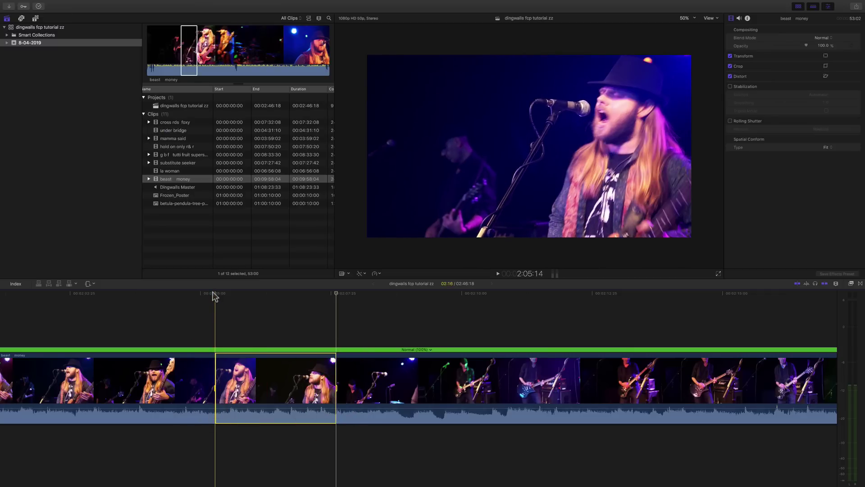
key("space")
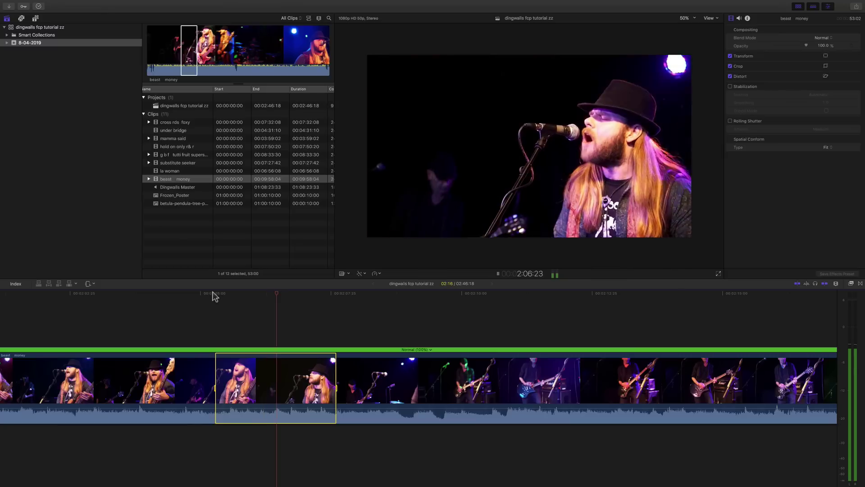
key("space")
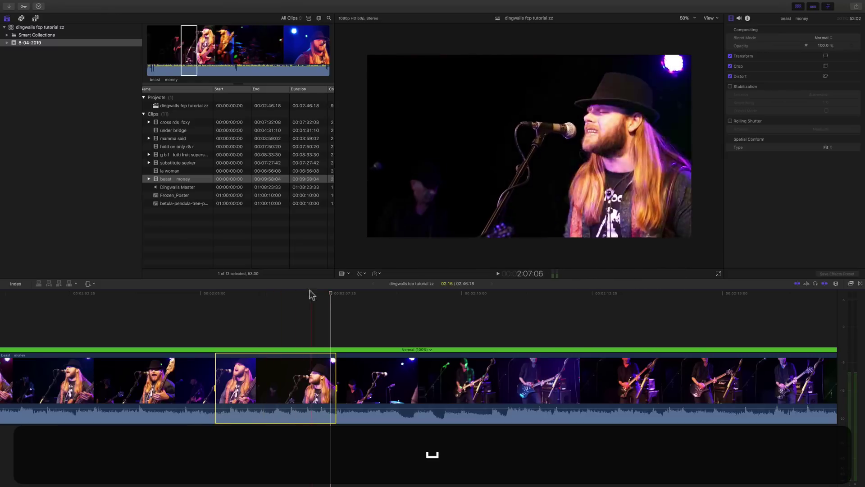
- Try slowing the selected range of "beast money" to 50% speed, play through the transition, and undo the slow-down
scroll(270, 356, "left", 3)
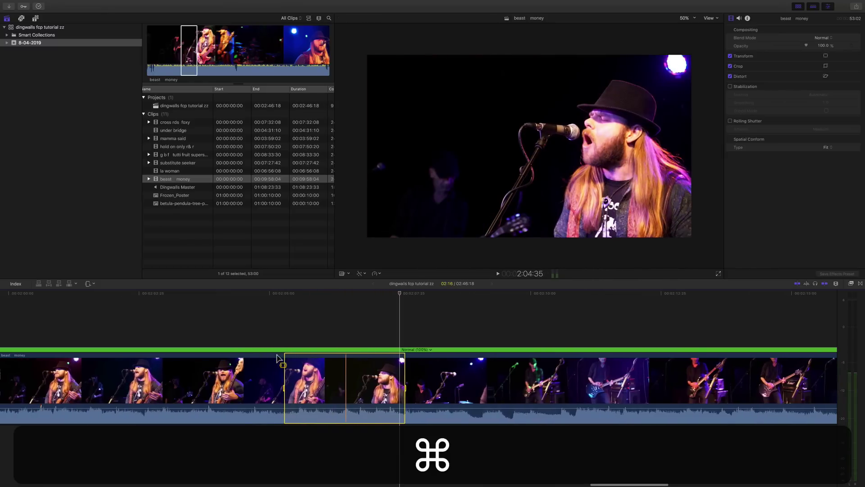
key("super+minus")
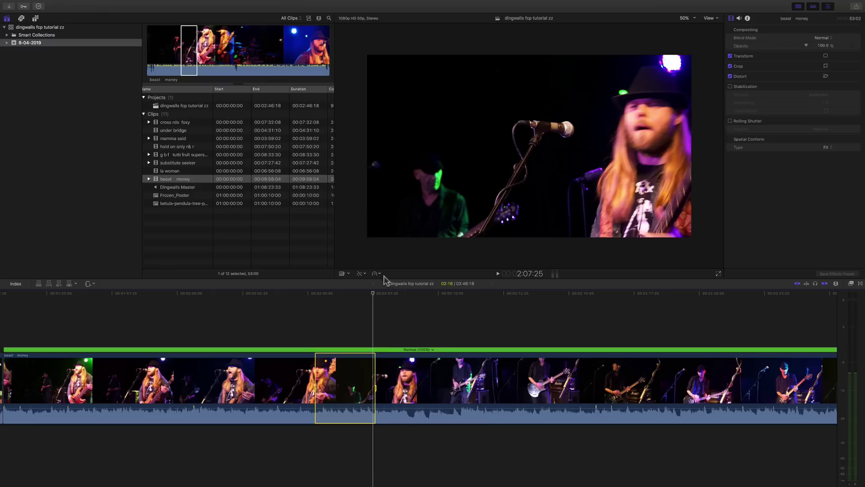
left_click(378, 273)
left_click(453, 283)
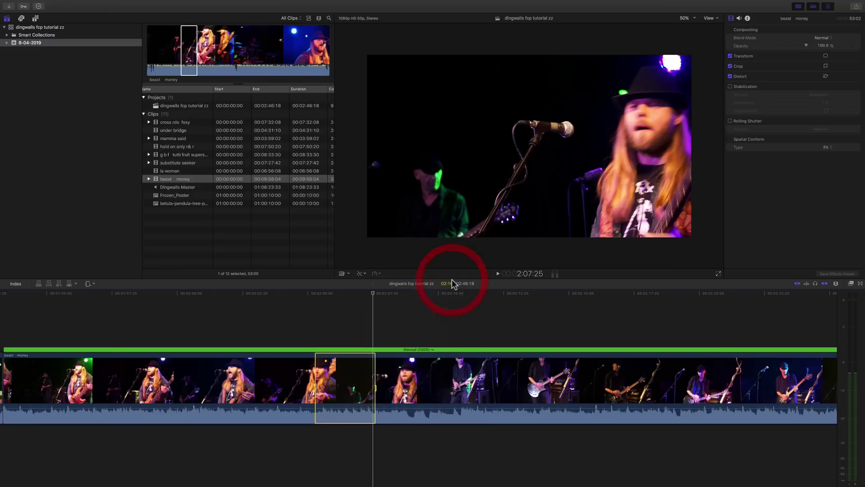
left_click(285, 293)
key("space")
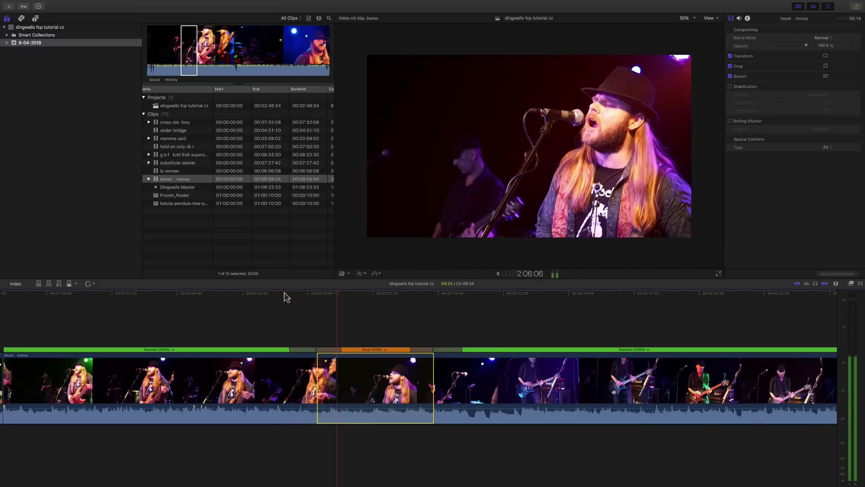
key("space")
left_click(210, 294)
key("space")
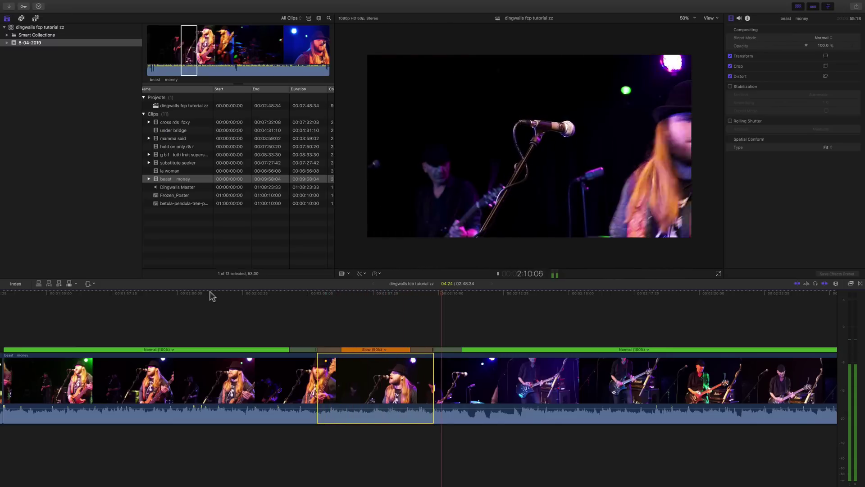
key("super+z")
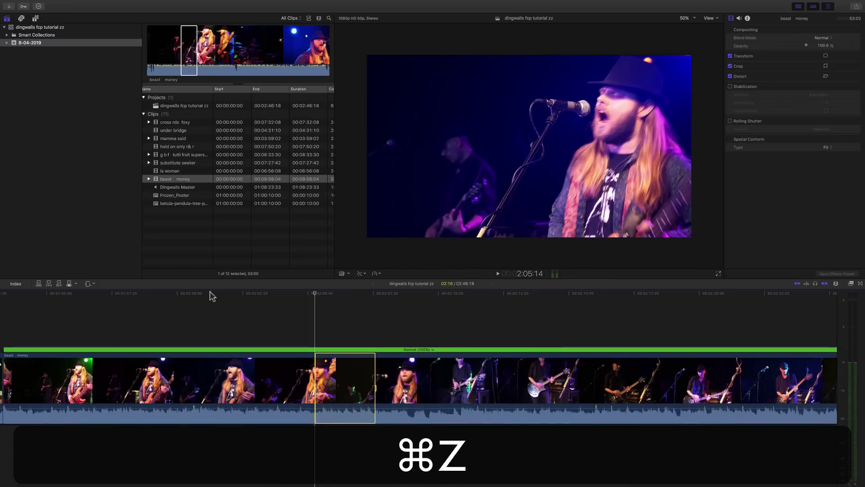
- Try Fast 2x on the selected range of "beast money", play through it, and undo the speed-up
left_click(375, 274)
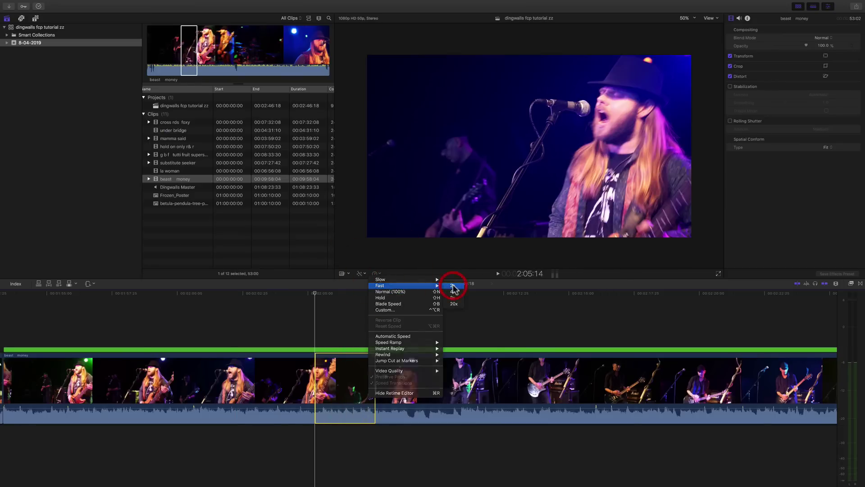
left_click(452, 286)
left_click(257, 294)
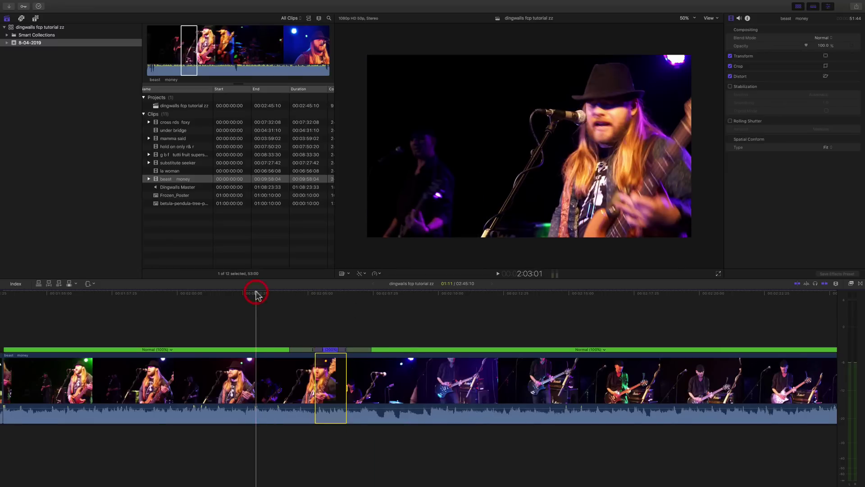
key("space")
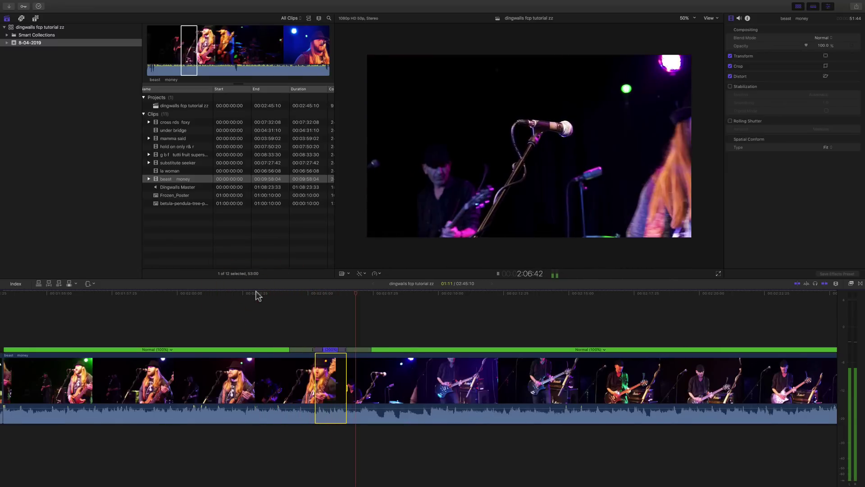
key("space")
key("super+z")
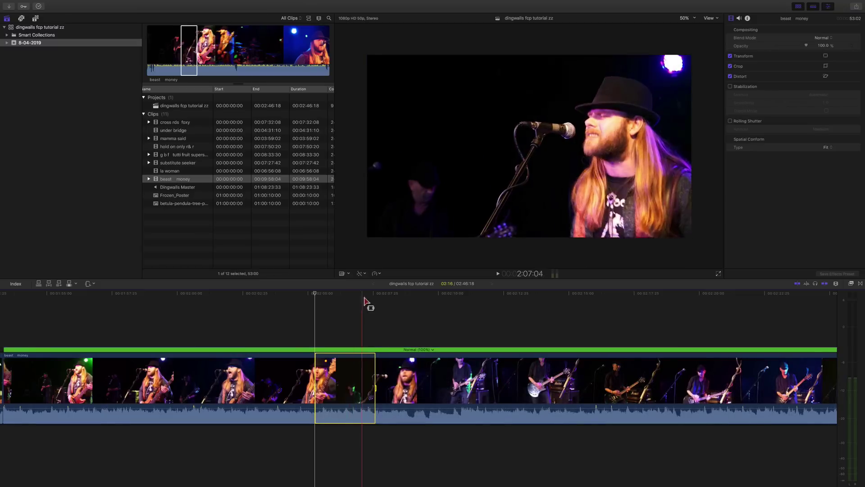
- Review the retiming options available for the selected range, including Hold and Blade Speed, and dismiss them without choosing one
left_click(267, 298)
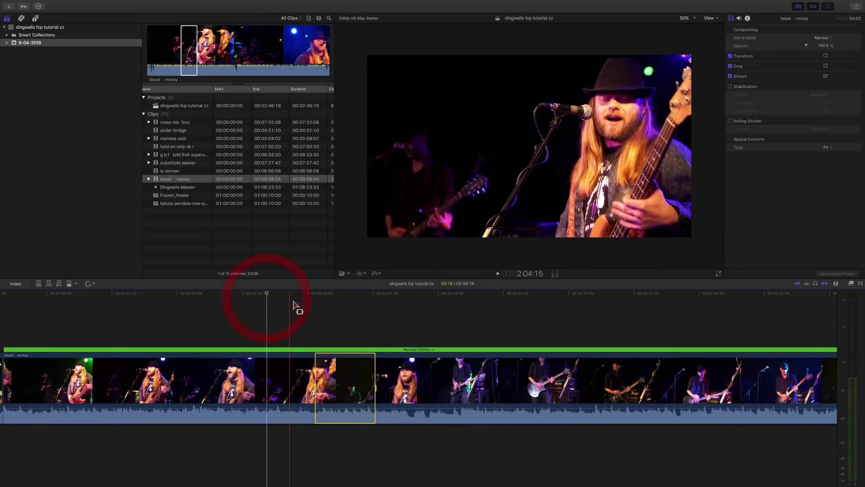
left_click(379, 274)
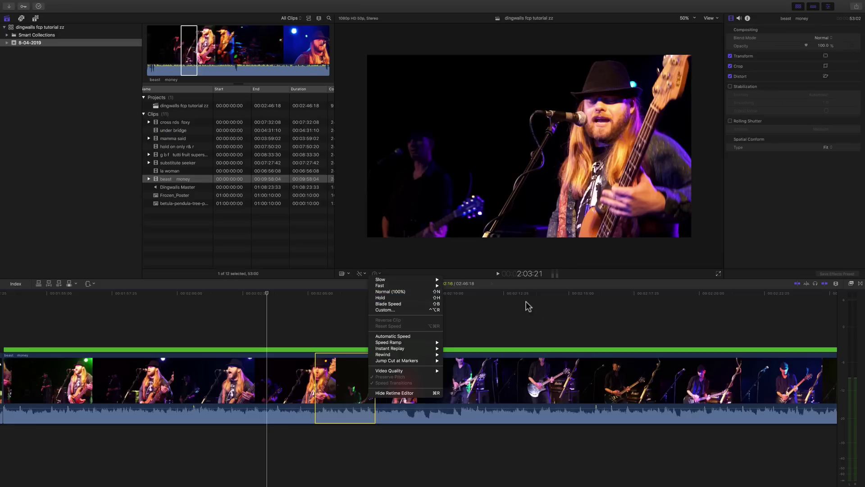
left_click(502, 323)
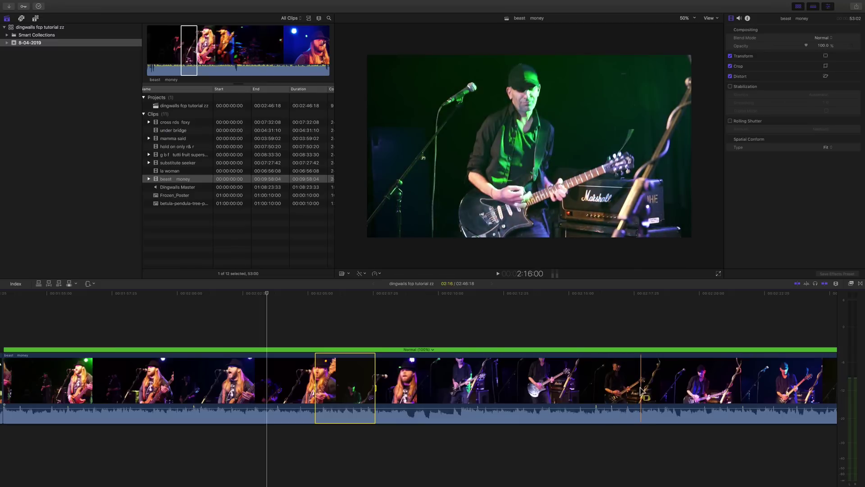
- Select a new range about 06:08 long over the guitarist section of "beast money", starting at the green-lit shot
left_click_drag(641, 390, 783, 389)
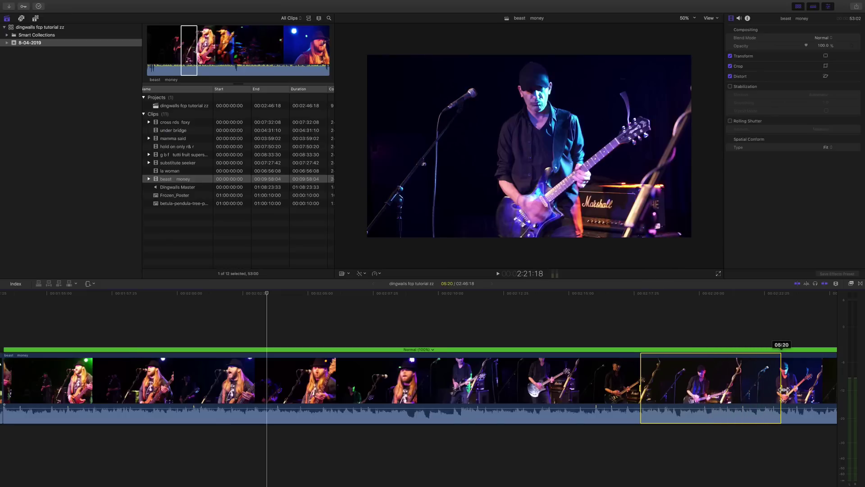
scroll(782, 389, "right", 5)
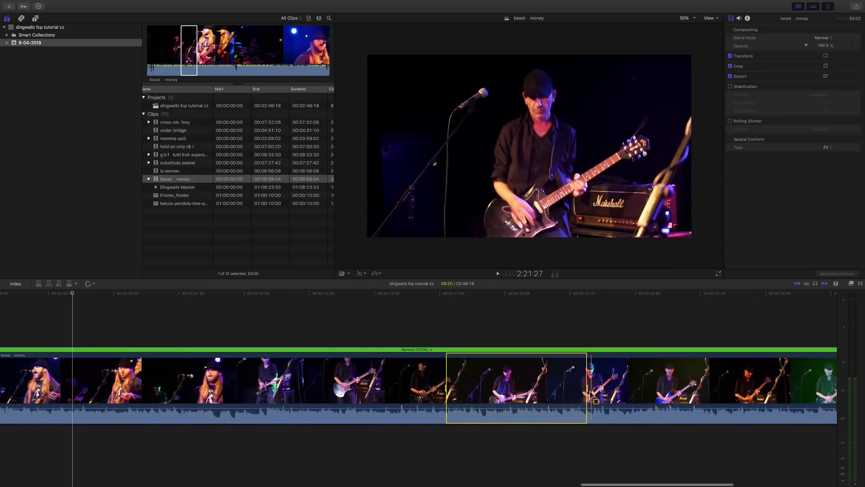
left_click_drag(587, 389, 607, 392)
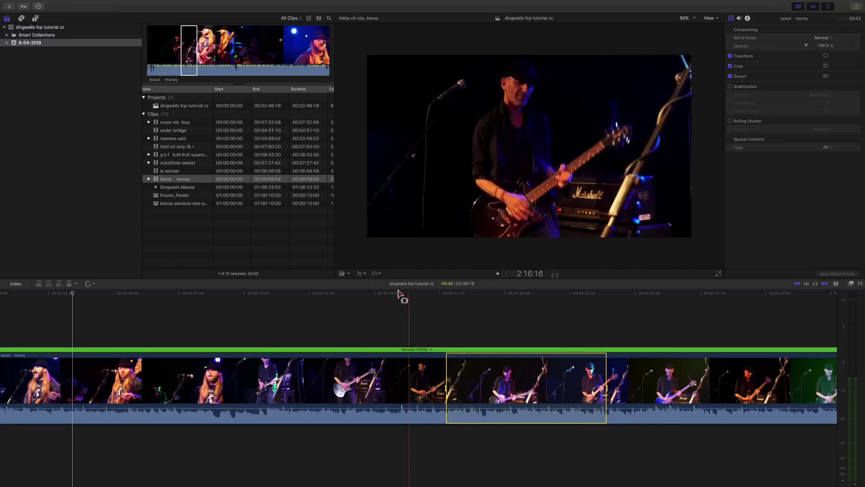
- Try a Hold on the selected guitarist range of "beast money", play through the frozen section, and undo the Hold
left_click(378, 273)
left_click(383, 297)
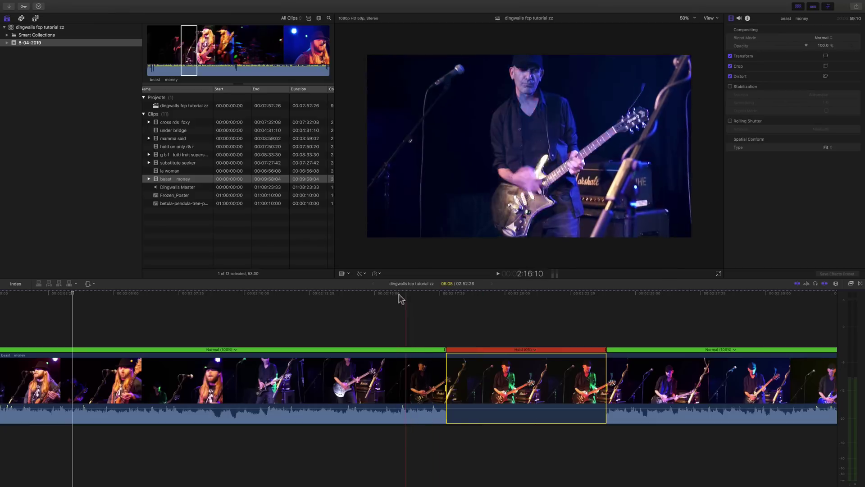
left_click(360, 295)
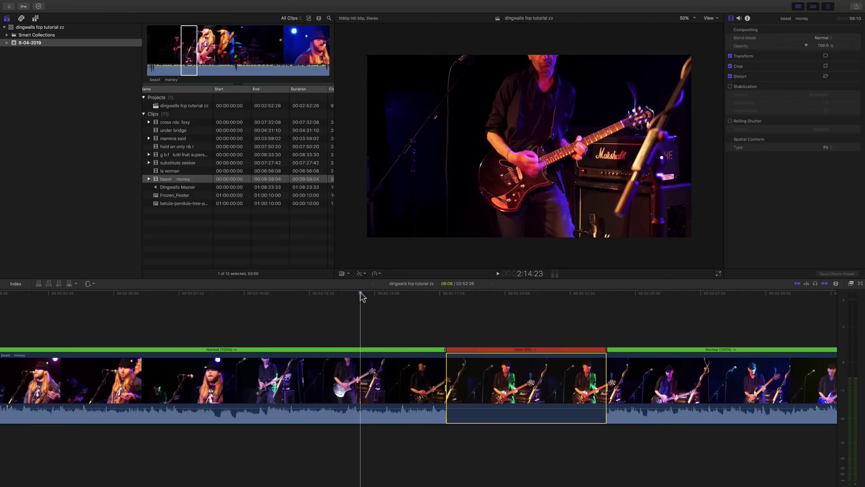
key("space")
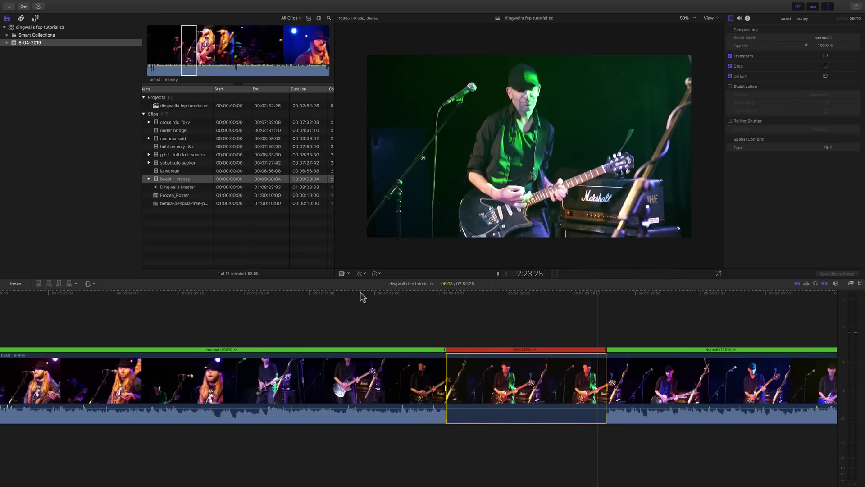
key("space")
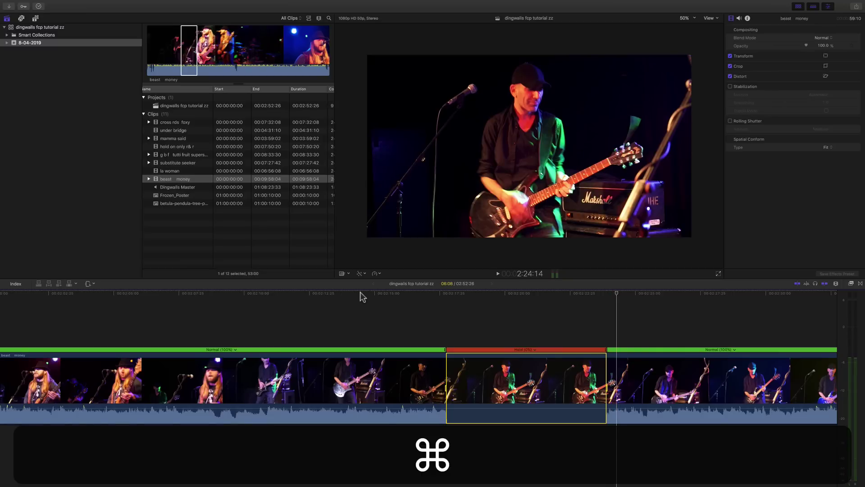
key("super+z")
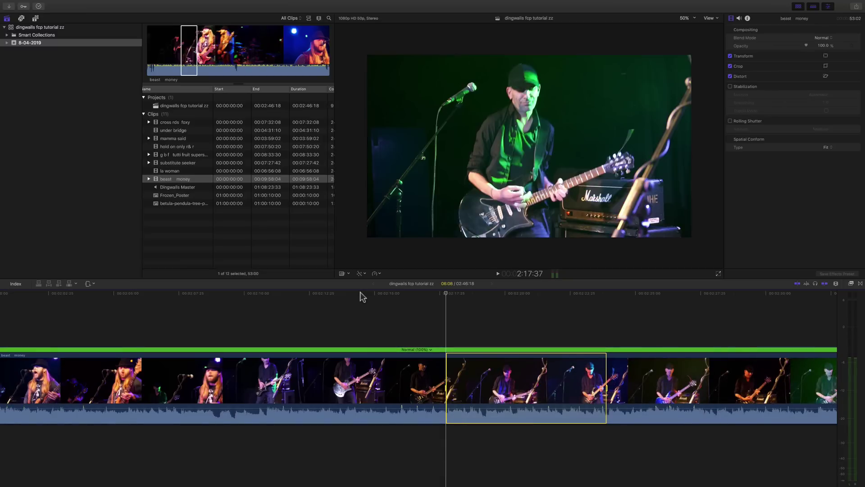
- Review the Speed Ramp options for the selected guitarist range and dismiss them without choosing one
left_click(377, 274)
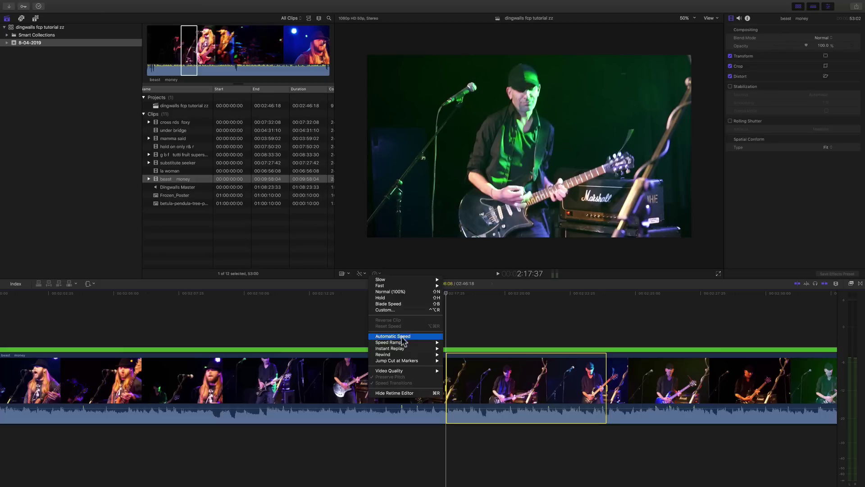
mouse_move(402, 343)
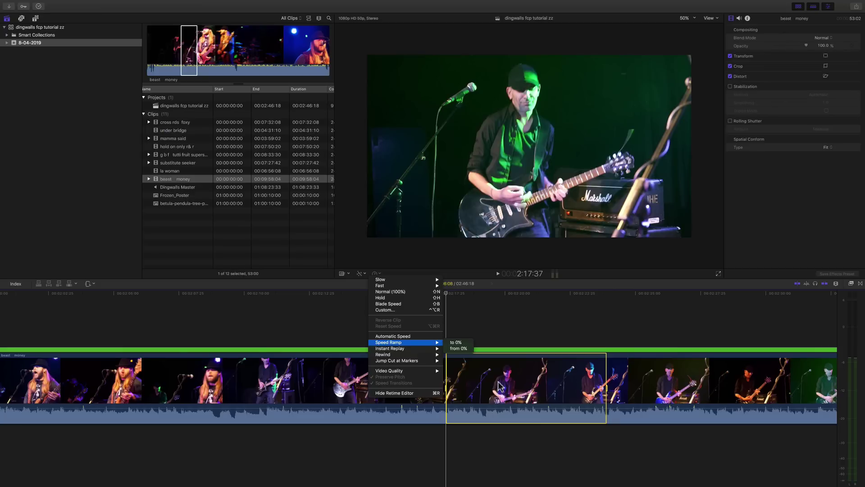
left_click(218, 333)
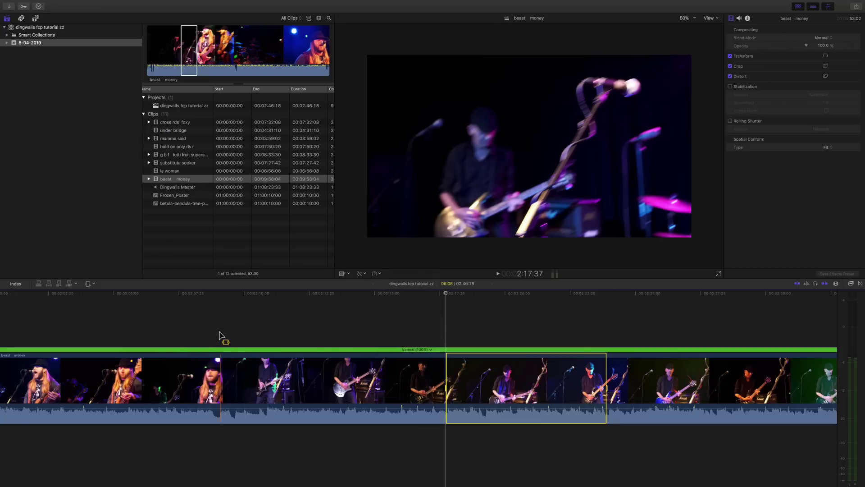
- Undo the earlier retiming and editing changes step by step until "beast money" is one clip without speed changes
key("super+z")
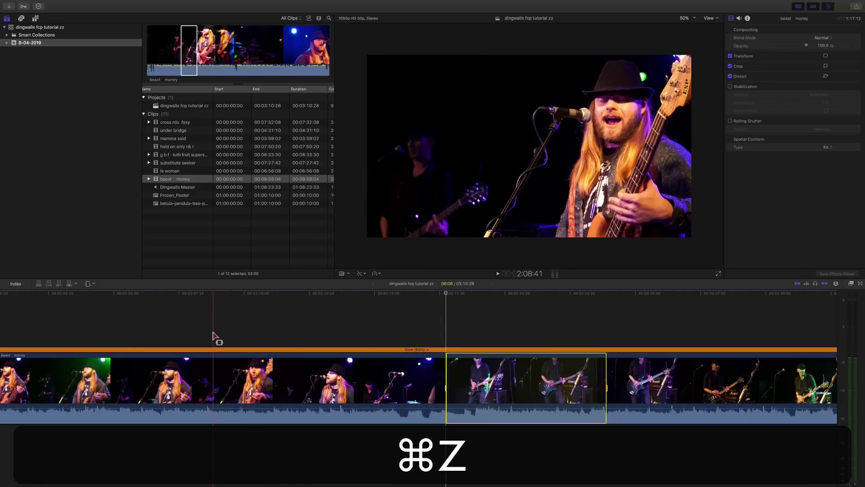
key("super+z")
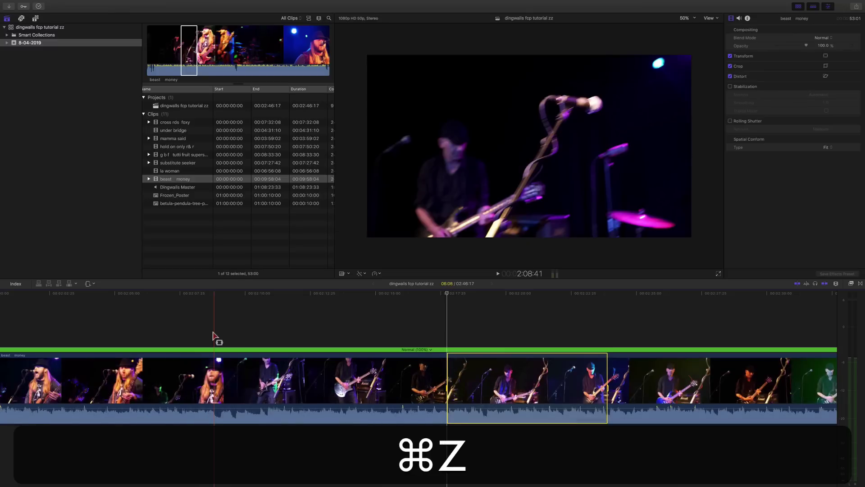
key("super+z")
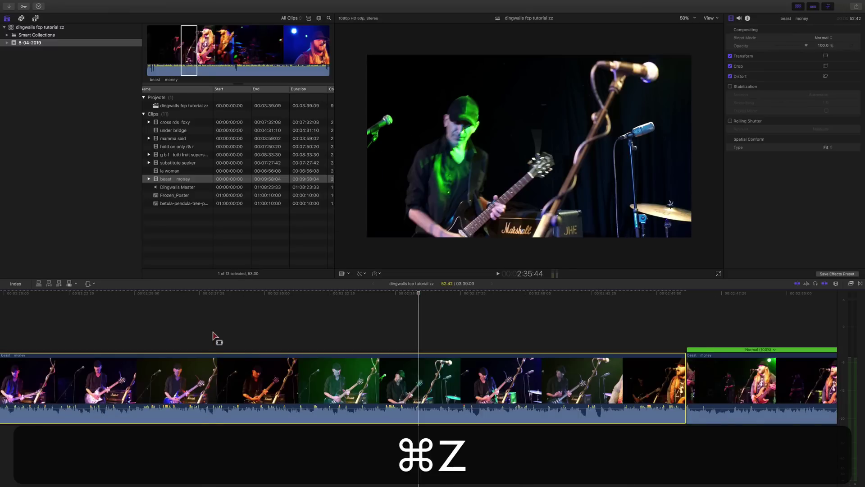
scroll(294, 331, "right", 10)
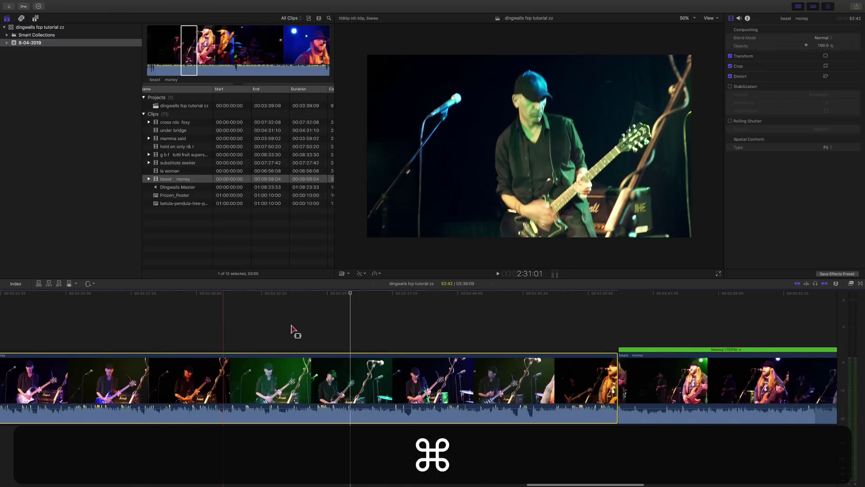
key("super+z")
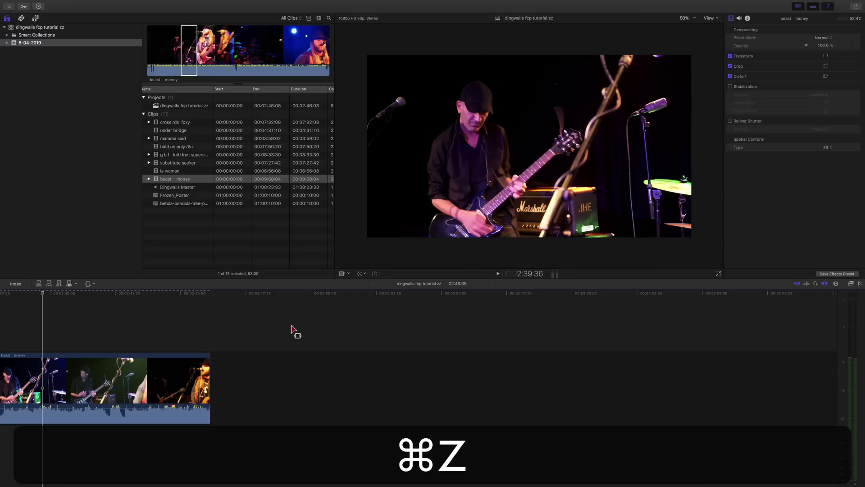
scroll(294, 331, "left", 10)
scroll(294, 331, "left", 15)
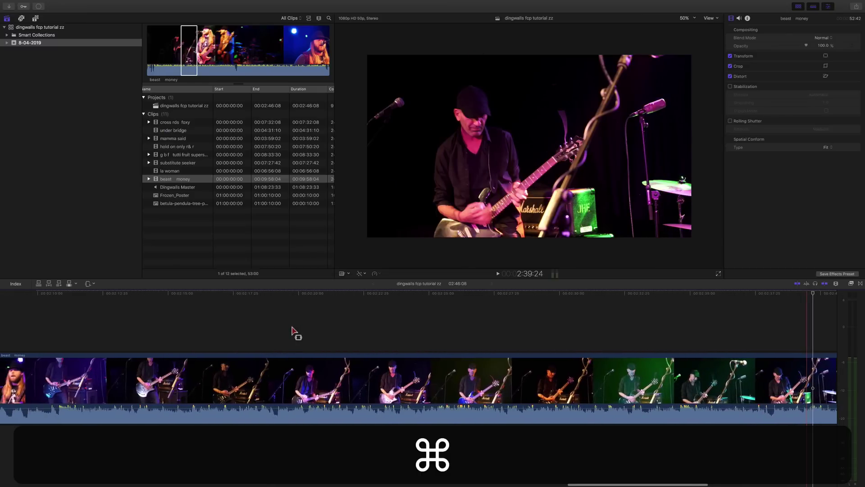
key("super+minus")
scroll(329, 331, "right", 6)
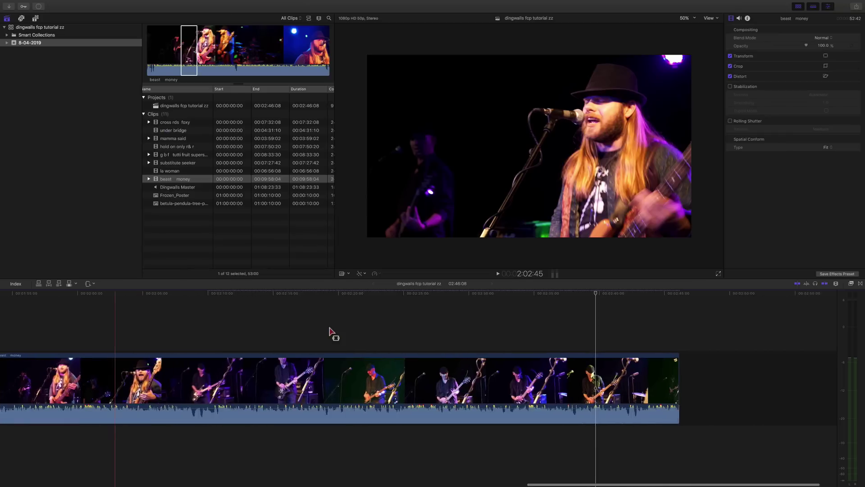
scroll(330, 332, "left", 11)
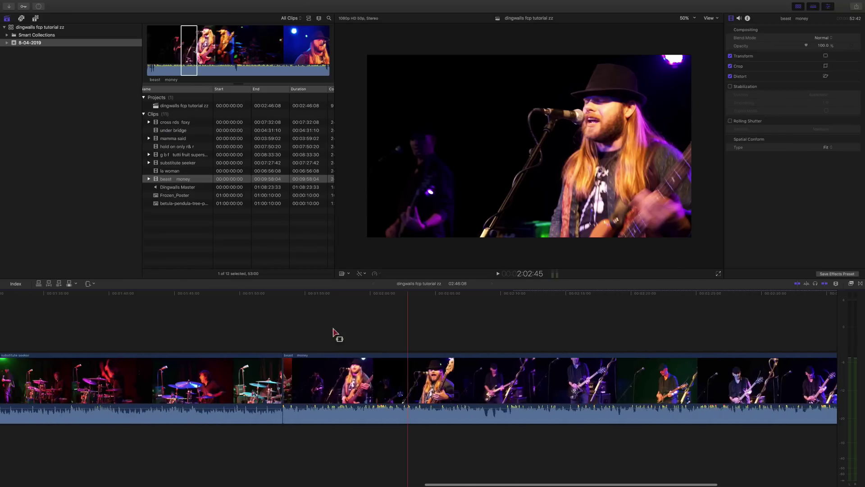
- Select the "beast money" clip, play a little of the singer's section, and show the clip's retime editor
left_click(409, 361)
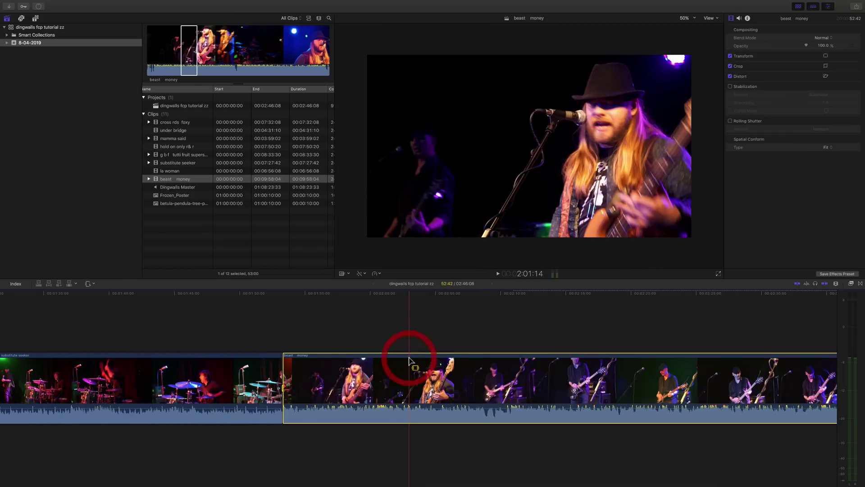
key("space")
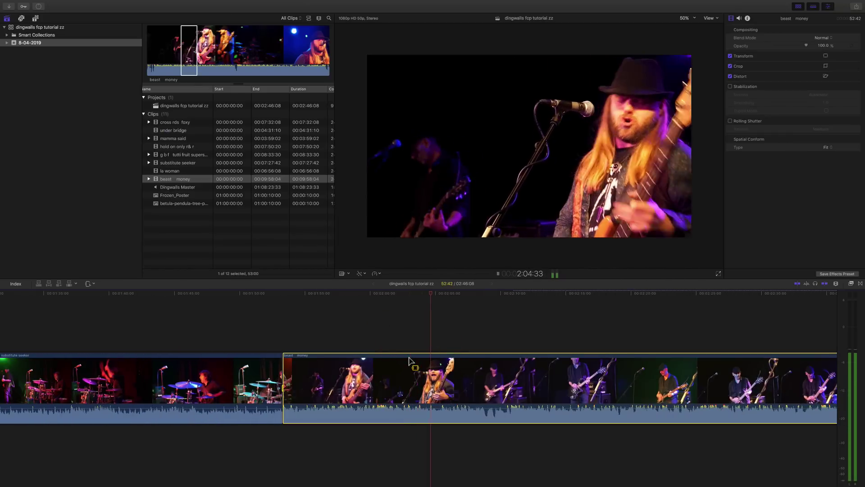
key("space")
left_click(375, 274)
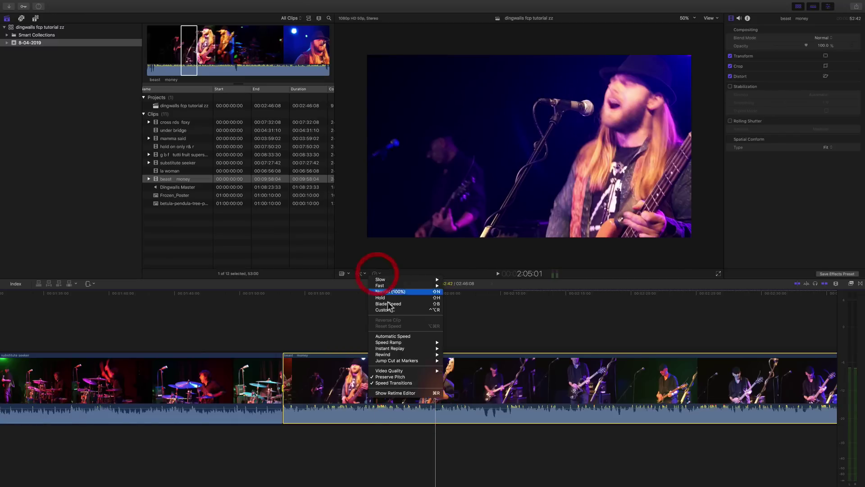
left_click(400, 393)
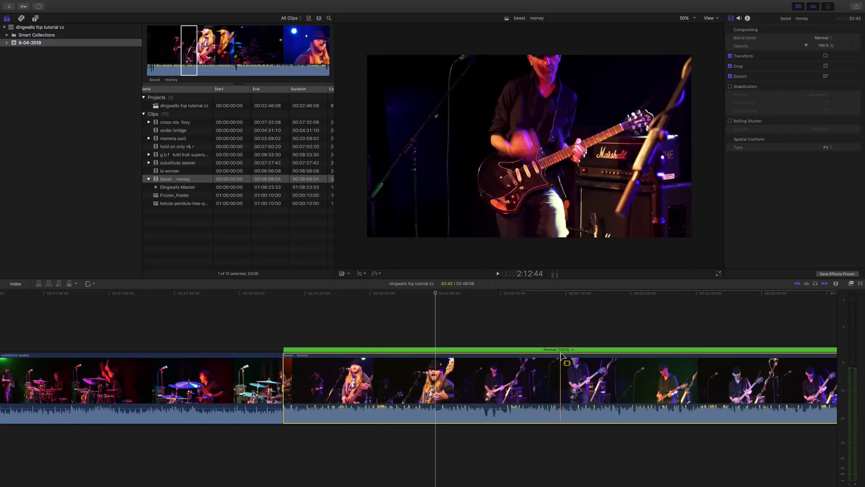
- Play through the singer's section to find the passage and select a range about 02:19 long starting at 2:05:11
left_click(423, 294)
key("space")
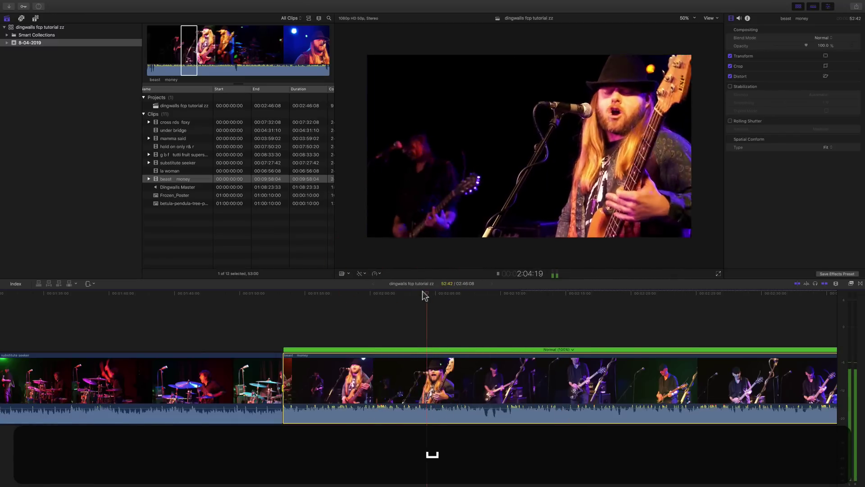
key("space")
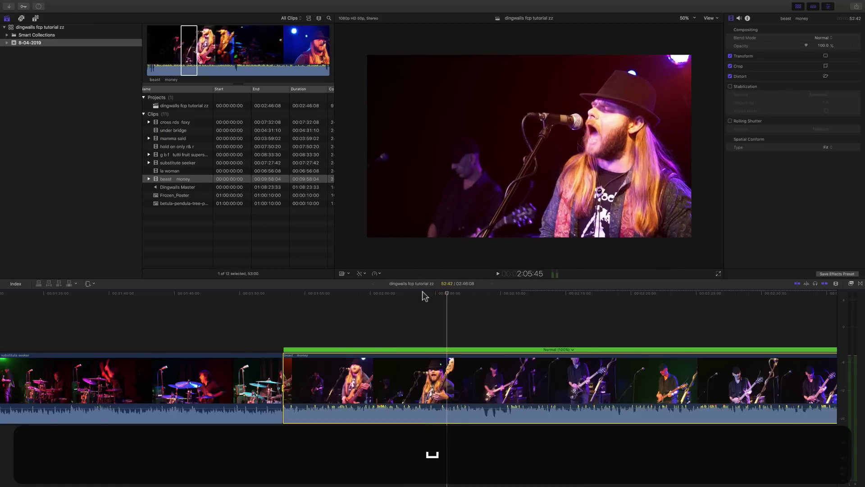
left_click(424, 294)
key("space")
key("space")
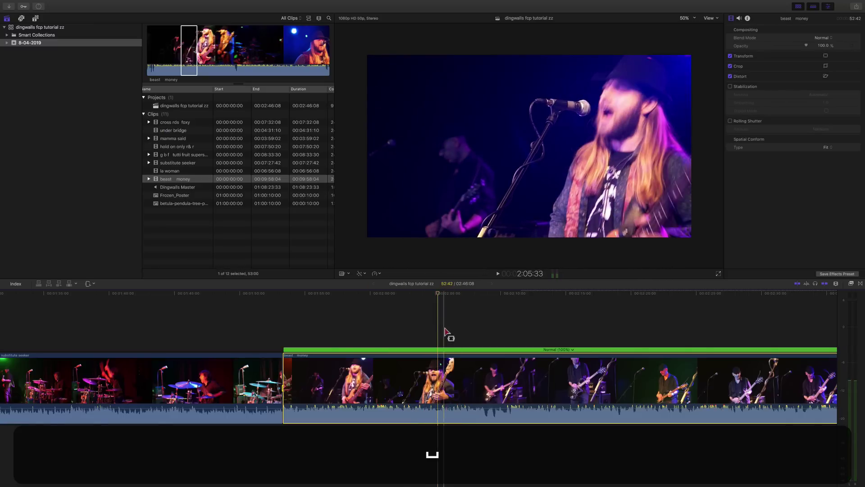
left_click(437, 341)
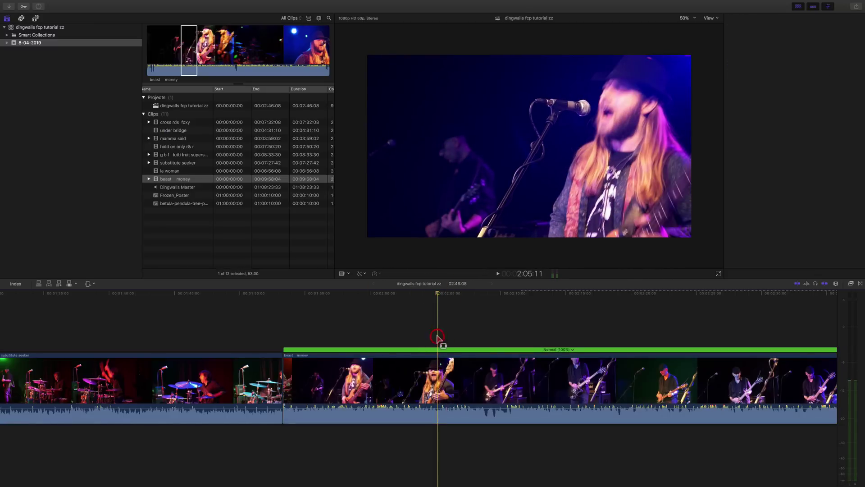
left_click_drag(441, 373, 464, 374)
key("space")
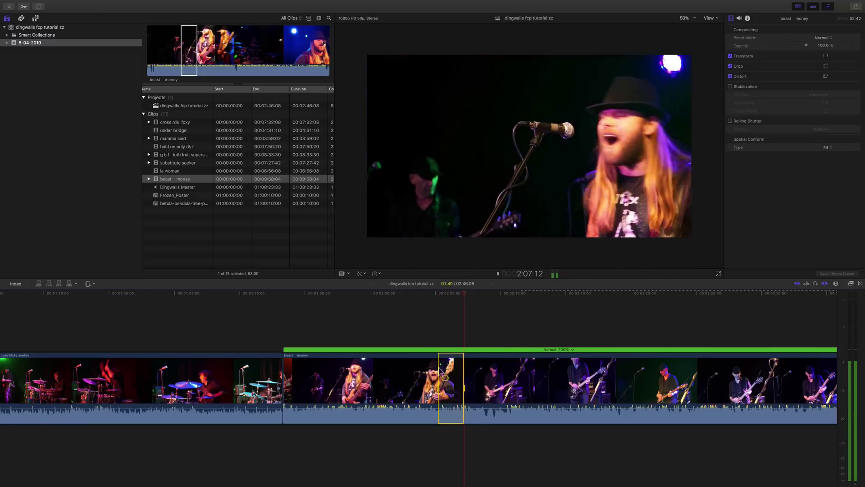
key("space")
left_click_drag(464, 387, 469, 388)
- Move the start of the selected range later so it is about 02:07 long, and play through it
key("super+equal")
key("super+equal")
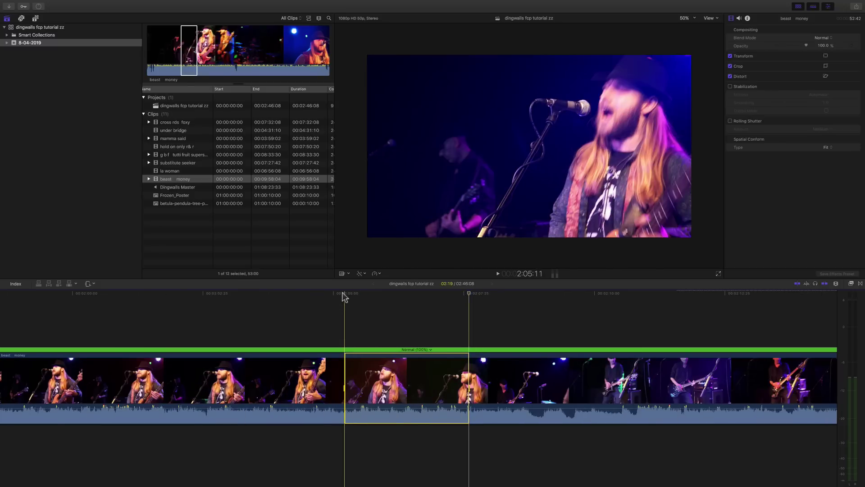
key("space")
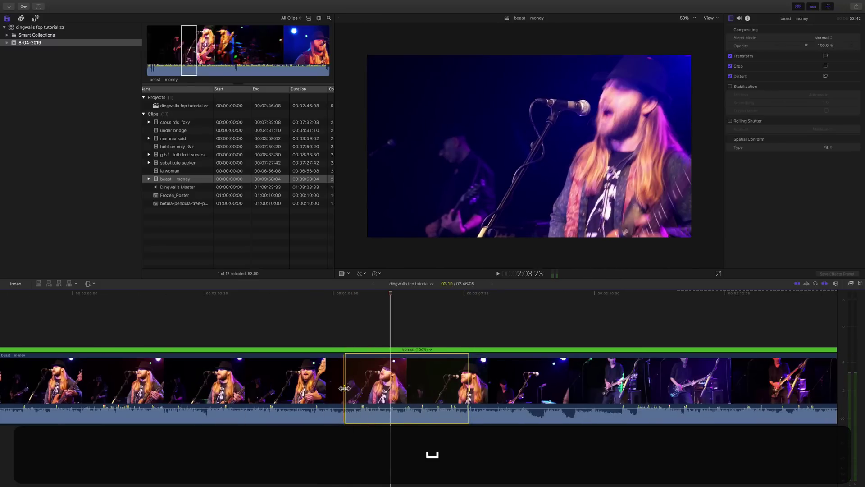
left_click_drag(344, 388, 358, 388)
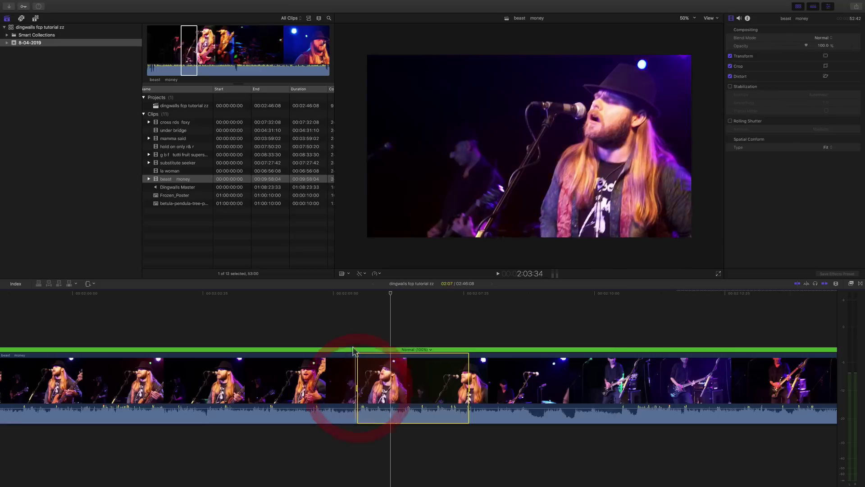
key("space")
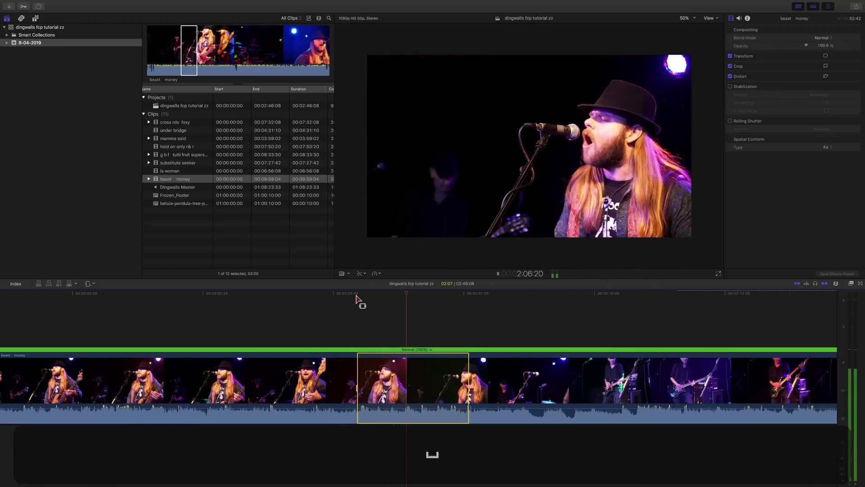
key("space")
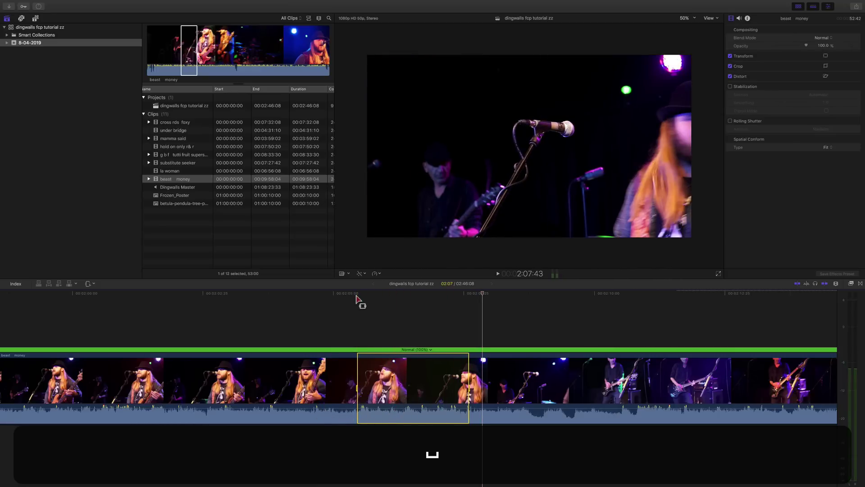
- Try a Speed Ramp to 0% on the selected singer range, play through it, and undo the ramp
left_click(376, 273)
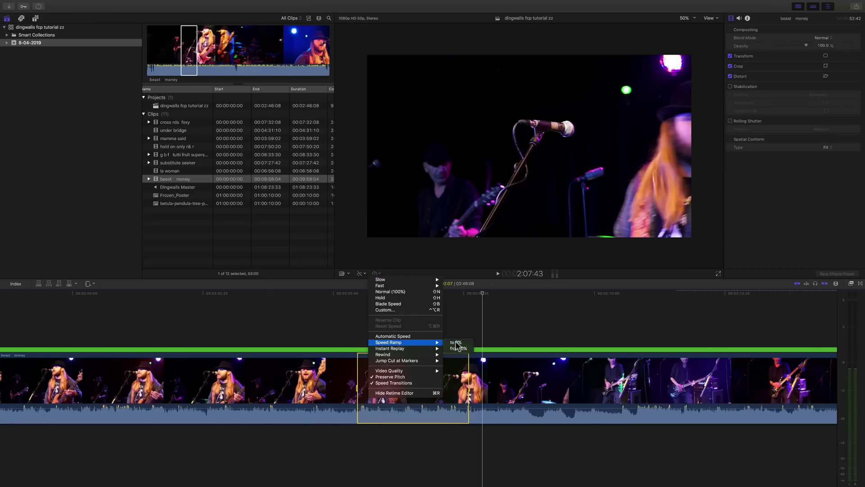
left_click(455, 342)
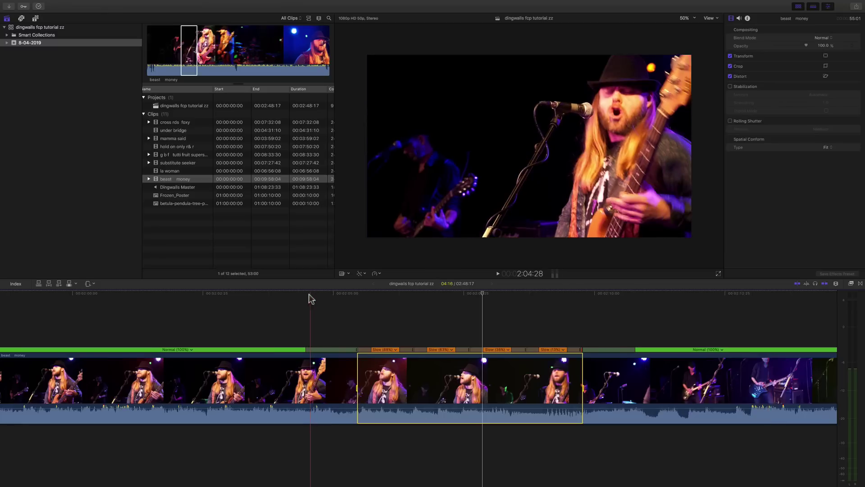
left_click(261, 293)
key("space")
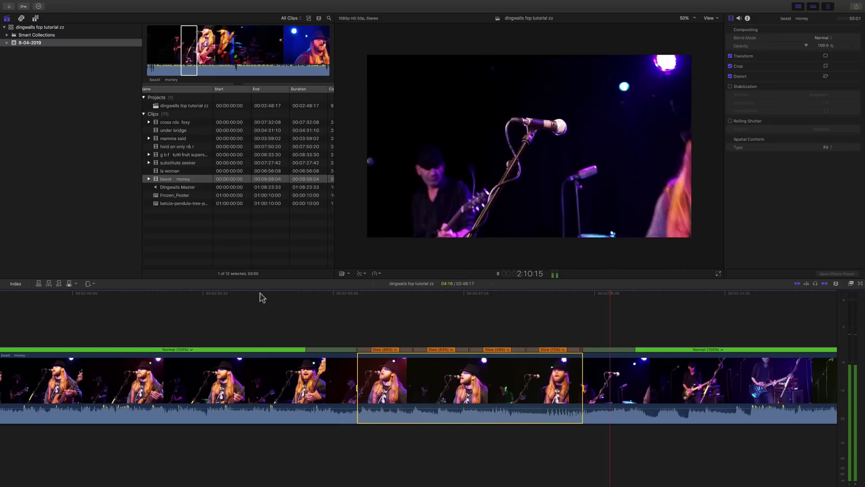
key("space")
key("super+z")
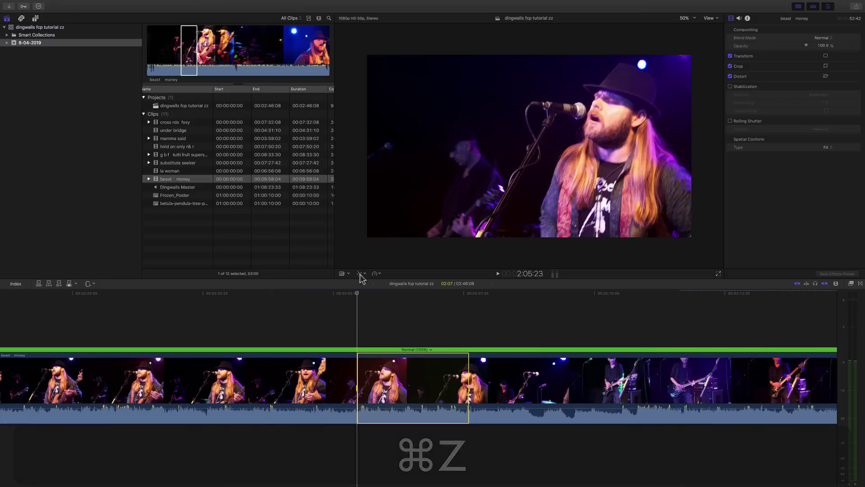
- Try a Speed Ramp from 0% on the selected singer range, play through it, and undo the ramp
left_click(359, 273)
mouse_move(394, 342)
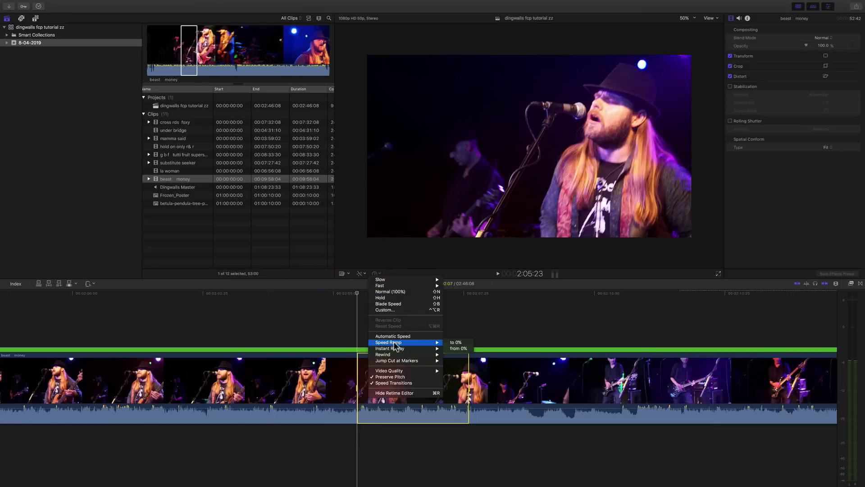
left_click(458, 349)
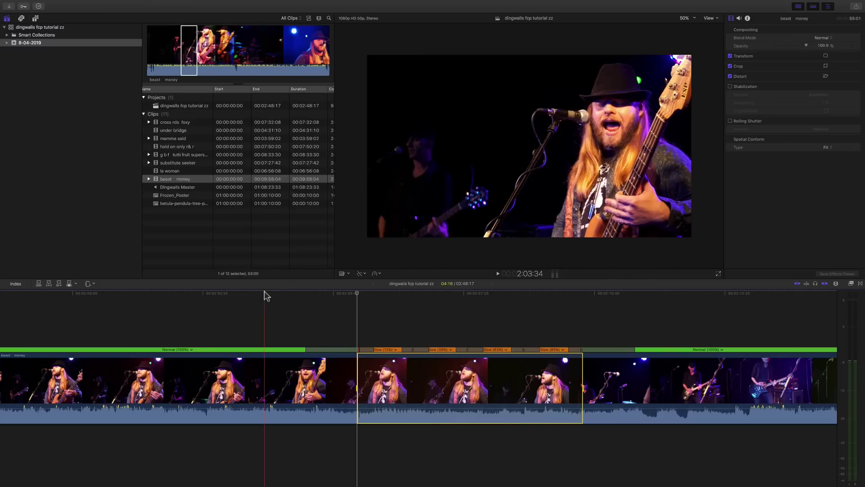
key("space")
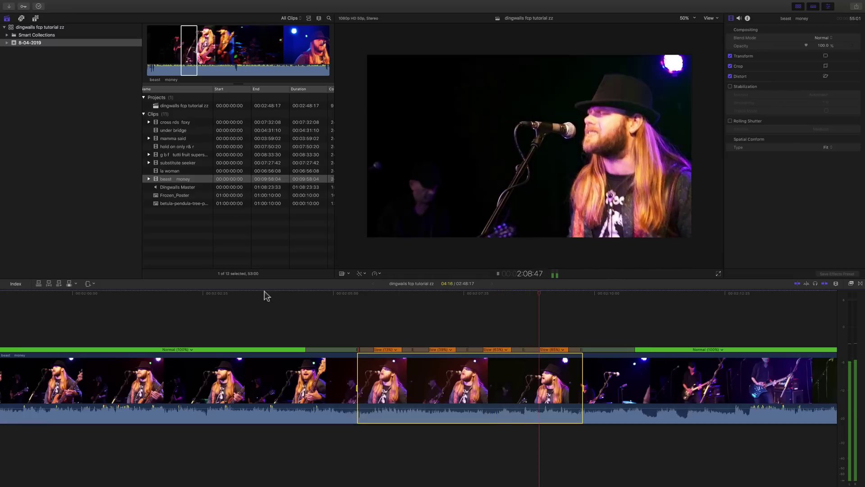
key("space")
key("super+z")
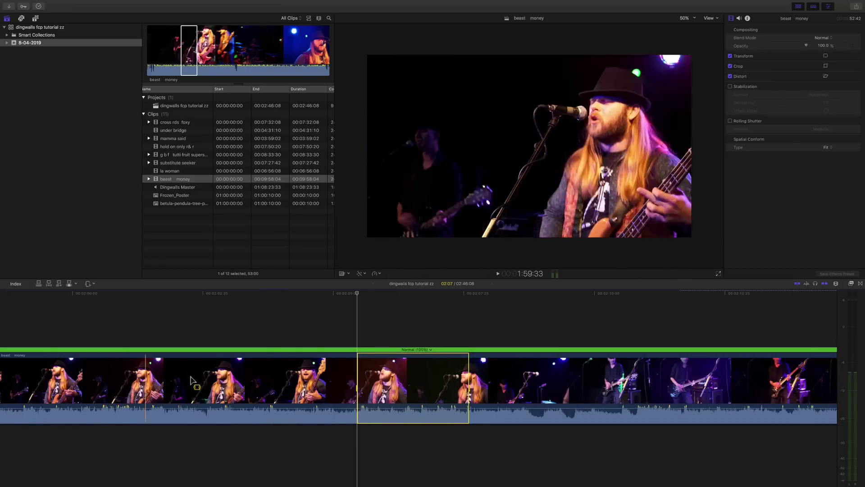
- Try Instant Replay at 100% on the selected singer range and undo it
left_click(376, 274)
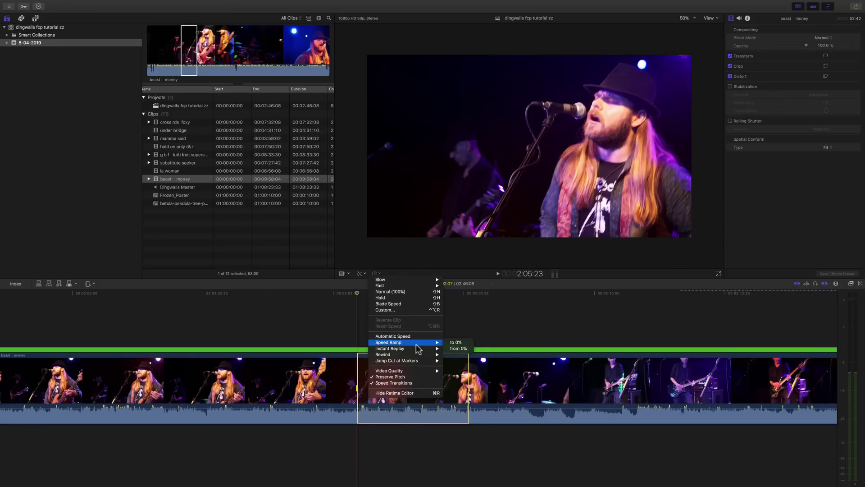
mouse_move(408, 348)
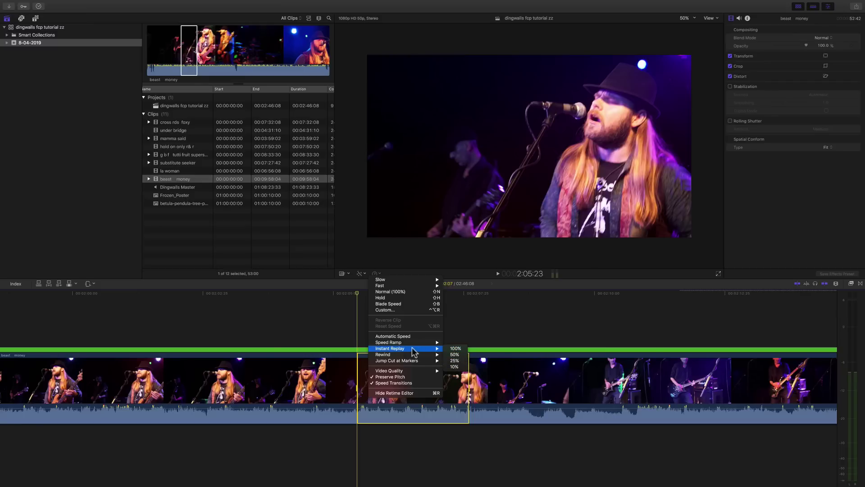
left_click(454, 349)
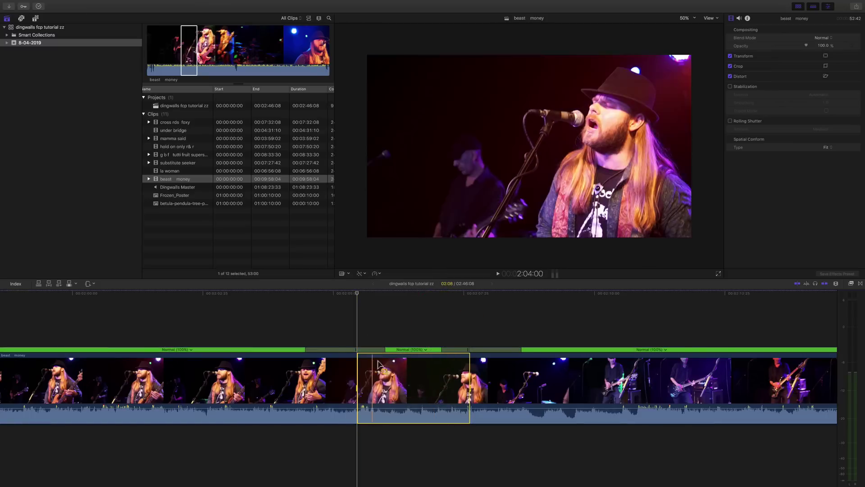
key("super+z")
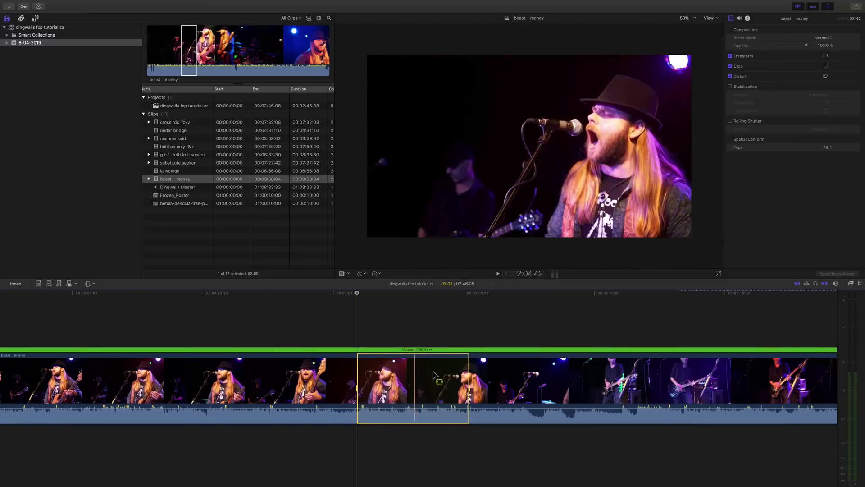
- Try Instant Replay at 100% again on the singer range, play through it from just before the range, and undo it
left_click_drag(357, 295, 263, 296)
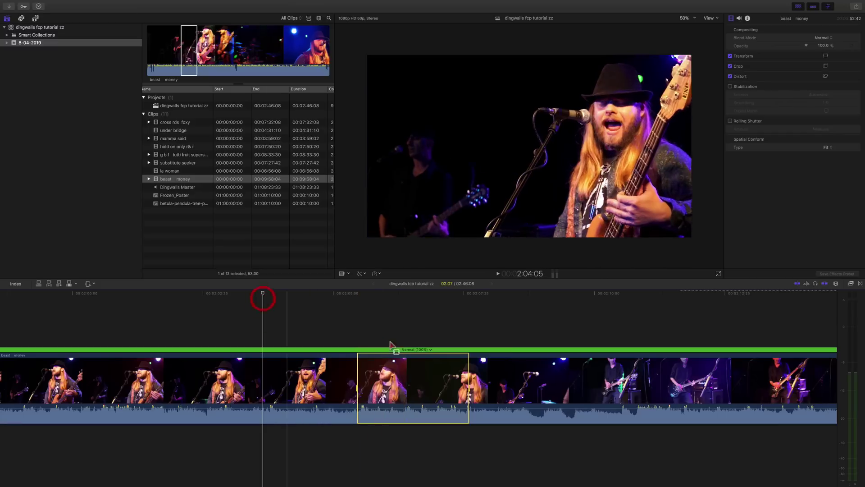
left_click(379, 275)
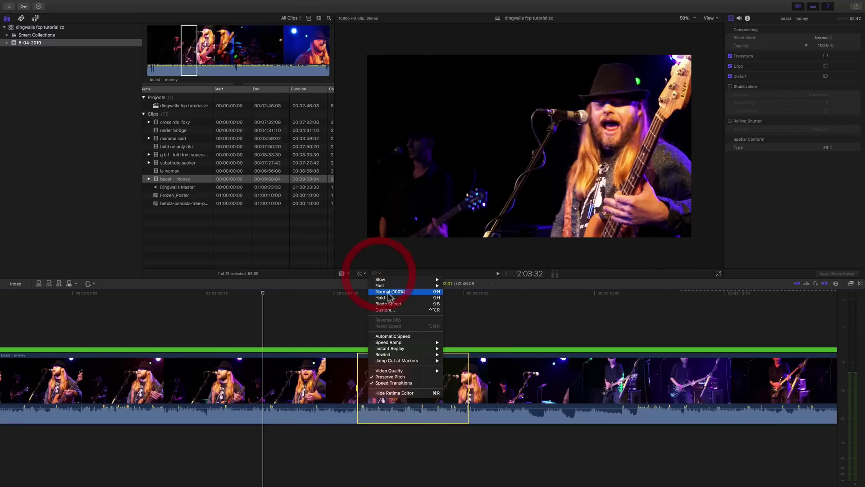
left_click(456, 349)
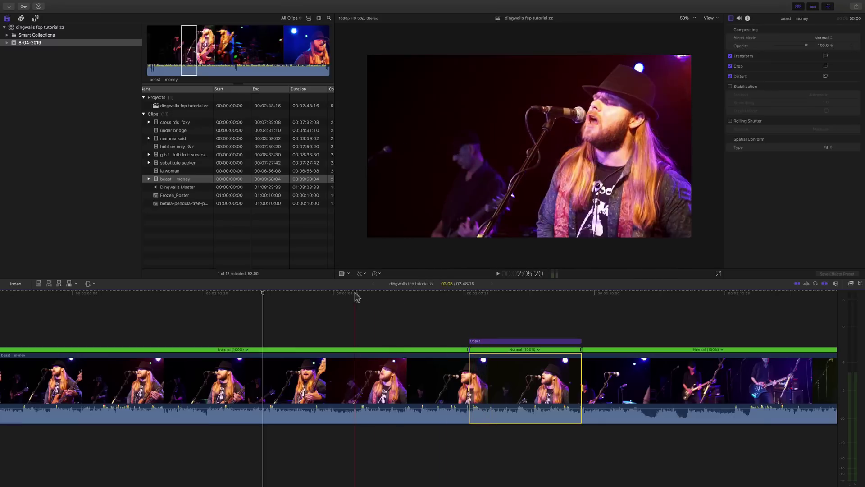
left_click(329, 298)
key("space")
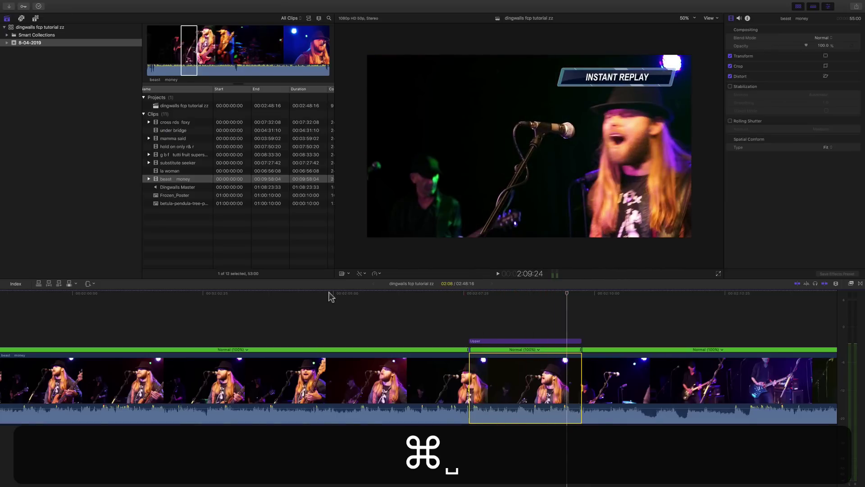
key("super+z")
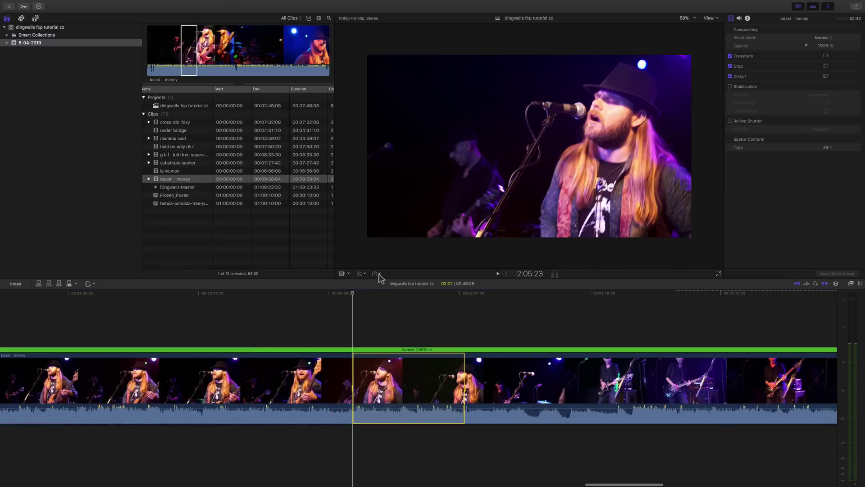
- Try Instant Replay at 50% on the selected singer range, play through it, and undo the replay
left_click(378, 273)
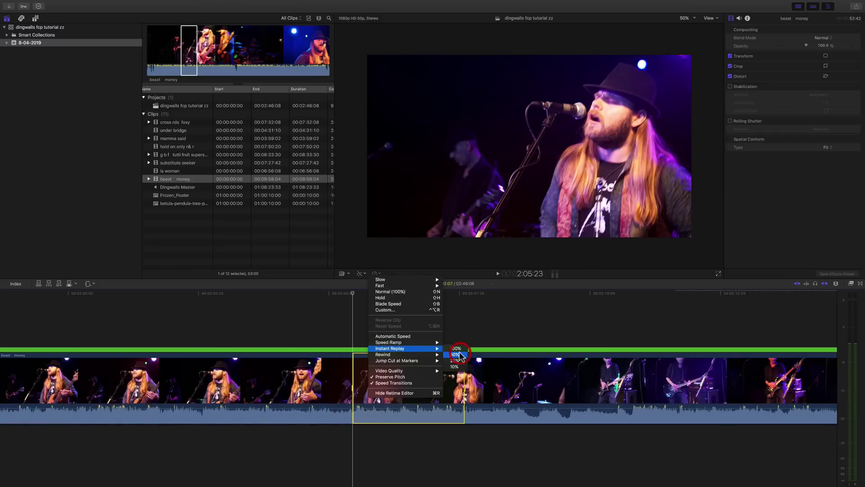
left_click(456, 354)
key("space")
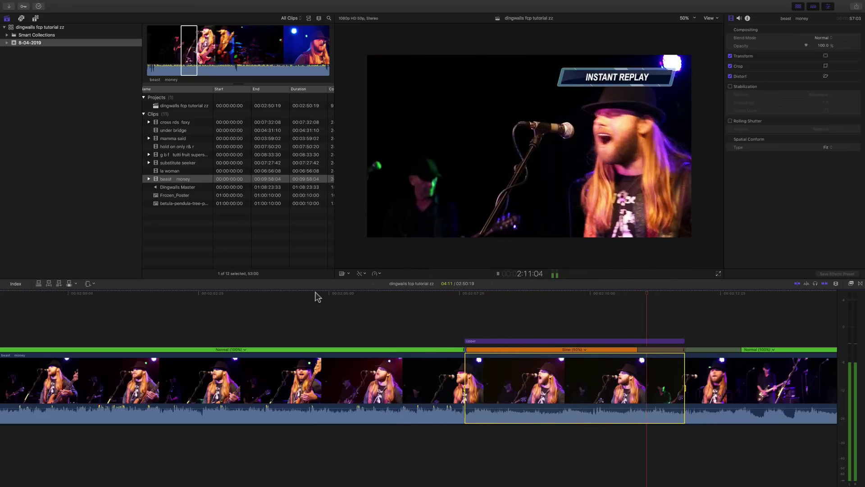
key("space")
key("super+z")
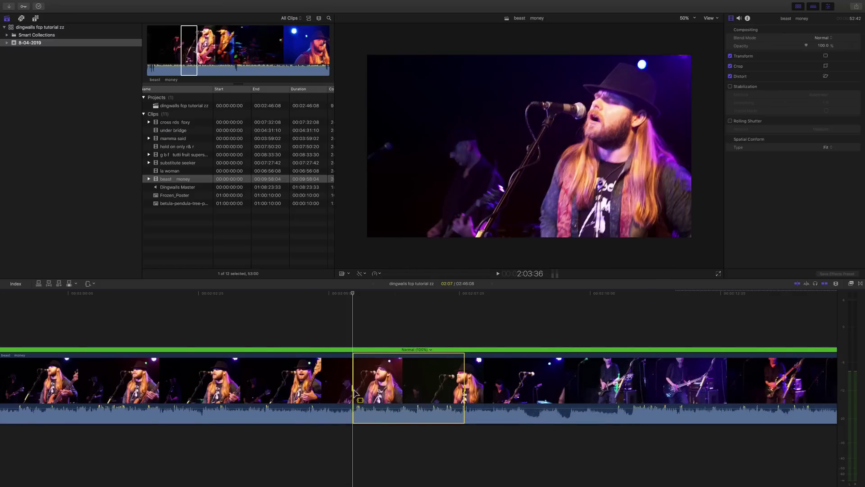
left_click(376, 274)
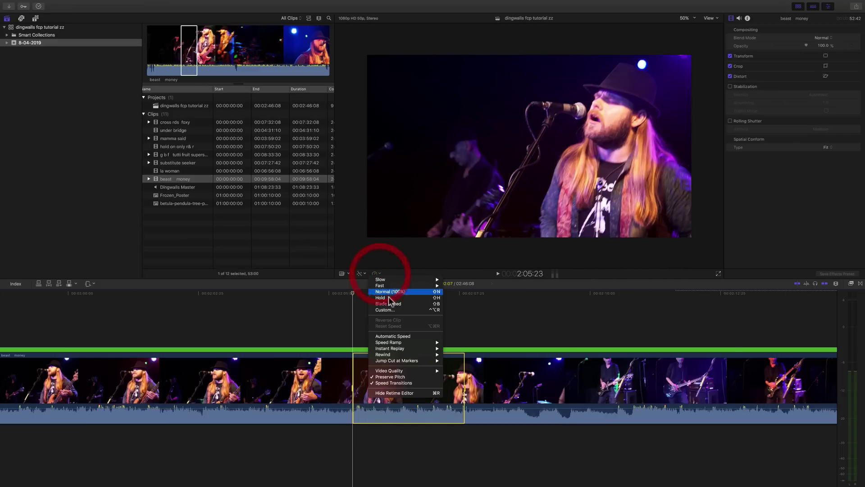
mouse_move(445, 348)
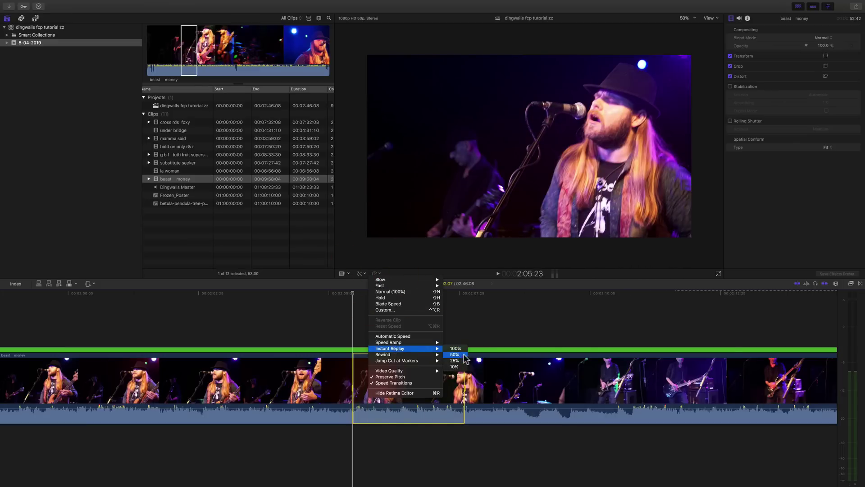
left_click(462, 348)
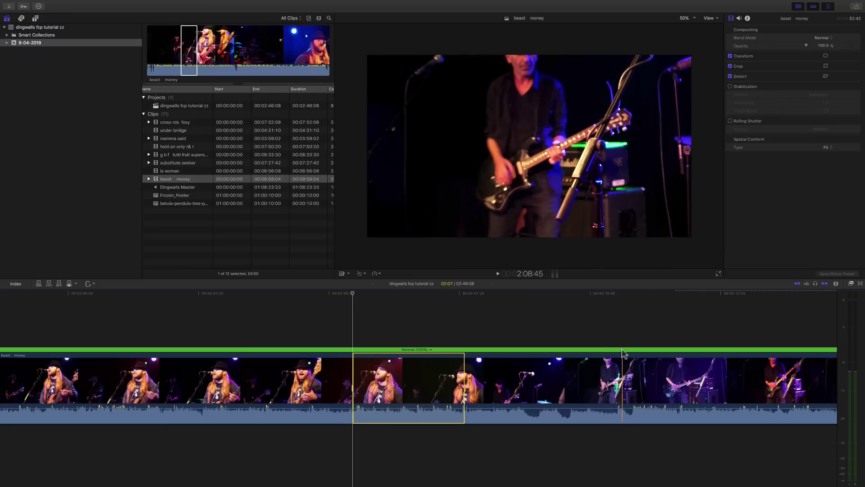
left_click(376, 273)
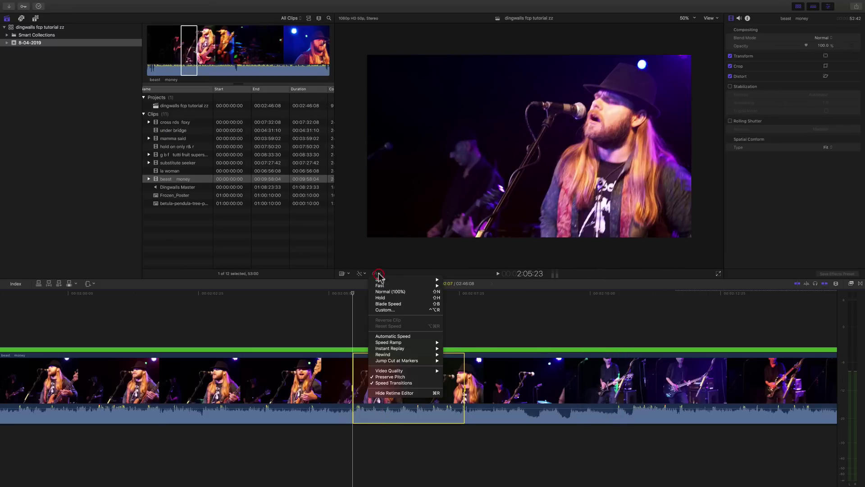
mouse_move(393, 355)
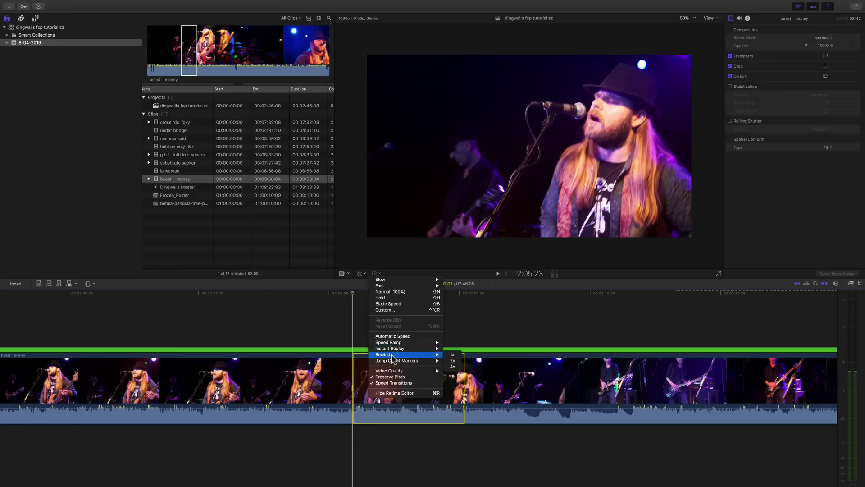
left_click(453, 367)
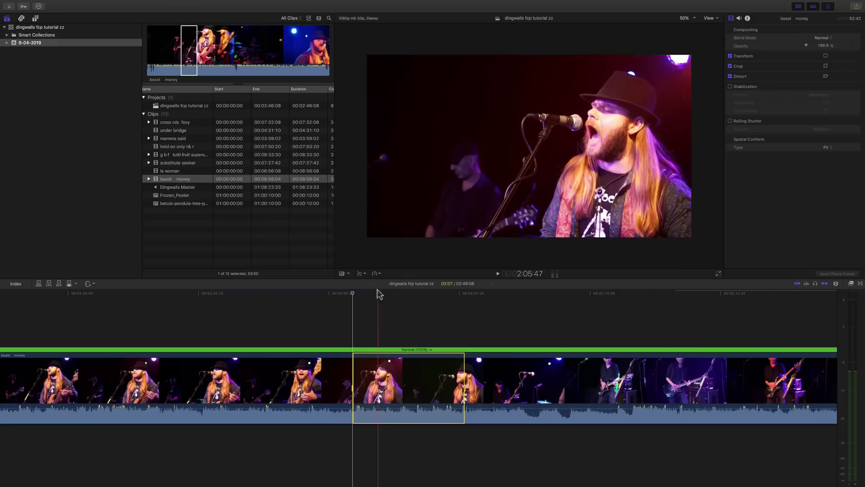
- Try a 1x Rewind on the selected singer range, play through it, and undo the rewind
left_click(375, 273)
mouse_move(391, 356)
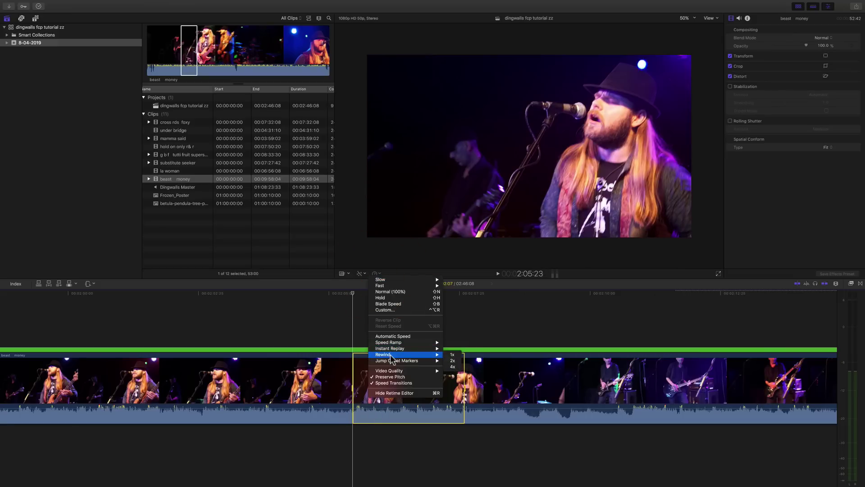
left_click(452, 356)
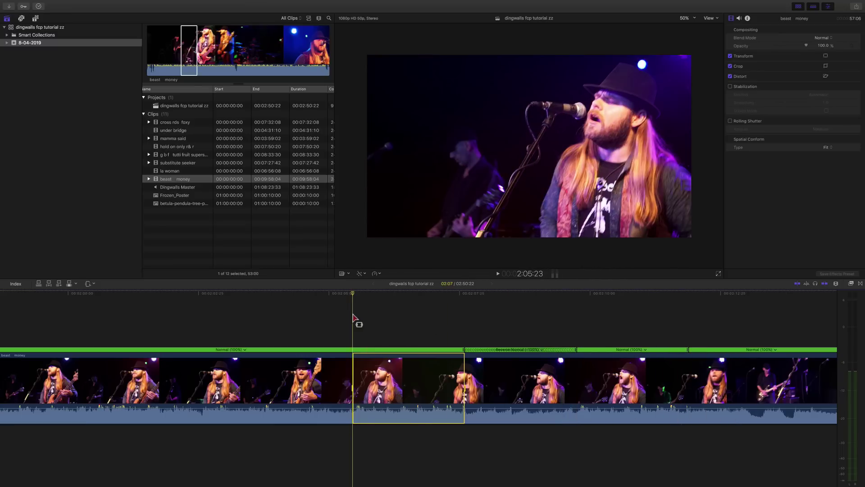
key("space")
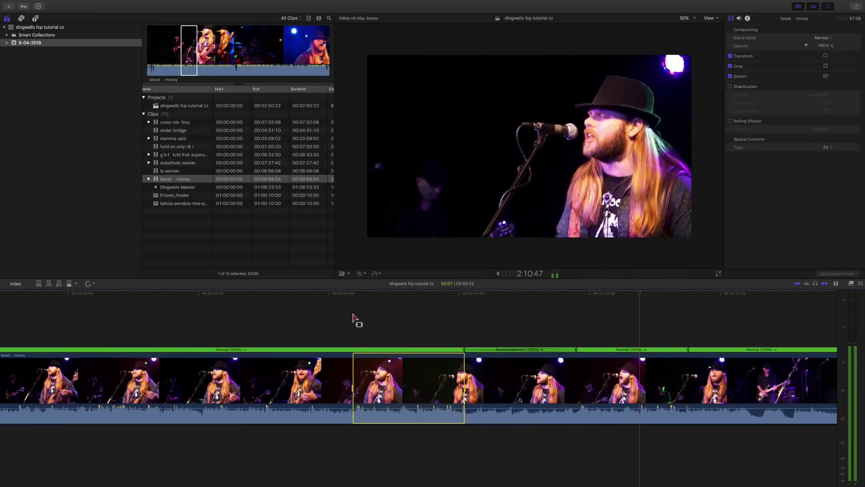
key("space")
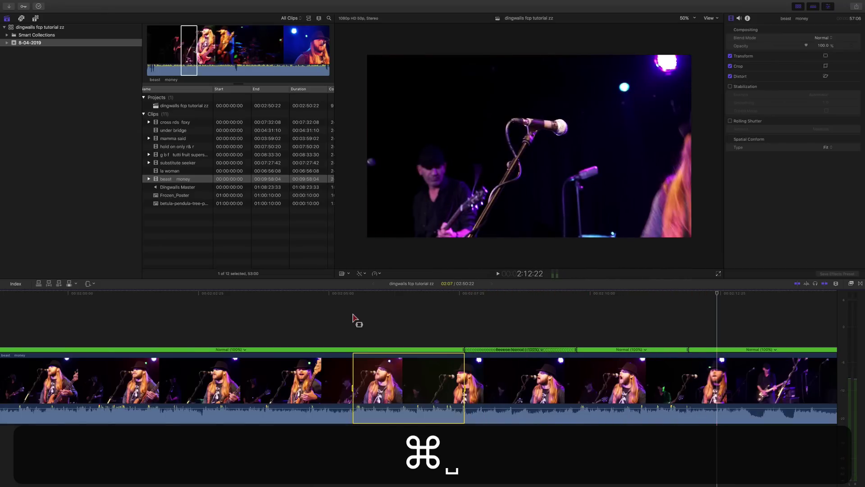
key("super+z")
- Try a 2x Rewind on the selected singer range, play through it, and undo the rewind
left_click(375, 273)
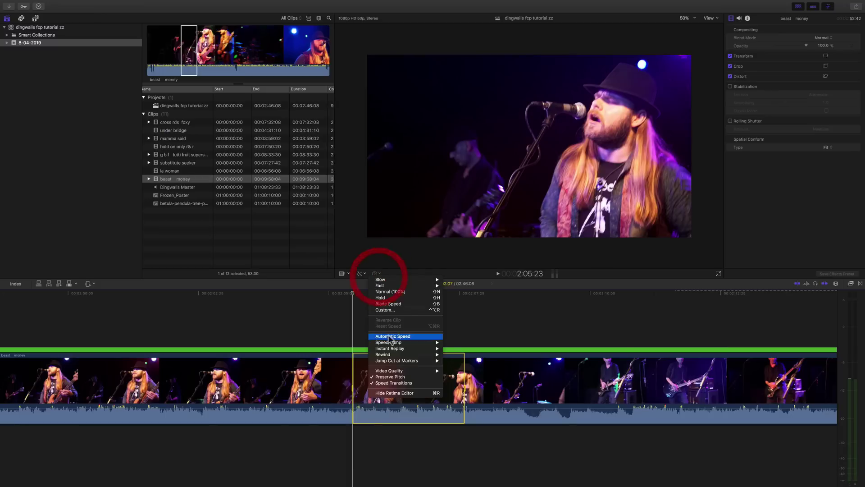
mouse_move(387, 354)
left_click(452, 361)
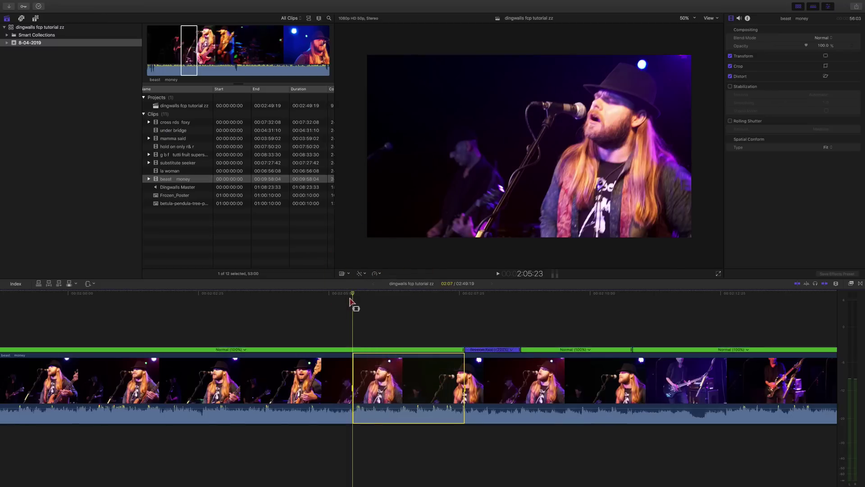
key("space")
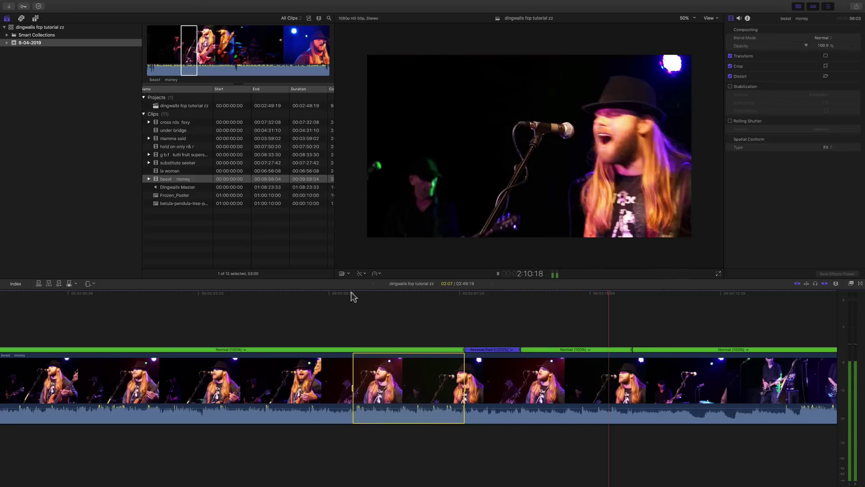
key("super+space")
key("super+z")
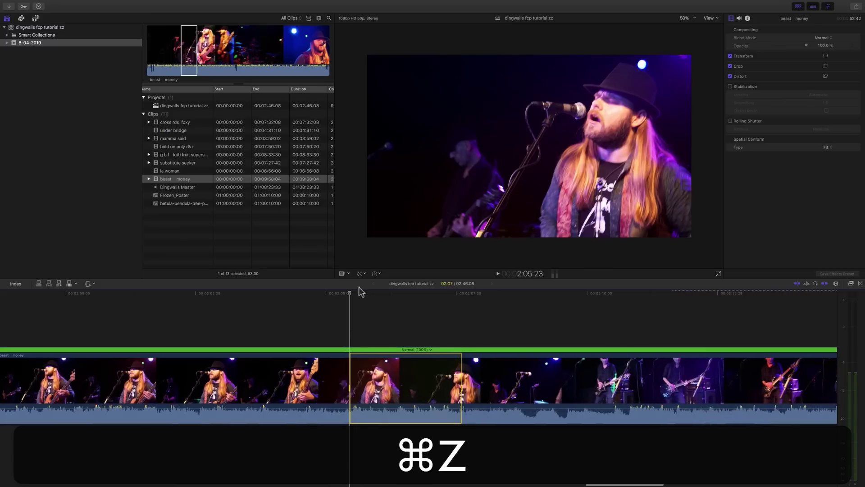
- Try a 4x Rewind on the selected singer range, play through it, and undo the rewind
left_click(374, 273)
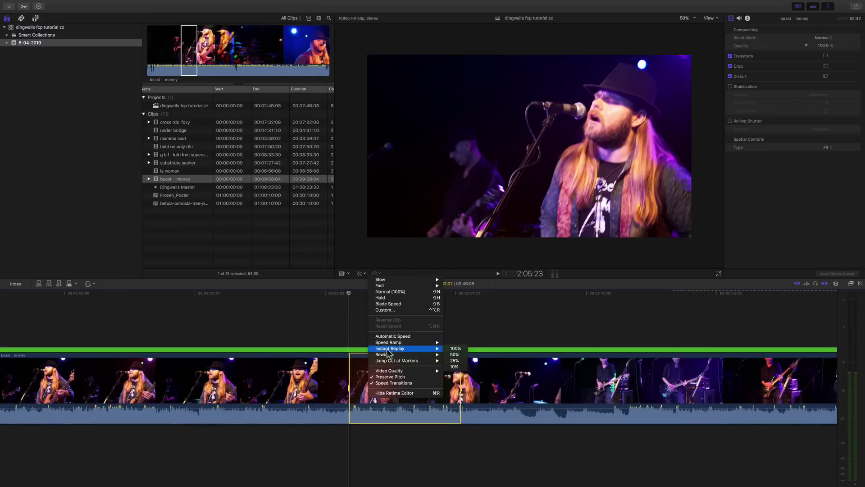
mouse_move(390, 355)
left_click(454, 366)
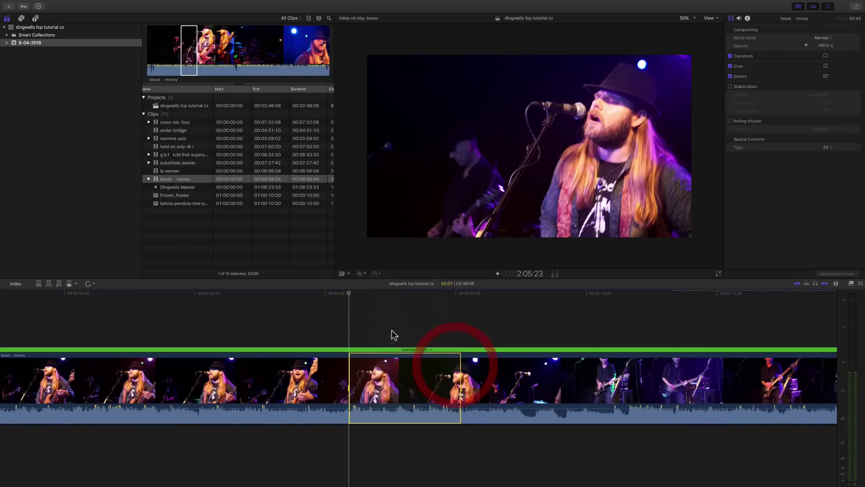
left_click(331, 294)
key("space")
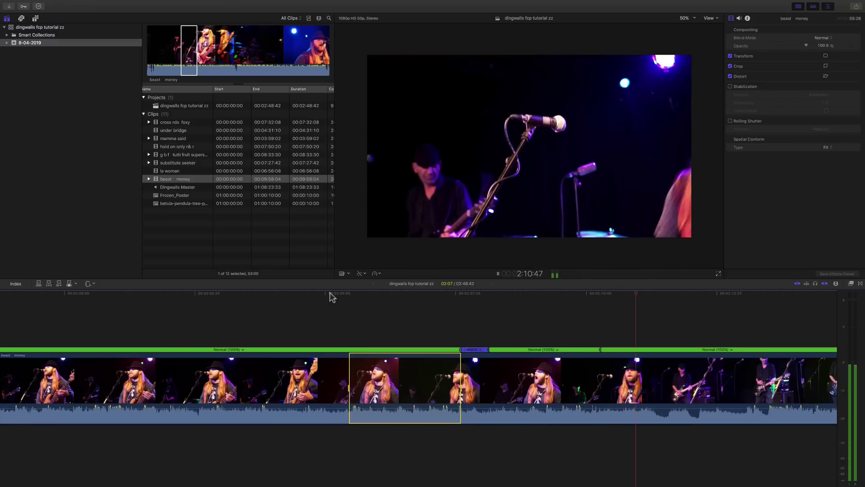
key("space")
key("super+z")
left_click(376, 274)
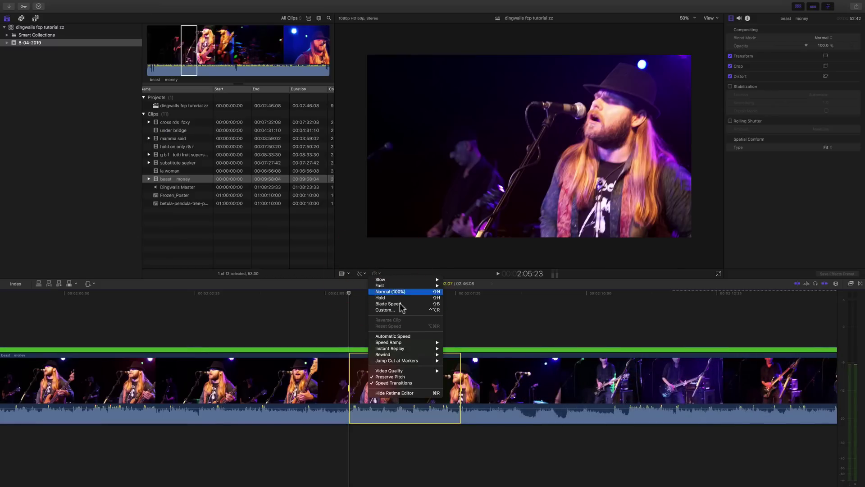
left_click(482, 311)
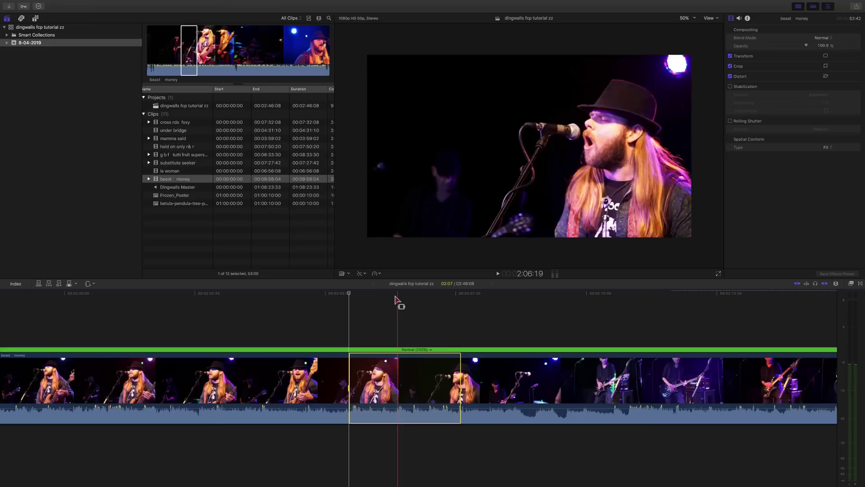
left_click_drag(348, 294, 287, 296)
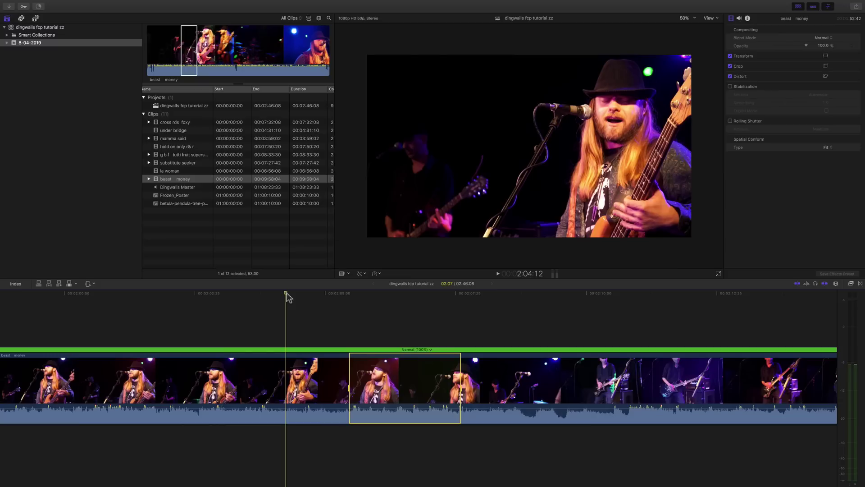
left_click(376, 274)
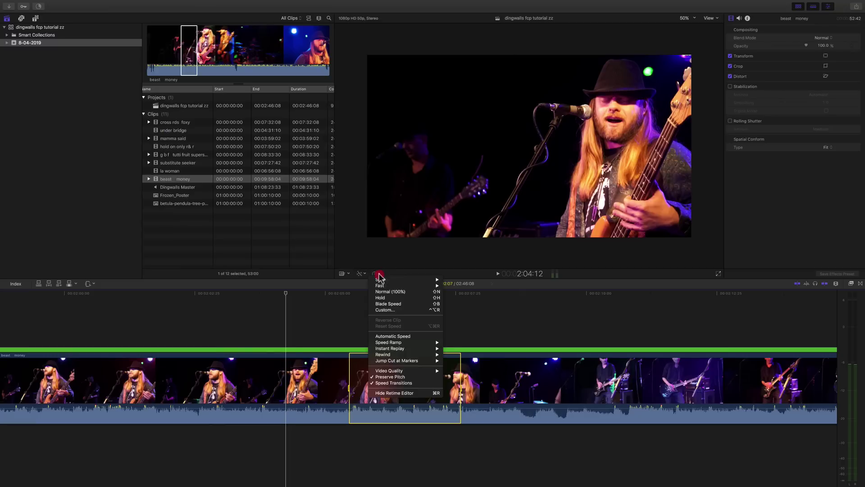
left_click(353, 301)
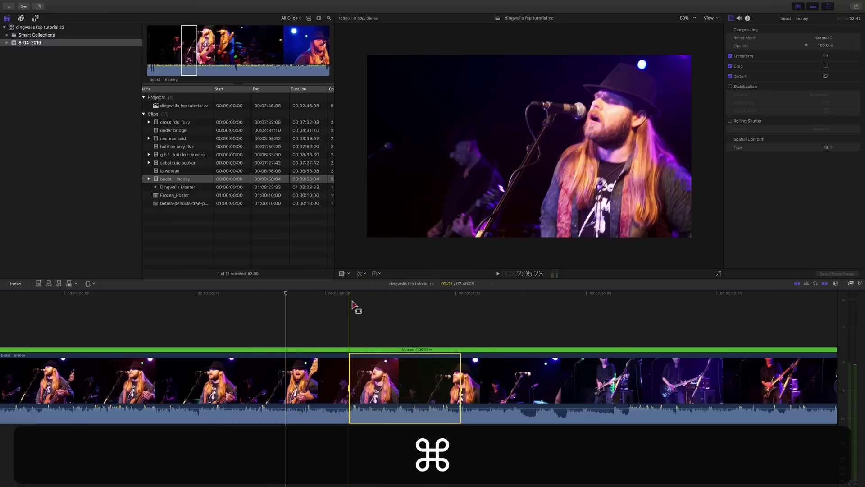
- Select the whole "beast money" clip and hide its retiming speed bar
key("super+minus")
key("super+minus")
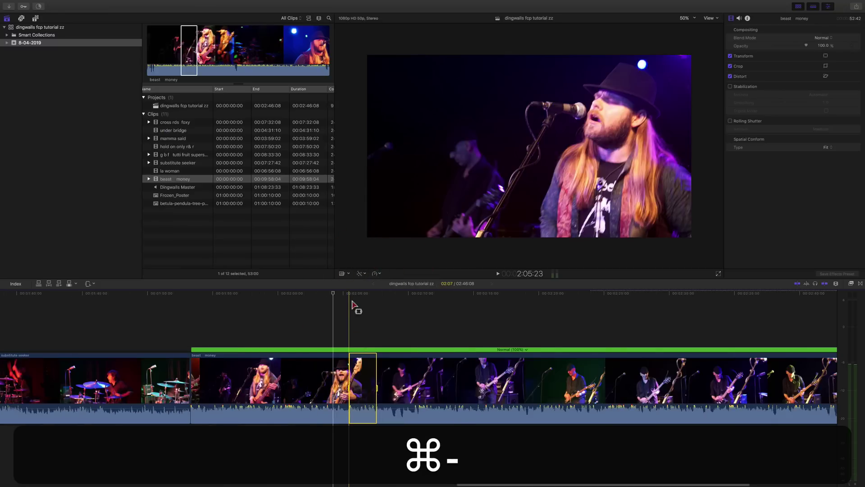
key("super+minus")
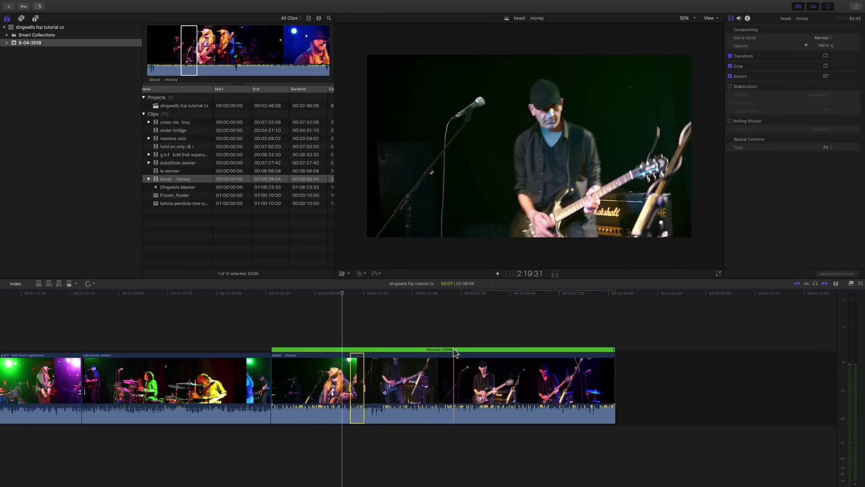
left_click(456, 351)
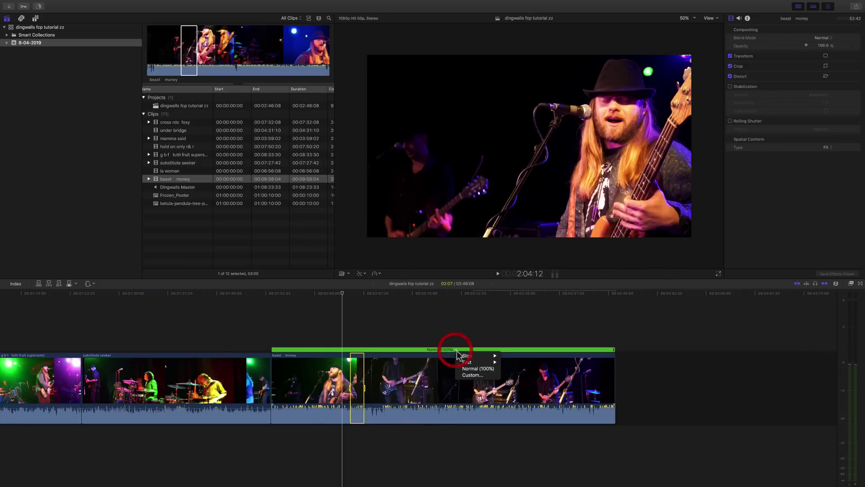
left_click(423, 320)
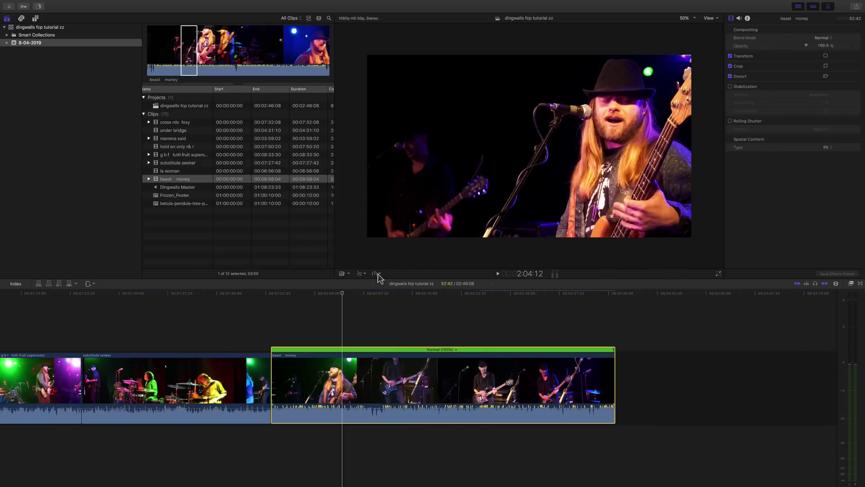
left_click(374, 273)
left_click(403, 393)
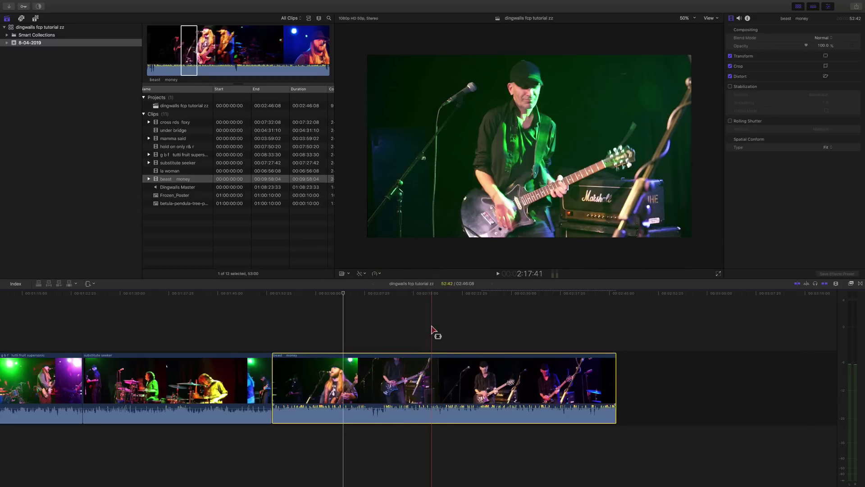
left_click_drag(344, 295, 266, 294)
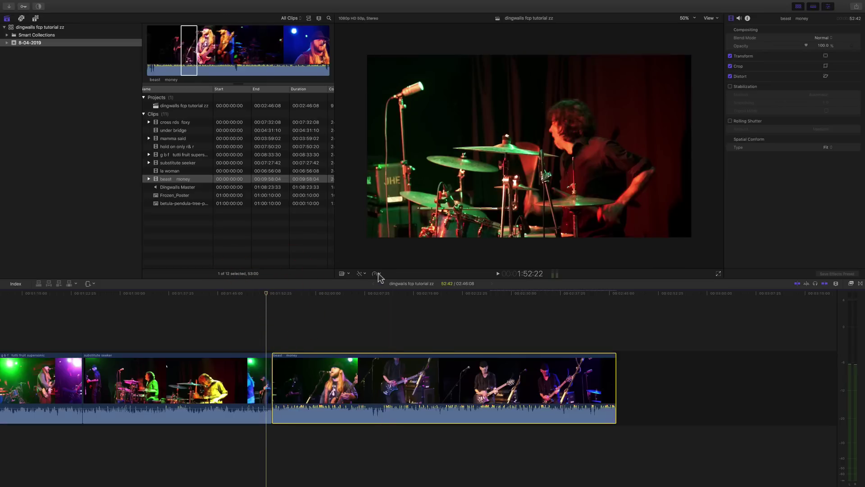
left_click(378, 275)
left_click(358, 315)
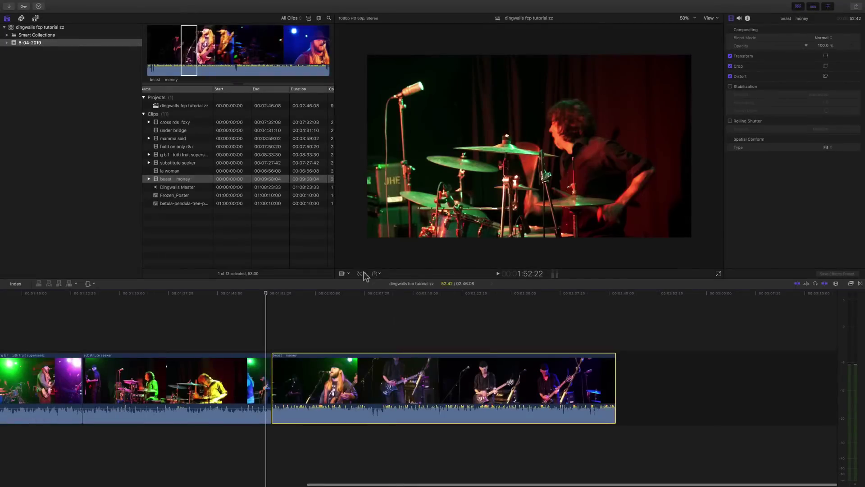
left_click(364, 273)
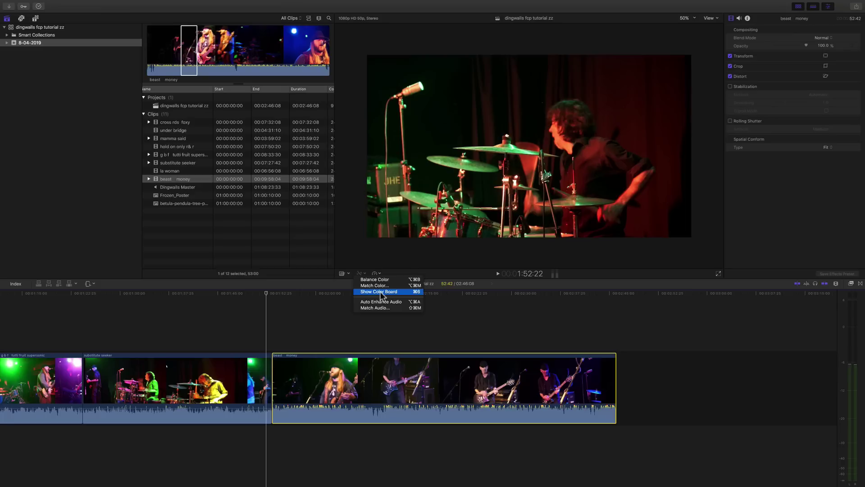
left_click(461, 307)
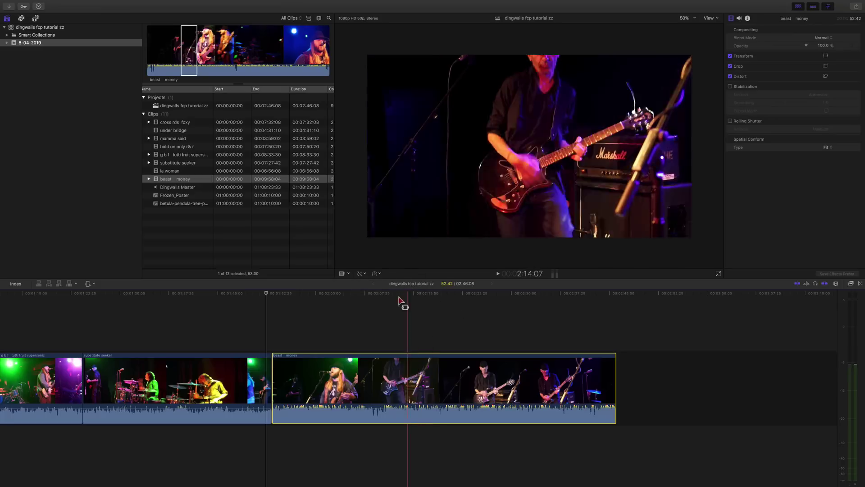
- Park the playhead on the singer shot in "beast money" and show the Color Board for the clip
left_click(344, 295)
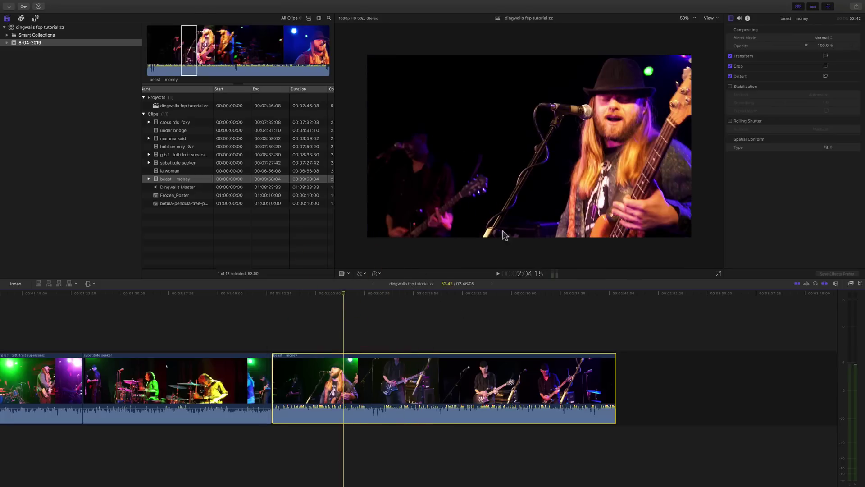
left_click(360, 274)
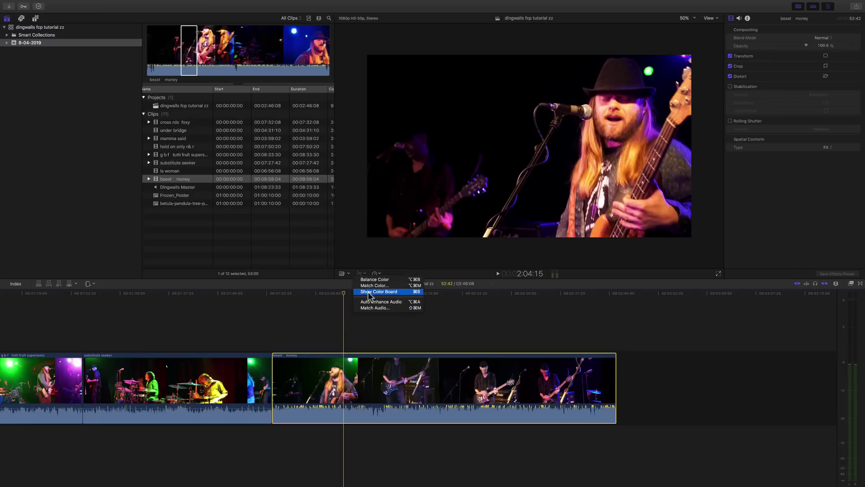
left_click(554, 302)
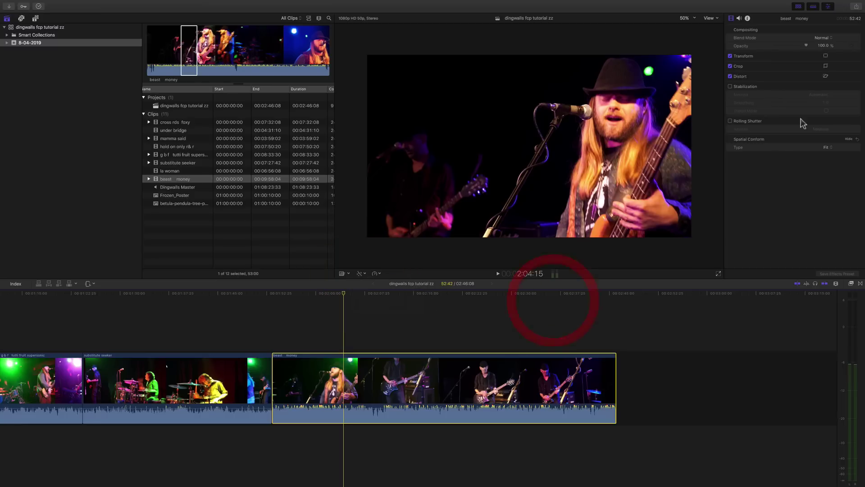
left_click(817, 131)
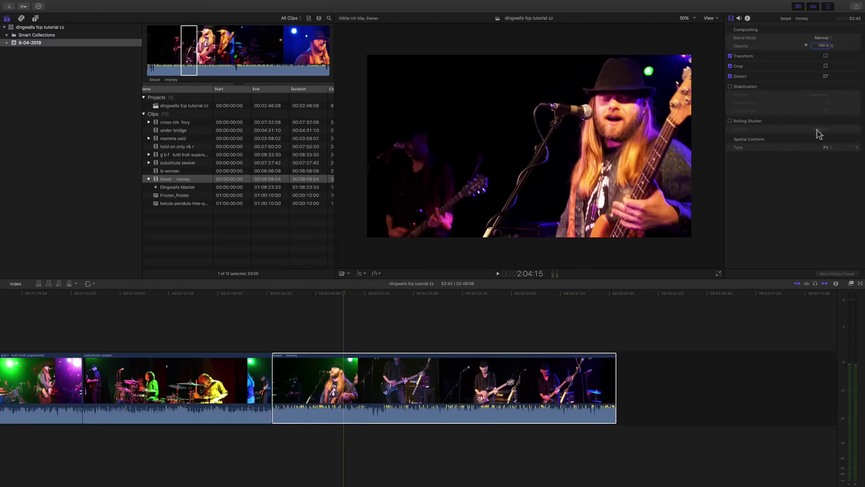
left_click(365, 273)
left_click(367, 292)
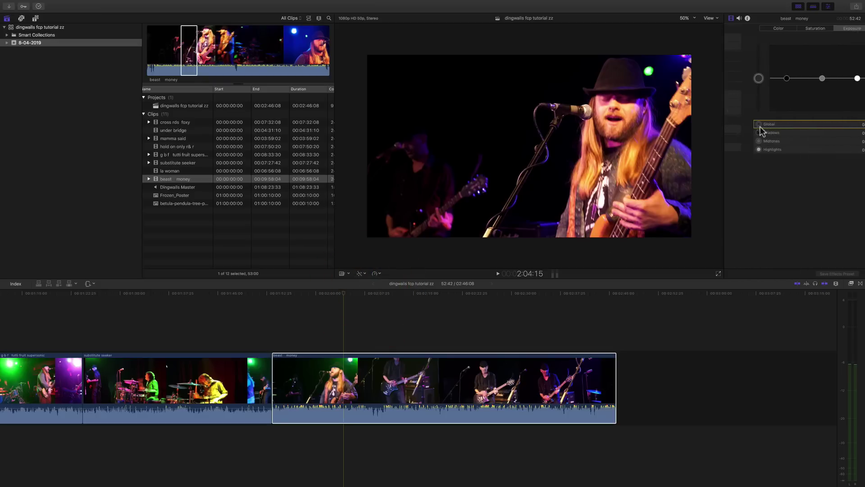
- Look through the Color, Saturation and Exposure controls of the Color Board
left_click(764, 30)
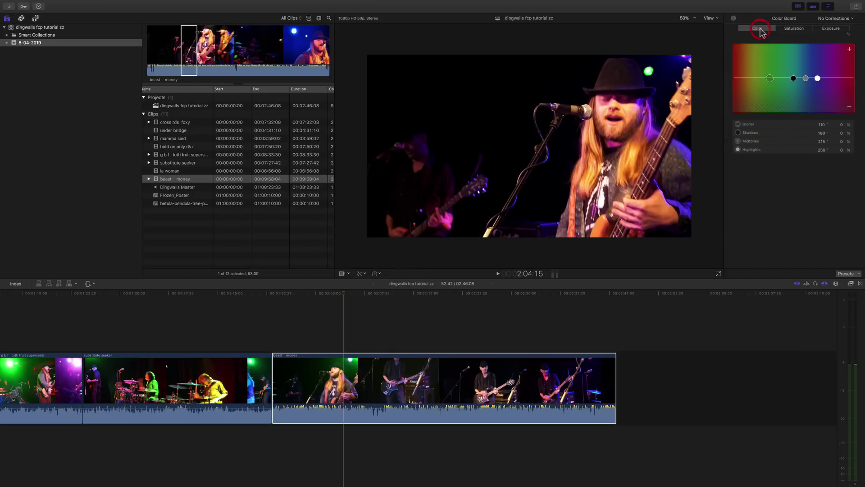
left_click(791, 29)
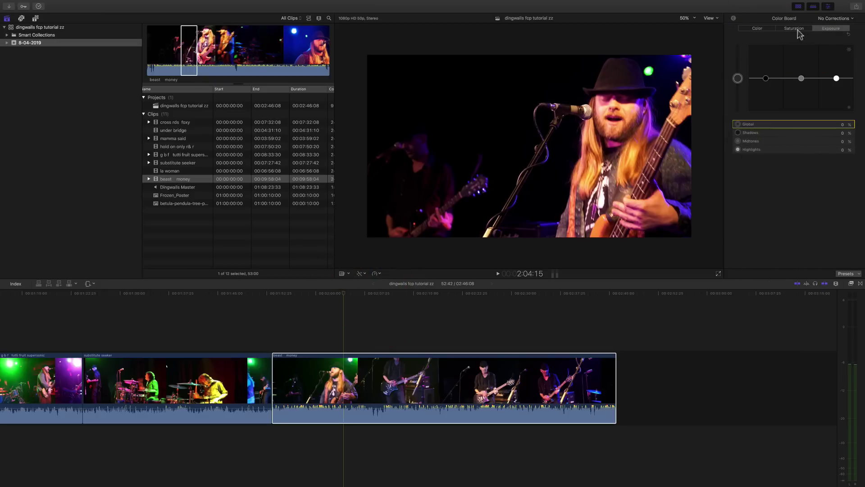
left_click(765, 30)
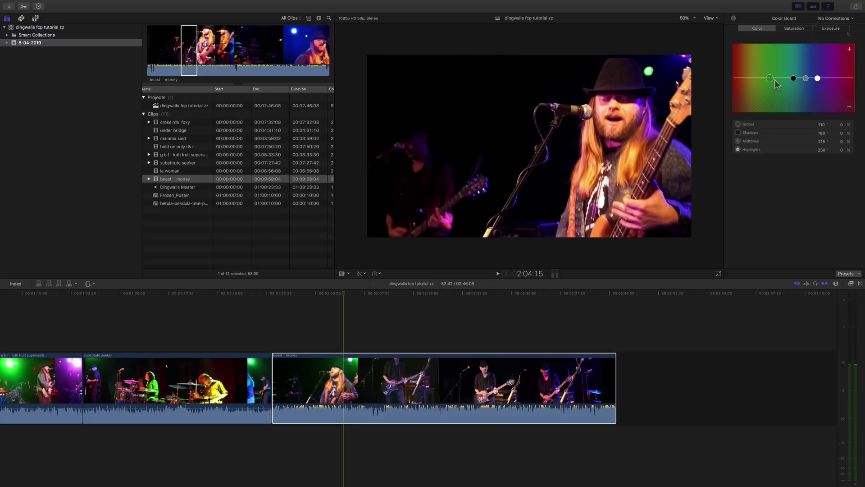
- Try adjusting the clip's global saturation in the Color Board and return it to 0%
left_click(795, 29)
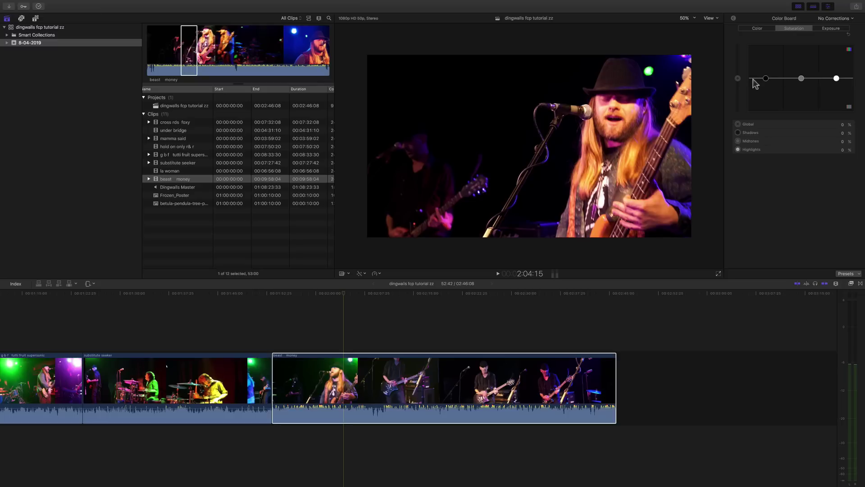
left_click(738, 79)
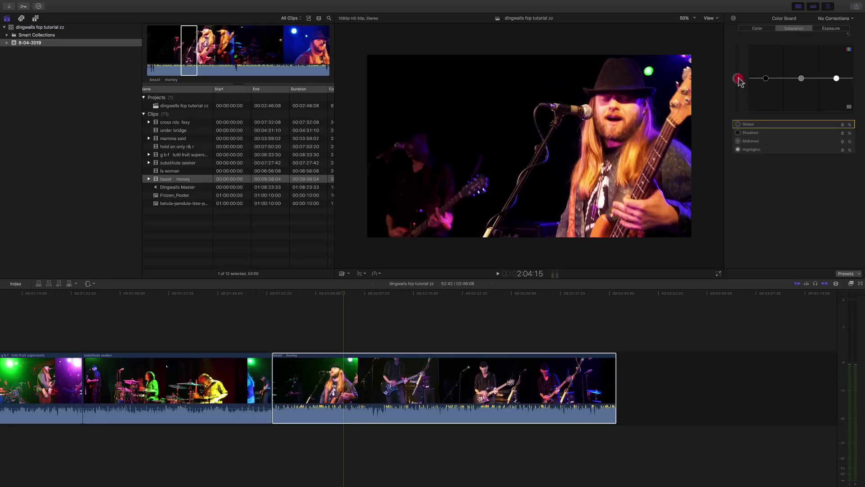
mouse_move(740, 81)
left_mouse_down()
mouse_move(742, 49)
mouse_move(742, 97)
mouse_move(740, 78)
left_mouse_up()
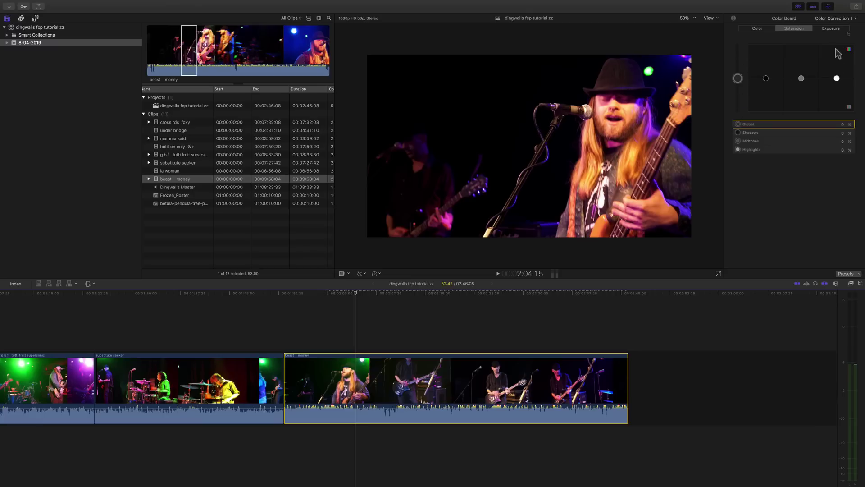
- Try raising the clip's global exposure to 14% and return it to 0%
left_click(832, 30)
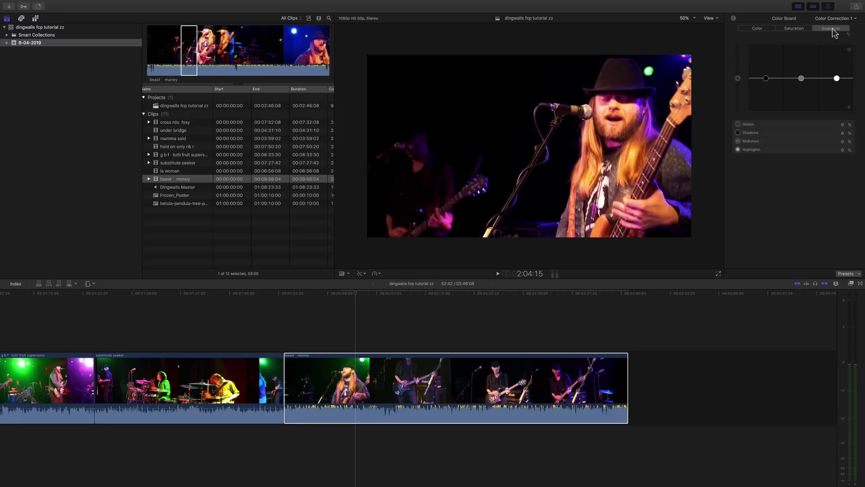
left_click_drag(735, 79, 737, 75)
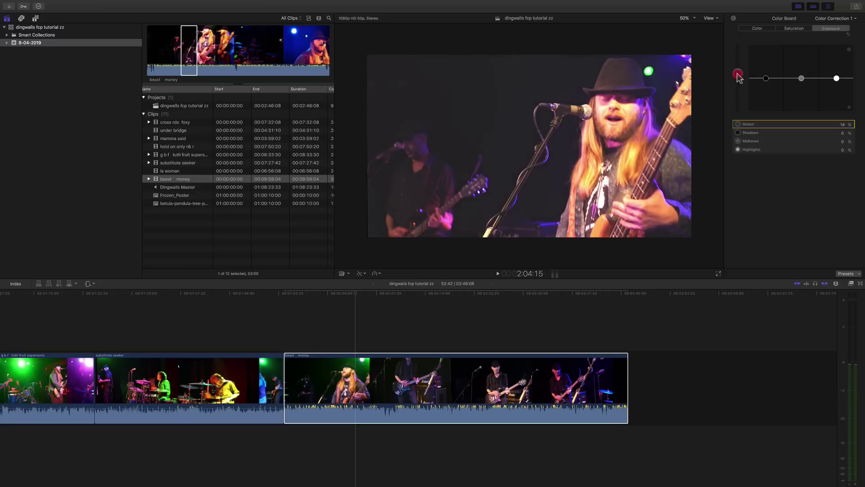
left_click_drag(738, 75, 738, 82)
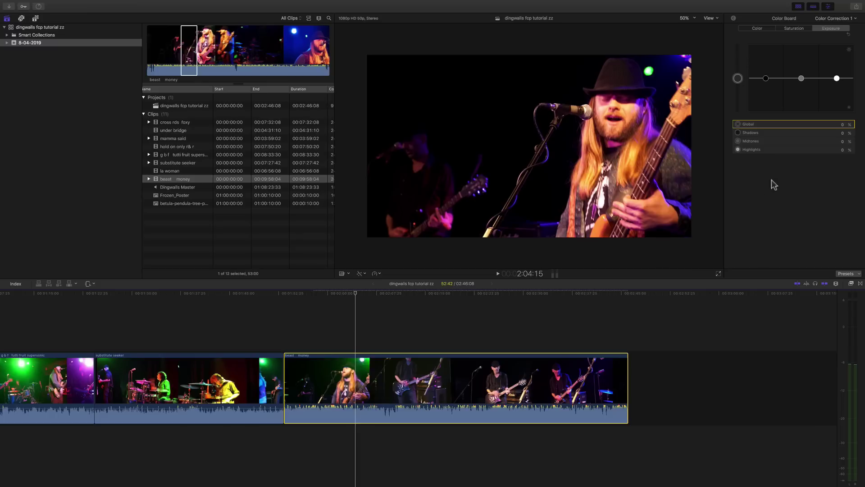
- Leave the Color Board and return to the video settings of the "beast money" clip
left_click(750, 21)
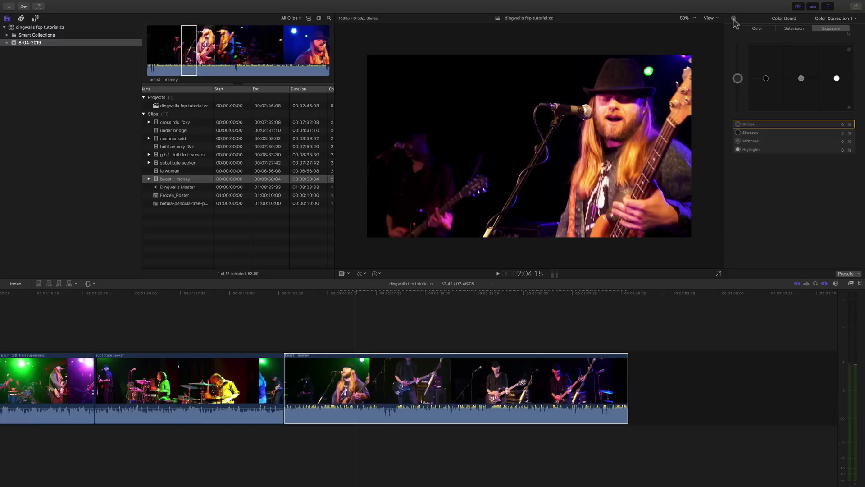
left_click(733, 21)
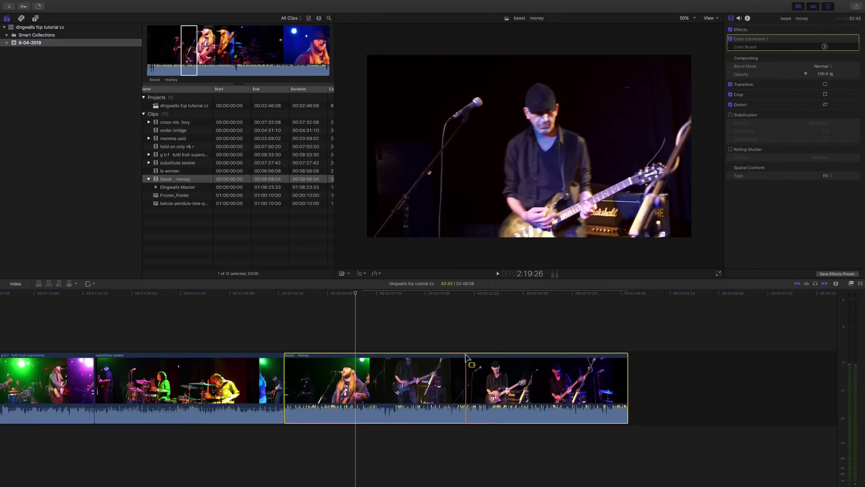
left_click(731, 18)
left_click(439, 361)
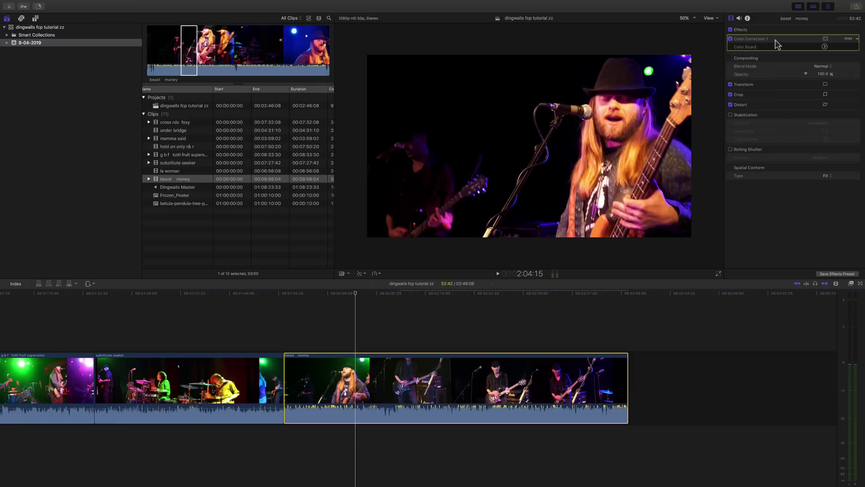
- Toggle the Color Correction 1 effect off and on to compare the picture, and delete it from "beast money"
left_click(754, 40)
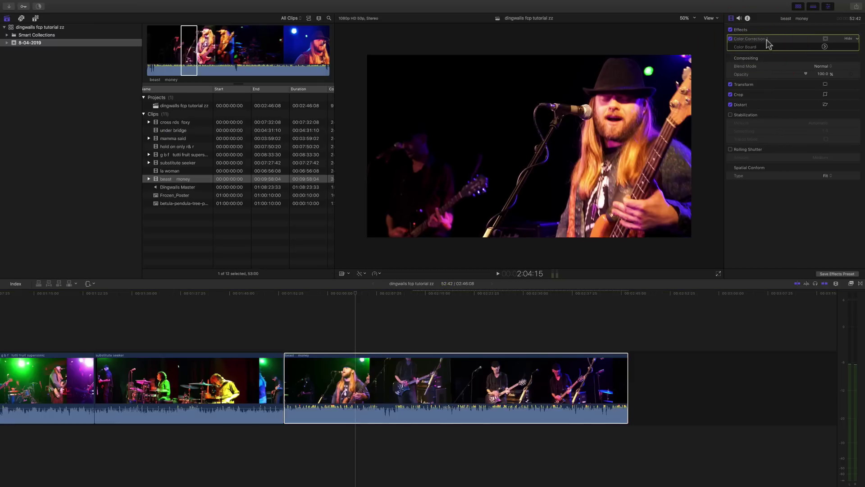
left_click(731, 39)
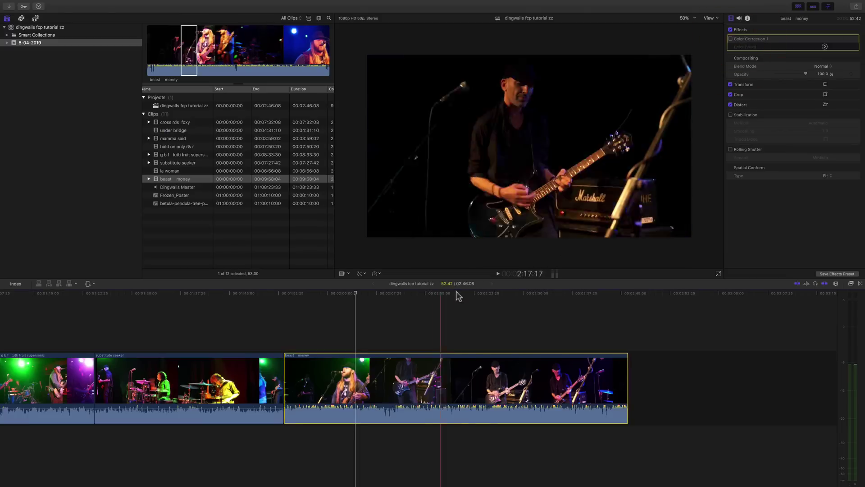
left_click(730, 39)
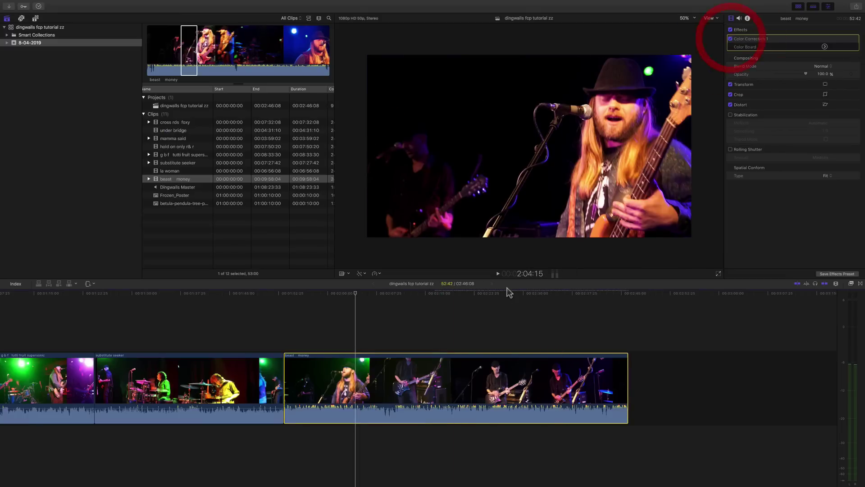
left_click(731, 39)
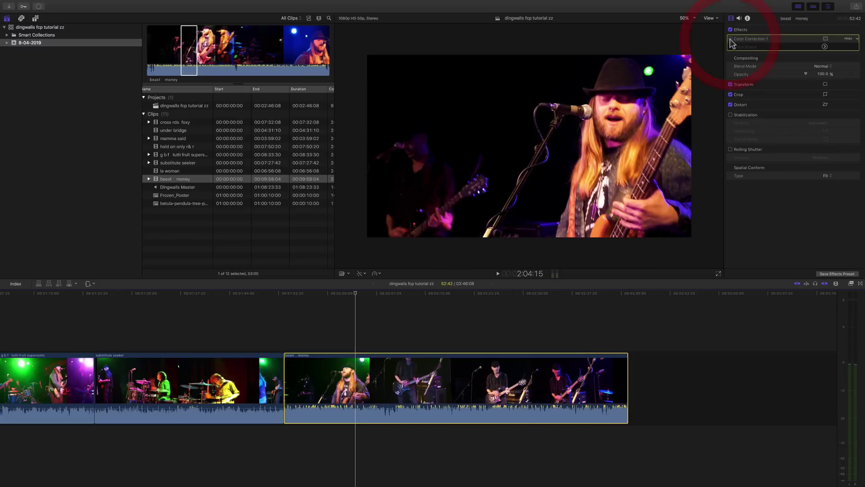
left_click(731, 39)
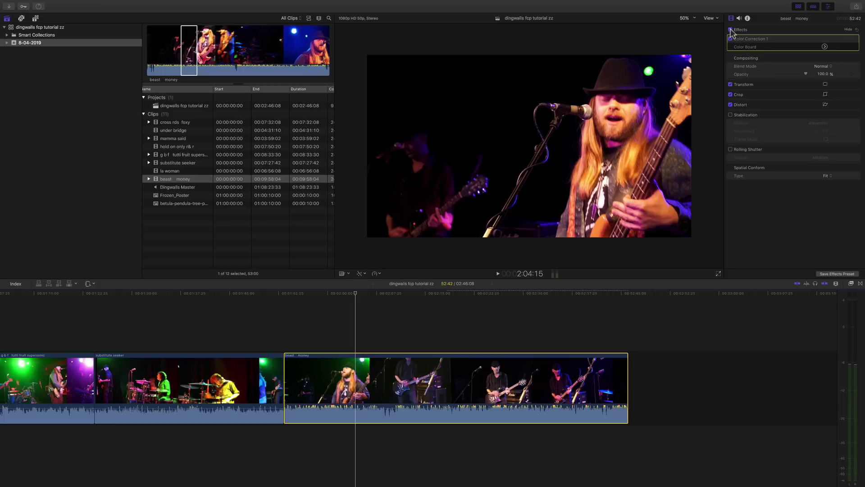
left_click(746, 39)
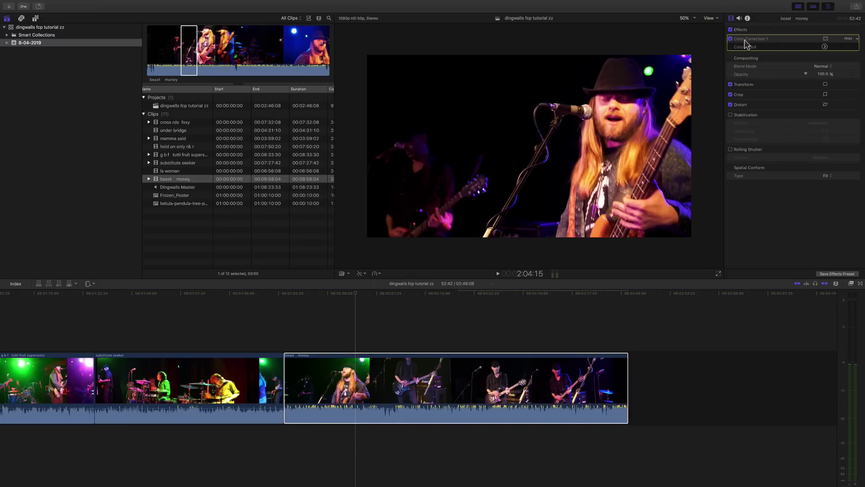
key("BackSpace")
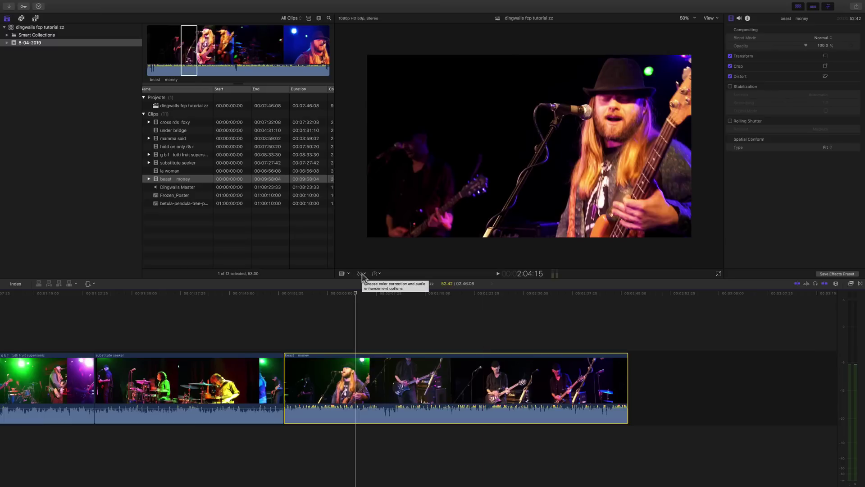
left_click(712, 309)
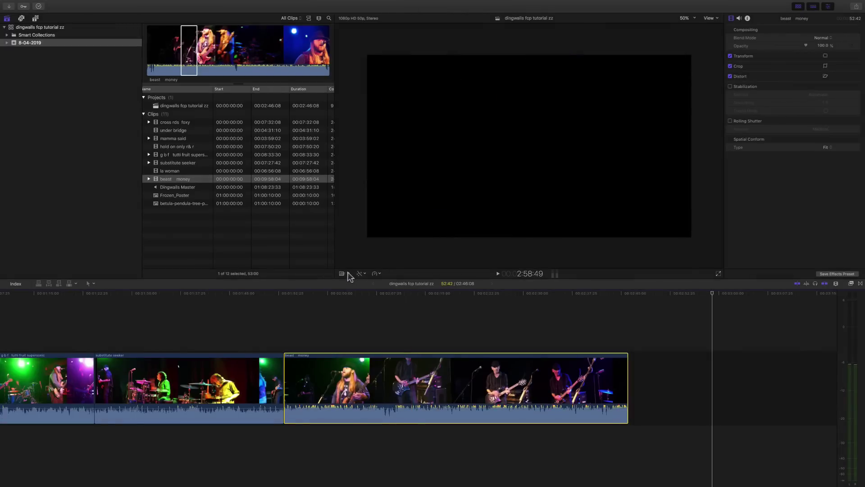
left_click(349, 273)
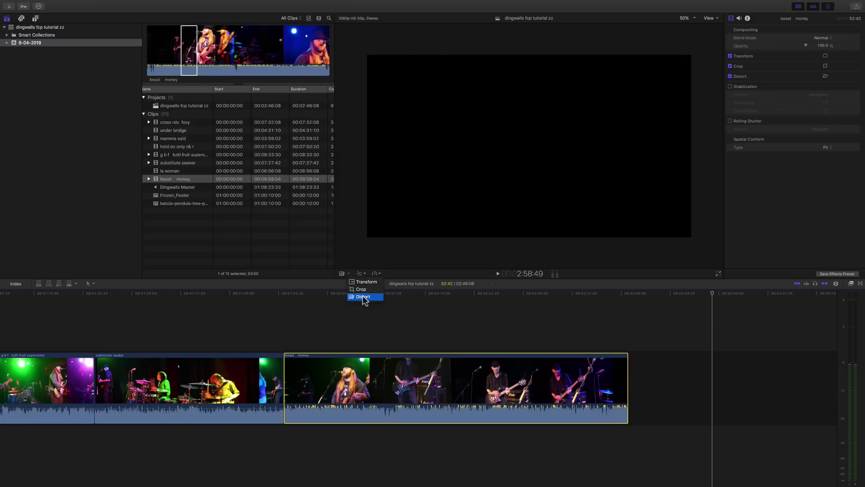
left_click(412, 293)
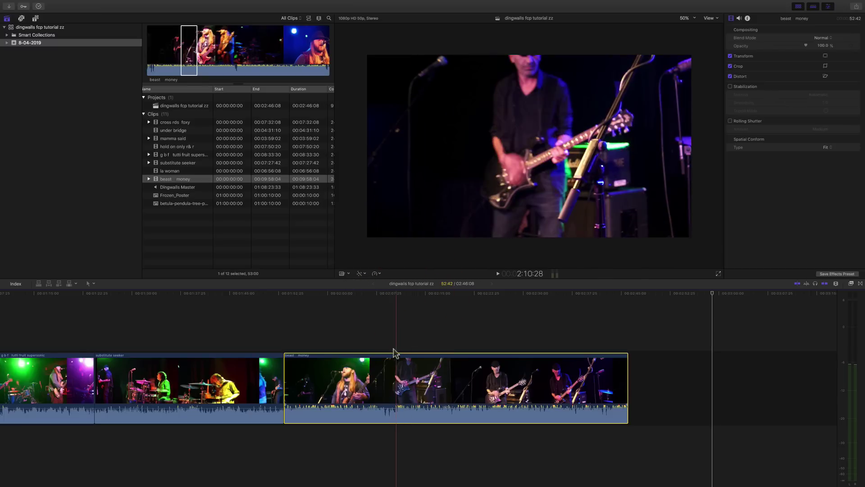
- Park the playhead at about 2:03:39 on "beast money" and try pulling the picture's left edge and corner slightly with Distort
left_click(353, 296)
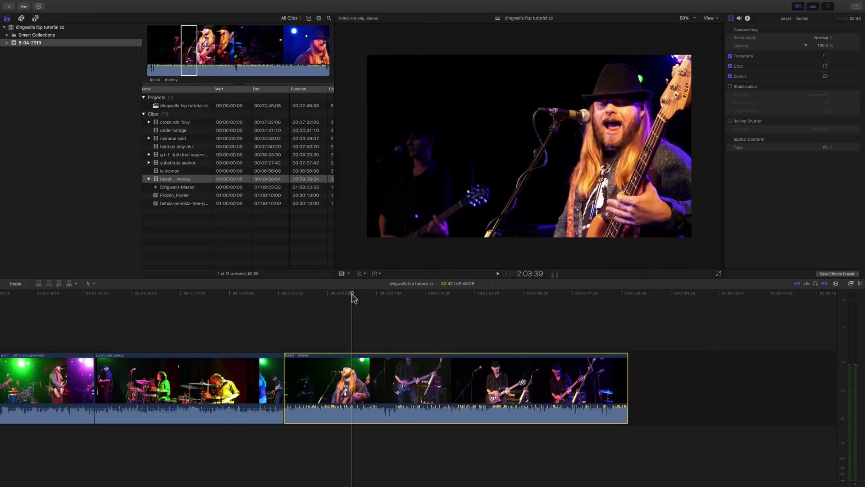
left_click(351, 275)
left_click(358, 296)
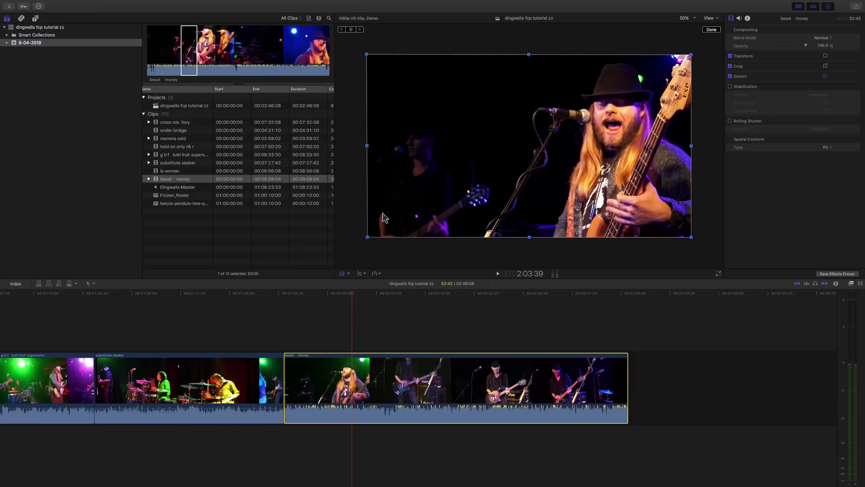
mouse_move(367, 149)
left_mouse_down()
mouse_move(378, 139)
mouse_move(387, 160)
mouse_move(366, 143)
mouse_move(369, 153)
left_mouse_up()
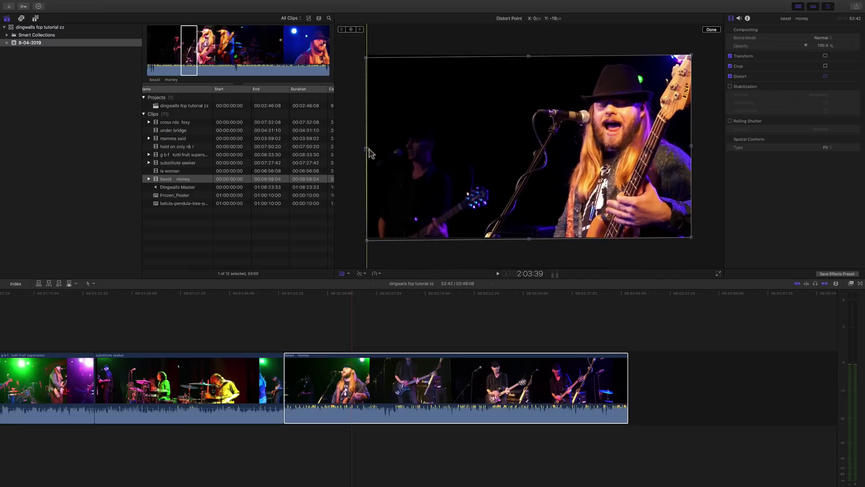
mouse_move(366, 58)
left_mouse_down()
mouse_move(388, 193)
mouse_move(371, 71)
mouse_move(338, 132)
mouse_move(368, 49)
mouse_move(370, 56)
left_mouse_up()
left_click_drag(368, 146, 367, 146)
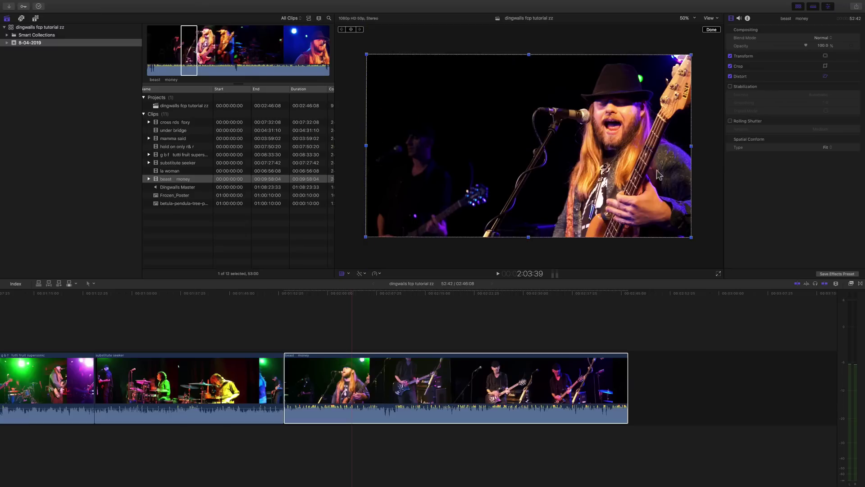
- Toggle Distort off and on to compare the picture, and nudge the left edge of the frame slightly again
left_click(730, 76)
left_click(730, 77)
left_click(730, 76)
left_click(730, 77)
left_click(730, 76)
left_click(730, 76)
left_click_drag(366, 149, 367, 147)
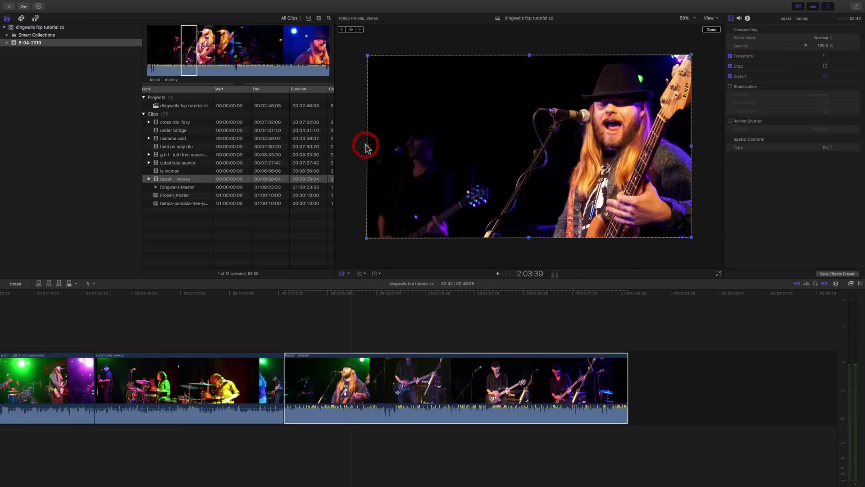
- Compare the nudged picture with and without Distort, and leave Distort disabled for "beast money"
left_click(730, 76)
left_click(730, 77)
left_click(730, 76)
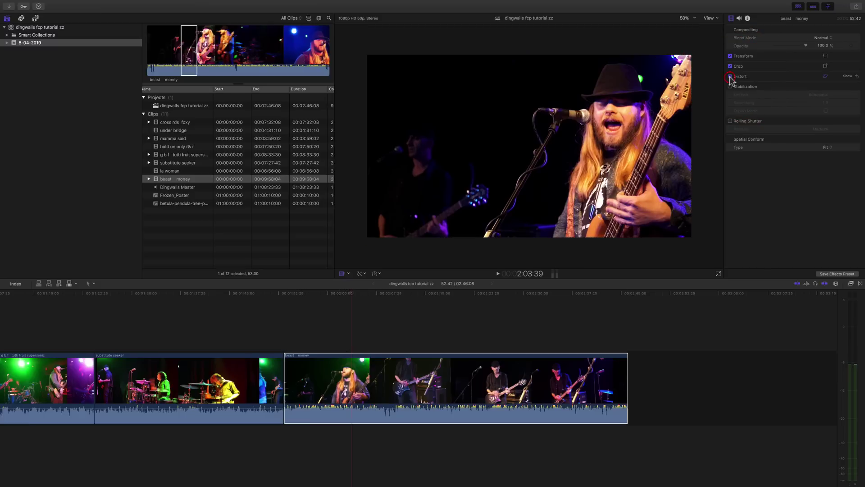
left_click(730, 76)
left_click(730, 76)
- Start the Crop tool on "beast money" and go through its Trim and Crop modes to Ken Burns
left_click(349, 273)
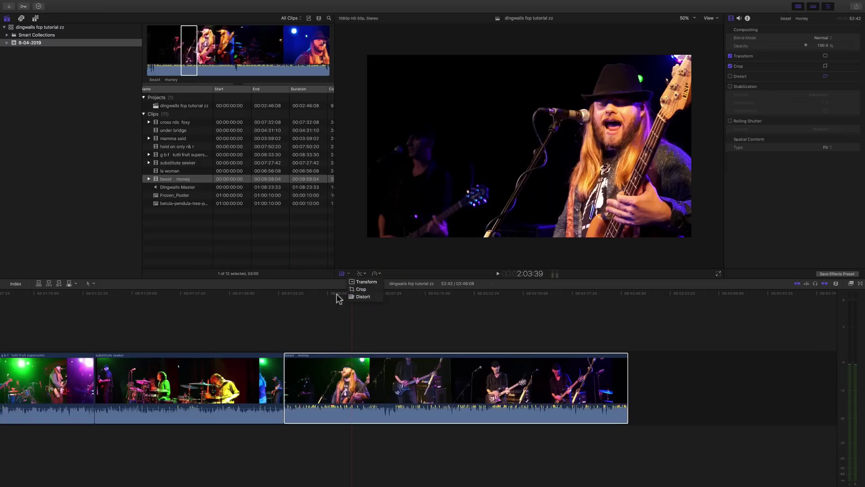
left_click(362, 289)
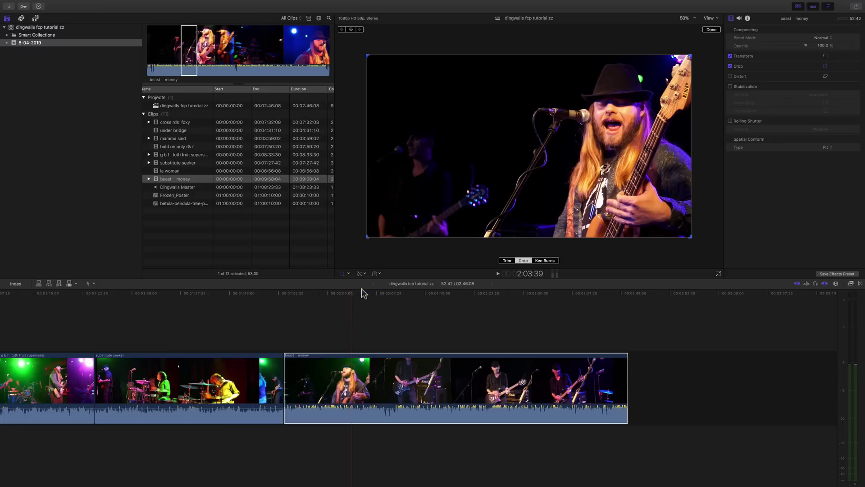
left_click(506, 260)
left_click(523, 261)
left_click(543, 260)
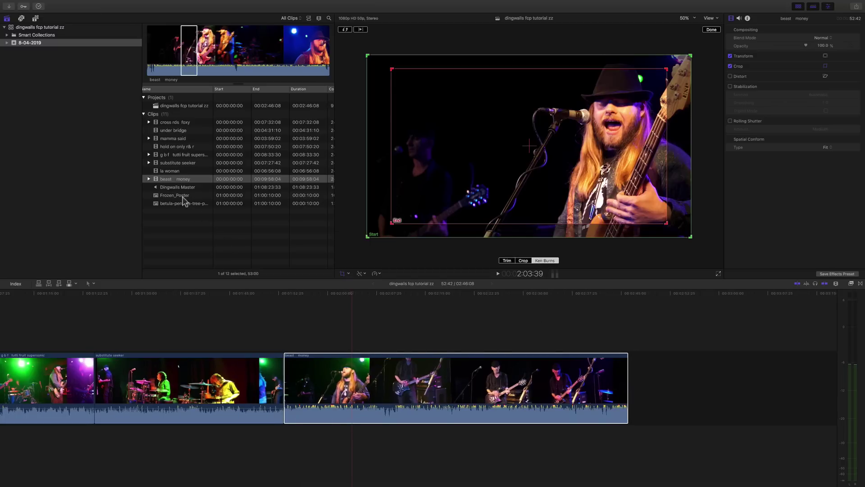
- Append Frozen_Poster after "beast money" and shift it about 5 seconds later with the Position tool, leaving a gap between the clips
left_click_drag(180, 198, 712, 377)
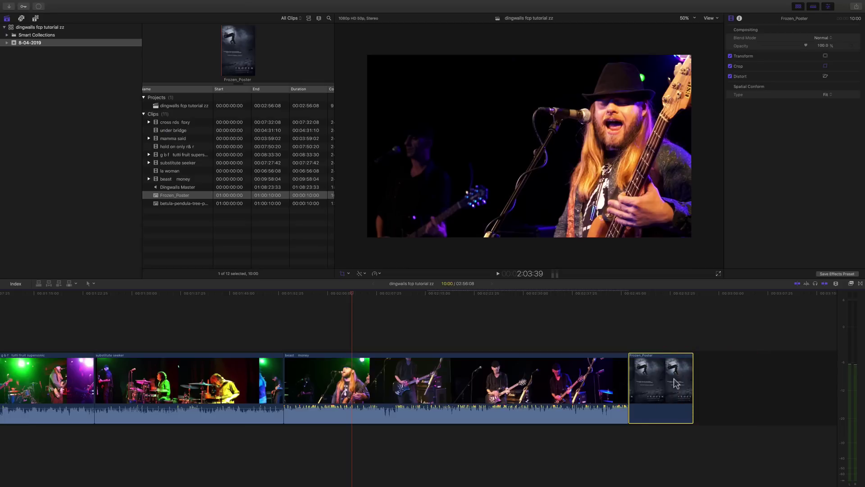
key("p")
left_click_drag(647, 372, 687, 368)
scroll(680, 344, "right", 5)
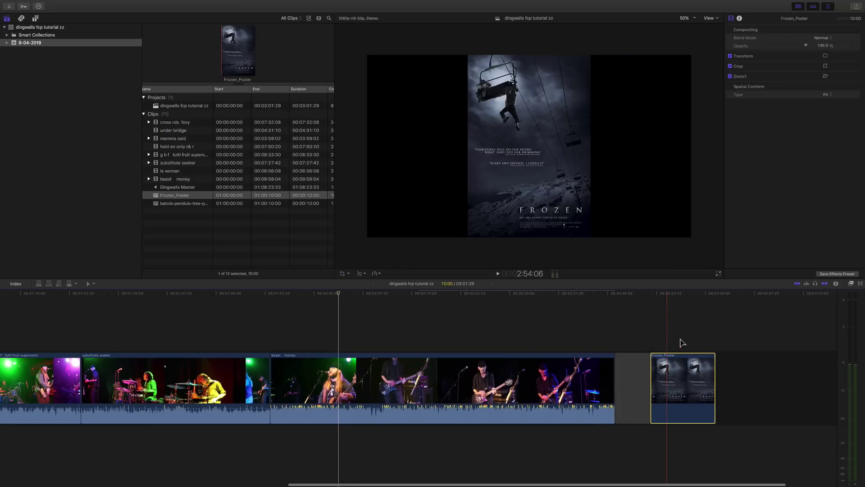
left_click(591, 345)
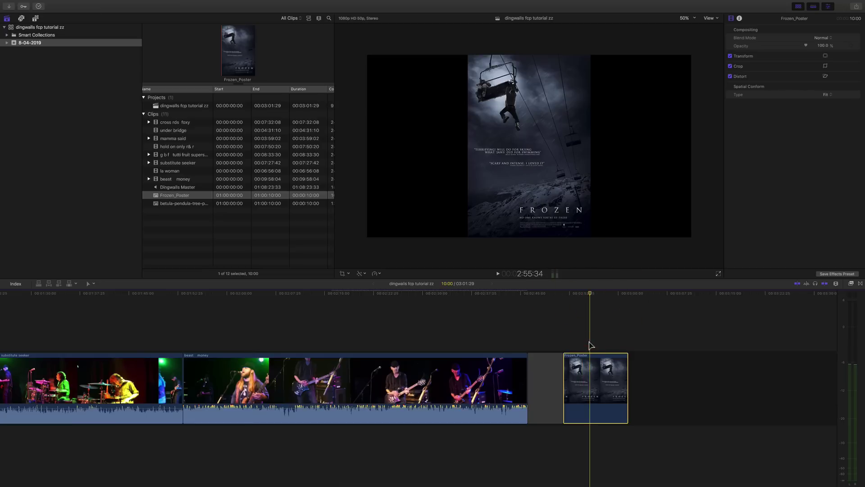
key("a")
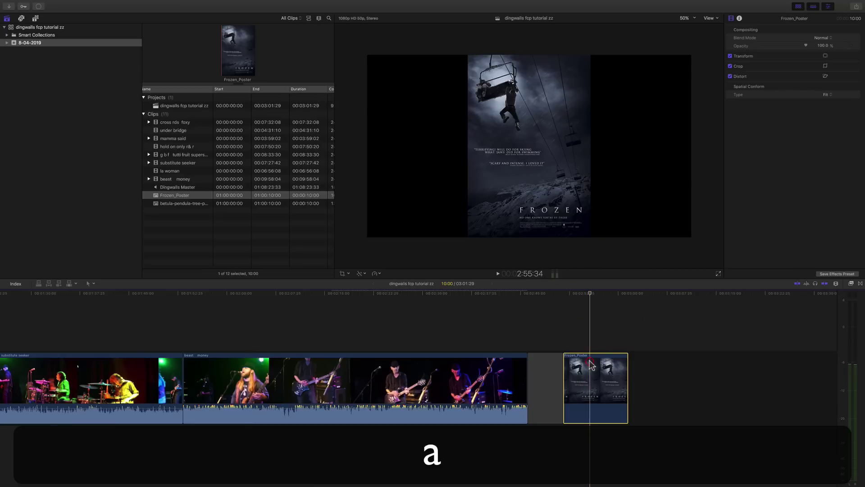
- Apply the Ken Burns crop to Frozen_Poster and shrink its start frame around the FROZEN title near the poster's lower edge
left_click(347, 273)
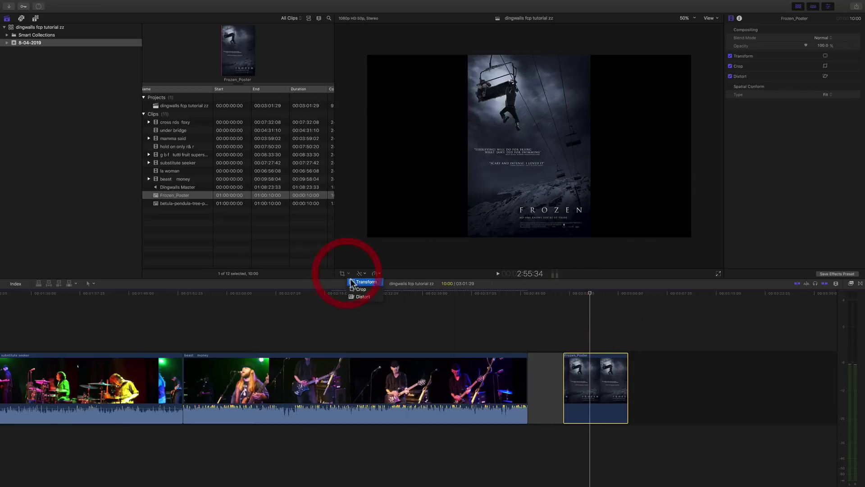
left_click(359, 289)
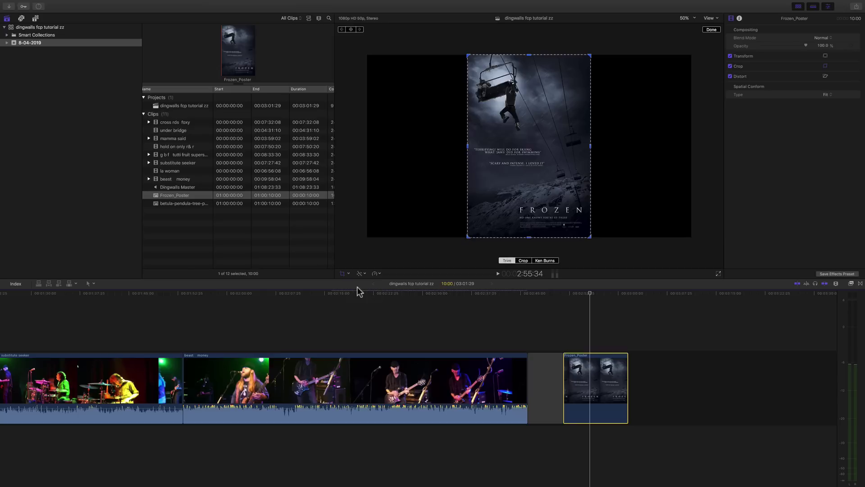
left_click(549, 262)
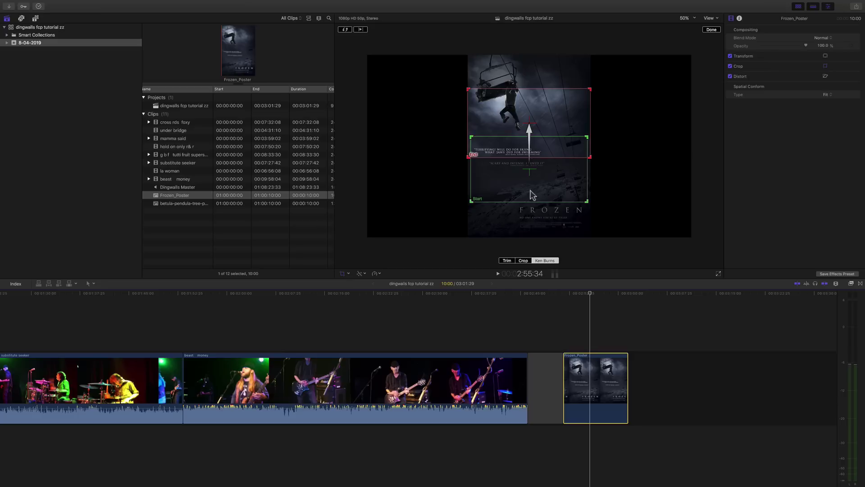
left_click_drag(524, 186, 525, 220)
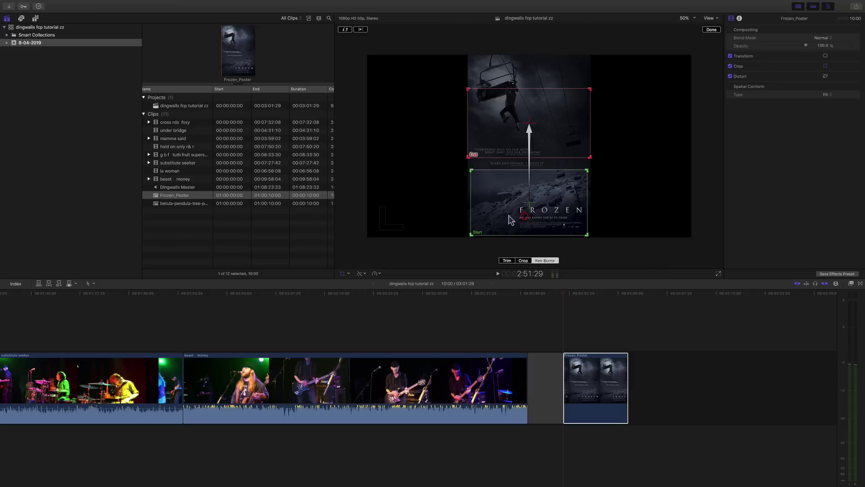
left_click_drag(472, 171, 522, 208)
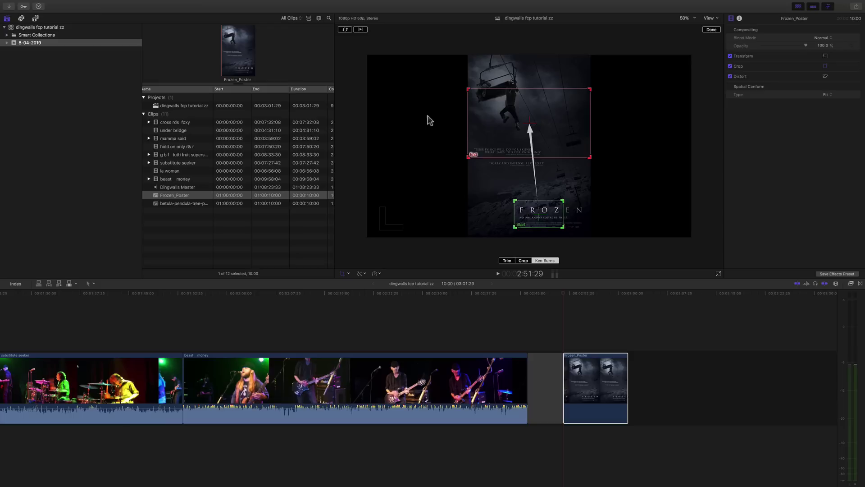
- Move the Ken Burns end frame up onto the chairlift at the top of the poster and preview the move
left_click_drag(515, 131, 512, 97)
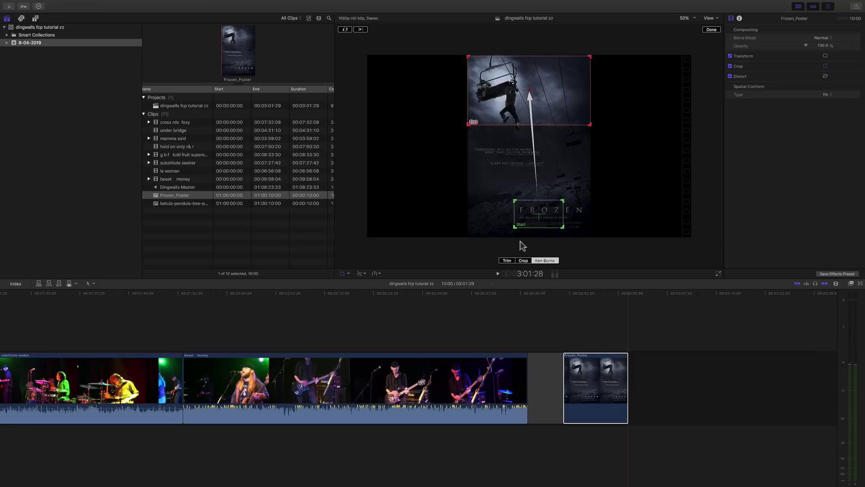
left_click(360, 30)
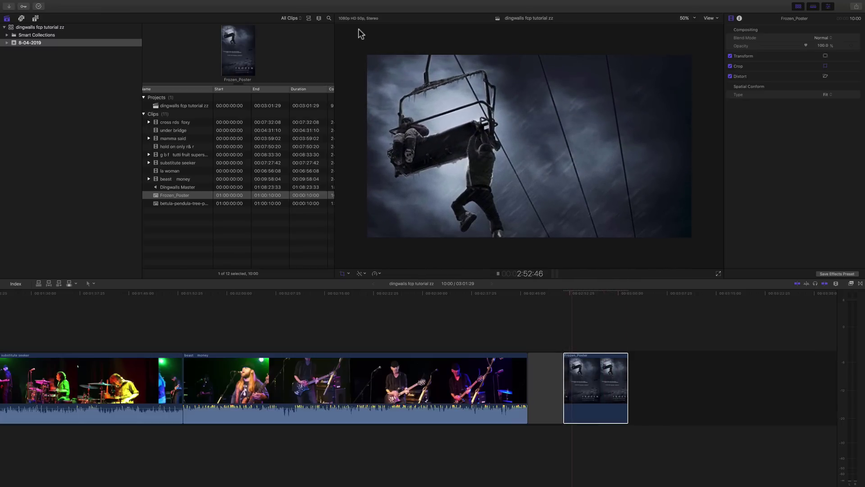
left_click(360, 32)
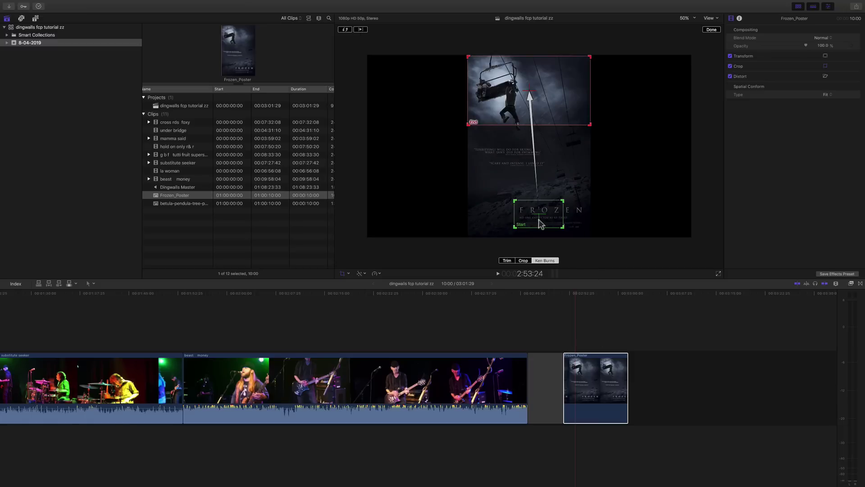
- Shorten Frozen_Poster to a duration of 5:01 in the timeline and preview its Ken Burns move again
left_click(626, 393)
left_click_drag(627, 393, 595, 394)
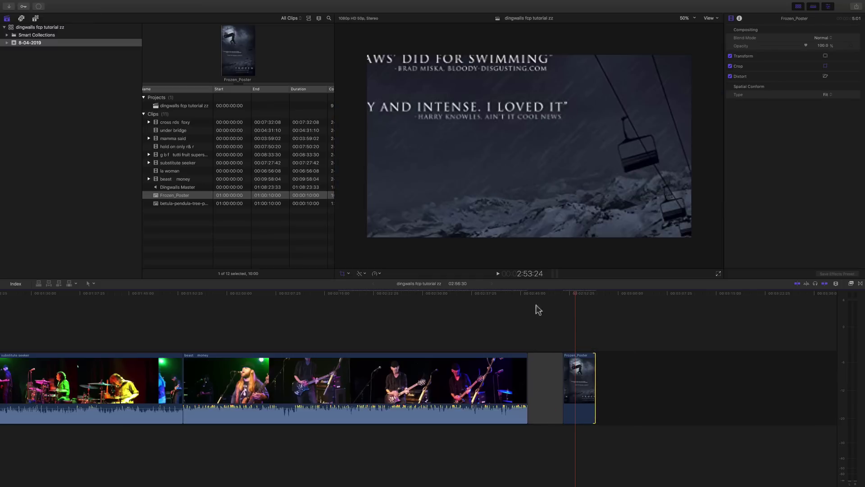
left_click(569, 356)
key("shift+c")
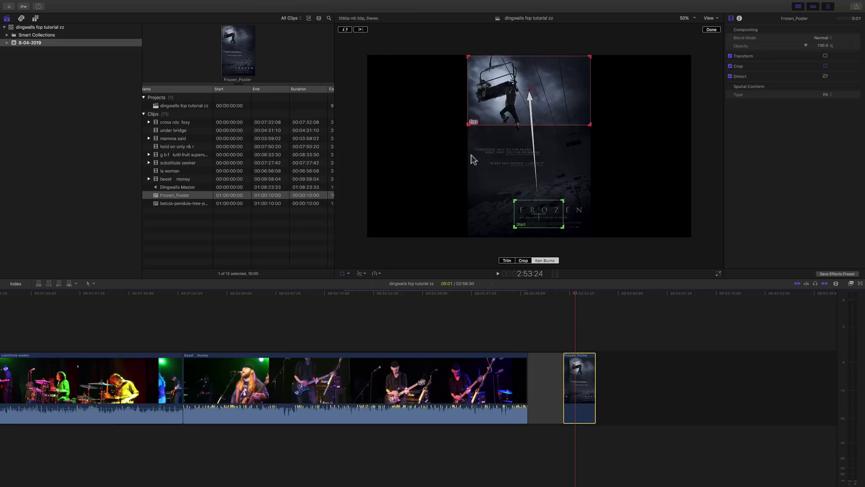
left_click(360, 29)
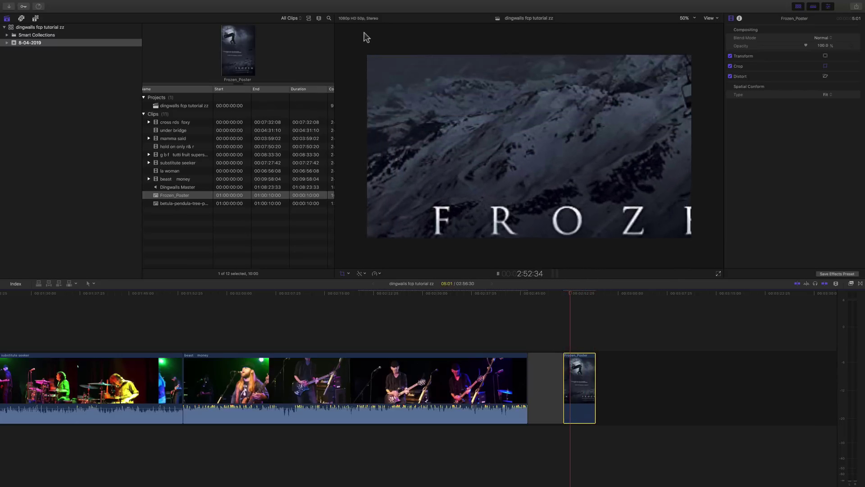
key("space")
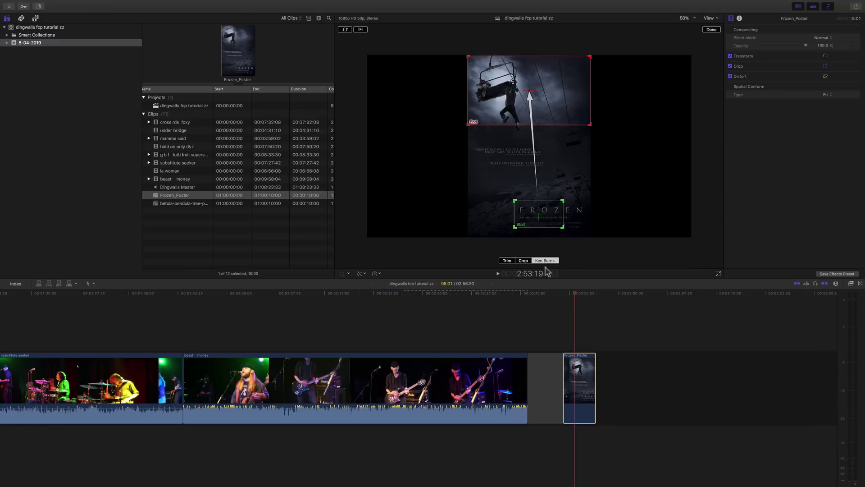
- Swap the Ken Burns start and end frames so the move runs from the chairlift to the title, and preview it
left_click(345, 30)
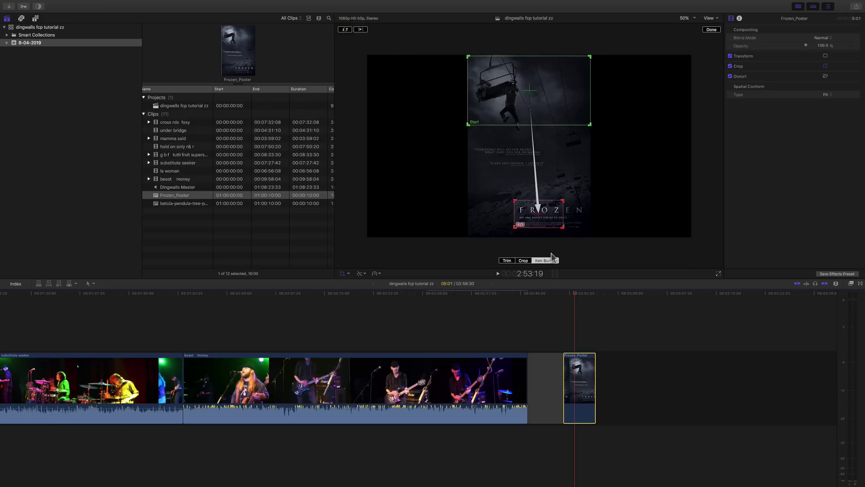
left_click(360, 29)
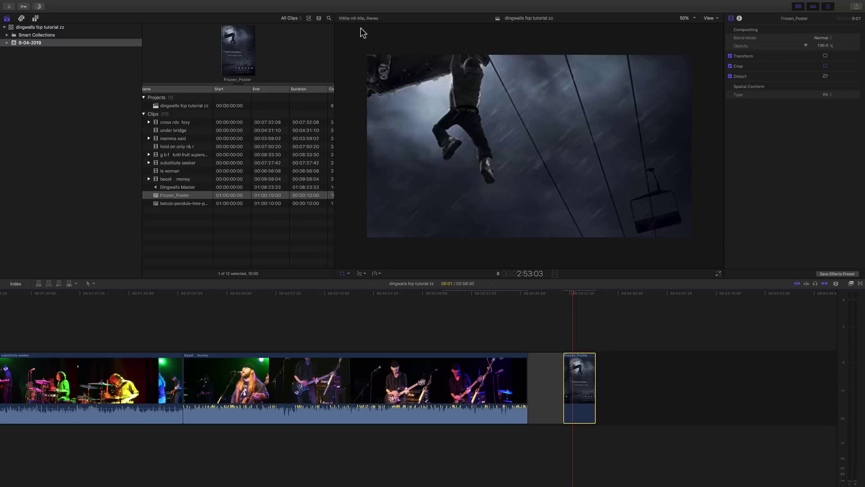
- Extend the Frozen_Poster clip's end to a duration of 15:40 and select a range of about 3:39 within it
key("space")
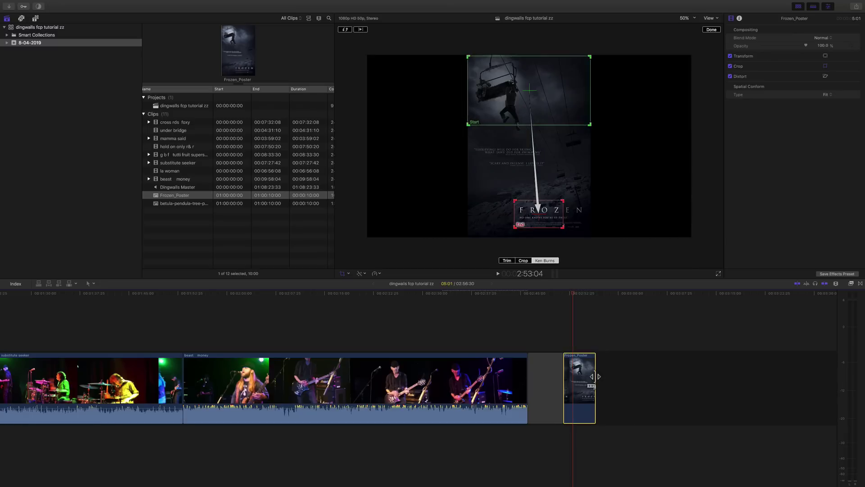
left_click_drag(596, 375, 664, 376)
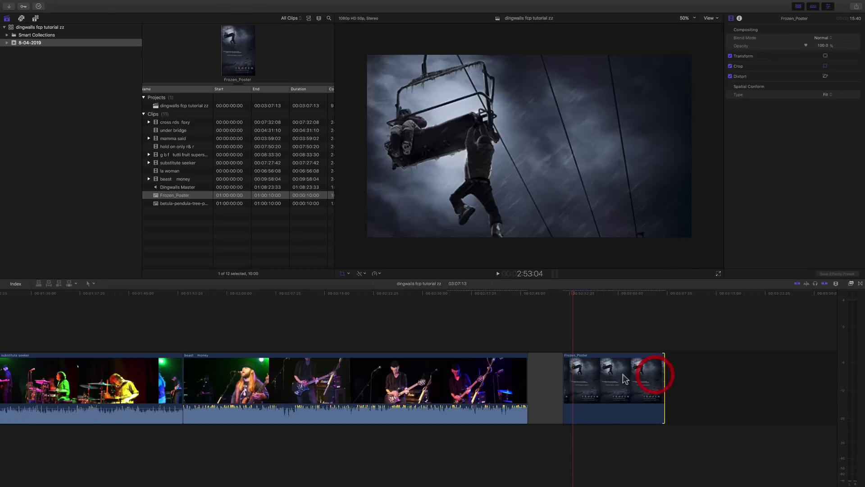
left_click(598, 330)
key("r")
left_click_drag(592, 371, 616, 371)
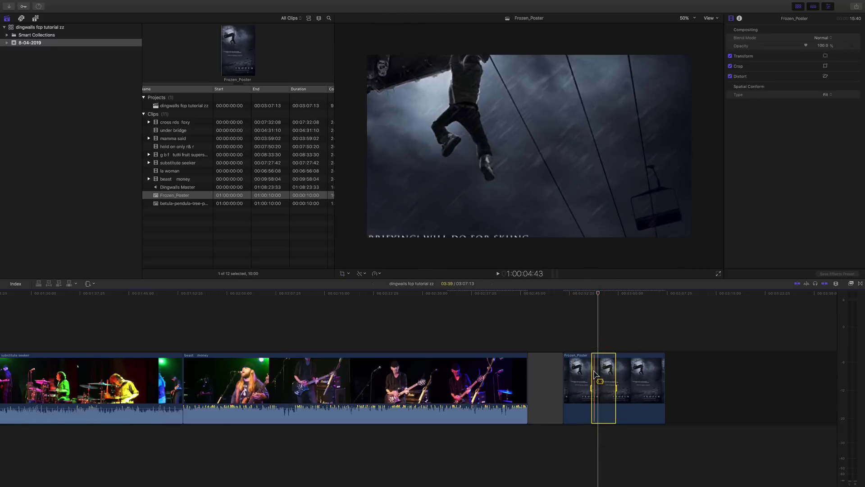
- Try to apply Crop to only the selected range of the poster clip, and undo the last two clip changes
left_click(349, 274)
left_click(360, 289)
left_click(349, 274)
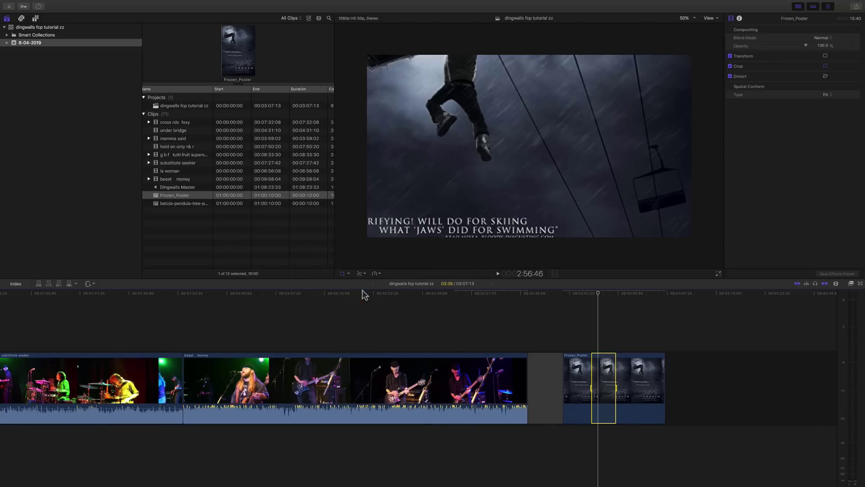
left_click(603, 363)
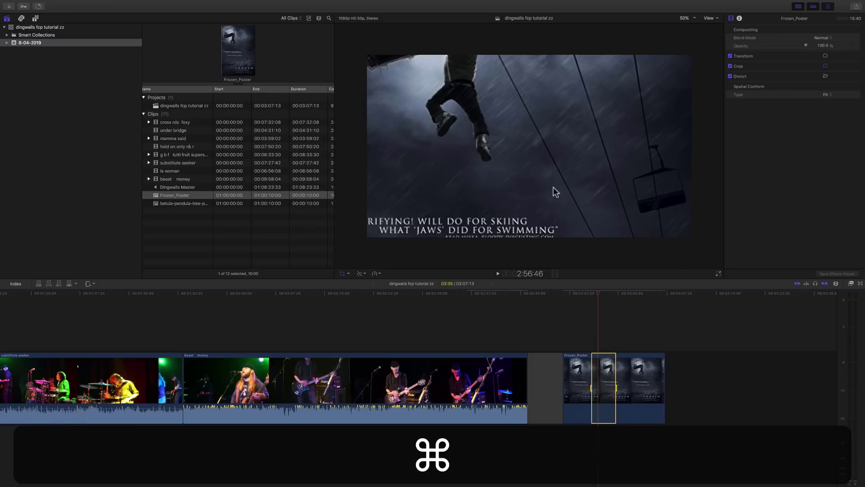
key("super+z")
key("super+z")
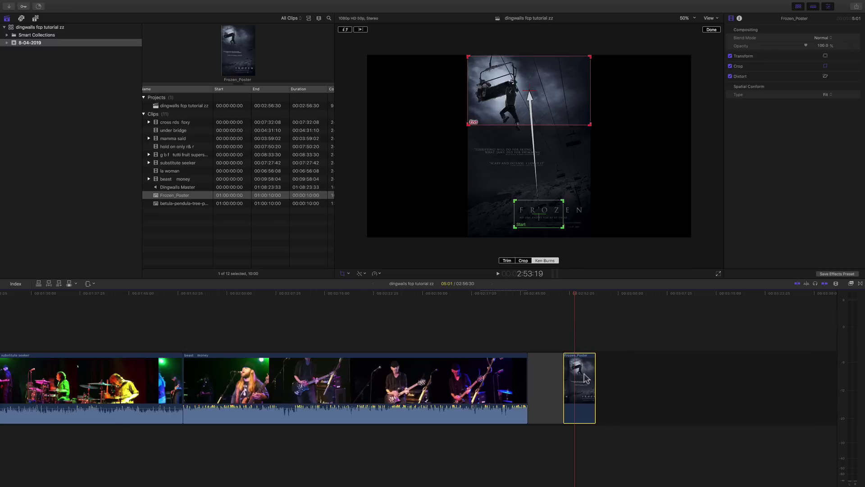
- Try to crop only a range of about 1:46 inside the poster clip, and undo the last clip change
left_click(570, 328)
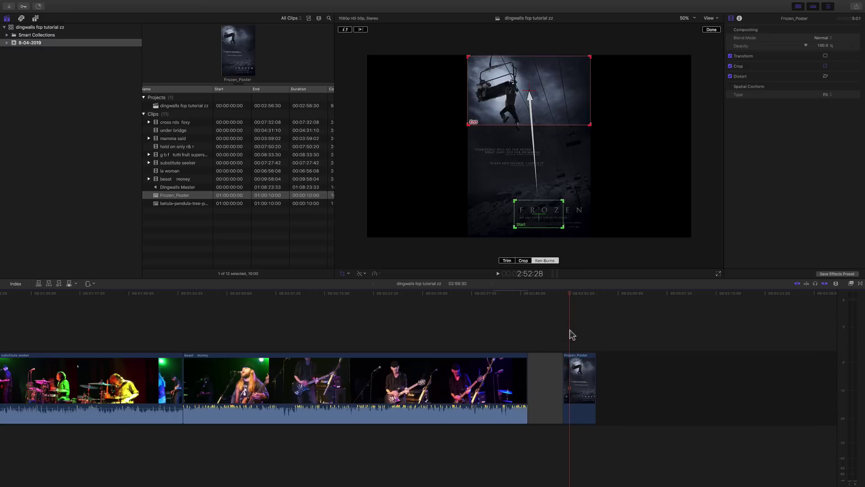
key("r")
left_click_drag(573, 368, 586, 368)
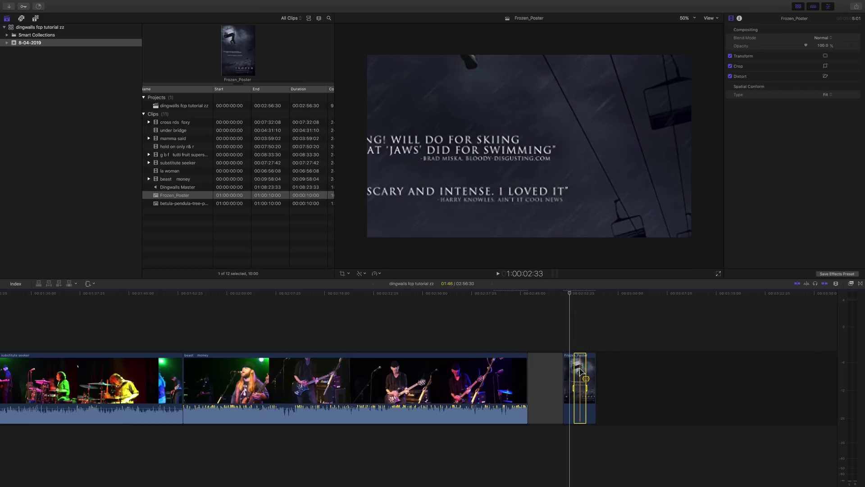
left_click(358, 274)
left_click(362, 289)
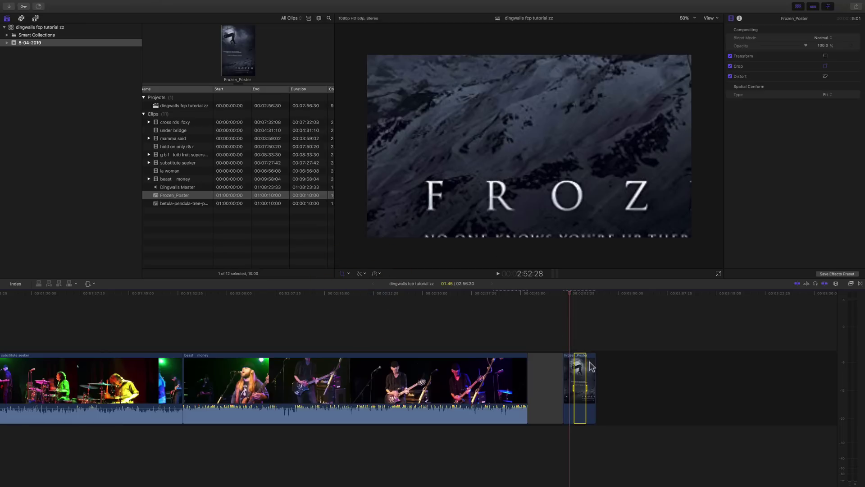
mouse_move(570, 294)
left_mouse_down()
mouse_move(588, 295)
mouse_move(580, 294)
left_mouse_up()
left_click(573, 295)
key("super+z")
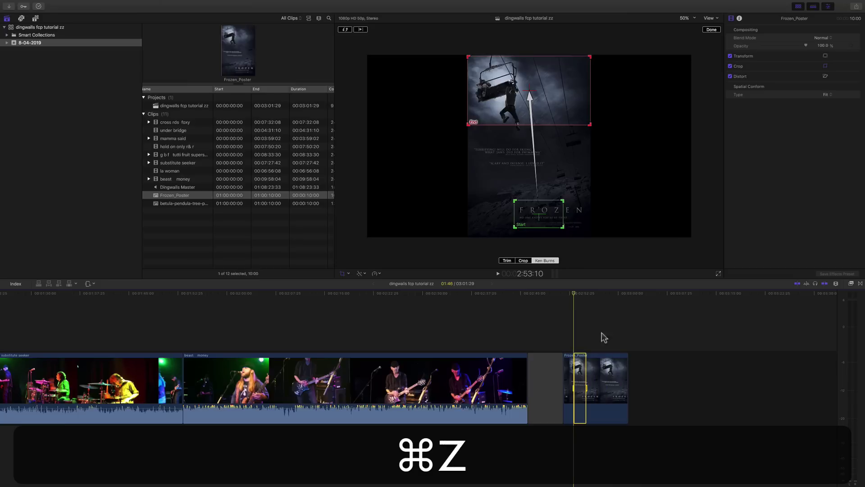
- Change the whole poster clip's cropping mode from Ken Burns to Crop, to Trim, and back to Crop
left_click(588, 358)
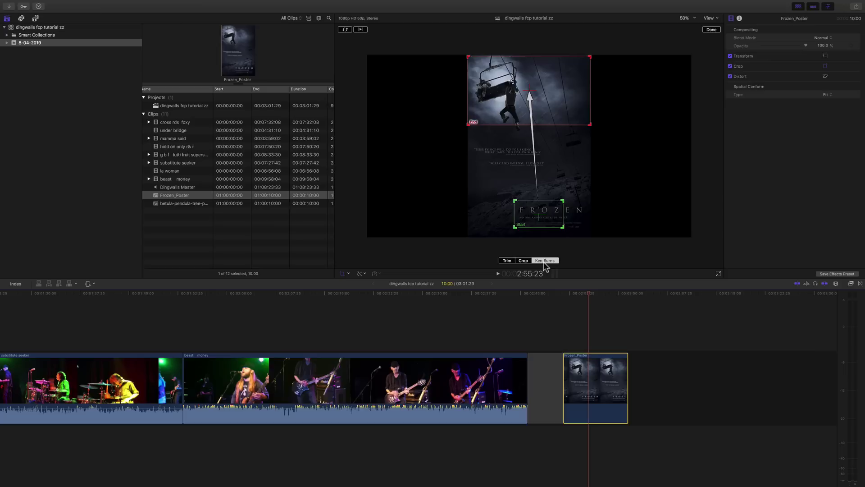
left_click(524, 260)
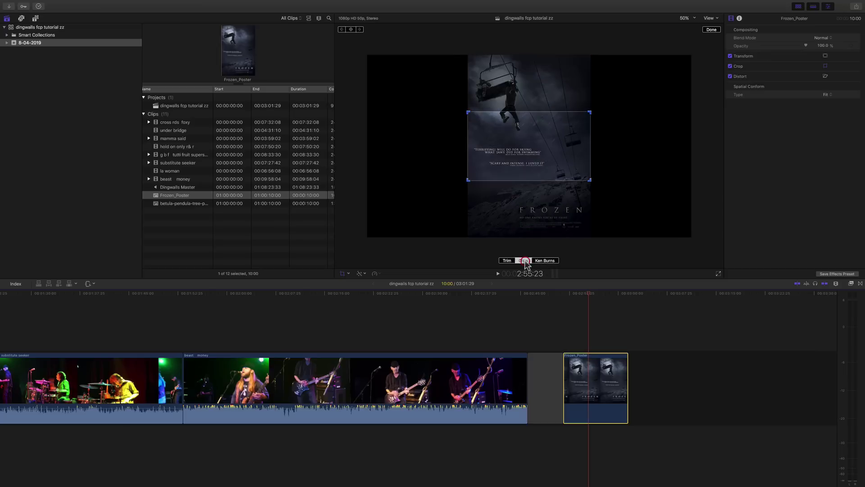
left_click(508, 261)
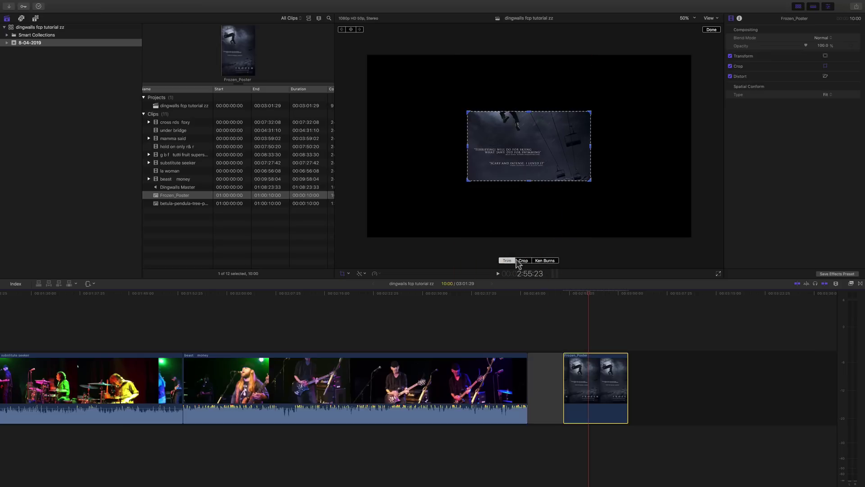
left_click(523, 261)
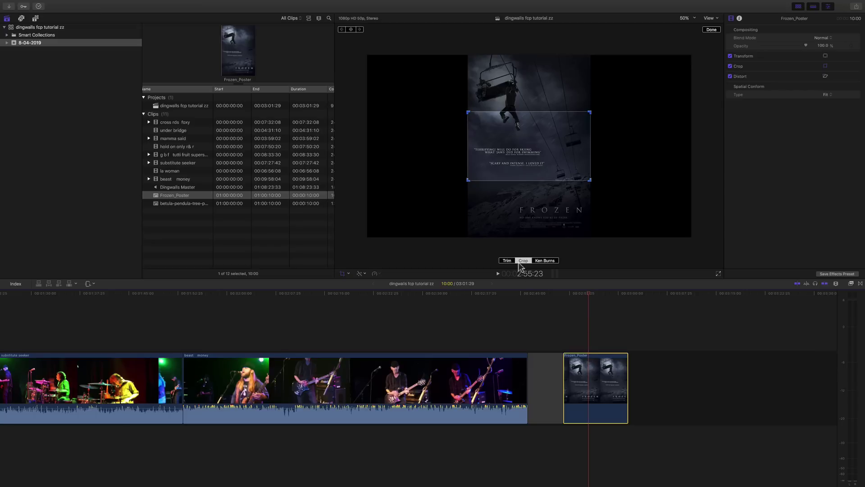
- Delete the Frozen_Poster clip and the gap before it from the end of the timeline
left_click(589, 362)
left_click(618, 329)
left_click(603, 361)
key("BackSpace")
left_click(558, 363)
key("BackSpace")
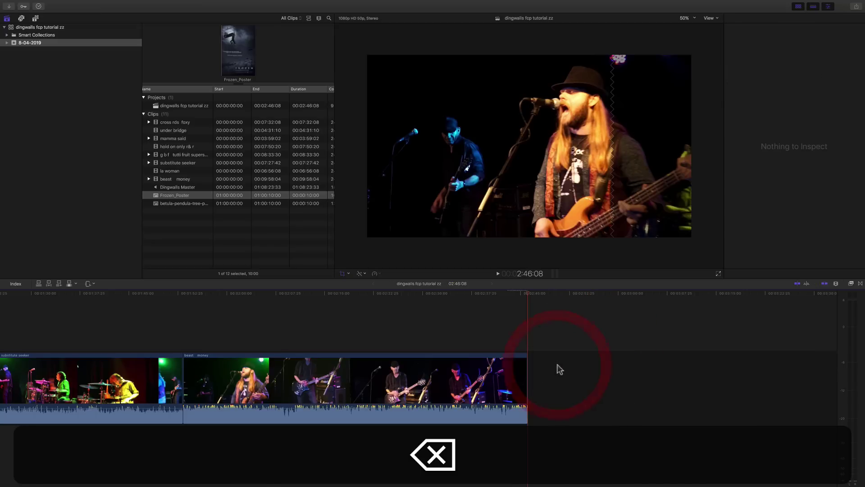
- Open the cropping controls for the beast money clip, move the playhead to 2:13:02, and choose Crop mode
left_click(392, 360)
scroll(377, 332, "left", 3)
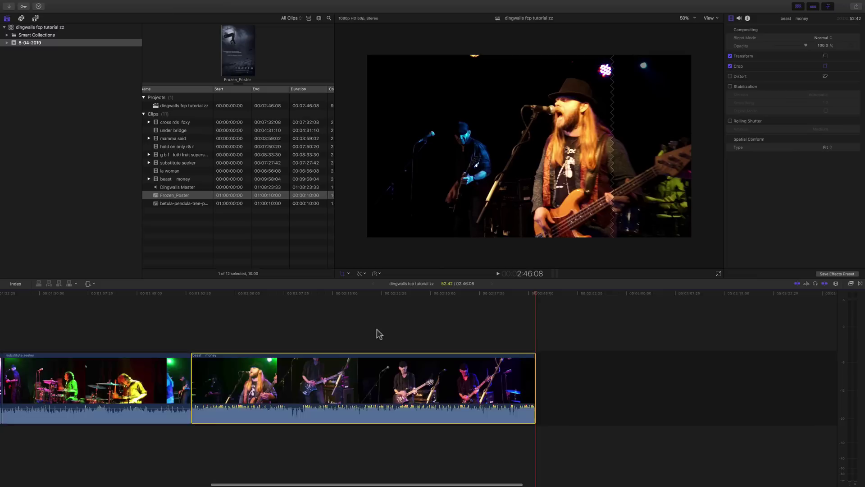
left_click(347, 274)
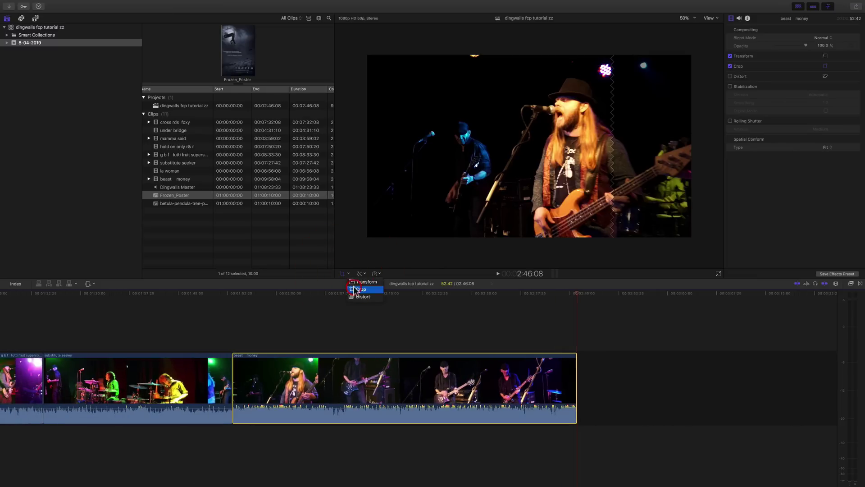
left_click(354, 289)
left_click(361, 293)
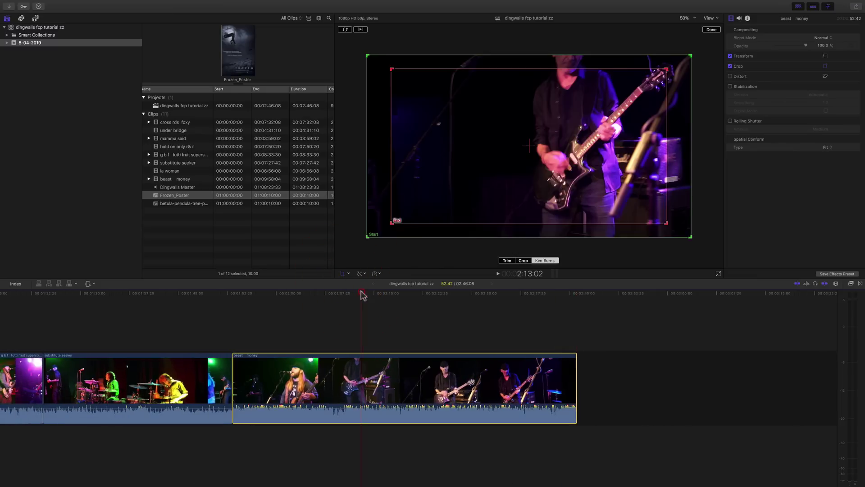
left_click(523, 260)
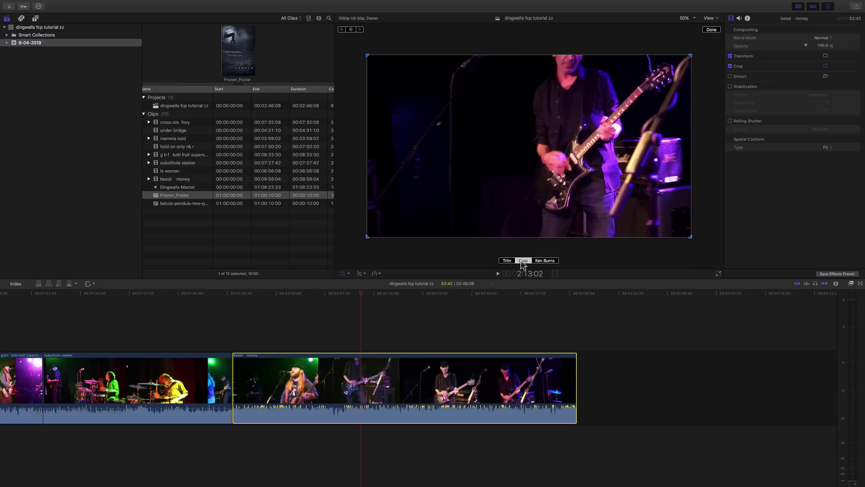
- Try cropping the beast money clip around the guitarist's upper body, apply it, and undo the crop adjustments
left_click_drag(368, 236, 497, 157)
left_click_drag(571, 99, 529, 94)
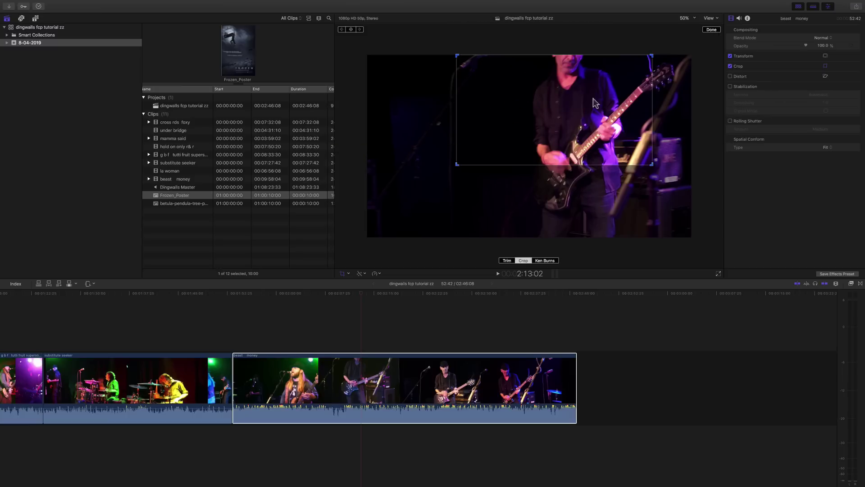
left_click(711, 30)
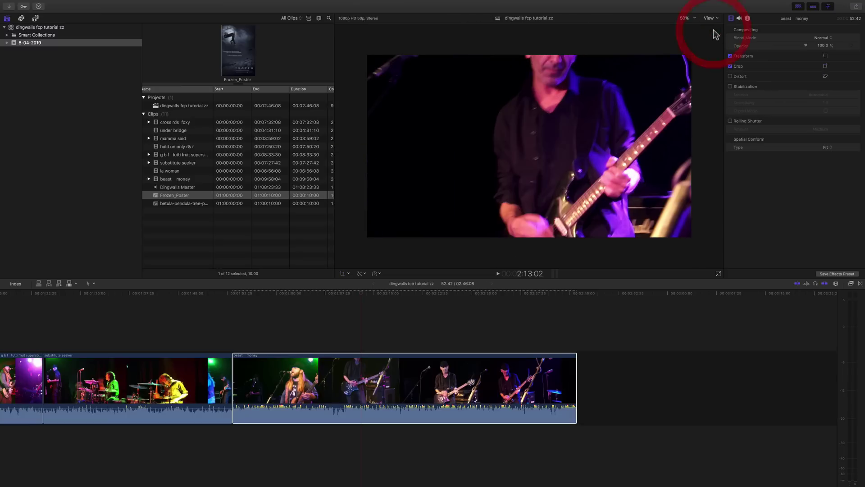
key("super+z")
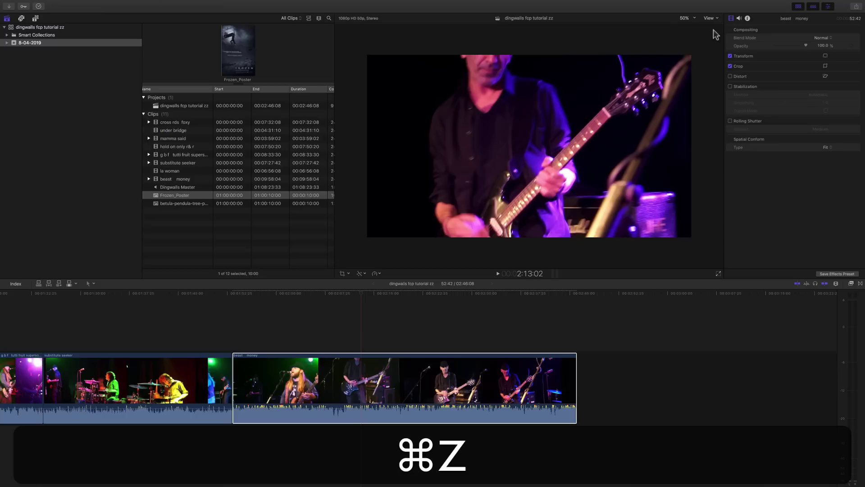
key("super+z")
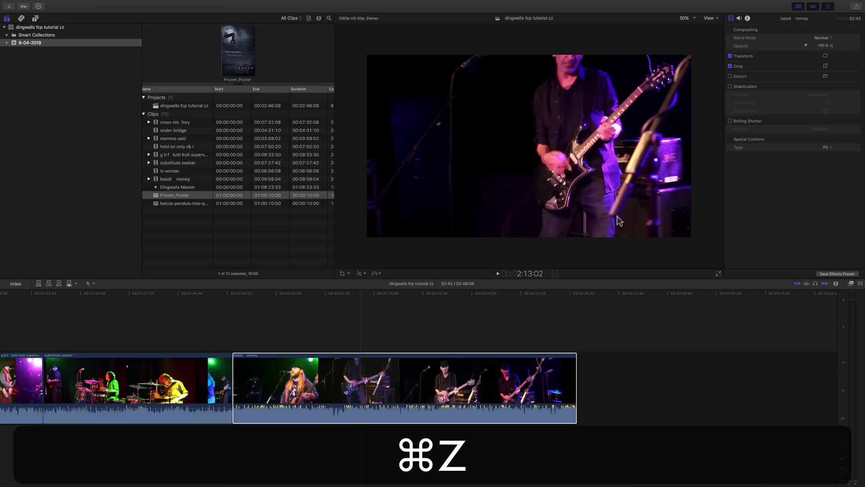
- Reopen the cropping controls for the beast money clip in Trim mode and move the playhead to 2:26:49
left_click(349, 273)
left_click(356, 291)
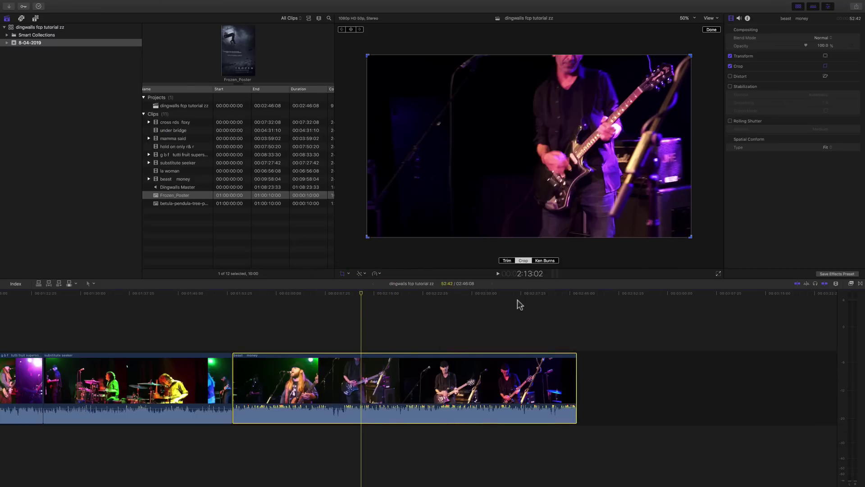
left_click(508, 260)
left_click(329, 292)
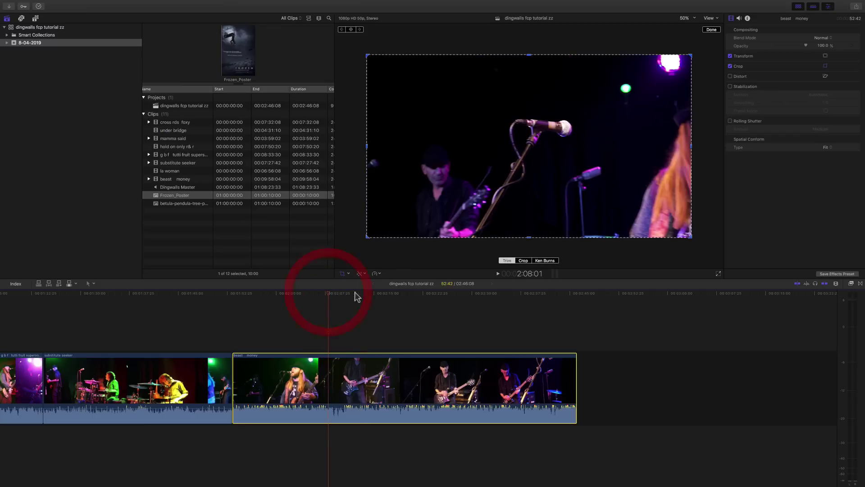
left_click(451, 291)
- Trim all four edges of the beast money picture inward around the guitarist and reposition the trimmed area
left_click_drag(367, 146, 418, 148)
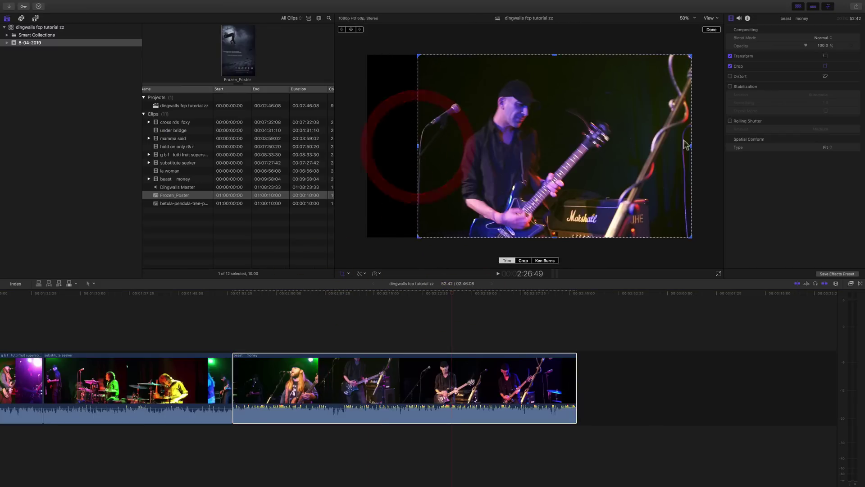
left_click_drag(692, 148, 646, 148)
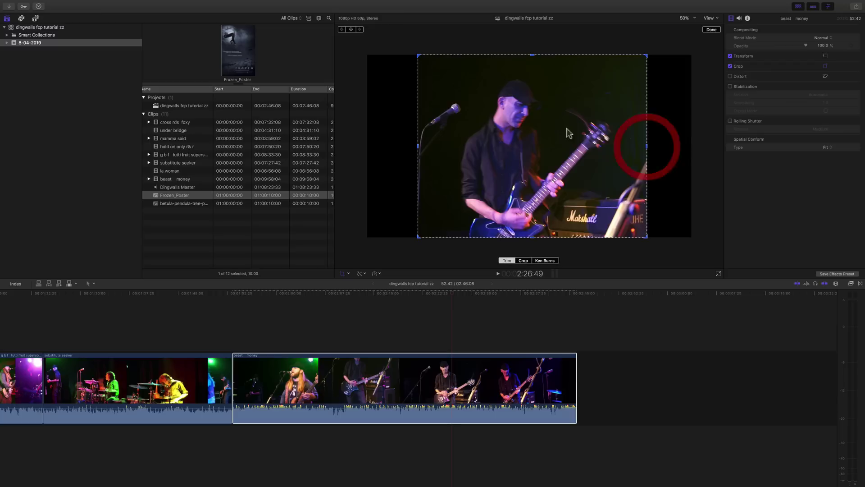
left_click_drag(533, 238, 531, 218)
left_click_drag(533, 59, 533, 91)
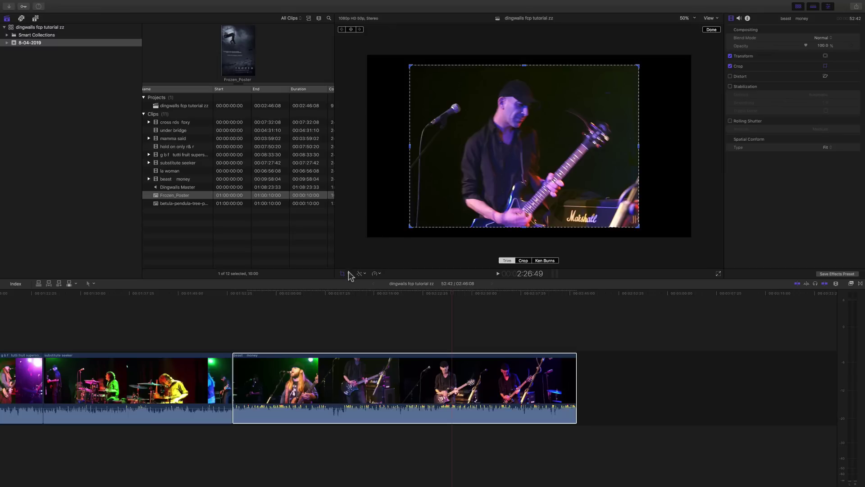
left_click_drag(507, 149, 507, 149)
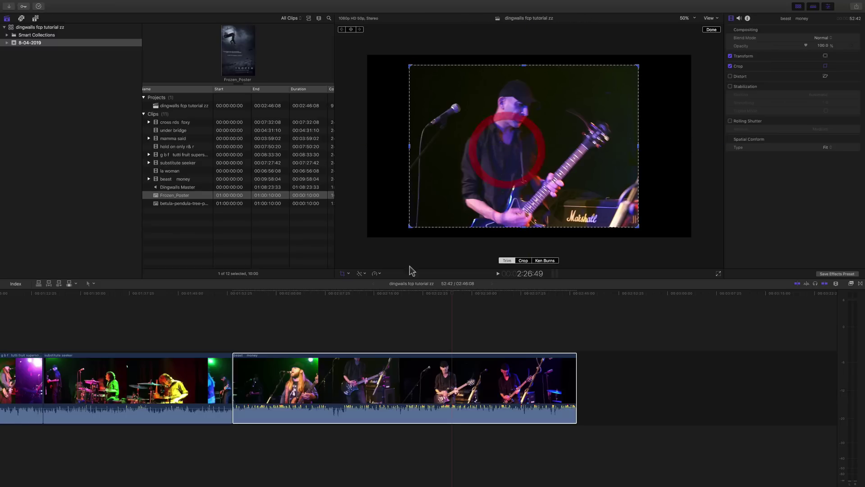
- Use Transform to enlarge and reposition the trimmed picture until it fills the frame, and check it without the on-screen controls
left_click(349, 273)
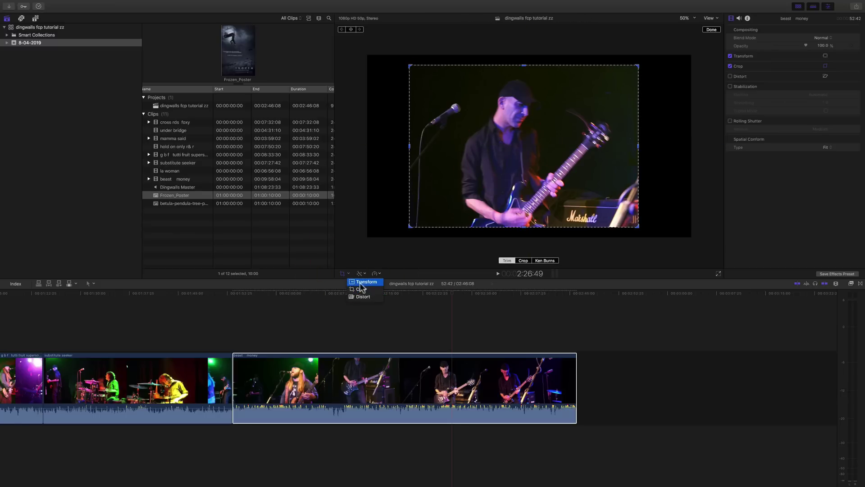
left_click(363, 282)
left_click_drag(410, 227, 362, 230)
left_click_drag(430, 190, 440, 188)
left_click_drag(368, 260, 359, 261)
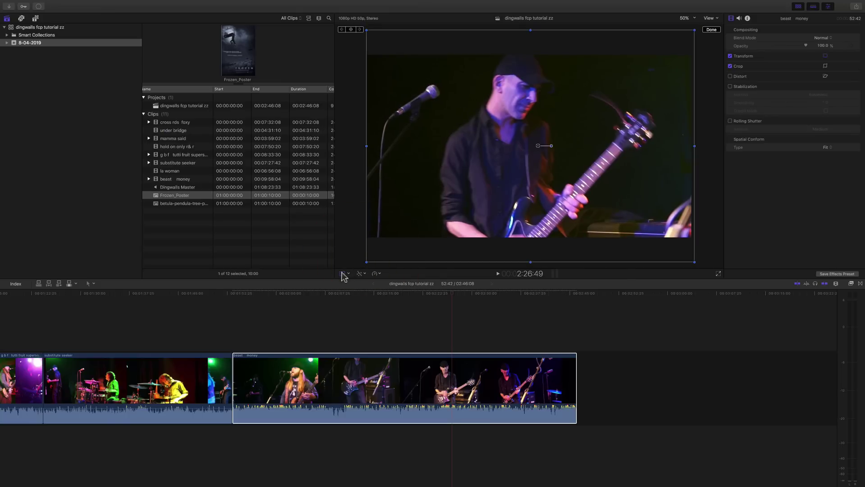
left_click(342, 273)
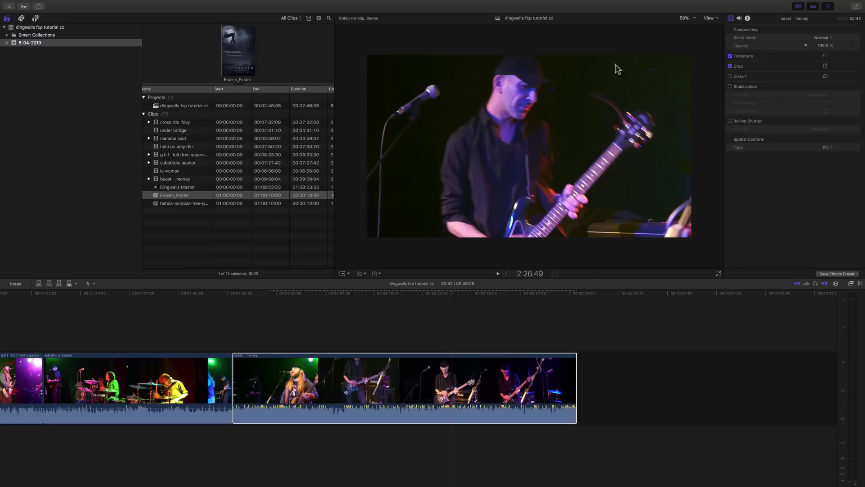
left_click(343, 273)
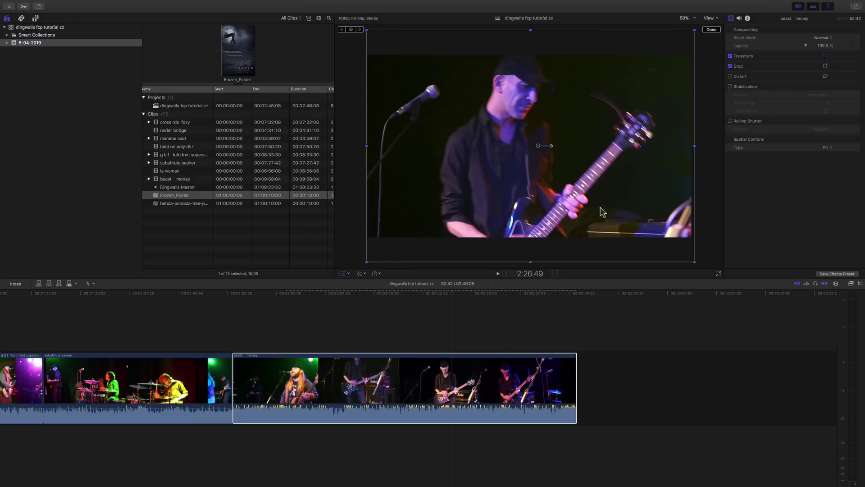
- Undo the Transform scaling and repositioning of the beast money clip and the last move of its trimmed area
key("super+z")
key("super+z")
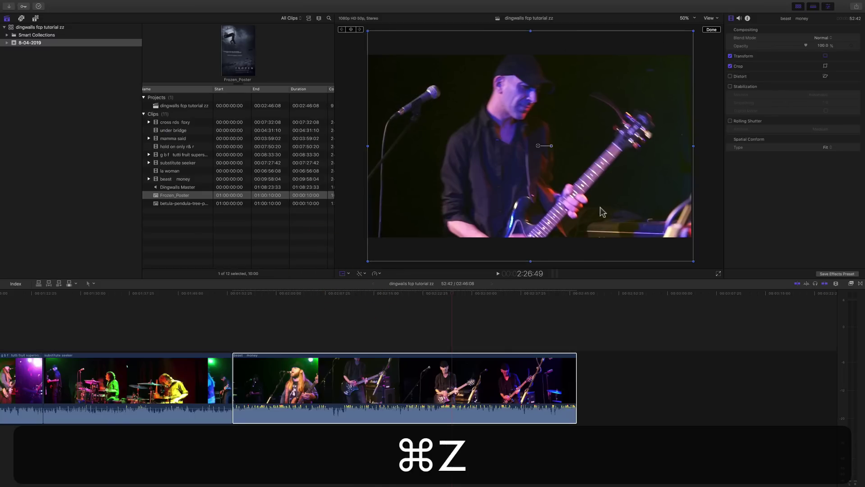
key("super+z")
key("super+z")
key("super+z")
key("super+z")
key("super+z")
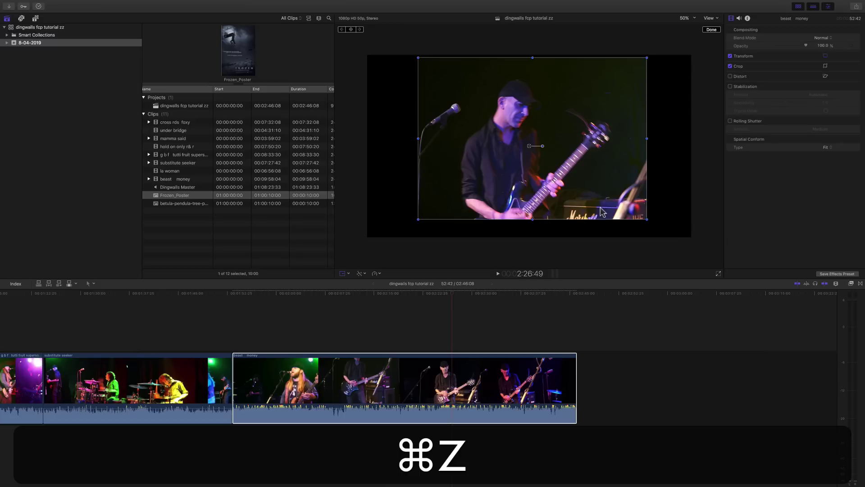
- Undo the remaining trimming of the beast money picture and leave the Transform controls with the playhead at 2:30:46
key("super+z")
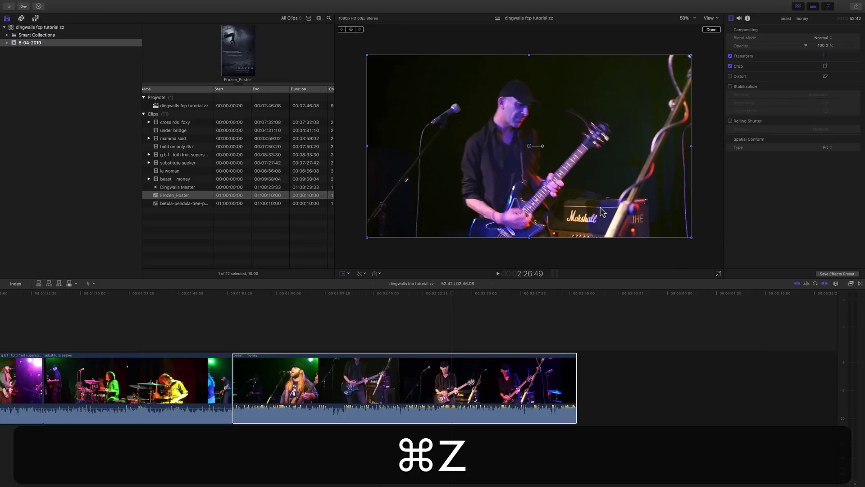
left_click(511, 307)
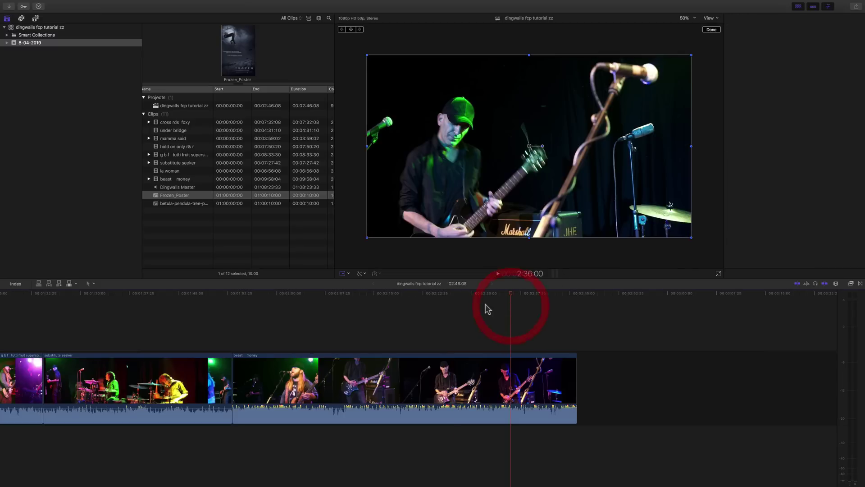
left_click(350, 274)
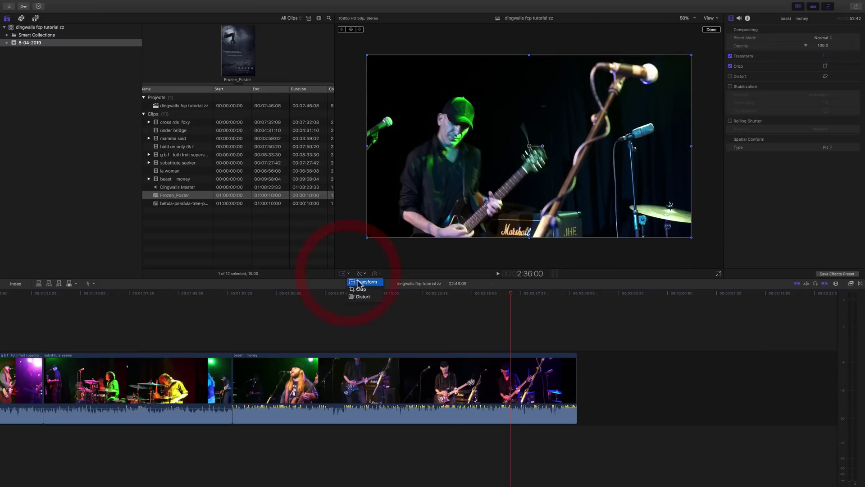
left_click(434, 312)
left_click_drag(511, 294, 632, 299)
left_click(372, 354)
left_click(386, 296)
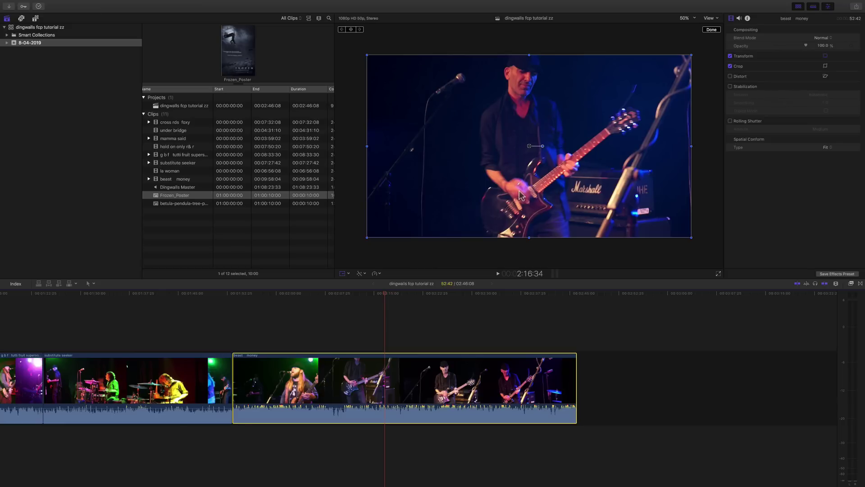
left_click(349, 273)
left_click(482, 321)
left_click(477, 319)
left_click(343, 273)
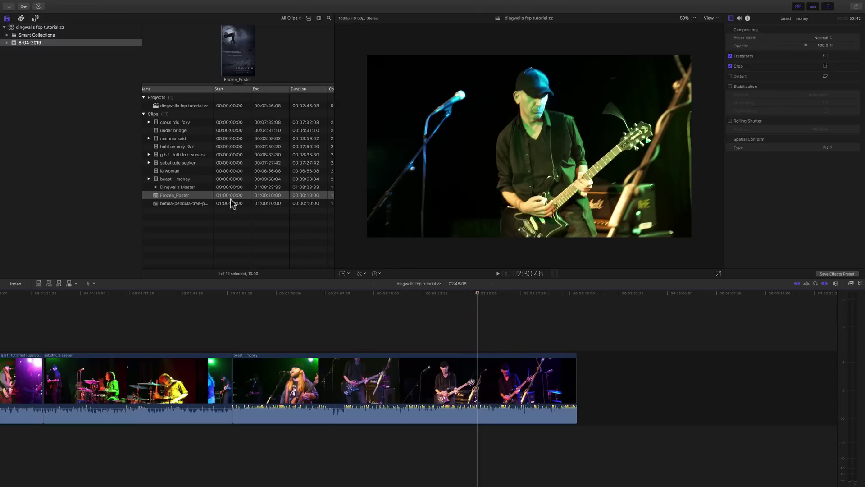
- Connect a drummer section of the substitute seeker clip, about 9:24 long, above the second half of the beast money clip and preview it
left_click(177, 163)
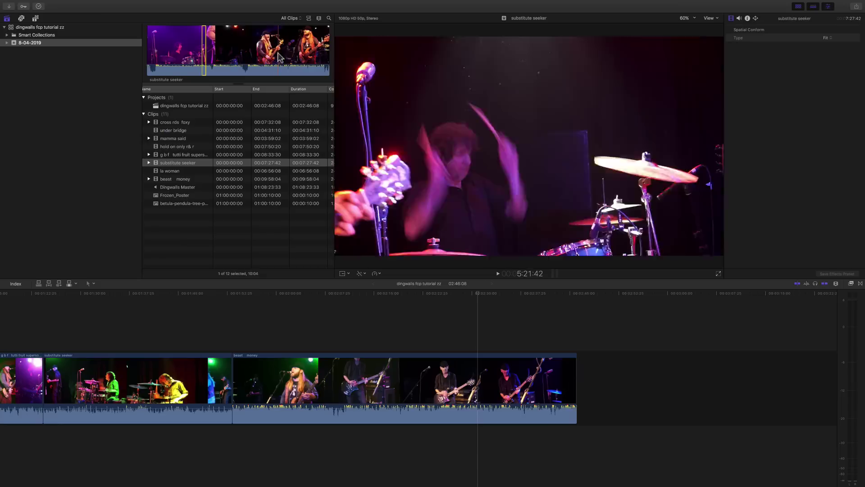
left_click(235, 56)
left_click_drag(234, 57, 430, 317)
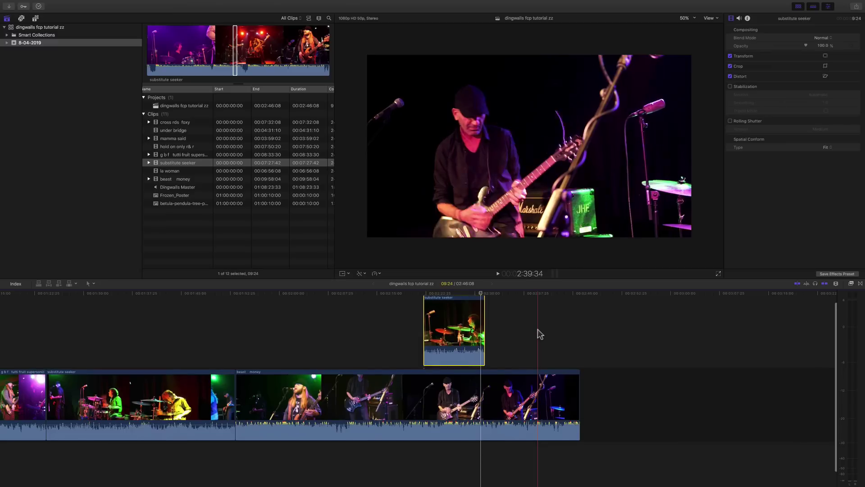
left_click_drag(481, 298, 446, 293)
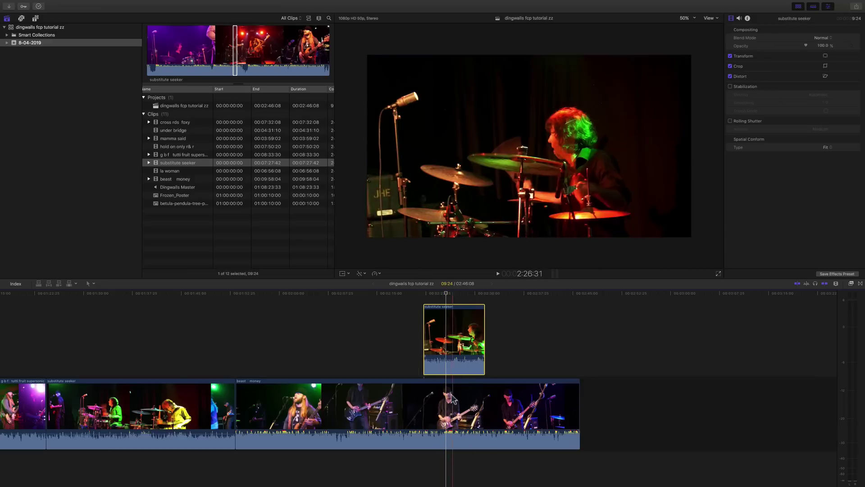
left_click(536, 294)
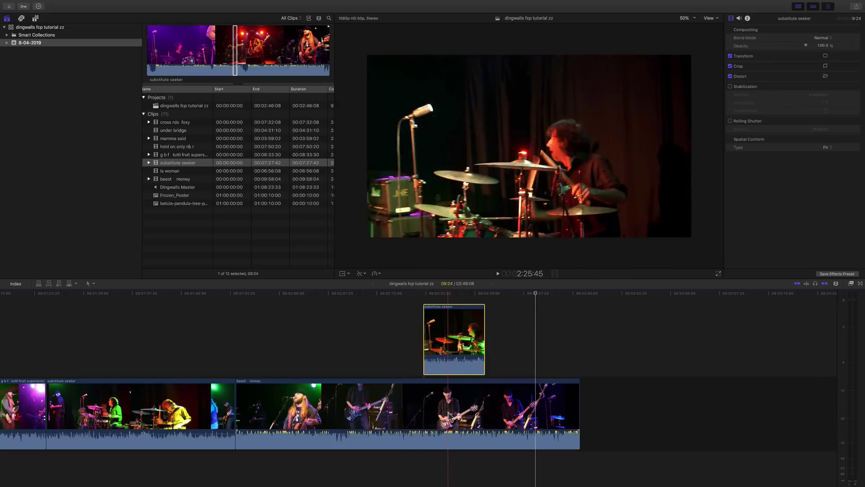
- Lower the connected substitute seeker clip's audio to -∞ dB and shorten its end to a 6:00 duration
left_click_drag(449, 359, 448, 373)
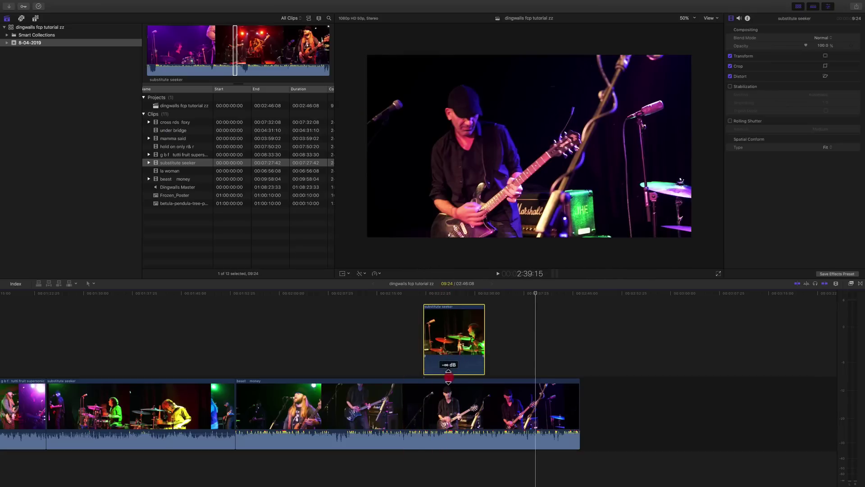
left_click_drag(485, 341, 461, 342)
left_click(441, 310)
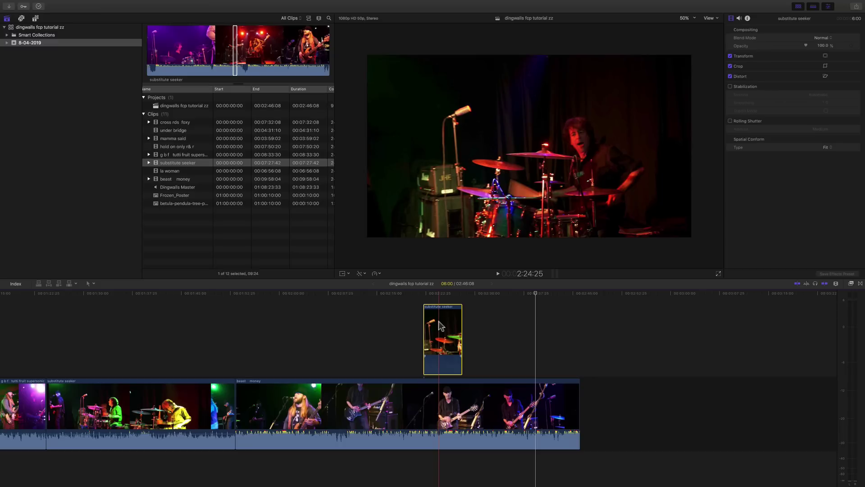
- Use Transform to shrink the connected drummer picture to about a third and place it in the frame's upper-left corner
left_click(440, 404)
left_click(445, 325)
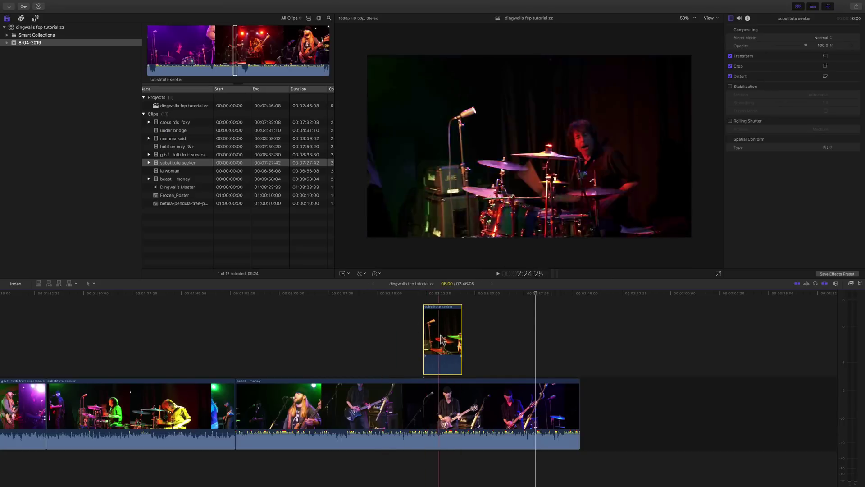
left_click(346, 275)
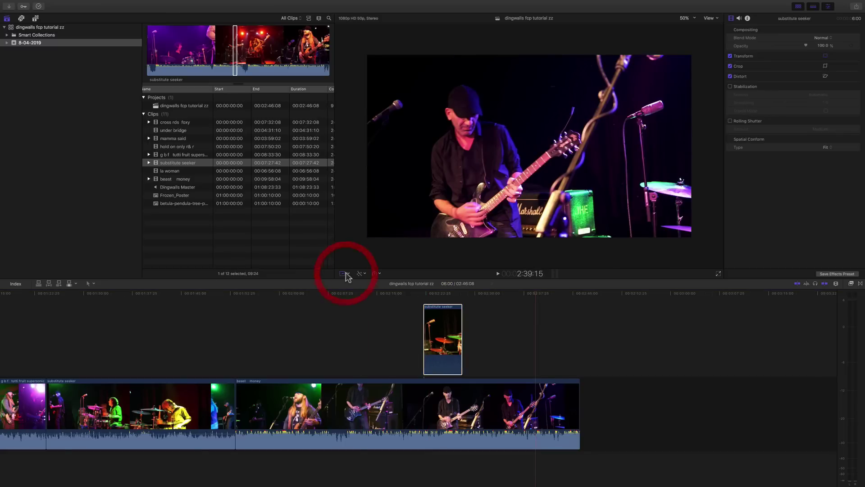
left_click(349, 274)
left_click(356, 282)
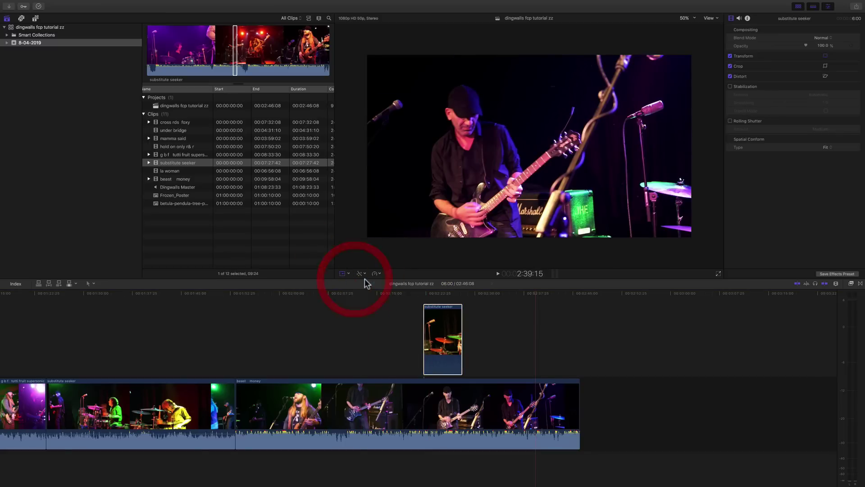
left_click(442, 294)
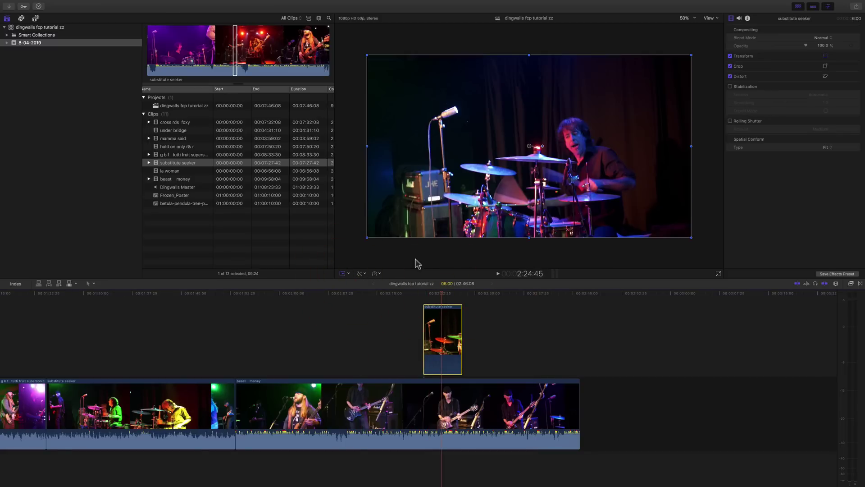
left_click_drag(368, 239, 524, 183)
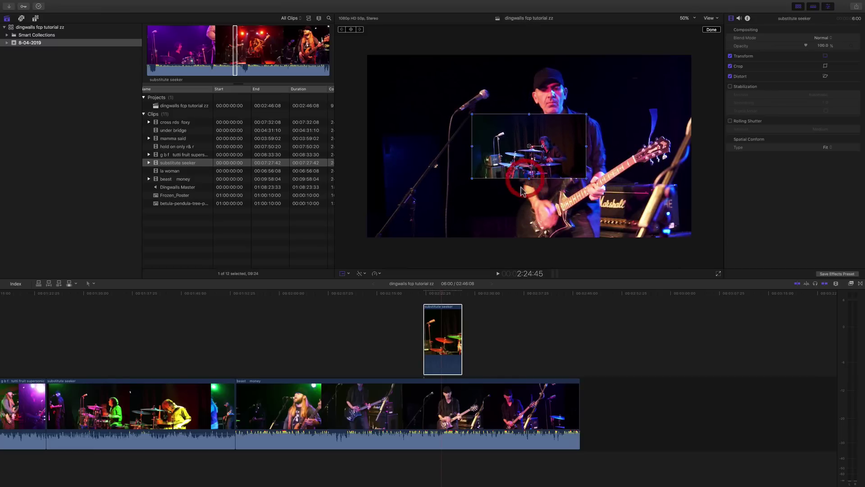
left_click_drag(519, 140, 426, 88)
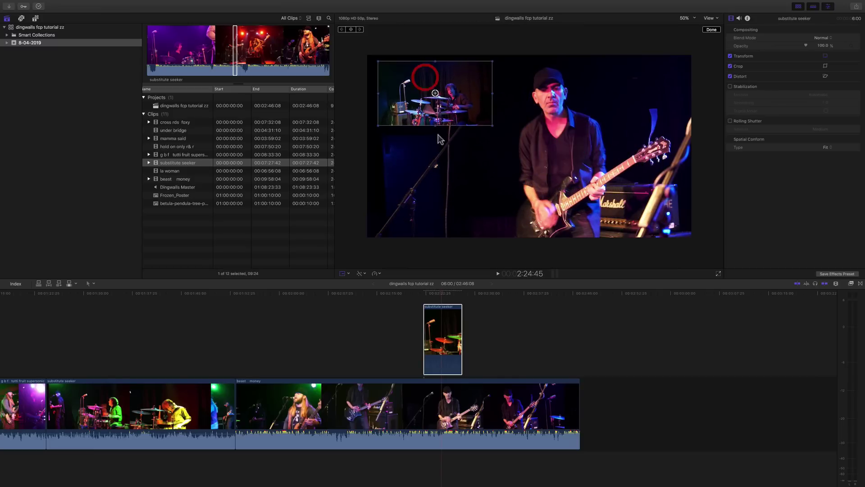
- Play the picture-in-picture section from just before the connected drummer clip to just past its end
left_click(420, 294)
key("space")
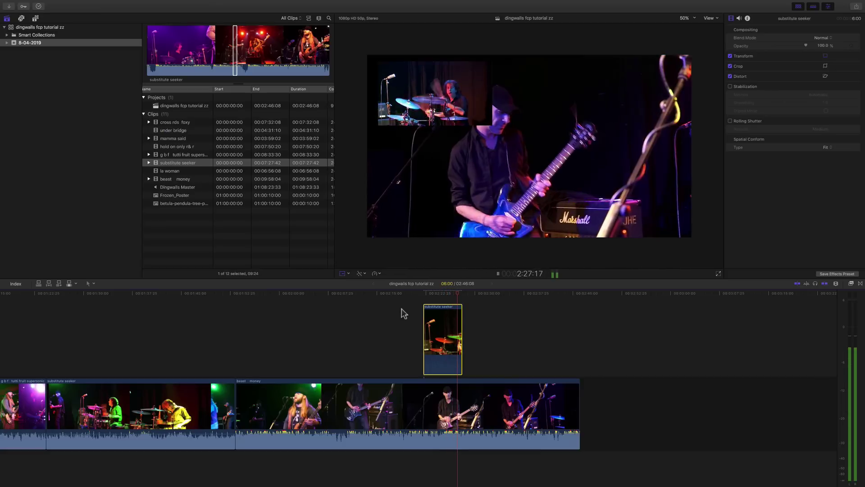
key("space")
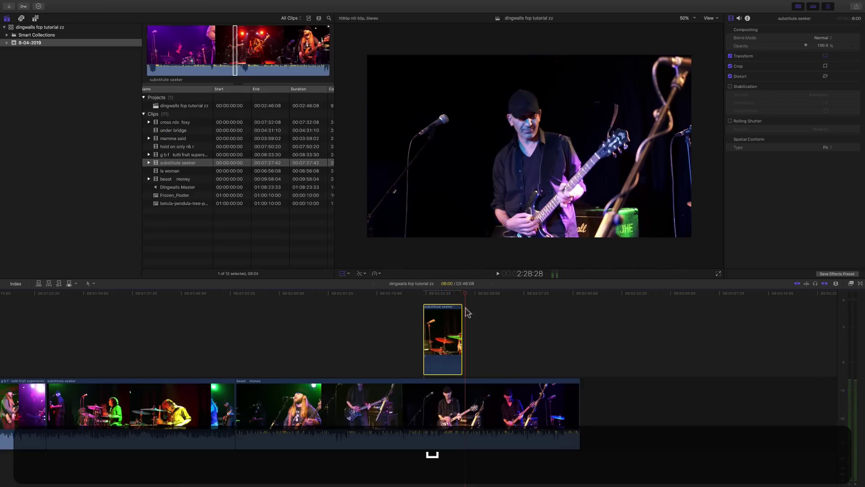
- Return the playhead to 2:24:27 and undo the repositioning and scaling of the connected substitute seeker clip
left_click(439, 293)
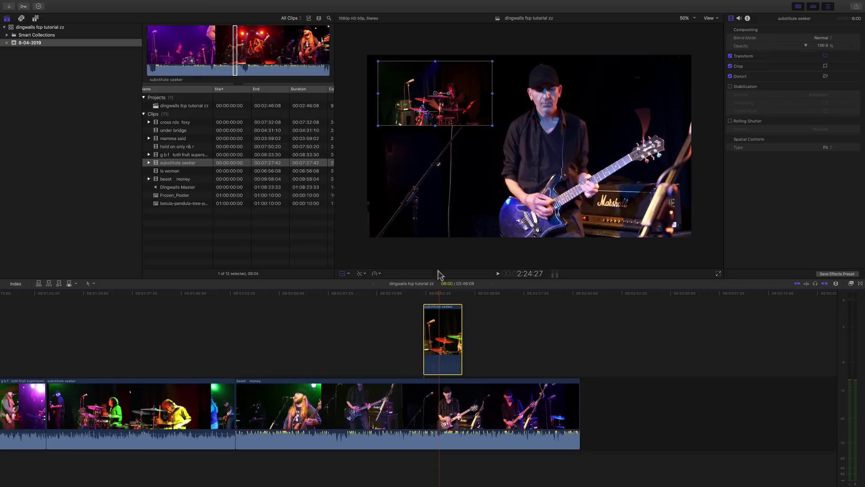
key("super+z")
key("super+z")
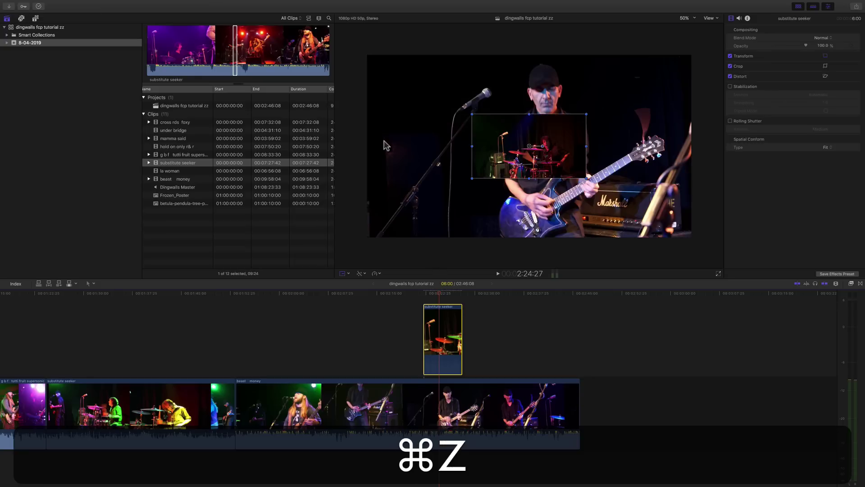
- Trim the left, right and top edges of the connected substitute seeker picture inward around the drummer
left_click(349, 274)
left_click(356, 286)
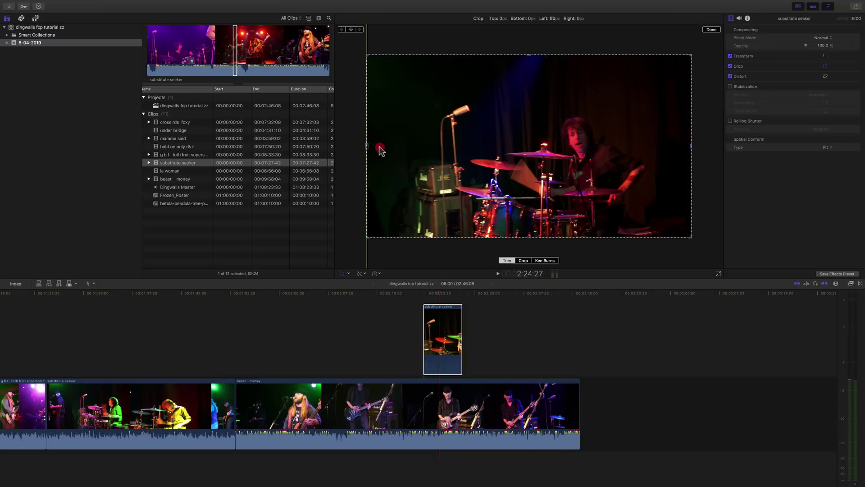
left_click_drag(367, 146, 382, 146)
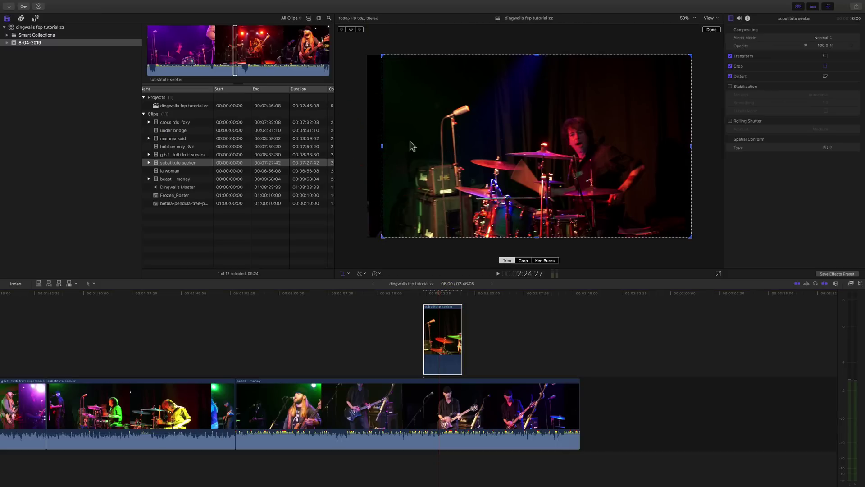
left_click_drag(384, 147, 439, 147)
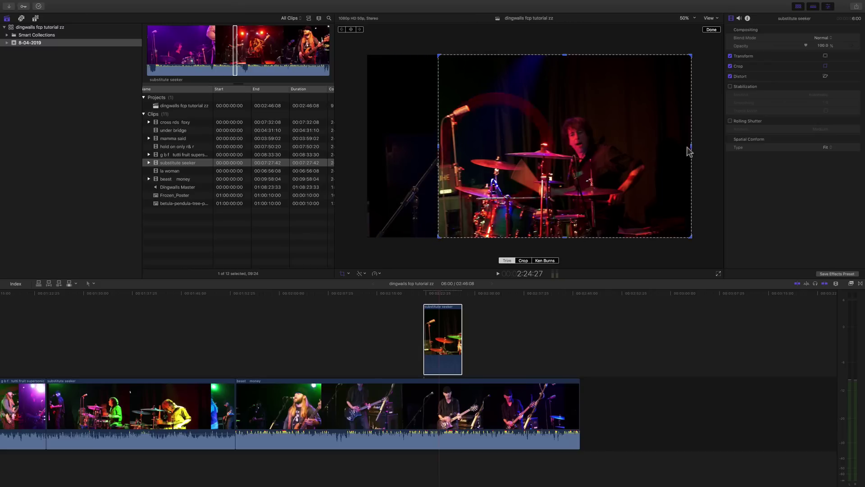
left_click_drag(692, 149, 656, 149)
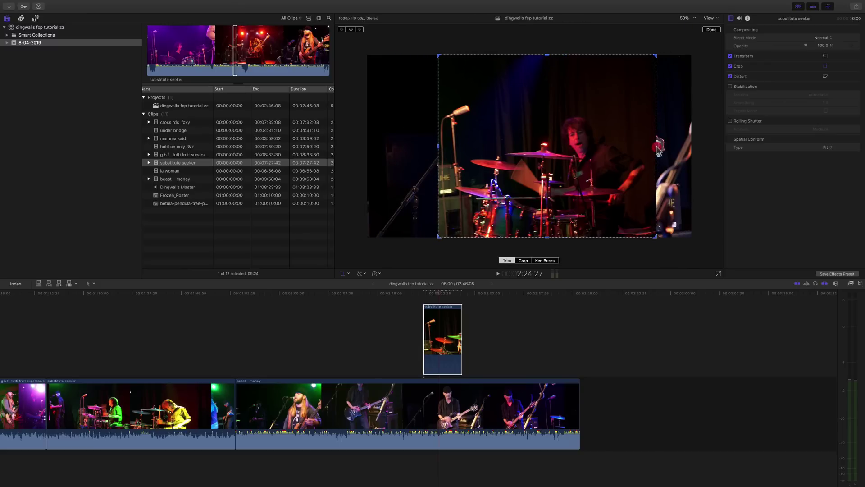
left_click_drag(550, 55, 550, 97)
left_click_drag(437, 170, 452, 167)
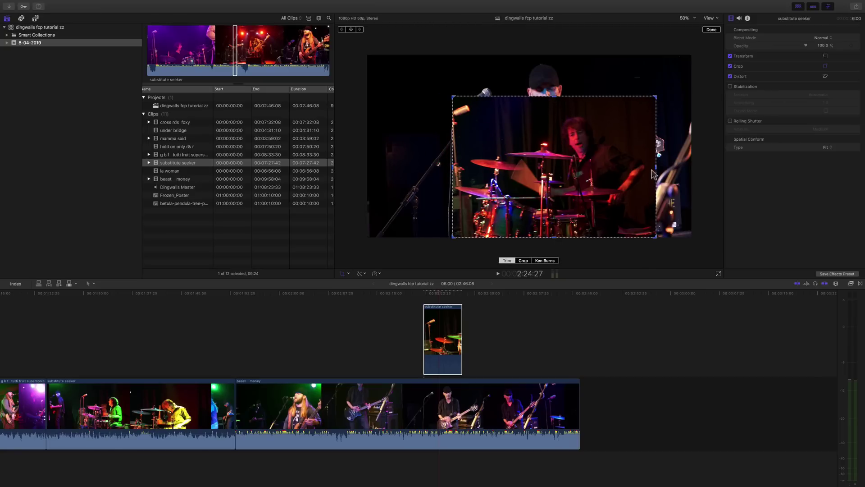
- Use Transform to shrink the trimmed drummer picture and place it in the upper-left corner of the frame
left_click(349, 273)
left_click(357, 281)
left_click_drag(453, 237, 488, 196)
left_click_drag(556, 129, 444, 73)
left_click_drag(376, 138, 445, 90)
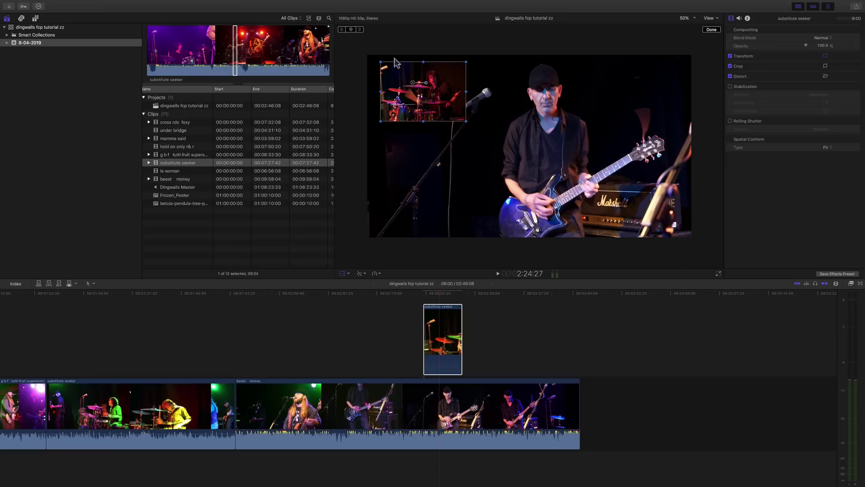
- Play back the start and end of the trimmed drummer inset to check how it appears and disappears over the guitarist
left_click(416, 292)
key("space")
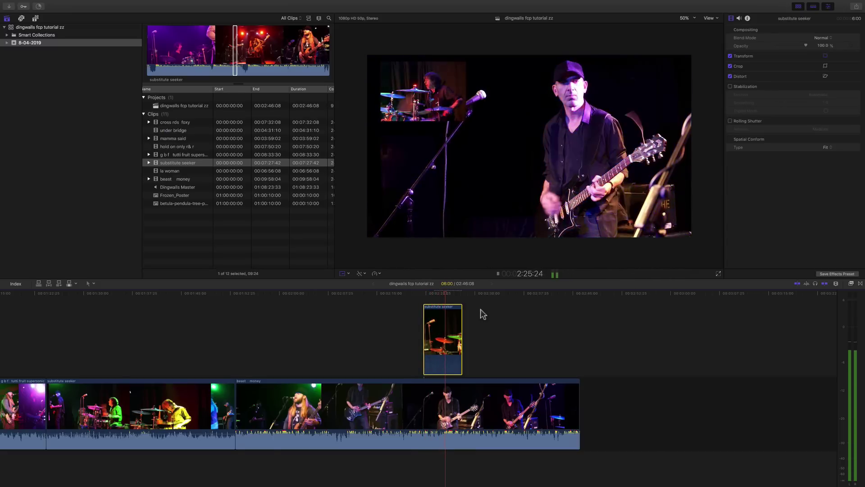
key("space")
left_click(418, 292)
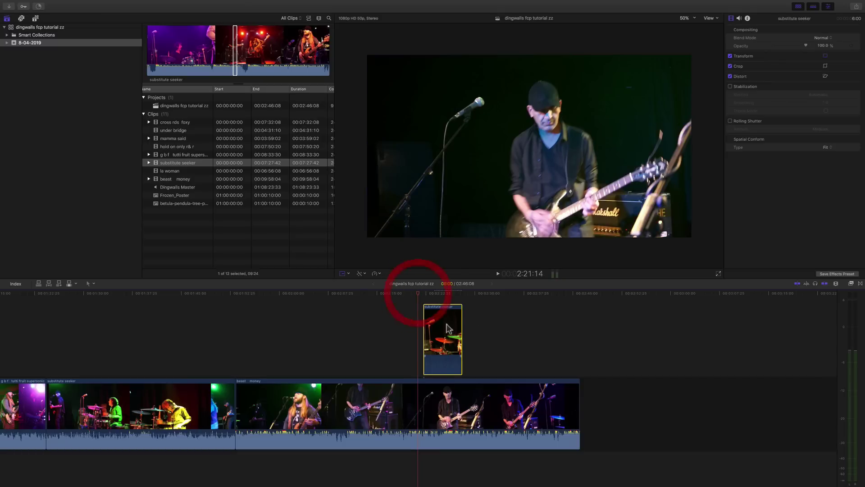
key("space")
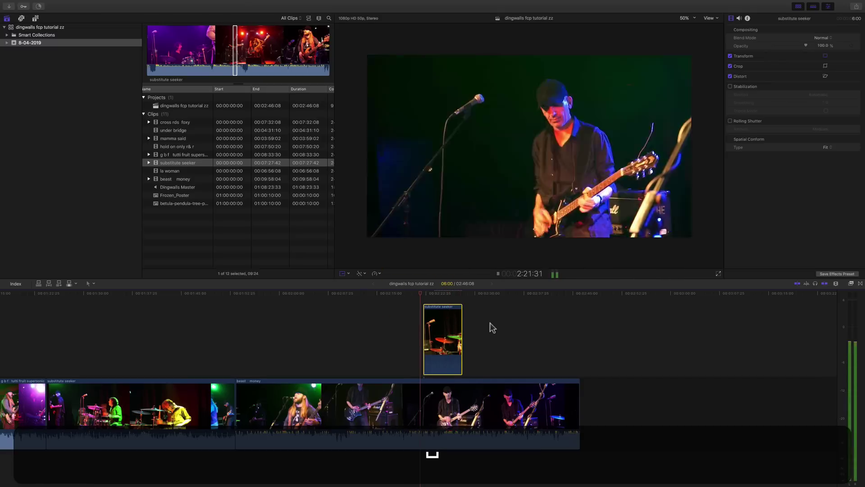
key("space")
left_click(457, 293)
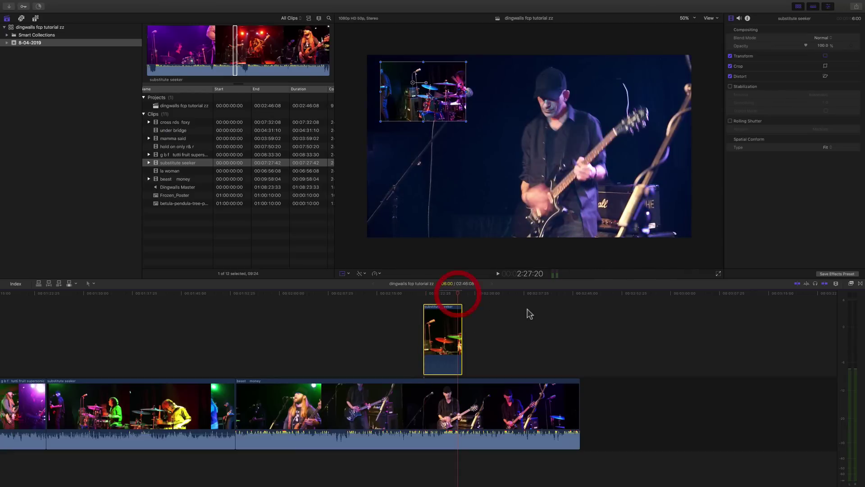
key("space")
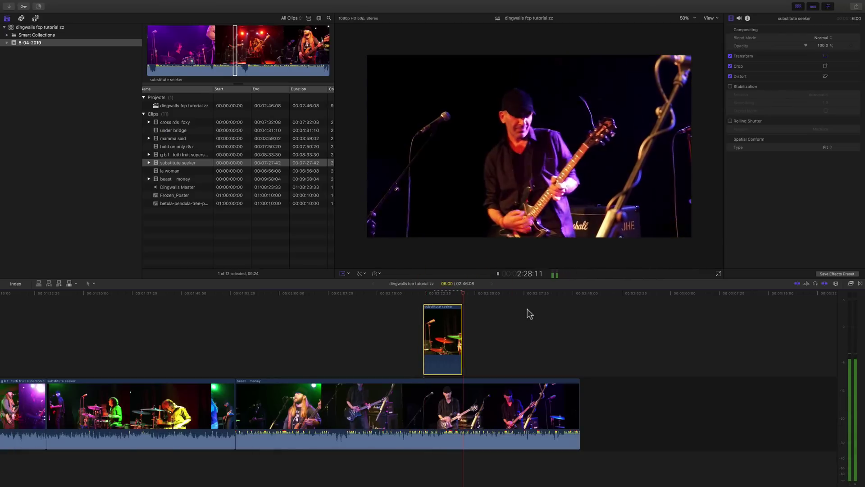
key("super+space")
- Apply the Cross Dissolve transition from the Dissolves category to both ends of the connected substitute seeker clip
key("super+equal")
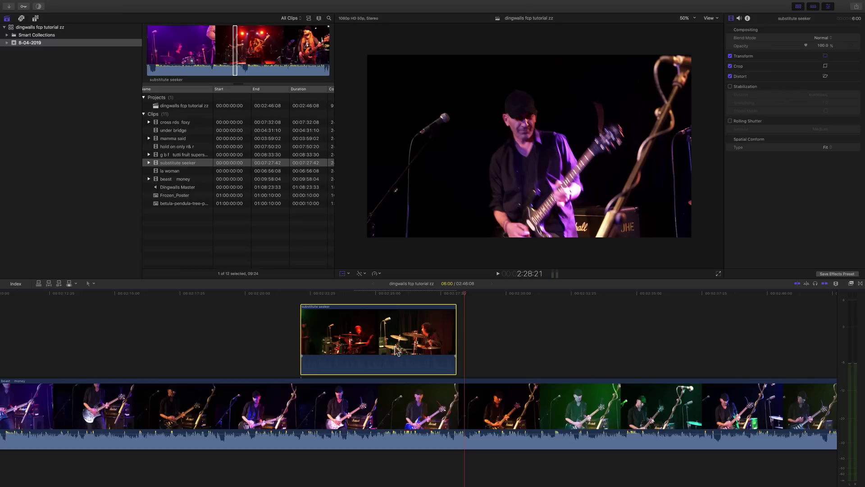
left_click(859, 283)
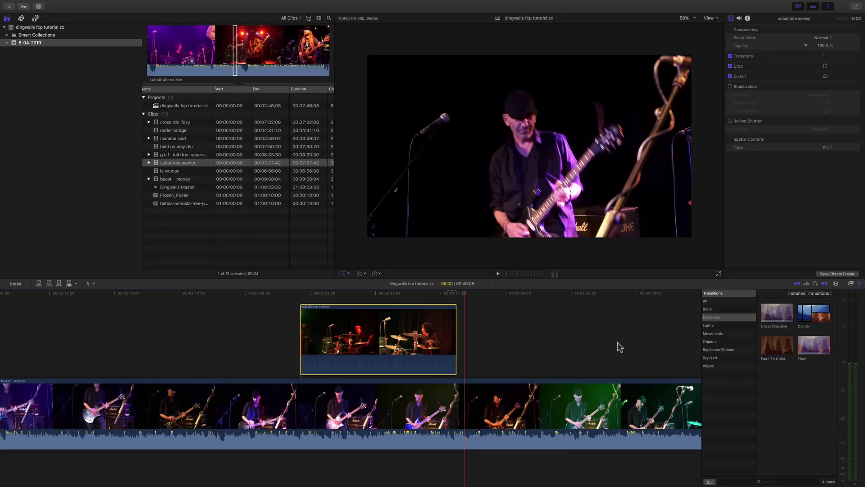
key("super+minus")
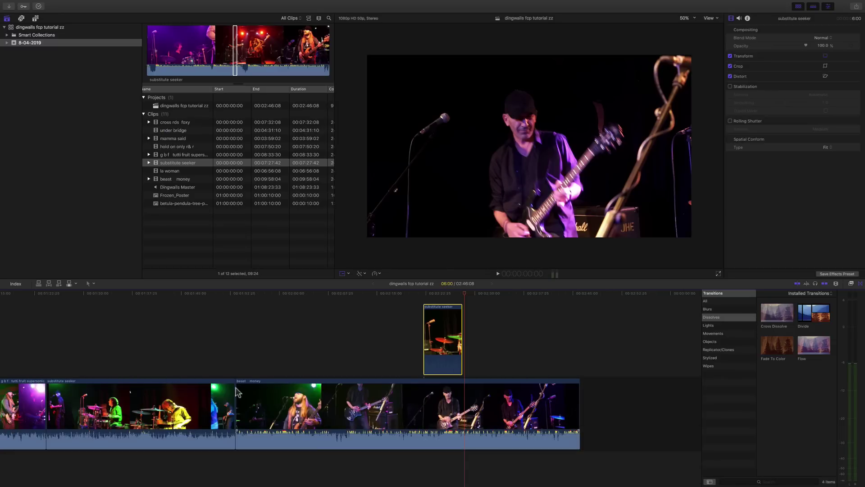
left_click(228, 392)
left_click(240, 381)
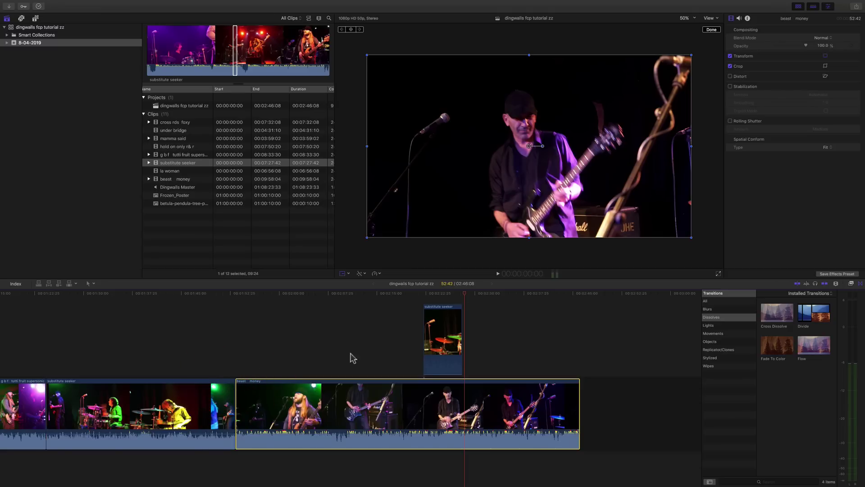
left_click(433, 317)
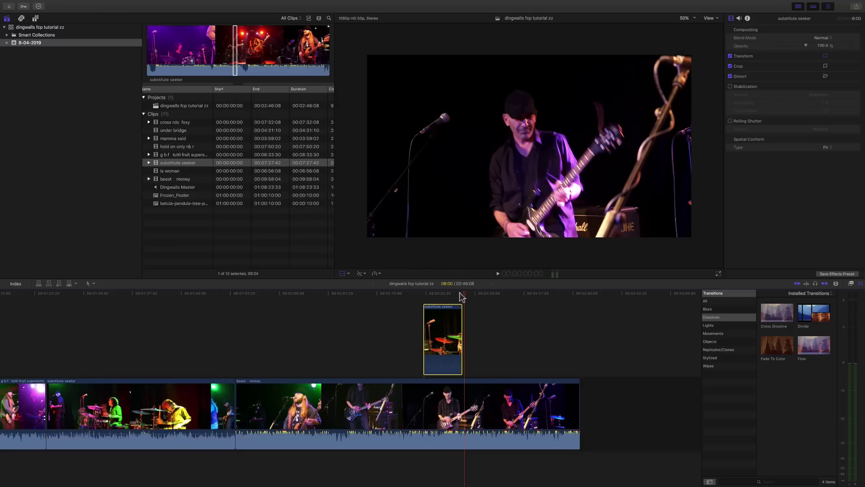
left_click(508, 294)
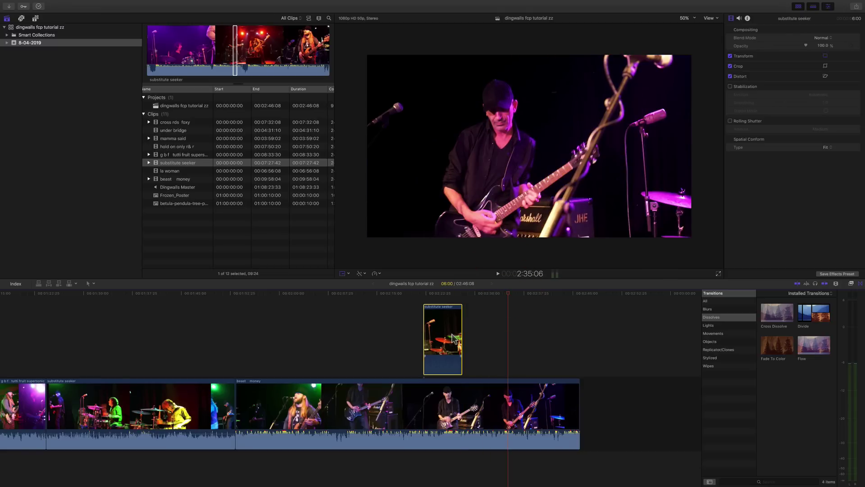
key("super+equal")
key("super+equal")
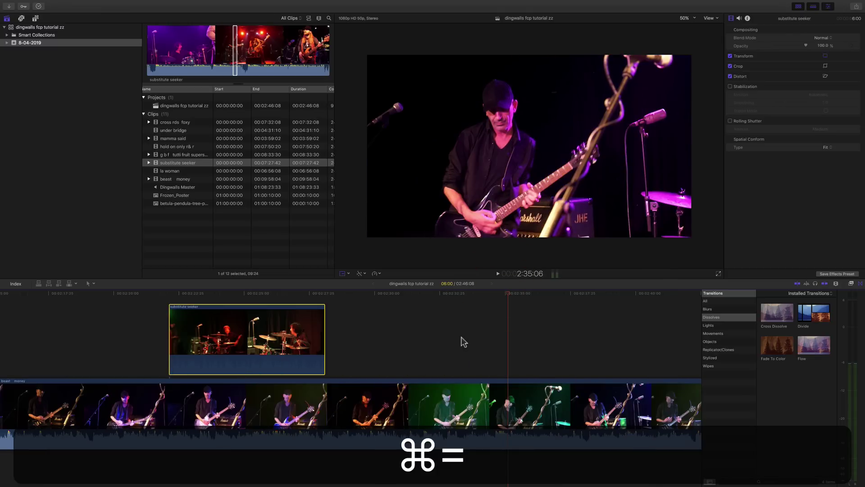
scroll(399, 325, "left", 5)
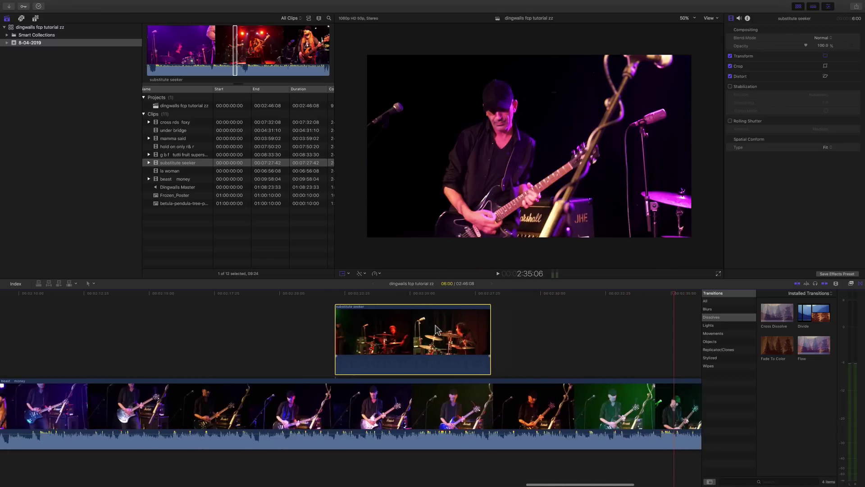
left_click_drag(762, 314, 411, 339)
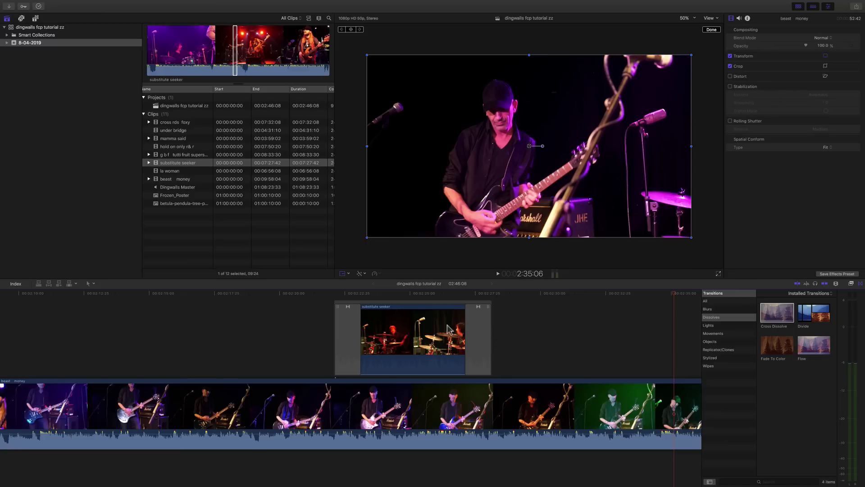
- Play back the drummer inset with its dissolves, hiding the on-screen Transform controls for an unobstructed view
left_click(324, 298)
key("space")
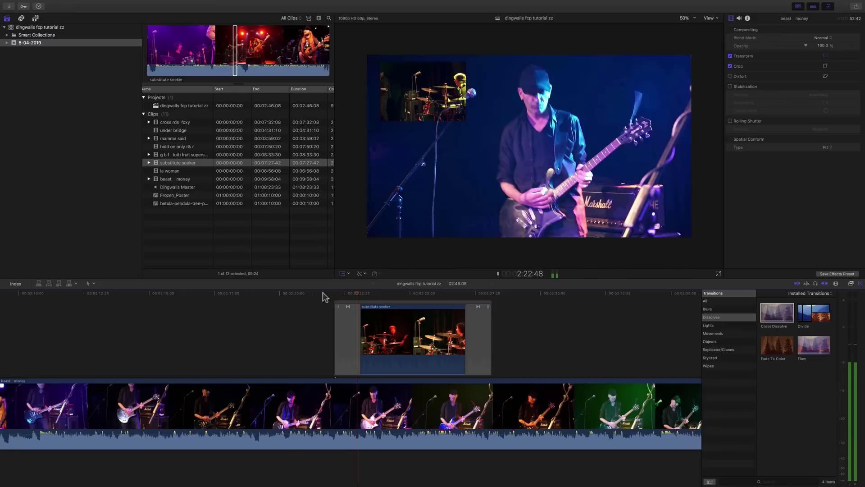
key("space")
left_click(339, 305)
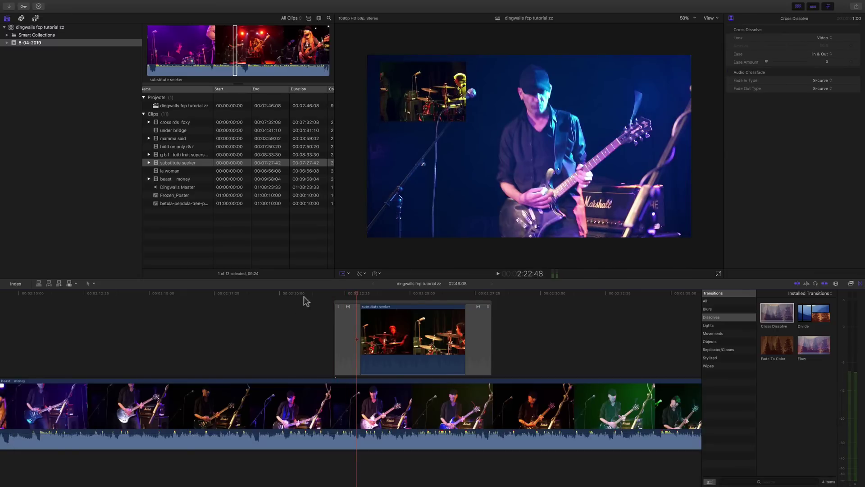
left_click(316, 295)
left_click(287, 311)
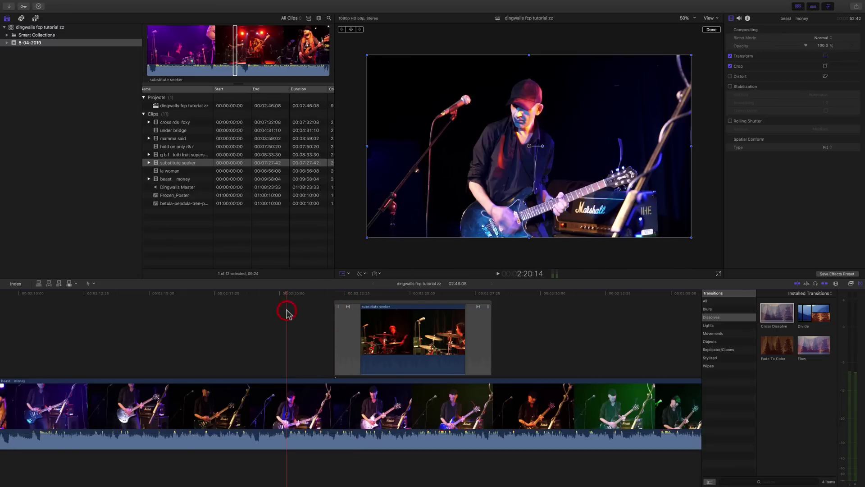
left_click(342, 274)
key("space")
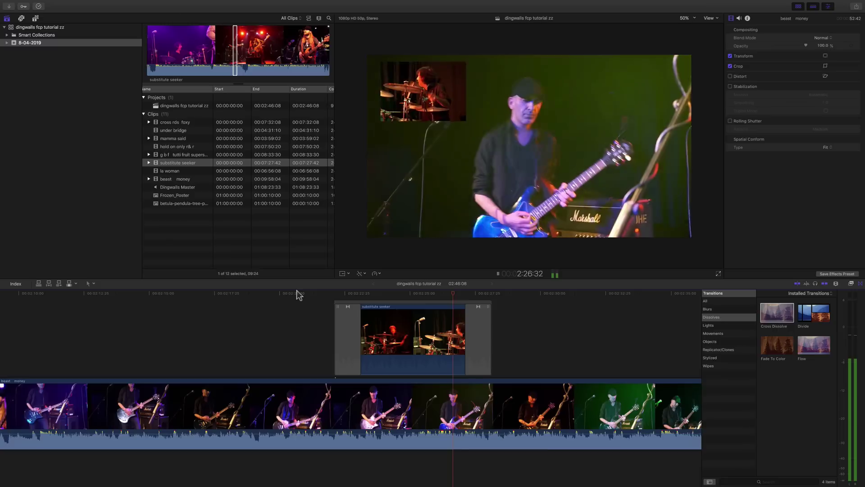
key("space")
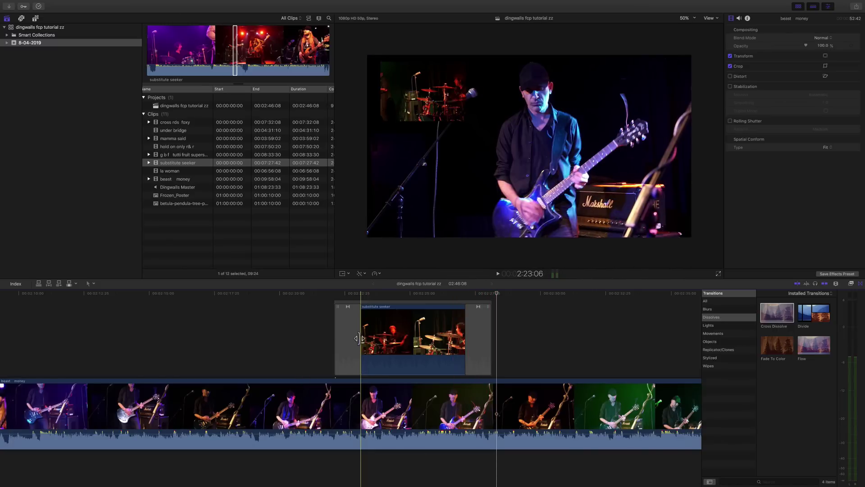
- Shorten the inset clip's ending Cross Dissolve to 40 frames and its starting one to 33 frames, and play back the result
left_click(466, 341)
mouse_move(466, 341)
left_mouse_down()
mouse_move(477, 341)
mouse_move(449, 341)
mouse_move(473, 340)
left_mouse_up()
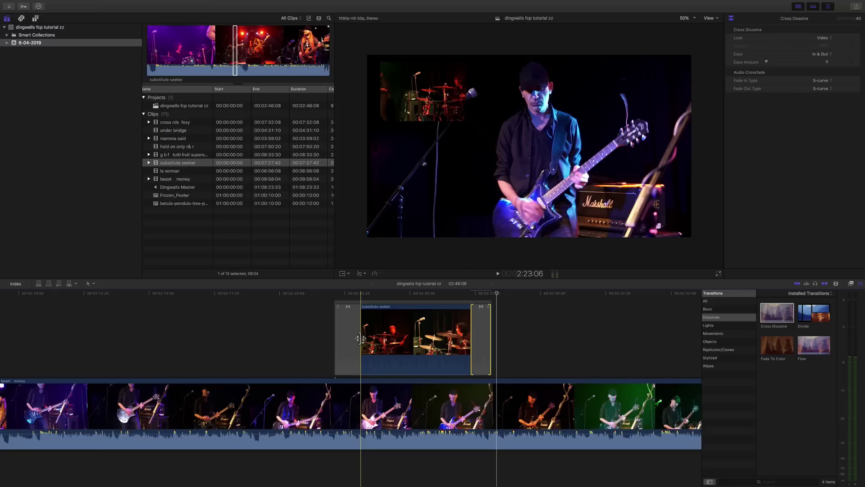
left_click_drag(361, 338, 352, 338)
left_click(317, 293)
key("space")
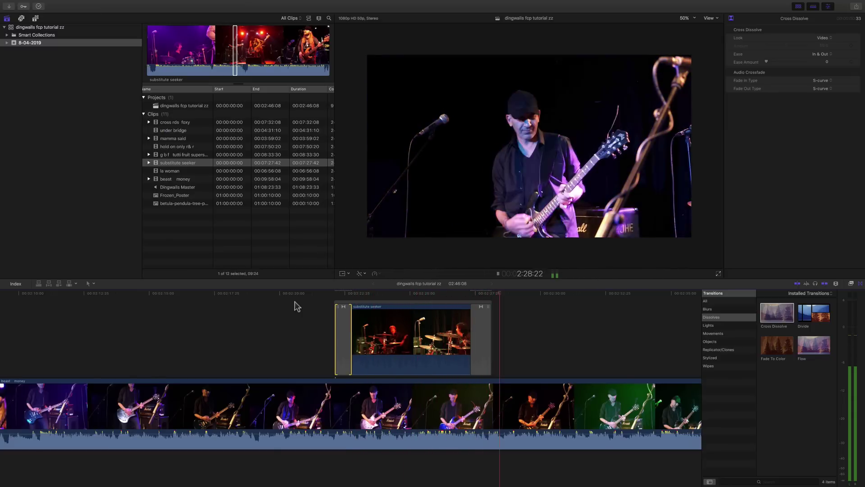
key("space")
- Enlarge the drummer inset with Transform and reposition it within the upper-left area of the frame
left_click(389, 321)
key("space")
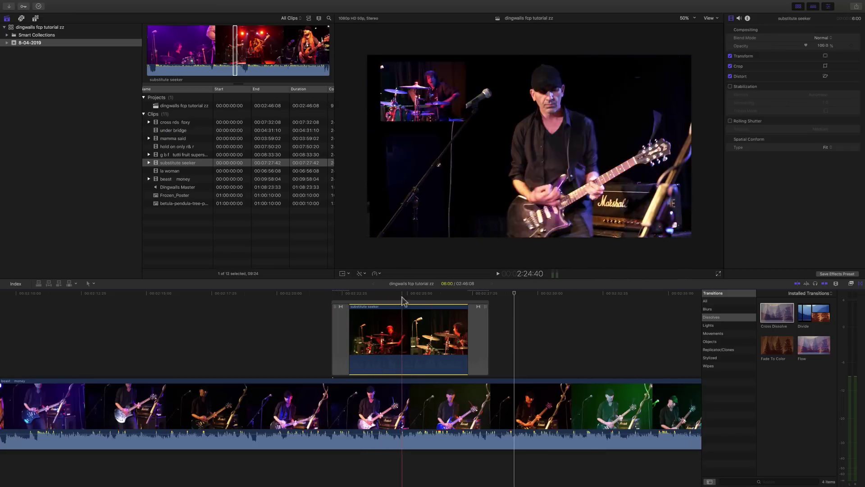
left_click(348, 275)
left_click(361, 289)
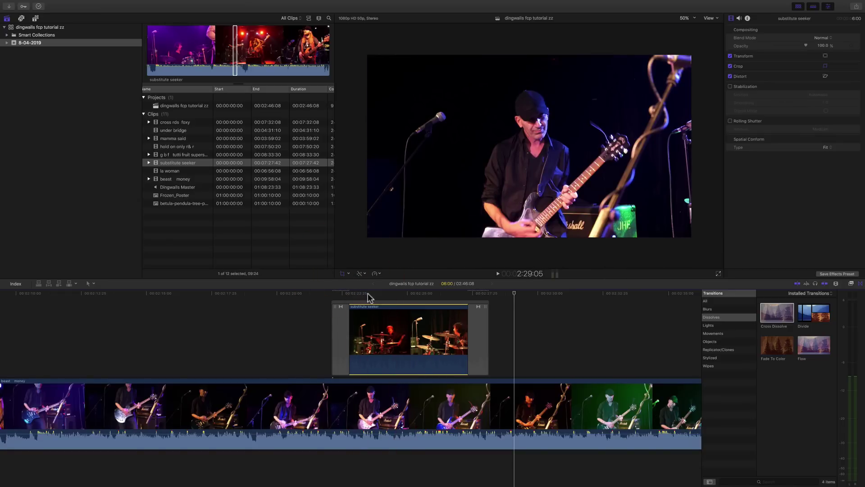
left_click(404, 291)
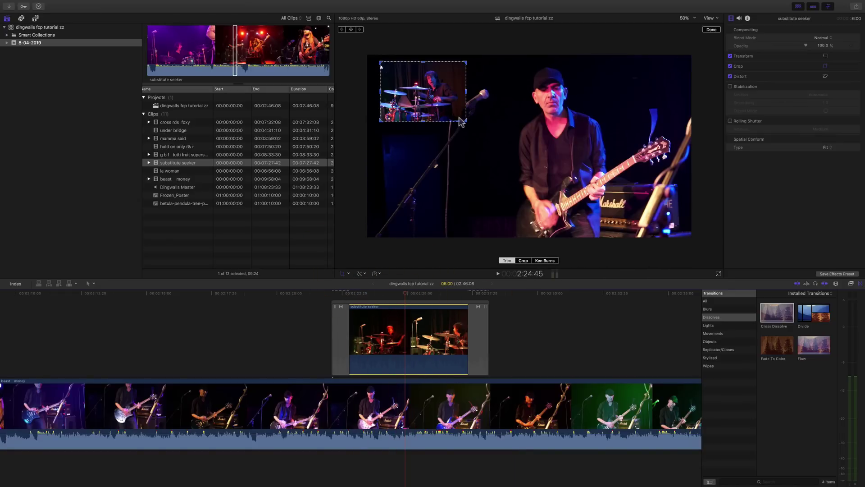
left_click(347, 274)
left_click(356, 283)
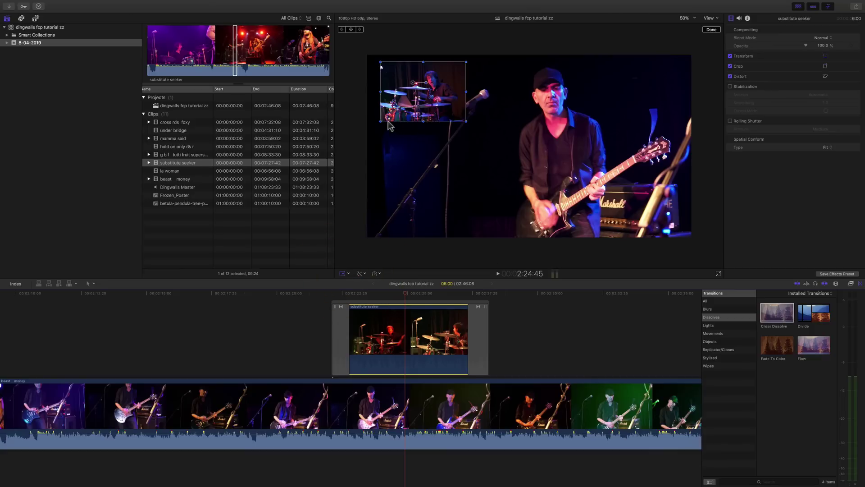
mouse_move(378, 124)
left_mouse_down()
mouse_move(369, 134)
mouse_move(372, 126)
left_mouse_up()
left_click_drag(444, 101, 458, 113)
- Delete the connected substitute seeker clip together with its two Cross Dissolves
left_click(339, 322)
left_click(473, 317)
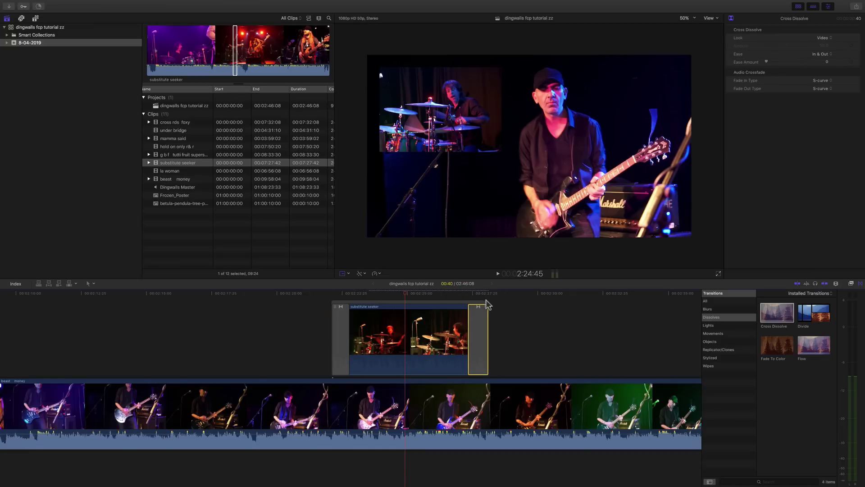
left_click_drag(554, 320, 262, 339)
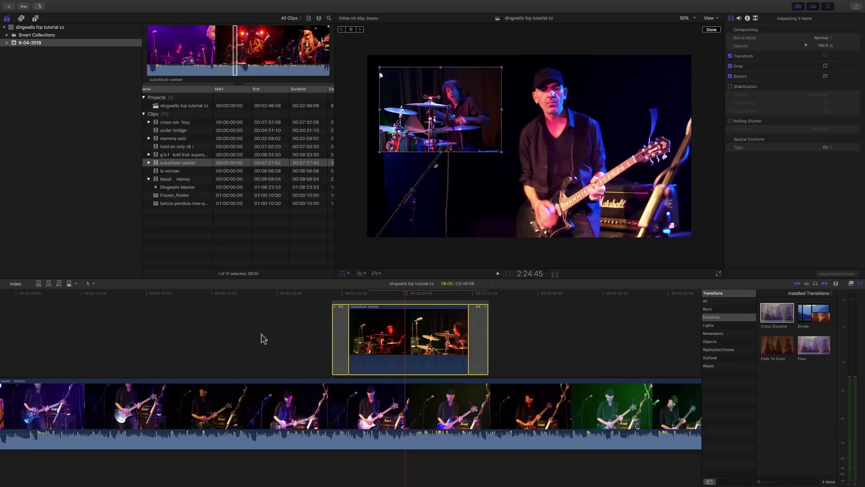
key("BackSpace")
- Turn off the on-screen Transform controls in the viewer and look over the Transform, Crop and Distort choices
left_click(342, 274)
left_click(342, 273)
left_click(343, 273)
left_click(349, 273)
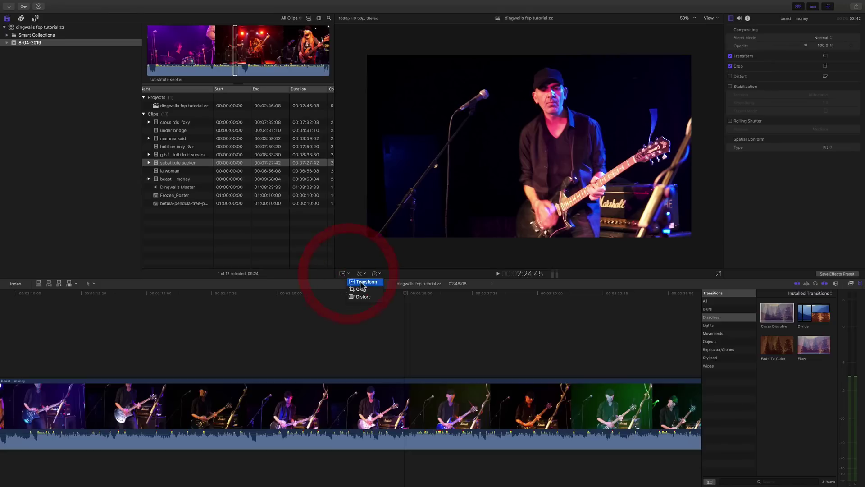
left_click(417, 305)
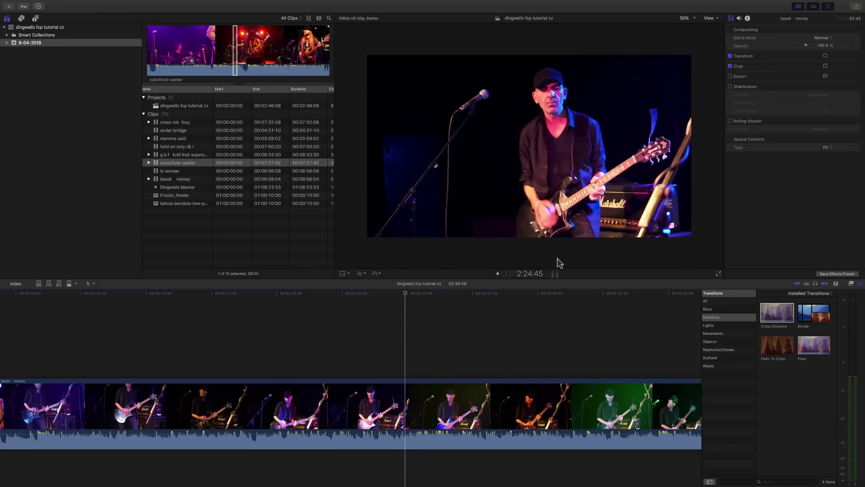
- Disable Distort for the beast money clip and toggle its Crop and Transform settings off and back on
left_click(454, 382)
scroll(457, 384, "right", 1)
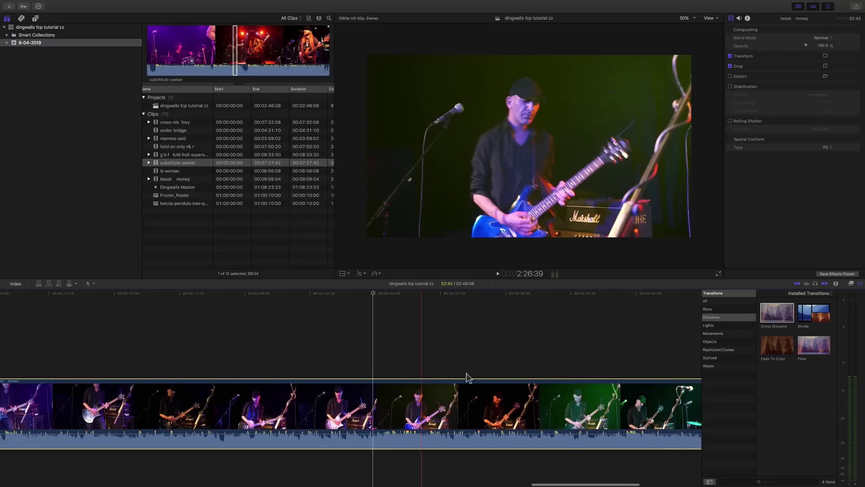
left_click(730, 76)
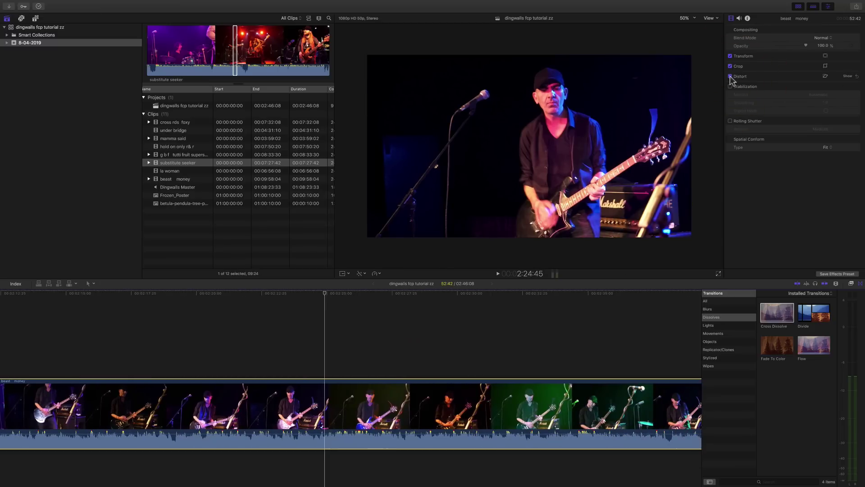
left_click(730, 66)
left_click(730, 56)
left_click(730, 56)
left_click(730, 66)
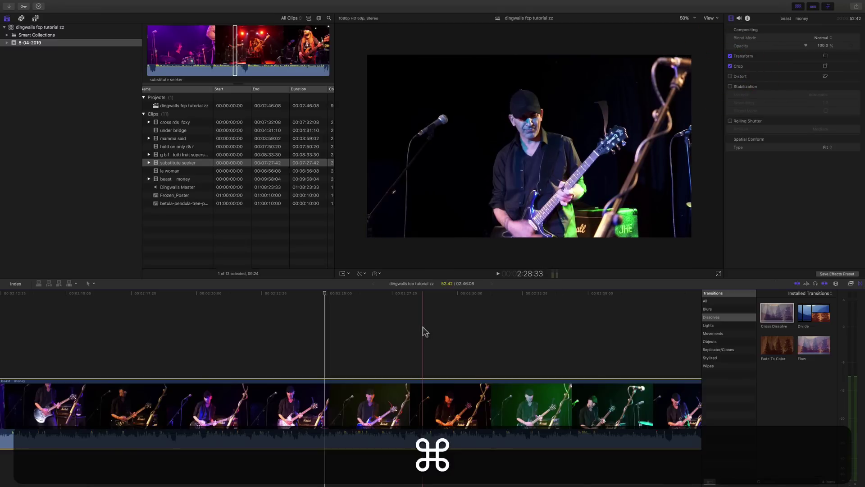
- Zoom the timeline out to the end of the beast money clip and close the Transitions browser
key("super+minus")
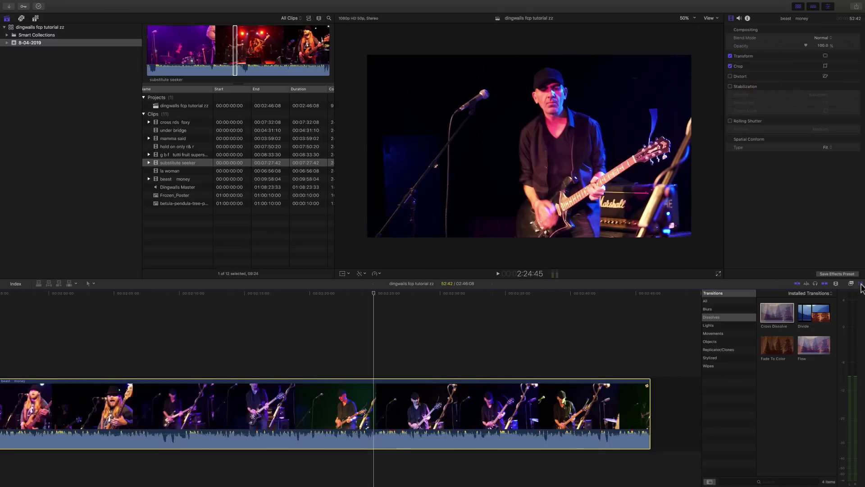
left_click(860, 284)
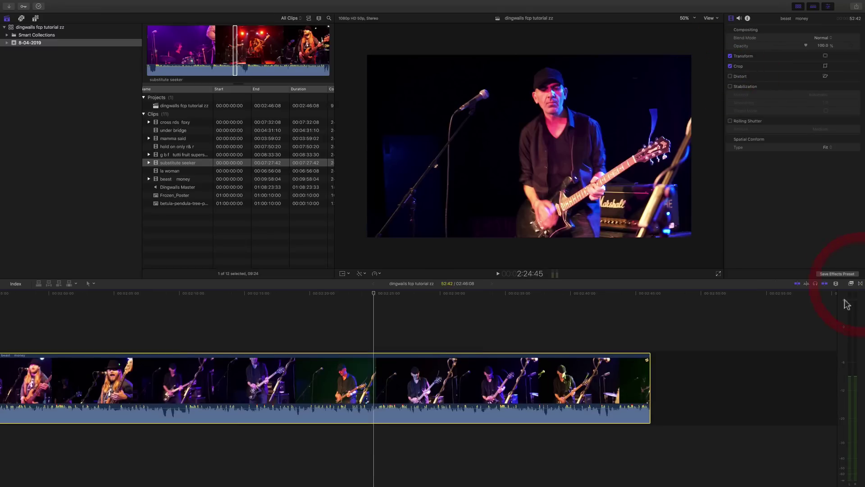
left_click(380, 274)
left_click(379, 275)
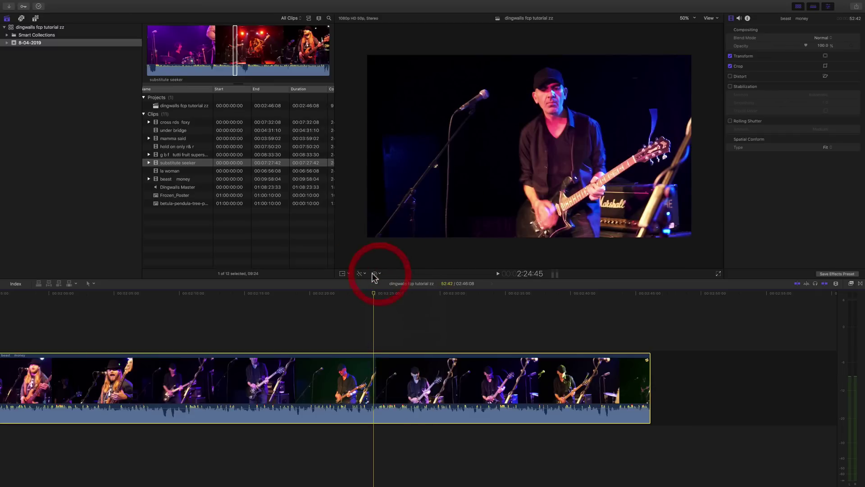
left_click(365, 275)
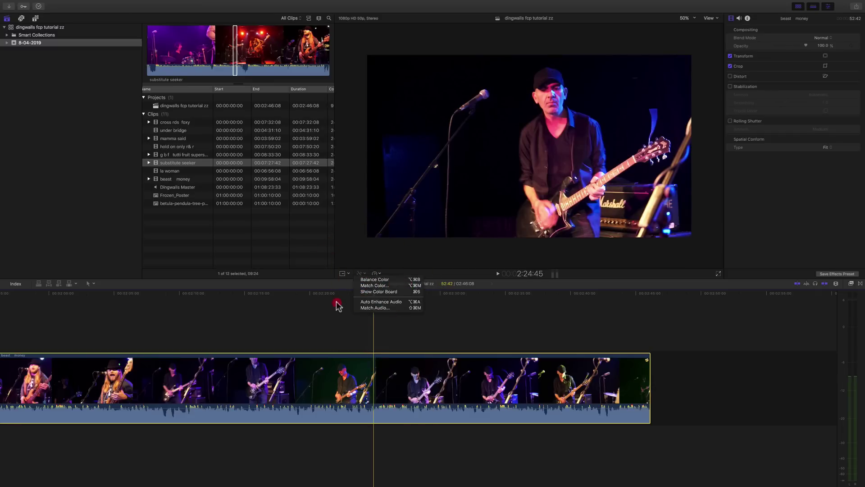
left_click(338, 303)
left_click(349, 275)
left_click(417, 313)
scroll(423, 315, "left", 3)
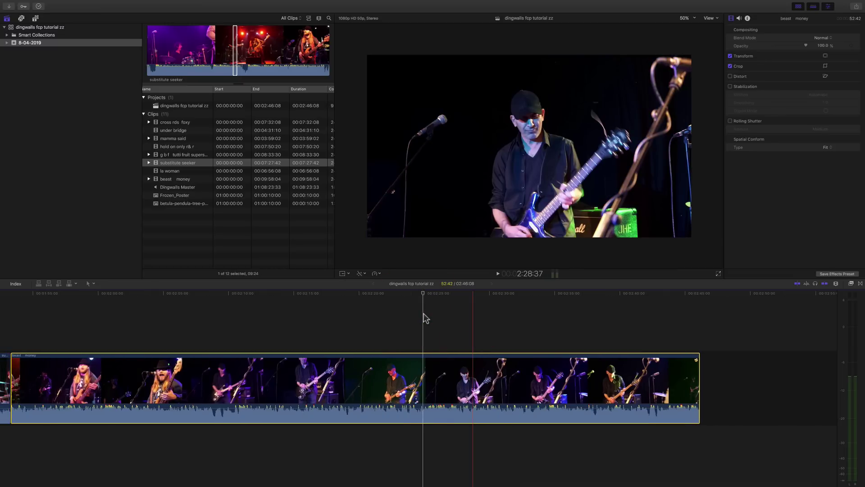
- Show the Transitions browser and switch to the Effects browser with its Color effects
left_click(738, 293)
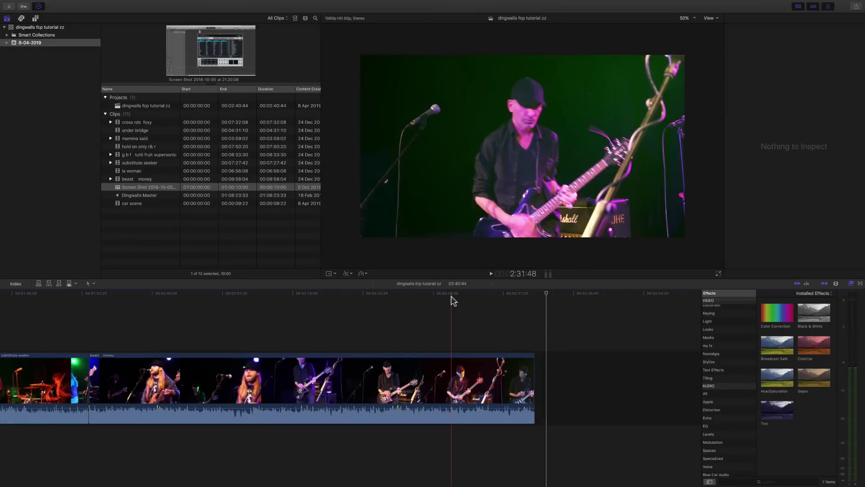
left_click(860, 283)
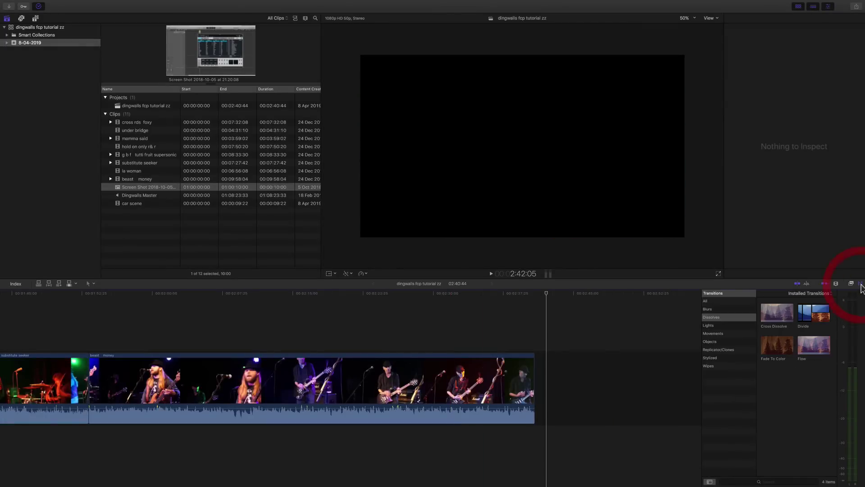
left_click(851, 285)
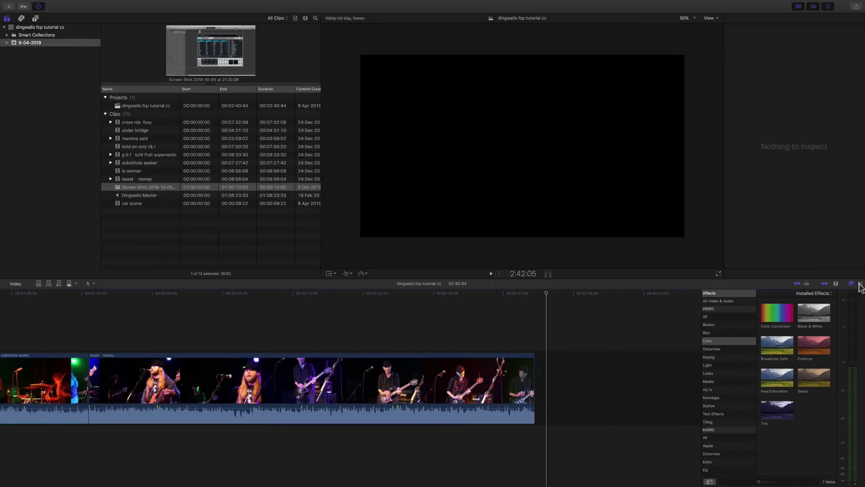
- Return to the Transitions browser and add a Fade To Color dissolve between the substitute seeker and beast money clips
left_click(860, 284)
key("super+minus")
key("super+minus")
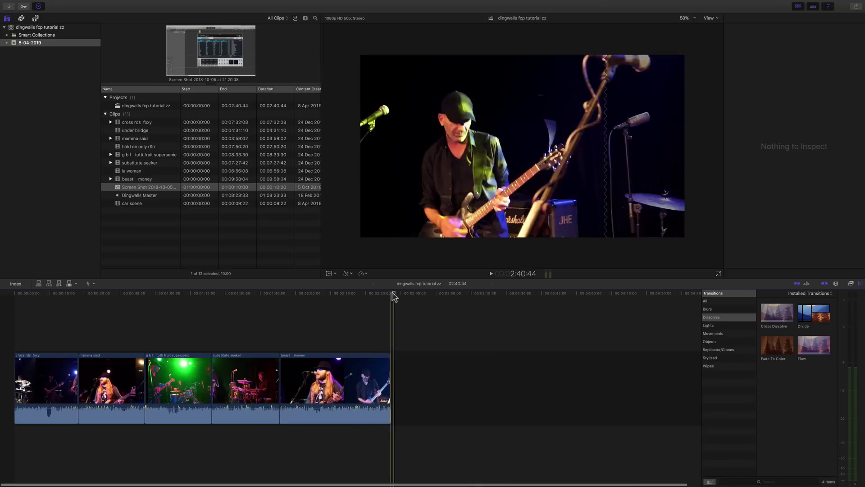
left_click(484, 300)
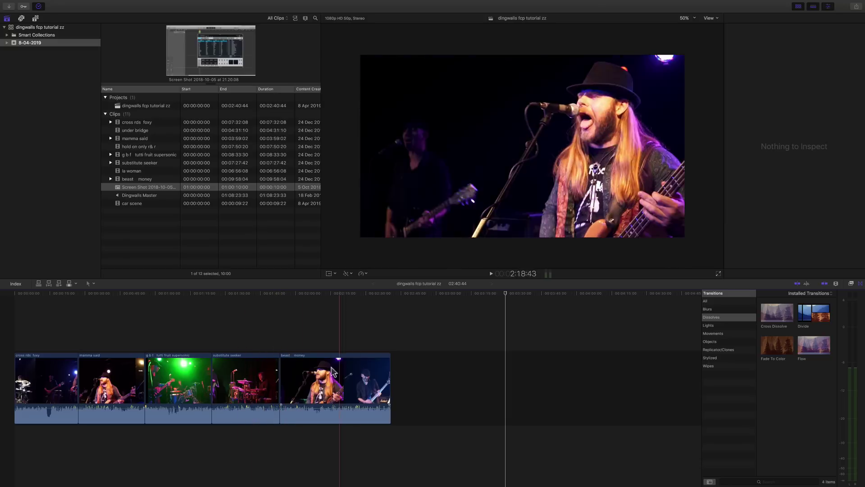
left_click(782, 346)
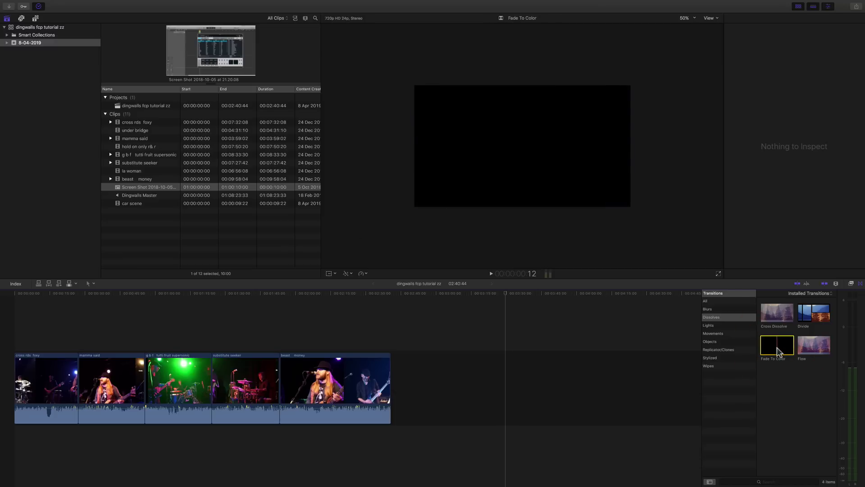
mouse_move(779, 351)
left_mouse_down()
mouse_move(545, 397)
mouse_move(254, 403)
mouse_move(178, 397)
mouse_move(275, 395)
mouse_move(164, 392)
mouse_move(260, 394)
left_mouse_up()
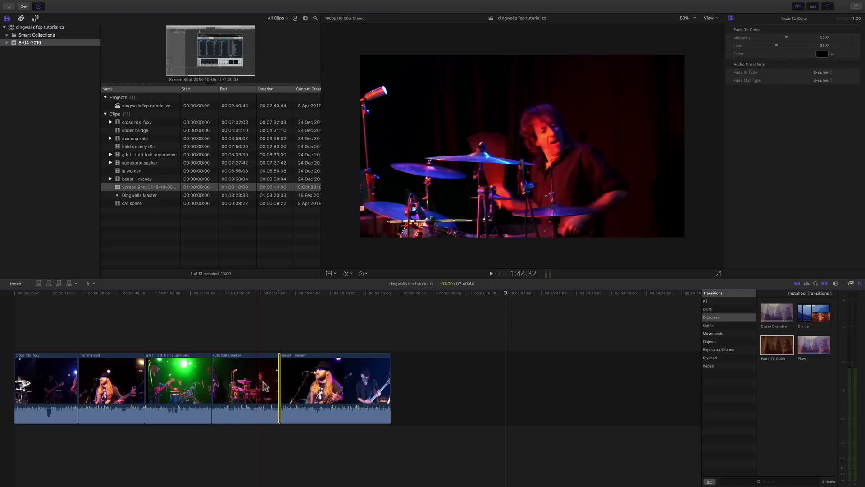
- Inspect the Fade To Color transition up close, comparing its settings with those of the substitute seeker and beast money clips
key("super")
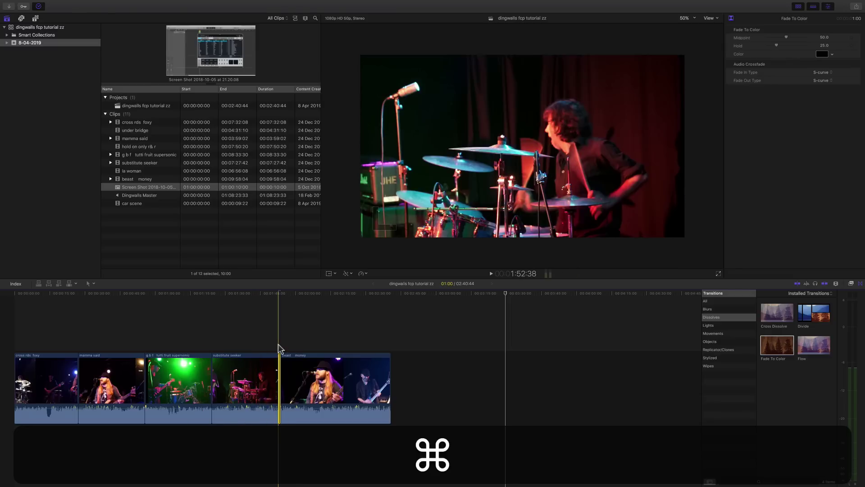
key("super+equal")
key("super+equal")
key("super+equal")
key("super+equal")
key("super+equal")
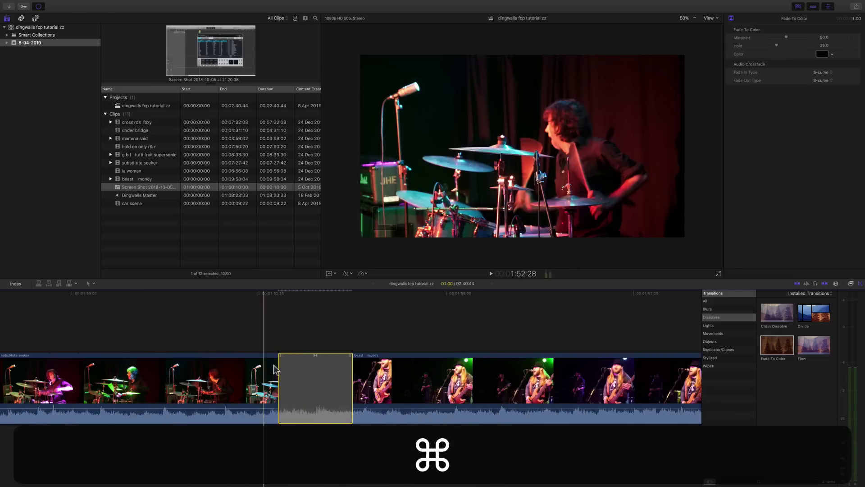
left_click(228, 354)
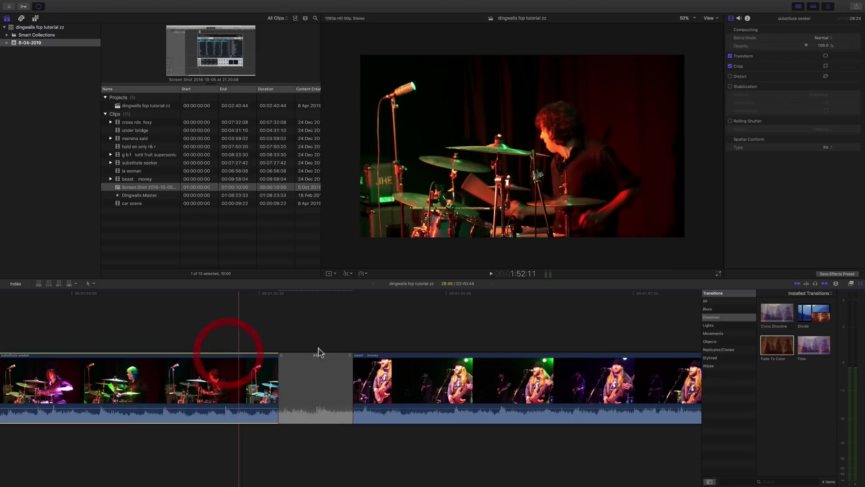
left_click(392, 354)
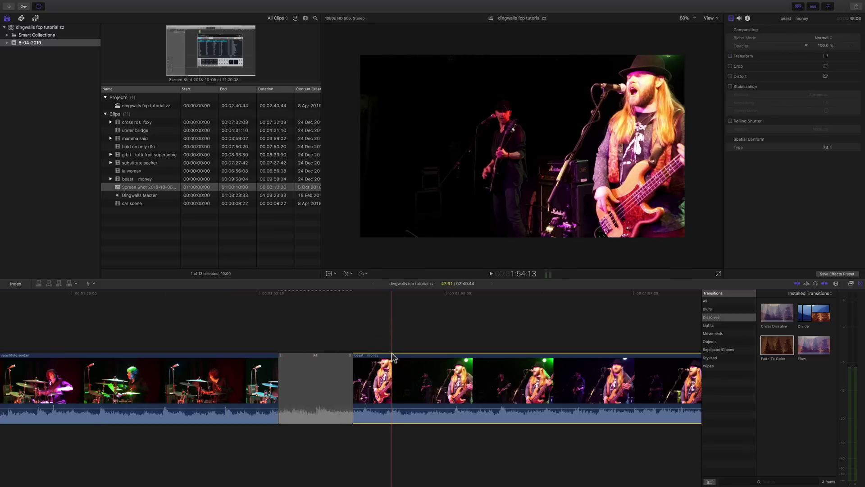
left_click(332, 363)
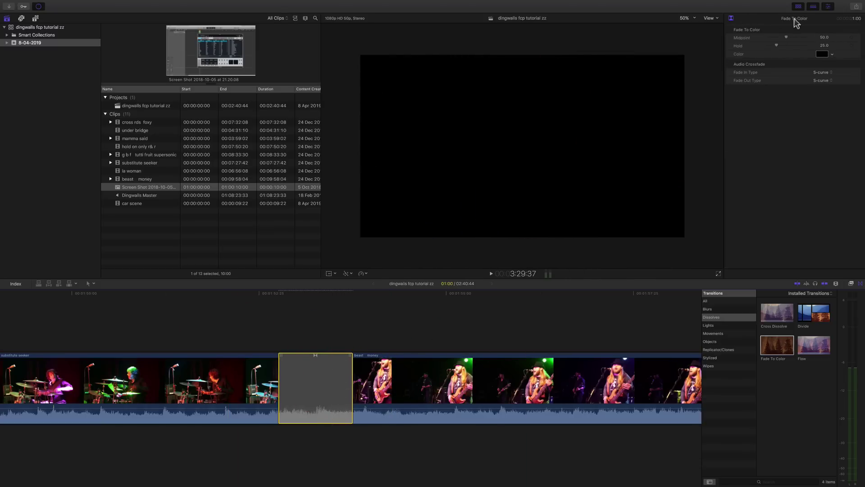
left_click(855, 21)
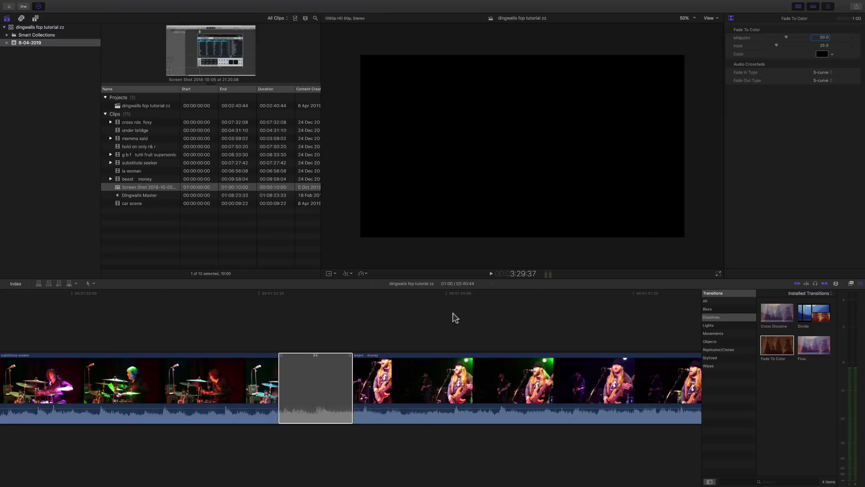
left_click(328, 380)
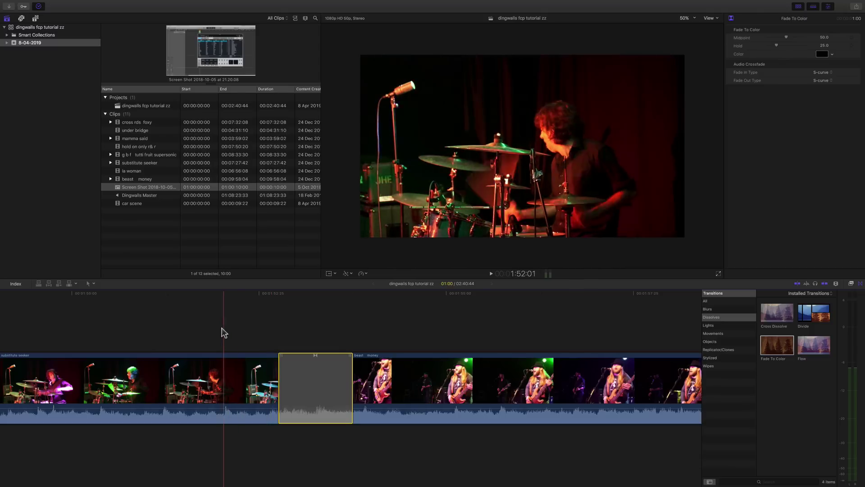
- Play from the end of the substitute seeker clip through the Fade To Color transition into beast money
left_click(218, 360)
key("space")
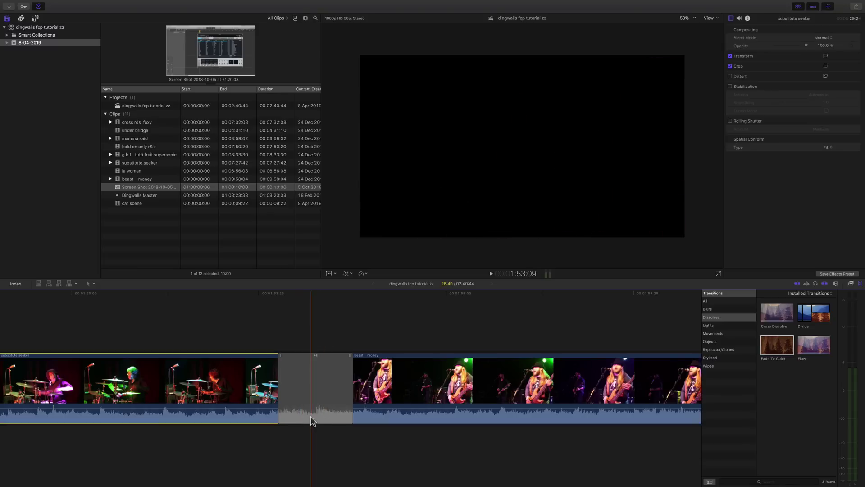
key("space")
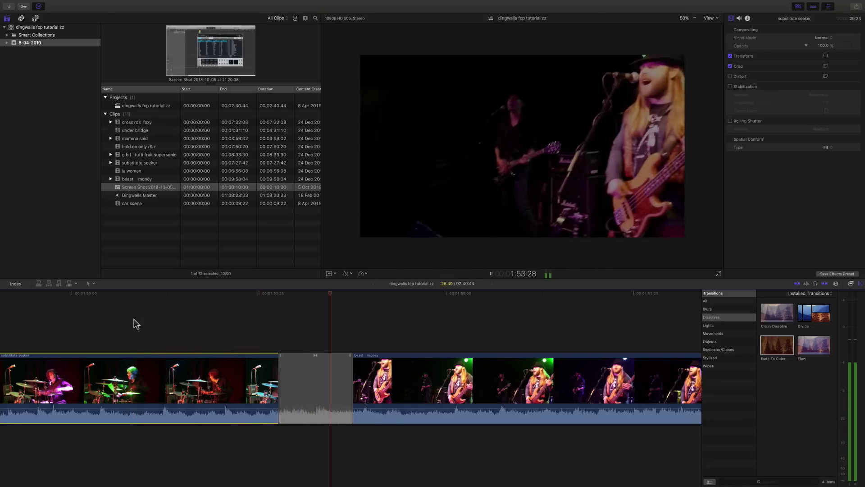
key("space")
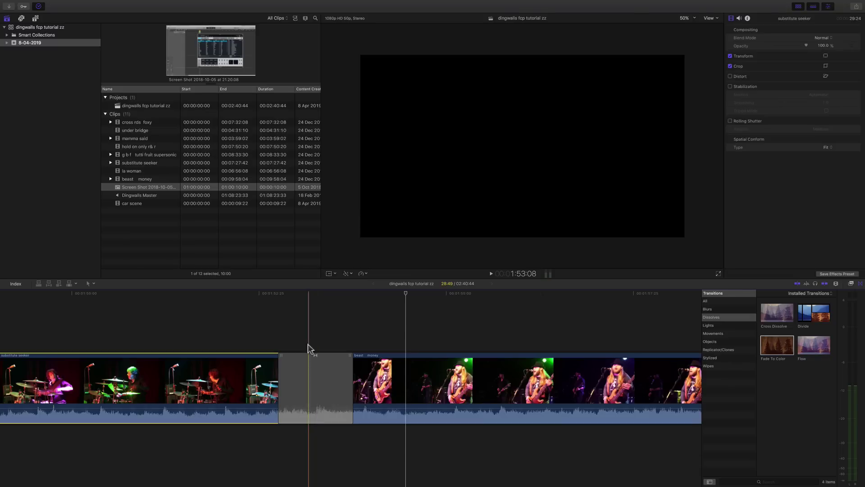
- Change the Fade To Color transition's color to white and play through it
left_click(299, 357)
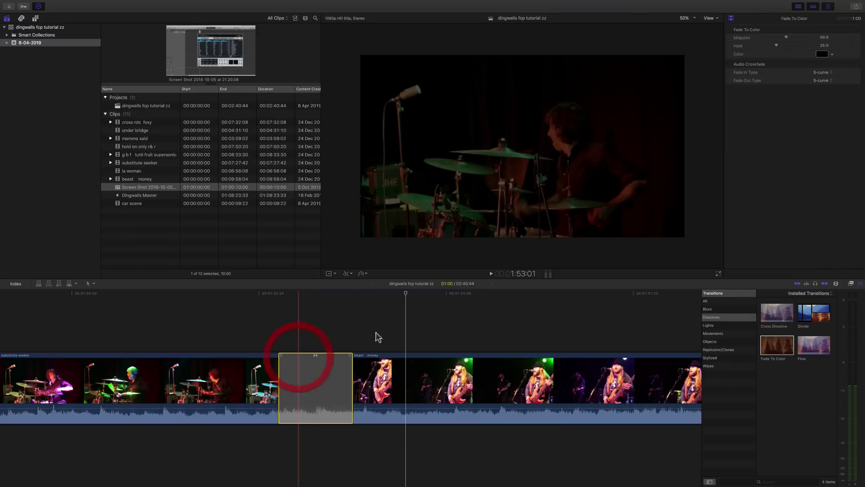
left_click(822, 55)
left_click_drag(593, 353, 568, 356)
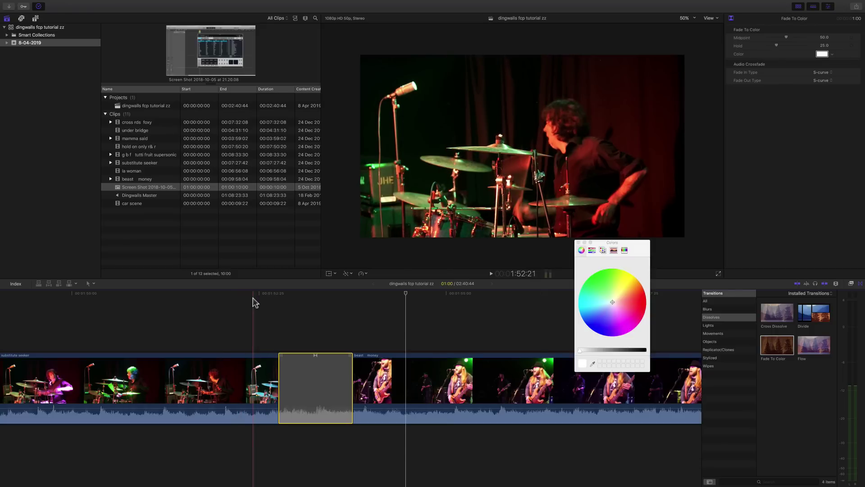
key("space")
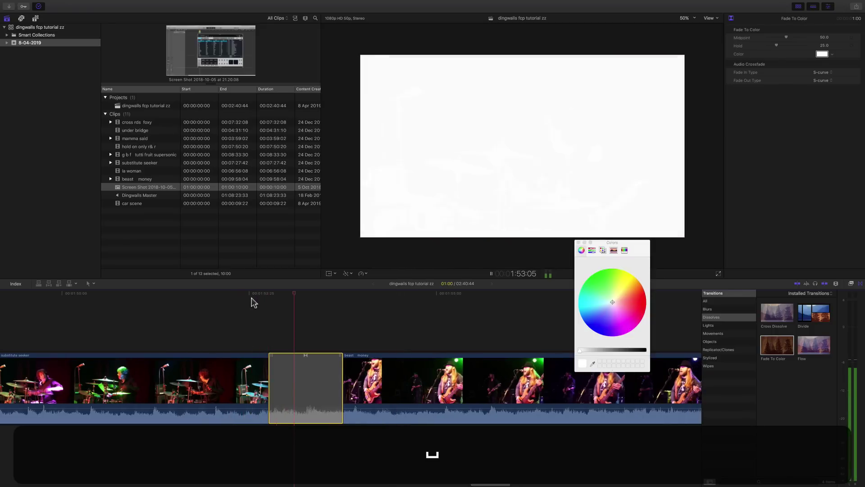
- Try red and blue as the transition's fade color, playing through it with each one
left_click(638, 303)
key("space")
key("space")
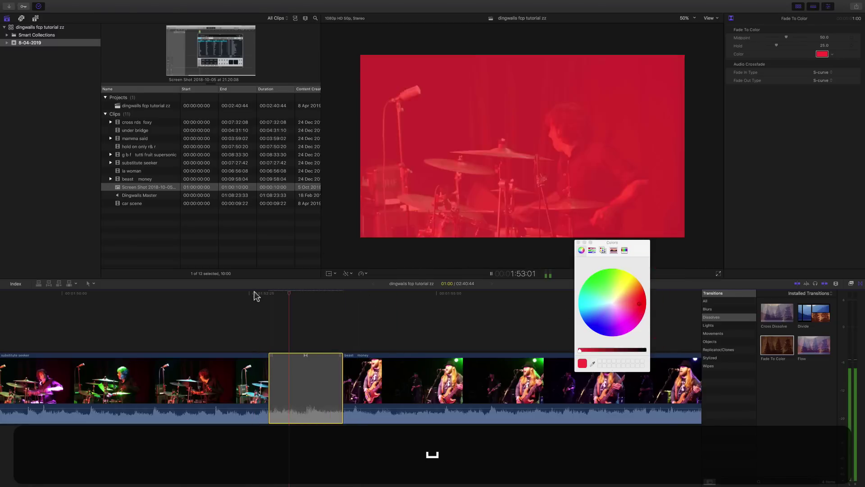
key("space")
left_click(592, 319)
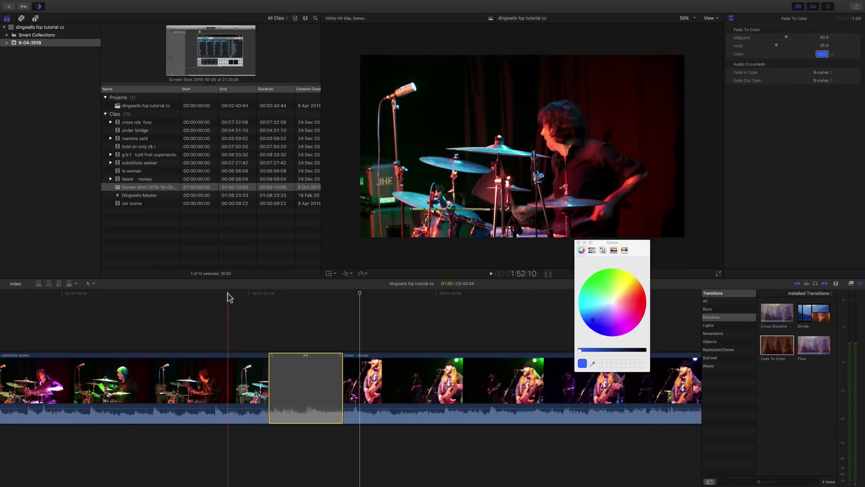
key("space")
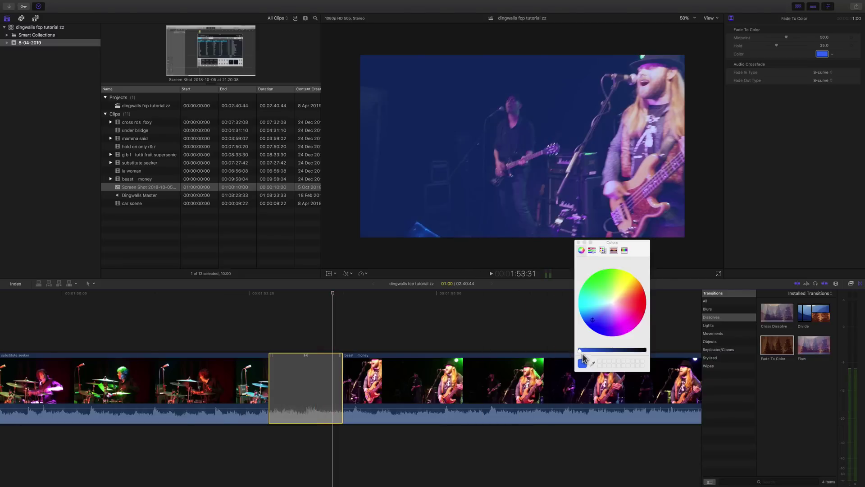
- Darken the transition's fade color to black, recentre the color wheel selection and close the color picker
left_click_drag(581, 350, 655, 360)
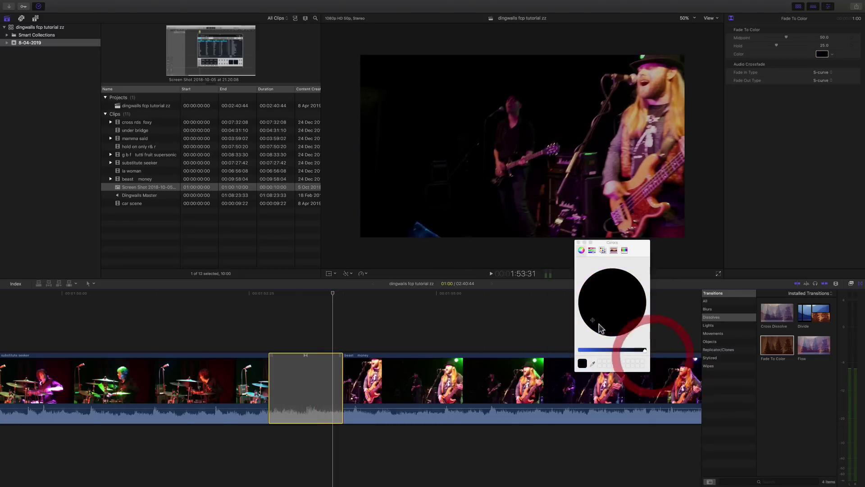
left_click_drag(592, 322, 608, 310)
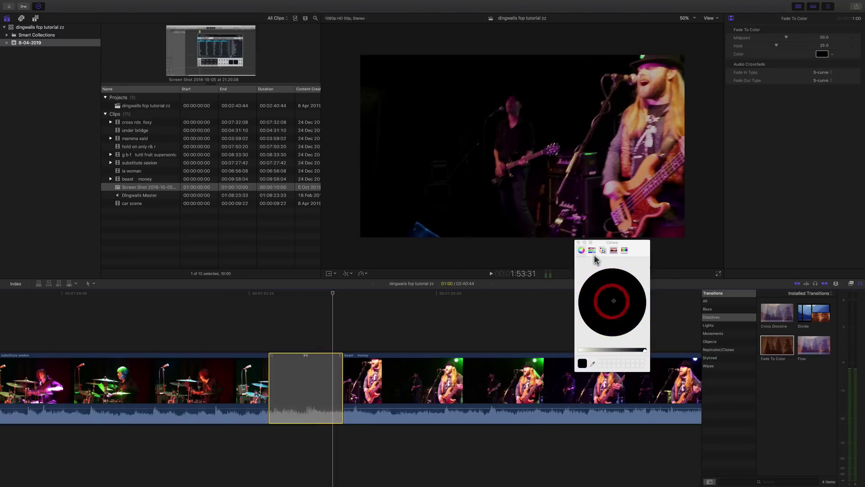
left_click(579, 243)
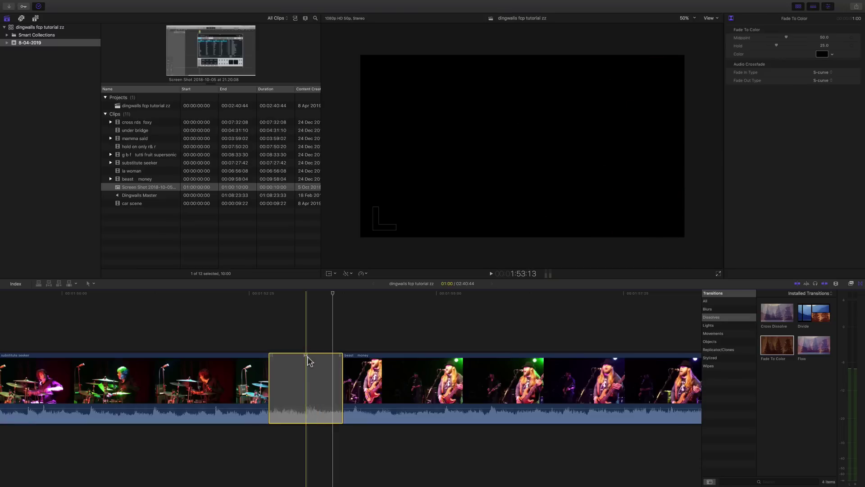
- Lengthen the Fade To Color transition to 2 seconds and play through it
left_click(408, 299)
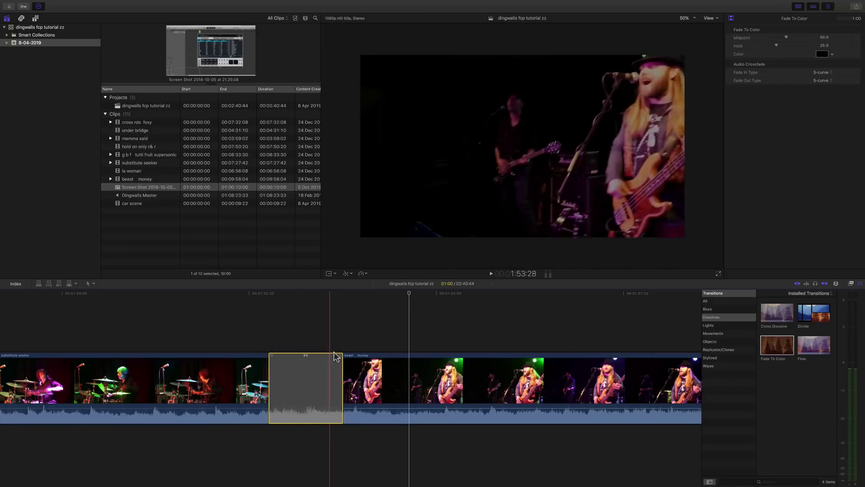
left_click_drag(270, 404, 232, 404)
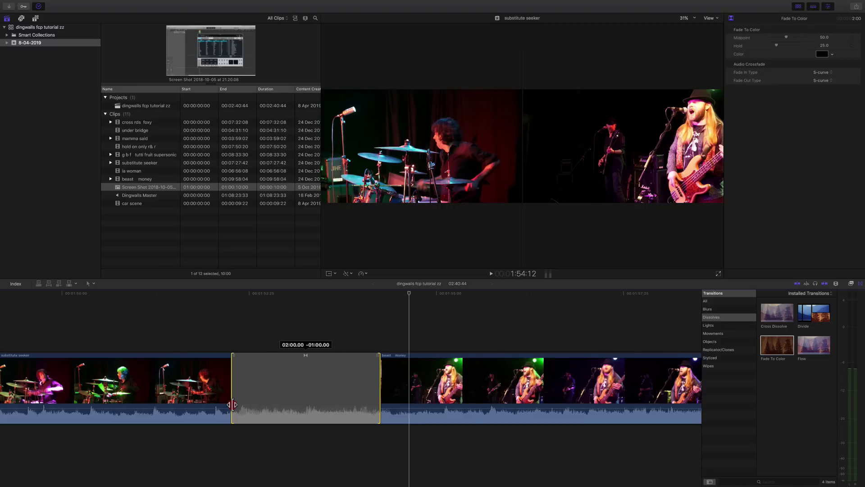
left_click_drag(233, 404, 232, 404)
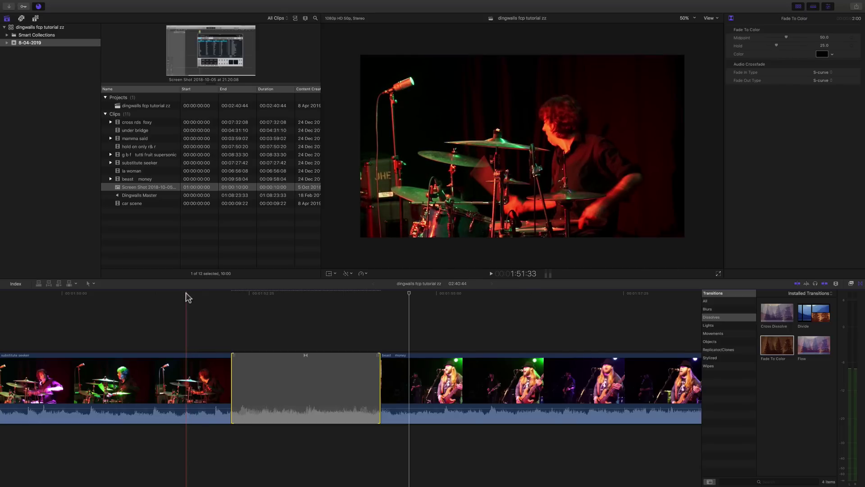
key("space")
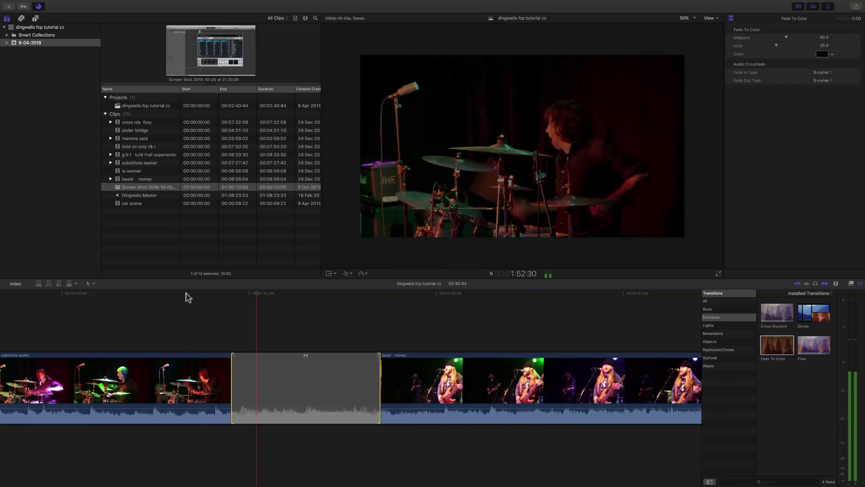
key("space")
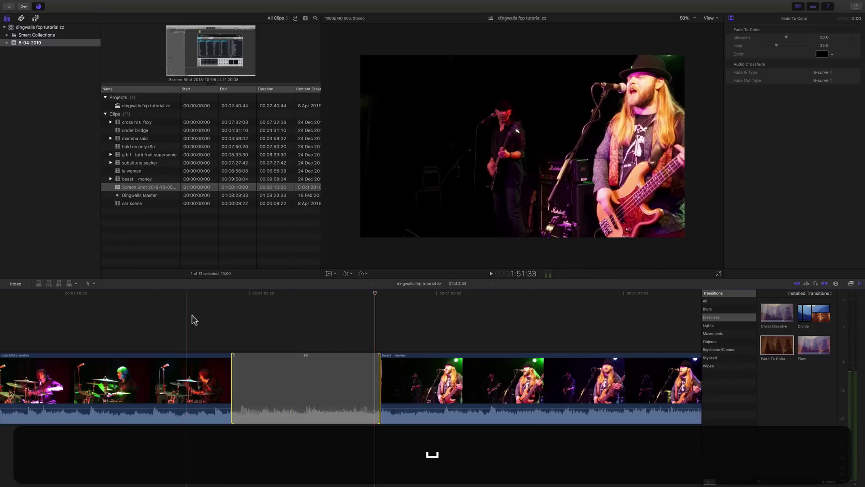
- Shorten the Fade To Color transition to 25 frames and play through it
left_click_drag(233, 404, 289, 403)
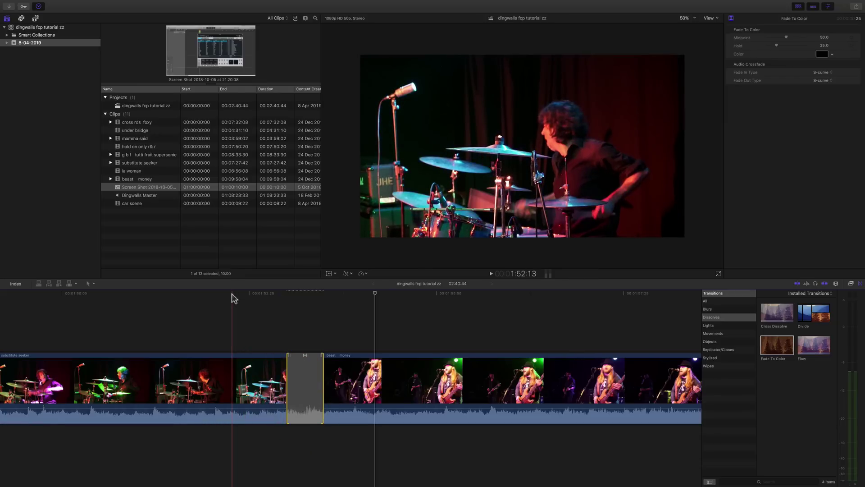
key("space")
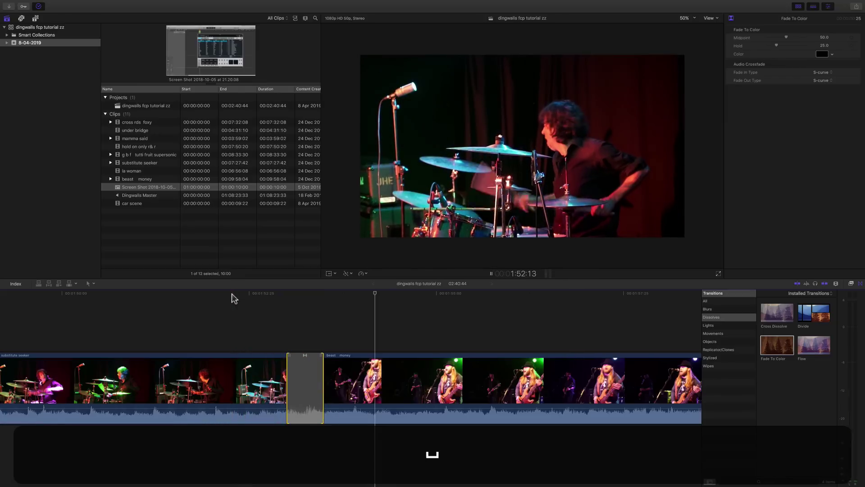
key("space")
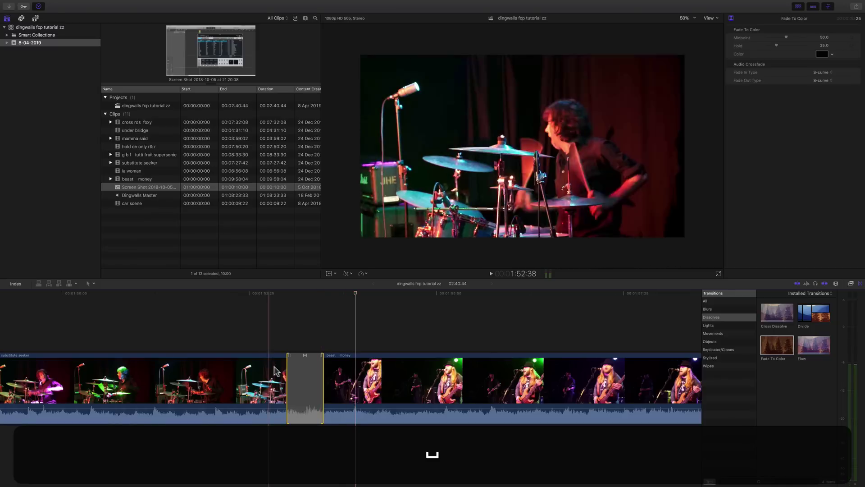
- Extend the Fade To Color transition to 1 second and select the clips on either side of it in turn
left_click_drag(287, 401, 269, 400)
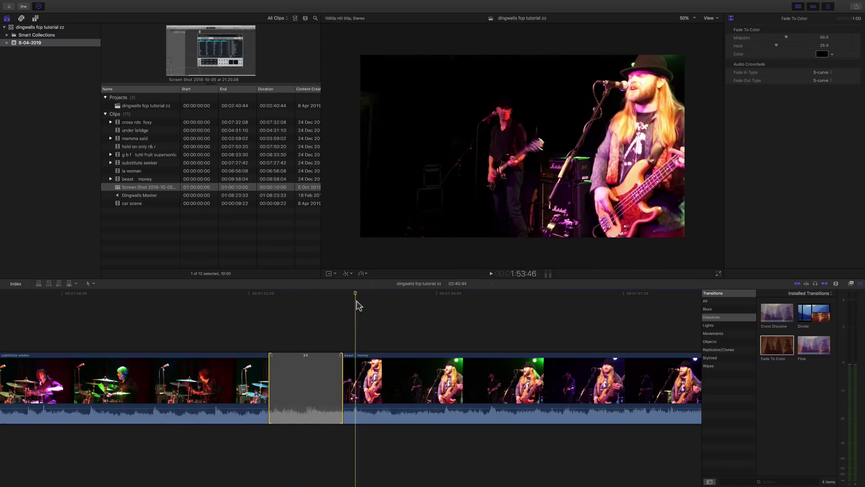
left_click(470, 301)
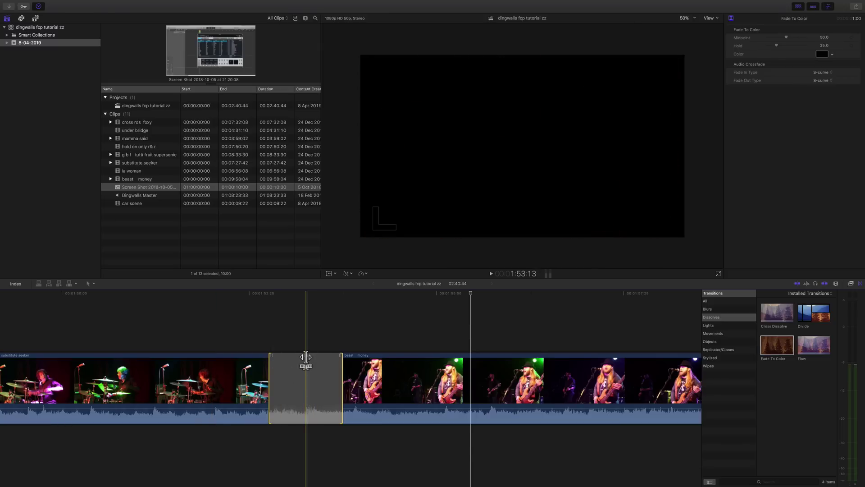
left_click(251, 358)
left_click(358, 358)
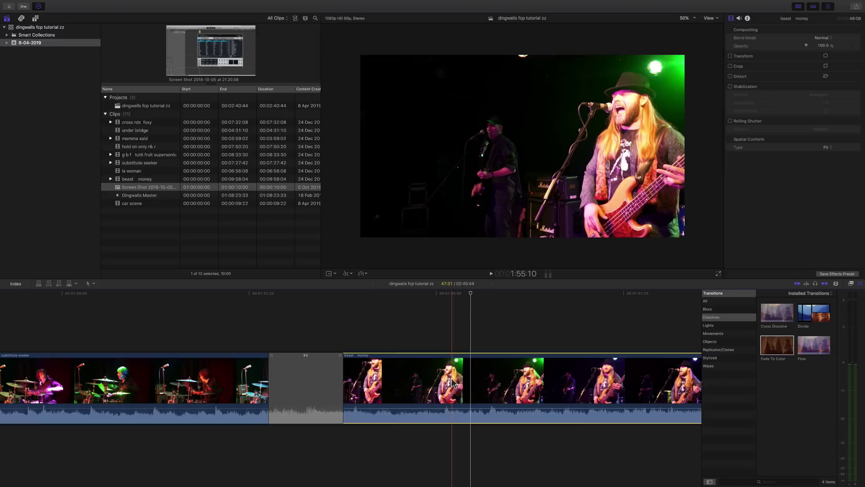
key("super+minus")
key("super+minus")
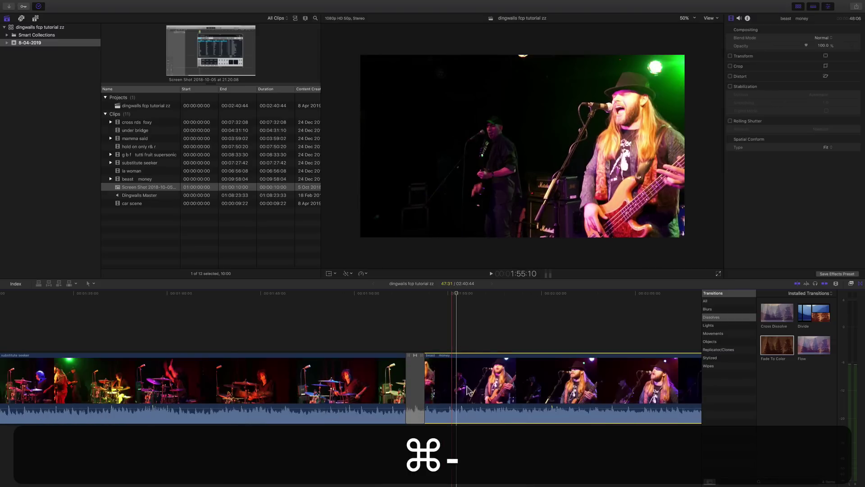
- Examine the timeline to its end and the cut at the start of the substitute seeker clip, selecting its start edge and the clip
scroll(496, 392, "right", 5)
scroll(536, 401, "right", 10)
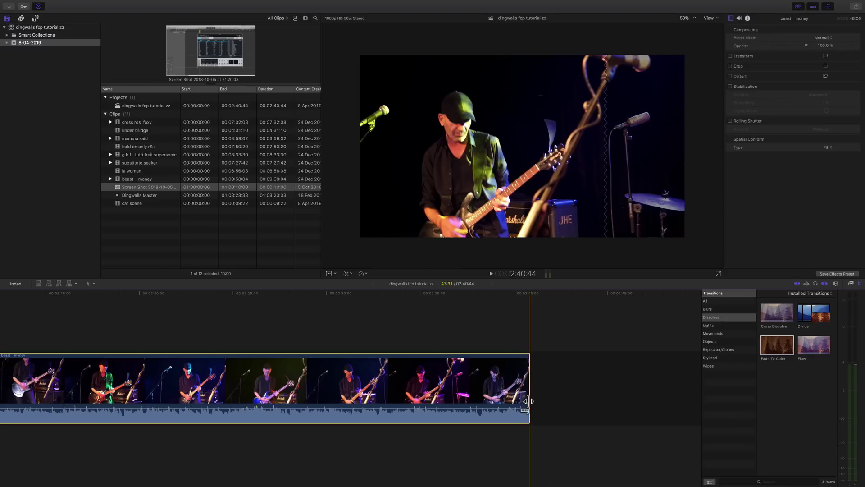
scroll(428, 392, "left", 15)
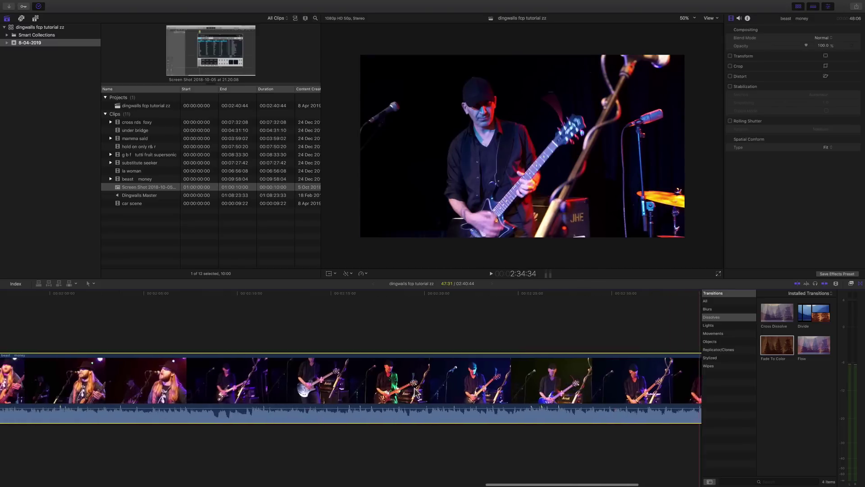
scroll(338, 390, "left", 2)
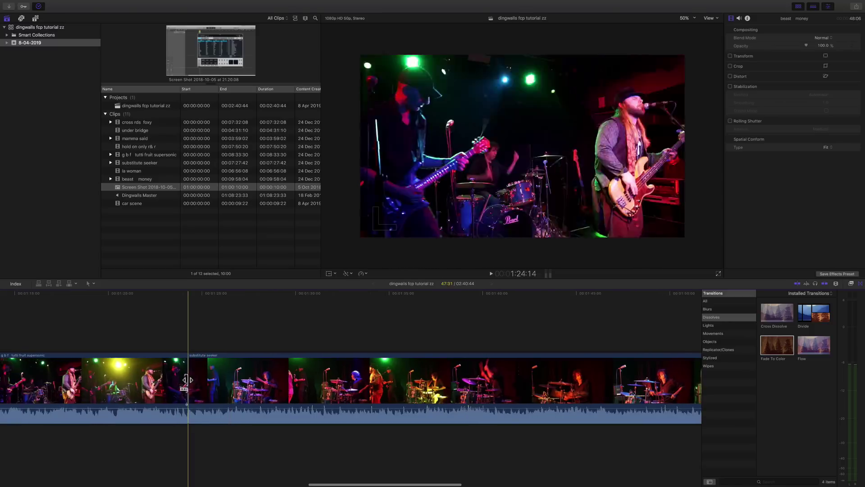
left_click(190, 378)
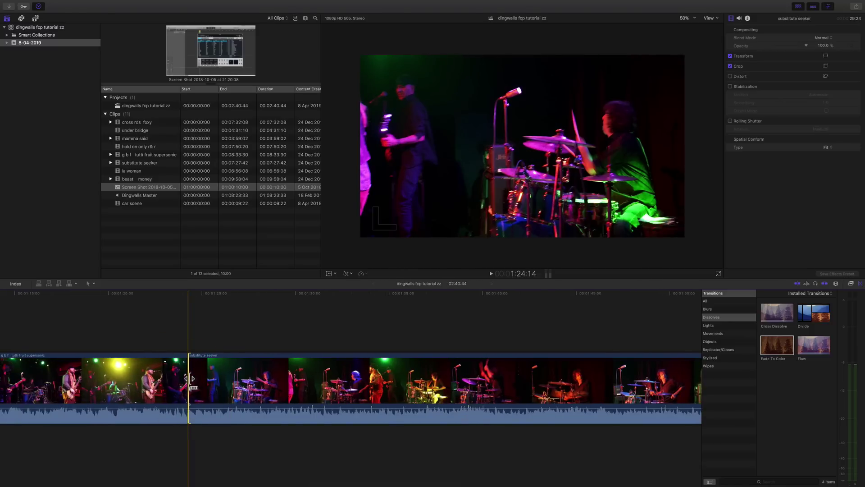
left_click(192, 383)
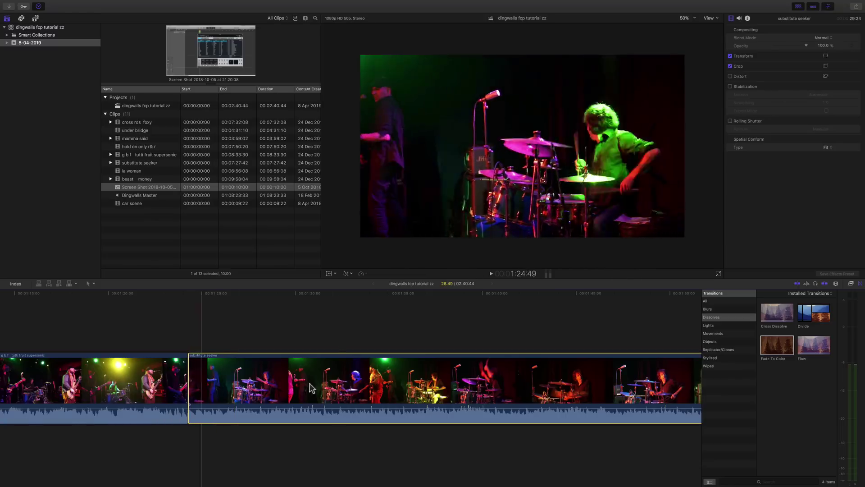
scroll(400, 388, "right", 5)
scroll(400, 389, "right", 3)
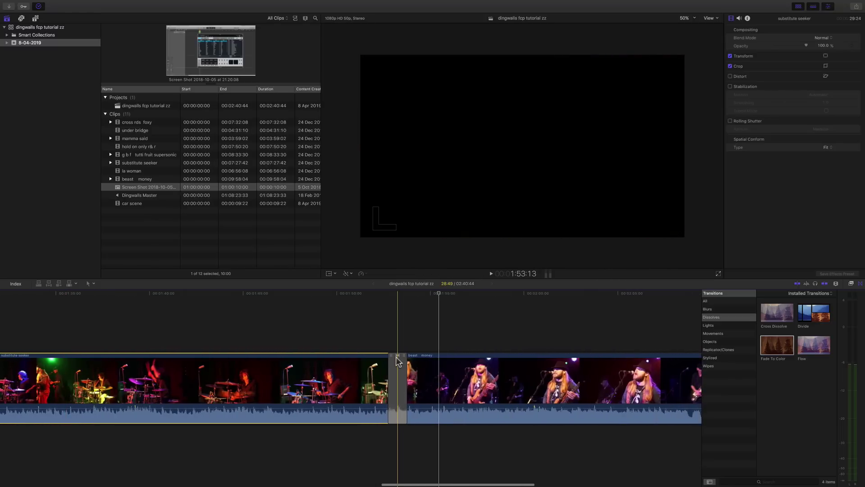
- Roll the edit point under the Fade To Color transition 5 frames earlier, move it later, and undo the last roll
key("super+equal")
key("super+equal")
key("super+equal")
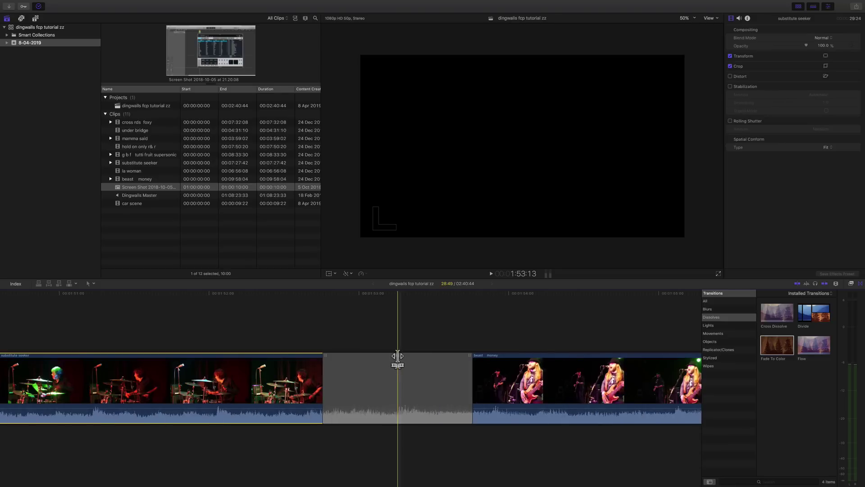
left_click(238, 293)
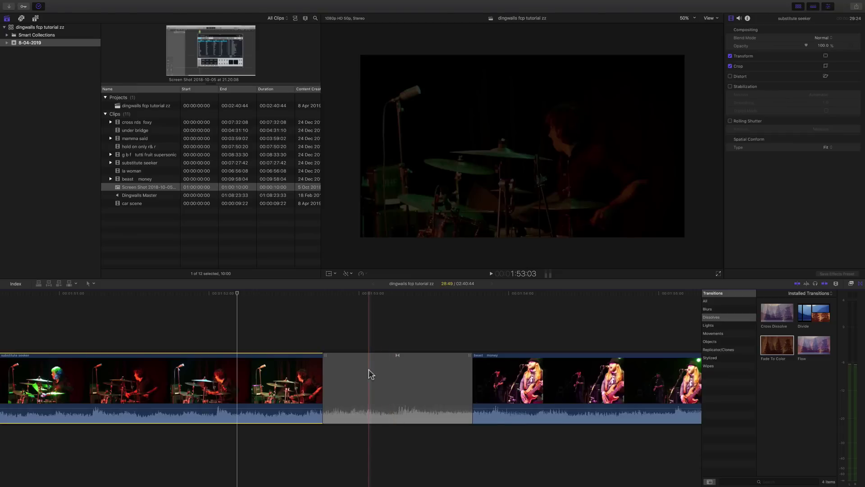
left_click(490, 357)
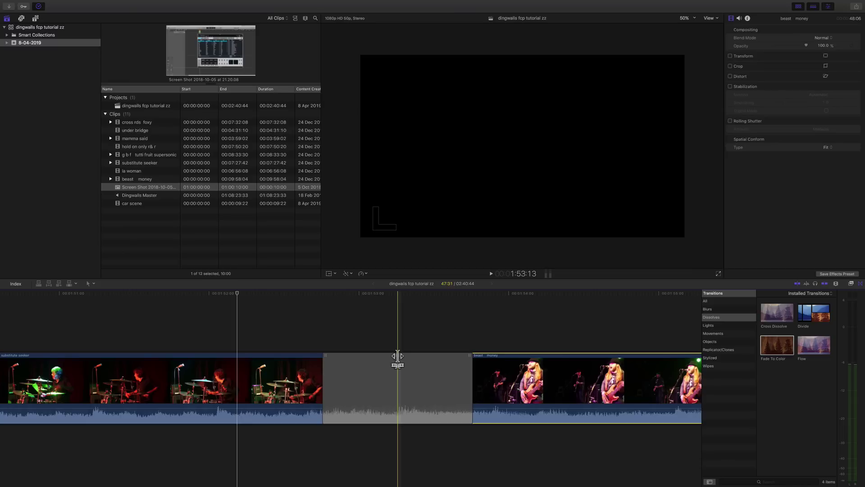
left_click(397, 356)
left_click(398, 356)
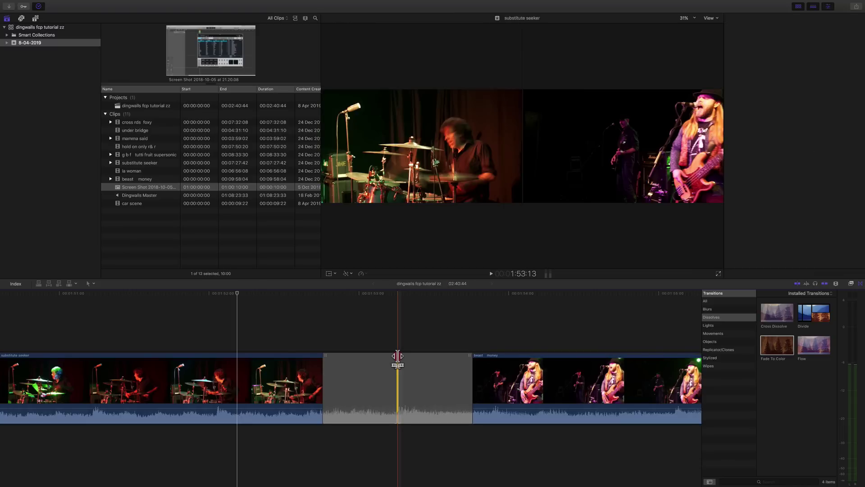
left_click_drag(397, 356, 383, 356)
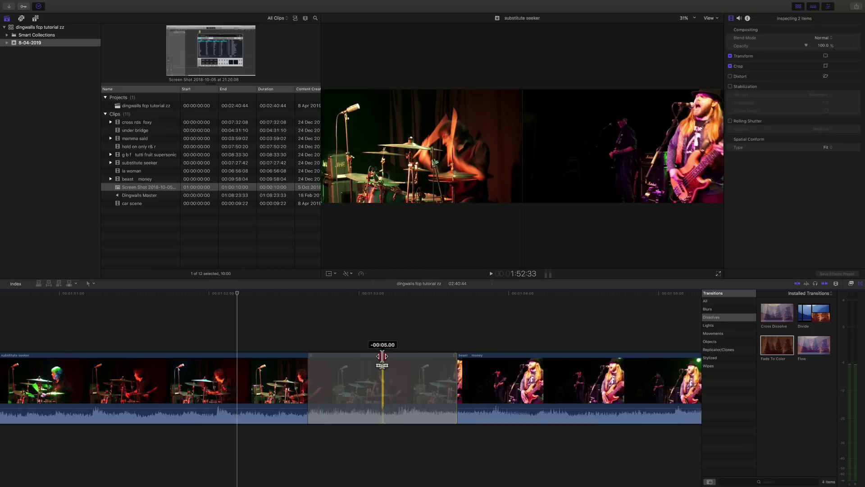
left_click_drag(382, 357, 403, 358)
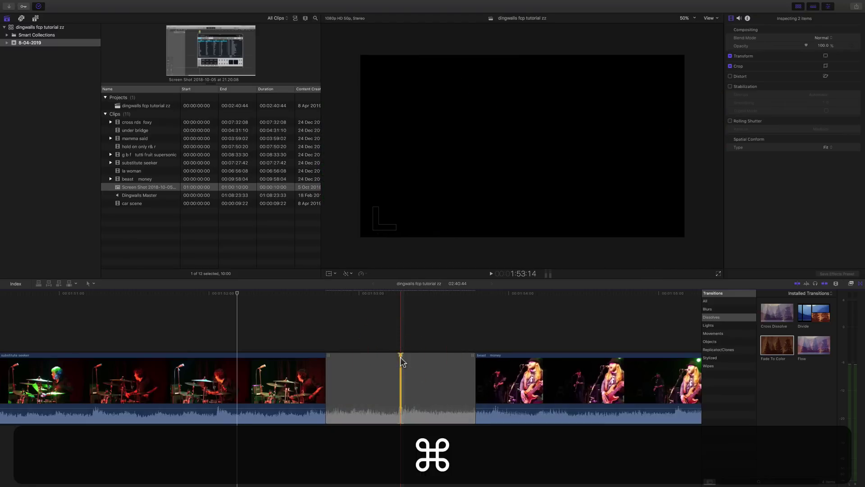
key("super+z")
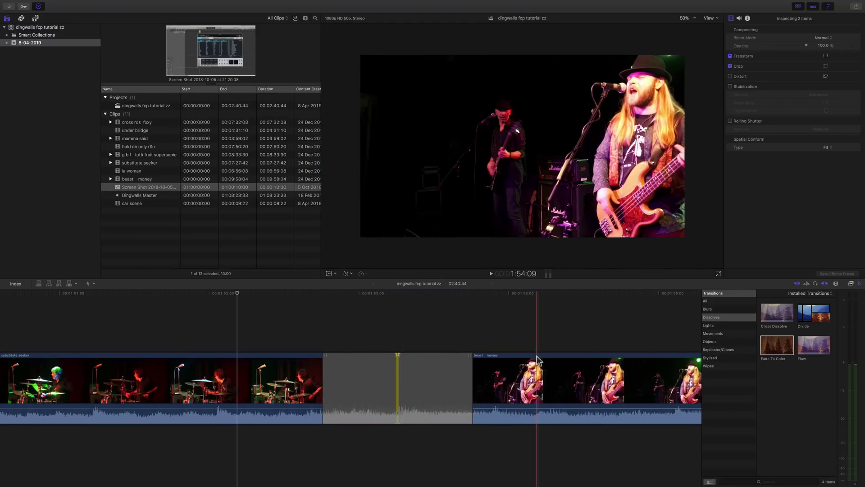
- Trim the end of the substitute seeker clip slightly at the Fade To Color transition, undo the trim, and select that clip
left_click(536, 356)
left_click(528, 341)
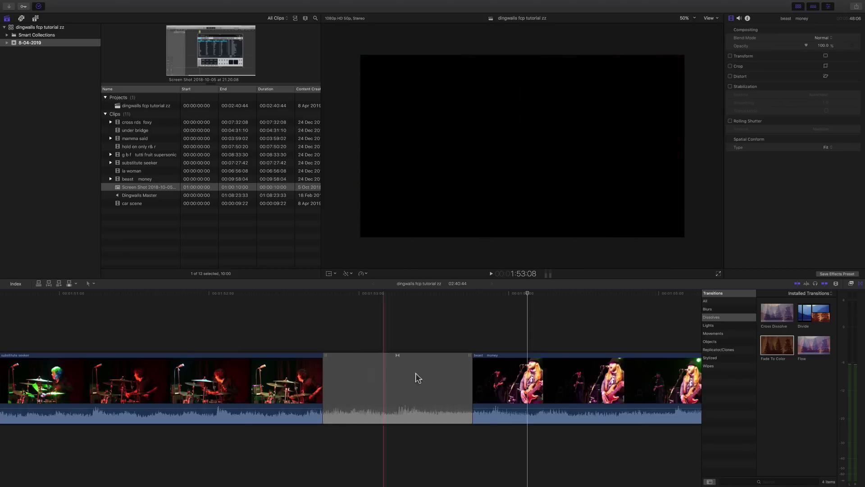
left_click(326, 356)
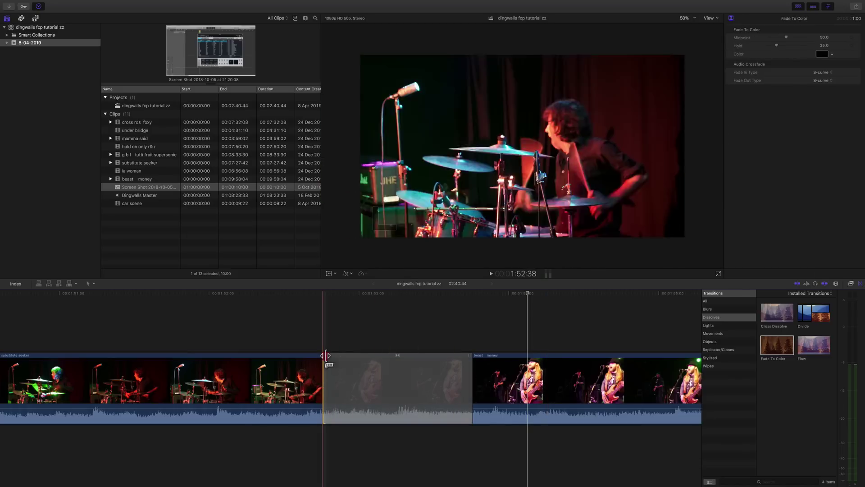
left_click(527, 361)
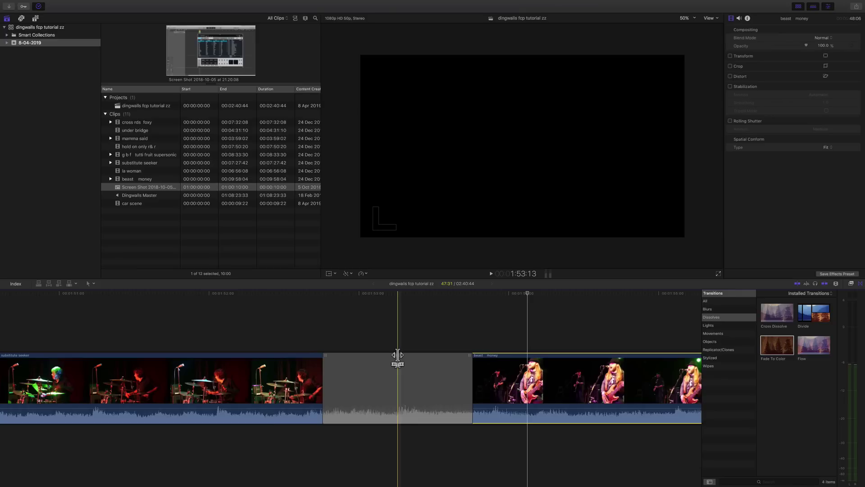
mouse_move(328, 356)
left_mouse_down()
mouse_move(383, 357)
mouse_move(334, 358)
left_mouse_up()
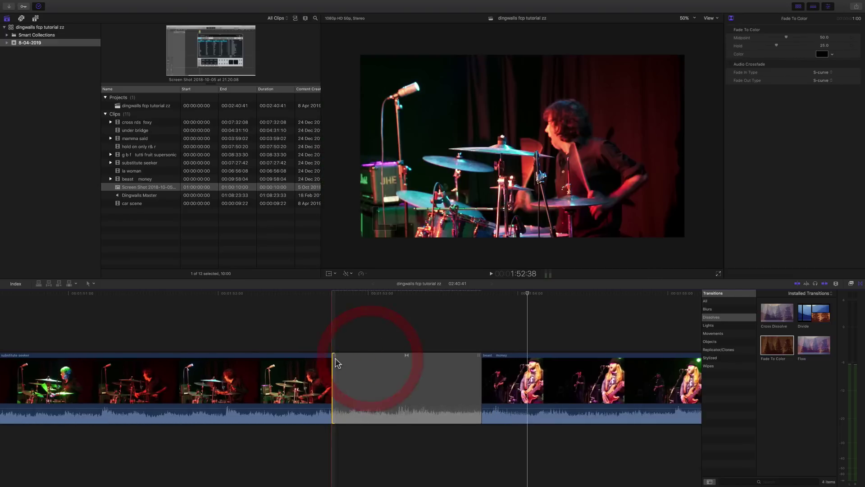
key("super+z")
left_click(308, 358)
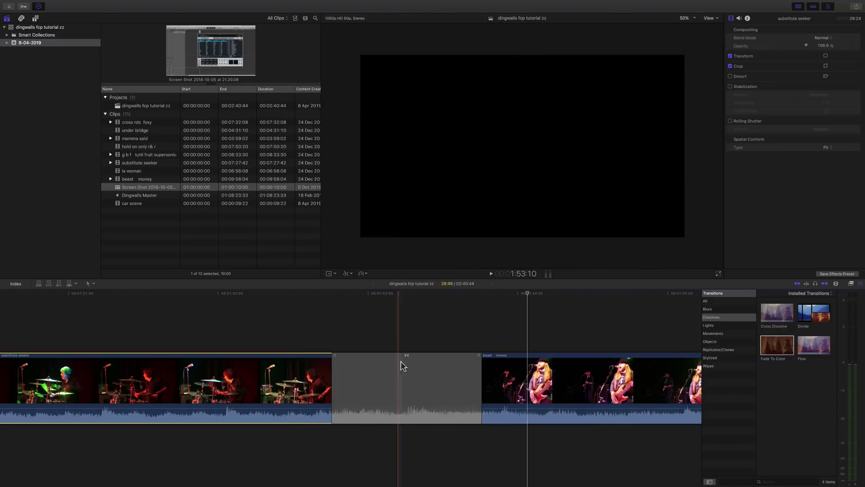
- Trim the start of the beast money clip slightly at the transition's end, undo the trim, and select that clip
mouse_move(479, 356)
left_mouse_down()
mouse_move(438, 356)
mouse_move(473, 357)
left_mouse_up()
key("super+z")
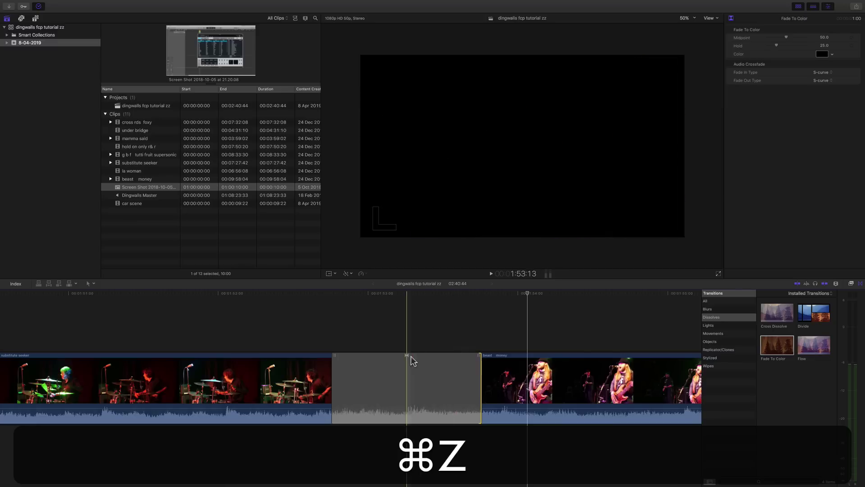
left_click(327, 357)
left_click(493, 356)
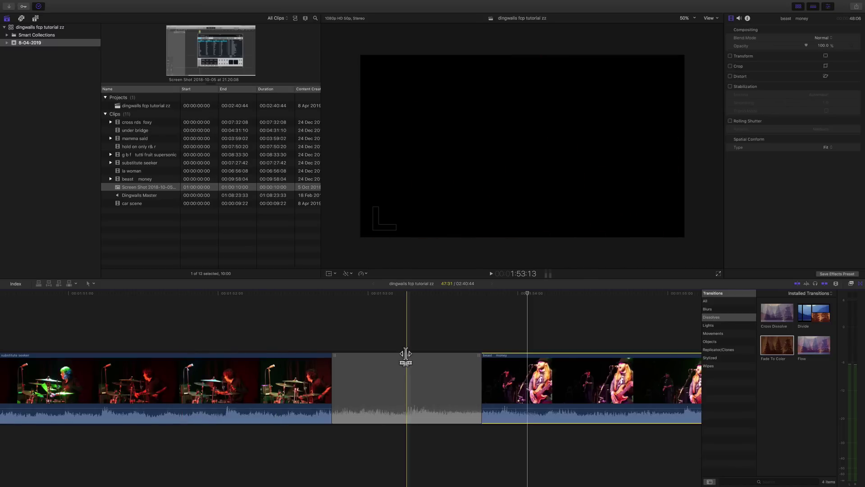
- Delete the Fade To Color transition between the substitute seeker and beast money clips
key("super+minus")
key("super+minus")
key("super+minus")
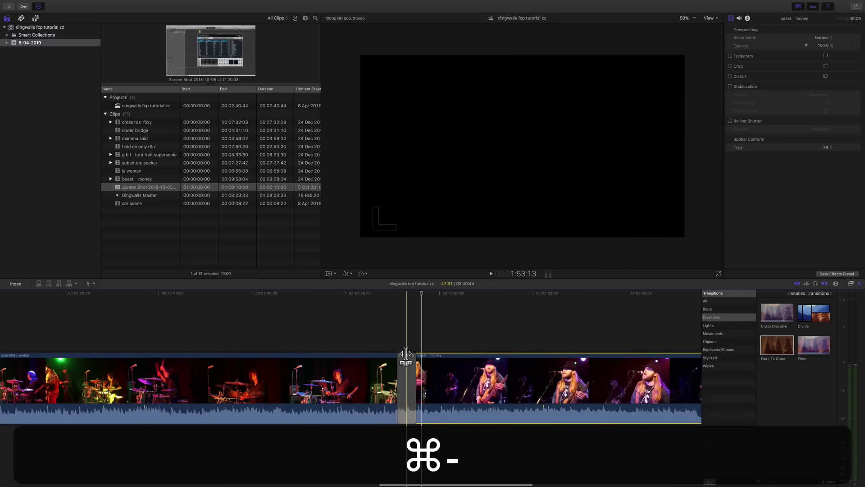
left_click(411, 380)
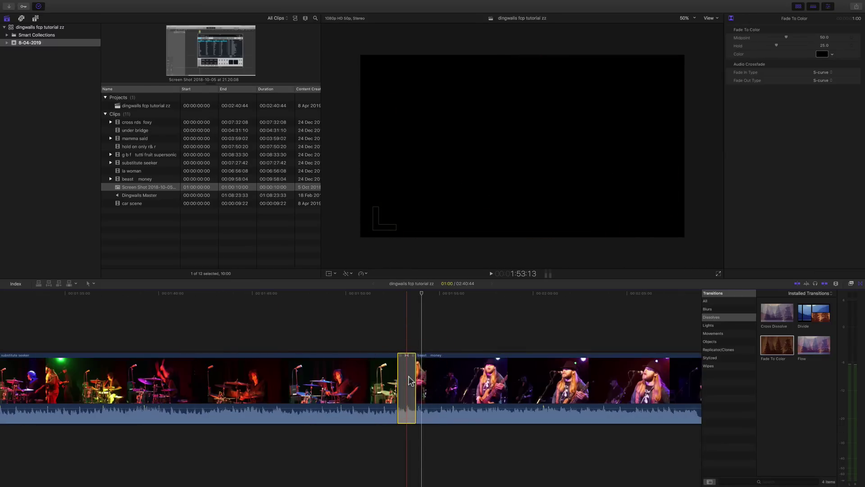
key("Delete")
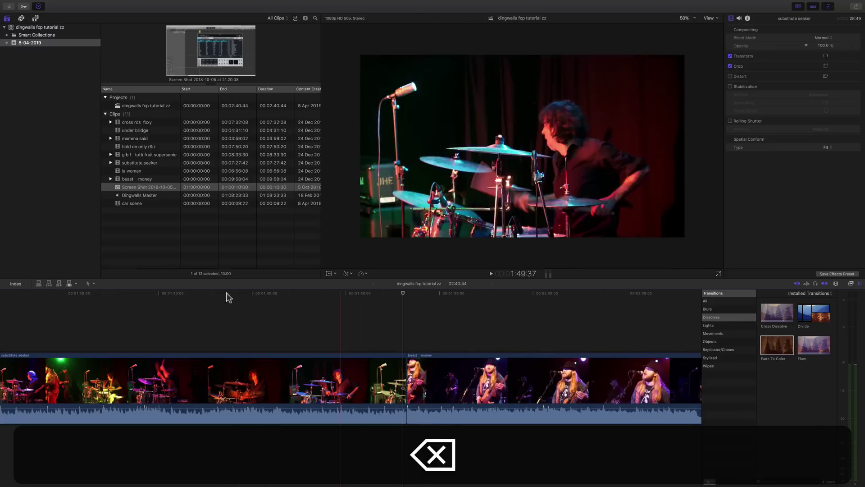
- Add a Cross Dissolve transition between the substitute seeker and beast money clips and play through it
left_click(159, 293)
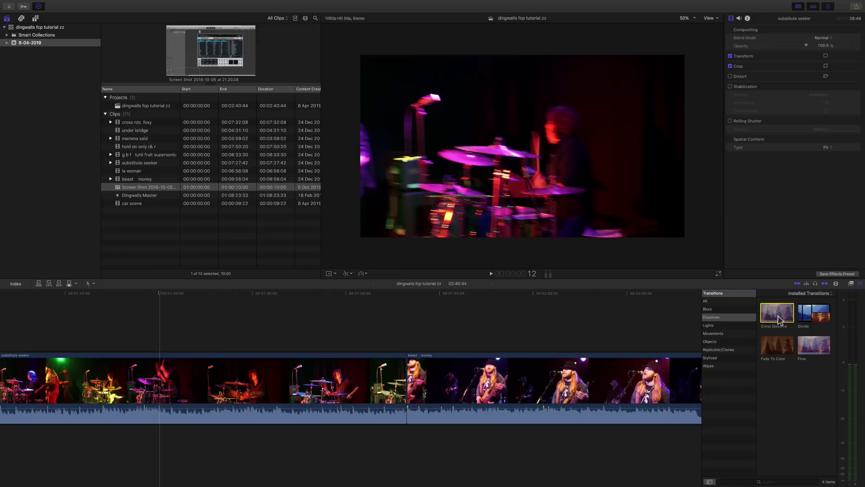
left_click_drag(778, 319, 402, 390)
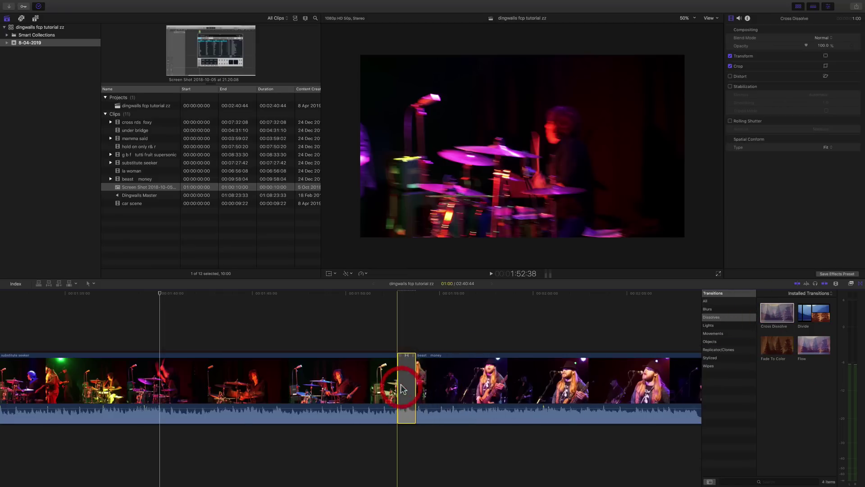
left_click(356, 294)
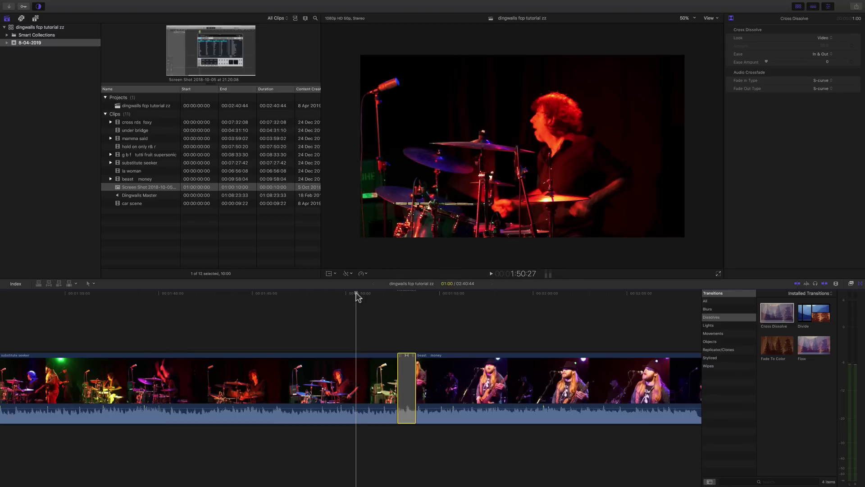
key("space")
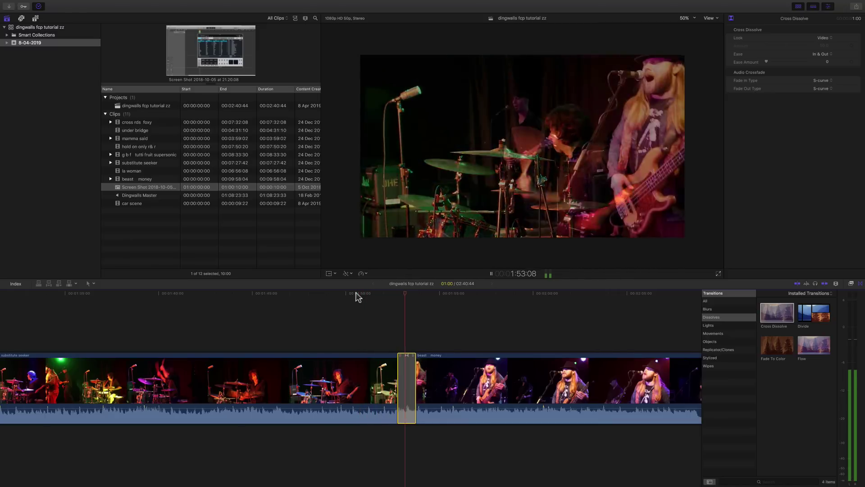
key("space")
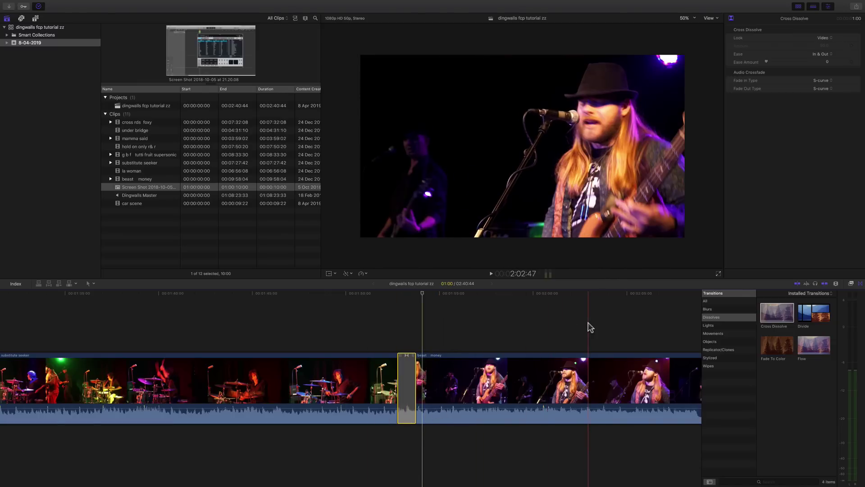
- Delete the Cross Dissolve transition between the substitute seeker and beast money clips
left_click(776, 312)
left_click(406, 371)
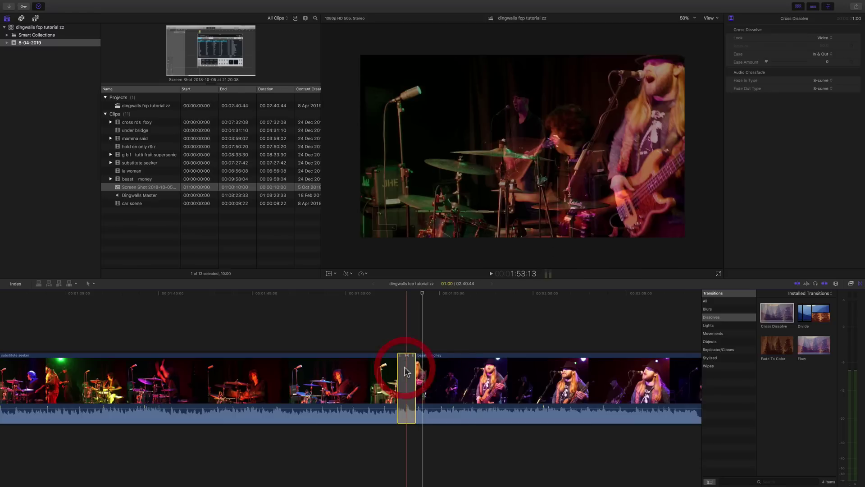
key("BackSpace")
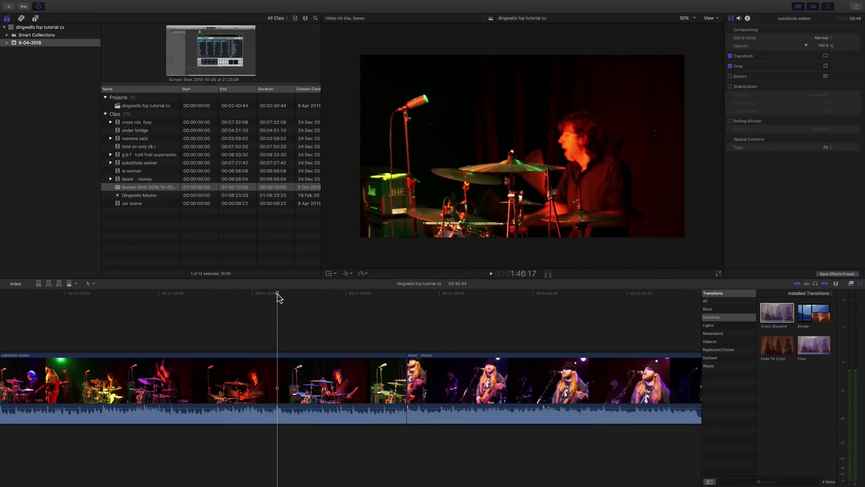
- Preview a Divide transition at the cut between substitute seeker and beast money, and delete it after playback
left_click_drag(817, 316, 406, 385)
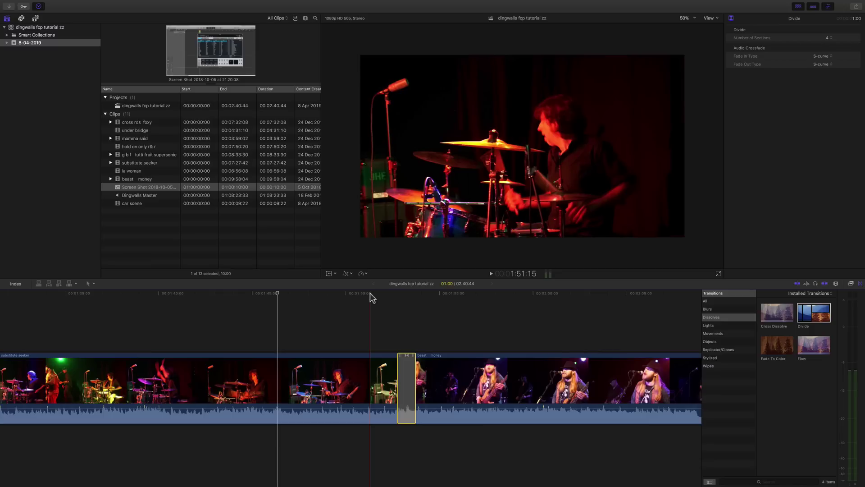
key("space")
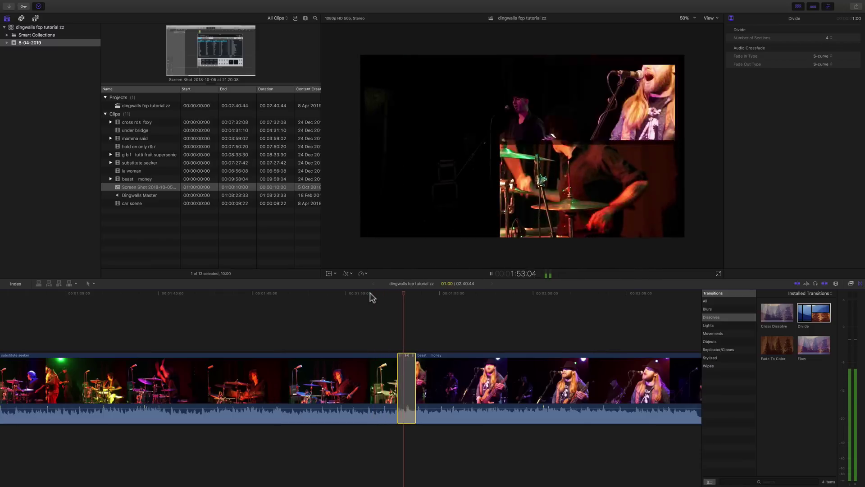
key("space")
left_click(407, 383)
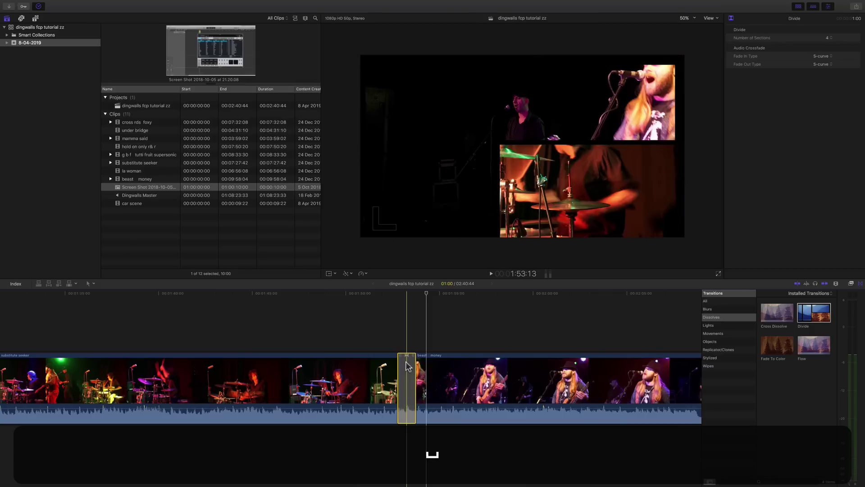
key("BackSpace")
- Look through the Blurs, Dissolves, Lights and Movements transition categories and preview some of their transitions
left_click(711, 325)
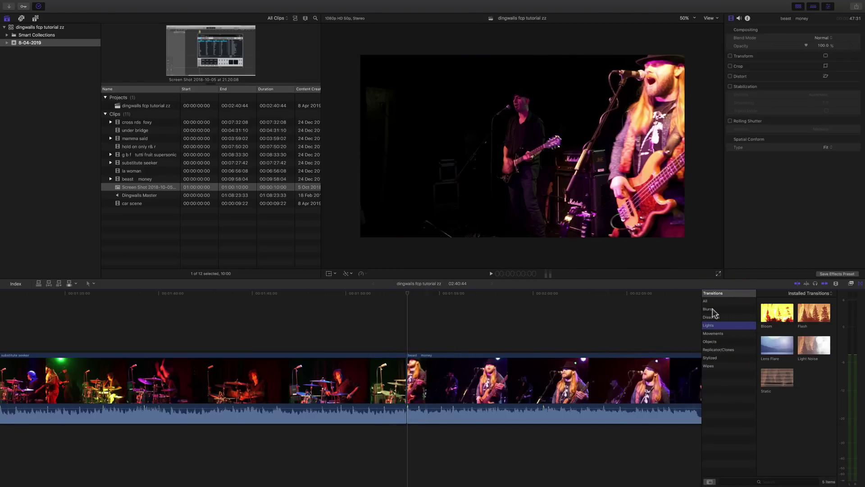
left_click(710, 309)
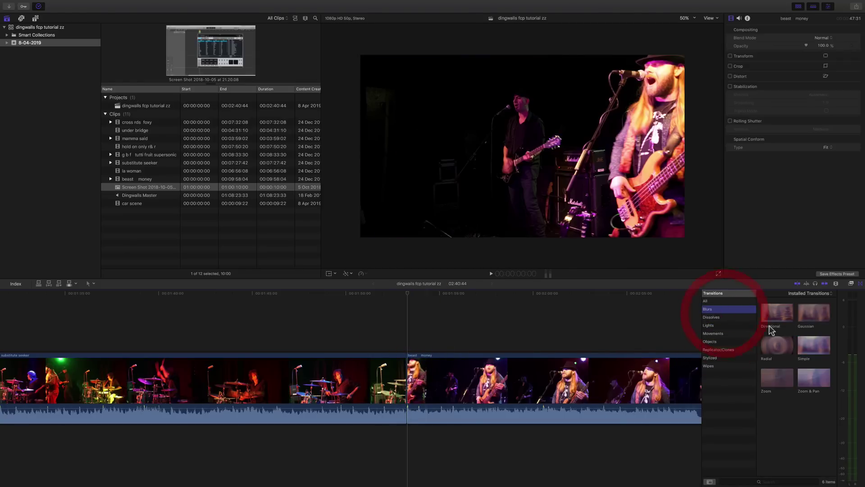
left_click(720, 318)
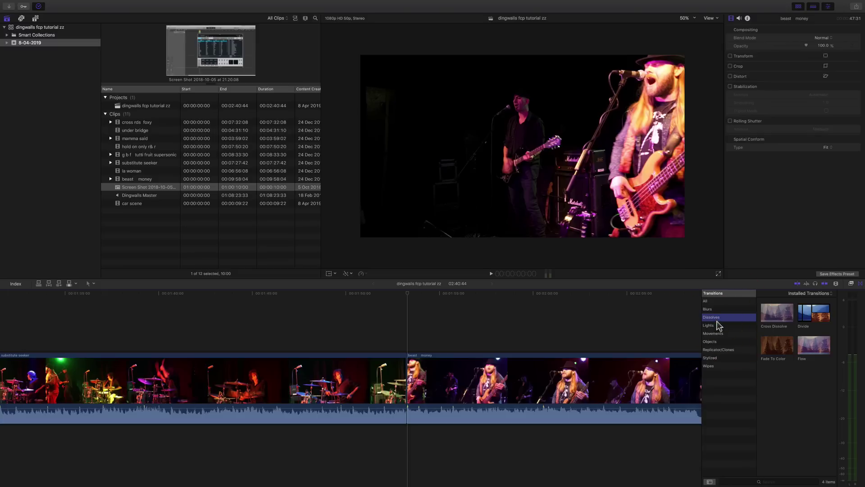
left_click(716, 325)
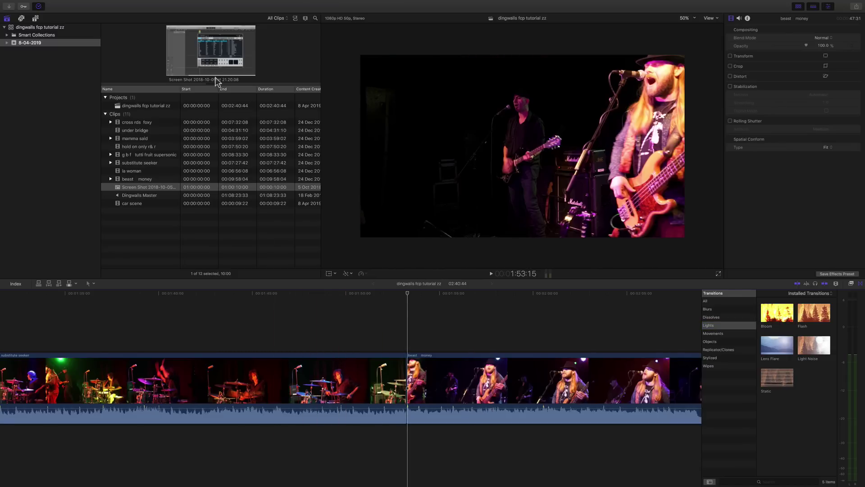
left_click(130, 122)
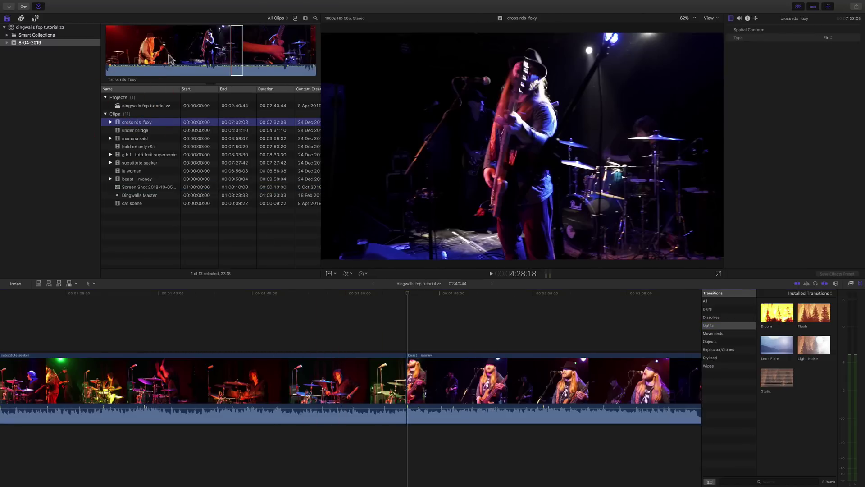
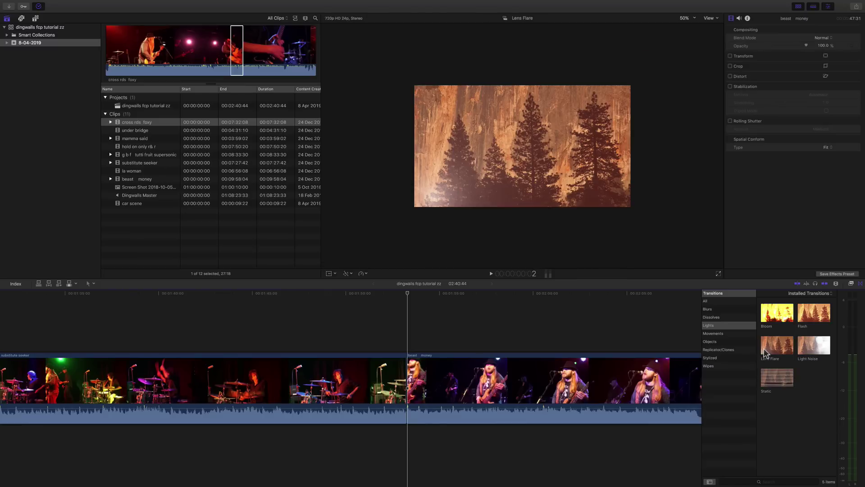
left_click(714, 333)
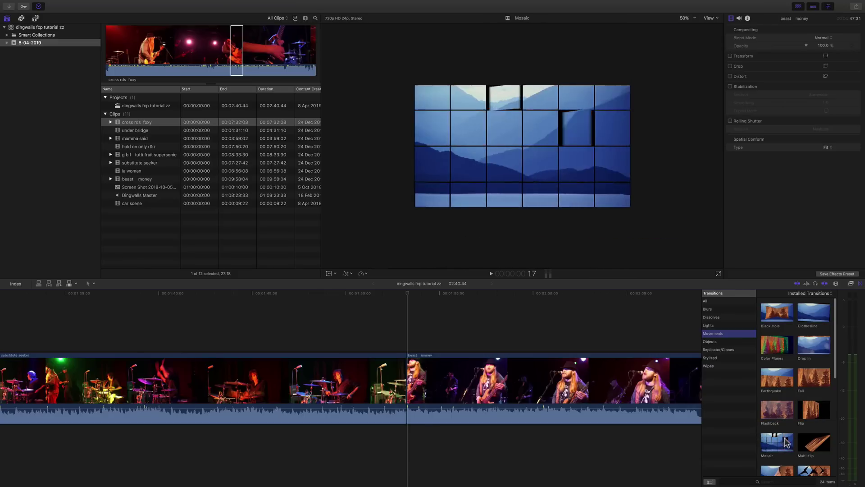
- Examine the transitions in the Wipes category, followed by those in the Stylized category
left_click(710, 366)
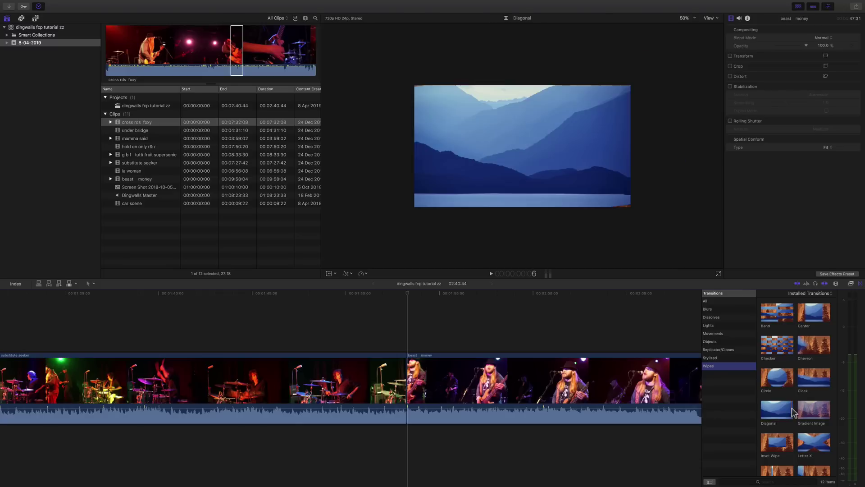
scroll(804, 450, "down", 1)
scroll(806, 459, "down", 1)
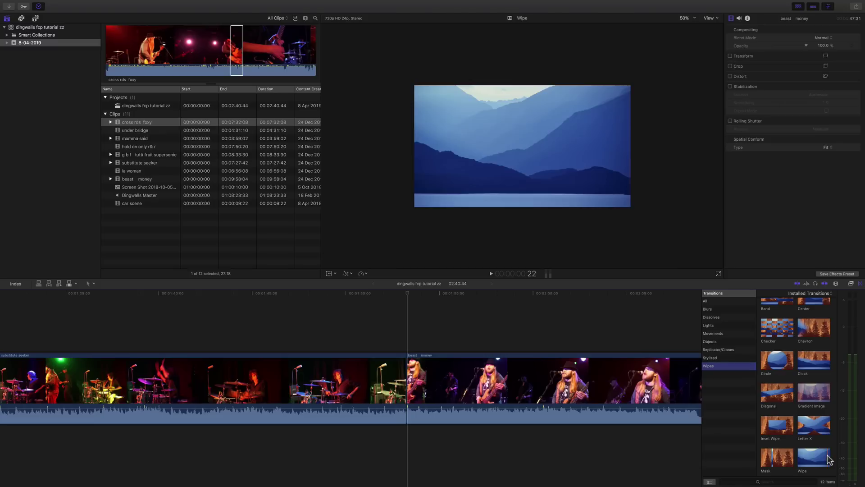
scroll(799, 374, "up", 1)
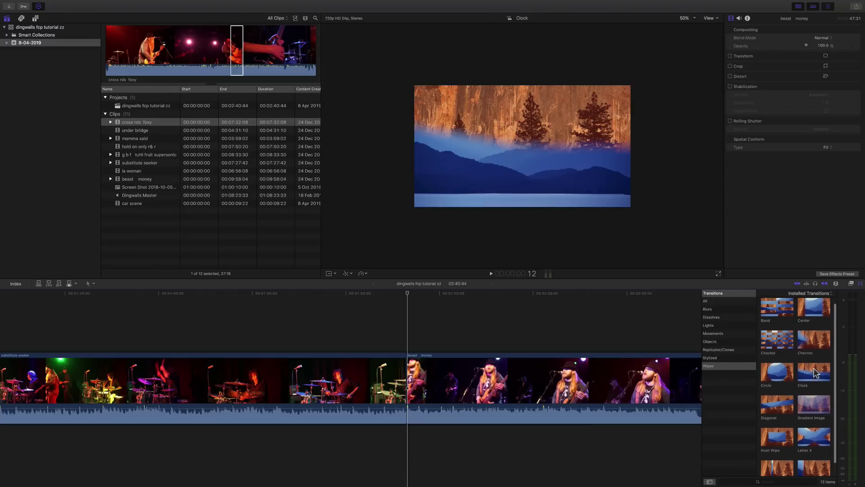
scroll(817, 372, "up", 1)
scroll(815, 372, "down", 1)
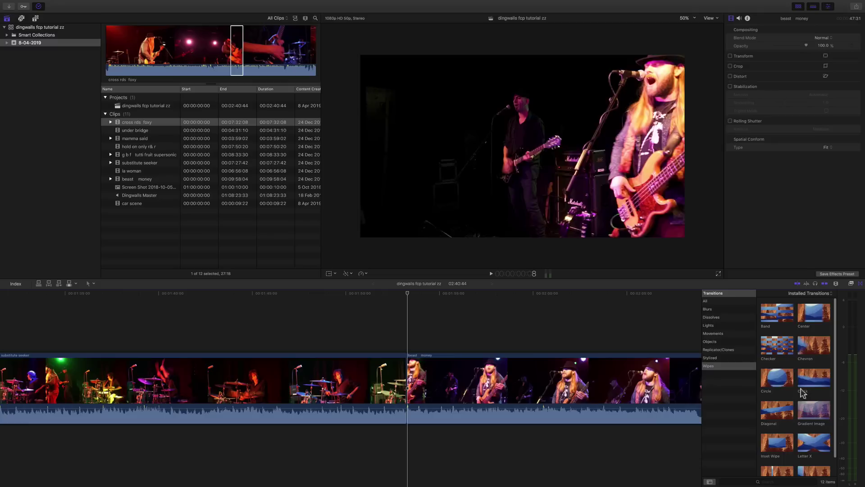
left_click(716, 359)
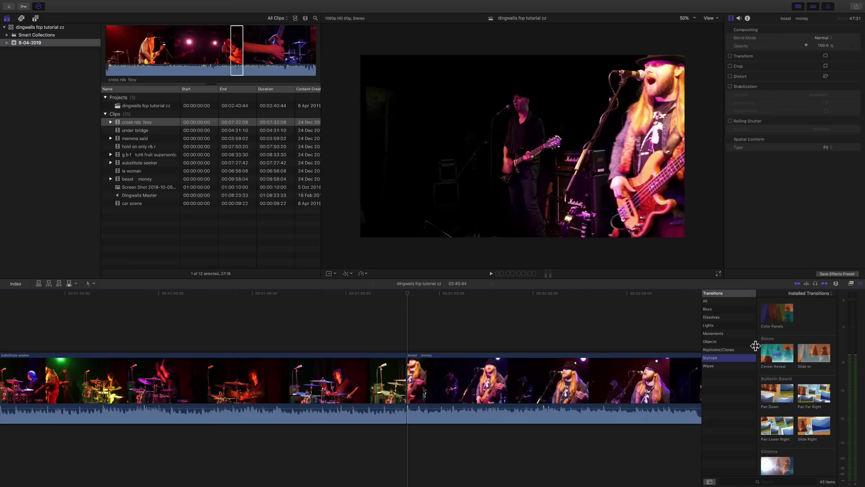
scroll(772, 350, "down", 1)
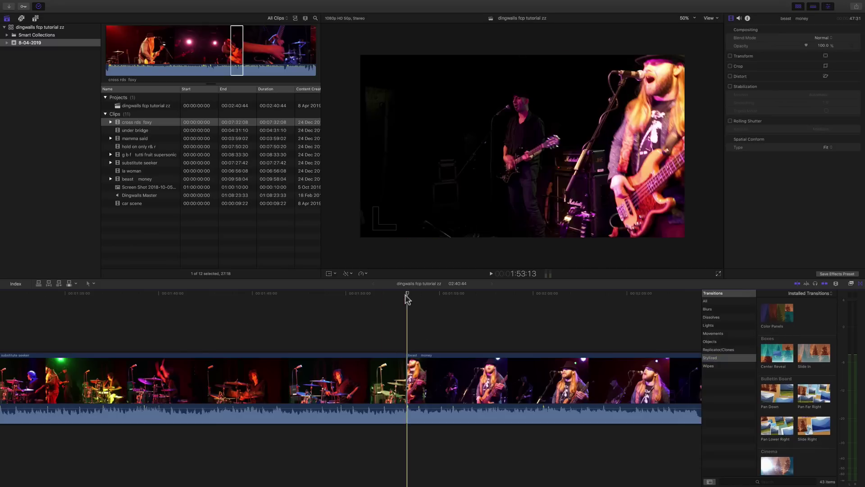
- Make Fade To Color the default transition and check which transition the Edit commands offer to add
left_click_drag(407, 294, 301, 293)
left_click(711, 317)
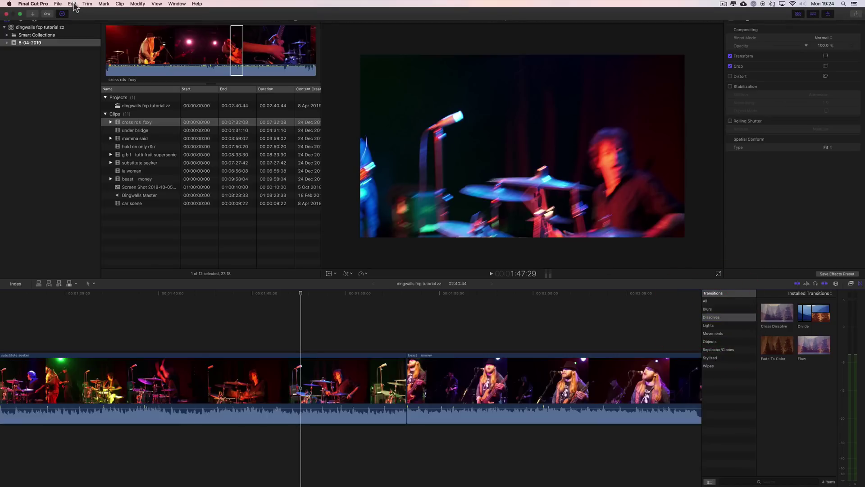
left_click(74, 4)
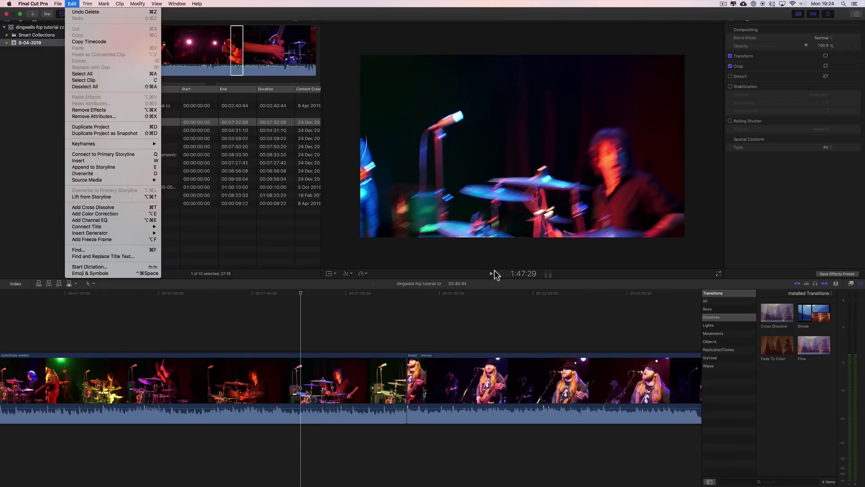
left_click(783, 346)
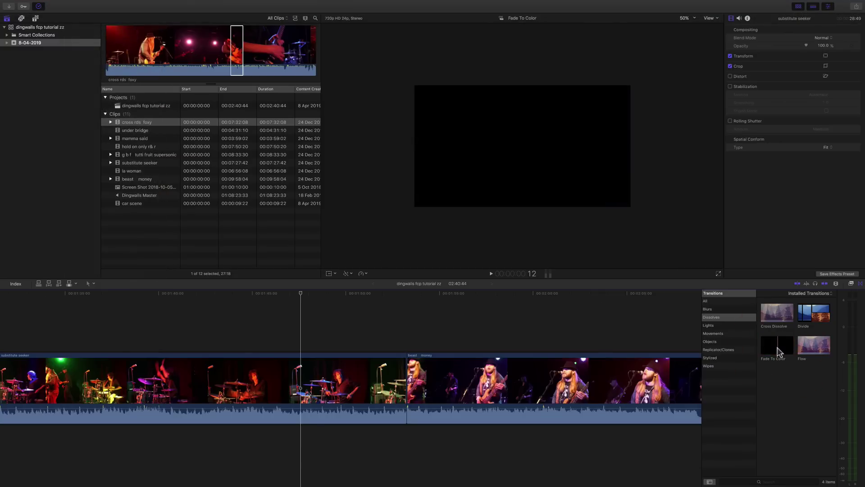
right_click(778, 351)
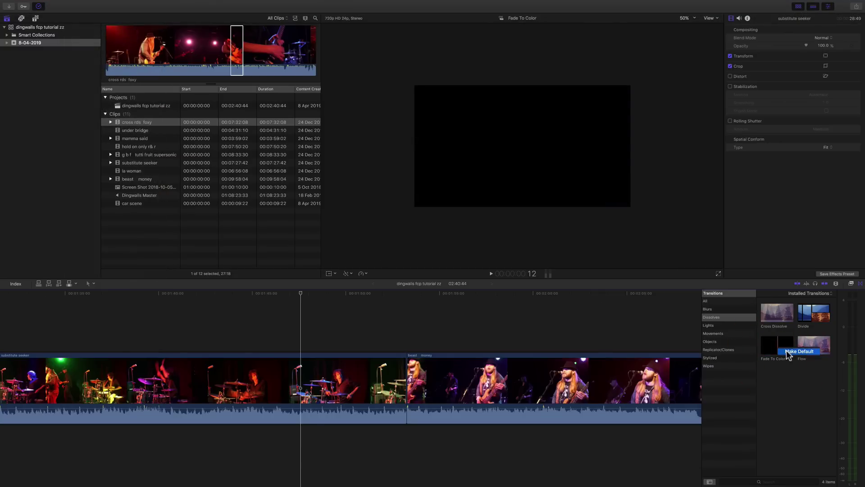
left_click(782, 357)
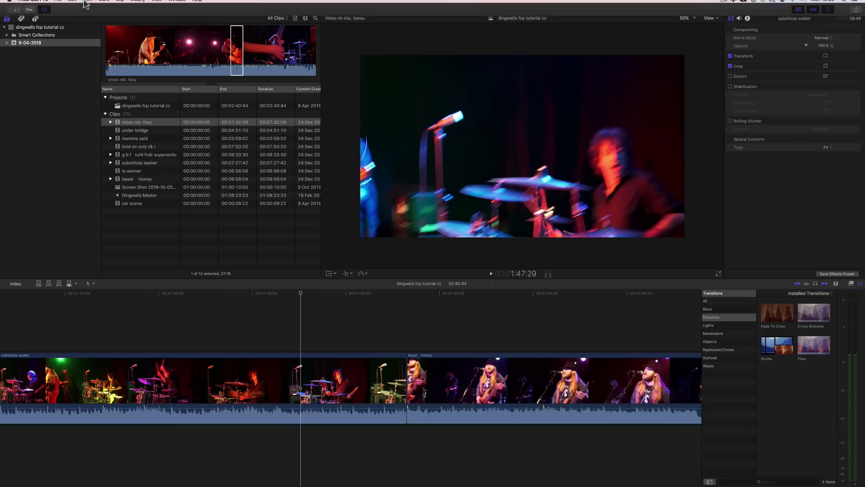
left_click(74, 4)
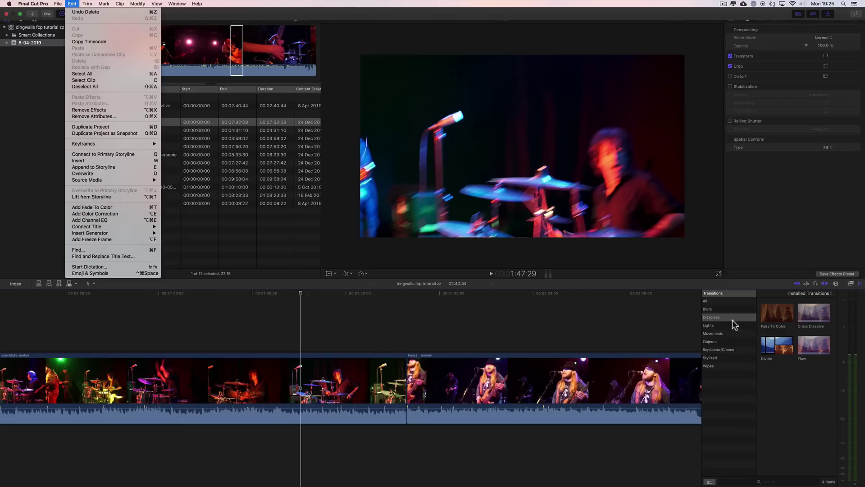
- Make Cross Dissolve the default transition and check that the Edit commands offer it
left_click(814, 314)
right_click(814, 314)
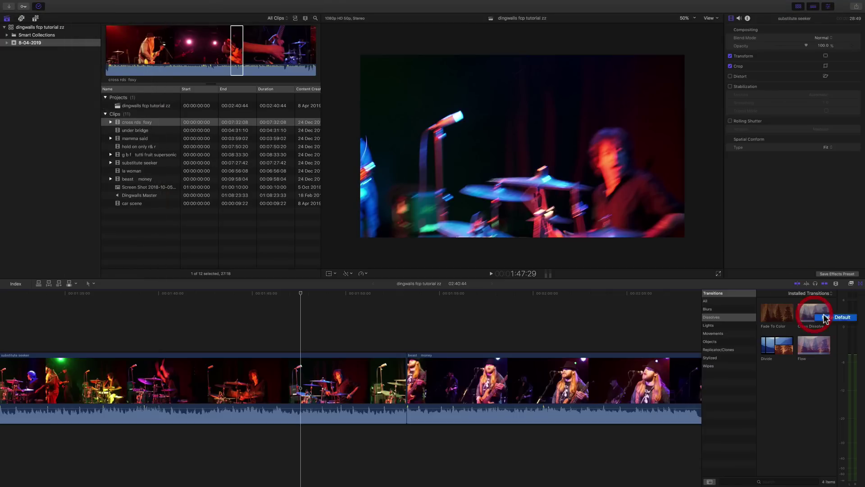
left_click(827, 316)
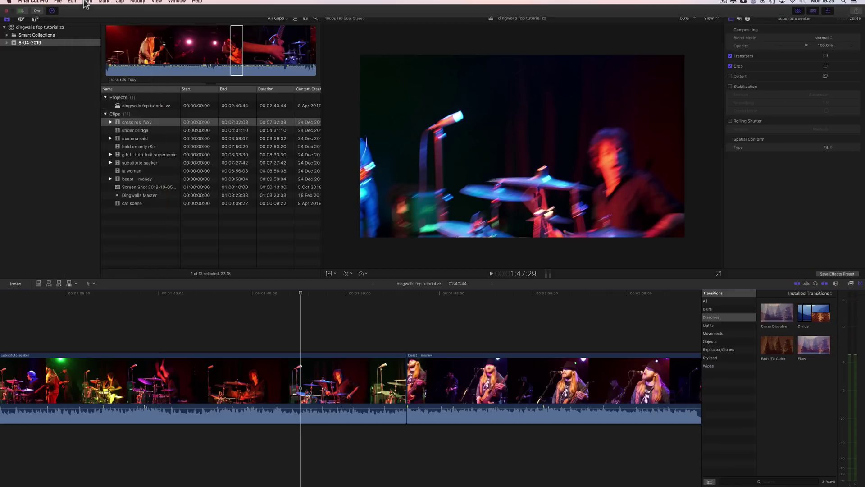
left_click(72, 4)
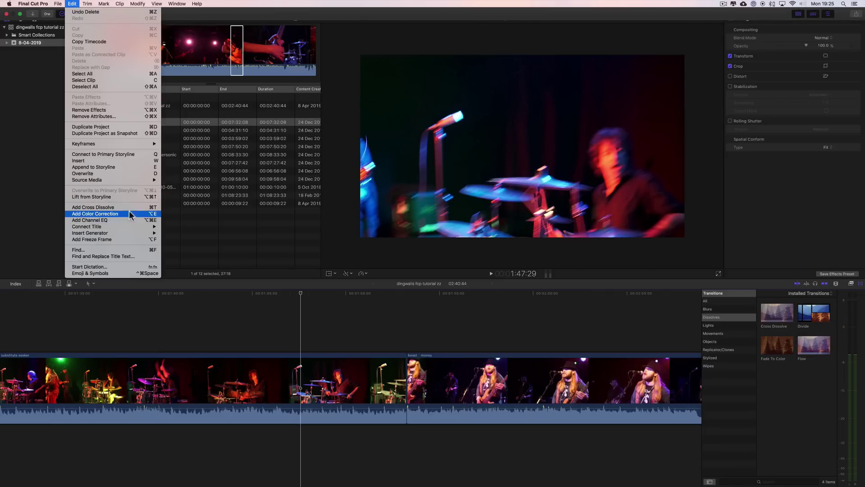
left_click(212, 308)
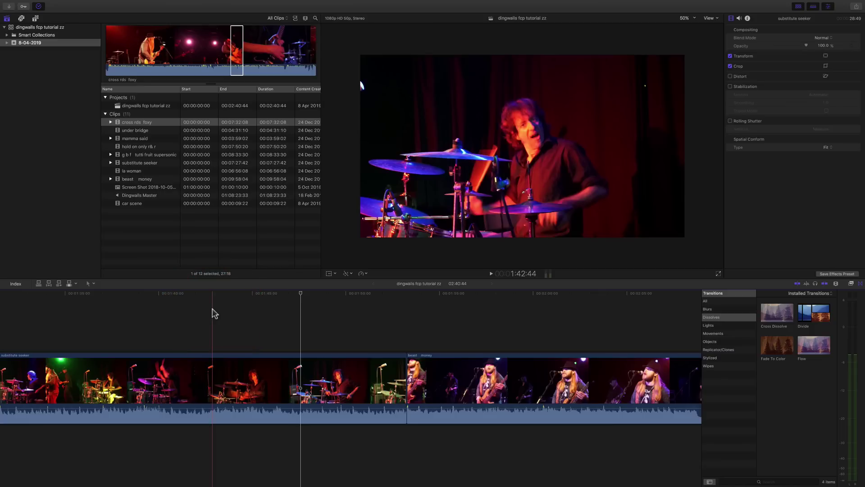
- Zoom the timeline out to the whole project and select each clip in turn from mamma said to beast money
key("super")
key("super+minus")
key("super+minus")
key("super+minus")
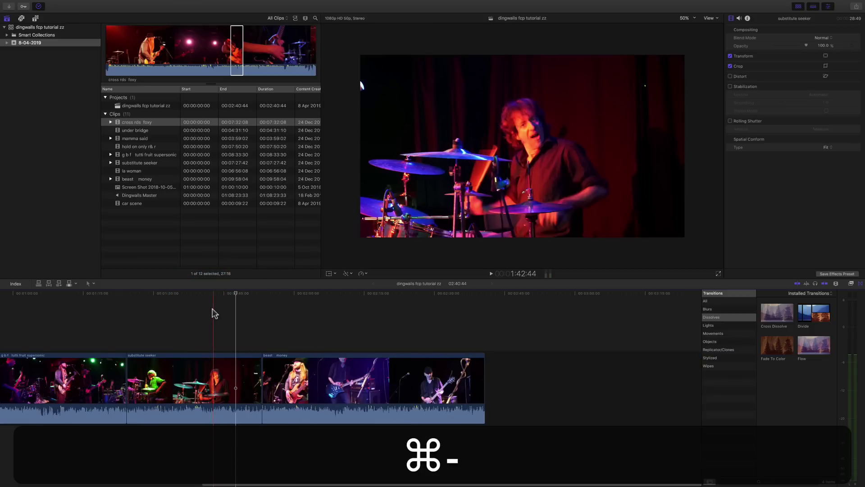
left_click(415, 305)
scroll(414, 305, "left", 3)
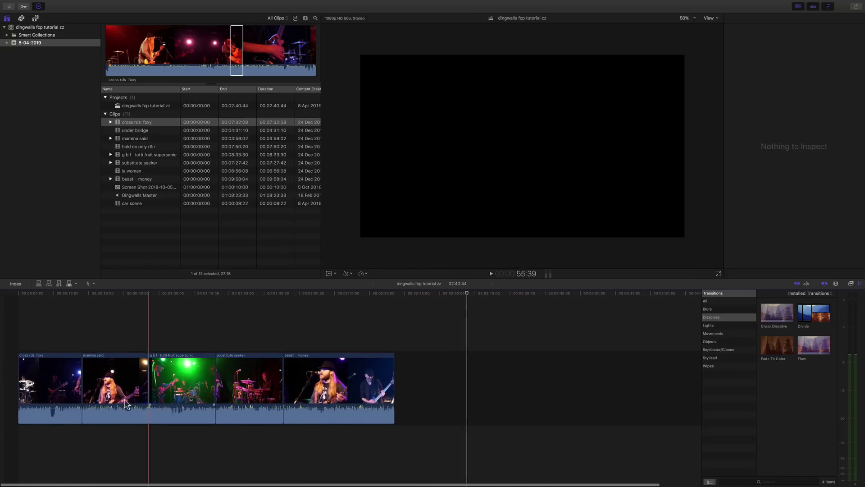
left_click(85, 360)
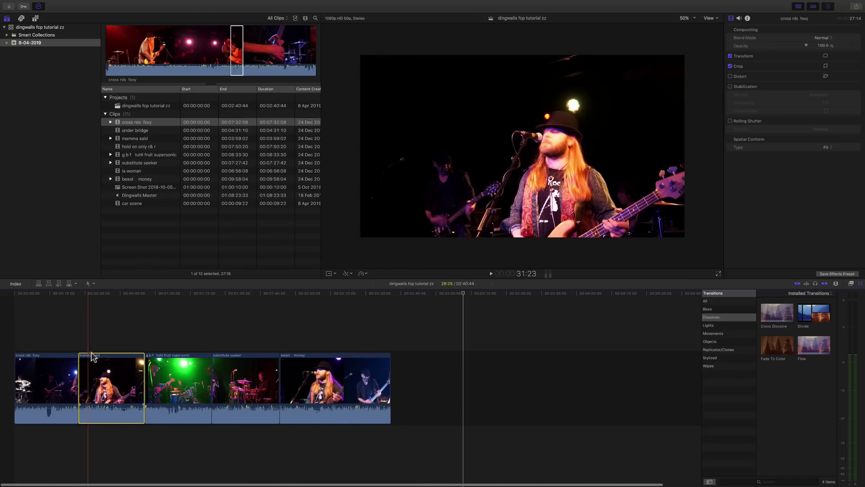
left_click(158, 356)
left_click(228, 360)
left_click(297, 359)
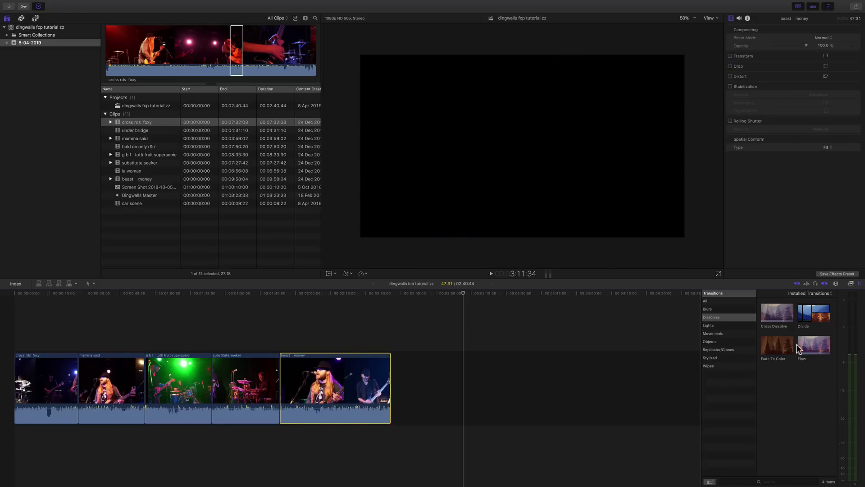
- Select the mamma said, g b f tutti fruit supersonic and substitute seeker clips together and view the command for adding Cross Dissolve
mouse_move(779, 319)
left_mouse_down()
mouse_move(396, 390)
mouse_move(89, 389)
mouse_move(293, 376)
mouse_move(103, 374)
mouse_move(656, 365)
mouse_move(768, 324)
left_mouse_up()
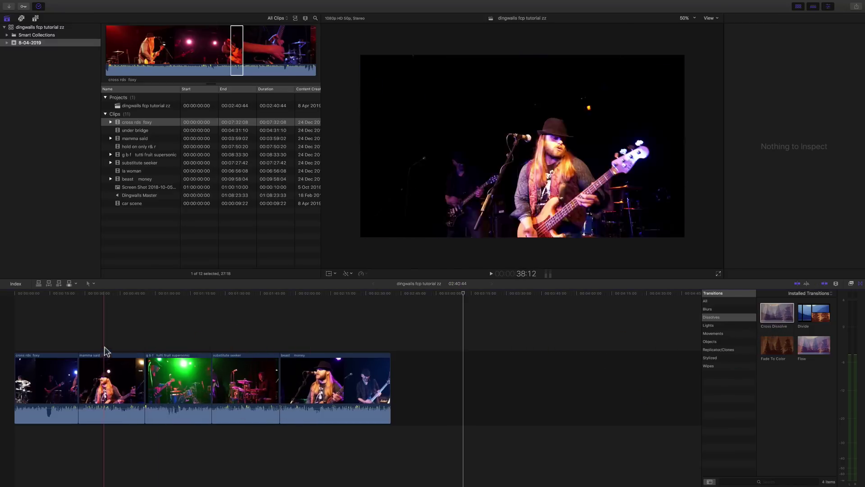
left_click_drag(106, 351, 261, 448)
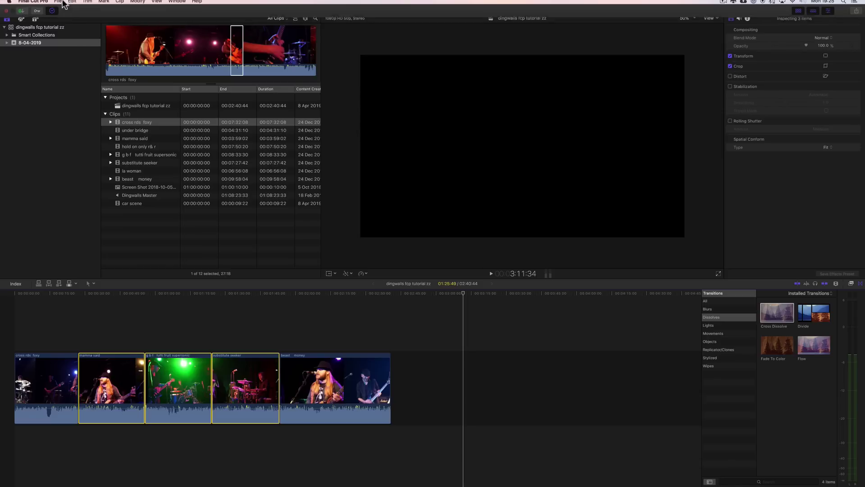
left_click(72, 4)
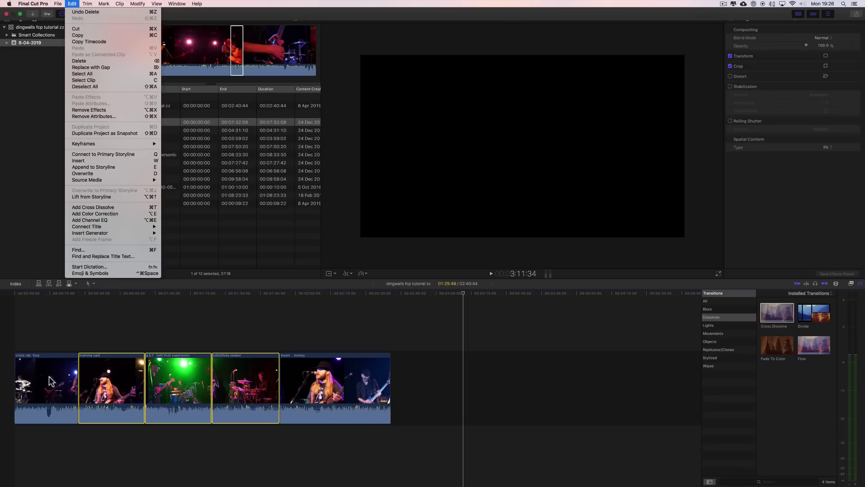
left_click(18, 377)
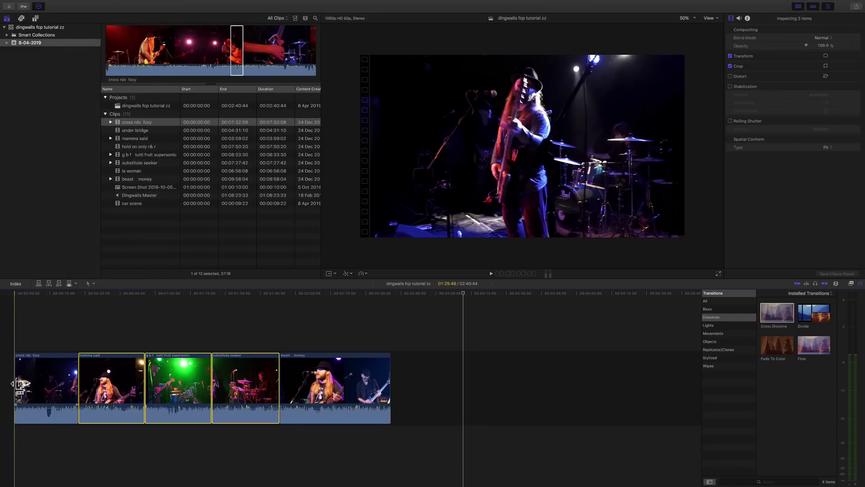
- Add a Fade To Color transition at the start of the opening cross rds foxy clip
mouse_move(776, 346)
left_mouse_down()
mouse_move(715, 358)
mouse_move(20, 387)
mouse_move(14, 396)
left_mouse_up()
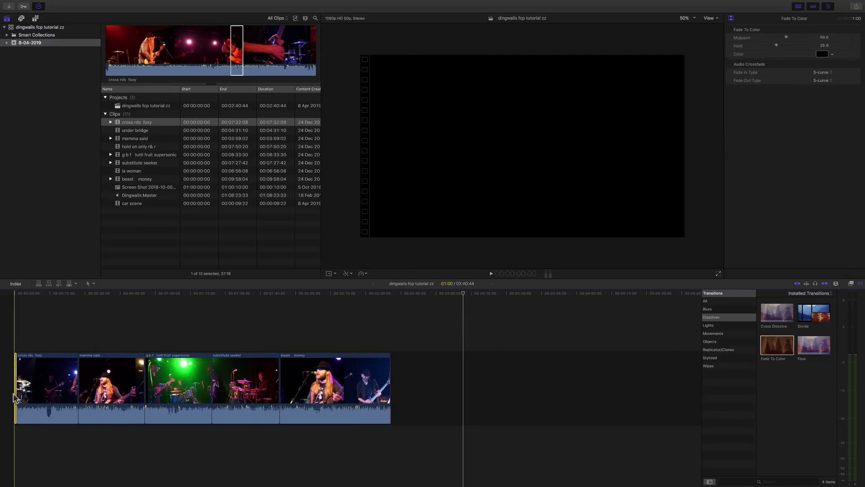
key("super+equal")
key("super+equal")
key("super+equal")
key("super+equal")
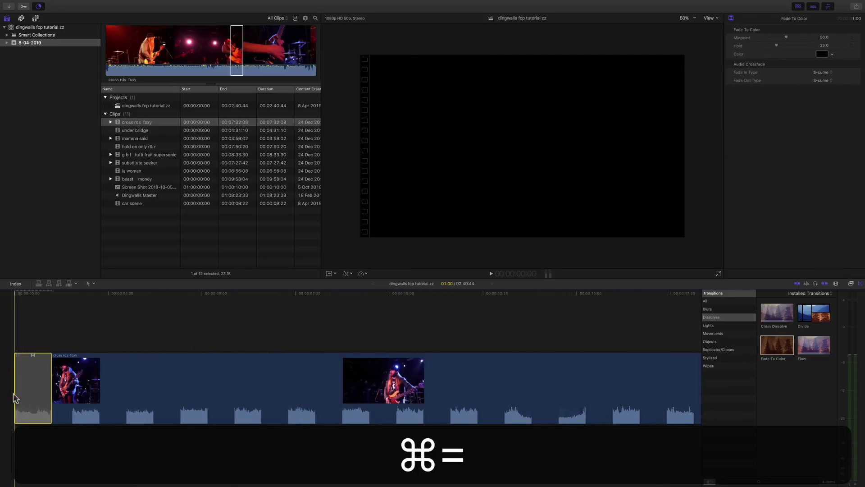
scroll(49, 396, "right", 1)
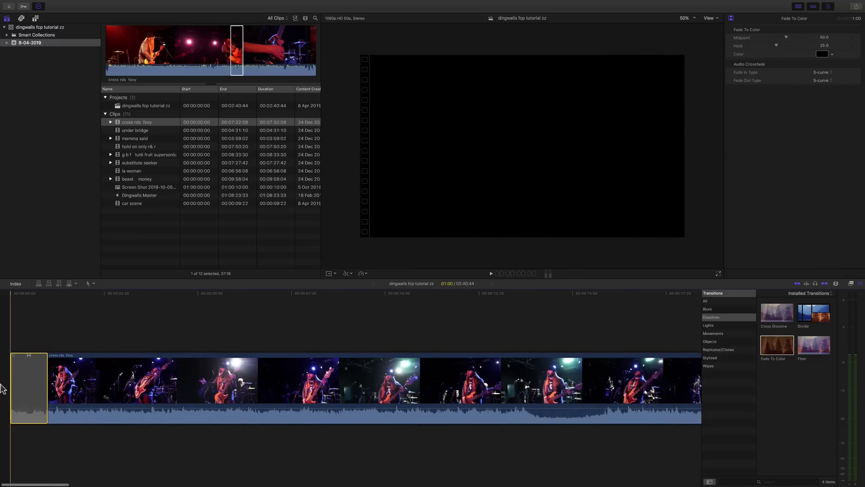
left_click(11, 379)
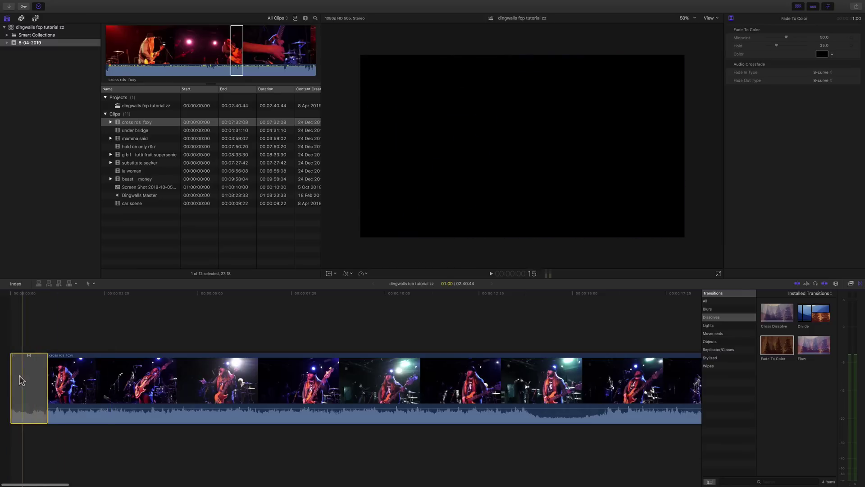
- Lengthen the Fade To Color transition at the start of cross rds foxy to 3 seconds and play it back
key("space")
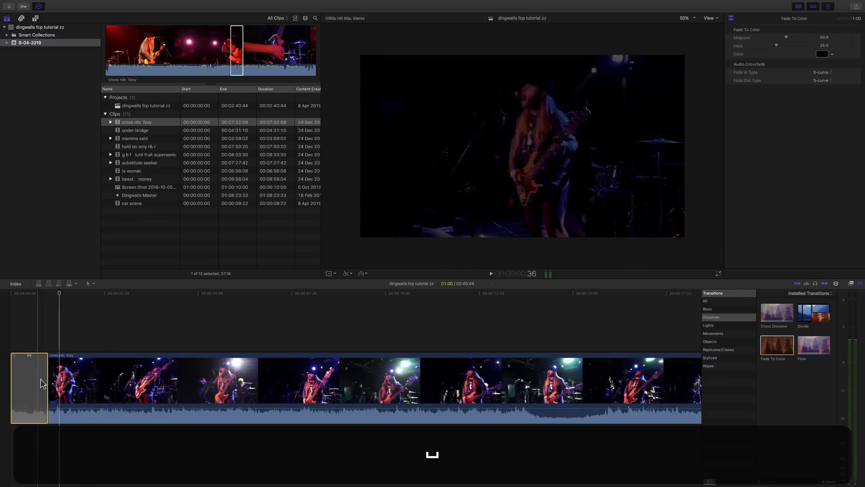
left_click_drag(48, 381, 120, 367)
left_click(13, 334)
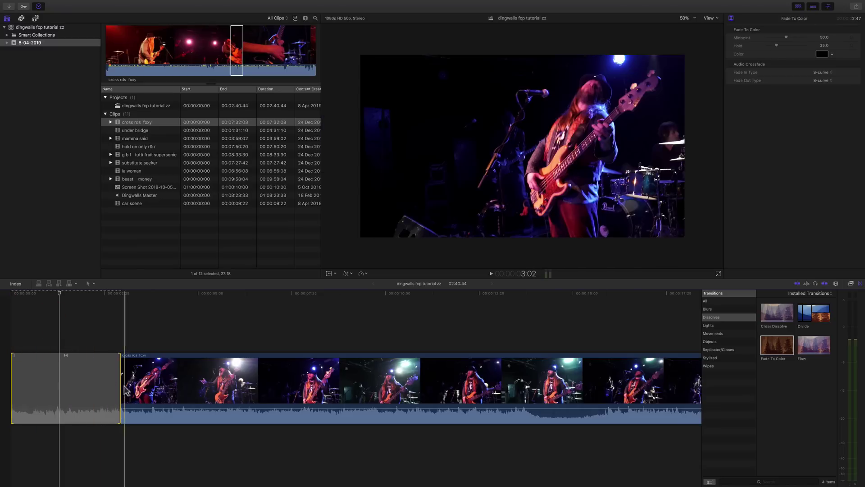
left_click_drag(120, 386, 120, 386)
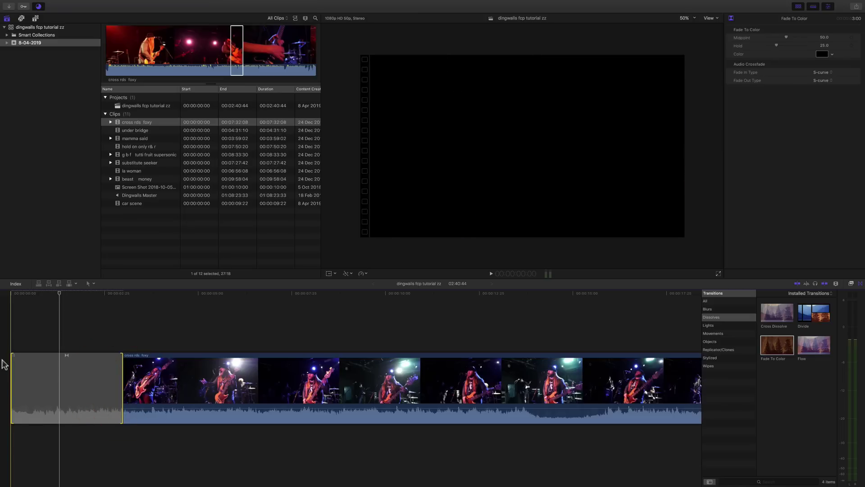
key("space")
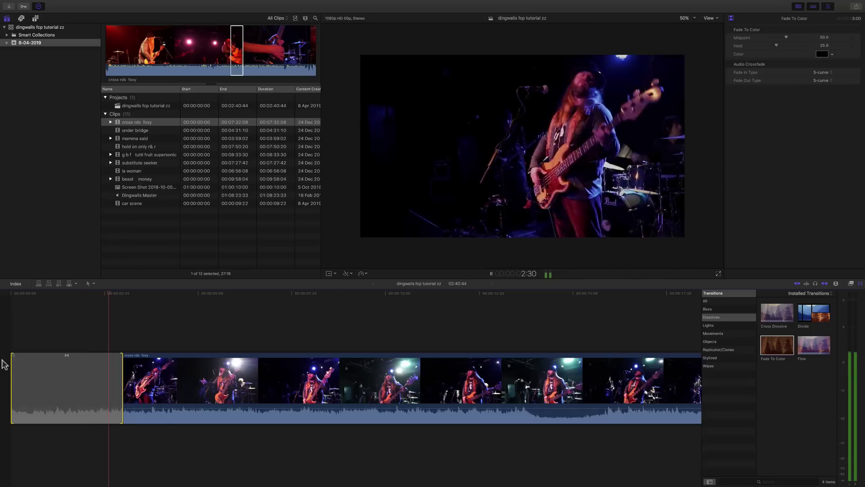
key("space")
- Undo the duration changes and the adding of the Fade To Color transition at the start of cross rds foxy
key("super+z")
key("super+z")
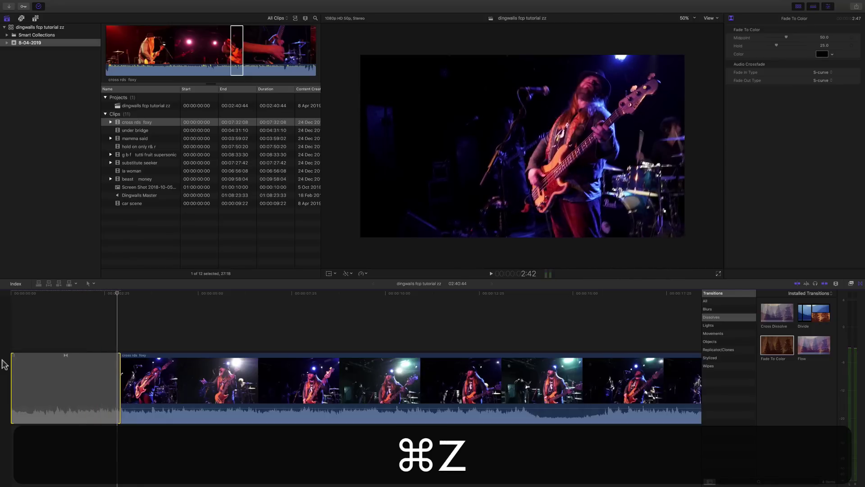
key("super+z")
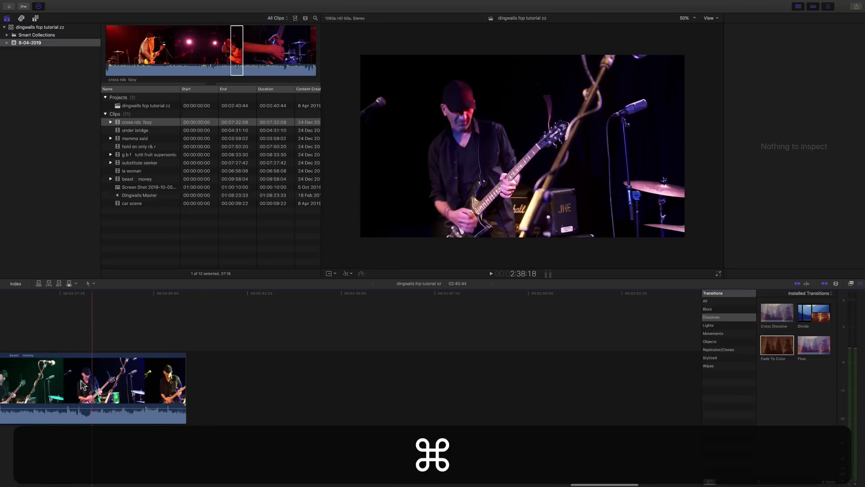
- Add Cross Dissolve transitions to the mamma said, g b f tutti fruit supersonic and substitute seeker clips all at once
scroll(82, 381, "left", 1)
left_click(82, 381)
scroll(81, 381, "left", 20)
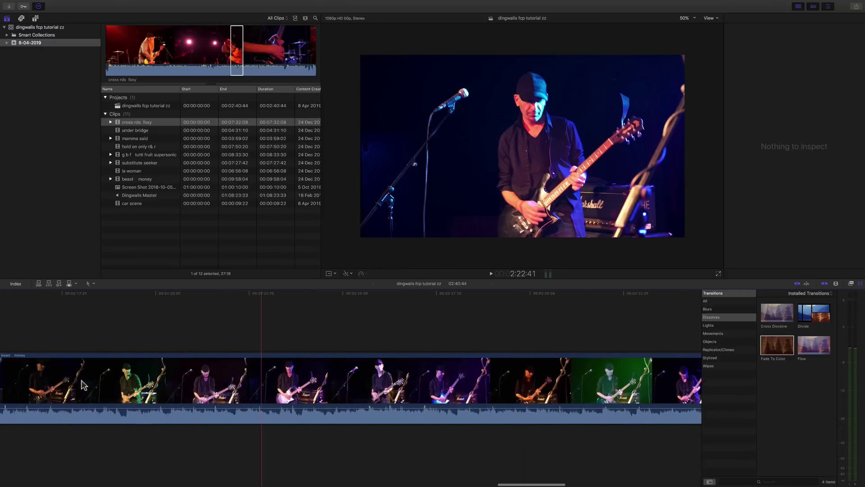
scroll(82, 384, "left", 20)
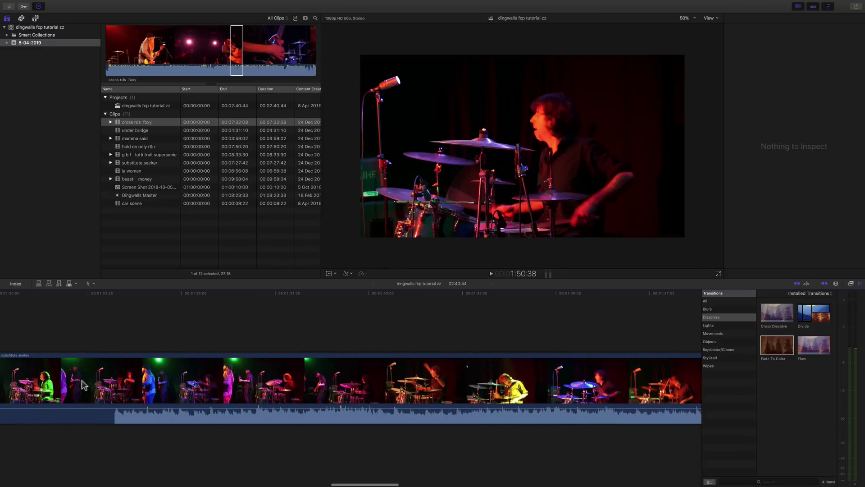
key("super+minus")
key("super+minus")
key("super+minus")
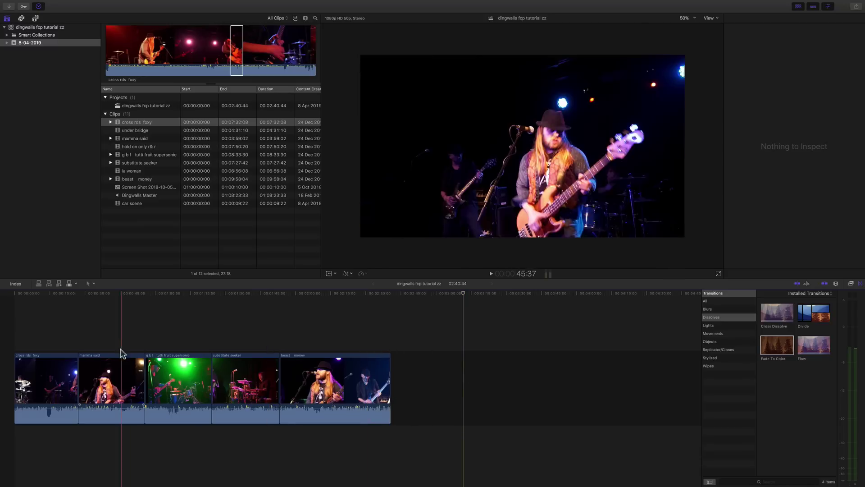
left_click_drag(122, 334, 245, 424)
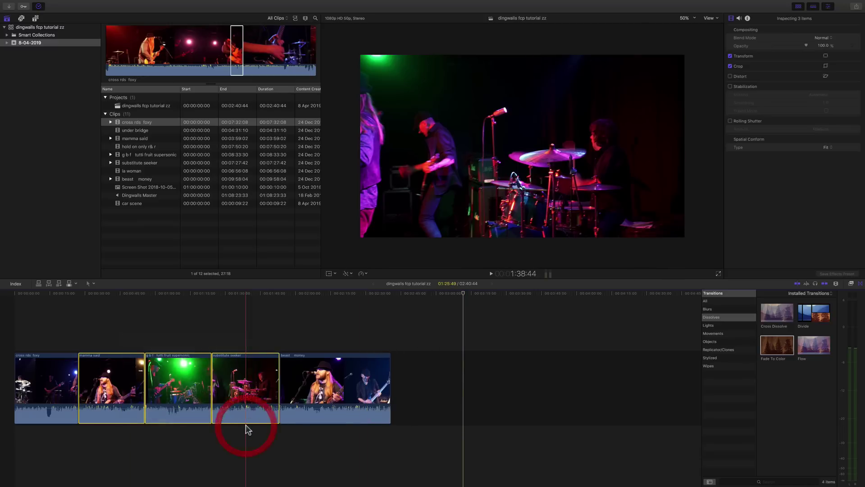
key("super+4")
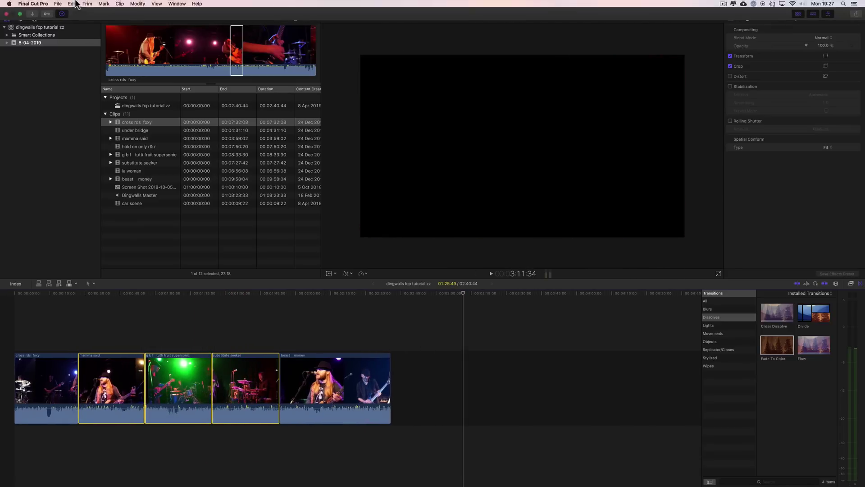
left_click(73, 4)
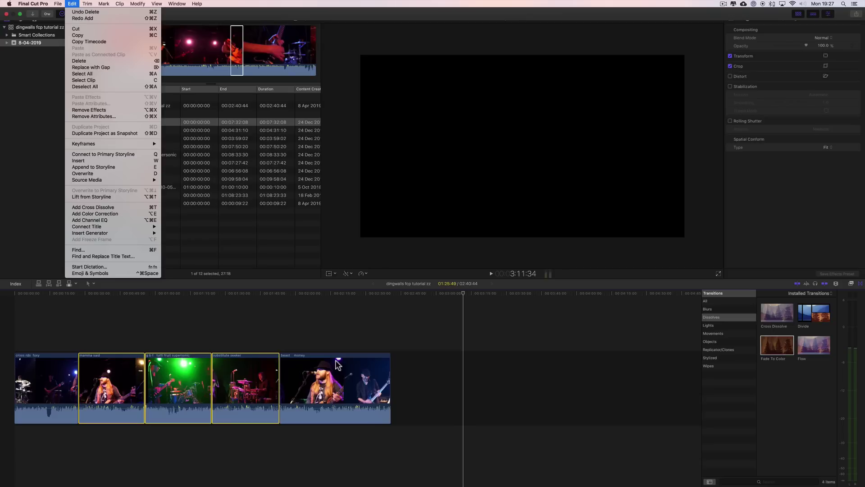
left_click(98, 207)
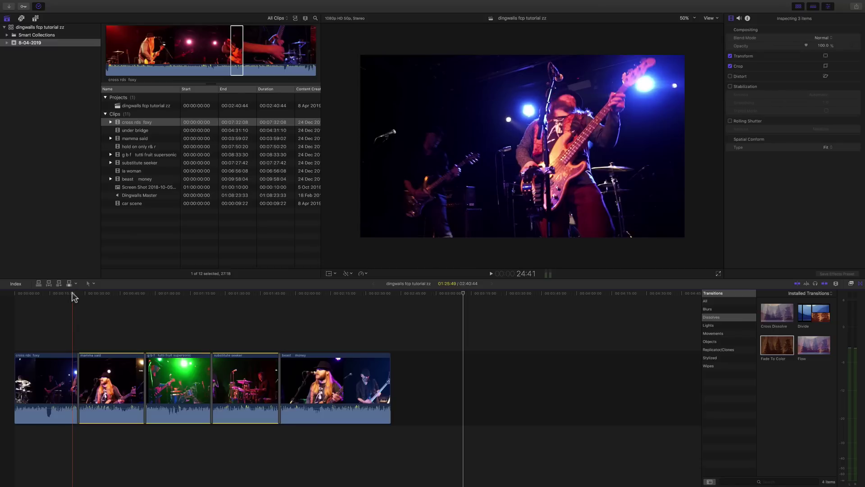
- Play back each of the four Cross Dissolve transitions in turn, from cross rds foxy through to beast money
key("space")
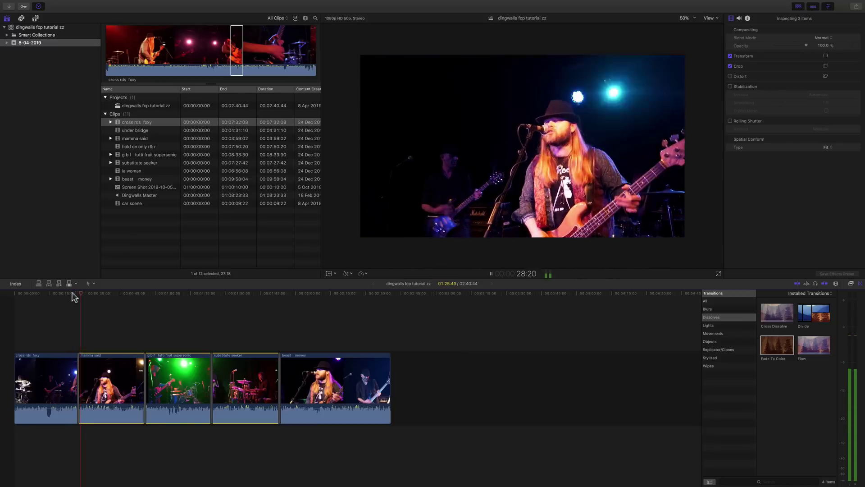
key("space")
left_click(136, 293)
key("space")
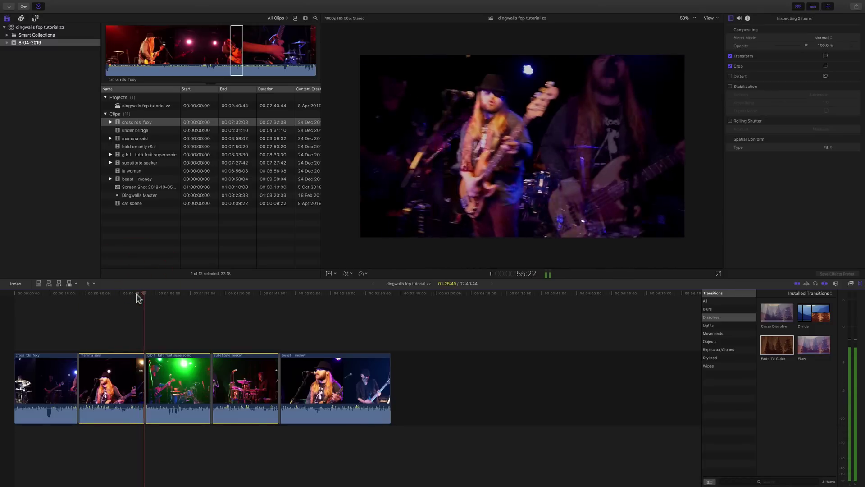
key("space")
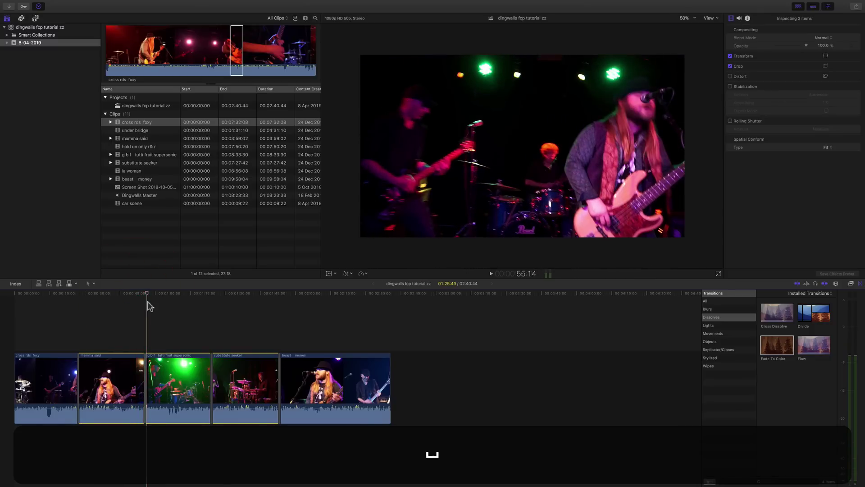
left_click(203, 296)
key("space")
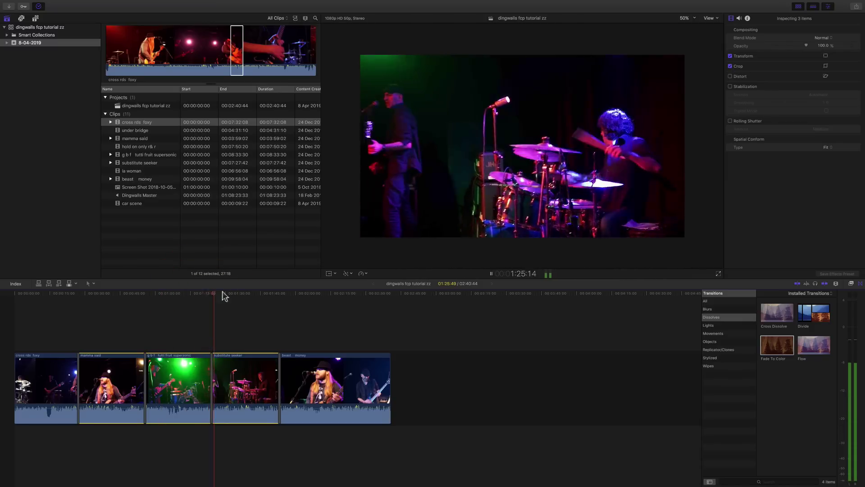
key("space")
left_click(274, 294)
key("space")
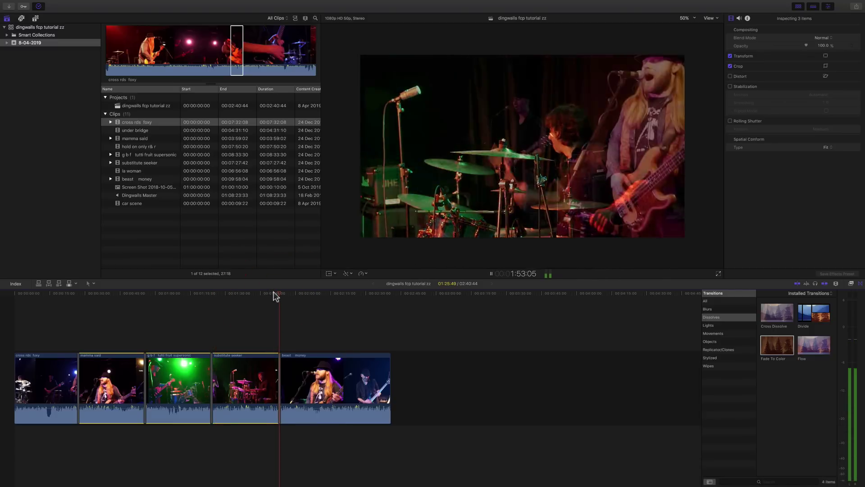
key("space")
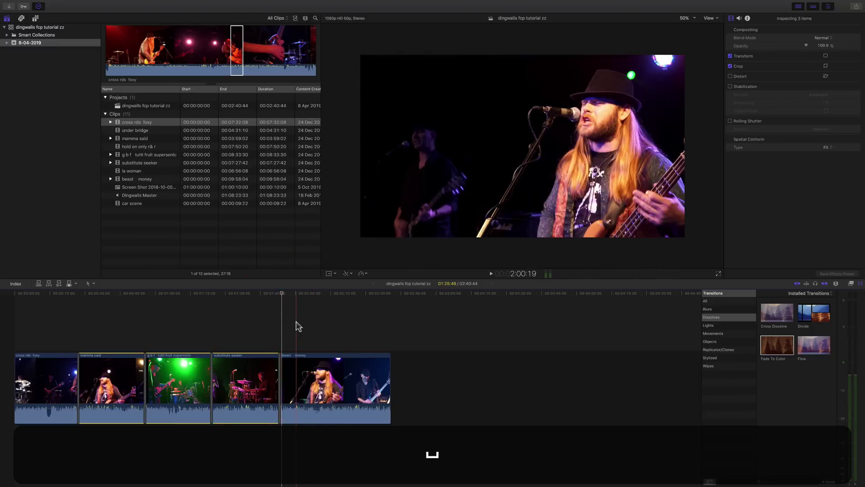
left_click(445, 291)
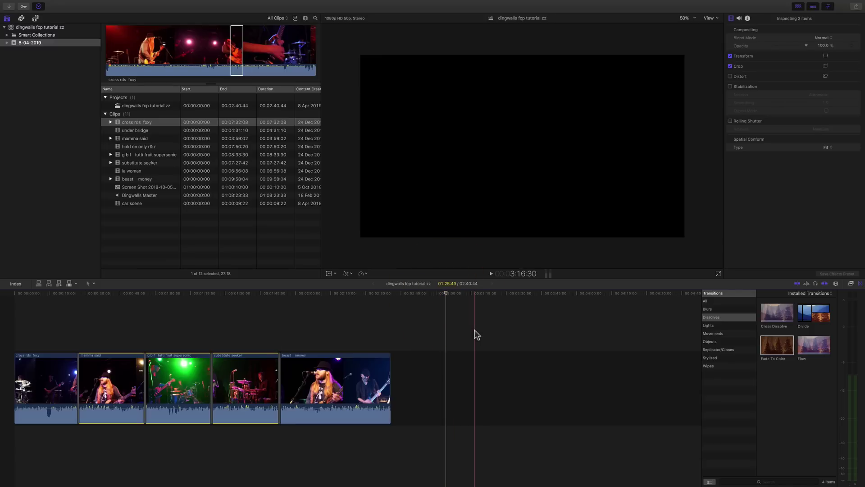
left_click(506, 294)
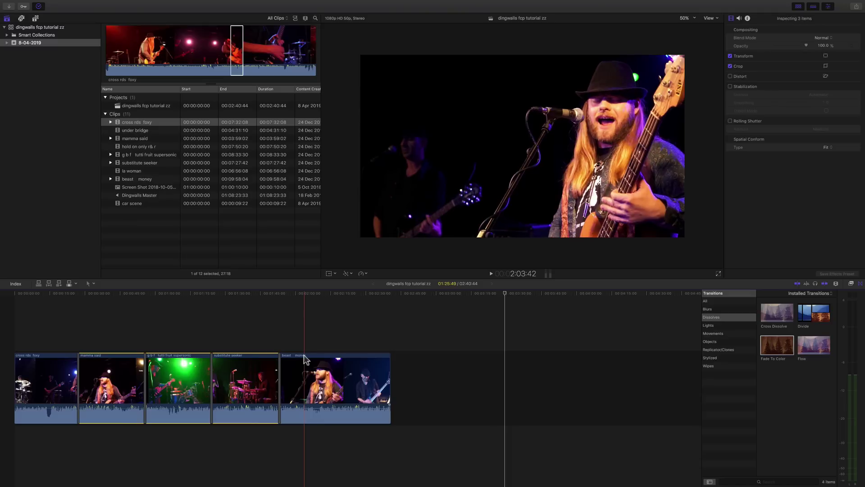
- Delete the Cross Dissolve between substitute seeker and beast money, and try to move the beast money clip away from the cut
left_click(279, 359)
key("BackSpace")
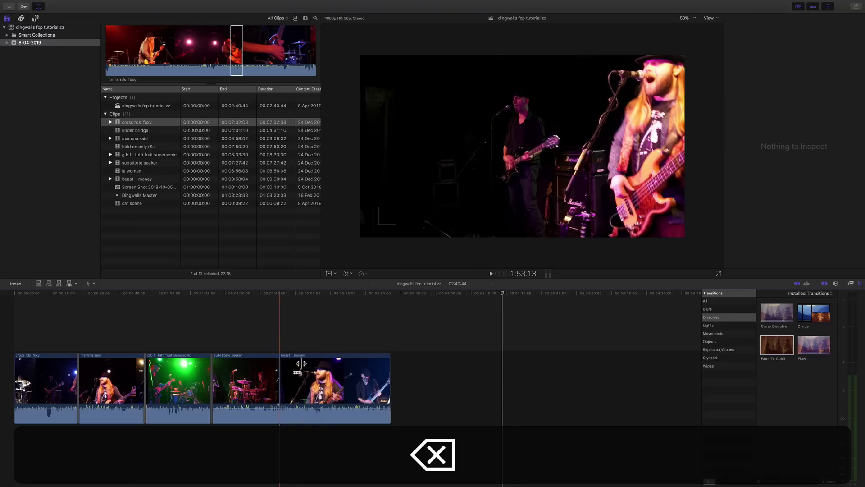
left_click(307, 357)
left_click_drag(312, 356, 357, 357)
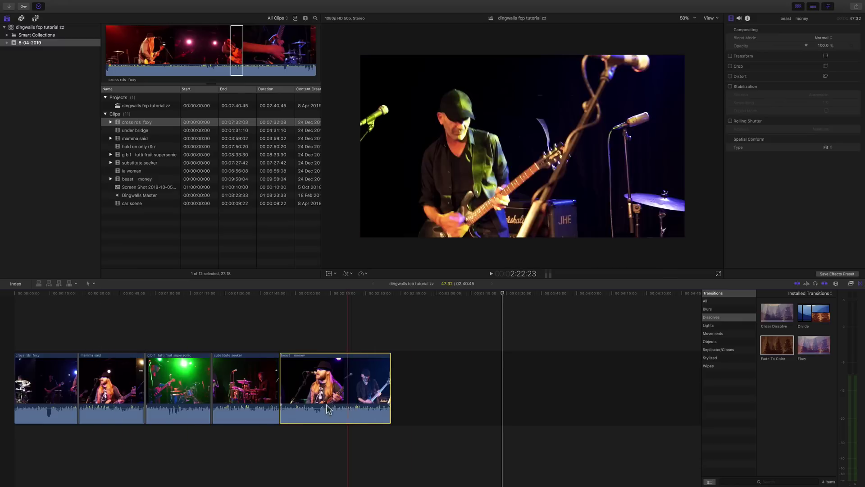
- Use the Position tool to move beast money away from substitute seeker, leaving a 3-second gap, and select the gap
key("super")
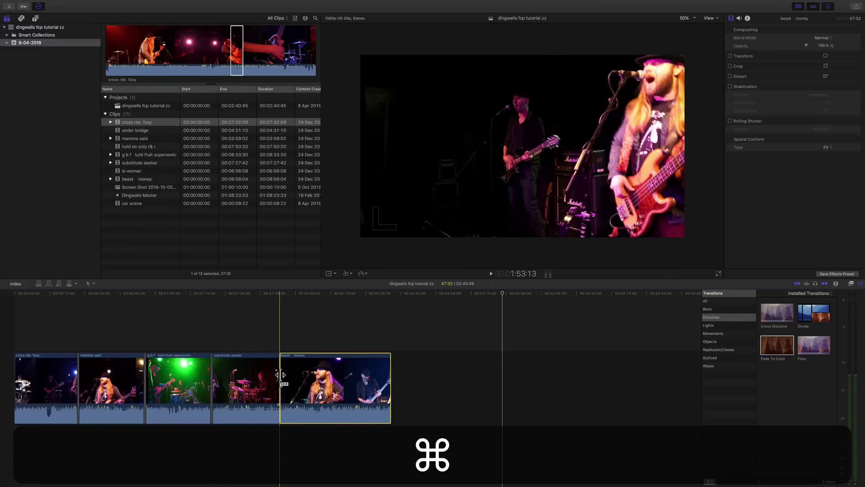
key("super+equal")
key("super+equal")
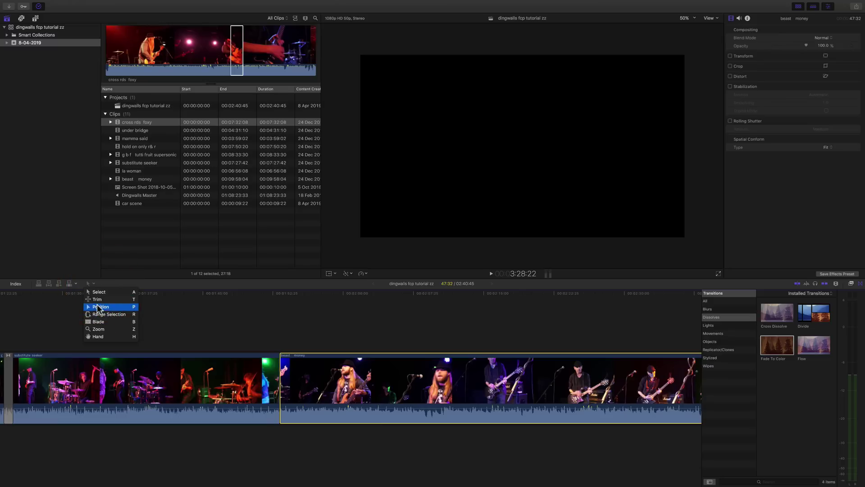
left_click(194, 328)
left_click_drag(302, 362, 329, 361)
left_click(283, 383)
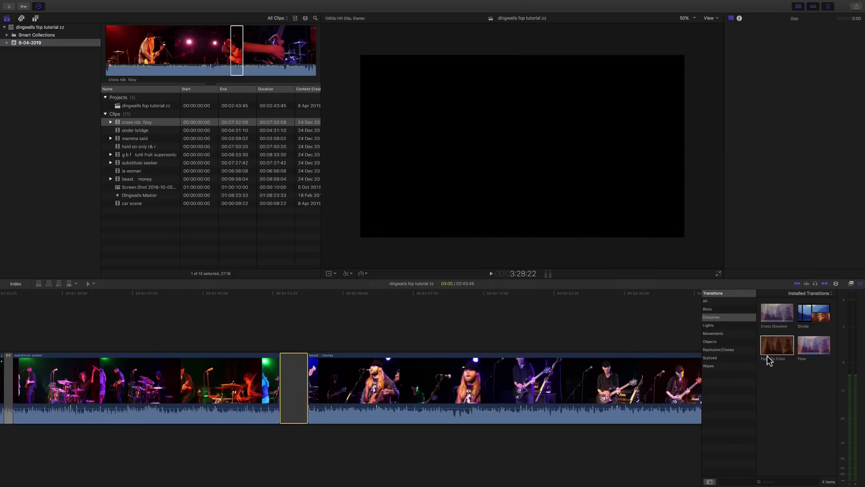
- Add Fade To Color transitions at the start of beast money and at the end of substitute seeker, on either side of the gap
left_click_drag(775, 356, 309, 387)
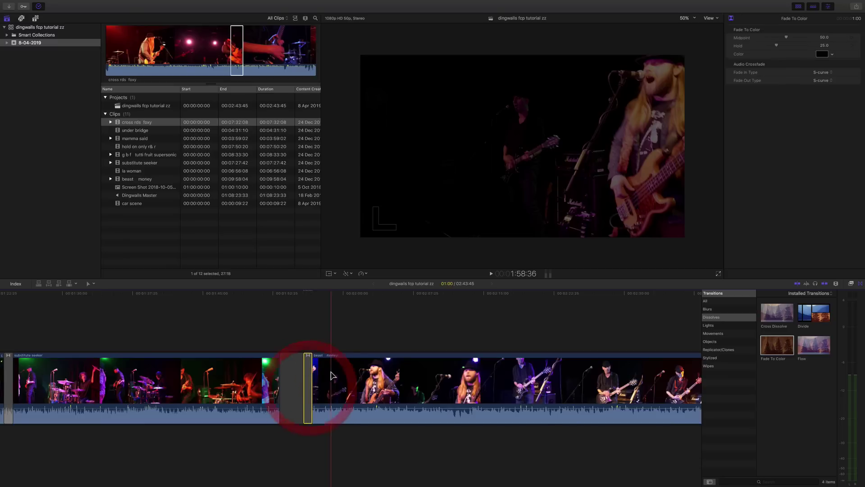
left_click_drag(518, 374, 278, 387)
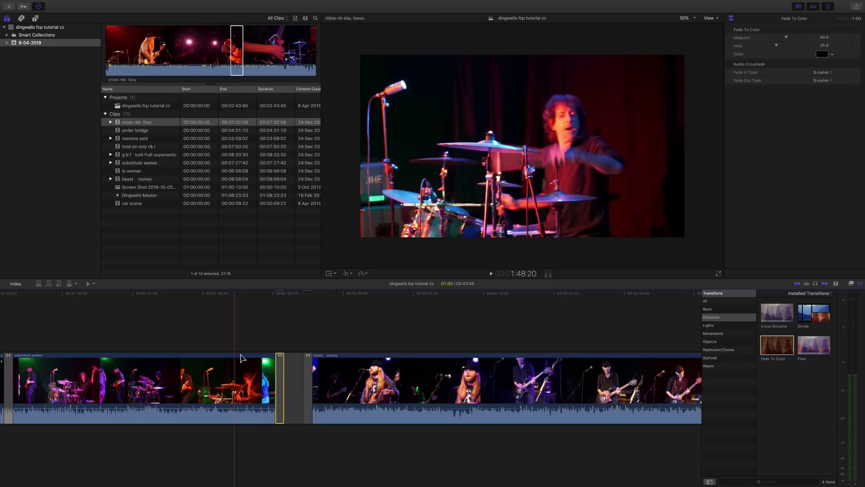
left_click(290, 378)
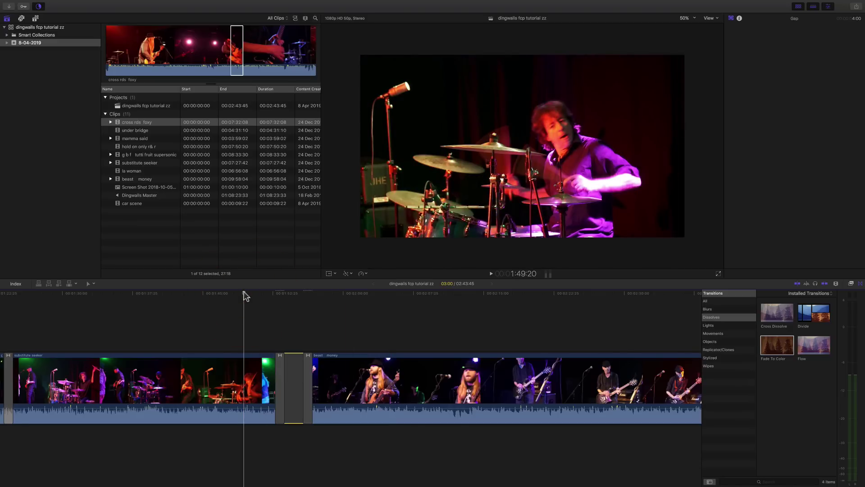
- Play back the fade out of substitute seeker, the gap and the fade into beast money
key("space")
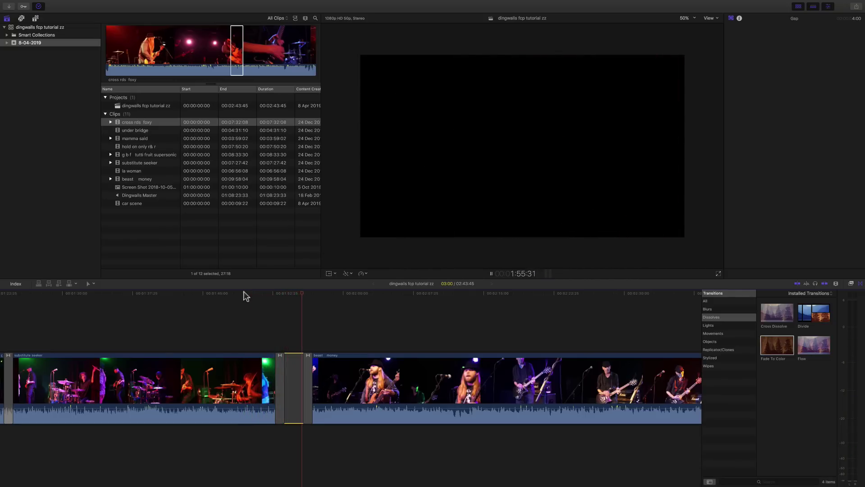
key("space")
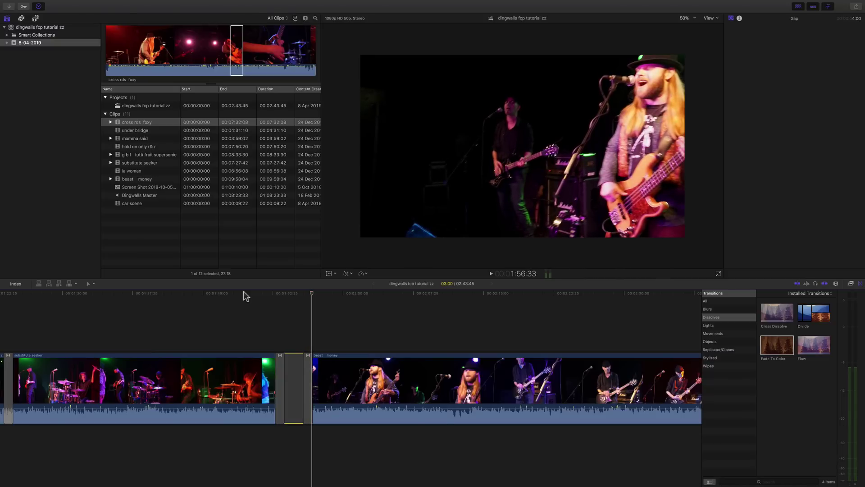
scroll(279, 383, "right", 1)
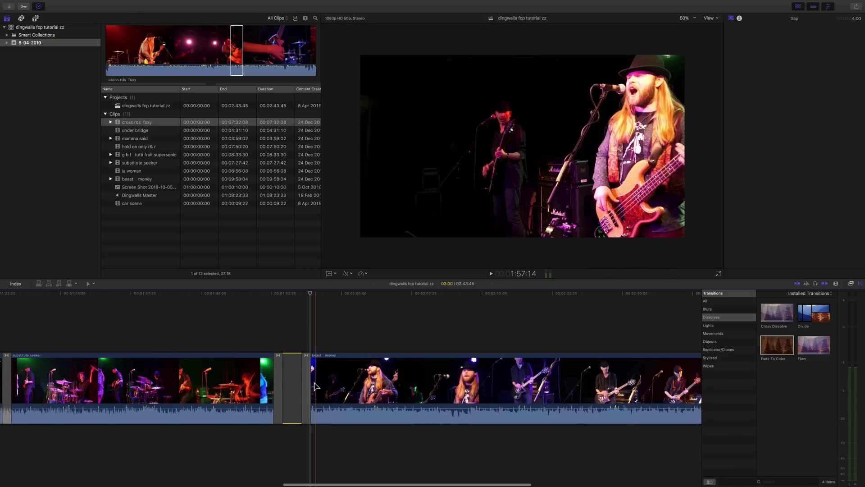
left_click(291, 389)
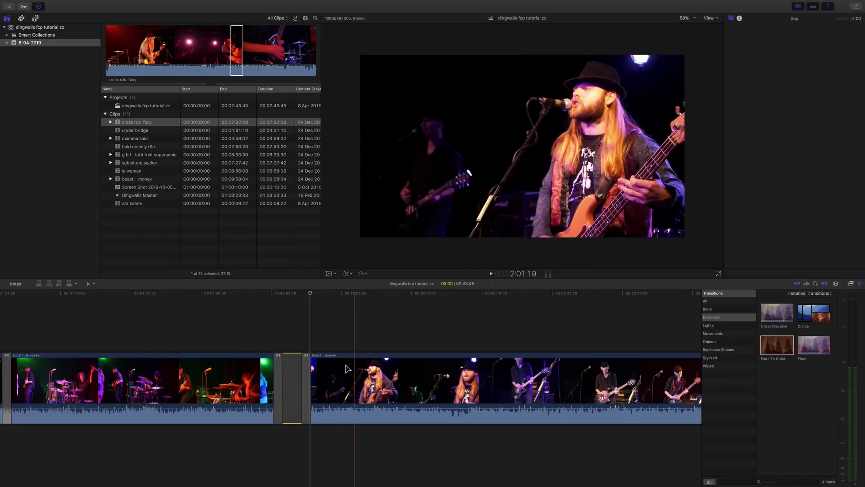
- Delete the Fade To Color transitions on both sides of the gap and select the gap
left_click(279, 374)
key("BackSpace")
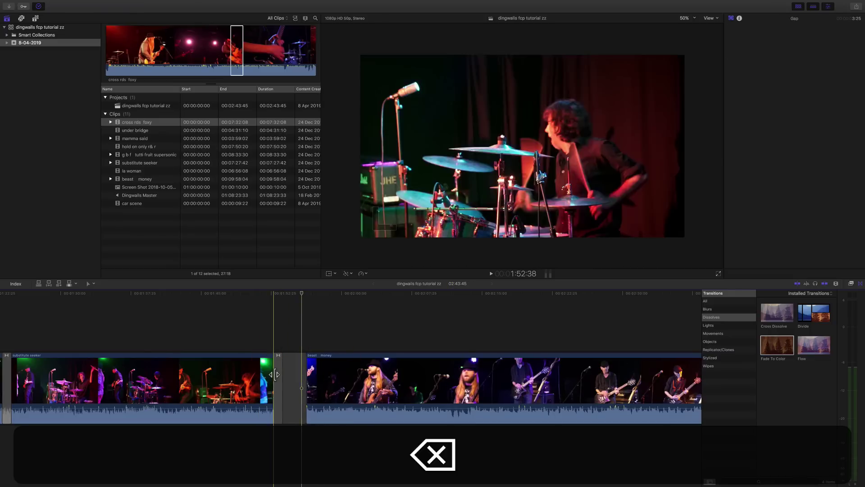
left_click(289, 368)
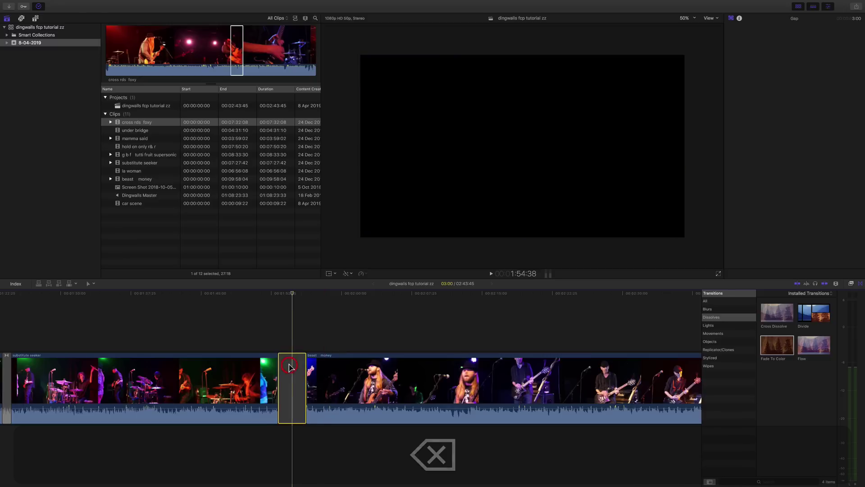
- Delete the gap between substitute seeker and beast money and add a Cross Dissolve at the edit point between them
key("BackSpace")
left_click_drag(278, 295, 219, 298)
left_click_drag(779, 318, 278, 374)
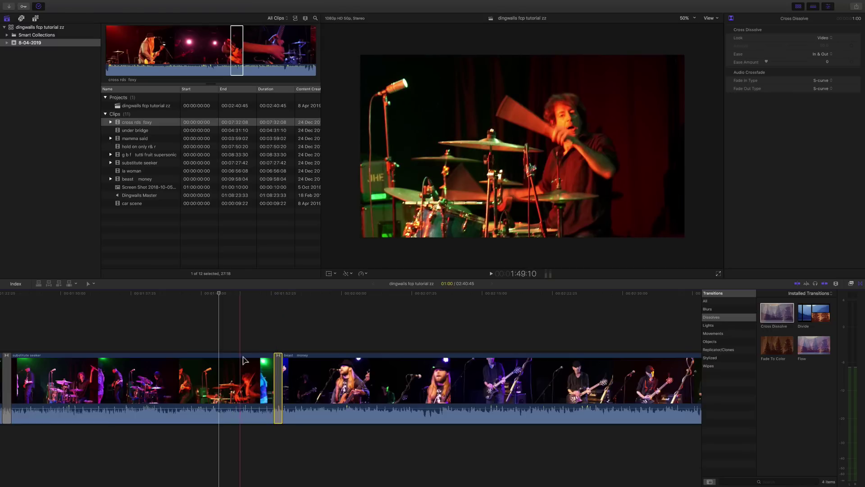
- Play back the end of substitute seeker through the Cross Dissolve into beast money
left_click(251, 357)
key("space")
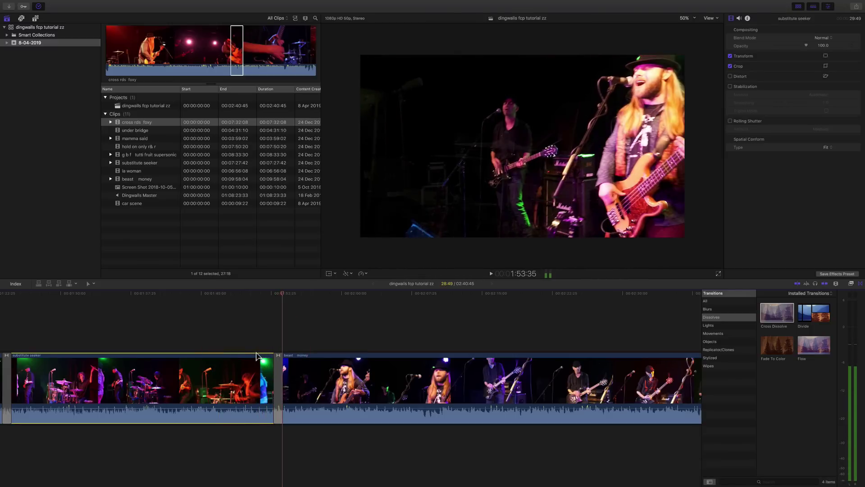
key("space")
- Show the Movements transitions and play the preview of the Mosaic transition
key("super+minus")
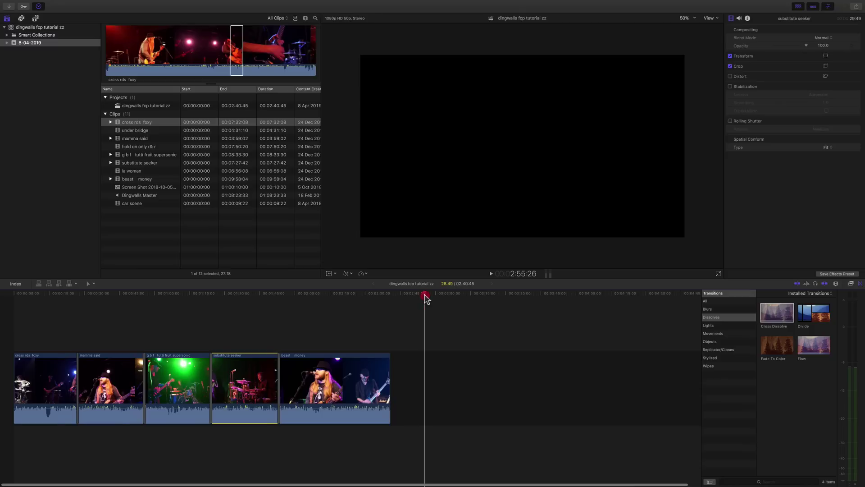
left_click(445, 319)
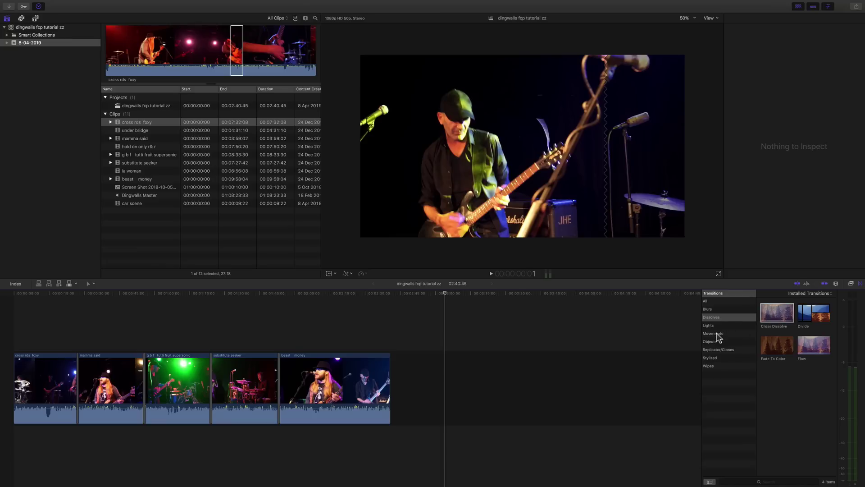
left_click(718, 336)
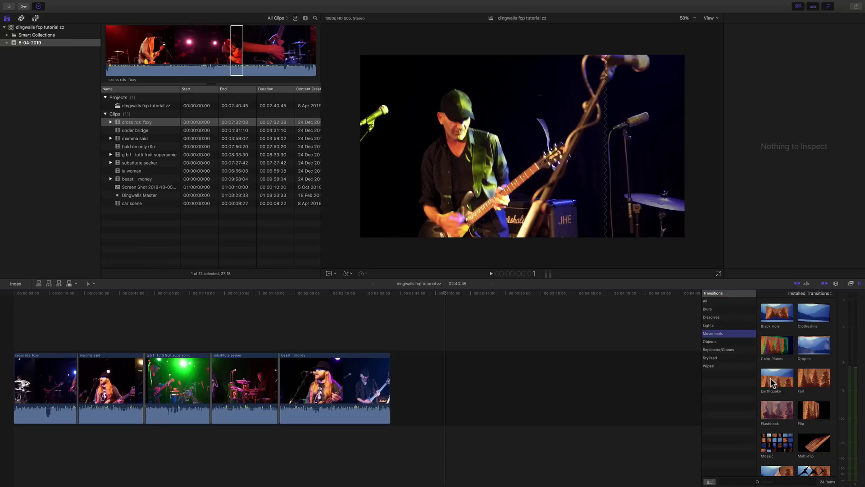
scroll(769, 411, "down", 2)
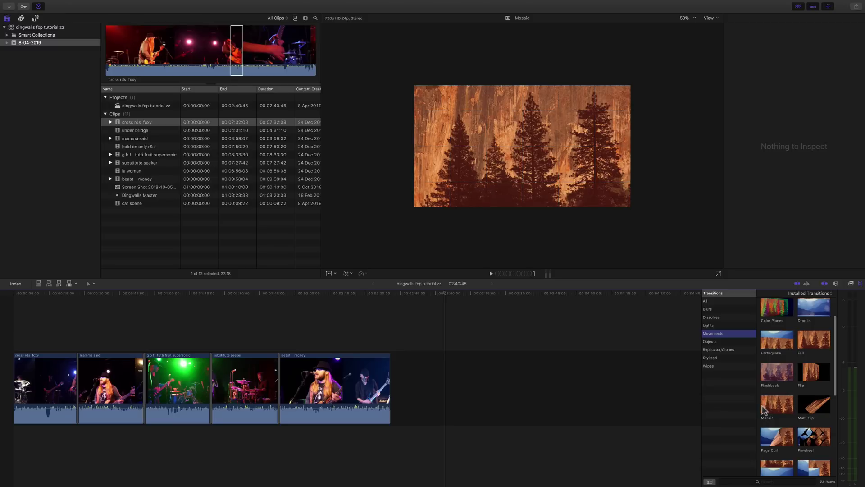
key("space")
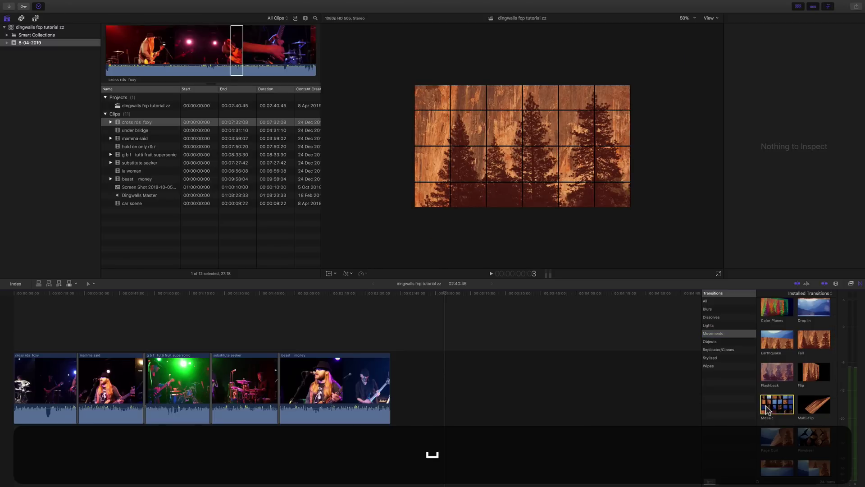
left_click(767, 408)
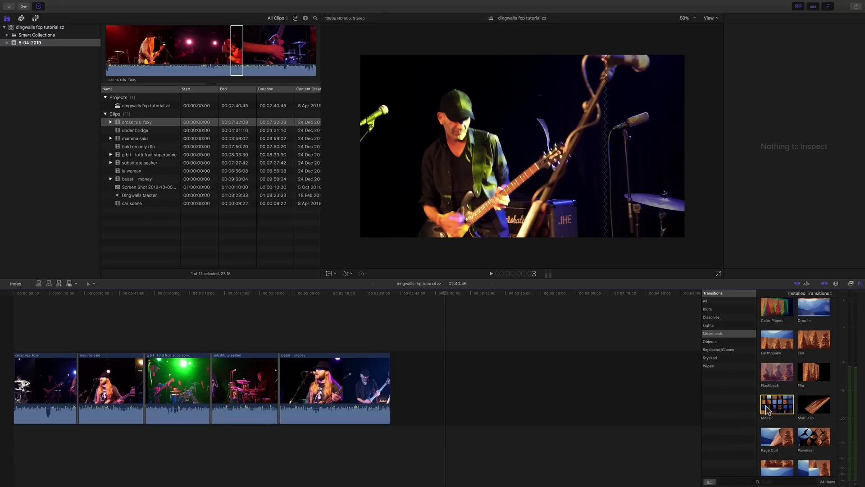
key("space")
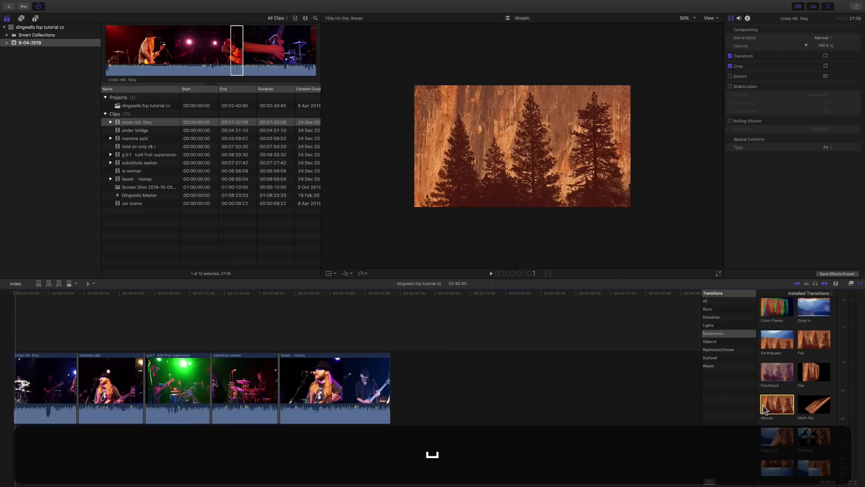
left_click(772, 382)
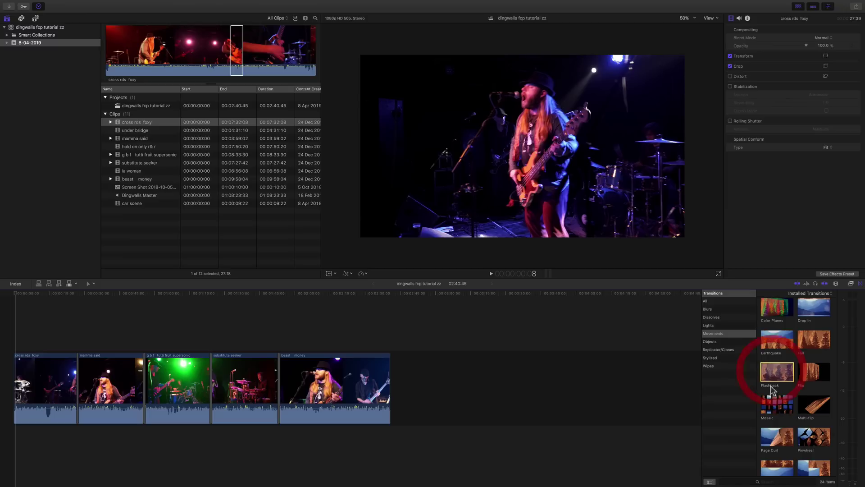
left_click(769, 406)
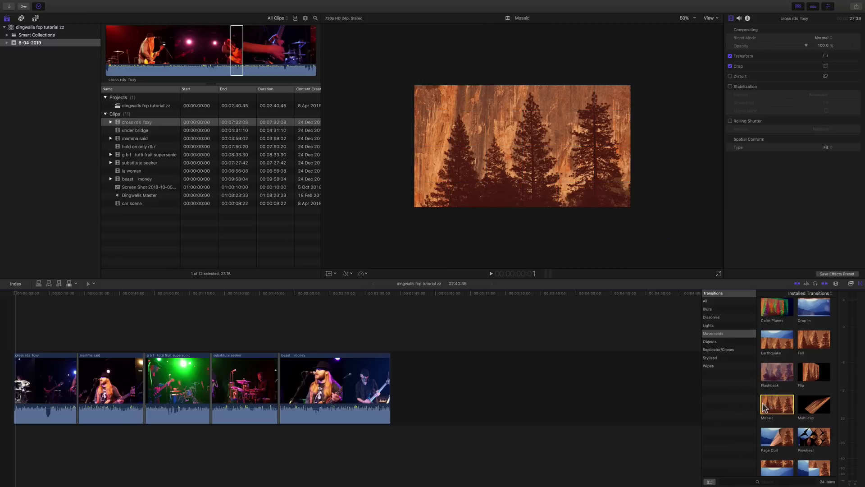
key("space")
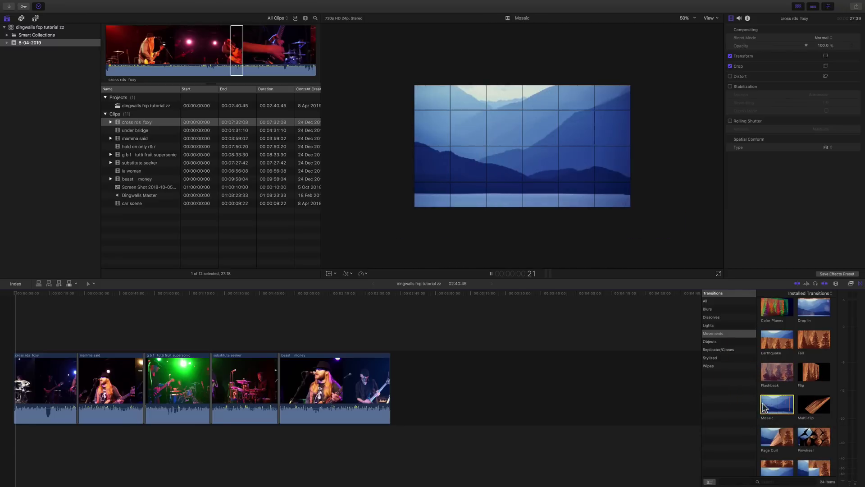
key("space")
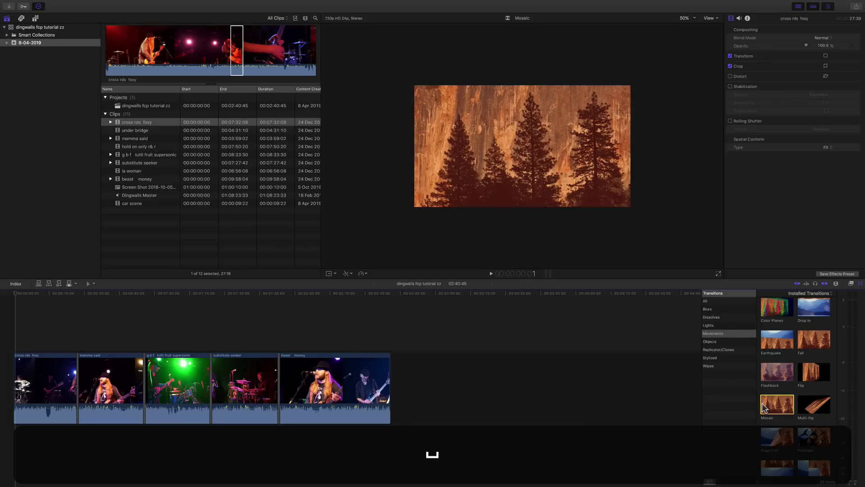
- Deselect the timeline clips and skim the Mosaic and Flashback transition previews
left_click(574, 332)
left_click(772, 399)
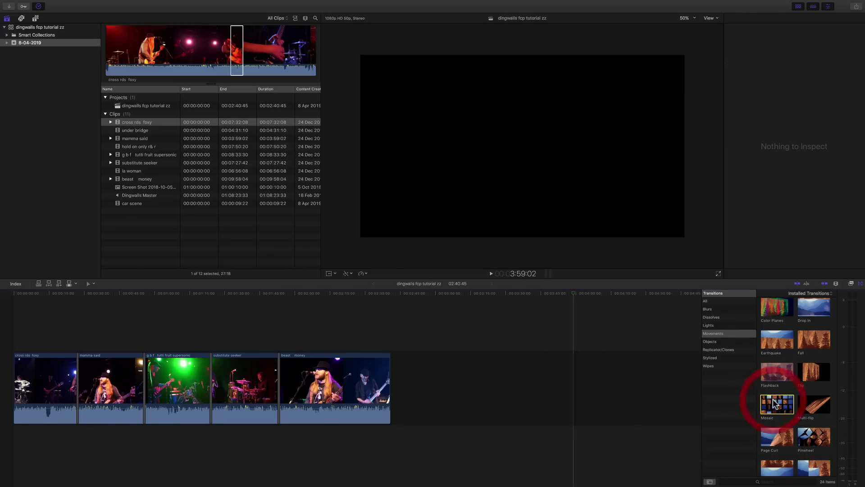
key("alt")
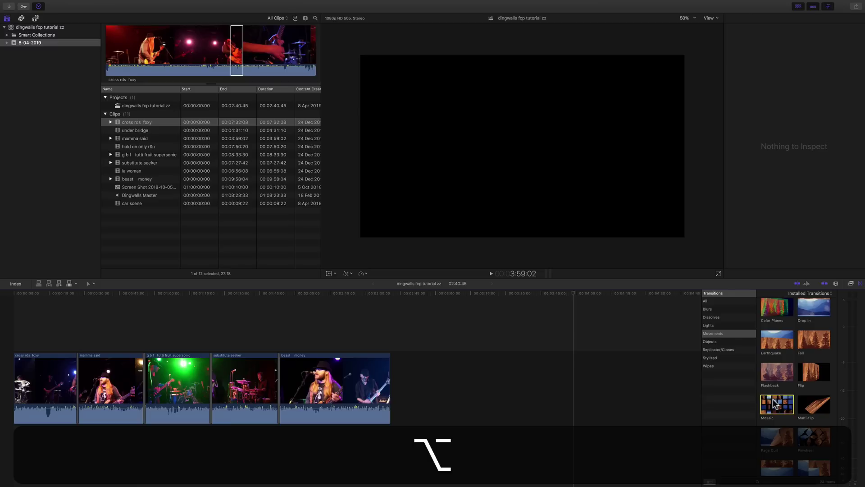
left_click(772, 398)
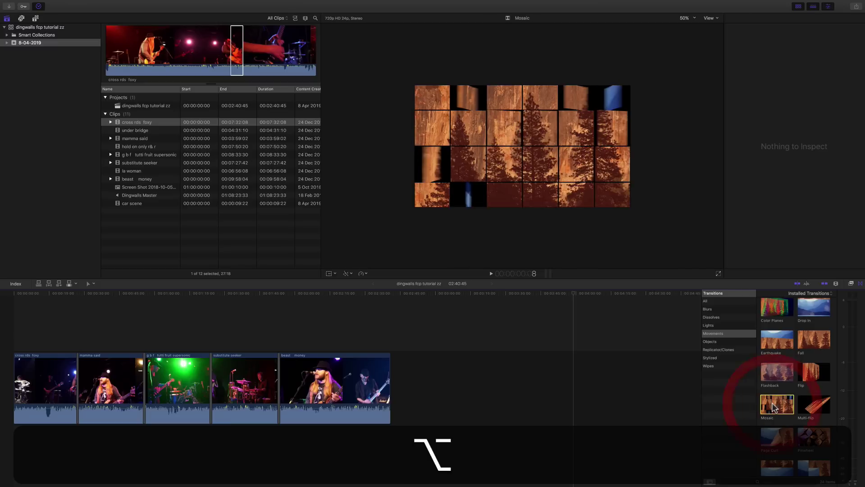
left_click(781, 386)
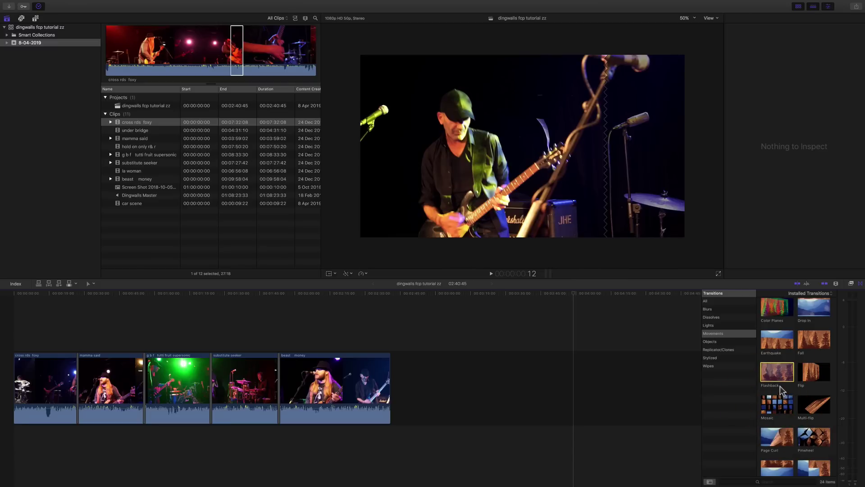
- Play back part of beast money from about 2:06 and preview the Mosaic transition again
left_click(310, 294)
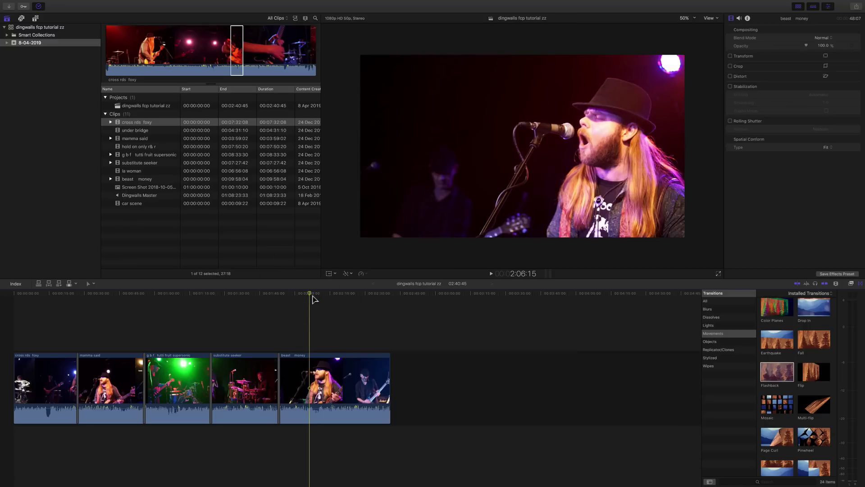
key("space")
key("space")
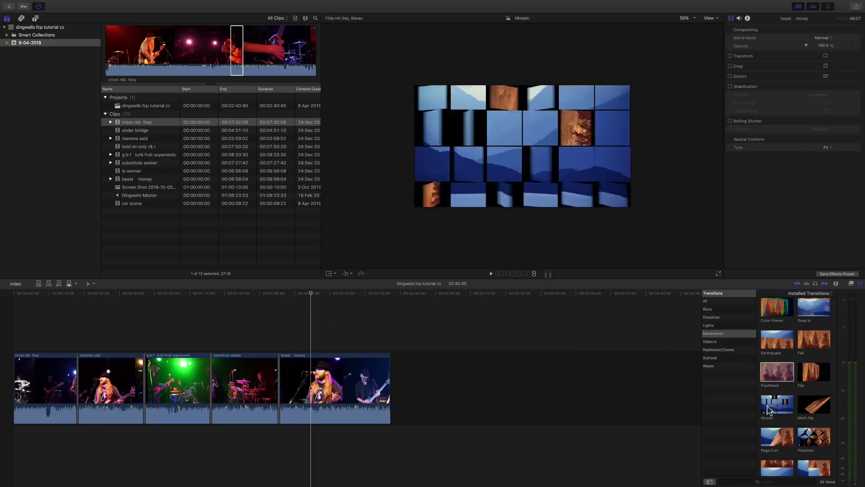
left_click(767, 409)
key("space")
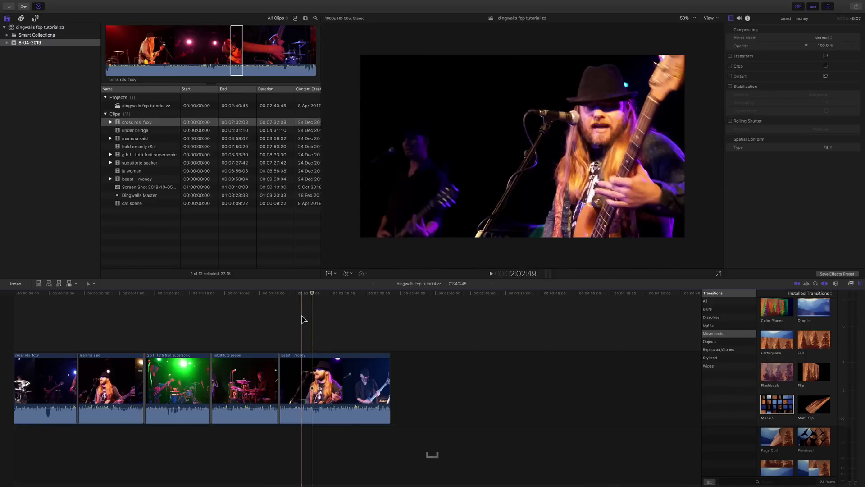
key("space")
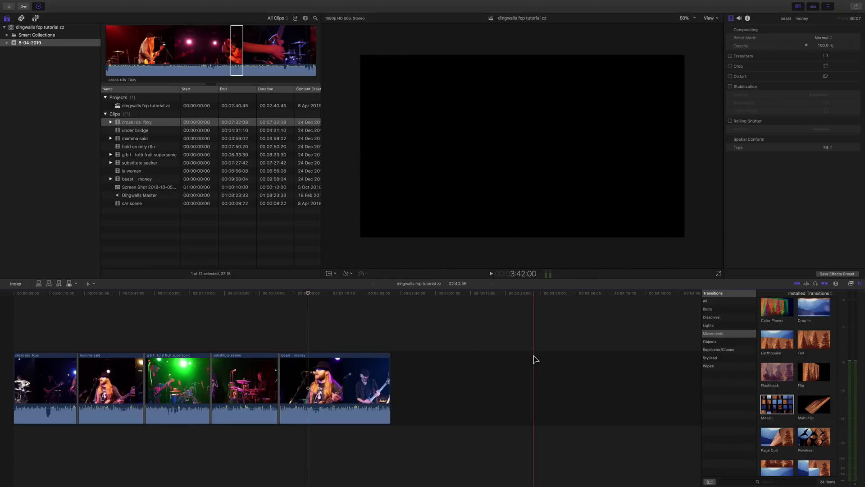
- Show the Effects browser, select the beast money clip and place the playhead at about 2:07:15
scroll(535, 359, "left", 1)
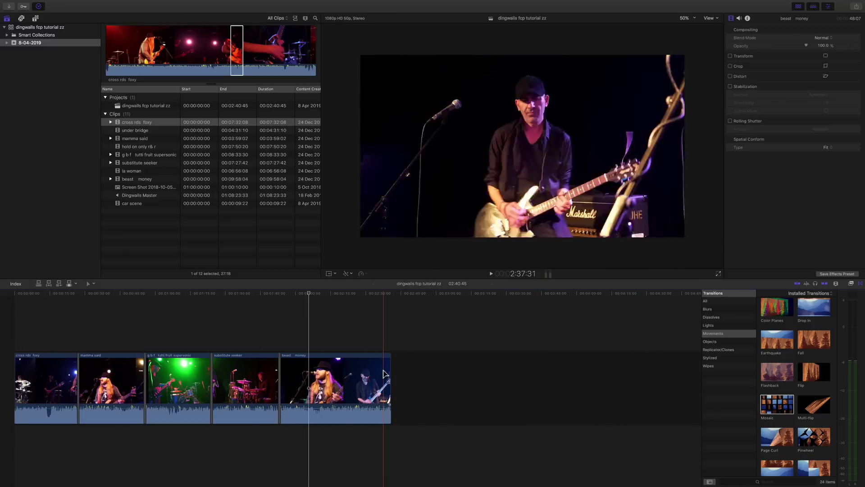
left_click_drag(311, 294, 524, 295)
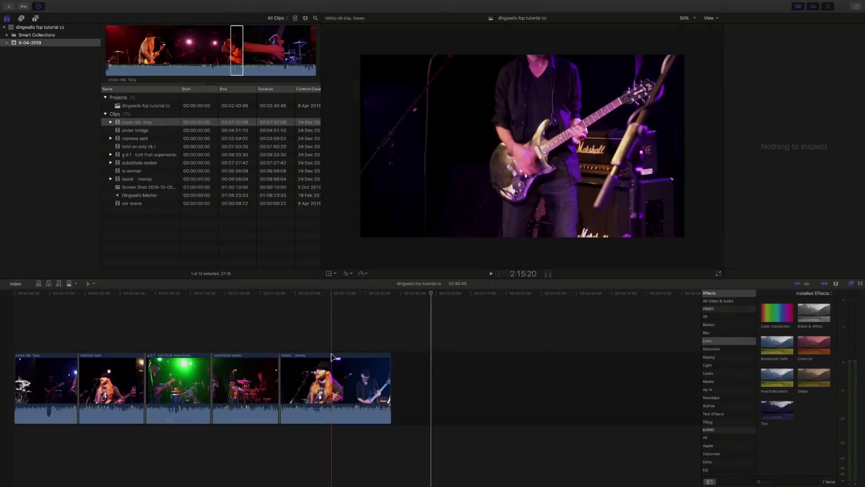
left_click(331, 355)
left_click(330, 293)
left_click_drag(322, 294, 314, 297)
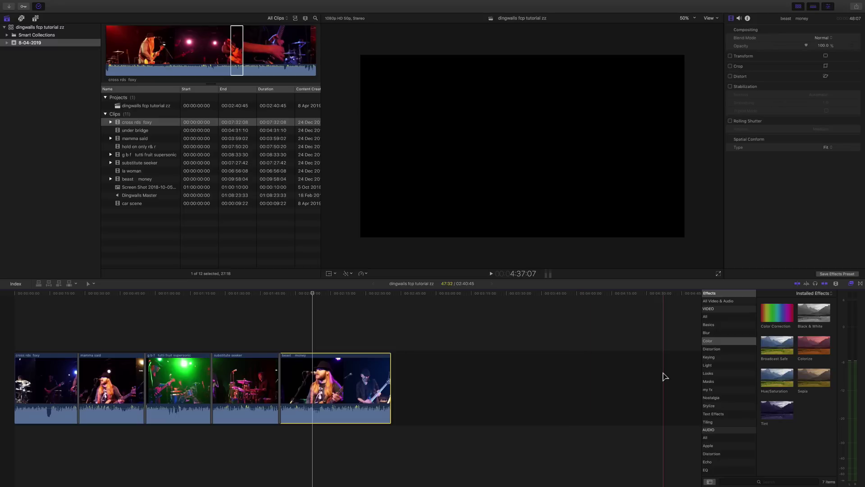
left_click(851, 284)
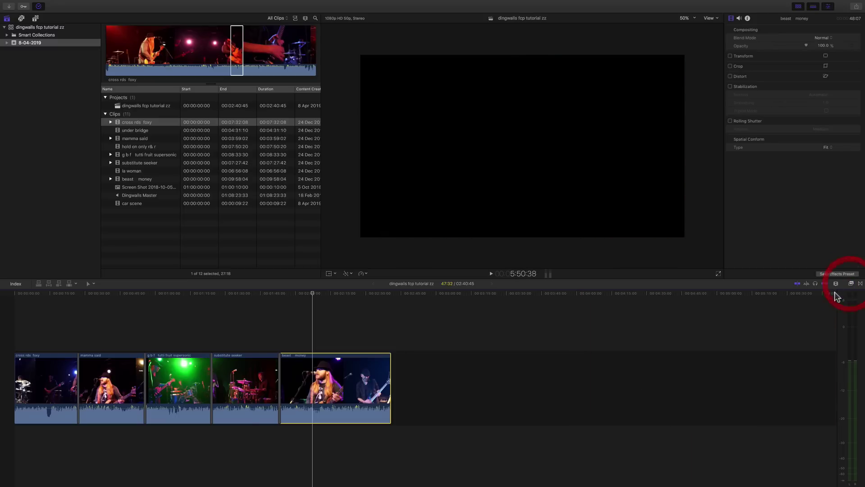
left_click(850, 284)
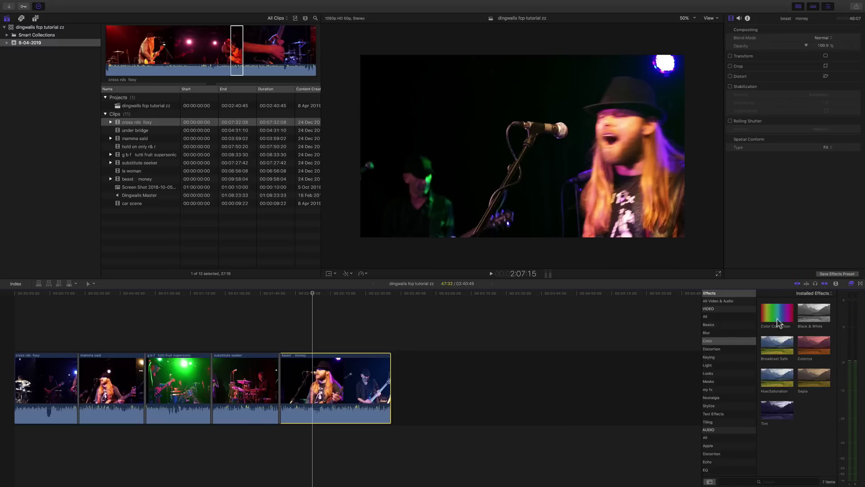
- Browse the video effect categories from Basics and Blur through Masks, my fx and Nostalgia to Text Effects
left_click(708, 325)
left_click(706, 333)
left_click(711, 350)
left_click(710, 357)
left_click(708, 366)
left_click(709, 373)
left_click(710, 382)
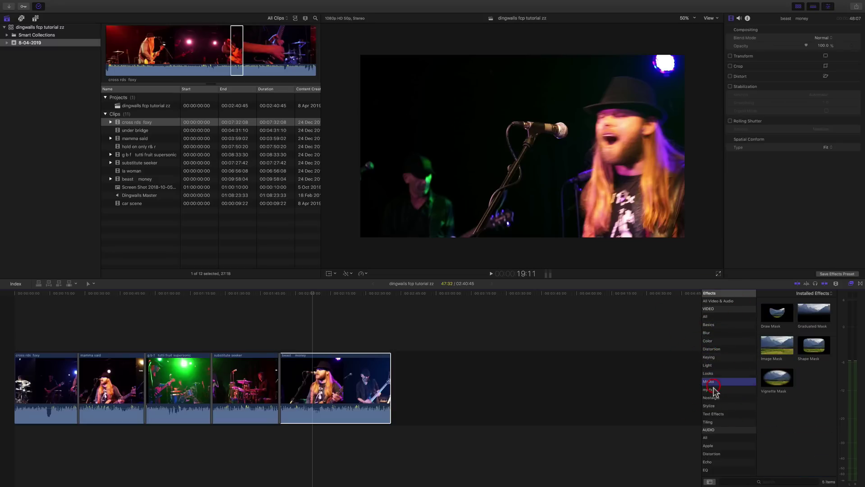
left_click(710, 391)
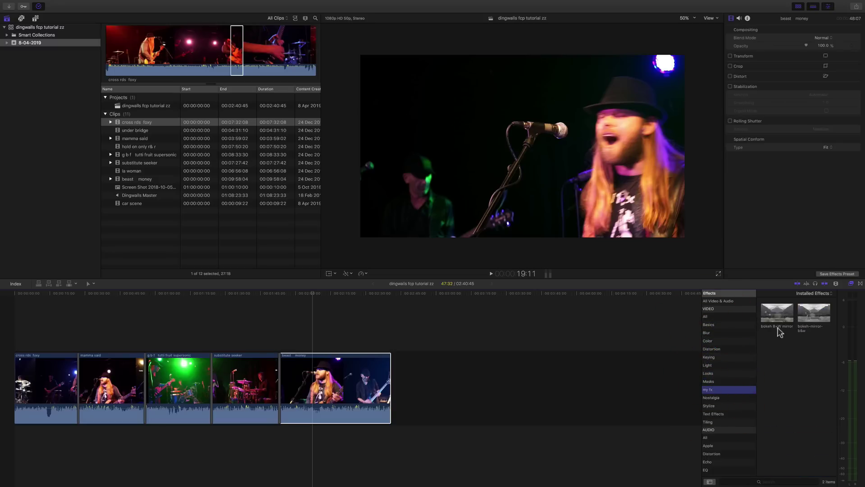
left_click(713, 398)
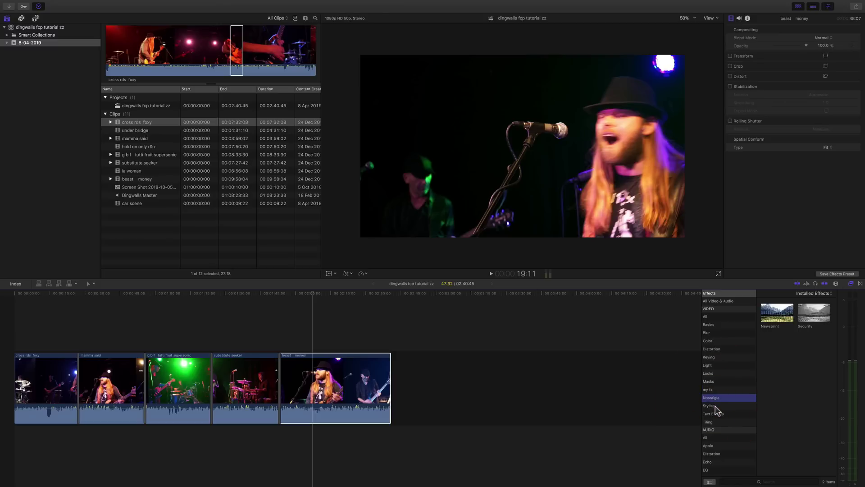
left_click(714, 406)
left_click(714, 414)
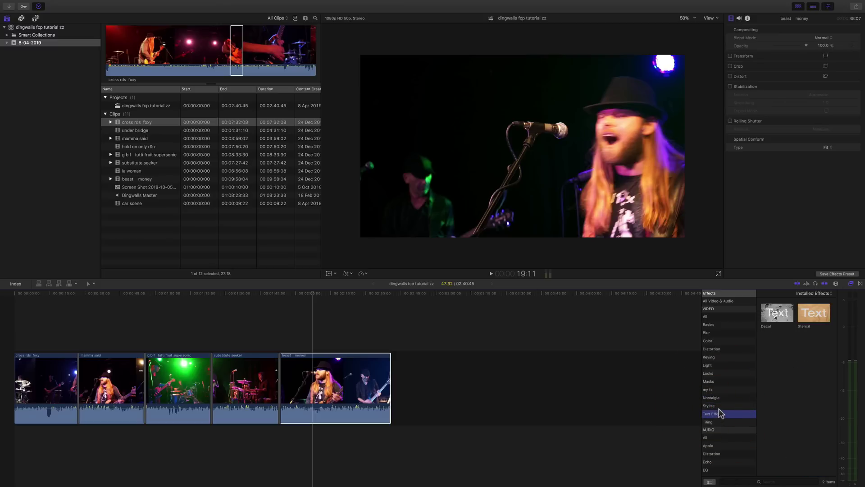
- Preview Color effects such as Tint and Distortion effects such as Heat and Tinted Squares on the selected beast money clip
left_click(710, 325)
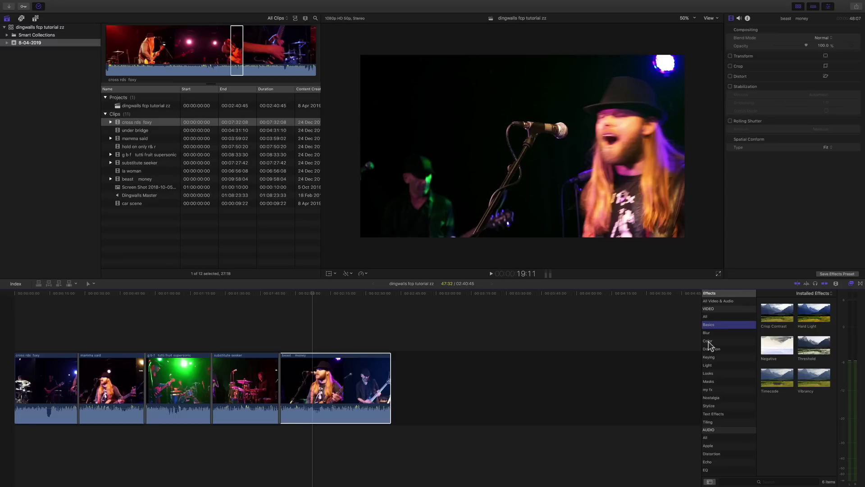
left_click(709, 341)
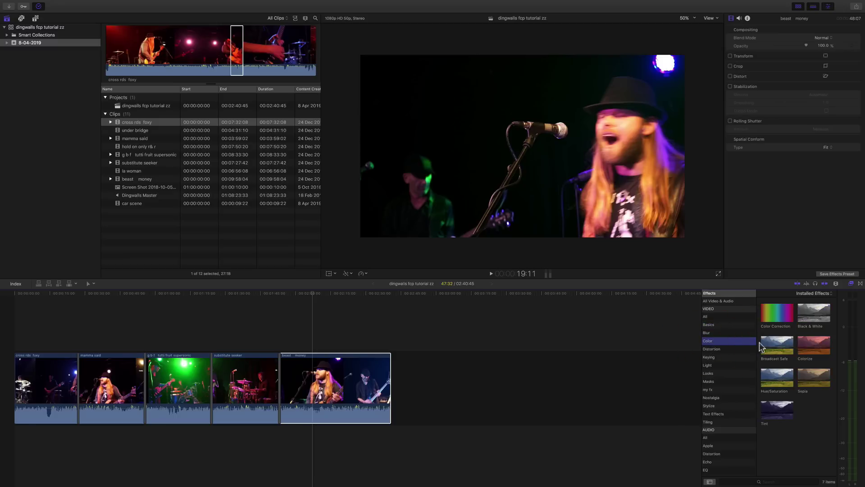
left_click(316, 353)
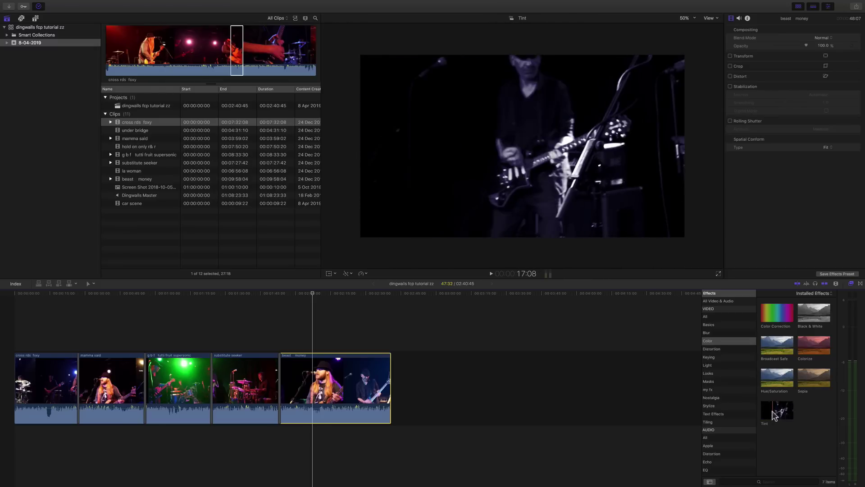
left_click(712, 349)
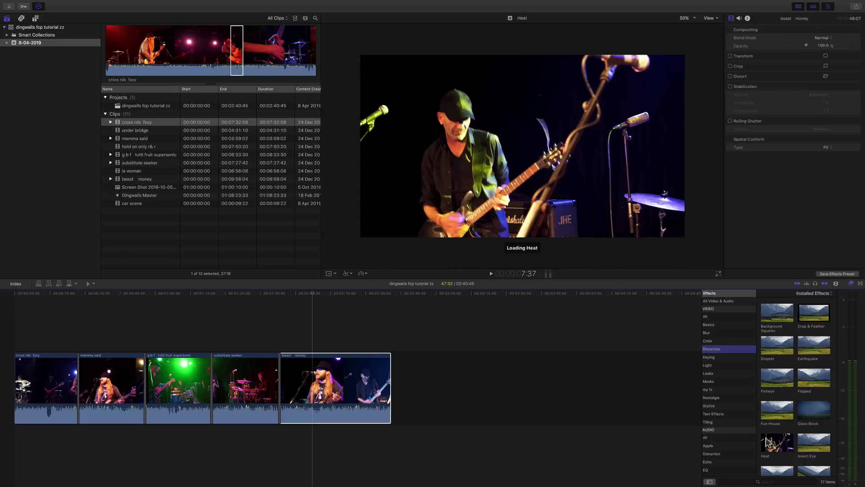
scroll(770, 428, "down", 2)
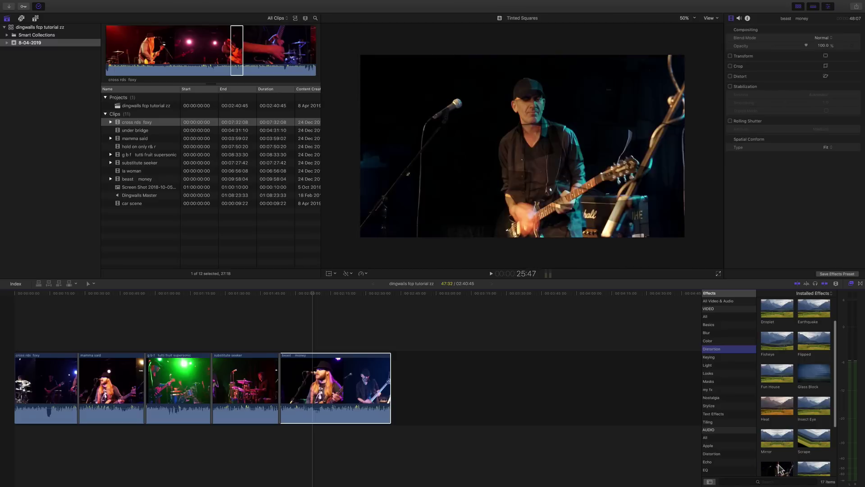
- Apply the Flashing effect from the Light category to the beast money clip and play back part of the result
left_click(708, 365)
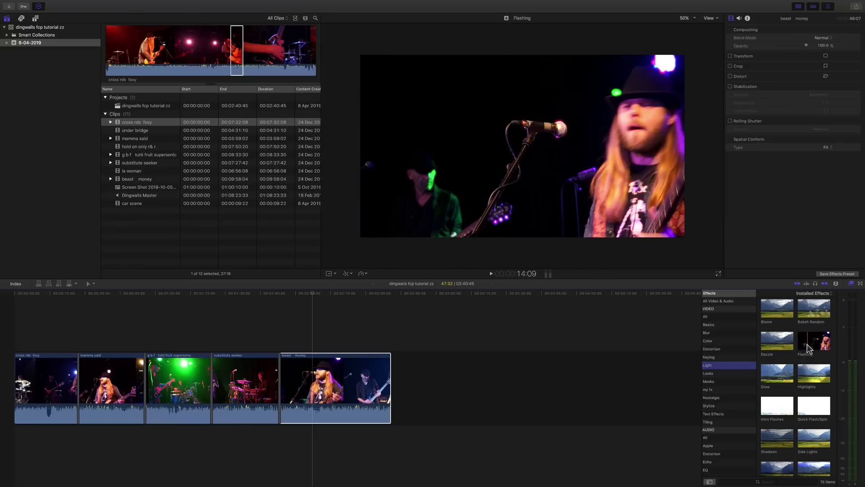
left_click(811, 346)
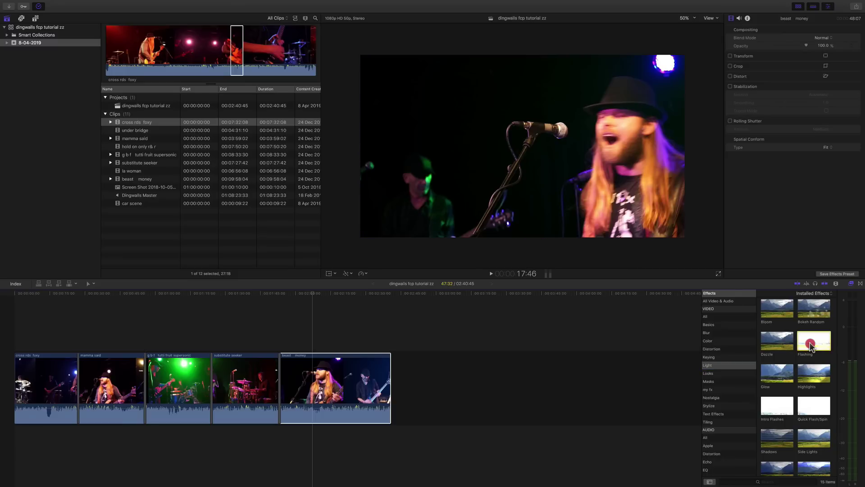
left_click_drag(810, 345, 332, 393)
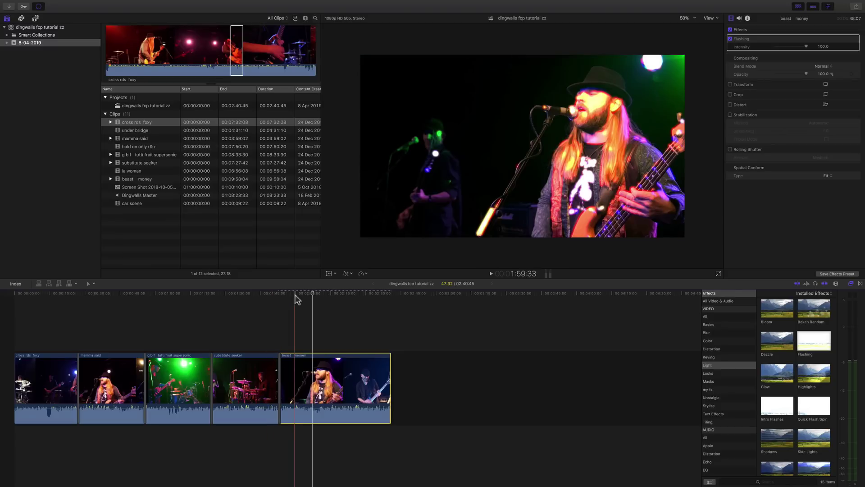
key("space")
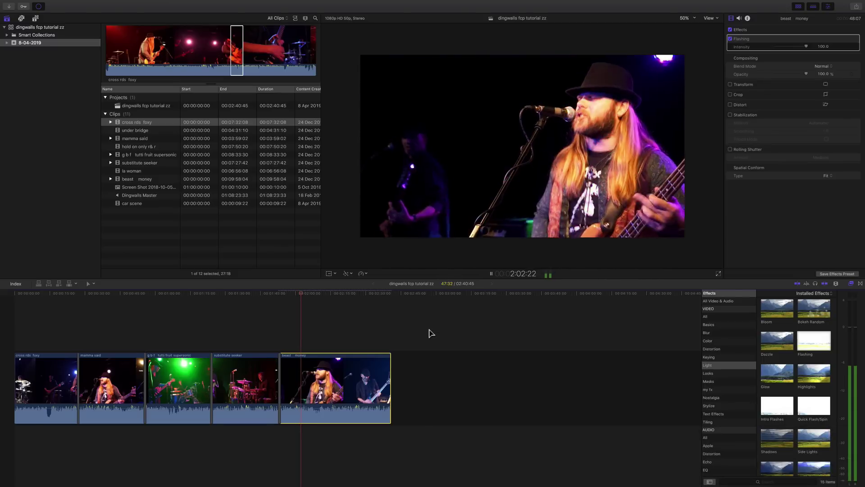
key("space")
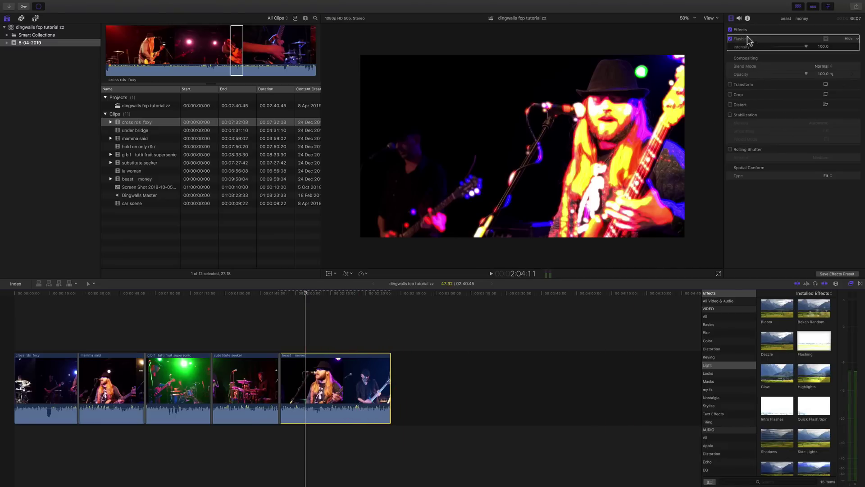
- Examine the audio settings and clip information of beast money, then return to its video settings
left_click(731, 18)
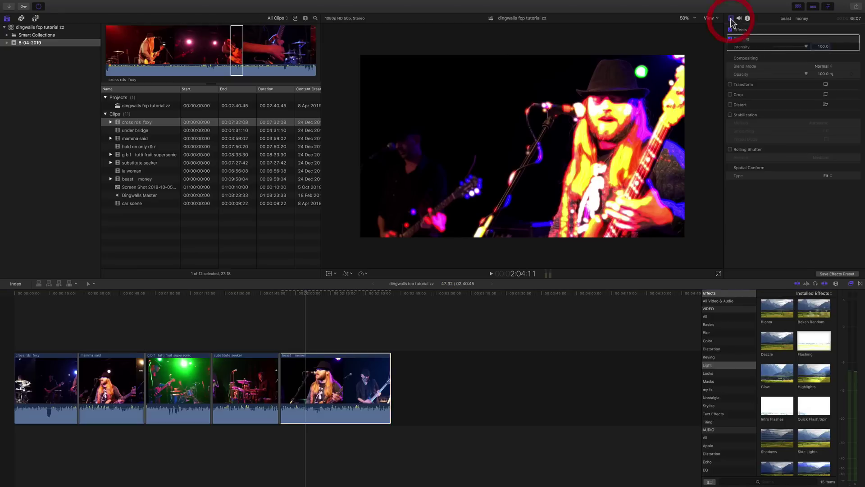
left_click(739, 18)
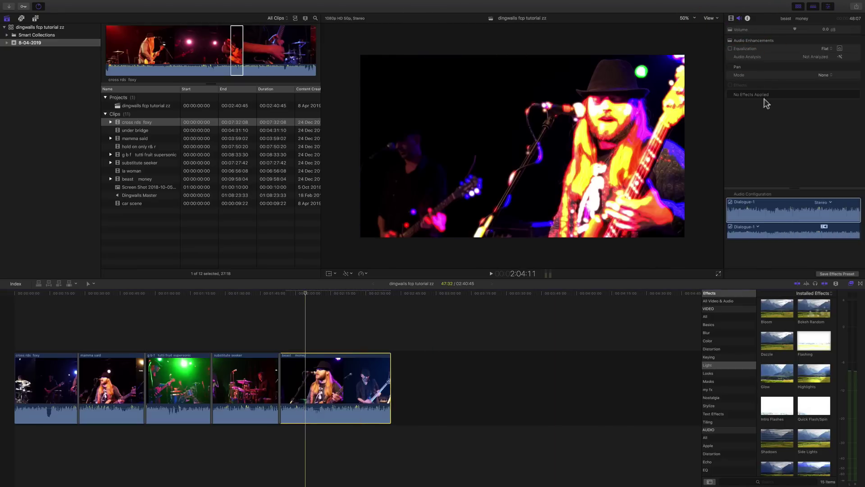
left_click(747, 18)
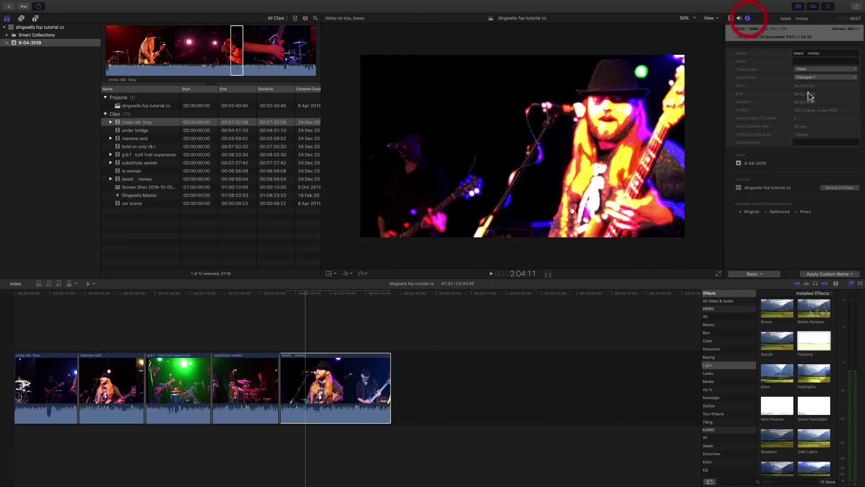
left_click(731, 19)
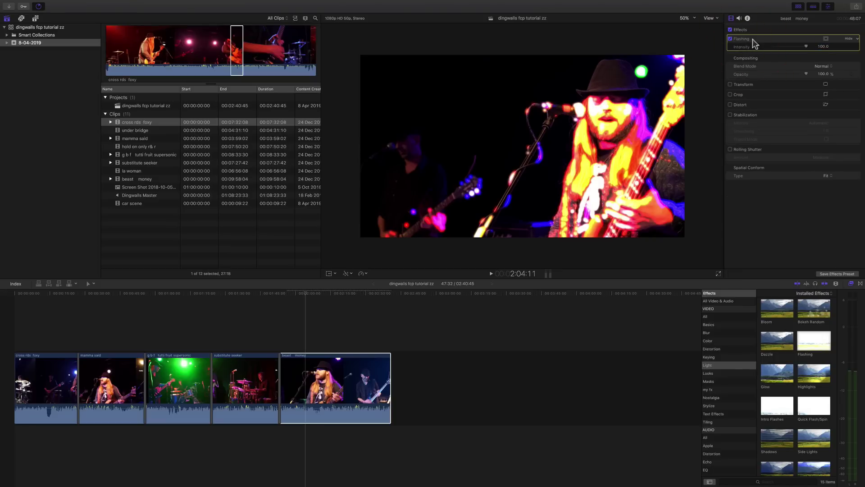
- Toggle all effects off and on, reduce Flashing's Intensity to about 40, and play back beast money
left_click(730, 30)
left_click(730, 30)
left_click_drag(806, 45, 789, 46)
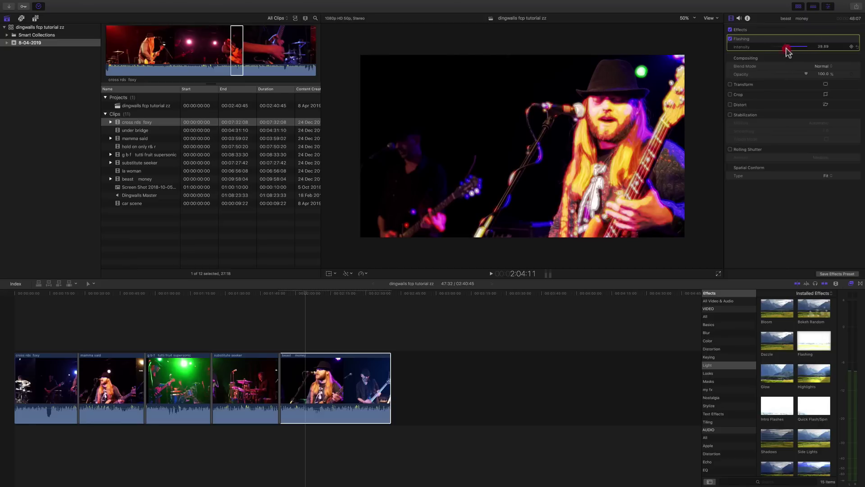
left_click(299, 295)
key("space")
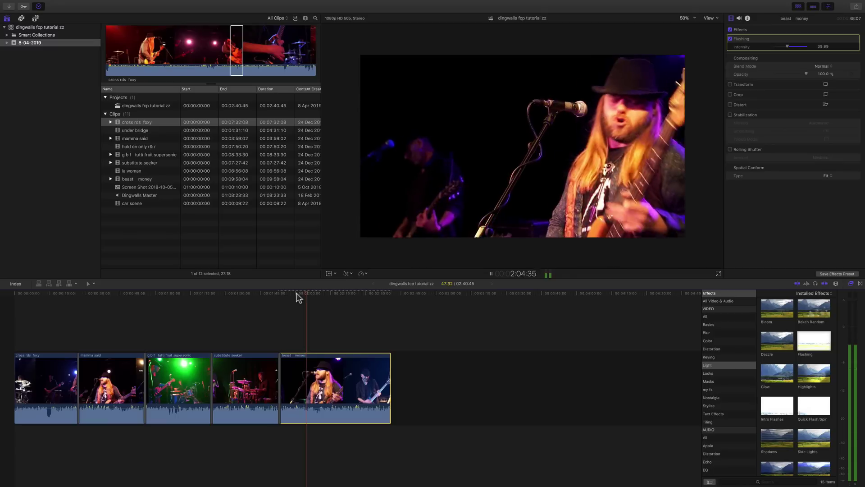
key("space")
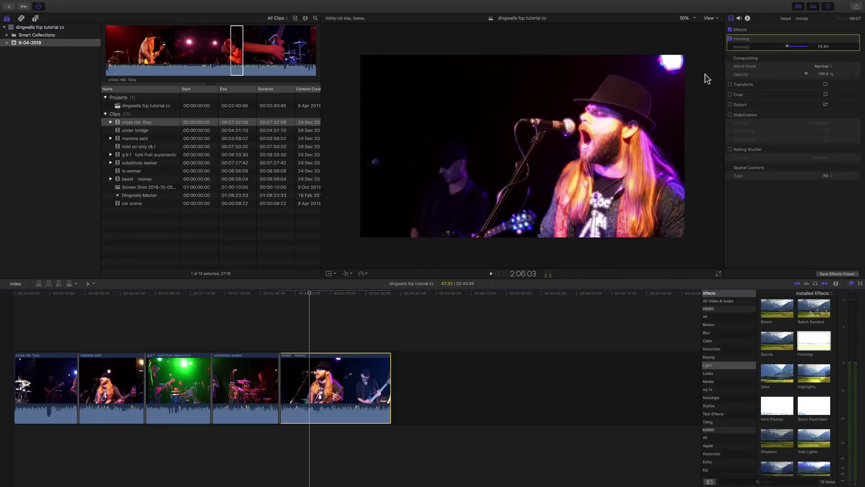
- Compare beast money with Flashing and all effects switched off and on, and delete the Flashing effect
left_click(730, 40)
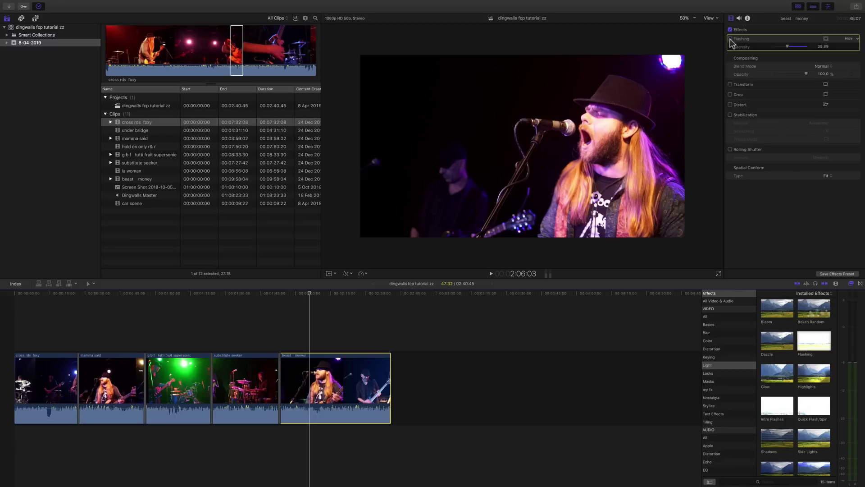
left_click(731, 39)
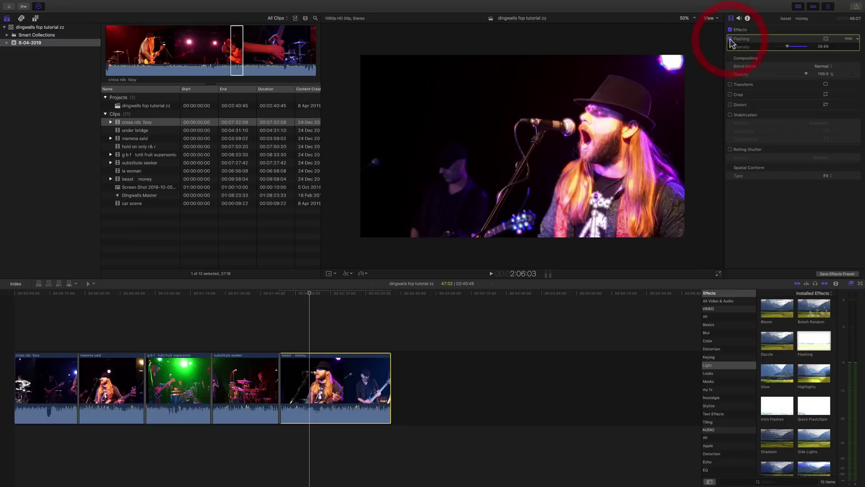
left_click(730, 39)
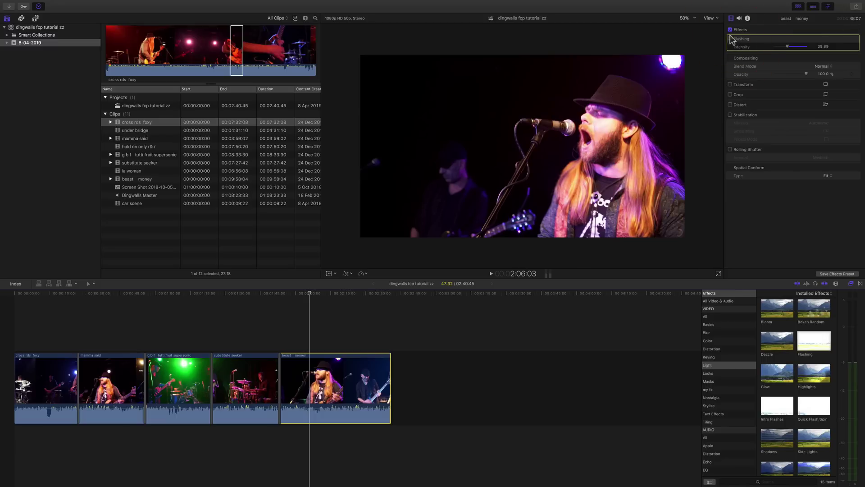
left_click(730, 40)
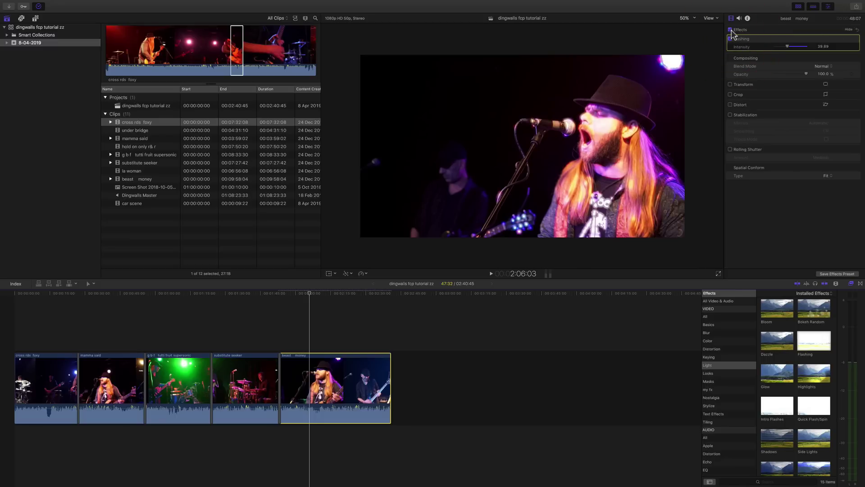
left_click(730, 30)
left_click(730, 30)
left_click(739, 39)
key("BackSpace")
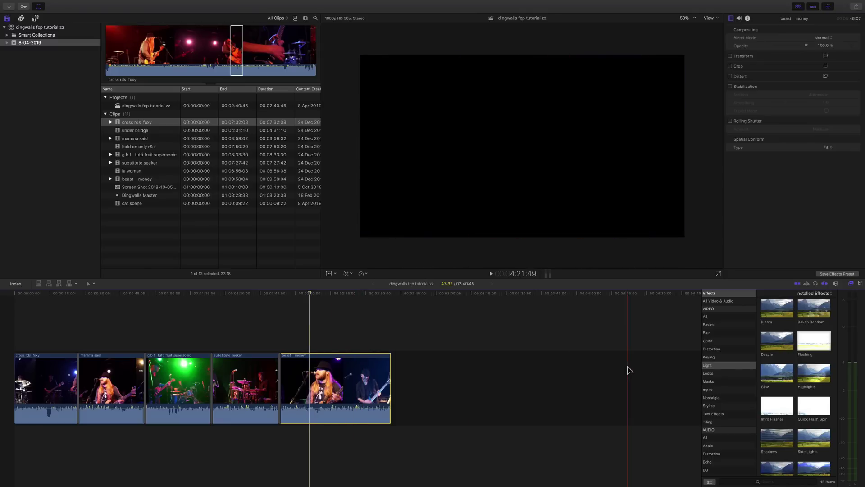
- Apply the Black & White effect from the Color category to the beast money clip
scroll(794, 389, "up", 2)
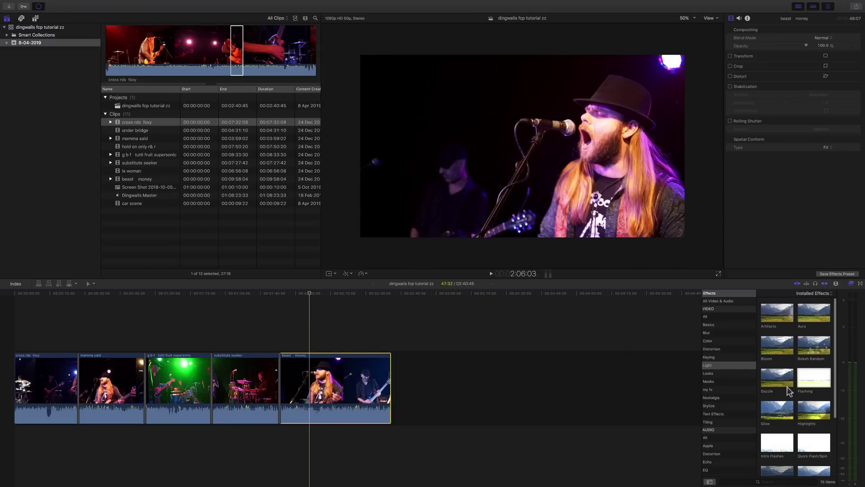
left_click(709, 326)
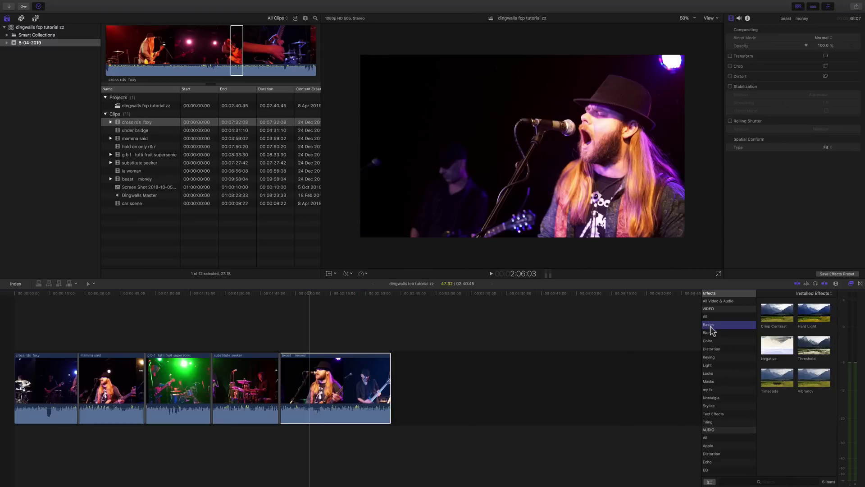
left_click(709, 342)
left_click_drag(814, 312, 366, 380)
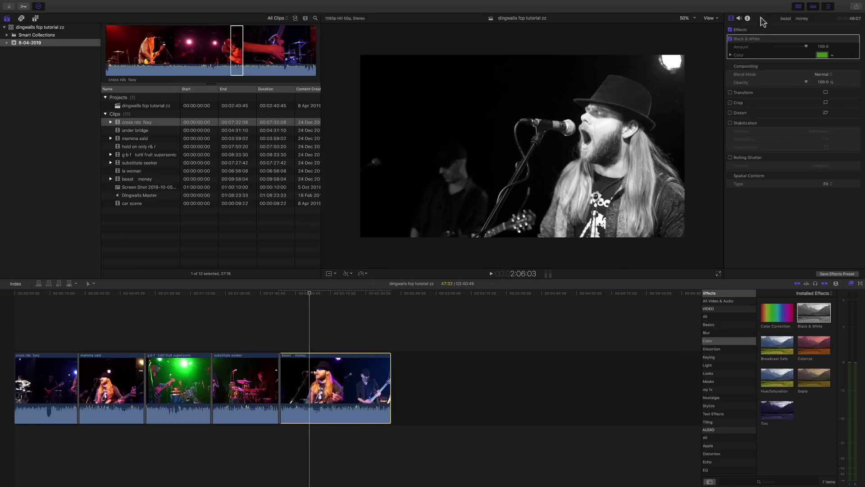
- Try a Black & White Amount of about 74, restore it to 100, and play back part of beast money
left_click(755, 41)
left_click_drag(806, 46, 804, 46)
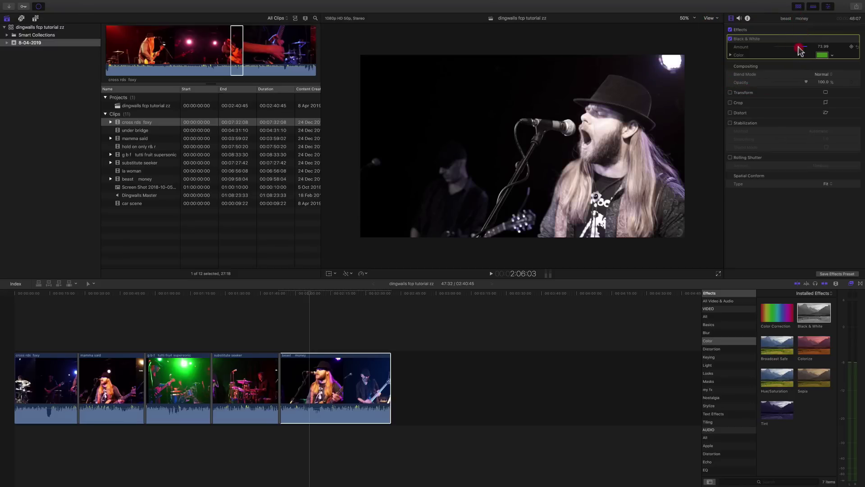
mouse_move(799, 49)
left_mouse_down()
mouse_move(782, 51)
mouse_move(816, 53)
left_mouse_up()
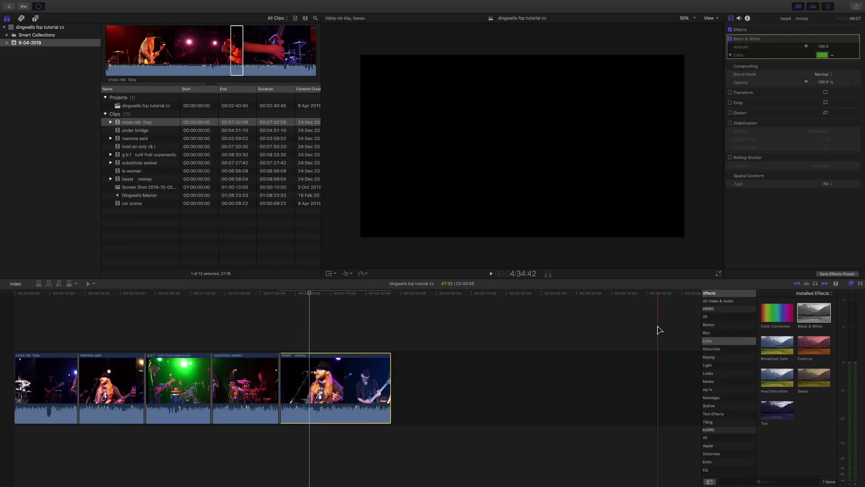
key("space")
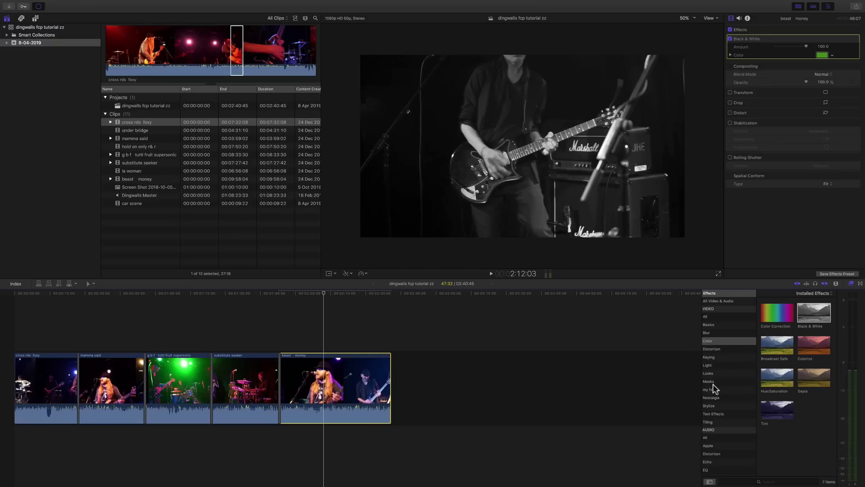
- Add the Mirror effect from the Distortion category to the beast money clip
left_click(712, 349)
scroll(800, 422, "down", 3)
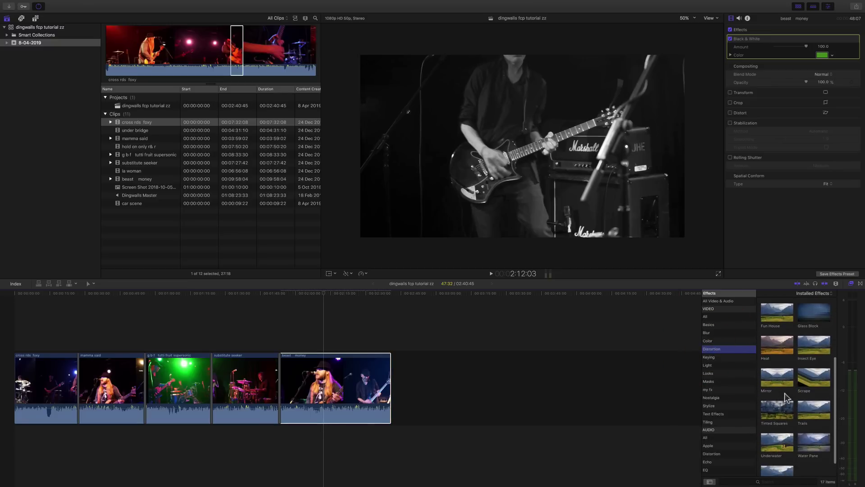
scroll(784, 398, "down", 2)
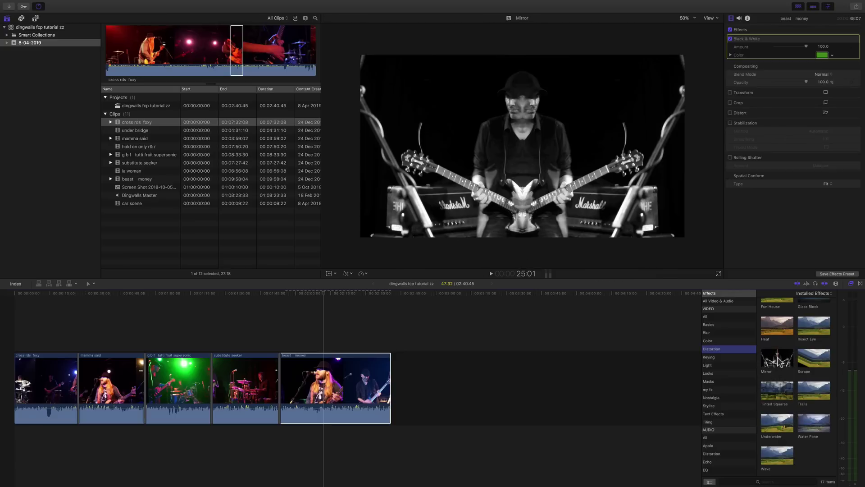
left_click(776, 361)
left_click_drag(776, 360, 353, 383)
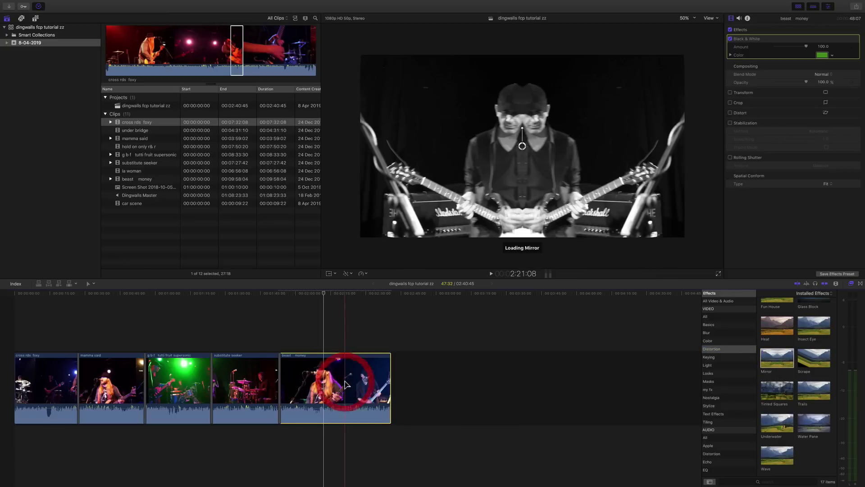
- Examine the Black & White and Mirror settings and play back beast money from about 1:59
left_click(760, 39)
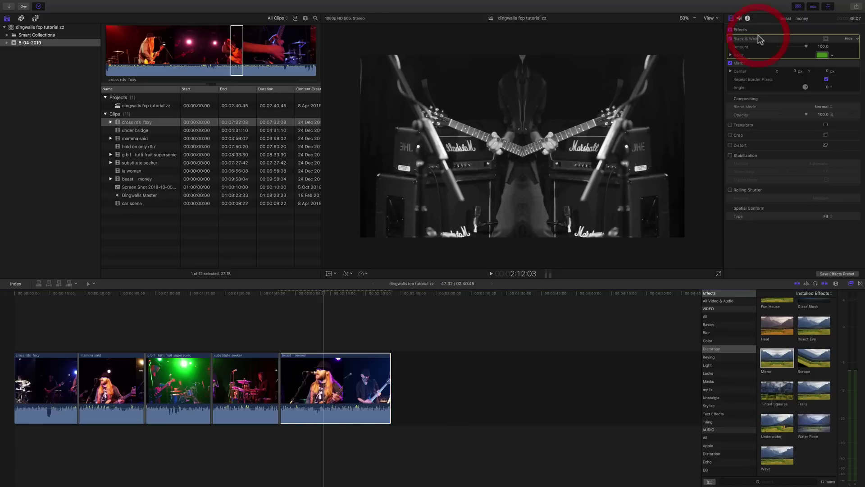
left_click(765, 63)
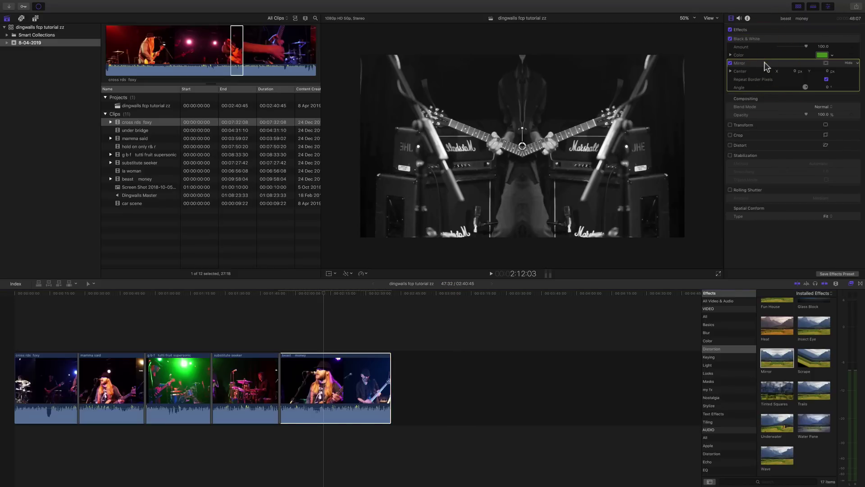
left_click(293, 294)
key("space")
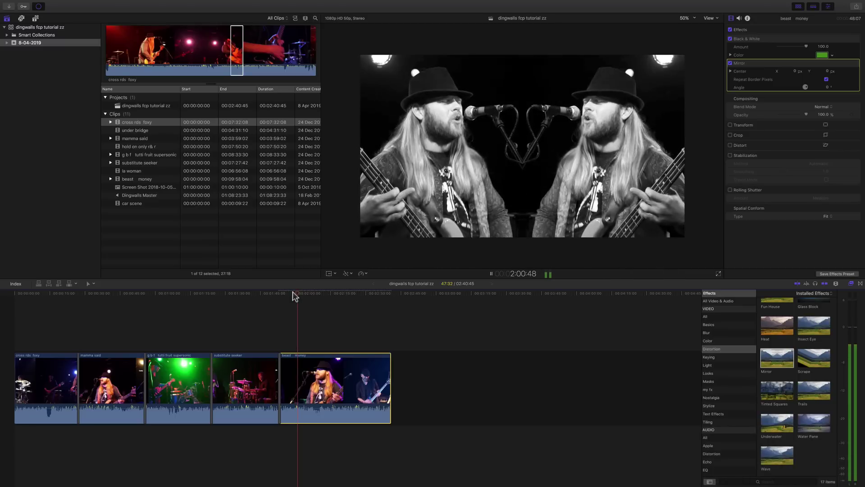
key("space")
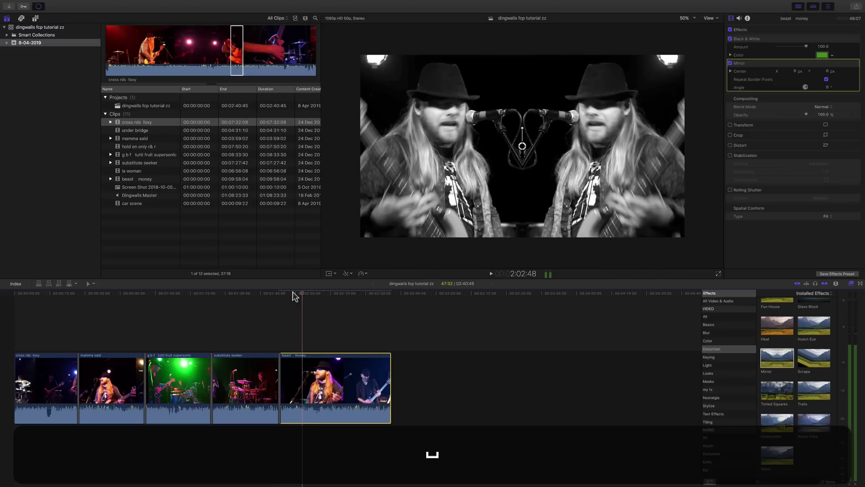
- Add the Bokeh Random effect from the Light category to the beast money clip
scroll(817, 365, "up", 4)
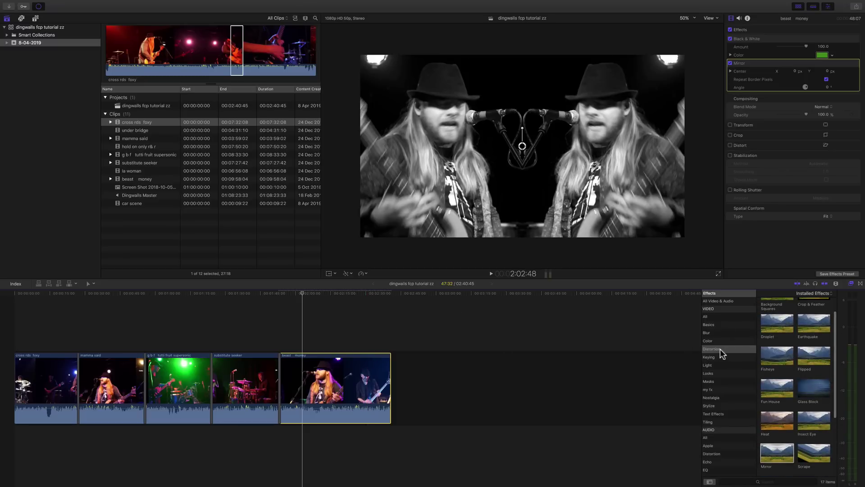
left_click(726, 365)
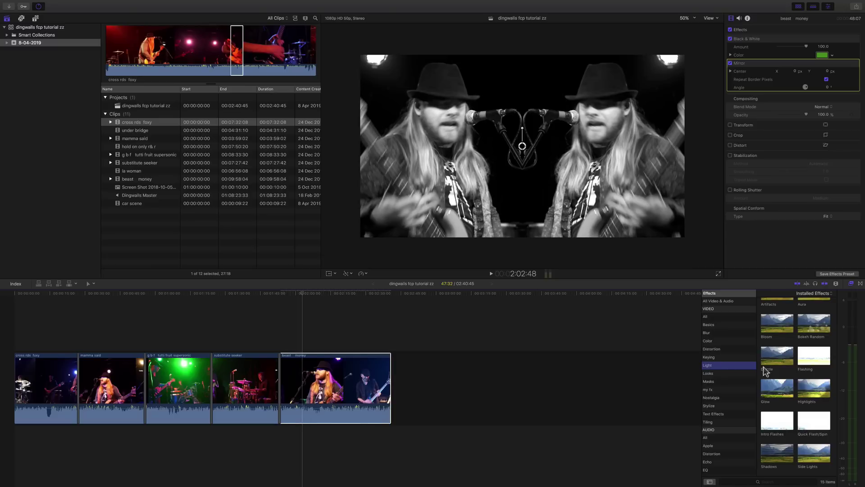
scroll(818, 361, "down", 1)
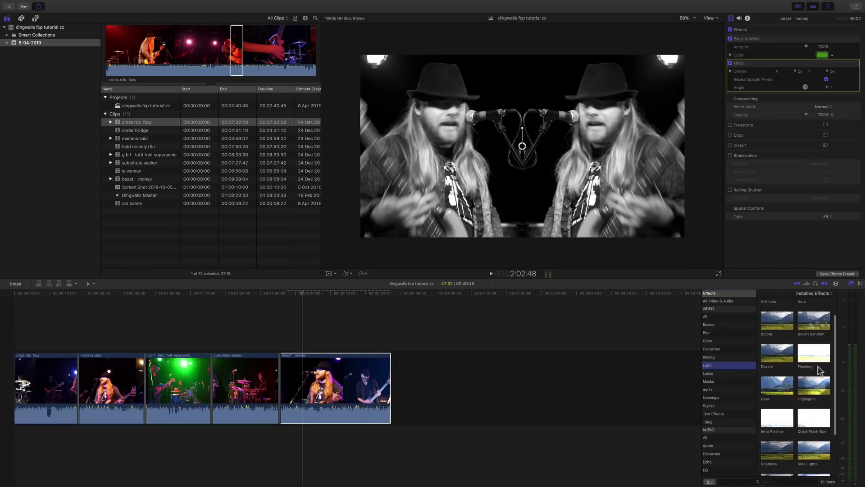
scroll(808, 324, "up", 3)
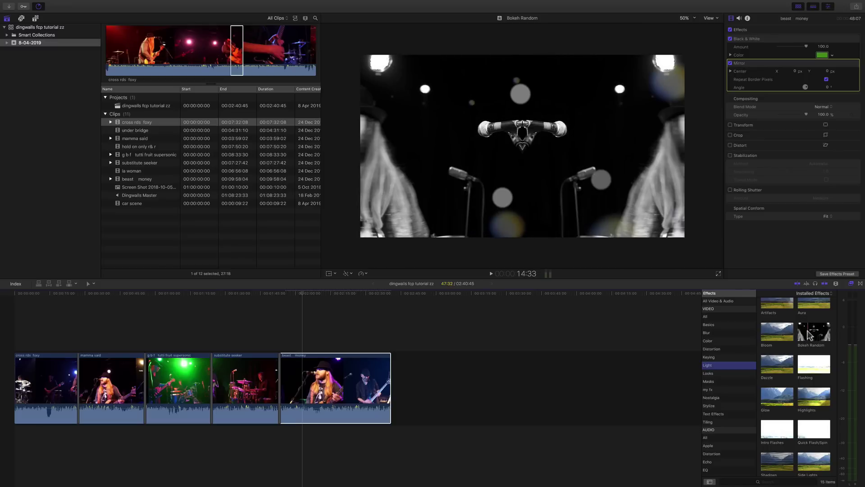
left_click_drag(809, 335, 356, 384)
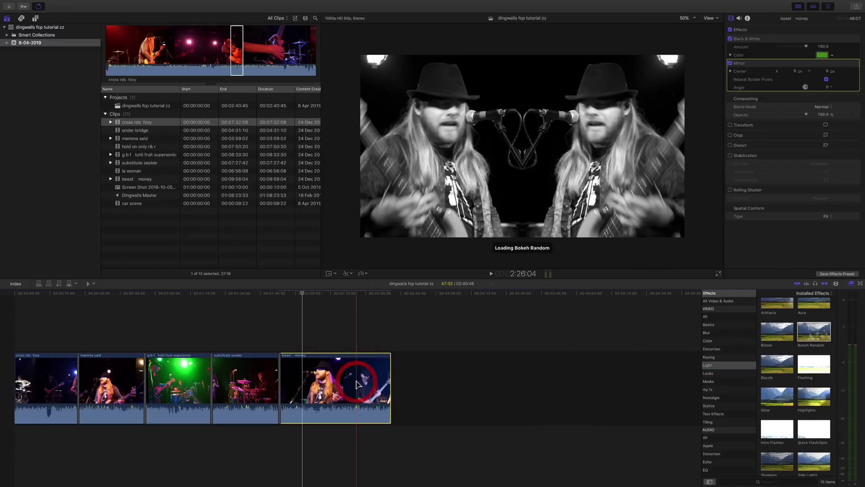
- Examine the Black & White, Mirror and Bokeh Random settings and play back beast money from about 2:10
left_click(767, 38)
left_click(766, 63)
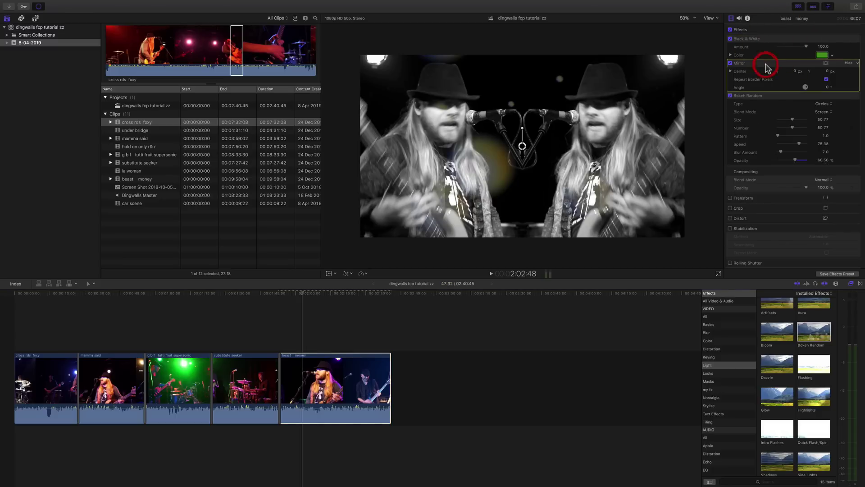
left_click(765, 97)
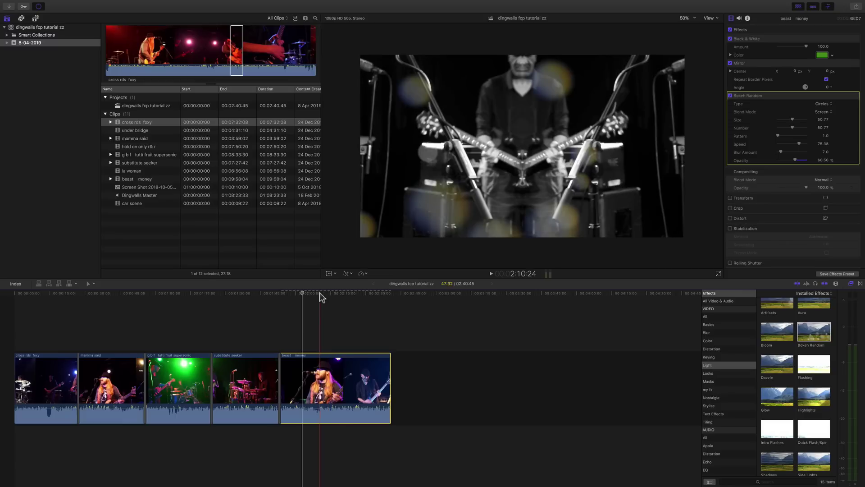
key("space")
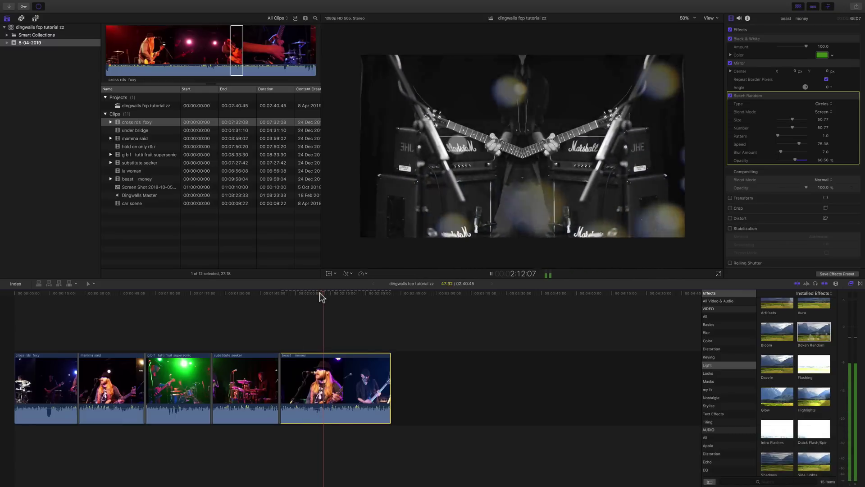
key("space")
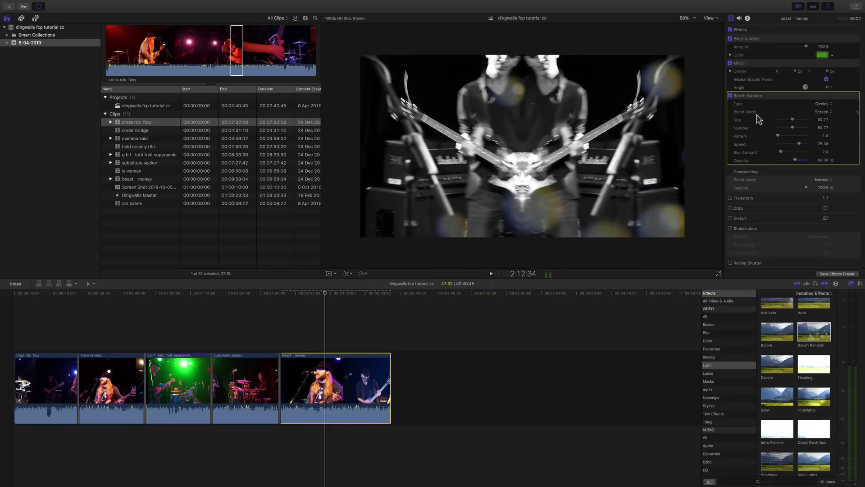
- Move the Black & White effect below Bokeh Random in the beast money clip's effect order
left_click(757, 41)
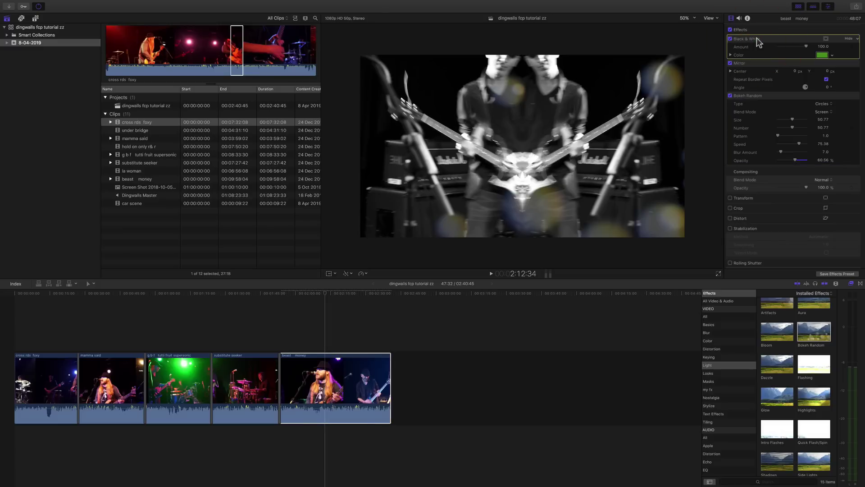
left_click(757, 68)
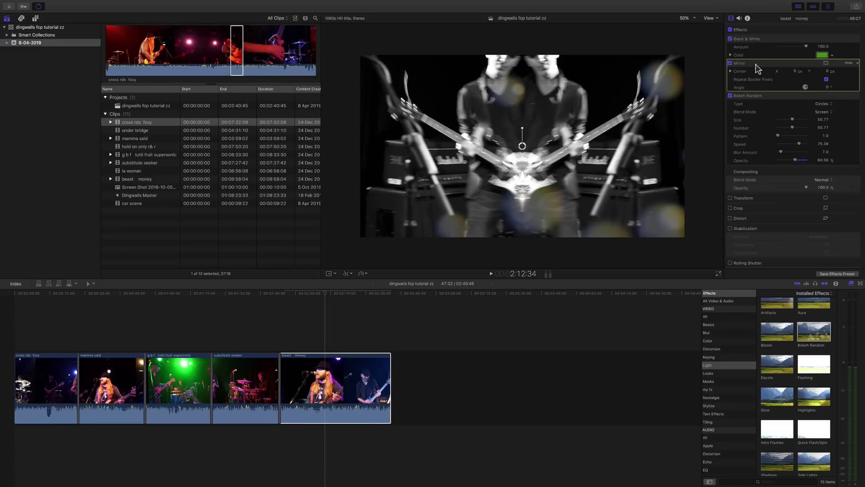
left_click(768, 95)
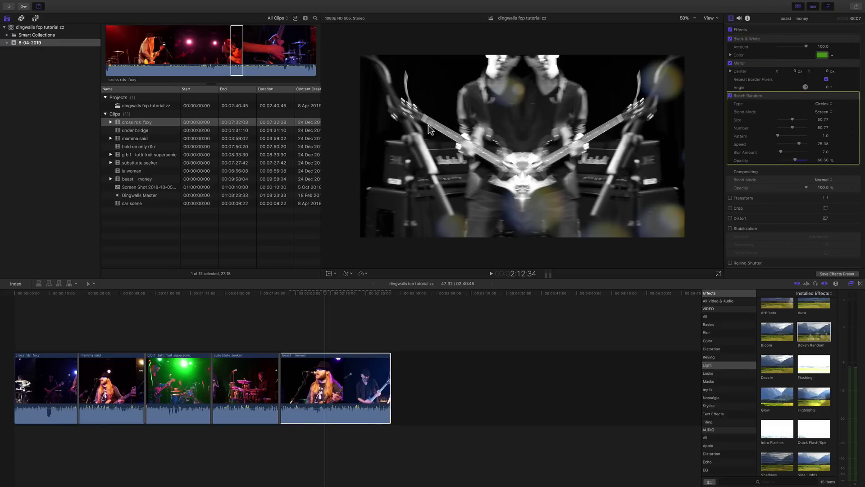
left_click(756, 40)
left_click(752, 64)
left_click(759, 96)
left_click_drag(752, 42, 752, 145)
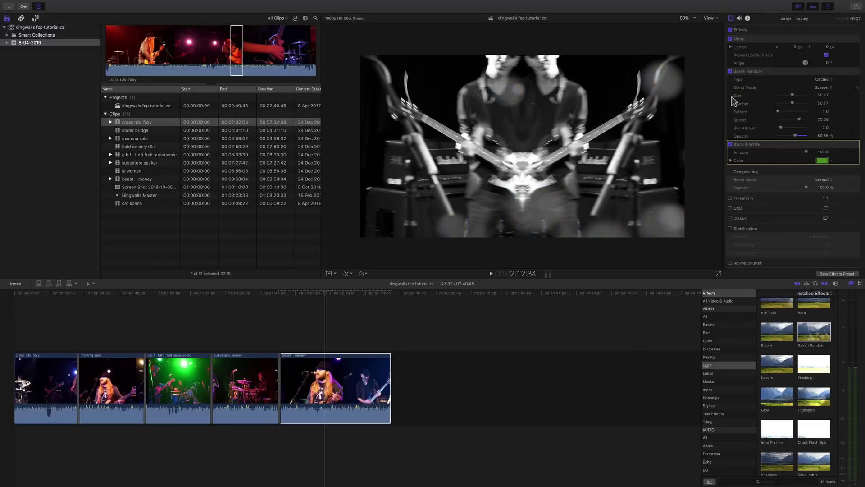
- Set Bokeh Random's Size to about 10.07 and Opacity to about 51.64%, and play back beast money from about 2:04
left_click(760, 72)
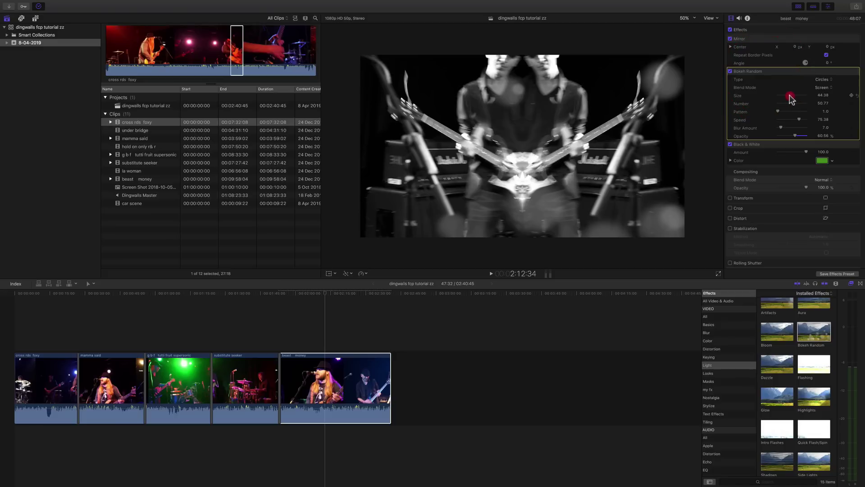
left_click_drag(781, 96, 779, 97)
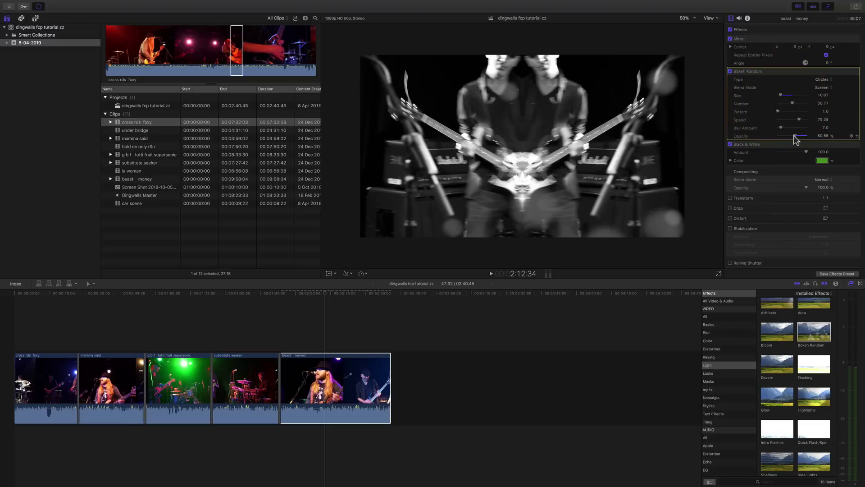
left_click_drag(793, 139, 791, 136)
left_click(310, 293)
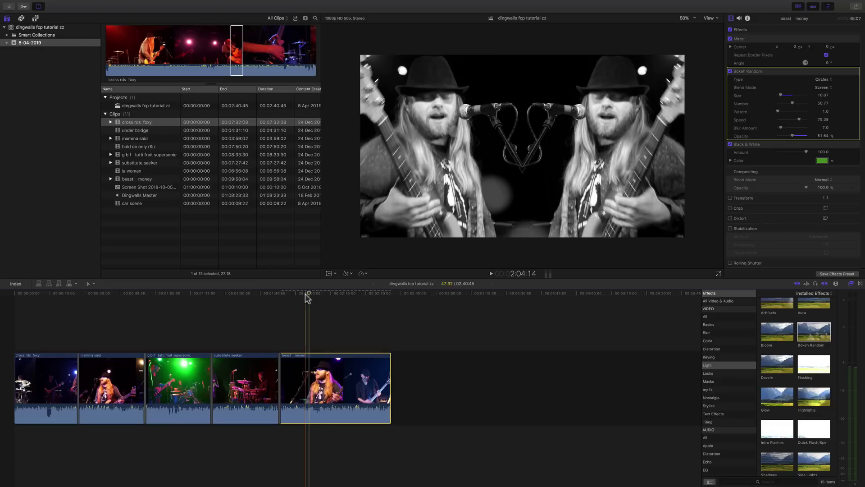
key("space")
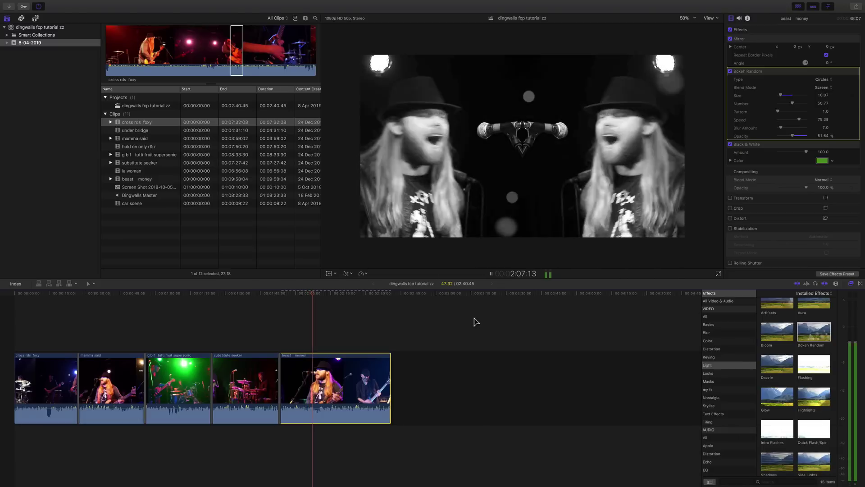
key("space")
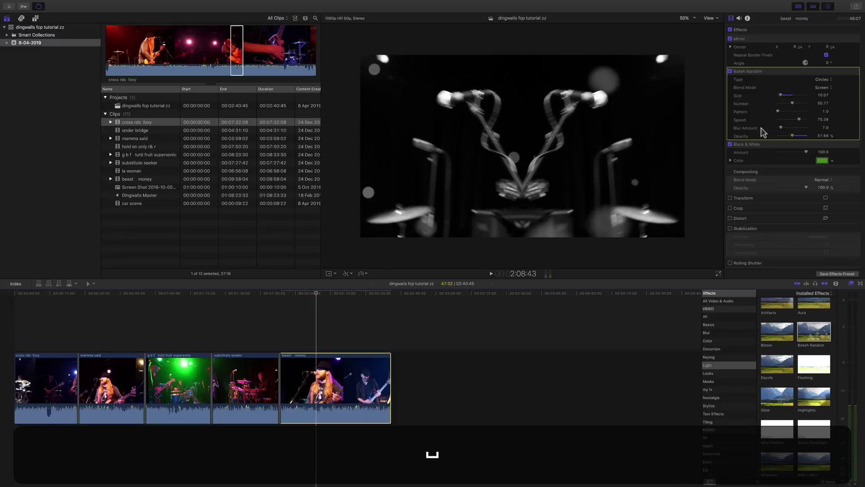
- Set Bokeh Random's Number to about 76.68 and play back beast money around 2:09
left_click_drag(797, 105, 802, 105)
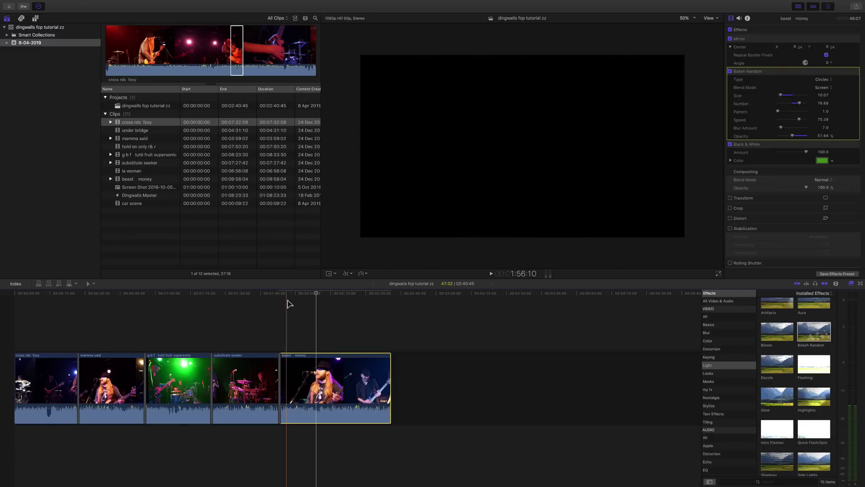
key("space")
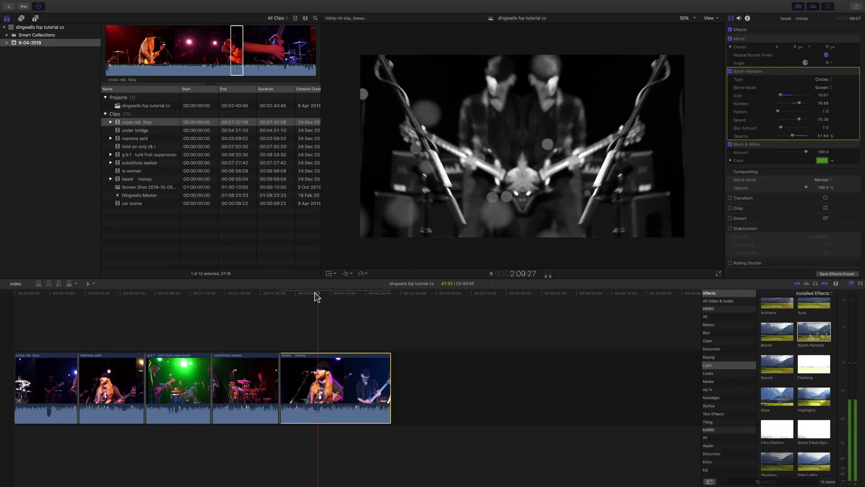
key("space")
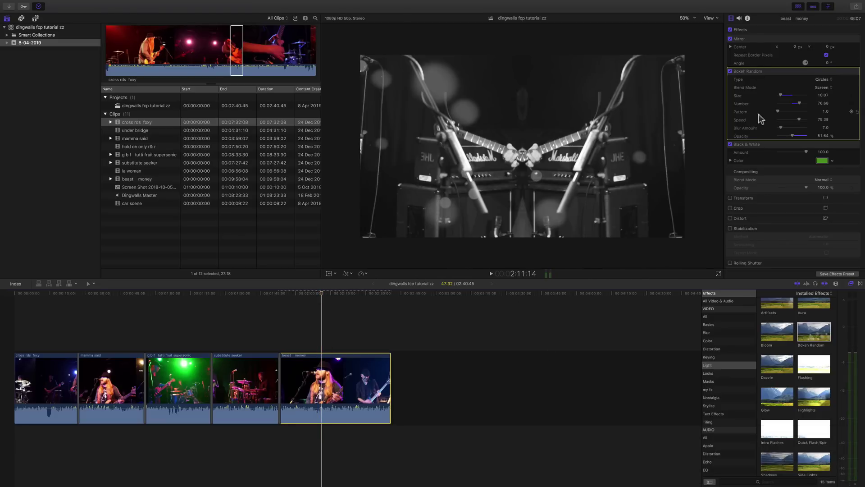
- Compare beast money with and without all effects, and switch Mirror, Bokeh Random and Black & White off and on individually
left_click(730, 30)
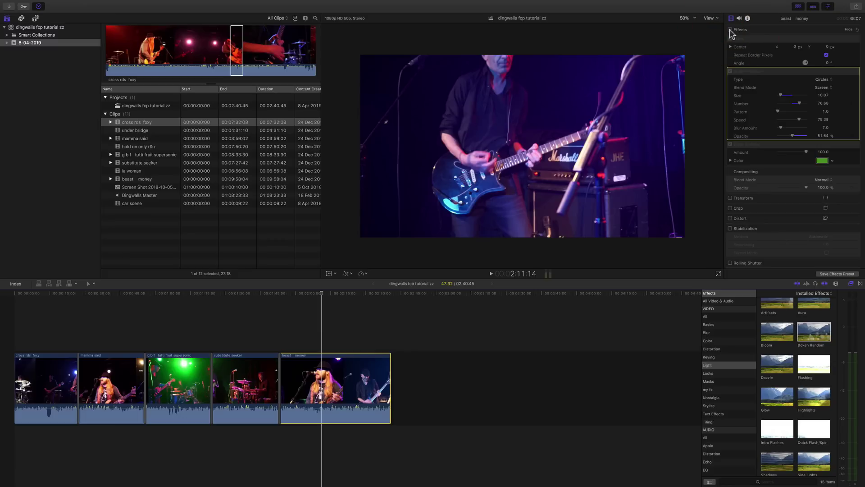
left_click(730, 30)
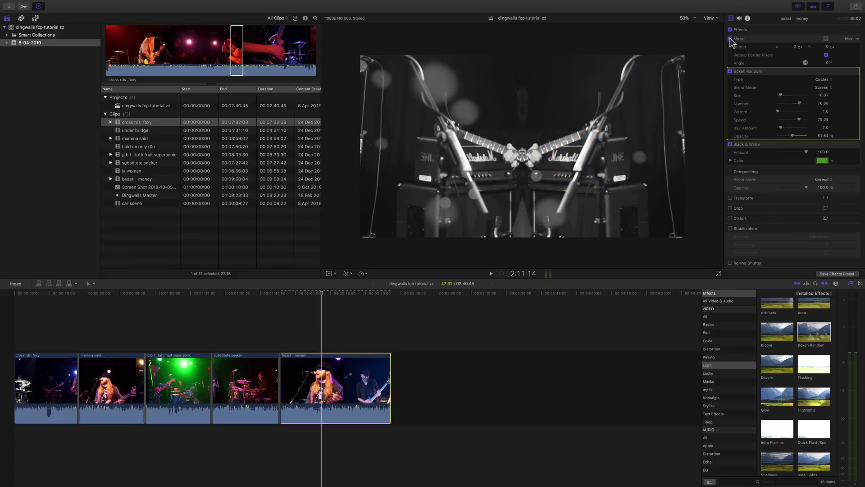
left_click(731, 38)
left_click(731, 38)
left_click(730, 71)
left_click(730, 71)
left_click(730, 144)
left_click(730, 145)
left_click(752, 146)
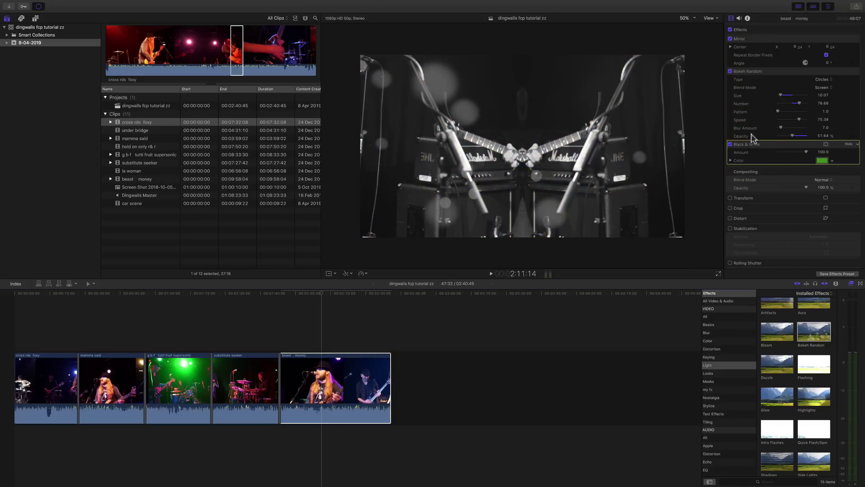
left_click(731, 29)
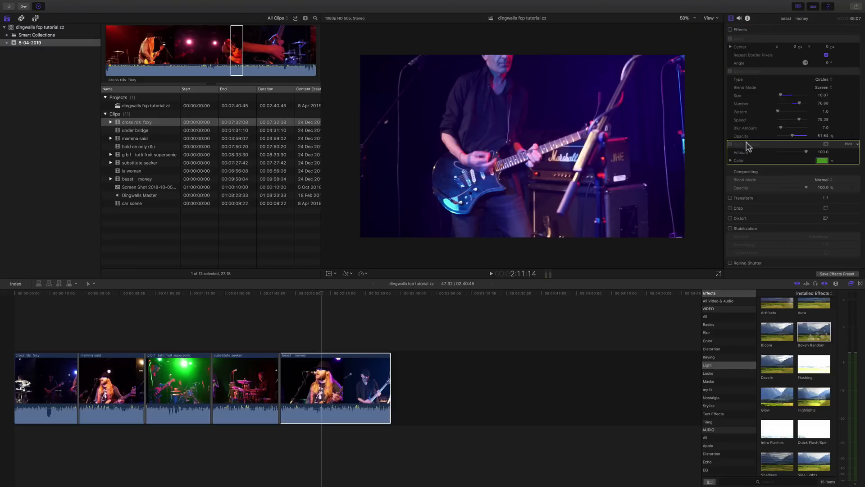
left_click(730, 30)
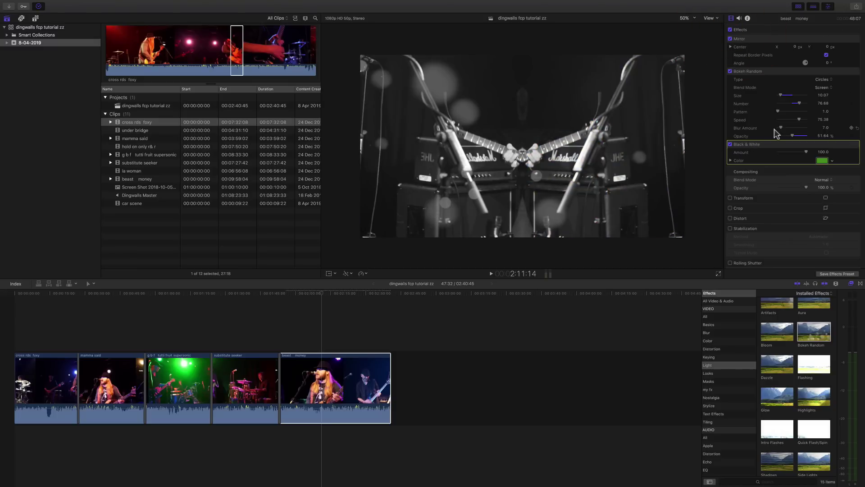
- Move the Bokeh Random effect below Black & White in the beast money clip's effect order
left_click(751, 39)
left_click(759, 72)
left_click(763, 143)
left_click(760, 42)
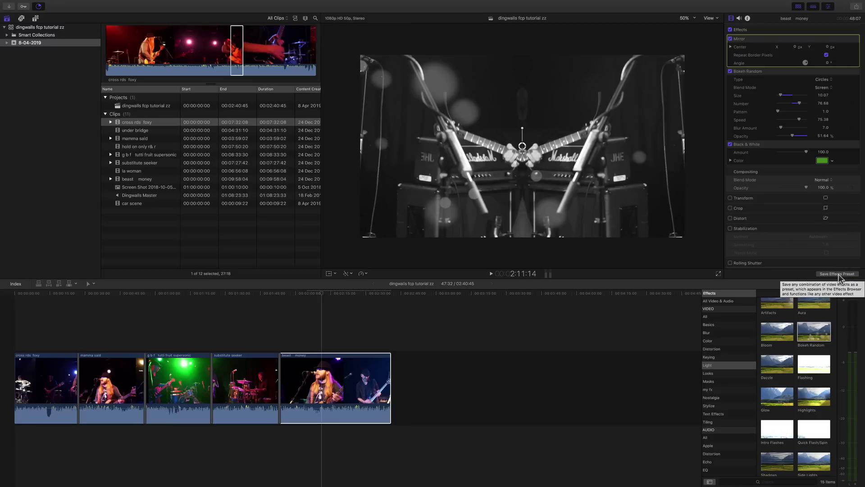
left_click_drag(752, 72, 752, 115)
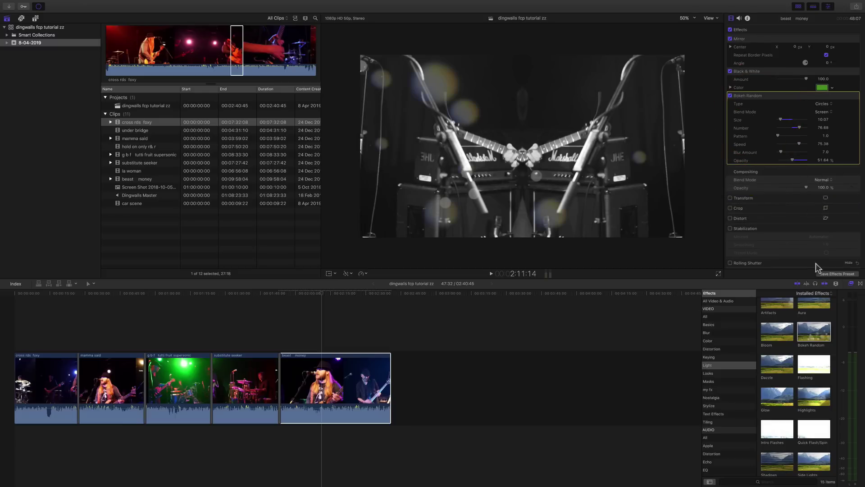
- Start saving the Mirror, Black & White and Bokeh Random combination as an effects preset named "B&W mirror colour orbs"
left_click(764, 45)
left_click(771, 75)
left_click(769, 96)
left_click(834, 274)
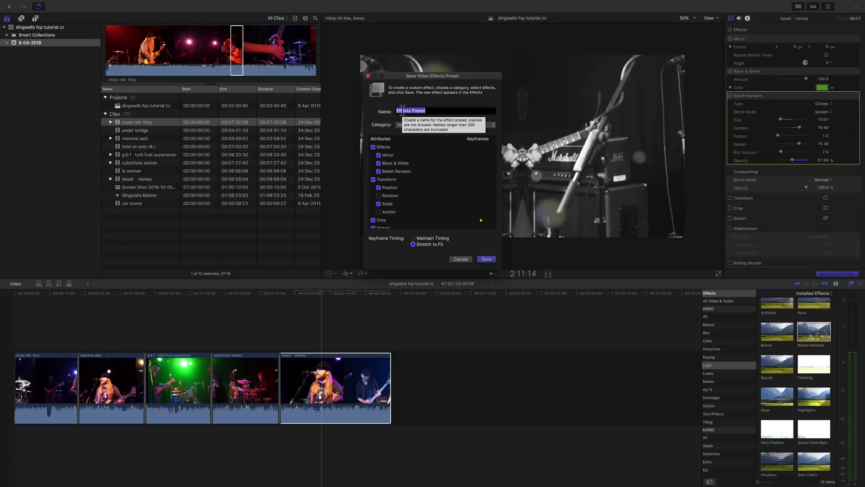
type("orbs")
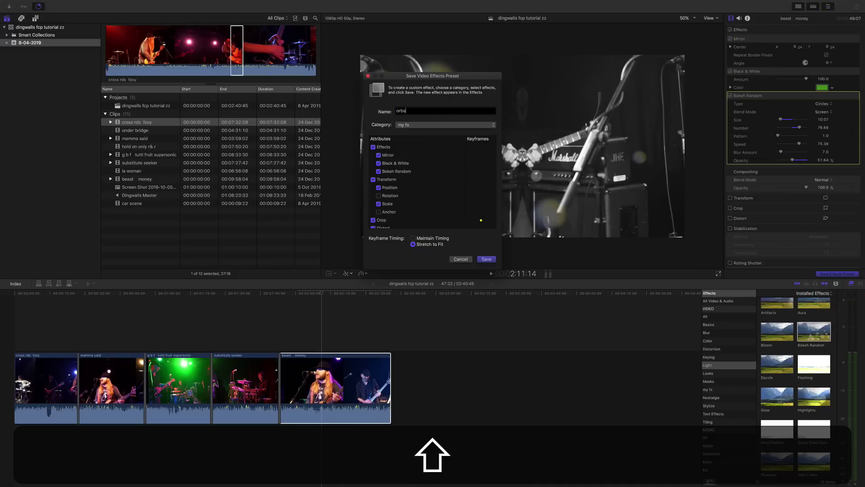
key("BackSpace")
key("BackSpace")
type("B&W")
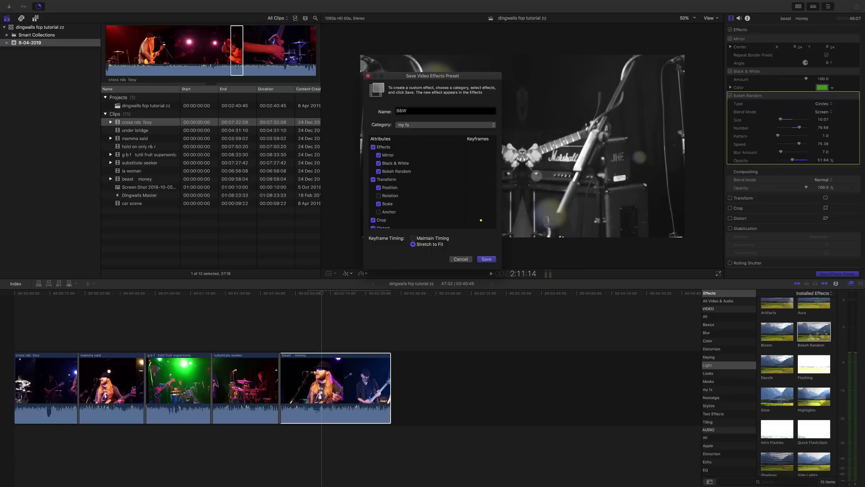
type(" mi")
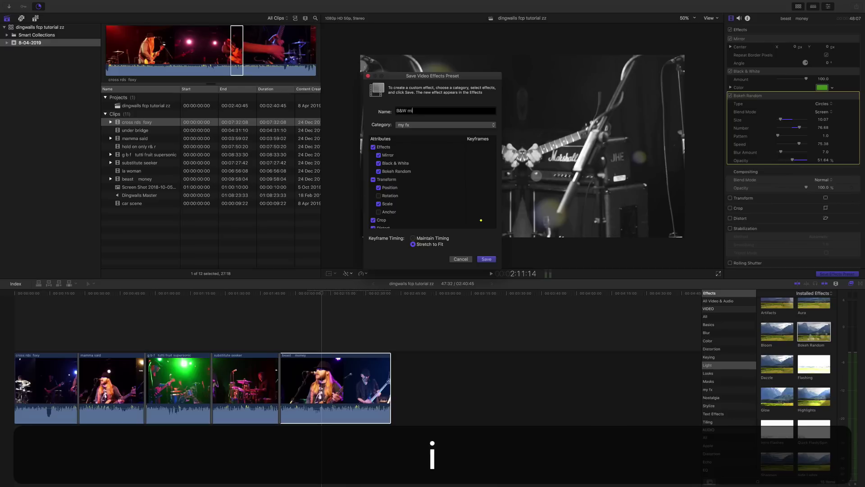
type("rror colour orbs")
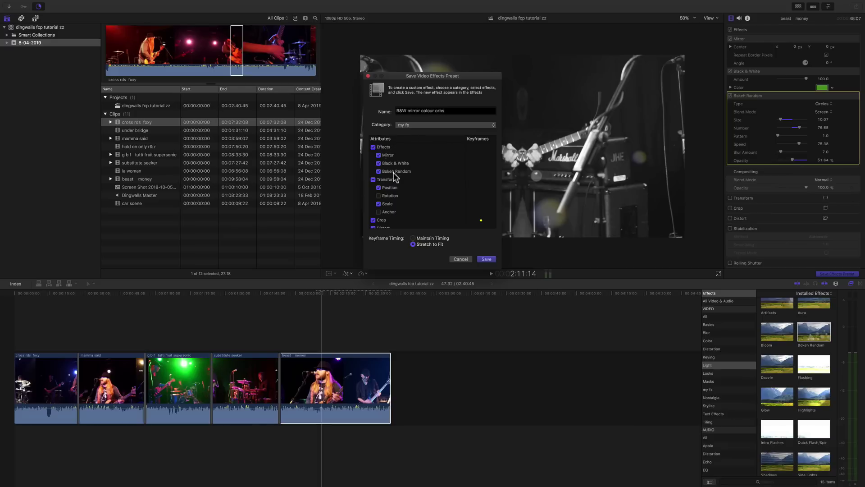
- Keep the category my fx, review the included attributes and save the "B&W mirror colour orbs" effects preset
left_click(412, 127)
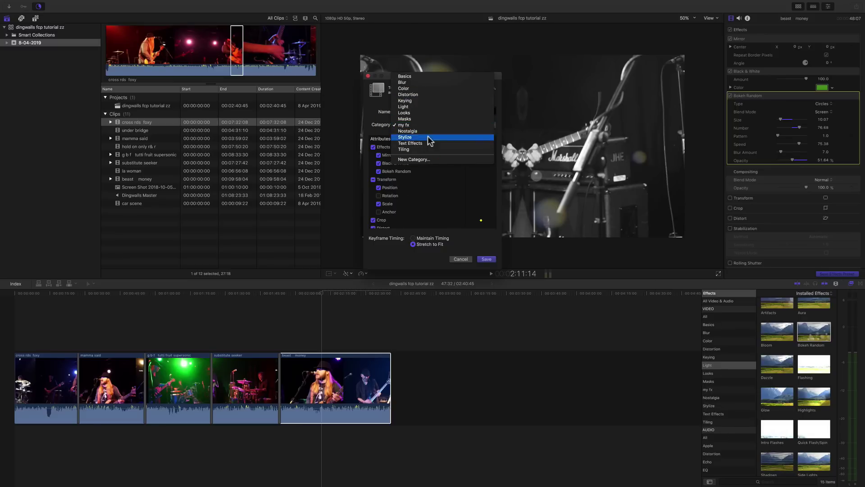
left_click(408, 128)
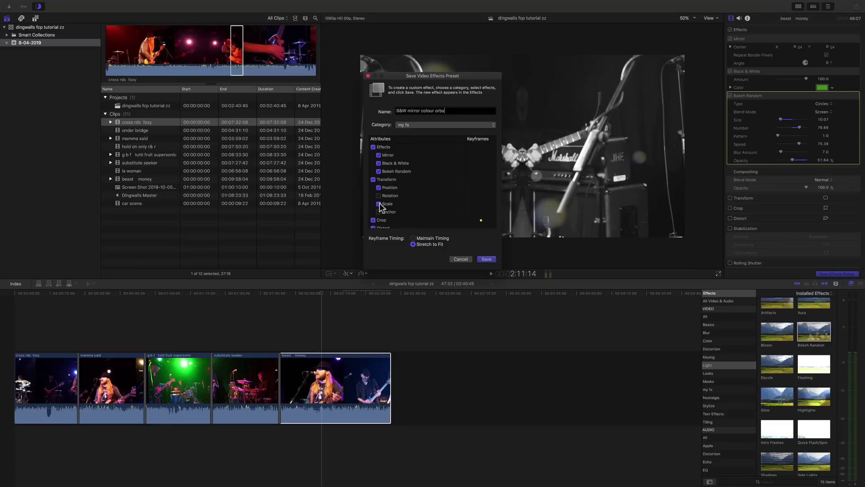
scroll(383, 199, "down", 1)
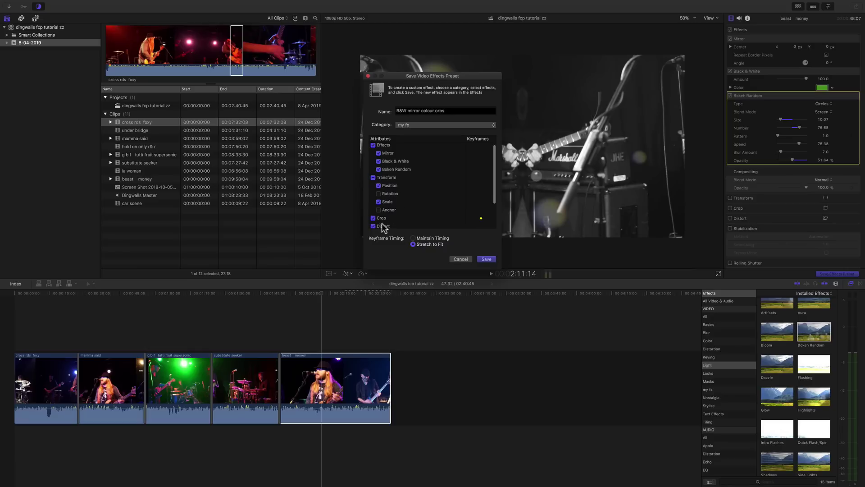
scroll(407, 216, "down", 3)
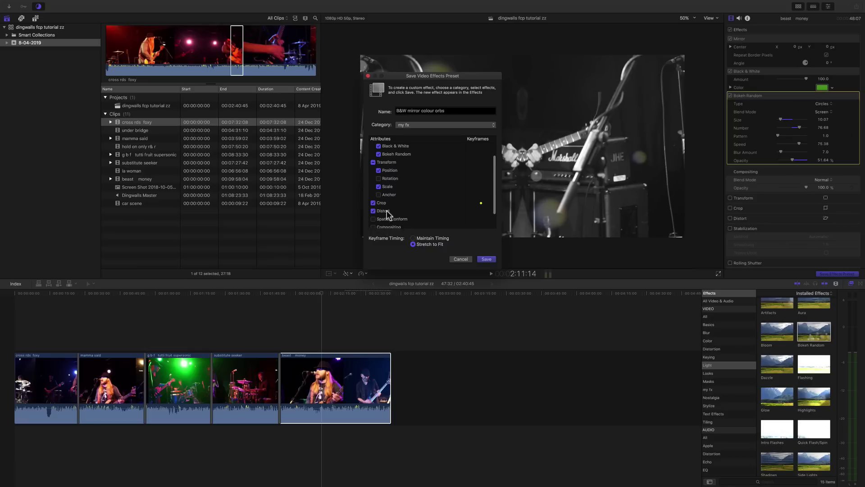
scroll(387, 210, "up", 4)
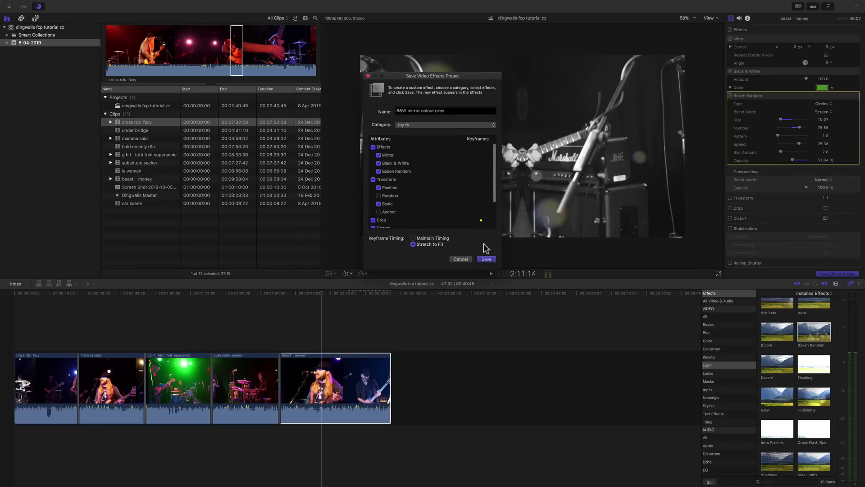
scroll(417, 216, "down", 3)
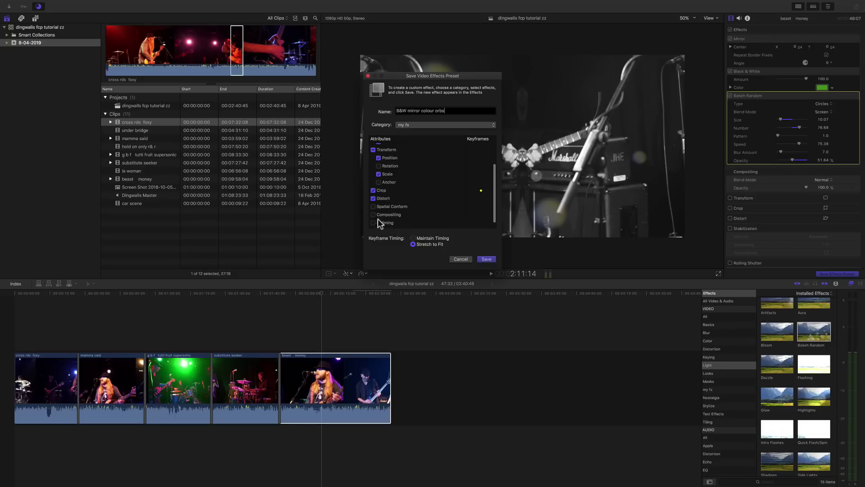
scroll(440, 220, "up", 3)
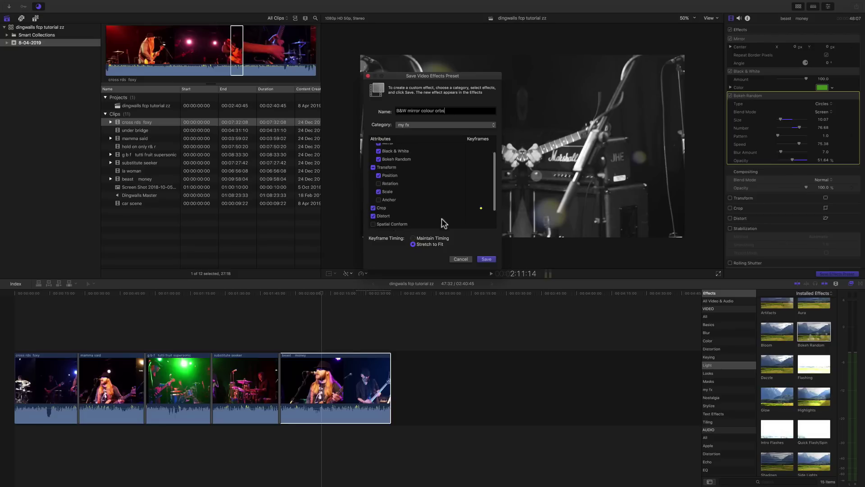
left_click(486, 259)
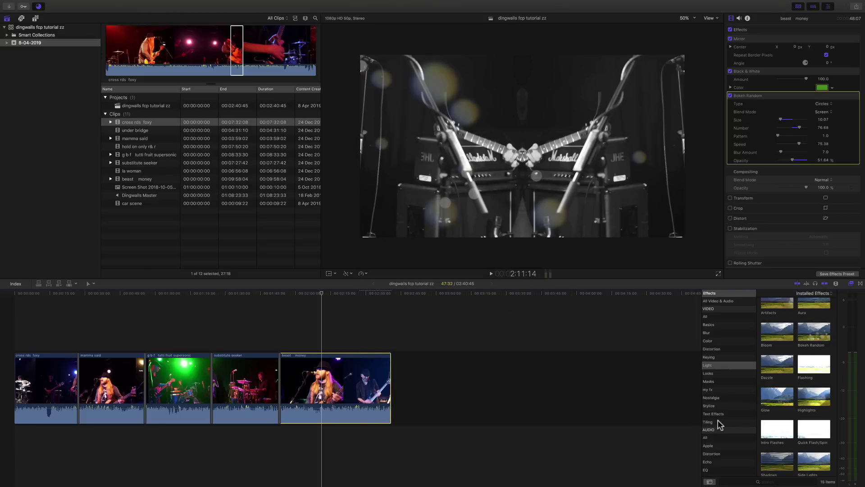
- Apply the saved "B&W mirror colour orbs" preset from the my fx category to the substitute seeker clip
left_click(712, 390)
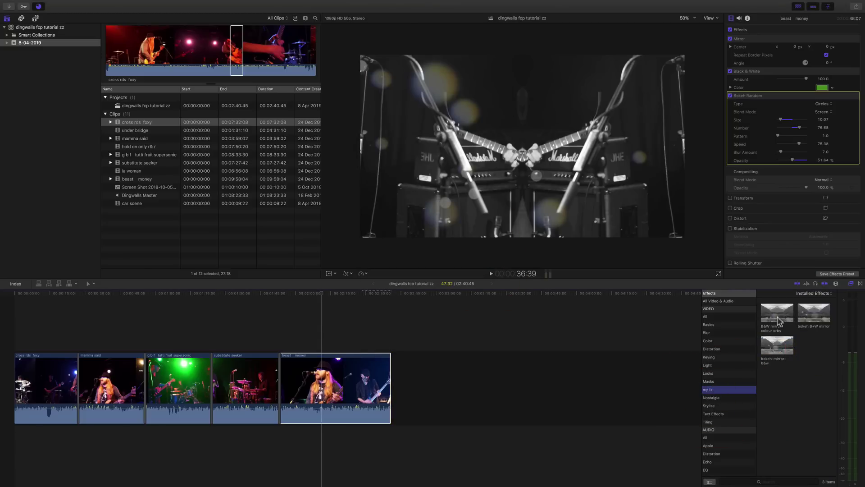
left_click(778, 321)
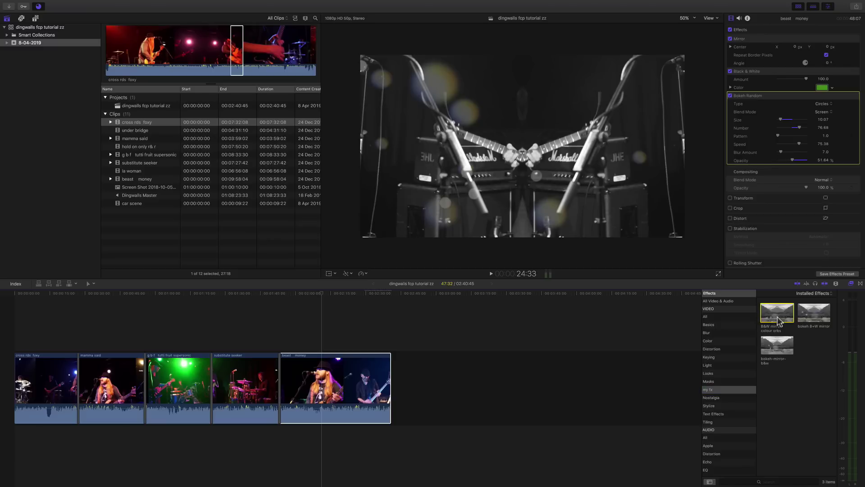
left_click_drag(778, 318, 247, 377)
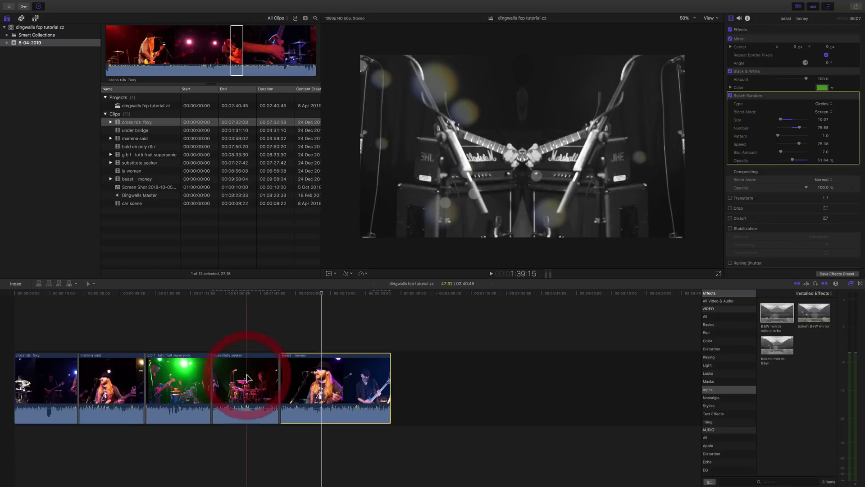
left_click(251, 360)
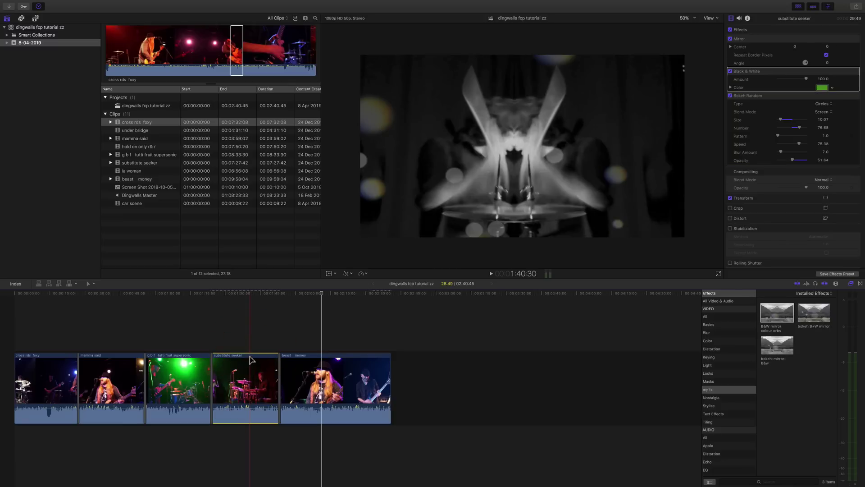
- Compare the effect settings of the beast money and substitute seeker clips
left_click(329, 358)
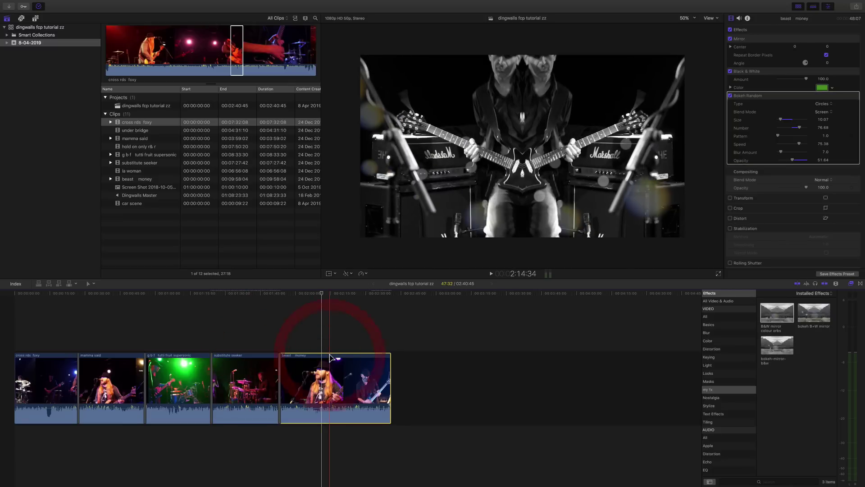
left_click(252, 359)
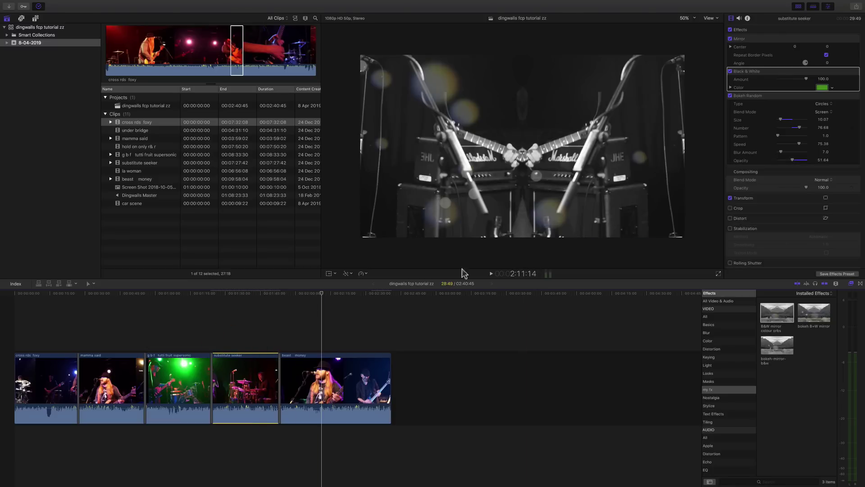
left_click(436, 293)
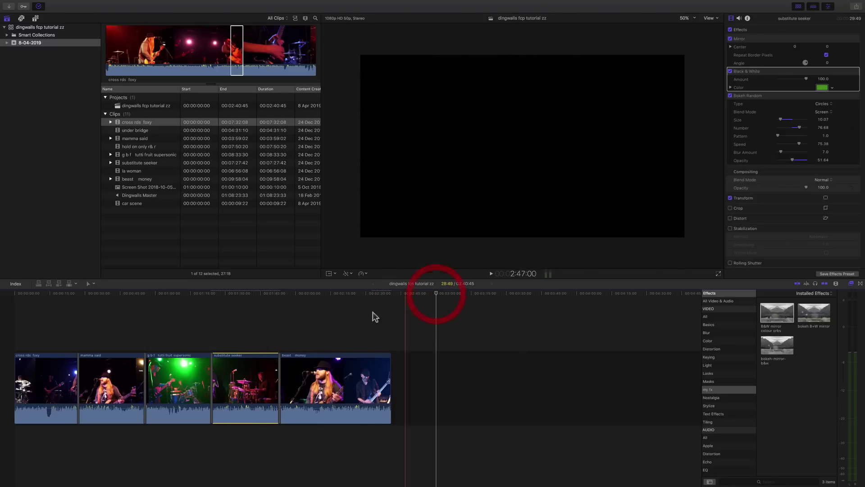
left_click(252, 360)
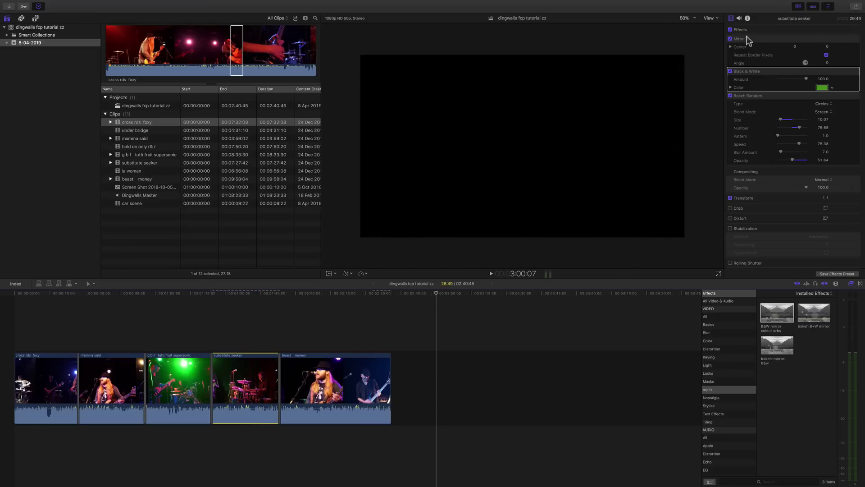
- Go through Mirror, Black & White and Bokeh Random on substitute seeker and switch all its effects off and on
left_click(757, 100)
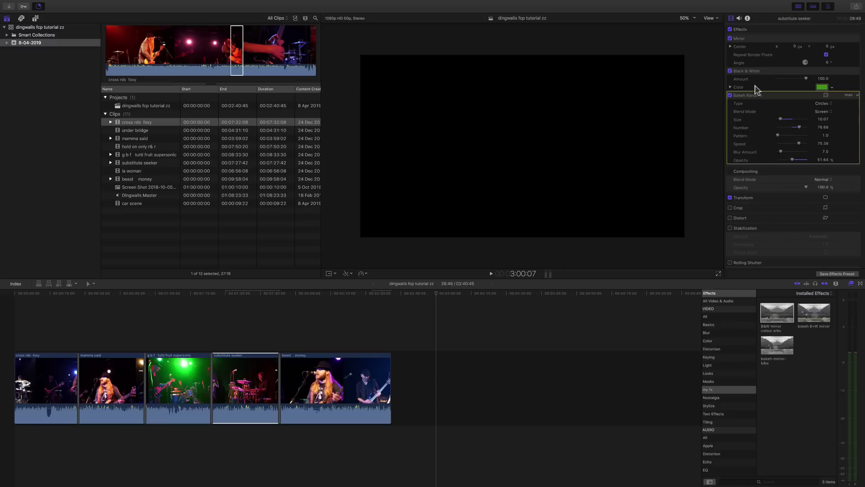
left_click(745, 40)
left_click(751, 72)
left_click(752, 95)
left_click(752, 95)
left_click(731, 30)
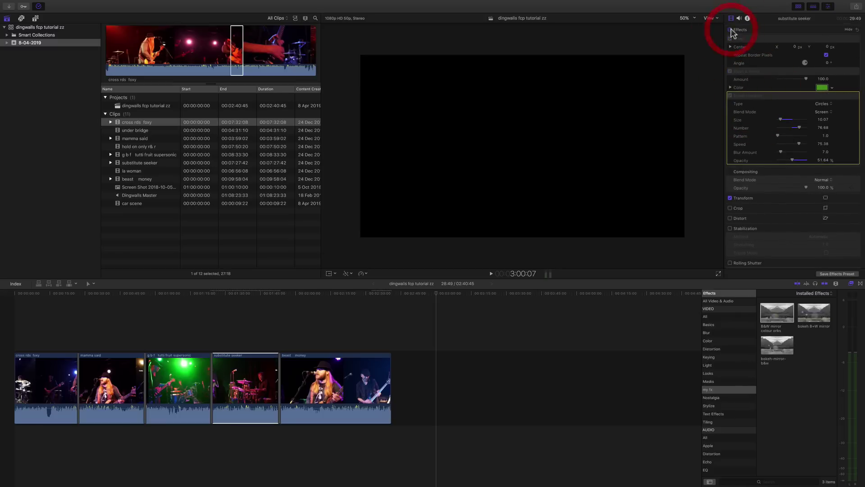
left_click(730, 30)
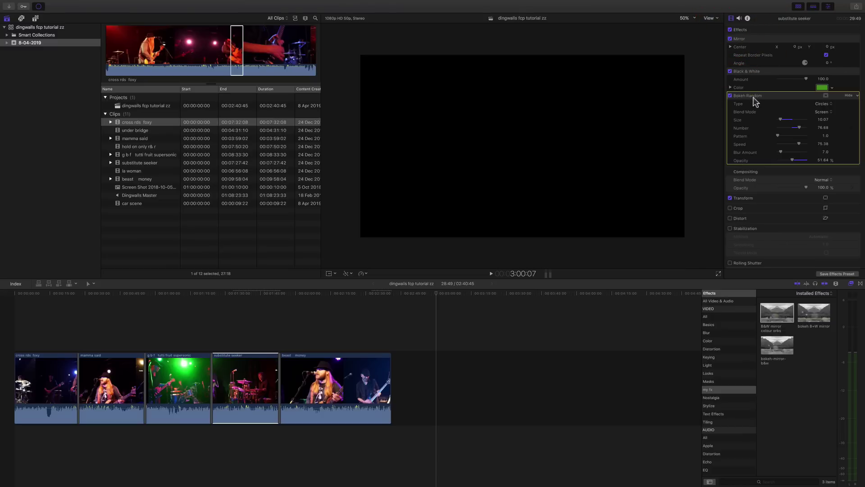
- Delete the Bokeh Random, Black & White and Mirror effects from the substitute seeker clip
key("BackSpace")
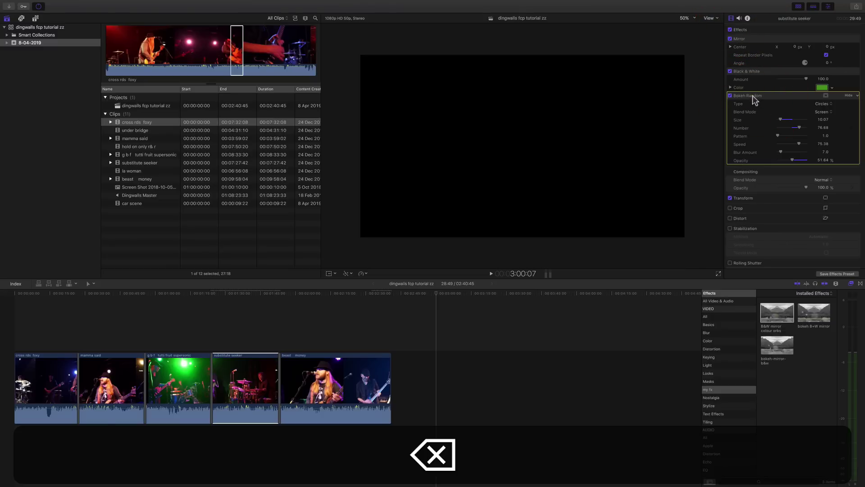
key("BackSpace")
left_click(752, 41)
key("BackSpace")
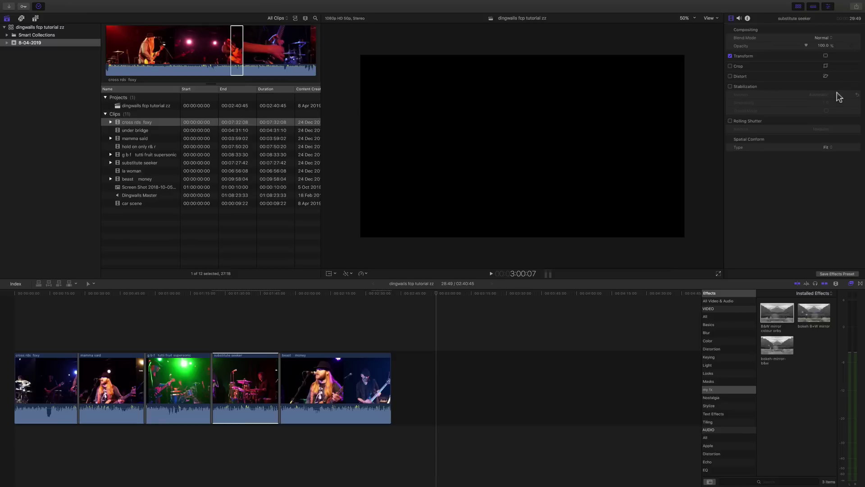
- Select the beast money clip and switch all its effects off and back on
left_click(339, 357)
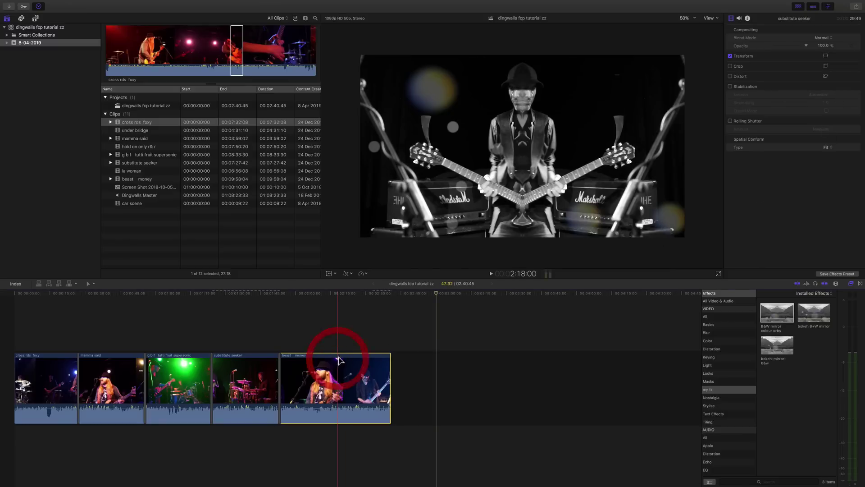
left_click(730, 30)
left_click(730, 30)
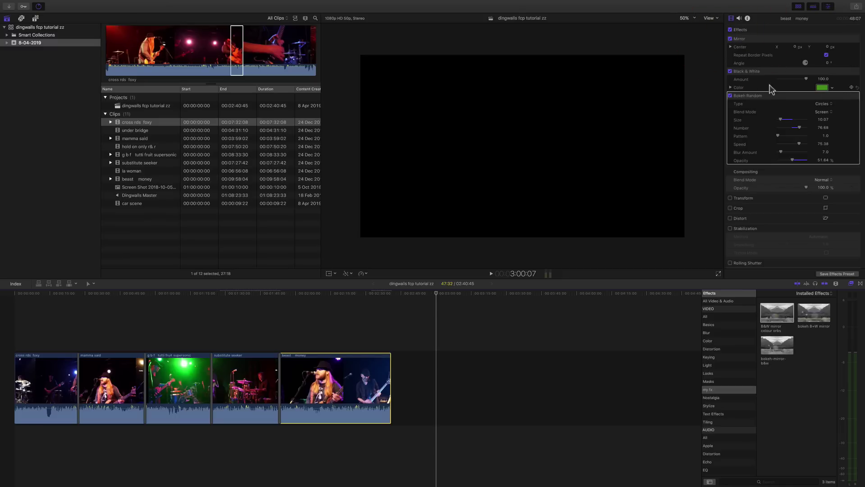
- Delete the Bokeh Random, Black & White and Mirror effects from the beast money clip and deselect it
left_click(767, 99)
key("BackSpace")
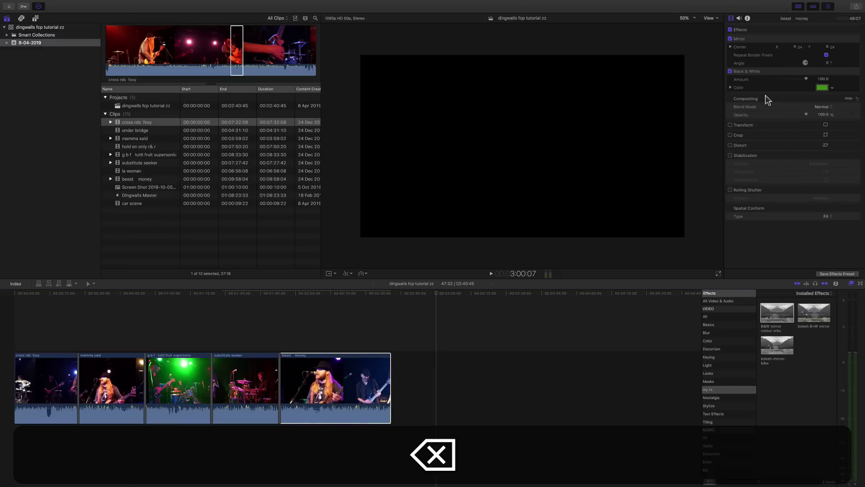
left_click(766, 74)
key("BackSpace")
left_click(757, 40)
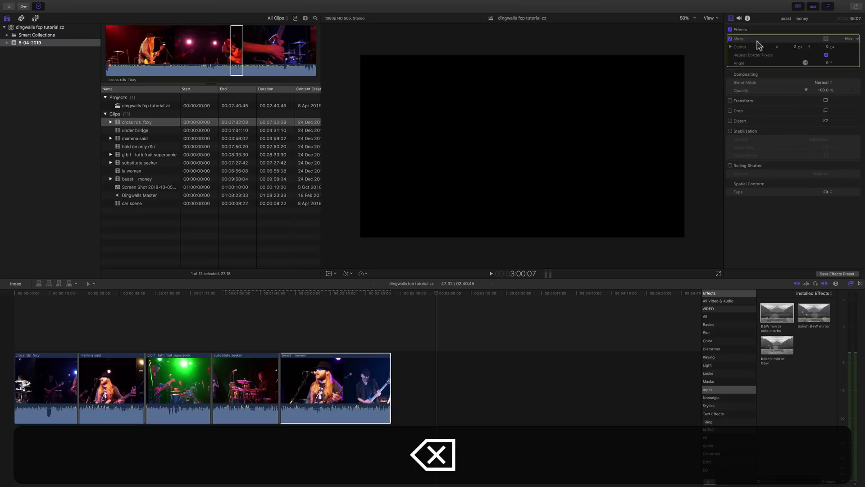
key("BackSpace")
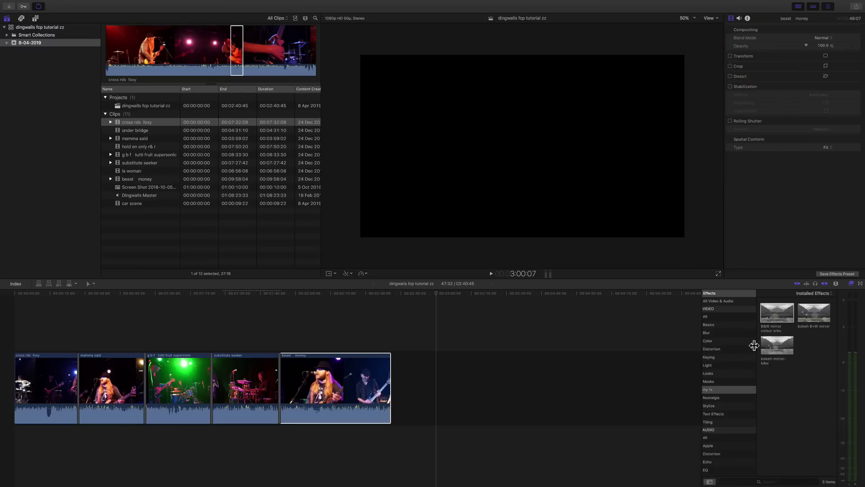
left_click(468, 335)
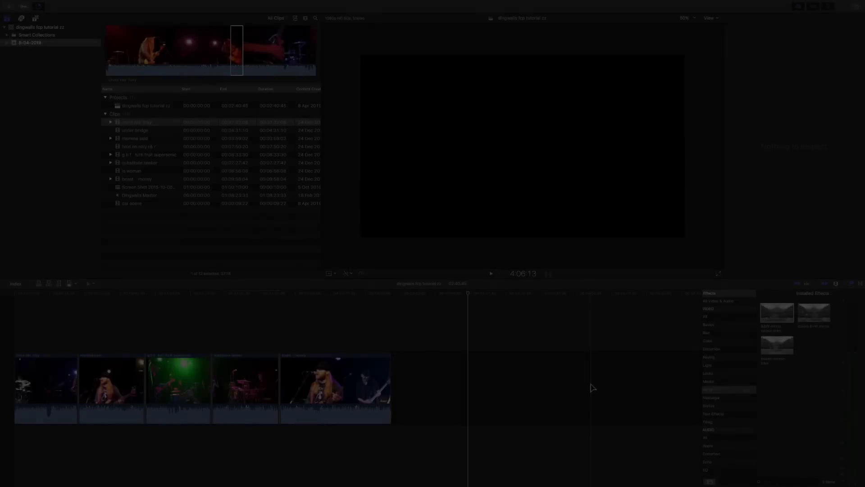
- Play back the Dingwalls Master audio clip from about 8:00 to check its sound
left_click(512, 294)
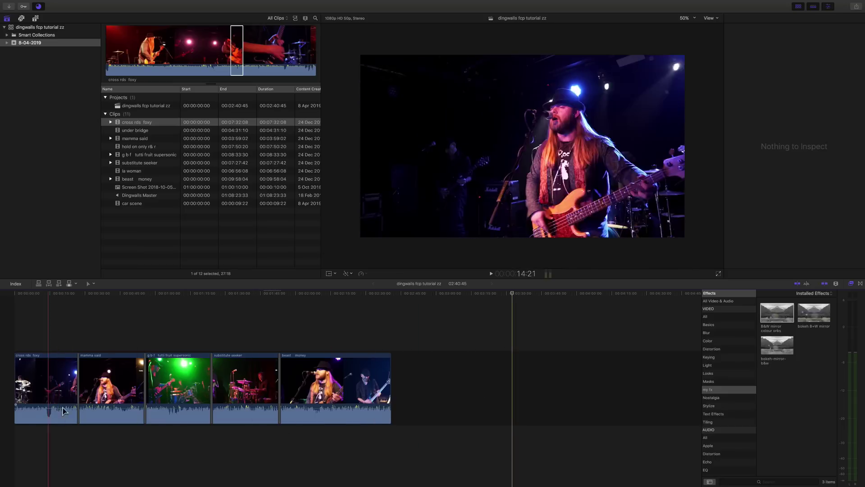
left_click(133, 193)
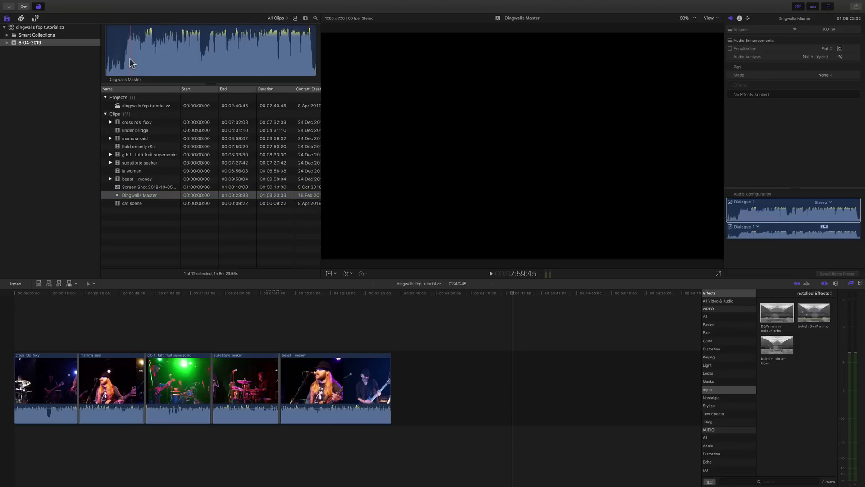
key("space")
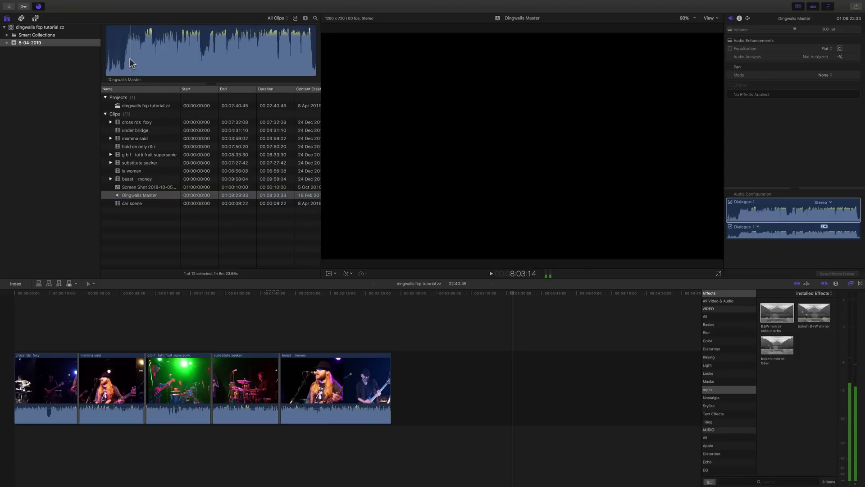
key("space")
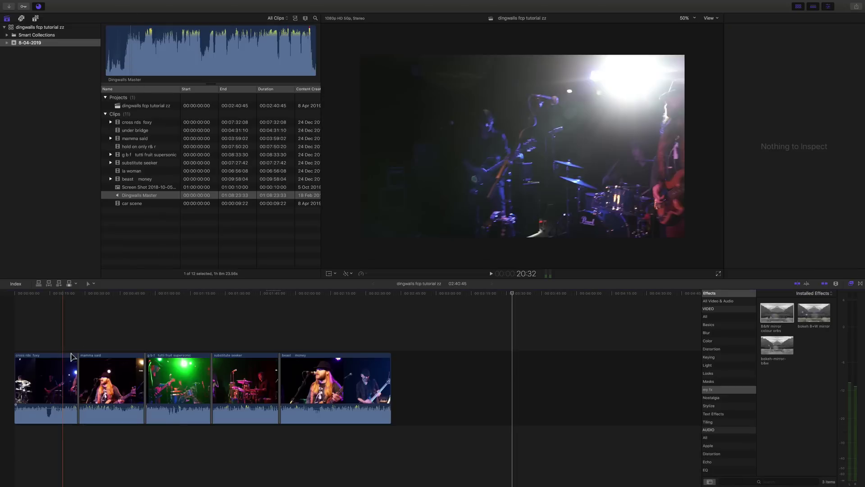
left_click(137, 57)
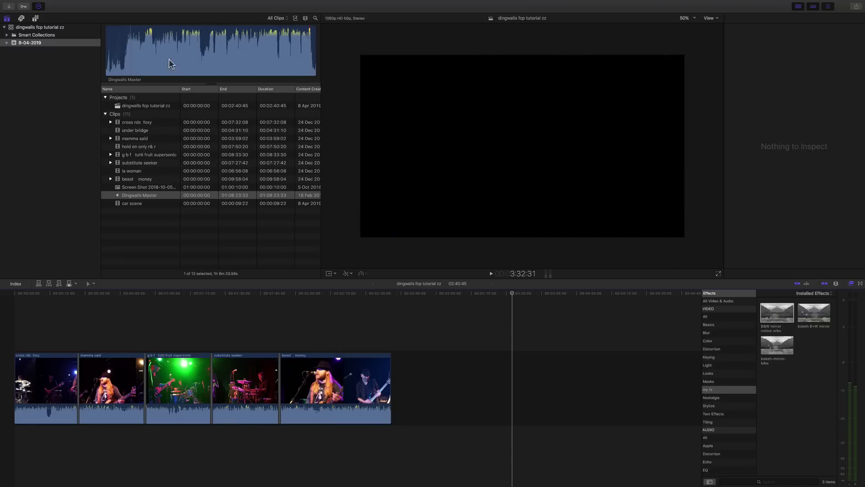
- Select the beast money clip in the timeline and display its audio settings
left_click(333, 357)
key("super+equal")
key("super+equal")
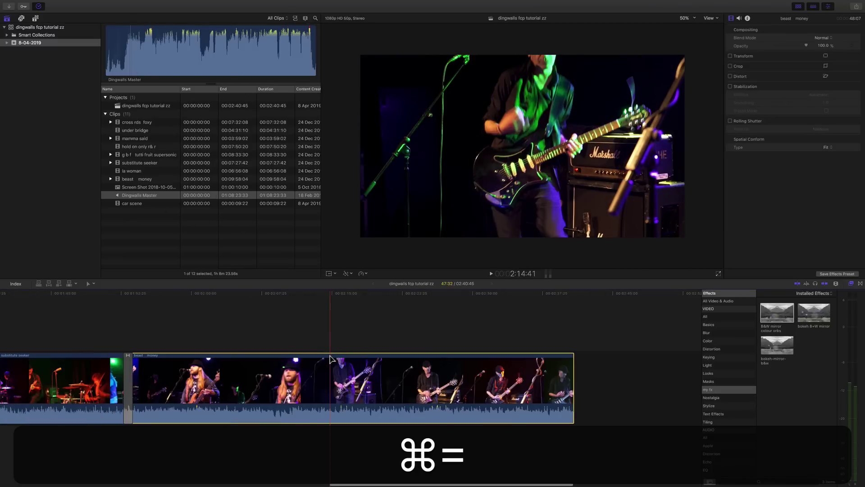
left_click_drag(348, 407, 349, 408)
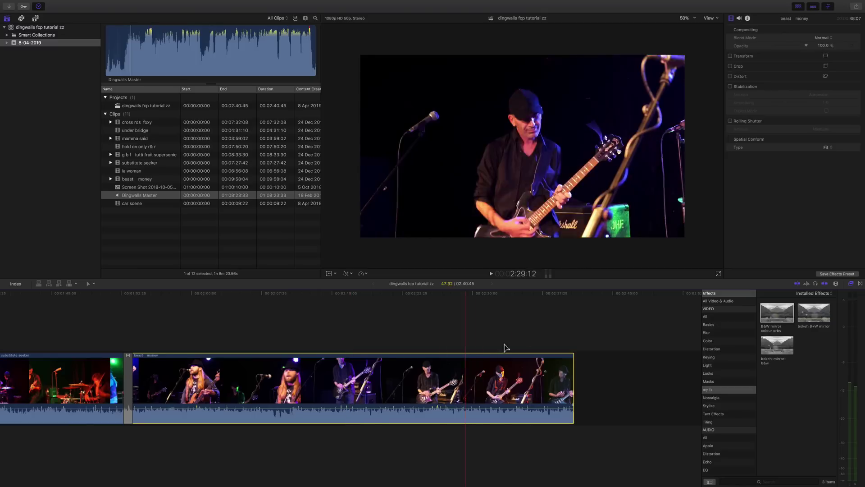
left_click(739, 19)
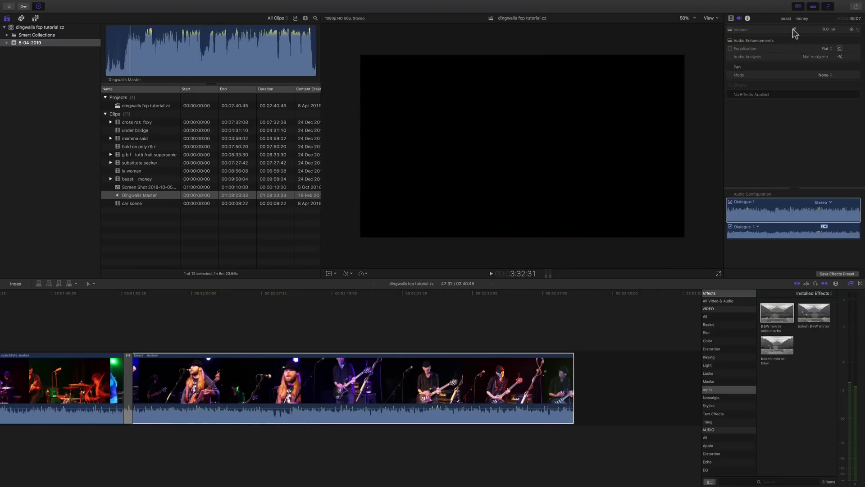
mouse_move(794, 28)
left_mouse_down()
mouse_move(775, 29)
mouse_move(794, 31)
left_mouse_up()
left_click(464, 409)
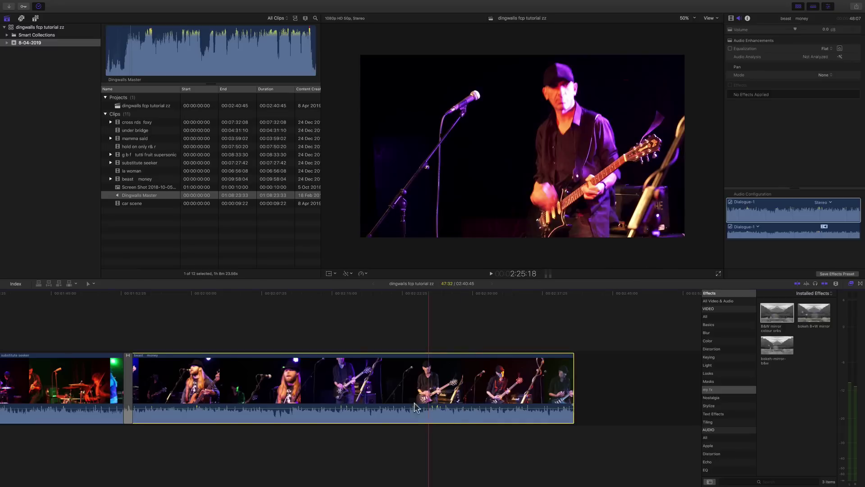
- Widen the browser to enlarge the Dingwalls Master waveform and set the viewer scale to Fit
left_click_drag(320, 274, 543, 269)
left_click(694, 18)
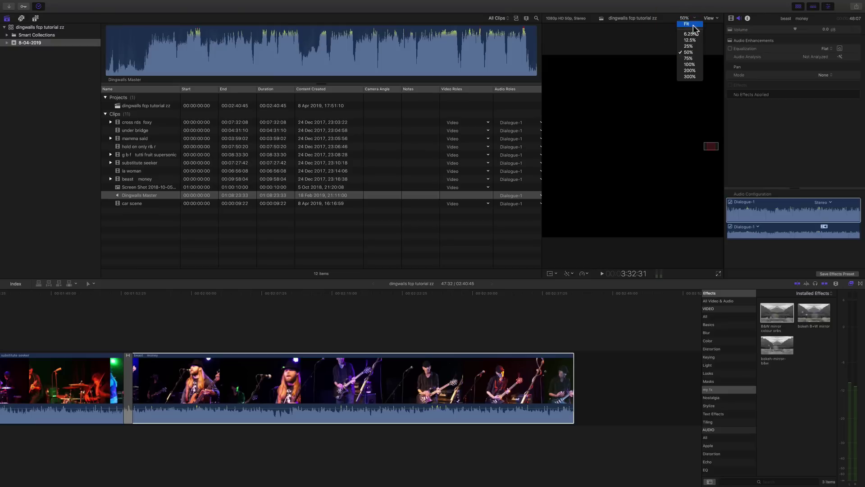
left_click(694, 26)
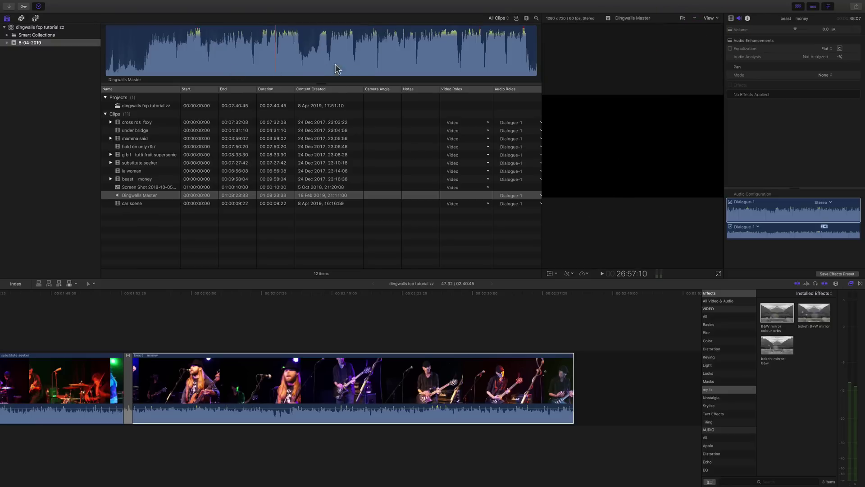
left_click(366, 68)
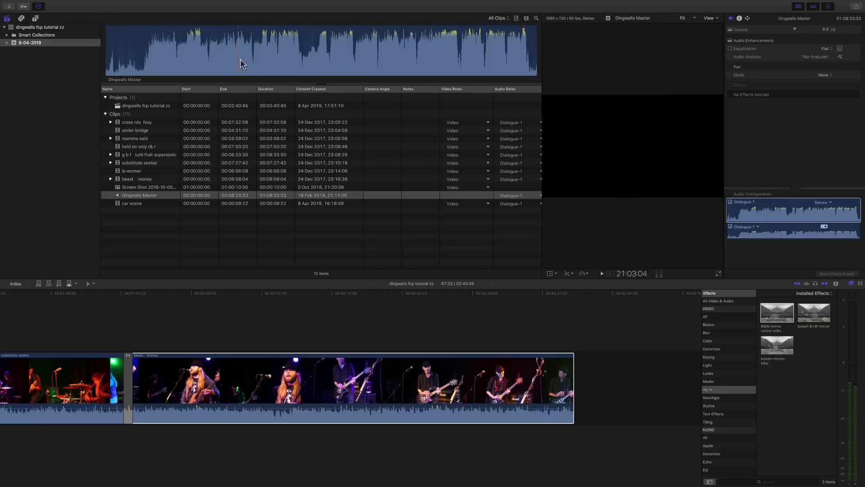
- Reveal the first timeline clip, cross rds foxy, in the browser and check its used range in the source clip
left_click(353, 358)
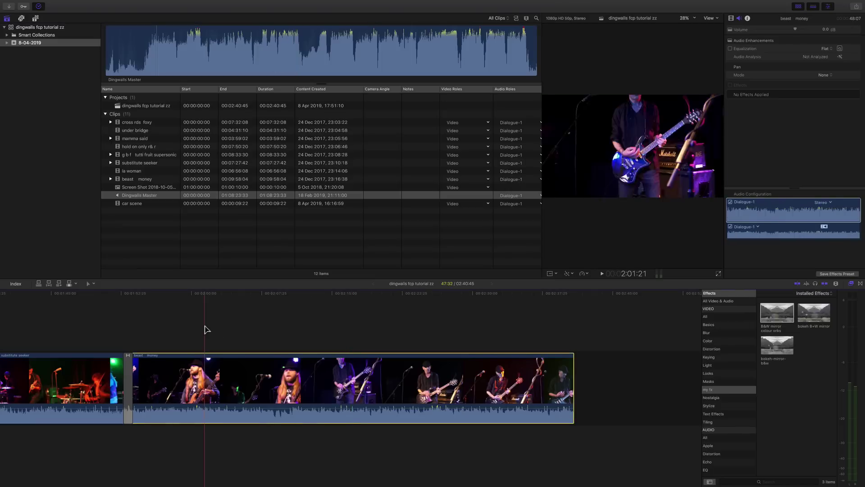
scroll(208, 329, "left", 15)
left_click(160, 361)
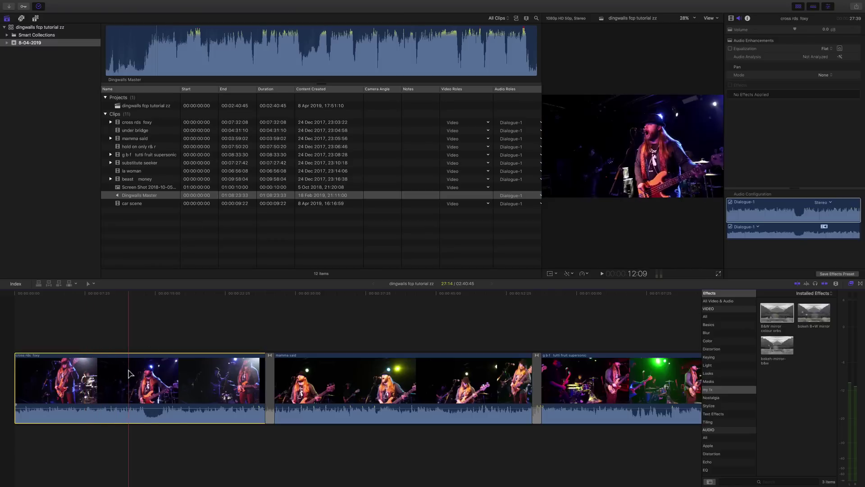
right_click(123, 372)
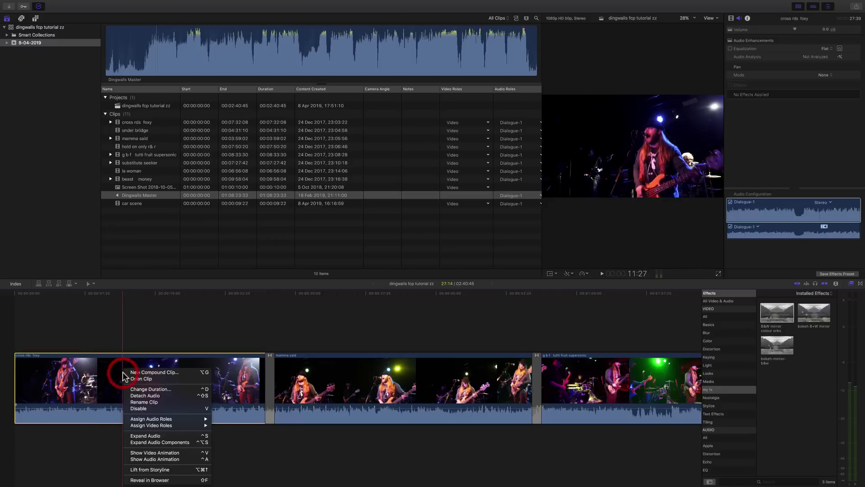
left_click(161, 480)
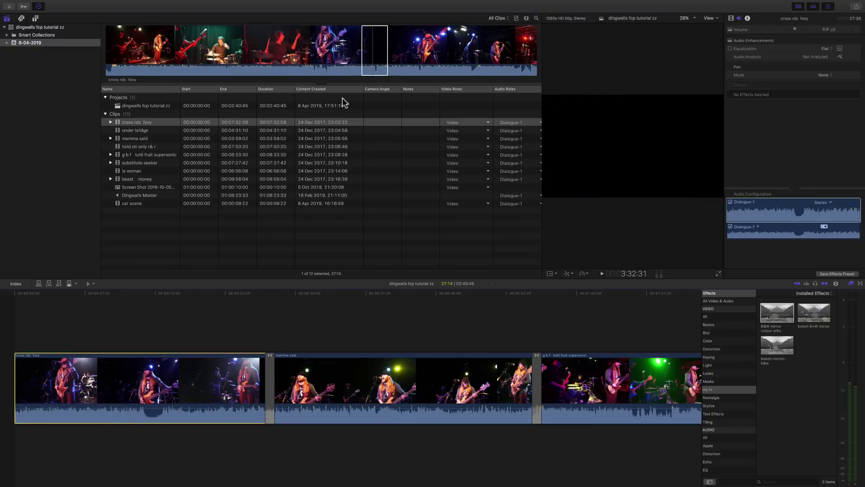
left_click(368, 49)
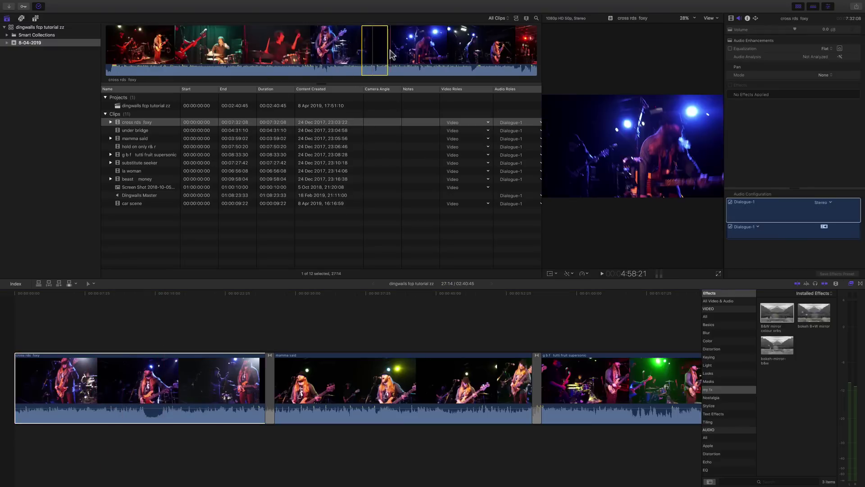
left_click(151, 370)
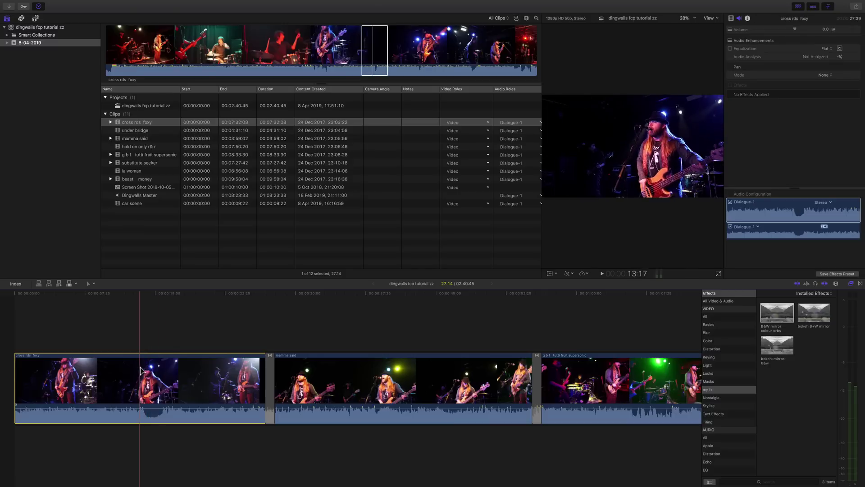
left_click(375, 68)
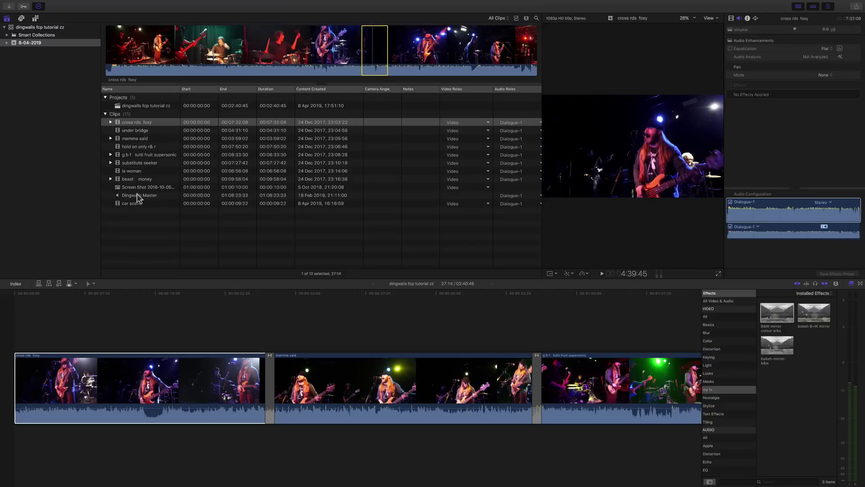
- Play the Dingwalls Master audio at several points along its waveform to find the song matching the cross rds foxy clip
left_click(137, 197)
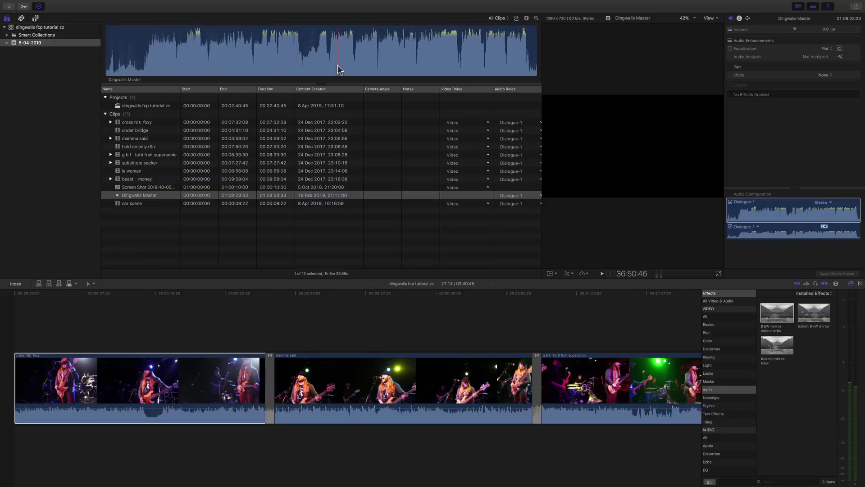
key("space")
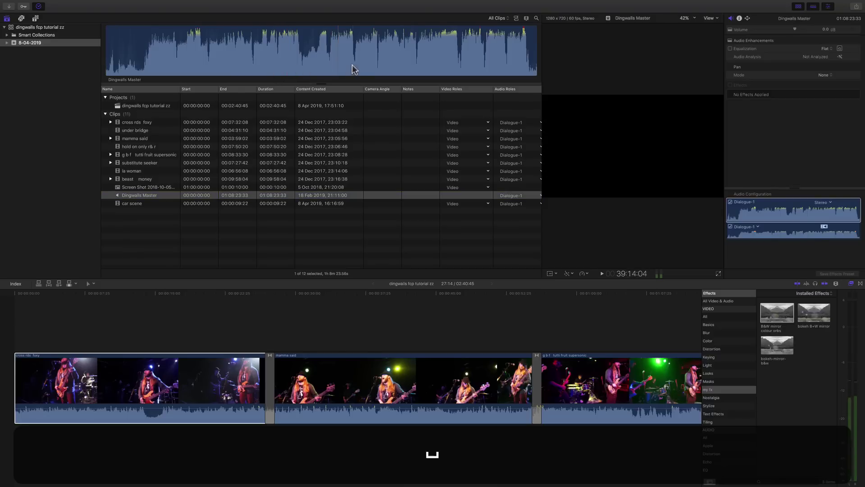
key("space")
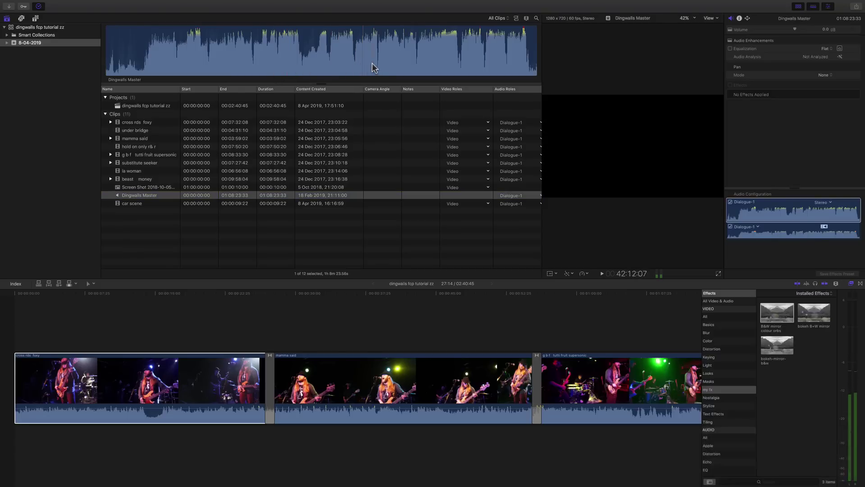
key("space")
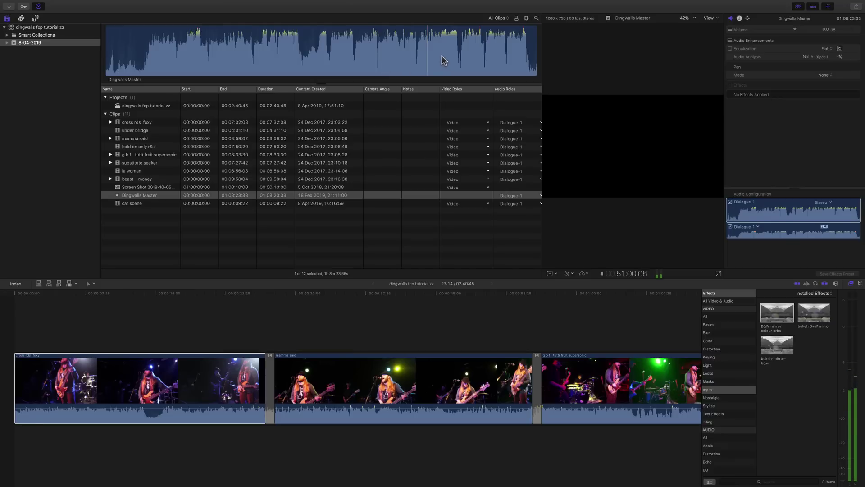
key("space")
key("space")
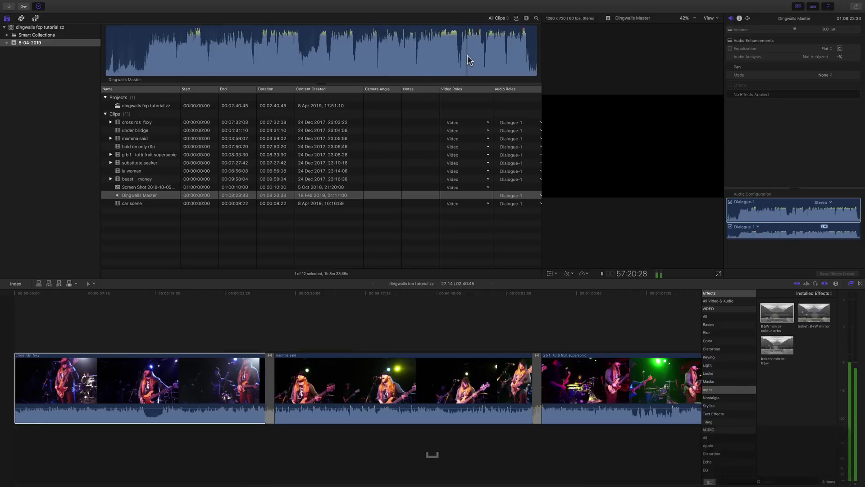
key("space")
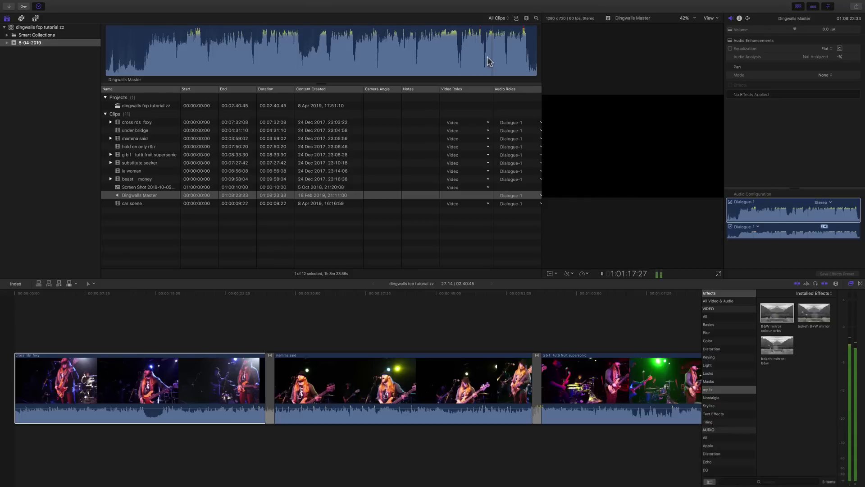
key("space")
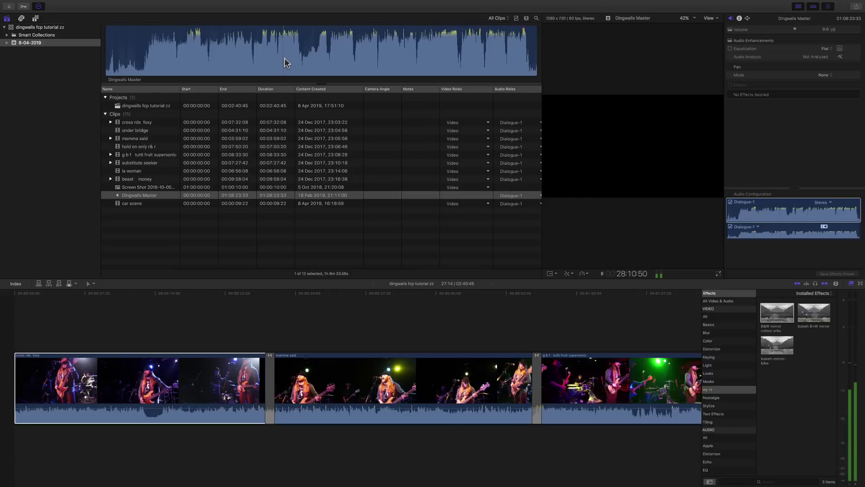
key("space")
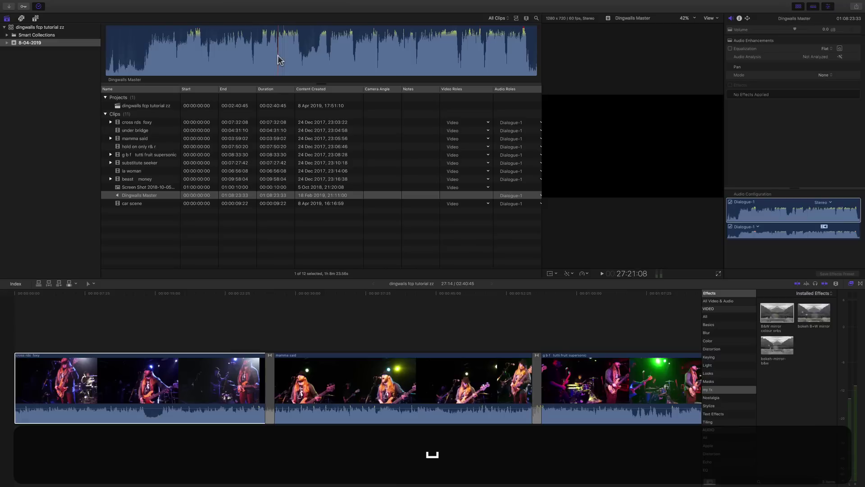
key("space")
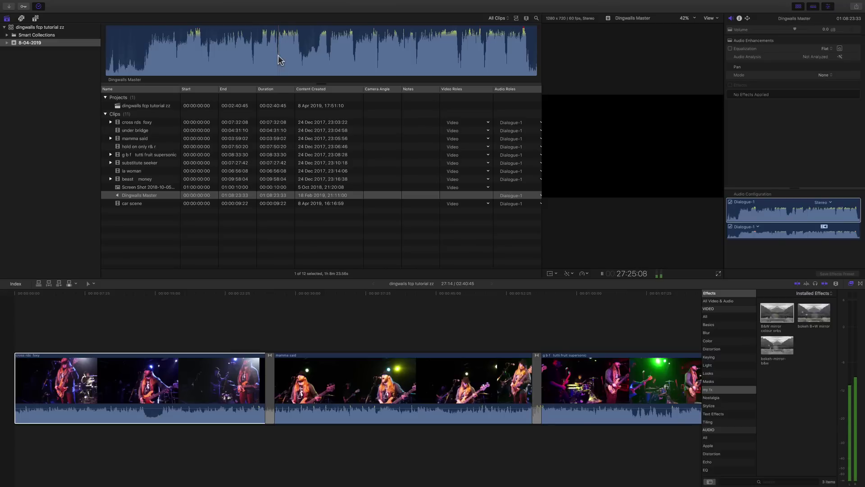
key("space")
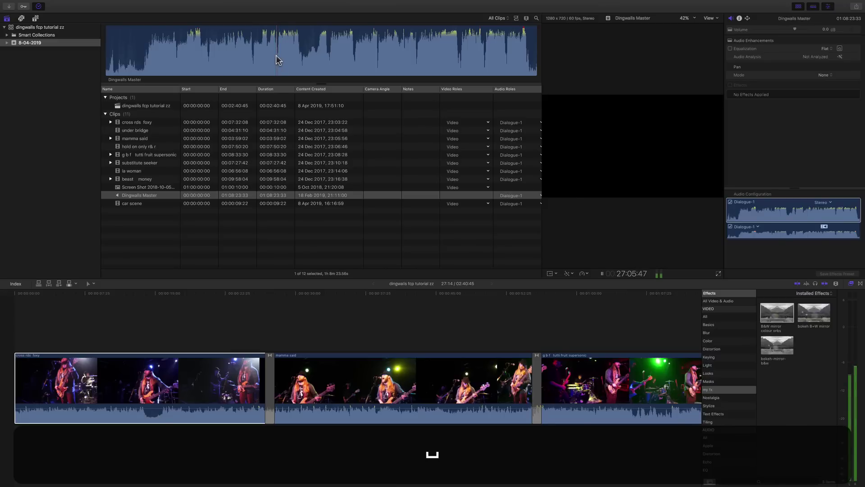
- Audition the Dingwalls Master audio and mark a range of about 21 seconds starting near 27:58
key("space")
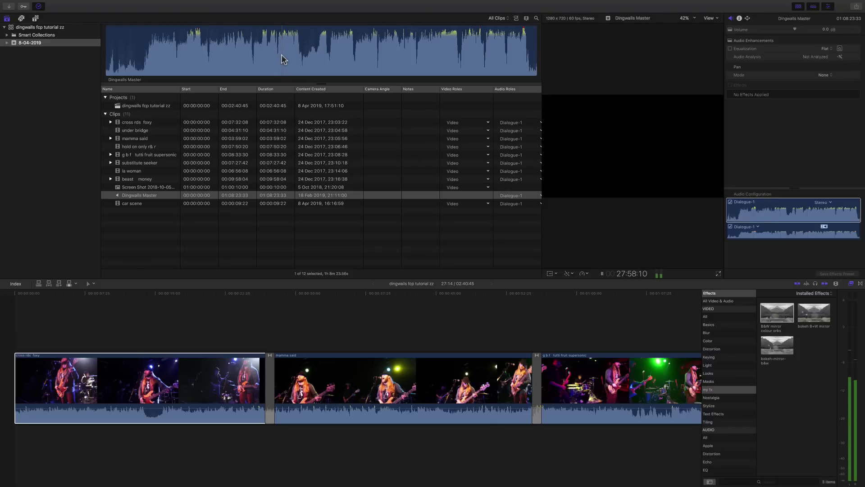
key("space")
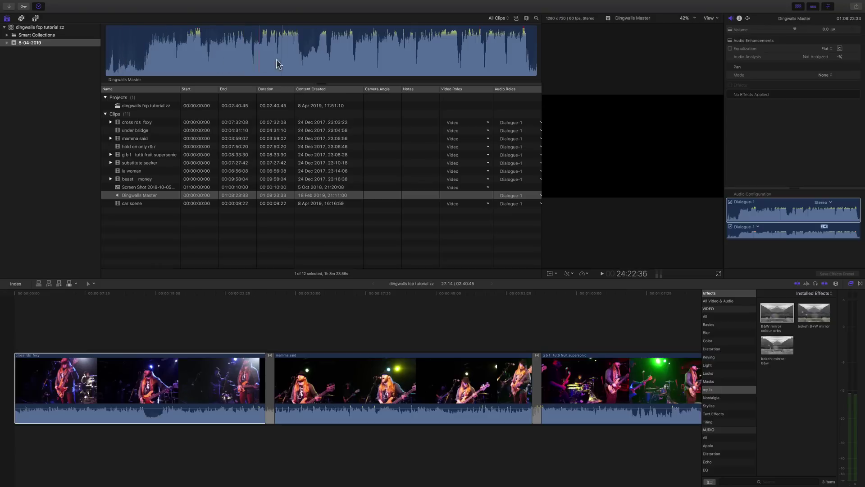
key("space")
left_click(282, 62)
left_click(283, 60)
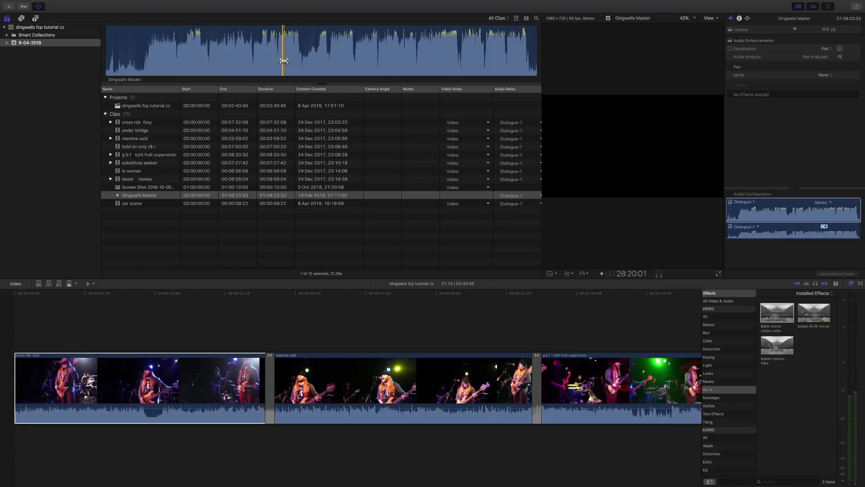
left_click(147, 369)
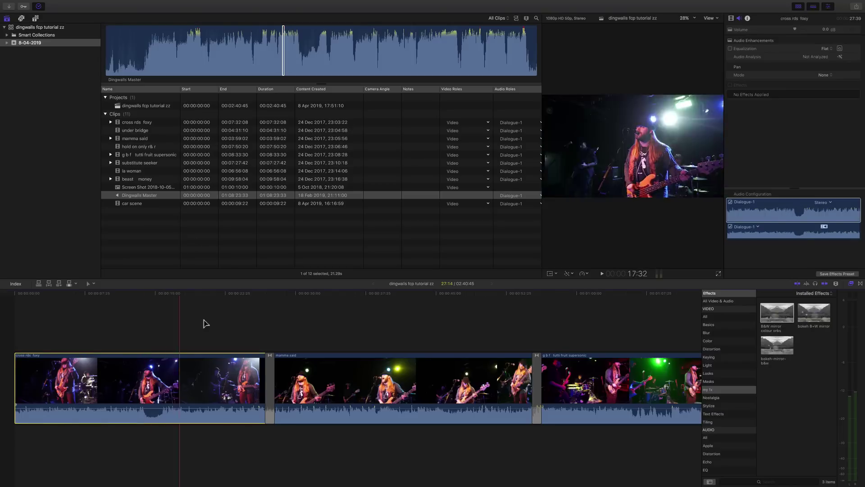
left_click(283, 51)
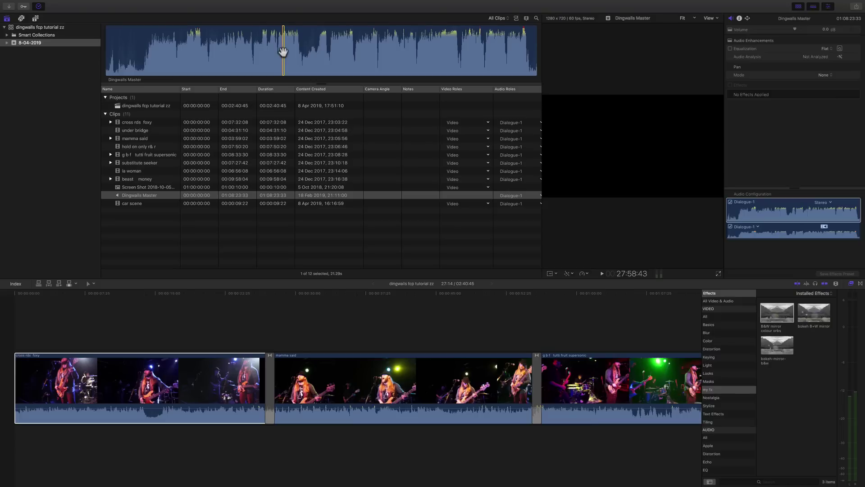
- Switch the browser to filmstrip view and extend the Dingwalls Master range's start to make it about 25.8 seconds long
left_click(516, 18)
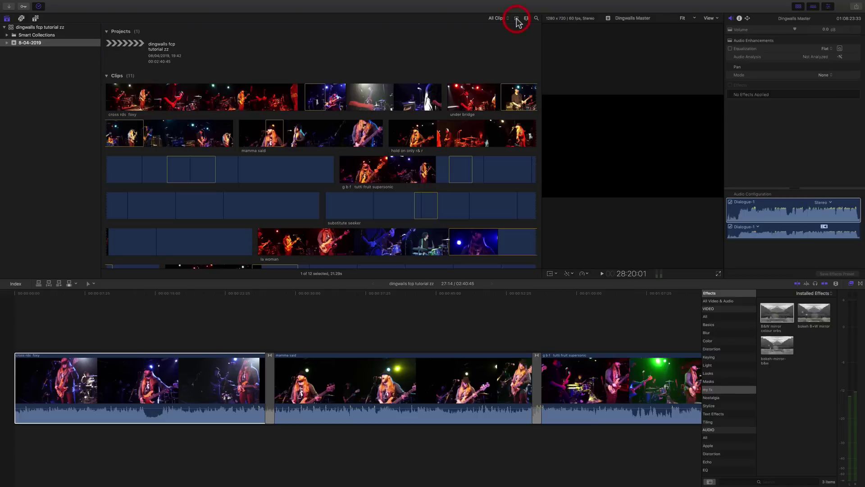
scroll(399, 158, "down", 3)
scroll(399, 158, "down", 4)
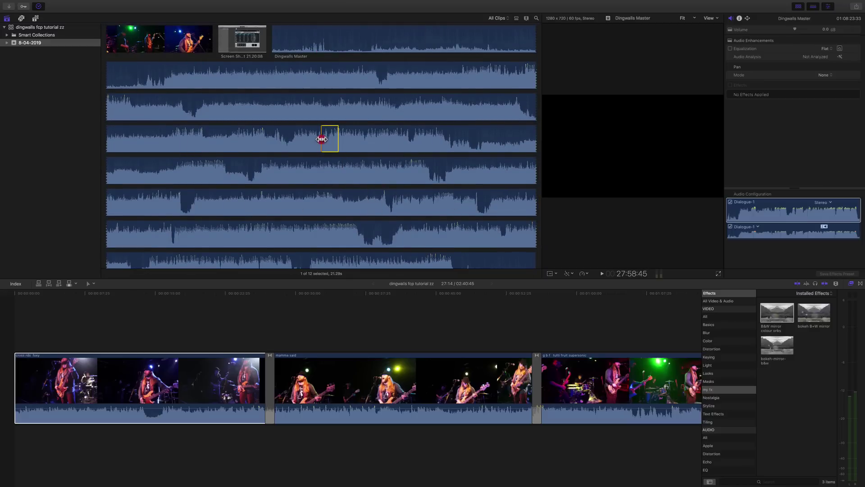
left_click_drag(318, 139, 318, 139)
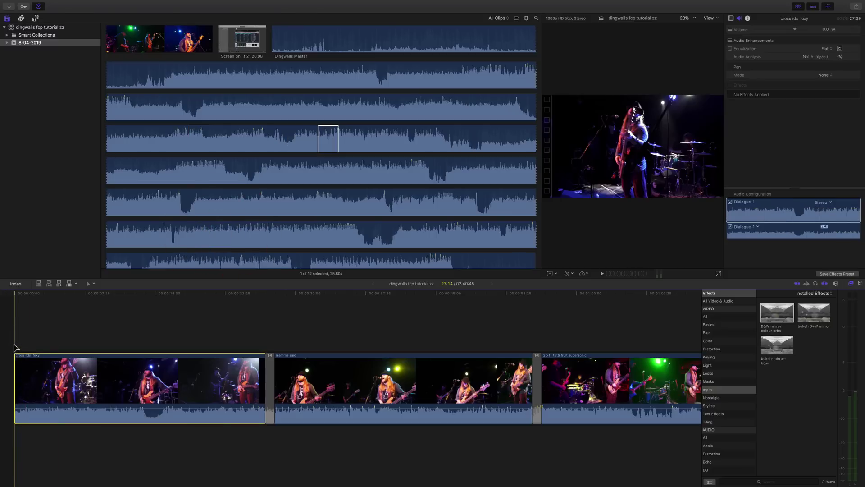
- Compare the opening of the timeline with the master audio and extend the range's start back to about 27:51
key("space")
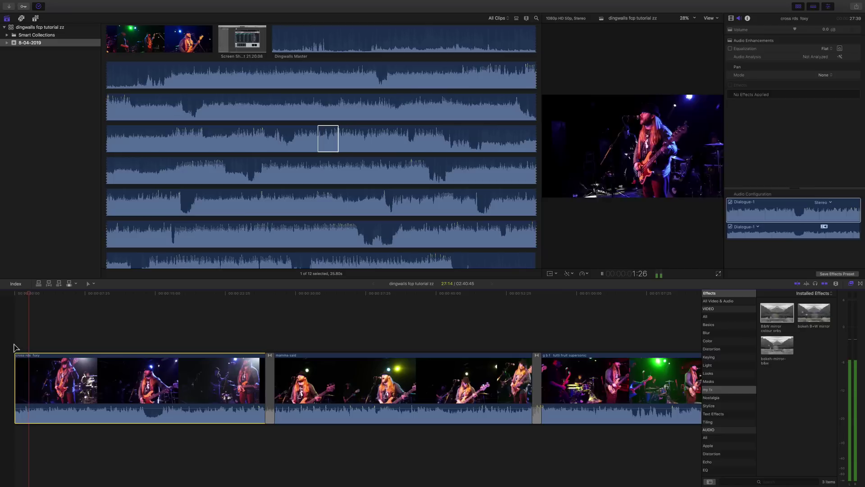
key("space")
left_click(319, 137)
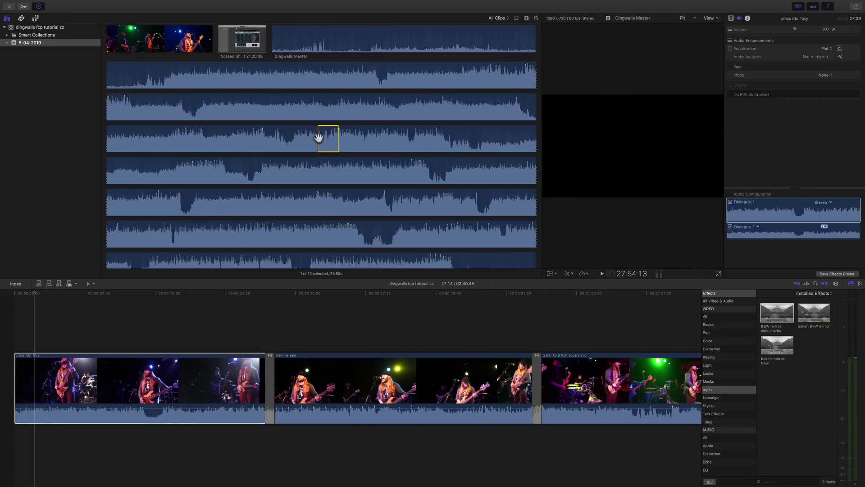
key("space")
left_click_drag(316, 138, 316, 138)
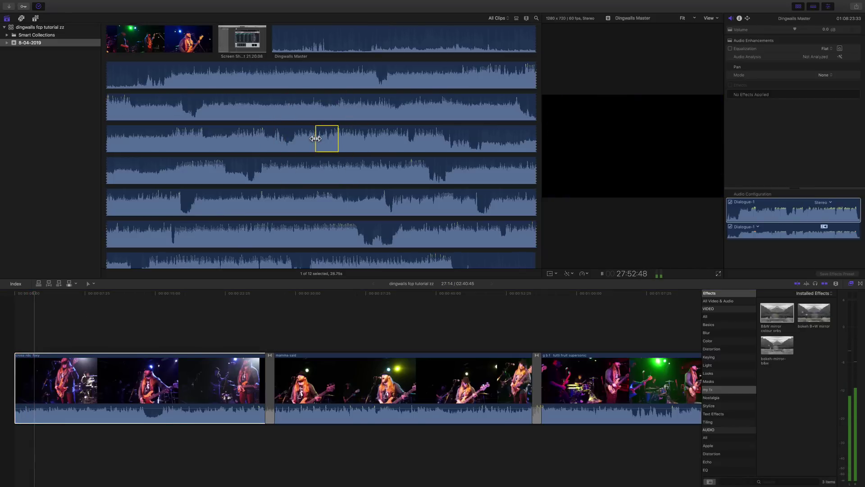
key("space")
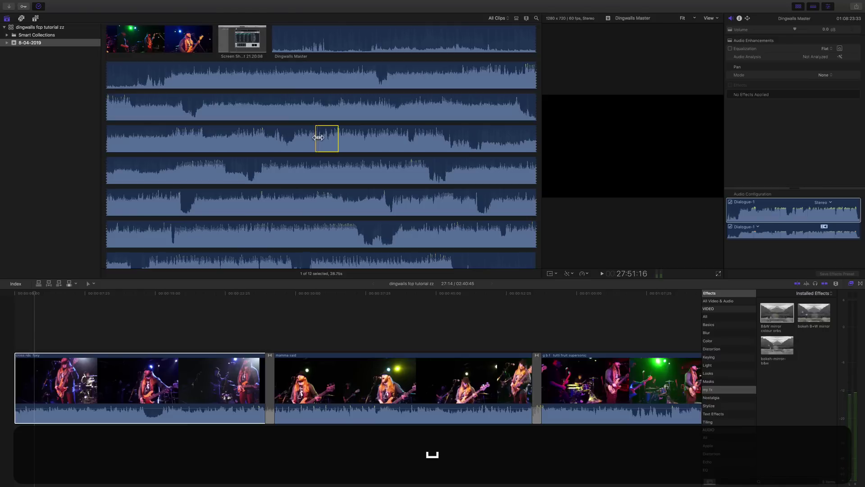
- Trim the start of the Dingwalls Master range to about 27.8 seconds in length and audition it
key("super+equal")
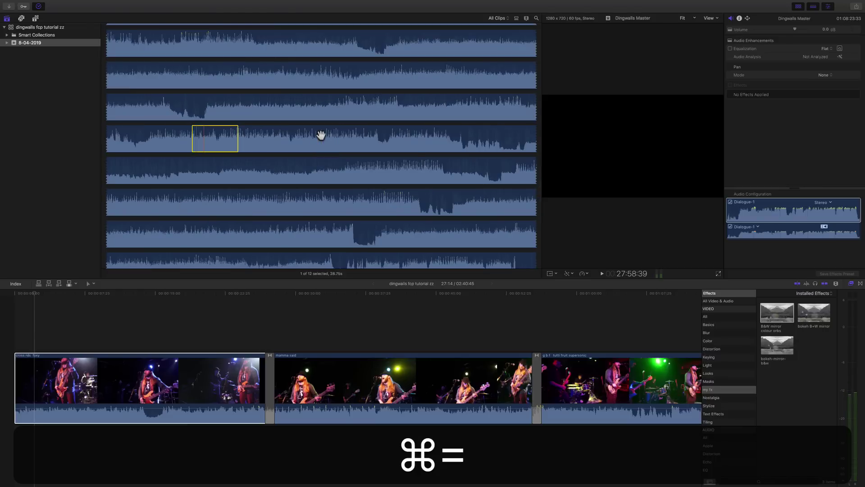
key("super+equal")
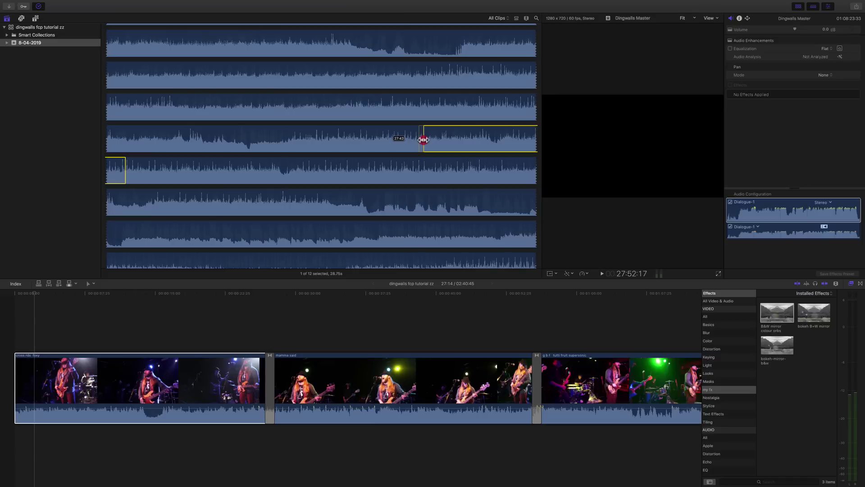
left_click_drag(423, 139, 424, 140)
key("space")
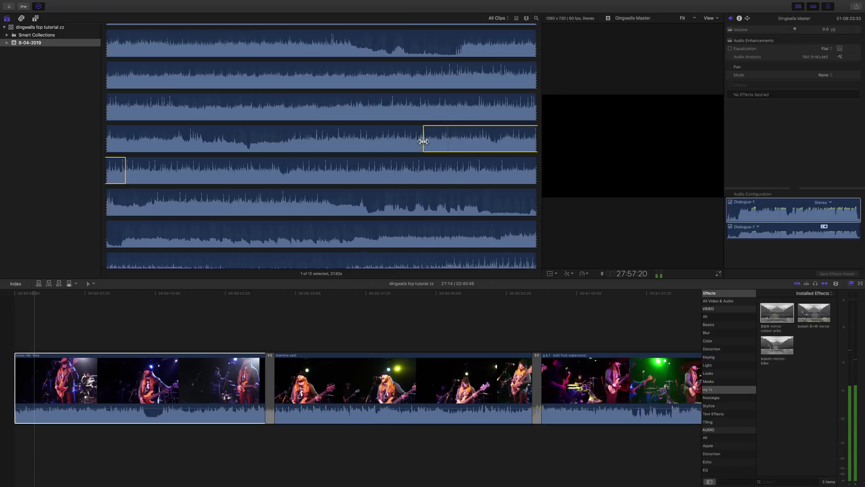
key("space")
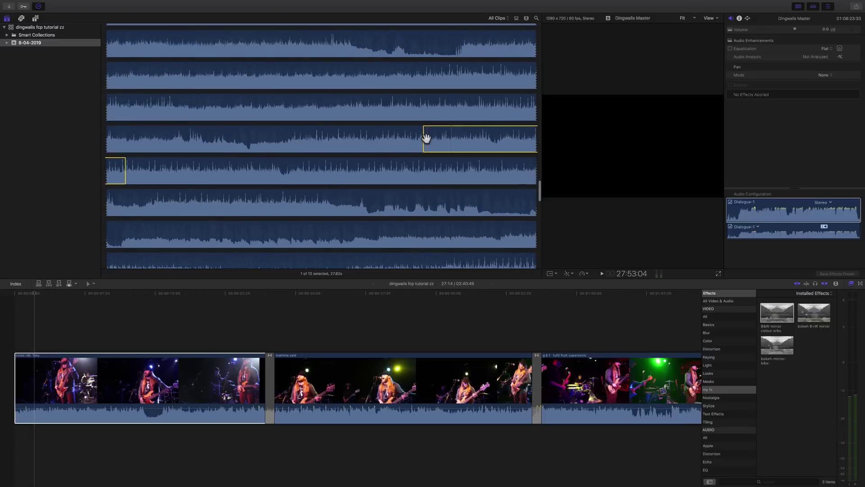
- Connect the marked Dingwalls Master audio range beneath the cross rds foxy clip, starting at about 8:31 in the timeline
key("super+2")
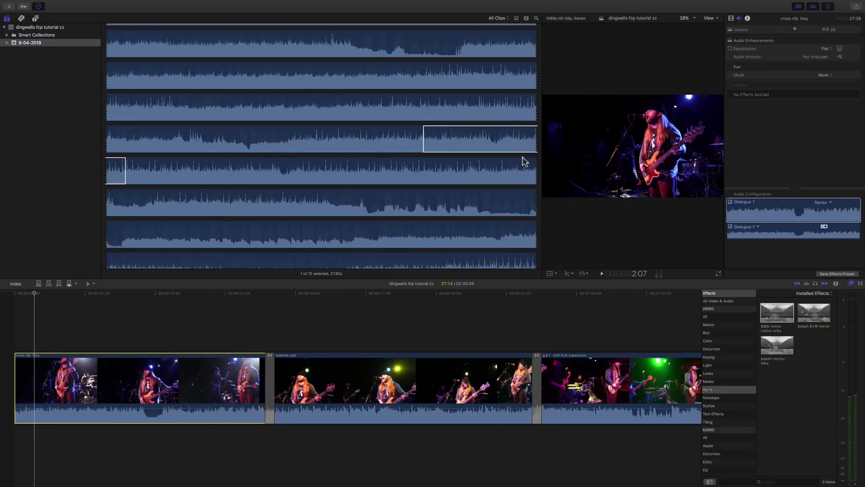
key("super+1")
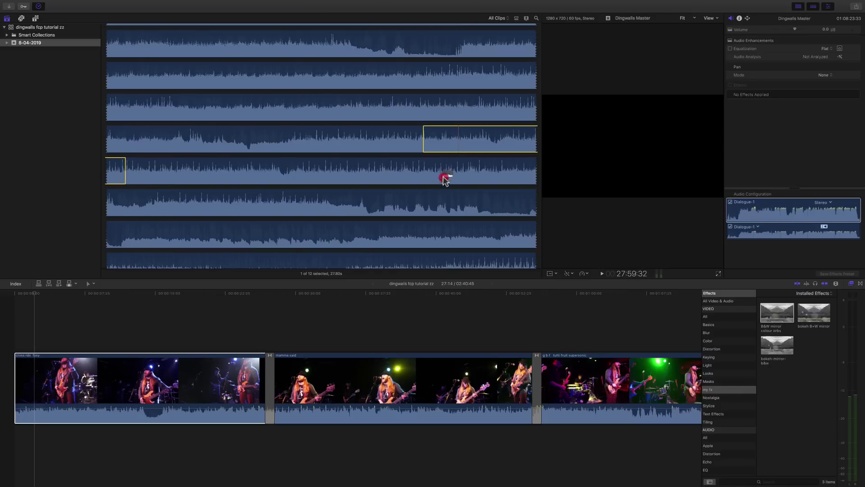
left_click_drag(392, 265, 96, 446)
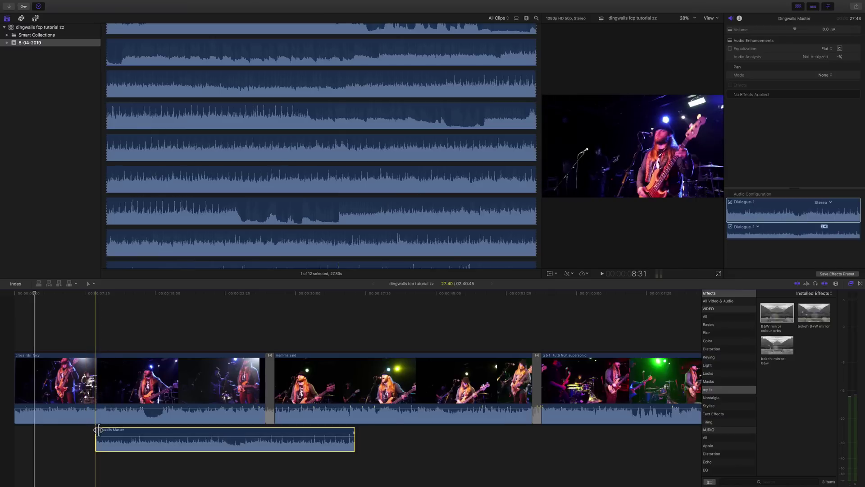
left_click_drag(100, 359, 117, 355)
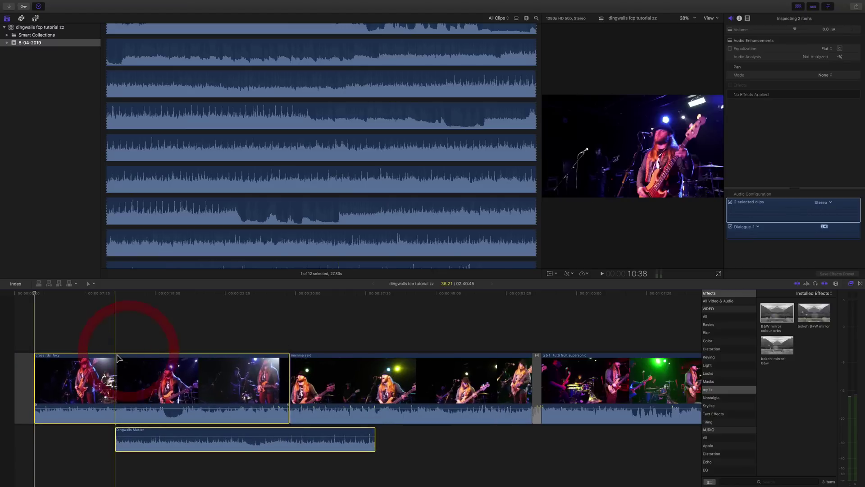
key("super+z")
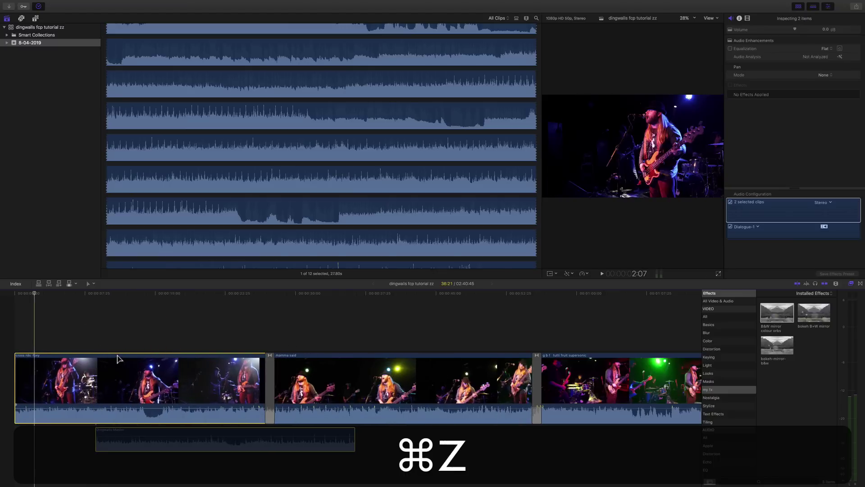
mouse_move(131, 433)
left_mouse_down()
mouse_move(118, 435)
mouse_move(129, 433)
left_mouse_up()
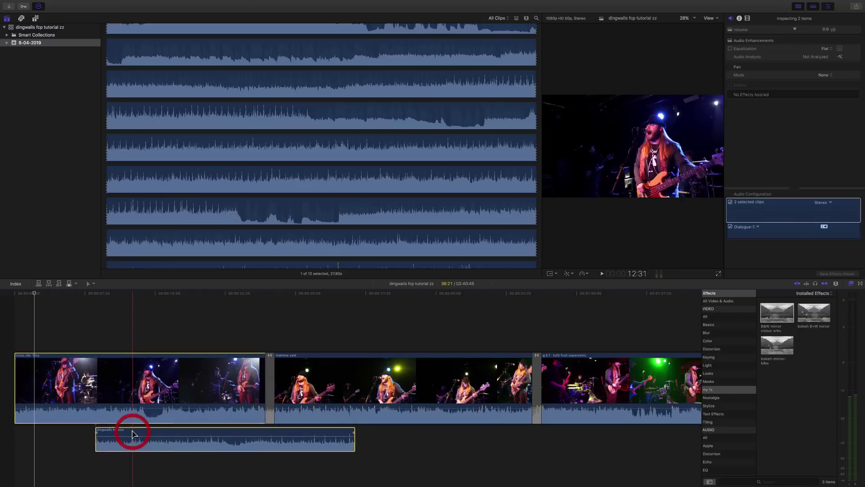
left_click(79, 447)
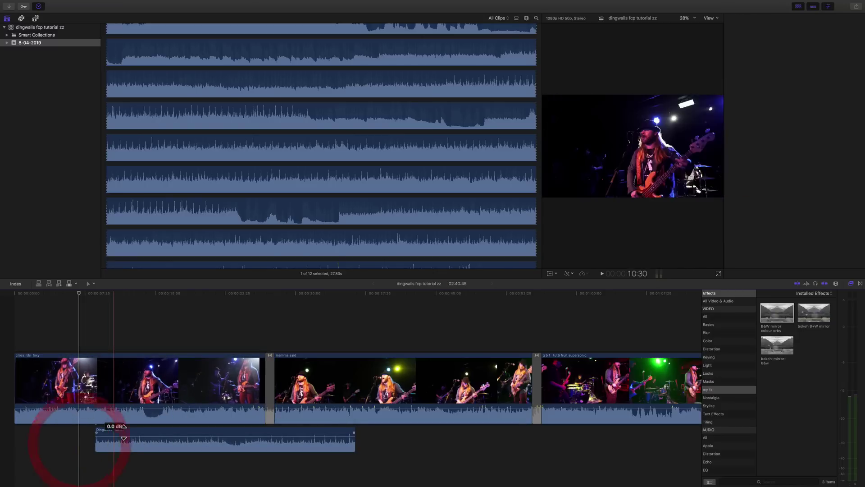
- Move the connected Dingwalls Master audio to the timeline's start and trim its end to the middle of the first transition
left_click_drag(126, 435, 53, 430)
left_click_drag(272, 448, 269, 448)
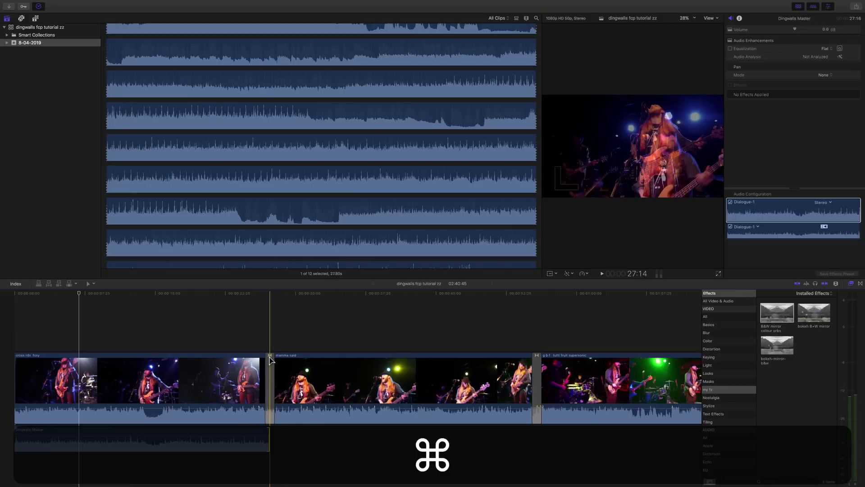
key("super+equal")
key("super+equal")
key("super+equal")
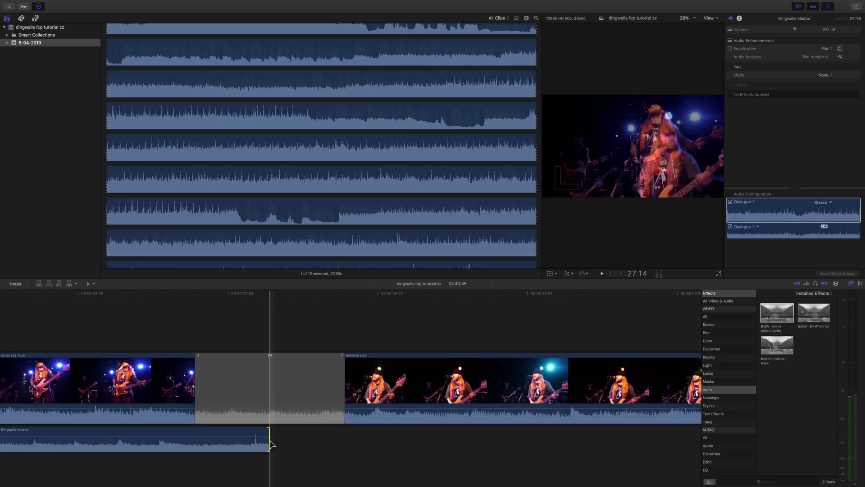
left_click_drag(269, 442, 267, 442)
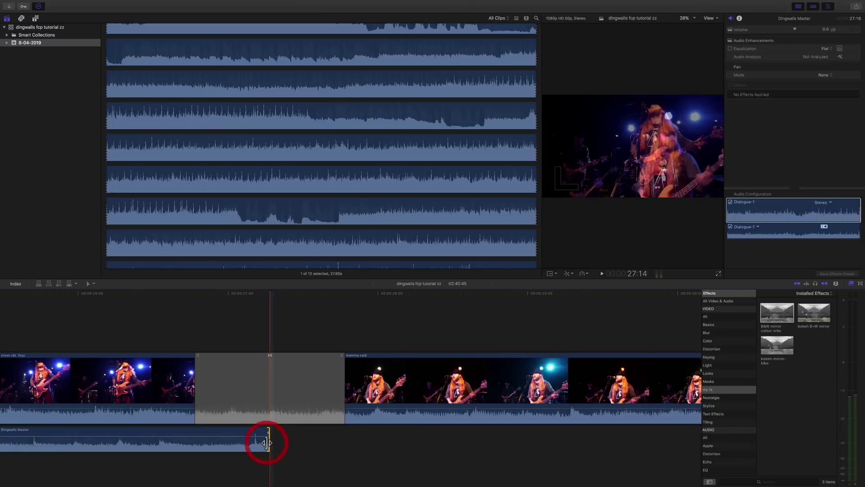
- Inspect the connected master audio against the first video clip, from the timeline's start to the transition into mamma said
left_click(162, 355)
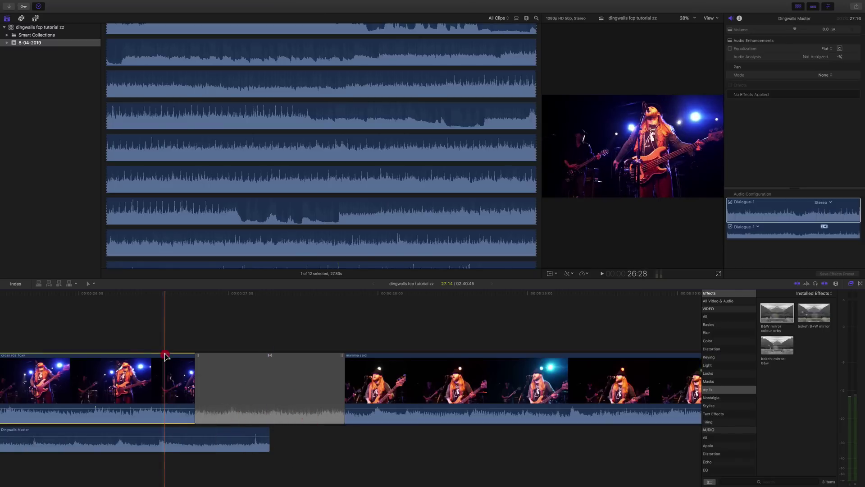
left_click(369, 359)
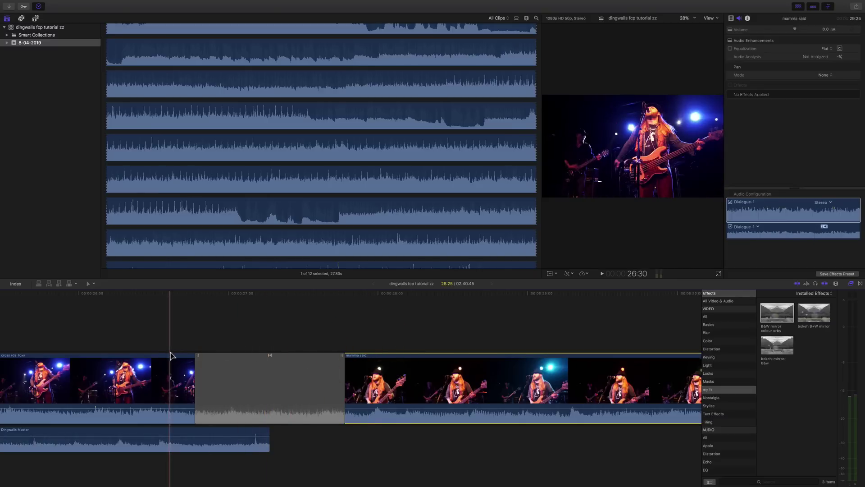
scroll(165, 374, "left", 10)
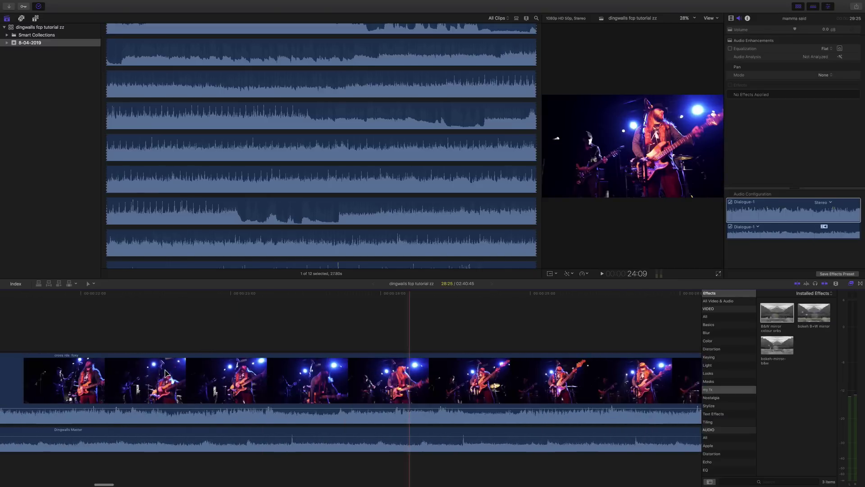
left_click(141, 441)
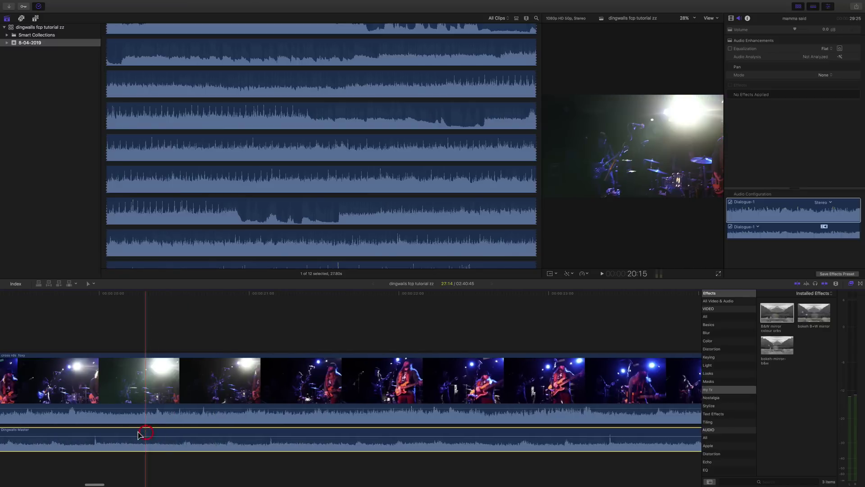
scroll(128, 436, "left", 5)
scroll(127, 436, "left", 10)
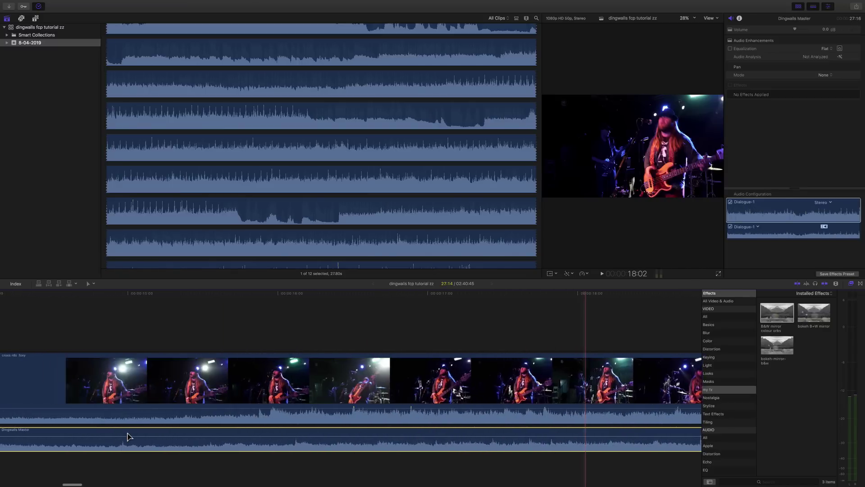
scroll(128, 436, "left", 5)
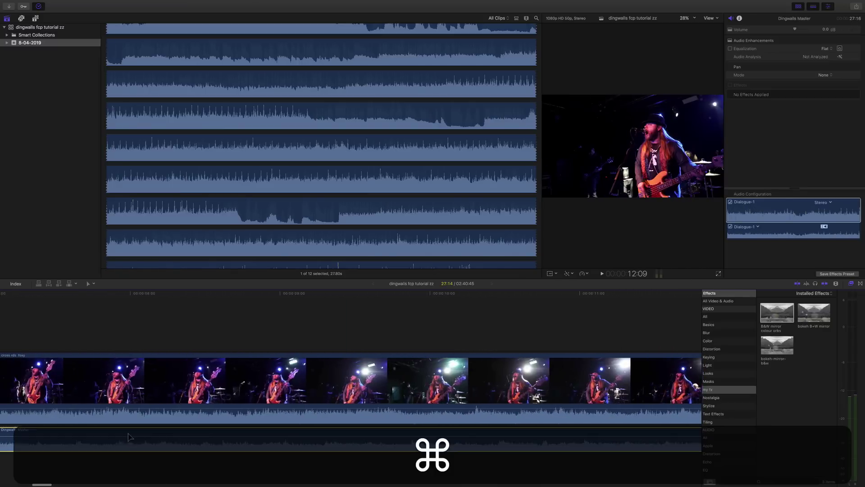
key("super+minus")
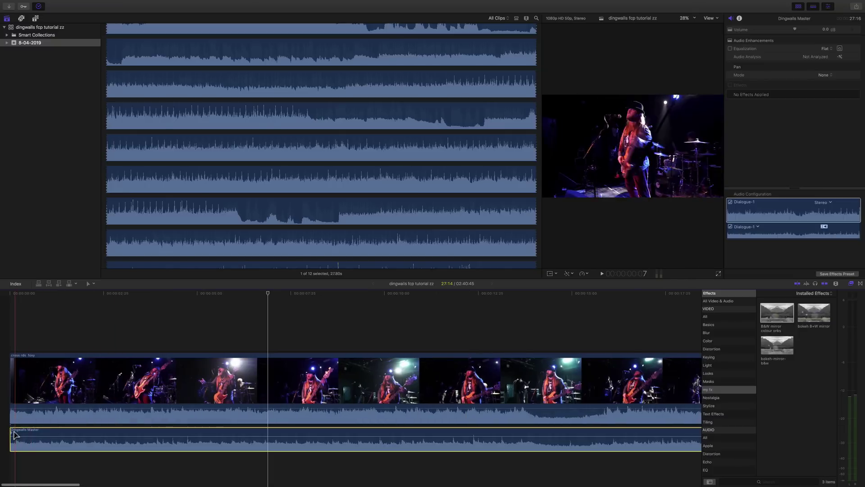
scroll(544, 445, "right", 10)
scroll(547, 447, "right", 5)
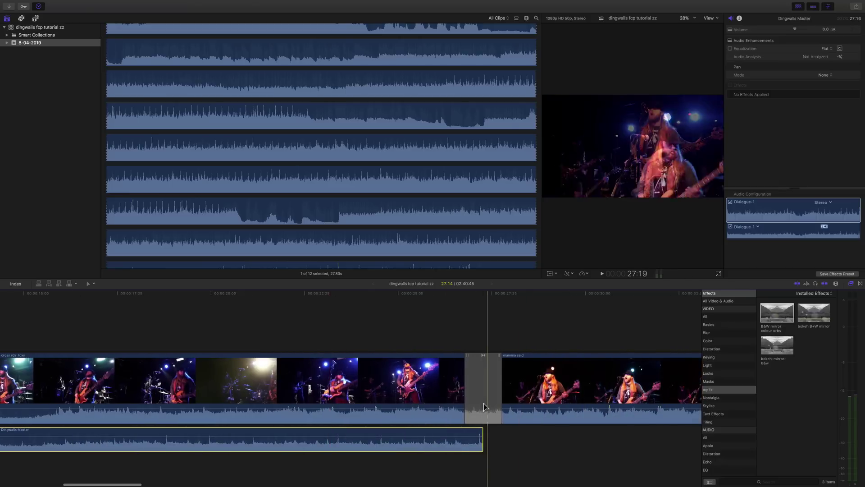
scroll(450, 365, "left", 15)
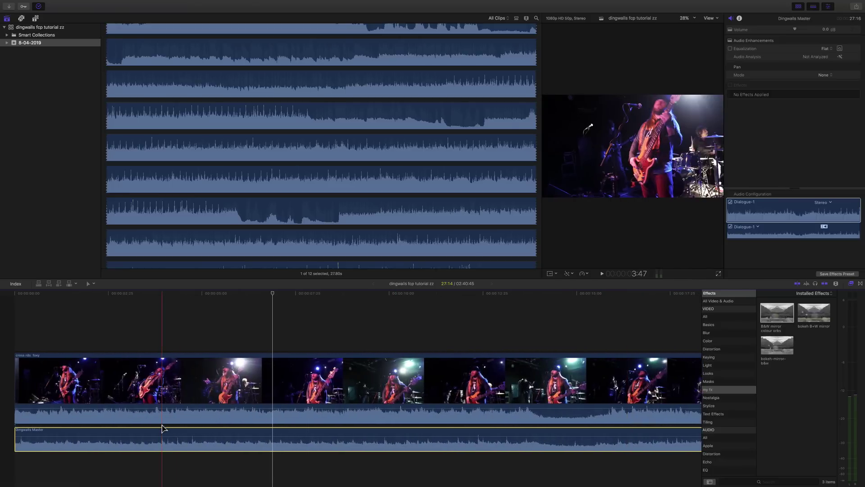
- Slip the connected Dingwalls Master audio to line up with the cross rds foxy clip's own sound and audition it from the timeline's start
key("t")
left_click_drag(143, 438, 144, 437)
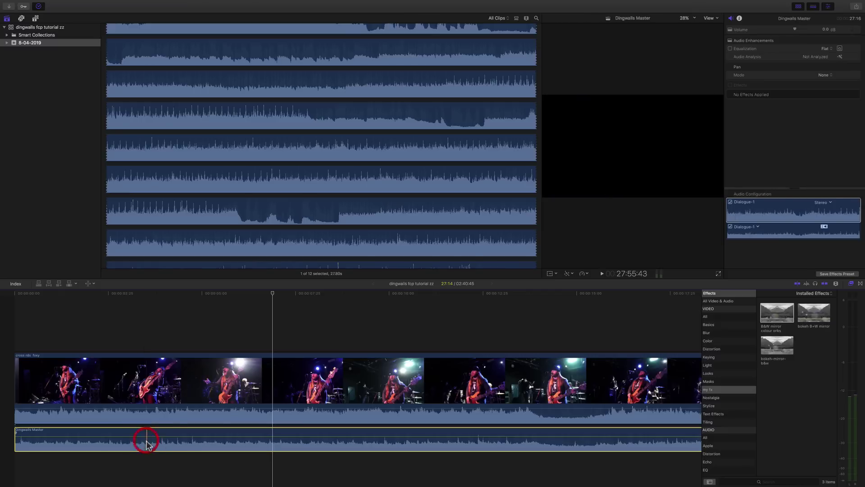
key("t")
left_click_drag(157, 431, 155, 431)
key("space")
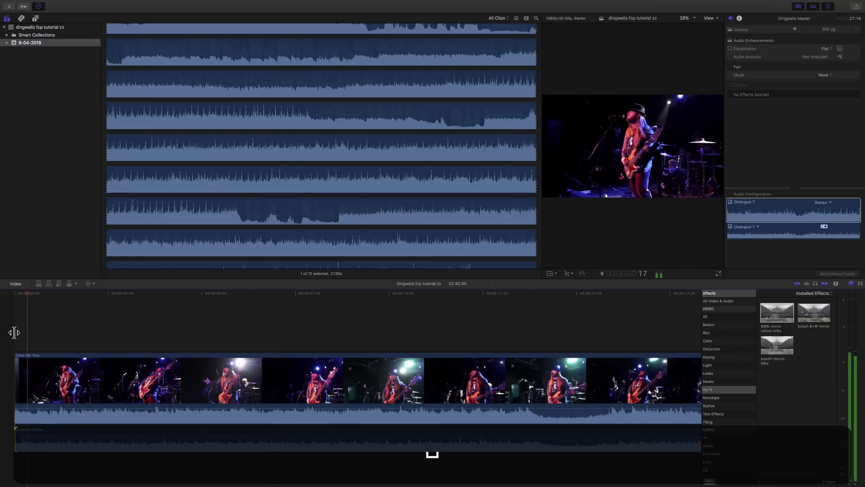
key("space")
left_click_drag(150, 433, 144, 429)
key("space")
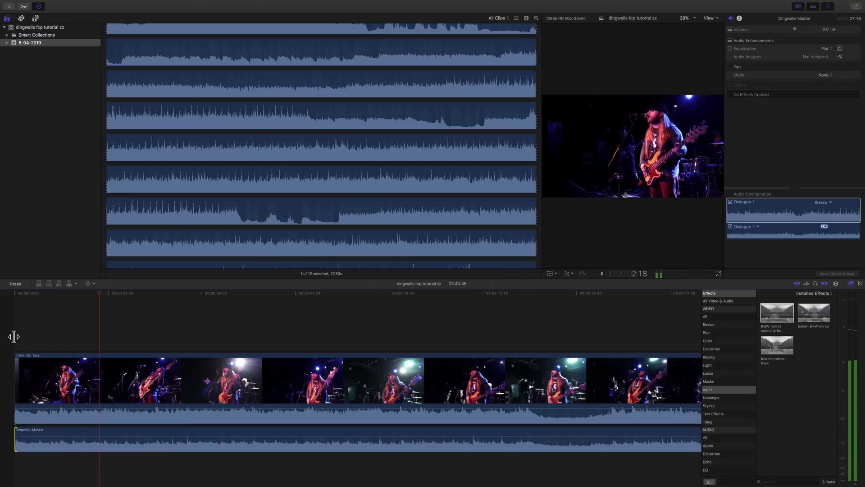
key("space")
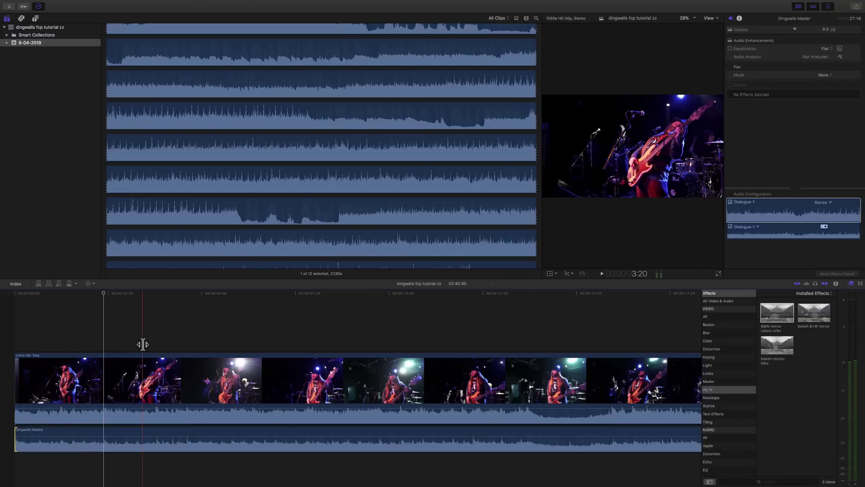
- Slip the master audio slightly earlier at close zoom, matching its waveform peaks to the clip's audio near the timeline's start
key("super+equal")
key("super+equal")
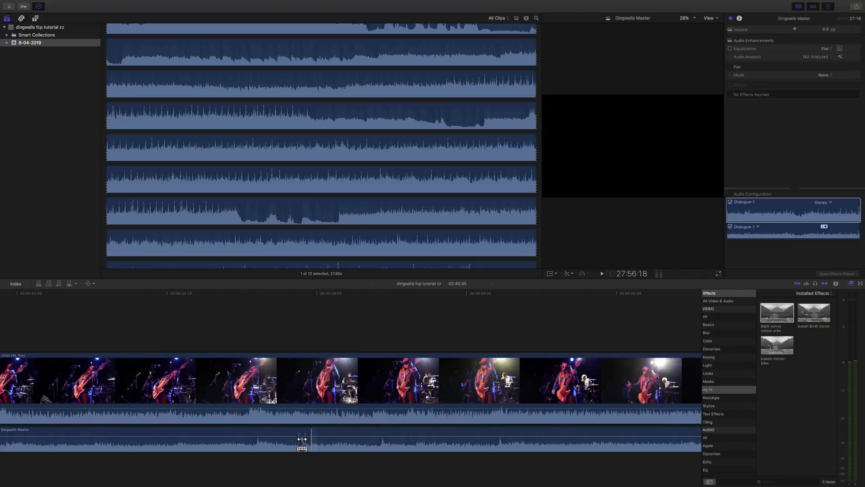
left_click_drag(265, 429, 253, 431)
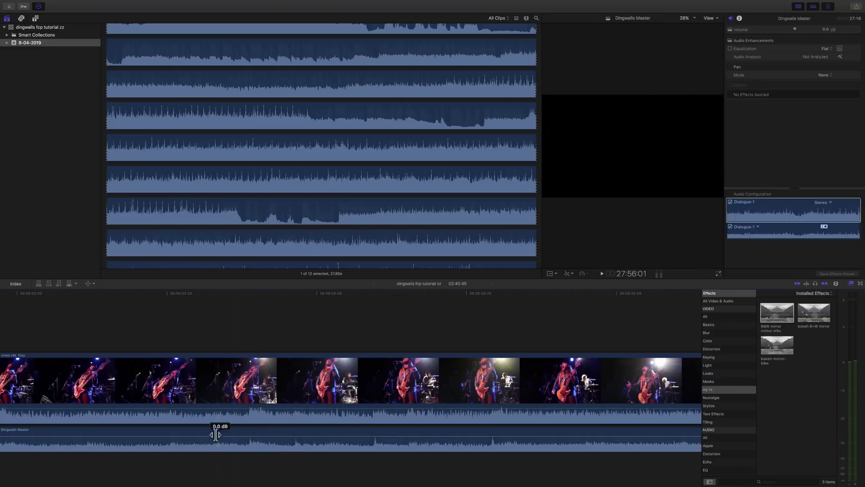
scroll(216, 435, "left", 5)
scroll(214, 435, "left", 7)
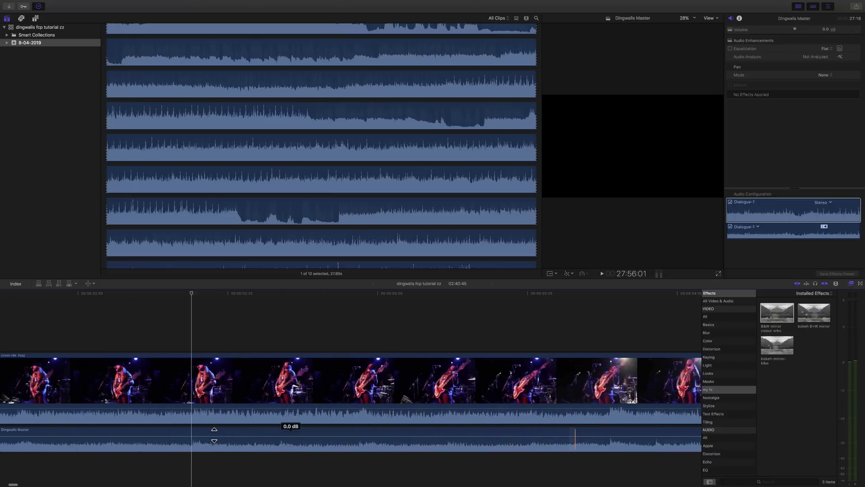
scroll(214, 435, "left", 7)
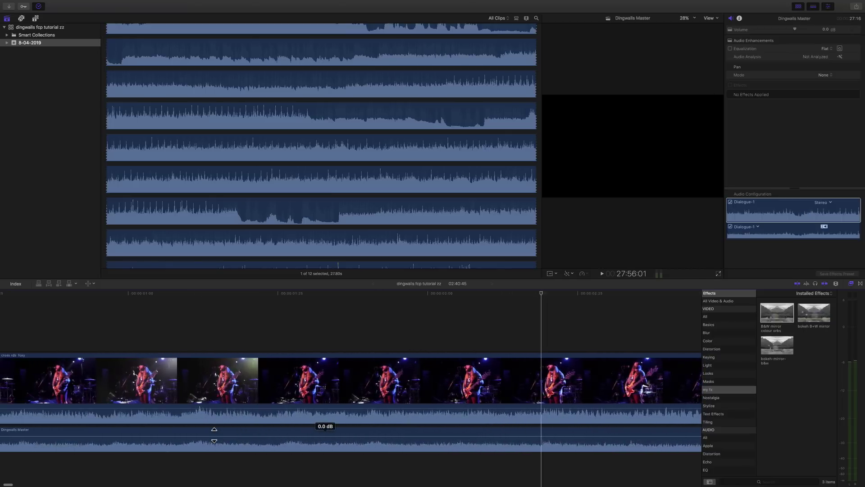
scroll(214, 434, "right", 2)
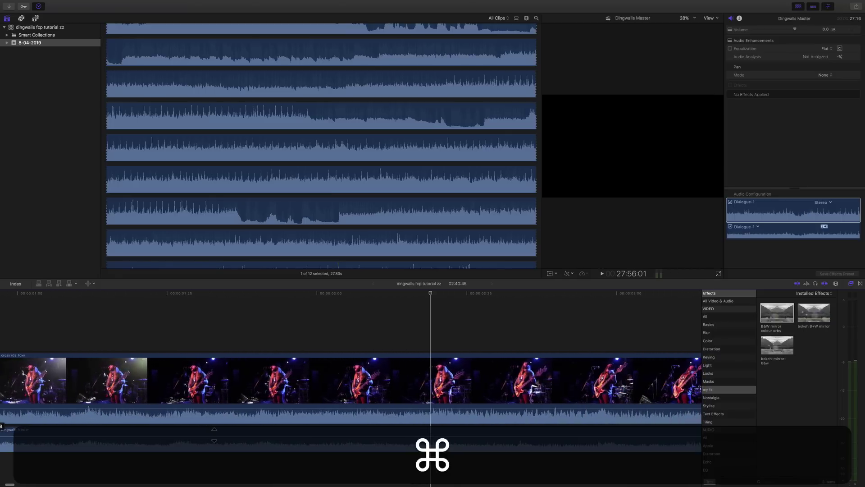
key("super+minus")
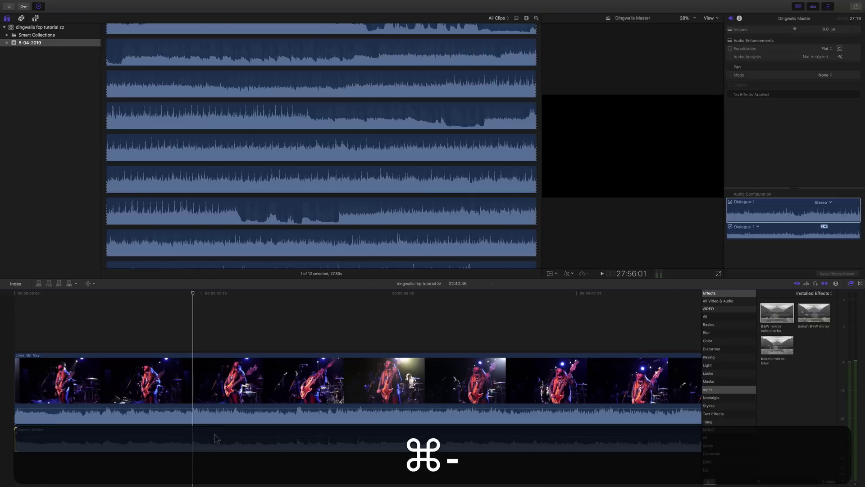
key("super+minus")
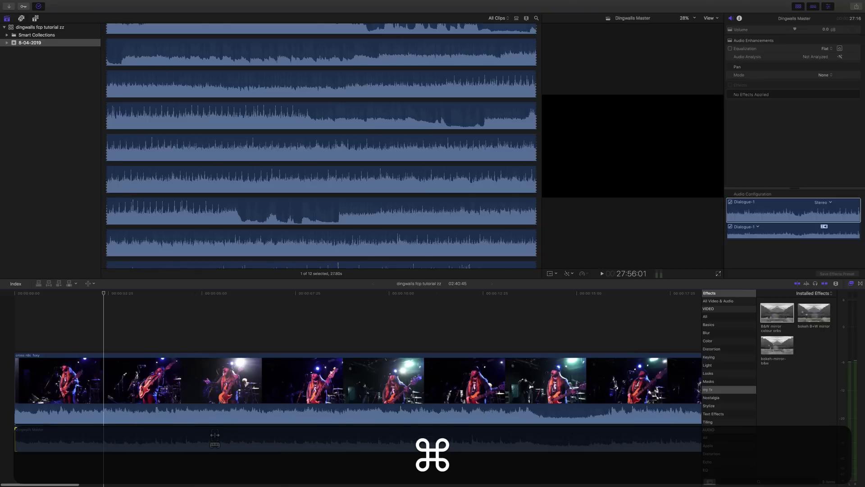
- Slip the master audio slightly later to match the clip's waveform peak at about 18:33, and play from there
scroll(560, 409, "right", 10)
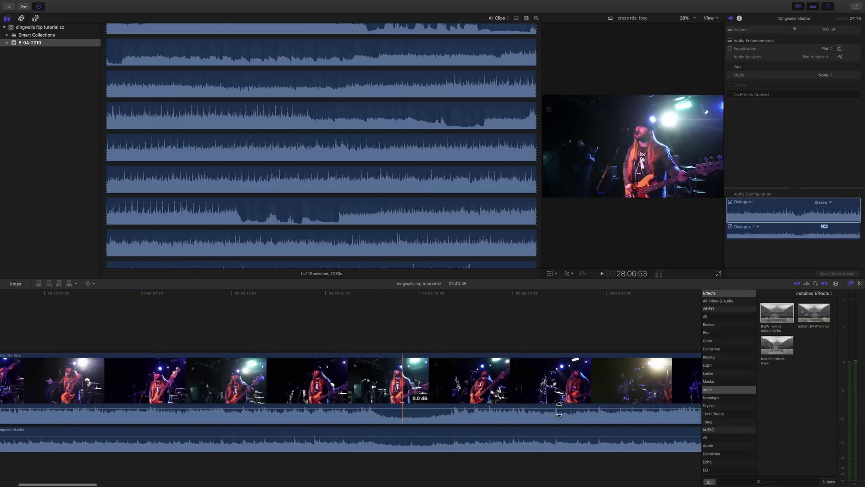
scroll(559, 409, "right", 4)
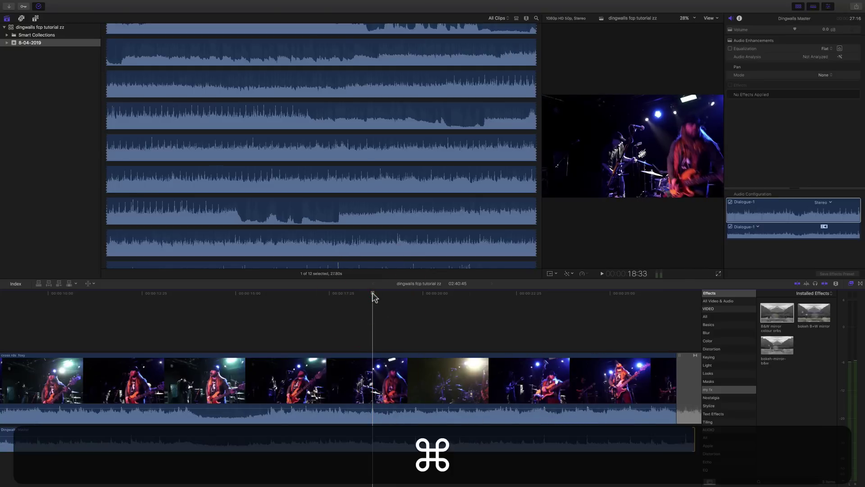
key("super+equal")
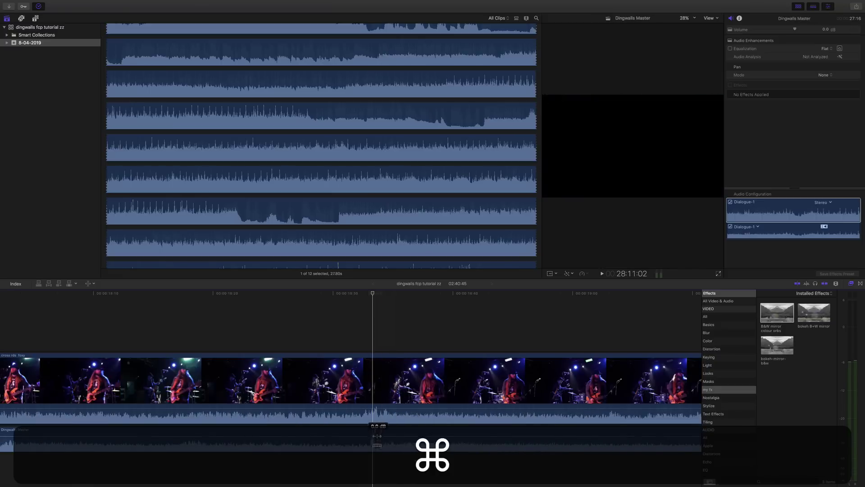
left_click_drag(373, 430, 377, 430)
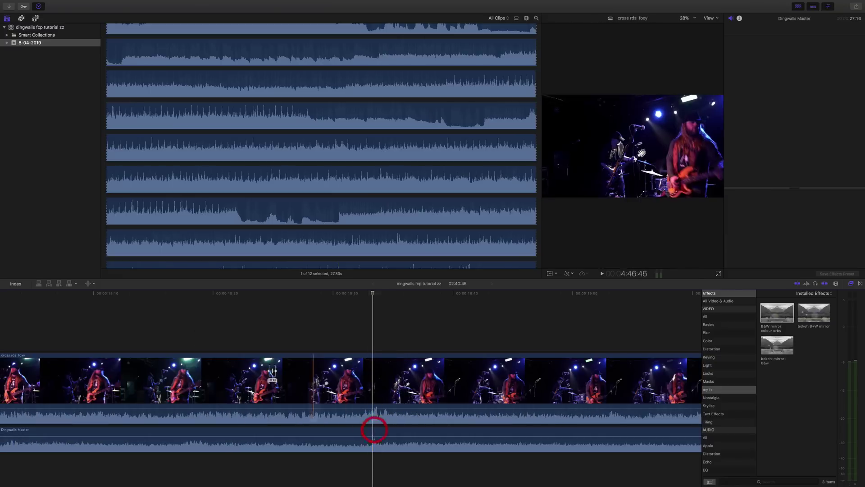
key("space")
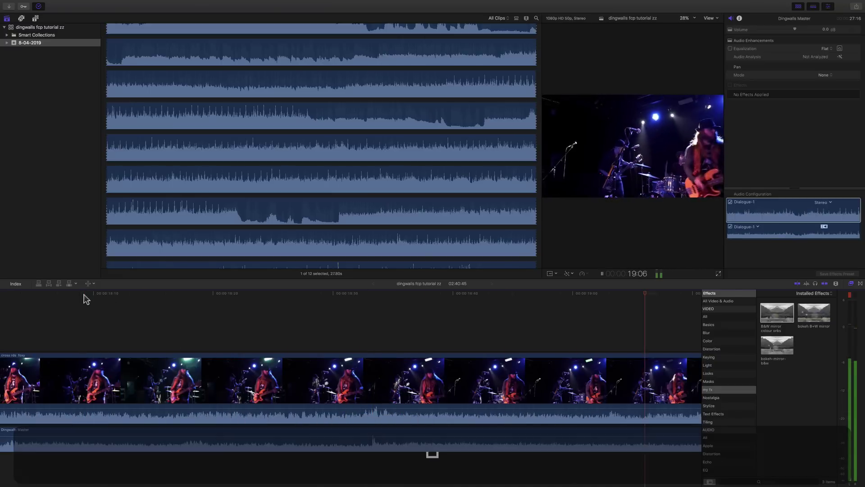
key("super+space")
- Fine-tune the master audio's slip around 18 seconds and replay from about 17:29 to check the sync
key("super+minus")
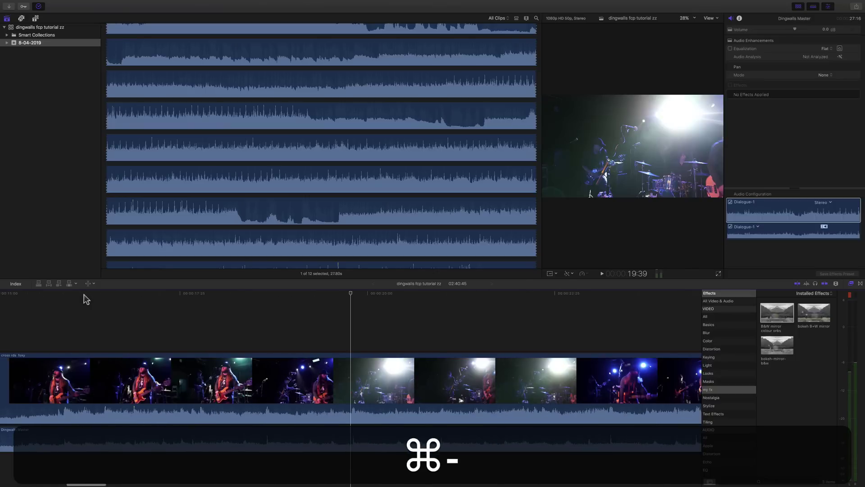
key("space")
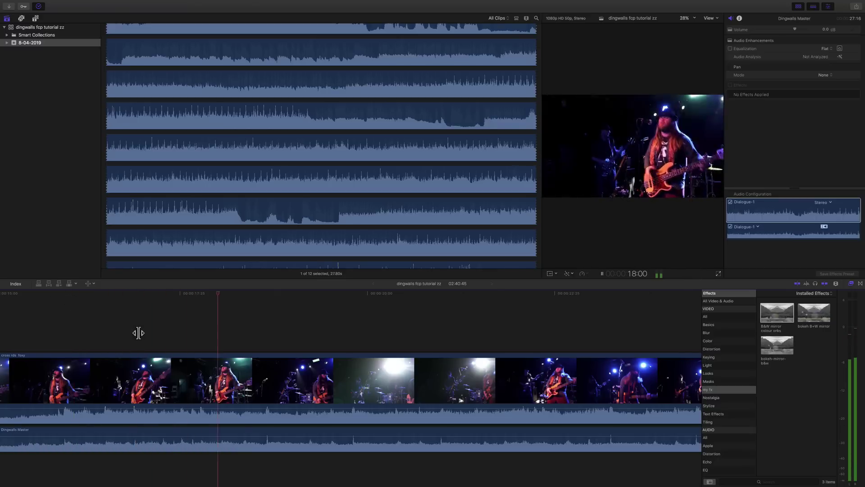
key("space")
left_click_drag(262, 430, 263, 431)
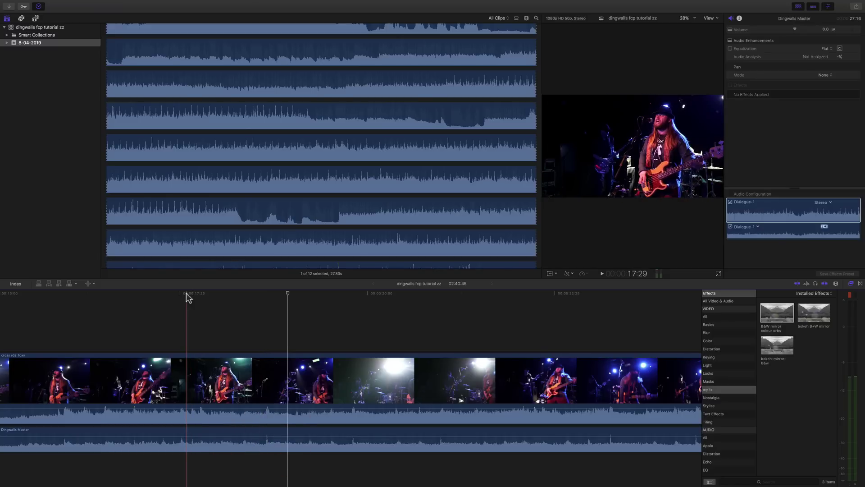
key("space")
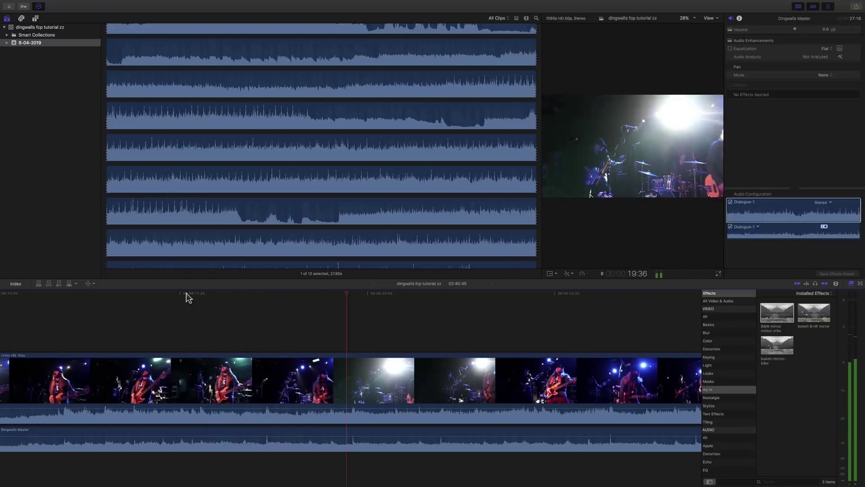
key("space")
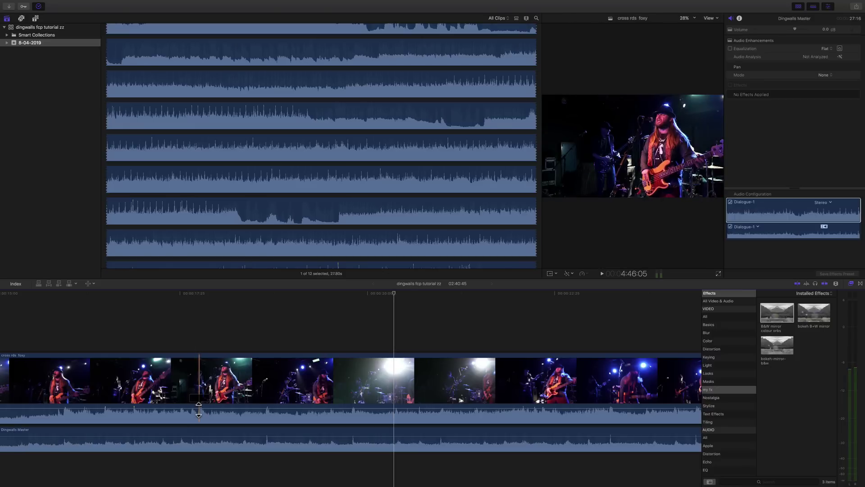
- Lower the cross rds foxy clip's own audio all the way to silence and return to the timeline's start
left_click_drag(198, 408, 199, 423)
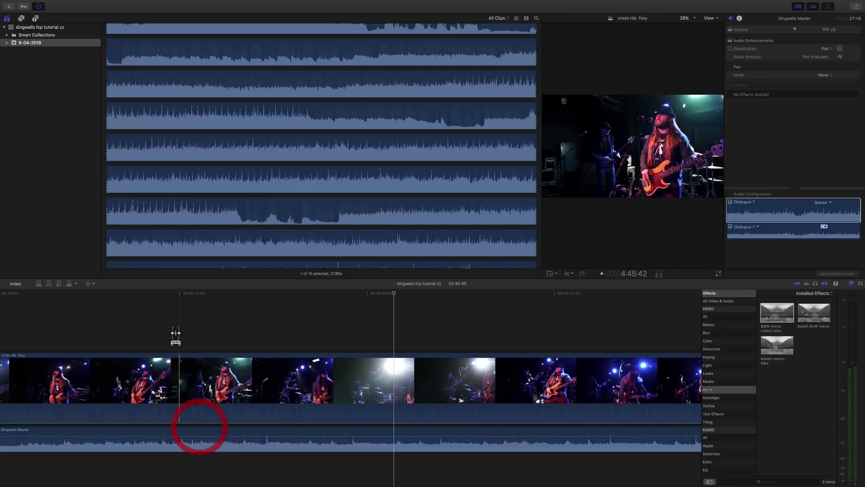
scroll(172, 328, "left", 5)
scroll(172, 328, "left", 20)
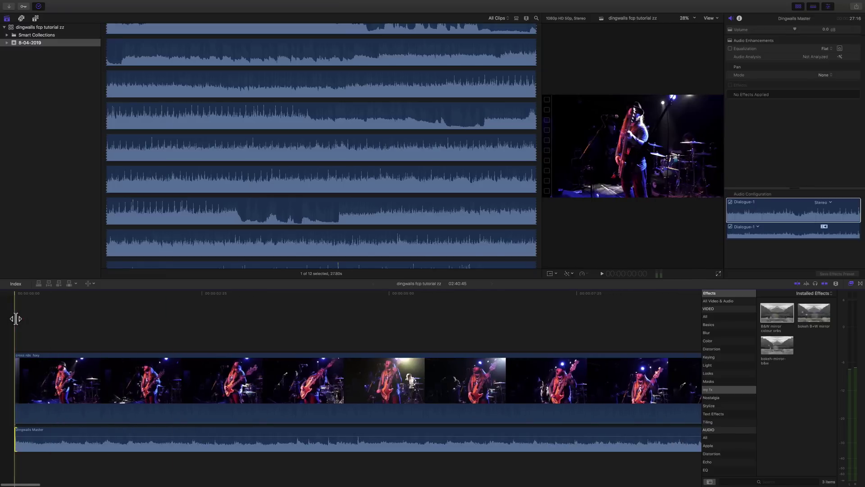
- Enlarge the viewer and play the first clip with only the master audio, from the start to about 18 seconds
left_click_drag(541, 273, 292, 253)
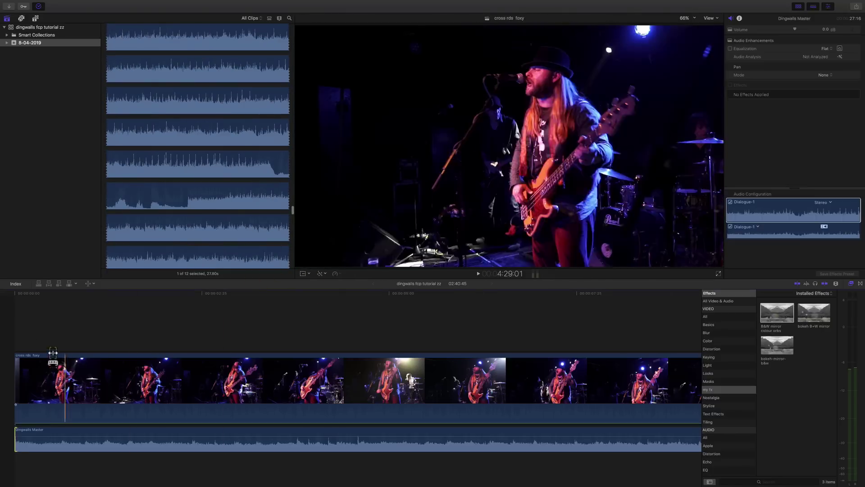
key("space")
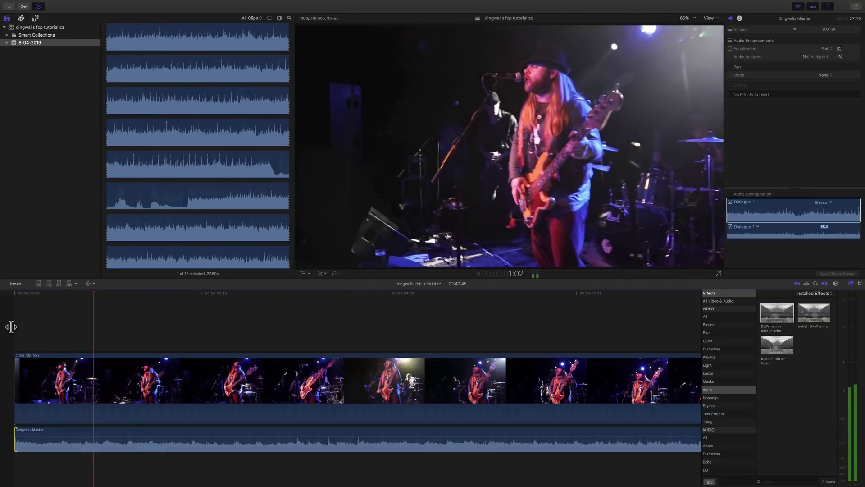
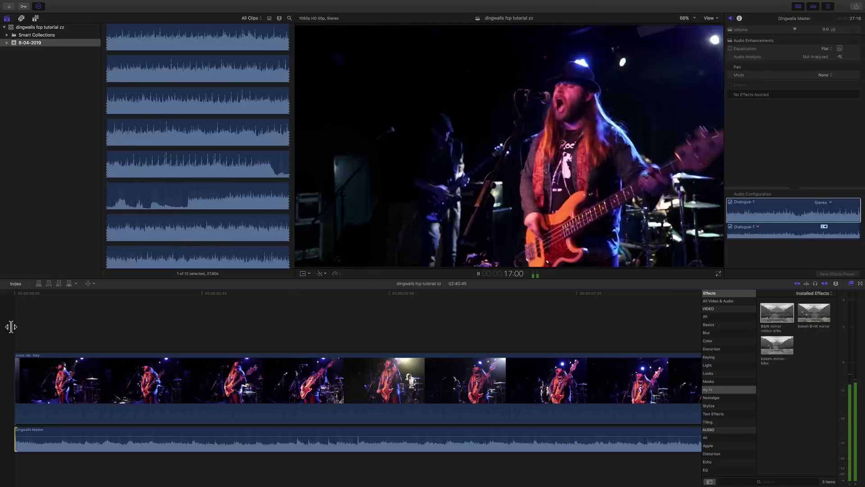
key("space")
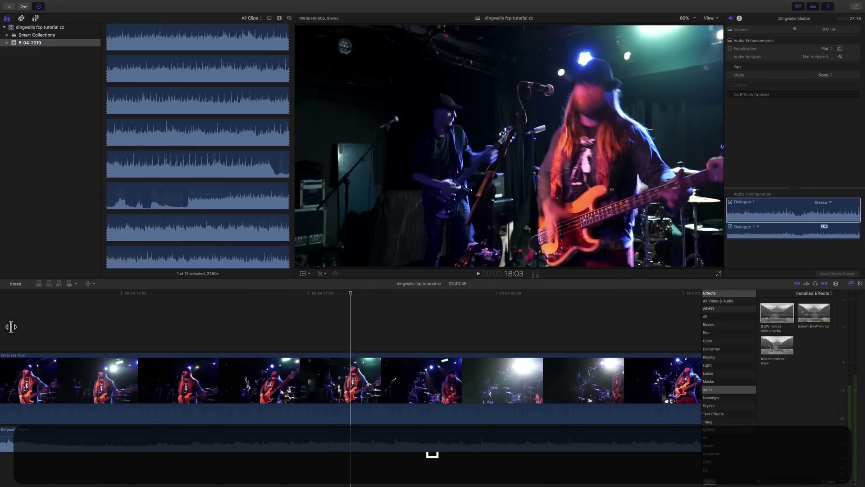
- Reveal the timeline's mamma said clip in the browser to find its source range
key("super+minus")
key("super+minus")
key("super+minus")
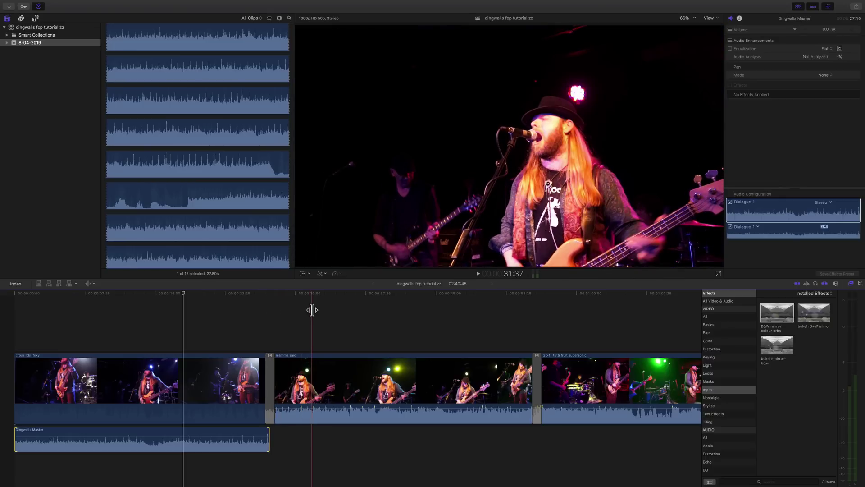
key("a")
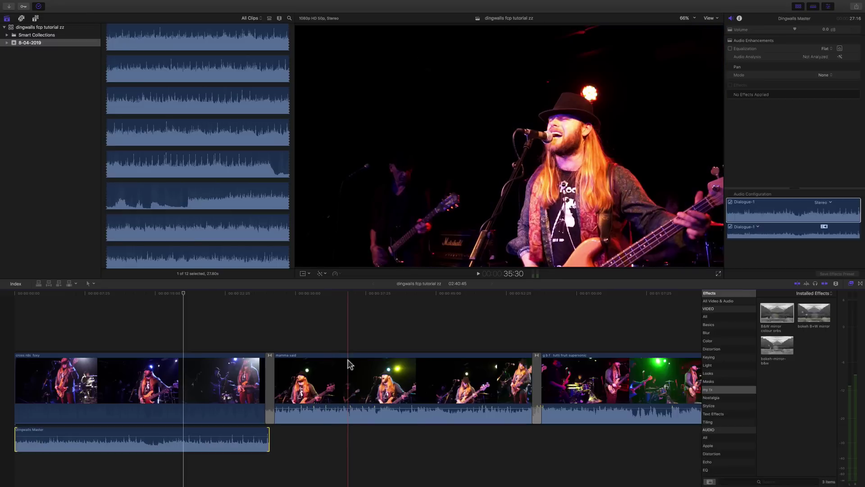
left_click(351, 358)
right_click(351, 358)
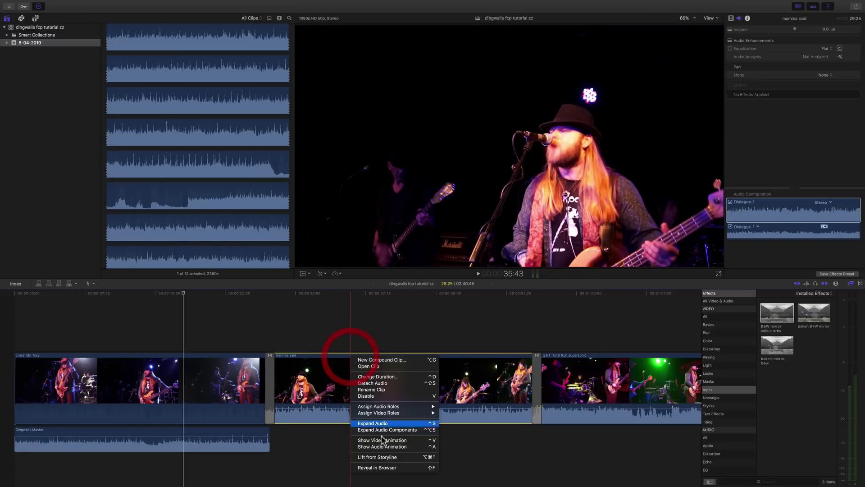
left_click(381, 468)
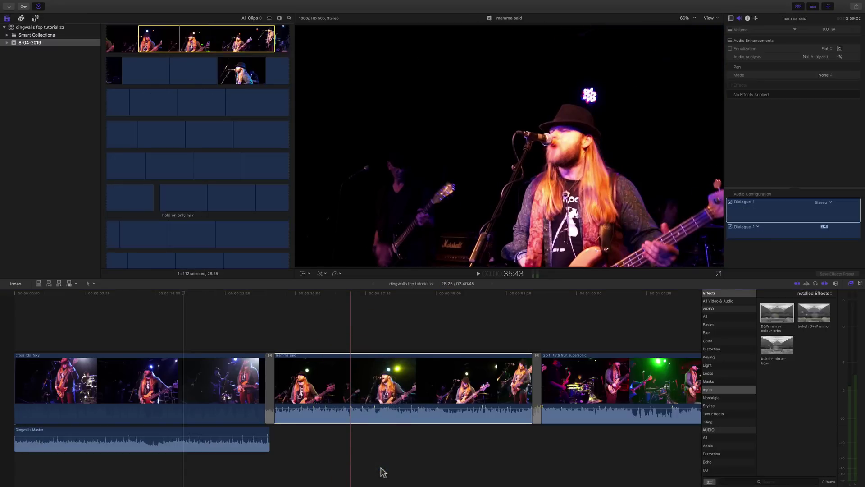
- Widen the browser, show its clips as a list and audition the start of the marked mamma said range
left_click_drag(294, 264, 594, 266)
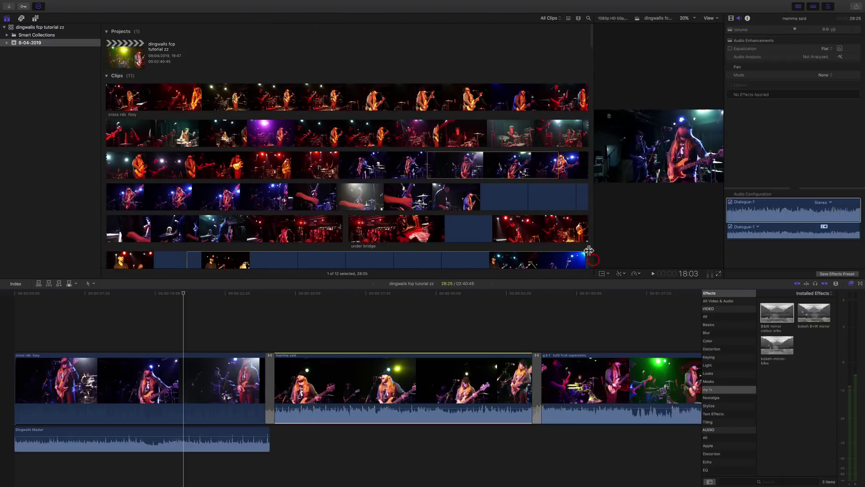
left_click(568, 19)
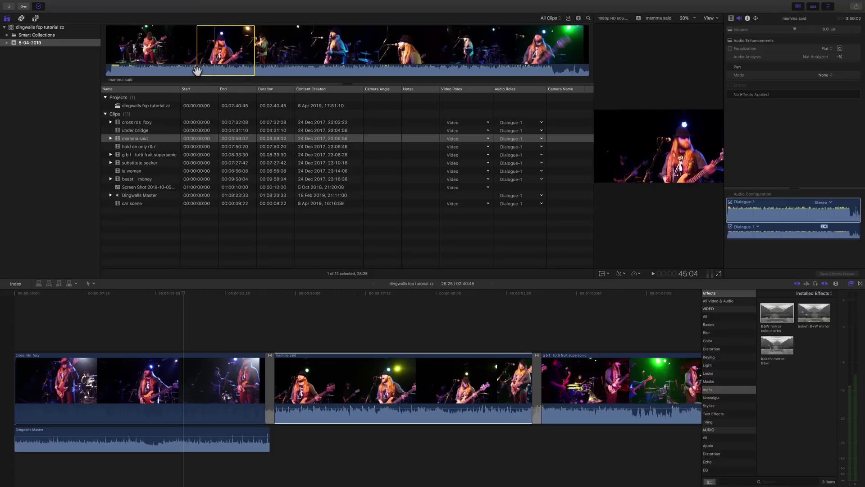
key("space")
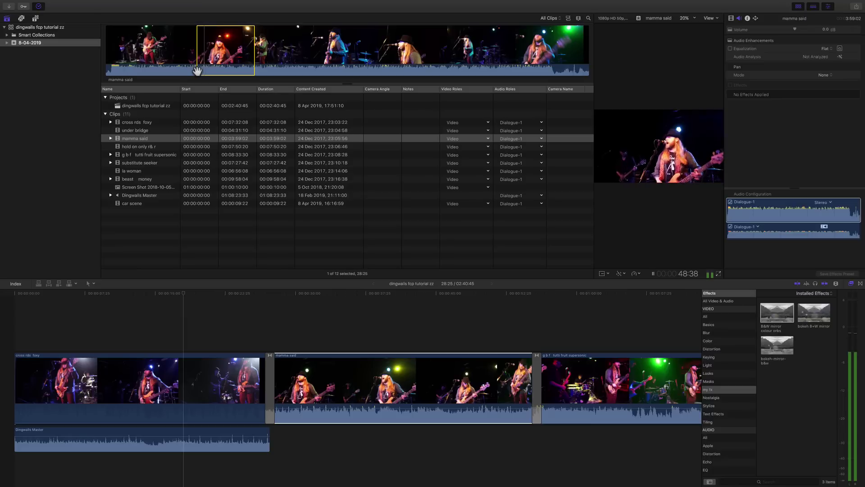
key("space")
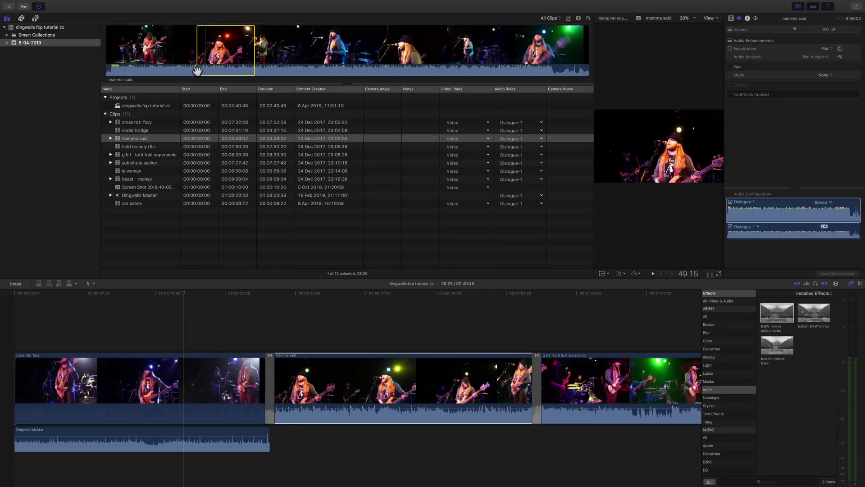
- Audition the Dingwalls Master recording around the 36-minute mark to locate the mamma said section
left_click(153, 195)
left_click(288, 59)
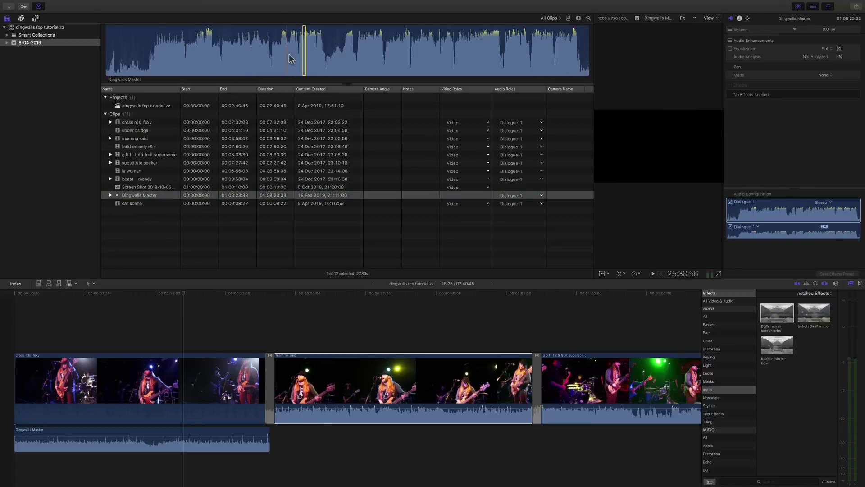
key("space")
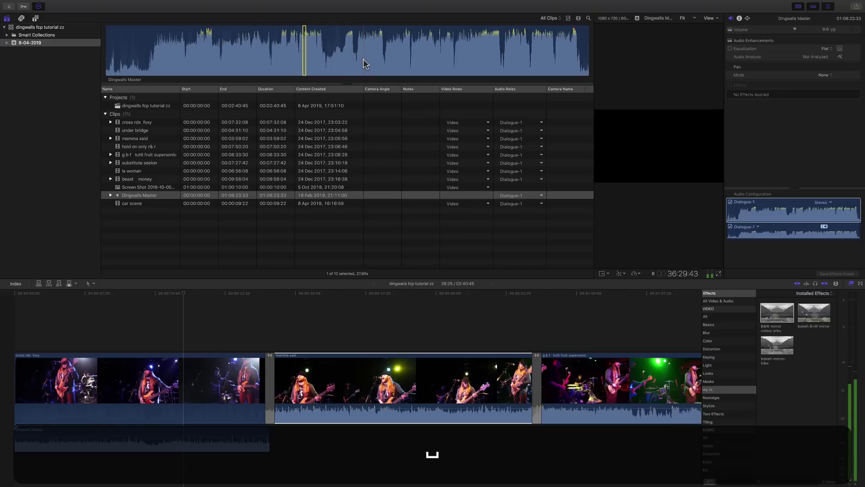
key("space")
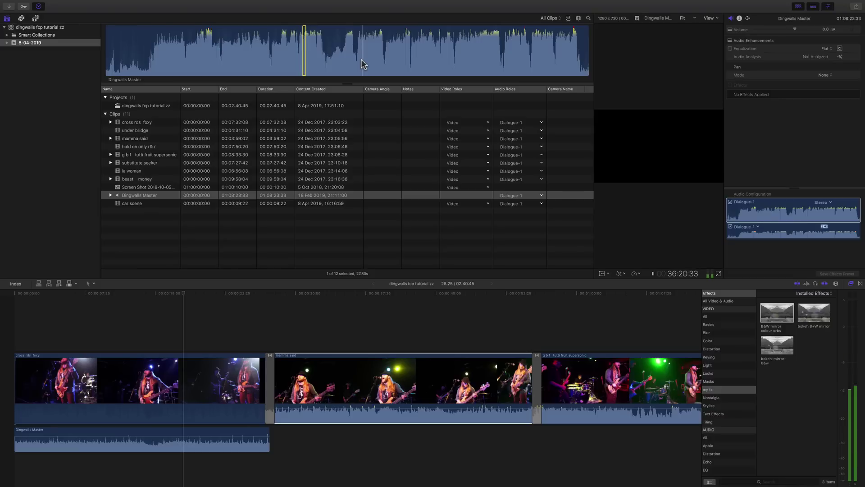
key("space")
- Mark a range of about 21 seconds near 36:16 in Dingwalls Master, expanding its waveform to refine the start, and audition it
left_click(363, 62)
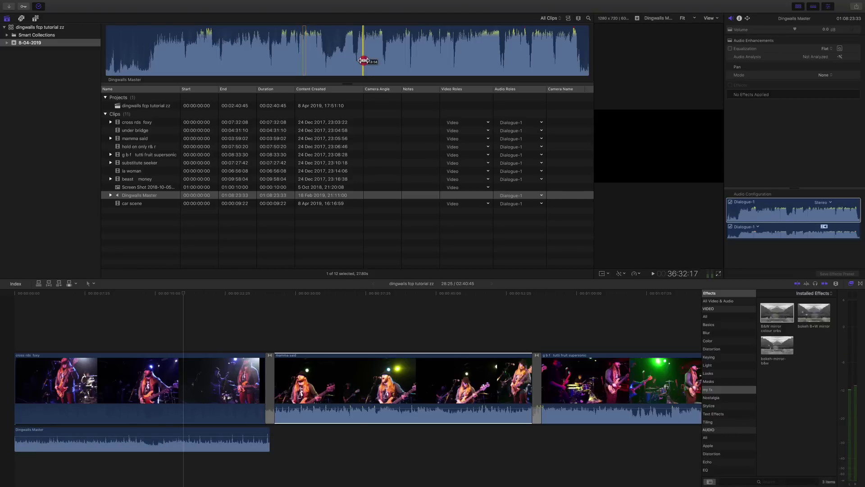
left_click(364, 61)
left_click(568, 18)
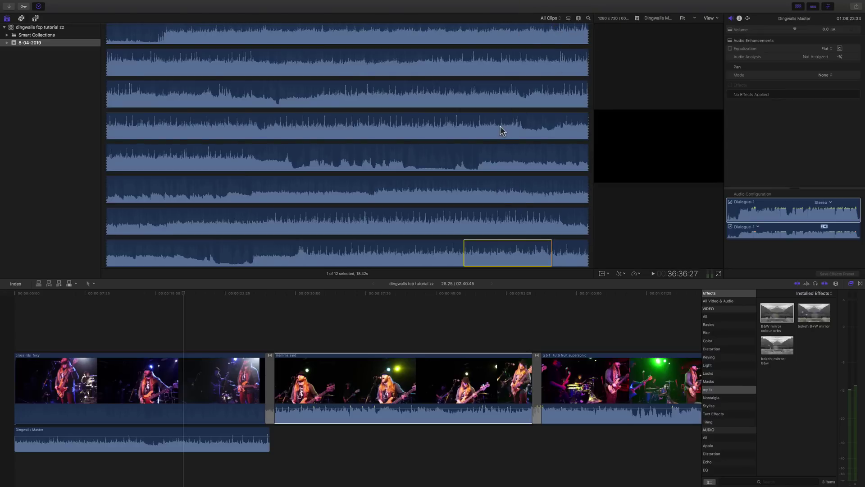
scroll(500, 126, "down", 2)
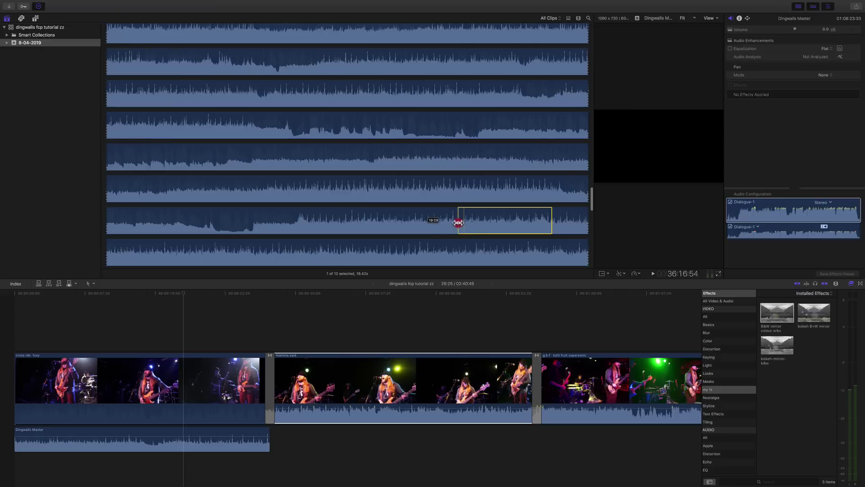
key("space")
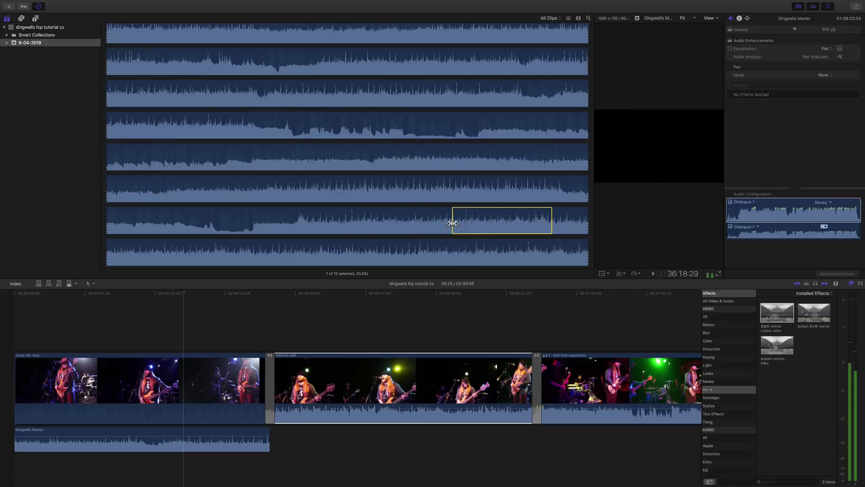
key("space")
- Compare with the start of the timeline's mamma said clip and move the master range's start to about 36:16:24
left_click(317, 282)
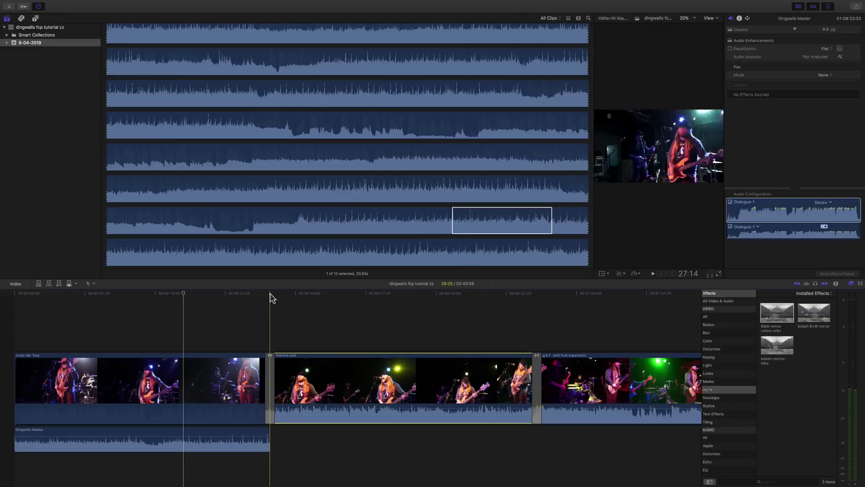
key("space")
key("space")
left_click(453, 224)
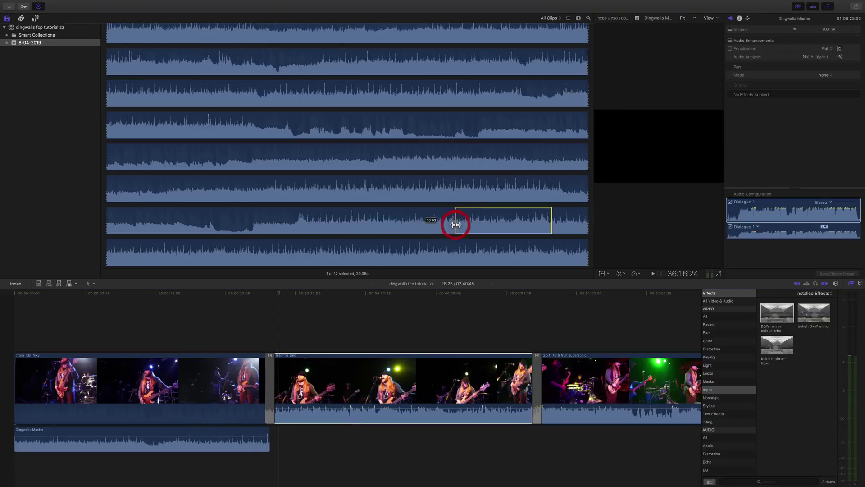
key("space")
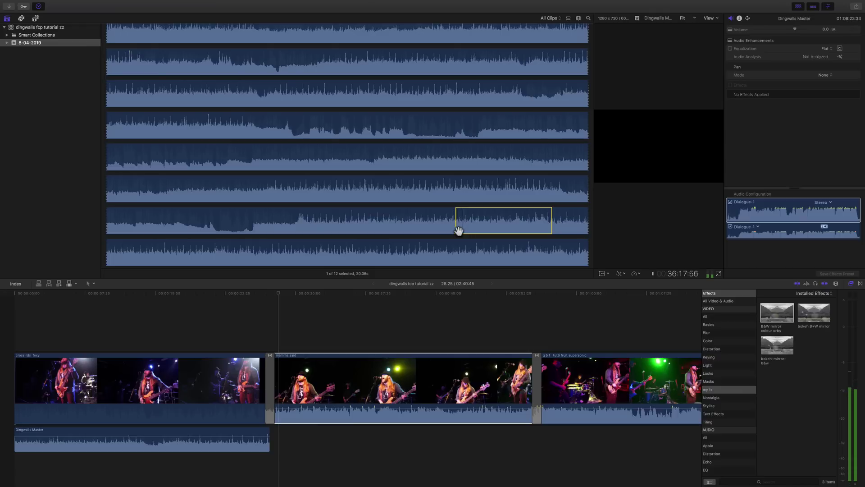
key("space")
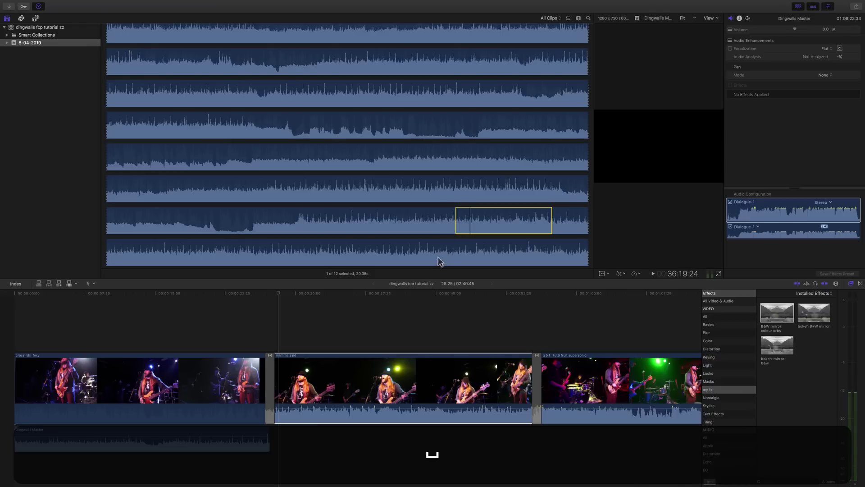
- Check the mamma said clip's duration and extend the end of the marked master range to about 29.5 seconds in total
left_click(392, 355)
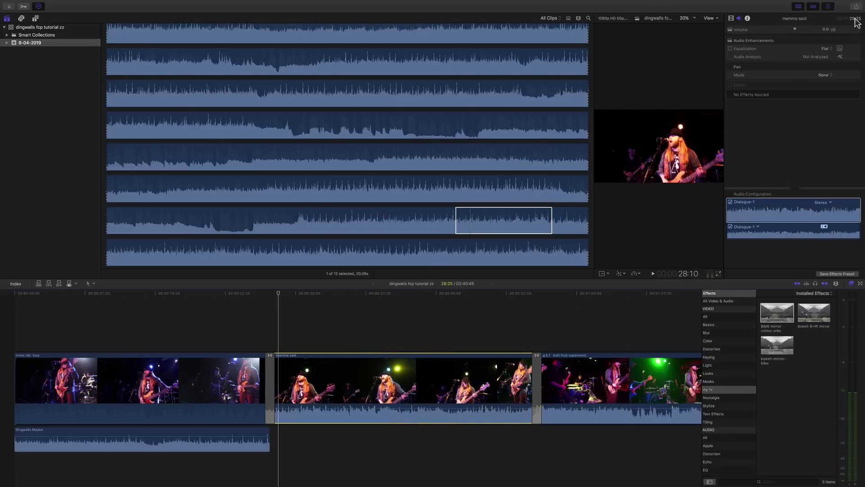
left_click_drag(554, 219, 554, 221)
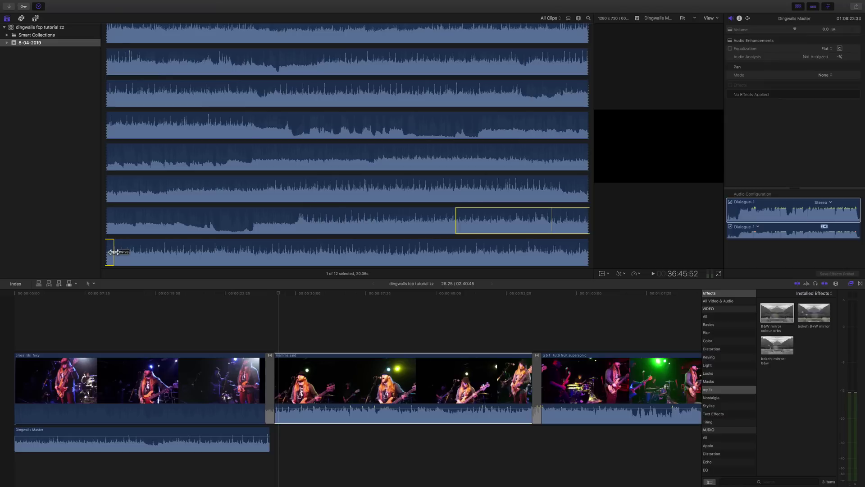
left_click_drag(112, 251, 113, 253)
- Connect the marked master section beneath the mamma said clip, trim its end to match, and play the start
left_click_drag(487, 225, 294, 444)
left_click_drag(544, 445, 537, 445)
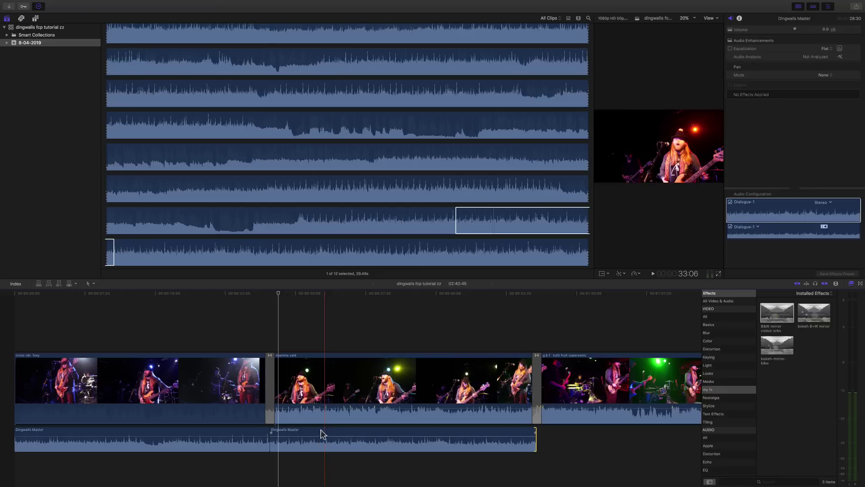
key("space")
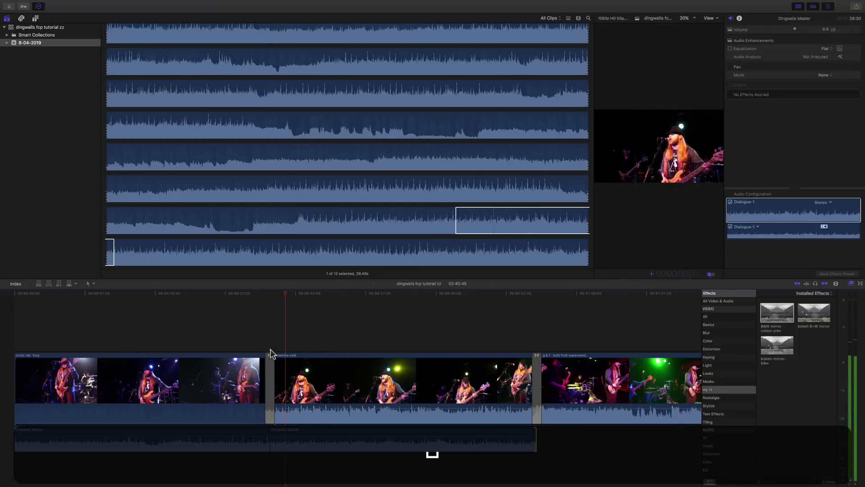
left_click(295, 333)
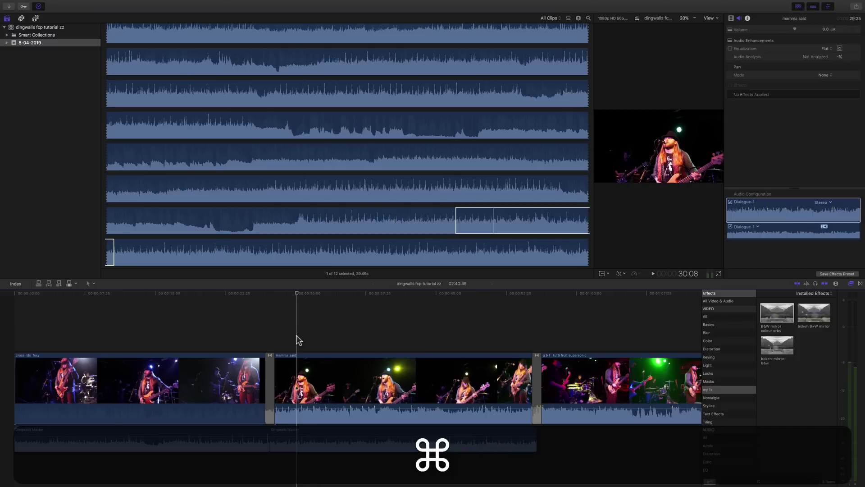
- Zoom in on the timeline and slip the second master section with the Trim tool to match the mamma said waveform peaks
key("super+equal")
key("super+equal")
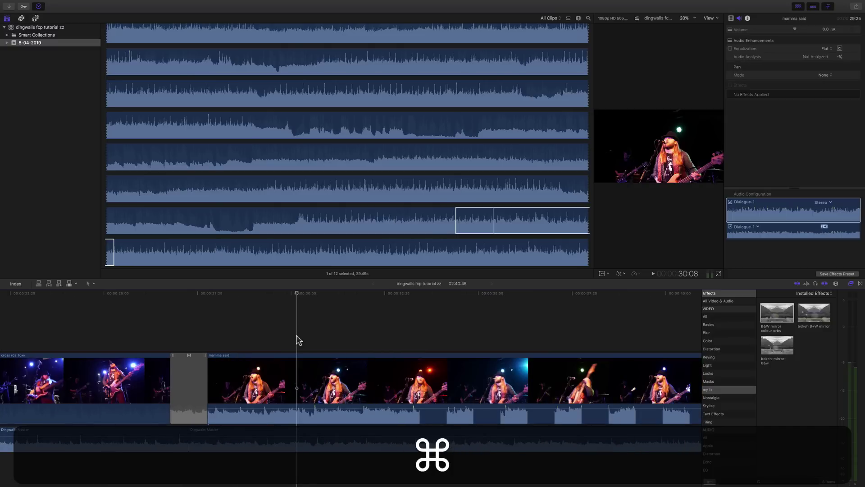
key("super+equal")
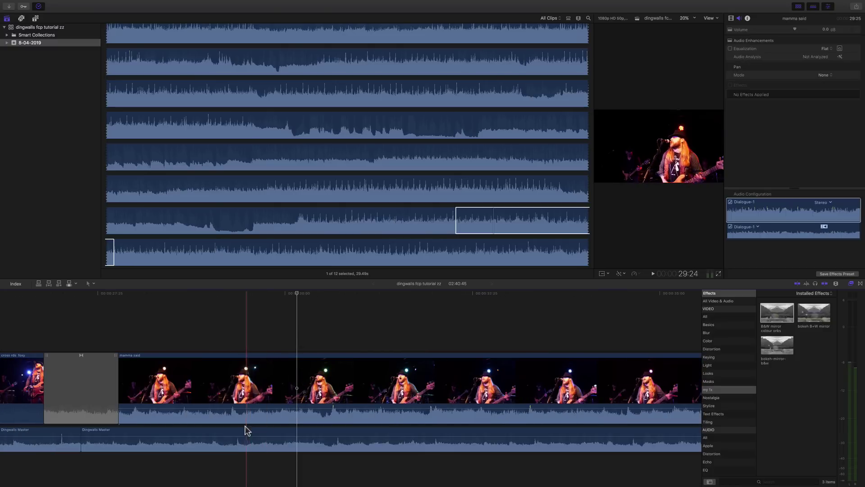
key("t")
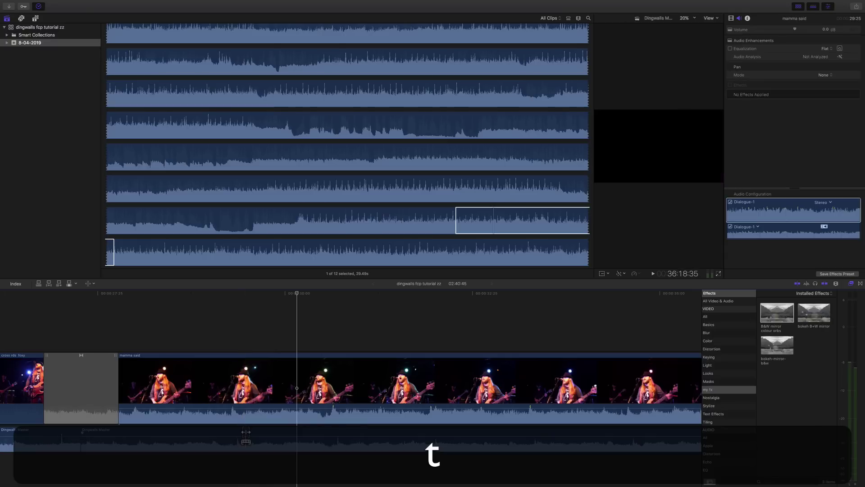
left_click(246, 432)
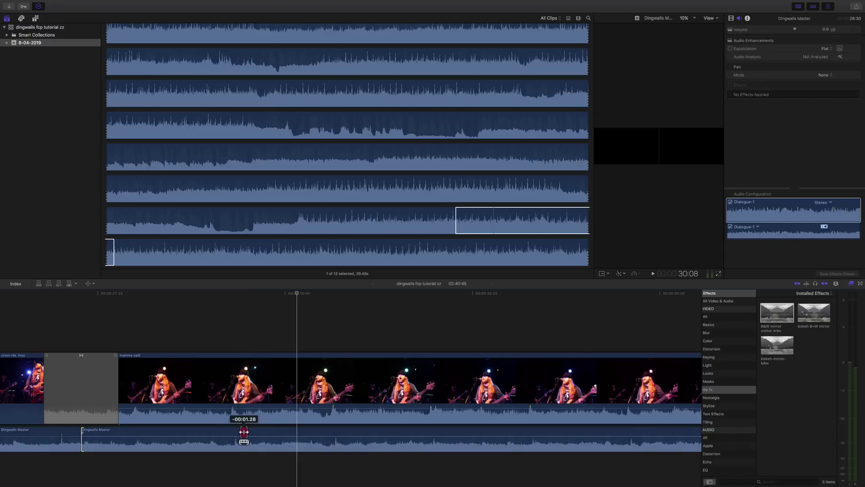
left_click_drag(242, 432, 241, 432)
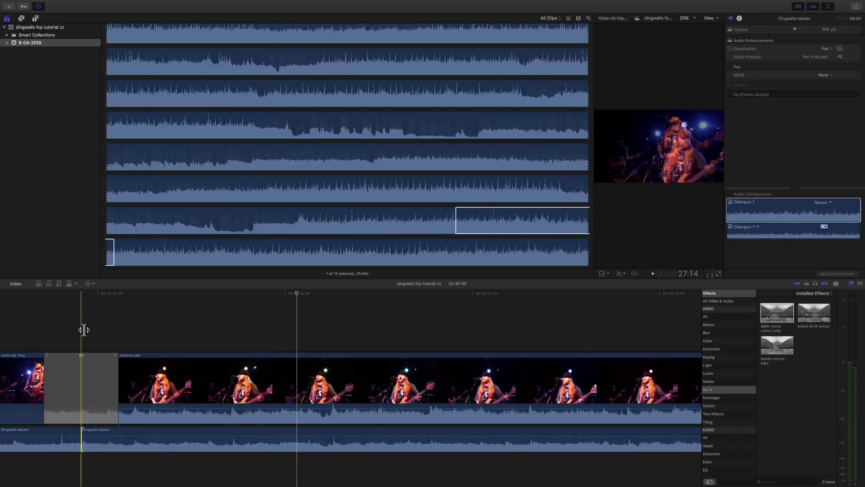
key("space")
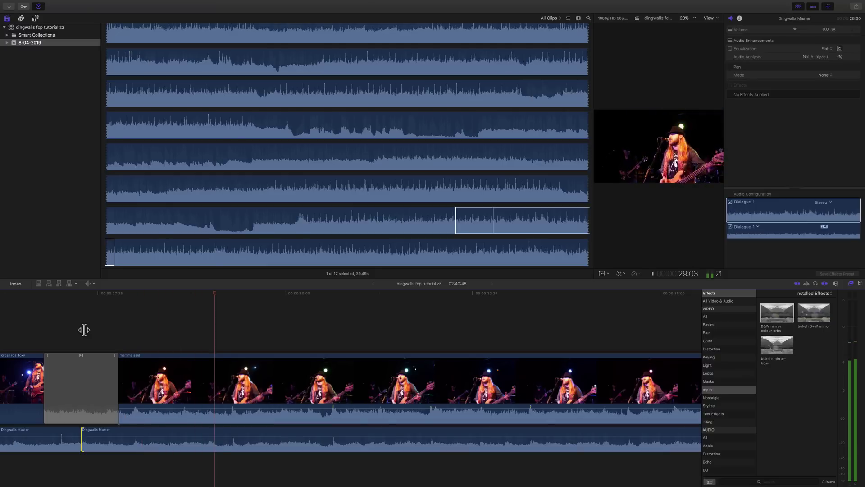
key("space")
- Fine-tune the second master section's slip against the camera audio, replaying from the transition after each adjustment to check sync
left_click(246, 435)
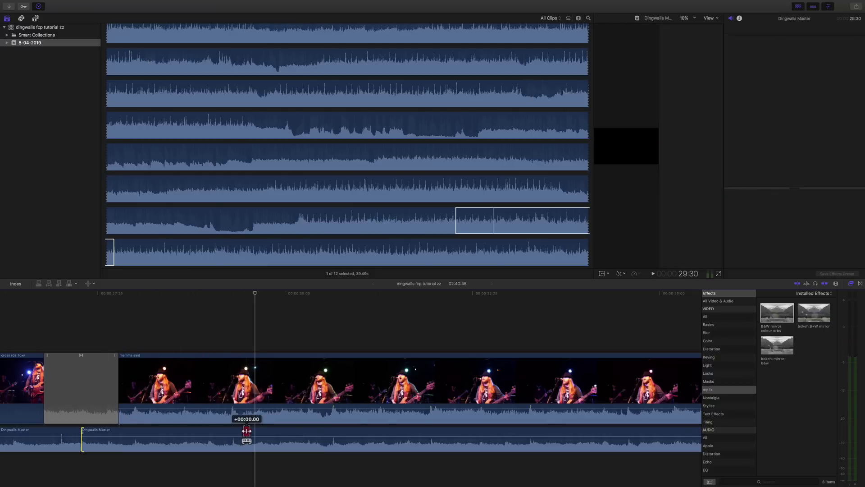
key("space")
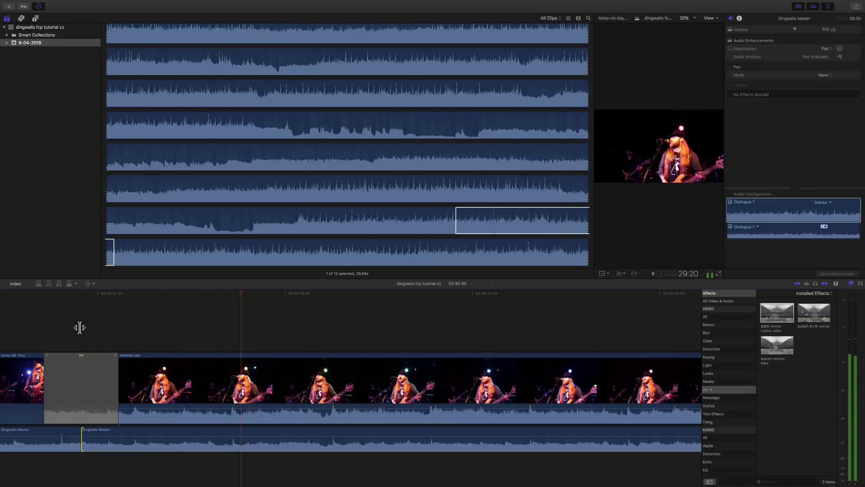
key("space")
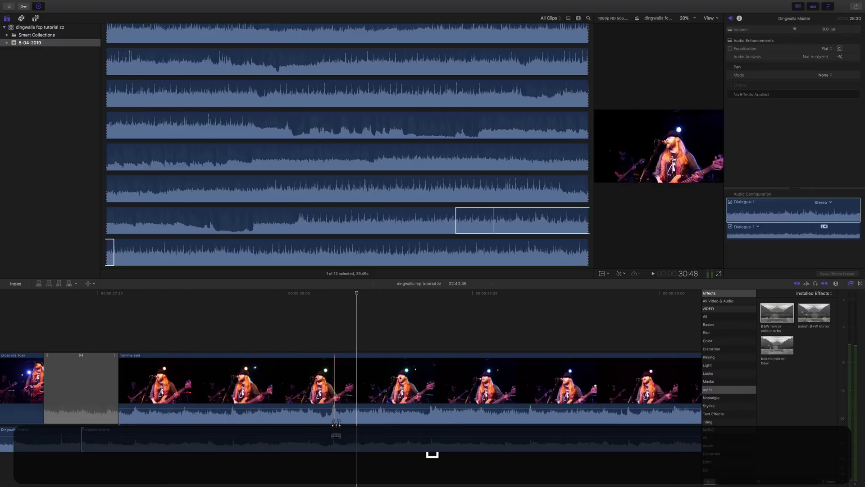
left_click(341, 428)
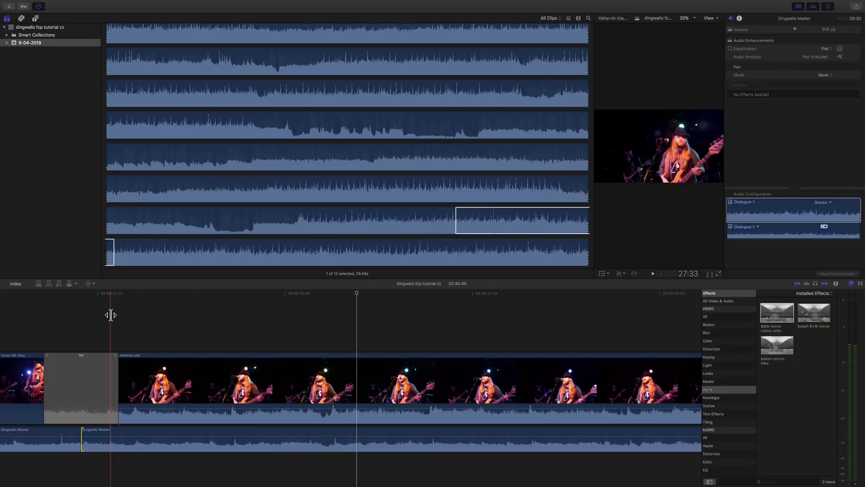
key("space")
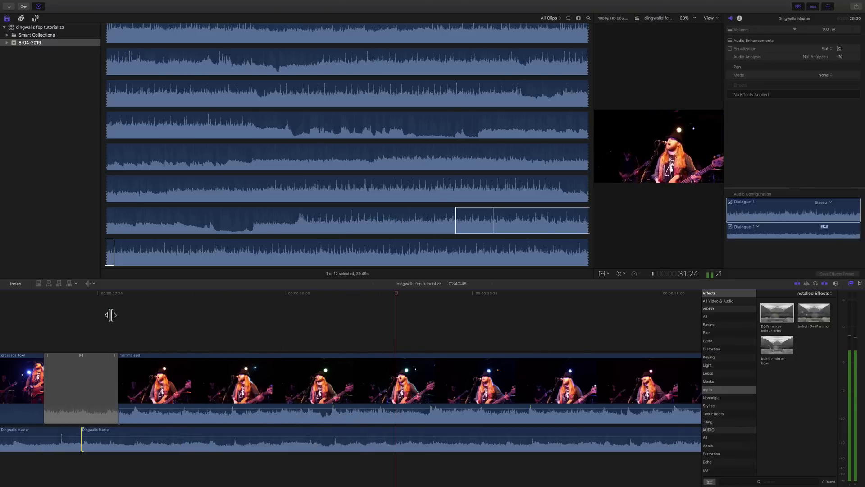
key("space")
left_click_drag(339, 430, 335, 433)
key("space")
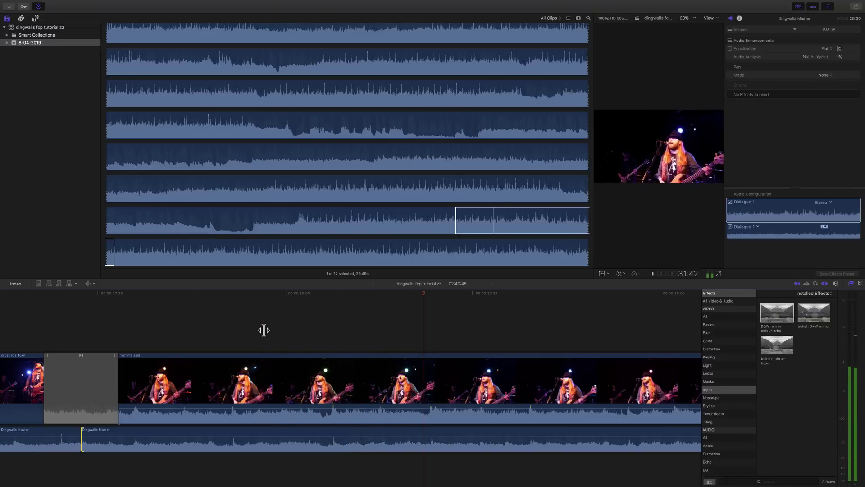
key("space")
- Lower the mamma said clip's own audio all the way to silence and enlarge the viewer
left_click_drag(246, 408, 246, 421)
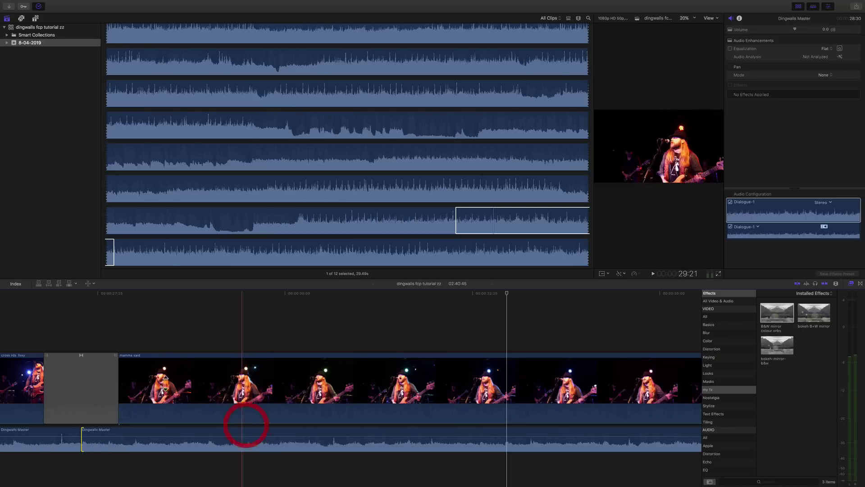
left_click_drag(594, 270, 313, 255)
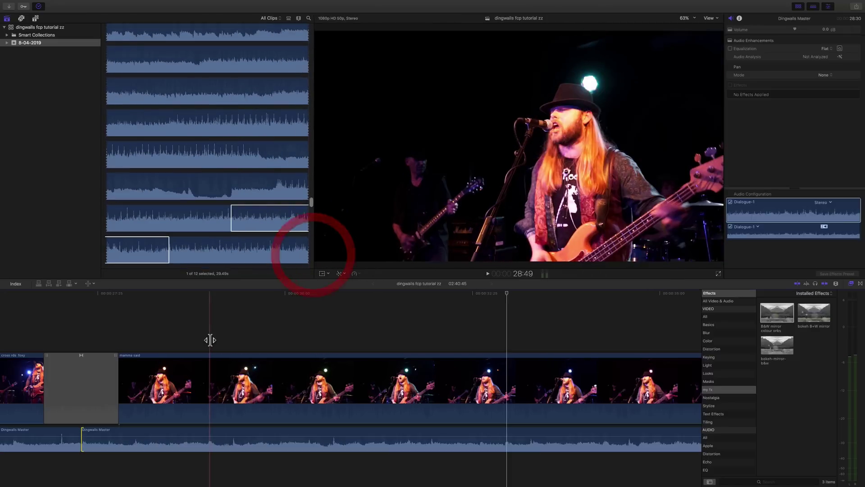
- Play the mamma said clip with only the master audio, from its start and again further in up to about 45 seconds
key("space")
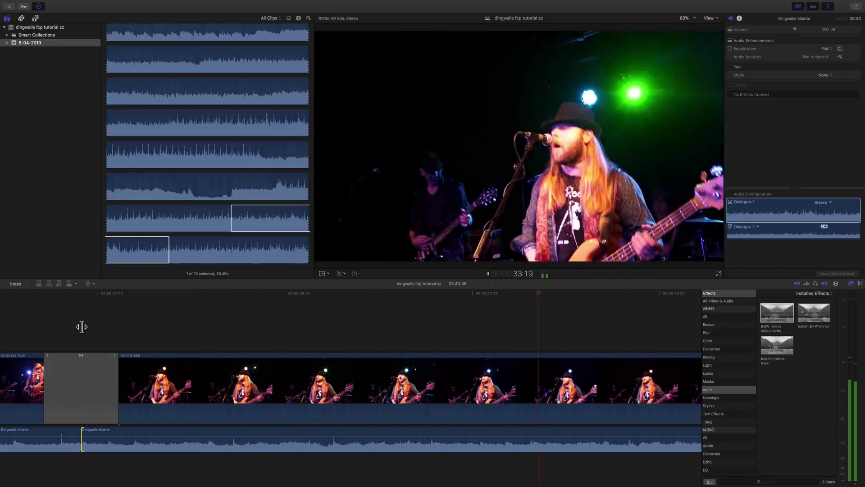
key("space")
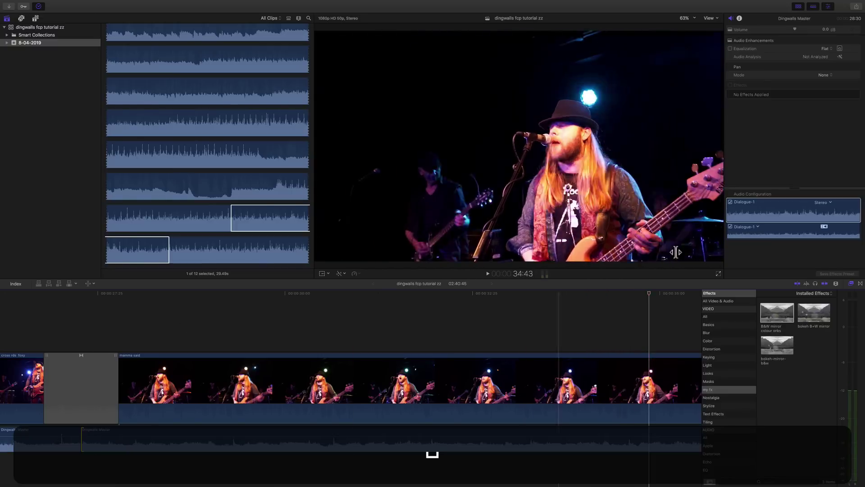
scroll(450, 342, "right", 5)
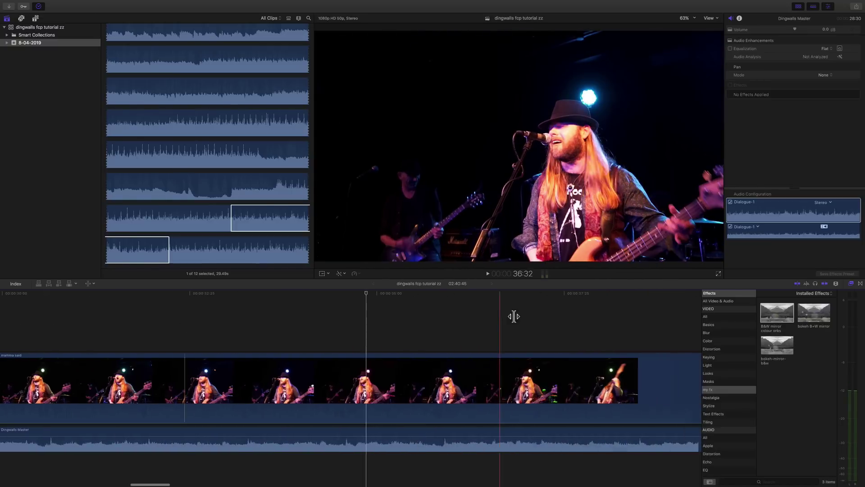
left_click(511, 299)
key("space")
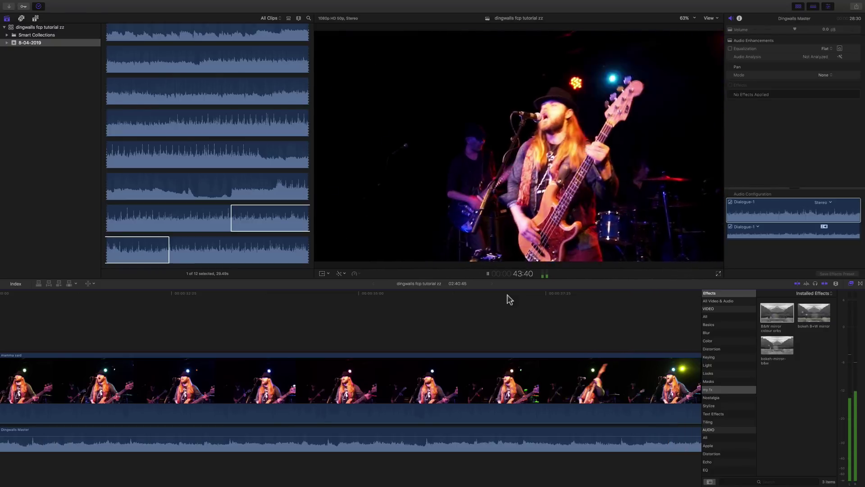
key("space")
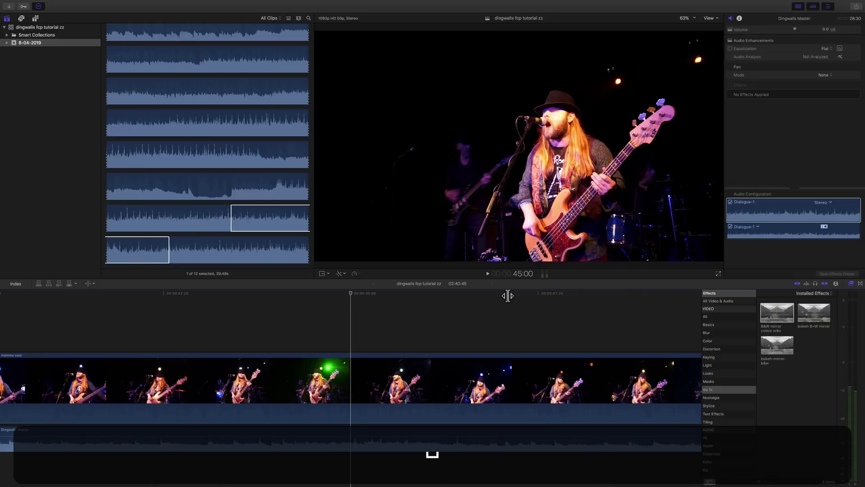
- Reveal the g b f tutti fruit supersonic clip from the timeline in the browser
key("super+minus")
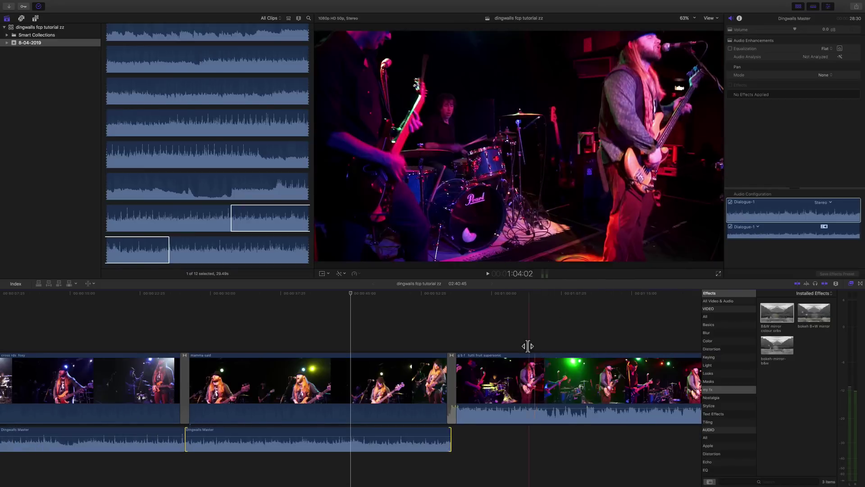
key("a")
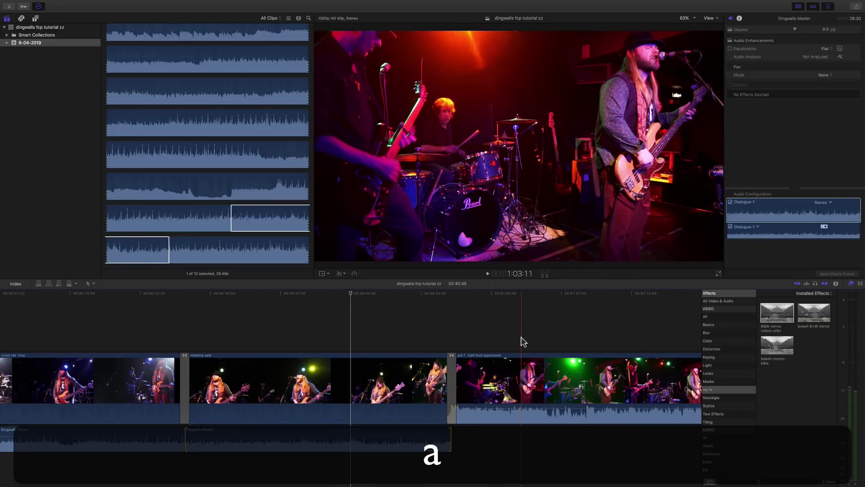
left_click(532, 358)
right_click(533, 358)
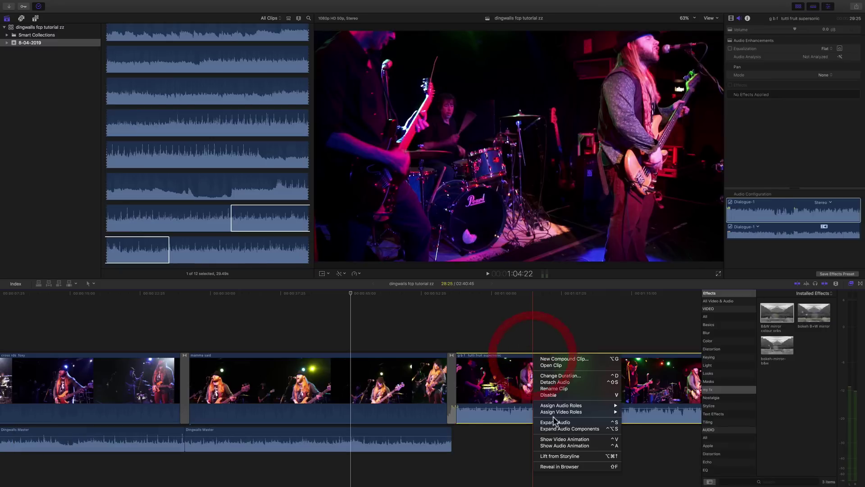
left_click(559, 467)
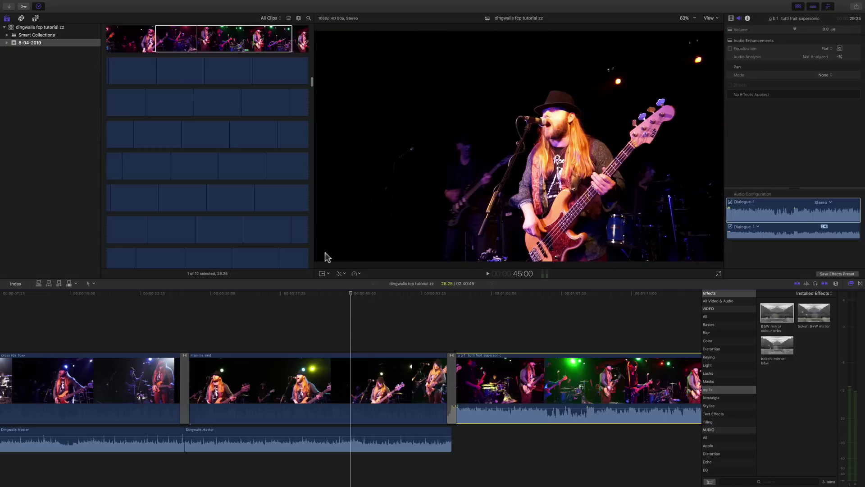
- Switch the browser to list view, widen it, and bring the whole g b f clip into view in the timeline
left_click(289, 18)
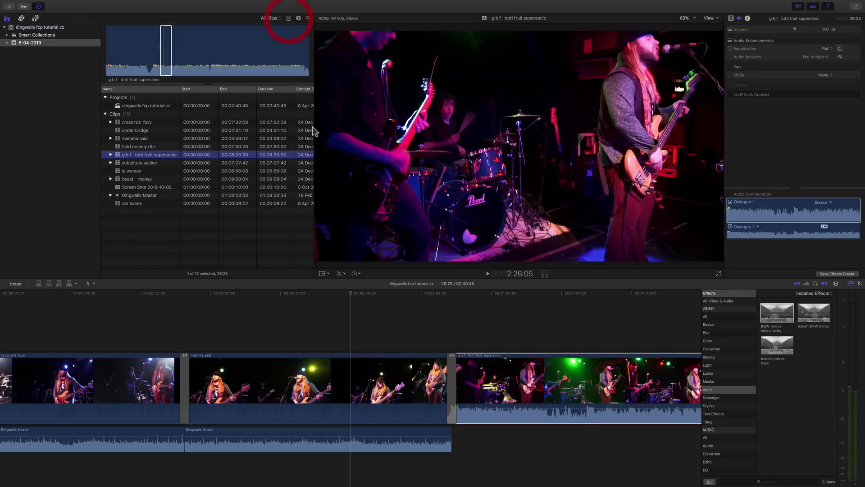
left_click_drag(317, 273, 620, 270)
left_click(501, 360)
scroll(459, 325, "right", 6)
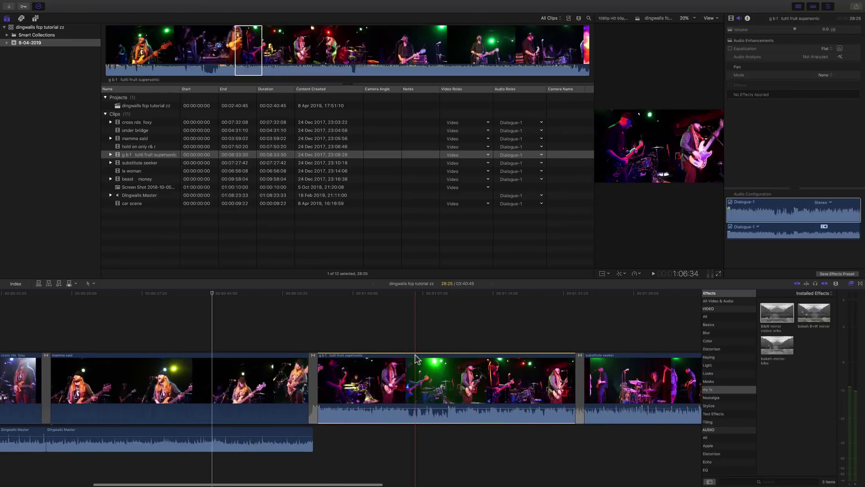
- Play the used section of the g b f source clip, and the timeline from the g b f transition, to identify the musical passage
left_click(241, 56)
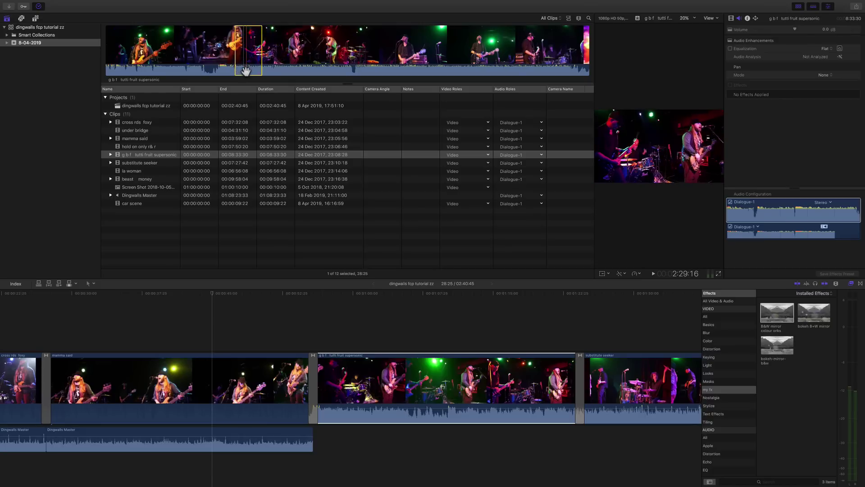
key("space")
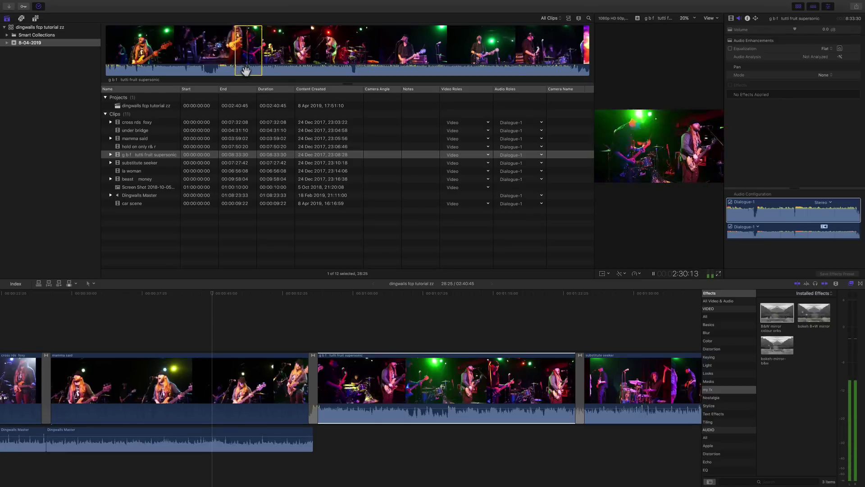
key("space")
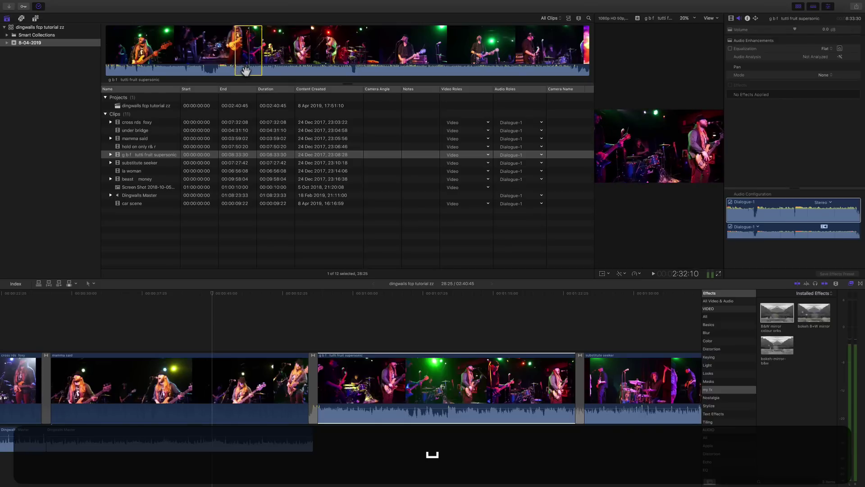
key("space")
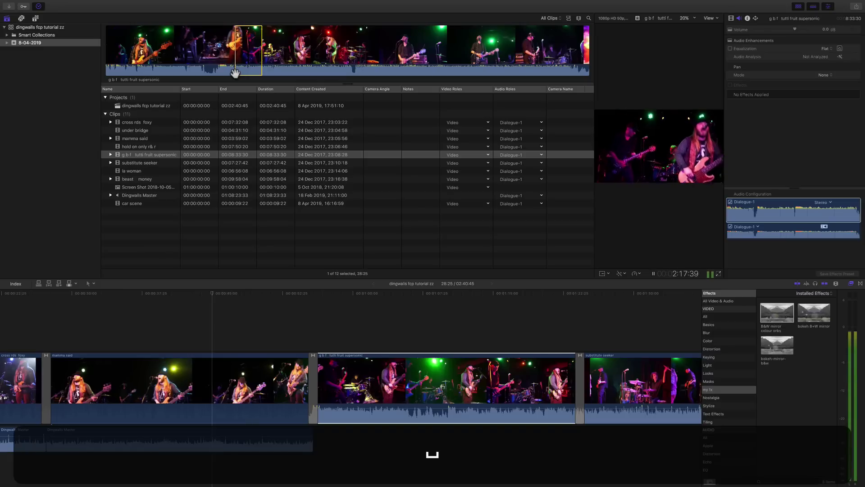
key("space")
left_click(304, 286)
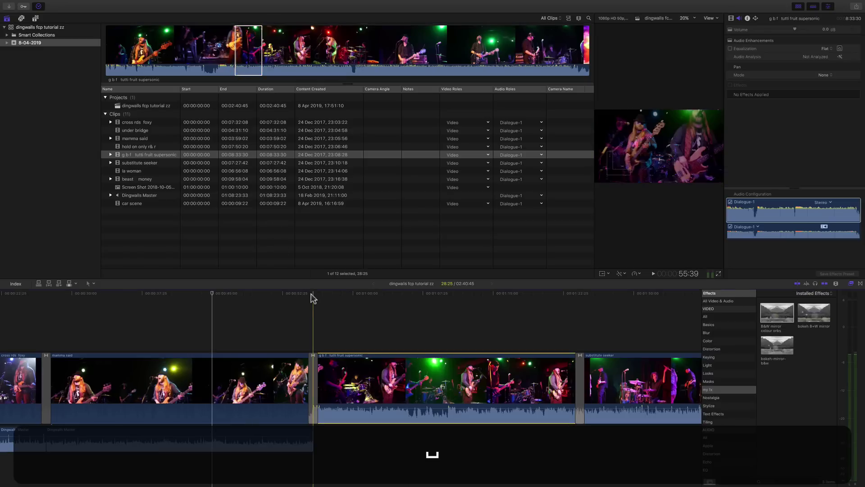
key("space")
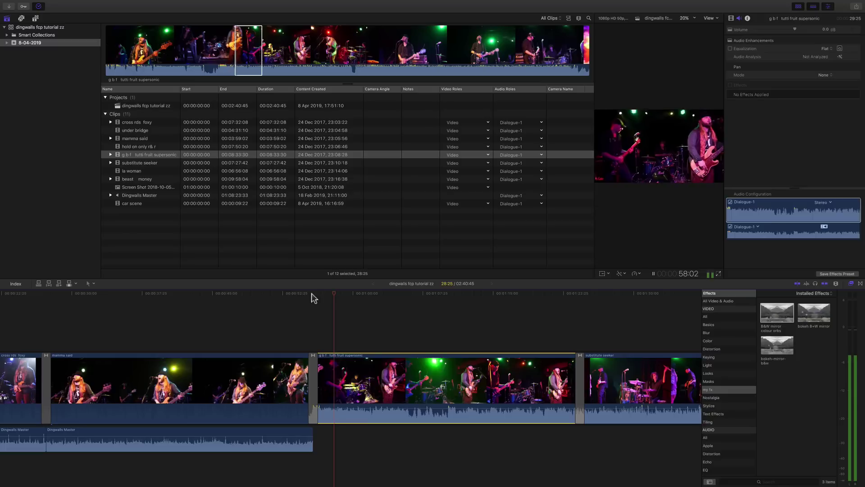
key("space")
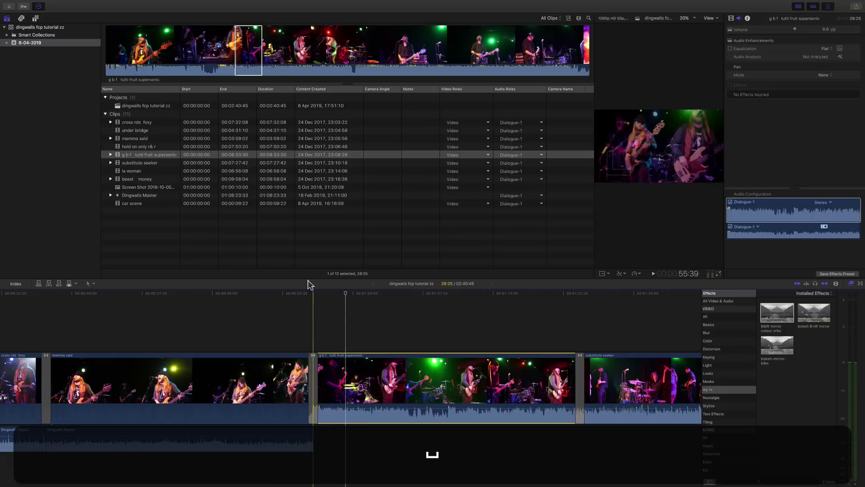
- Audition the Dingwalls Master at about 28 and 50 minutes to locate the g b f song
left_click(138, 196)
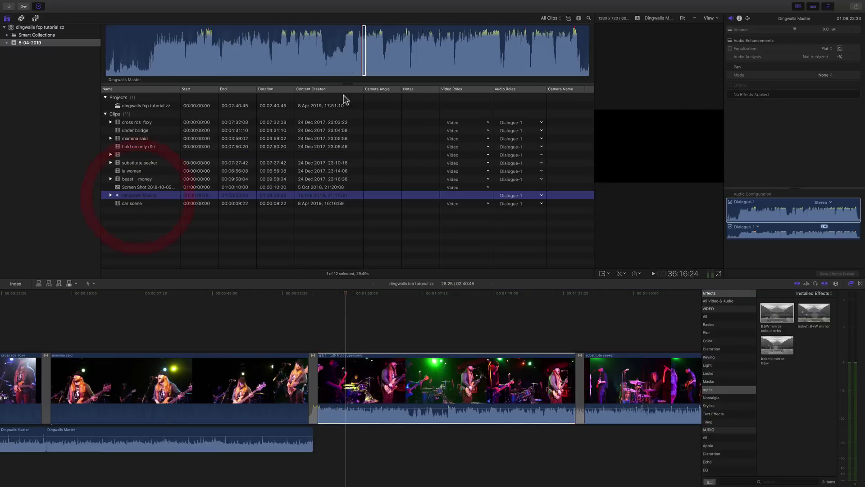
key("space")
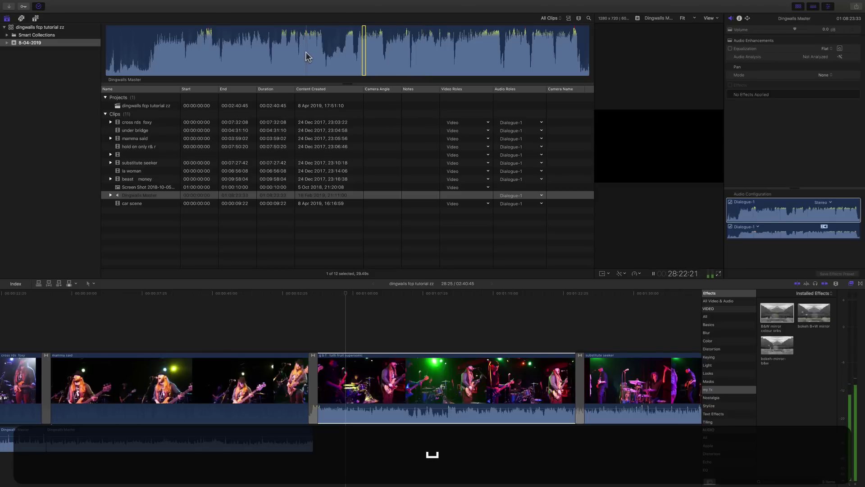
key("space")
key("space")
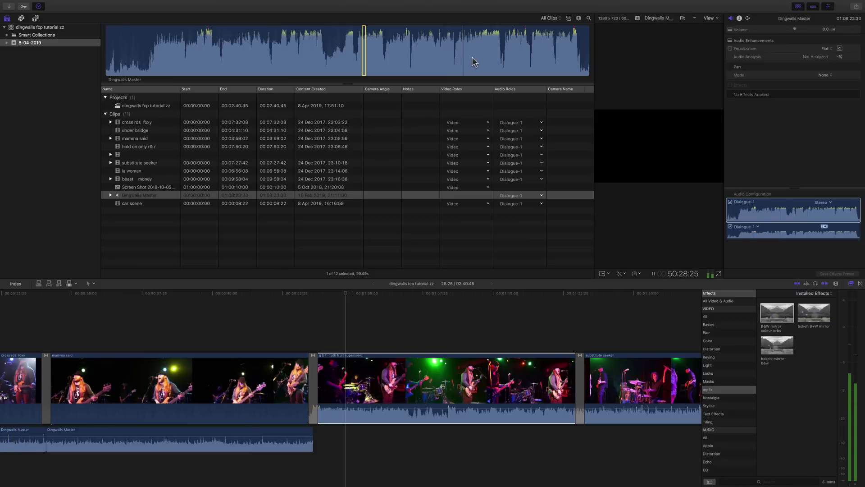
key("space")
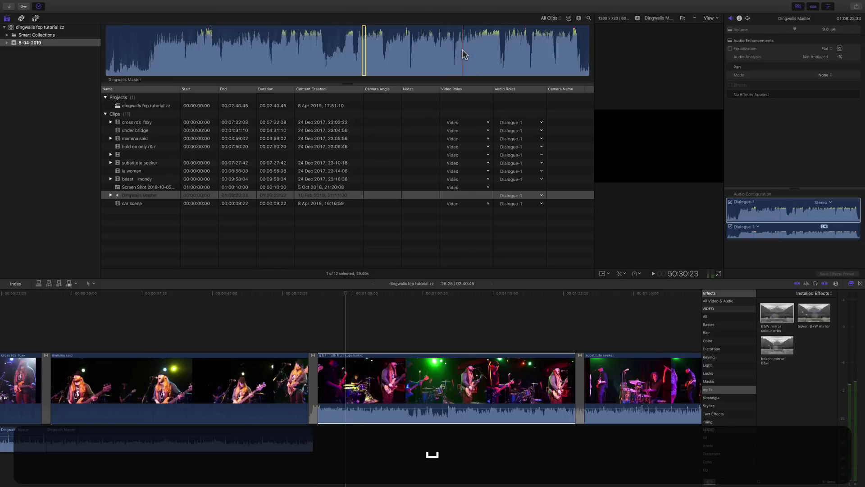
- Mark a range of about 28 seconds near 50:27 in the Dingwalls Master and display it in filmstrip view
left_click(464, 50)
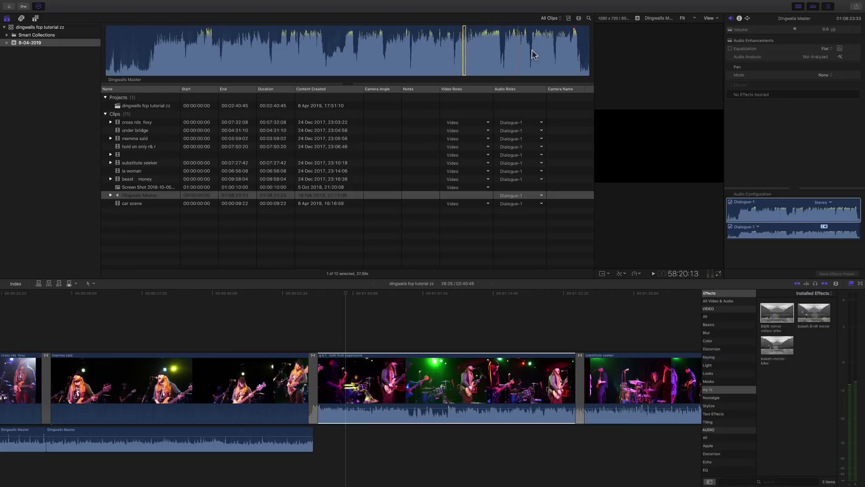
left_click(569, 18)
scroll(446, 141, "down", 10)
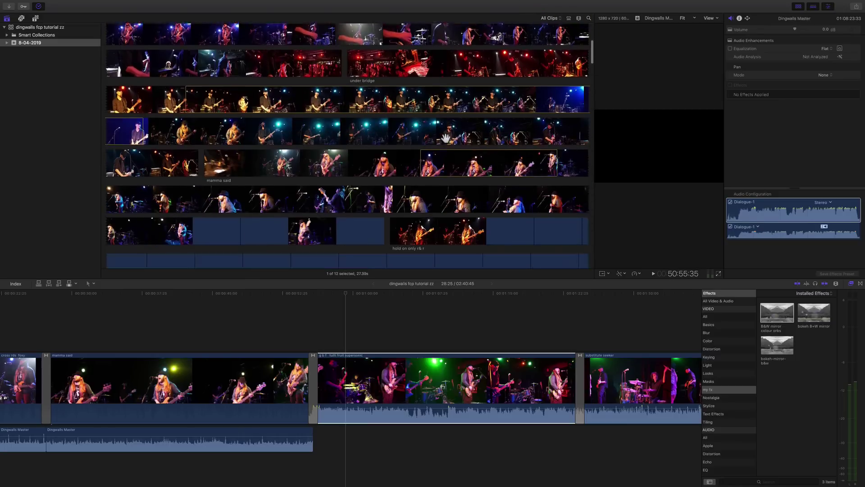
scroll(446, 138, "down", 10)
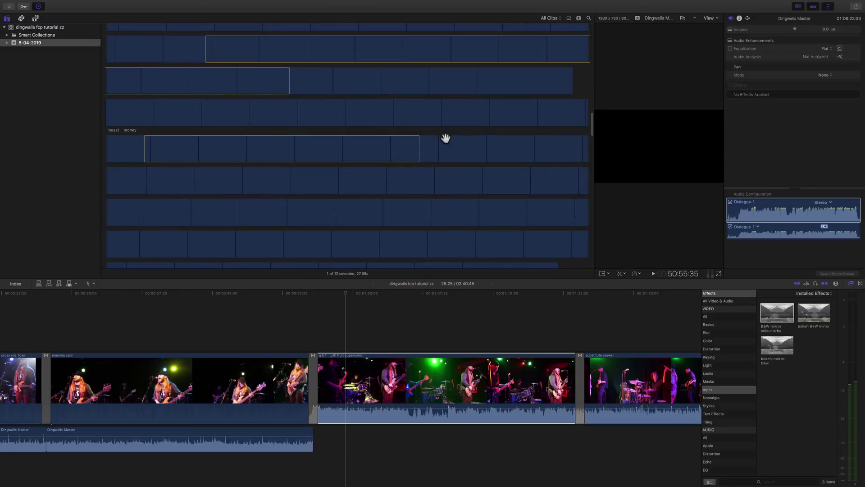
scroll(446, 139, "down", 10)
scroll(446, 139, "down", 10)
scroll(446, 138, "down", 8)
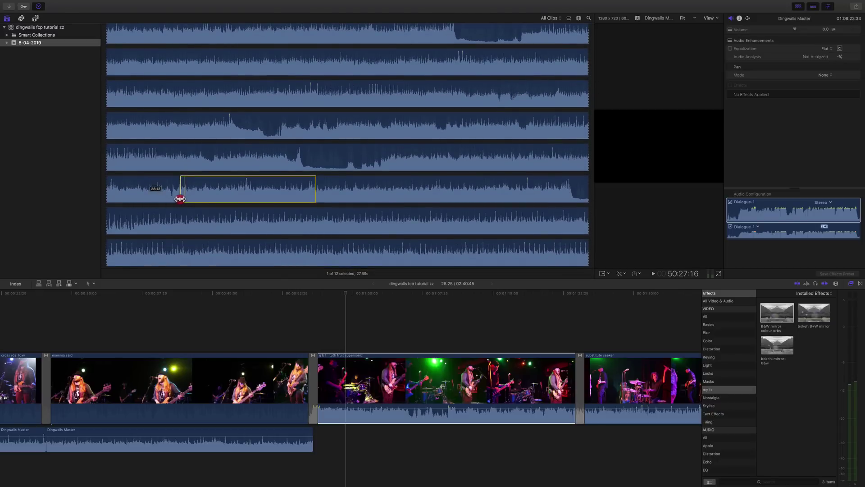
left_click_drag(180, 199, 179, 198)
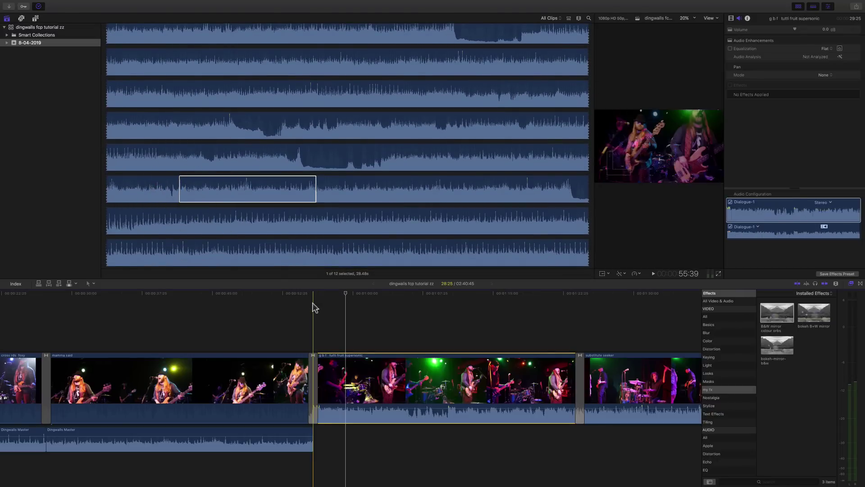
- Compare the opening of the g b f timeline clip with the master audio at about 50:28
key("space")
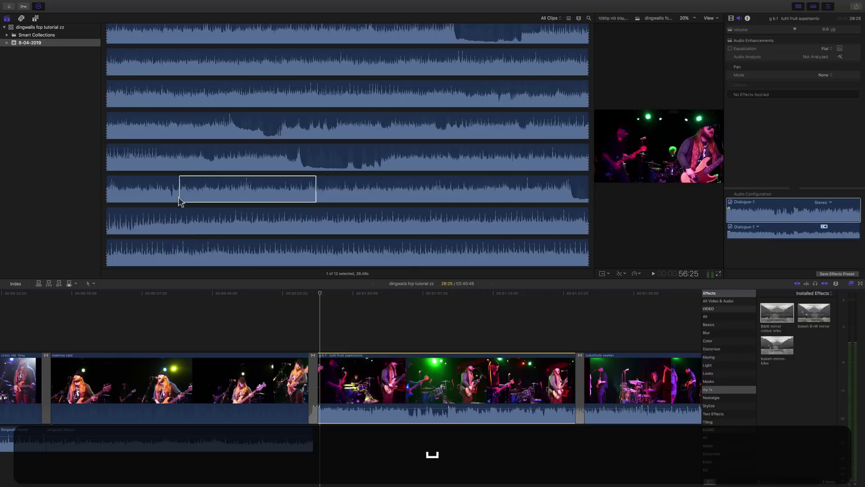
left_click(180, 196)
key("space")
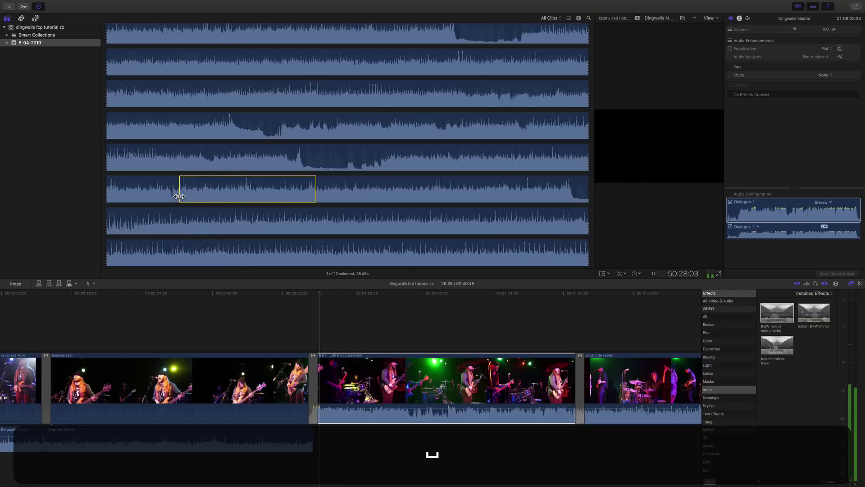
key("space")
left_click_drag(179, 196, 204, 197)
key("space")
key("space")
- Audition the master at several points between about 49:43 and 50:39 to find the passage matching the g b f clip's opening
key("space")
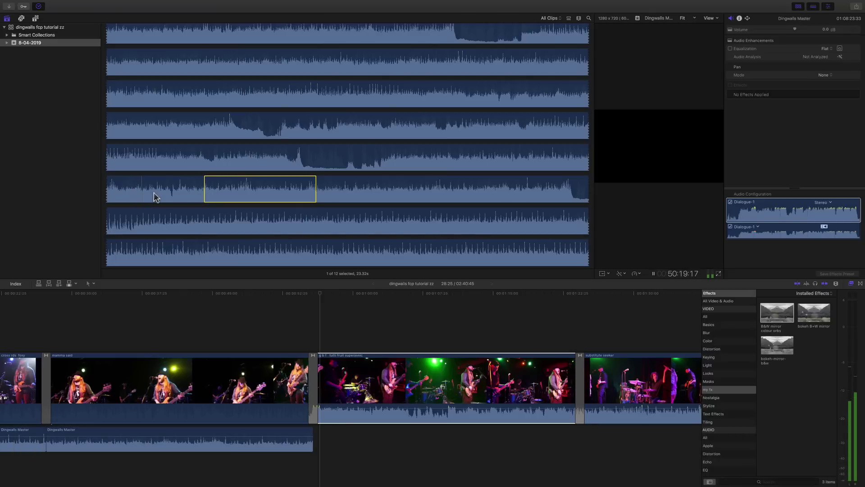
key("space")
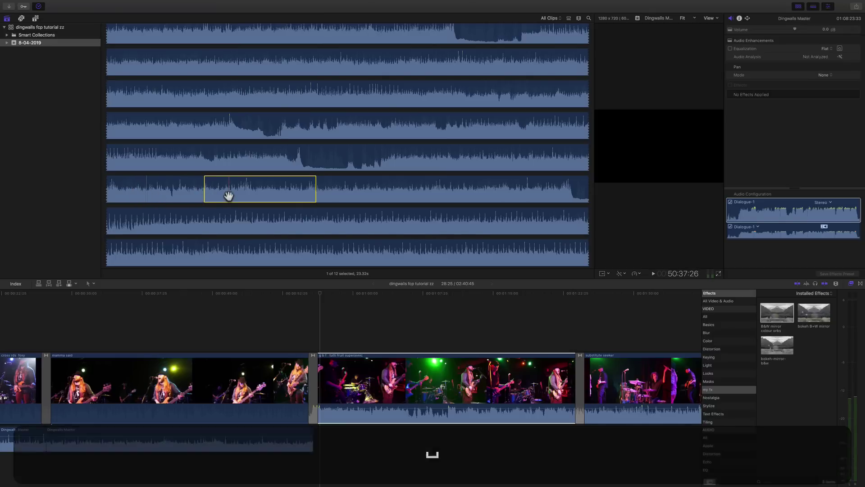
key("space")
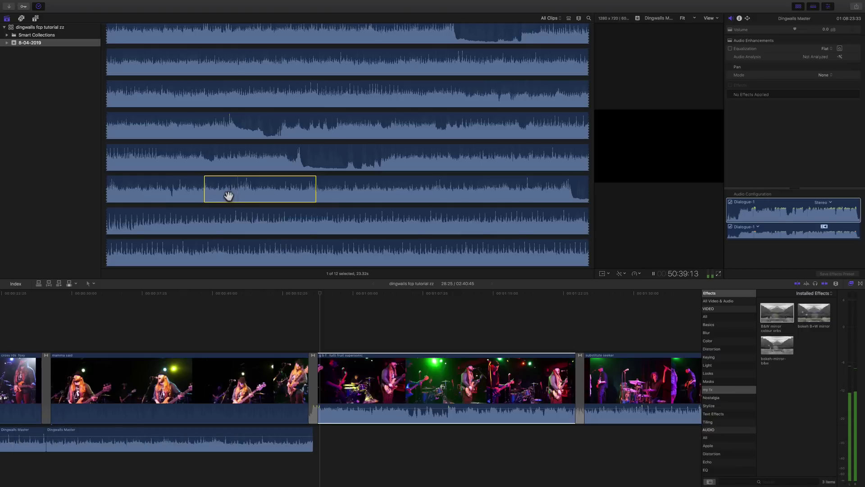
key("space")
key("space")
key("space")
key("space")
key("space")
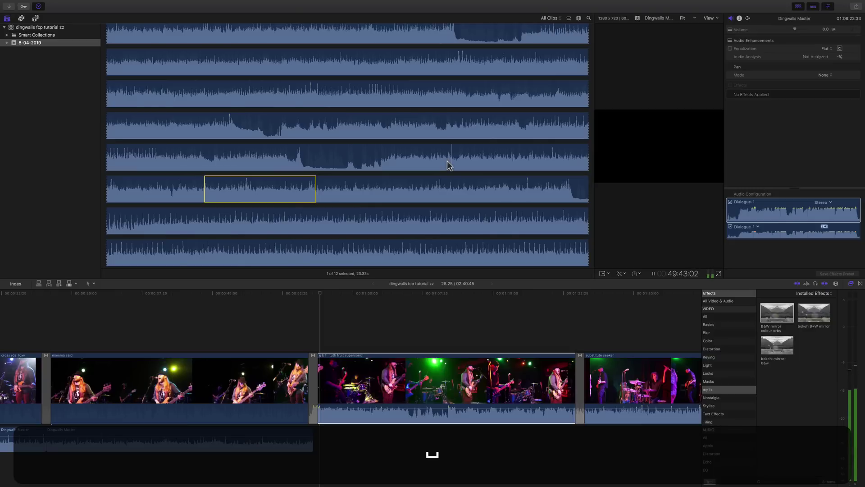
key("space")
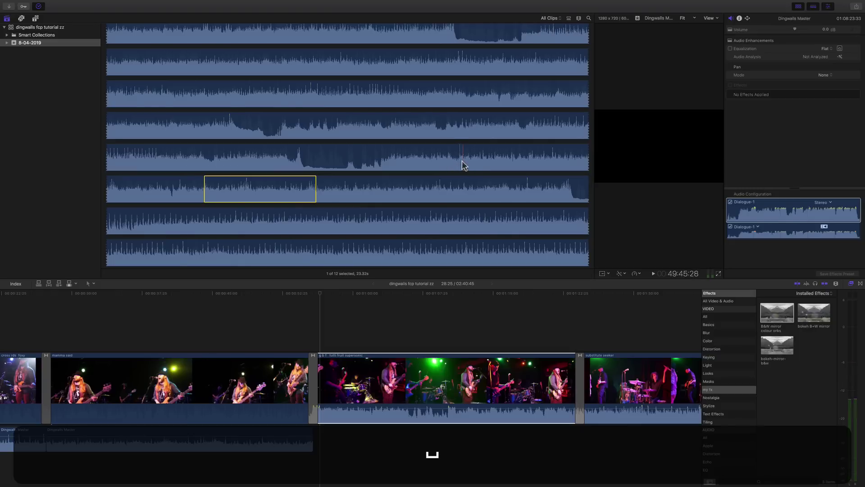
- Mark a range in the Dingwalls Master from about 49:45, extended to about 29 seconds to match the g b f clip's length
left_click_drag(459, 159, 518, 163)
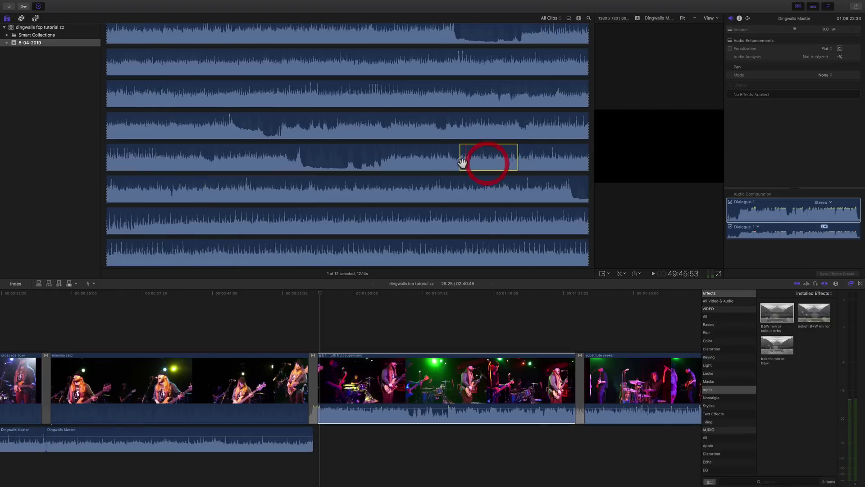
key("space")
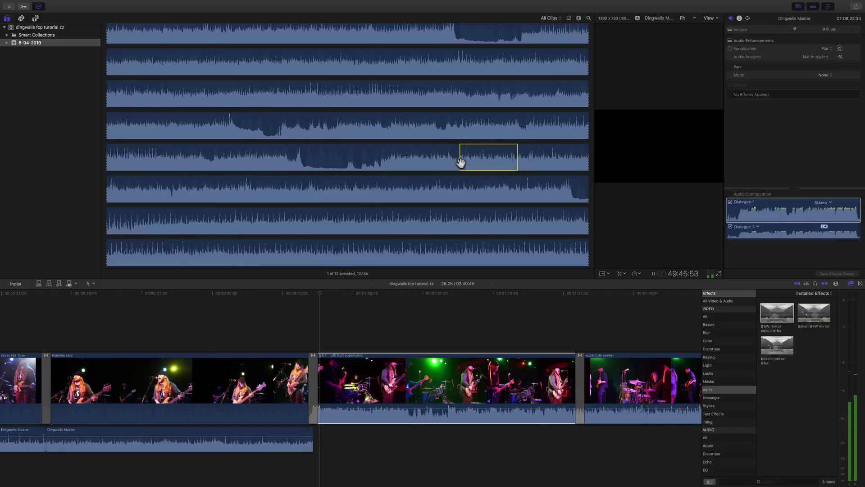
key("space")
left_click(446, 356)
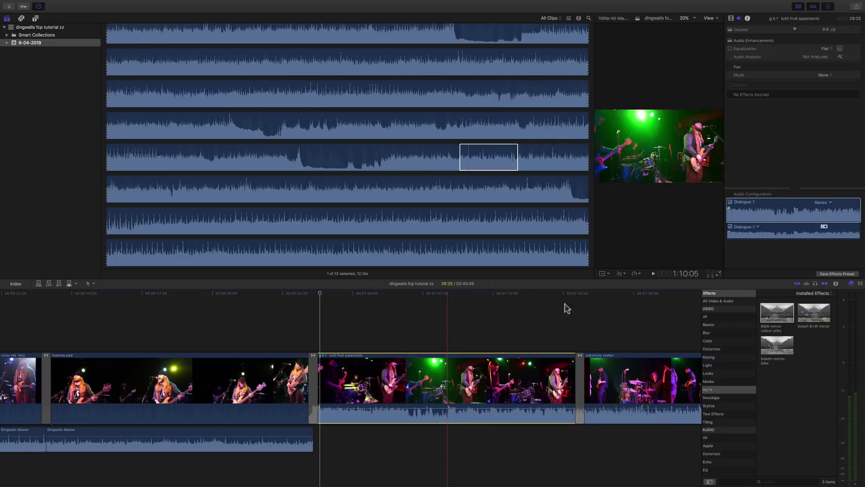
left_click(853, 22)
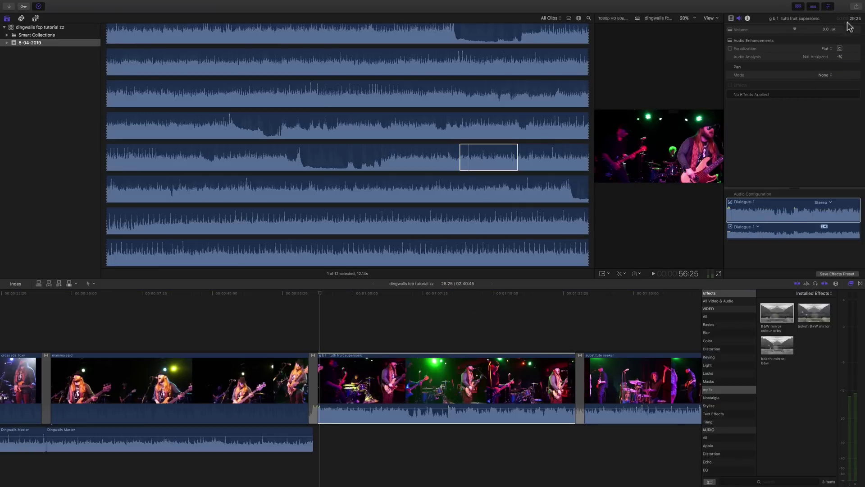
left_click(518, 161)
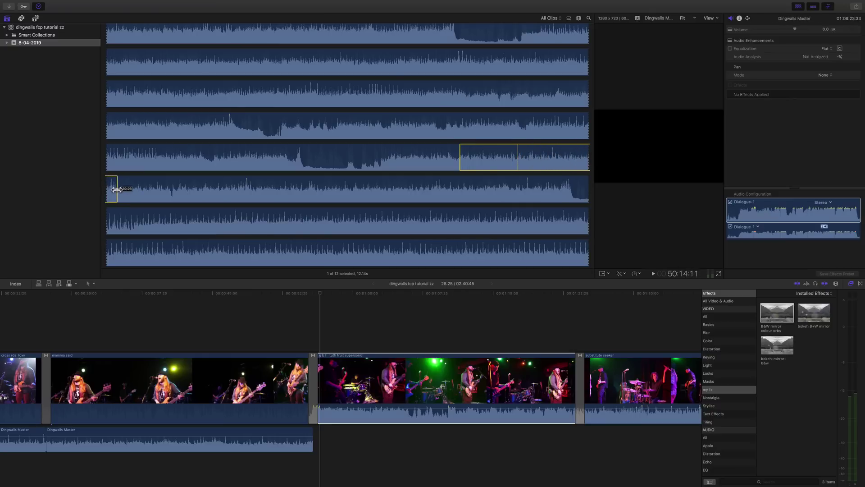
left_click(114, 188)
- Connect the marked master range beneath the g b f clip, right after the second master section, and trim its end to the following transition
left_click_drag(430, 332, 315, 439)
left_click_drag(586, 444, 579, 445)
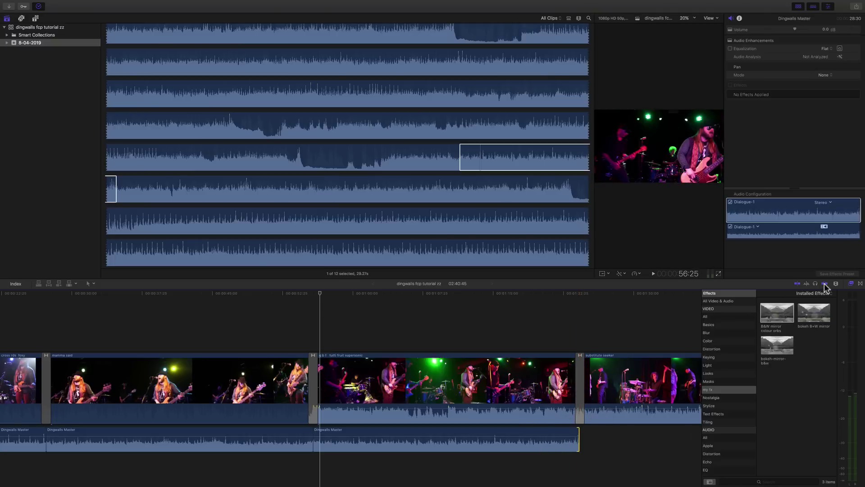
- Slip the third Dingwalls Master section to line up its waveform with the g b f clip's audio, and slightly lower the clip's camera sound
left_click(852, 283)
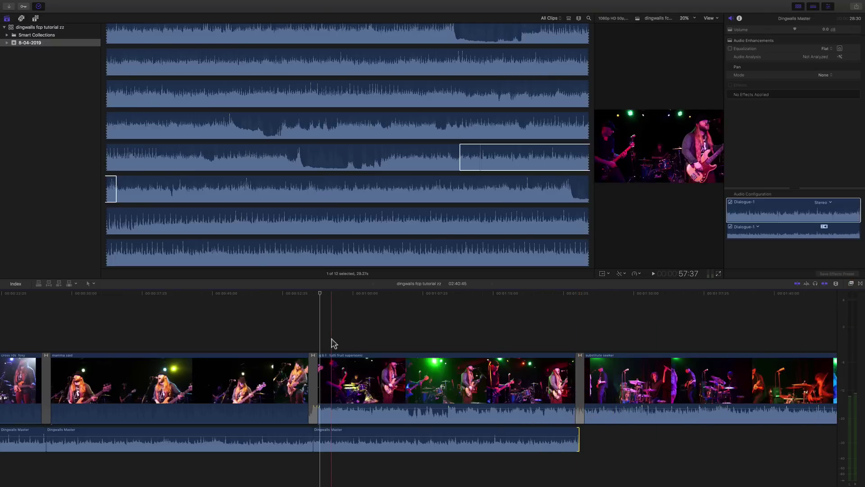
key("super+equal")
key("super+equal")
key("super+equal")
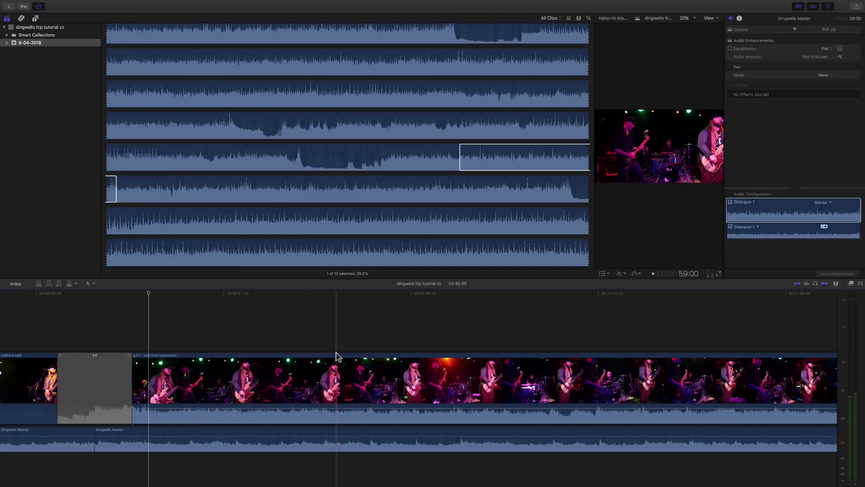
key("t")
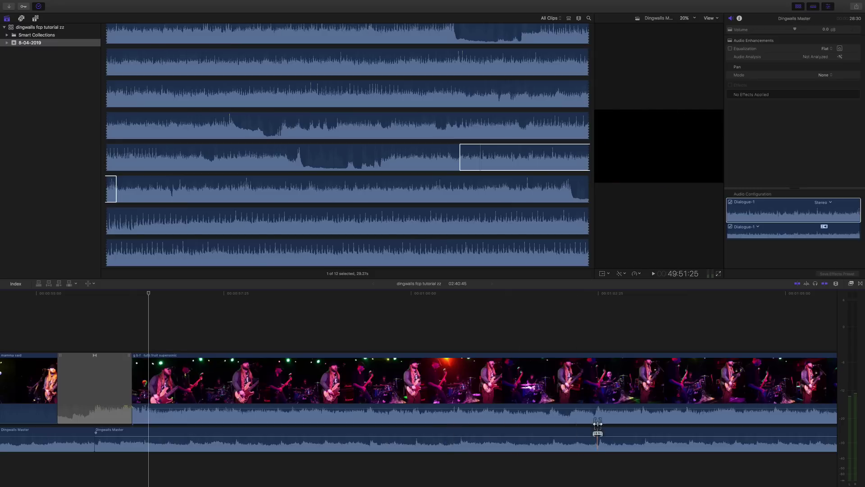
left_click_drag(606, 430, 602, 427)
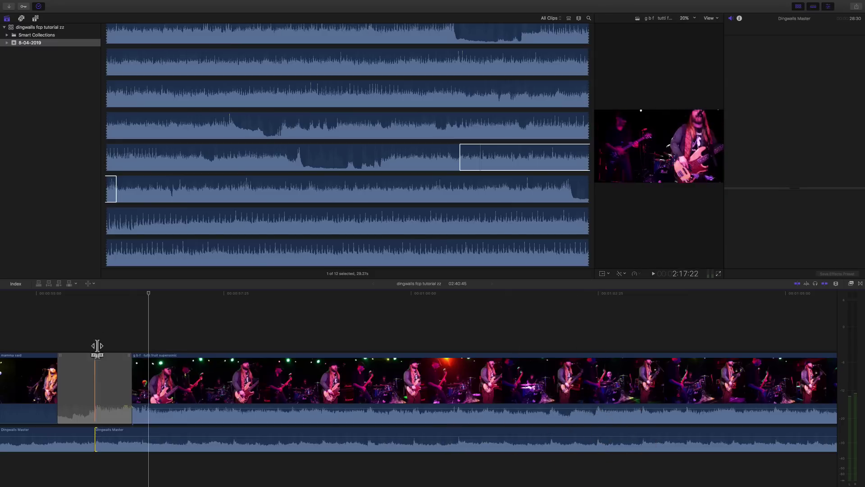
left_click_drag(168, 408, 168, 408)
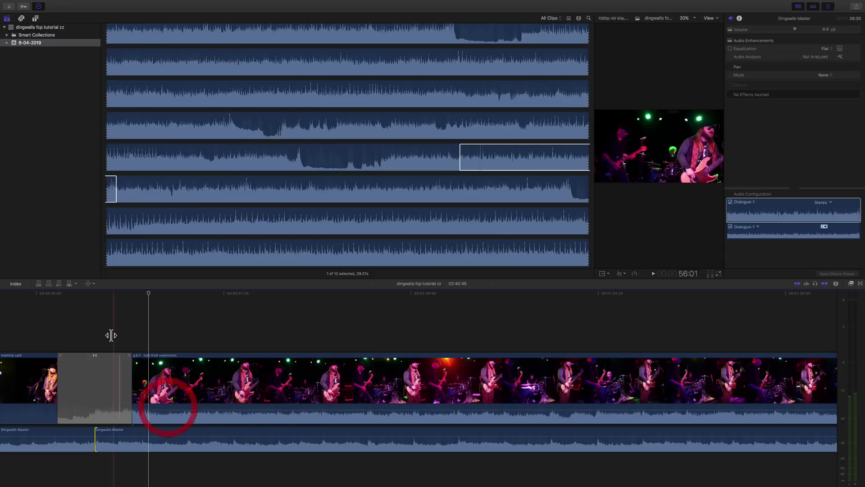
- Fine-tune the slip of the third master section in small amounts, playing it against the g b f camera sound between adjustments
key("space")
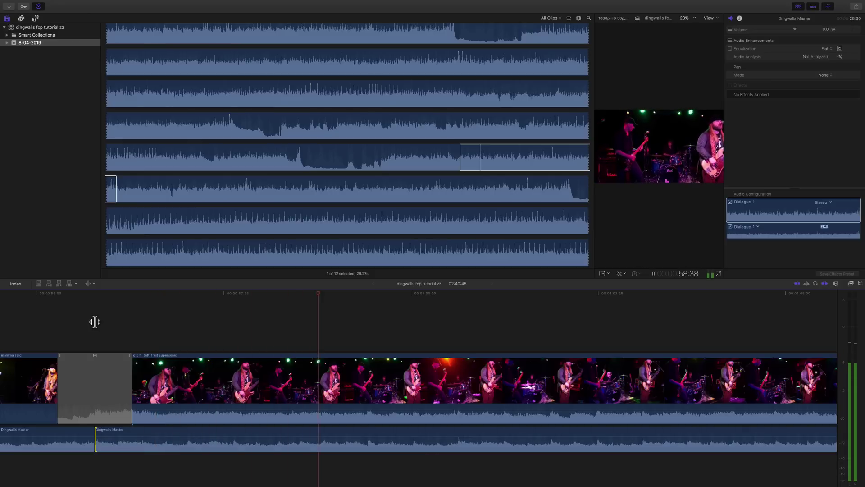
key("space")
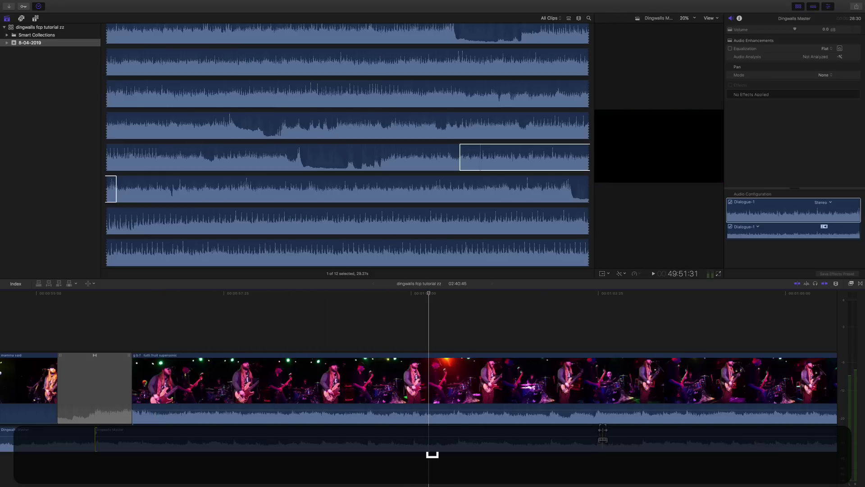
left_click(602, 430)
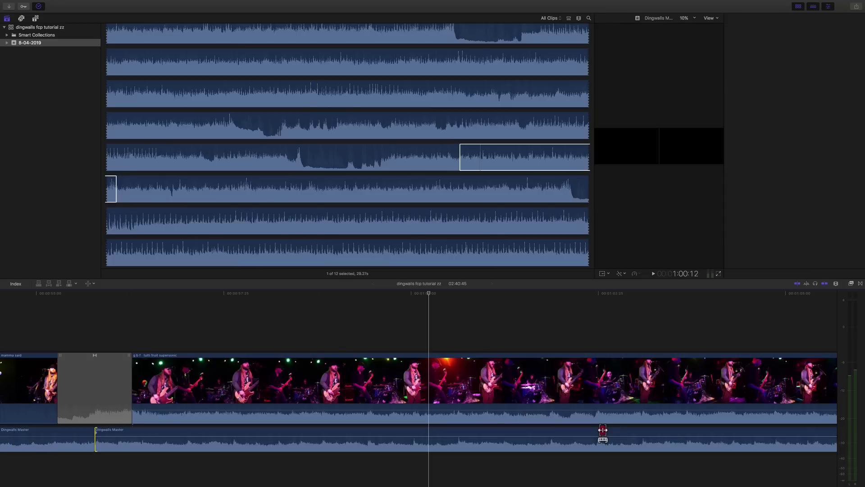
left_click_drag(603, 429, 602, 430)
key("space")
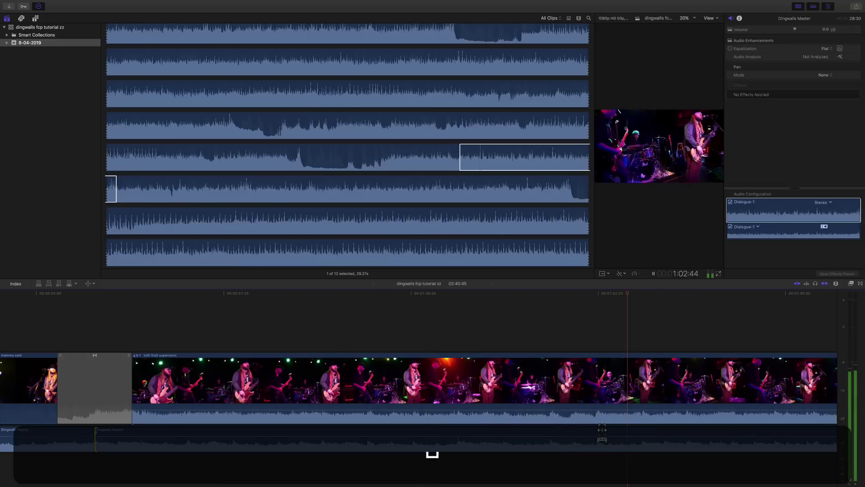
key("space")
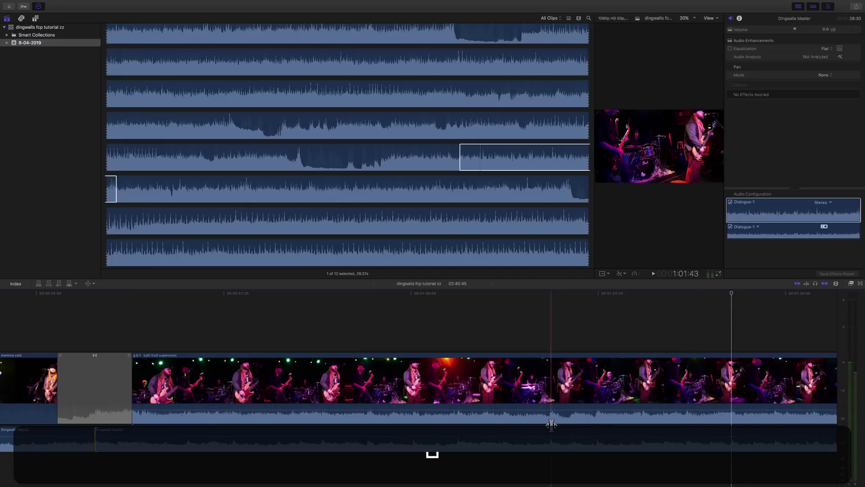
left_click_drag(472, 430, 472, 431)
key("space")
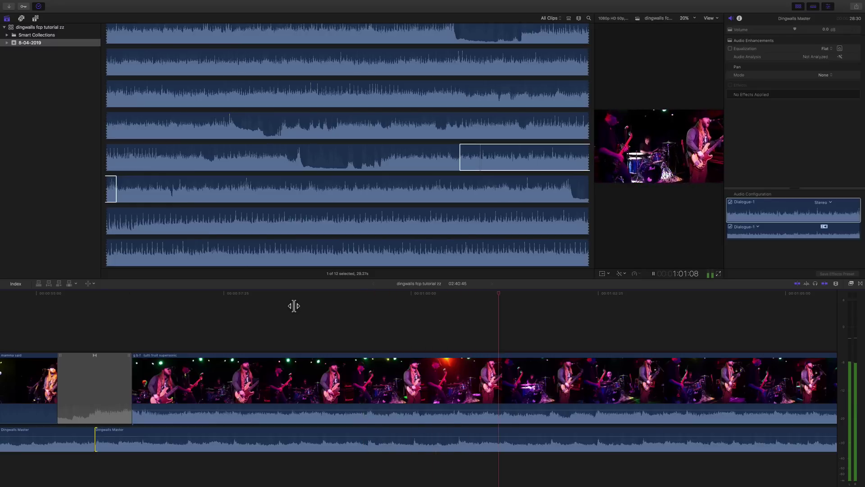
key("space")
- Silence the g b f clip's camera sound, enlarge the viewer and play the section to check the master's sync with the picture
left_click_drag(240, 407, 240, 428)
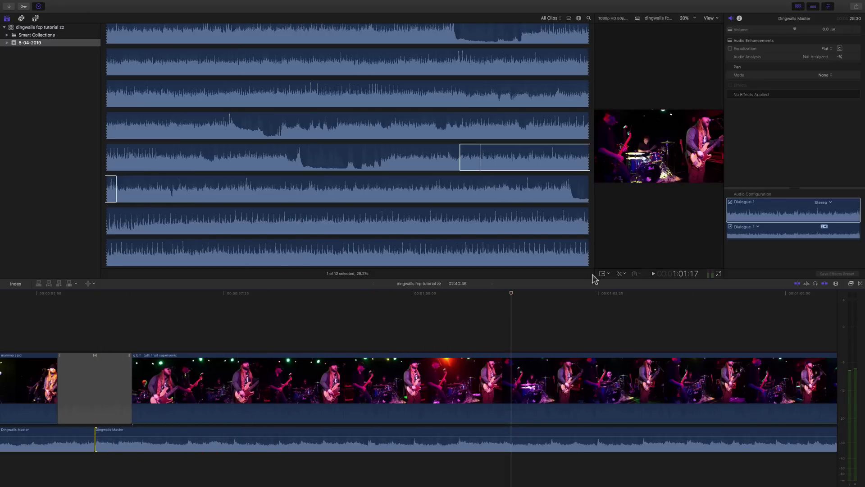
left_click_drag(591, 273, 212, 236)
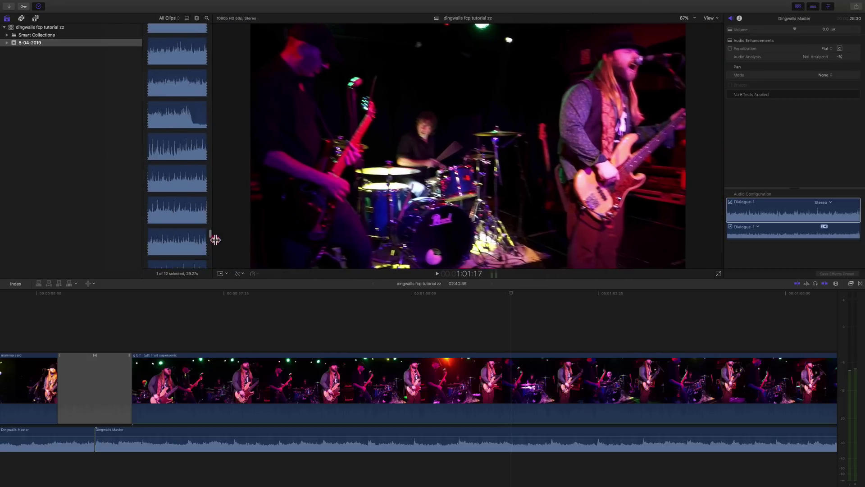
key("space")
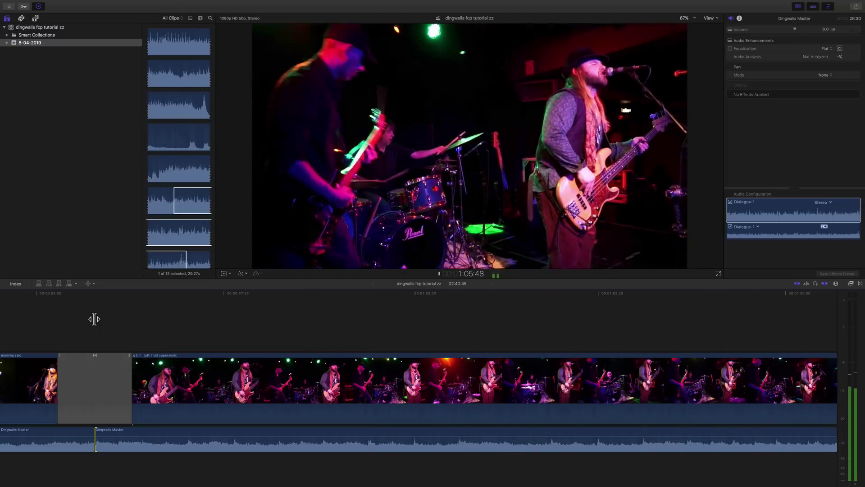
key("space")
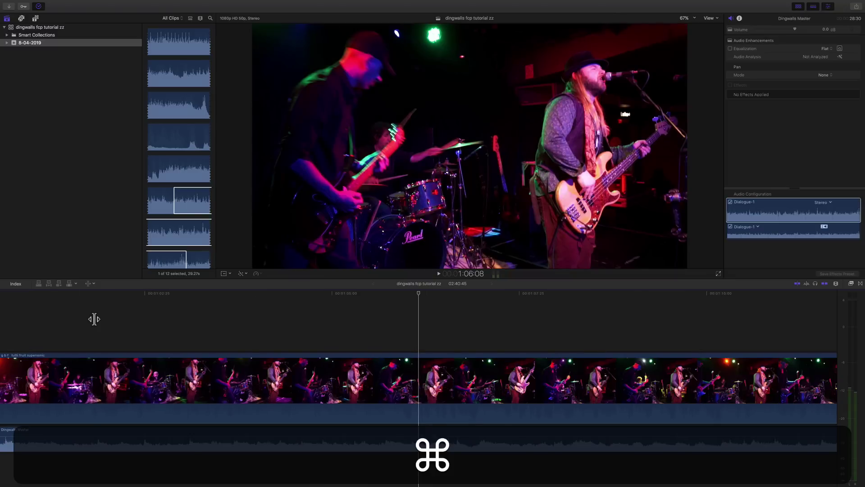
- Reveal the substitute seeker timeline clip in the browser and show the browser's clips as a list
key("super+minus")
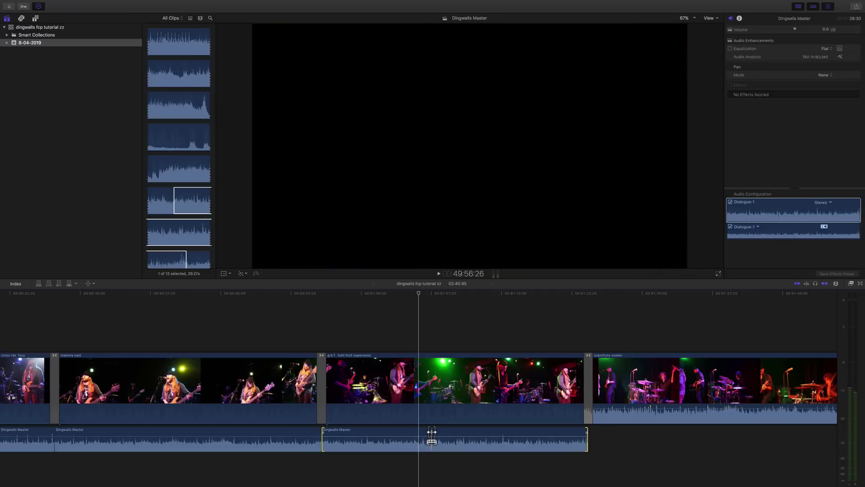
scroll(481, 361, "right", 5)
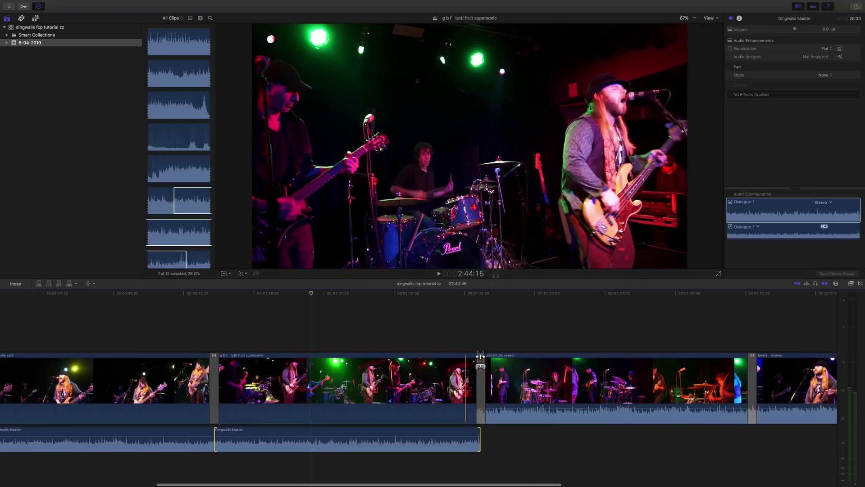
scroll(480, 356, "right", 5)
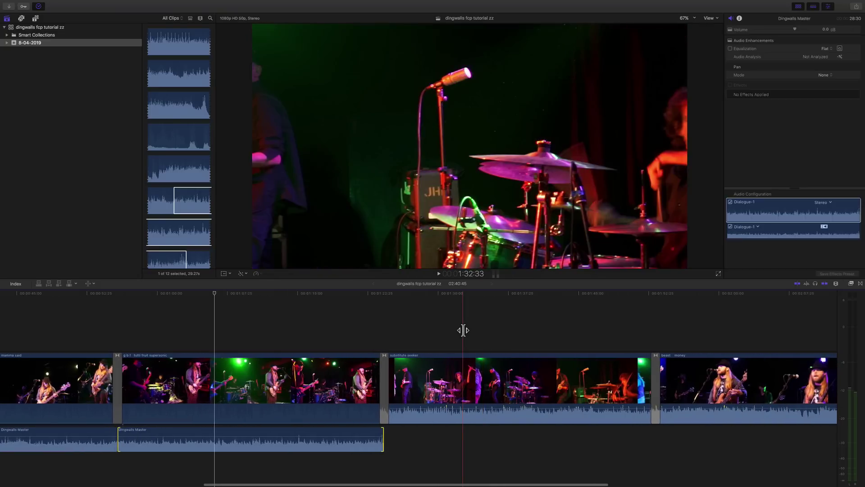
key("a")
left_click(462, 358)
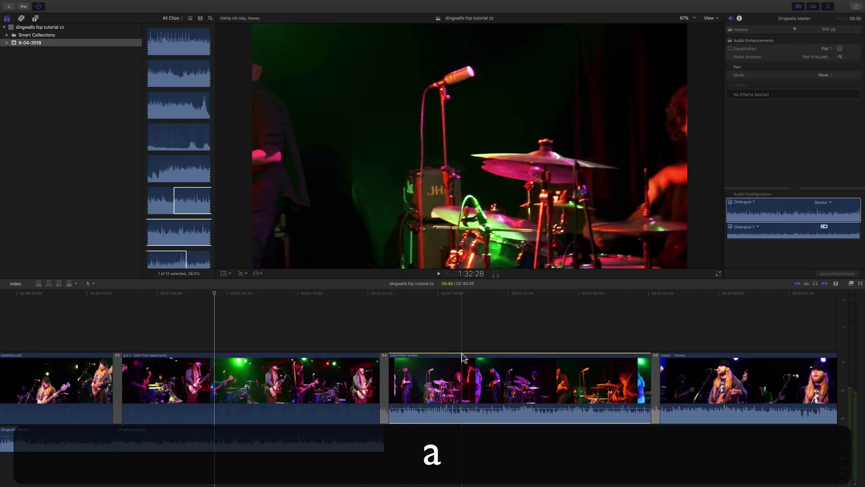
right_click(463, 355)
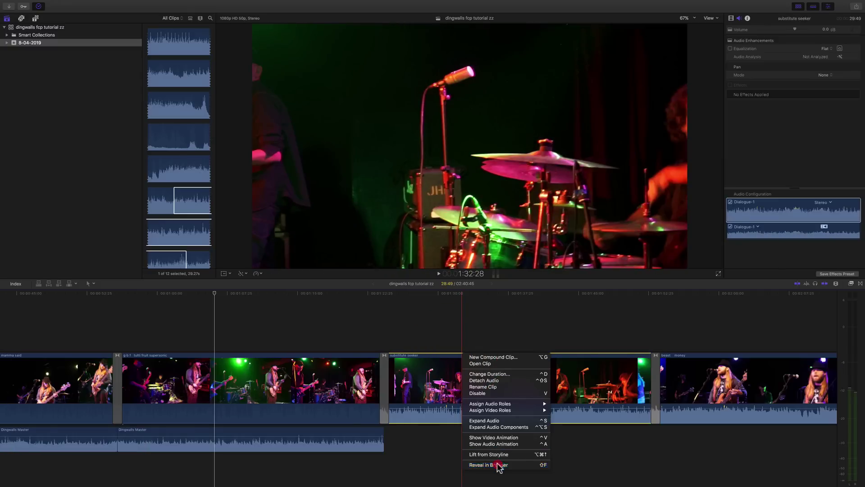
left_click(499, 466)
left_click_drag(221, 273, 603, 215)
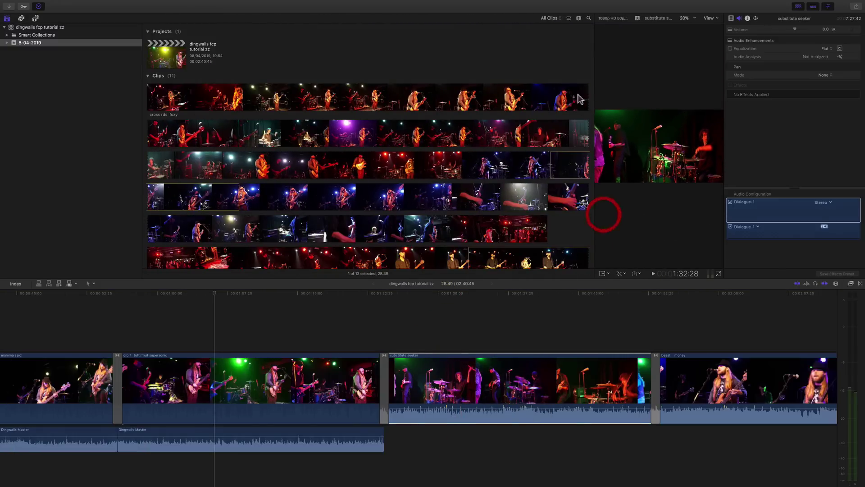
left_click(568, 17)
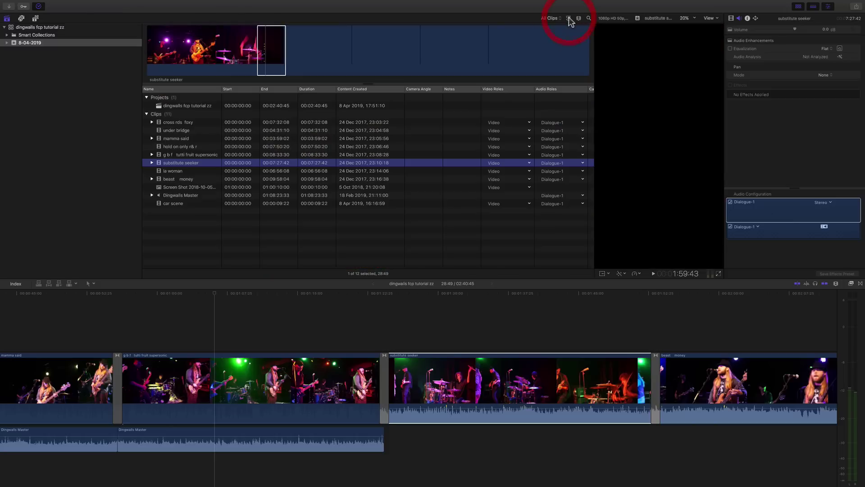
- Compare the substitute seeker range in its source footage with the timeline clip, and listen to the clip's opening from about 1:24
left_click(259, 51)
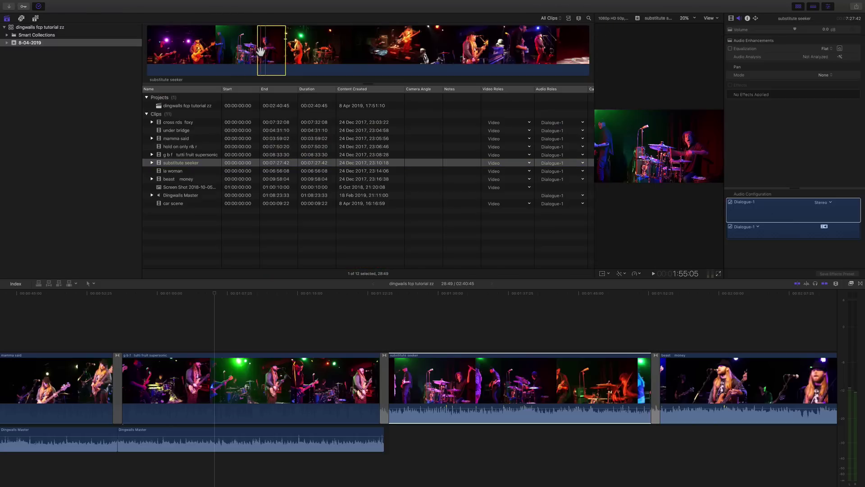
left_click(537, 358)
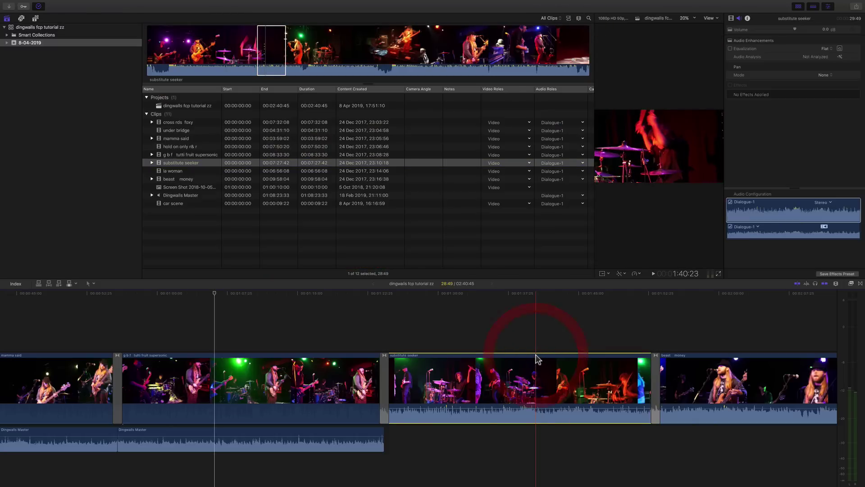
left_click(257, 52)
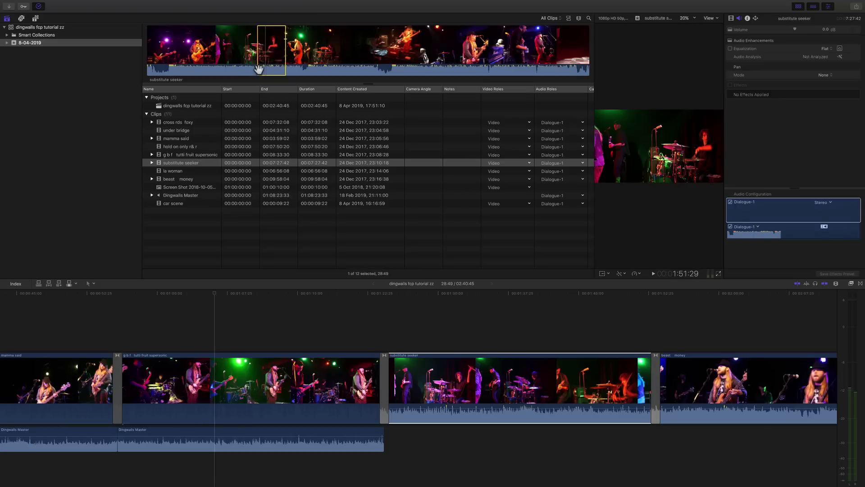
left_click(378, 310)
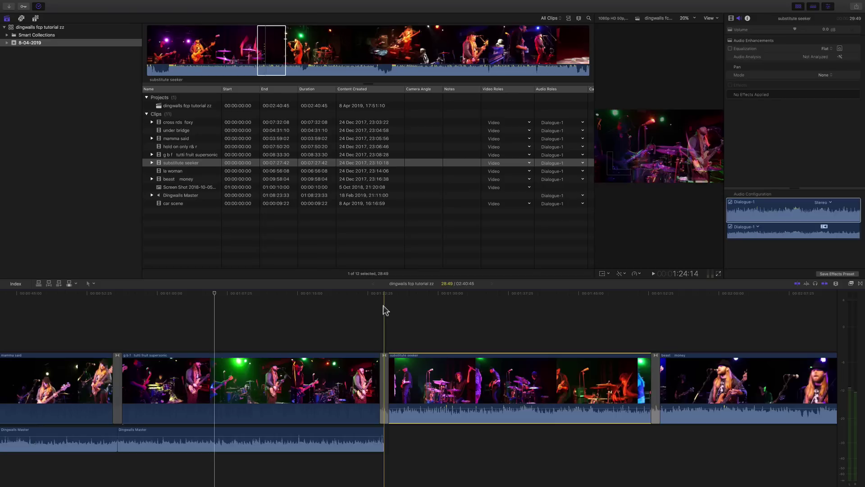
key("space")
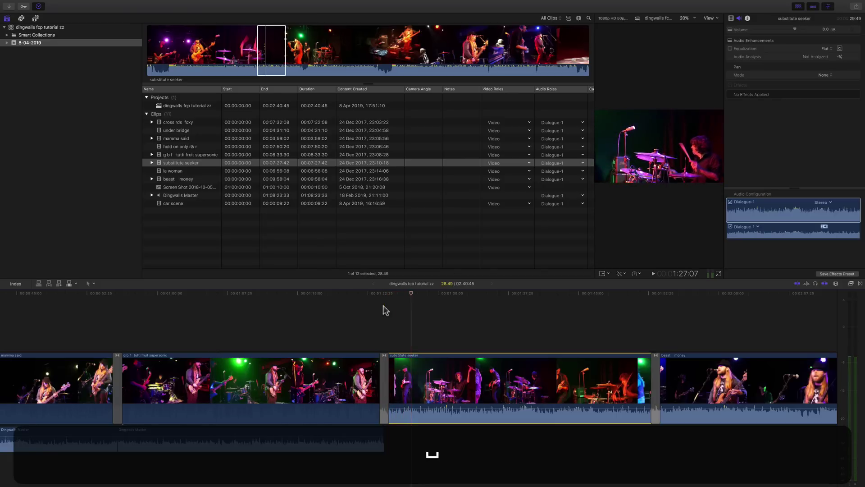
key("space")
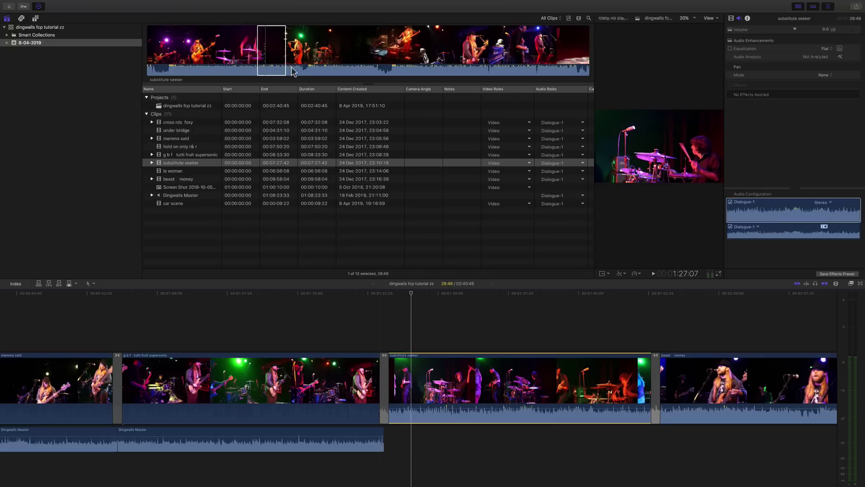
left_click(266, 69)
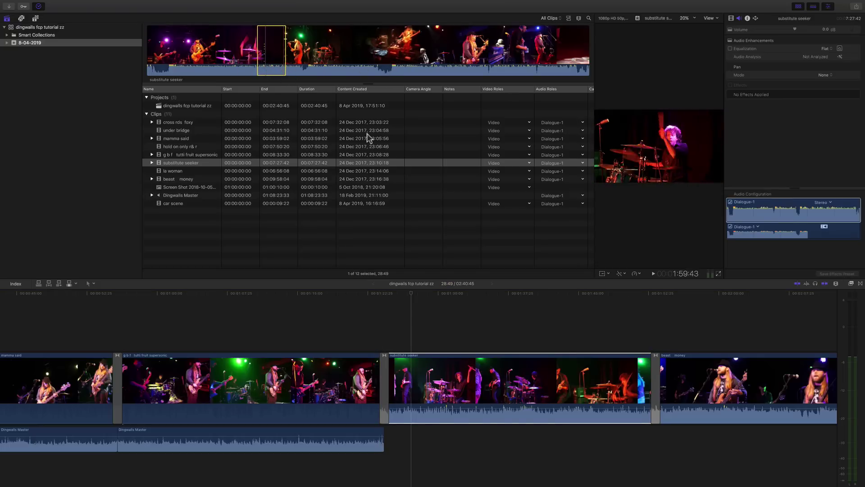
- Listen to the Dingwalls Master at several points to locate the substitute seeker song
left_click(185, 196)
left_click(392, 55)
key("space")
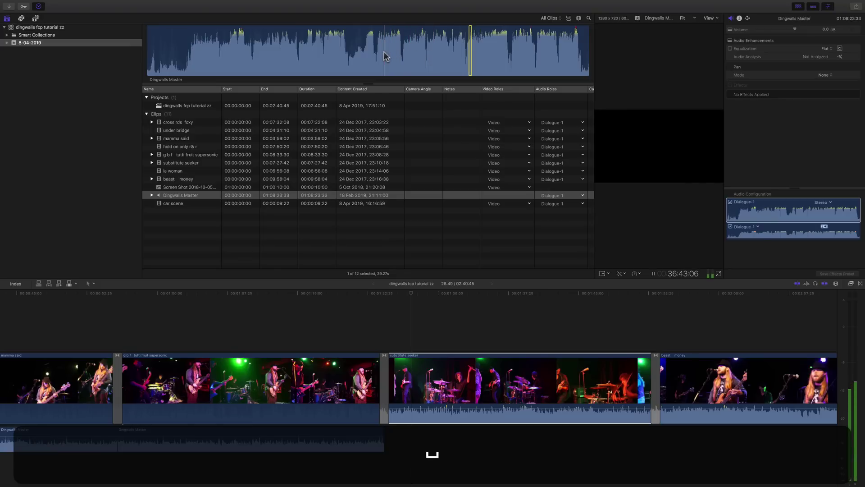
key("space")
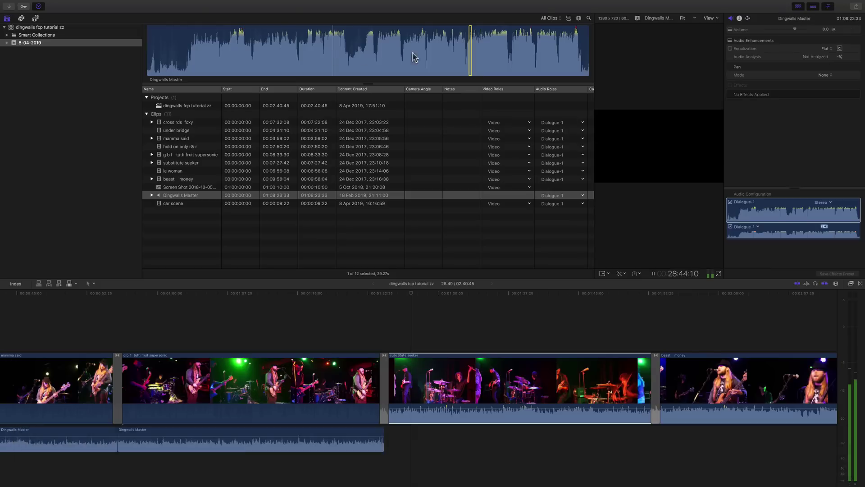
key("space")
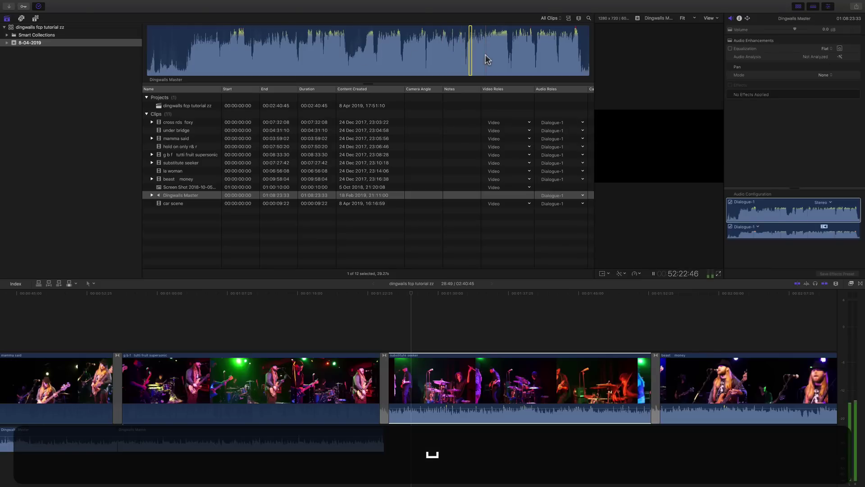
key("space")
left_click(518, 61)
key("space")
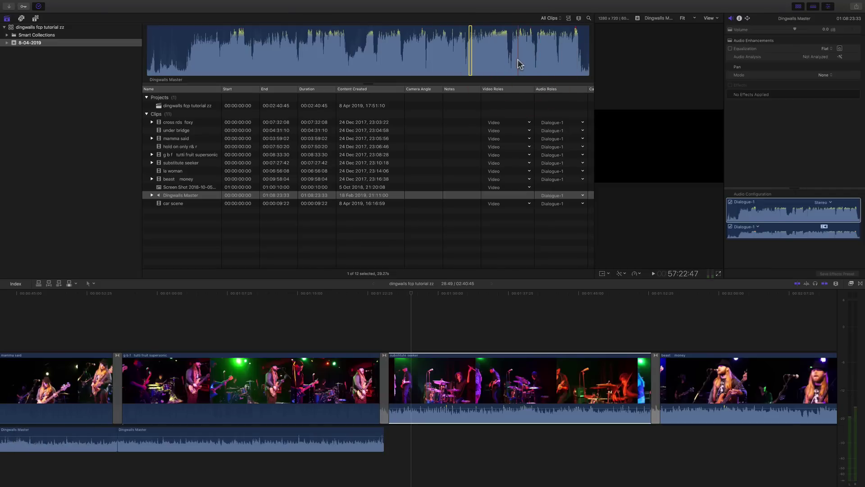
key("space")
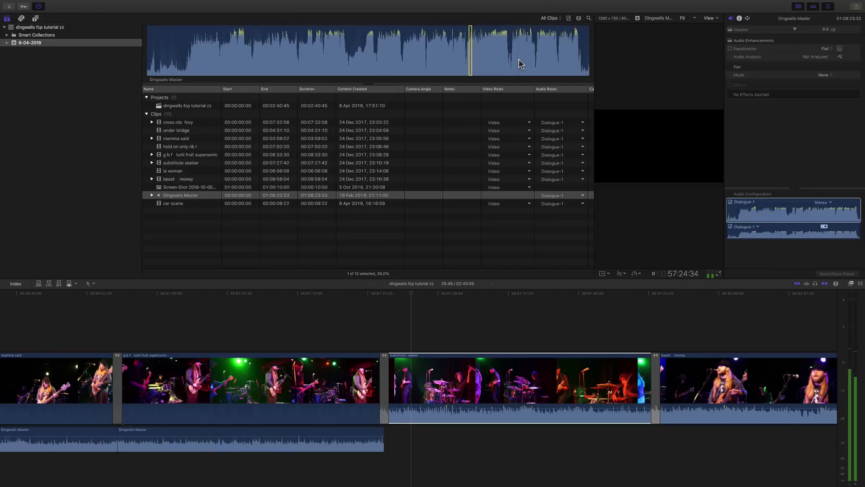
key("space")
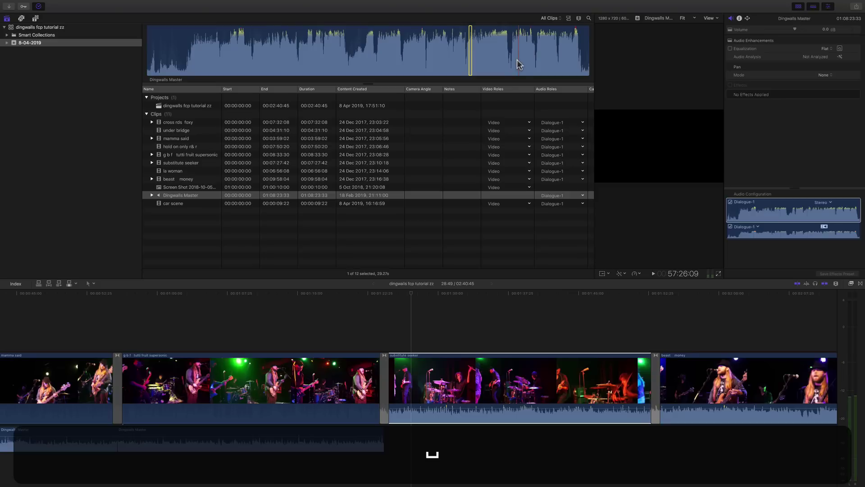
- Mark a range of about 21 seconds in the master from about 57:25 and show the browser's clips as expanded filmstrips
left_click(517, 58)
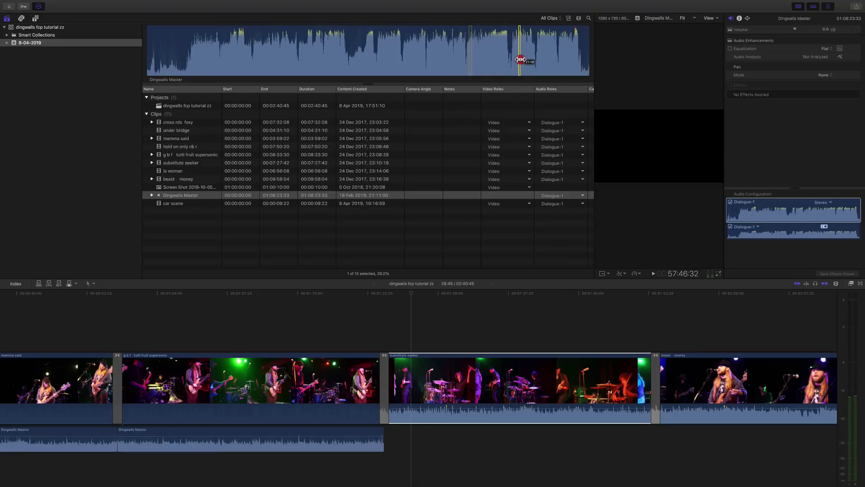
left_click(570, 19)
scroll(477, 139, "down", 5)
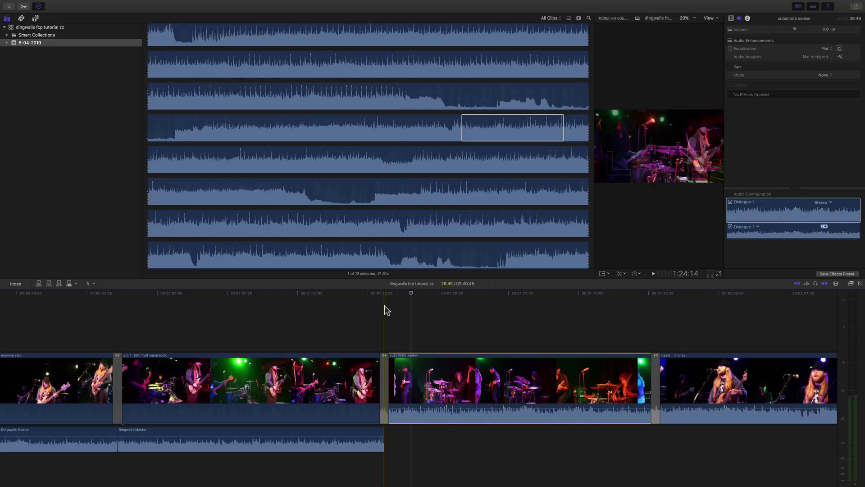
- Listen within and just past the marked master range to find the phrase that opens the substitute seeker clip
left_click(479, 130)
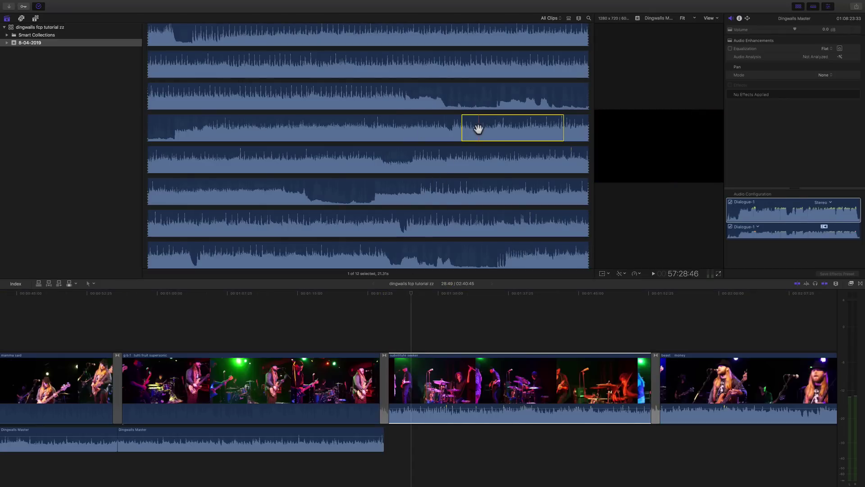
key("space")
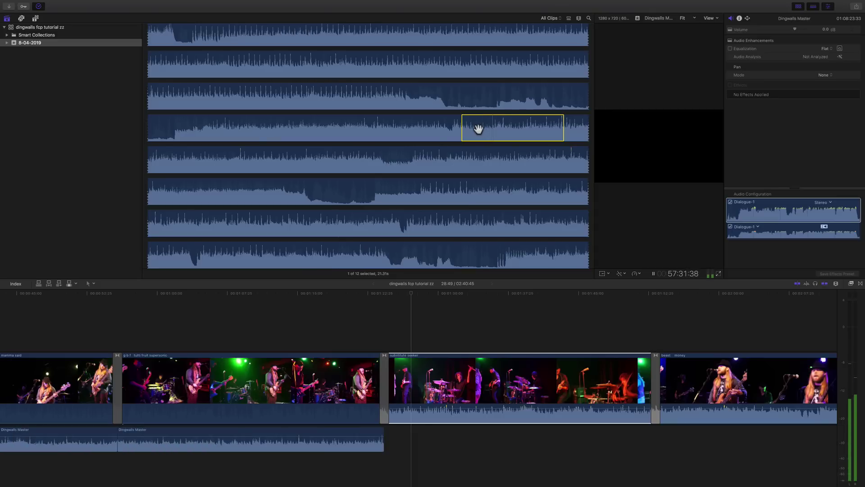
left_click(521, 131)
key("space")
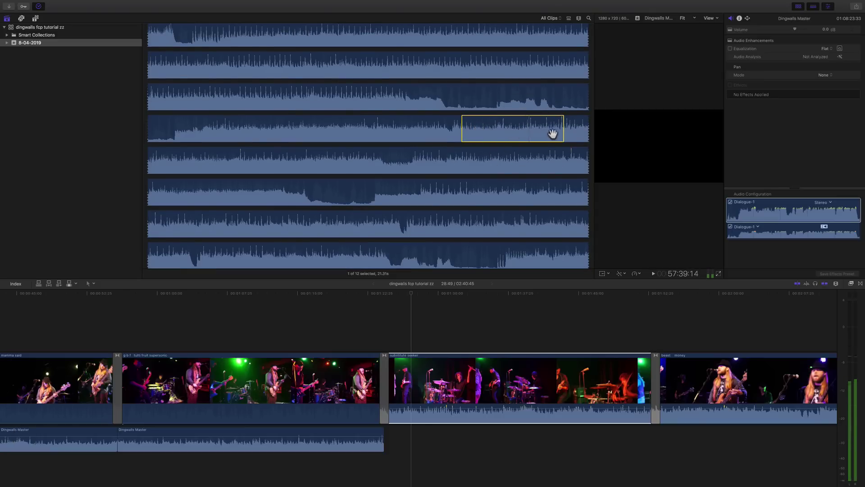
key("space")
left_click(551, 133)
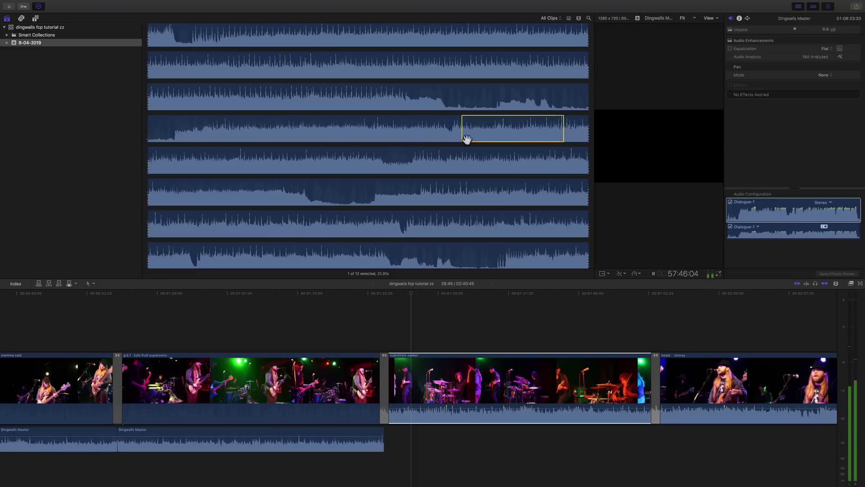
key("space")
key("space")
key("space")
left_click(161, 165)
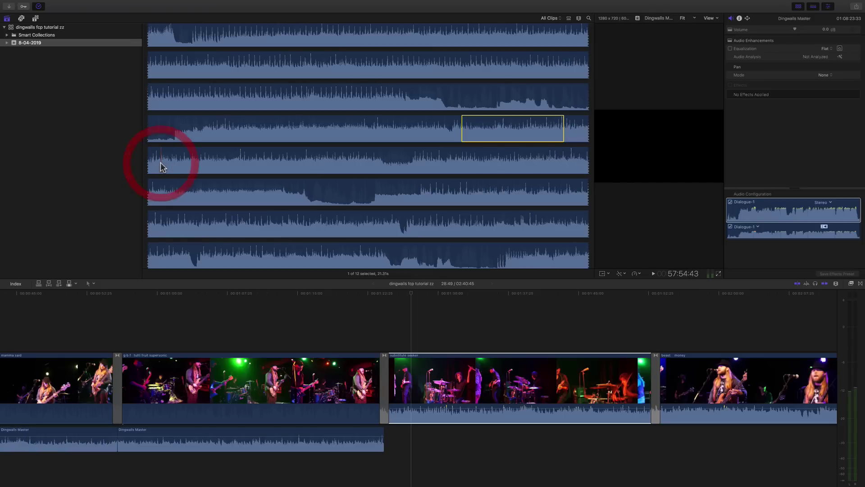
key("space")
- Compare the clip's opening with the master and mark the range start at about 57:54 in the master
left_click(383, 297)
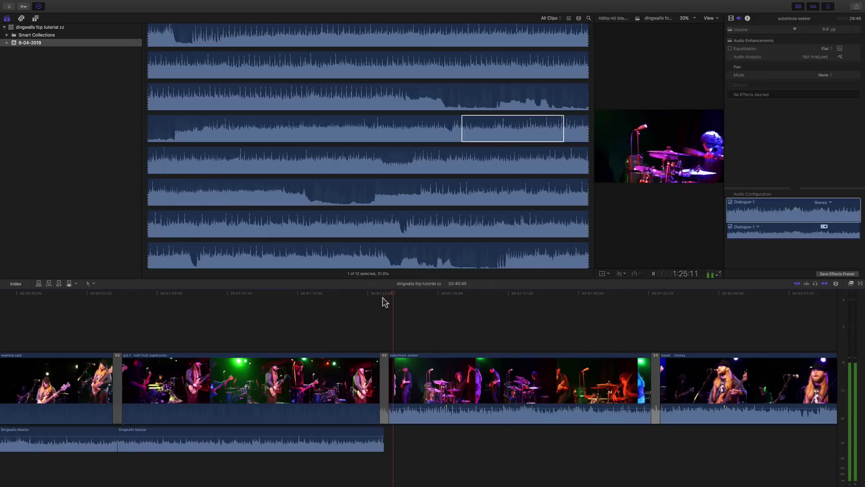
left_click(164, 164)
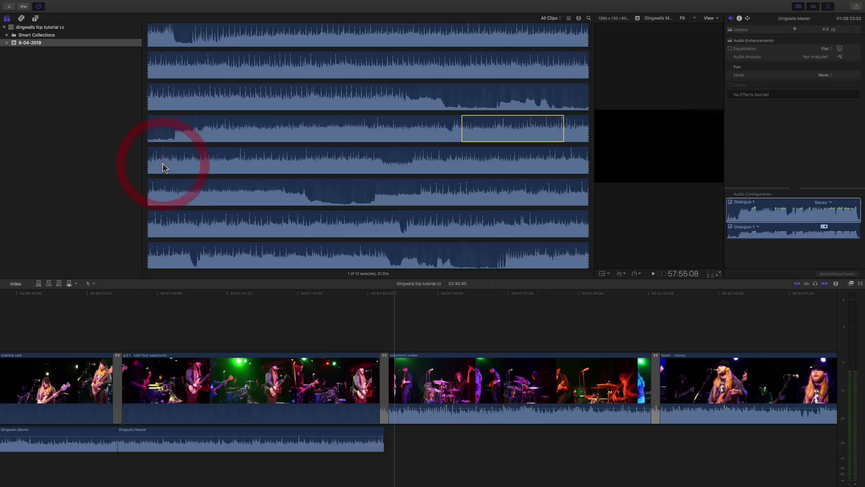
key("space")
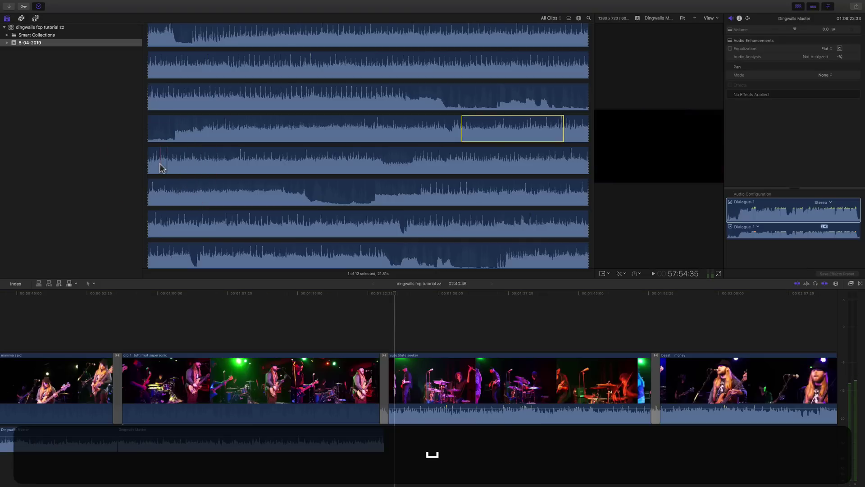
key("space")
left_click(161, 164)
key("i")
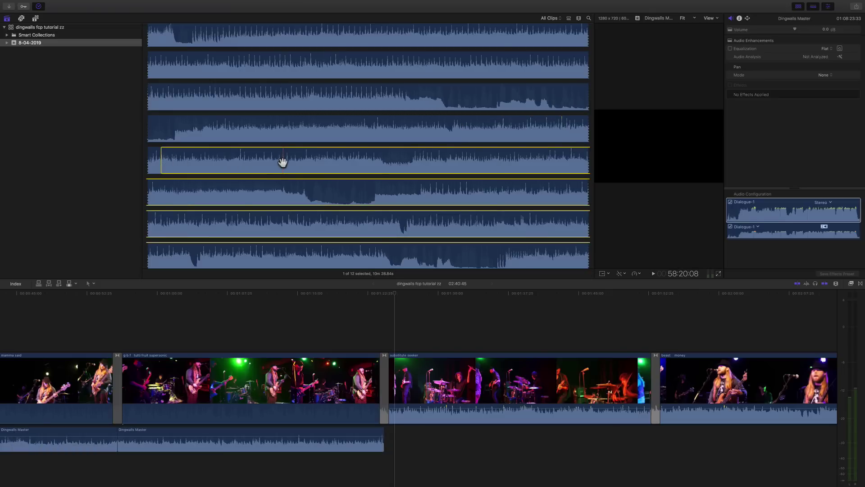
- Check the substitute seeker clip's duration and set the master range's end at about 58:25, making it about 30 seconds long
key("o")
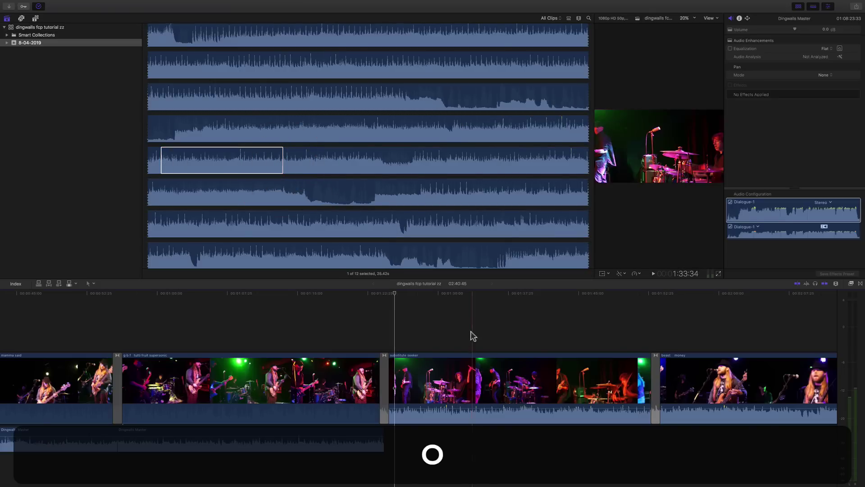
left_click(469, 356)
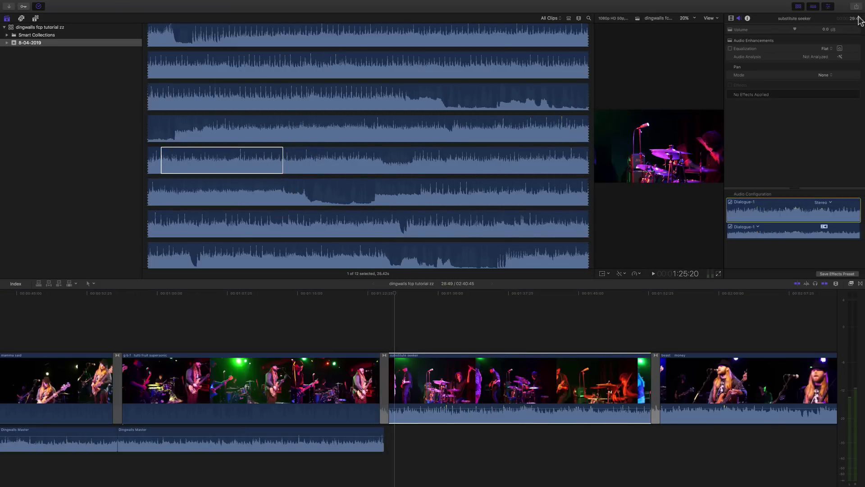
left_click(280, 162)
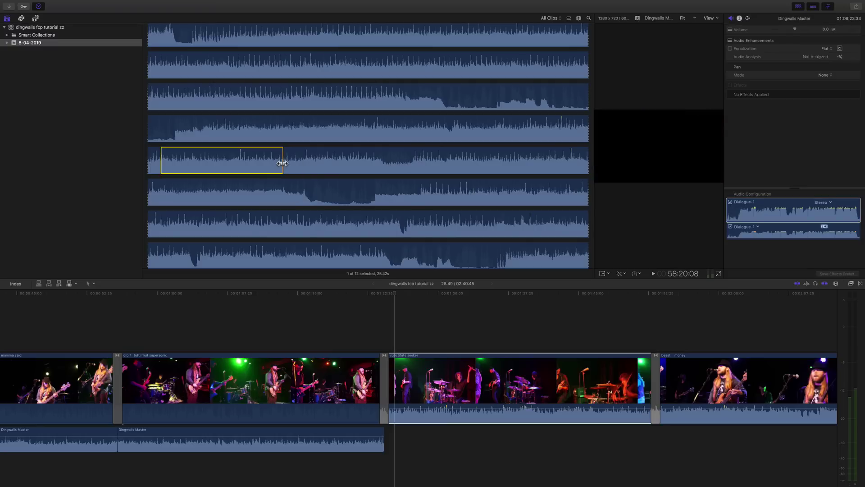
mouse_move(292, 162)
left_mouse_down()
mouse_move(270, 160)
mouse_move(285, 164)
left_mouse_up()
left_click(267, 156)
left_click(262, 154)
left_click(306, 164)
key("o")
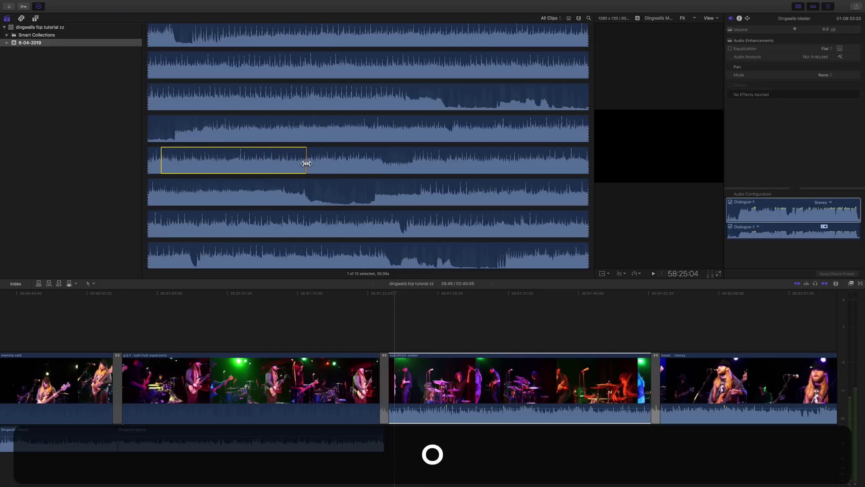
left_click(284, 164)
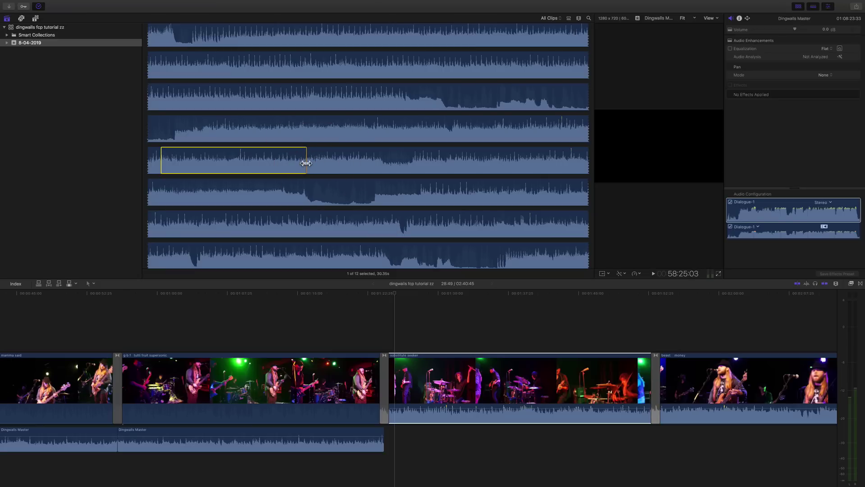
left_click(283, 161)
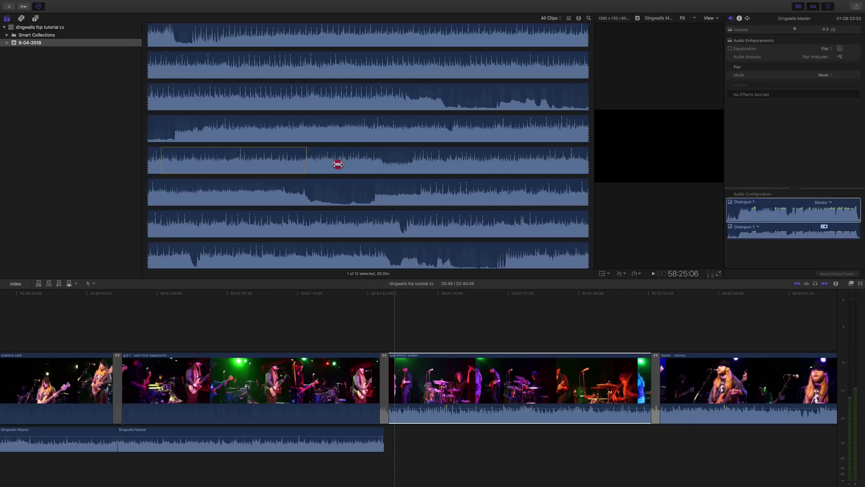
left_click(305, 170)
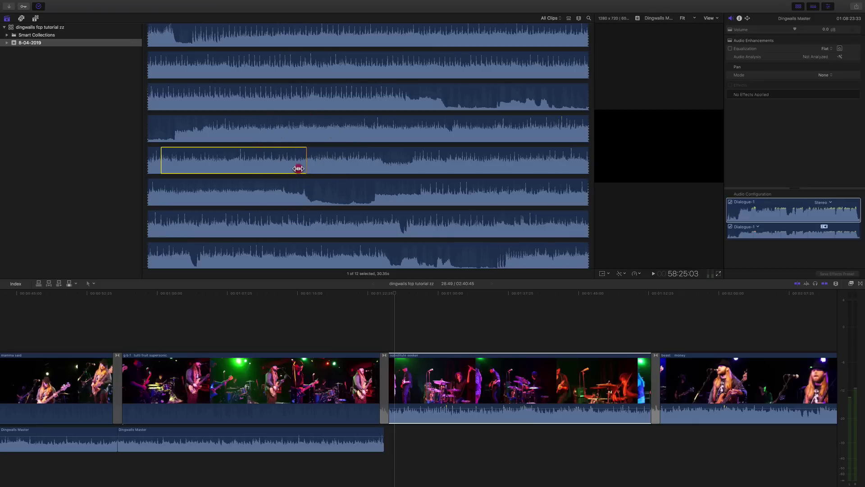
left_click(293, 167)
left_click(339, 170)
- Connect the master range beneath the substitute seeker clip, directly after the third master section, and trim its end near the clip's end
left_click_drag(305, 189, 386, 440)
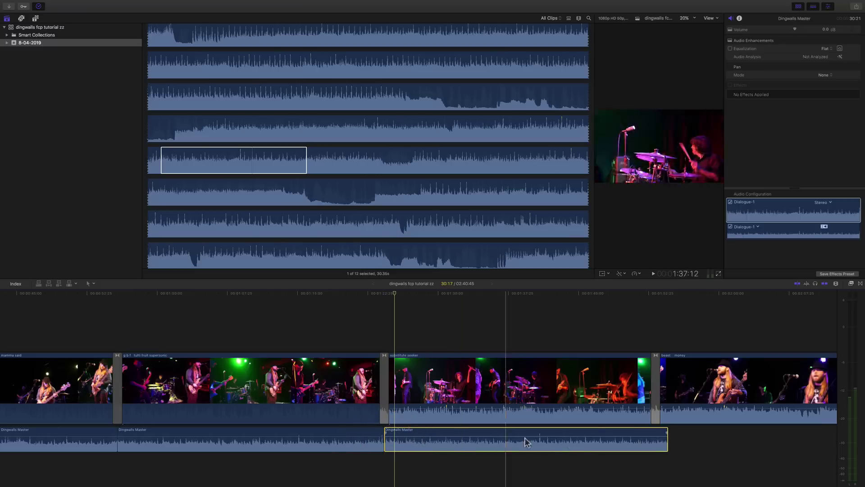
left_click_drag(668, 451, 654, 449)
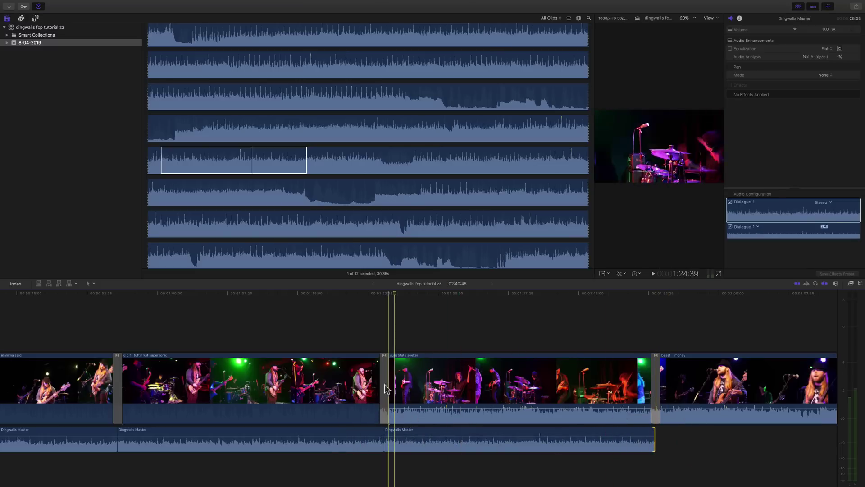
- Silence the fourth master section and play the substitute seeker opening with only its camera sound
key("super+equal")
key("super+equal")
key("super+equal")
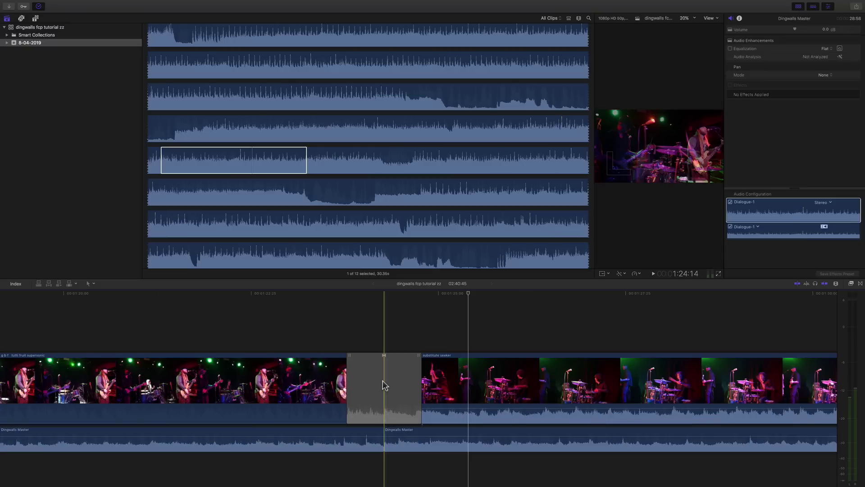
scroll(382, 380, "right", 5)
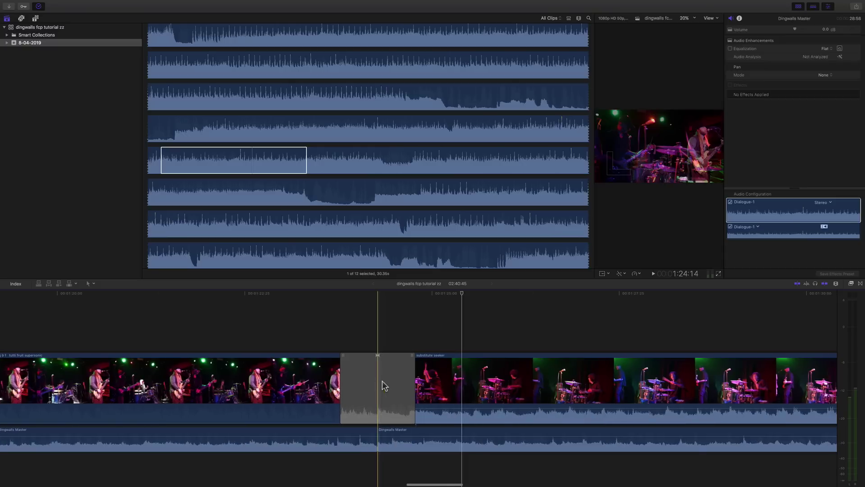
scroll(382, 386, "right", 1)
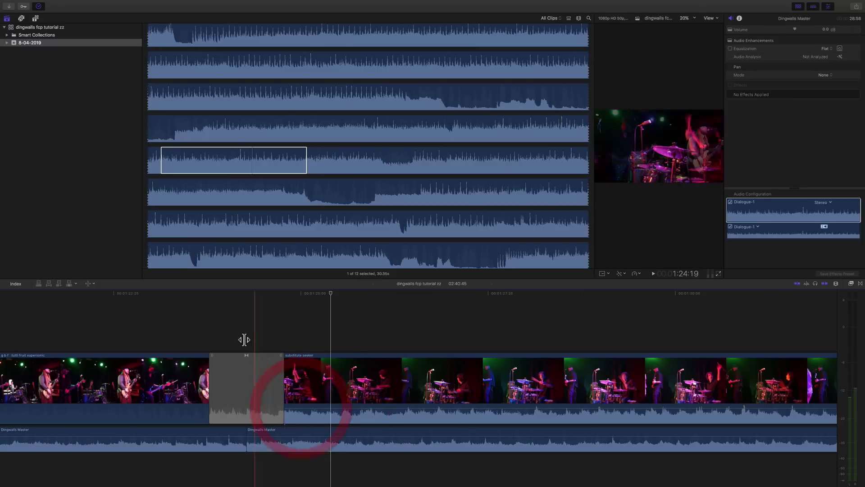
left_click_drag(296, 436, 297, 456)
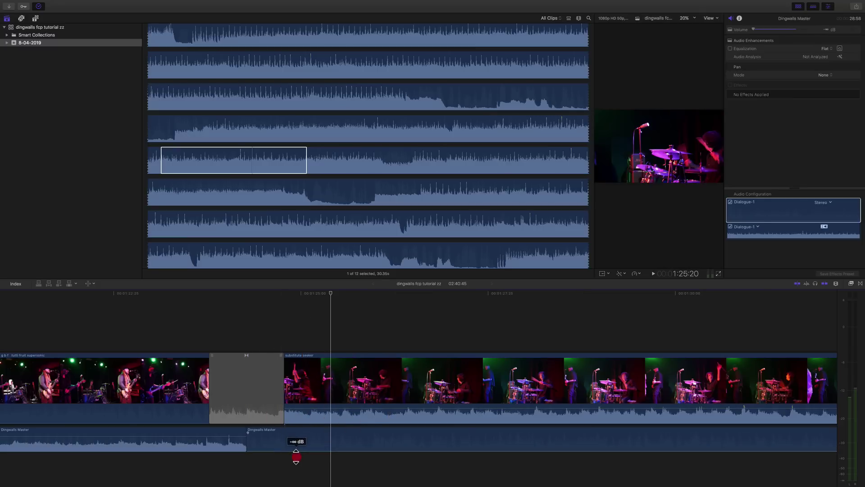
key("space")
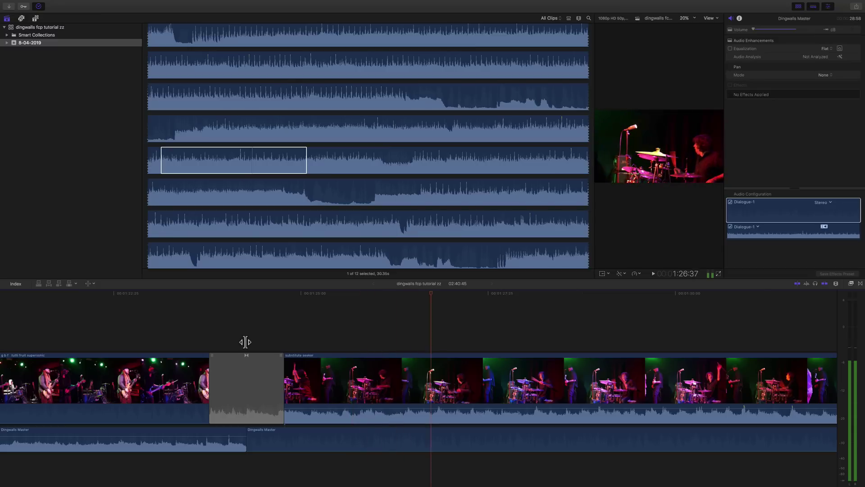
key("space")
- Silence the substitute seeker camera sound, return the fourth master section to 0.0 dB and play the same opening
left_click(314, 439)
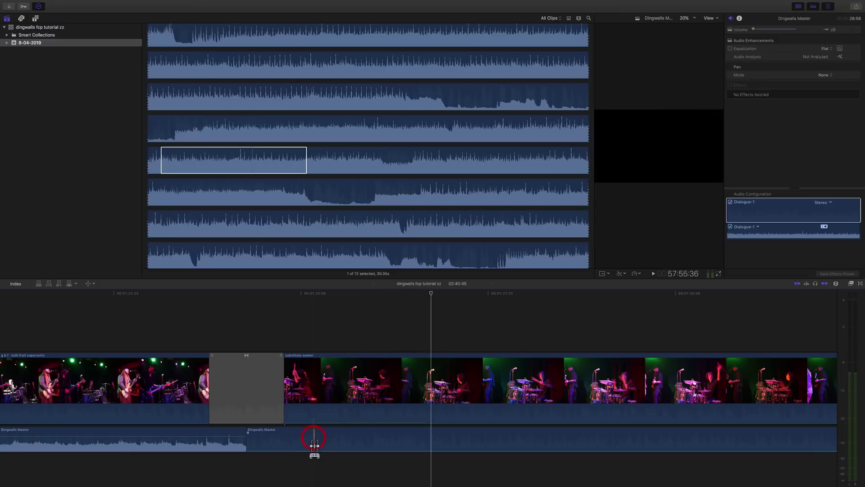
left_click_drag(314, 440, 315, 438)
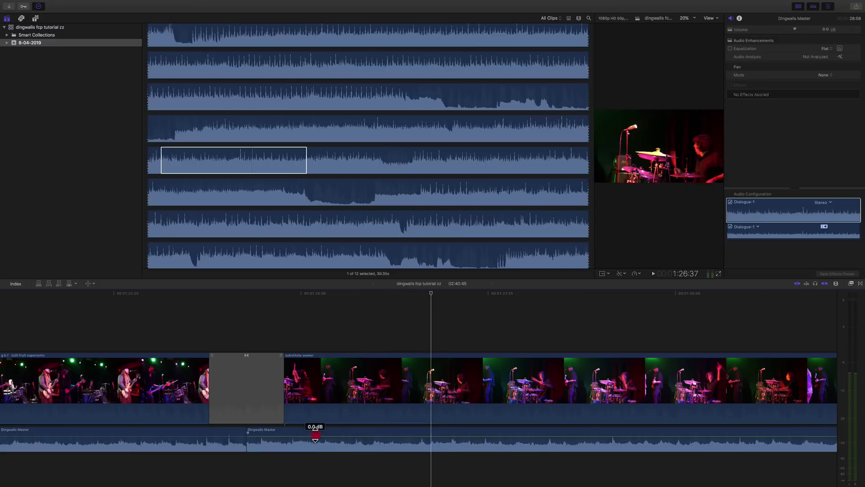
key("space")
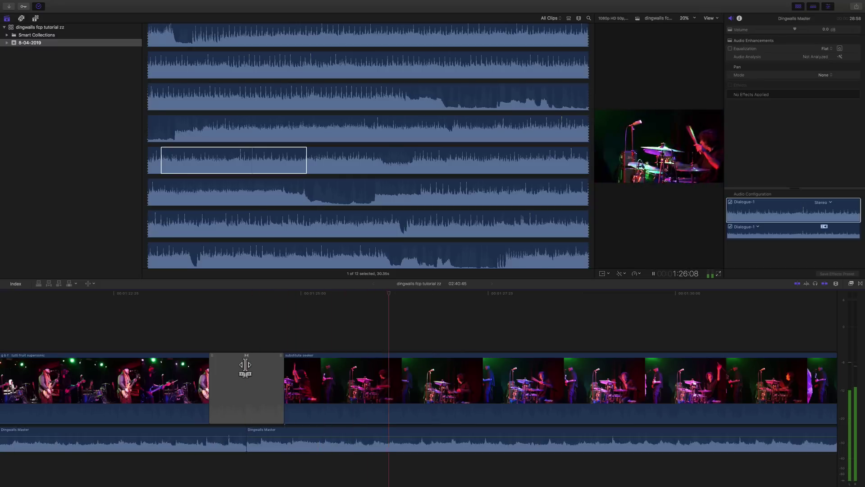
key("space")
- Slip the fourth master section's audio slightly within its slot and replay the substitute seeker opening
left_click_drag(360, 431, 347, 430)
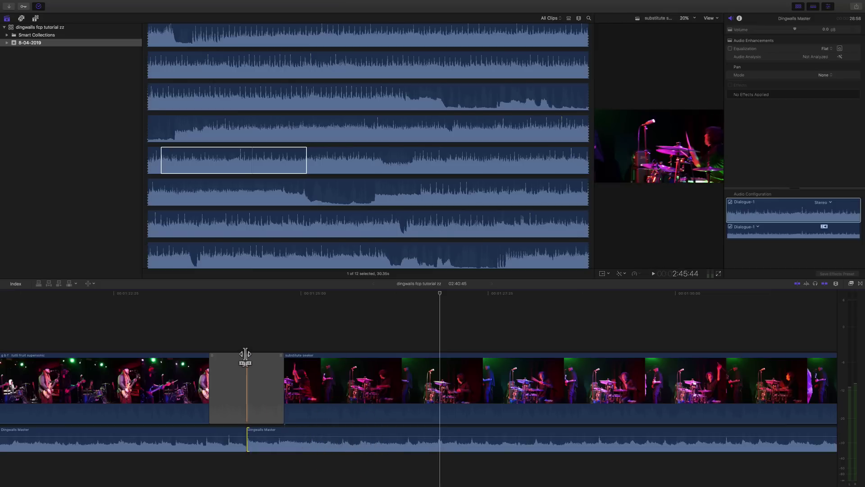
key("space")
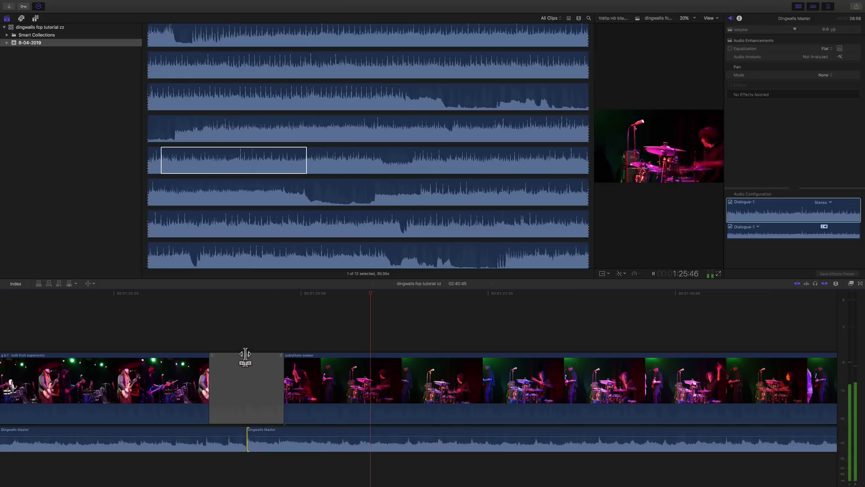
key("space")
- Bring back the substitute seeker camera sound, slip the fourth master section to line up the waveform peaks, and play both together
left_click_drag(425, 416, 426, 409)
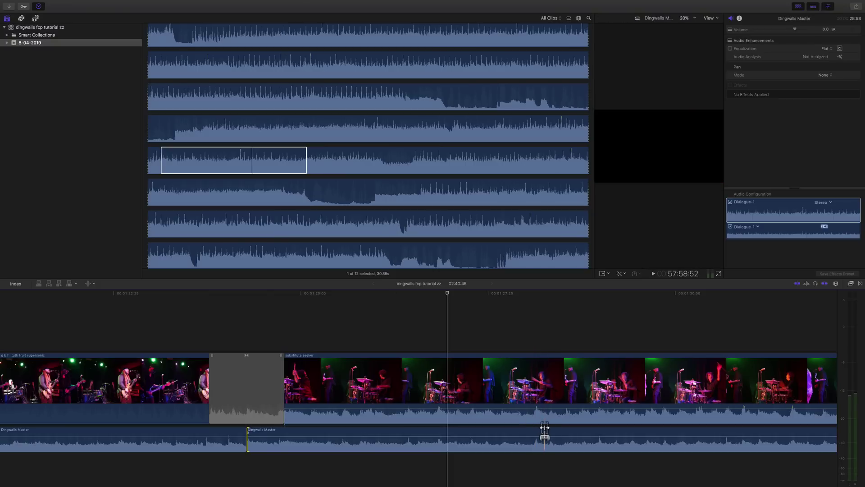
key("super+equal")
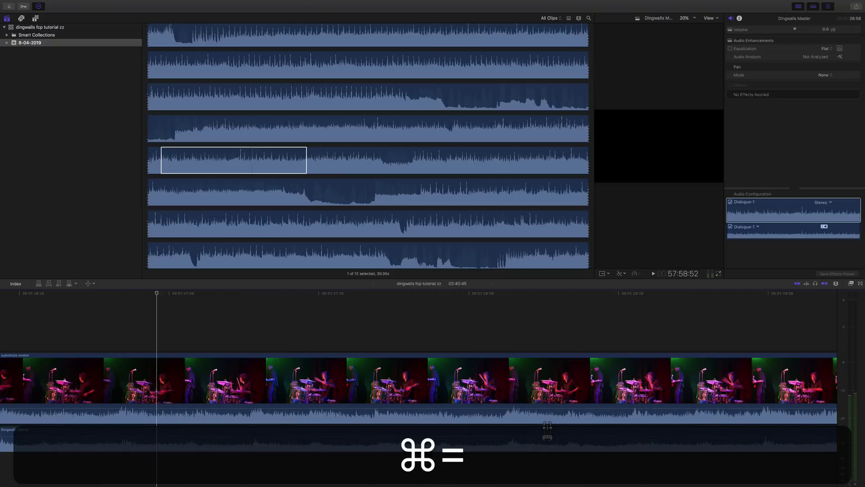
scroll(541, 430, "right", 2)
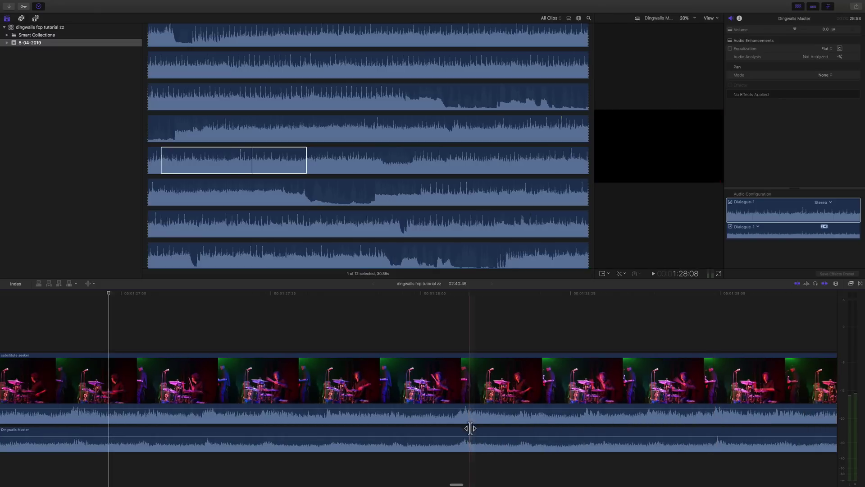
left_click_drag(470, 428, 470, 429)
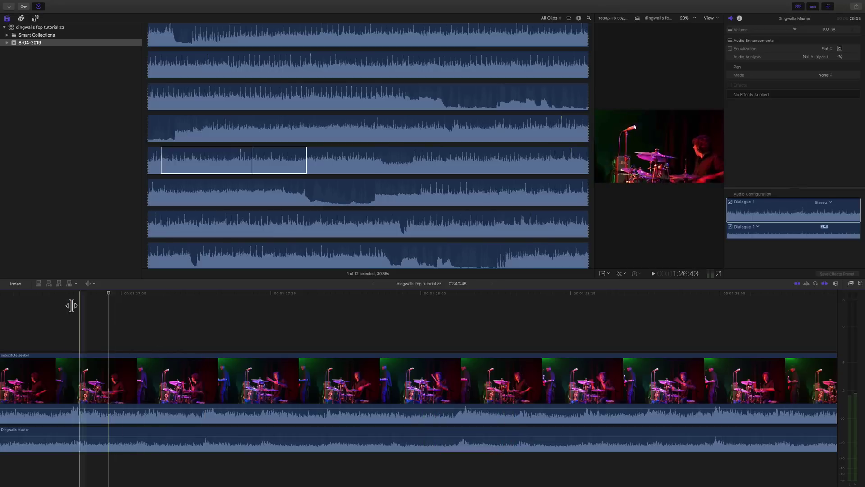
key("space")
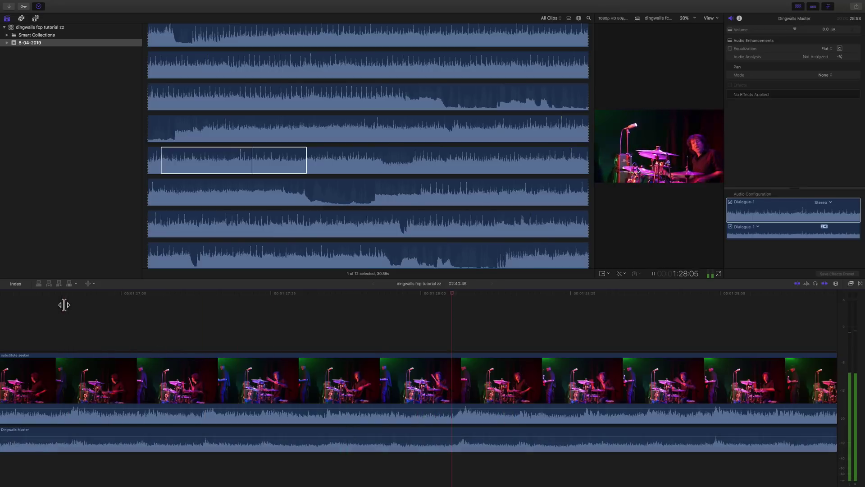
key("space")
- Fine-tune the fourth master section's slip against the camera waveform near 1:28, replaying the passage after each adjustment
left_click(461, 432)
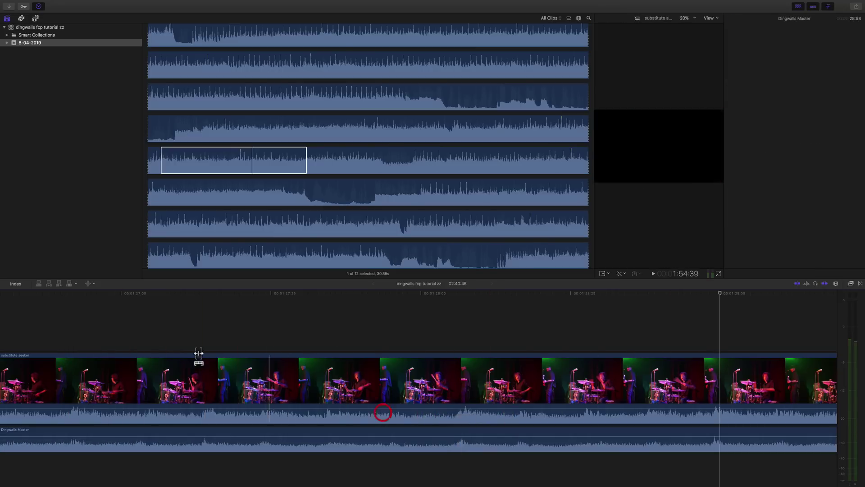
key("space")
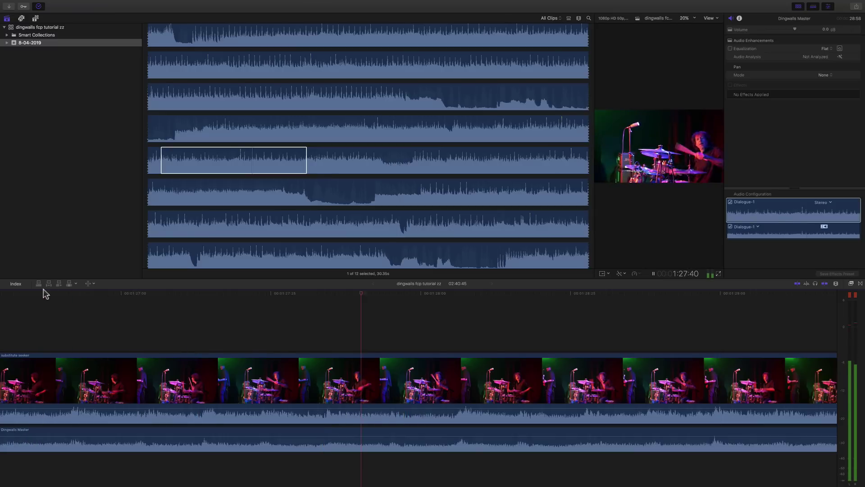
key("space")
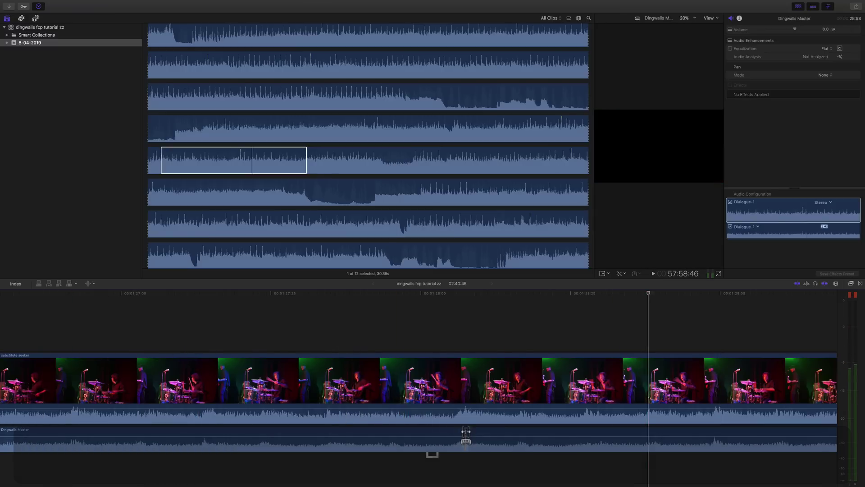
left_click_drag(466, 430, 470, 430)
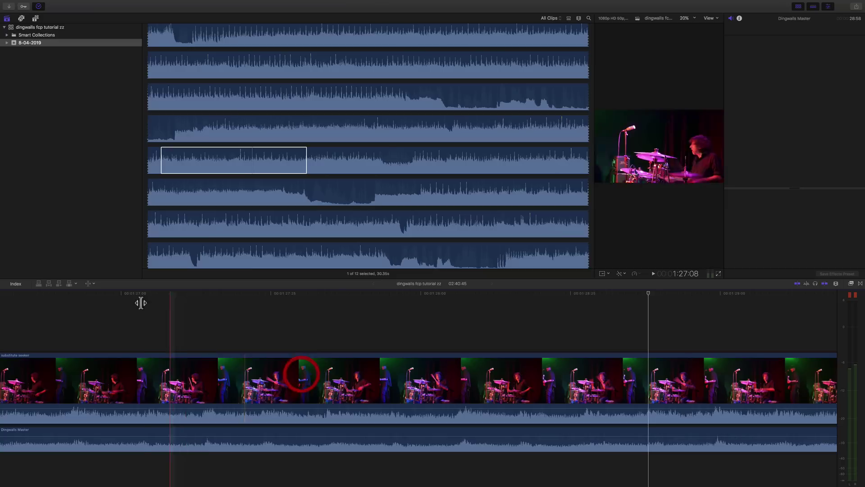
key("space")
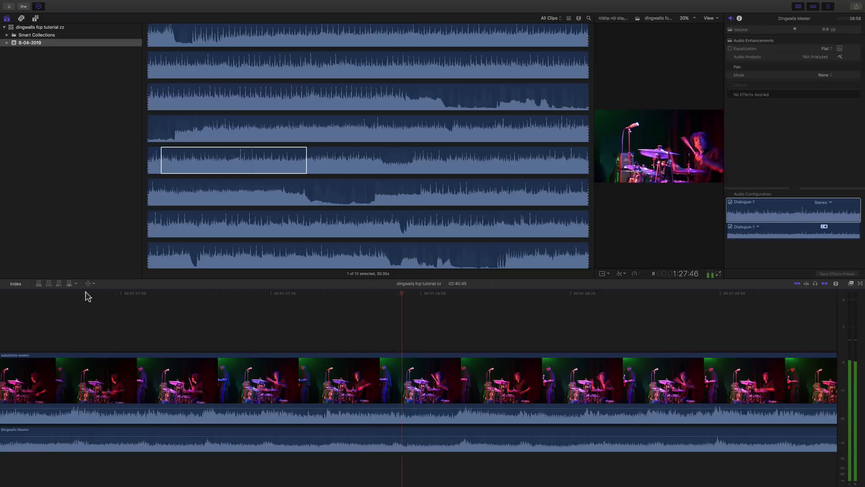
key("space")
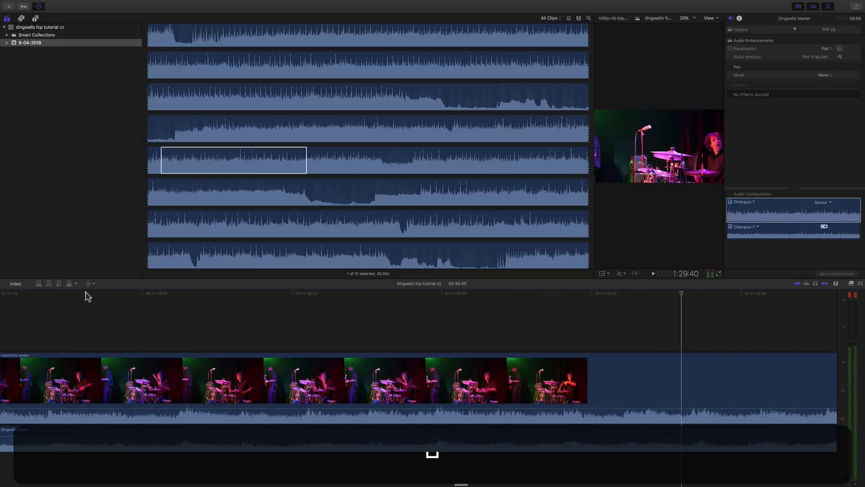
- Play further into the substitute seeker clip with both sounds audible to check whether they stay in sync
key("super+minus")
key("super+minus")
key("super+minus")
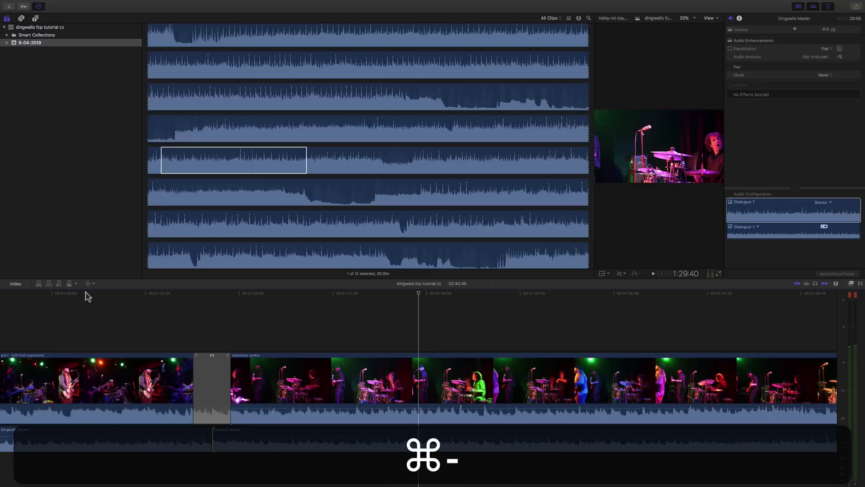
key("space")
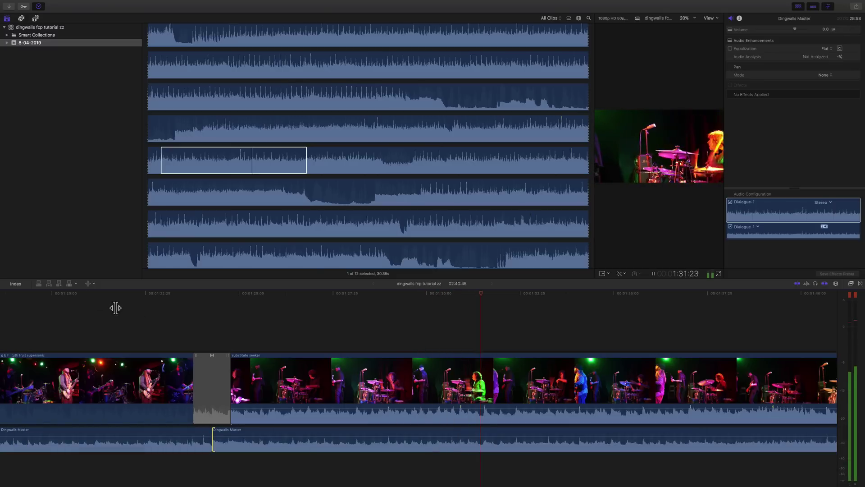
scroll(317, 349, "right", 5)
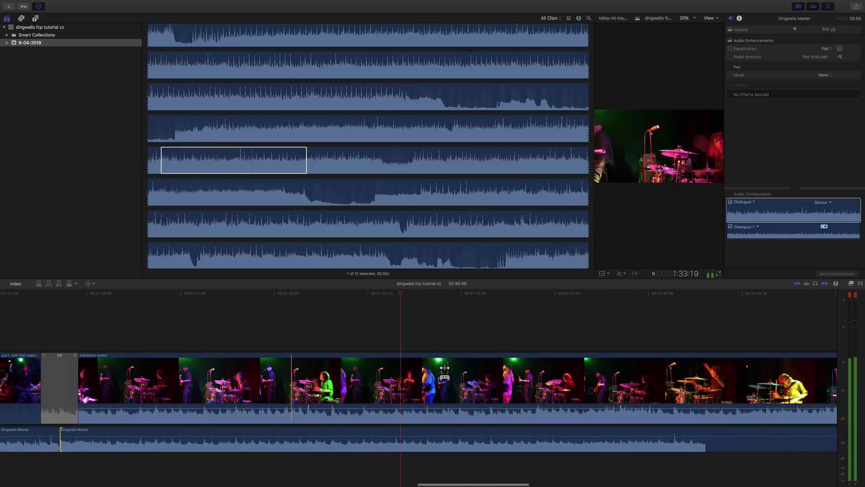
scroll(437, 366, "right", 5)
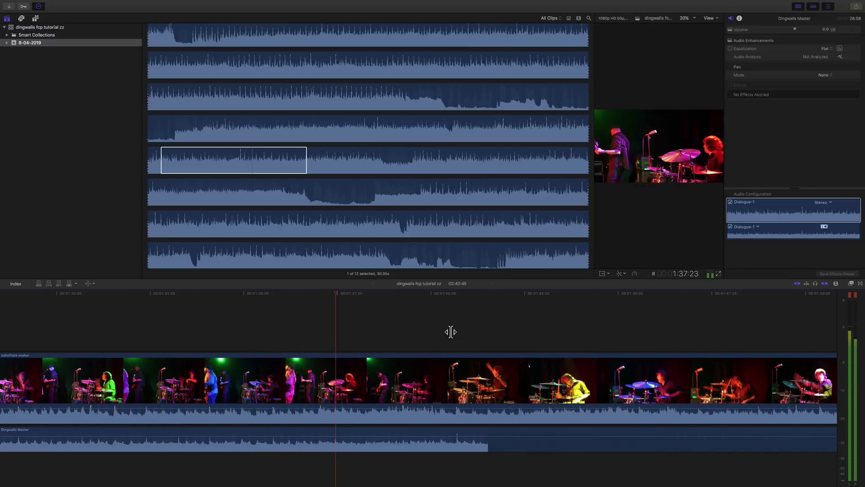
key("space")
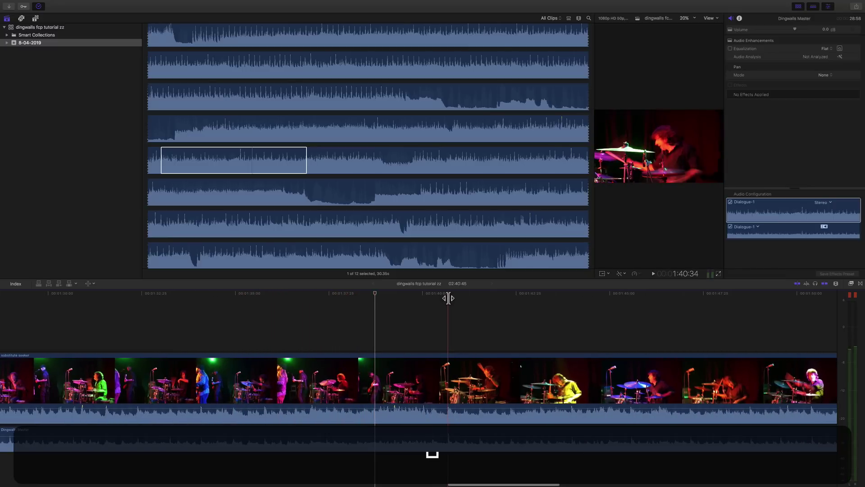
- Slip the fourth master section to match the camera sound's peak at about 1:40:34 and play that passage
left_click(448, 299)
key("super+equal")
key("super+equal")
key("super+equal")
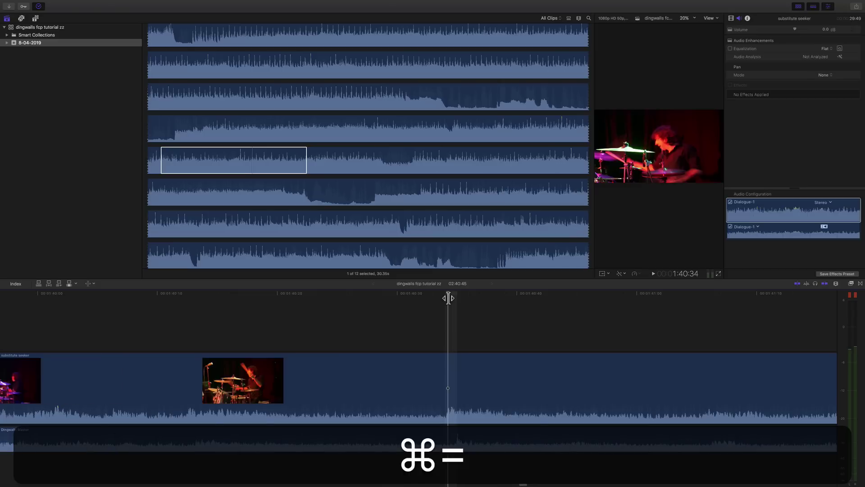
left_click_drag(470, 432, 463, 431)
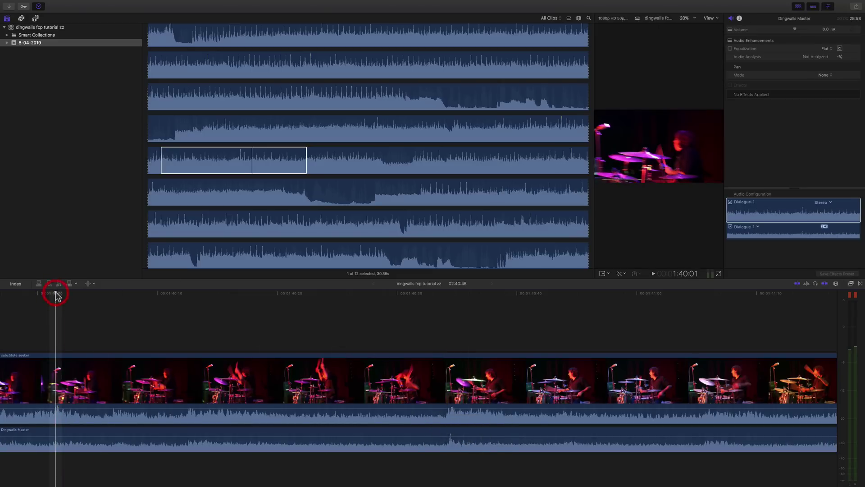
key("super+minus")
key("space")
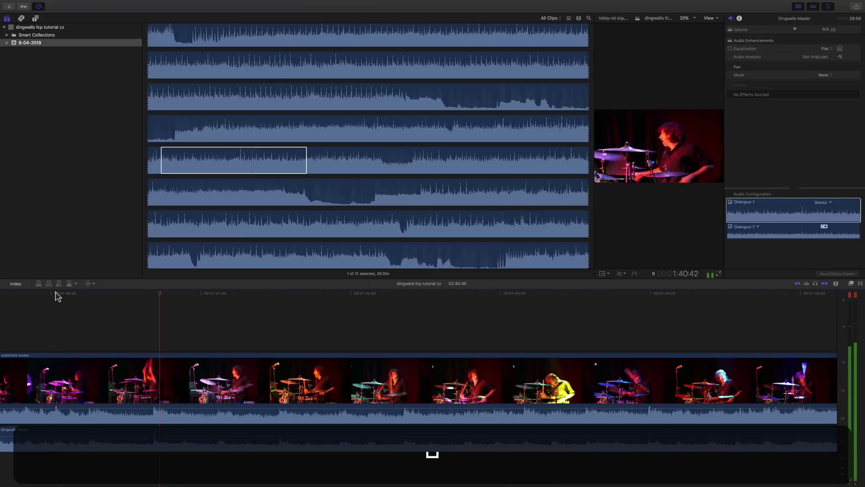
key("space")
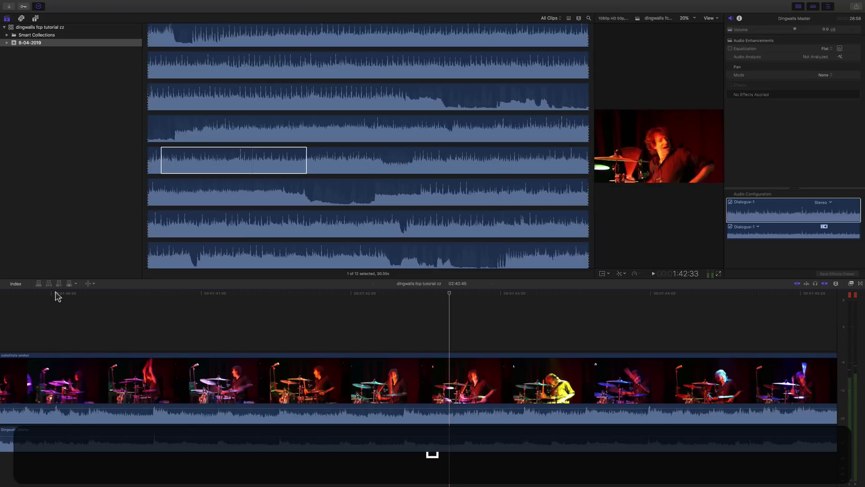
- Silence the substitute seeker camera sound and play the clip in an enlarged viewer with only the master audio
key("super+minus")
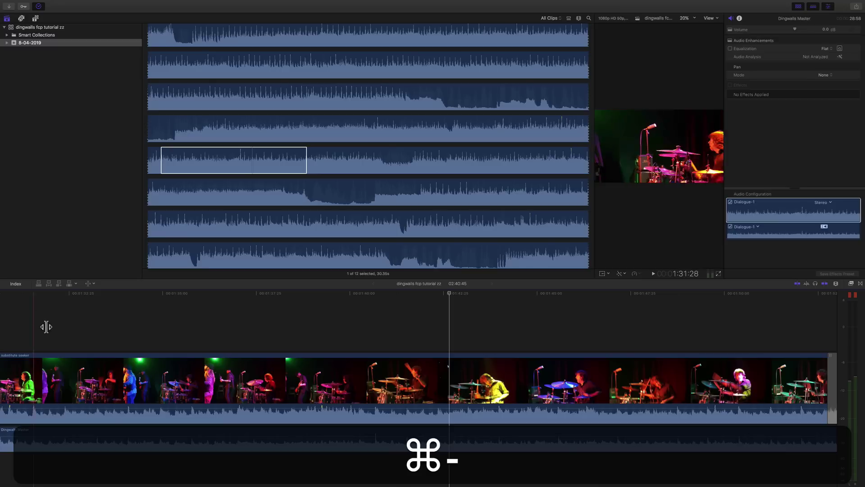
left_click_drag(134, 412, 133, 431)
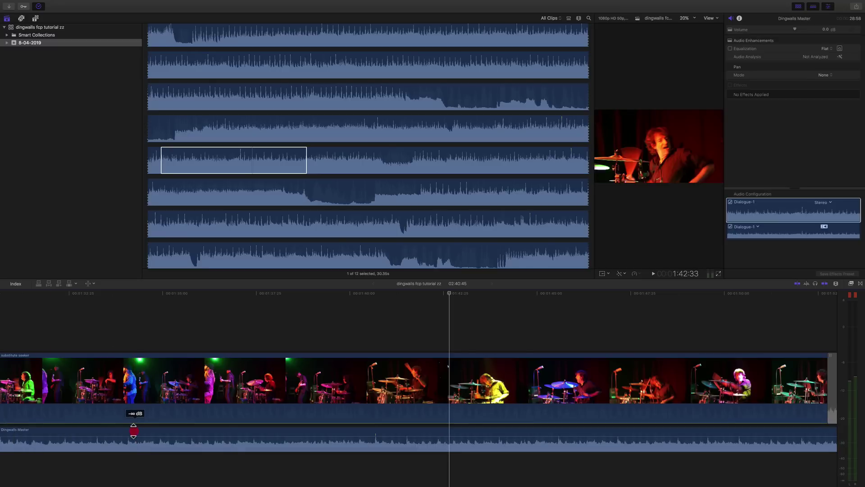
left_click_drag(593, 273, 255, 272)
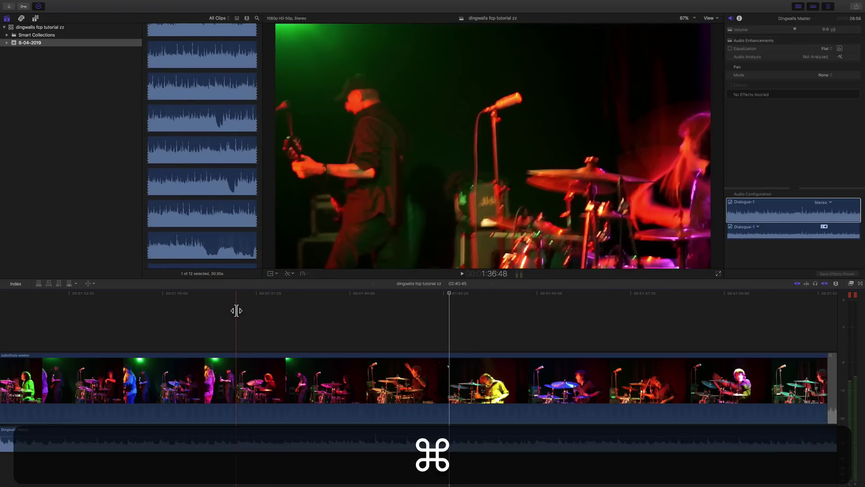
key("super+minus")
key("super+minus")
key("super+minus")
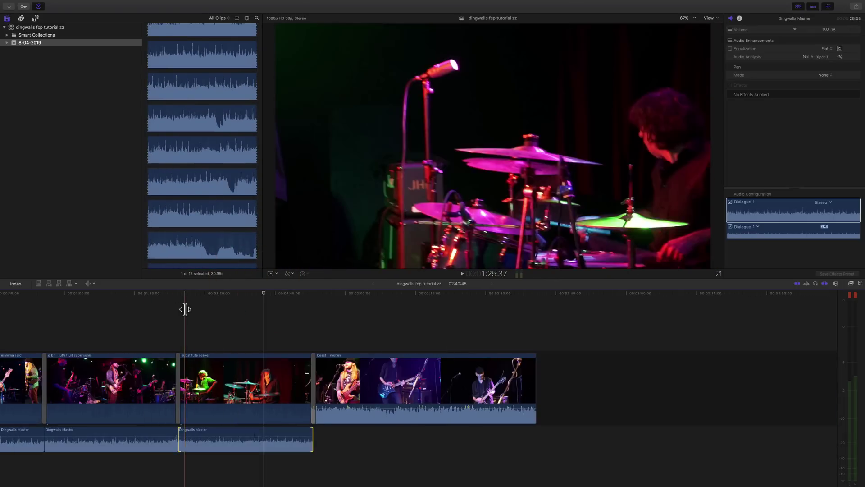
key("space")
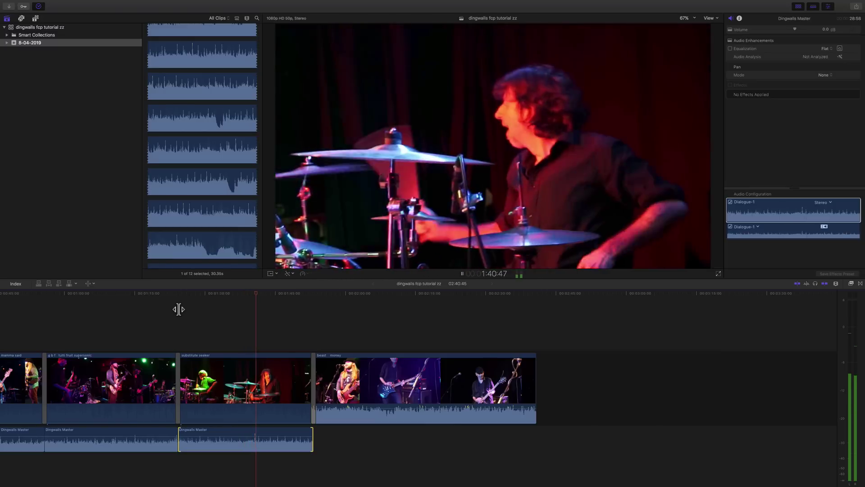
key("space")
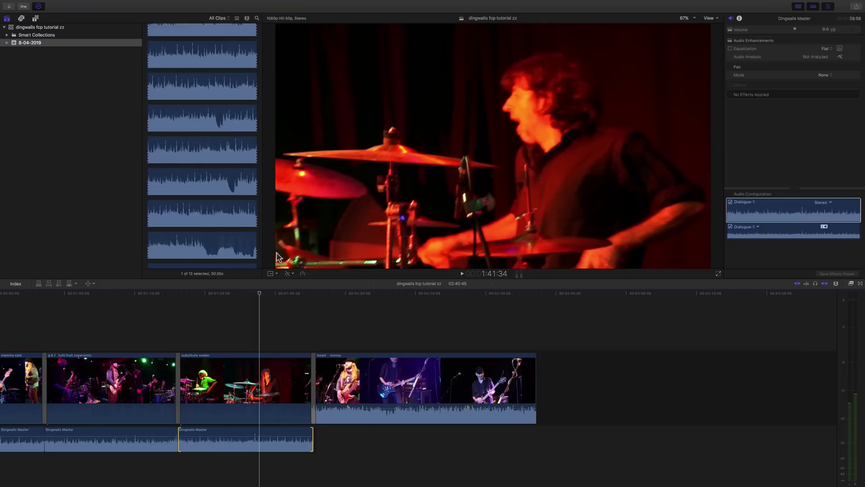
- Shrink the viewer, show the browser clips as a list and play Dingwalls Master from about 8:08
left_click_drag(263, 273, 553, 273)
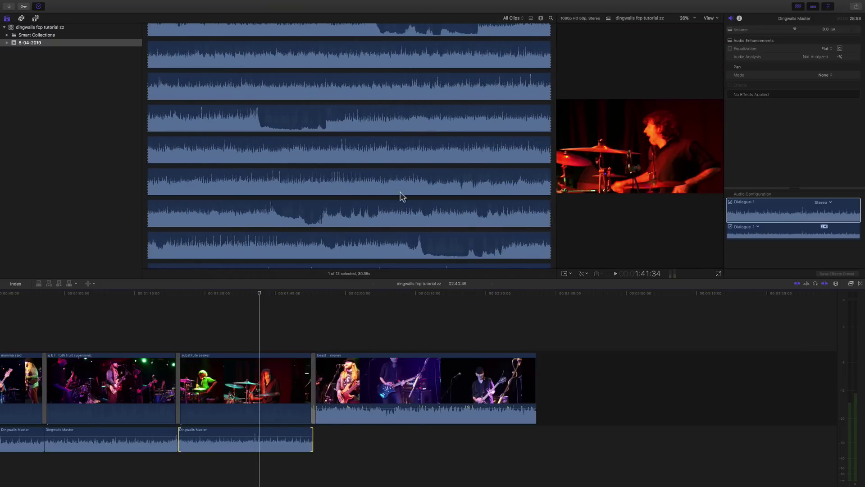
left_click(531, 18)
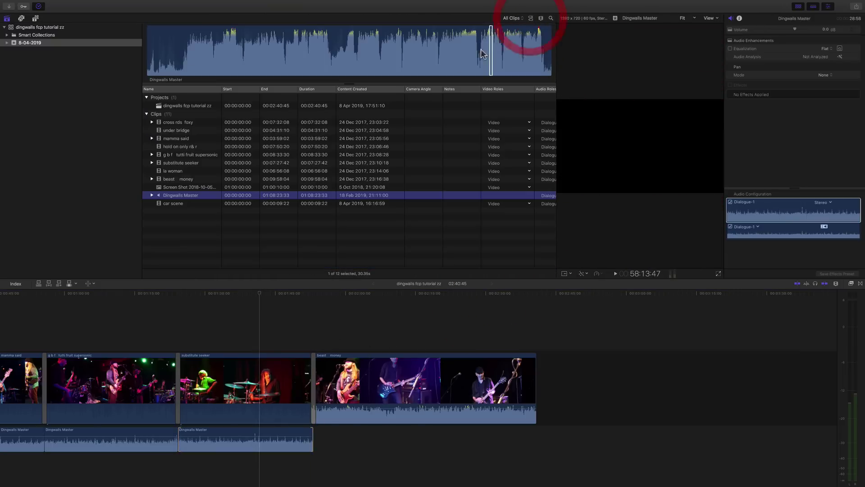
left_click(194, 54)
key("space")
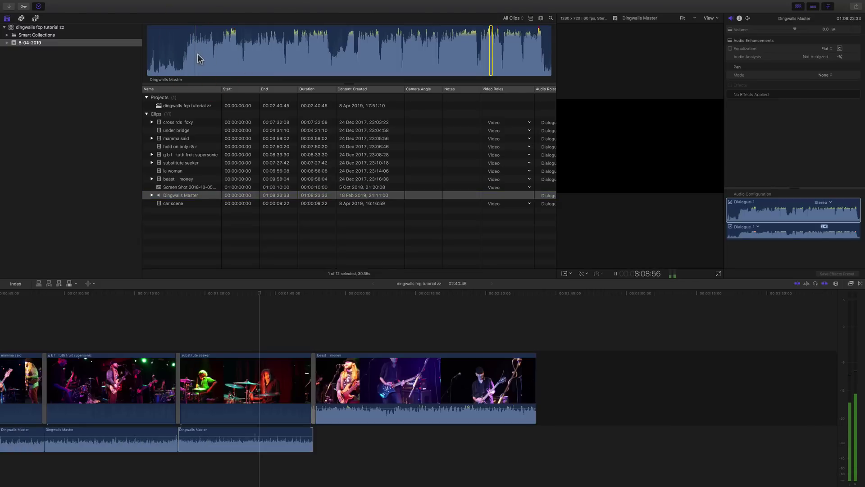
key("space")
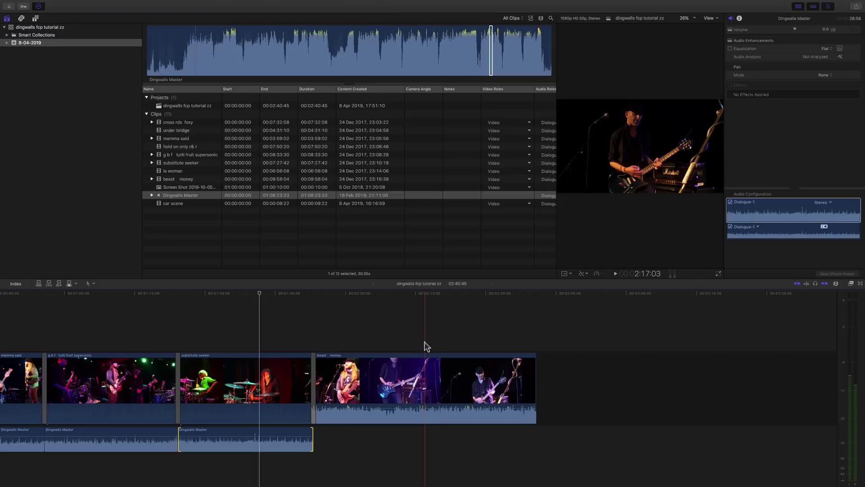
- Reveal the timeline's beast money clip in the browser to see its used source range
key("a")
right_click(425, 355)
left_click(459, 466)
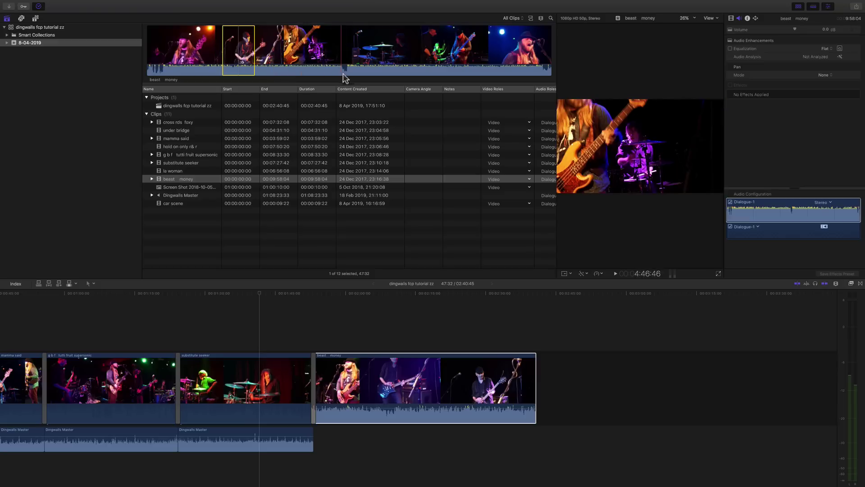
- Return to Dingwalls Master in the browser and listen to it again around 8:10
left_click(182, 196)
left_click(196, 54)
key("space")
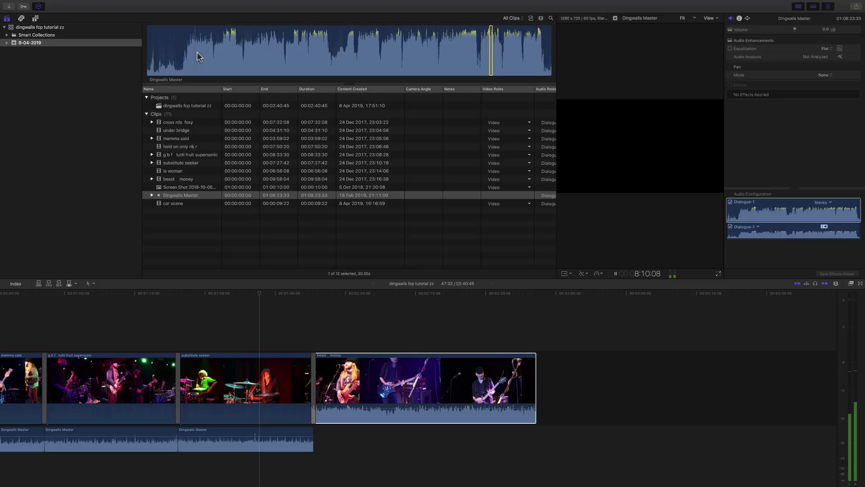
key("space")
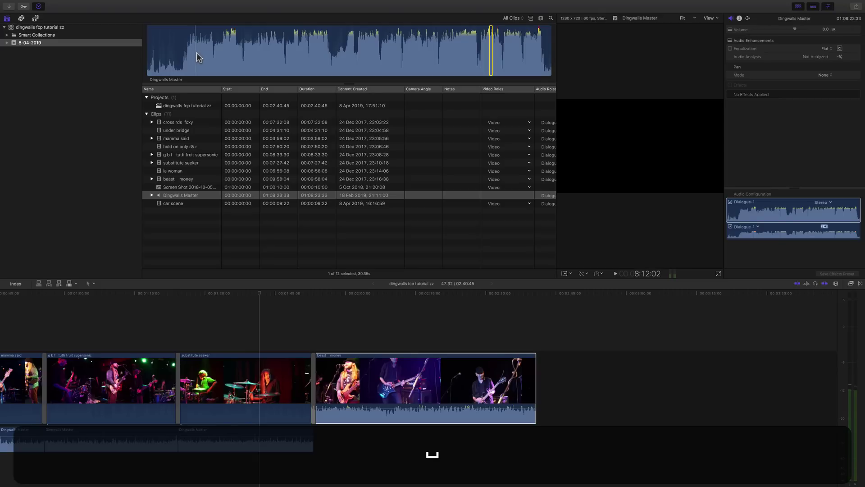
- Mark the start of a Dingwalls Master range at about 8:12, show the browser as filmstrips and listen to the start
key("i")
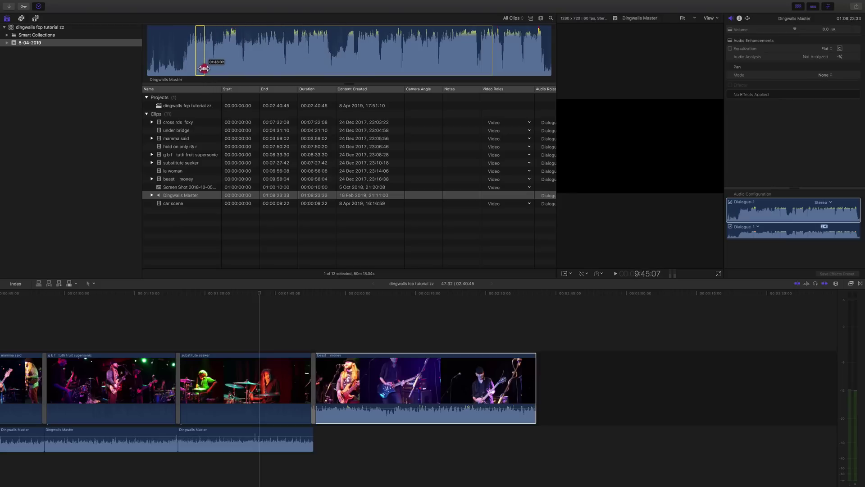
left_click(530, 19)
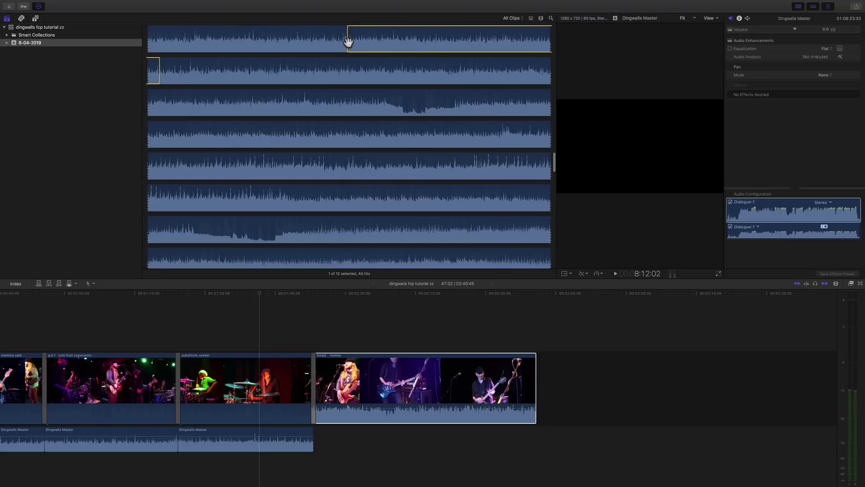
key("space")
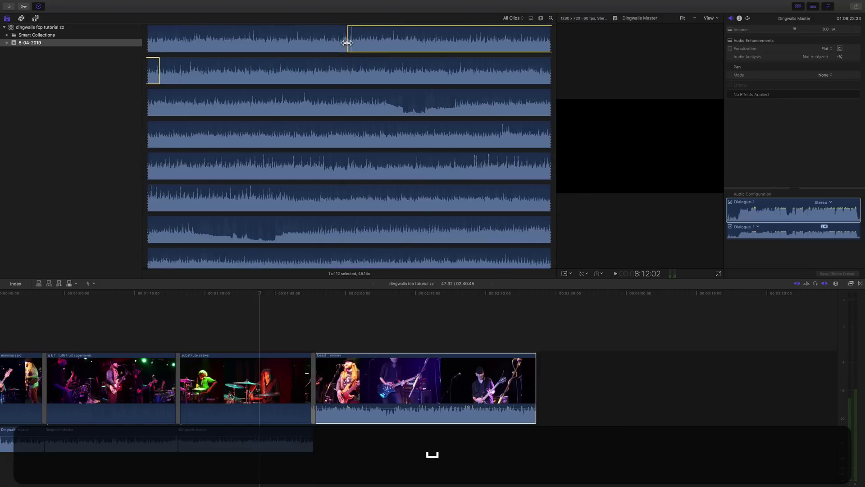
scroll(346, 43, "down", 1)
left_click(349, 43)
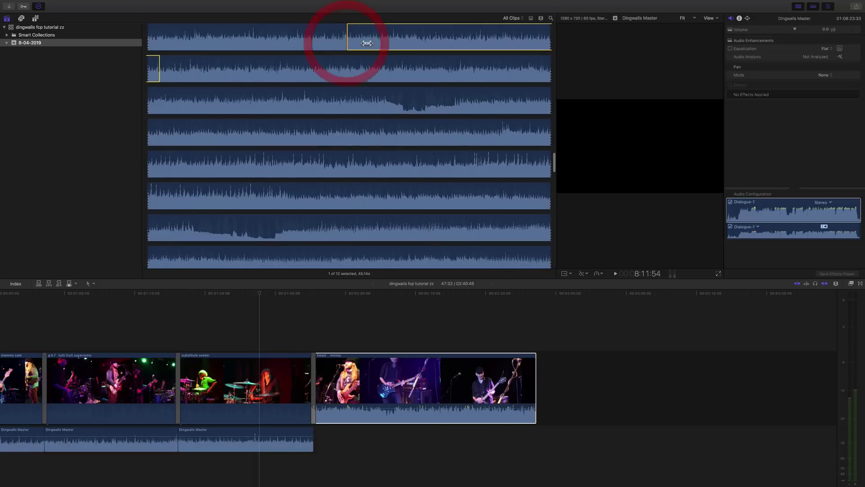
- Extend the marked Dingwalls Master range to 48.43 s and attach it beneath the beast money clip
left_click(468, 355)
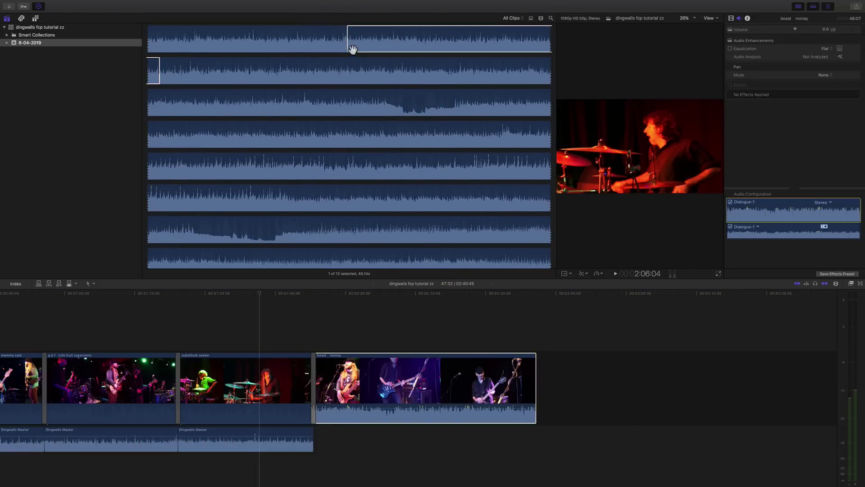
left_click_drag(159, 76, 163, 72)
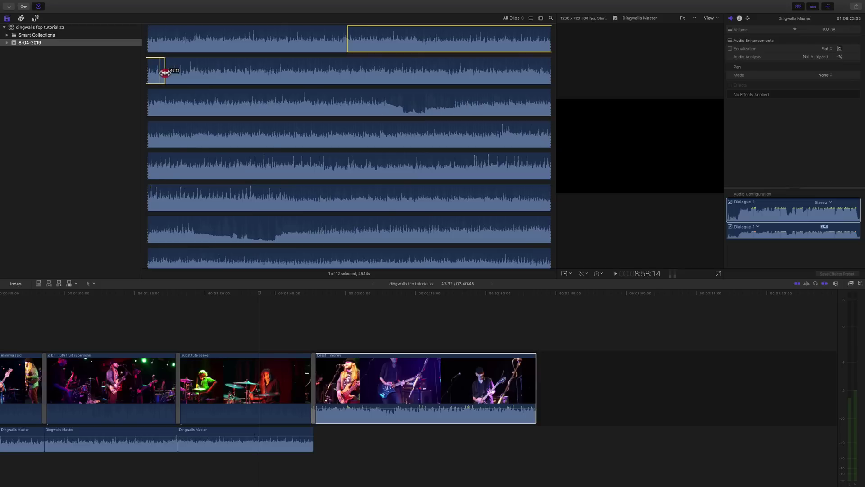
left_click_drag(379, 44, 318, 441)
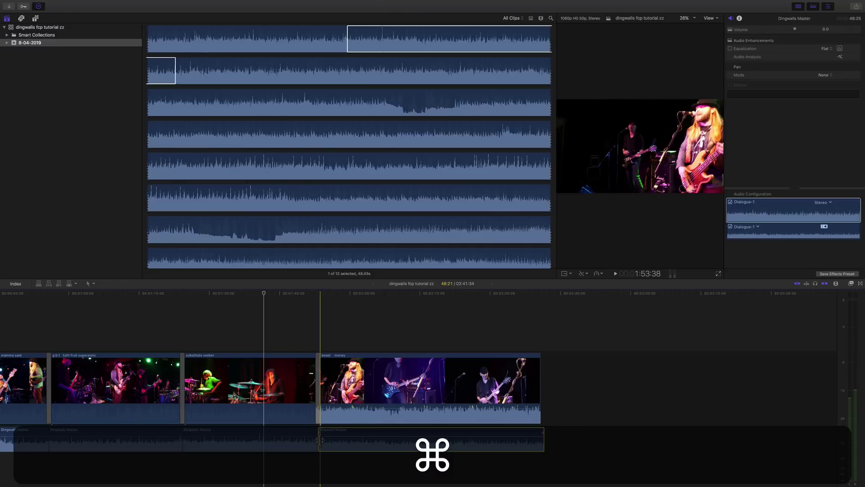
- Slip the beast money master section with the Trim tool so its waveform lines up with the camera audio
key("super+equal")
key("super+equal")
key("super+equal")
key("super+equal")
key("super+equal")
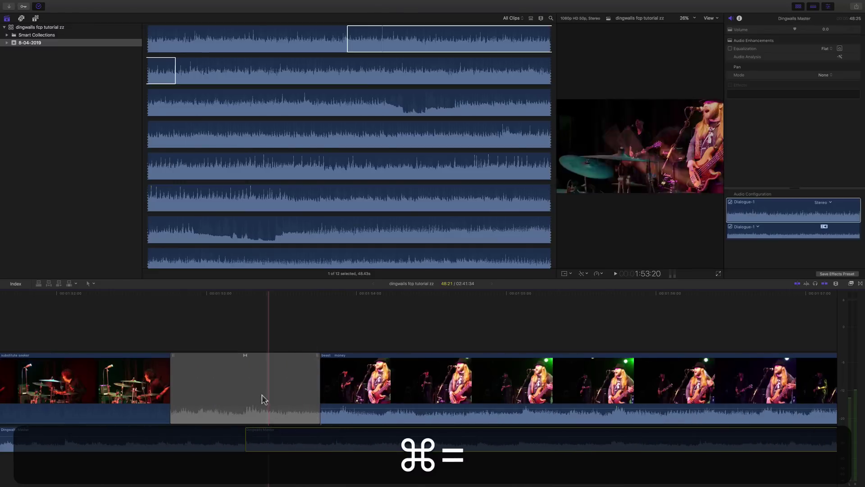
left_click(334, 359)
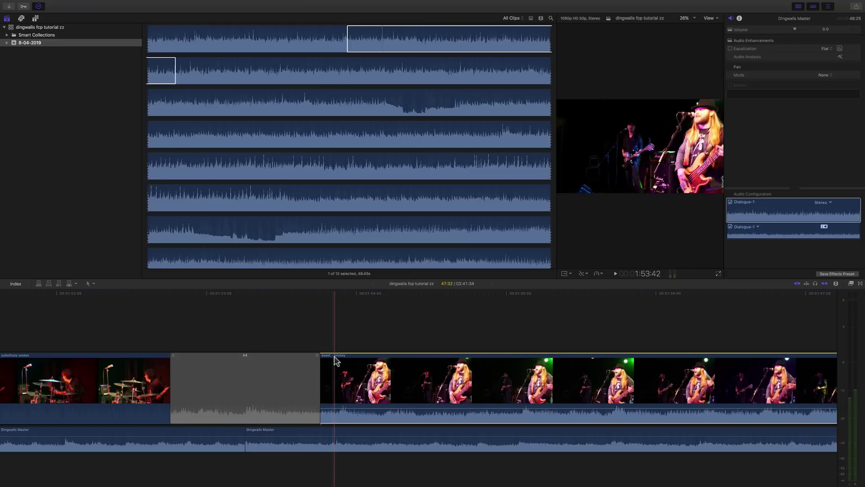
left_click(147, 363)
left_click(286, 429)
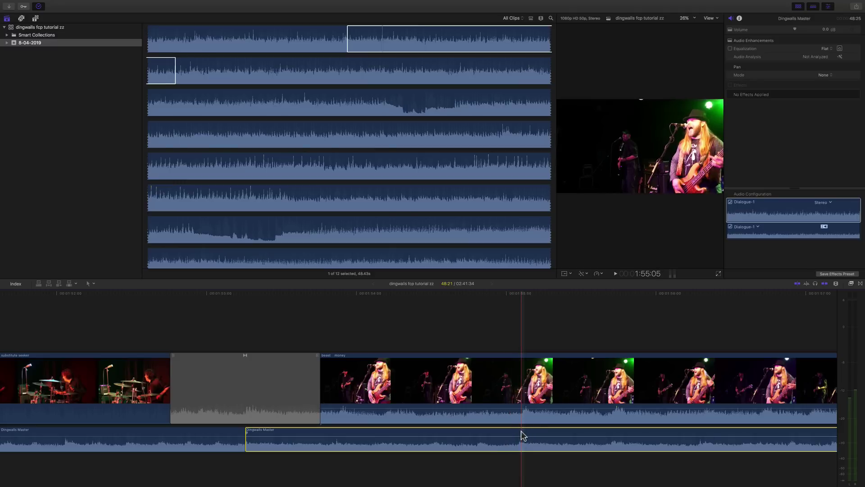
key("t")
left_click_drag(522, 435, 528, 431)
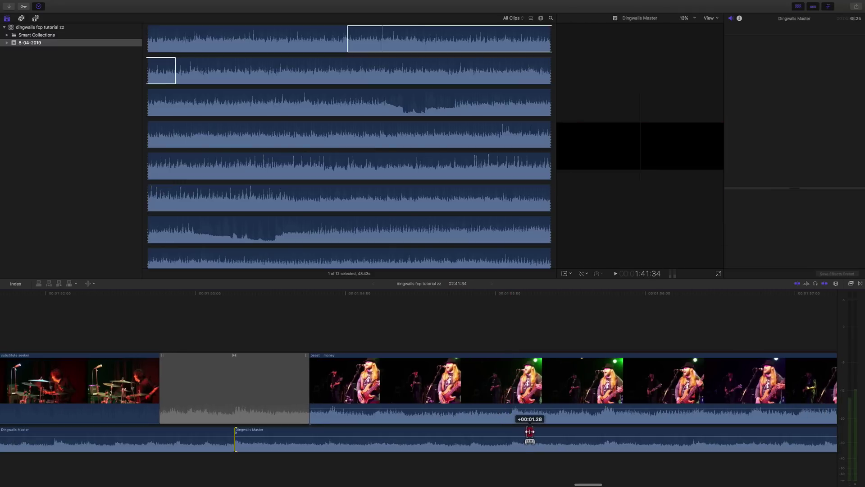
left_click_drag(530, 431, 531, 432)
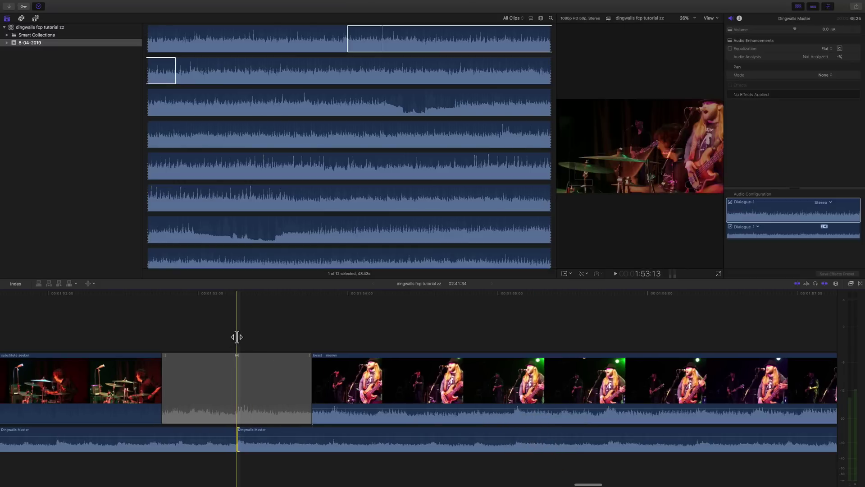
- Play the beast money clip from its opening transition to check the sync between camera sound and master
key("space")
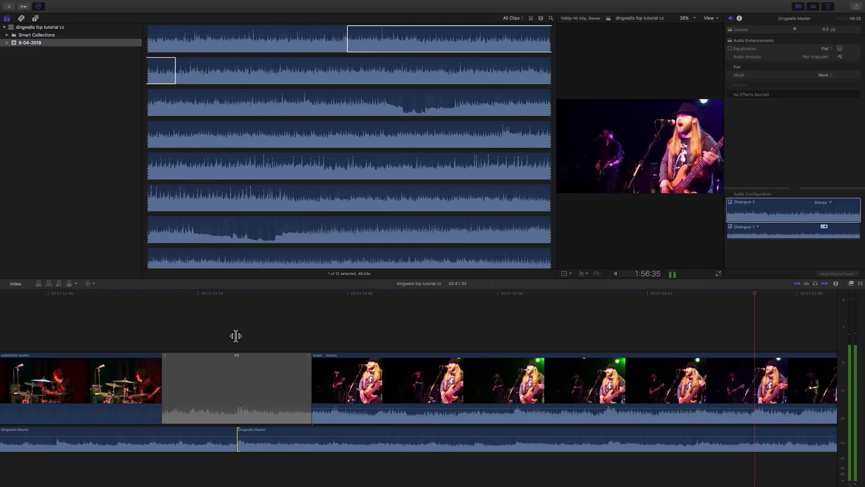
key("space")
key("super+minus")
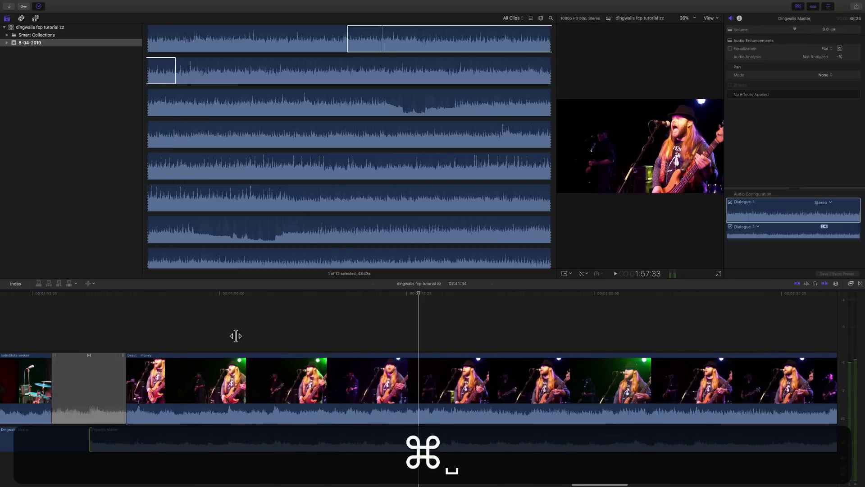
key("super+minus")
key("super+minus")
key("space")
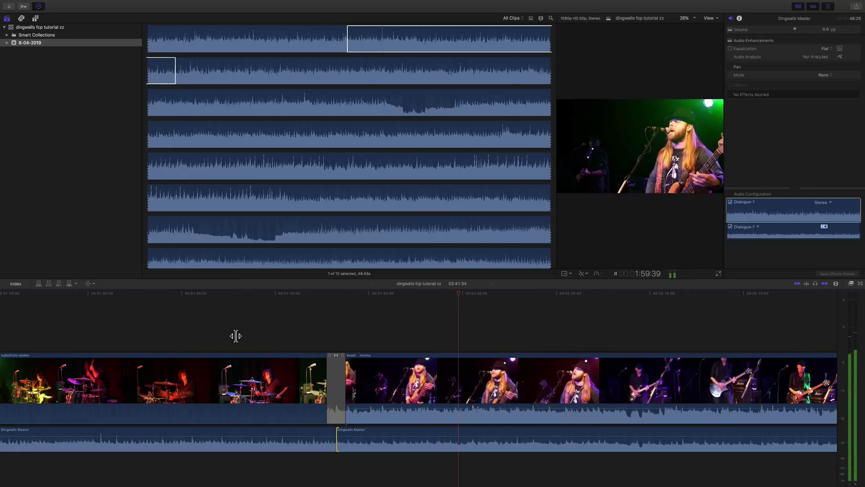
key("space")
- Silence the beast money camera sound and play the clip in an enlarged viewer with only the master audio
left_click(390, 417)
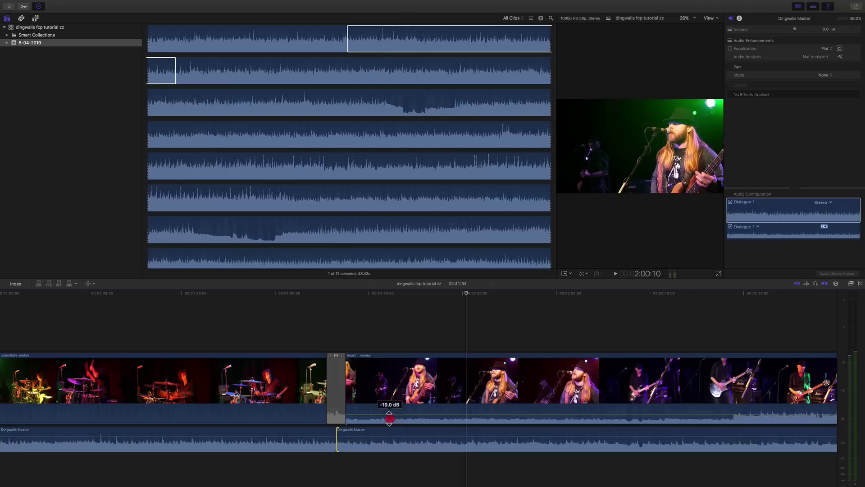
key("space")
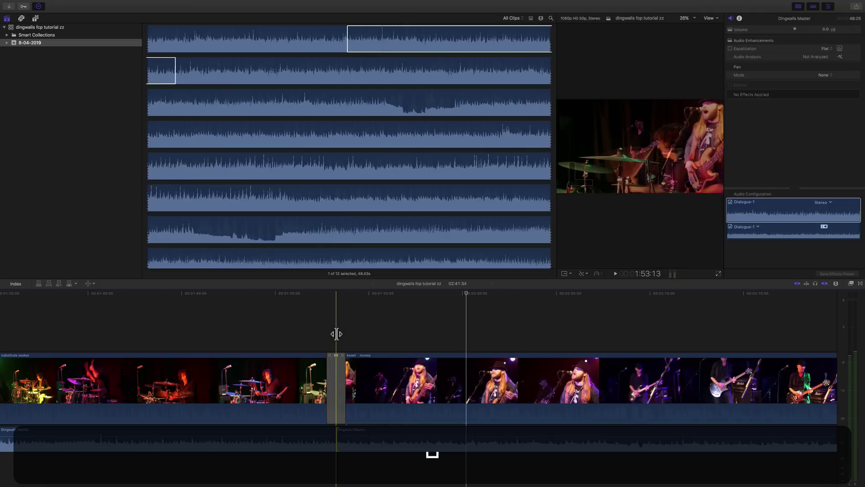
left_click_drag(556, 276, 307, 276)
key("space")
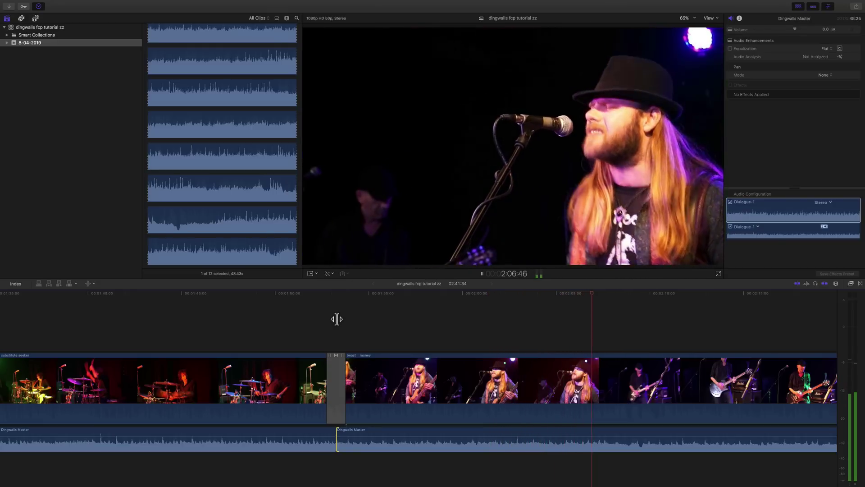
key("space")
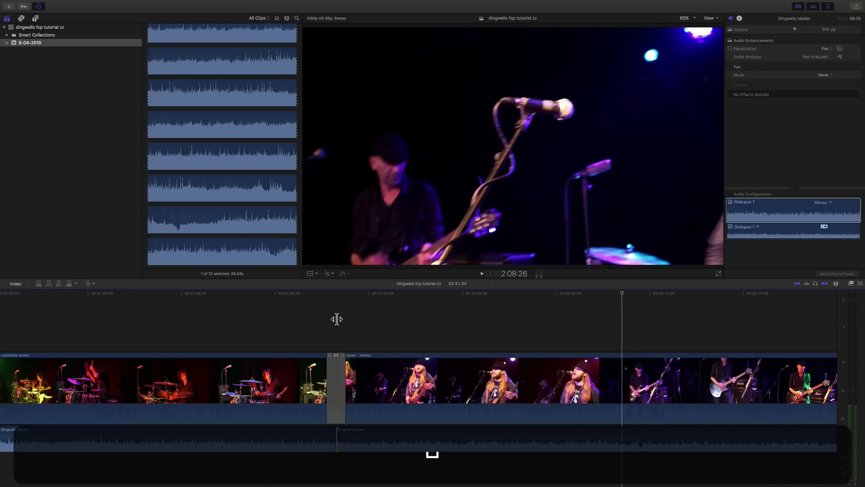
- Trim the end of the last Dingwalls Master section to match the end of the beast money clip
key("super+minus")
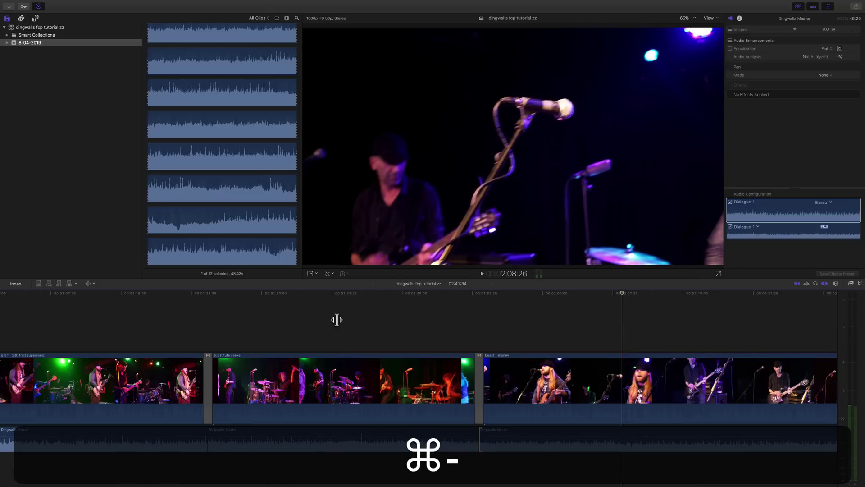
scroll(361, 332, "right", 10)
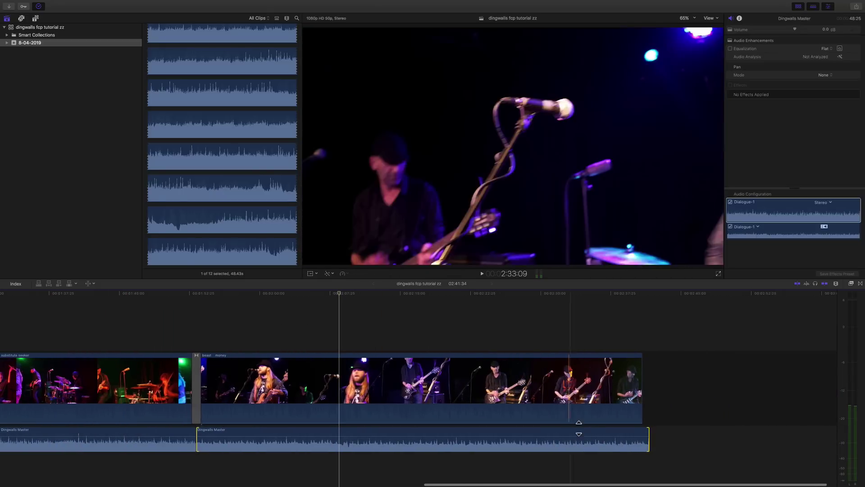
left_click_drag(649, 446, 643, 446)
key("super+minus")
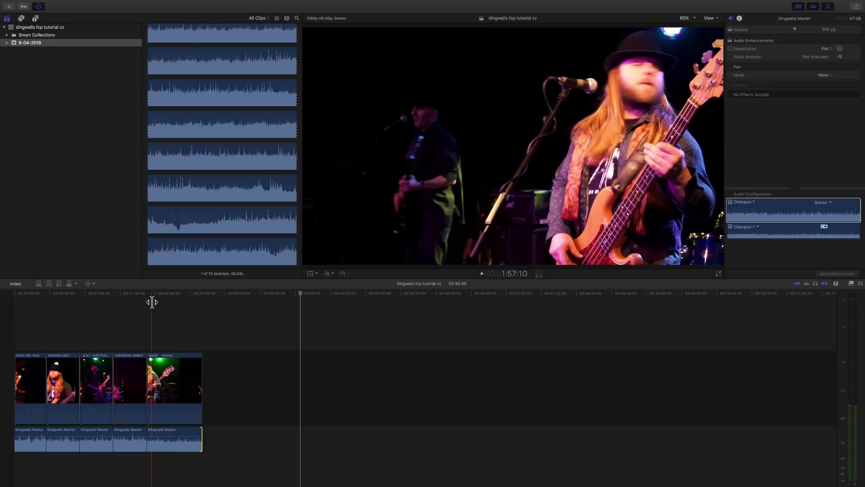
- Overlap the last two Dingwalls Master sections beneath the transition into beast money by extending both adjoining edges
key("super+equal")
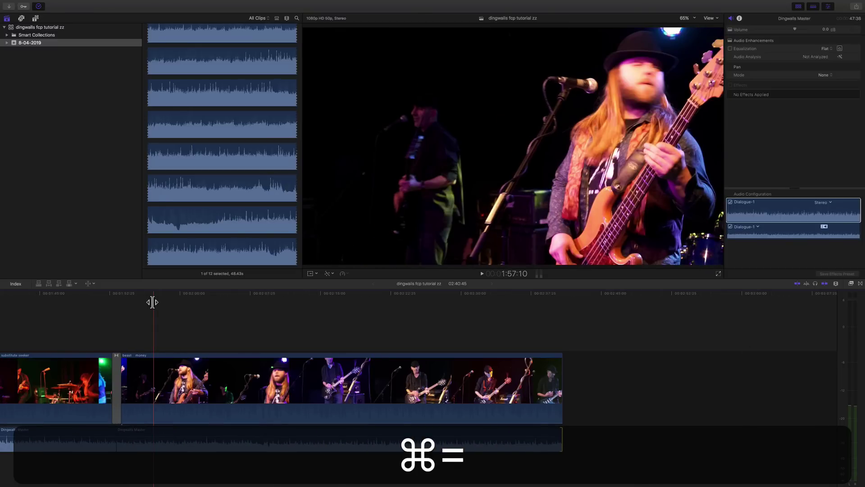
scroll(152, 302, "left", 6)
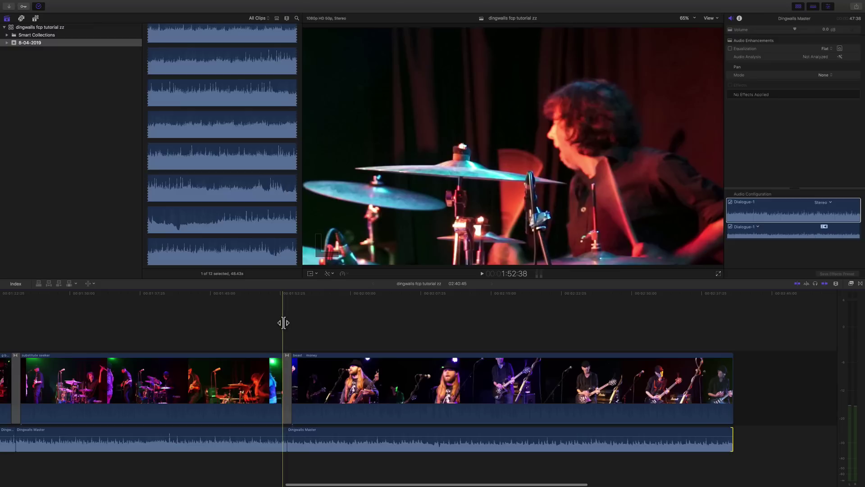
key("a")
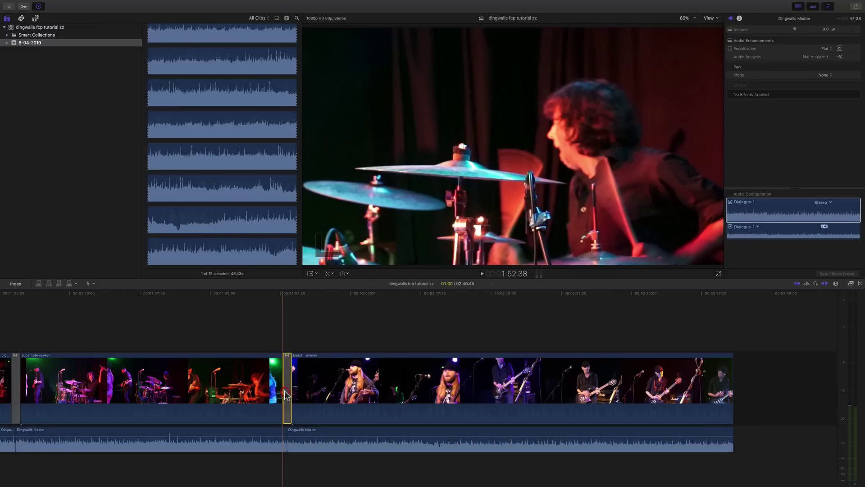
left_click(286, 393)
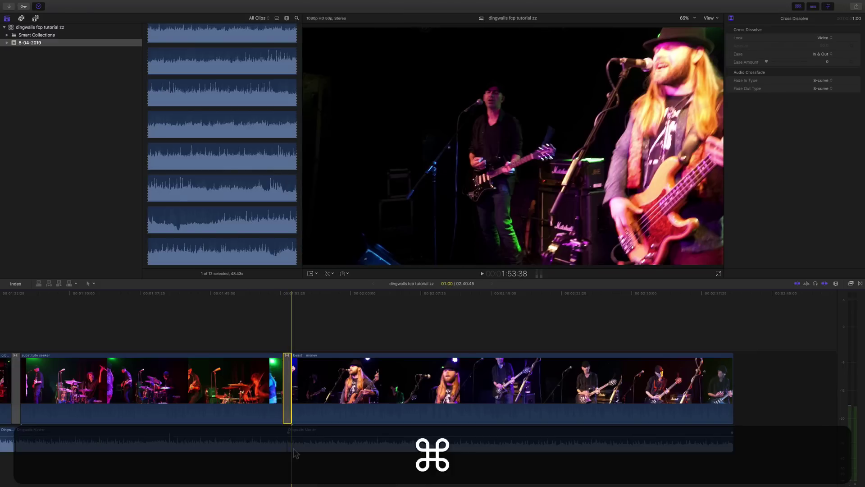
key("super+equal")
key("super+equal")
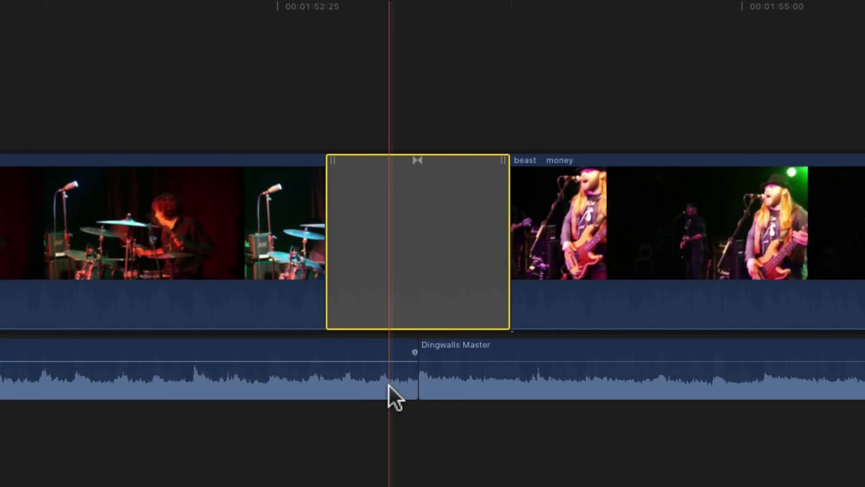
left_click_drag(417, 390, 399, 391)
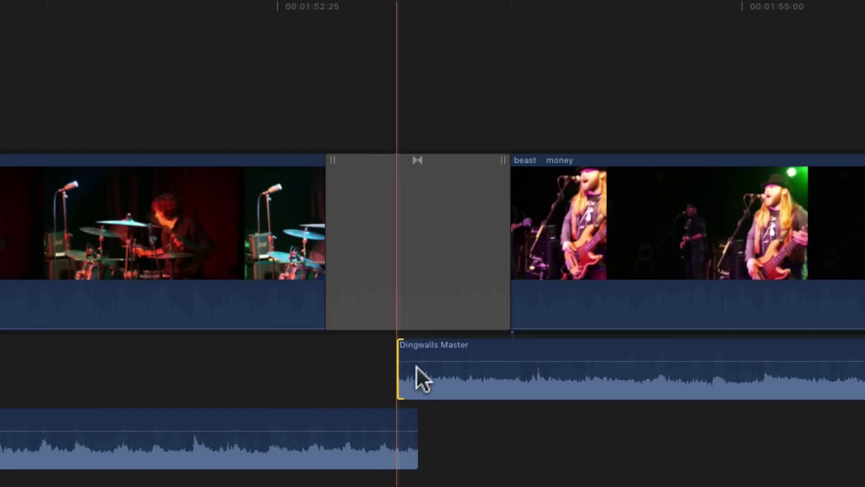
left_click_drag(417, 463, 435, 461)
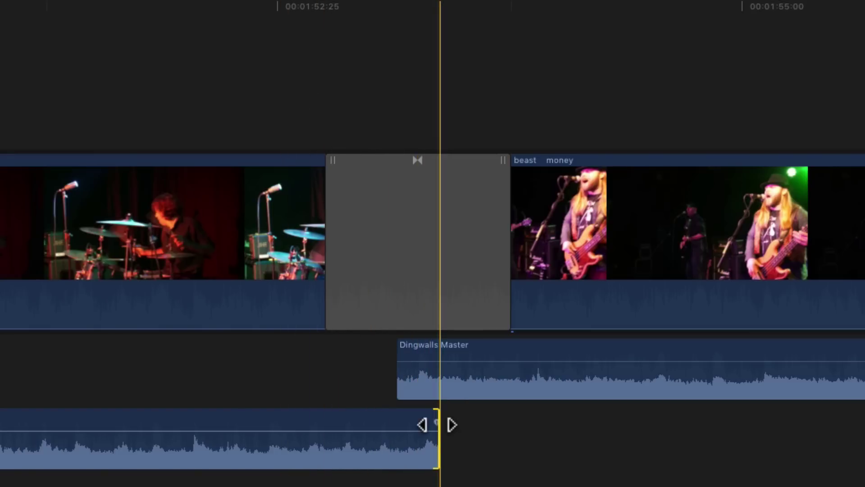
- Fade in the beast money master section and fade out the substitute seeker master section across their overlap
left_click_drag(437, 425, 457, 428)
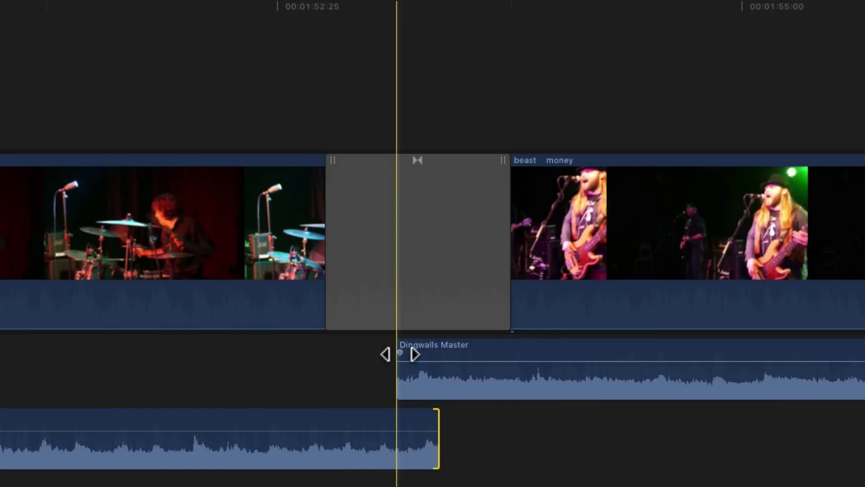
left_click_drag(400, 354, 428, 353)
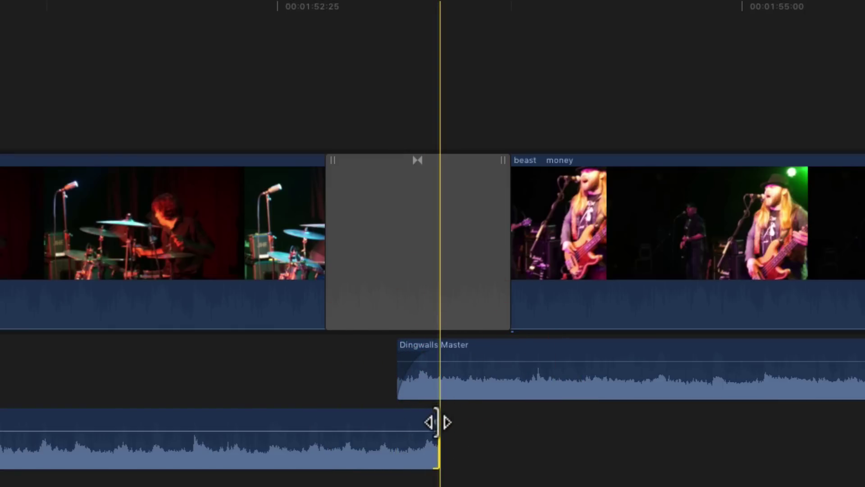
left_click_drag(436, 421, 405, 421)
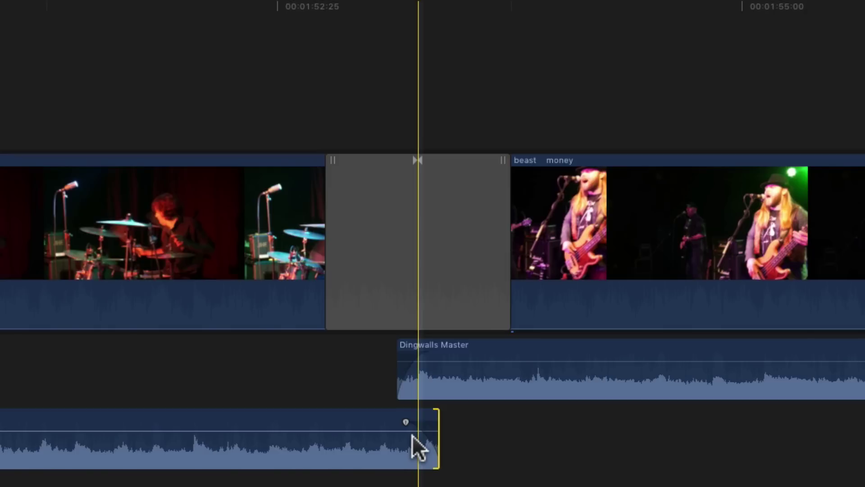
left_click(726, 8)
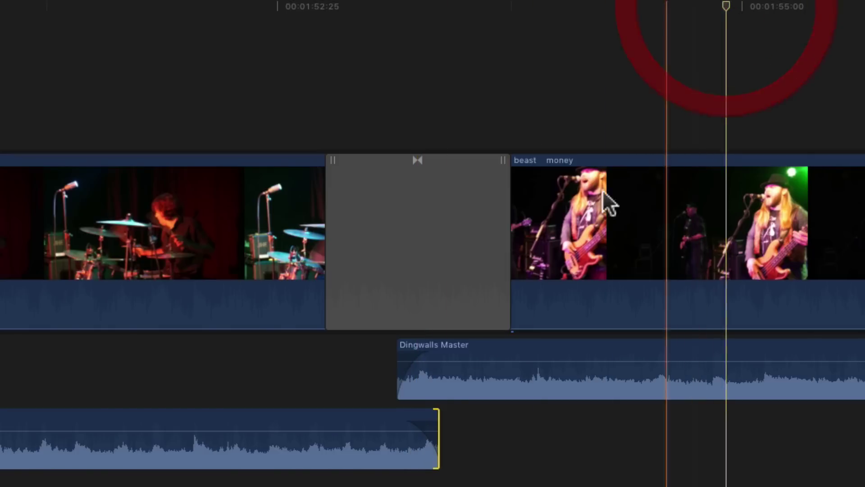
- Remove the fade-in and fade-out from the two overlapping Dingwalls Master sections
left_click_drag(428, 353, 386, 352)
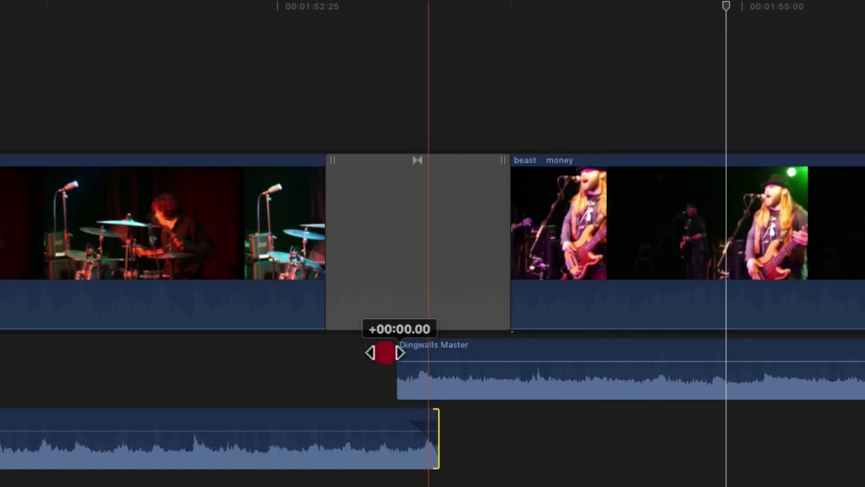
left_click_drag(406, 423, 454, 421)
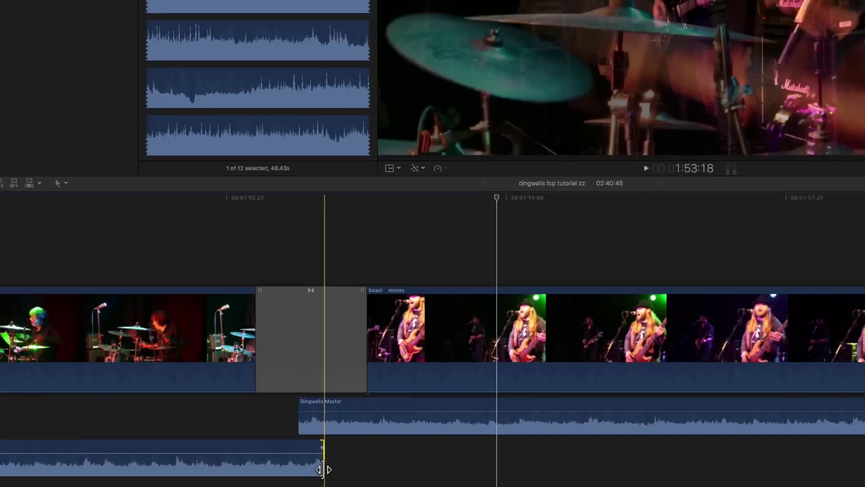
- Trim the overlapping edges of the last two Dingwalls Master sections so they meet end to end beneath the transition into beast money
left_click_drag(441, 458, 421, 457)
left_click_drag(259, 475, 259, 448)
left_click(270, 467)
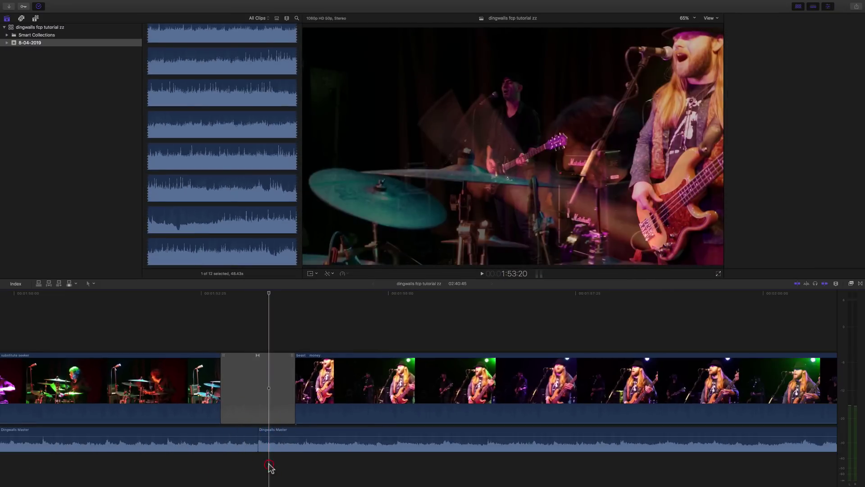
- Select the three middle Dingwalls Master sections and show the Dissolves category of the installed transitions
left_click(225, 293)
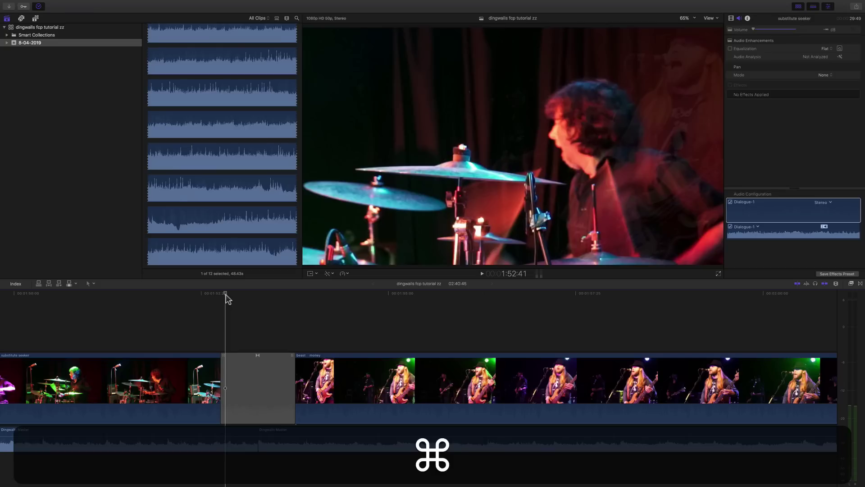
key("super+minus")
key("super+minus")
key("super+minus")
key("super+minus")
key("super+minus")
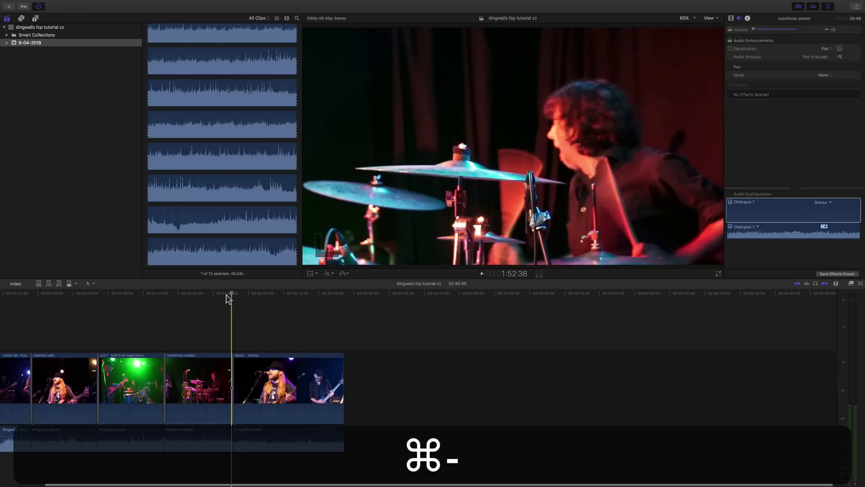
scroll(224, 323, "left", 5)
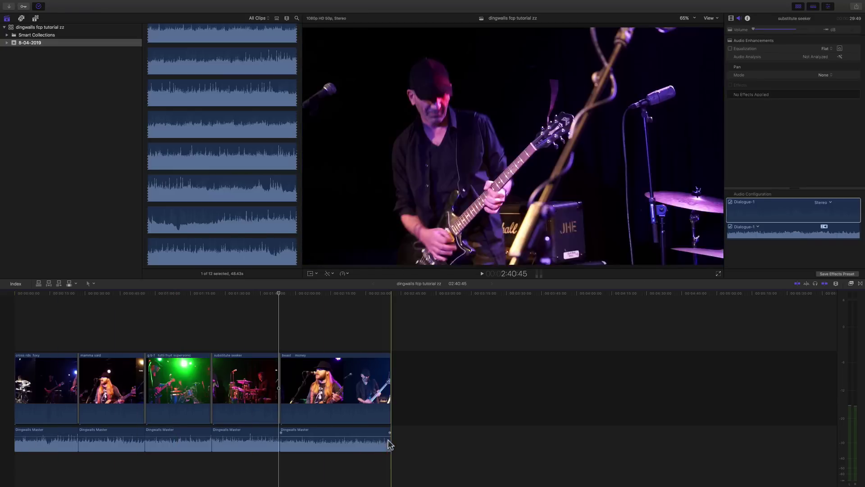
left_click_drag(235, 461, 134, 436)
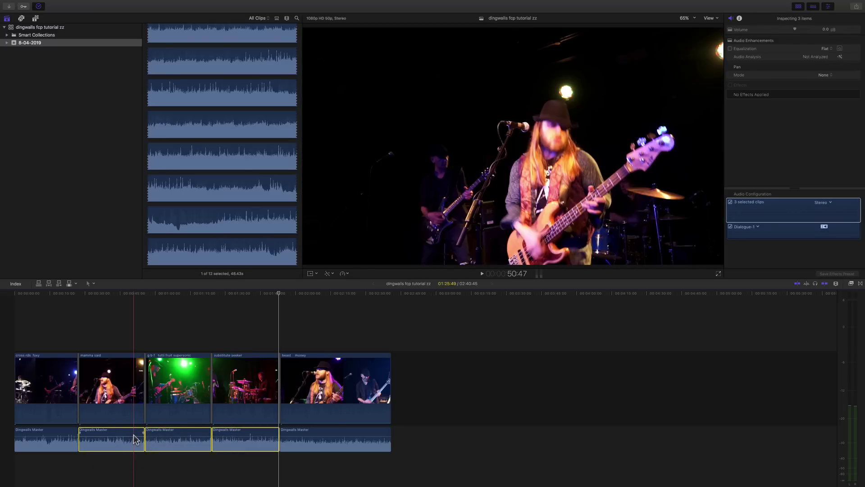
left_click(860, 283)
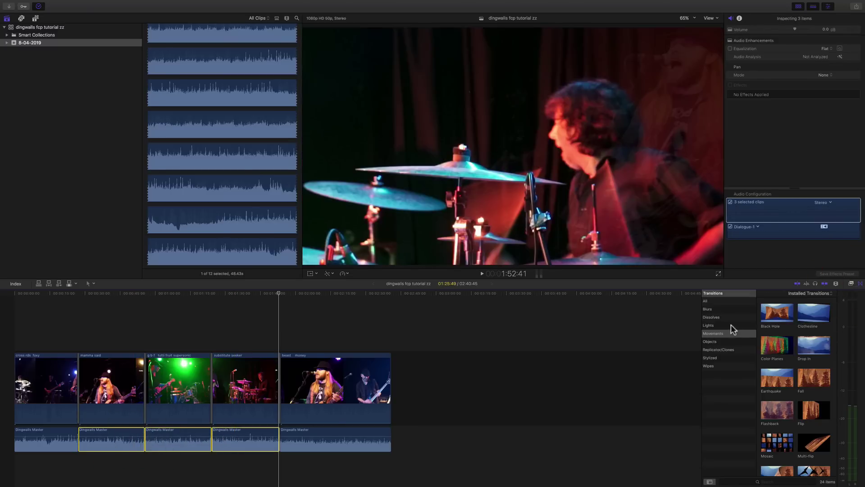
left_click(716, 317)
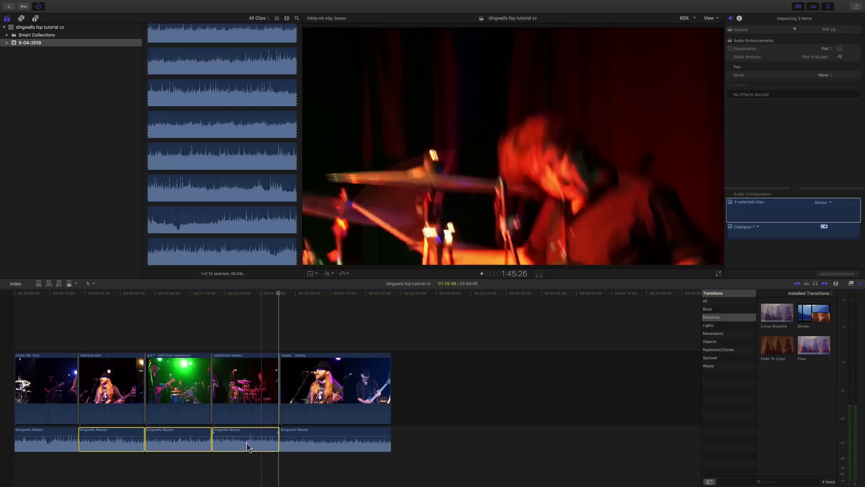
left_click_drag(103, 341, 246, 394)
left_click(450, 298)
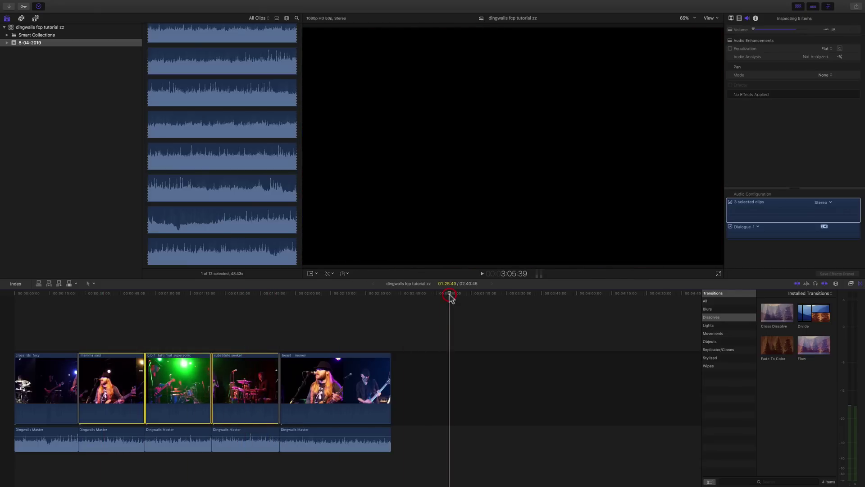
left_click(70, 4)
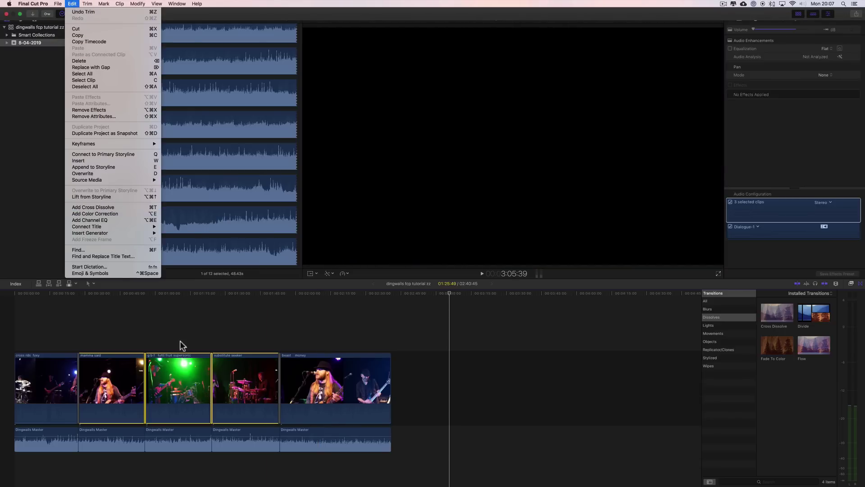
left_click(141, 334)
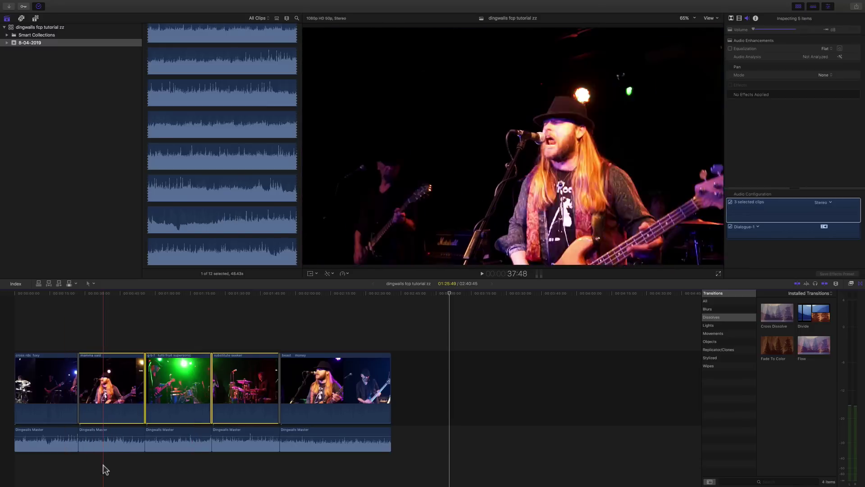
- Select the three middle Dingwalls Master sections and add cross dissolves at all of their edges
left_click_drag(104, 468, 250, 433)
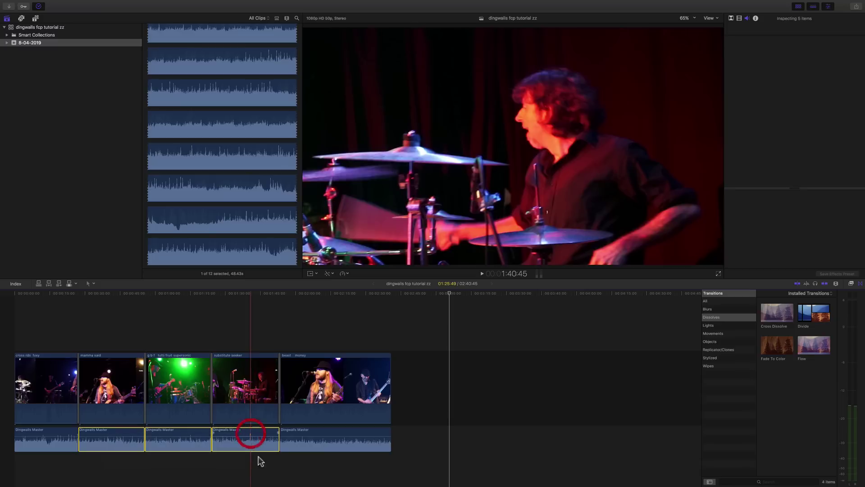
left_click(72, 4)
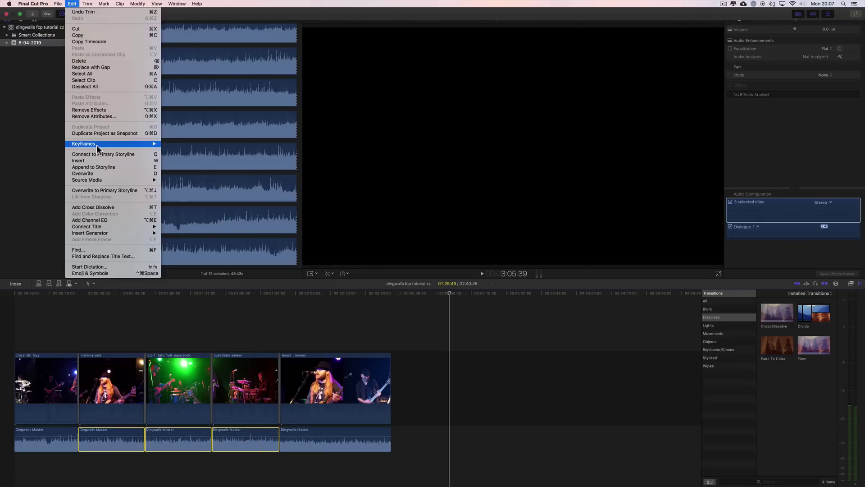
mouse_move(104, 146)
left_click(371, 292)
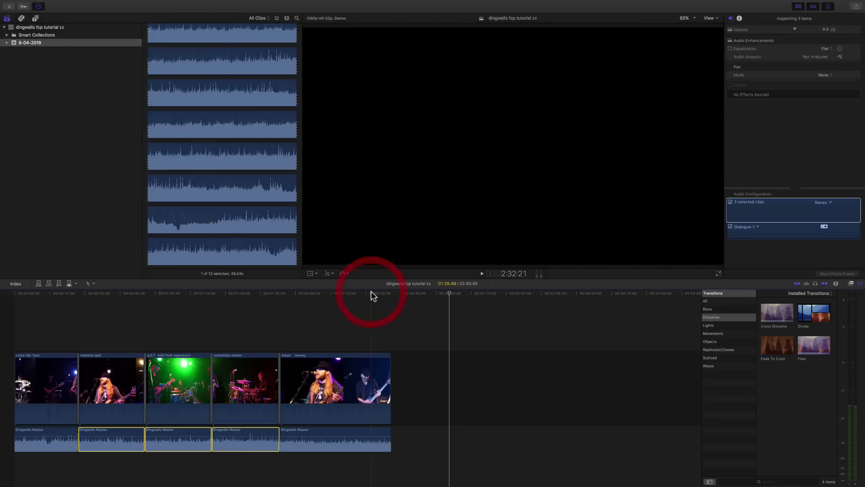
key("super+equal")
scroll(406, 315, "left", 5)
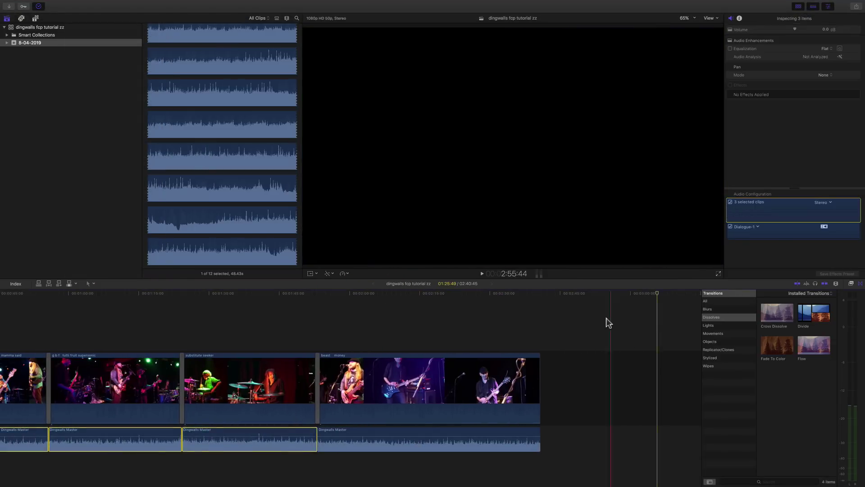
scroll(318, 321, "left", 4)
scroll(322, 321, "left", 3)
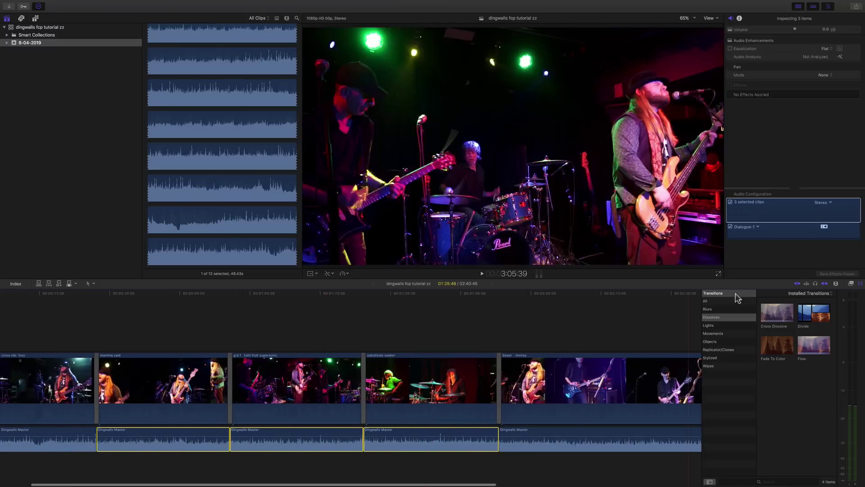
left_click(860, 283)
scroll(647, 311, "left", 2)
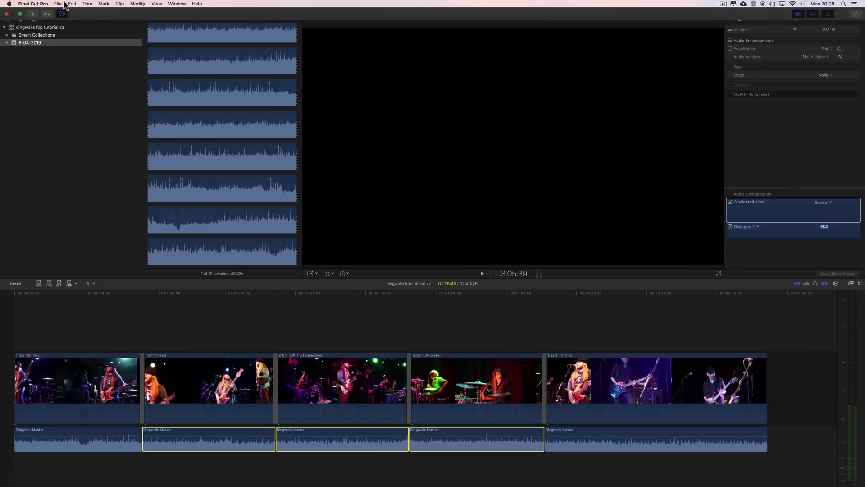
left_click(71, 4)
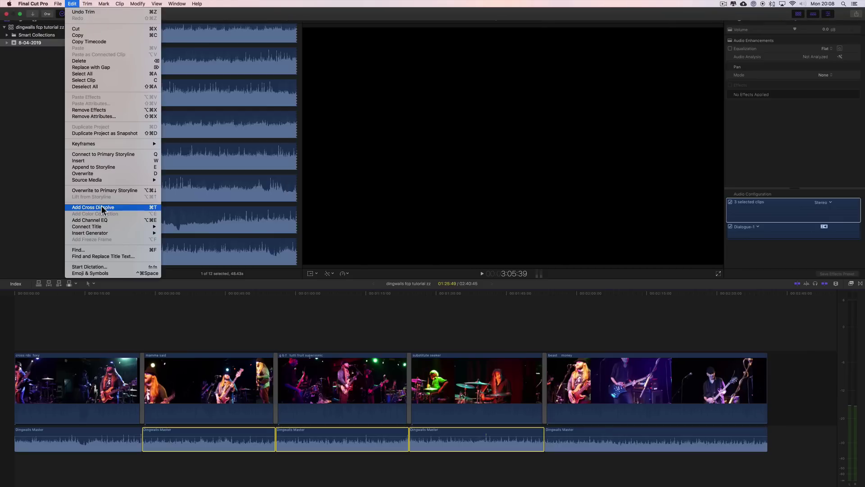
left_click(103, 208)
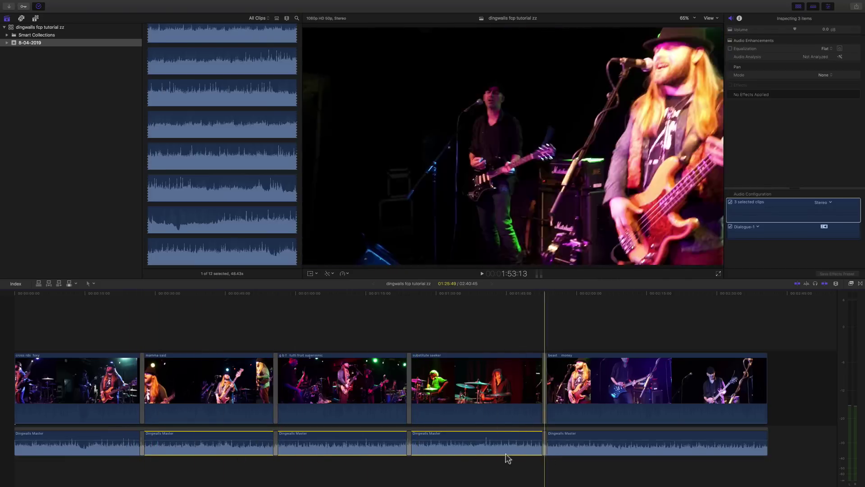
- Play through the song changes to check the cross-dissolved master audio beneath the video transitions
key("space")
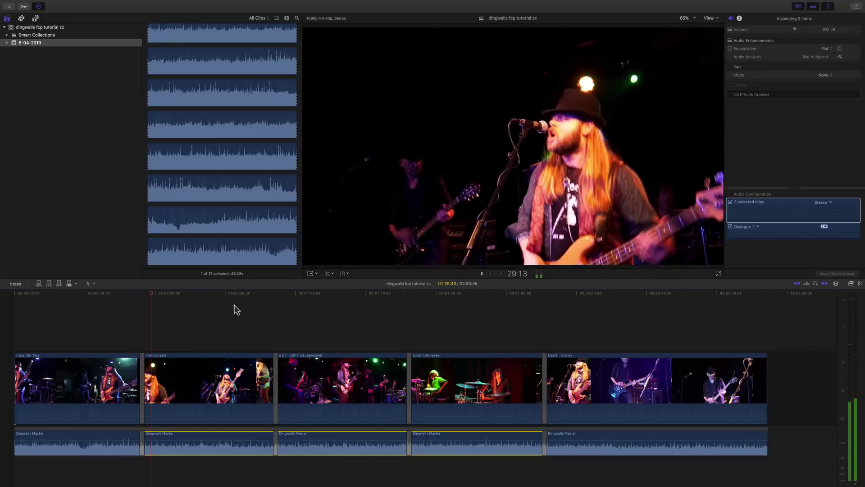
left_click(268, 293)
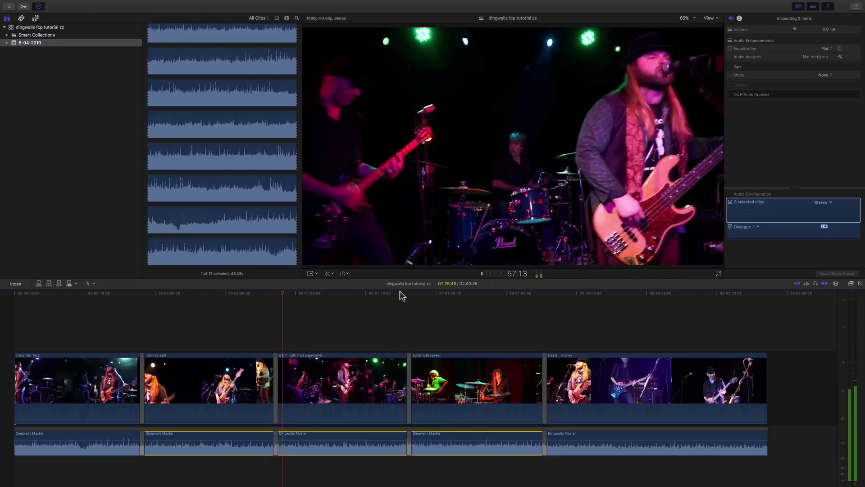
left_click(400, 292)
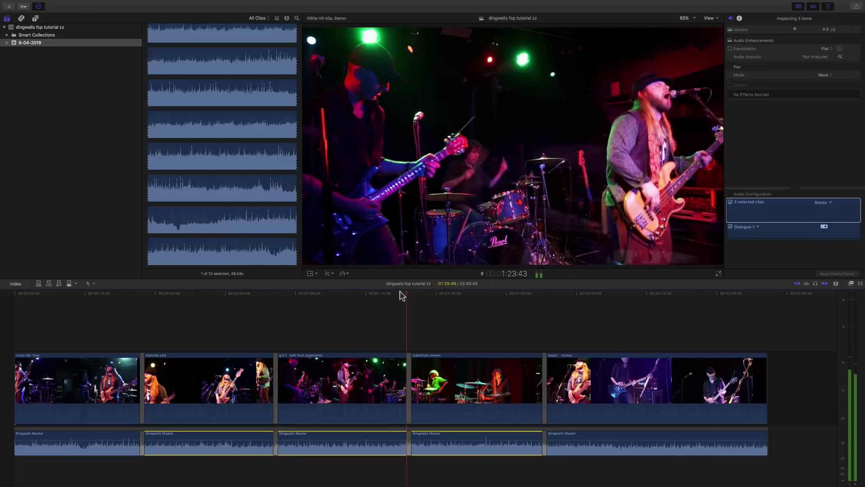
key("space")
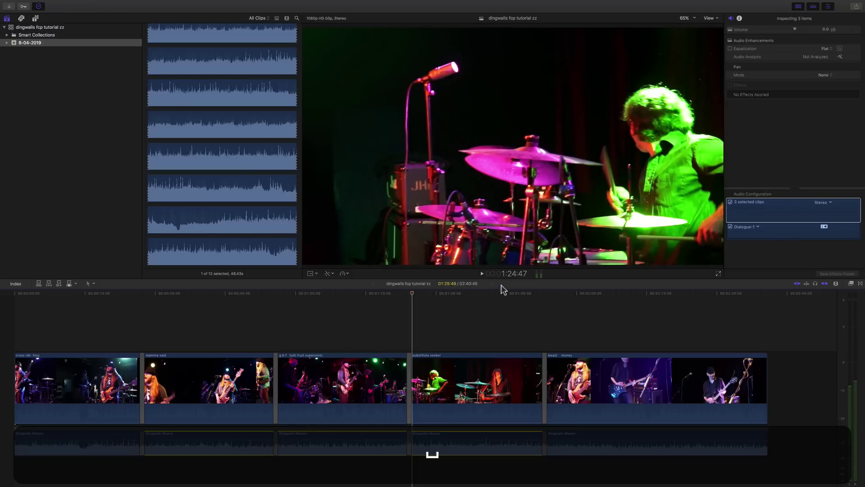
left_click(537, 294)
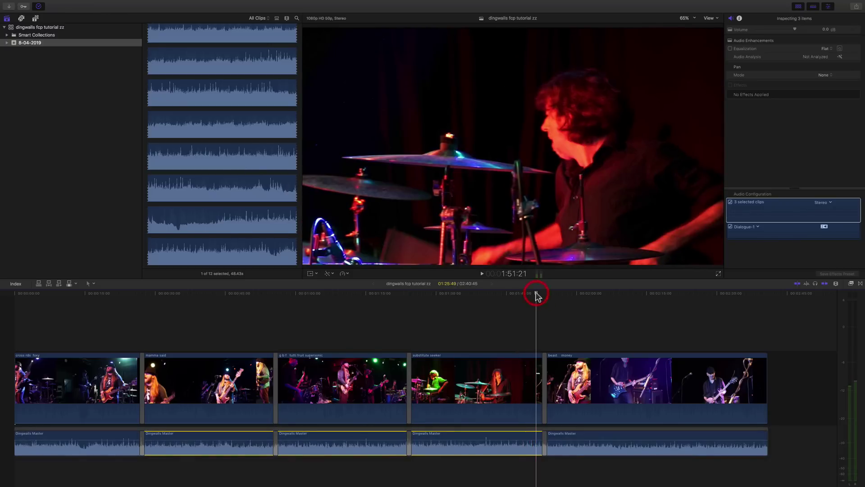
key("space")
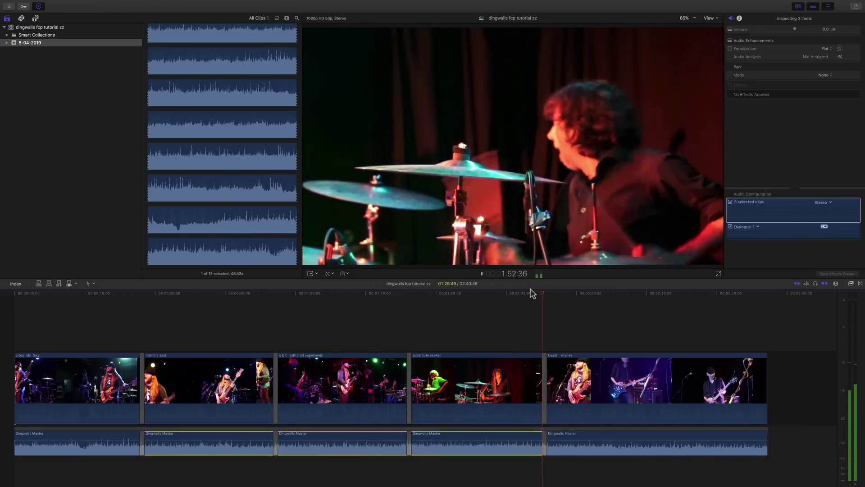
key("space")
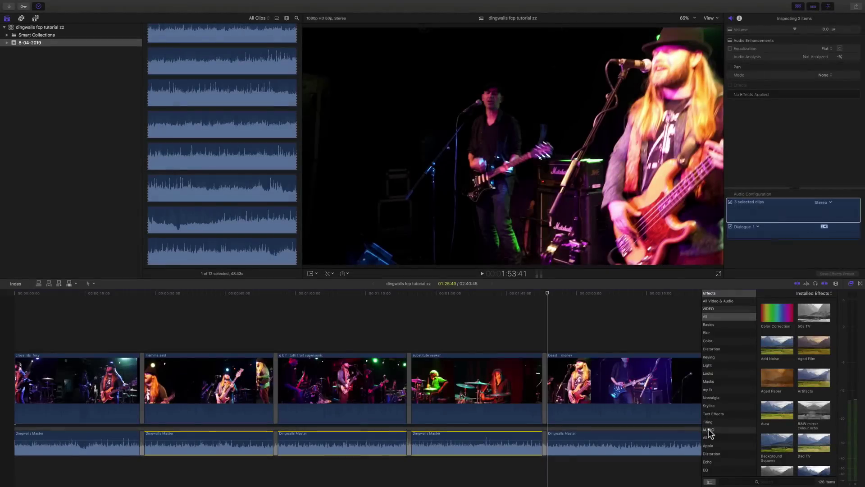
- Browse the installed audio effects, including the Apple, Distortion and Echo categories and the full list
left_click(707, 437)
scroll(711, 383, "down", 3)
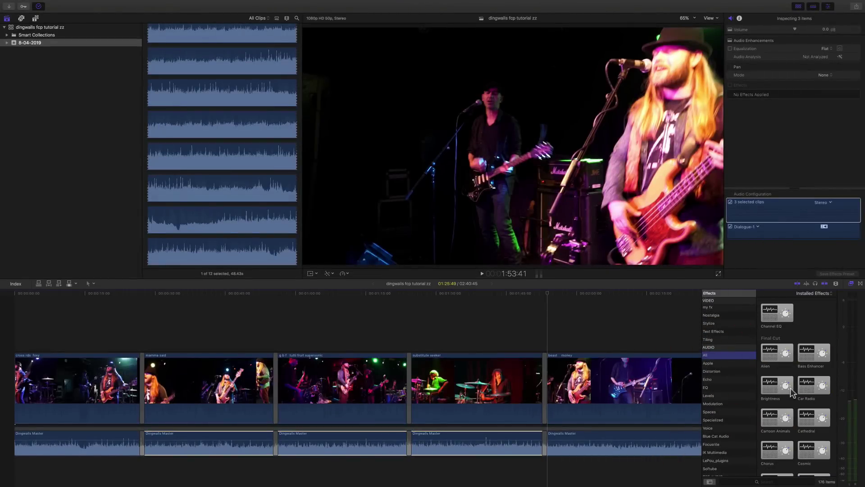
left_click(717, 363)
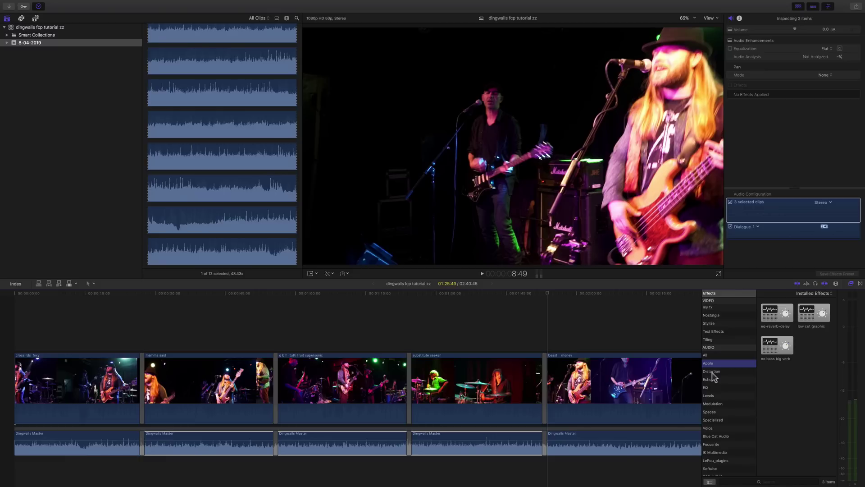
left_click(712, 371)
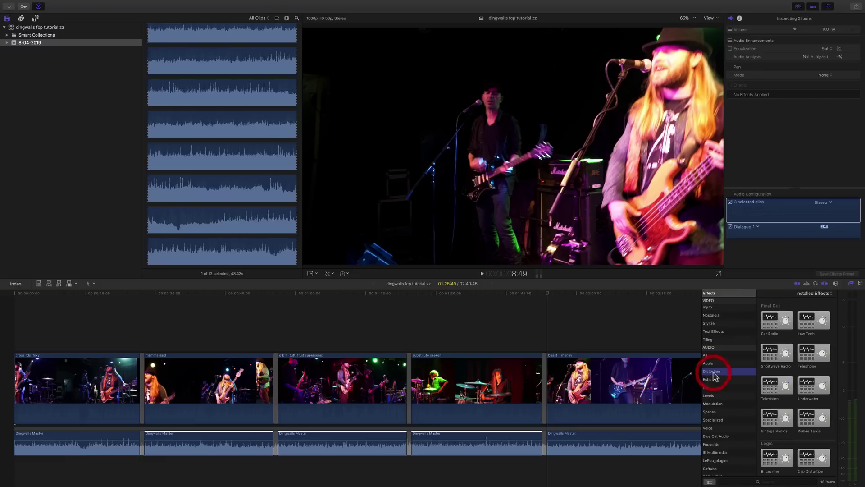
left_click(712, 387)
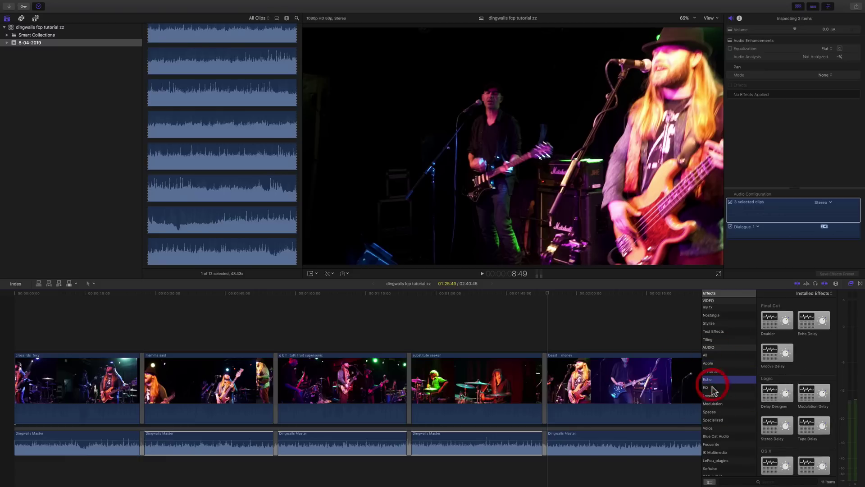
left_click(710, 355)
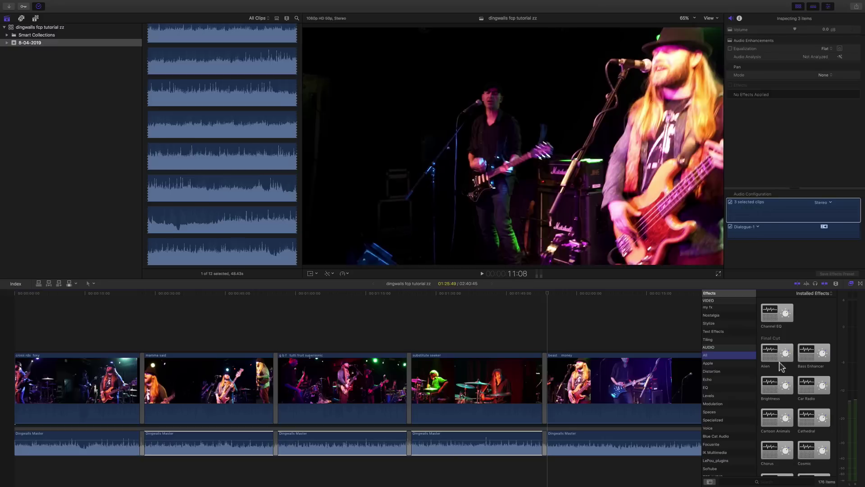
scroll(803, 425, "down", 2)
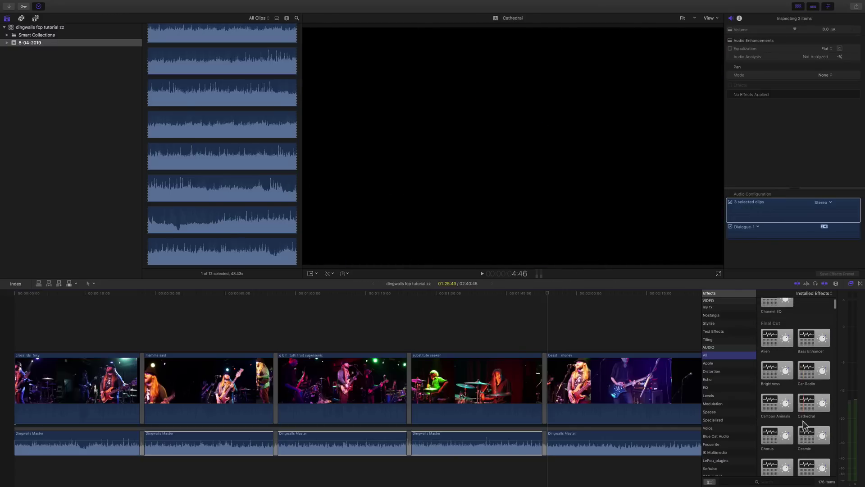
- Apply the Car Radio audio effect to the beast money Dingwalls Master section and open its Fat EQ editor over the viewer
scroll(804, 425, "up", 2)
left_click(812, 393)
left_click_drag(810, 394, 666, 454)
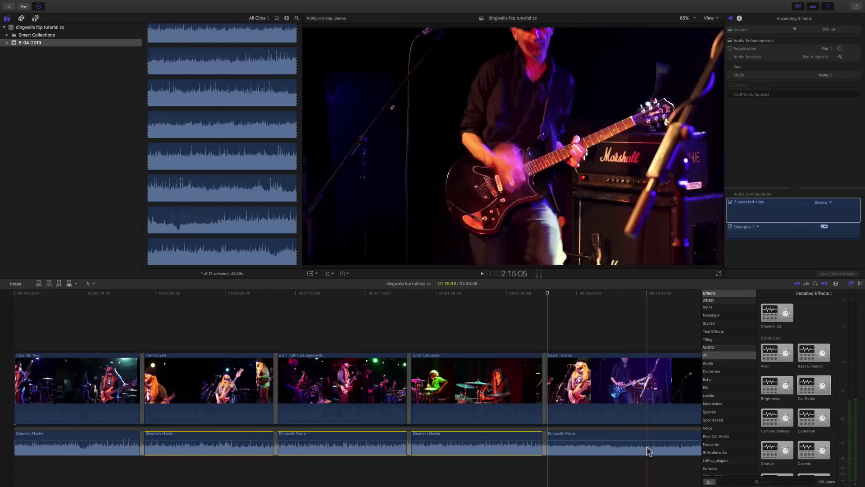
left_click(639, 432)
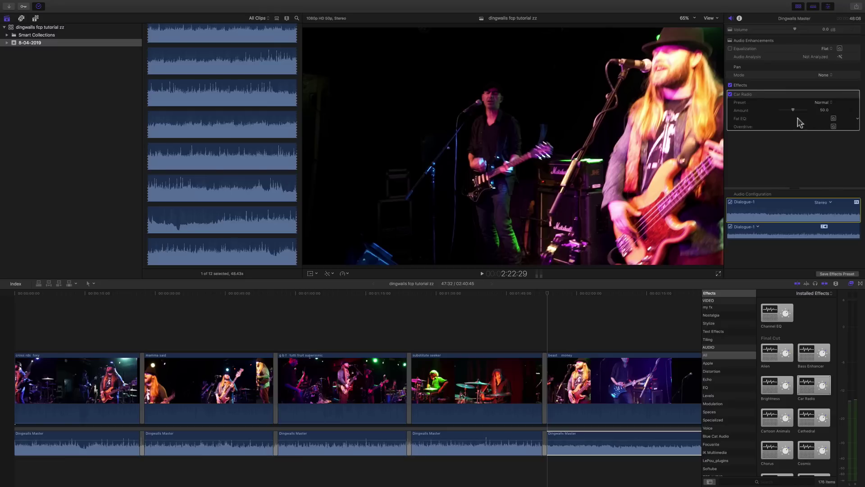
left_click(834, 119)
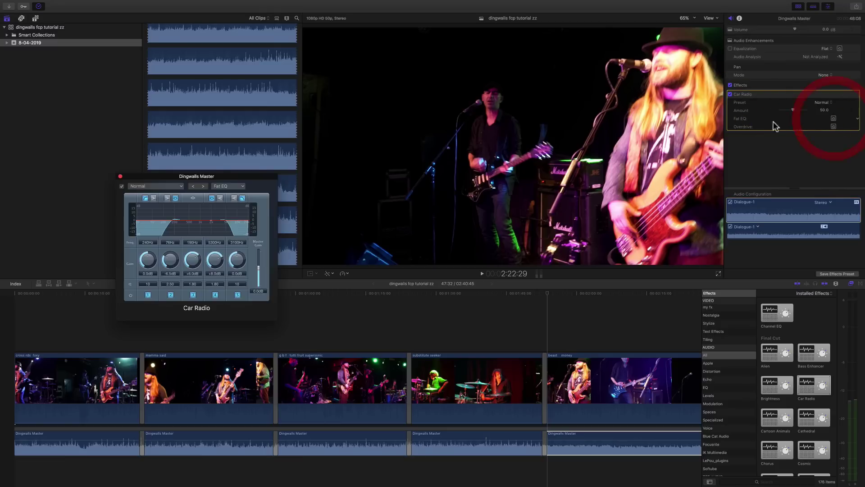
left_click_drag(205, 180, 473, 179)
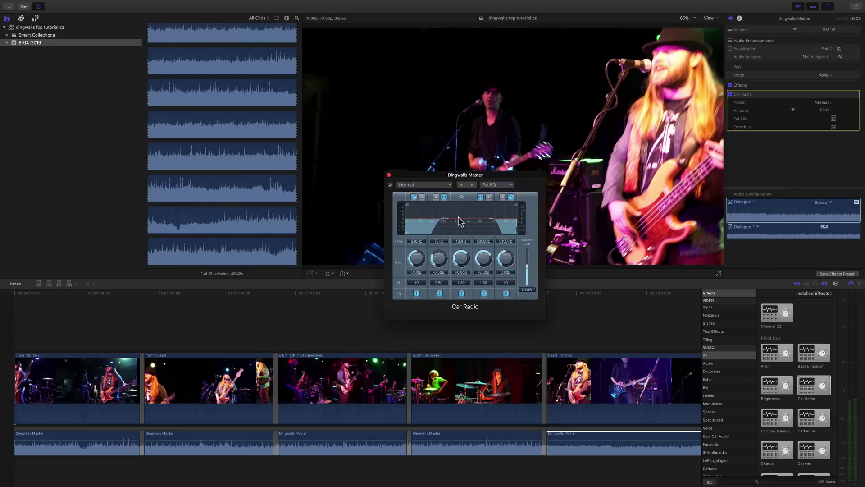
- Close the Fat EQ editor, then view Car Radio's Overdrive editor over the viewer and close it
left_click(389, 176)
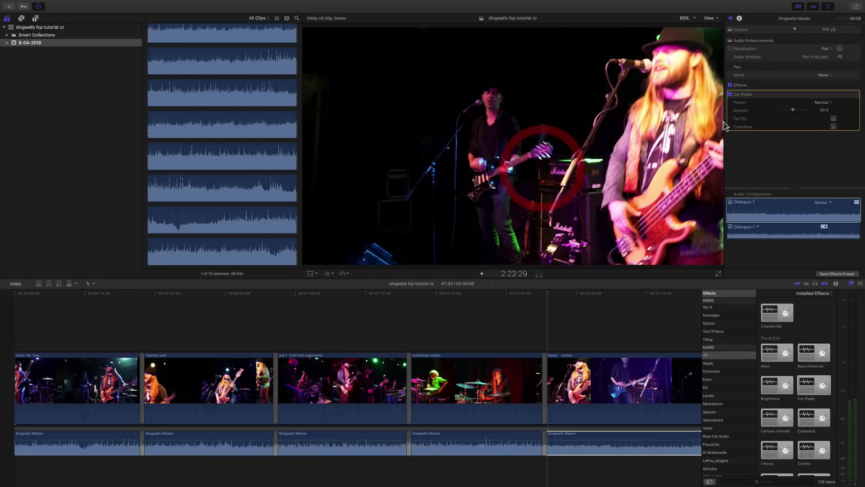
left_click(833, 127)
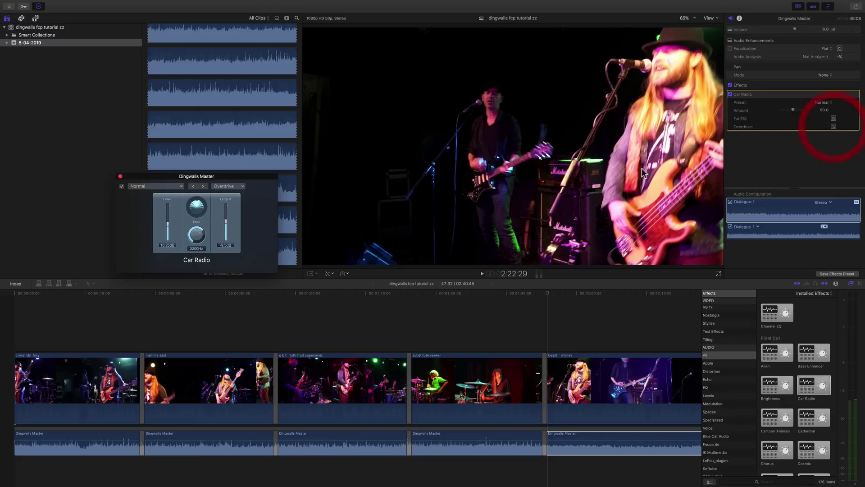
left_click_drag(214, 180, 493, 224)
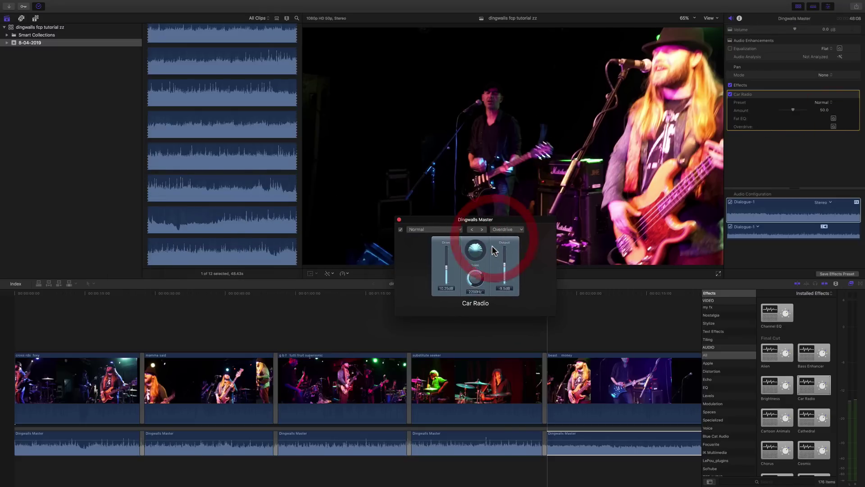
left_click(637, 182)
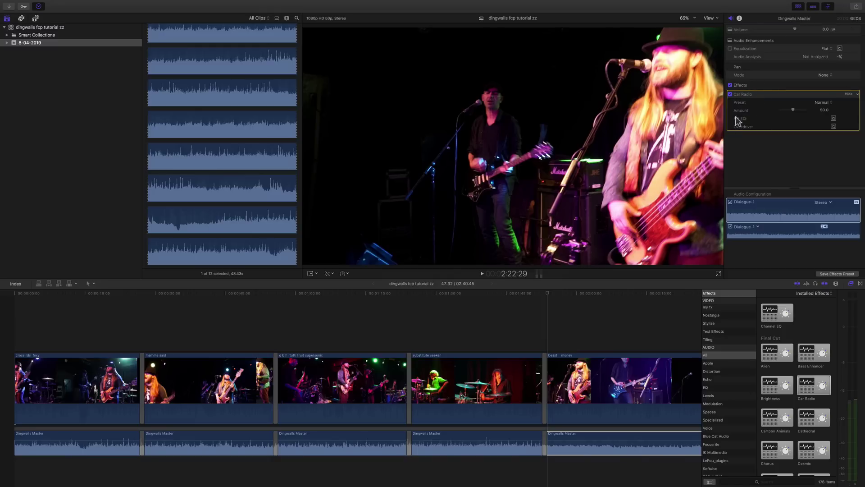
- Play part of the beast money section to hear the Car Radio effect on the master audio
left_click(586, 292)
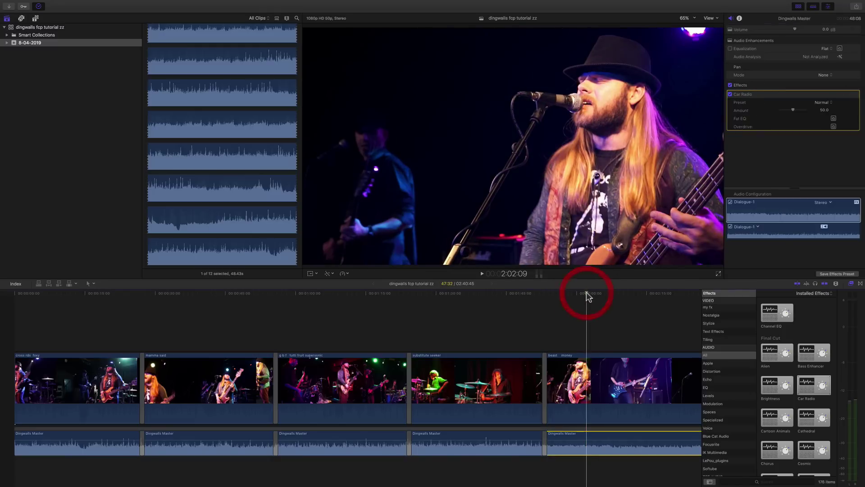
key("space")
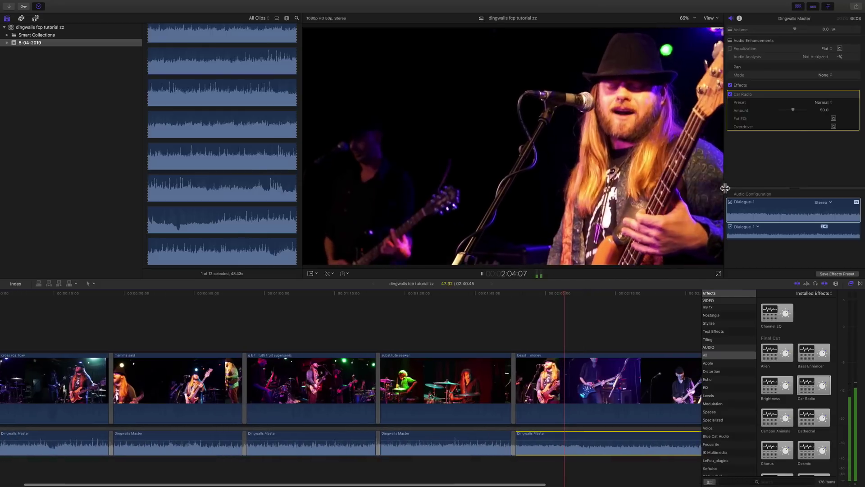
key("space")
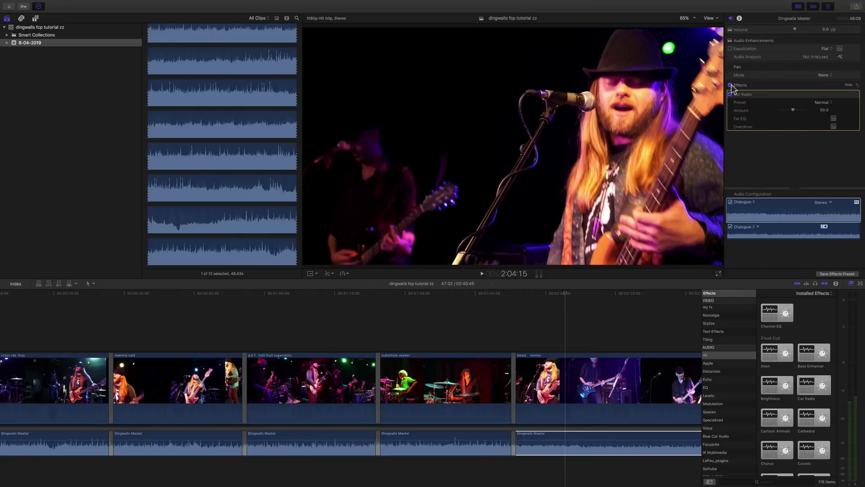
- Toggle the audio effects of the beast money Dingwalls Master section and delete its Car Radio effect
left_click(731, 85)
left_click(731, 85)
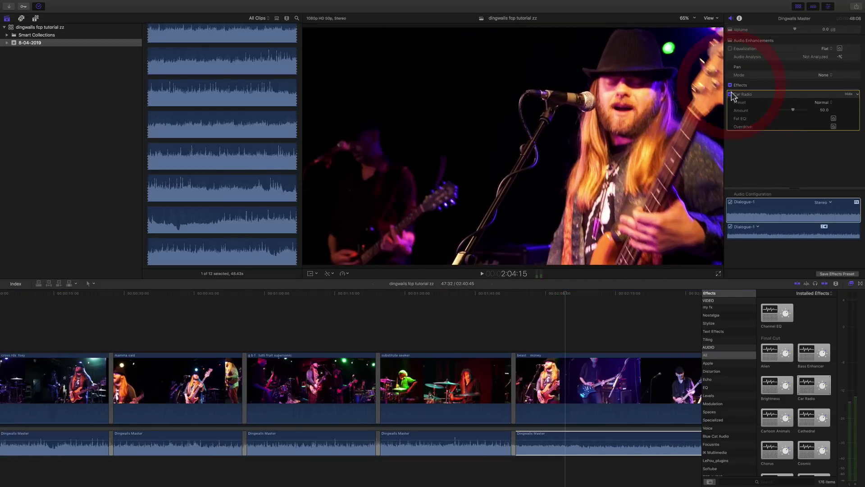
left_click(730, 94)
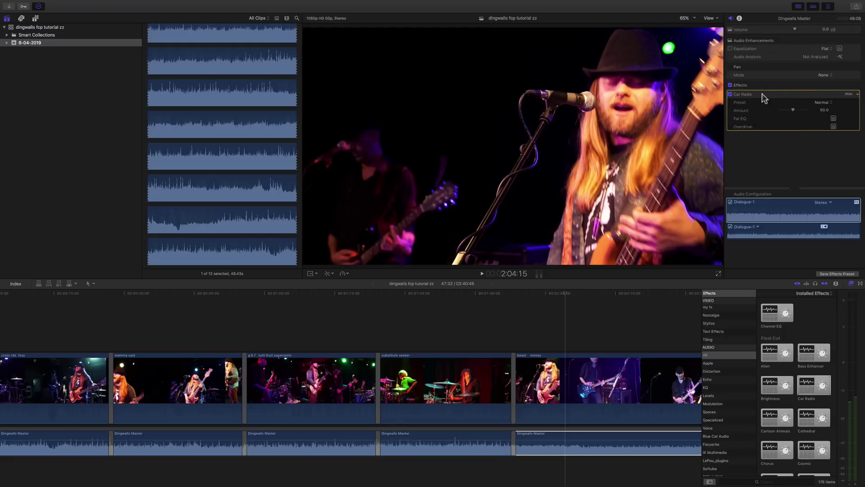
key("BackSpace")
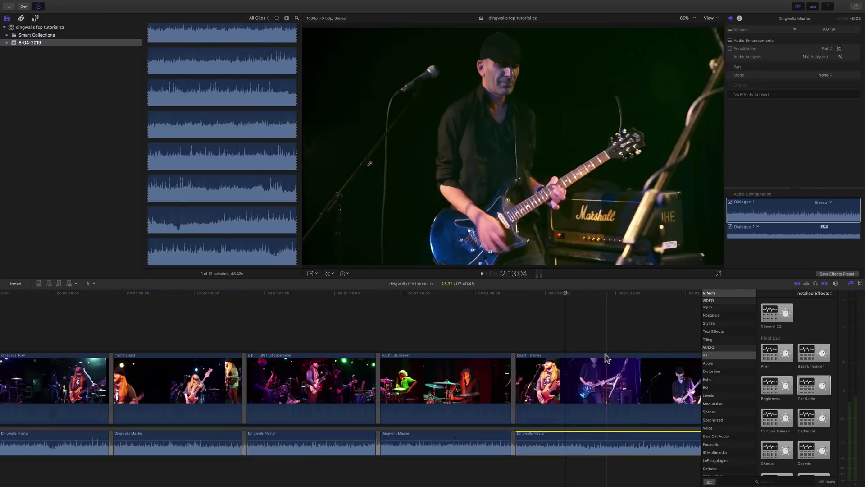
- Look further through the full list of installed audio effects and dismiss the mouse battery notification
scroll(605, 354, "right", 3)
scroll(605, 354, "right", 4)
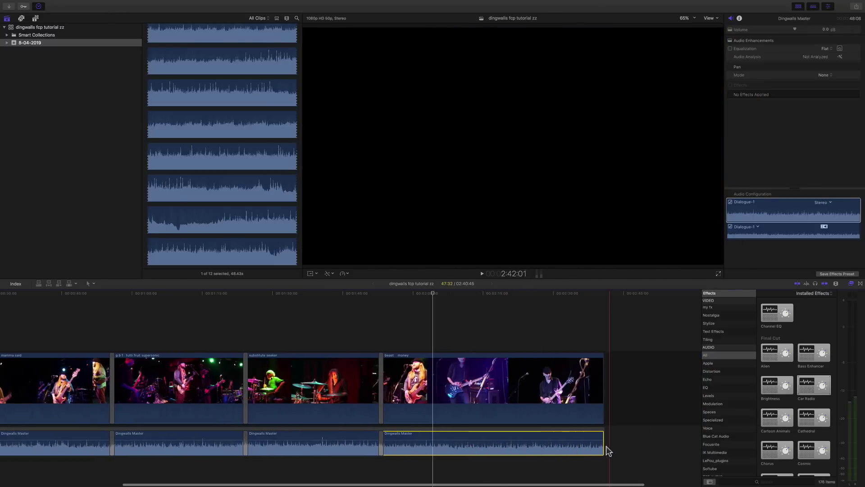
scroll(802, 395, "down", 5)
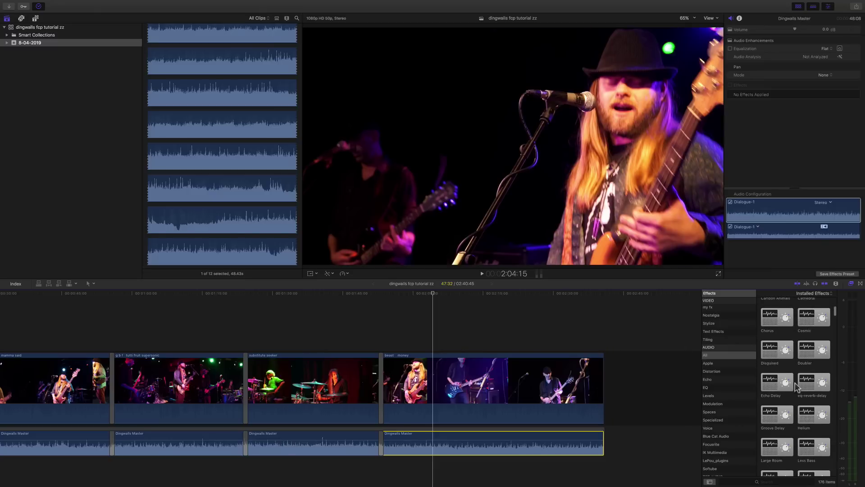
scroll(786, 401, "down", 3)
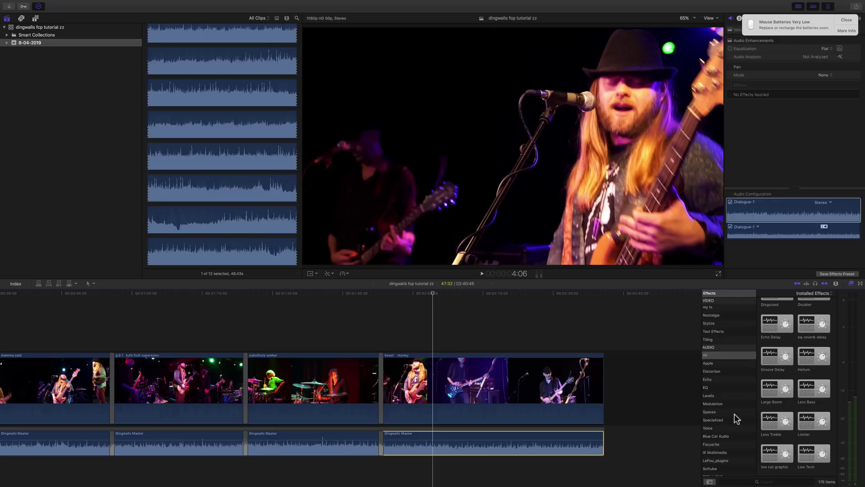
left_click(846, 20)
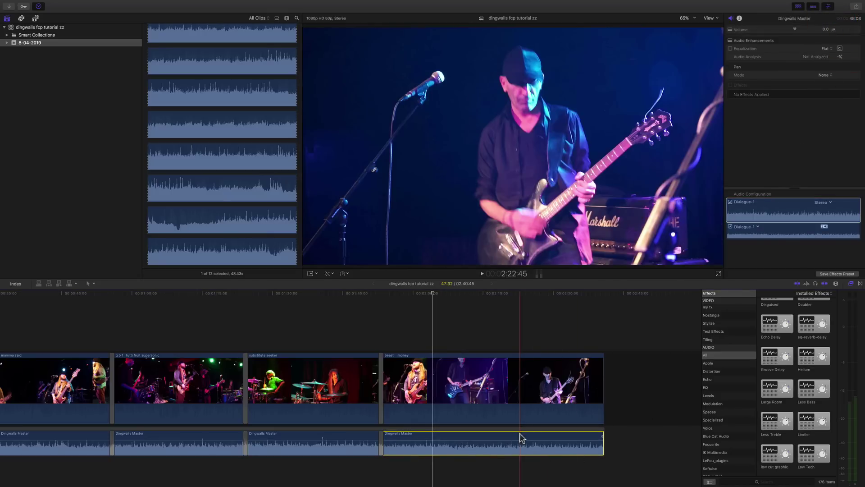
- Inspect the beast money video clip's audio settings, then reselect the Dingwalls Master section beneath it
left_click(519, 435)
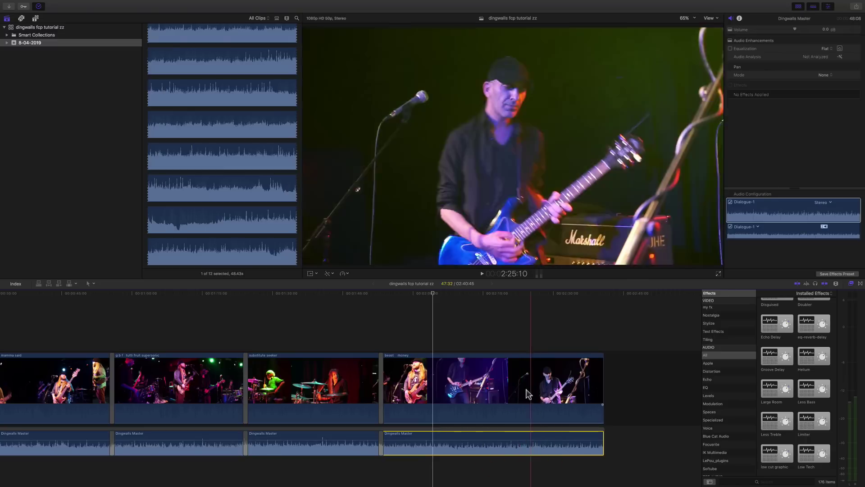
left_click(522, 387)
left_click_drag(522, 408, 522, 422)
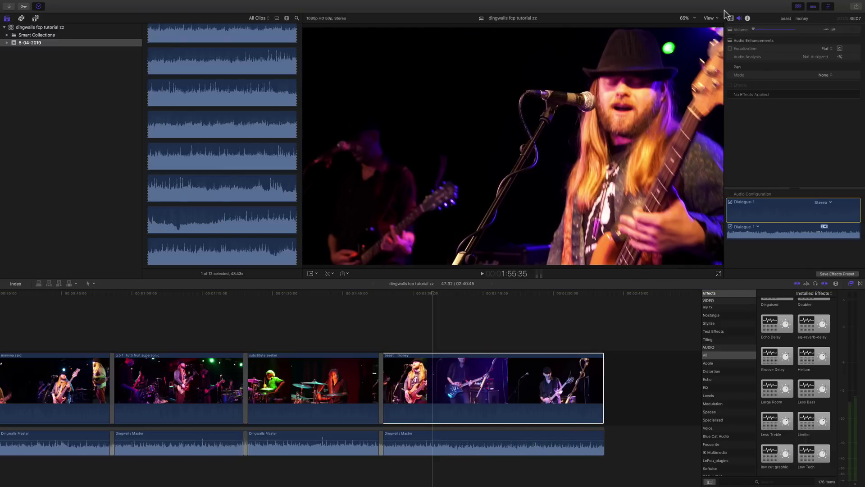
left_click(739, 19)
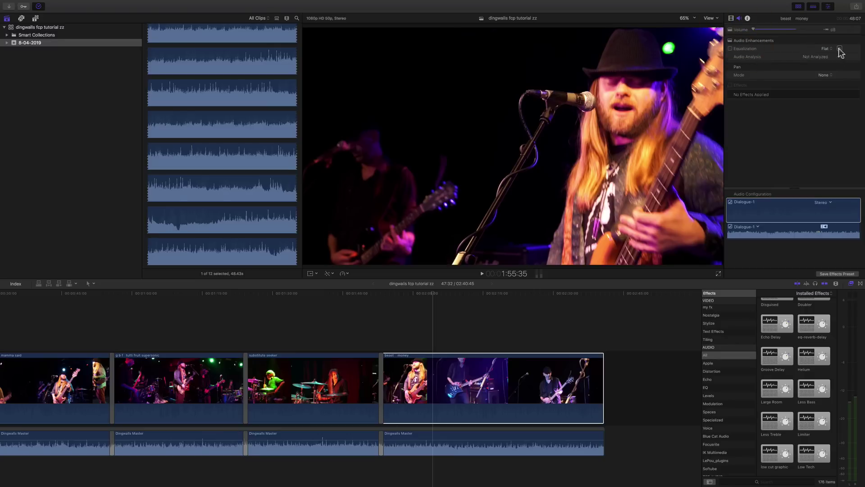
left_click(566, 441)
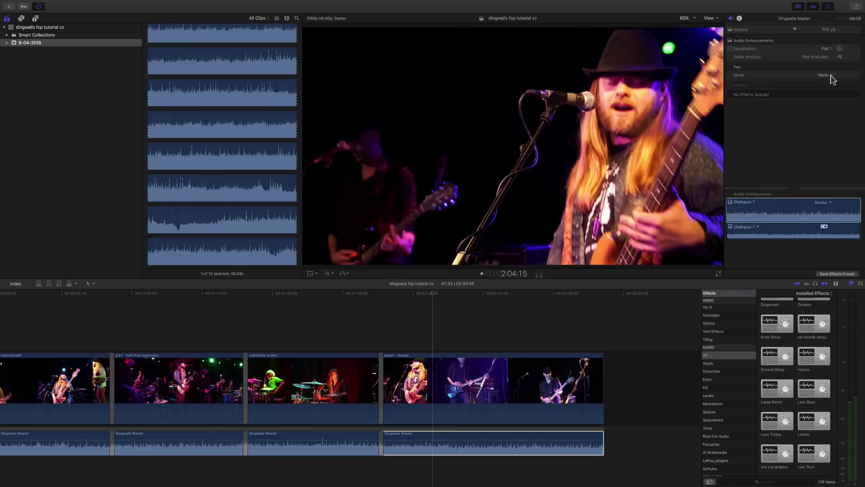
- Enable equalization on the beast money Dingwalls Master section and place its graphic equalizer over the viewer
left_click(839, 48)
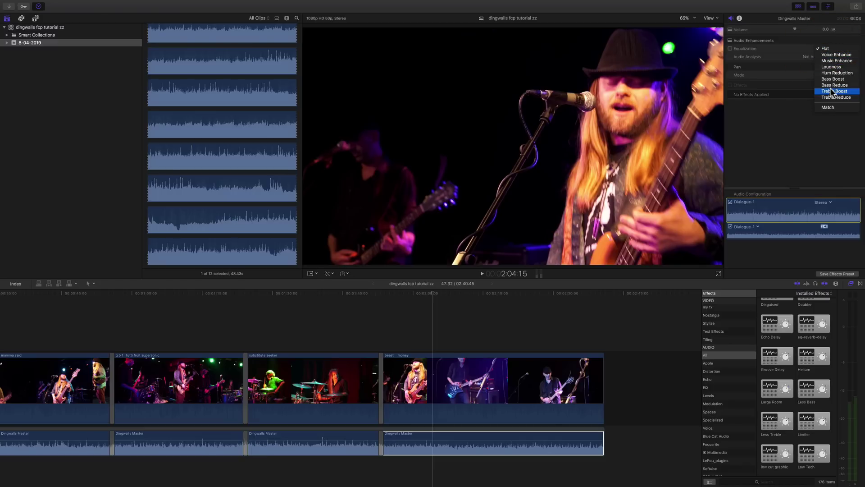
left_click(839, 49)
left_click(840, 48)
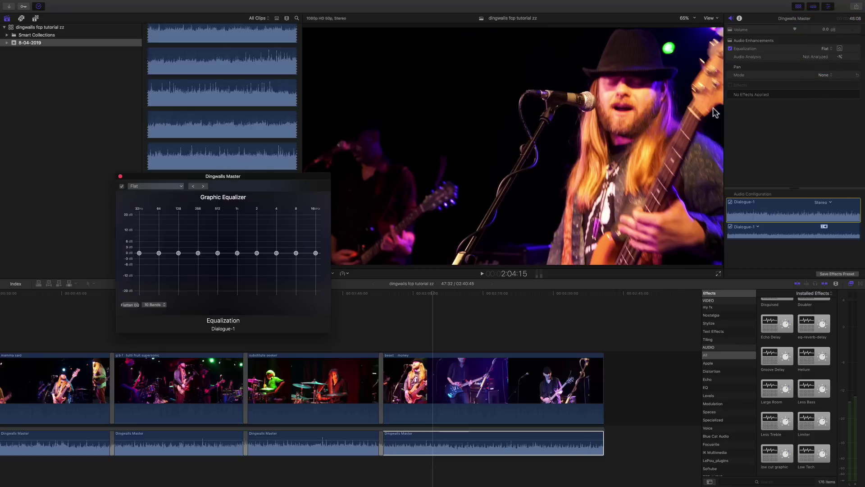
left_click_drag(269, 176, 559, 159)
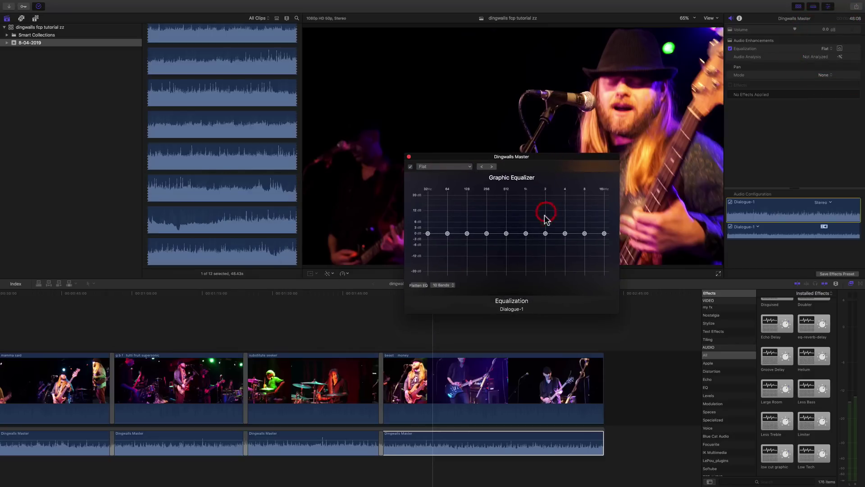
- Switch the graphic equalizer to 31 bands and browse its presets without choosing one
left_click(450, 285)
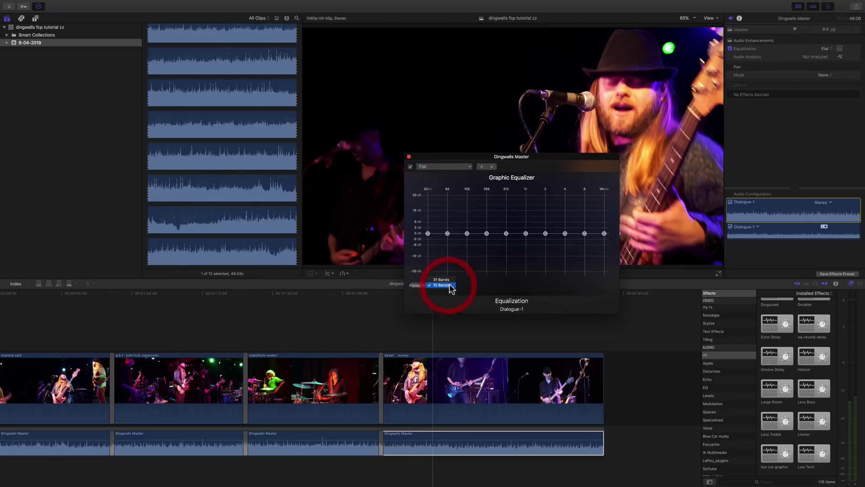
left_click(448, 293)
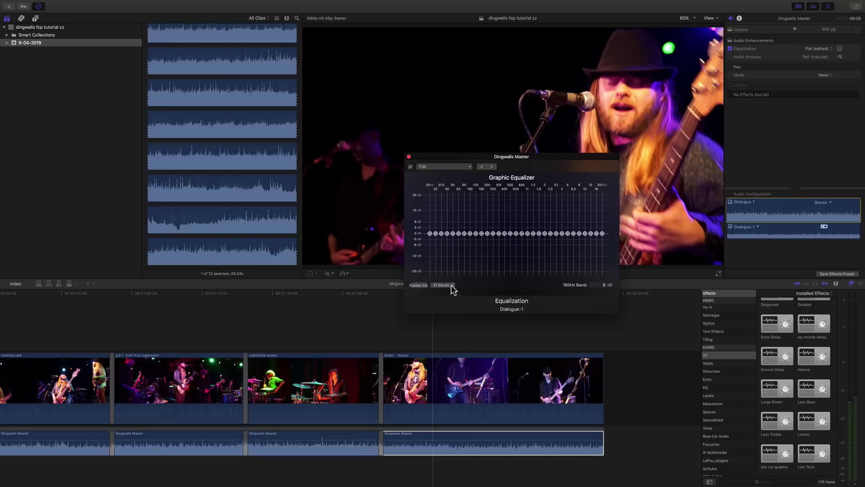
left_click(468, 167)
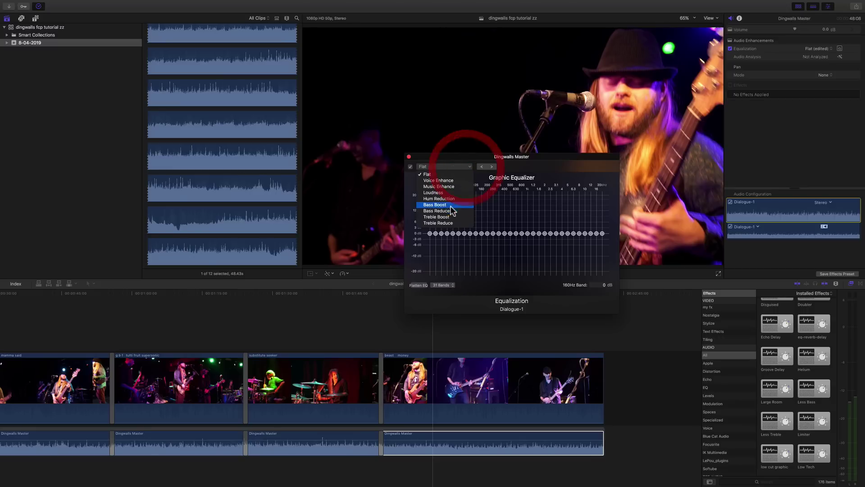
left_click(510, 170)
- Return the graphic equalizer to 10 bands and close it
left_click(443, 286)
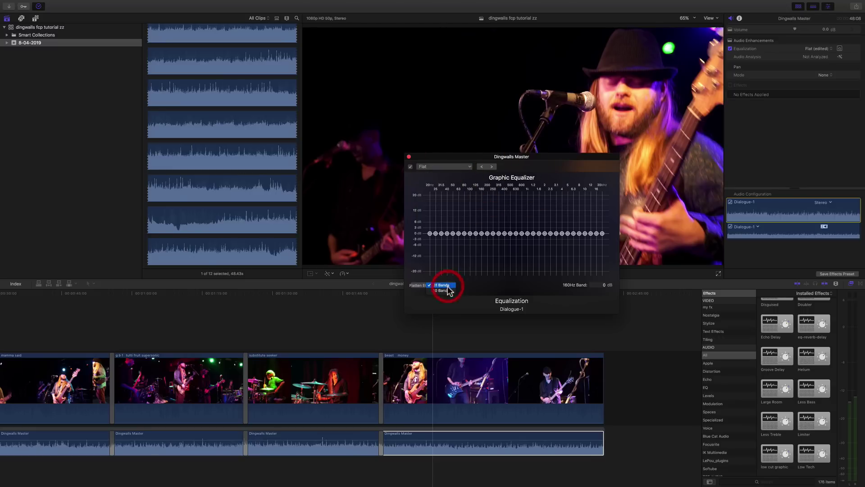
left_click(445, 291)
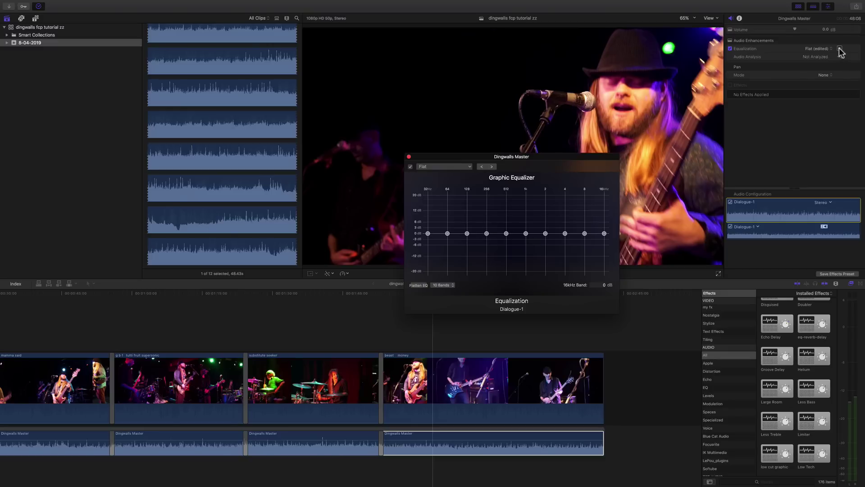
left_click(409, 157)
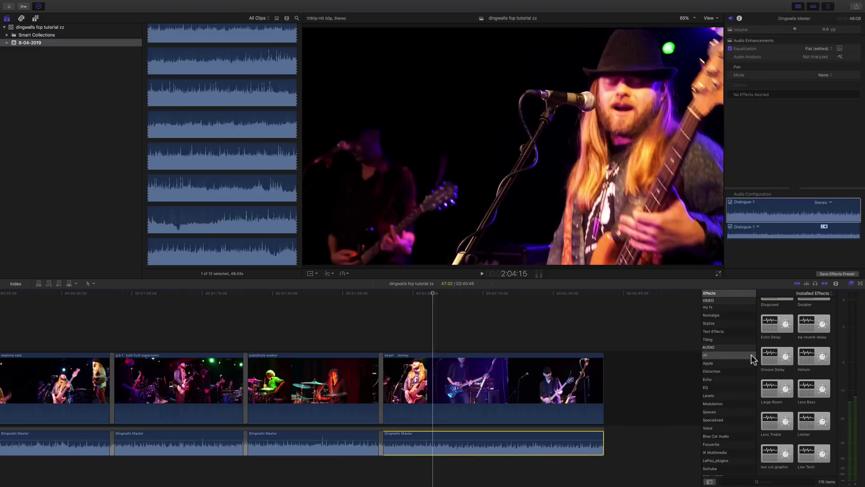
- Find the Less Treble audio effect and apply it to the beast money Dingwalls Master section
scroll(779, 355, "down", 3)
scroll(778, 353, "down", 5)
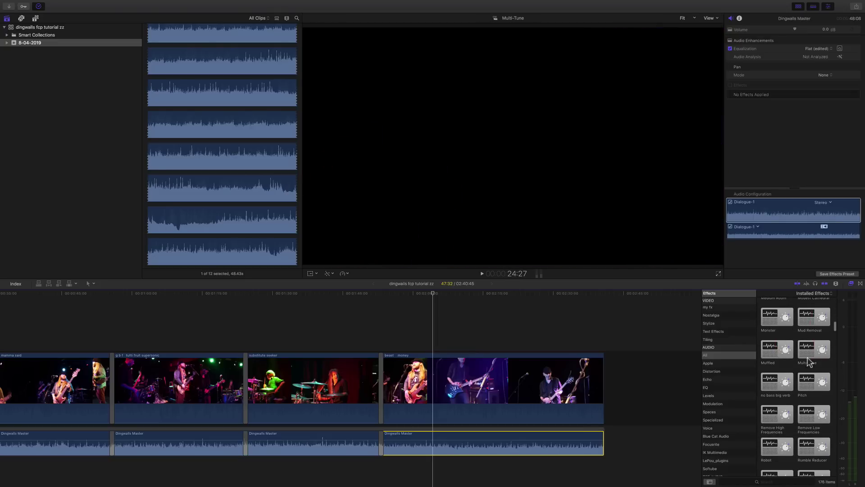
scroll(820, 375, "down", 1)
scroll(784, 373, "up", 6)
scroll(784, 373, "up", 1)
scroll(784, 374, "down", 3)
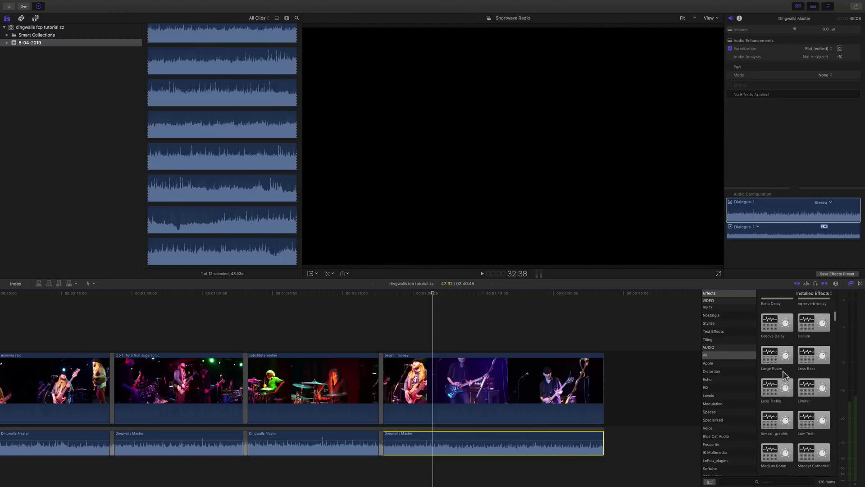
scroll(784, 374, "down", 1)
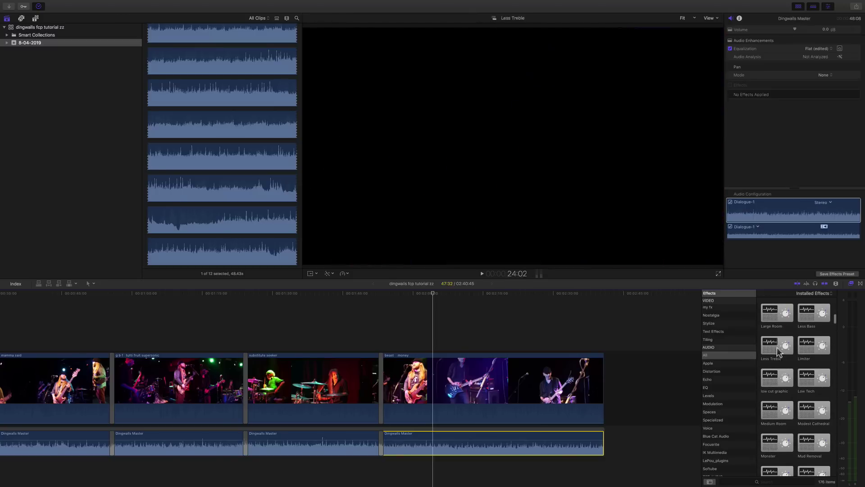
left_click_drag(777, 347, 518, 442)
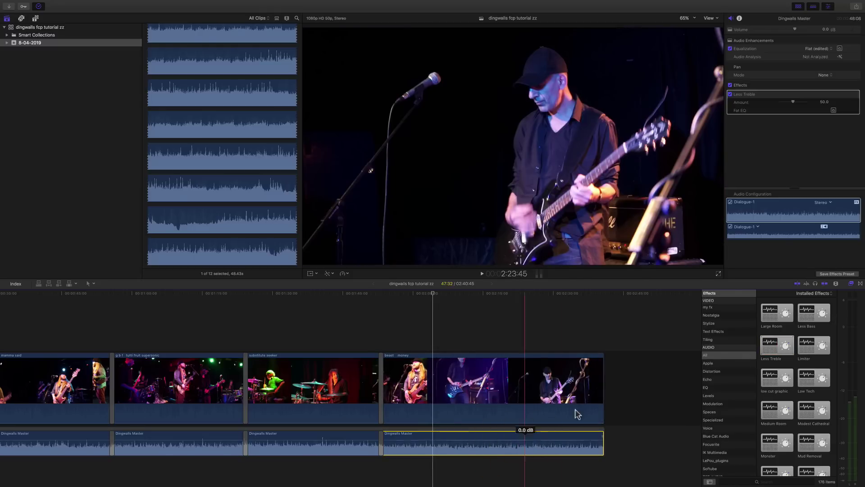
- View Less Treble's Fat EQ editor over the viewer, close it and undo adding the effect
left_click(834, 110)
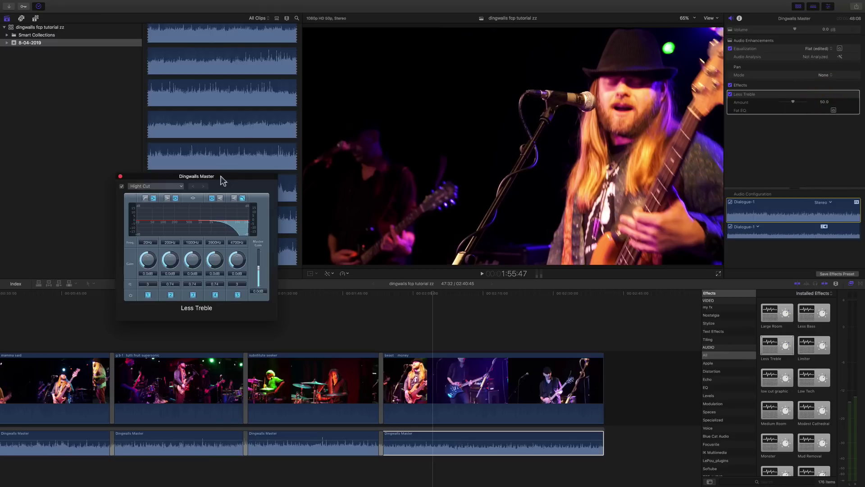
left_click_drag(222, 181, 498, 192)
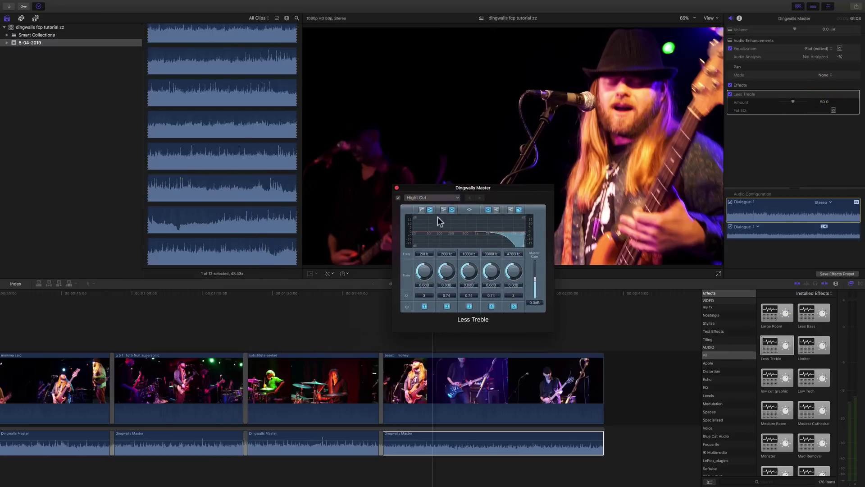
left_click(396, 188)
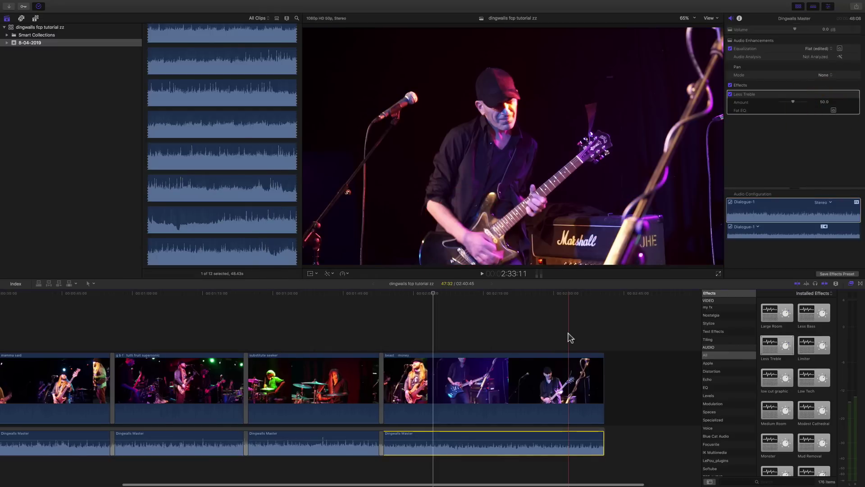
key("super+z")
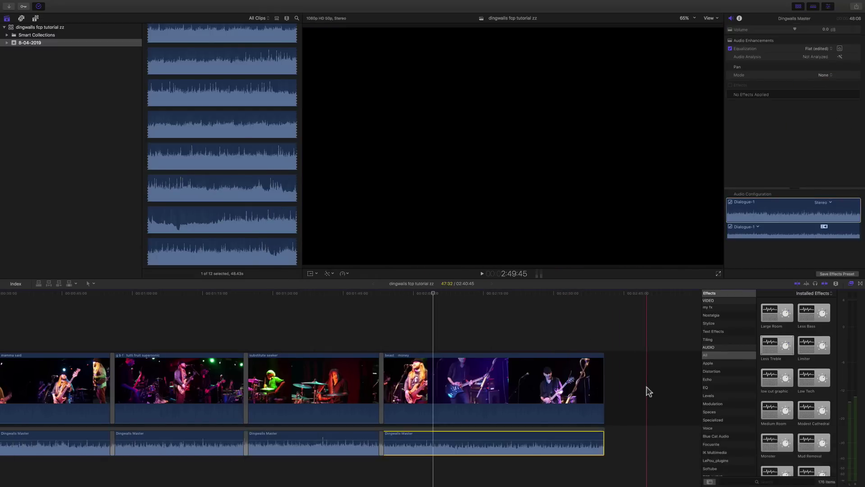
- Find the Tape Delay echo effect, apply it to the beast money Dingwalls Master section and show its editor over the viewer
left_click(712, 371)
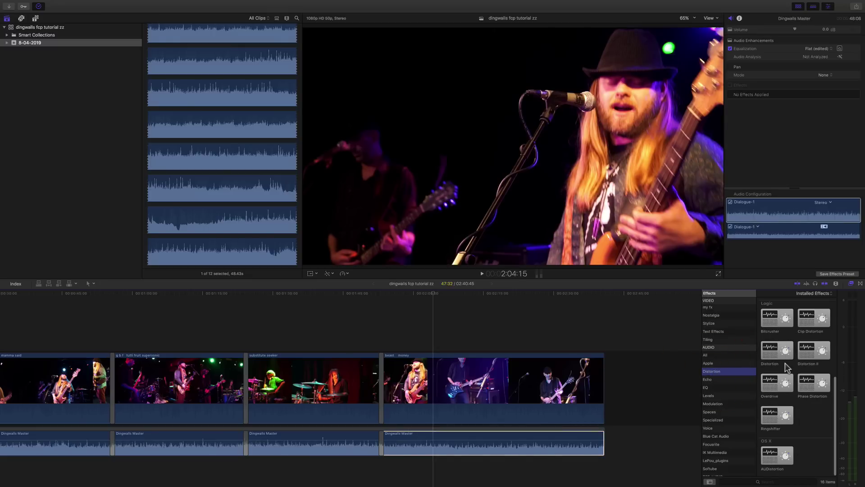
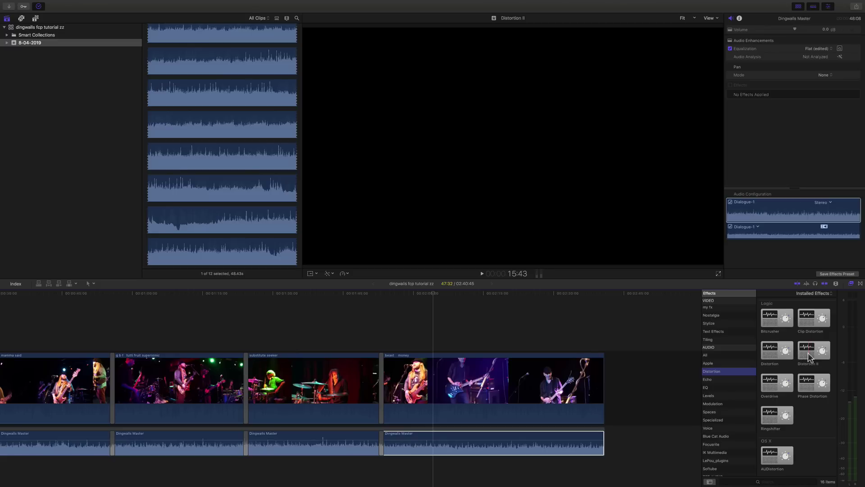
left_click(706, 379)
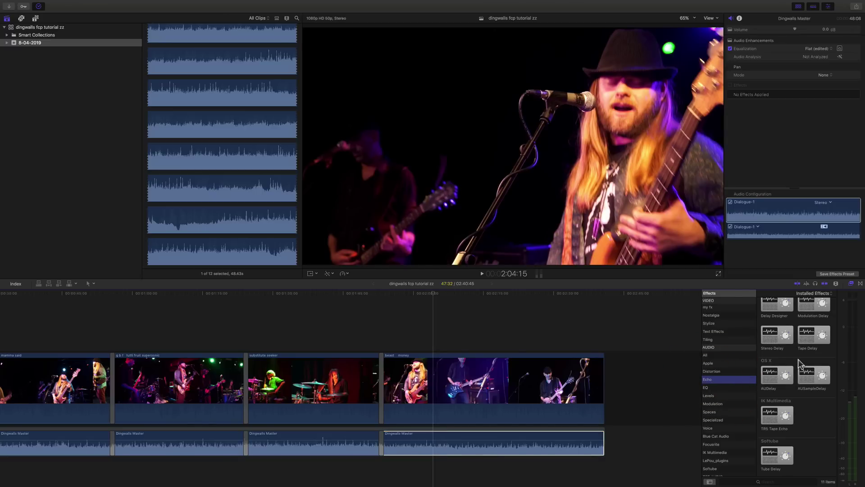
left_click_drag(811, 349, 533, 449)
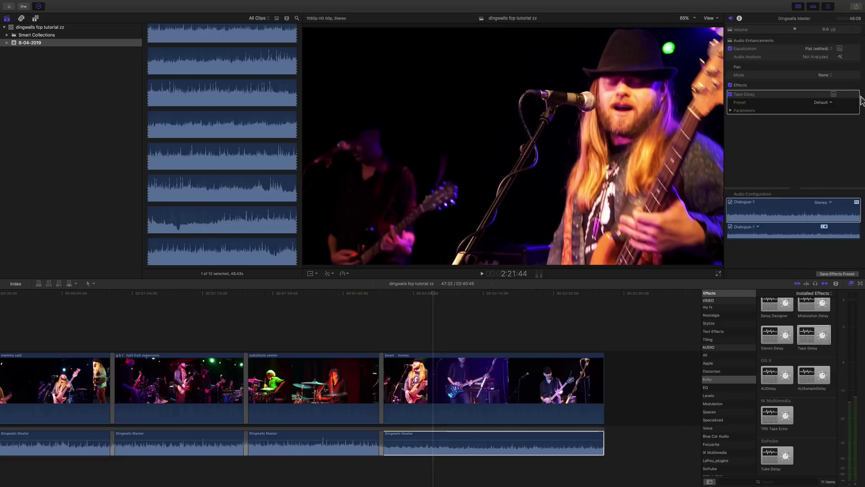
left_click(834, 95)
left_click_drag(250, 177, 469, 167)
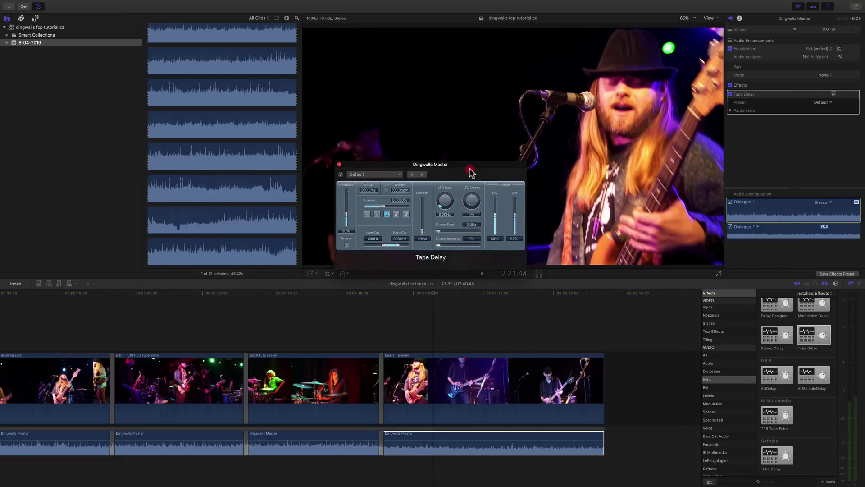
- Play the section with Tape Delay briefly and undo adding the effect
key("space")
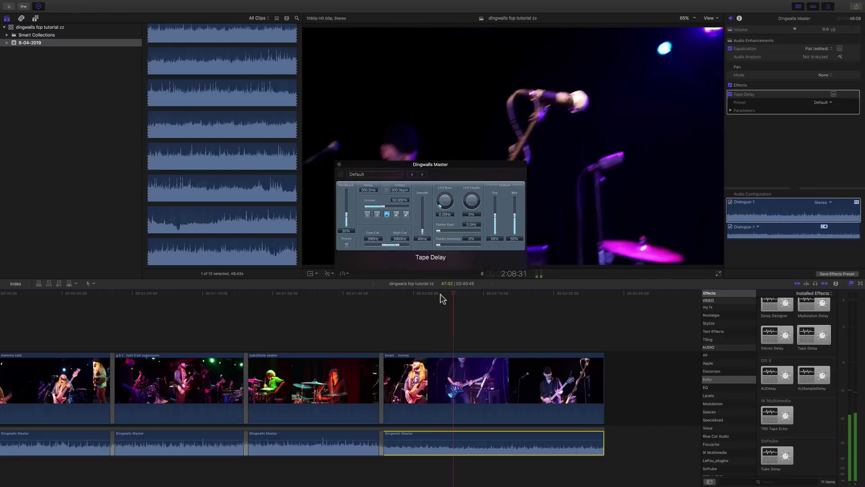
key("space")
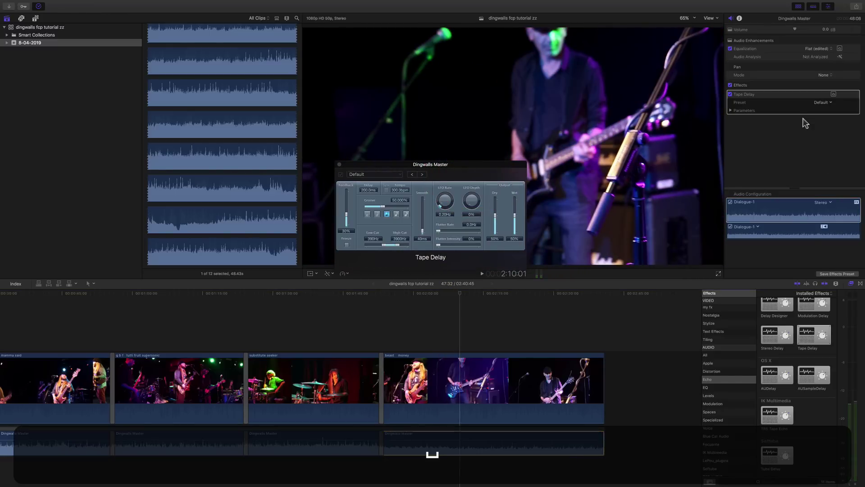
key("super+z")
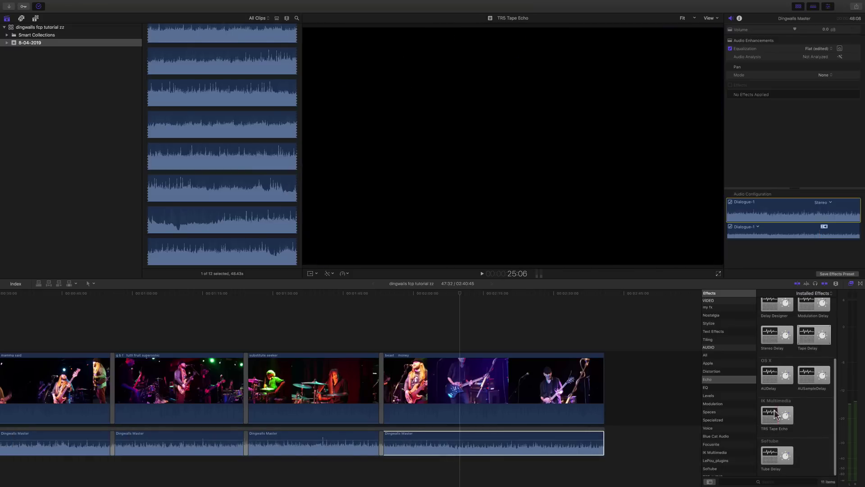
- Browse the IK Multimedia effects and apply Focusrite's Scarlett Compressor to the beast money Dingwalls Master section
left_click(716, 453)
scroll(781, 375, "down", 10)
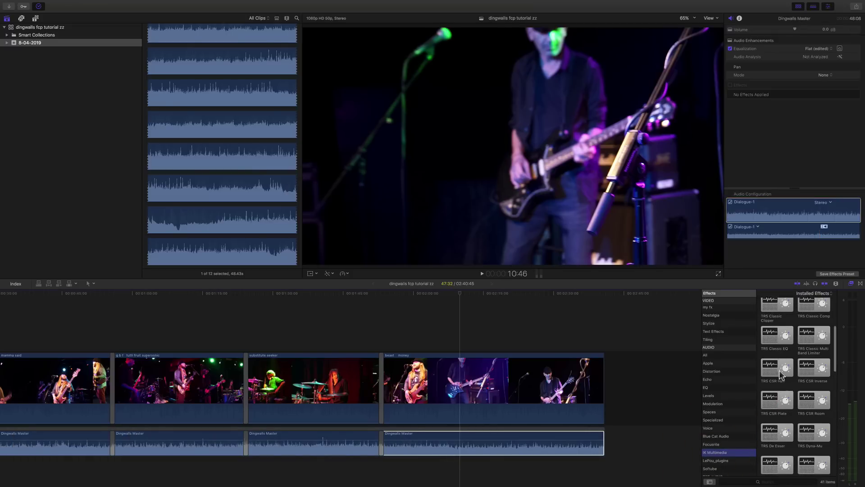
scroll(781, 375, "up", 10)
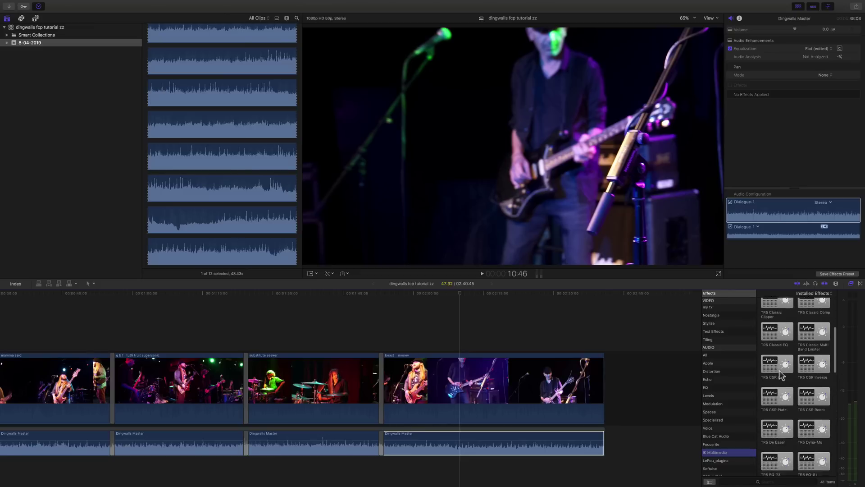
left_click(712, 444)
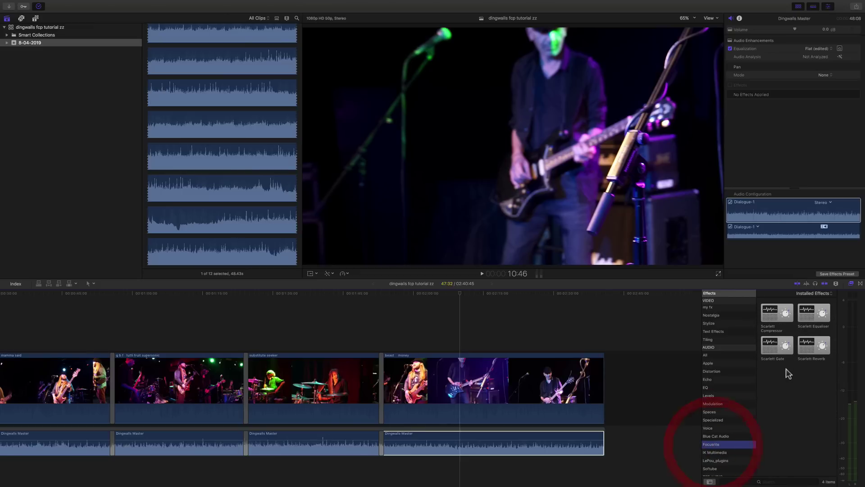
left_click_drag(773, 324, 528, 451)
- View the Scarlett Compressor's editor over the viewer and undo adding the effect
left_click(834, 94)
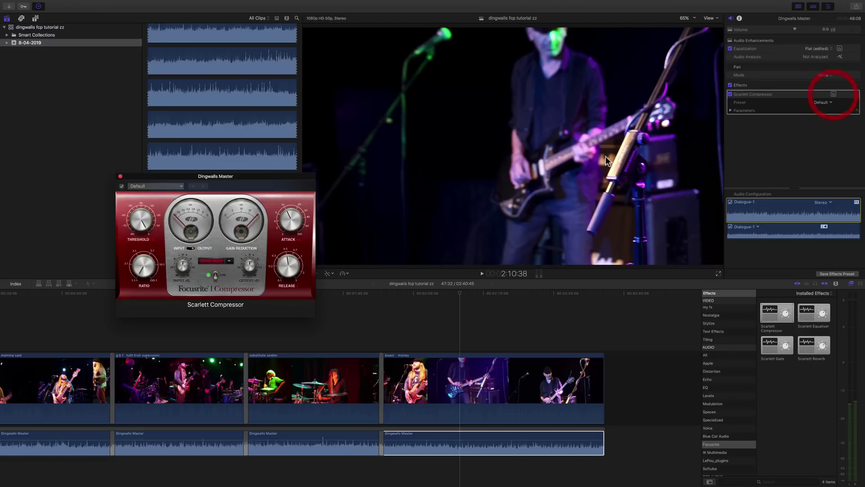
left_click_drag(262, 183, 495, 178)
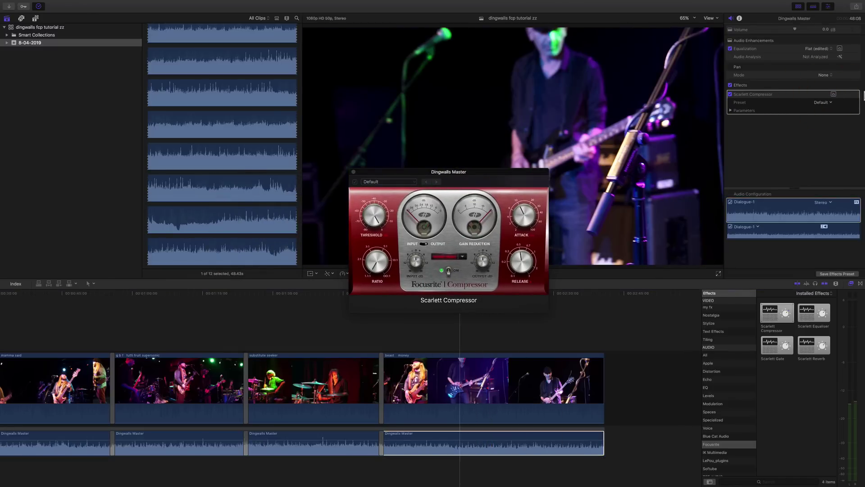
key("super+z")
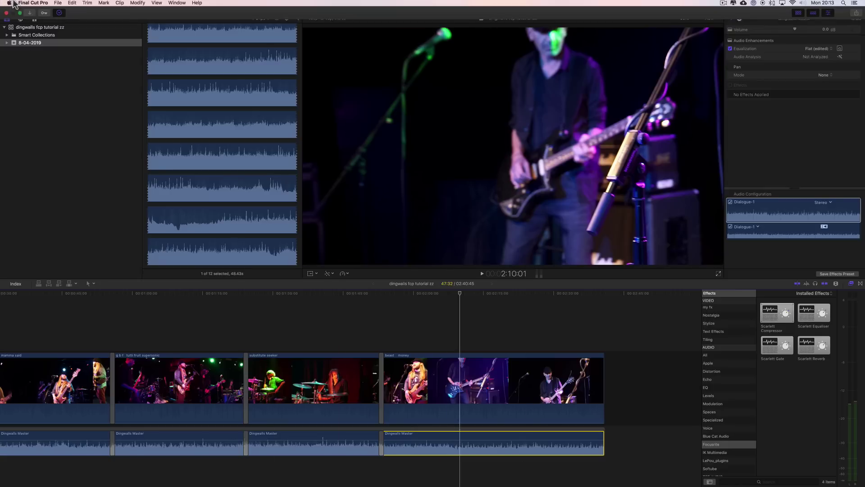
- Check the editing program's version information and close it
left_click(20, 6)
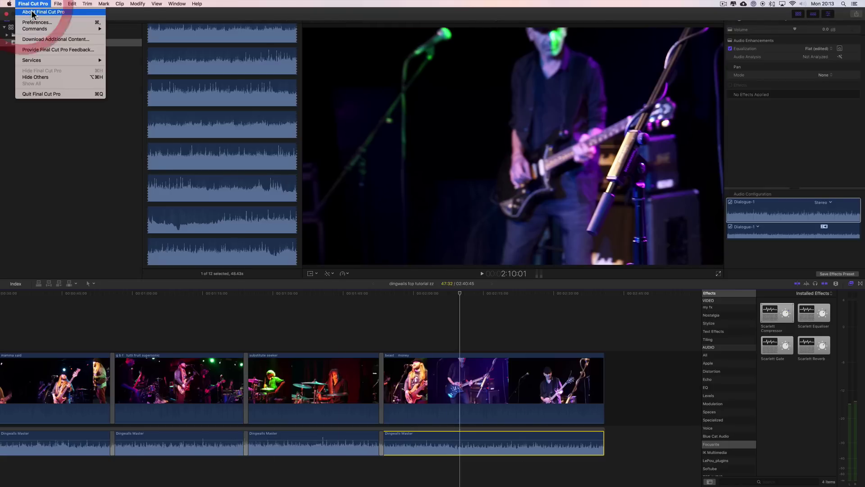
key("Return")
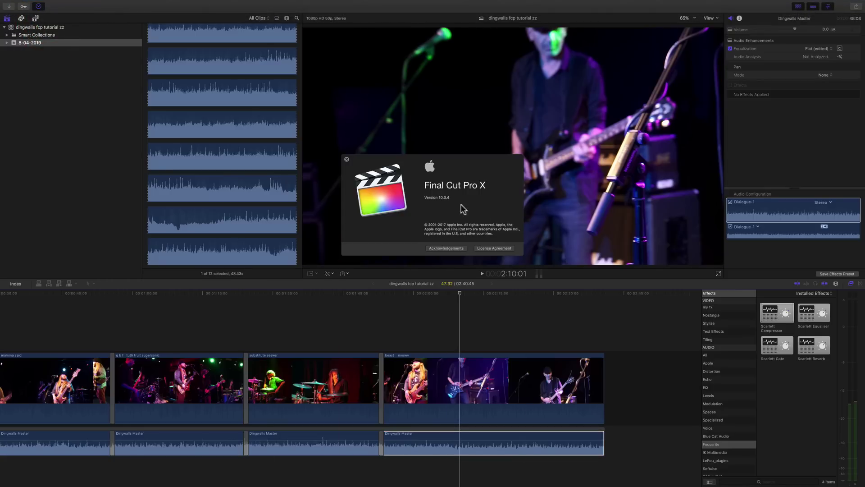
left_click(347, 159)
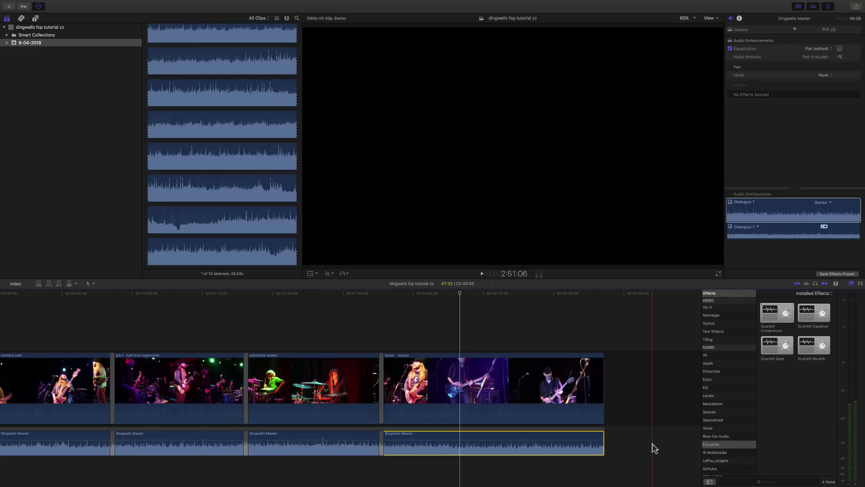
- Find the Channel EQ effect, apply it to the beast money Dingwalls Master section and show its editor over the viewer
key("super+minus")
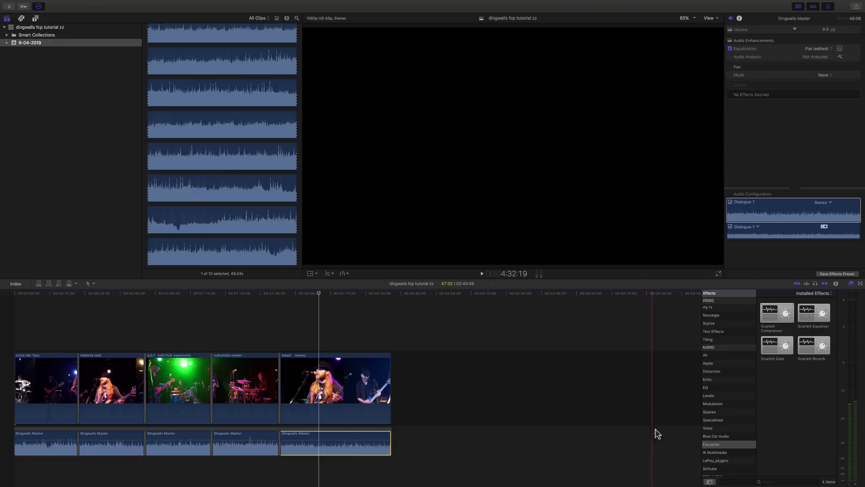
left_click(717, 394)
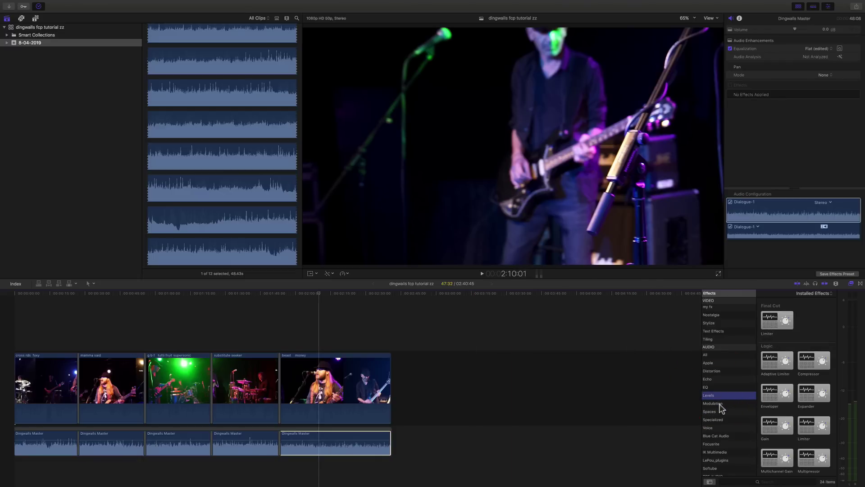
left_click(713, 362)
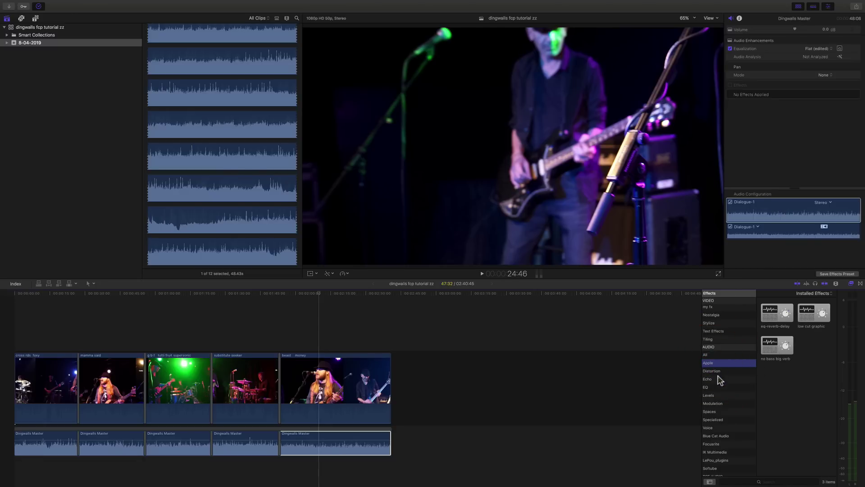
left_click(708, 387)
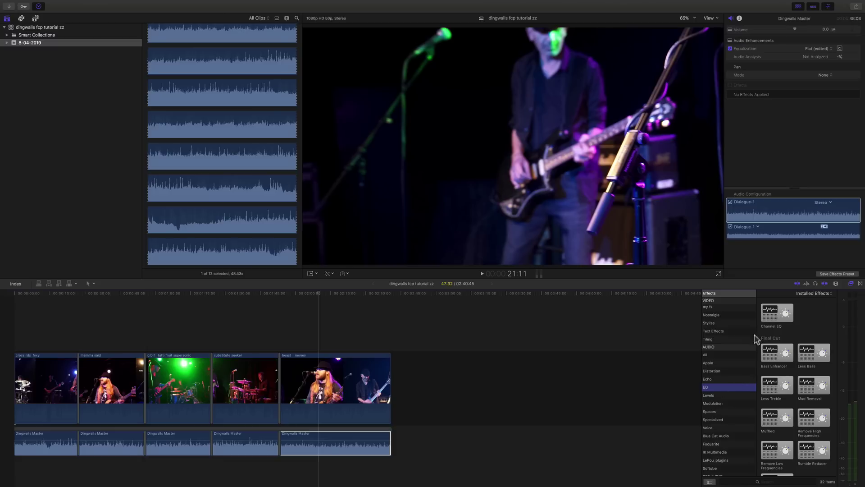
left_click_drag(773, 314, 356, 445)
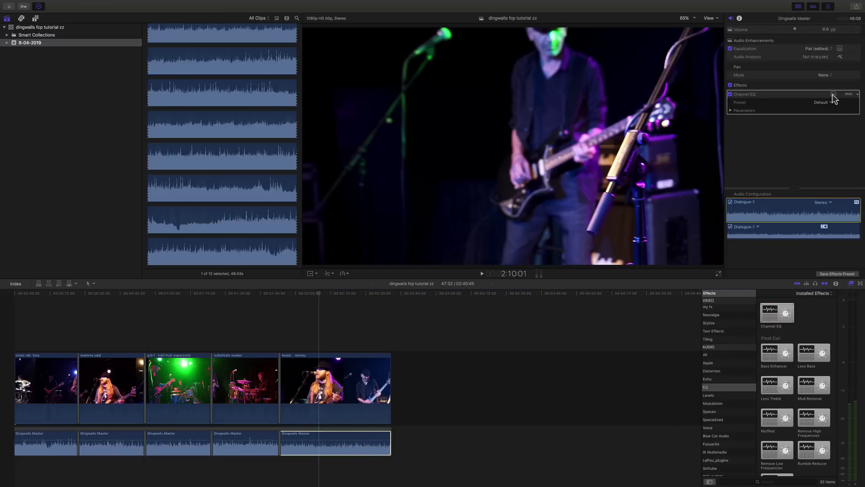
left_click(833, 95)
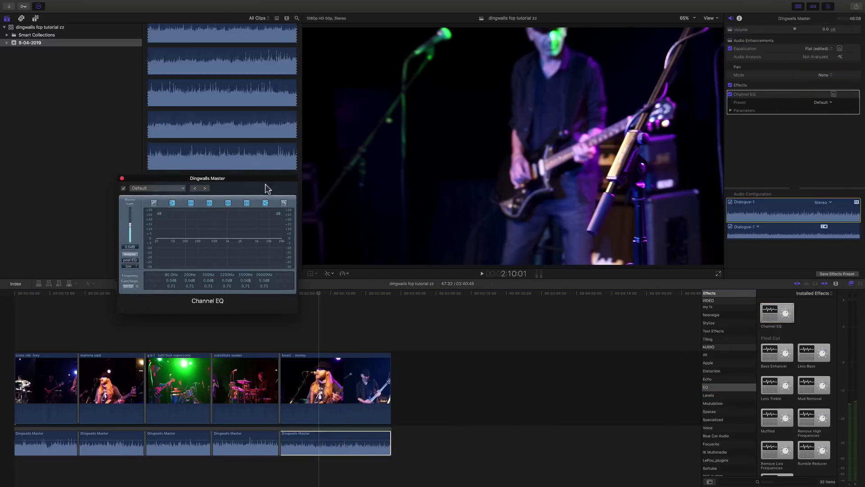
left_click_drag(259, 179, 574, 196)
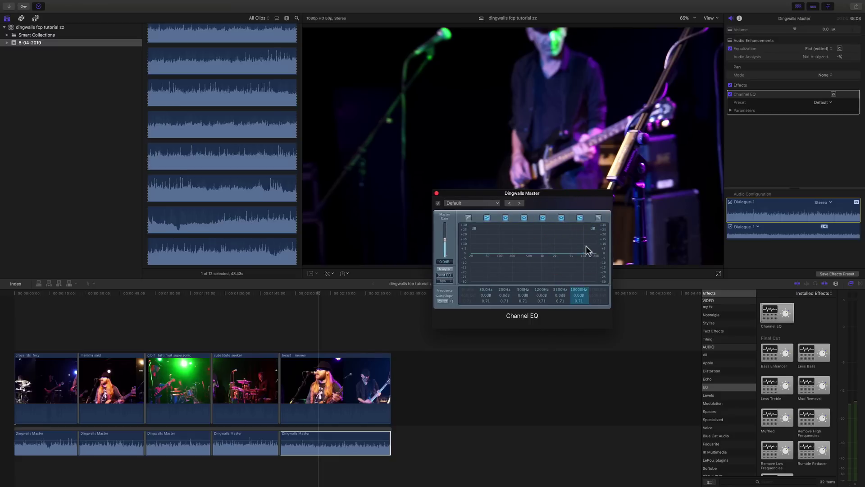
- Lower Channel EQ's high-shelf band to -24 dB and play the section to hear the treble cut
left_click_drag(583, 256, 566, 285)
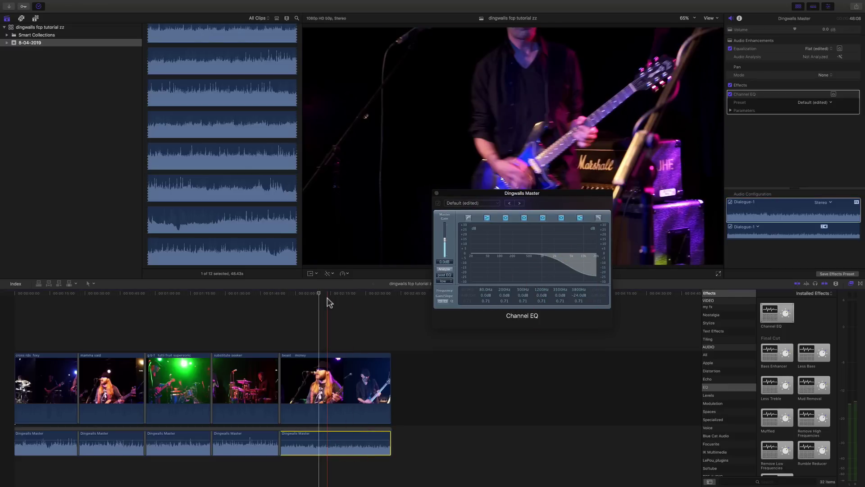
key("space")
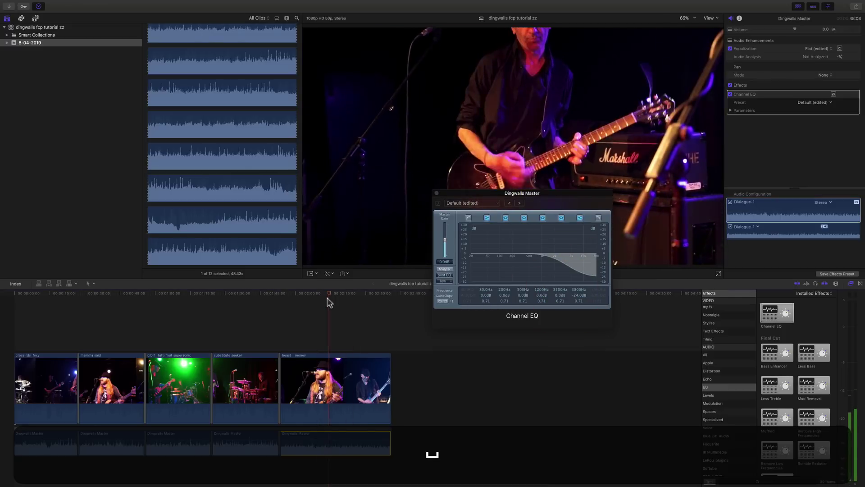
key("space")
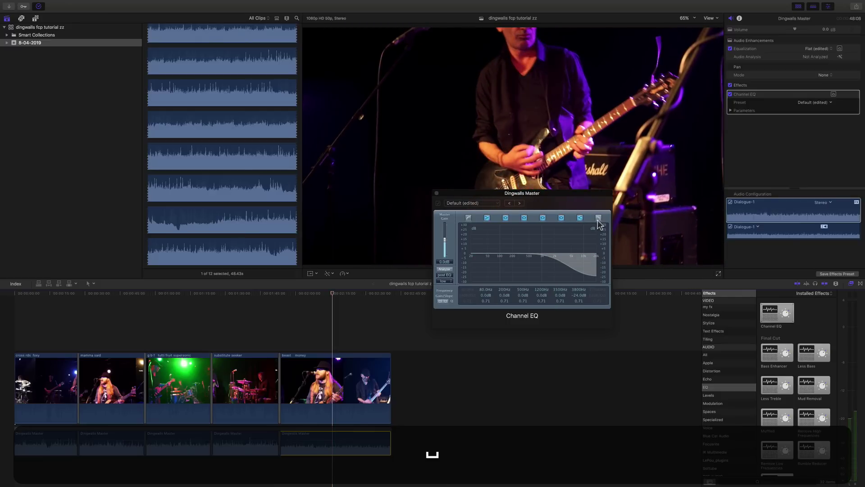
- Turn off Channel EQ's high-shelf band, lower the low-shelf band to about -24 dB and play the section
left_click(580, 218)
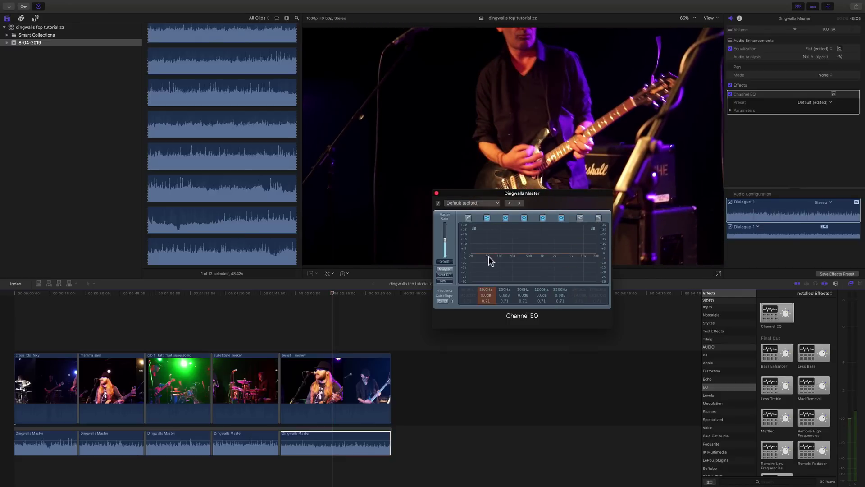
left_click_drag(498, 257, 502, 296)
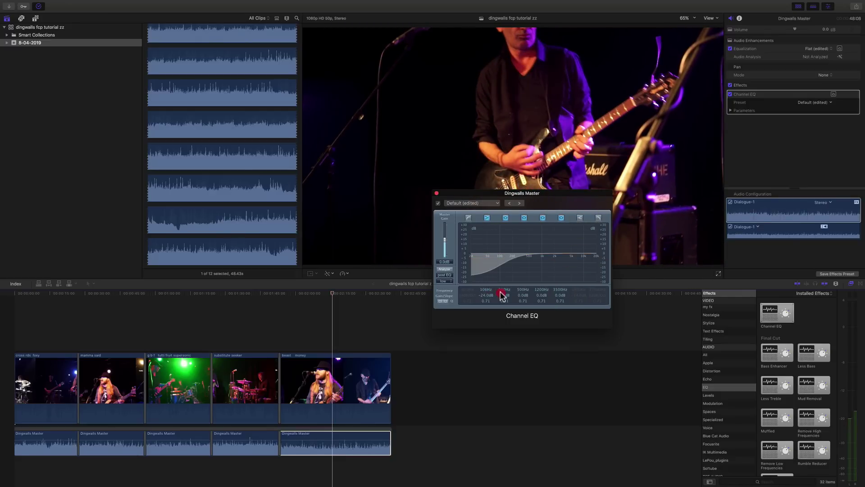
key("space")
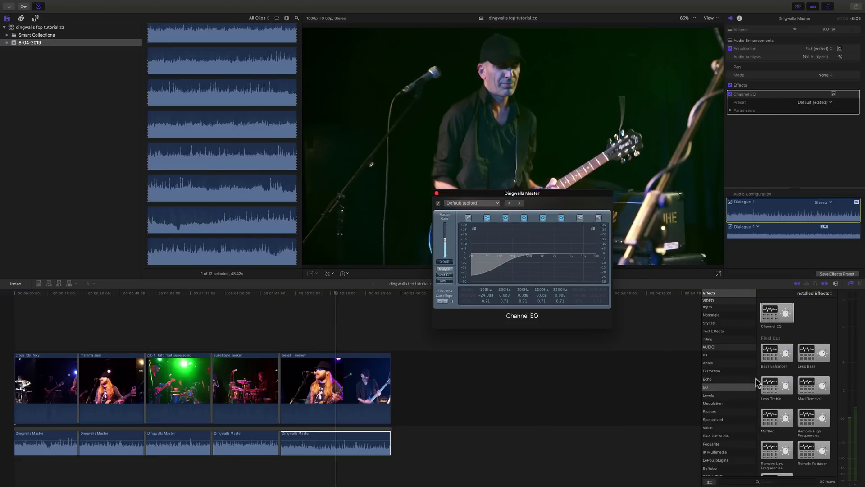
- Browse the Levels audio effects, examining the available limiters, compressors, gates and third-party dynamics plug-ins
left_click(711, 387)
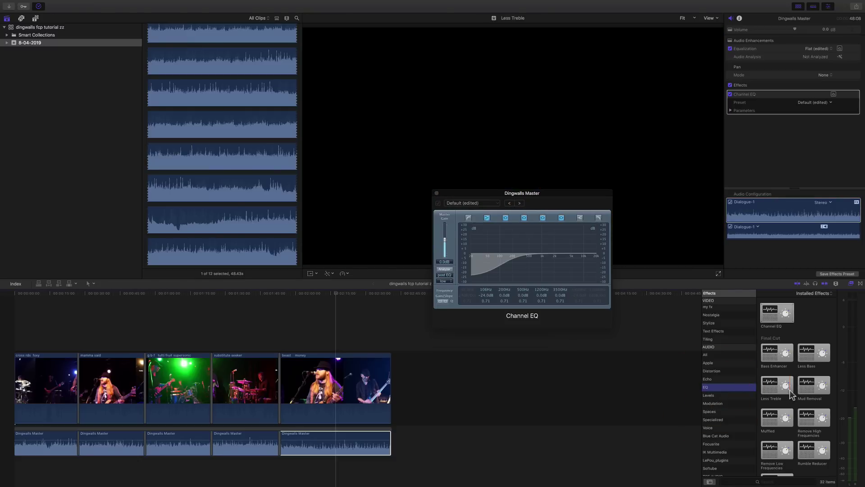
left_click(718, 395)
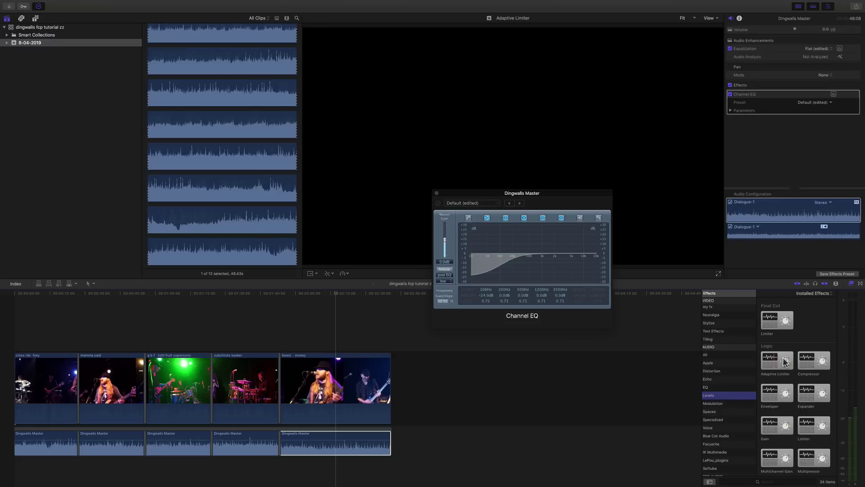
scroll(797, 401, "down", 5)
scroll(798, 401, "down", 2)
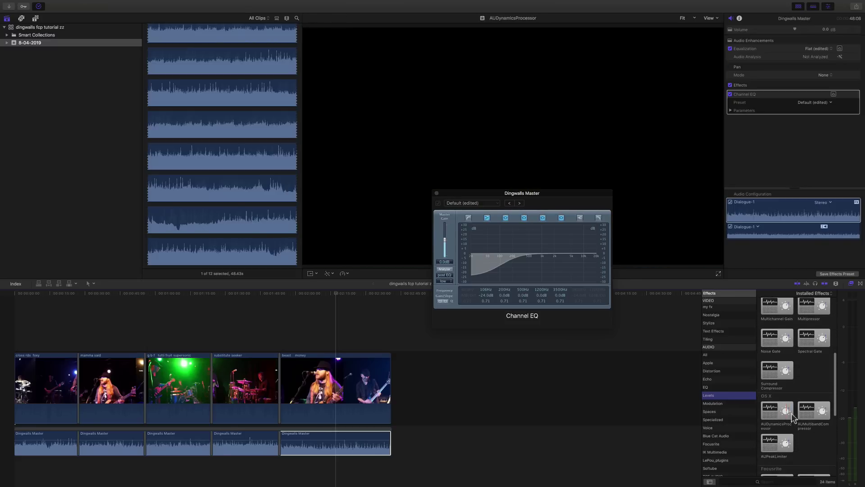
scroll(800, 426, "down", 3)
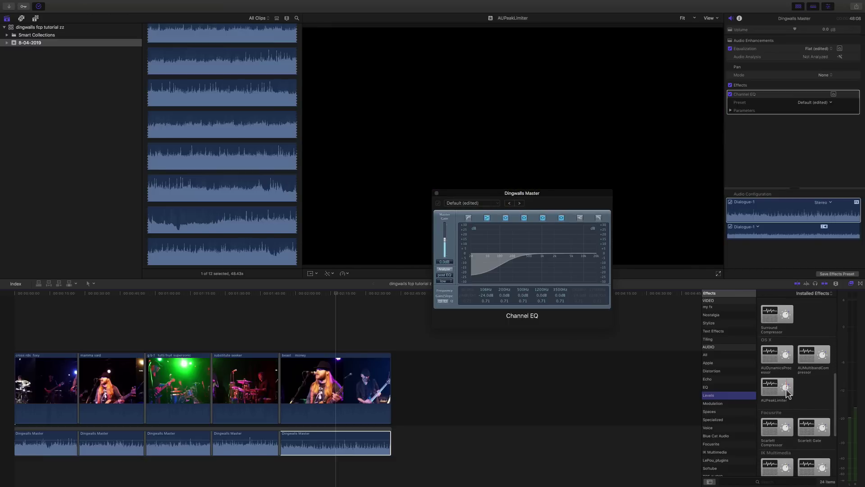
scroll(786, 389, "down", 1)
scroll(789, 406, "down", 2)
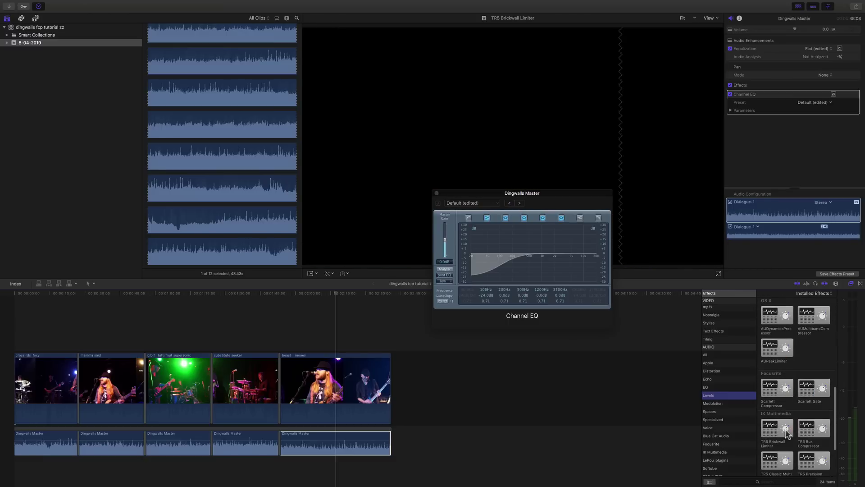
scroll(795, 443, "down", 2)
scroll(793, 442, "up", 10)
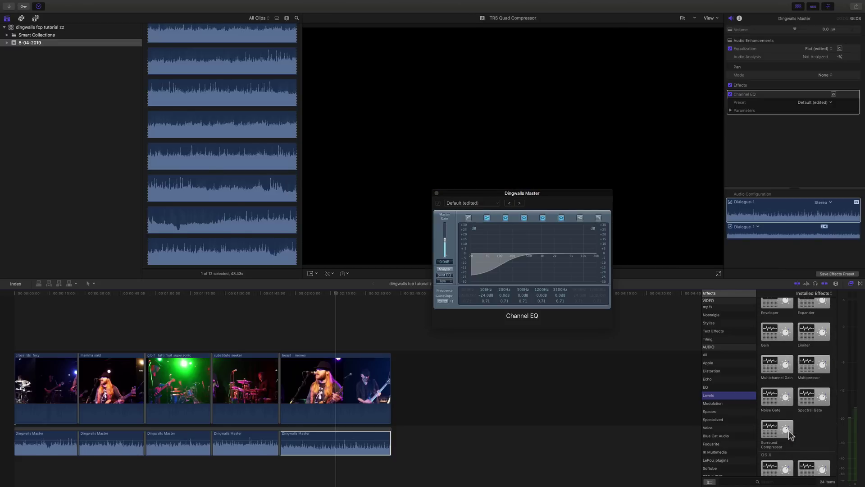
scroll(789, 430, "up", 2)
scroll(788, 430, "down", 4)
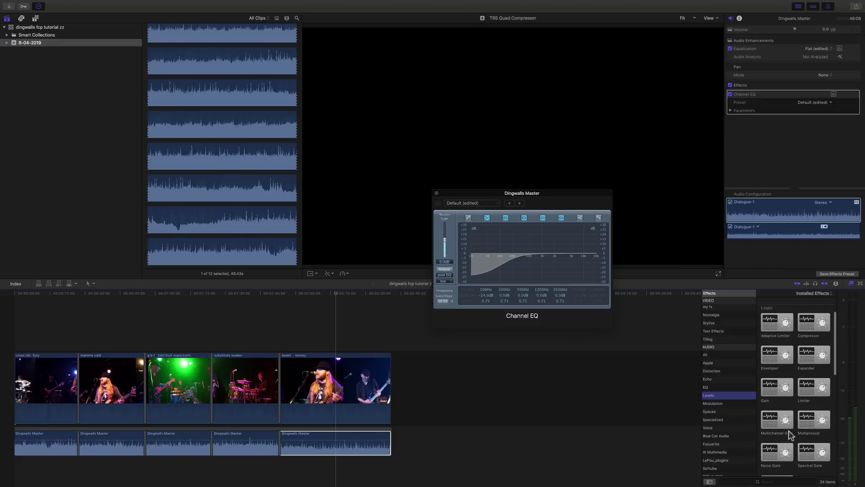
scroll(789, 430, "up", 5)
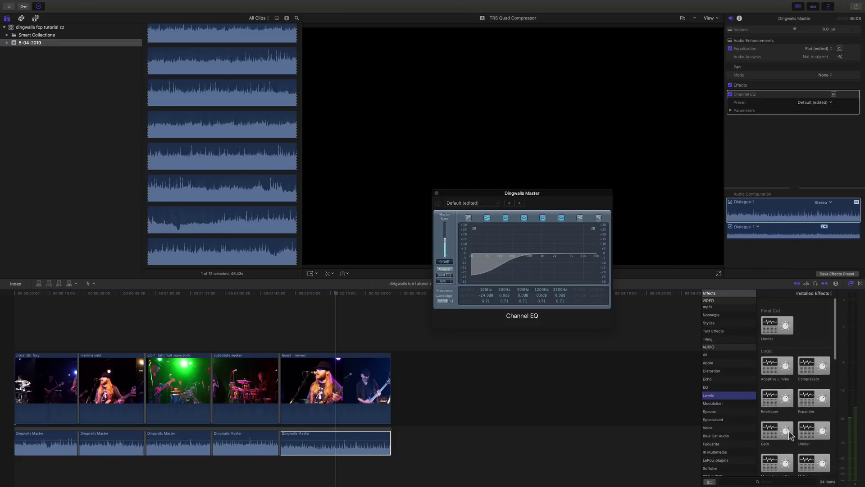
- Apply the Final Cut Limiter to the beast money Dingwalls Master section and place its editor below the Channel EQ editor
left_click_drag(778, 318, 350, 445)
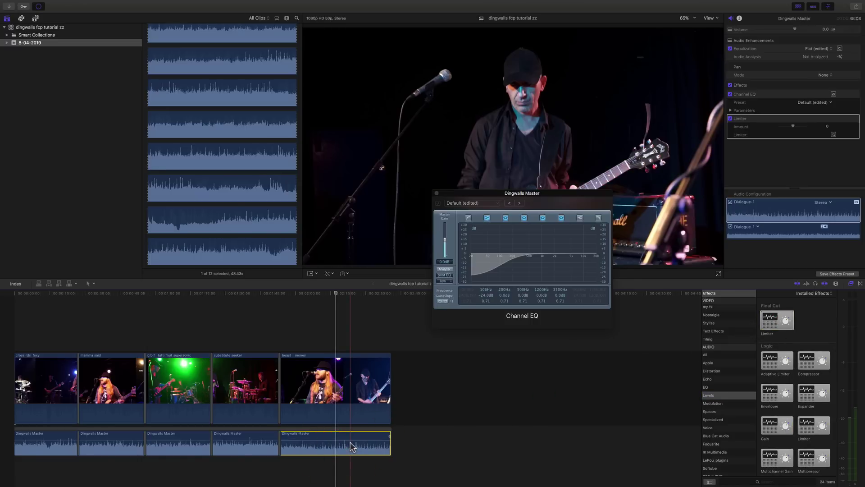
left_click(834, 135)
left_click_drag(243, 190, 559, 346)
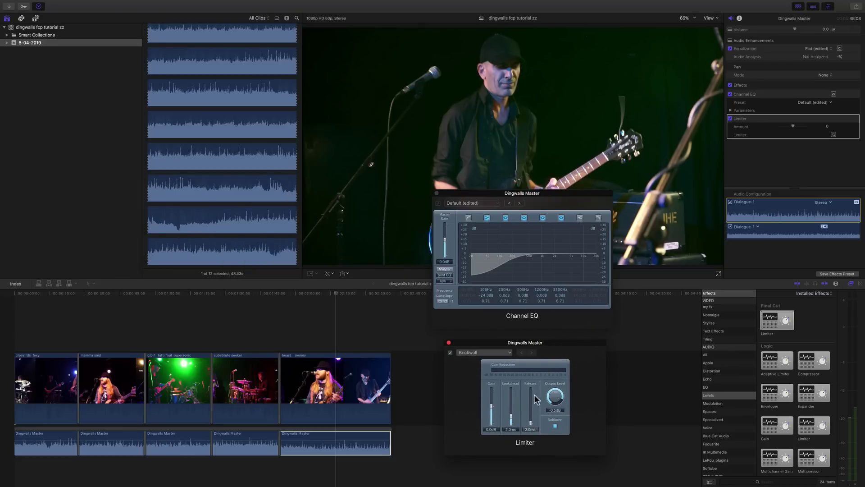
- Keep the Limiter's Brickwall preset, raise its gain to about 3.5 dB and play the section to hear the result
left_click(491, 352)
left_click(554, 354)
key("space")
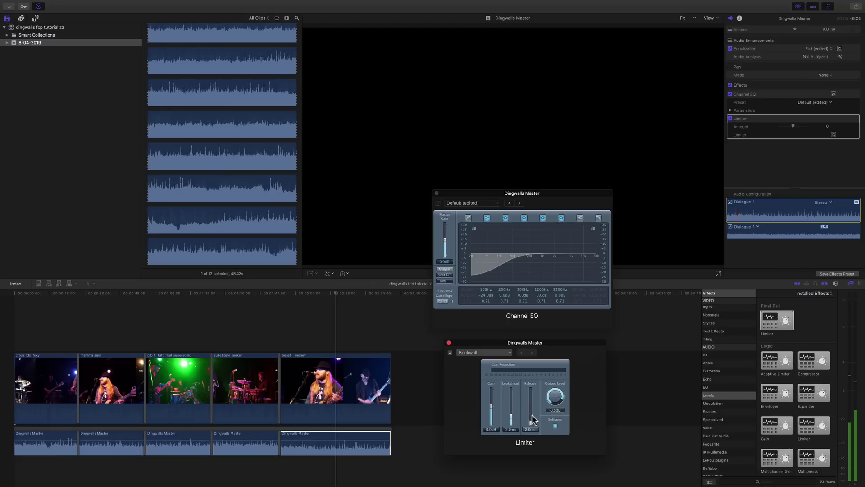
key("space")
left_click_drag(492, 406, 493, 402)
key("space")
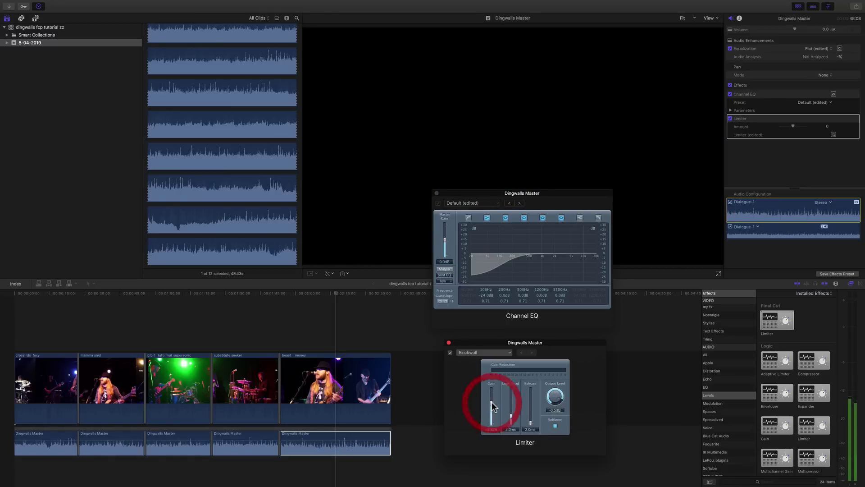
key("space")
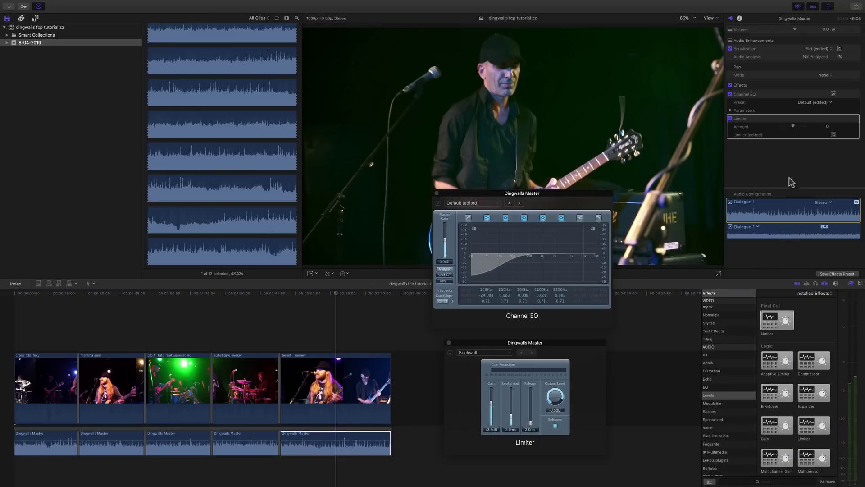
- Select the section's Channel EQ and Limiter effects alternately to compare their entries in the effects list
left_click(762, 96)
left_click(769, 119)
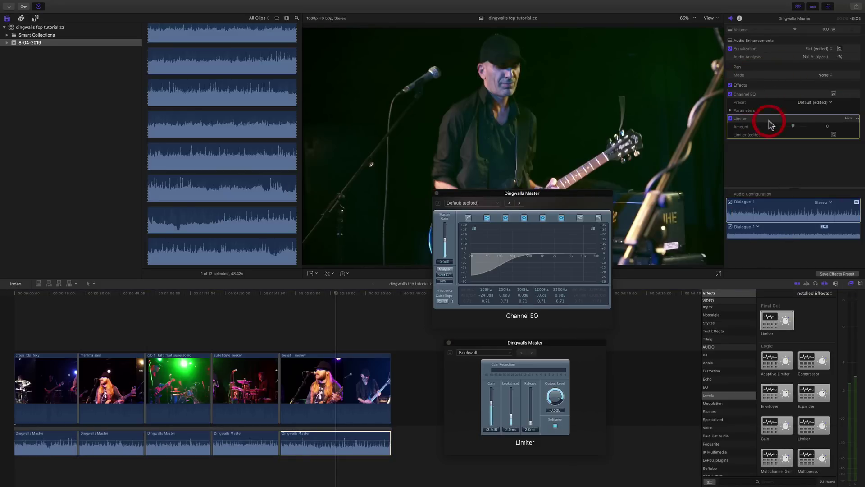
left_click(770, 100)
left_click(770, 119)
left_click(770, 100)
left_click(766, 118)
left_click(766, 95)
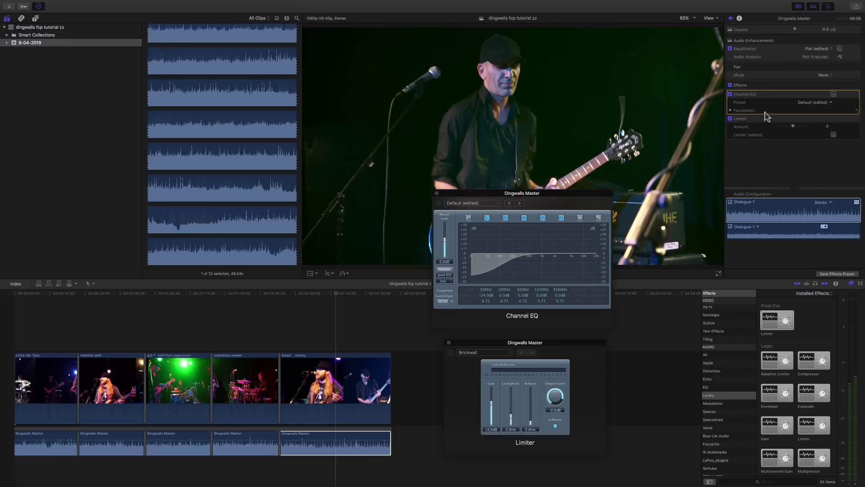
left_click(764, 118)
- Switch the Limiter, the Channel EQ and the section's whole effects group off and back on in turn
left_click(731, 119)
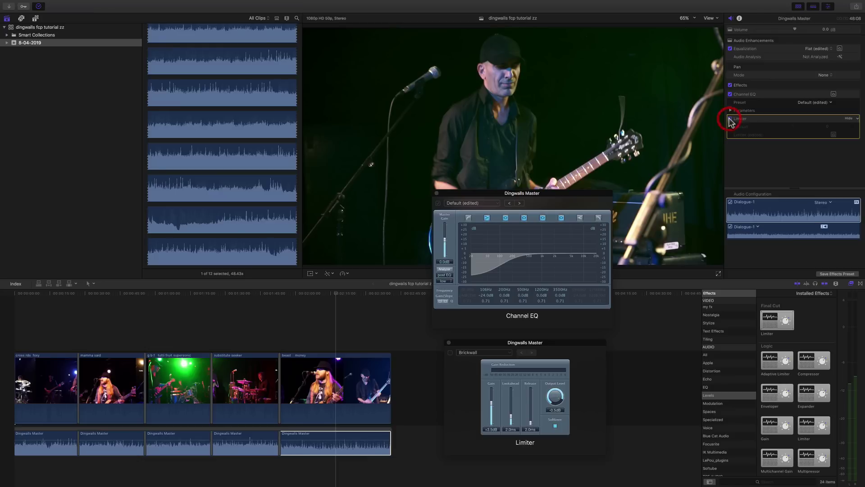
left_click(731, 119)
left_click(731, 85)
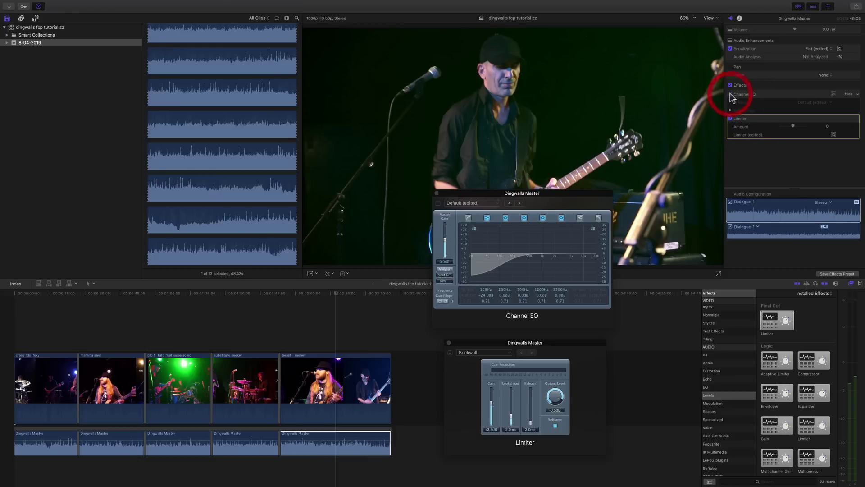
left_click(731, 85)
left_click(730, 85)
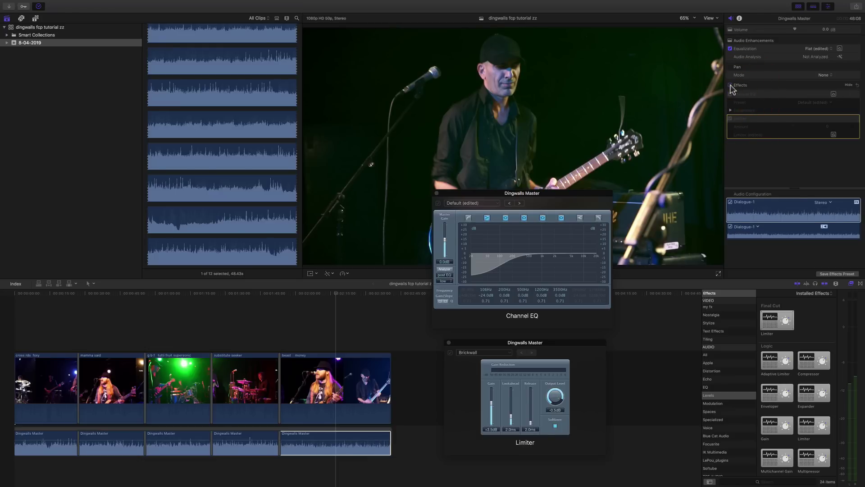
left_click(730, 85)
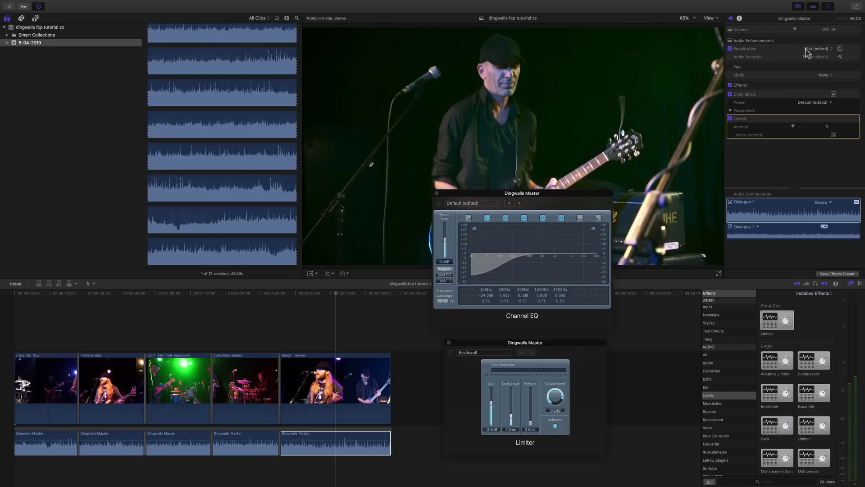
- Show the section's built-in Equalization as a graphic equalizer and close it without adjusting any band
left_click(840, 48)
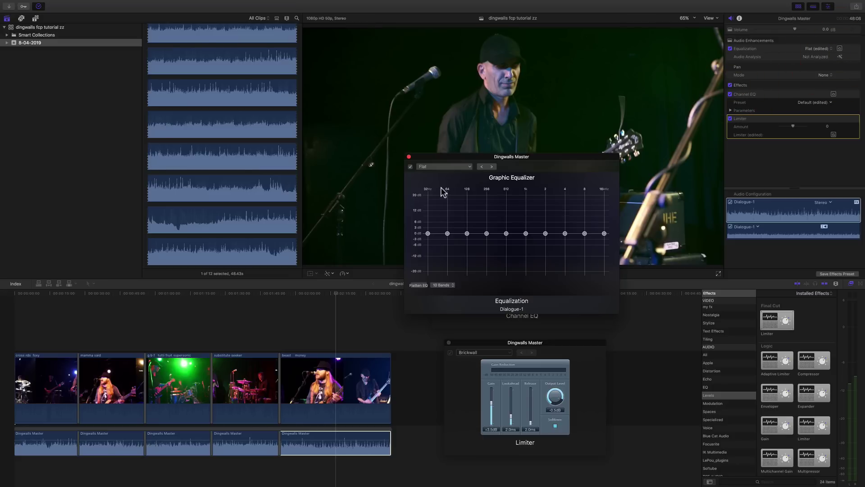
left_click(409, 158)
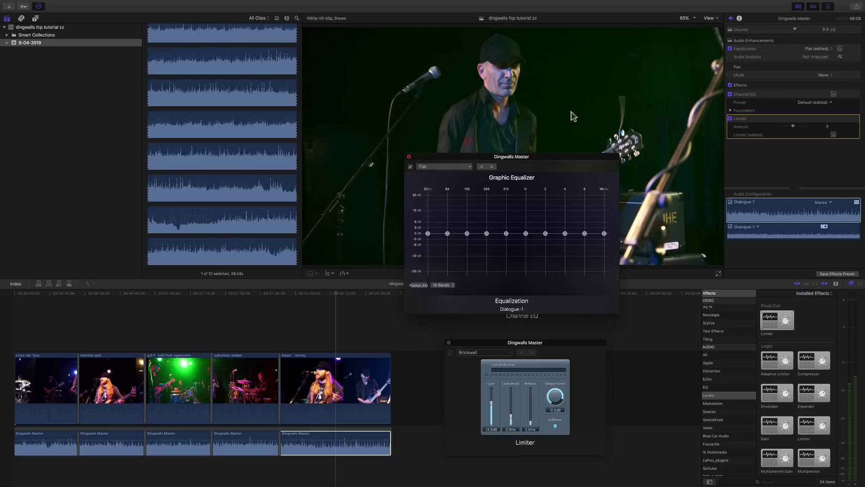
- Turn off the Equalization enhancement on the last Dingwalls Master clip and select its Channel EQ effect
left_click(731, 49)
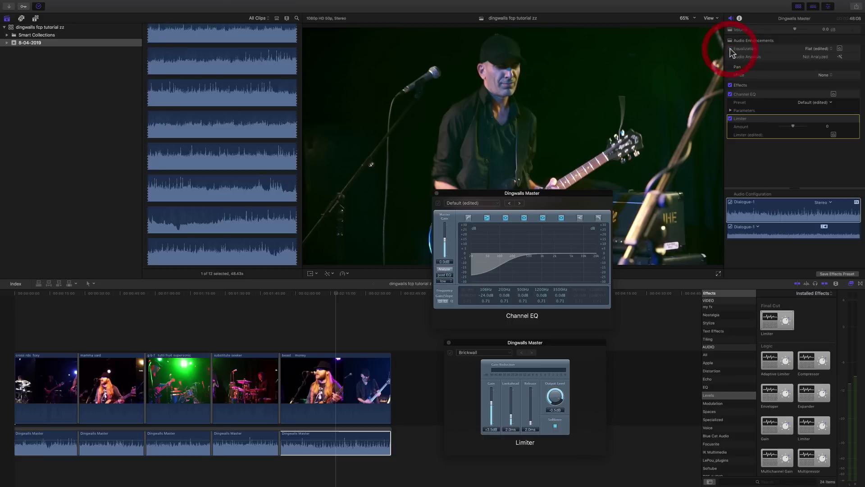
left_click(748, 95)
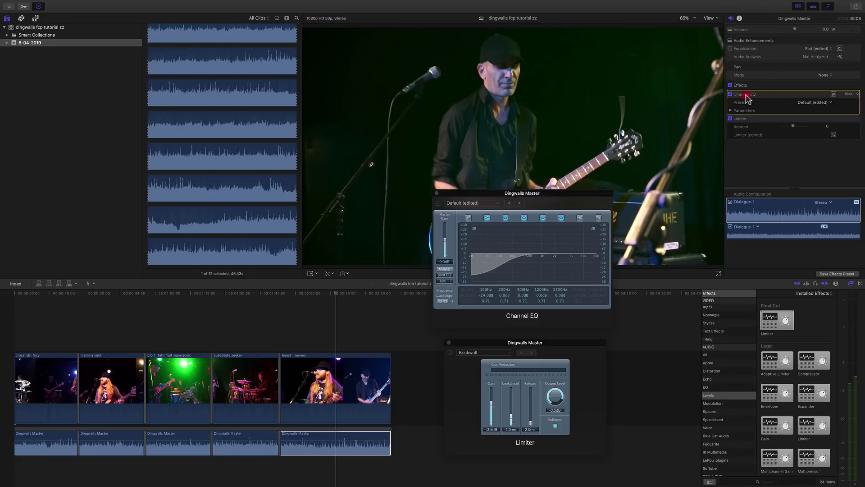
left_click(755, 120)
left_click(752, 99)
left_click(752, 120)
left_click(748, 94)
- Start saving the clip's audio effects as a preset and name it "thin limited"
left_click(838, 275)
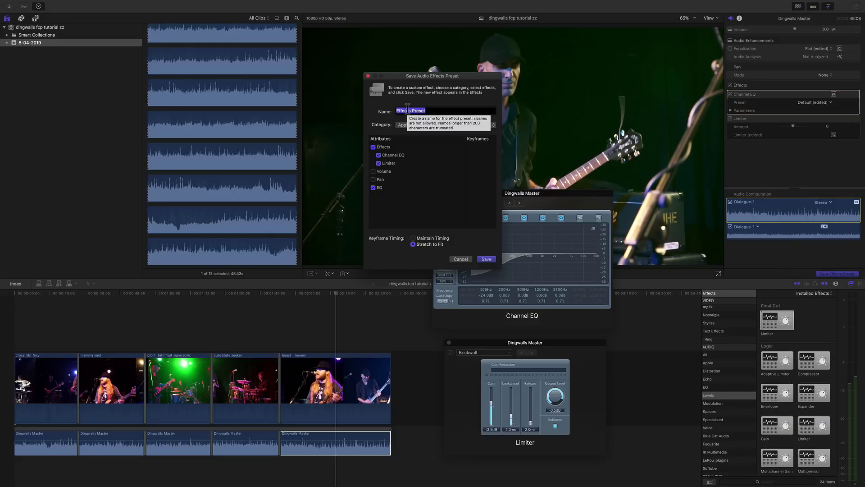
type("thin limiteed")
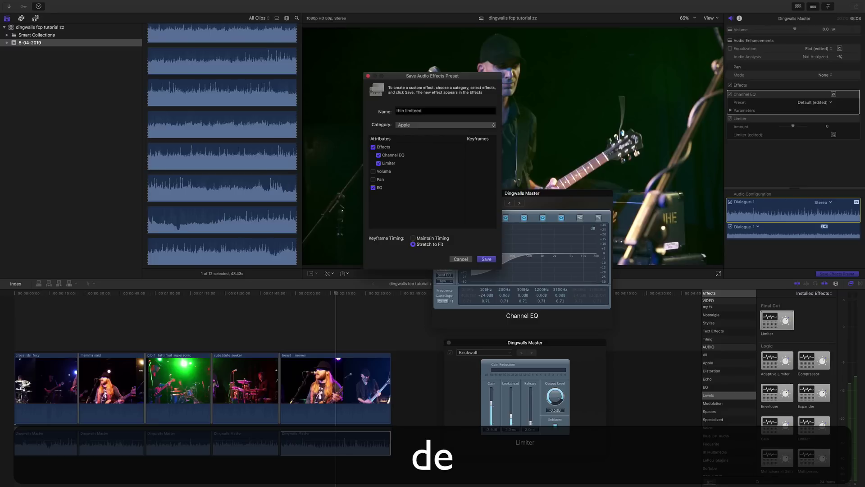
key("BackSpace")
key("BackSpace")
type("d")
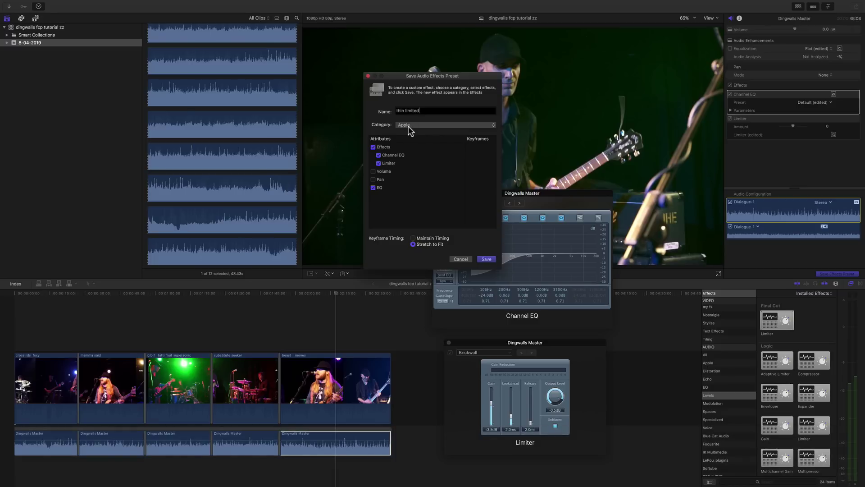
- Keep the preset in the Apple category, exclude EQ, save it, and close the Channel EQ and Limiter windows
left_click(430, 127)
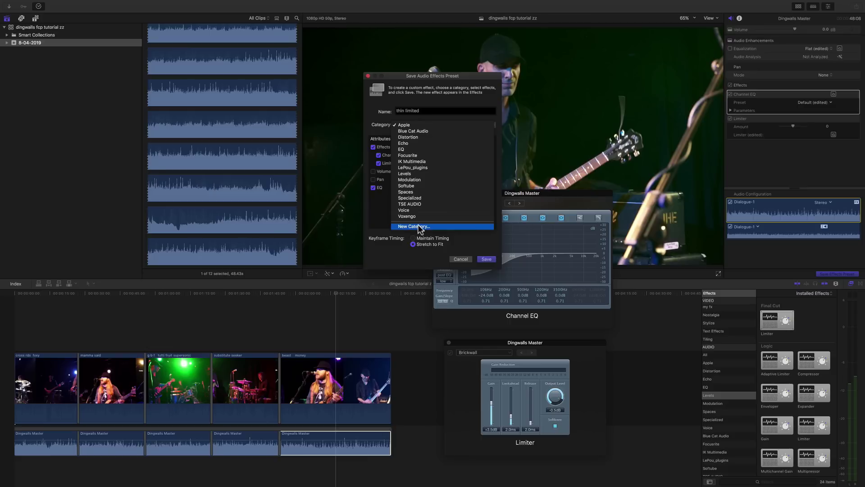
left_click(405, 125)
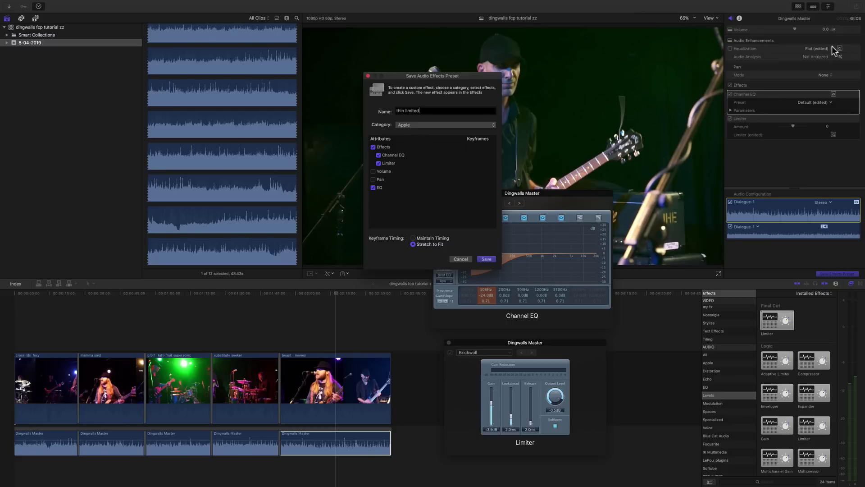
left_click(373, 188)
left_click(486, 259)
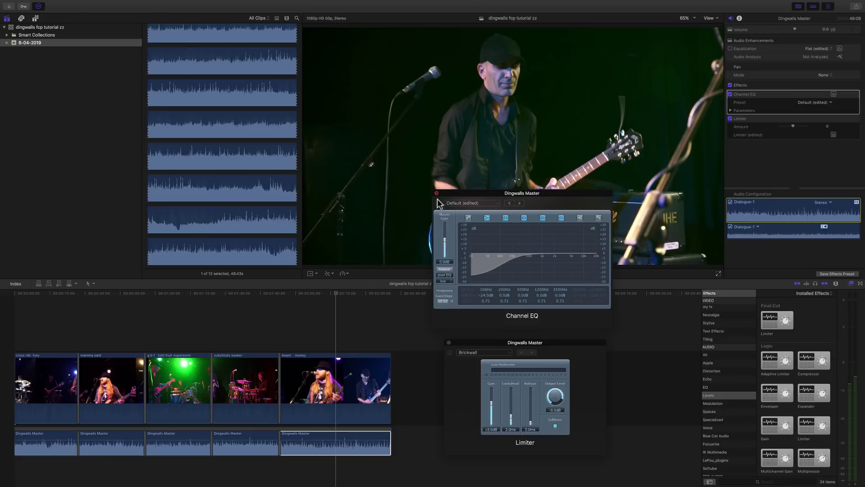
left_click(436, 194)
left_click(449, 342)
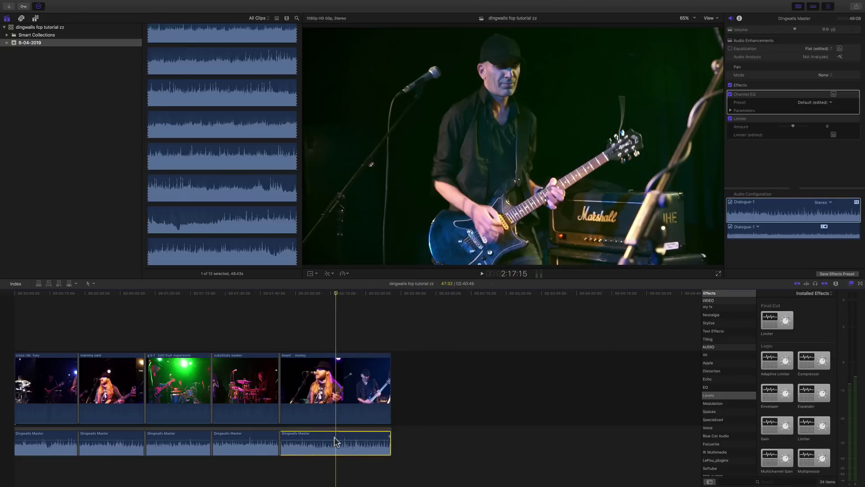
- Apply the "thin limited" preset from the Apple audio effects to the fourth Dingwalls Master clip and undo it
left_click(708, 362)
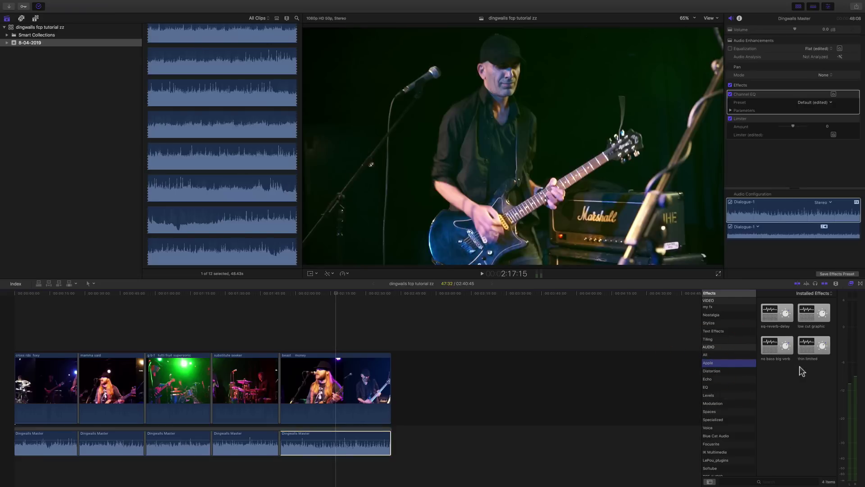
left_click_drag(807, 350, 239, 446)
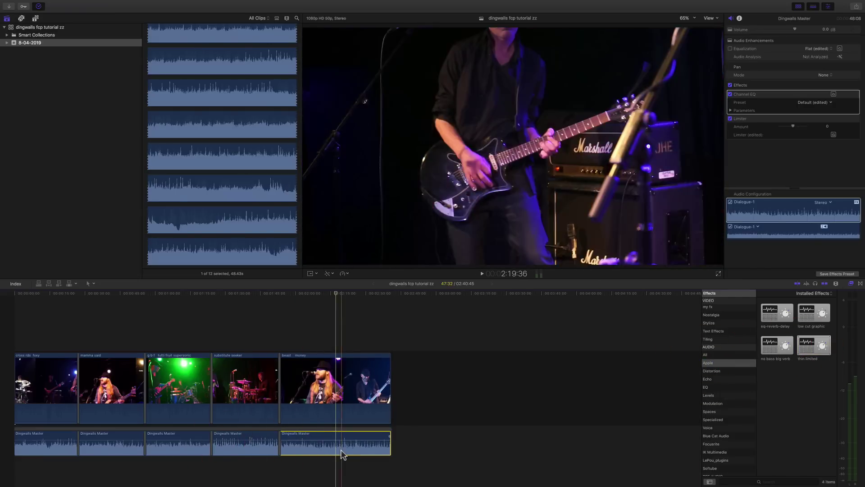
key("super+z")
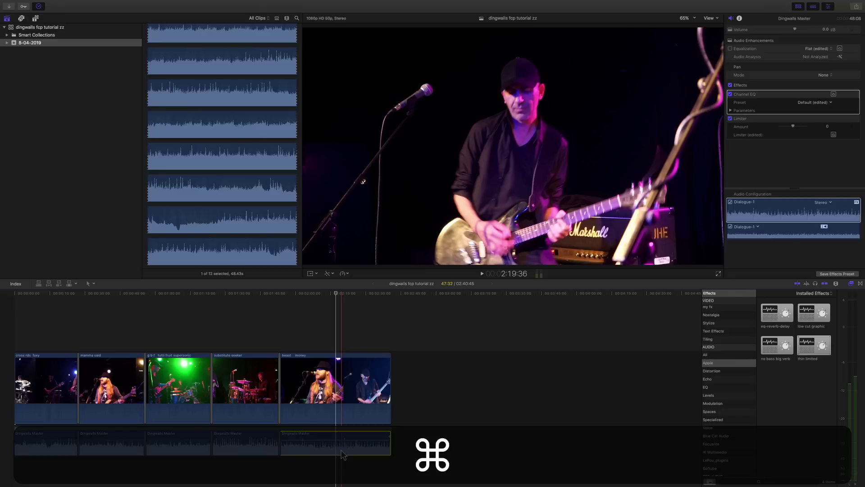
- Bypass and re-enable the Channel EQ, the Limiter and the whole Effects group on the last Dingwalls Master clip
left_click(353, 437)
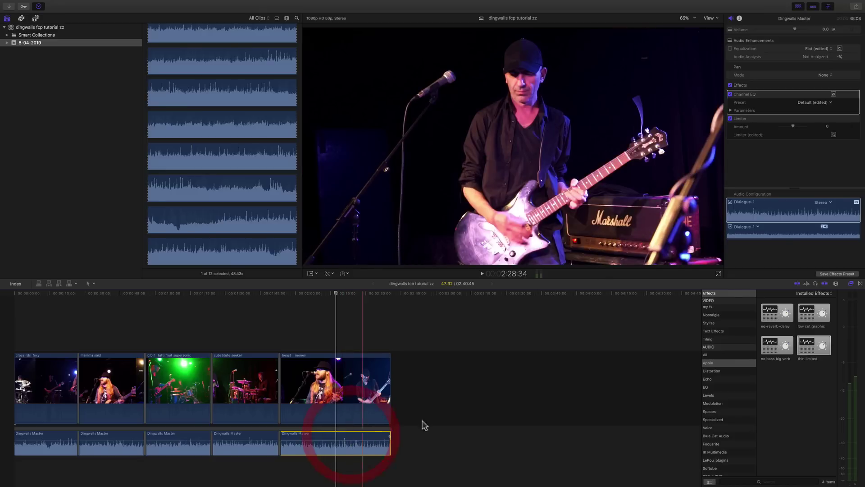
left_click(731, 94)
left_click(731, 118)
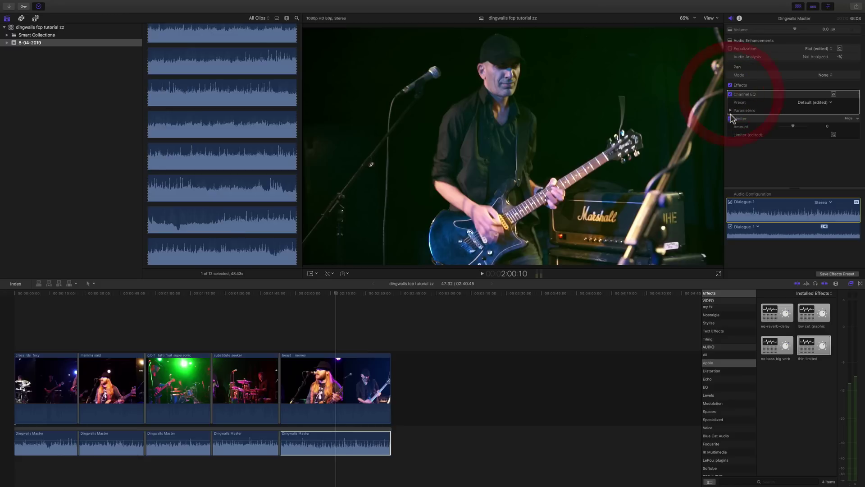
left_click(730, 119)
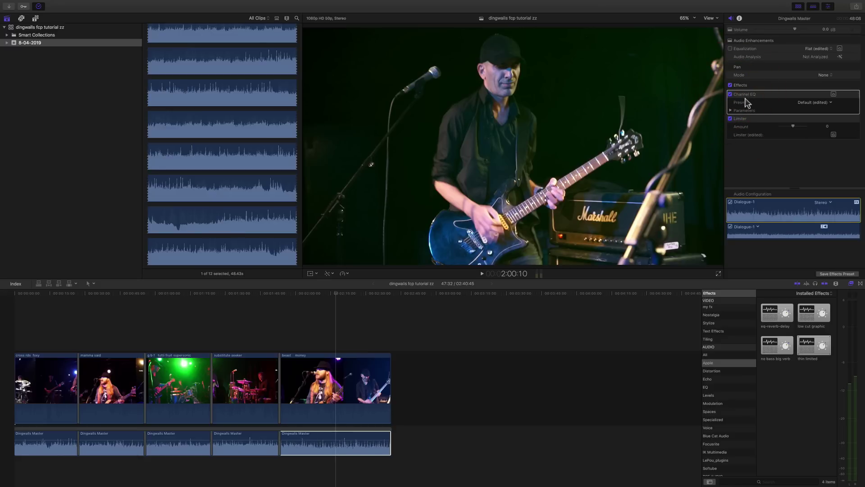
left_click(730, 85)
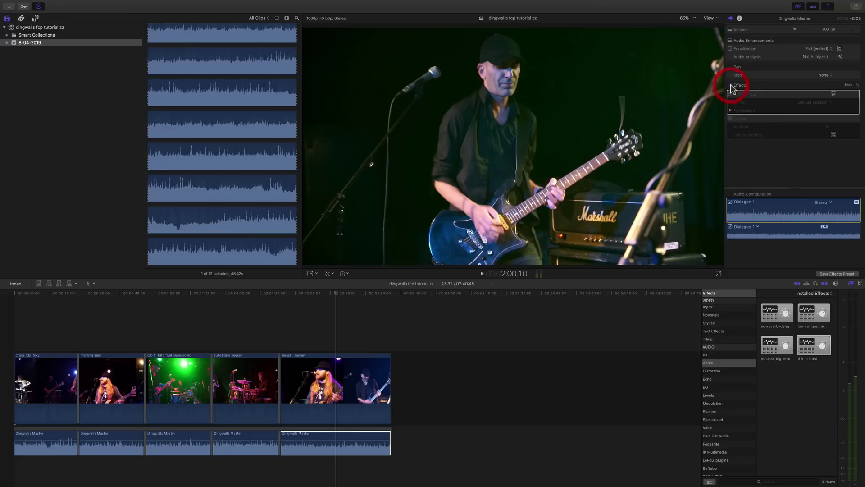
left_click(730, 85)
- Delete the Limiter and Channel EQ effects from the last Dingwalls Master clip
left_click(756, 117)
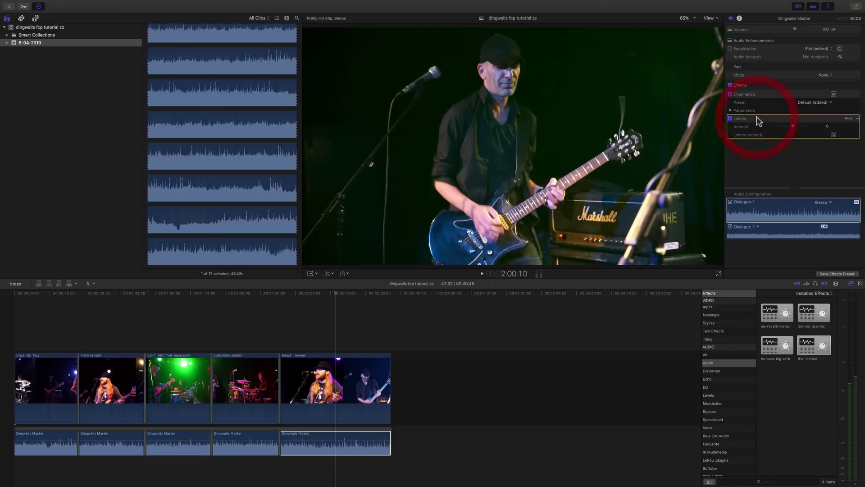
key("Delete")
left_click(758, 96)
key("Delete")
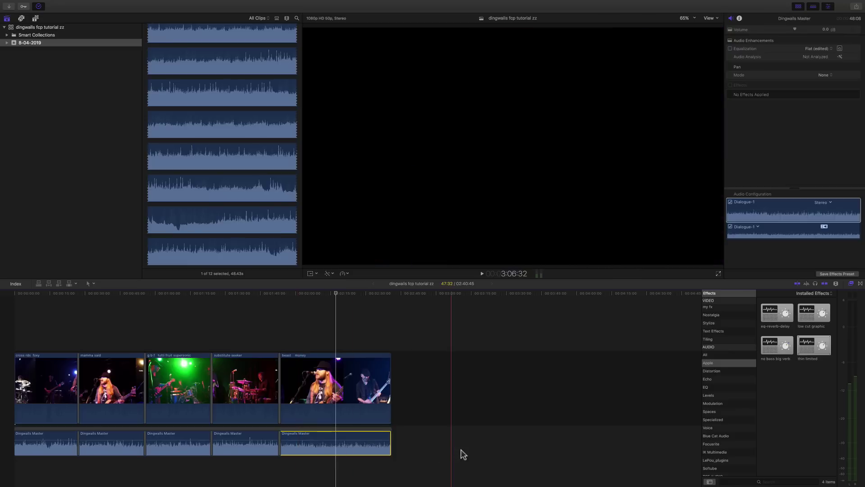
- Try the audio fade-out handle at the end of the last Dingwalls Master clip, returning it to no fade
left_click(489, 293)
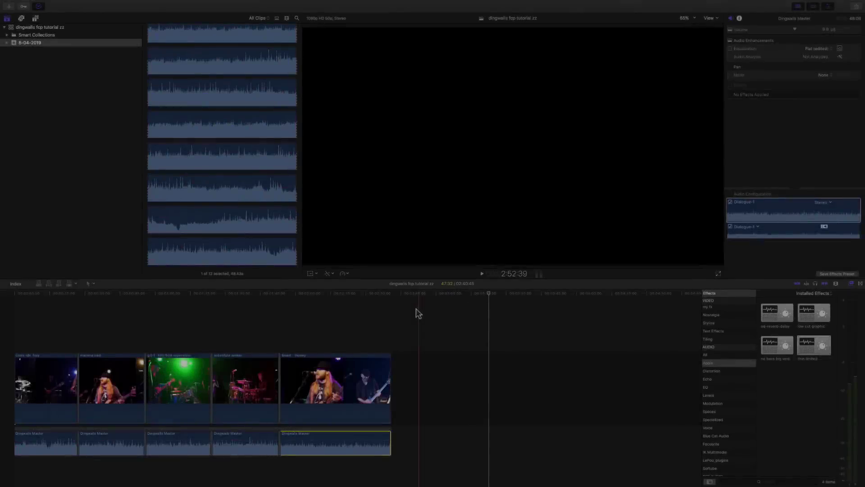
key("super+equal")
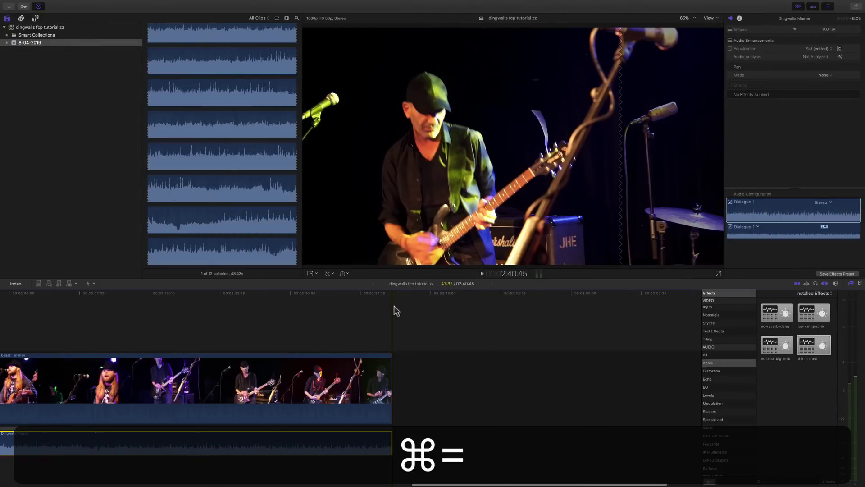
scroll(428, 347, "left", 5)
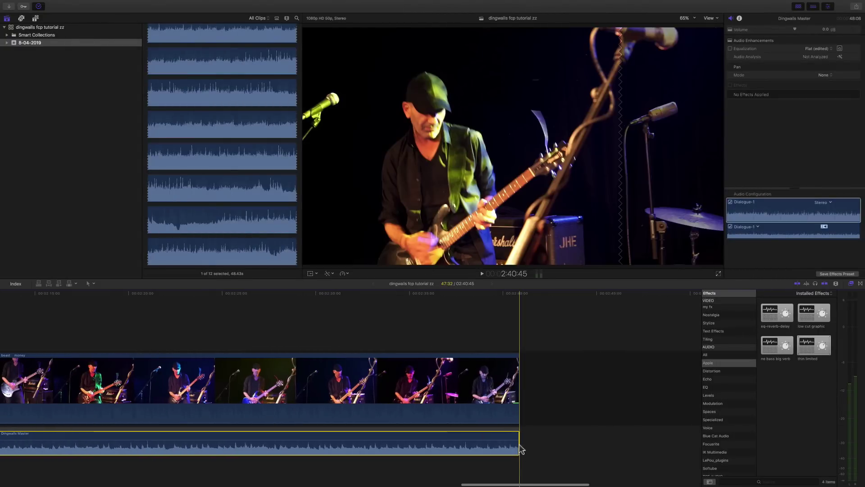
left_click(548, 291)
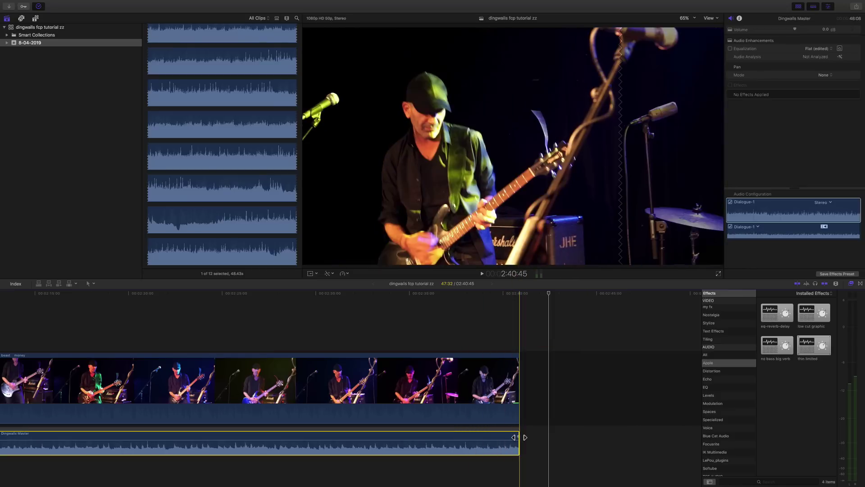
left_click_drag(498, 437, 518, 439)
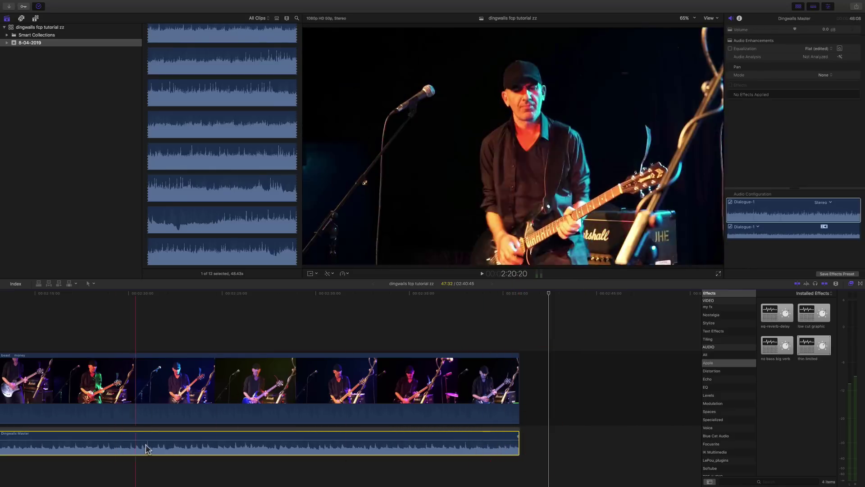
- Try the audio fade-in handle at the start of the first Dingwalls Master clip, returning it to no fade
scroll(155, 445, "left", 15)
scroll(167, 446, "left", 20)
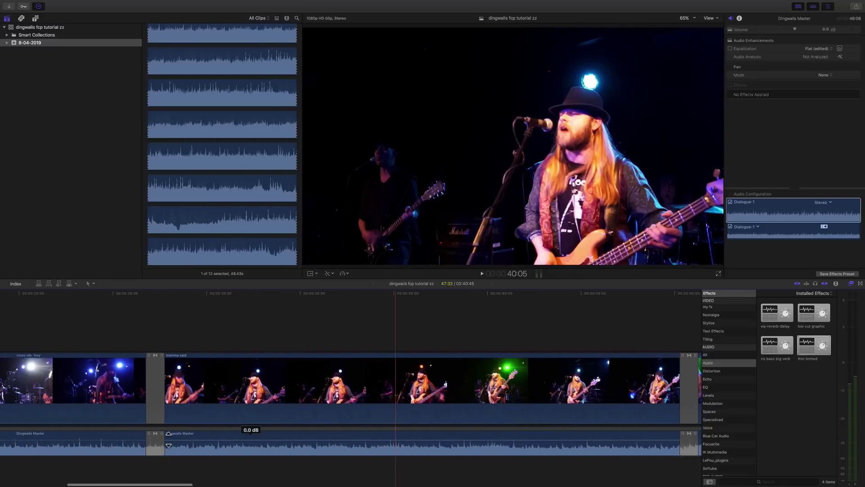
key("h")
left_click_drag(53, 313, 593, 309)
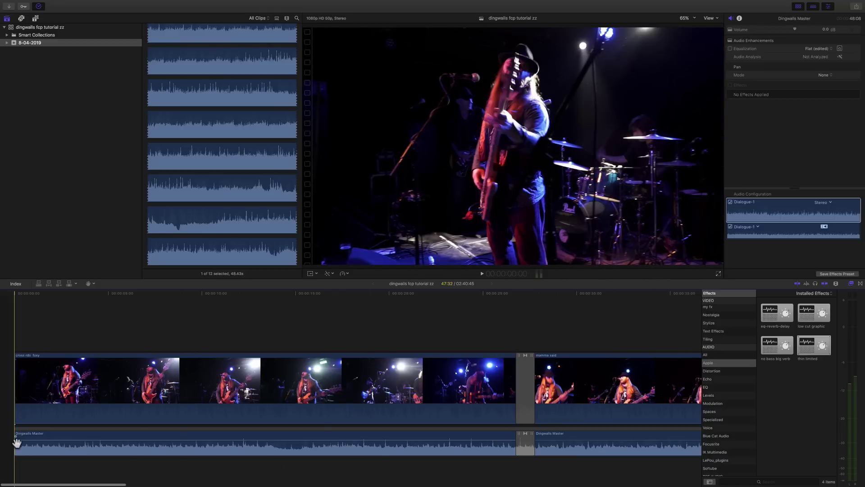
key("a")
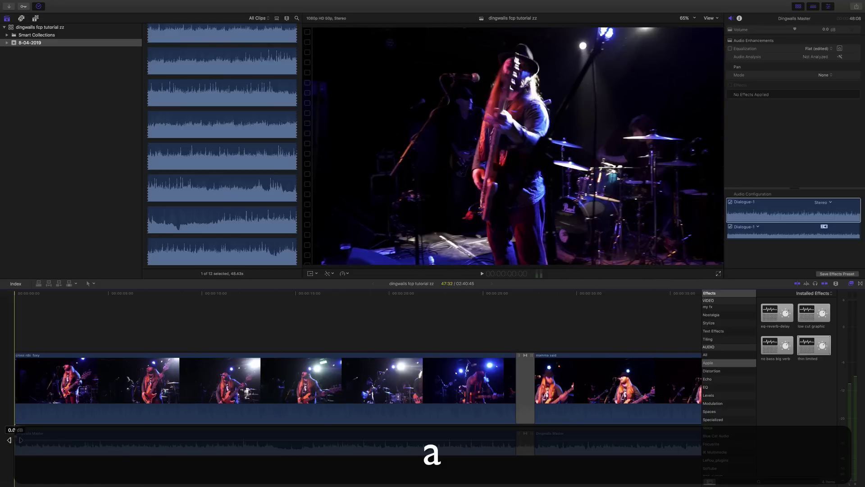
left_click(154, 293)
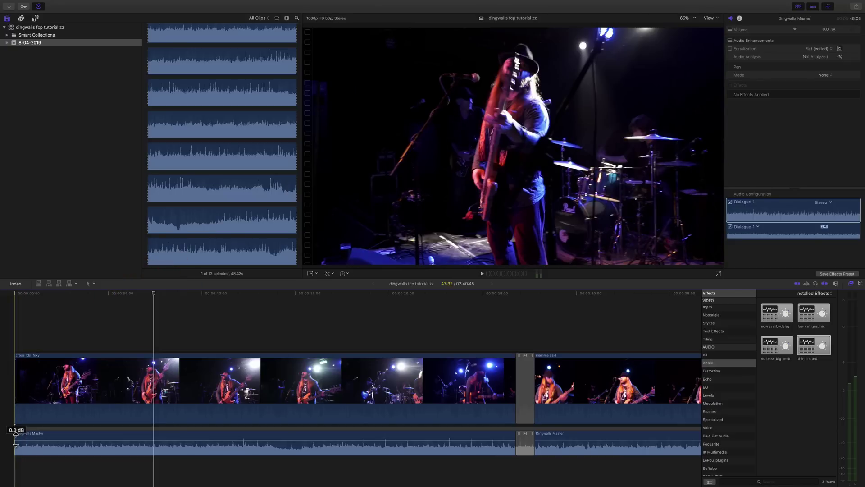
mouse_move(24, 437)
left_mouse_down()
mouse_move(64, 437)
mouse_move(14, 437)
left_mouse_up()
left_click(67, 440)
- Fade out the audio at the end of the last Dingwalls Master clip over about 9.6 seconds and play it back
scroll(444, 331, "right", 10)
scroll(432, 333, "right", 15)
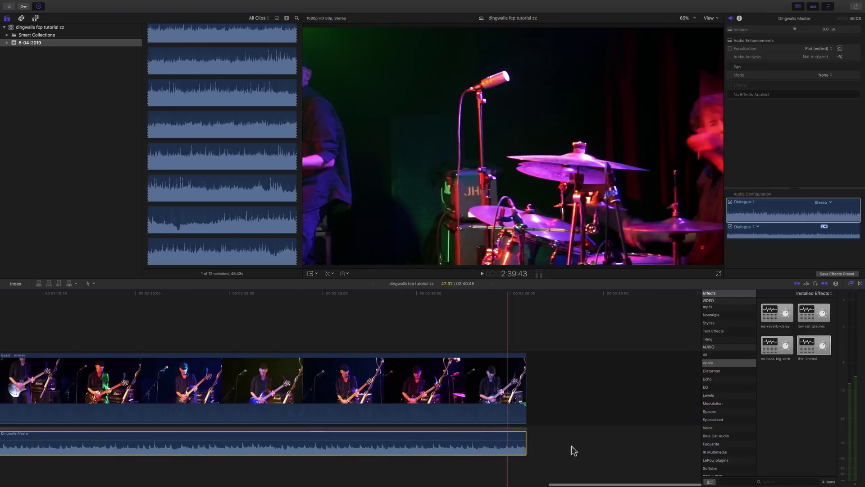
left_click(523, 434)
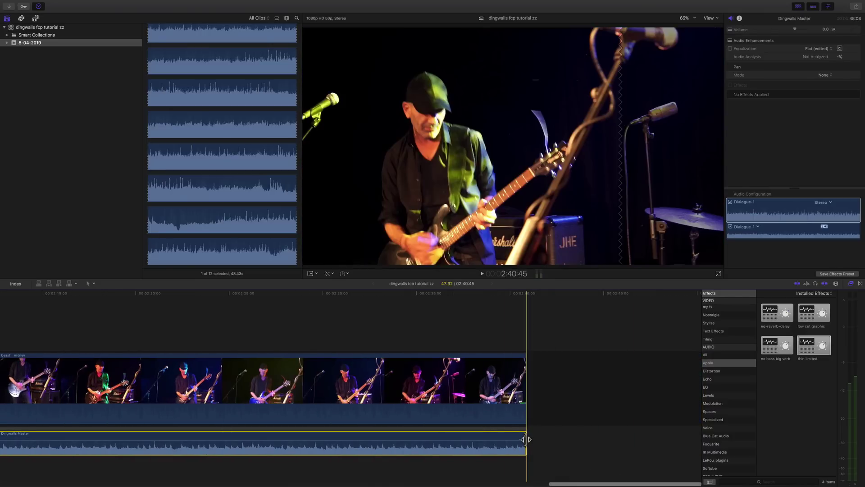
left_click_drag(532, 436, 501, 436)
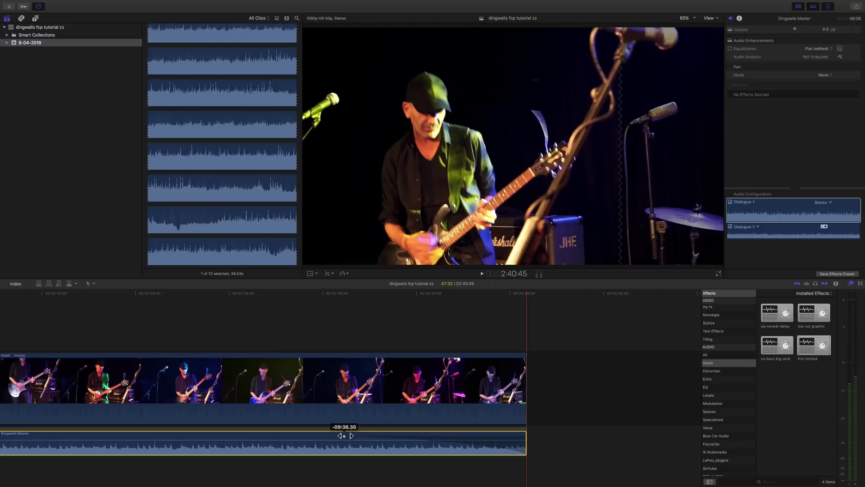
left_click(346, 436)
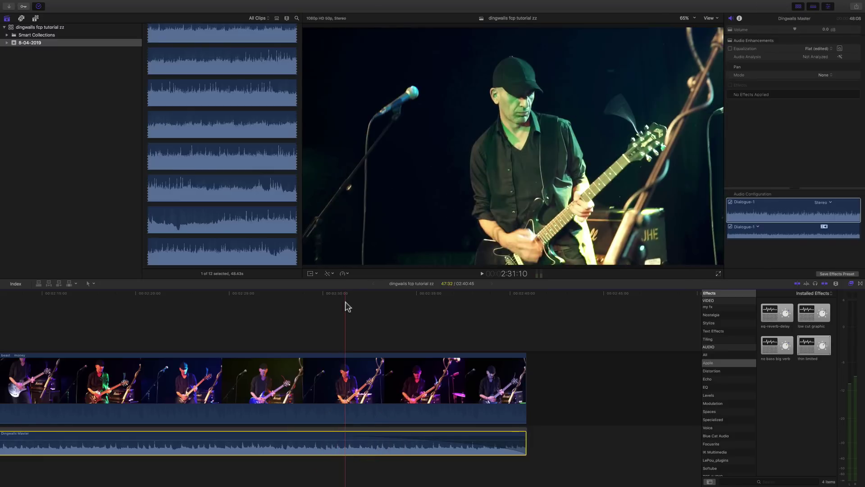
key("space")
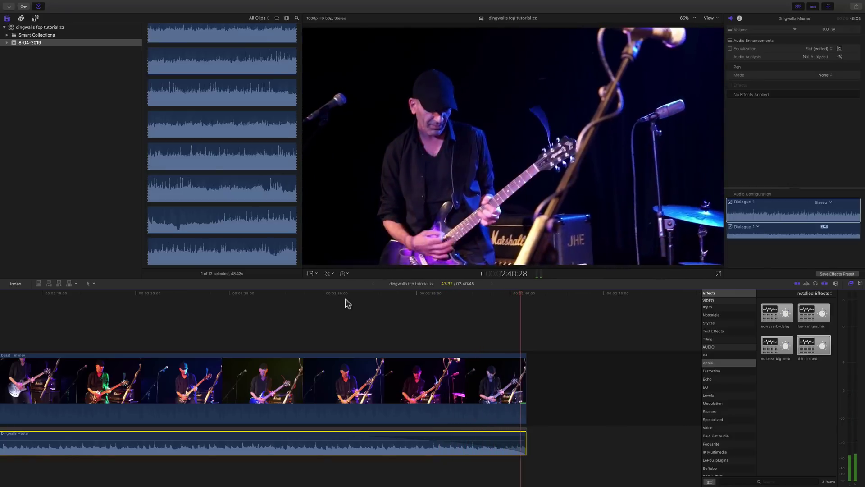
key("space")
- Change the curve shape of the audio fade-out on the last Dingwalls Master clip
scroll(432, 378, "left", 20)
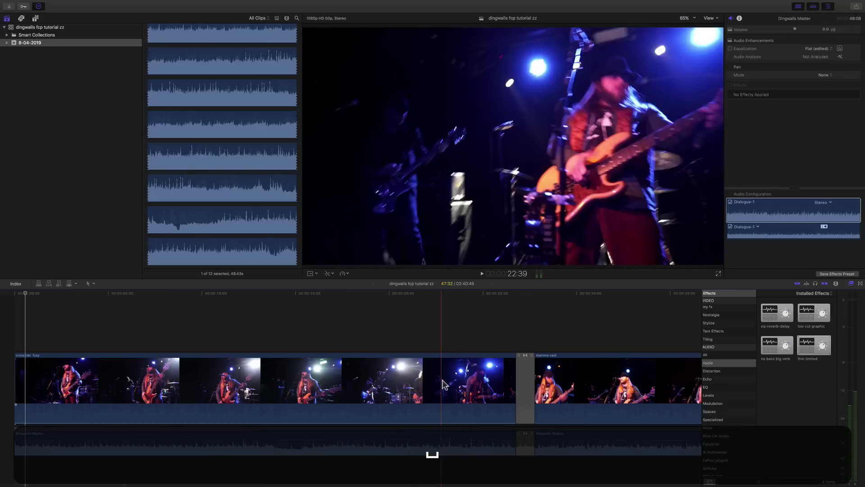
scroll(461, 370, "right", 20)
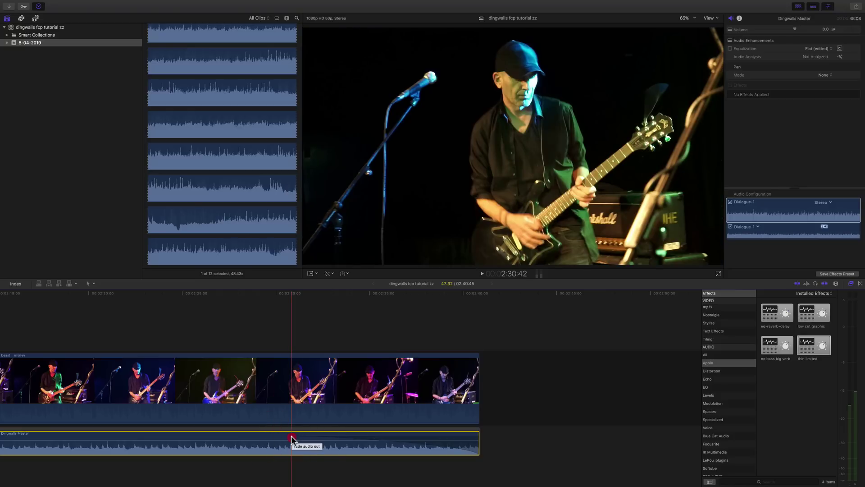
right_click(291, 436)
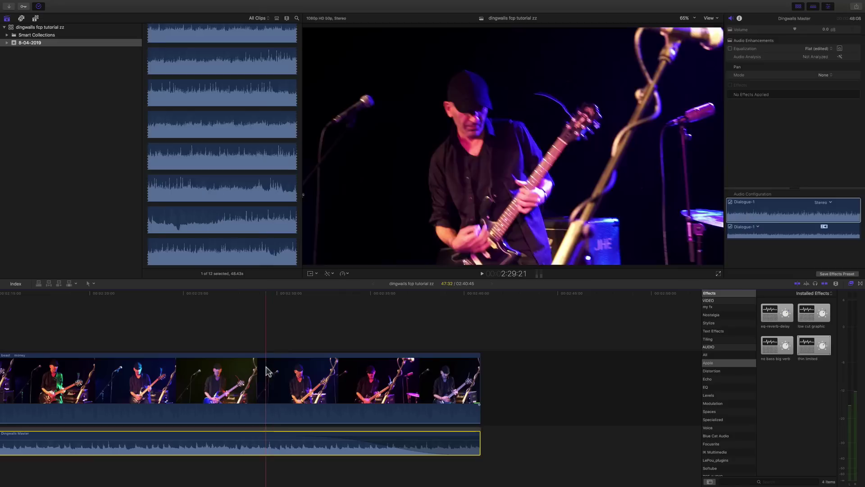
- Play back the end of the last Dingwalls Master clip to check its audio fade-out
key("space")
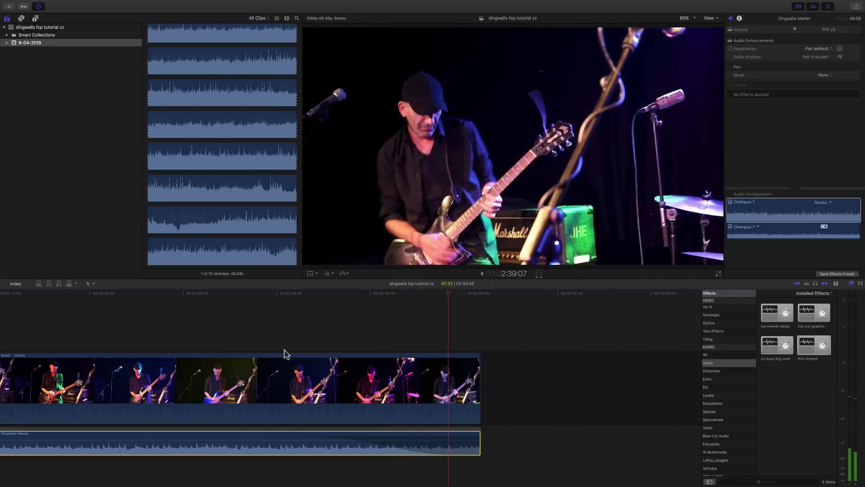
key("space")
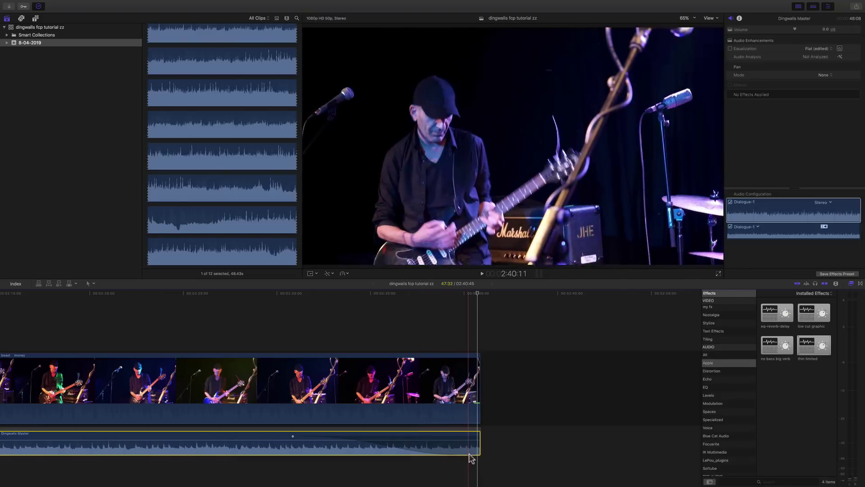
scroll(471, 459, "left", 3)
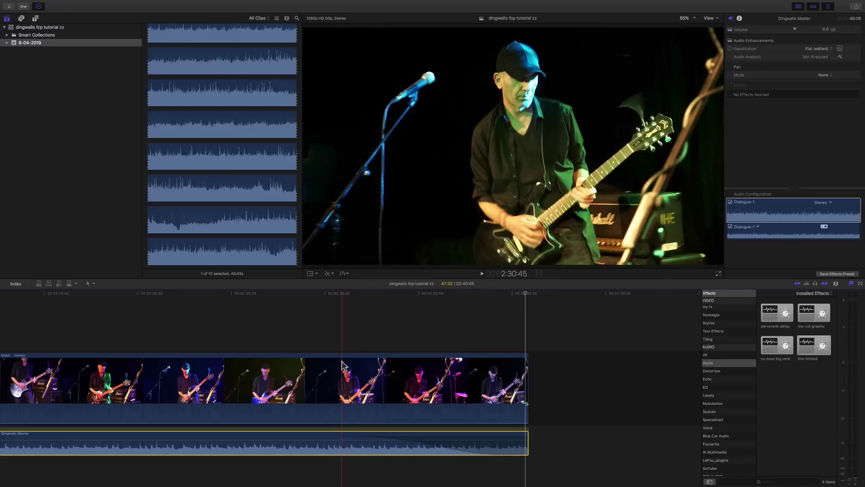
- Add a Fade To Color transition at the end of the last video clip and lengthen it to about 1:28
left_click(621, 294)
left_click(861, 284)
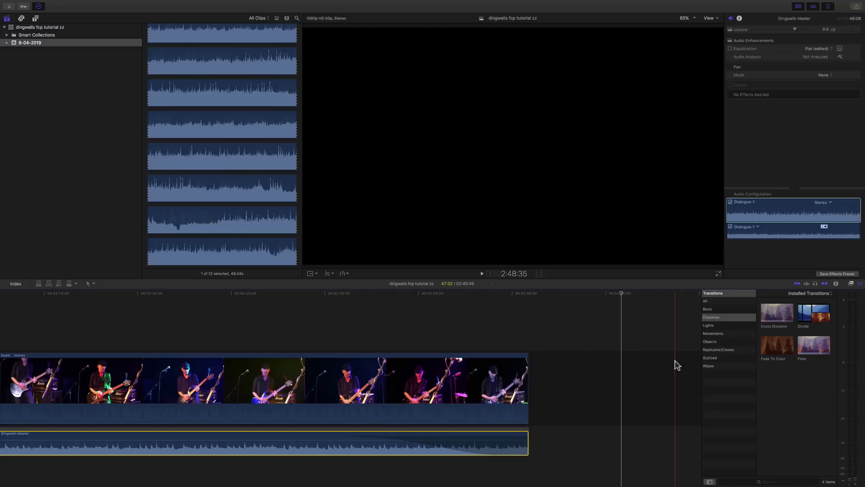
scroll(112, 353, "left", 15)
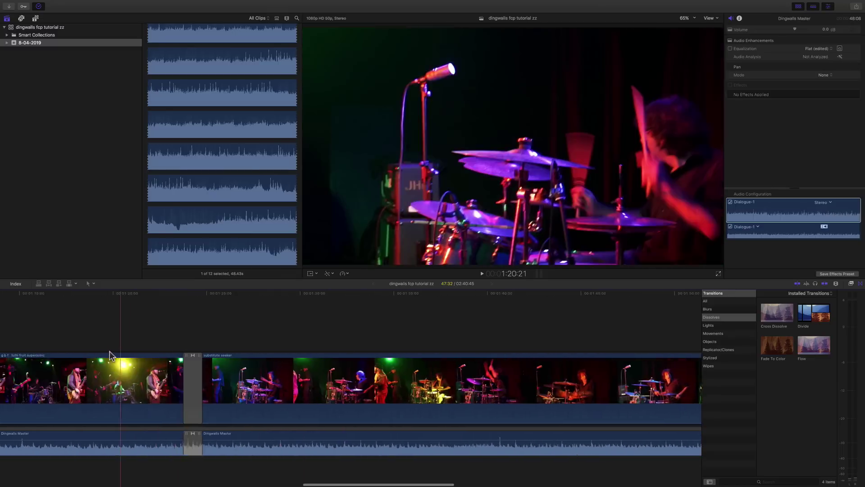
scroll(122, 346, "left", 2)
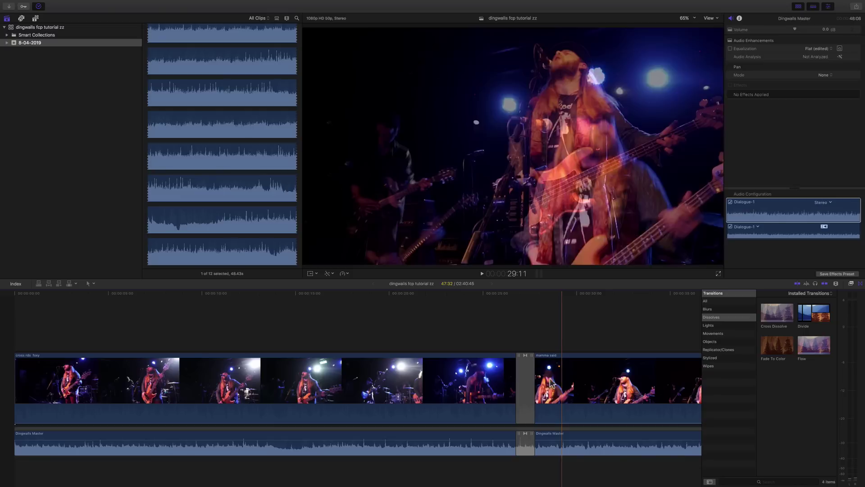
scroll(543, 344, "right", 10)
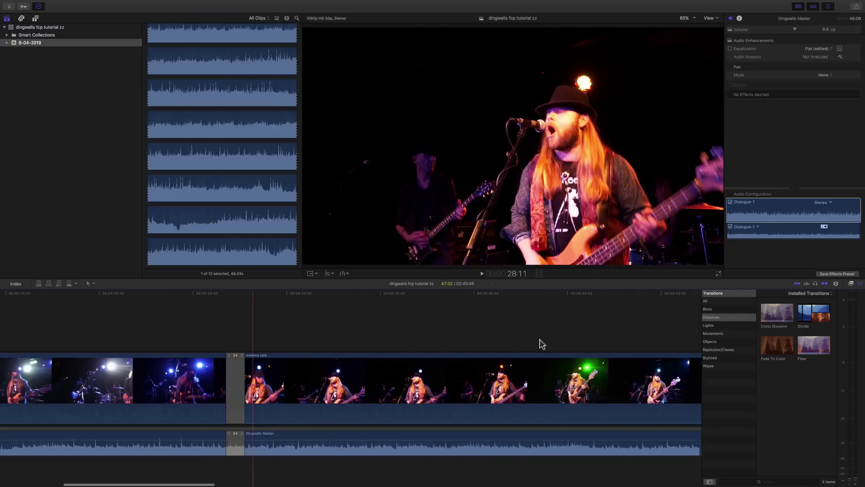
scroll(542, 343, "right", 20)
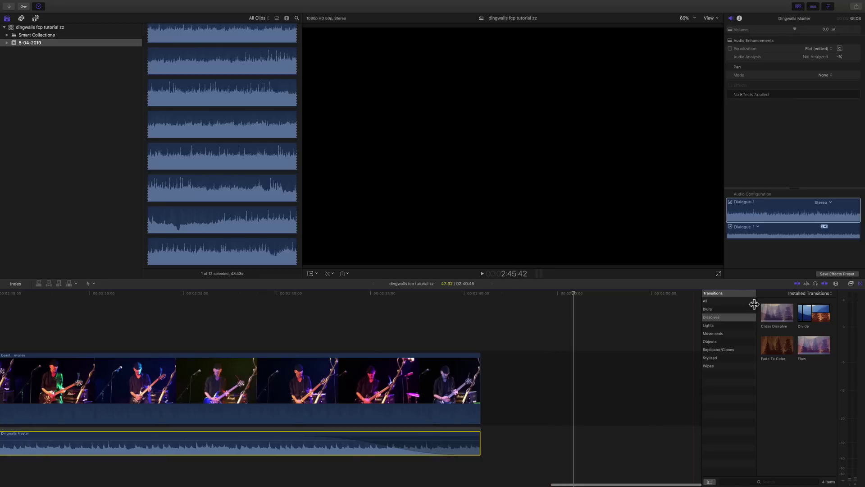
left_click_drag(781, 346, 464, 387)
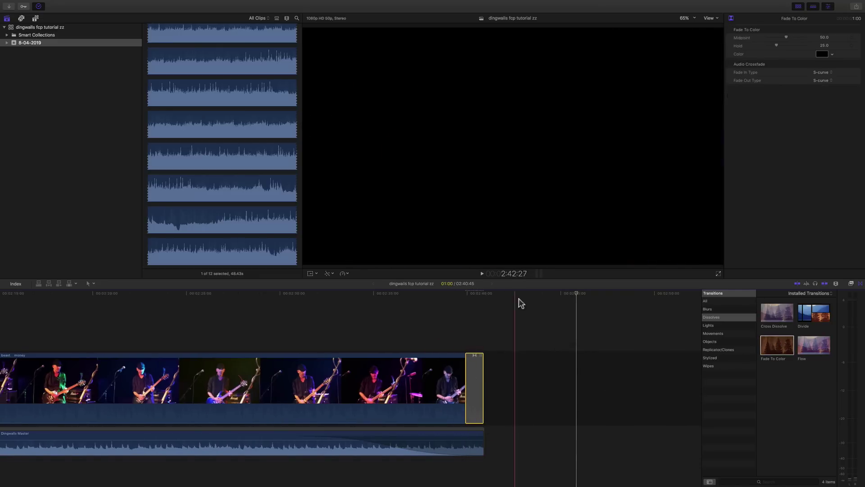
left_click(533, 295)
left_click_drag(464, 406, 453, 406)
left_click(473, 401)
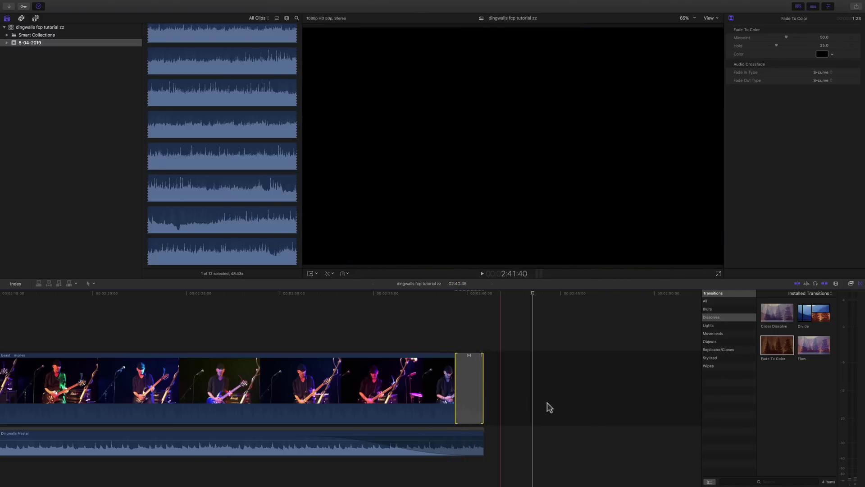
scroll(286, 361, "left", 15)
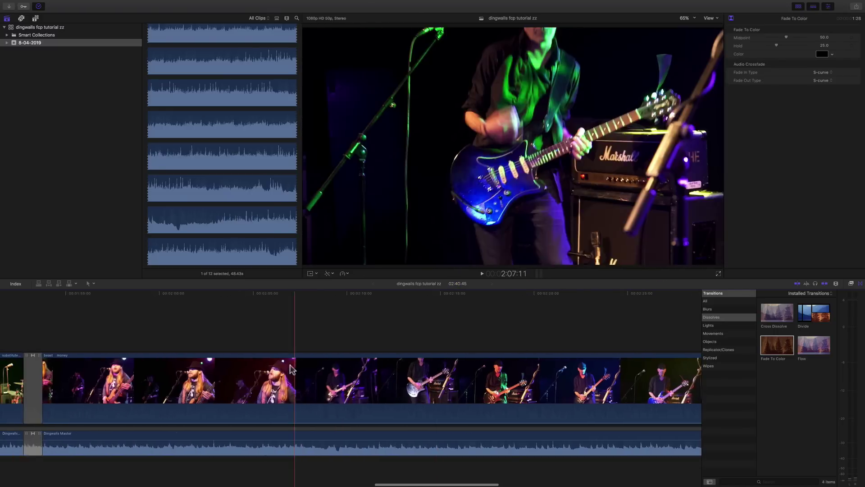
left_click_drag(138, 396, 147, 397)
key("super+z")
key("super+z")
key("super+z")
scroll(351, 345, "right", 2)
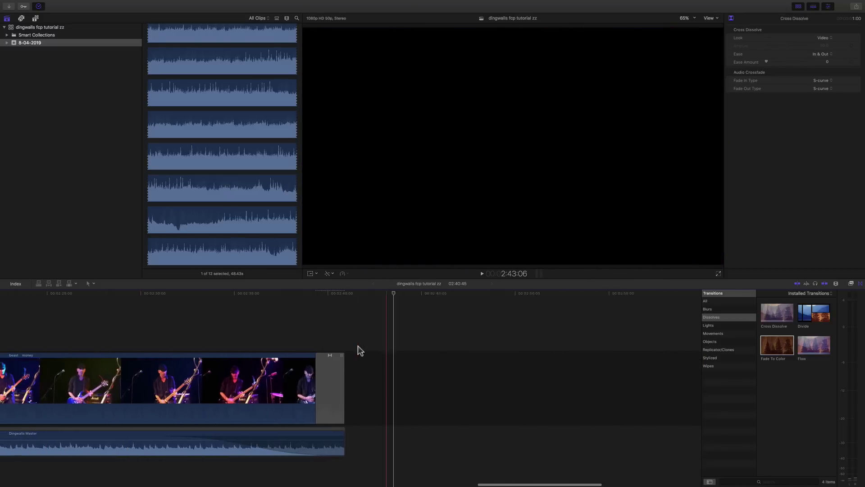
- Lengthen the closing Fade To Color transition to 8:00 and play it back
scroll(358, 345, "left", 5)
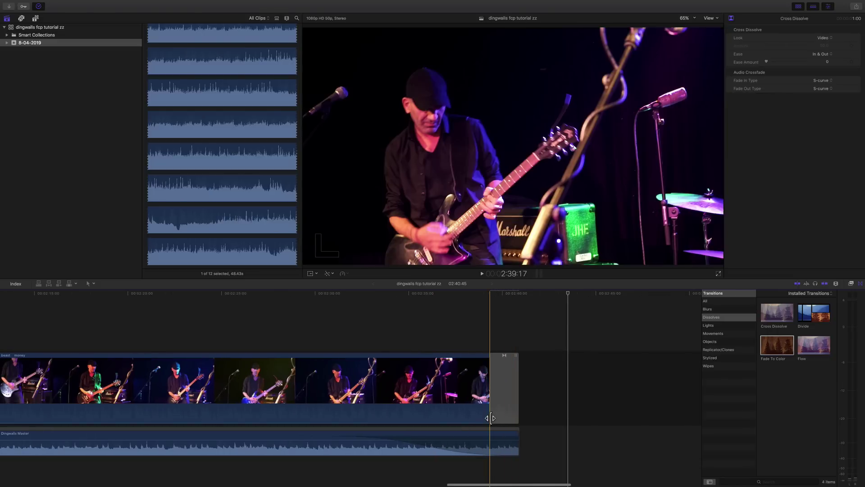
left_click_drag(492, 418, 370, 418)
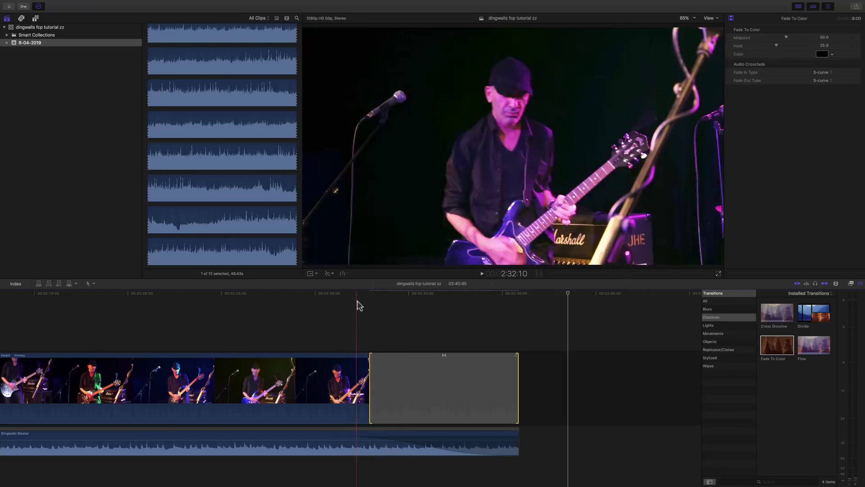
key("space")
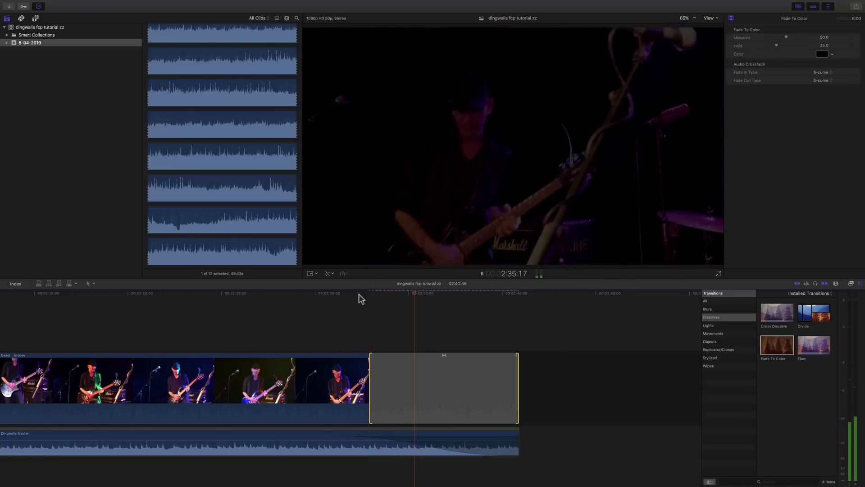
key("space")
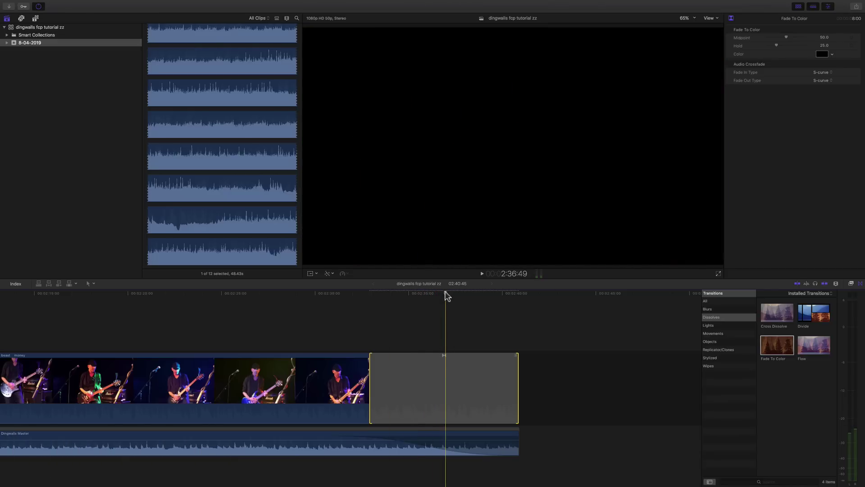
- Set the closing Fade To Color transition's Midpoint to 100 and its Hold to about 11
left_click(548, 294)
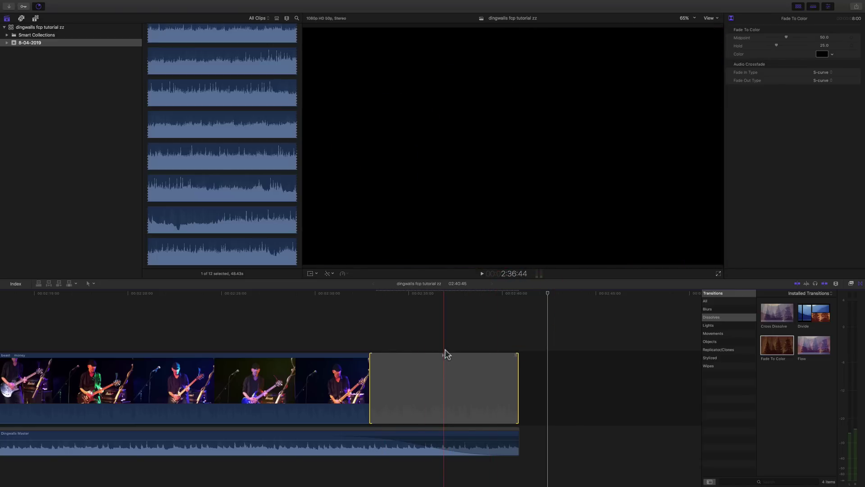
left_click(445, 294)
left_click_drag(444, 294, 476, 296)
left_click(444, 363)
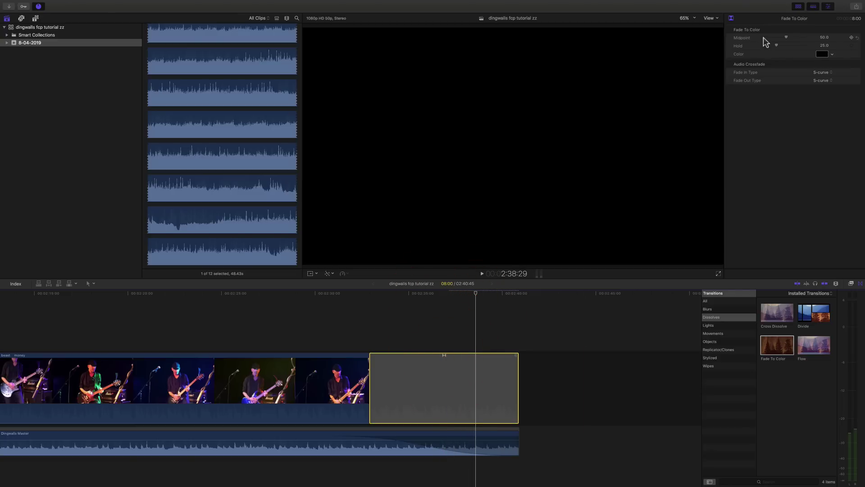
left_click_drag(799, 39, 807, 40)
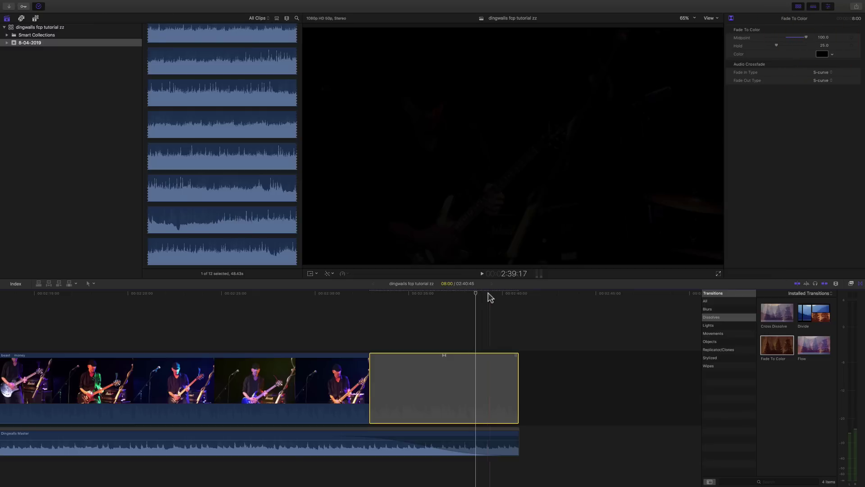
left_click_drag(476, 294, 465, 297)
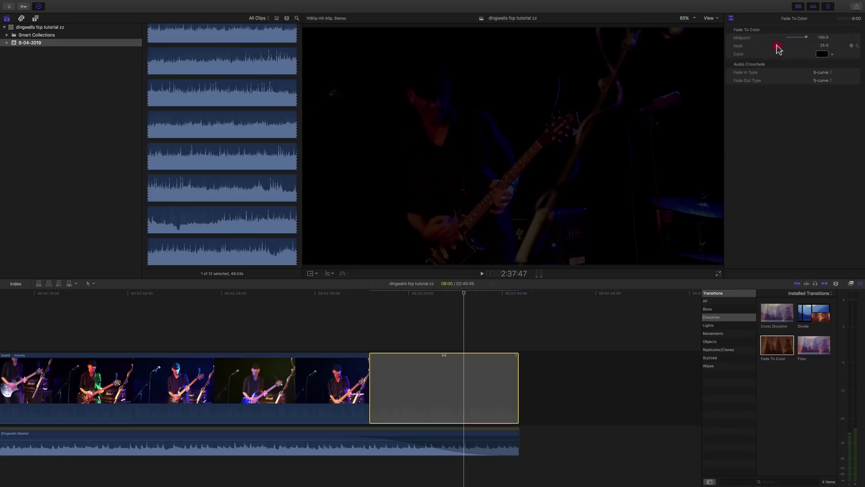
left_click_drag(777, 47, 775, 47)
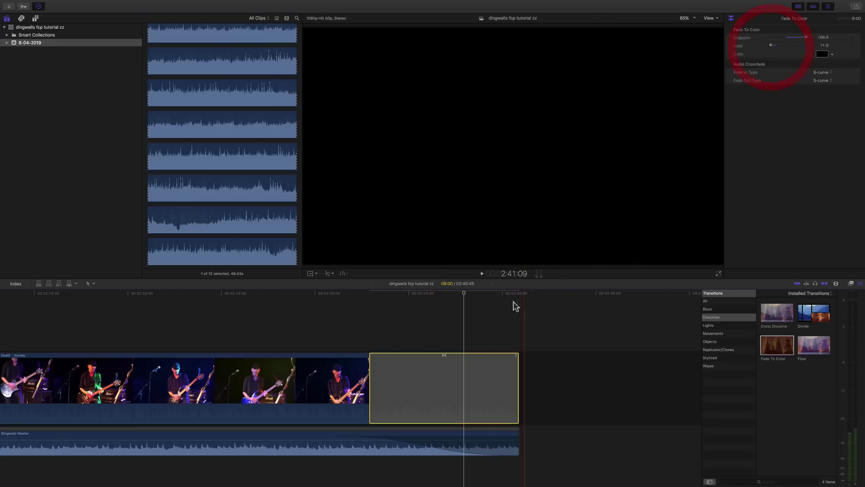
- Play back the ending from about 2:31 to check the picture fade together with the audio fade-out
mouse_move(465, 295)
left_mouse_down()
mouse_move(506, 297)
mouse_move(339, 296)
left_mouse_up()
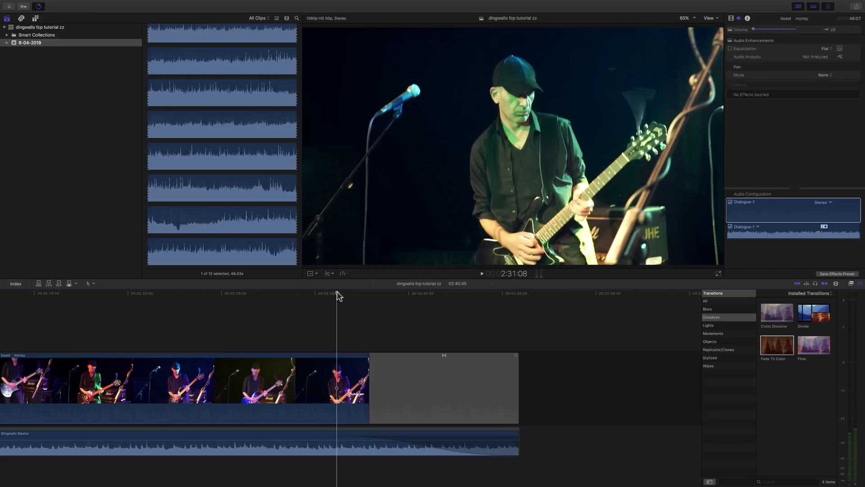
key("space")
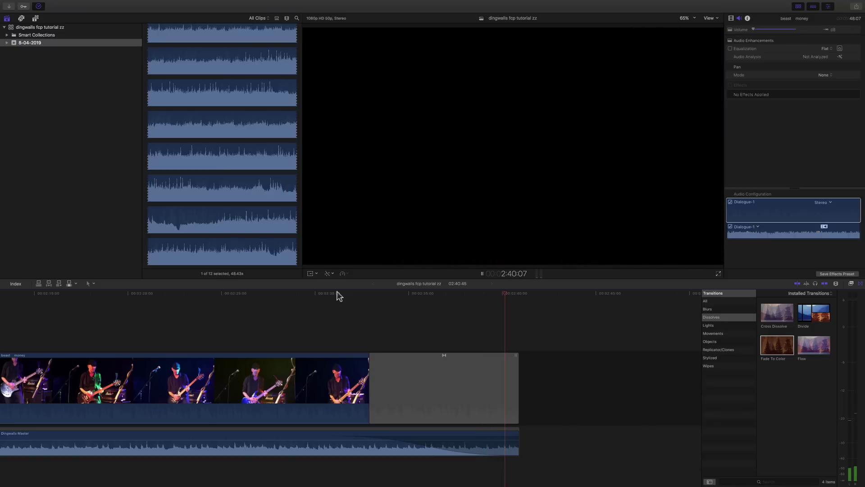
key("space")
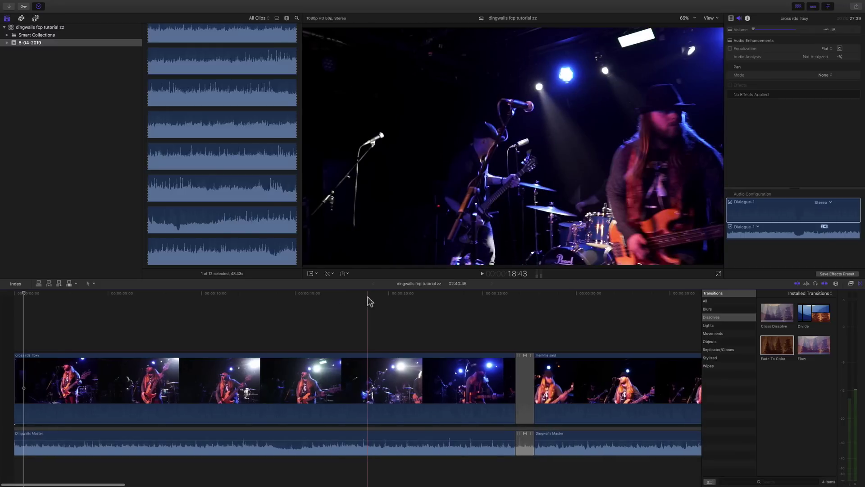
- Try an audio fade-in of about 2 seconds at the start of the first Dingwalls Master clip and view its curve shapes
scroll(370, 301, "right", 10)
key("super+minus")
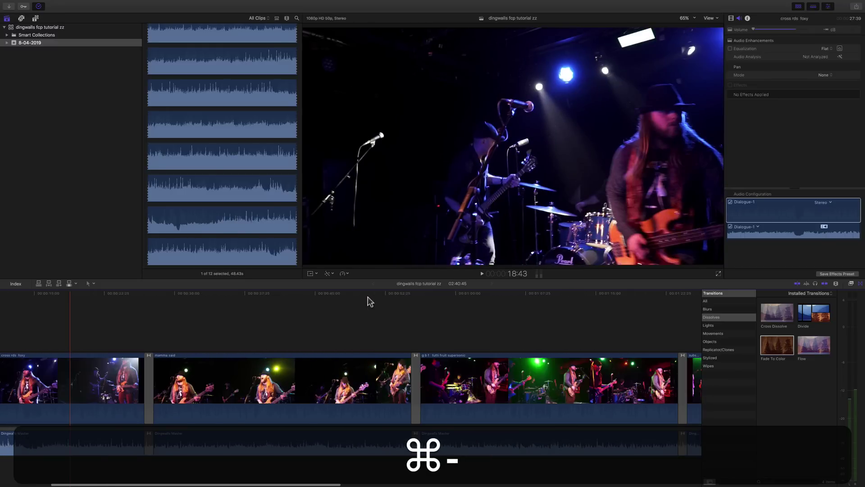
key("super+minus")
key("super+minus")
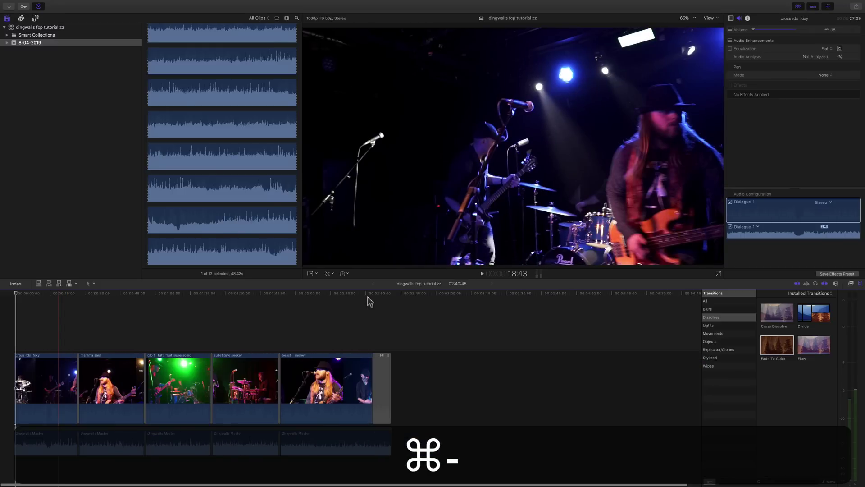
left_click(437, 293)
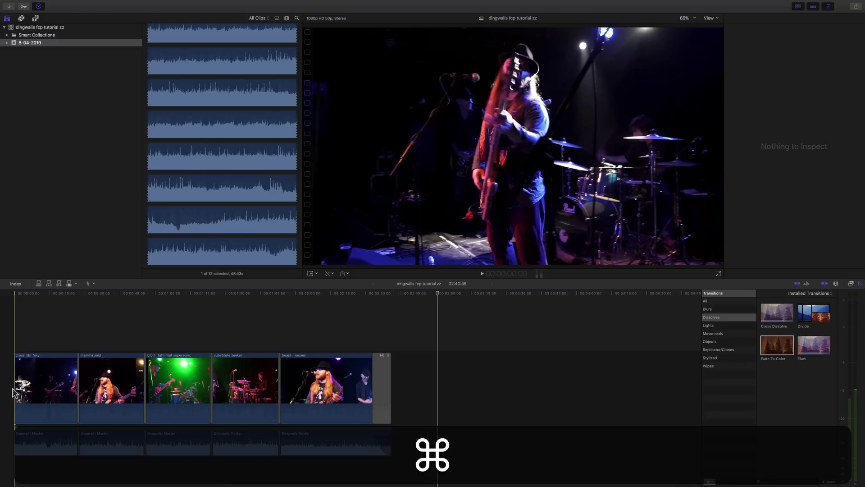
key("super+equal")
key("super+equal")
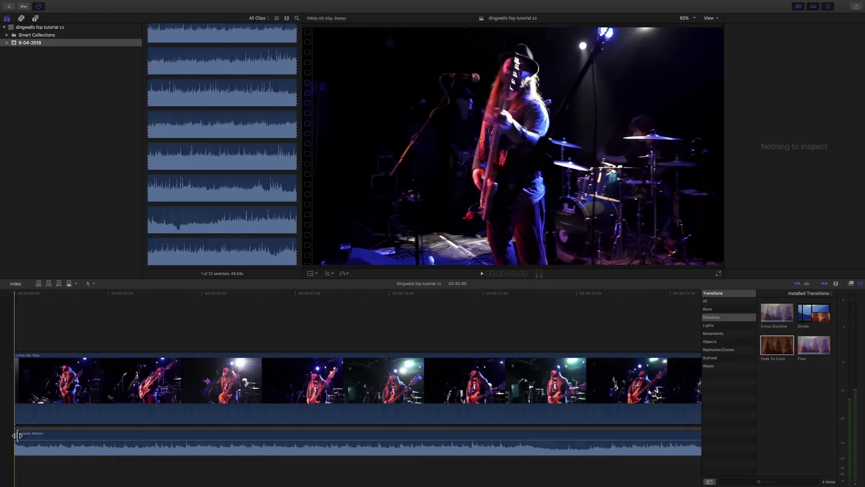
left_click_drag(16, 437, 92, 438)
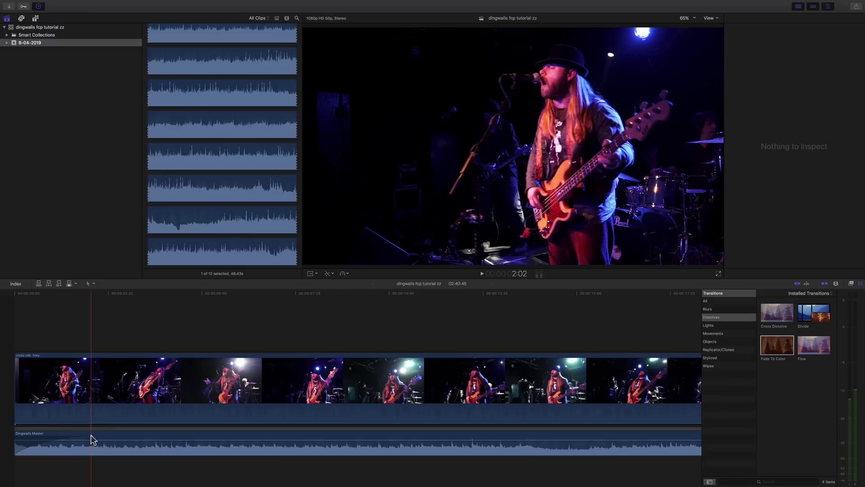
right_click(91, 436)
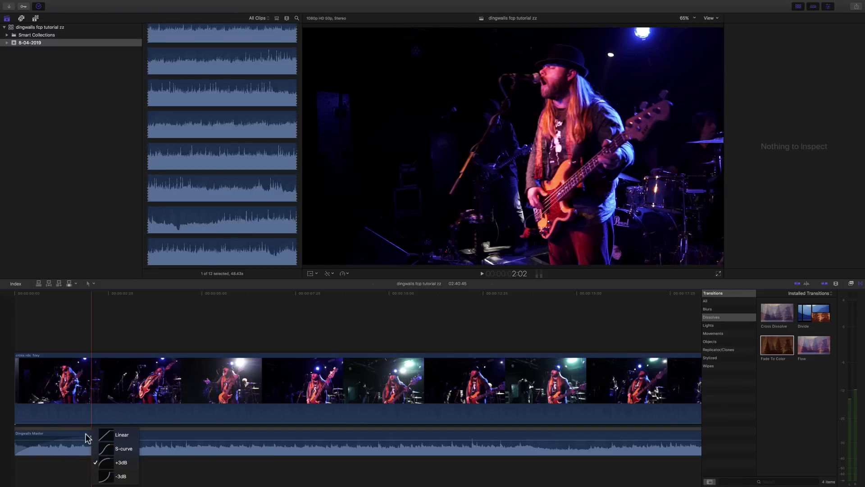
left_click(88, 438)
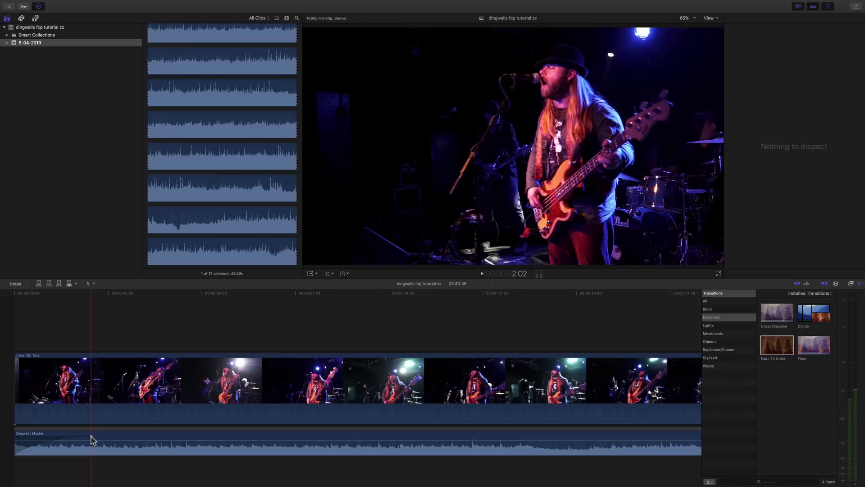
left_click_drag(91, 437, 8, 436)
- Place the playhead past the last clip at about 2:47 and hide the transitions browser
scroll(408, 332, "right", 1)
scroll(408, 328, "right", 10)
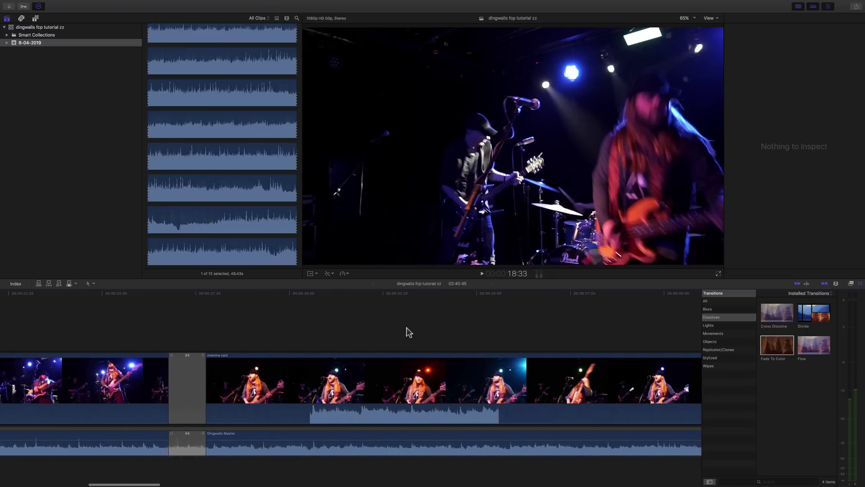
key("super+minus")
key("super+minus")
key("super+minus")
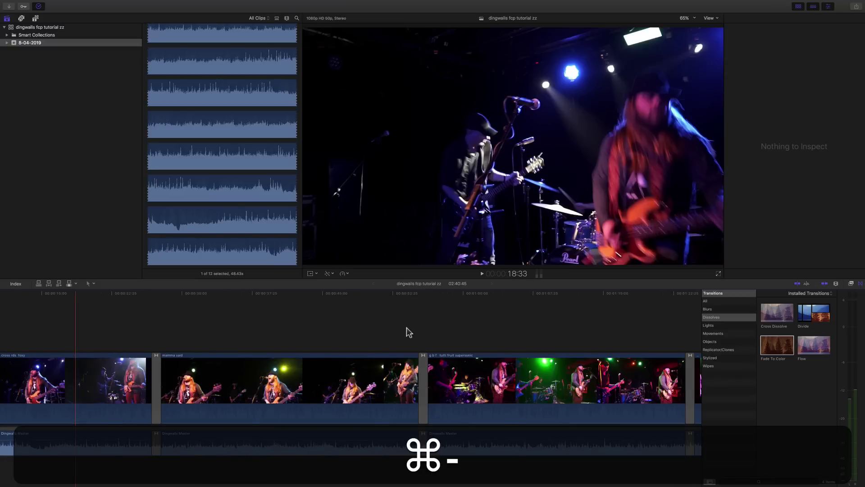
scroll(440, 329, "right", 5)
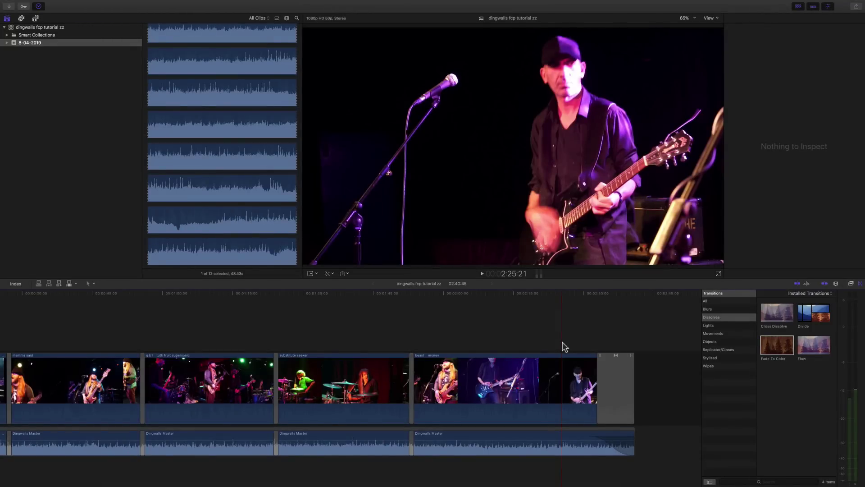
left_click(664, 293)
left_click(861, 284)
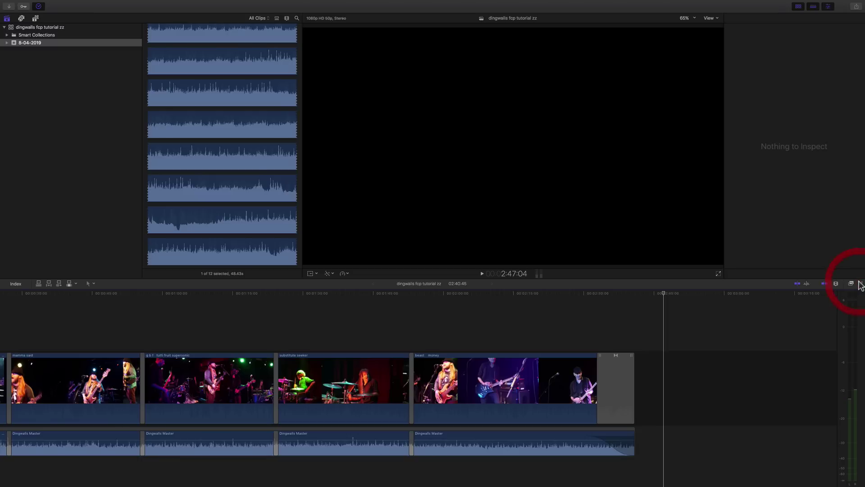
- Display the installed titles collection and widen the browser so more title thumbnails fit
left_click(726, 293)
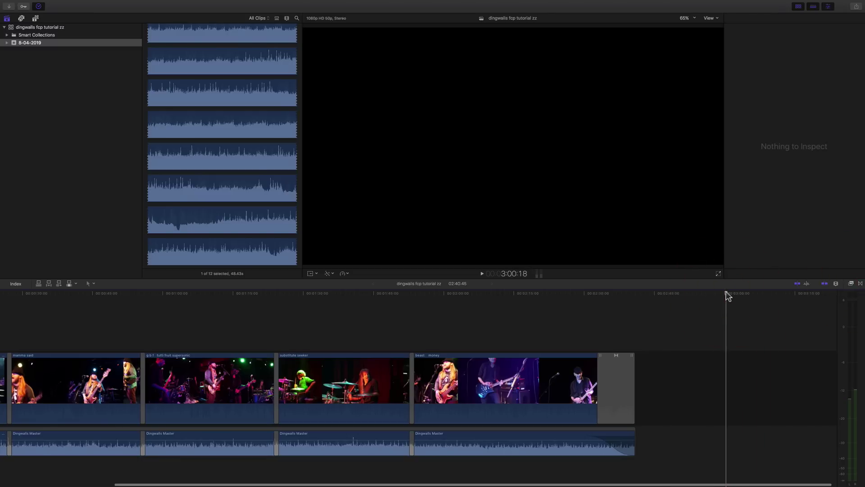
left_click(35, 19)
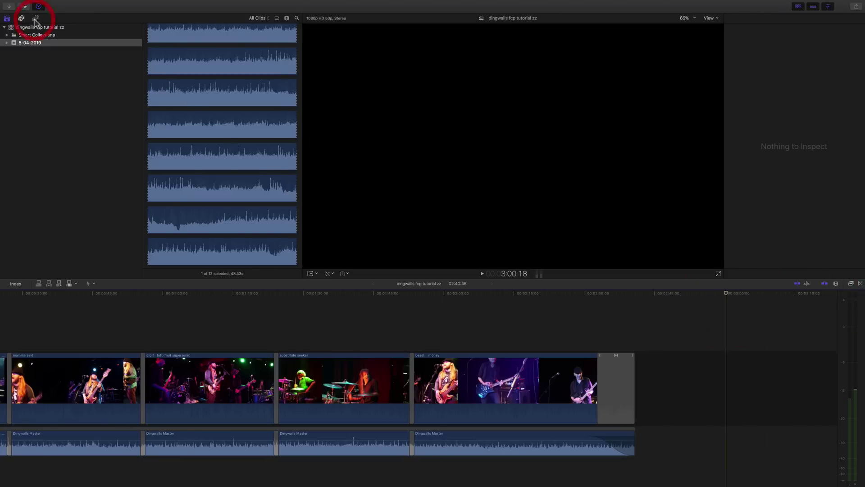
left_click(7, 19)
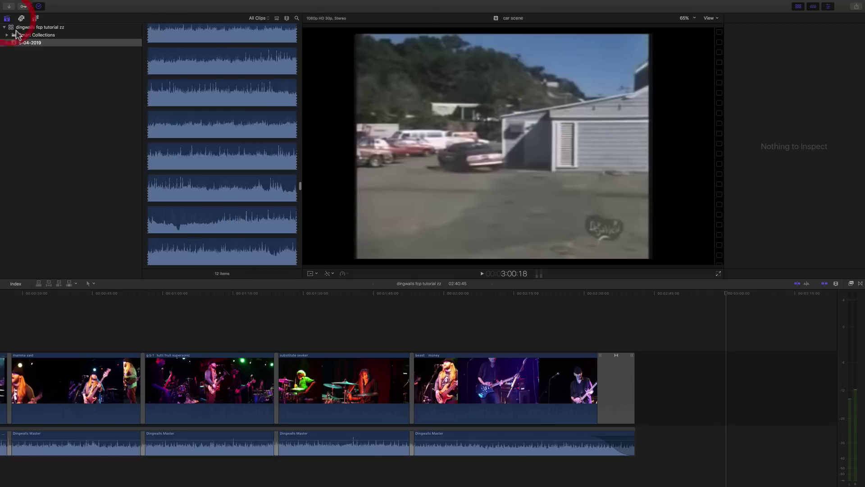
left_click(22, 22)
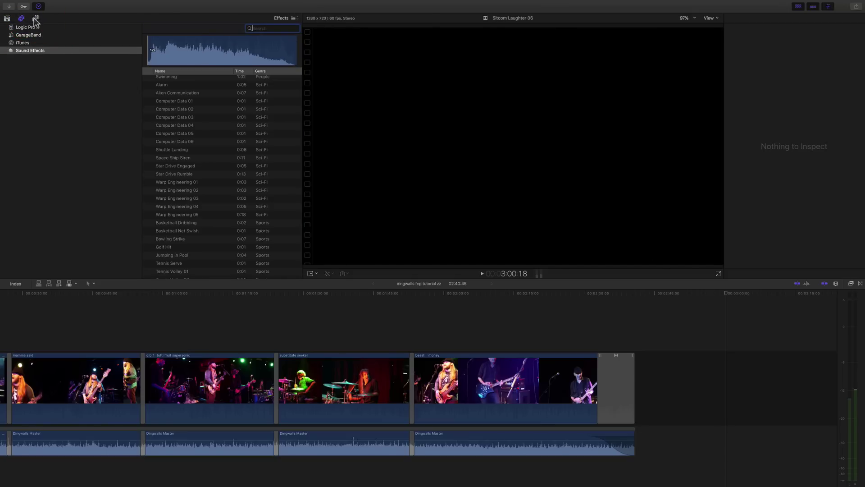
left_click(37, 20)
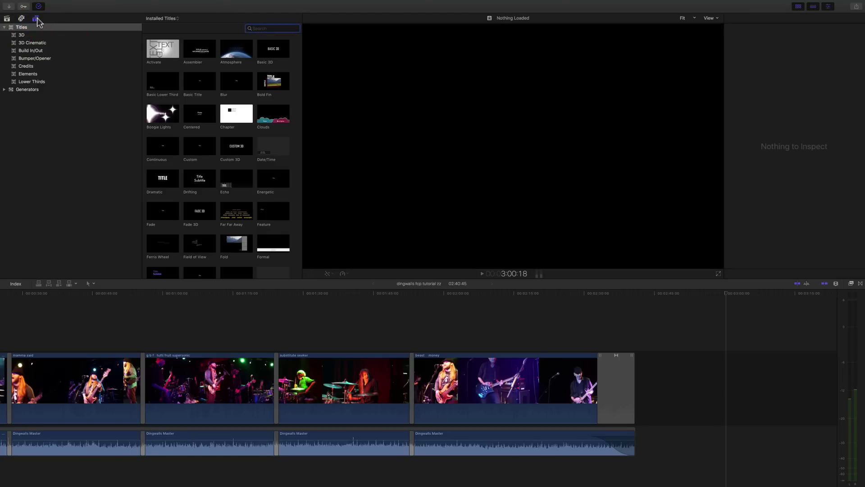
left_click(383, 322)
left_click_drag(302, 274, 402, 274)
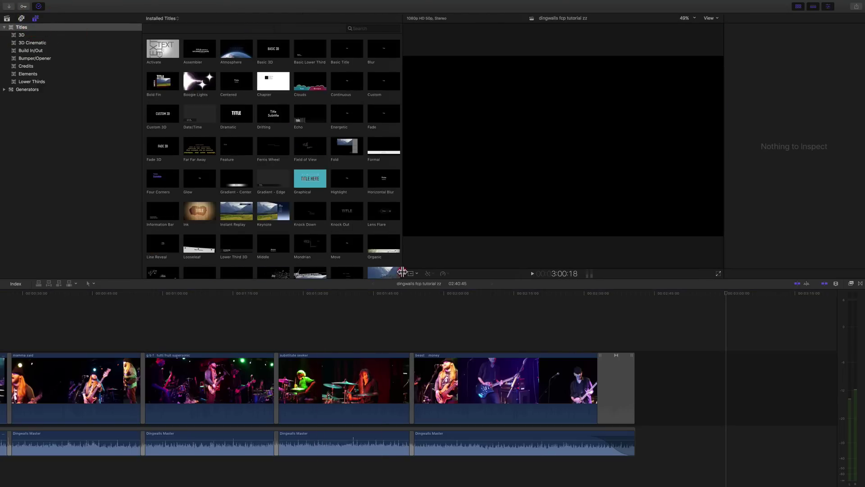
- View the installed video effects and the Dissolves transitions, and place the playhead near the end of the last video clip
left_click(851, 284)
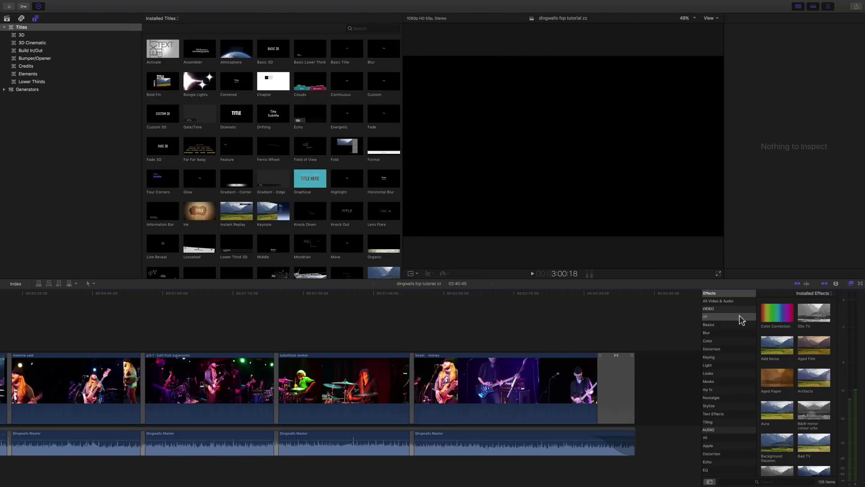
left_click(511, 292)
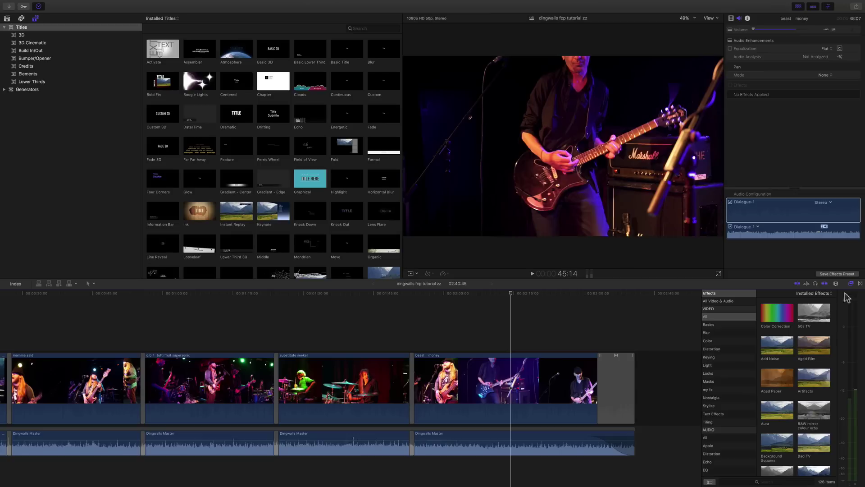
left_click(861, 284)
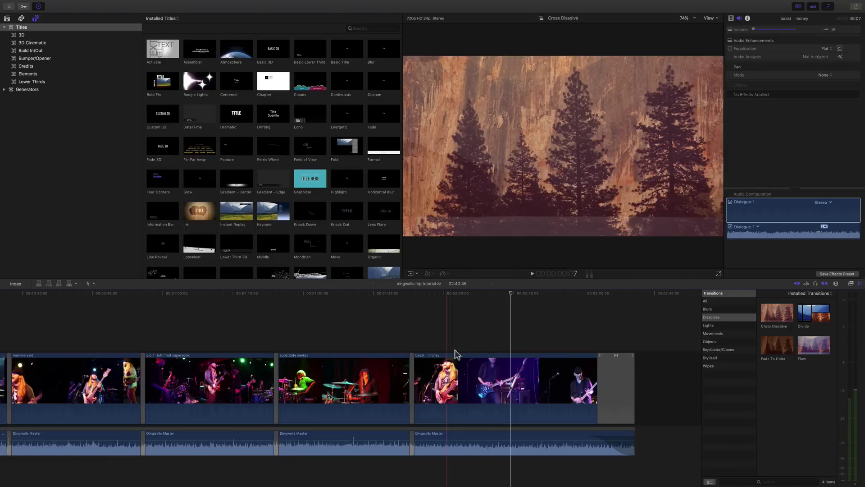
left_click(576, 294)
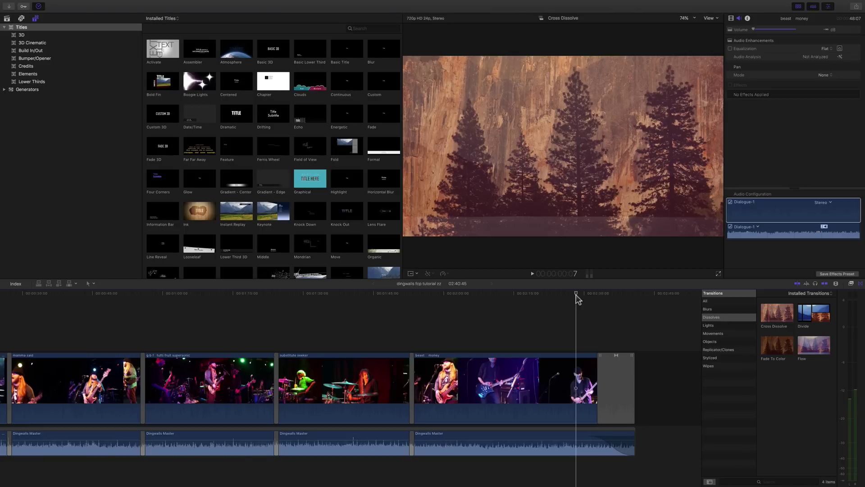
scroll(499, 332, "right", 1)
scroll(500, 336, "right", 2)
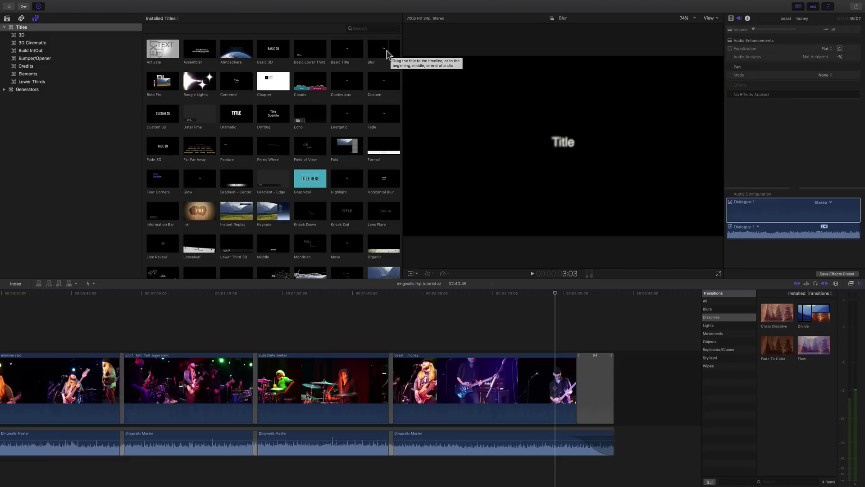
- Add three Blur titles above the last video clip, starting at about 1:58, 2:07 and 2:16
left_click(379, 53)
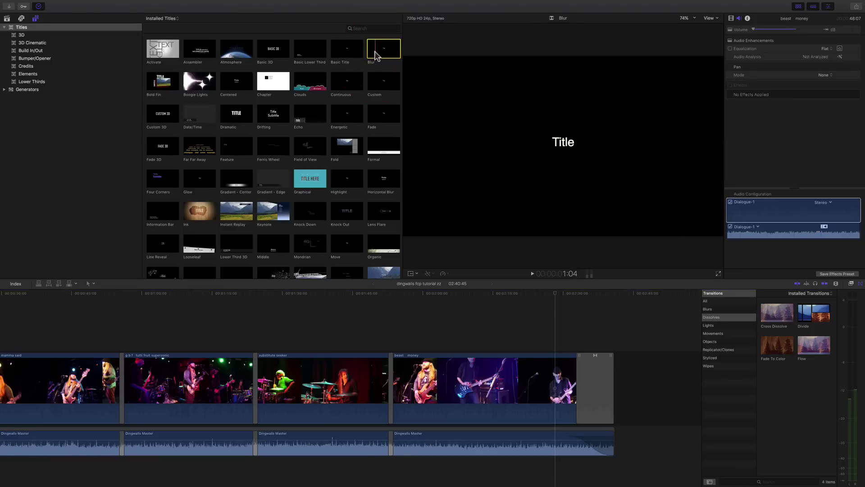
left_click_drag(382, 54, 431, 339)
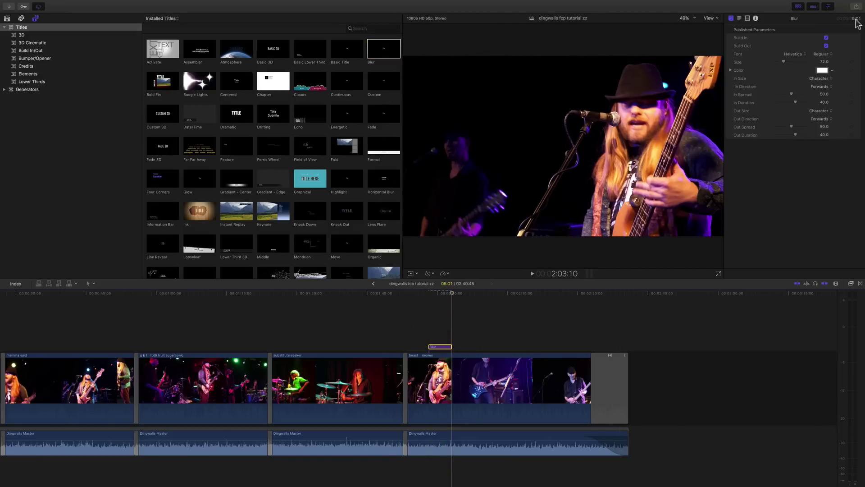
left_click_drag(386, 54, 472, 348)
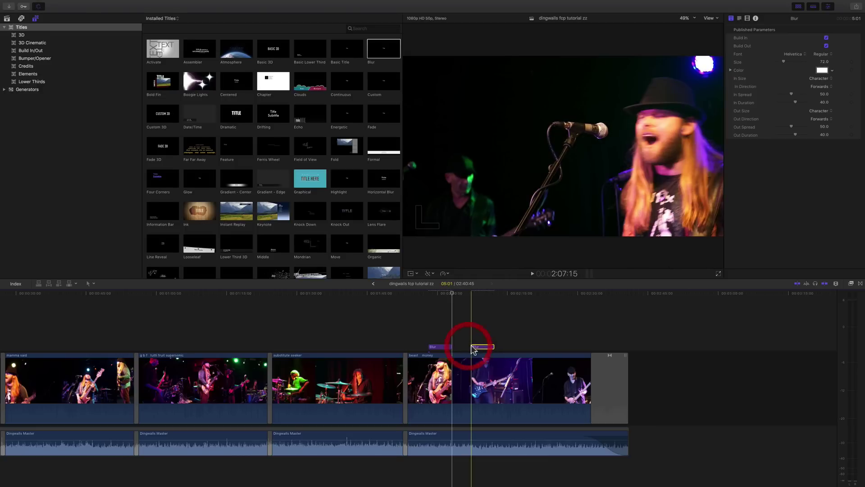
left_click_drag(383, 49, 518, 346)
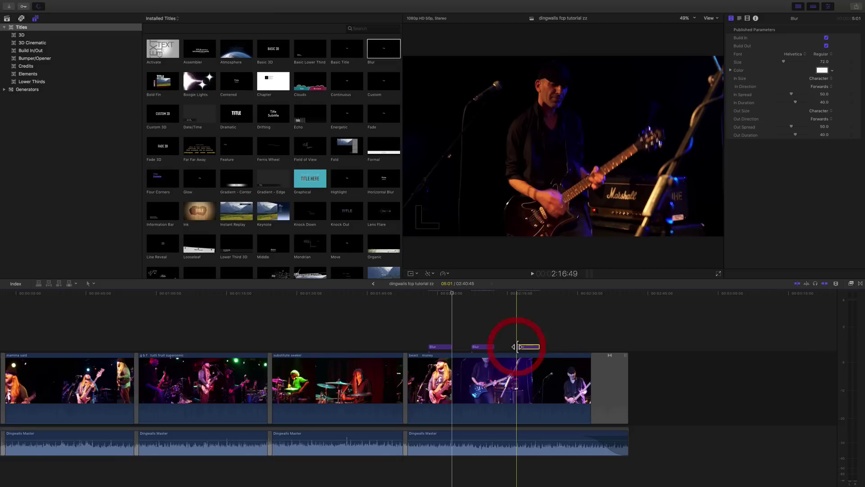
- Shift the second Blur title slightly forward in the timeline and extend the first Blur title's end to a duration of 5:16
key("super+equal")
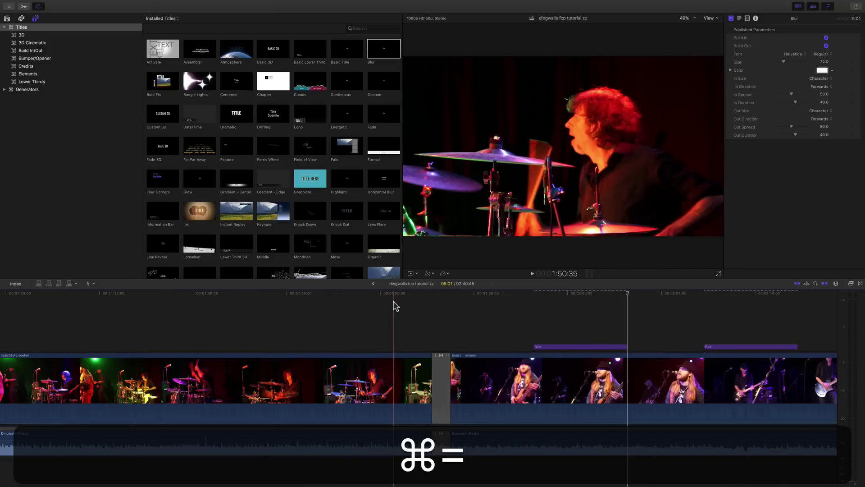
scroll(383, 294, "right", 5)
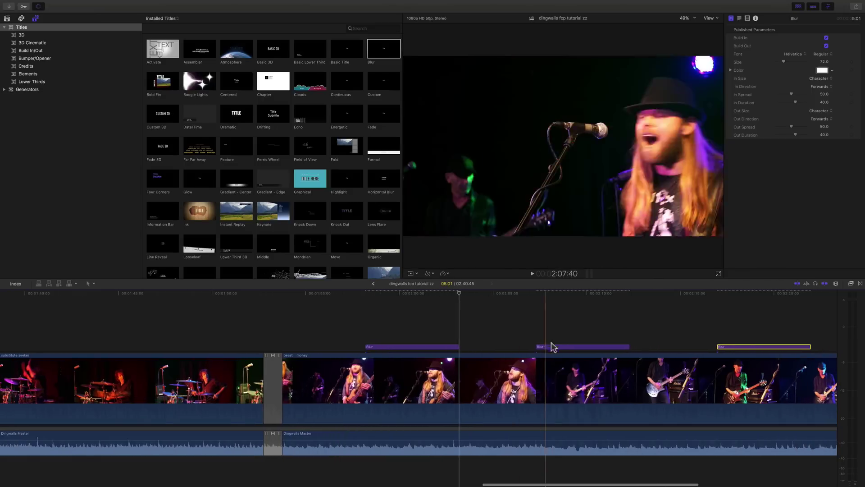
left_click_drag(559, 348, 564, 349)
left_click(389, 348)
left_click(377, 346)
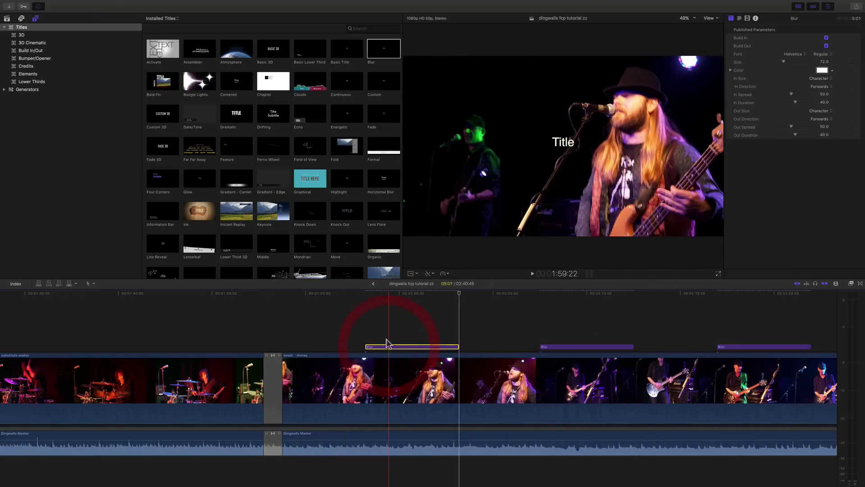
left_click(373, 299)
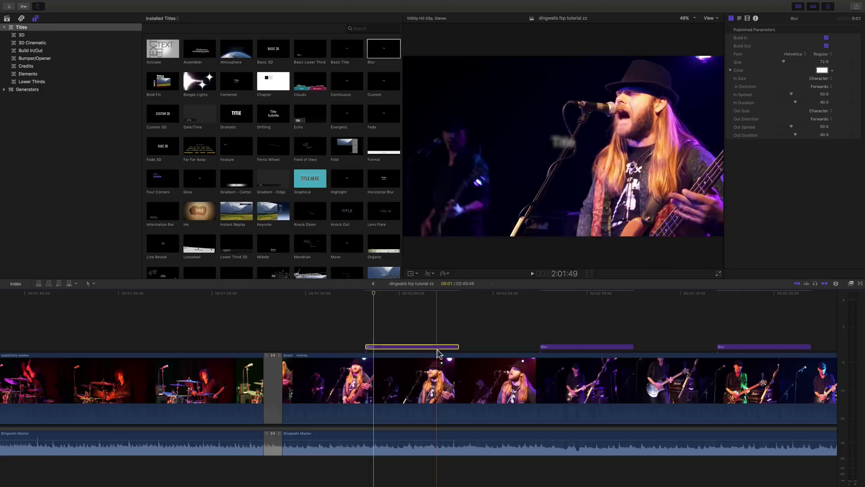
mouse_move(458, 348)
left_mouse_down()
mouse_move(446, 347)
mouse_move(464, 348)
left_mouse_up()
left_click(400, 348)
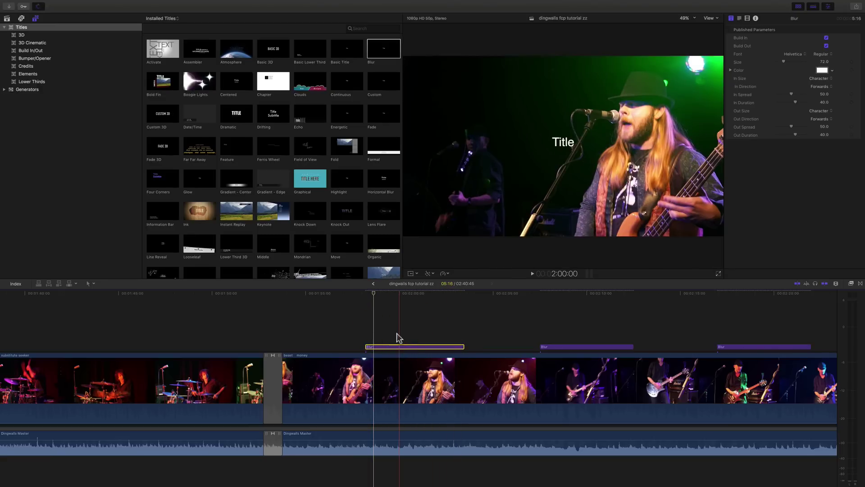
- Place the playhead at 1:59:47 over the first Blur title and view its text color wheel
left_click(399, 294)
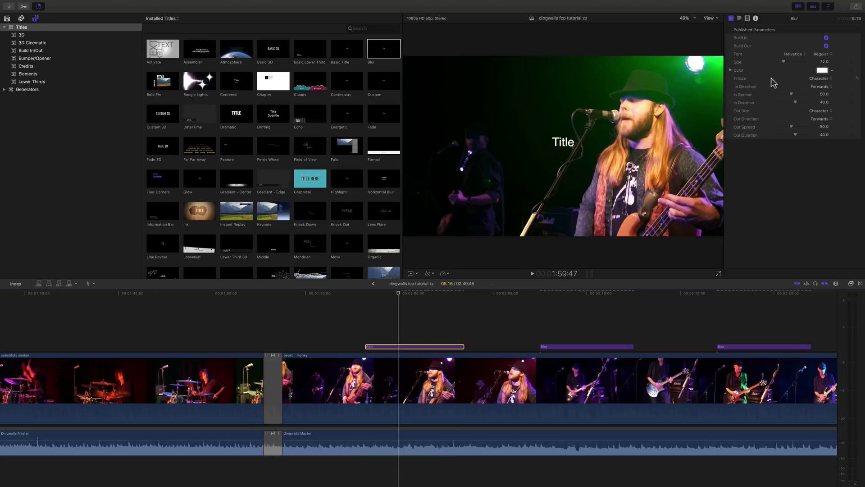
left_click(822, 71)
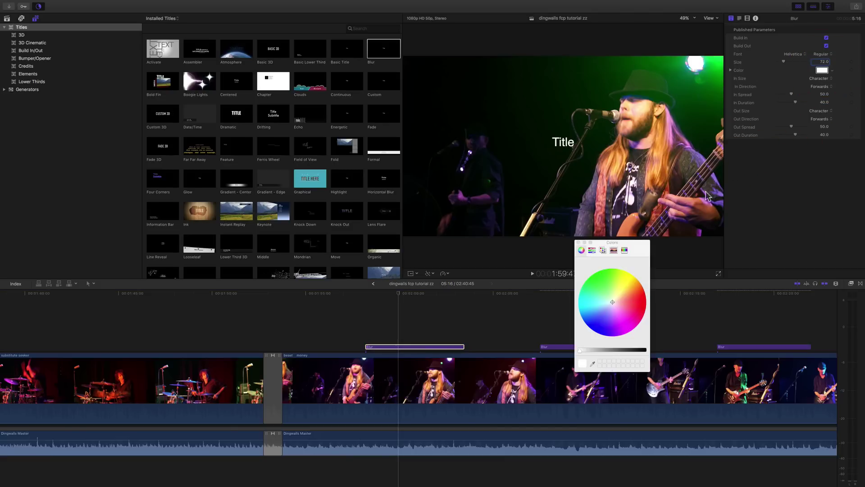
left_click(578, 243)
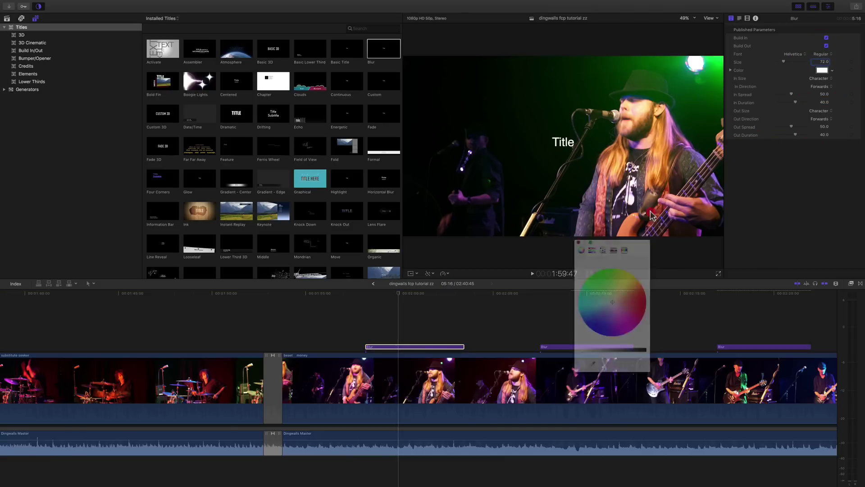
- Preview alternative fonts on the first Blur title, keeping Helvetica
left_click(802, 55)
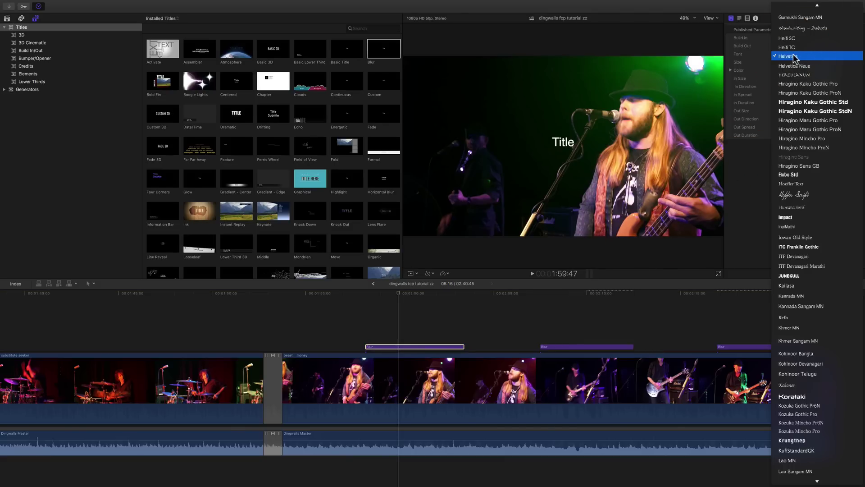
key("Down")
key("Down")
key("Down")
key("Down")
key("Down")
key("Down")
key("Down")
key("Down")
key("Down")
key("Down")
key("Down")
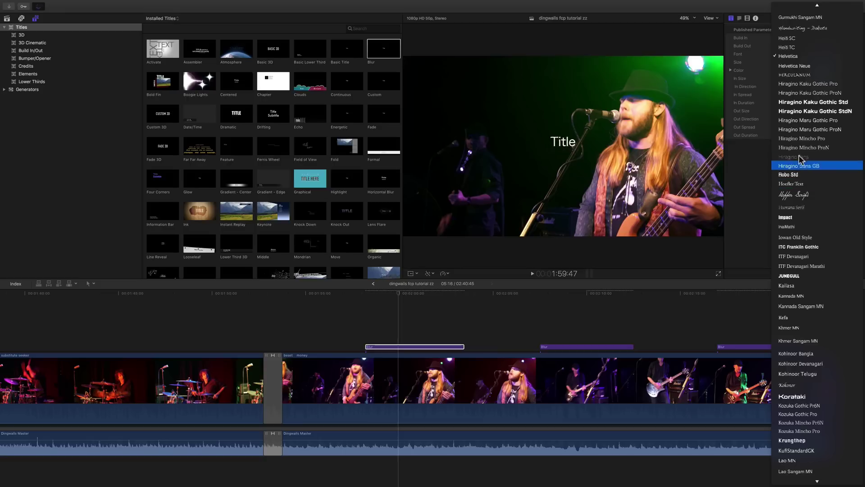
left_click(792, 56)
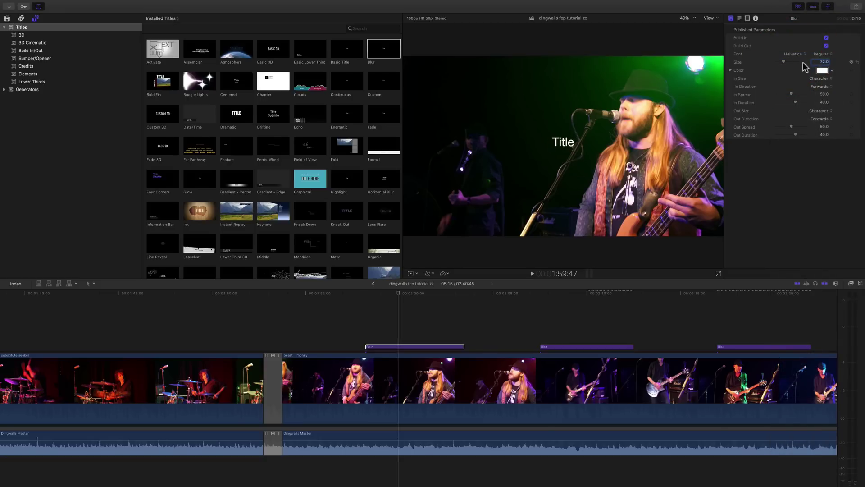
- Set the first Blur title's text size to 200 and keep its font as Helvetica
left_click_drag(784, 61, 799, 62)
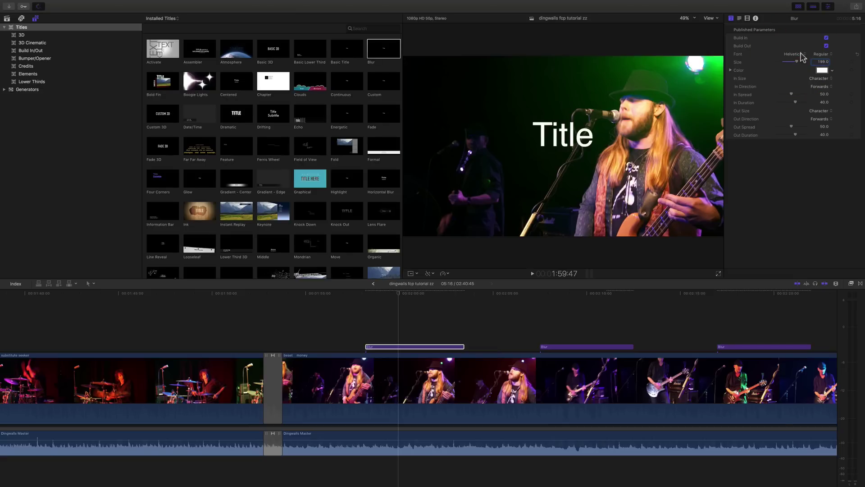
left_click(801, 54)
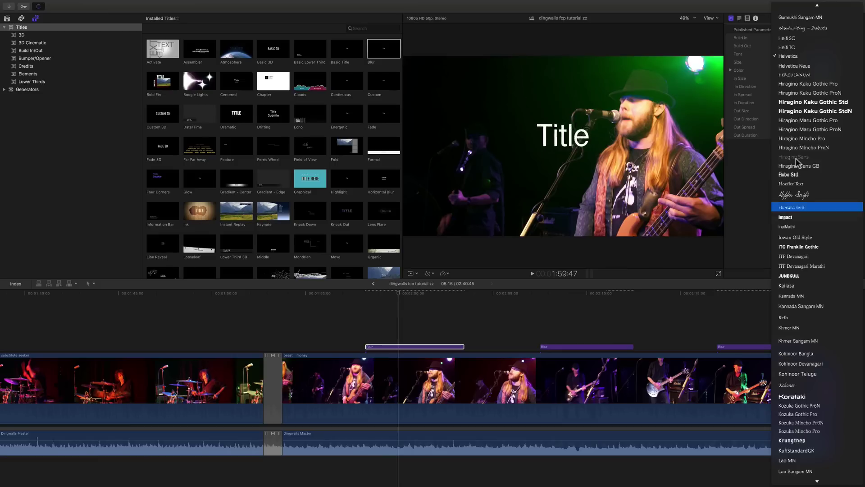
left_click(792, 57)
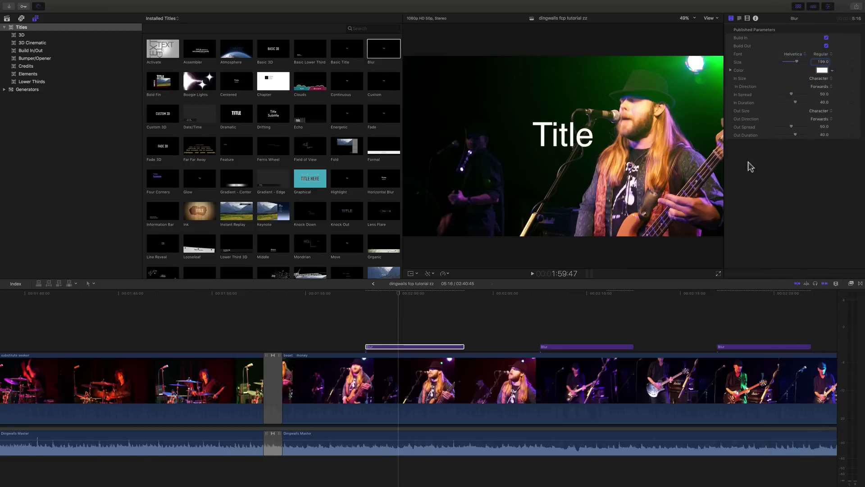
left_click(819, 60)
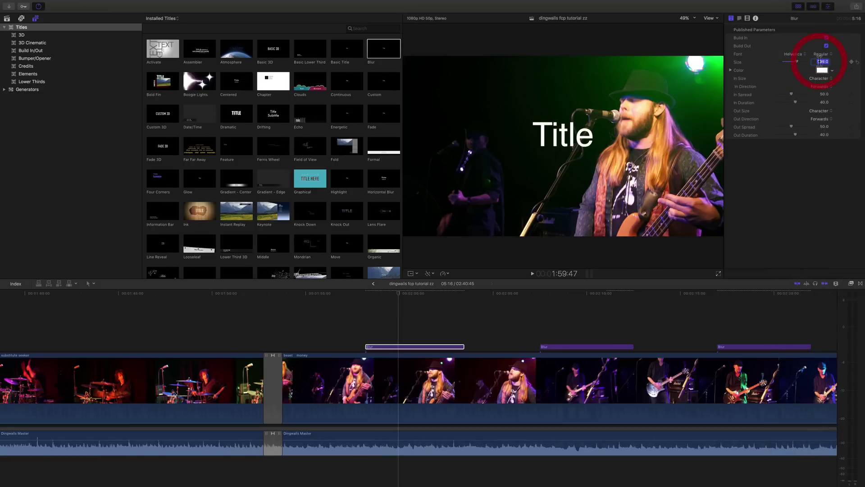
type("200")
key("Return")
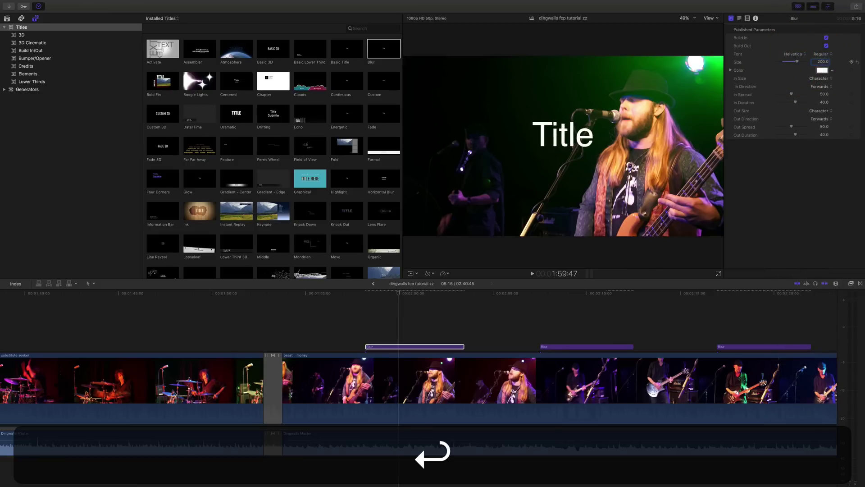
- Place the playhead over the second Blur title and set its text size to 200
left_click(575, 347)
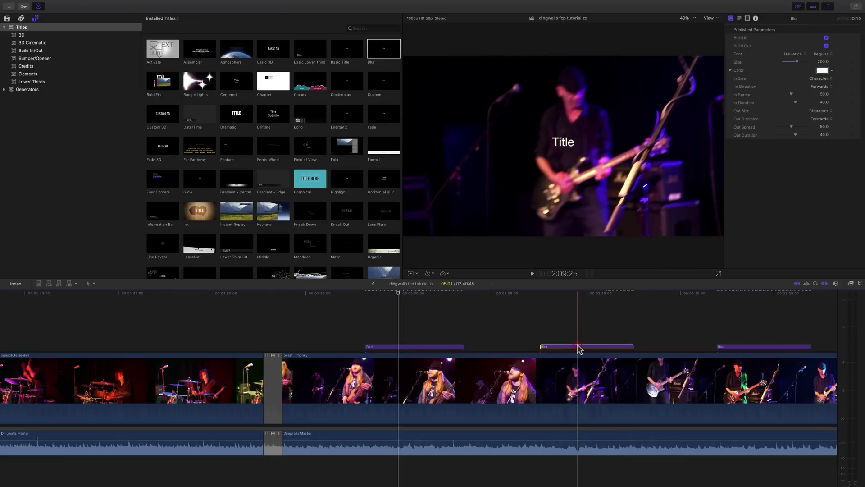
left_click(573, 292)
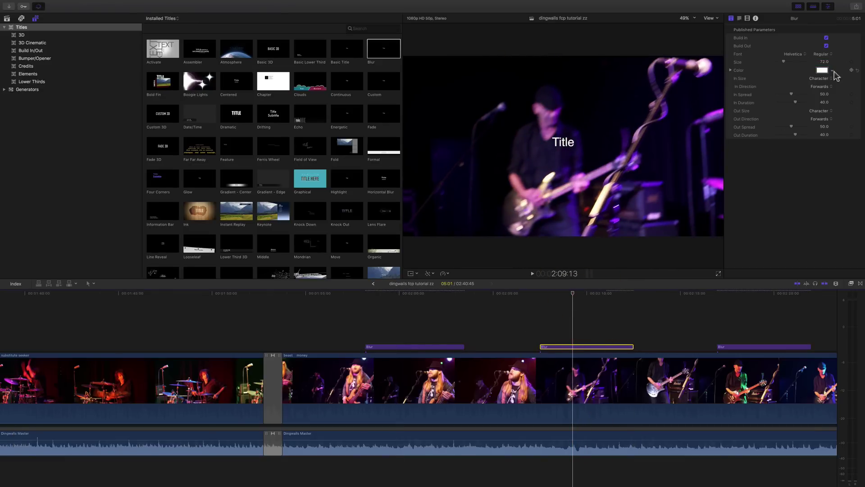
left_click(823, 62)
type("200")
key("Return")
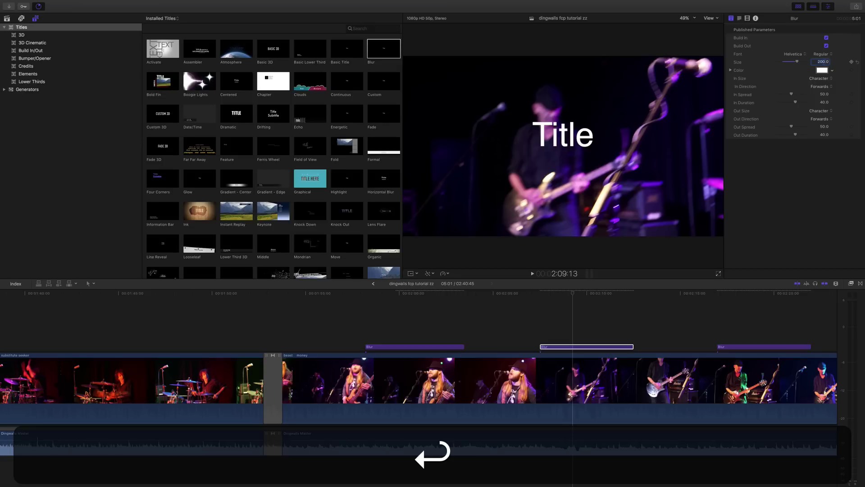
- Set the third Blur title's text size to 200
left_click(756, 346)
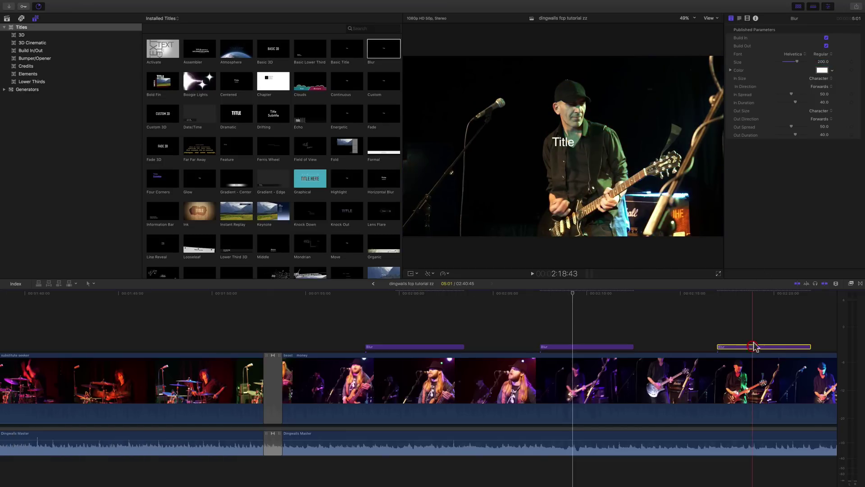
left_click(823, 61)
type("200")
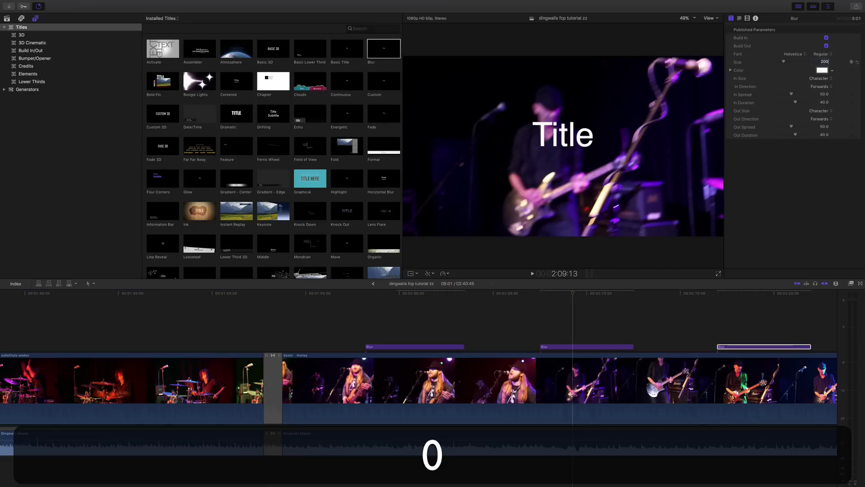
key("Return")
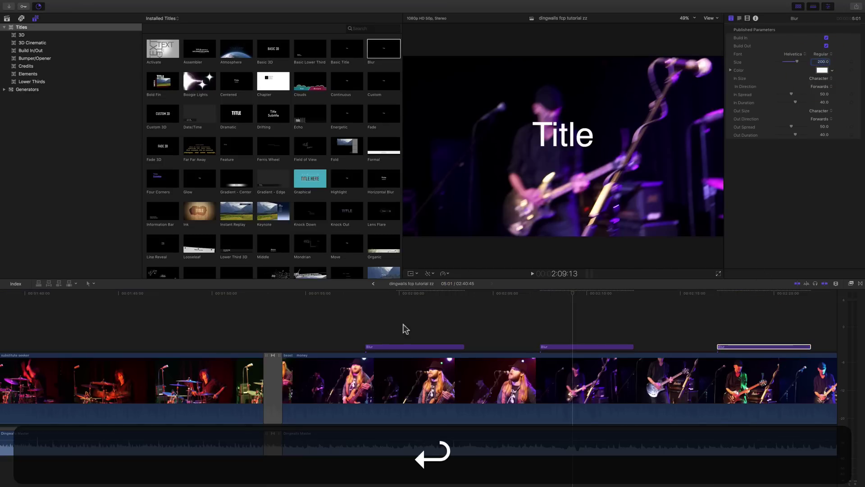
- Replace the first Blur title's text with "A Freddie Fox film" and place the playhead at 1:59:30 over it
left_click(393, 347)
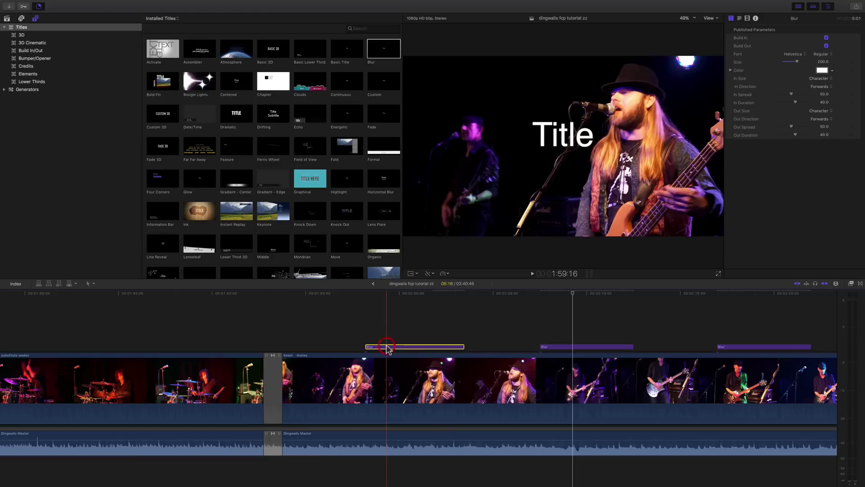
left_click(739, 19)
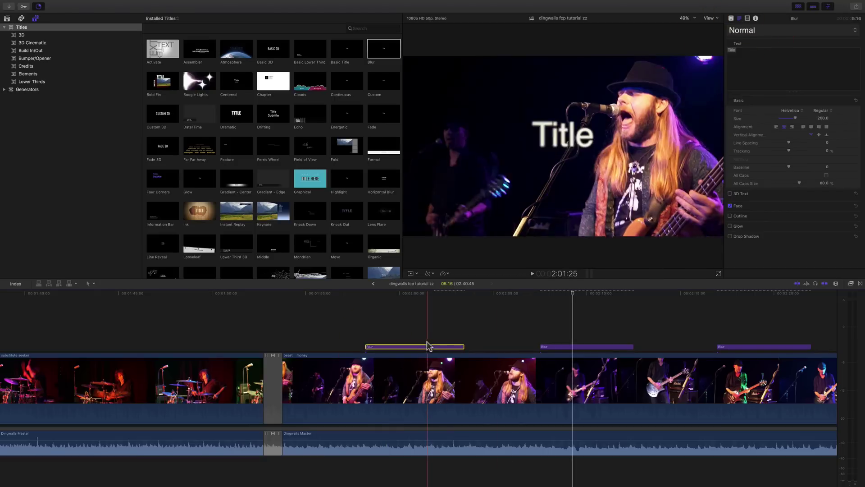
left_click(731, 18)
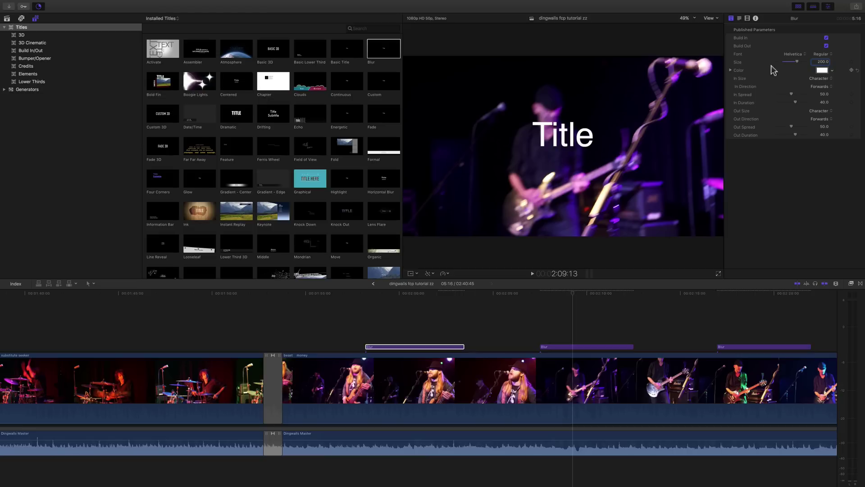
left_click(739, 20)
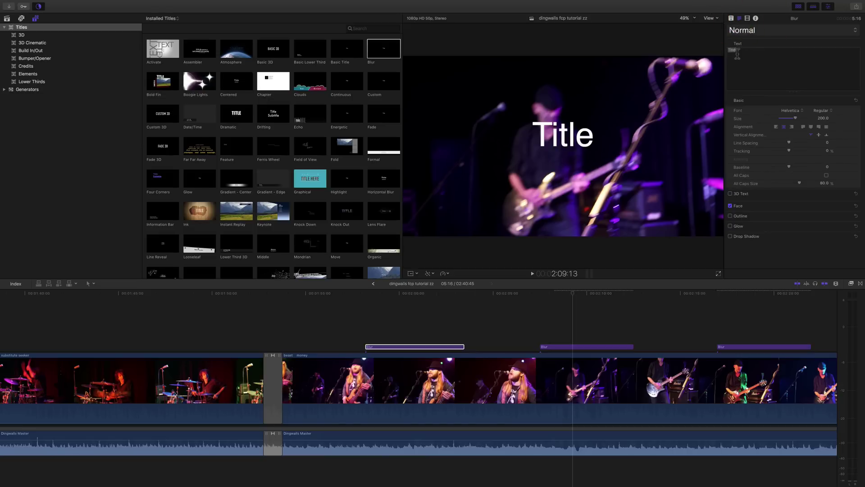
left_click(732, 51)
double_click(731, 51)
type("A Fredd")
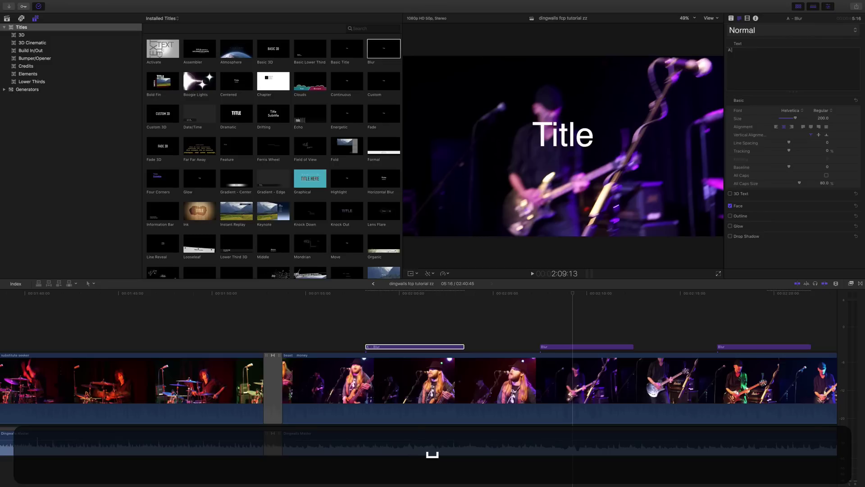
type("ie ")
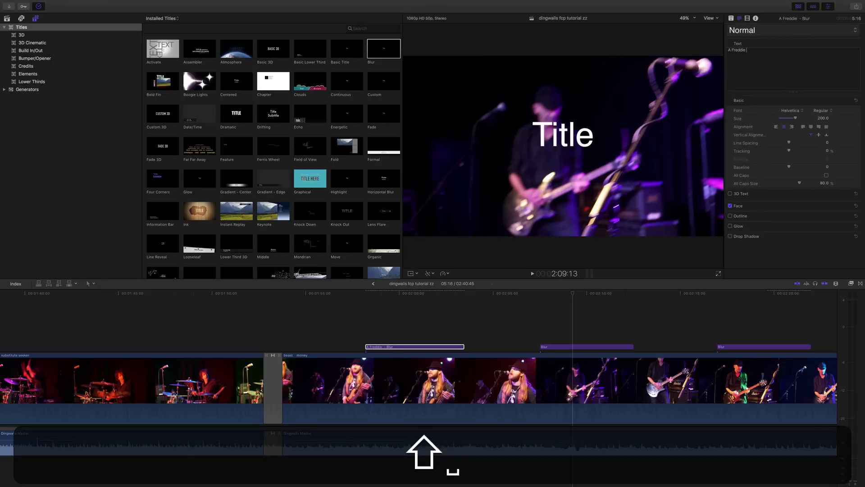
type("Fox film")
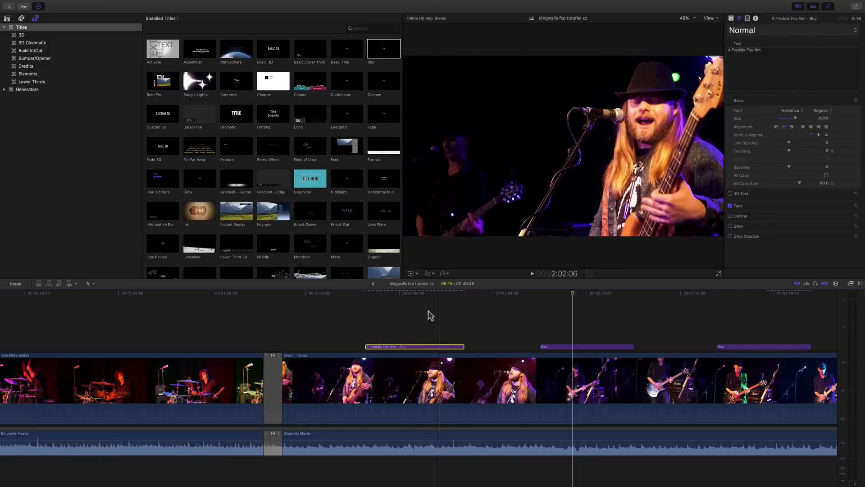
left_click(391, 294)
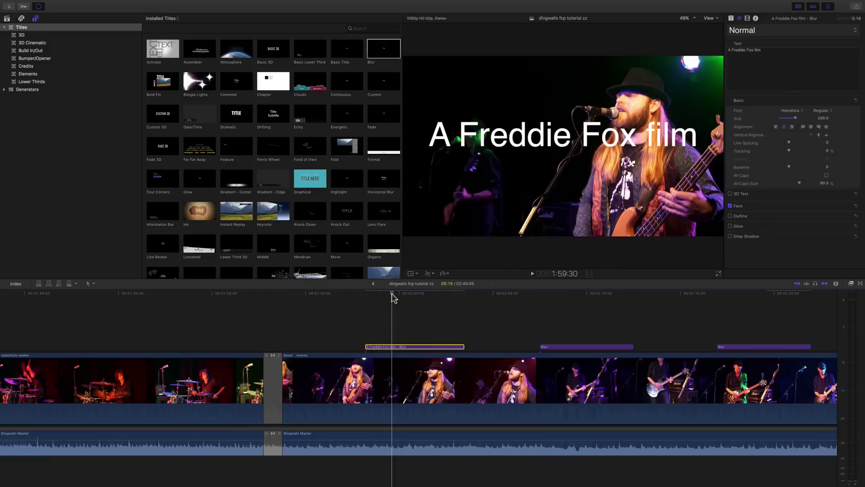
- Place the playhead over the second Blur title and replace its text with "Starring Pedro Pony"
left_click(554, 294)
left_click(569, 346)
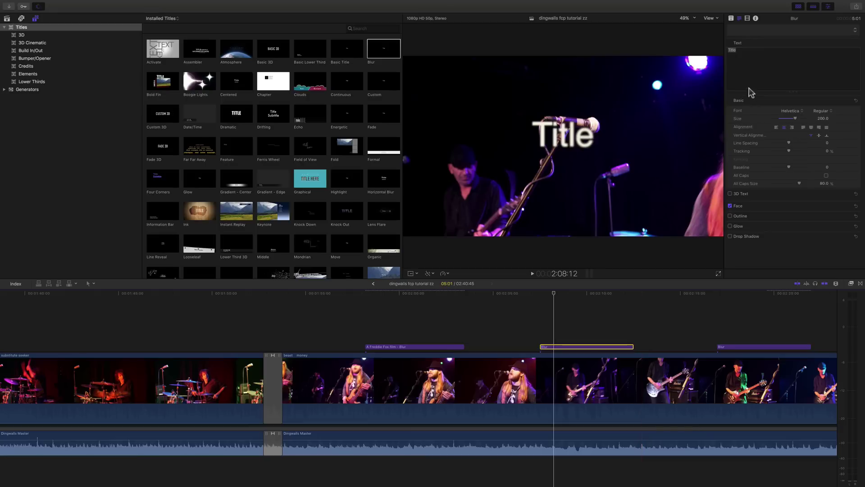
double_click(731, 50)
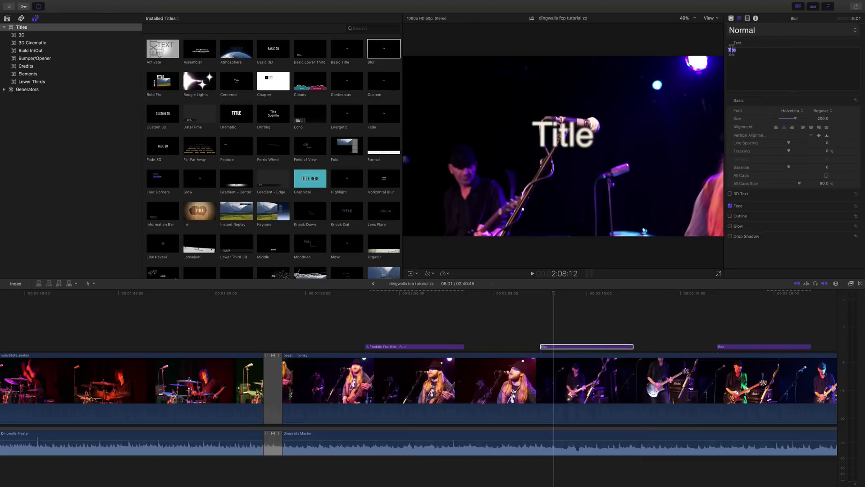
type("Starring")
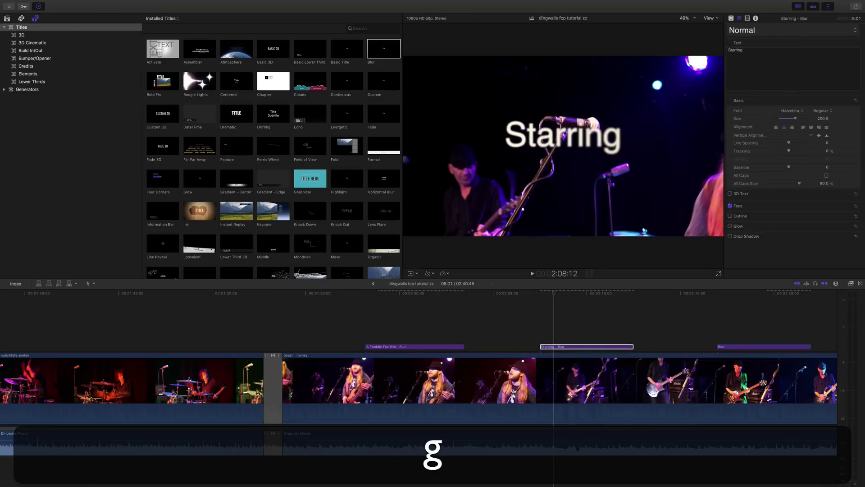
type(" Pedro Pony")
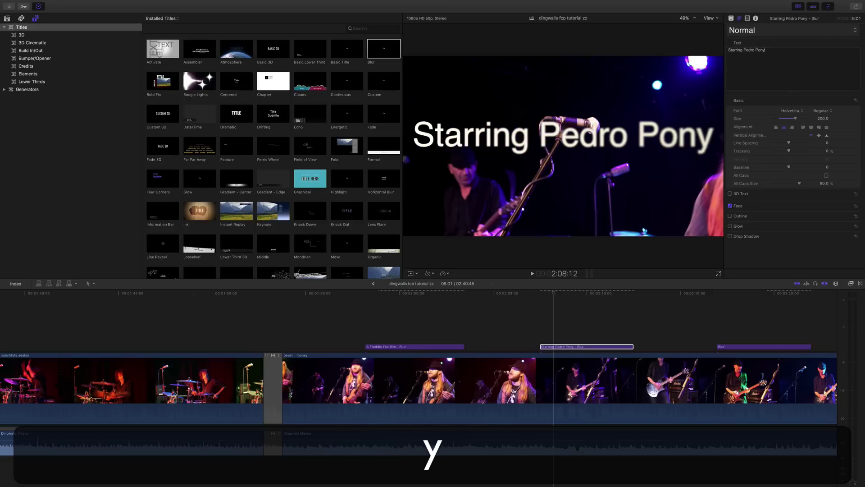
left_click(555, 295)
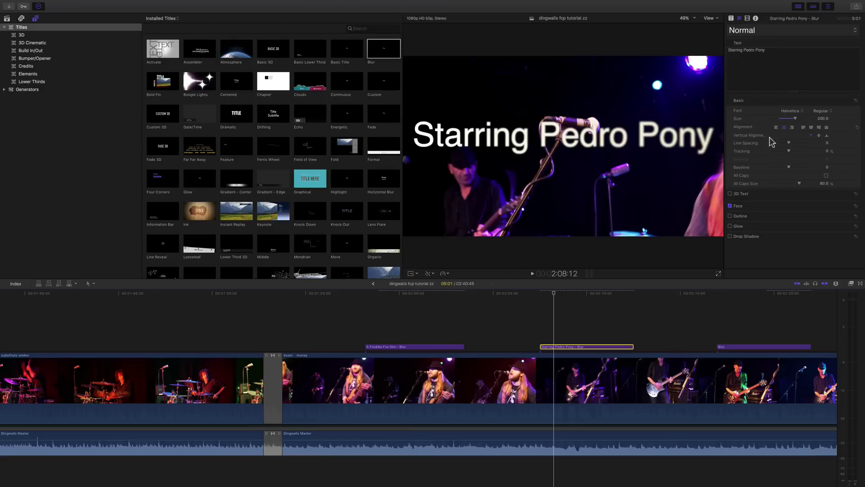
- Replace the third Blur title's text with "Suzie Sheep"
left_click(739, 346)
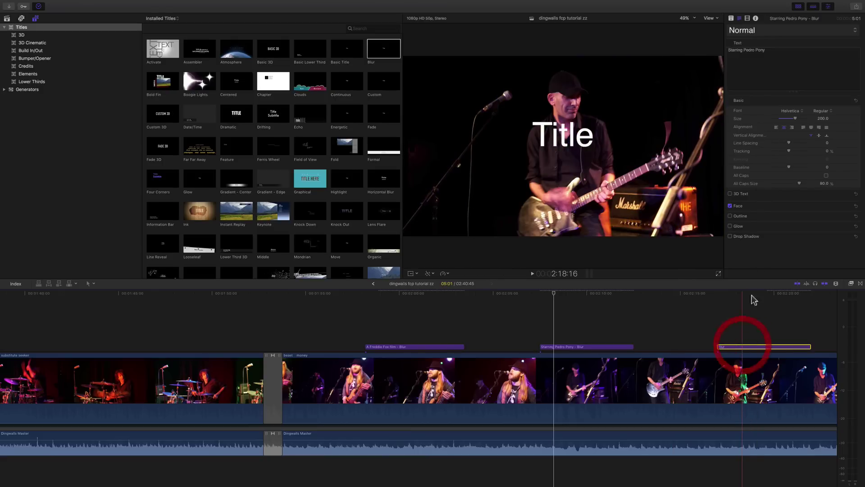
double_click(732, 50)
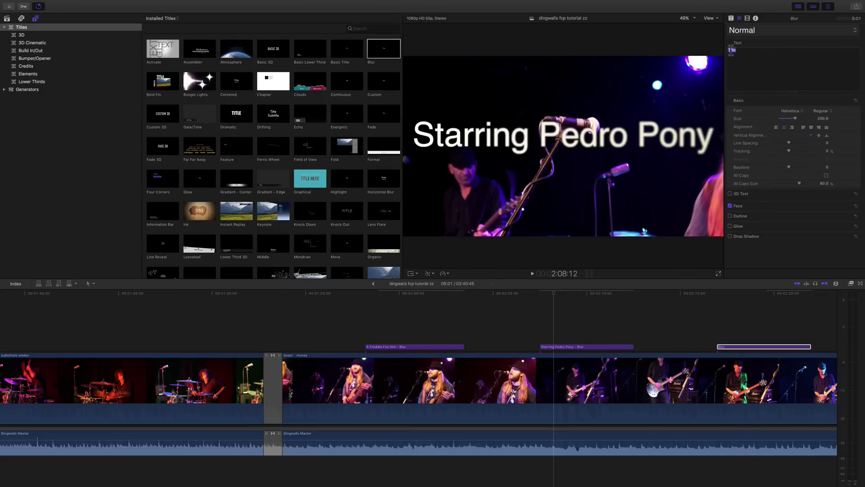
type("E")
key("shift+BackSpace")
type("S")
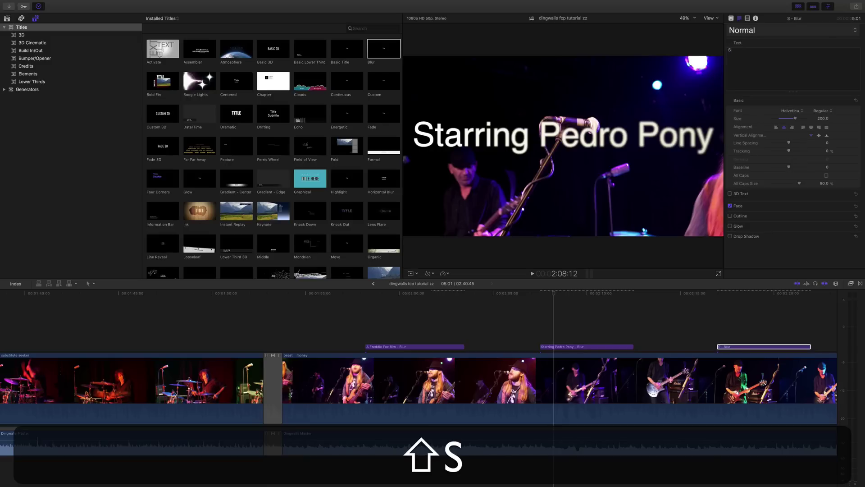
type("uzie Sheep")
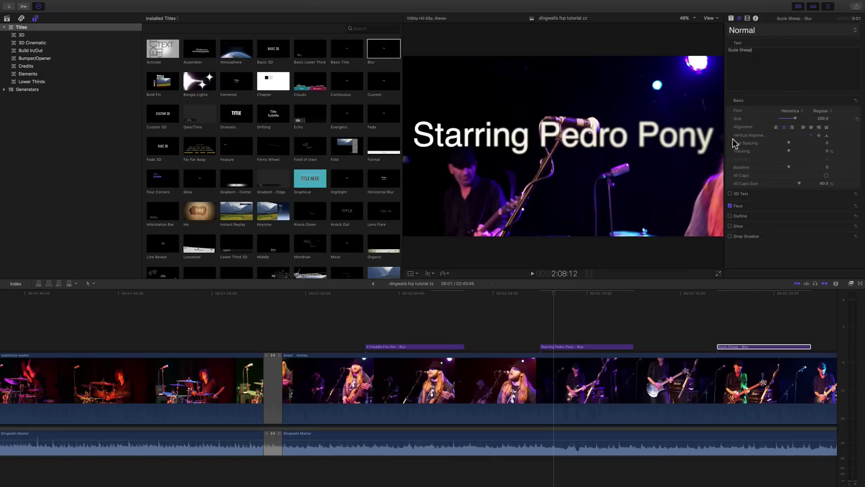
scroll(423, 322, "right", 3)
scroll(422, 319, "right", 1)
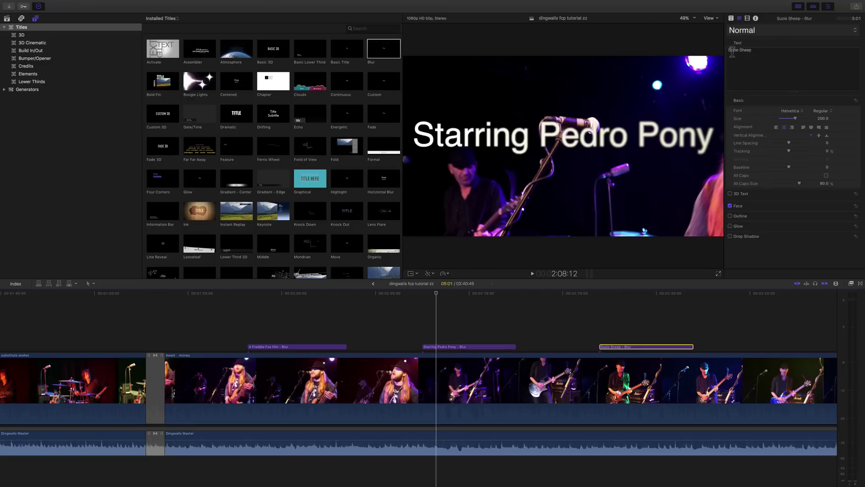
- Review the third title's text, its compositing settings and the available In Direction options
left_click_drag(729, 50, 752, 51)
left_click(747, 19)
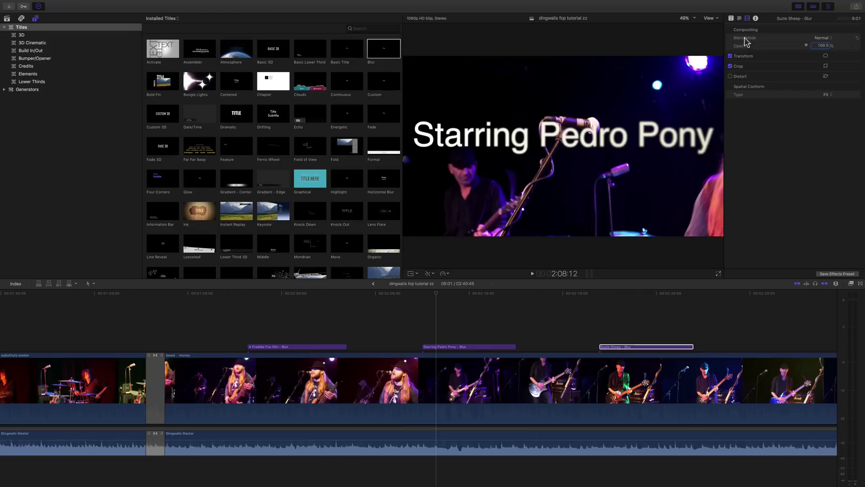
left_click(731, 18)
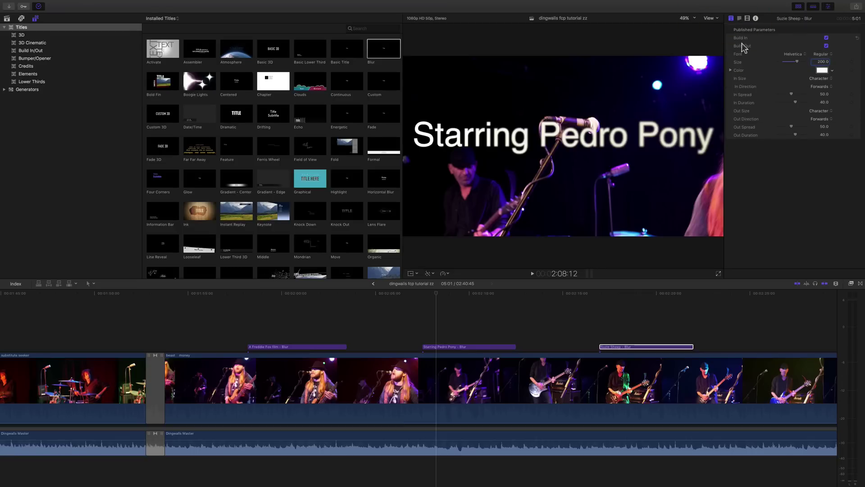
left_click(823, 87)
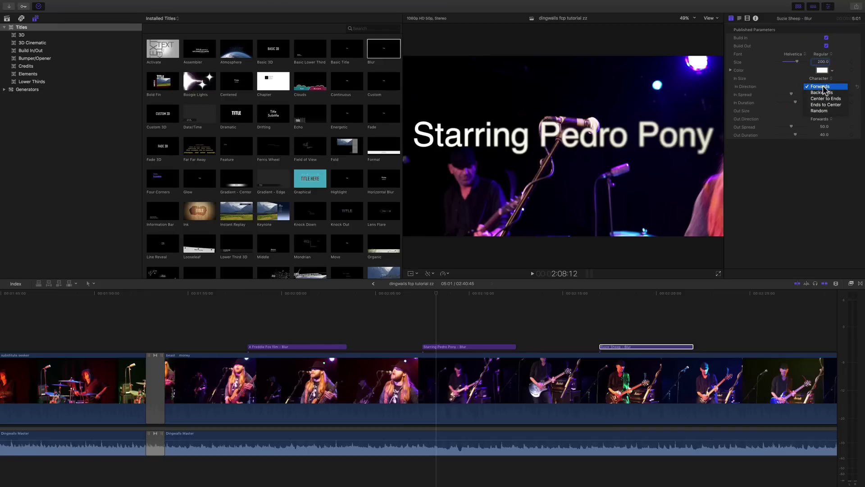
left_click(792, 74)
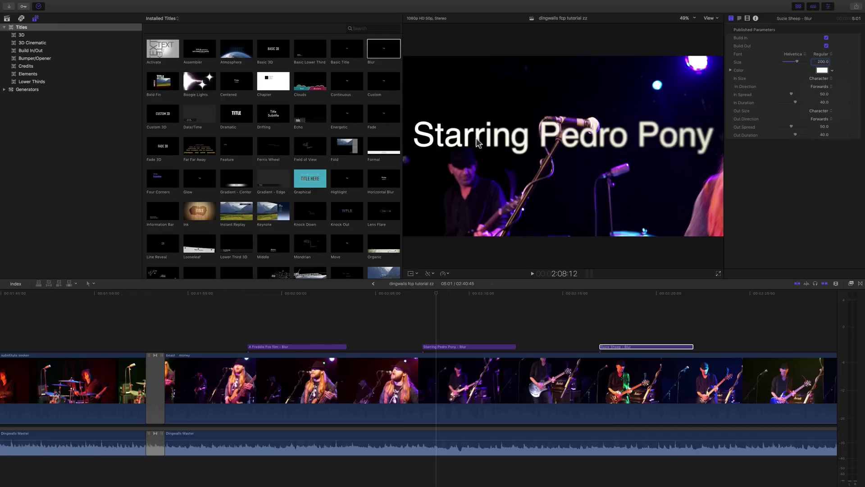
left_click(824, 88)
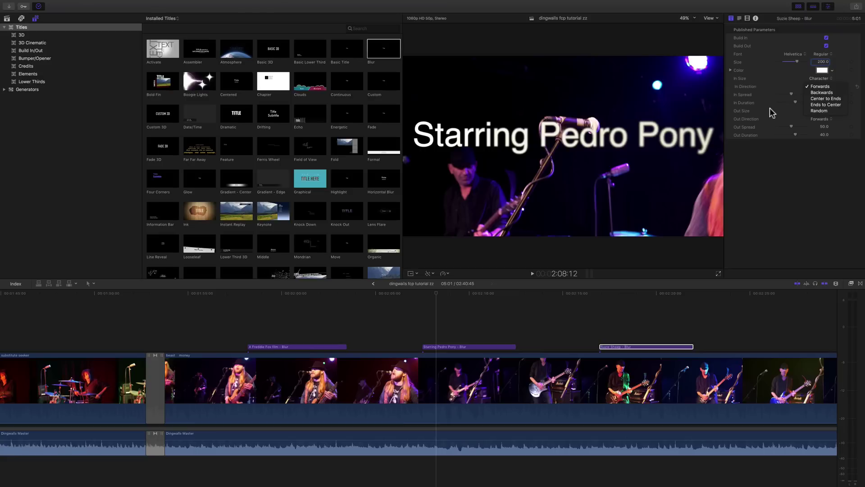
- Set the second title's In Direction to Random and play back the titles from about 1:56:34
left_click(449, 349)
left_click(449, 347)
left_click(826, 89)
left_click(813, 110)
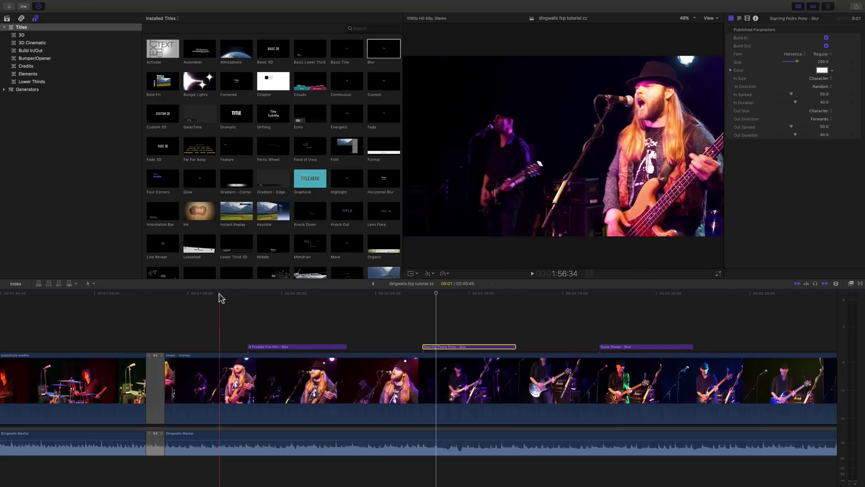
key("space")
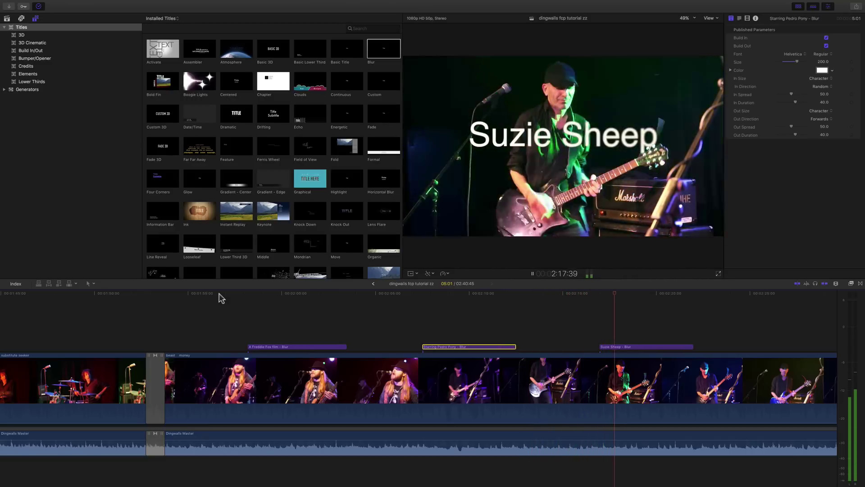
key("space")
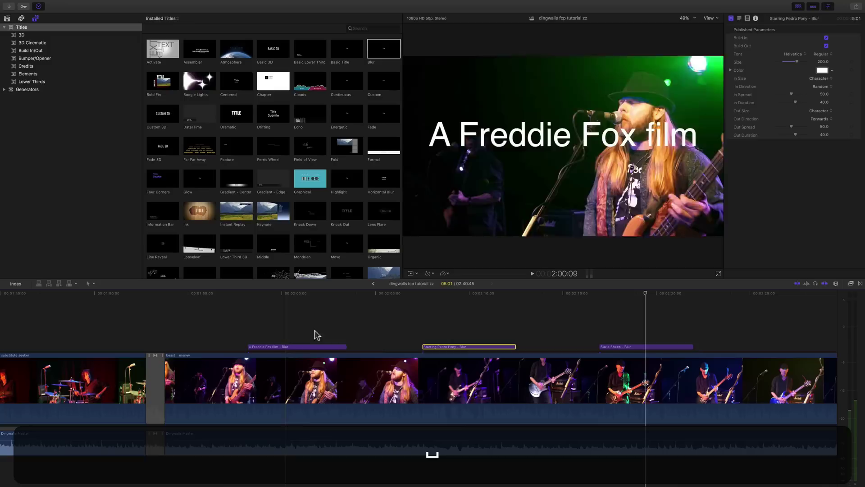
- Move the second title earlier to about 2:05 and the third to about 2:12, and play back part of the first title
left_click_drag(462, 350, 416, 350)
left_click_drag(618, 348, 527, 348)
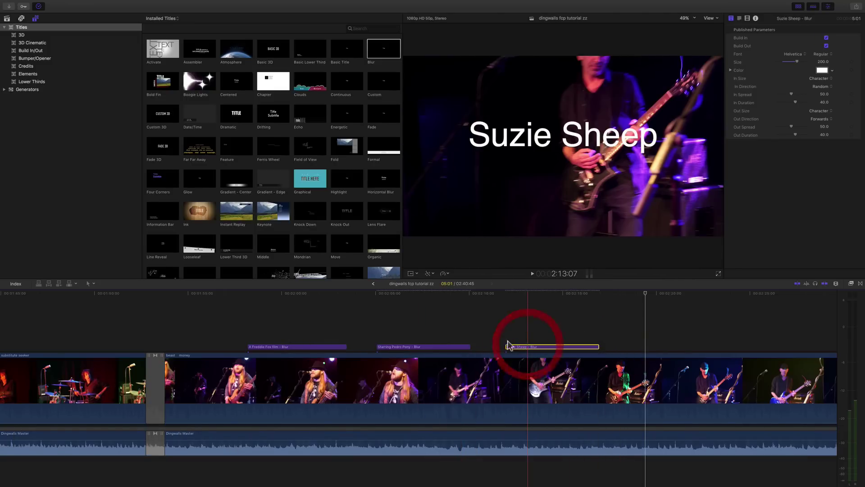
left_click(278, 295)
key("space")
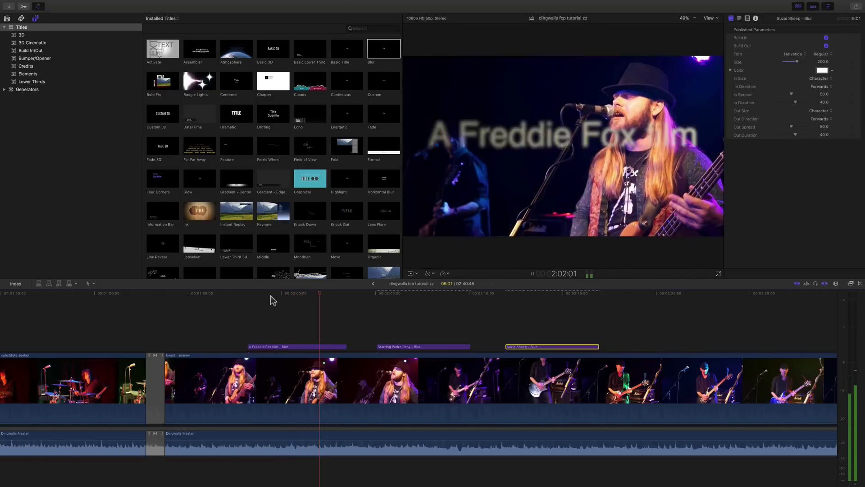
key("space")
- Break the second title's text into two lines, "Starring" and "Pedro Pony", and place the playhead at 2:07:26 over it
left_click(408, 347)
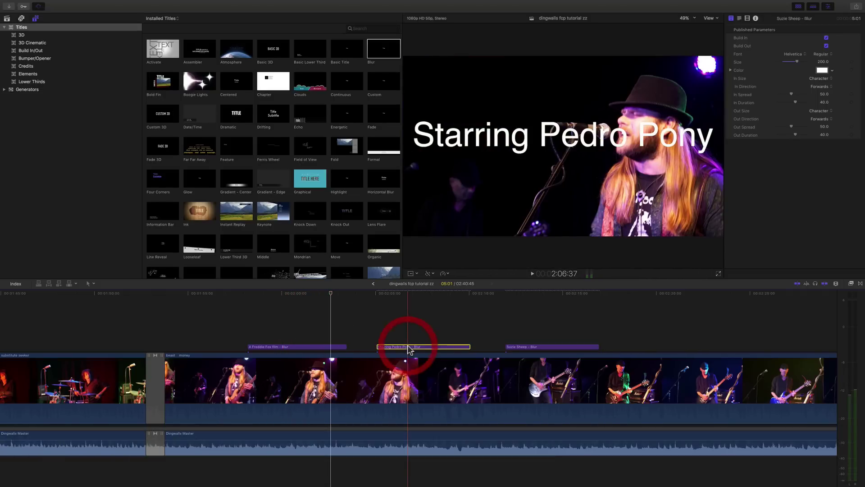
left_click(740, 18)
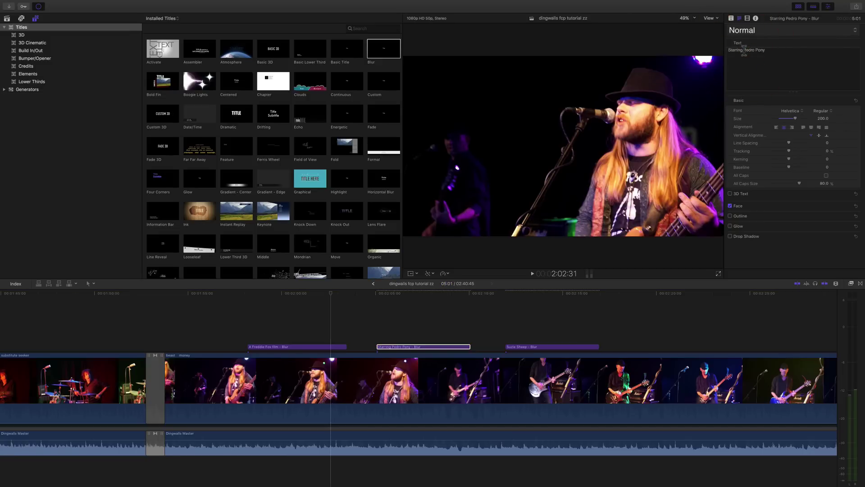
left_click(744, 49)
key("Return")
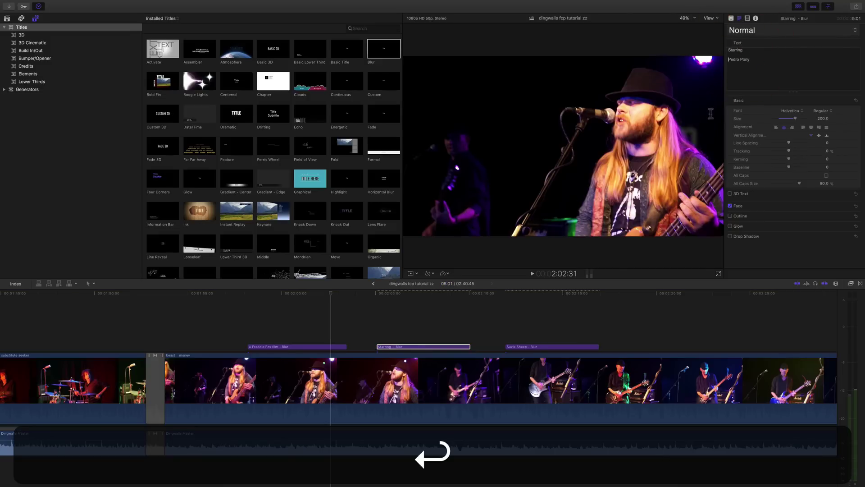
left_click(423, 295)
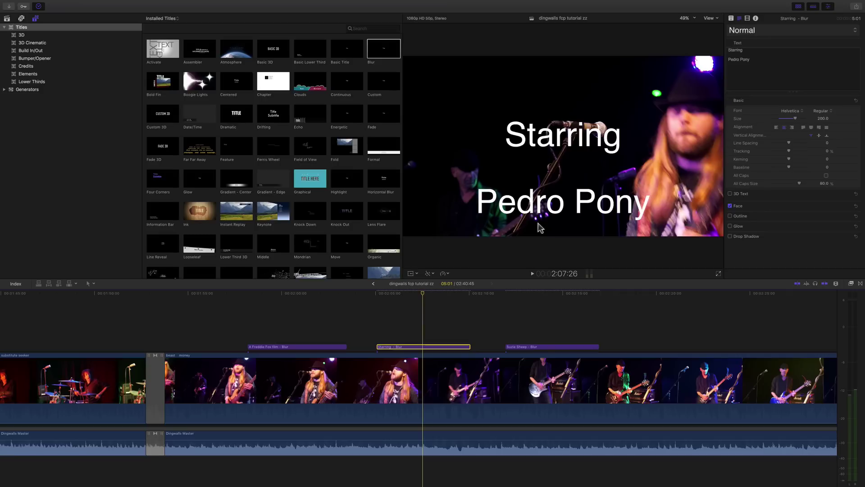
- Remove the blank line between the second title's two lines, set "Starring" to size 156 and its line spacing to 27
left_click(729, 59)
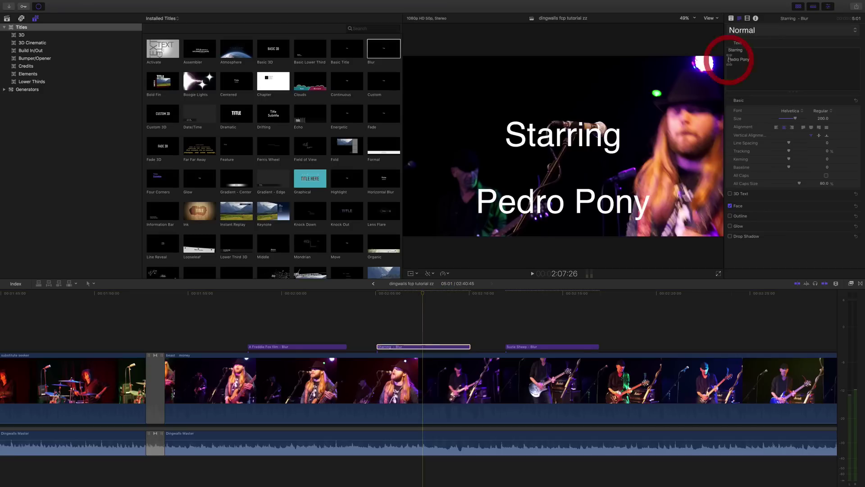
key("BackSpace")
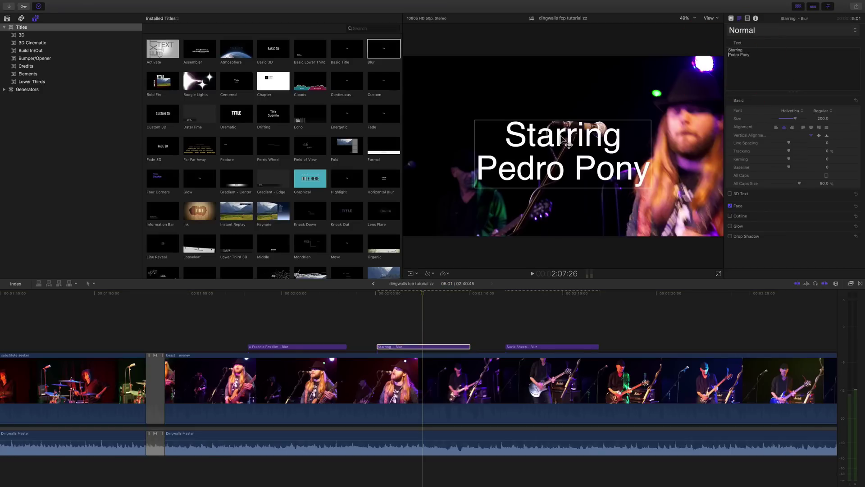
double_click(555, 140)
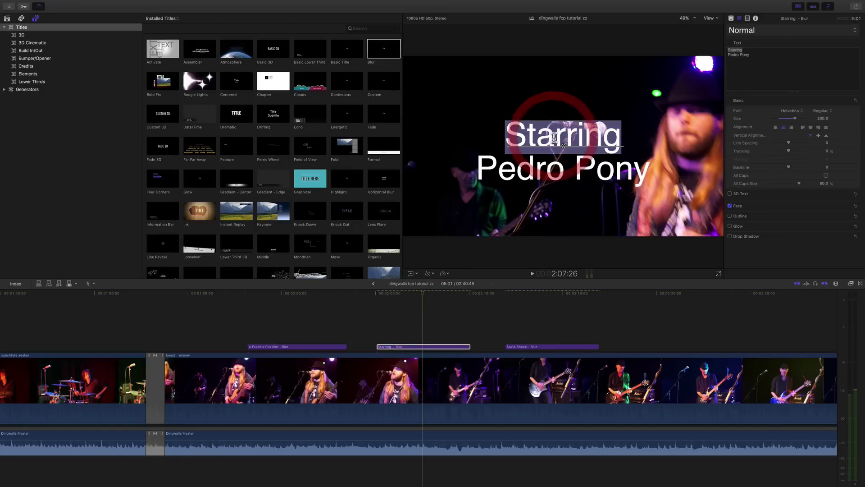
triple_click(555, 137)
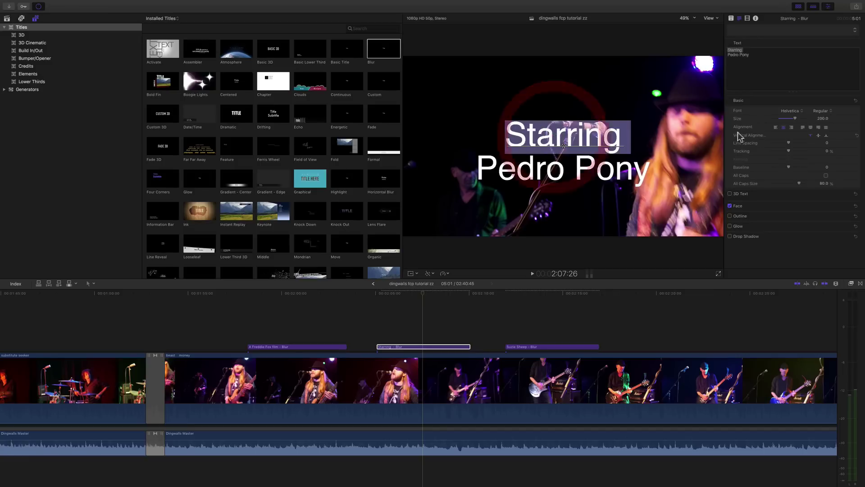
left_click_drag(794, 120, 786, 123)
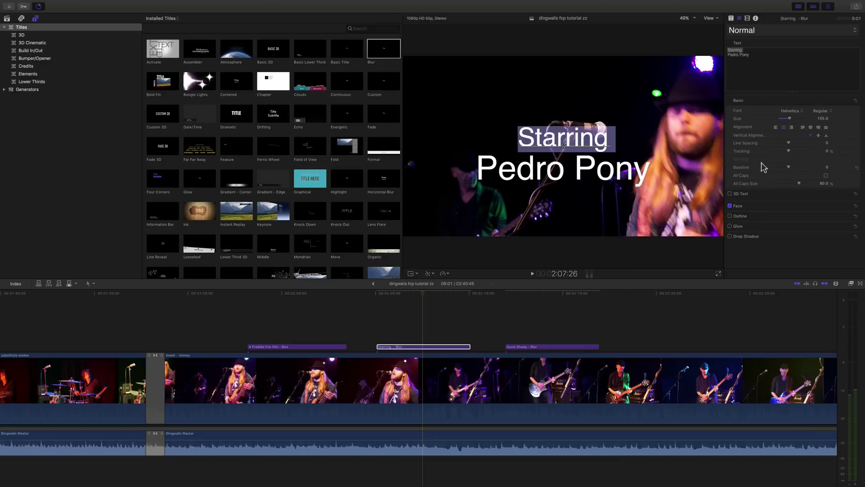
left_click_drag(789, 143, 778, 150)
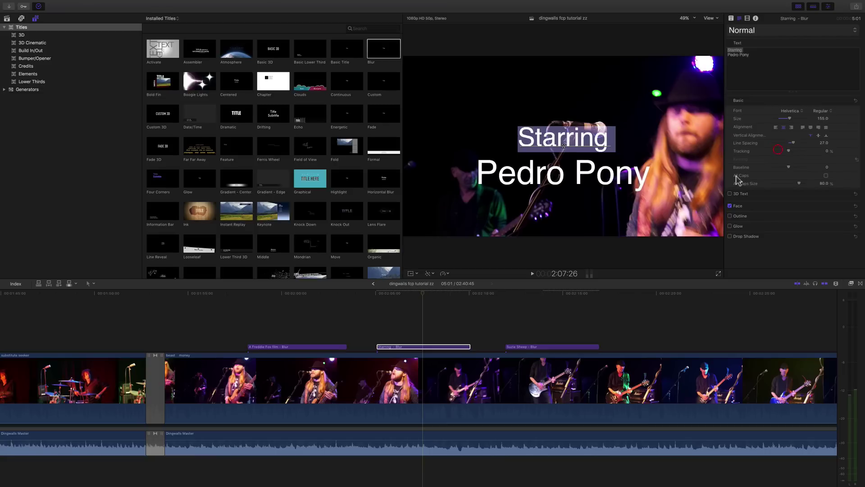
- Move the second title's text block slightly upward in the picture, with the playhead over it at about 2:07:27
left_click(455, 320)
left_click(426, 346)
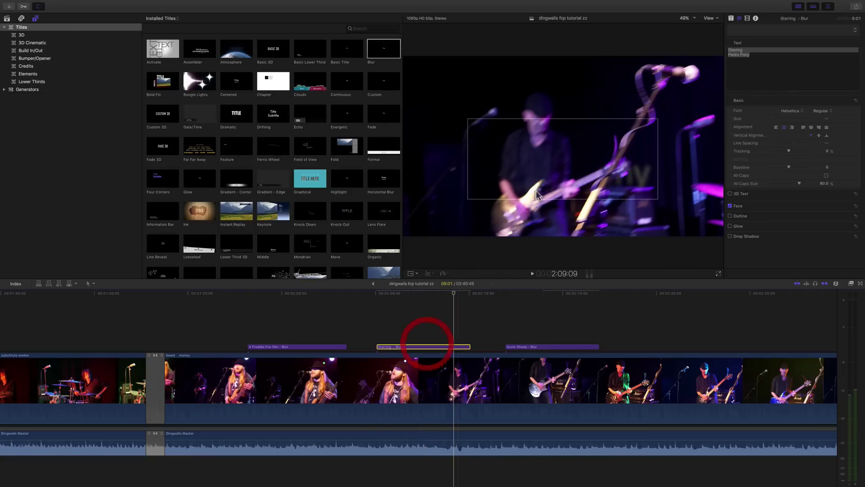
left_click(424, 295)
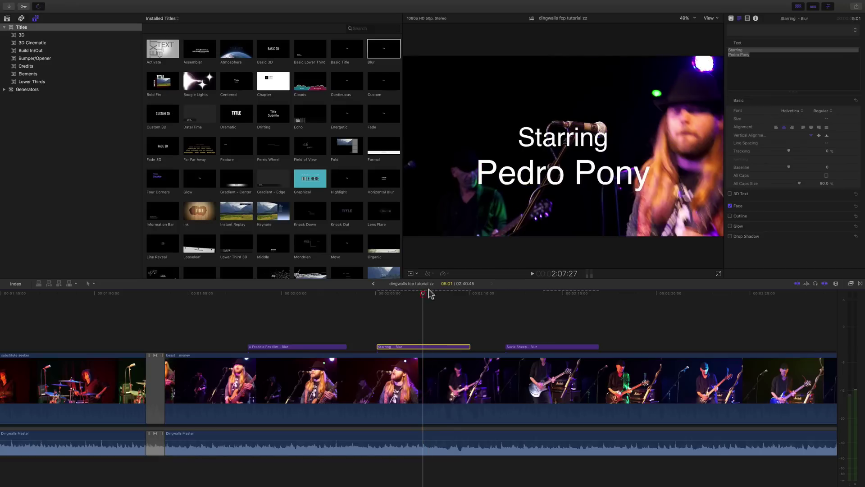
left_click_drag(553, 180, 553, 167)
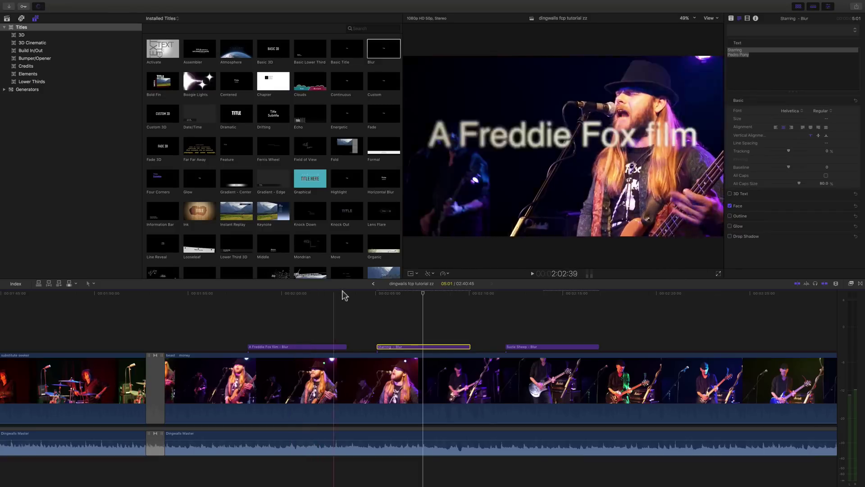
- Play back the second and third titles, starting shortly before the second one
left_click(371, 294)
left_click(348, 303)
key("space")
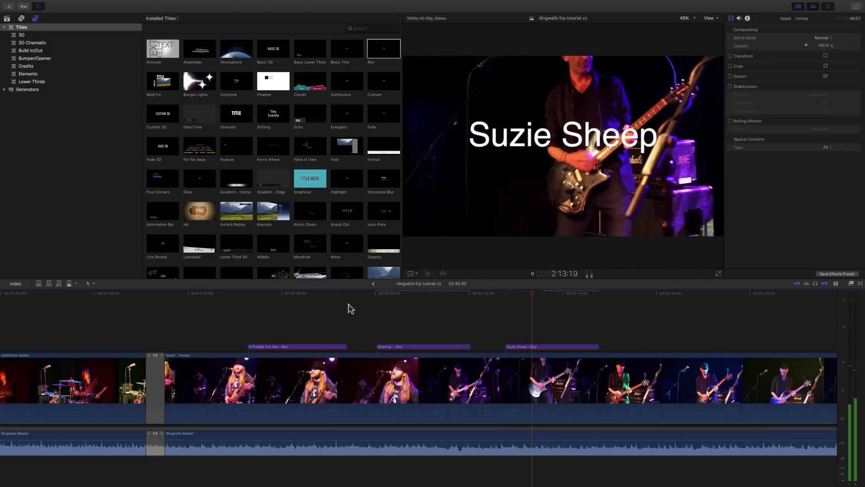
key("space")
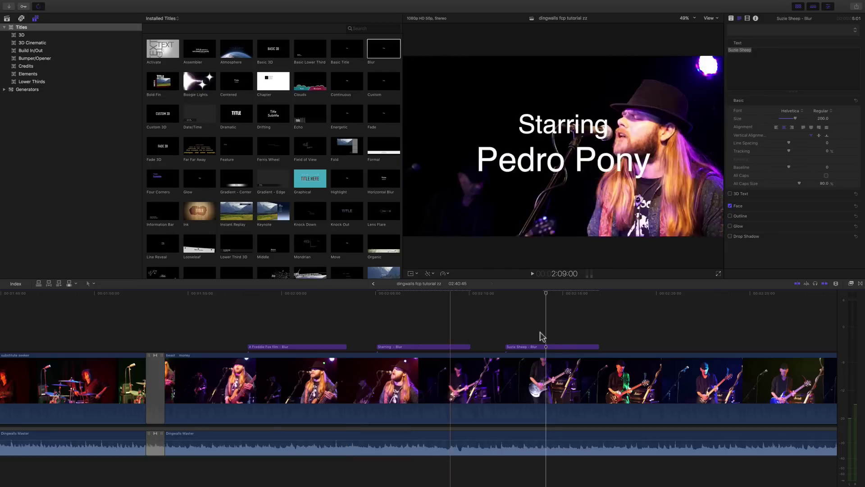
- Delete the third and second titles from the timeline
left_click(566, 346)
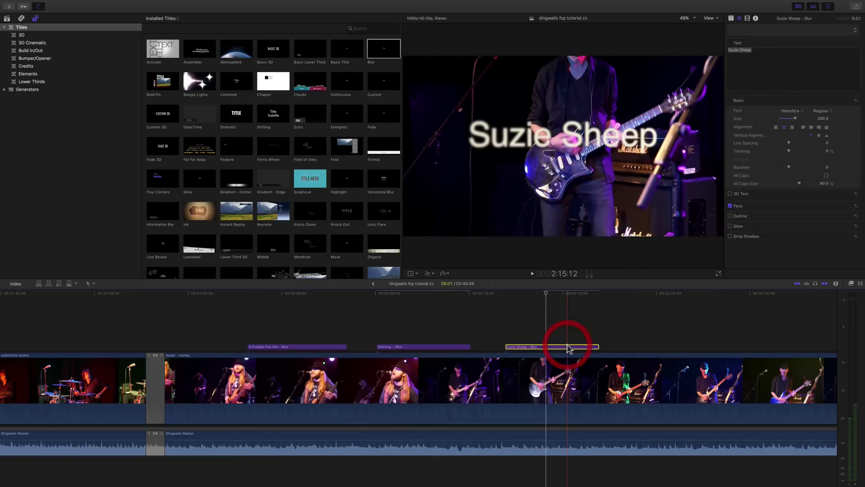
key("BackSpace")
left_click(459, 346)
key("BackSpace")
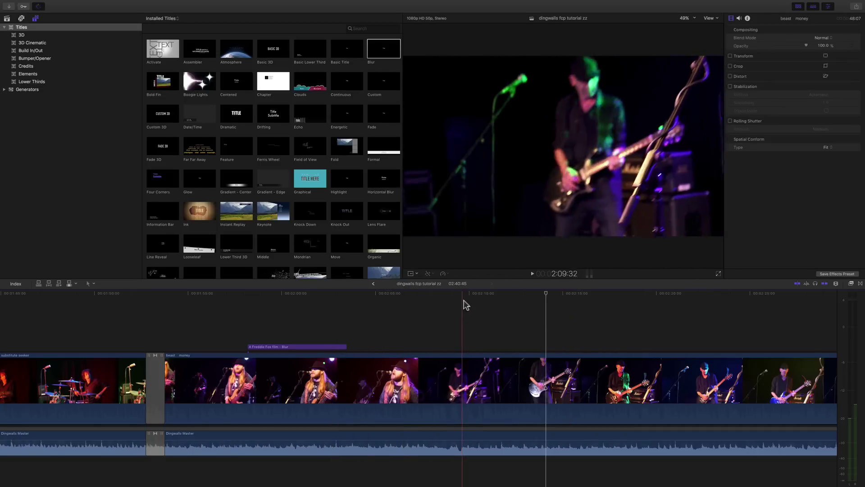
- Move the remaining title later to about 2:12 and lengthen it to 12 seconds
left_click_drag(325, 347, 594, 349)
left_click(418, 295)
key("space")
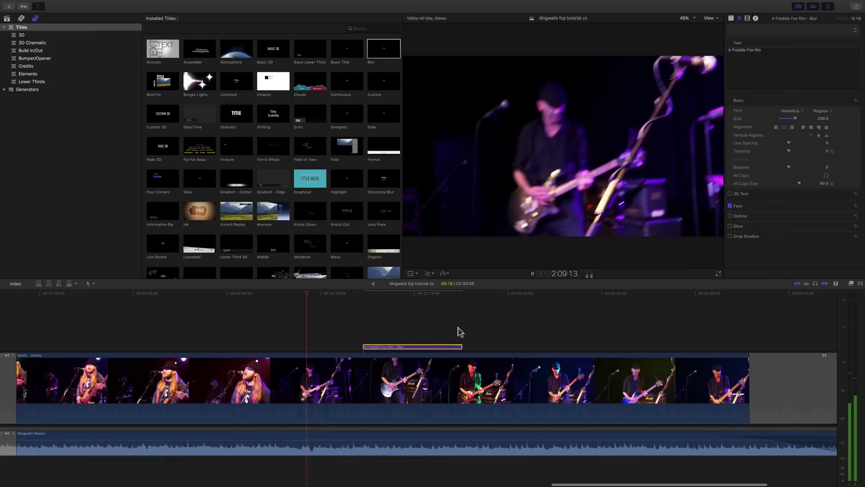
left_click_drag(464, 346, 518, 346)
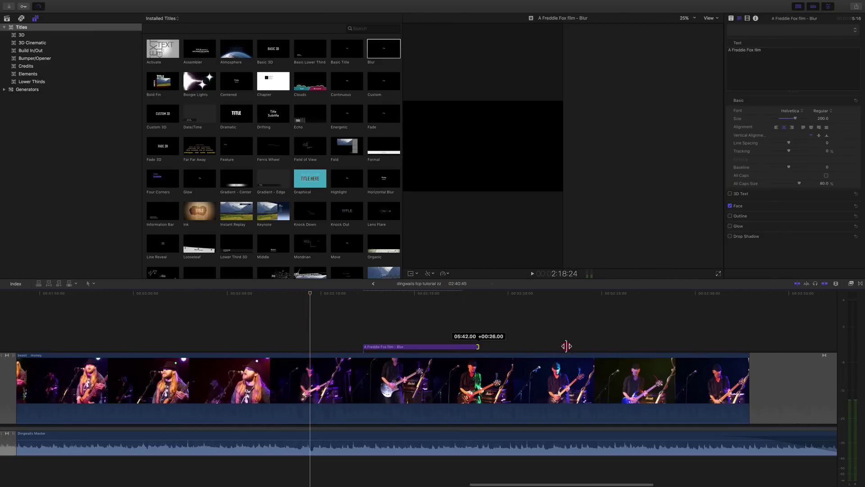
left_click_drag(599, 346, 587, 346)
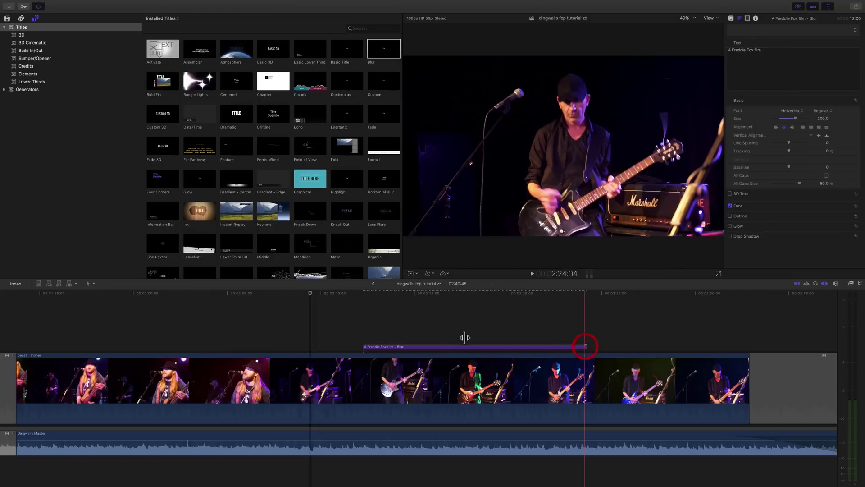
- Replace the lengthened title's text with "For bookings:" at size 112, with the playhead over it at 2:17:03
left_click(443, 347)
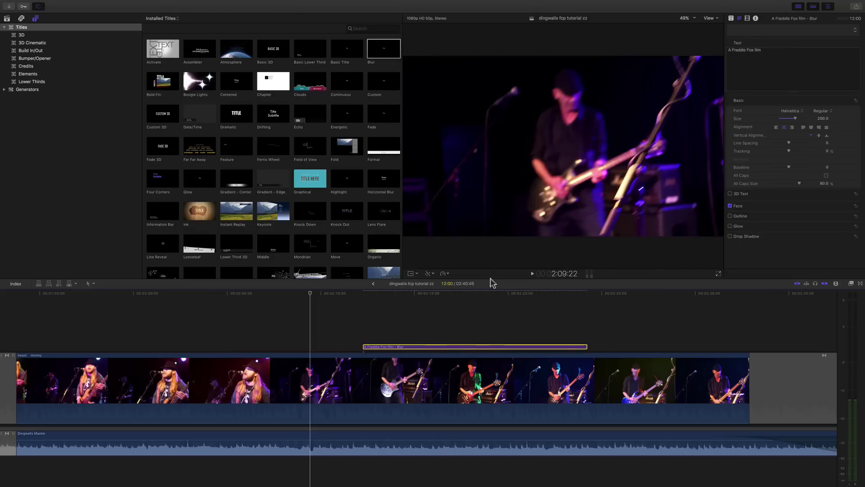
left_click(453, 293)
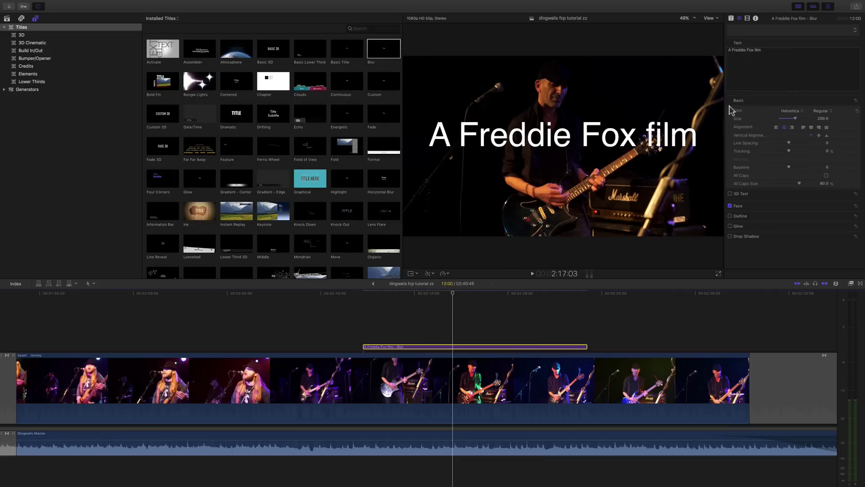
triple_click(743, 50)
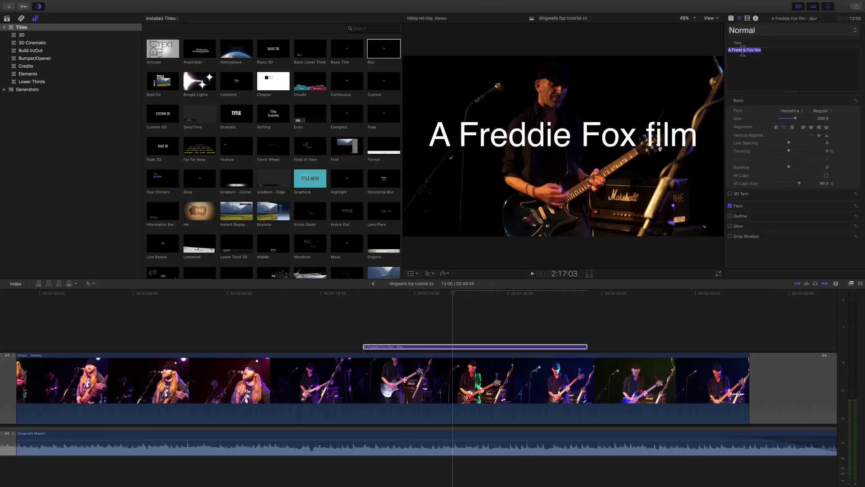
type("For")
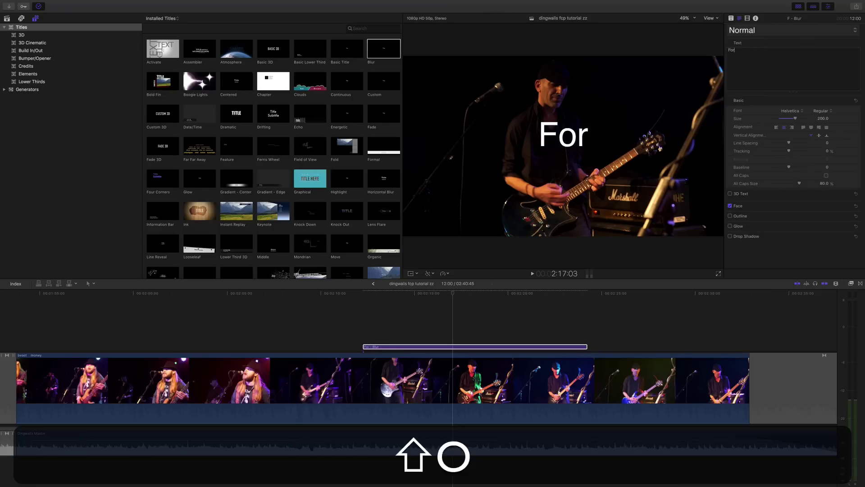
type(" bookings:")
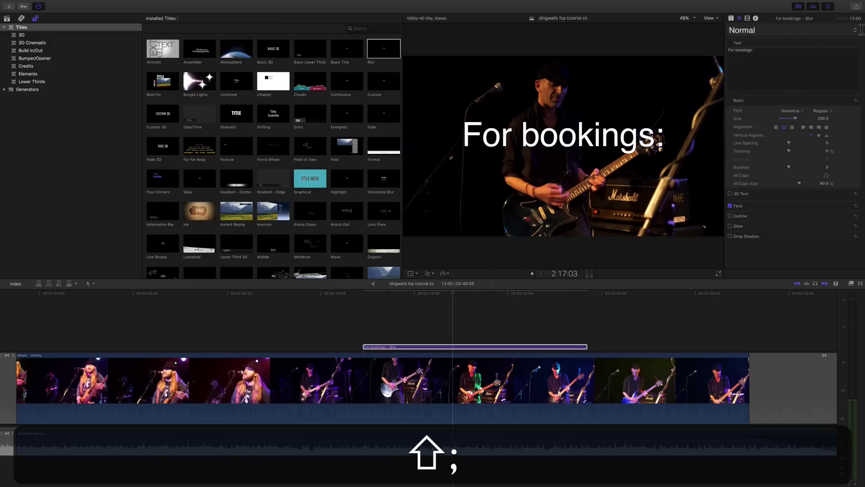
left_click_drag(796, 122, 784, 119)
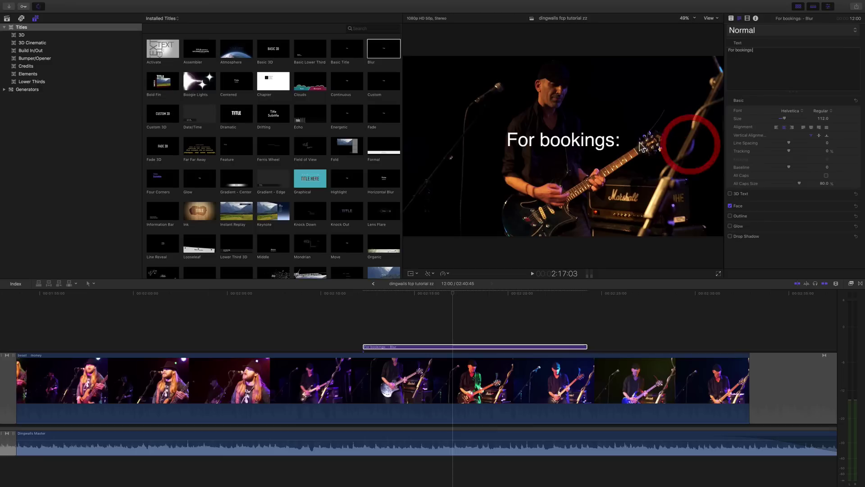
- Append the booking contact's e-mail address to the title text and reduce the text size to 73
double_click(624, 143)
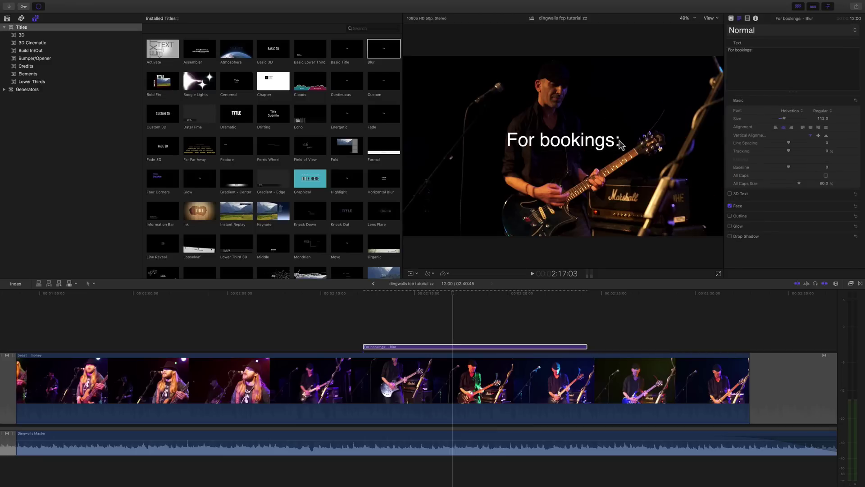
left_click(755, 53)
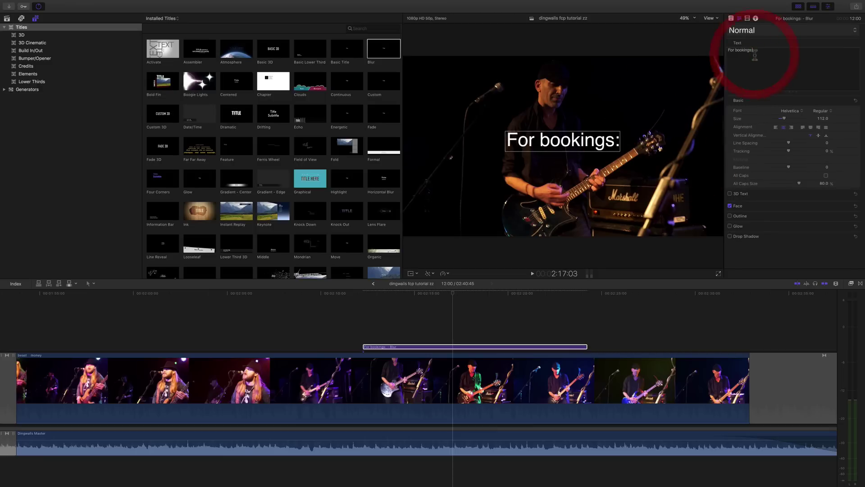
type("nobody@nowhere.com")
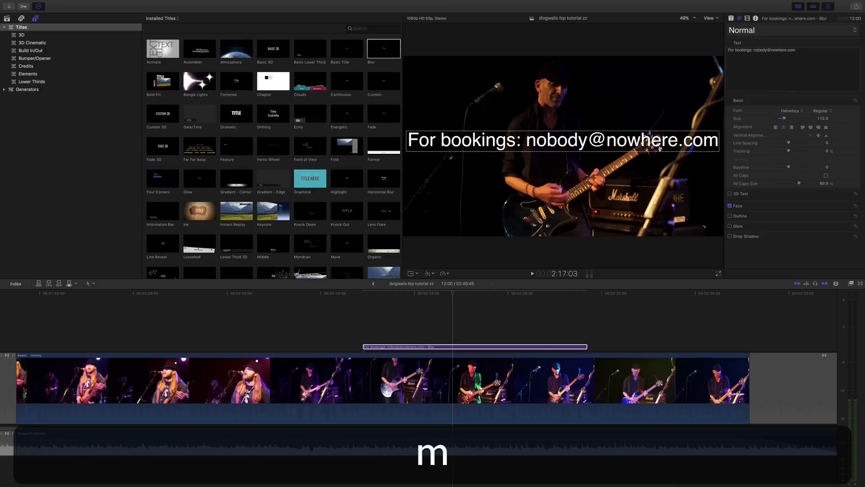
left_click_drag(784, 121, 779, 120)
- Move the title text near the top of the picture and put the e-mail address on its own line
left_click_drag(554, 143, 517, 80)
left_click(756, 50)
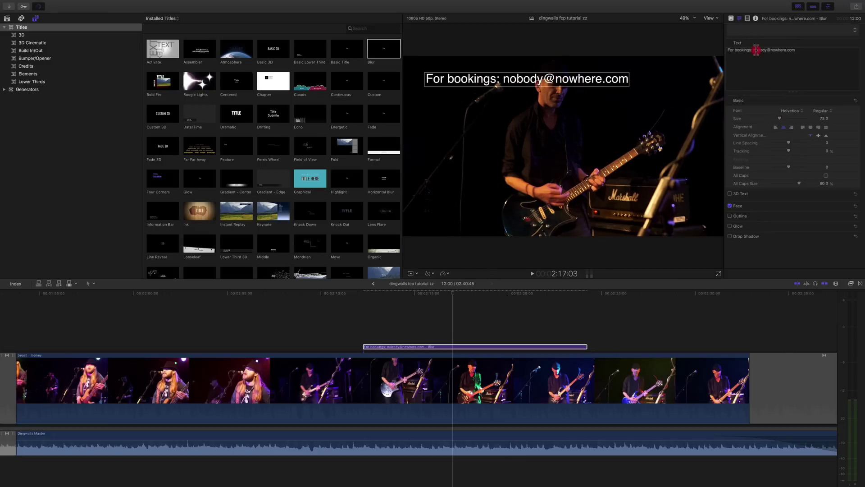
key("Left")
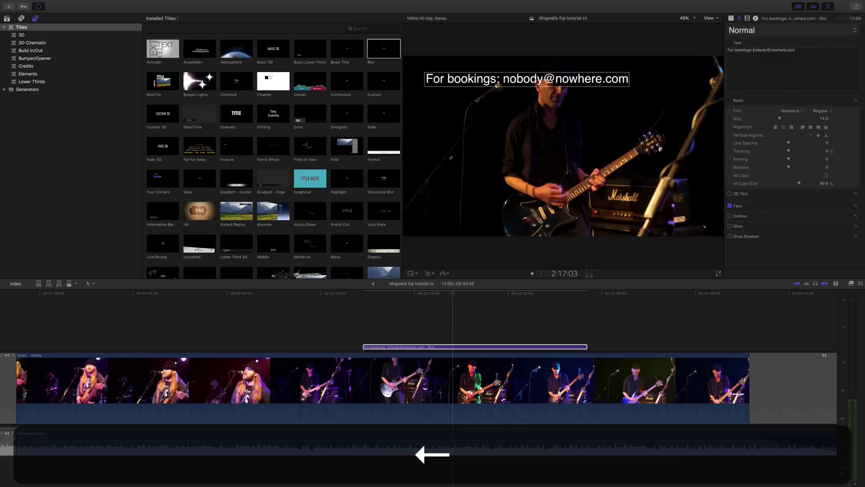
key("BackSpace")
key("Return")
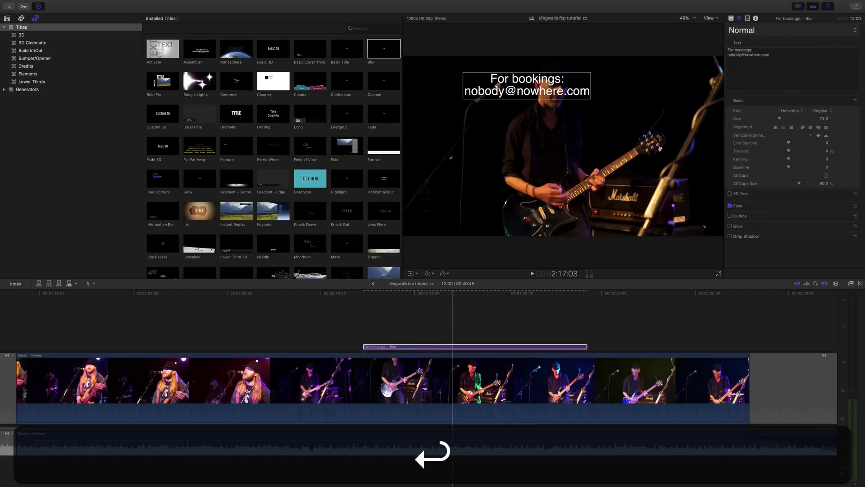
- Left-align the bookings title and move it to the upper-left corner of the picture
left_click(776, 128)
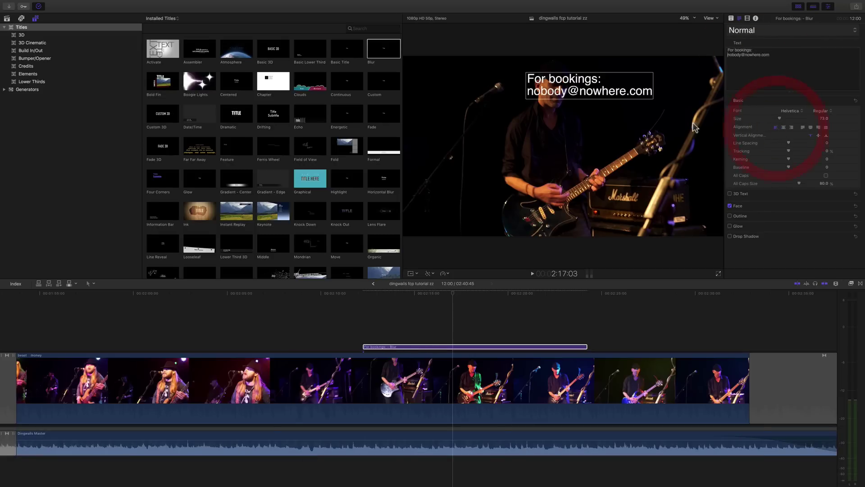
left_click_drag(575, 83, 458, 70)
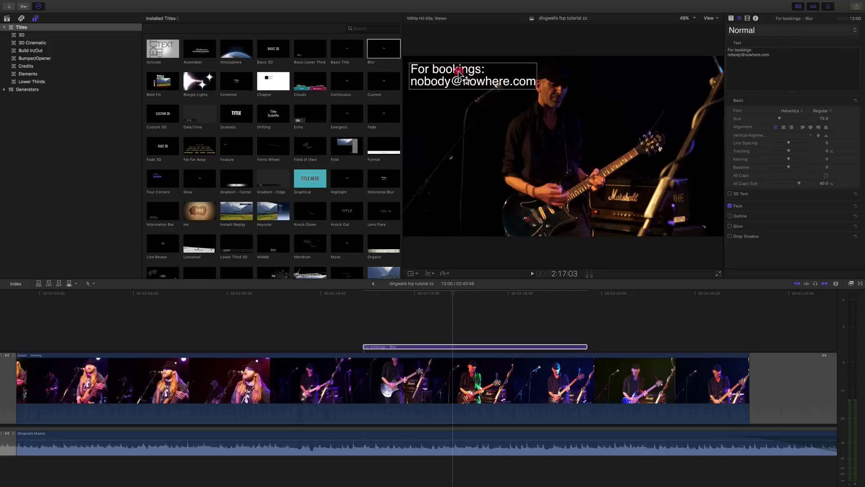
- Rejoin the bookings text on one line with a space and move it to the lower-left corner of the picture
left_click(458, 72)
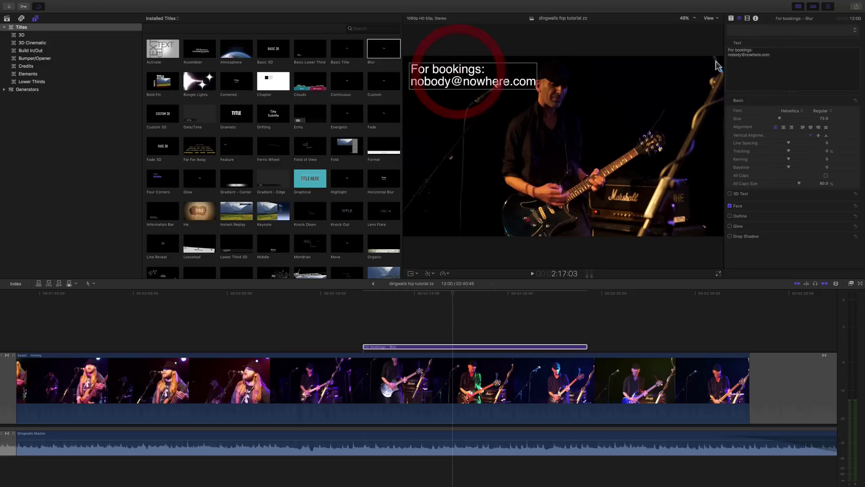
key("BackSpace")
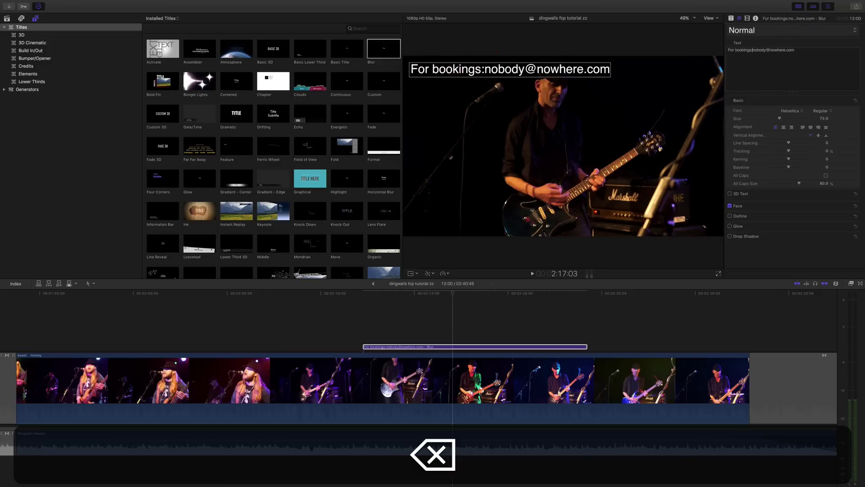
left_click(628, 81)
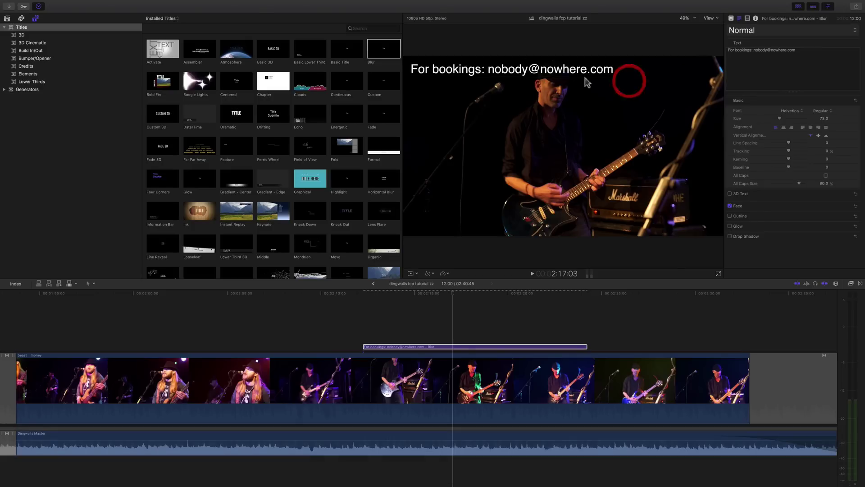
left_click_drag(528, 80, 521, 224)
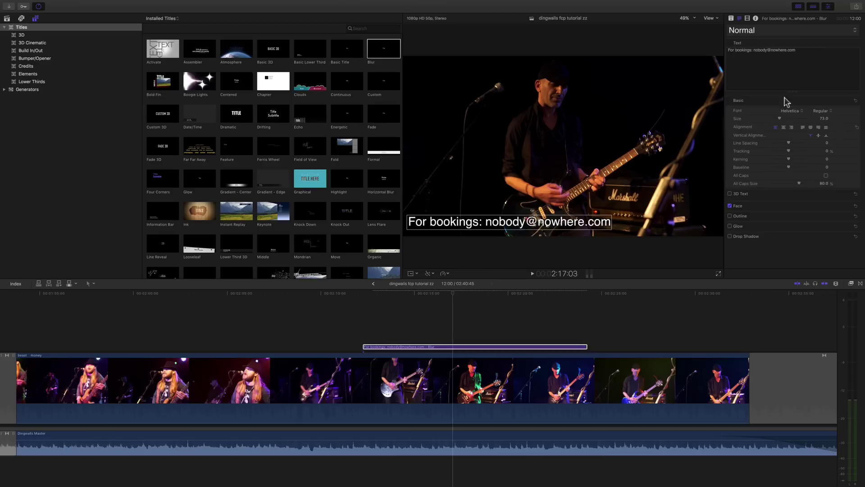
- Change the bookings title's text colour from the published settings to a light grey
left_click(731, 18)
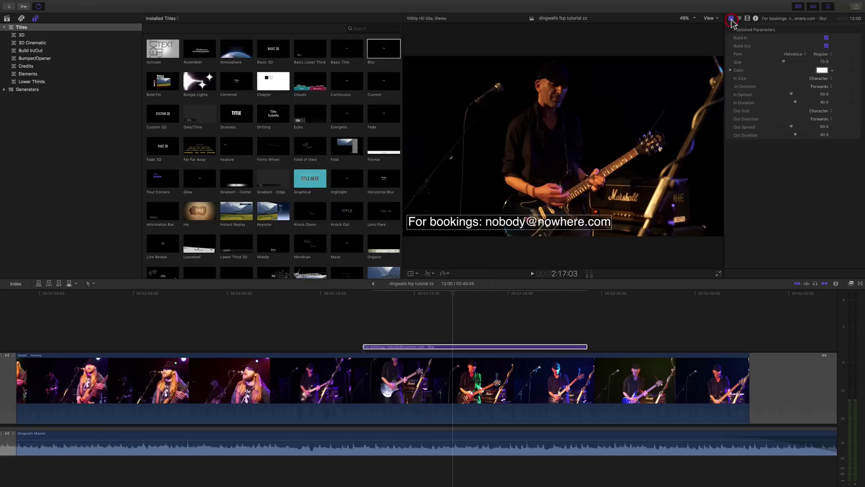
left_click(822, 70)
left_click_drag(583, 352, 595, 355)
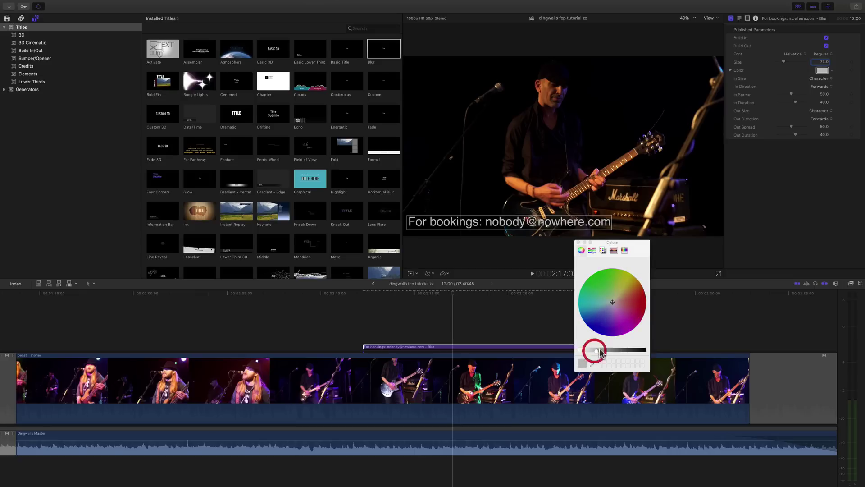
left_click(672, 316)
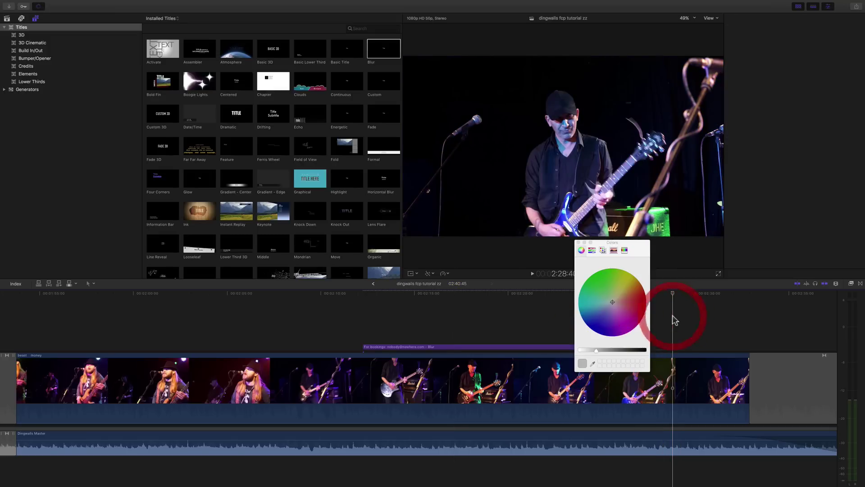
- Play back the bookings title from just before its start
left_click(353, 291)
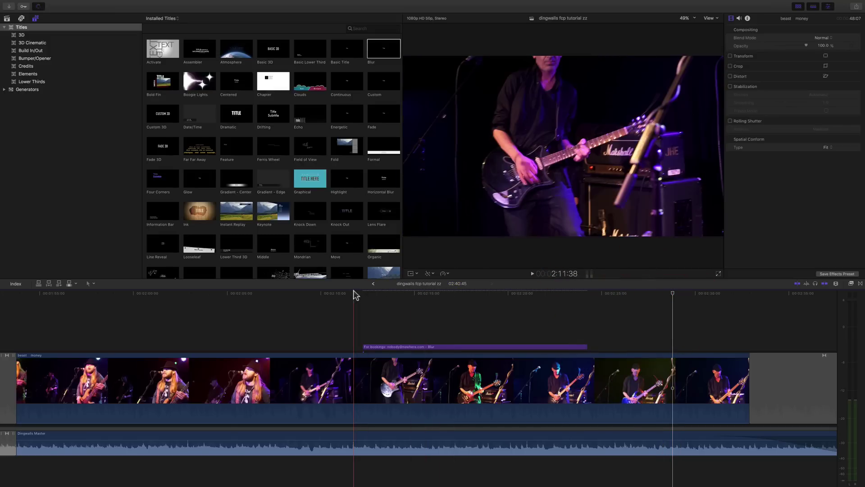
key("space")
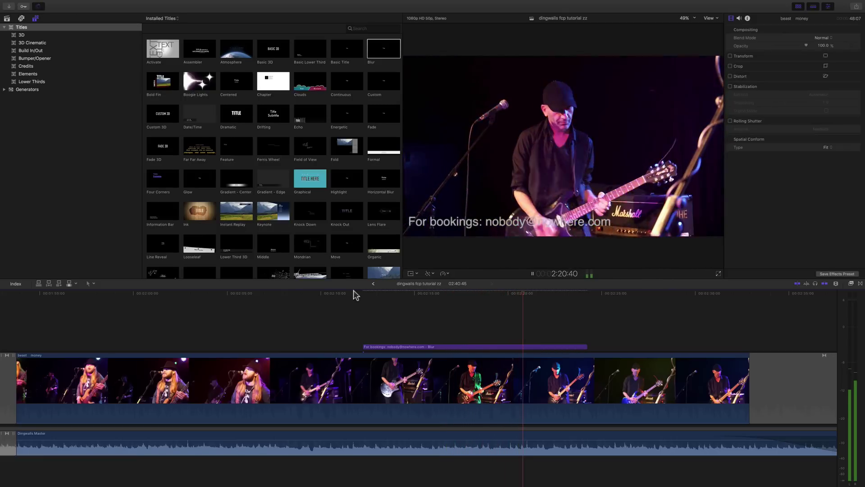
key("space")
- Move the bookings text to the upper-left corner of the picture
left_click(469, 346)
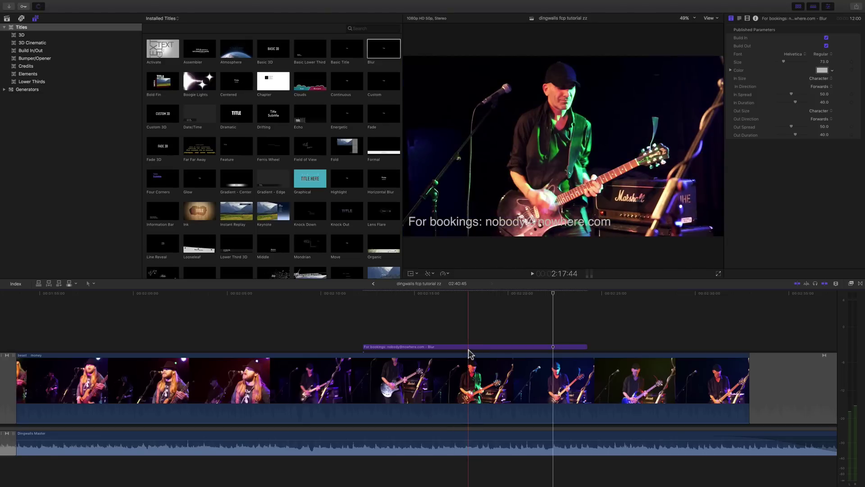
left_click(468, 346)
left_click_drag(492, 220, 495, 116)
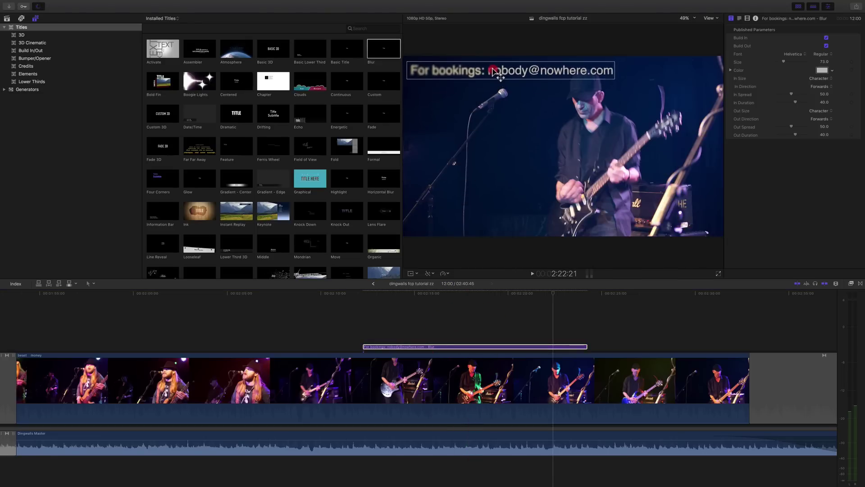
double_click(495, 74)
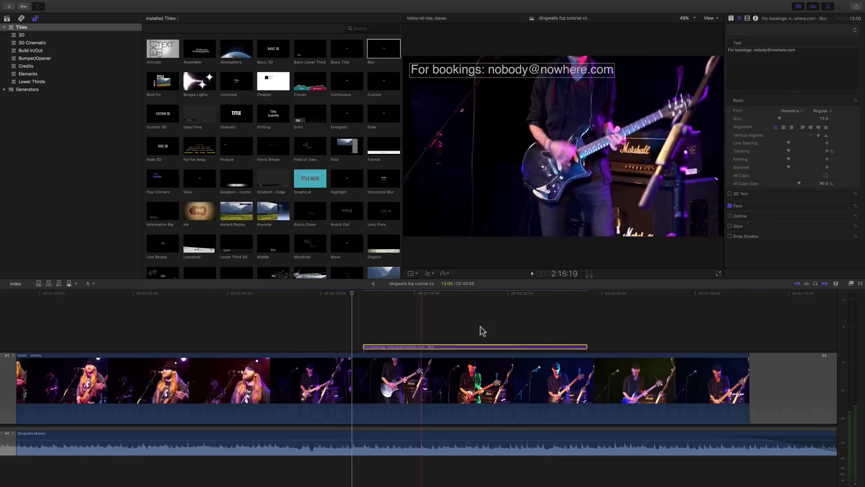
- Play back the repositioned bookings title and shift its clip later over the last song, starting at about 2:17
key("space")
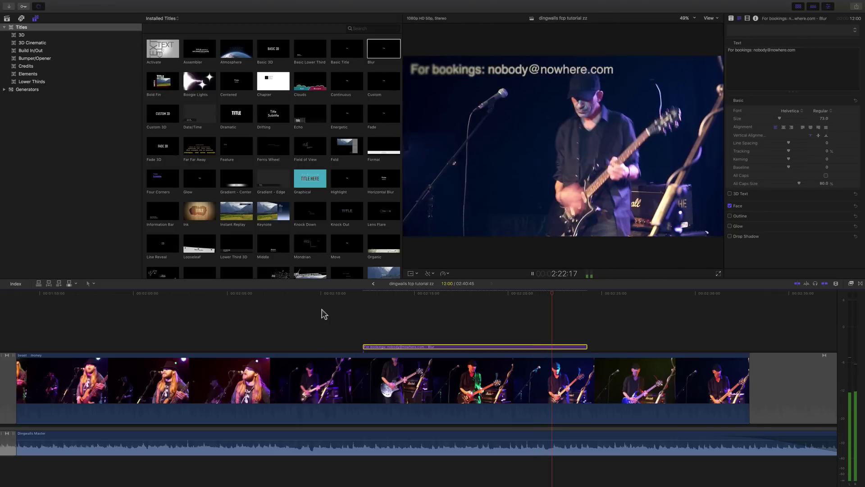
left_click_drag(452, 347, 528, 347)
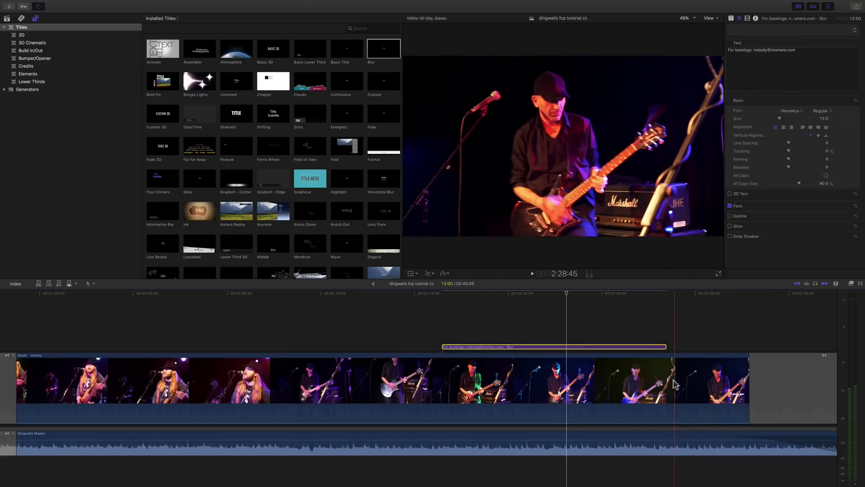
left_click_drag(645, 350, 694, 359)
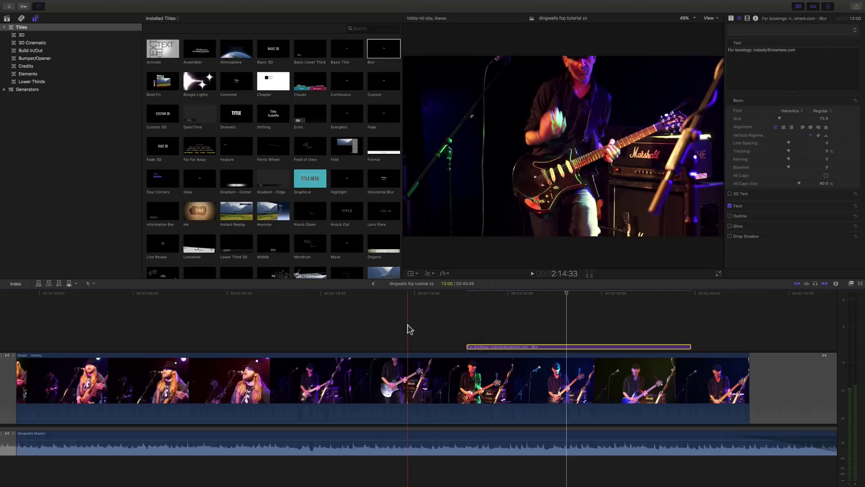
- Insert the Dramatic title at the very start of the timeline, ahead of the first concert clip
key("super+minus")
key("super+minus")
scroll(287, 332, "left", 10)
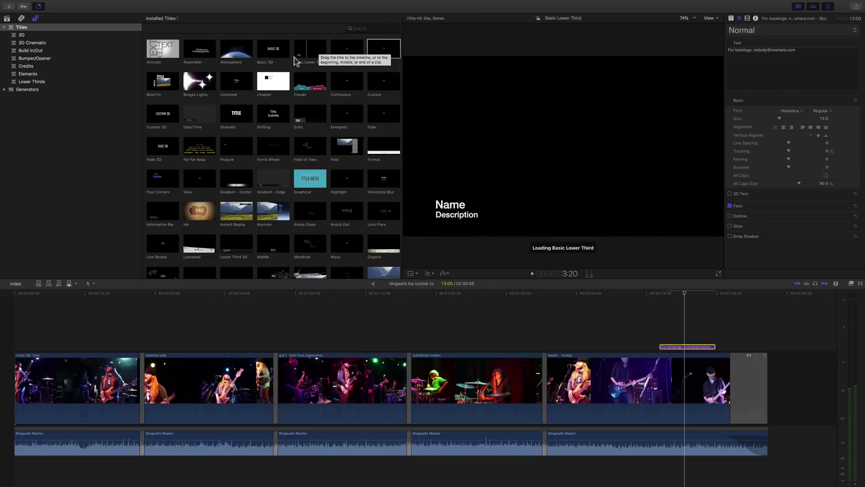
left_click(249, 93)
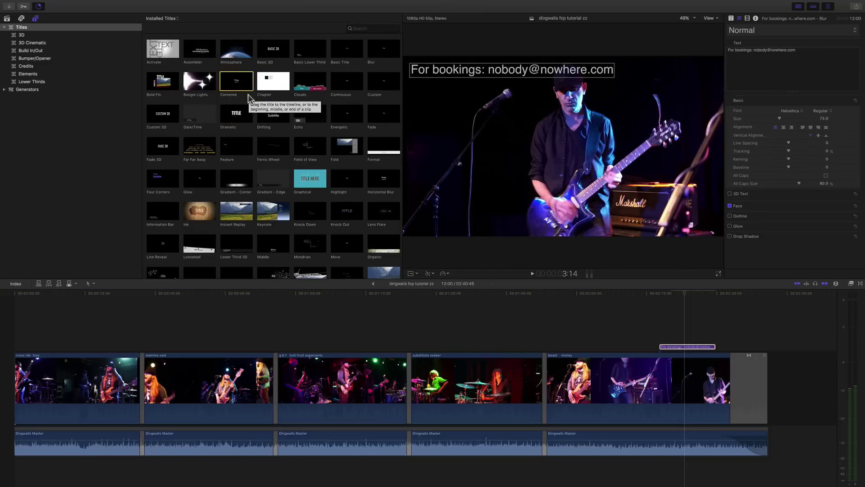
key("super+equal")
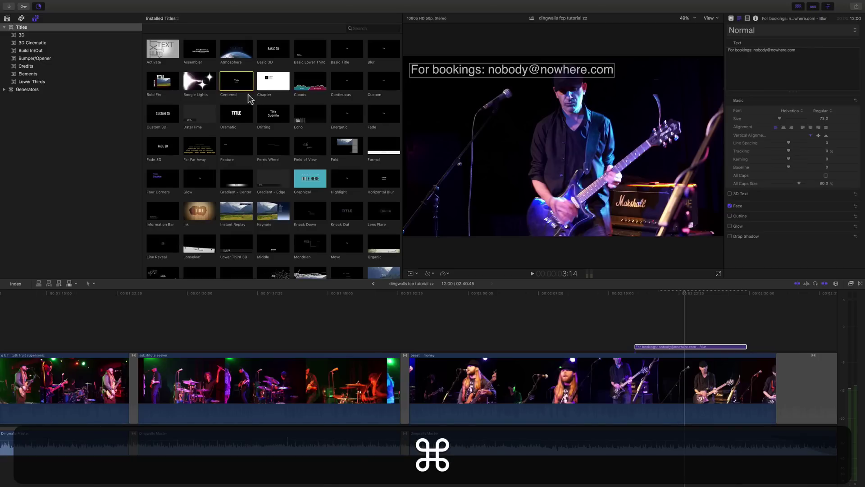
left_click(425, 328)
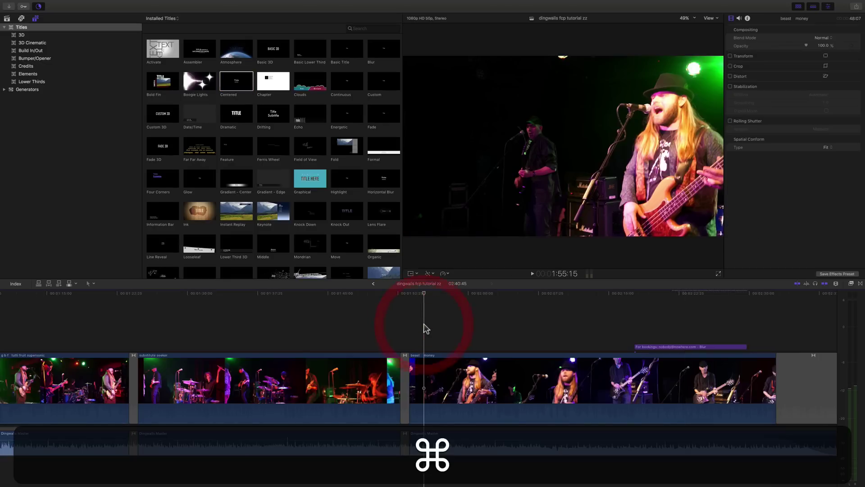
key("super+minus")
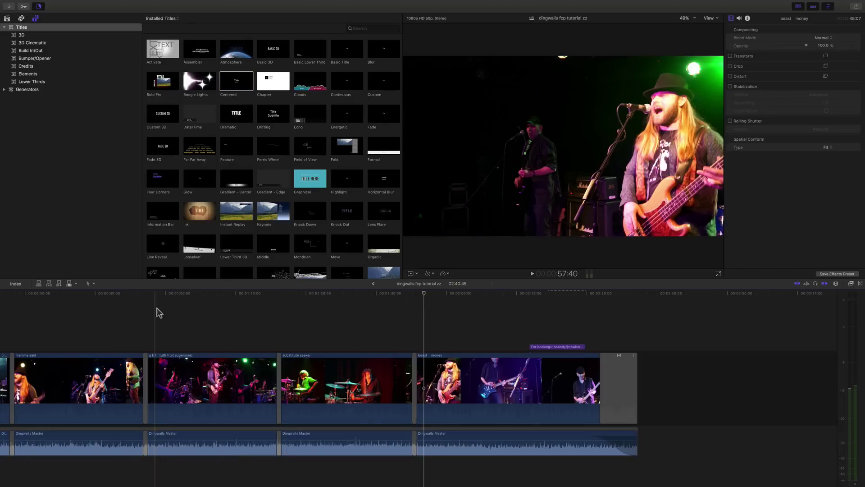
scroll(163, 323, "left", 10)
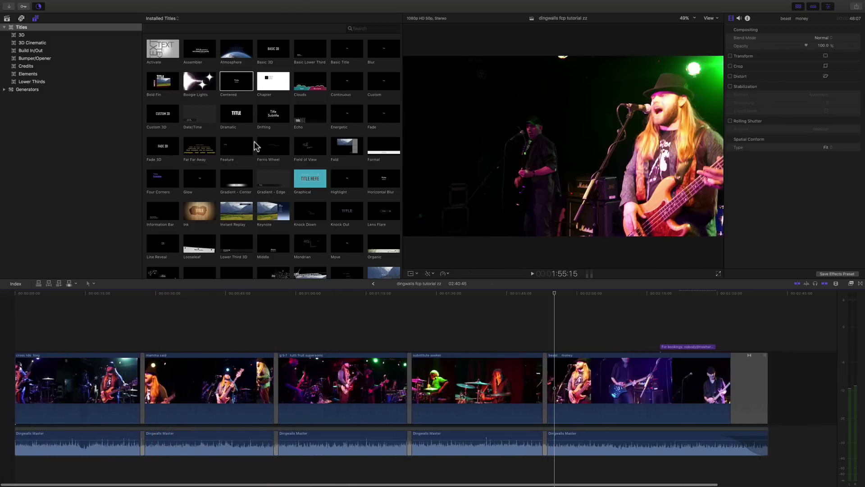
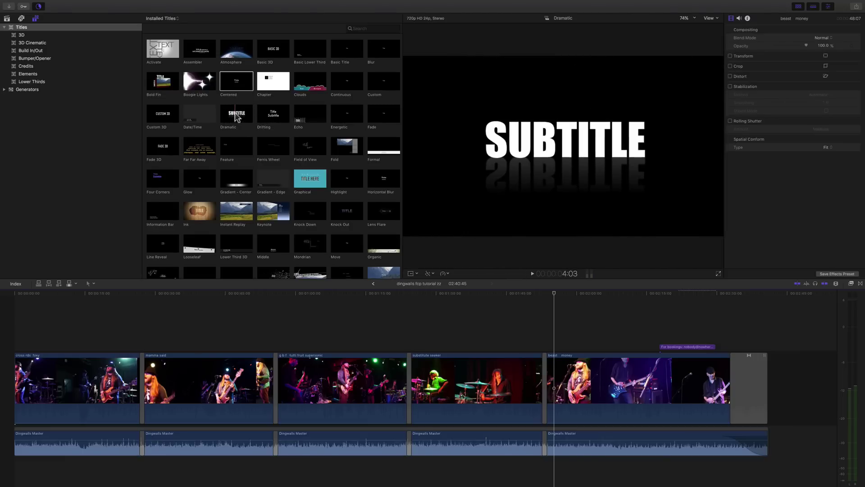
left_click(237, 117)
left_click_drag(234, 131, 10, 356)
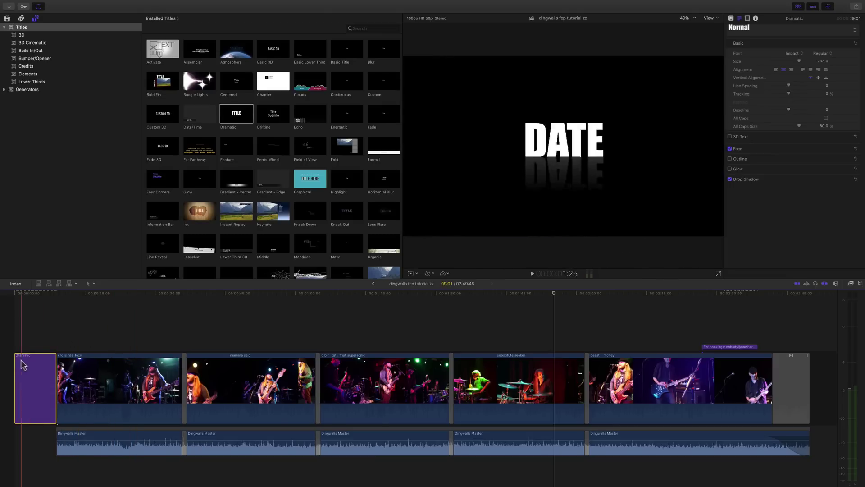
- Go to the TITLE line within the opening Dramatic title and open that text for editing
left_click(34, 293)
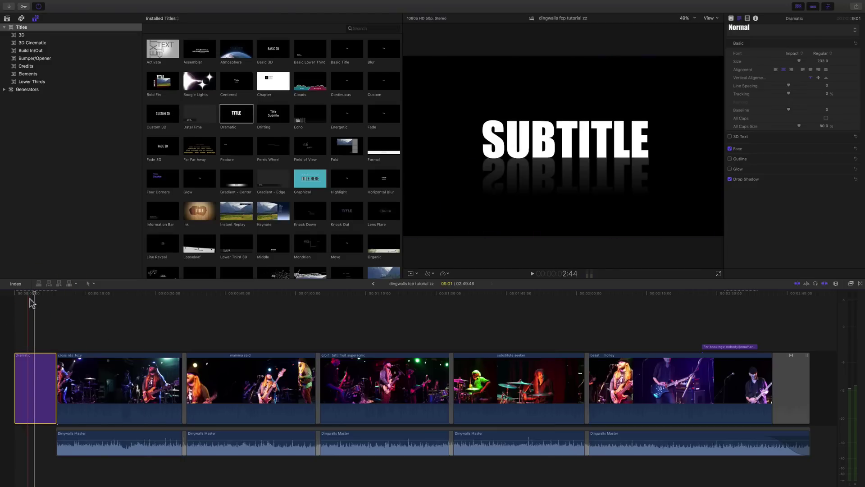
left_click_drag(33, 294, 25, 294)
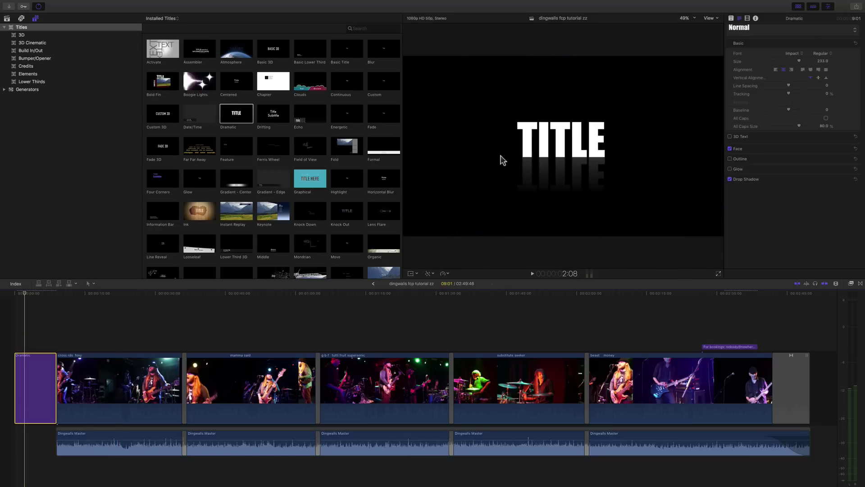
double_click(546, 145)
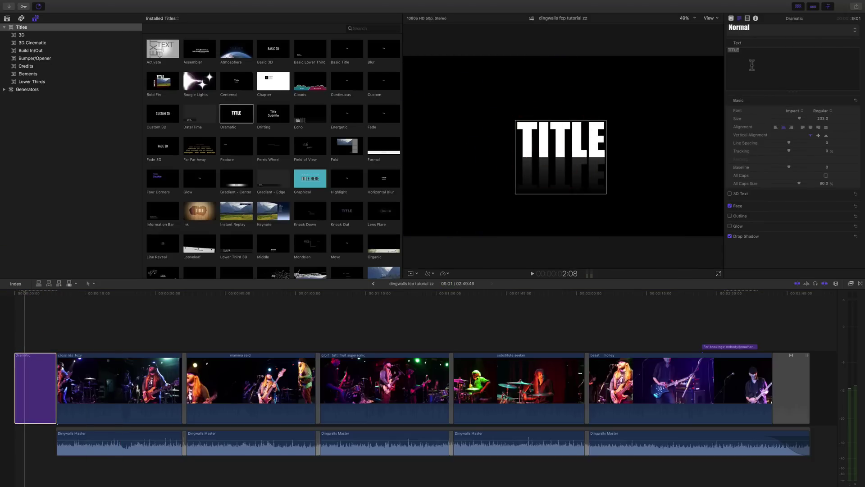
left_click(555, 136)
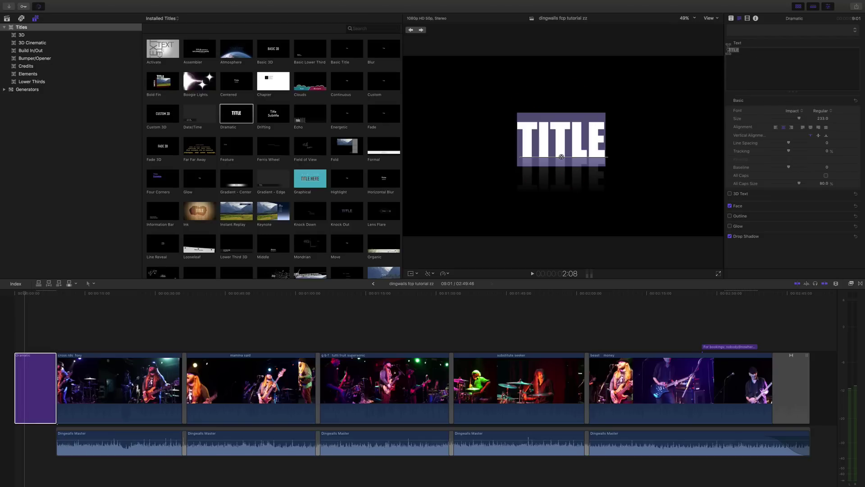
- Examine the Dramatic title's published font colour, reflection colour and reflection opacity settings
left_click(730, 18)
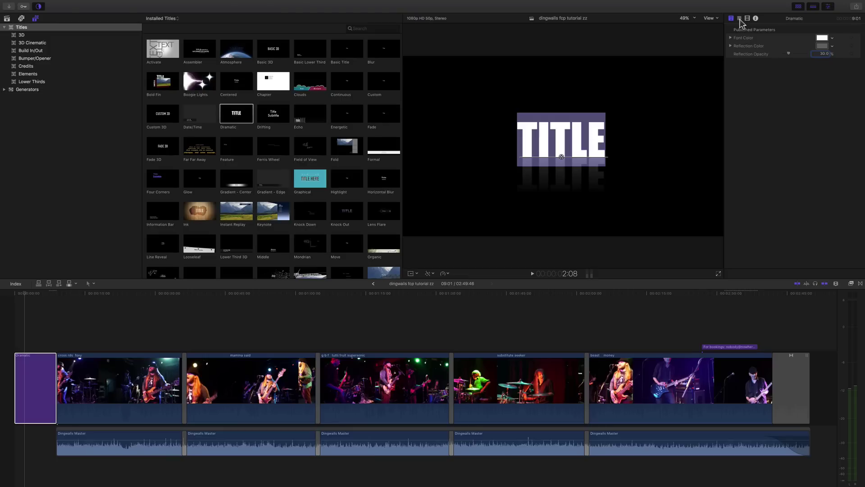
left_click(39, 332)
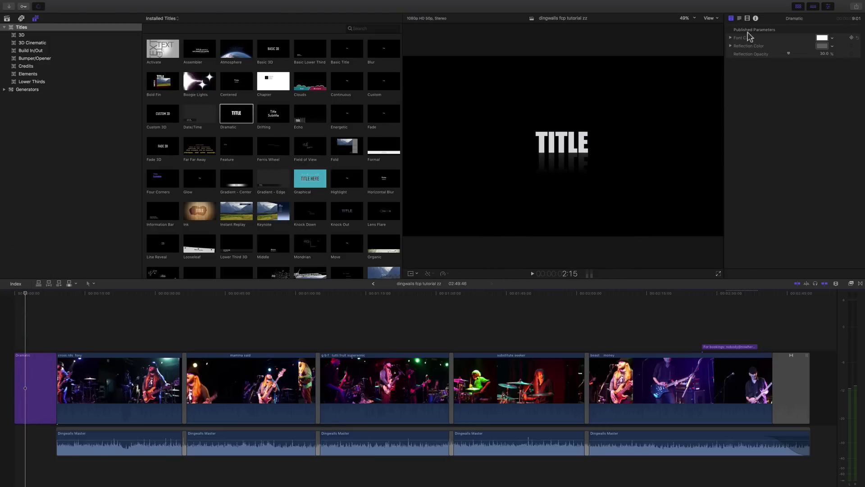
left_click(36, 355)
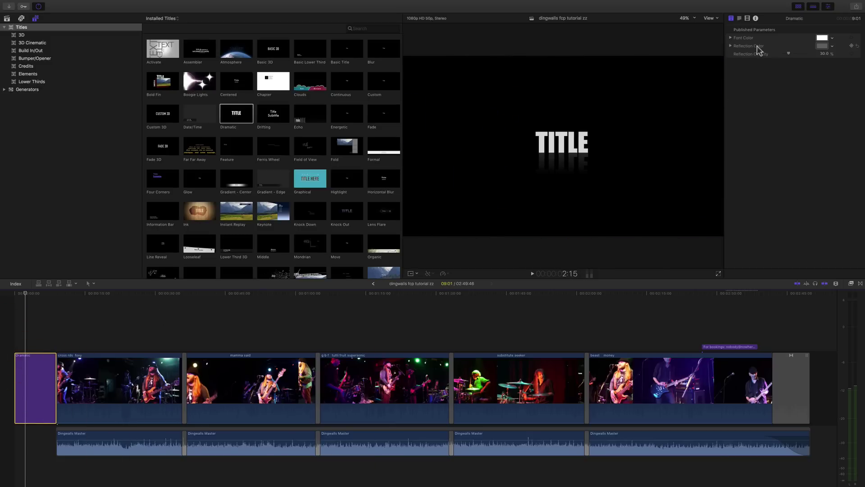
- Replace the Dramatic title's SUBTITLE text with "The Covers Band"
left_click(739, 18)
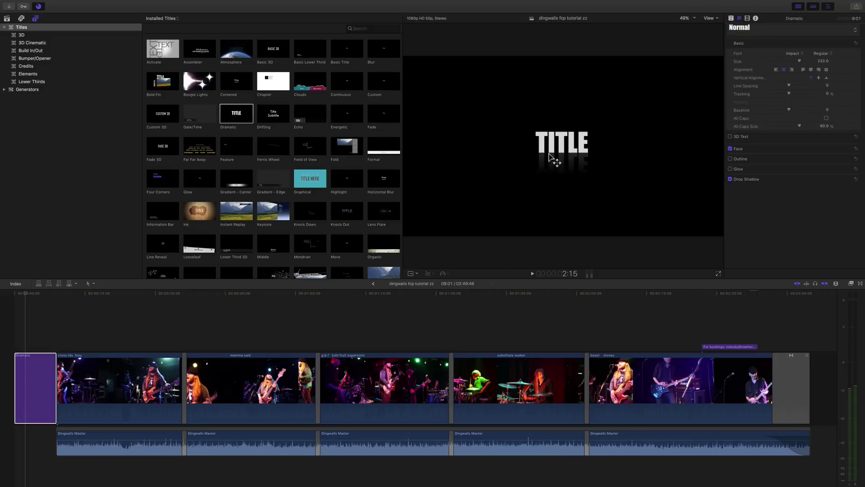
left_click(564, 145)
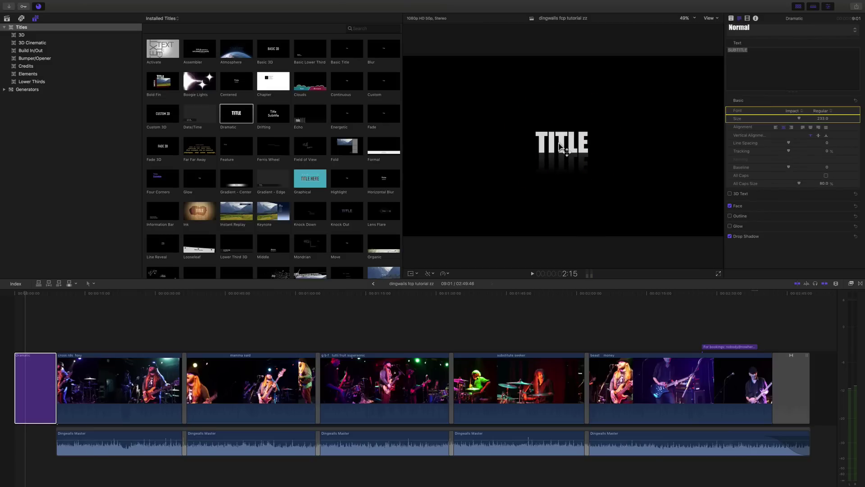
left_click(744, 54)
type("The Covers Band")
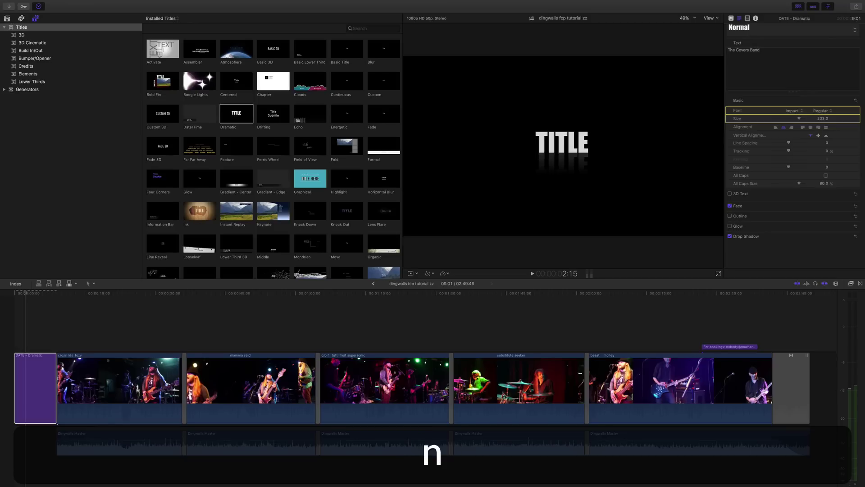
- Skim through the opening Dramatic title to check where each of its text lines appears
left_click(29, 295)
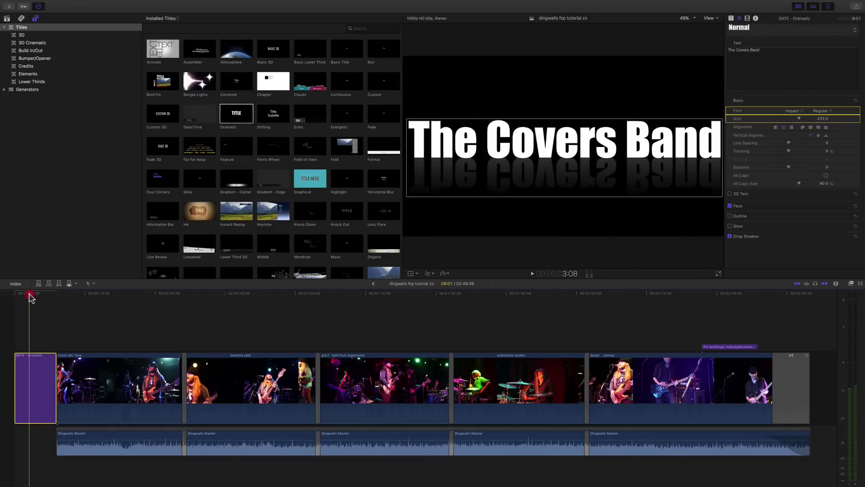
left_click(32, 295)
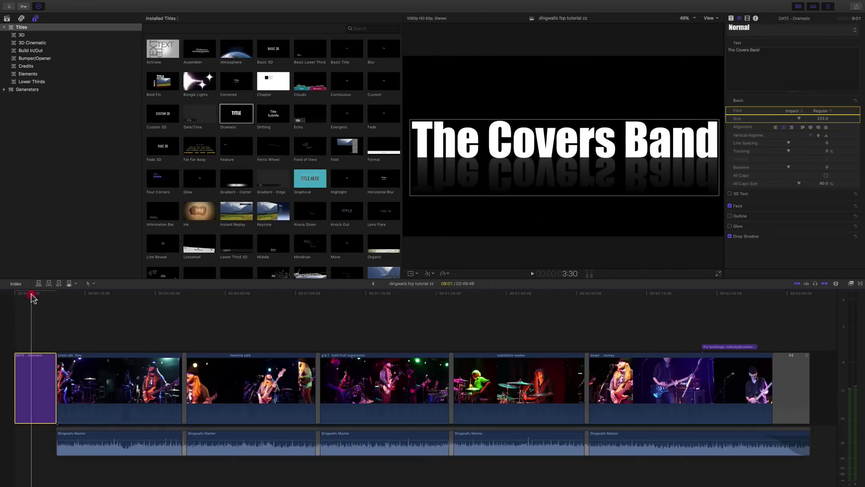
left_click(24, 293)
left_click(26, 294)
left_click(24, 294)
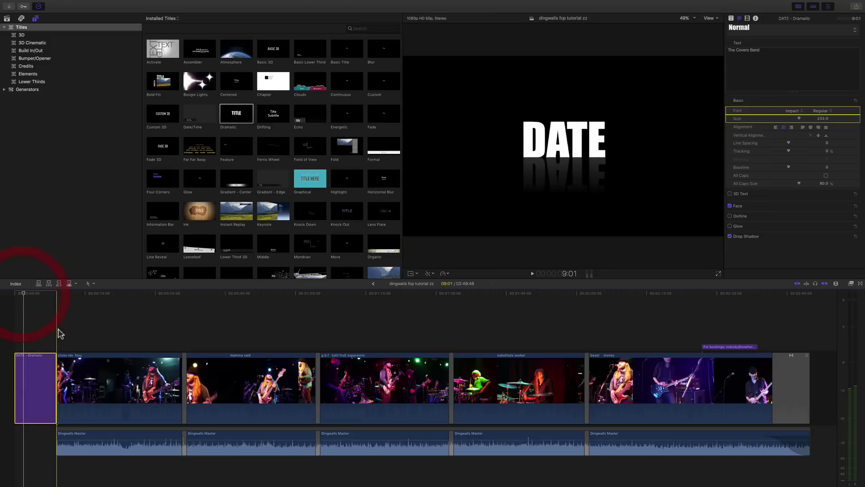
- Replace the opening Dramatic title's TITLE text with "The Covers Band"
left_click(23, 293)
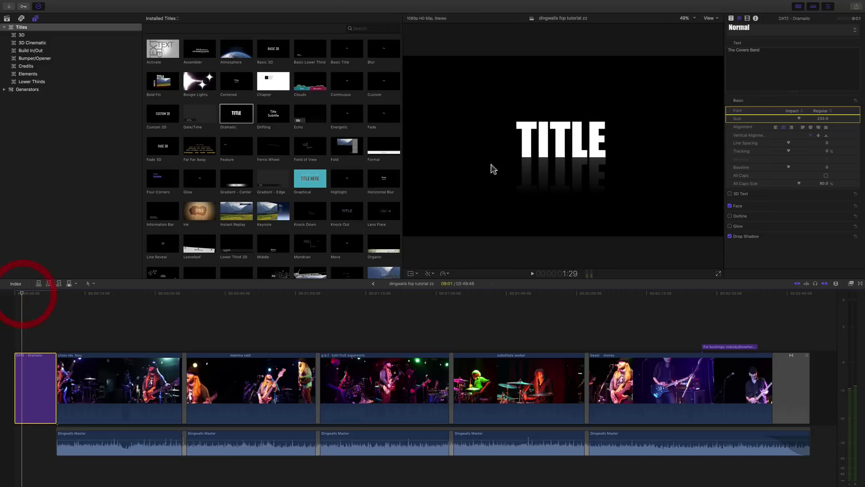
left_click(551, 136)
double_click(550, 135)
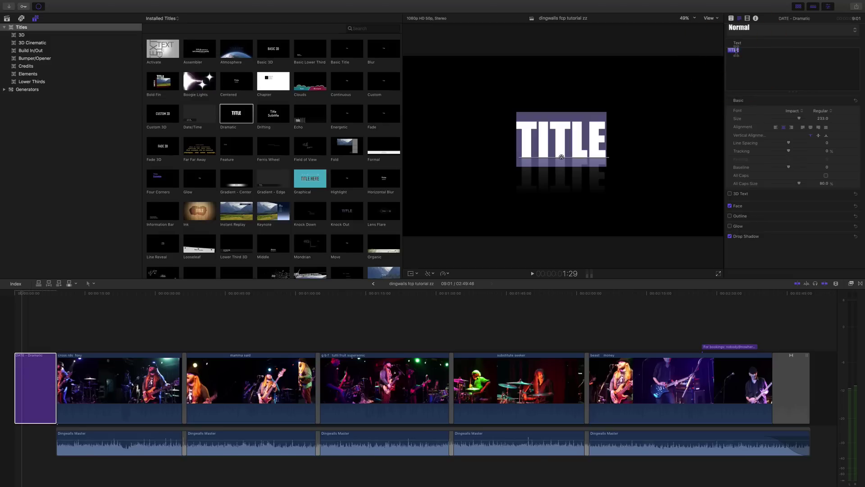
type("The Cove")
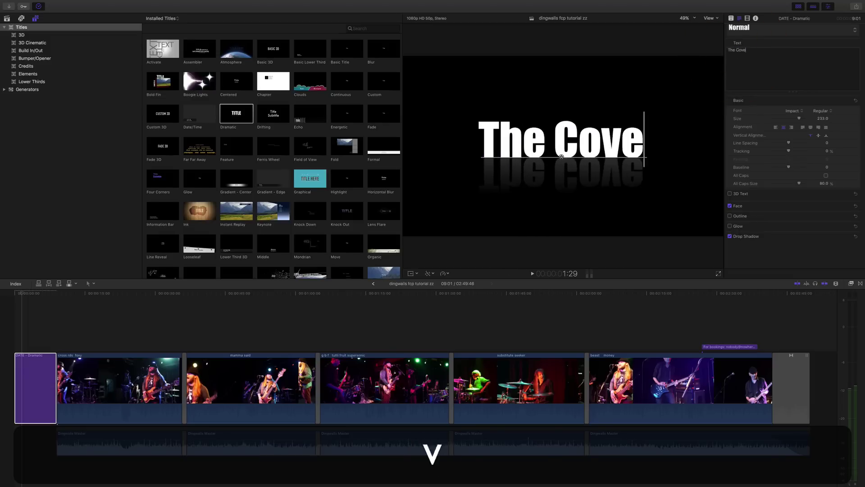
type("rs Band")
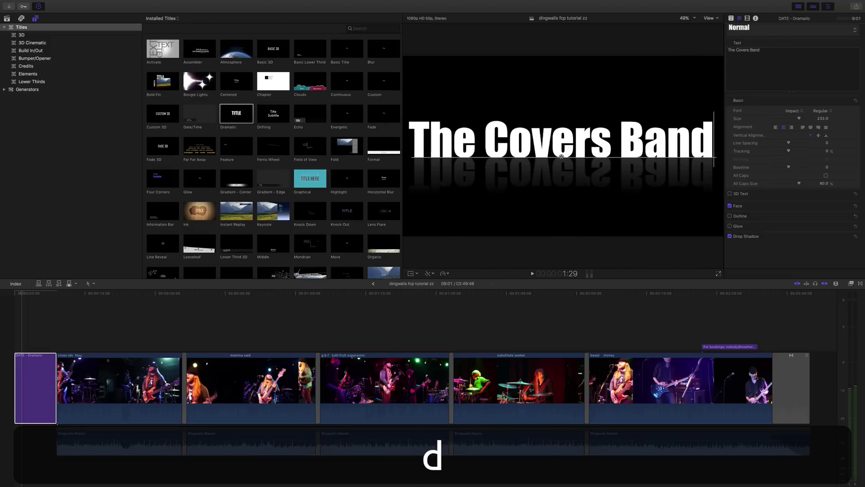
- Replace the Dramatic title's second text line, at about 2:37, with "Live at Dingwalls"
left_click_drag(23, 293, 27, 296)
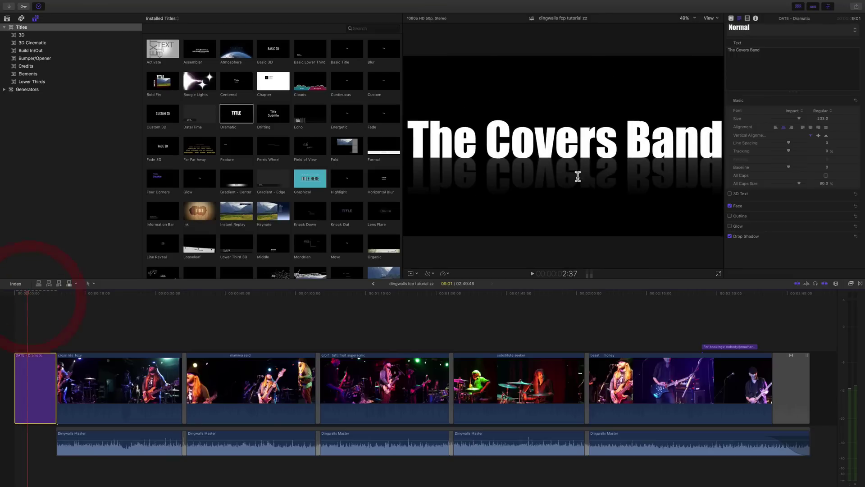
double_click(577, 148)
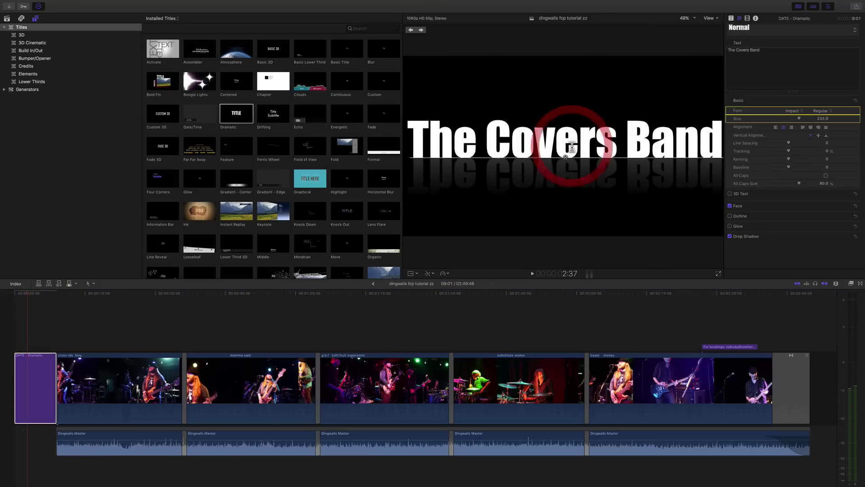
triple_click(739, 50)
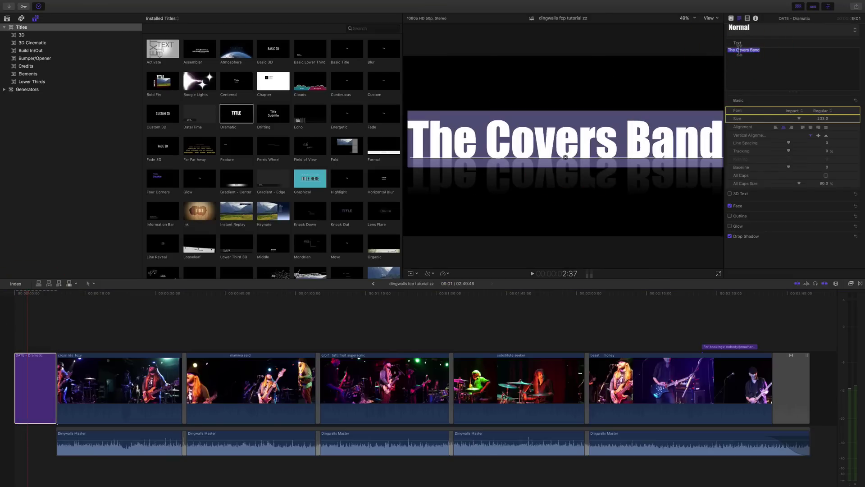
type("Live at D")
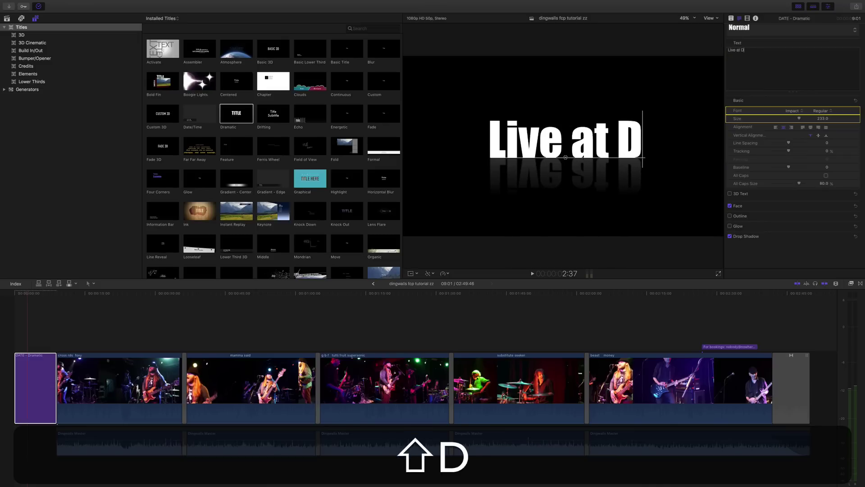
type("Ingl")
key("BackSpace")
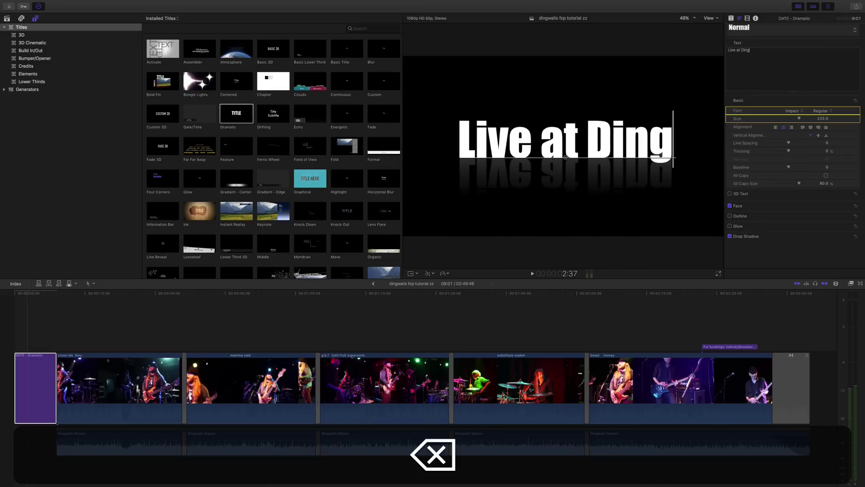
type("walls")
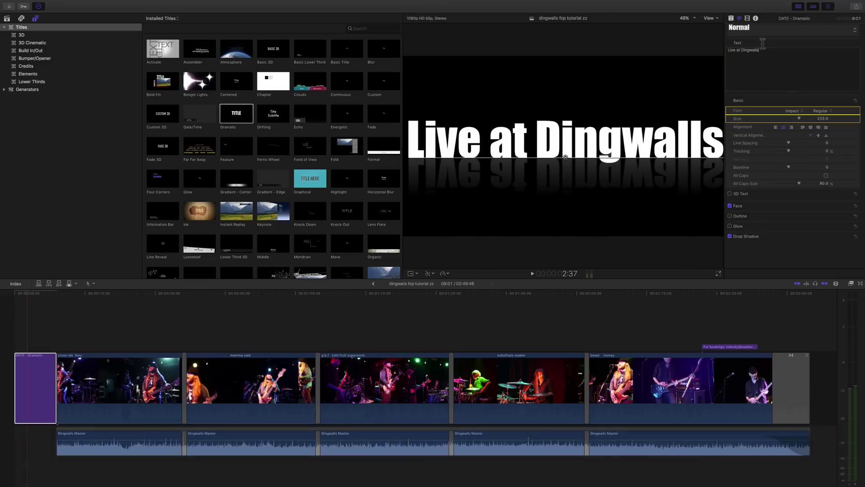
- Go to the DATE line within the Dramatic title and replace its text with "2019"
left_click_drag(28, 298, 35, 293)
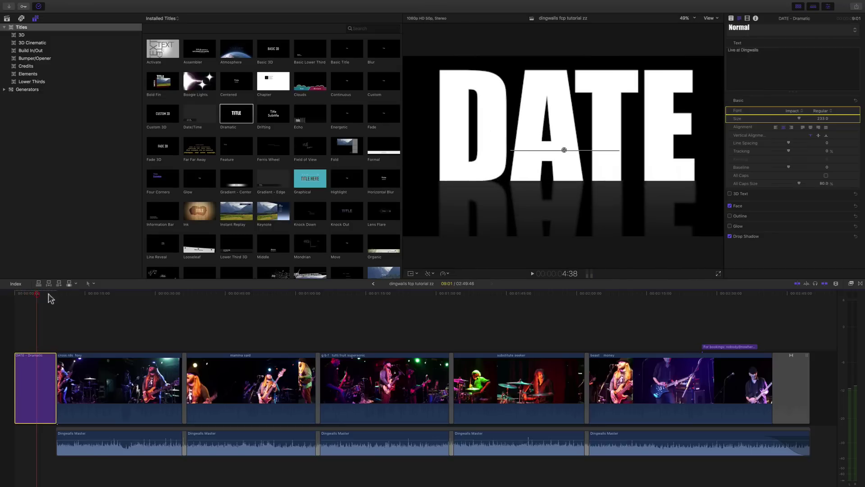
left_click(40, 293)
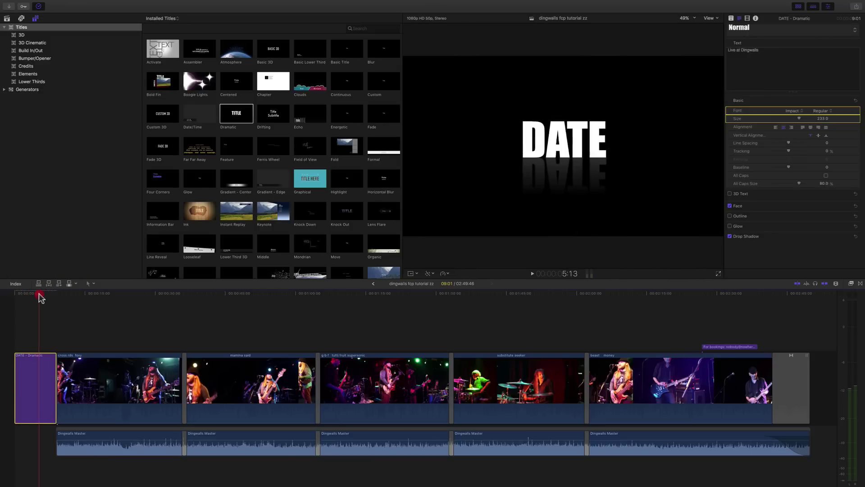
double_click(575, 143)
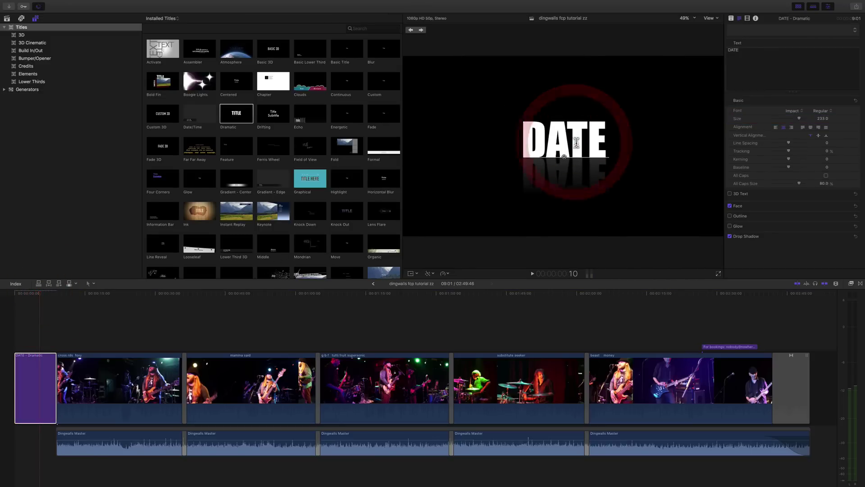
double_click(733, 51)
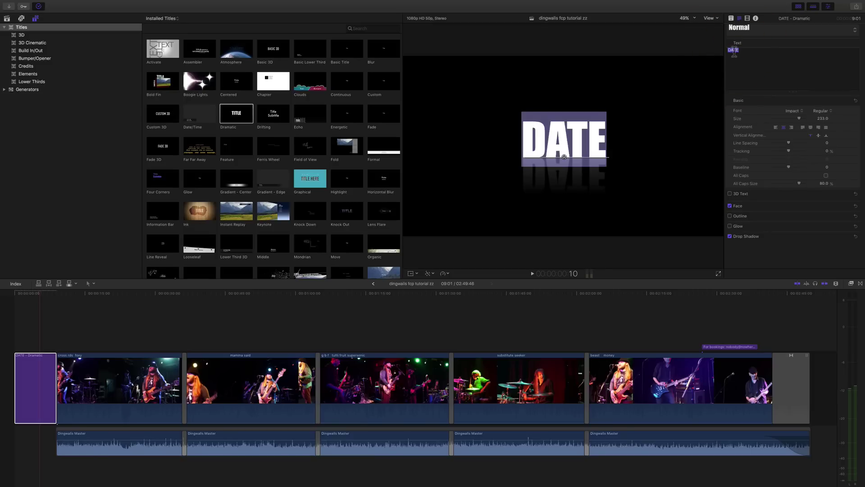
type("2019")
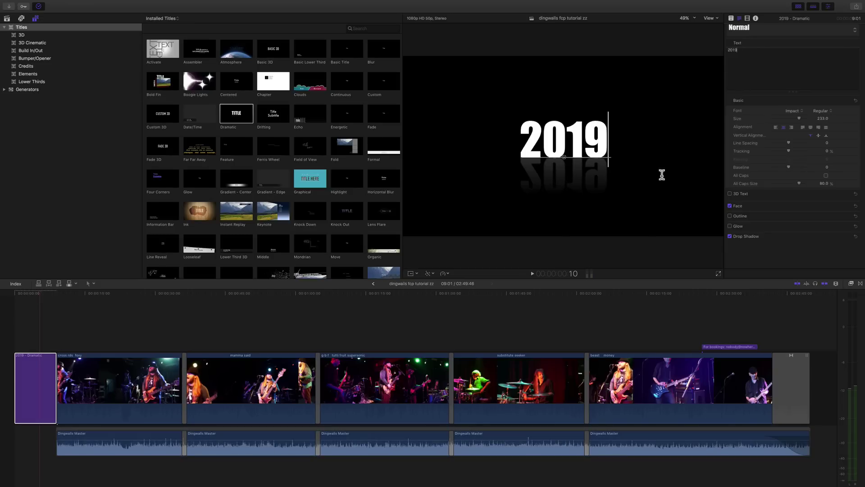
- Set the font size of the Dramatic title's "2019" line to 200
left_click(29, 364)
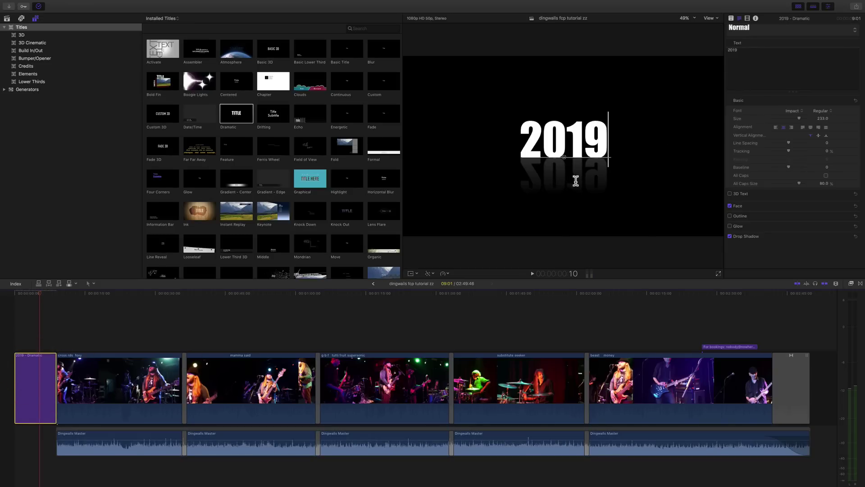
left_click(732, 19)
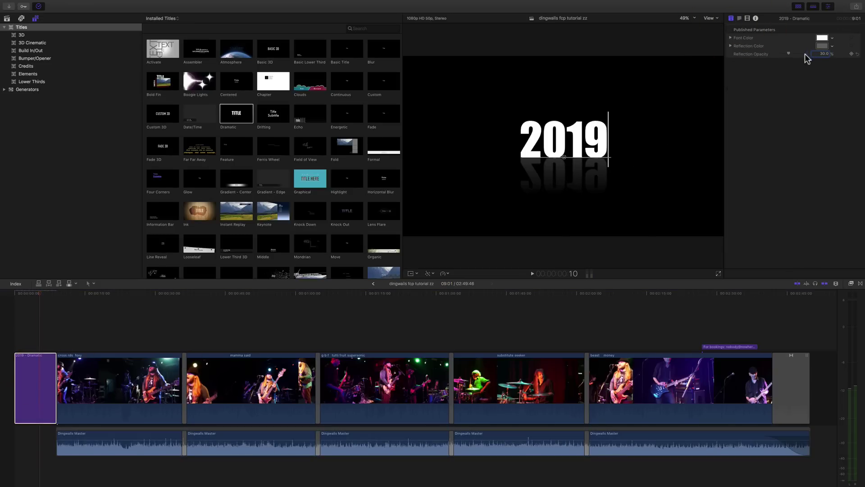
left_click(740, 19)
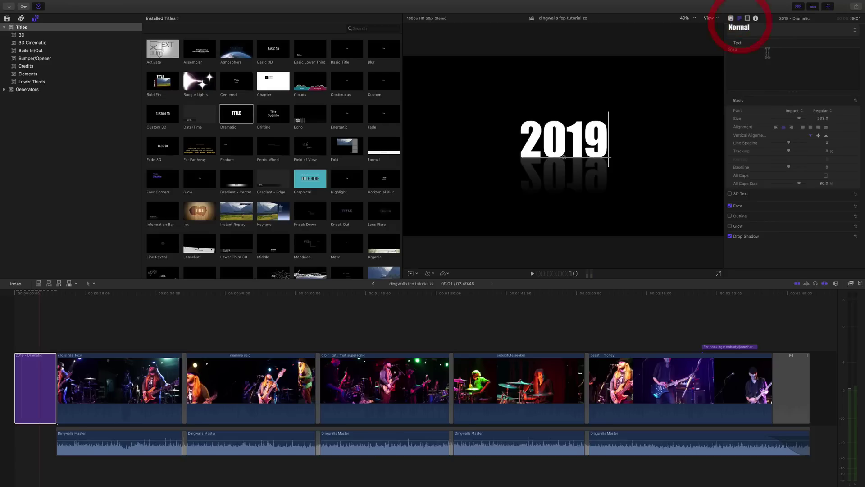
left_click_drag(798, 122, 797, 122)
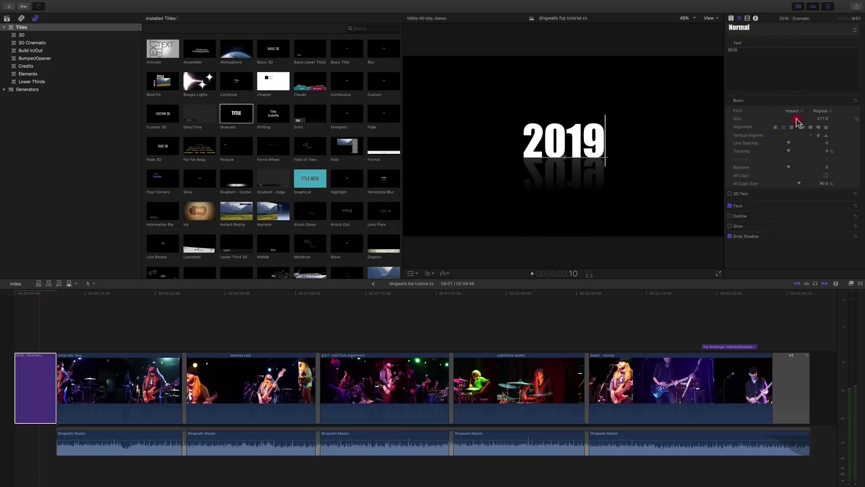
left_click(818, 119)
type("200")
key("Return")
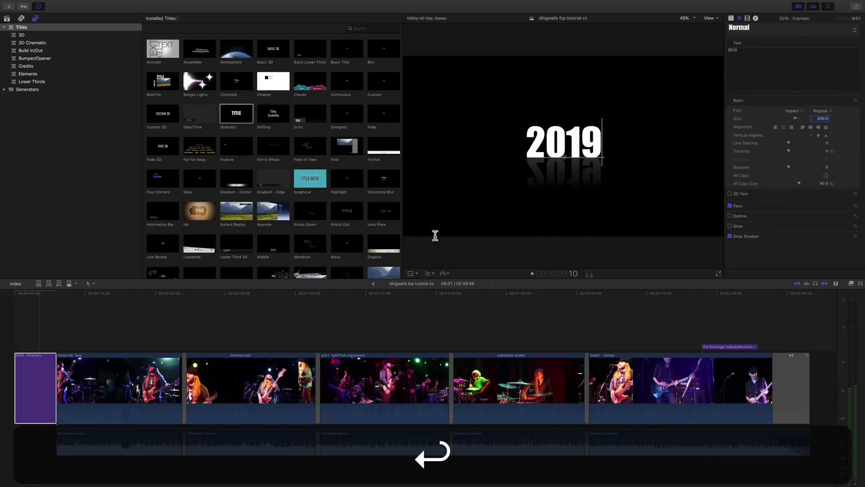
- Go back to the "The Covers Band" line in the Dramatic title and set its font size to 200
left_click(22, 294)
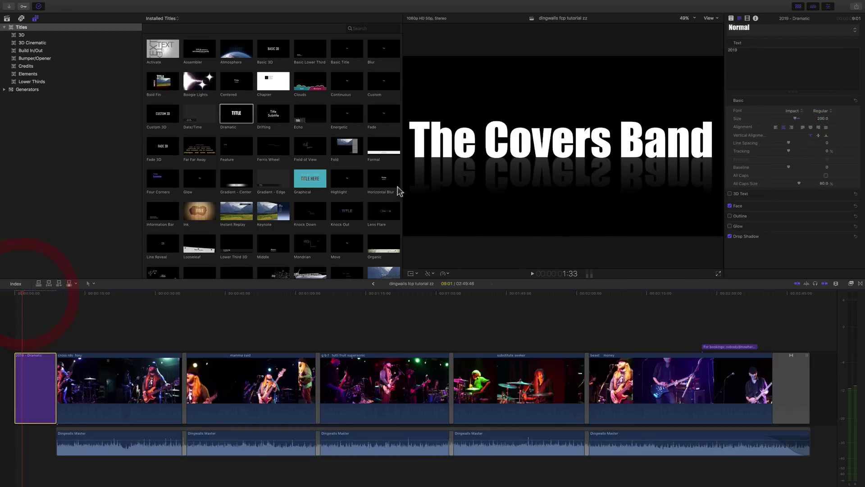
left_click(508, 149)
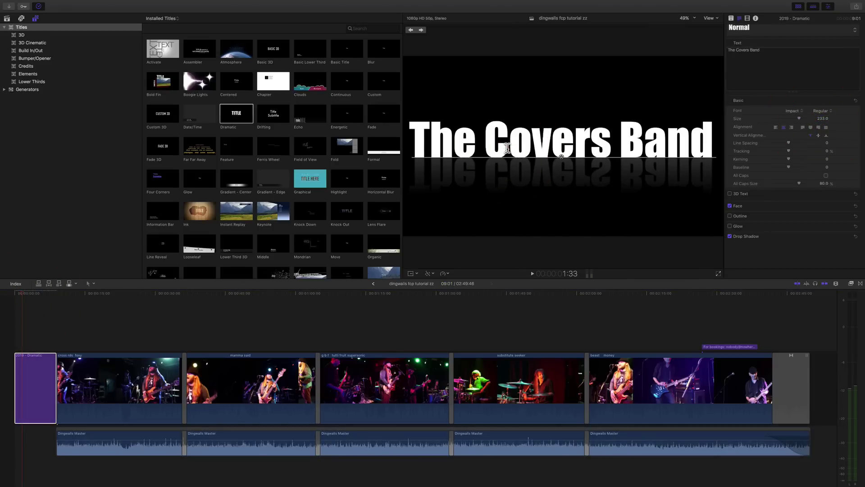
left_click(820, 120)
type("200")
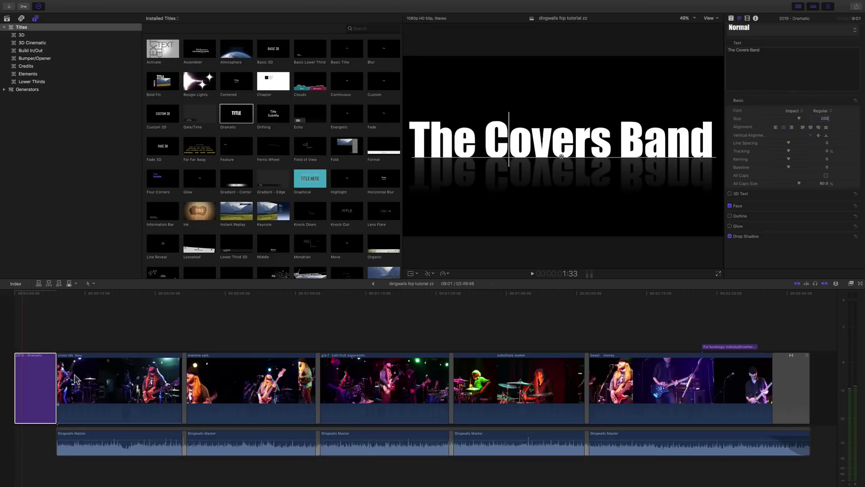
- Set the font size of the Dramatic title's "Live at Dingwalls" line to 200
left_click(29, 295)
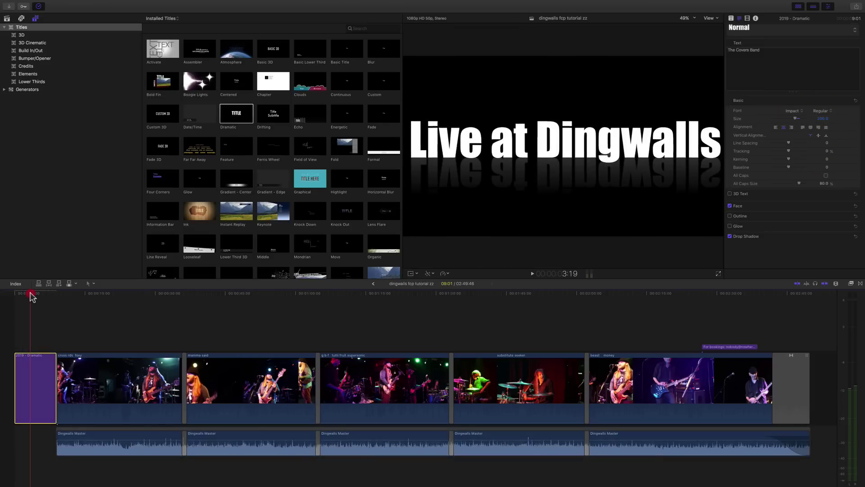
double_click(547, 138)
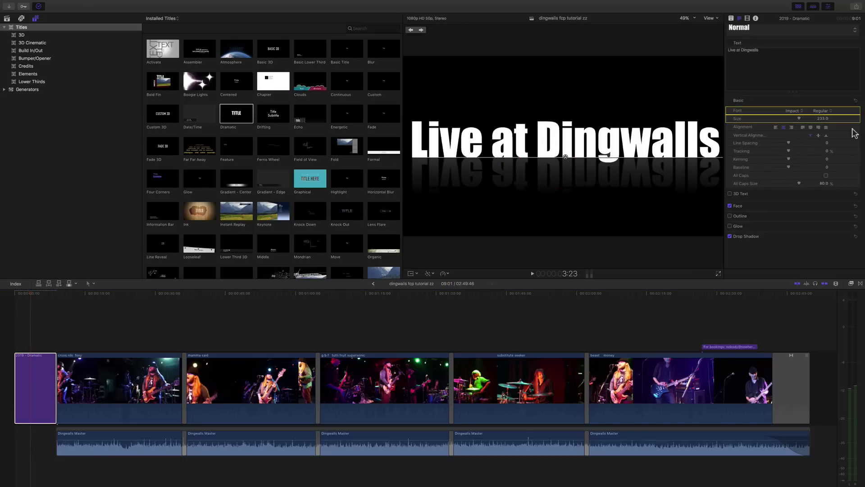
left_click(821, 118)
type("200")
key("Return")
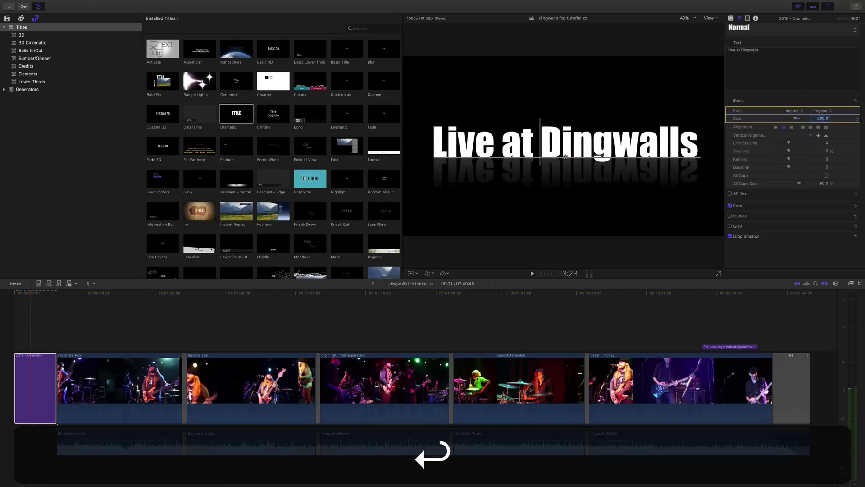
left_click(738, 129)
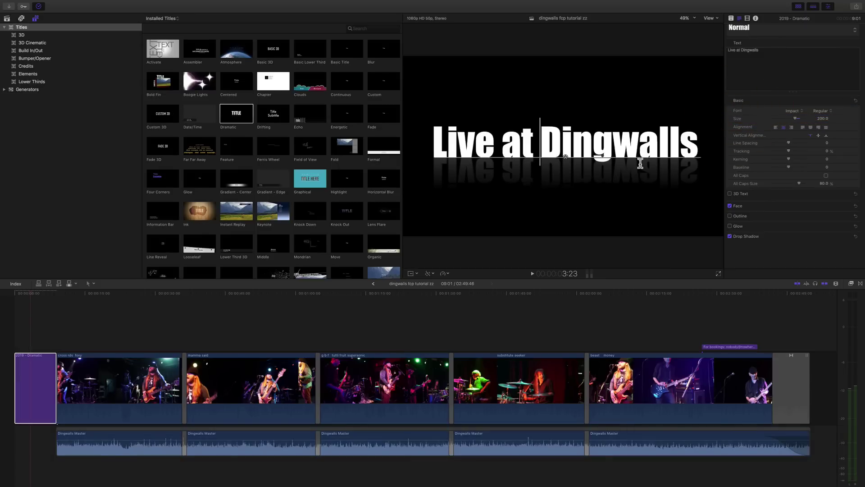
- Check the "2019" line, and play the project from the start through the opening title into the first clip
left_click_drag(28, 293, 38, 294)
left_click(560, 142)
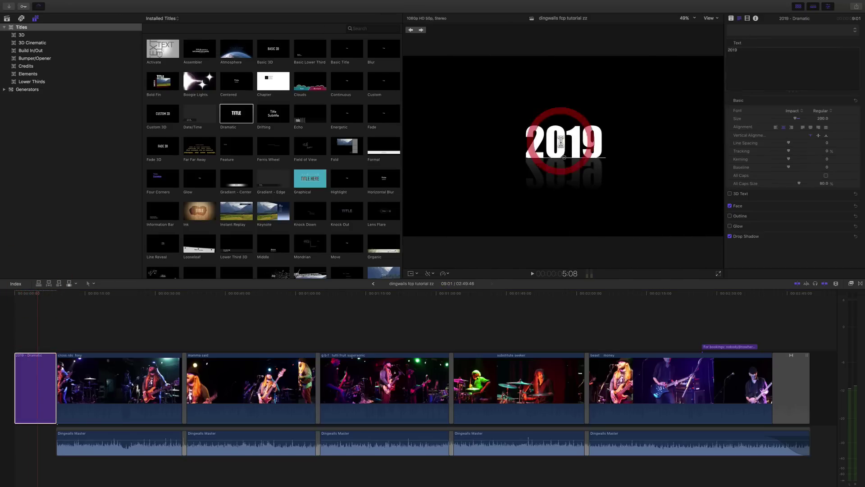
left_click(13, 295)
left_click(74, 310)
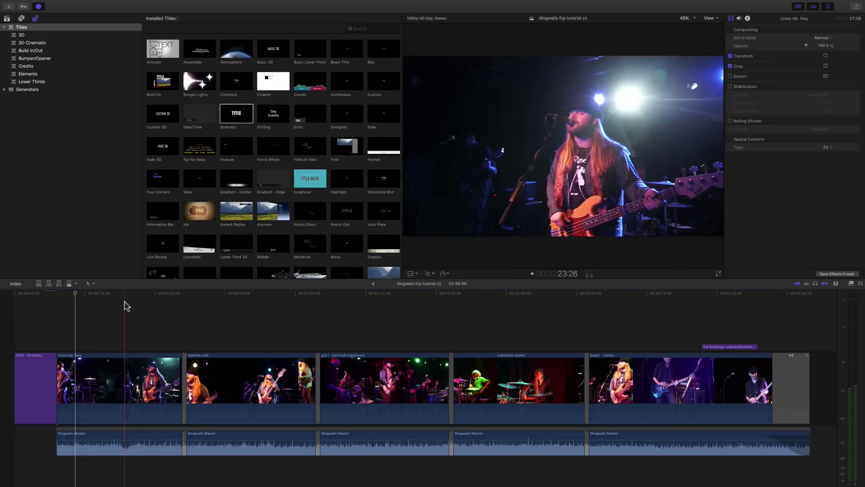
left_click(10, 299)
key("space")
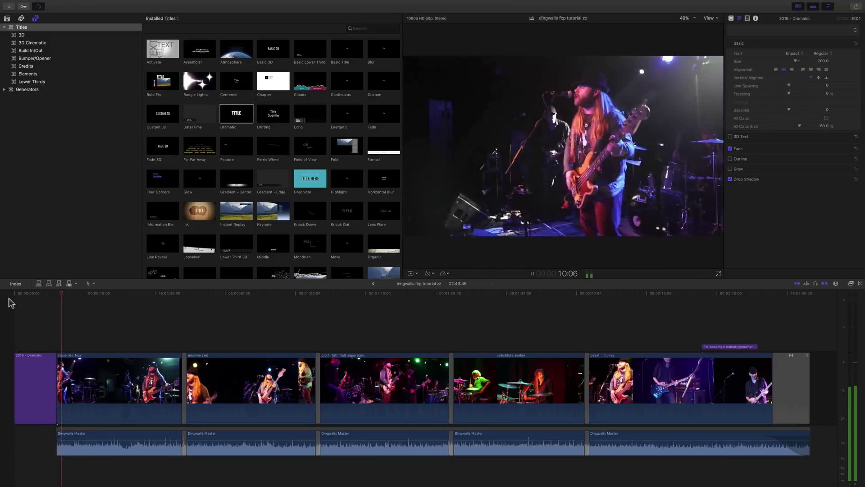
key("space")
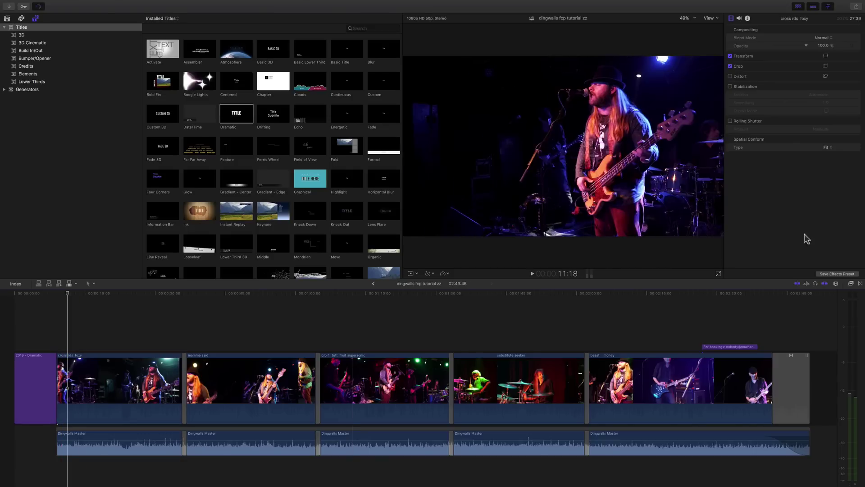
- Add a Fade To Color transition between the opening Dramatic title and the first concert clip
left_click(861, 283)
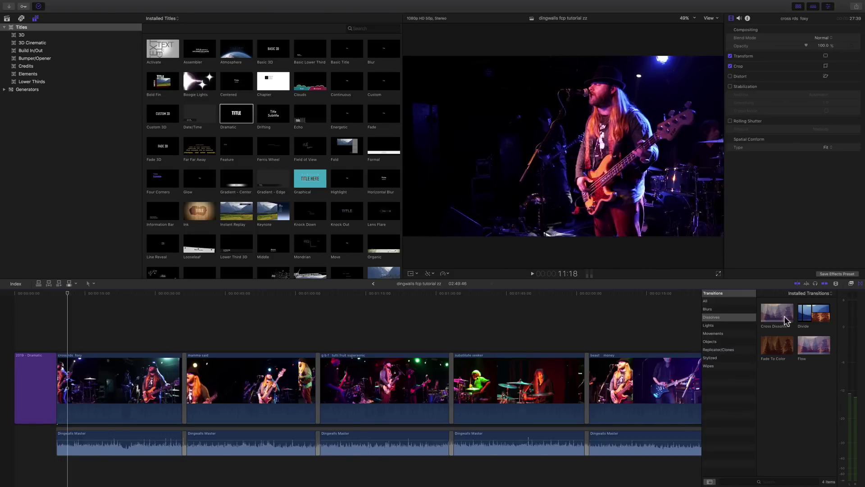
left_click_drag(784, 345, 64, 392)
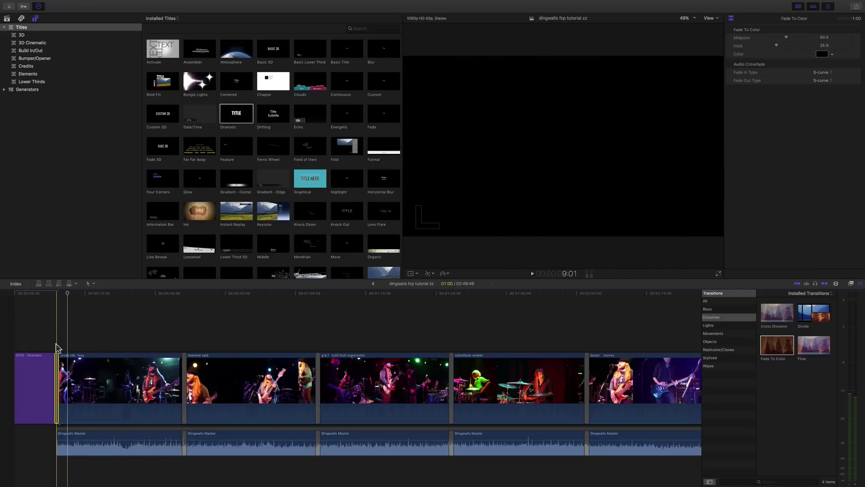
key("super+equal")
key("super+equal")
key("super+equal")
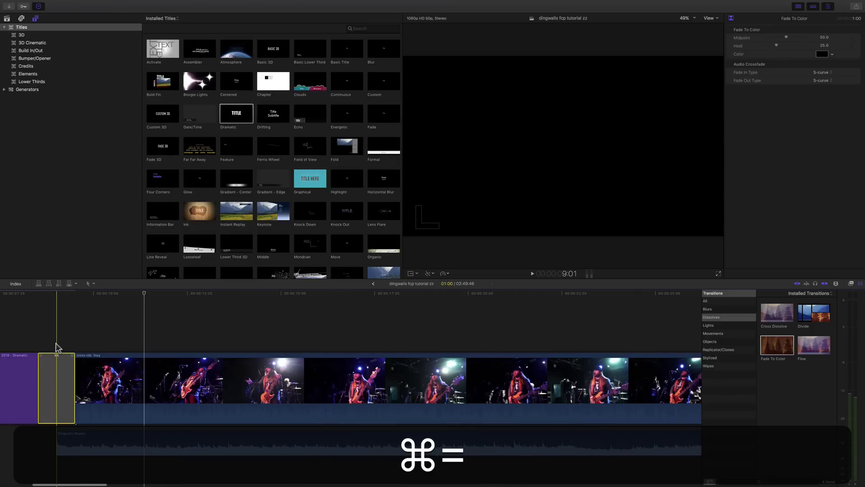
scroll(56, 347, "left", 5)
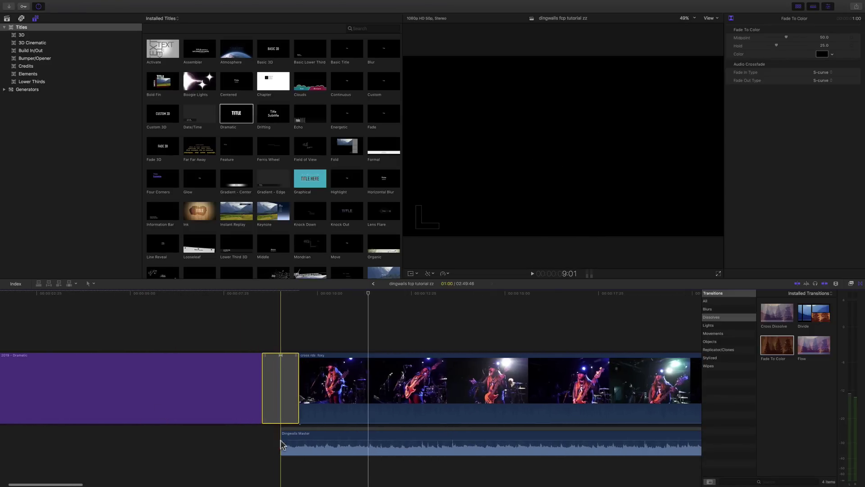
- Add a short fade-in to the start of the Dingwalls Master audio and play through the Fade To Color transition
left_click_drag(282, 437, 286, 436)
left_click_drag(289, 436, 284, 435)
left_click(180, 295)
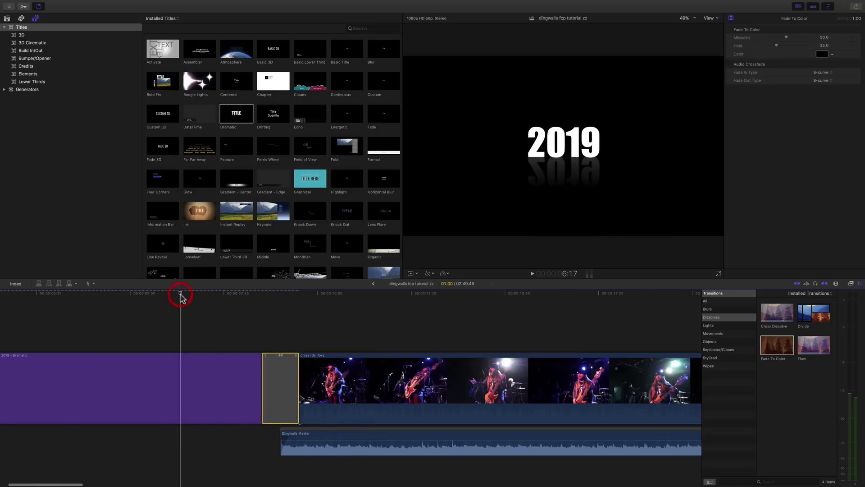
key("space")
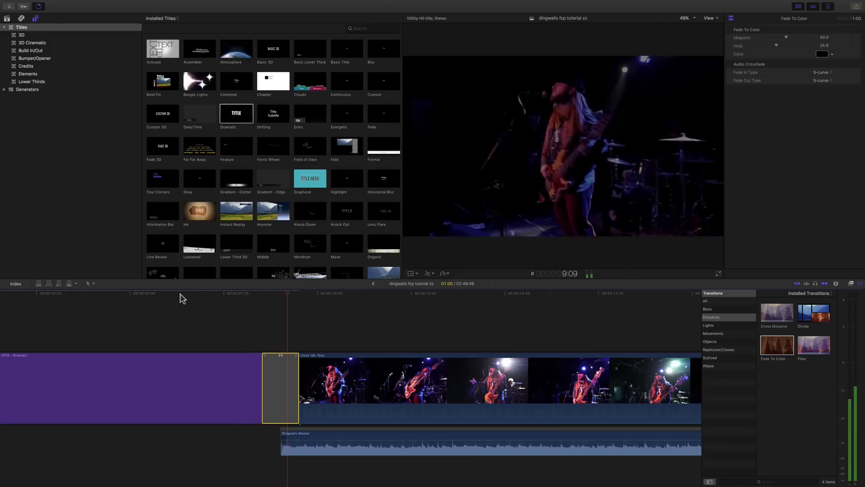
key("space")
- Shorten the fade-in at the start of the Dingwalls Master audio and replay the transition into the first clip
key("super+equal")
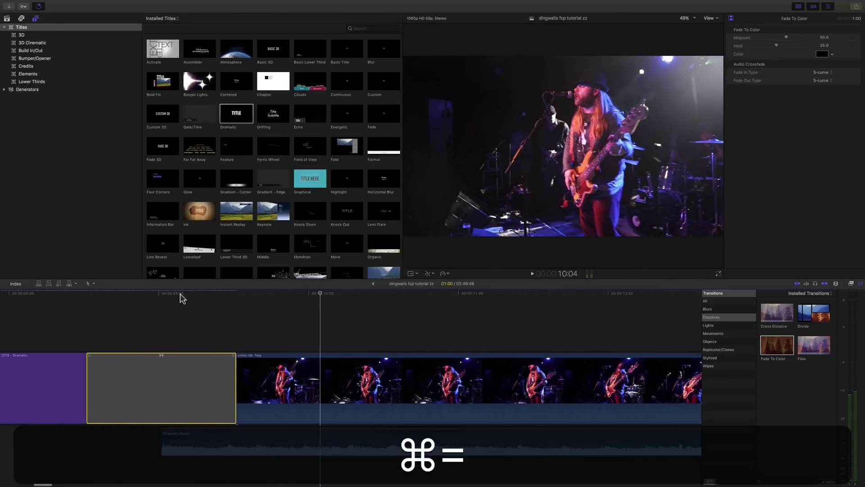
left_click_drag(199, 436, 171, 435)
left_click(64, 299)
key("space")
key("space")
left_click_drag(168, 437, 166, 437)
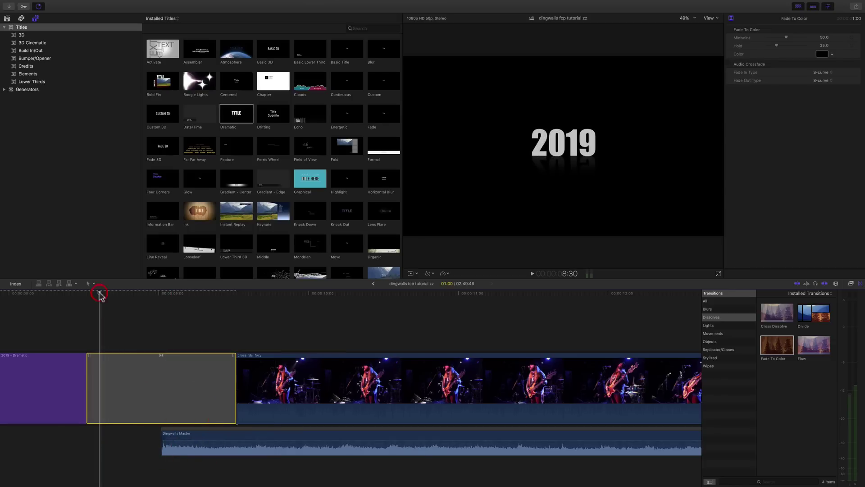
key("space")
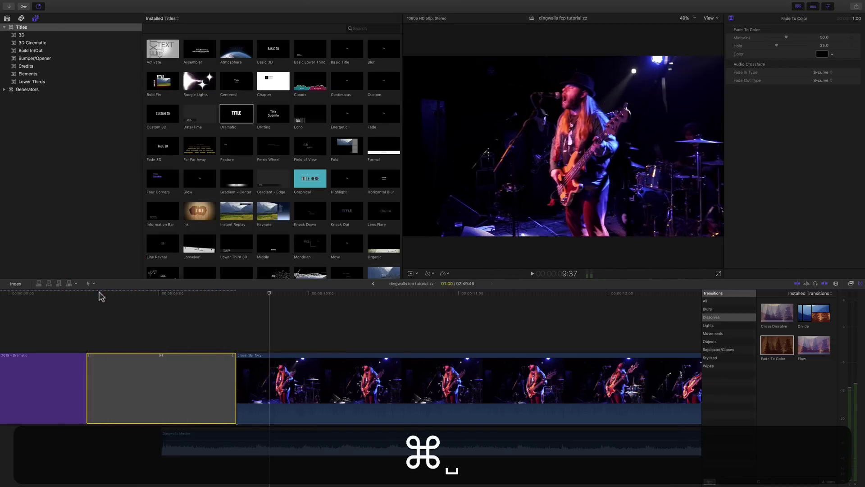
- Play the project from the start through the opening title, the transition and the first clip
key("super+minus")
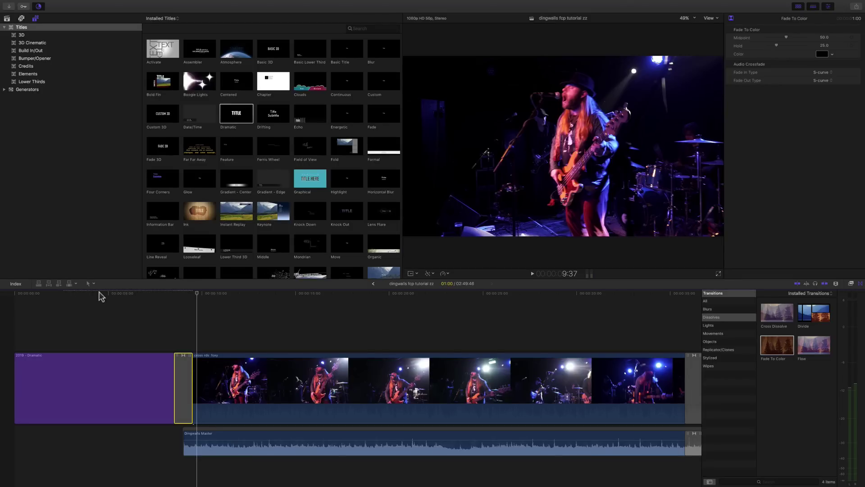
left_click(14, 294)
key("space")
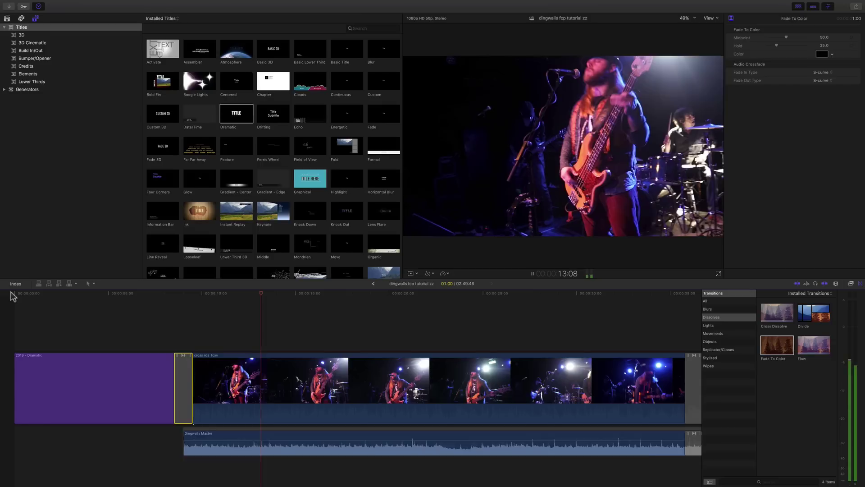
key("space")
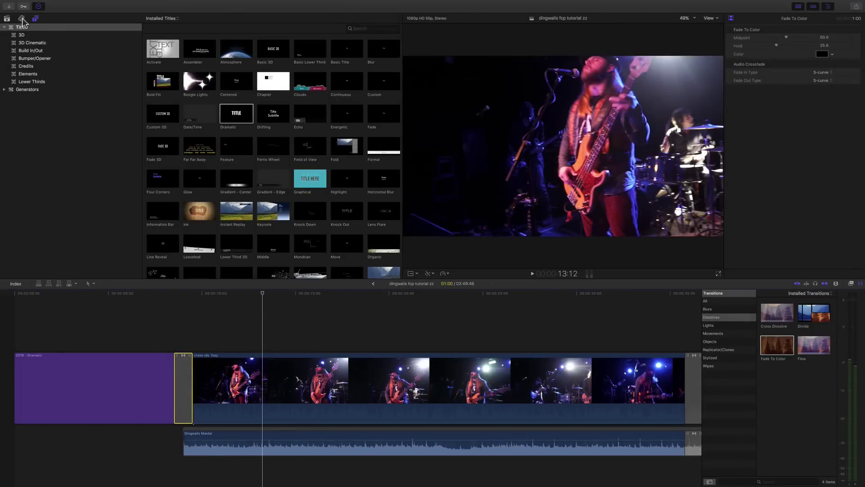
- Examine the audio sources available in the browser: Logic Pro X, GarageBand, iTunes and Sound Effects
left_click(22, 19)
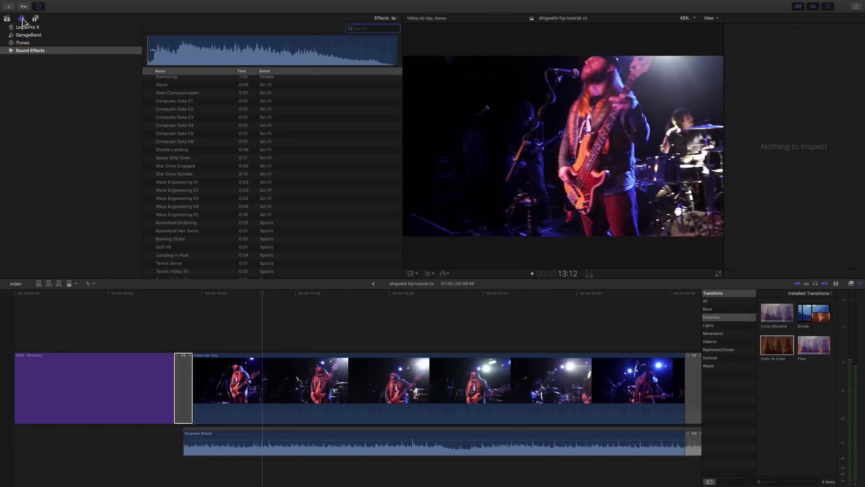
left_click(7, 19)
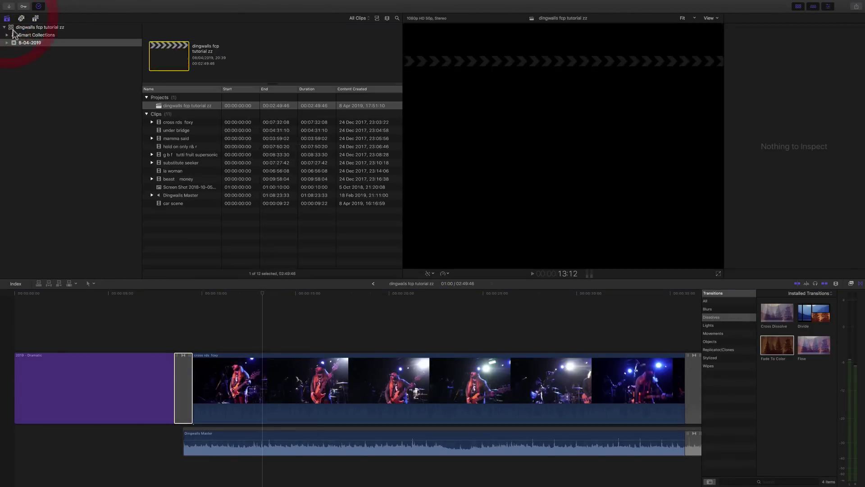
left_click(35, 18)
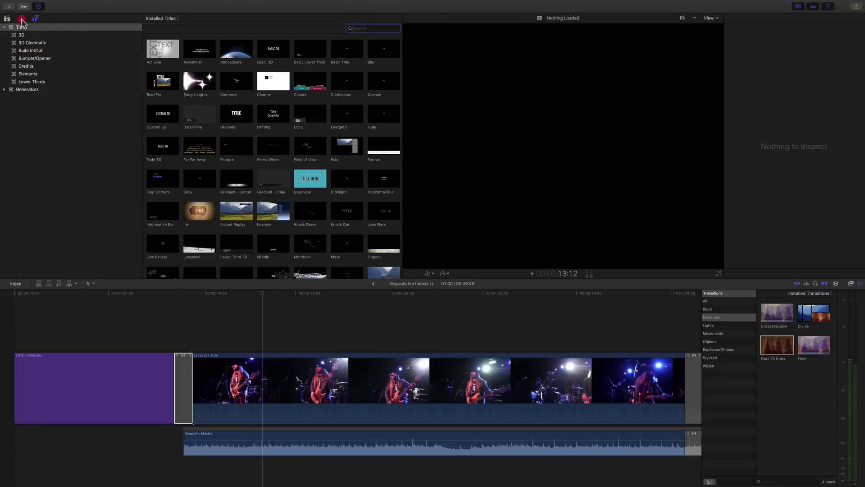
left_click(21, 19)
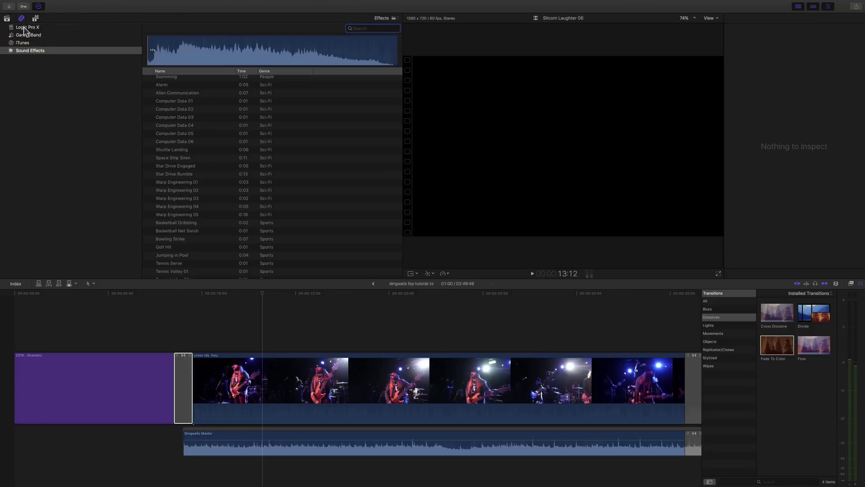
left_click(24, 27)
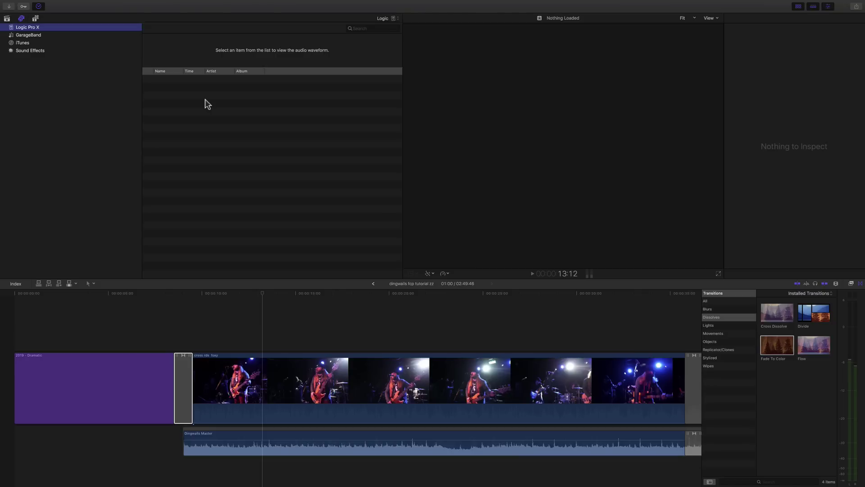
left_click(33, 38)
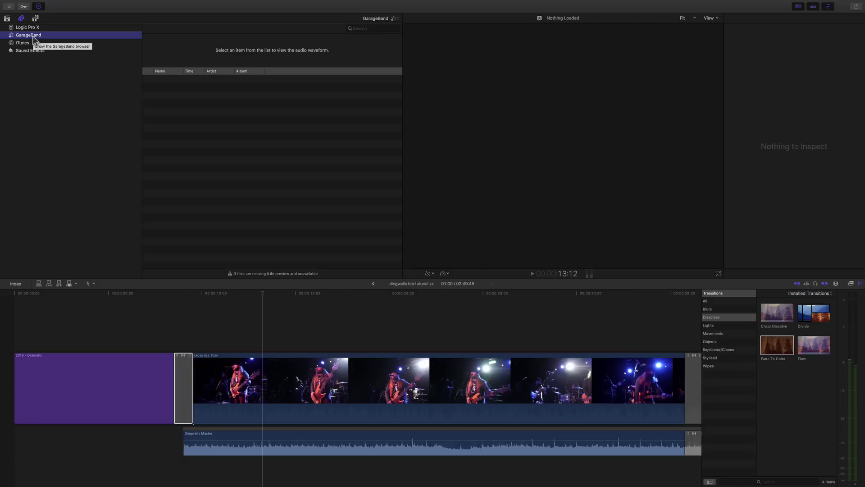
left_click(30, 42)
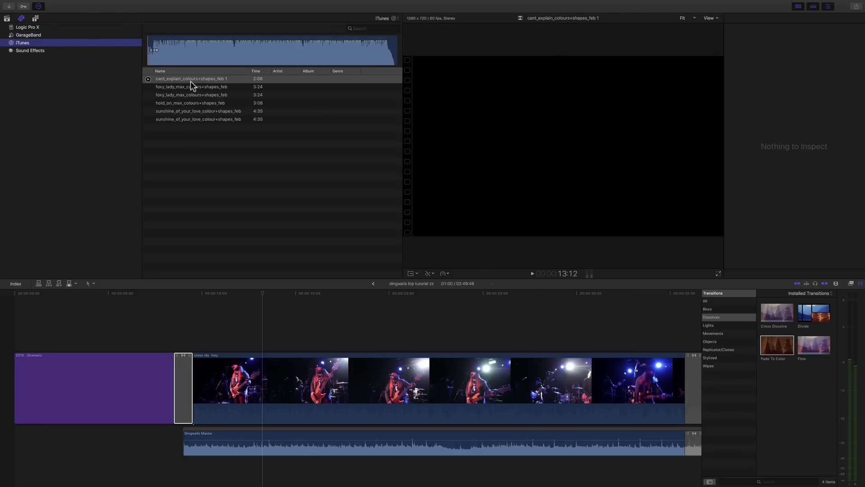
left_click(30, 51)
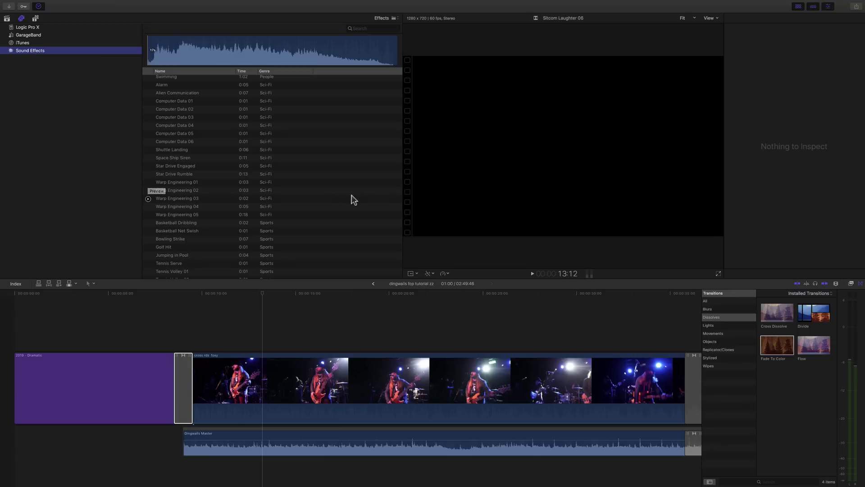
- Browse the Sound Effects library and its list of effect categories
scroll(328, 200, "down", 10)
scroll(328, 200, "down", 15)
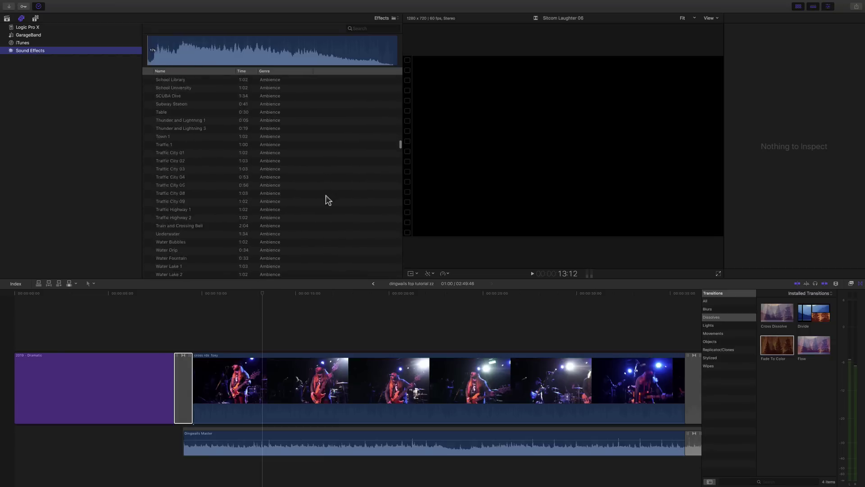
scroll(327, 199, "down", 5)
left_click(394, 18)
left_click(395, 19)
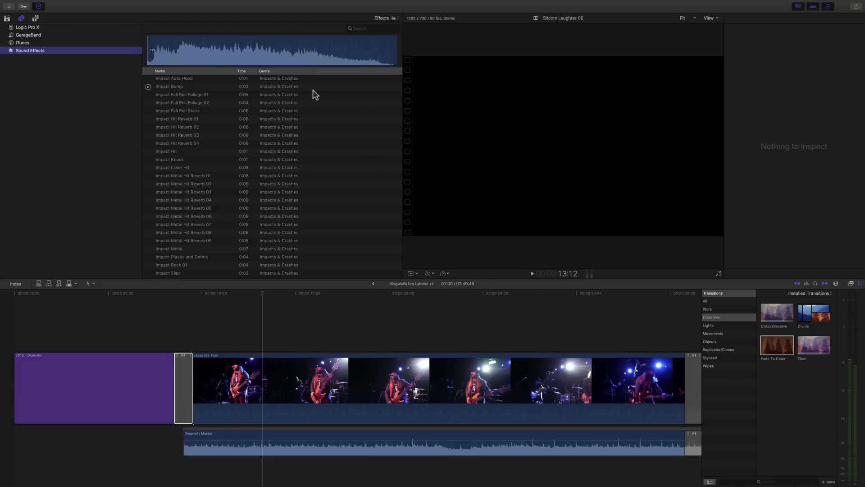
left_click(397, 17)
- Search the sound effects for "gun", audition Gun Hand Load 1, Gun M1 Machine Shot and Gun M16 Machine Shot 01, and clear the search
left_click(359, 27)
left_click(359, 28)
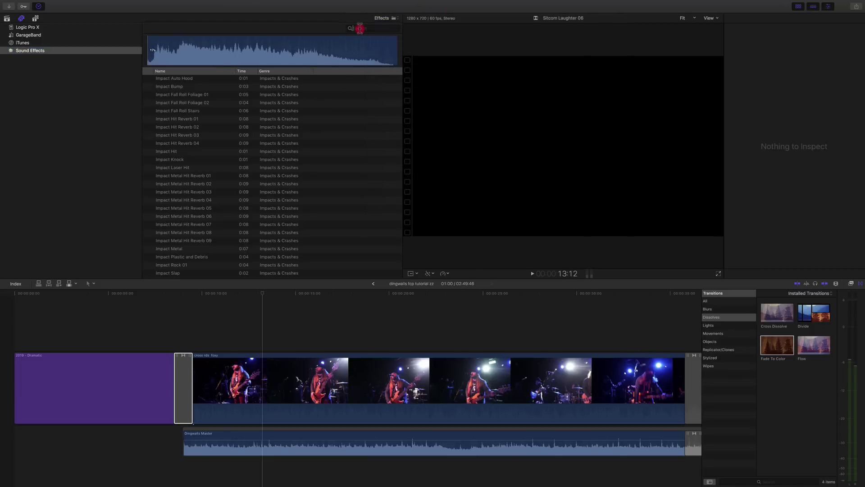
type("gun")
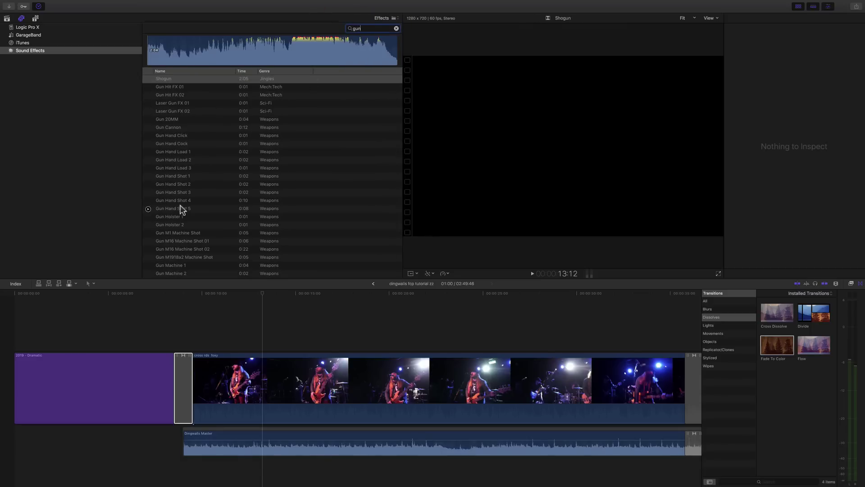
left_click(181, 153)
left_click(148, 153)
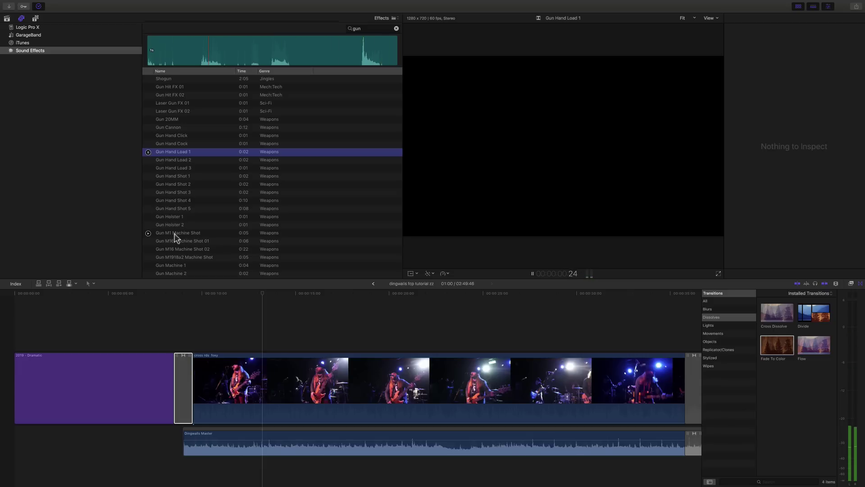
left_click(148, 233)
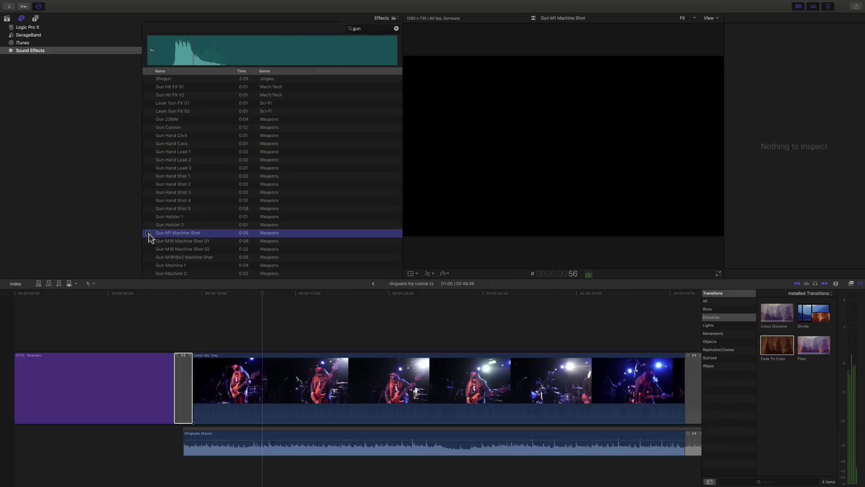
left_click(149, 233)
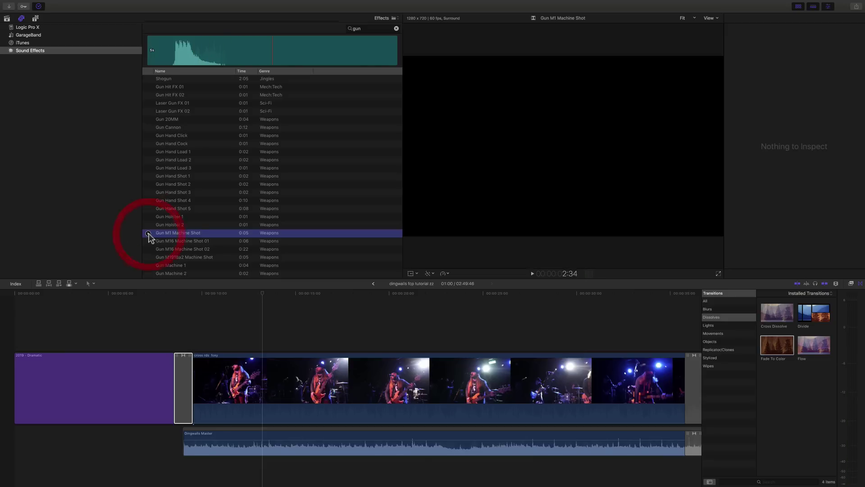
left_click(148, 241)
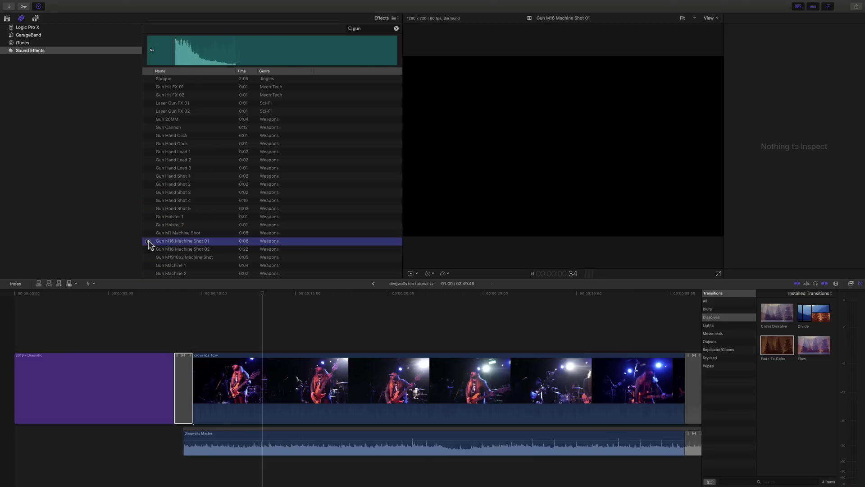
left_click(148, 241)
left_click(396, 29)
left_click(385, 18)
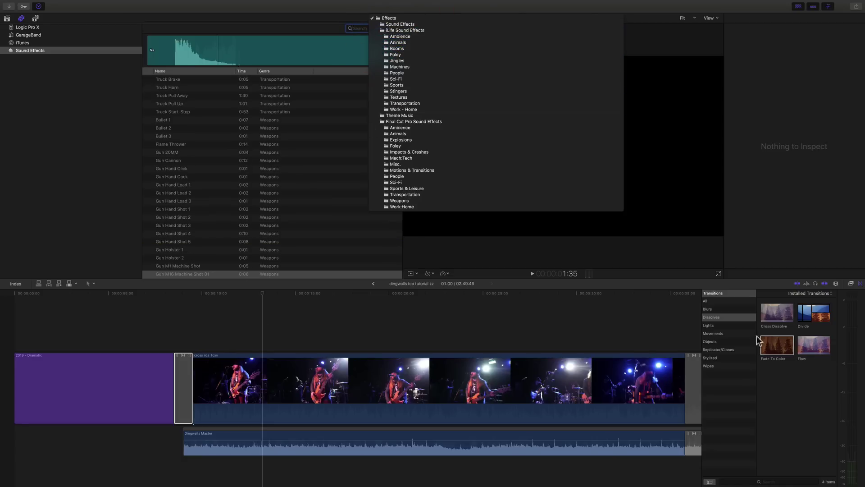
- Reduce the clip height in the timeline to make more room around the tracks
left_click(836, 286)
left_click(835, 285)
left_click_drag(842, 316, 808, 316)
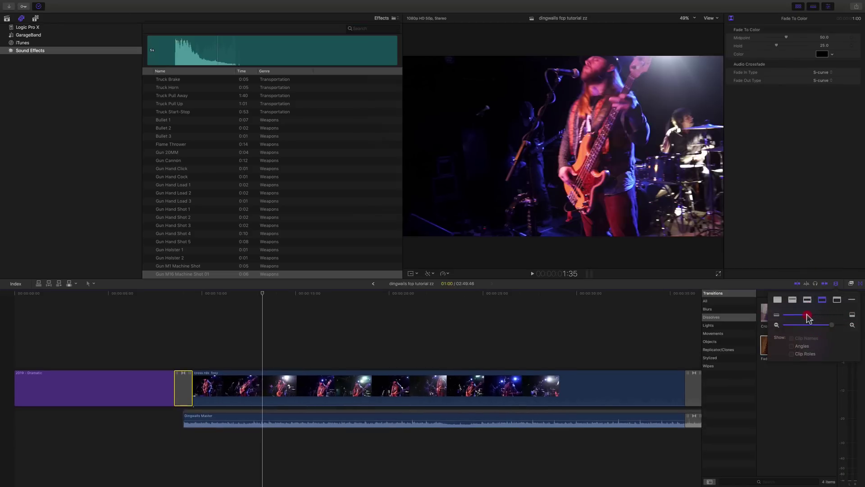
left_click(837, 287)
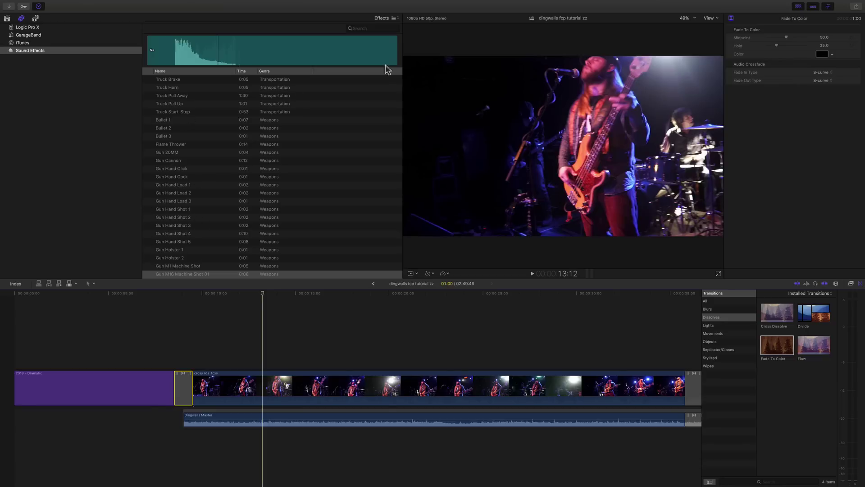
- Search the sound effects for "crowd" and audition Crowd Cheer 1, 2 and 3 and Crowd Laughter 1
left_click(361, 29)
type("c")
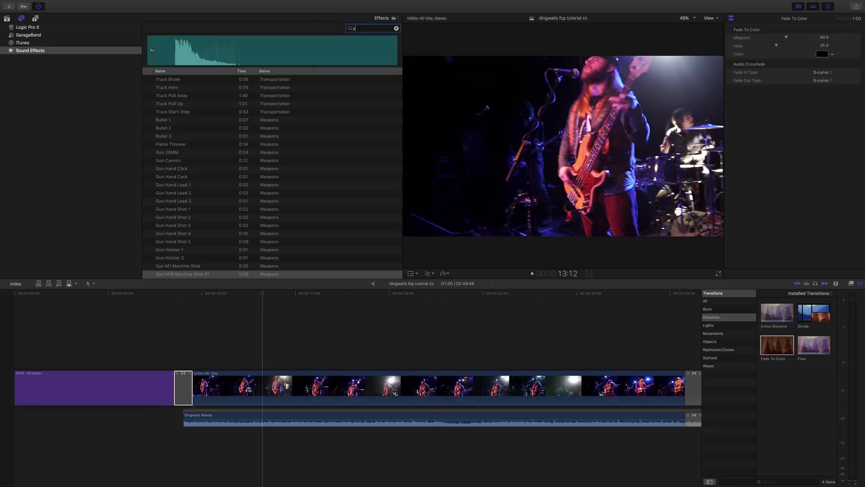
type("rowd")
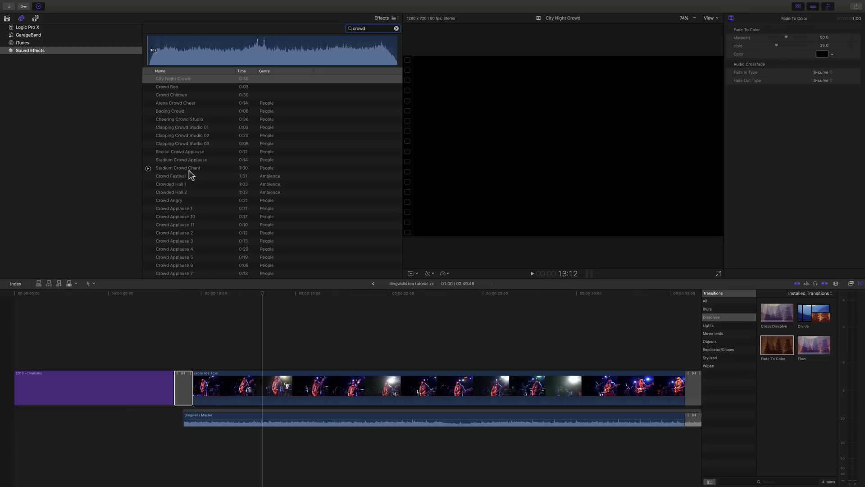
scroll(188, 170, "down", 5)
scroll(191, 192, "down", 10)
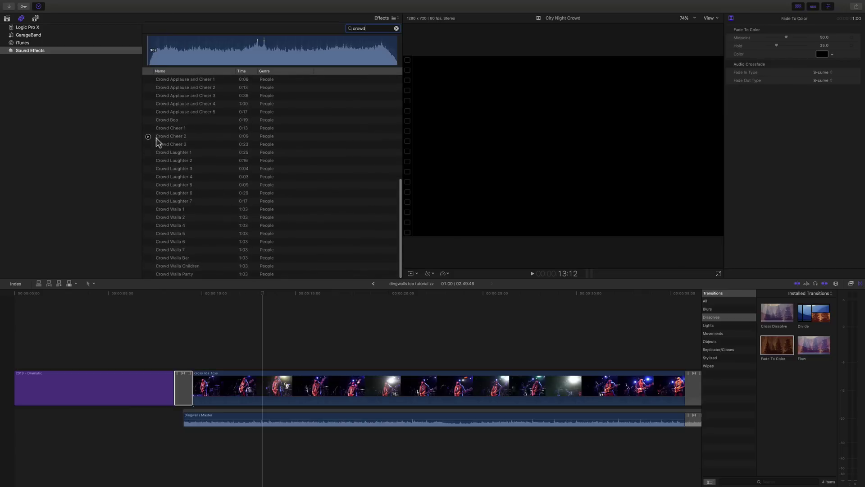
left_click(148, 128)
left_click(147, 136)
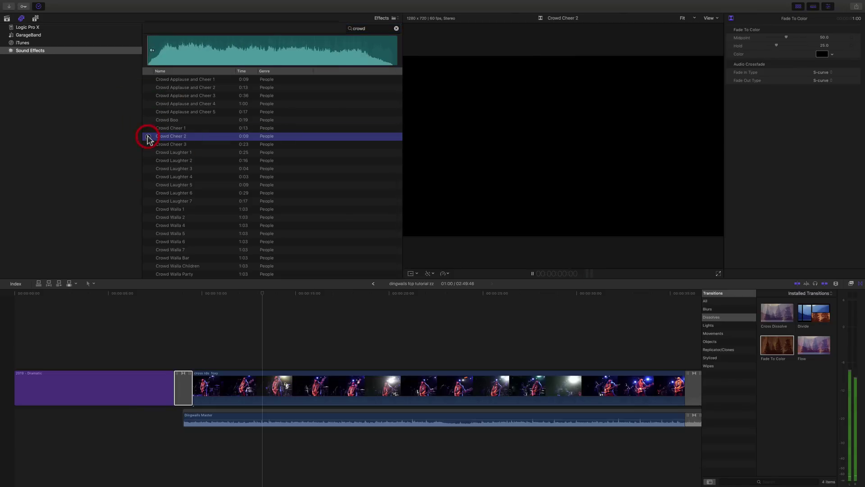
left_click(147, 144)
left_click(148, 152)
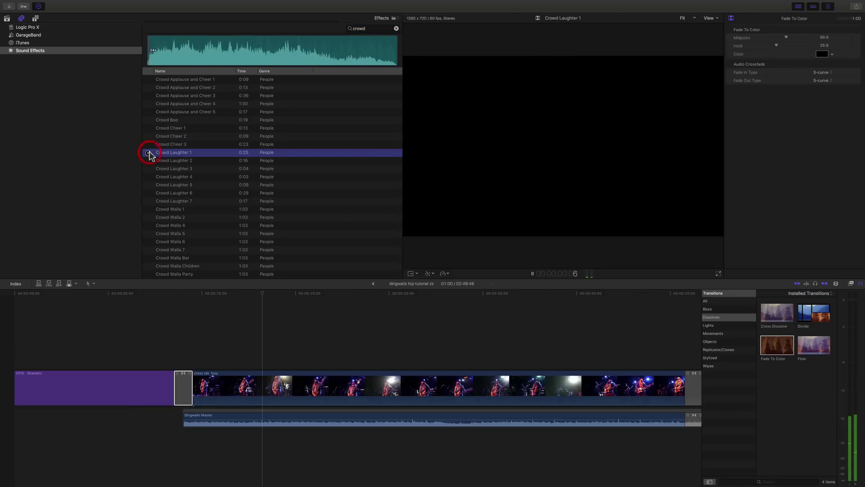
- Audition the Crowd Applause and Cheer 1 and Cheering Crowd Studio sound effects
scroll(151, 146, "up", 5)
scroll(151, 157, "up", 2)
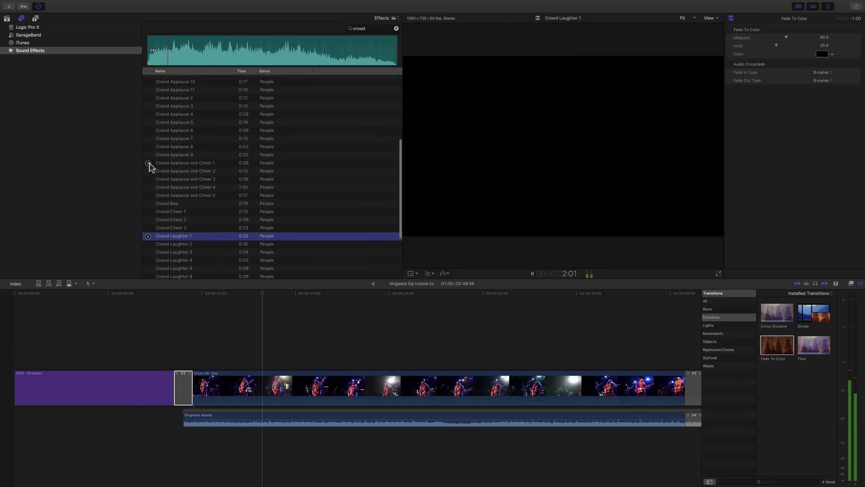
left_click(148, 164)
scroll(149, 166, "up", 4)
scroll(150, 166, "up", 5)
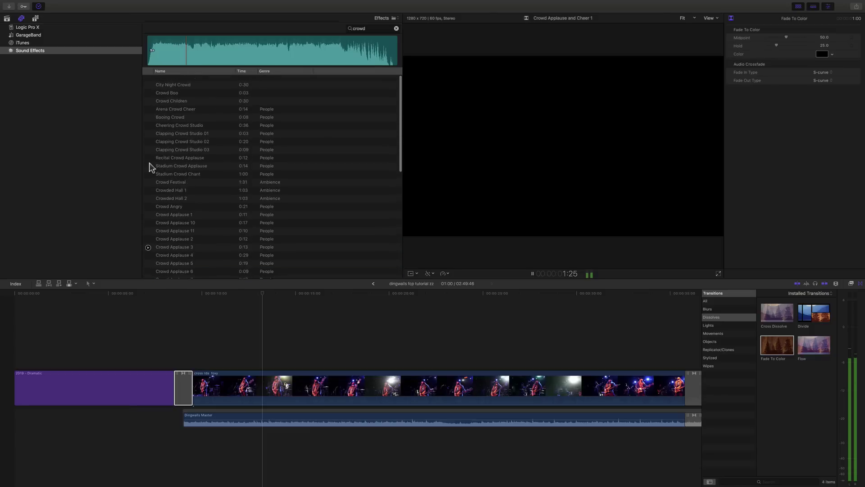
left_click(148, 119)
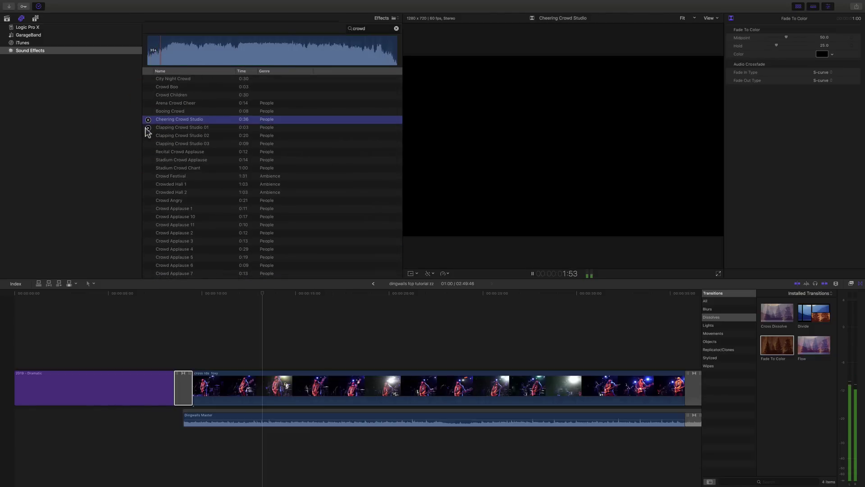
- Audition the Stadium Crowd Applause, Stadium Crowd Chant and Crowd Festival sound effects
left_click(146, 159)
left_click(148, 160)
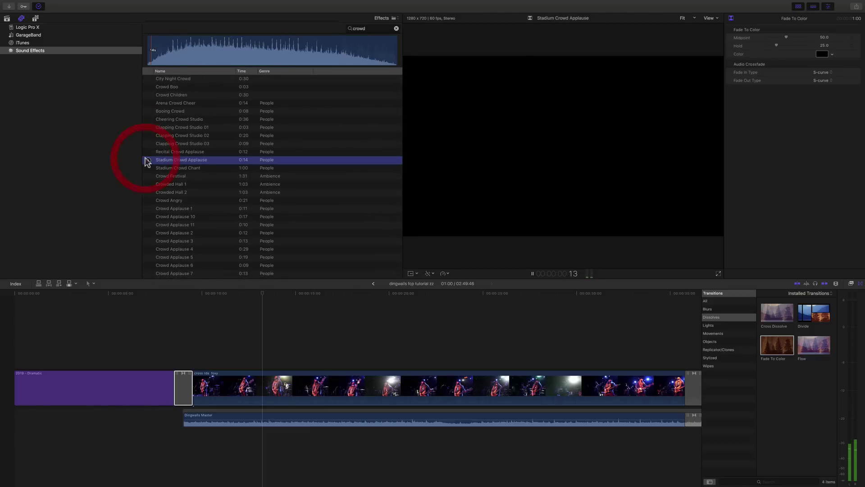
left_click(147, 168)
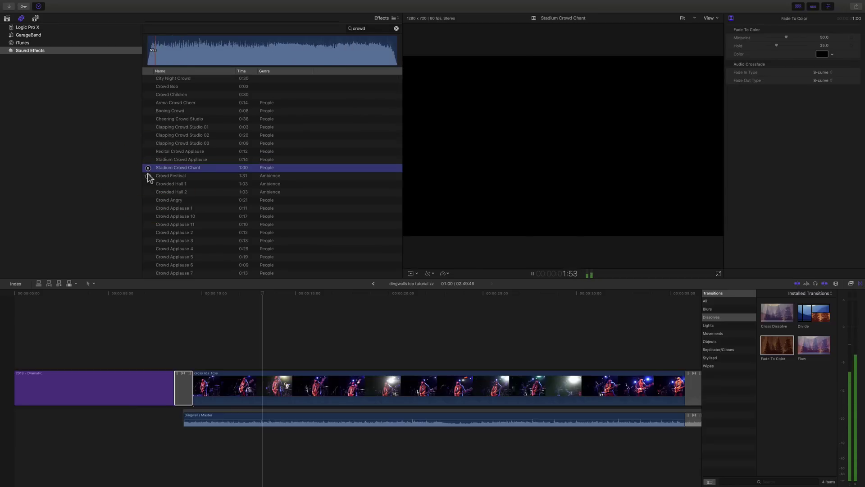
left_click(148, 176)
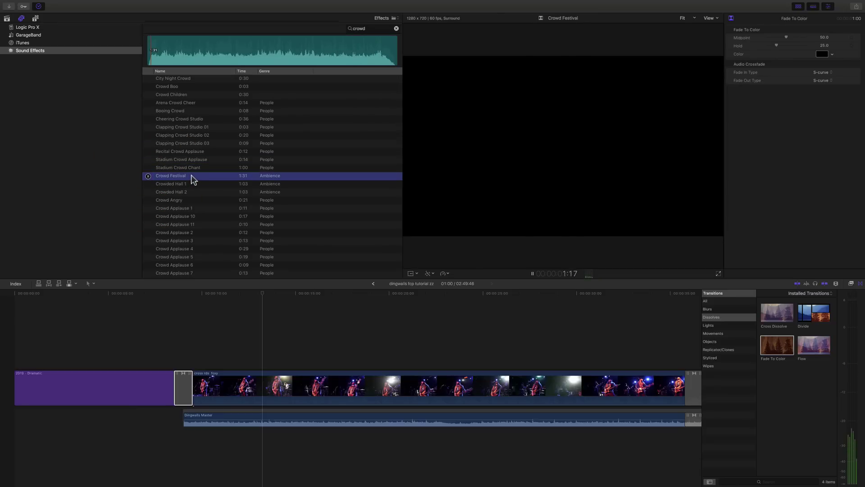
- Add Stadium Crowd Applause beneath the Dingwalls Master audio at the start of the first clip and play that section back
left_click(174, 160)
left_click_drag(183, 163, 214, 455)
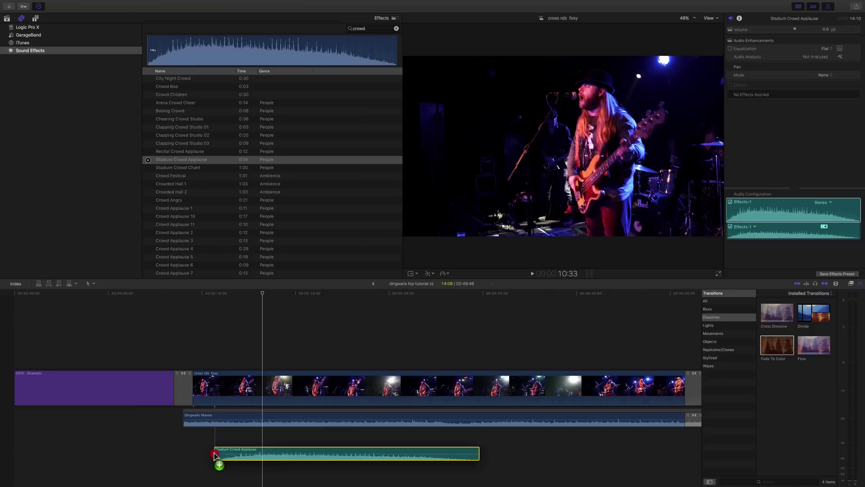
left_click_drag(214, 455, 214, 451)
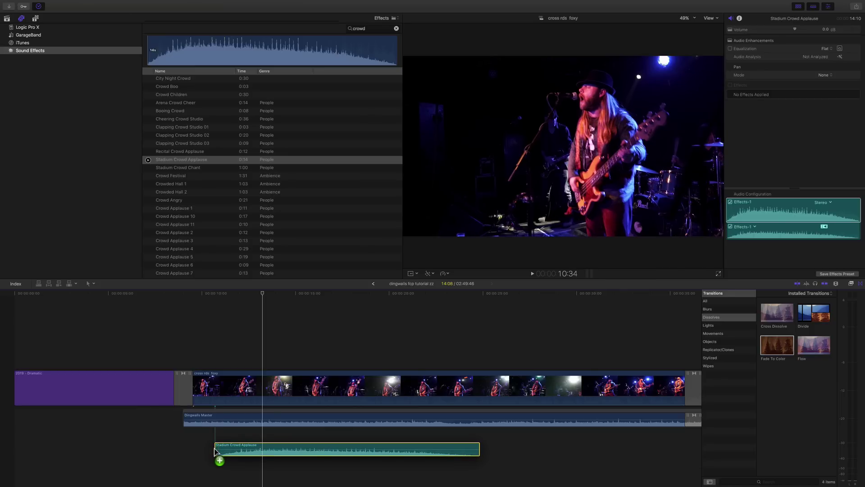
left_click_drag(214, 451, 230, 438)
left_click(184, 300)
key("space")
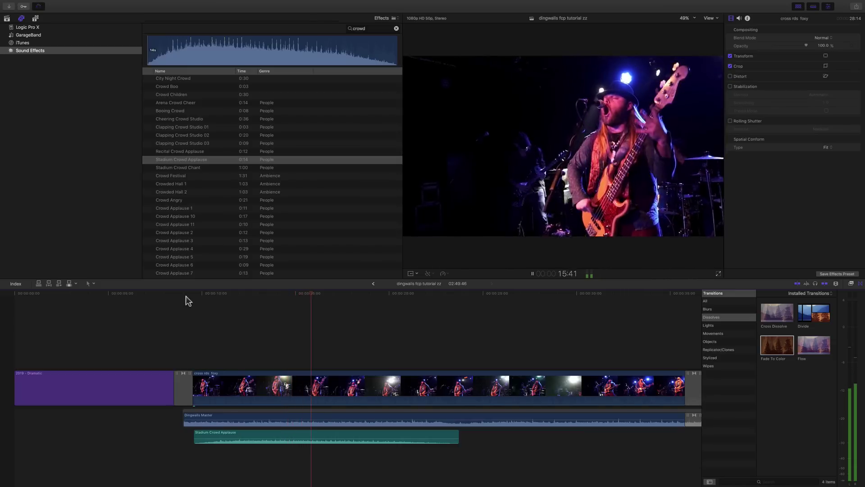
key("space")
- Search the sound effects for "fighter" and audition Airplane Jet Fighter In Flight 1, Pass 2 and Pass 3
double_click(361, 27)
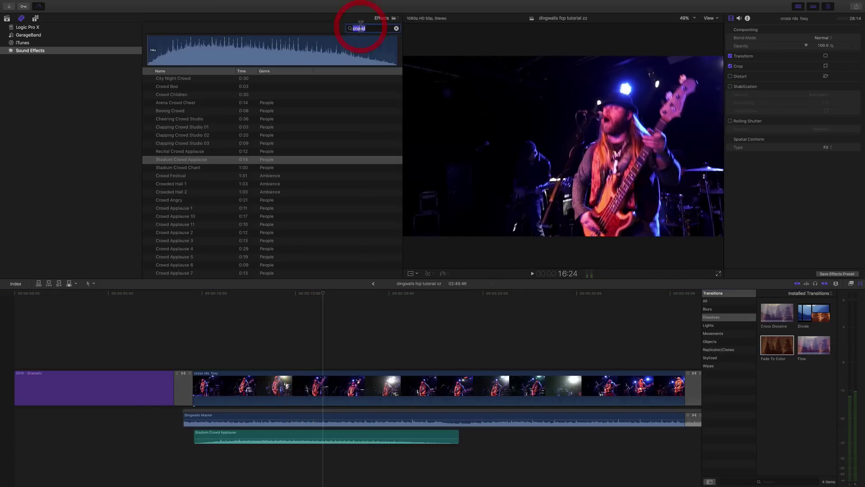
type("fighter")
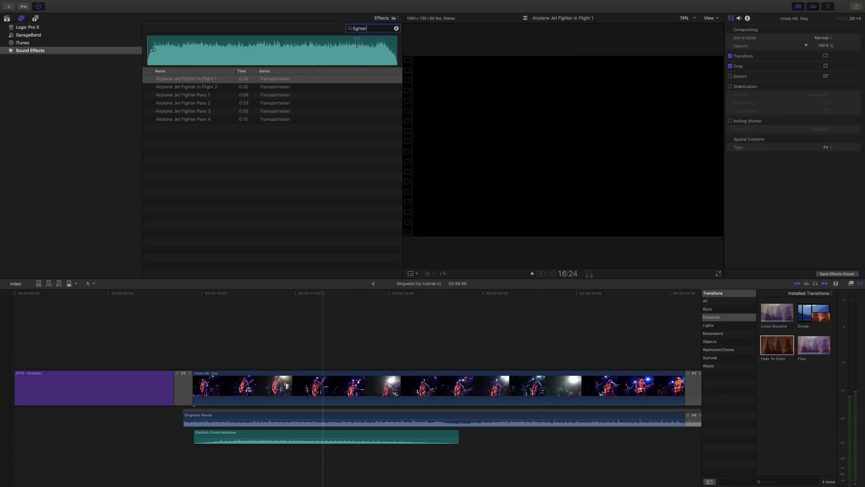
left_click(193, 87)
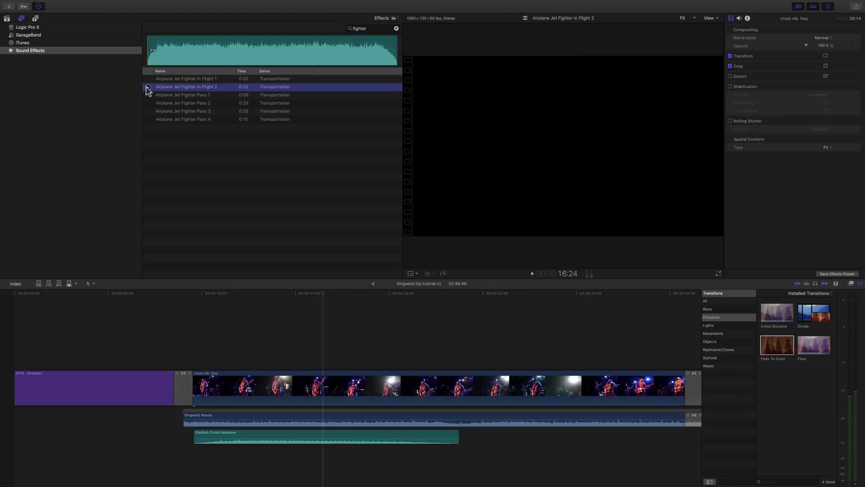
left_click(148, 87)
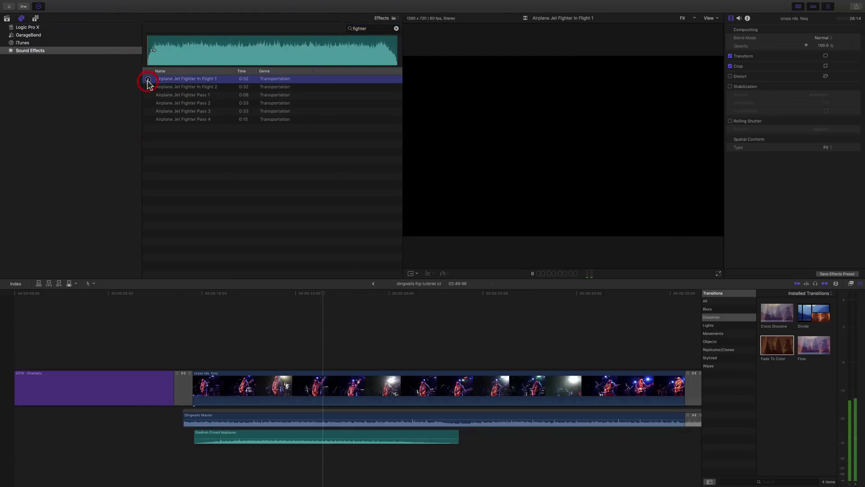
left_click(148, 103)
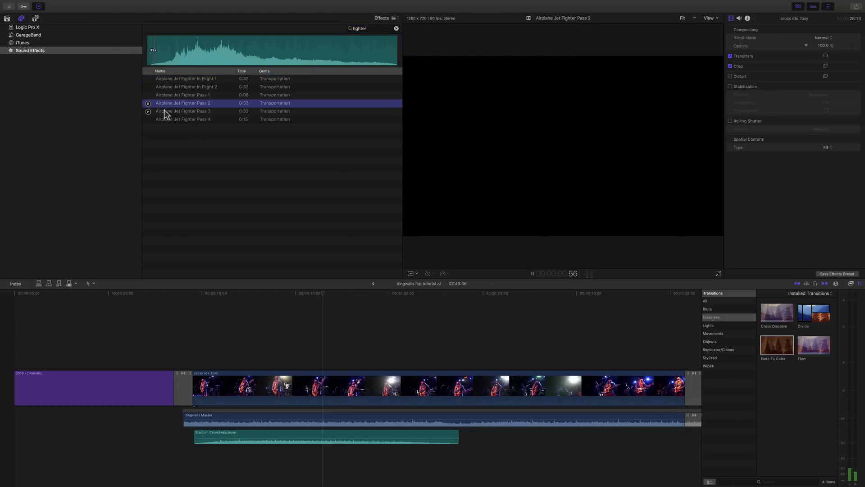
left_click(148, 112)
- Search the sound effects for "battle", audition Military Battle WW2 and add it beneath Stadium Crowd Applause in the timeline
double_click(360, 29)
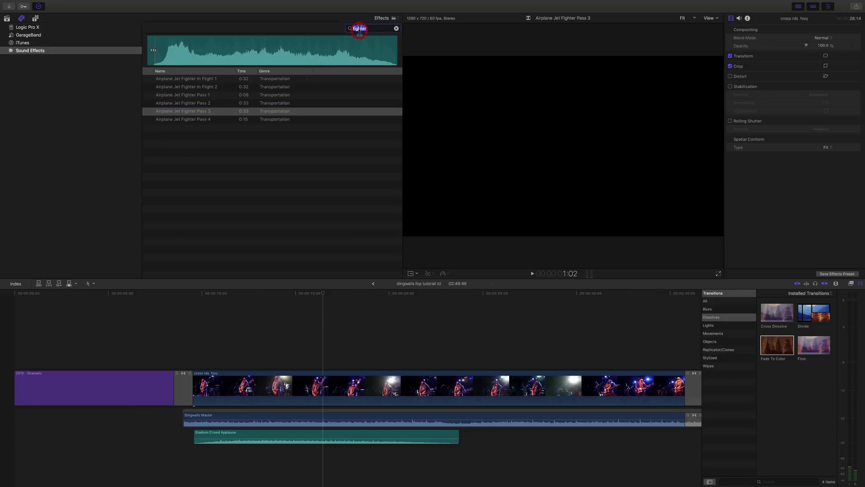
type("battle")
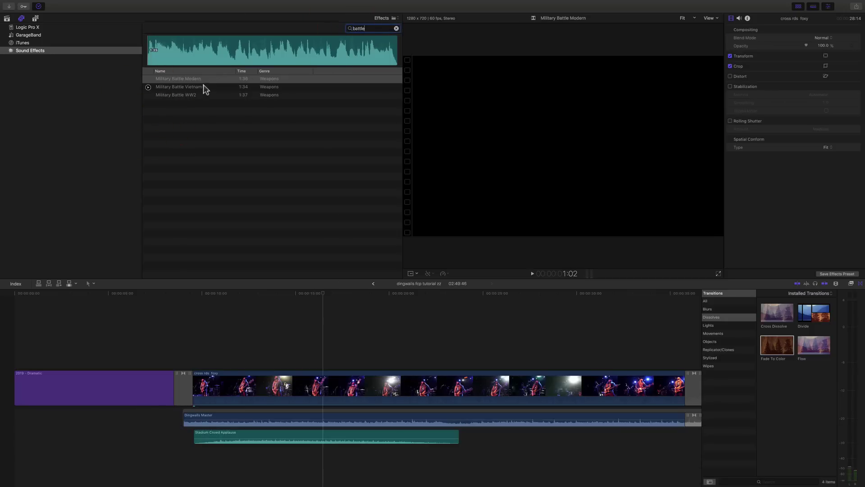
left_click(149, 95)
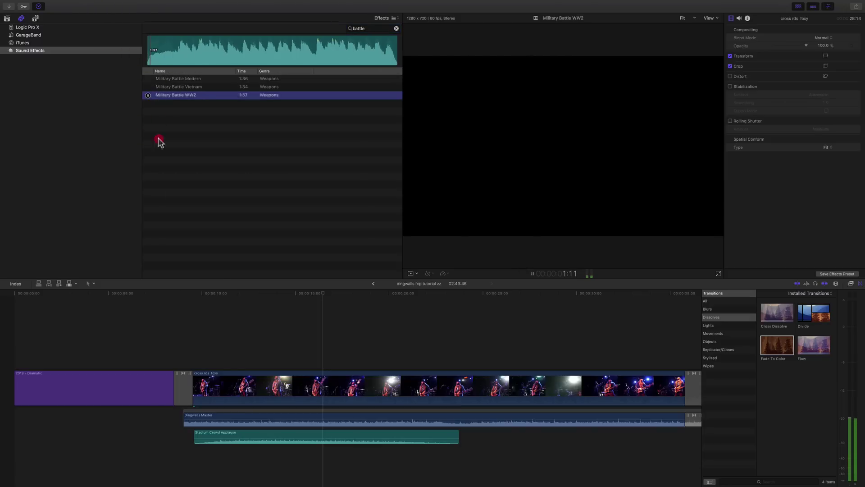
left_click_drag(207, 485, 219, 454)
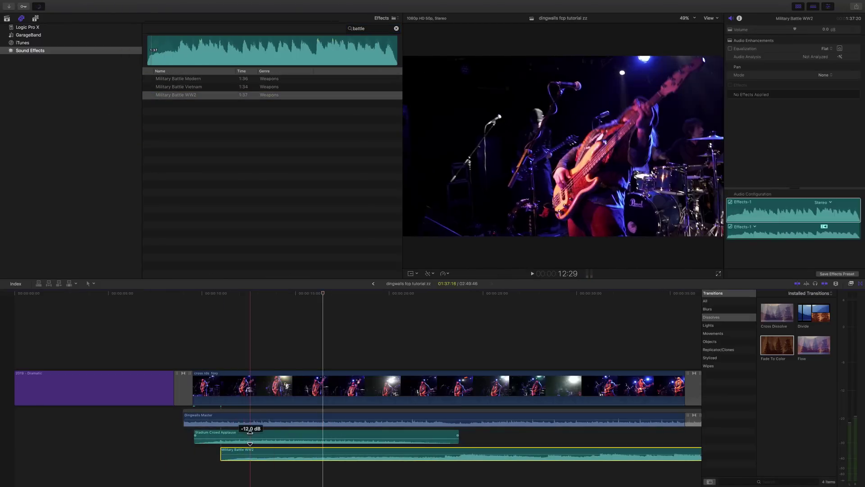
- Search the sound effects for "machone guns" and shorten the search term to "gun"
double_click(358, 28)
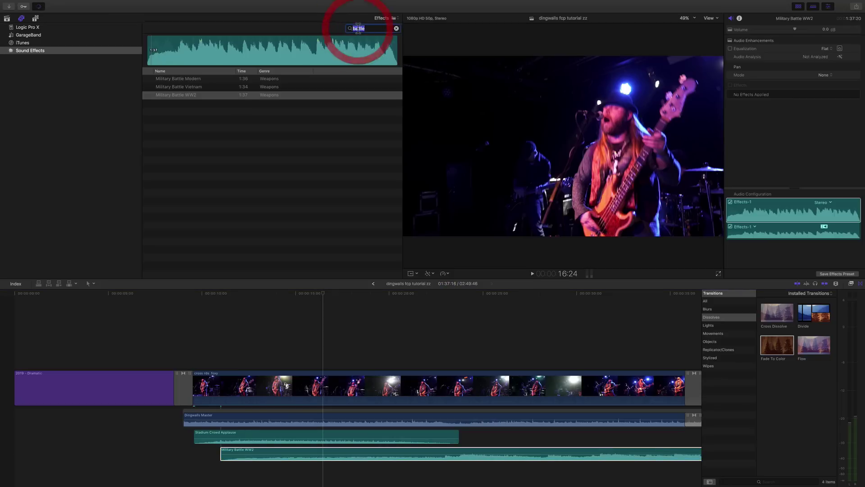
type("machone gu")
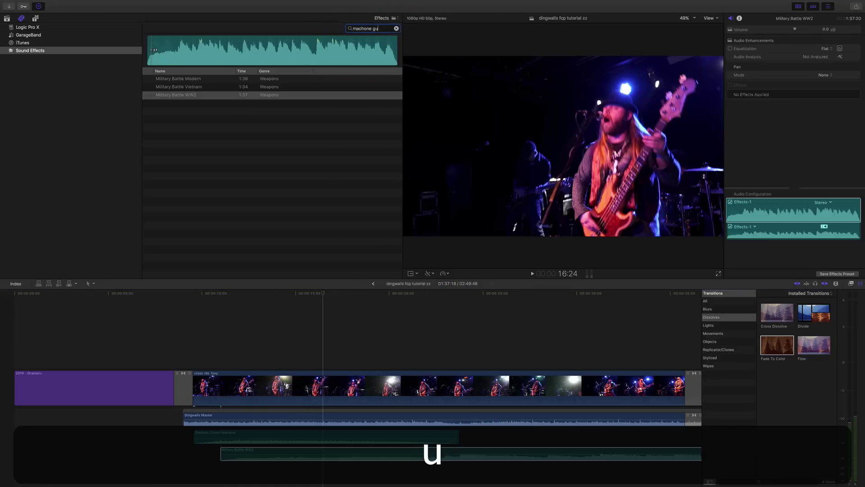
type("ns")
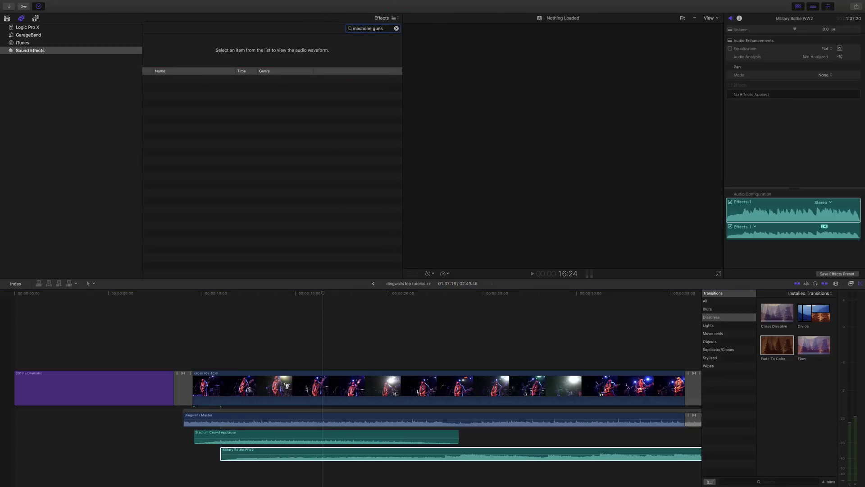
key("Left")
key("Left")
key("Left")
key("BackSpace")
key("BackSpace")
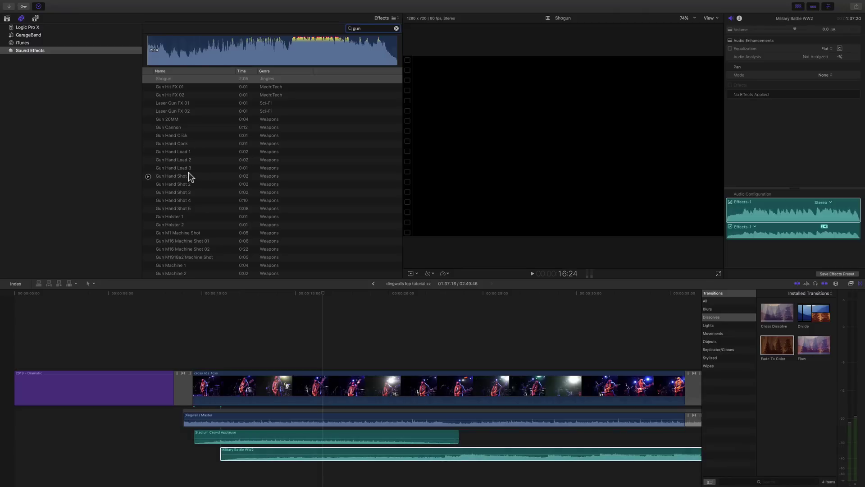
- Audition the Gun M1918a2 Machine Shot, Gun M16 Machine Shot 02 and Gun M16 Machine Shot 01 sound effects
scroll(189, 175, "down", 5)
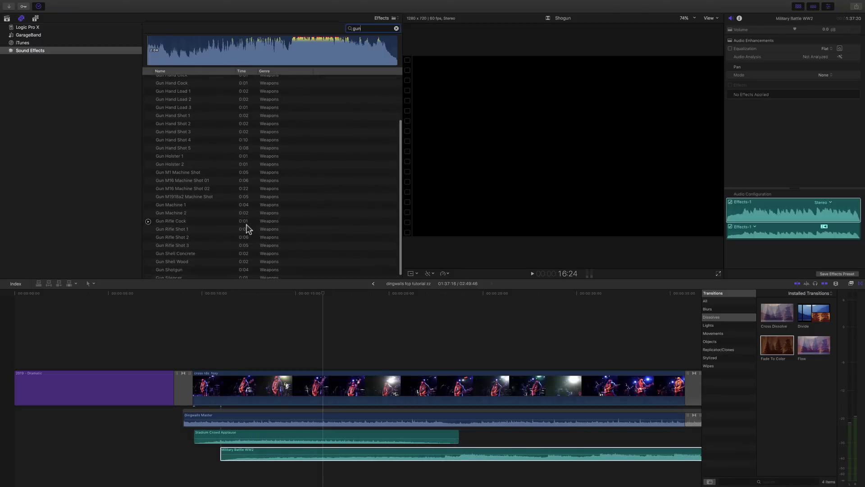
left_click(149, 194)
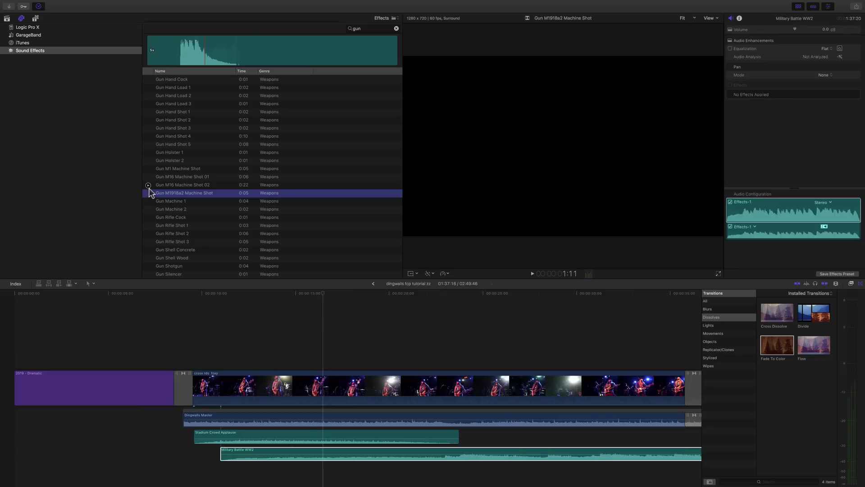
left_click(148, 186)
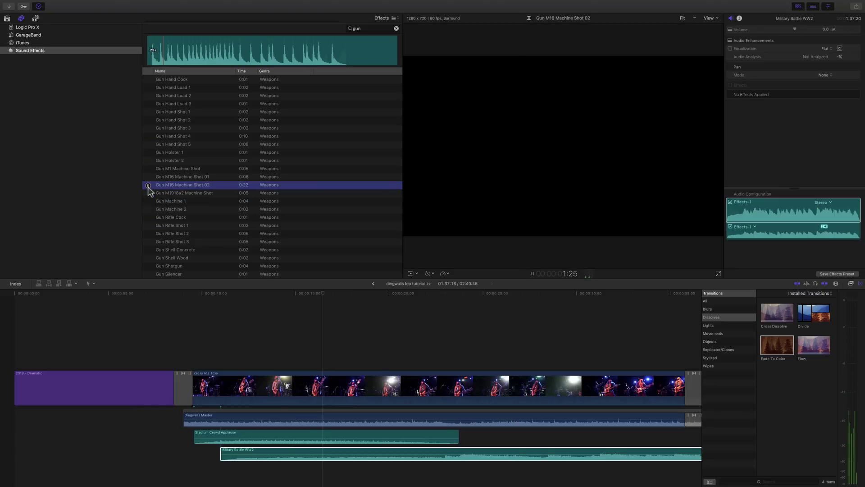
left_click(149, 178)
left_click(158, 177)
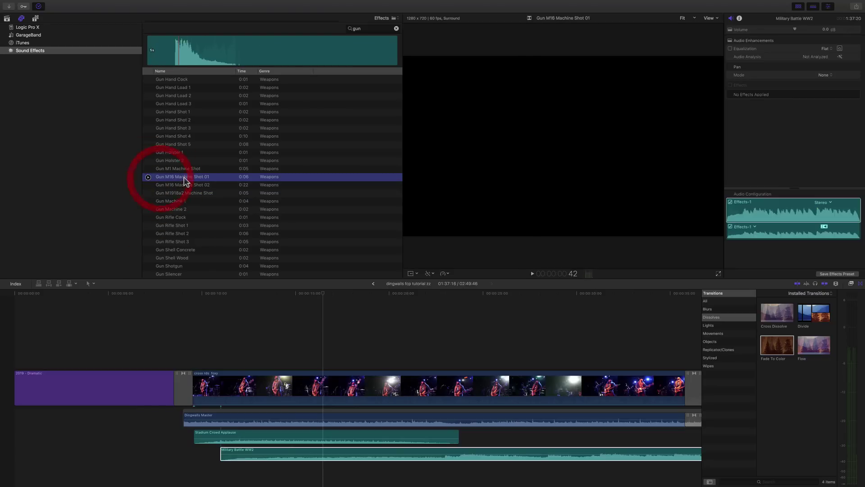
- Add Gun M16 Machine Shot 01 and Gun M16 Machine Shot 02 one after the other beneath Military Battle WW2
left_click_drag(275, 375, 301, 474)
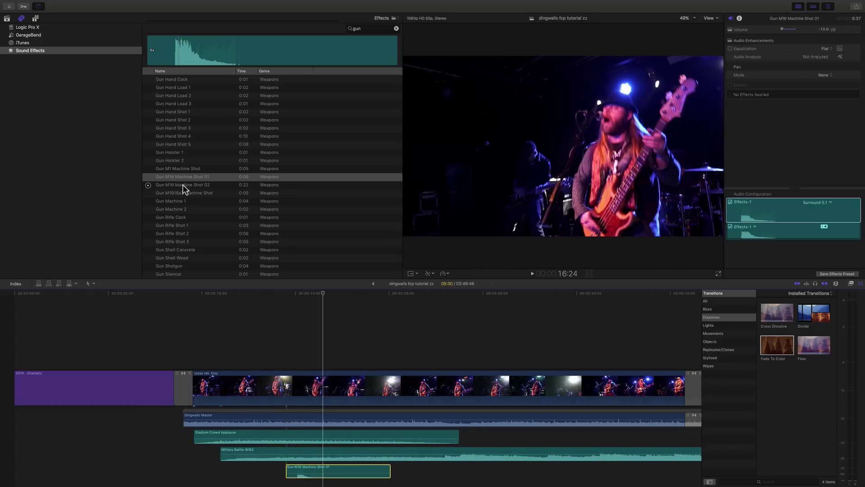
left_click_drag(183, 177, 396, 468)
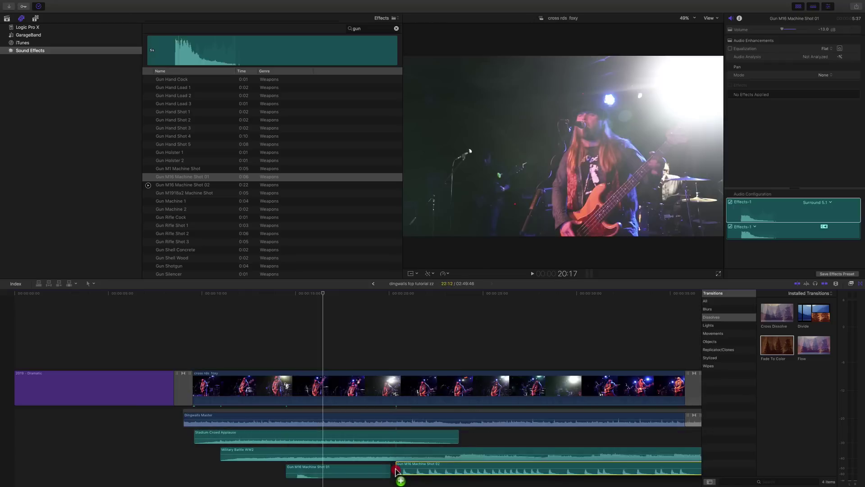
left_click(396, 467)
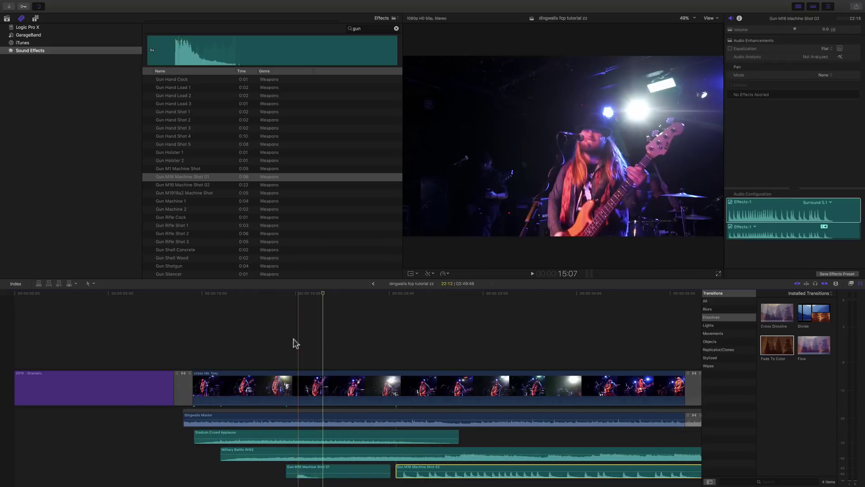
- Play back the layered sound effects from the start of the first clip and delete all four effect clips from the timeline
left_click(228, 295)
key("space")
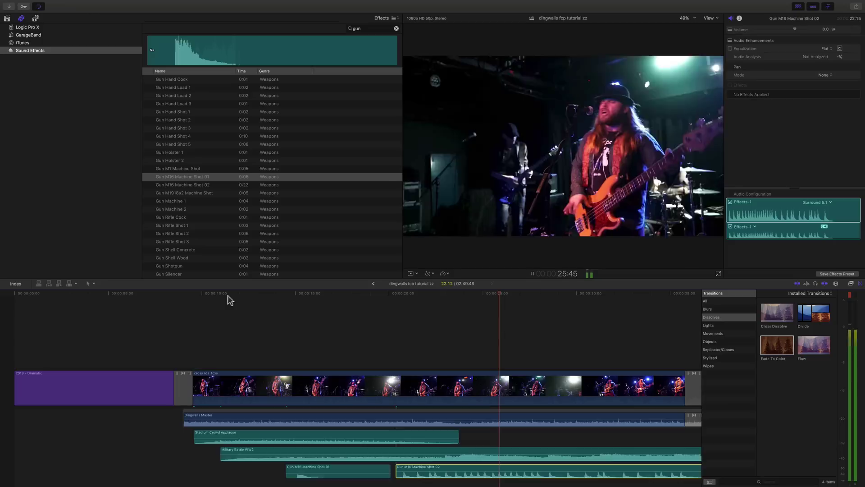
key("space")
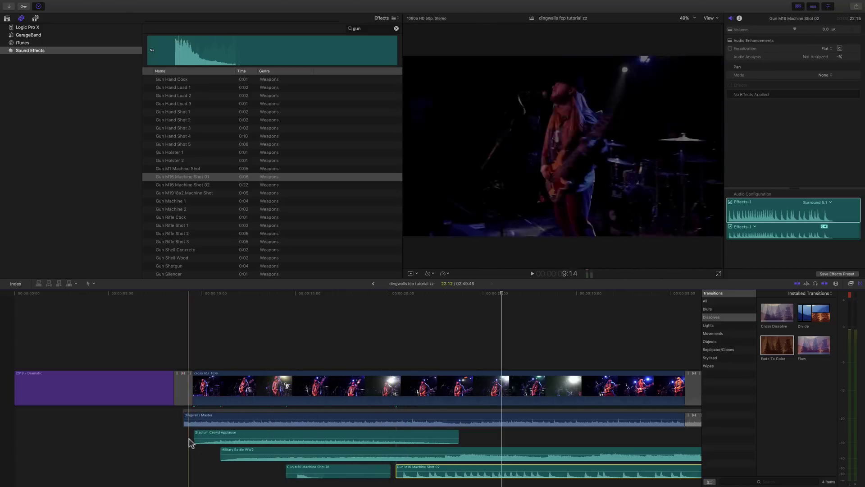
left_click_drag(183, 433, 438, 481)
key("BackSpace")
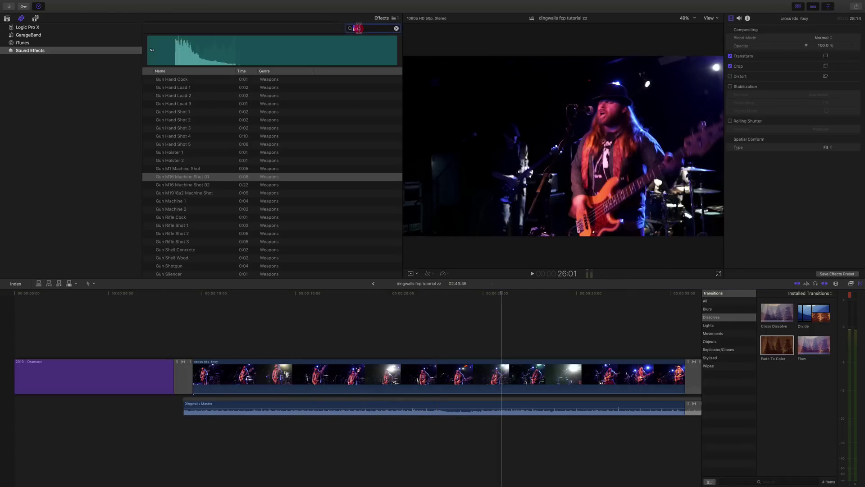
- Search the sound effects for "boom", audition Alien Impact and Booming Reverse 01, and change the search to "bang"
type("boom")
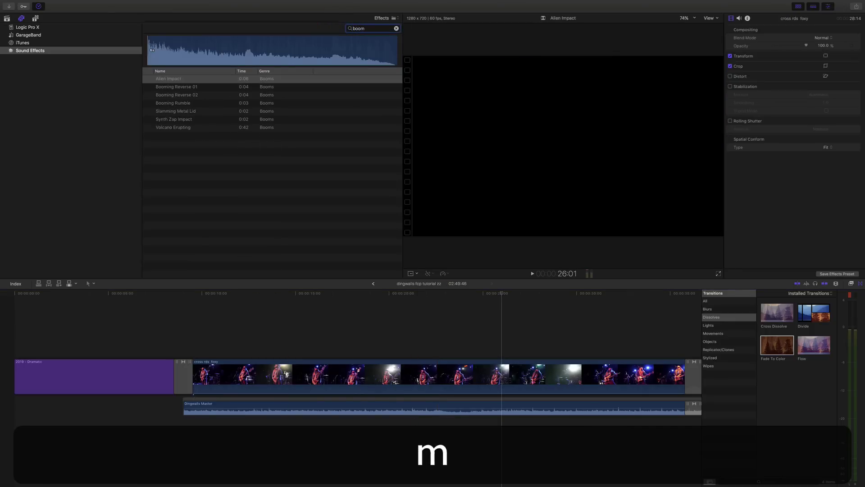
mouse_move(148, 96)
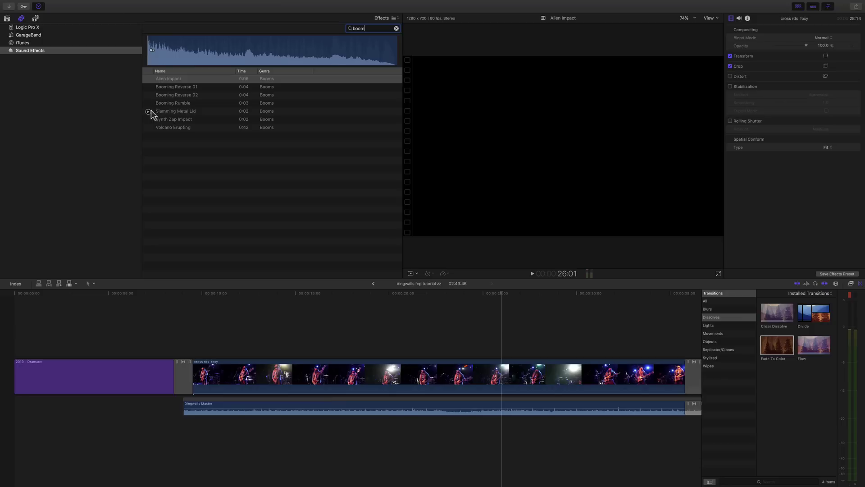
left_click(148, 79)
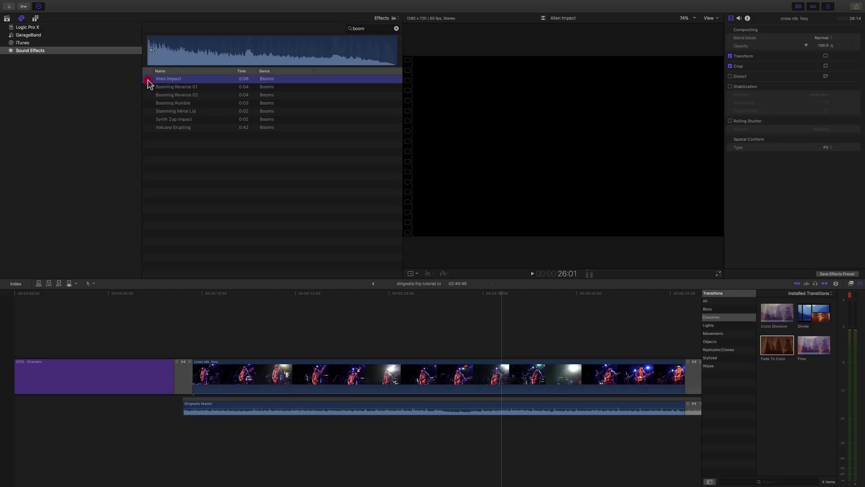
left_click(149, 89)
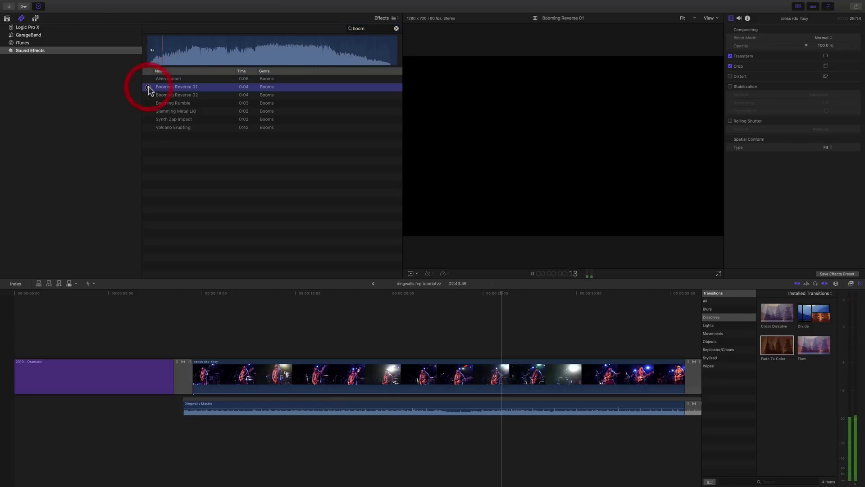
double_click(360, 28)
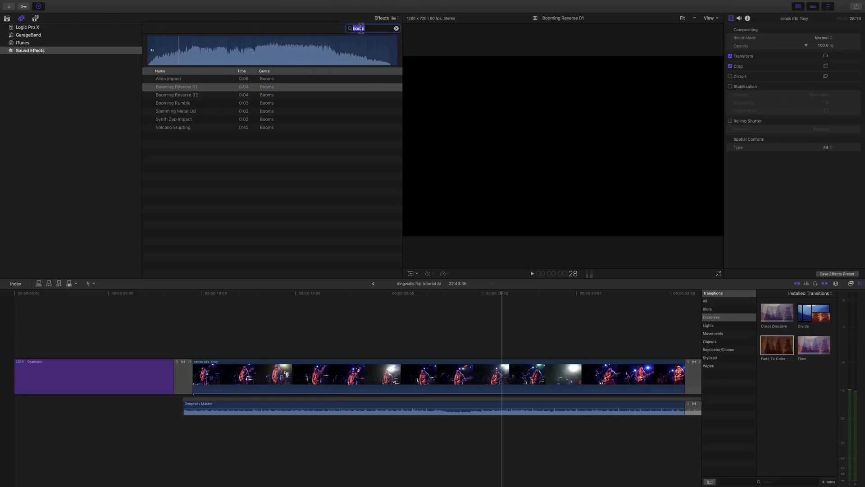
type("bang")
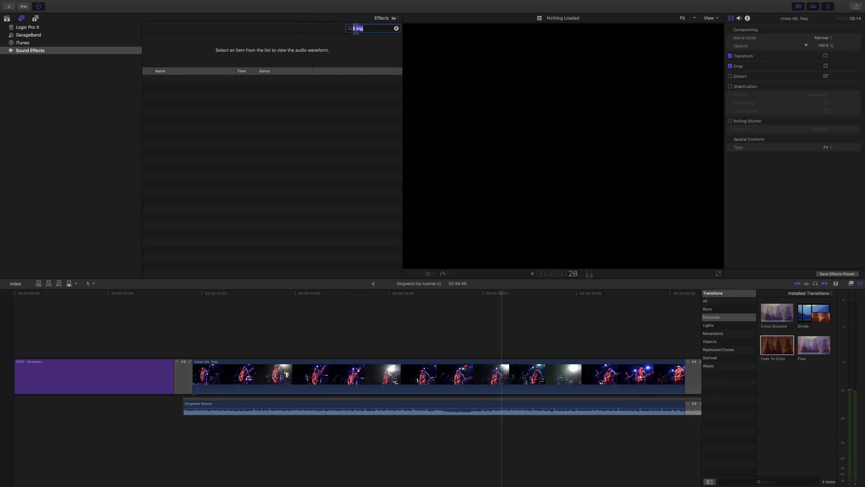
- Clear the sound effects search and look through the Impacts & Crashes category of the Final Cut Pro Sound Effects
key("BackSpace")
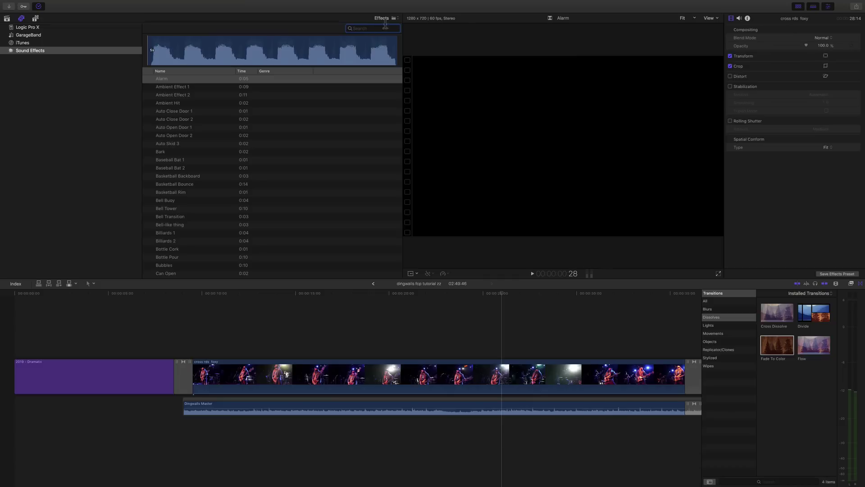
left_click(399, 18)
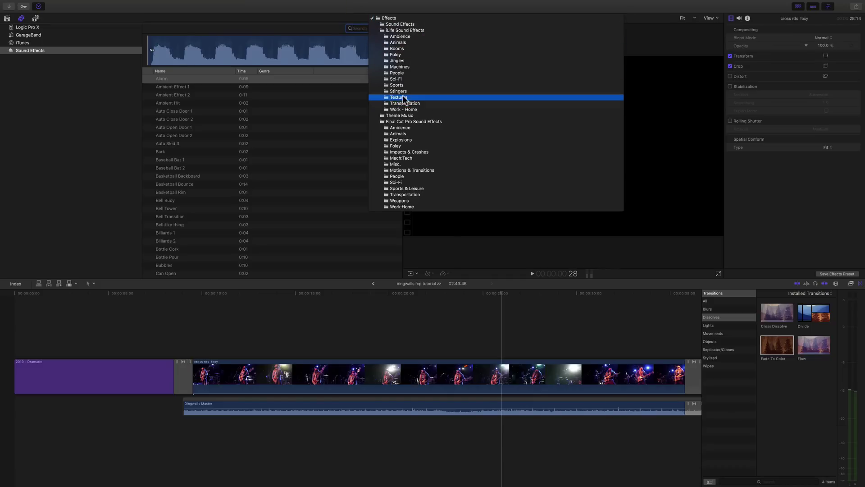
left_click(408, 152)
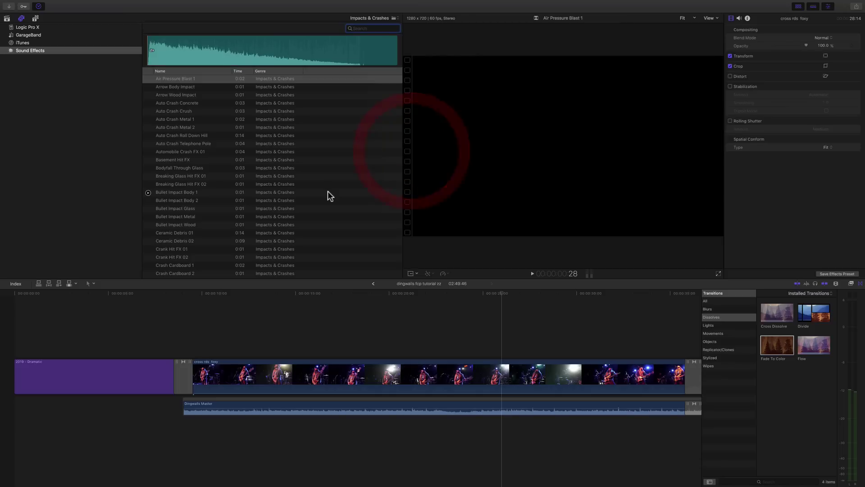
scroll(191, 236, "down", 10)
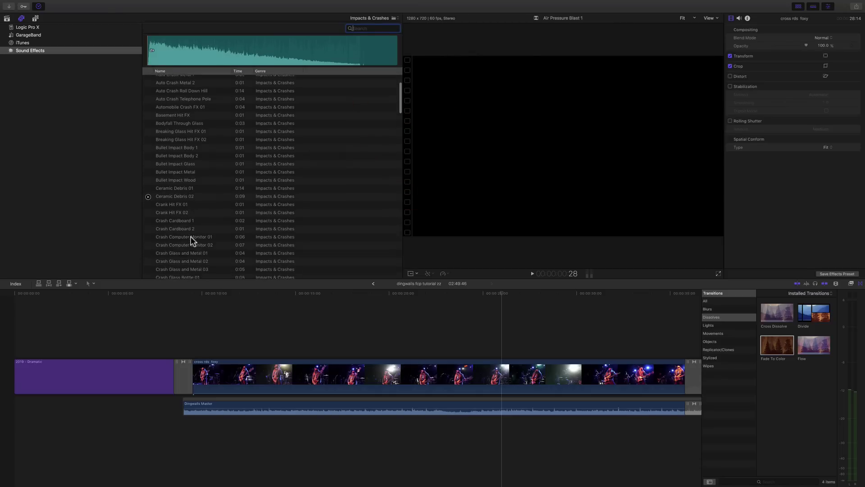
scroll(191, 236, "down", 10)
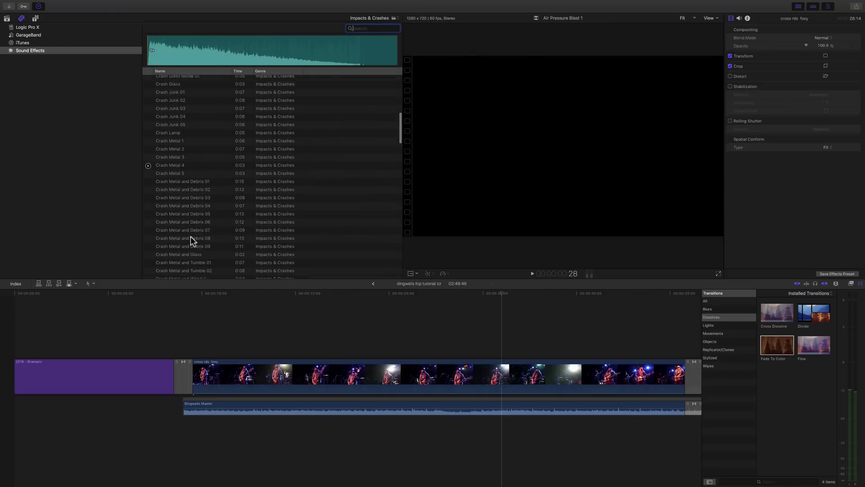
scroll(190, 236, "up", 20)
scroll(191, 181, "down", 4)
scroll(191, 181, "down", 10)
scroll(191, 180, "down", 10)
scroll(191, 180, "down", 1)
scroll(215, 186, "down", 6)
scroll(215, 187, "down", 5)
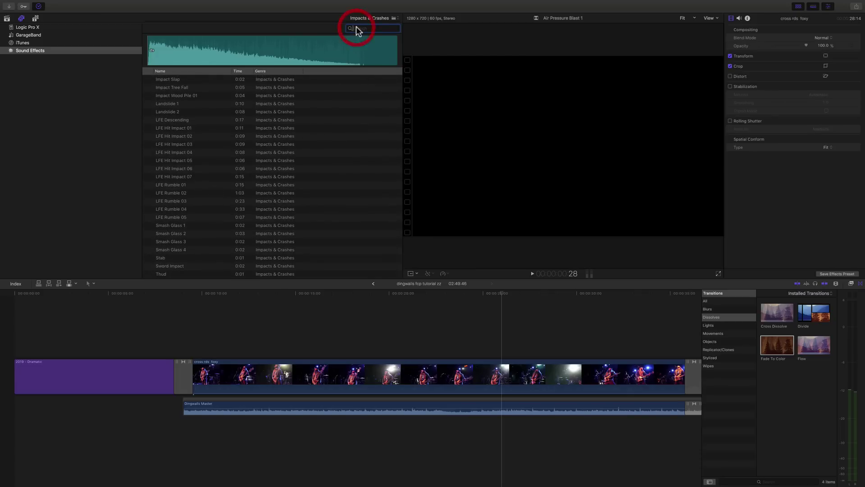
- Search the Impacts & Crashes sound effects for "heart" and "beat", and clear the search
type("heart")
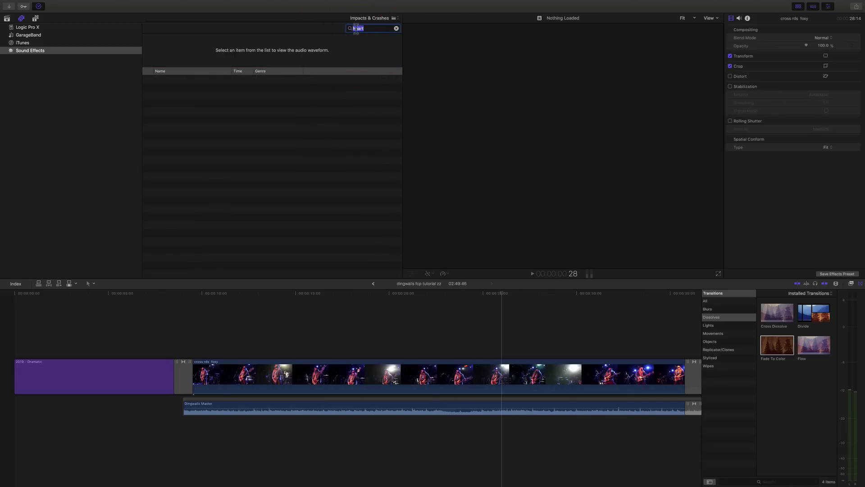
type("beat")
left_click(396, 29)
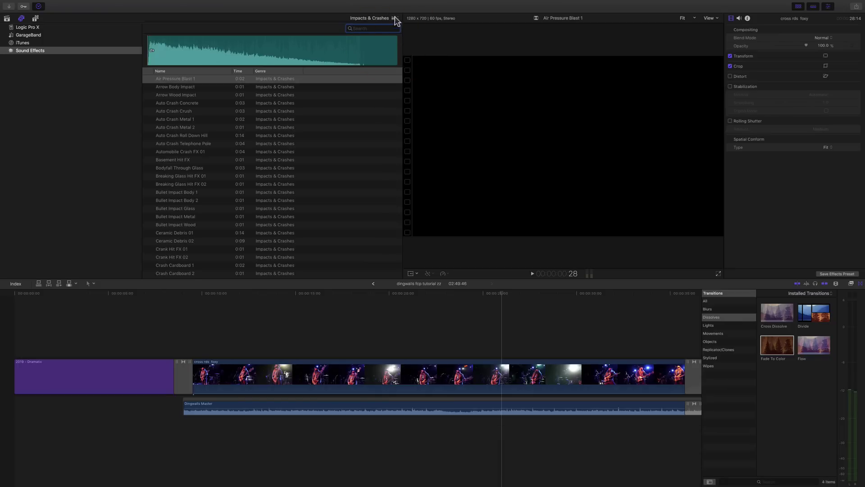
- Show the Jingles category and audition Barbeque Blues Short, Borealis and Broadcast News Long
left_click(396, 18)
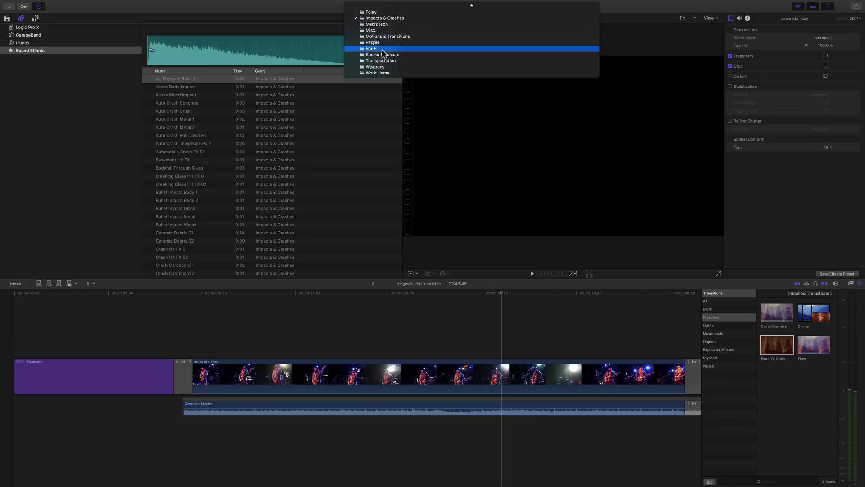
scroll(382, 50, "up", 5)
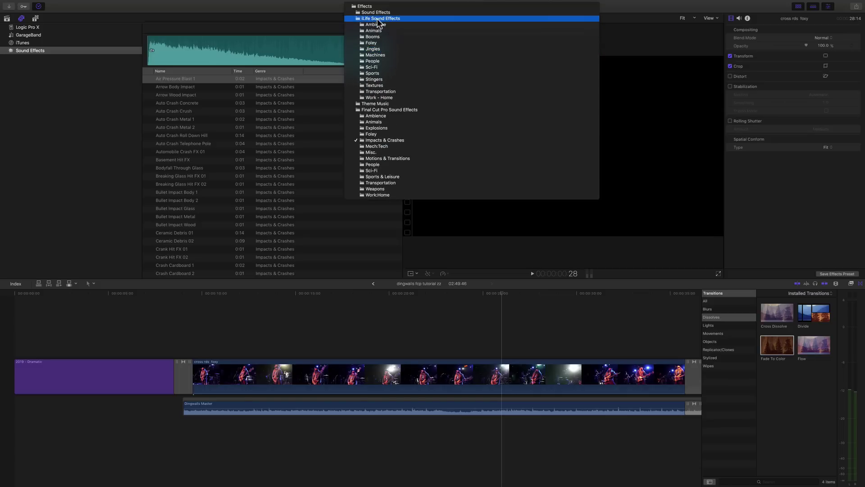
left_click(374, 49)
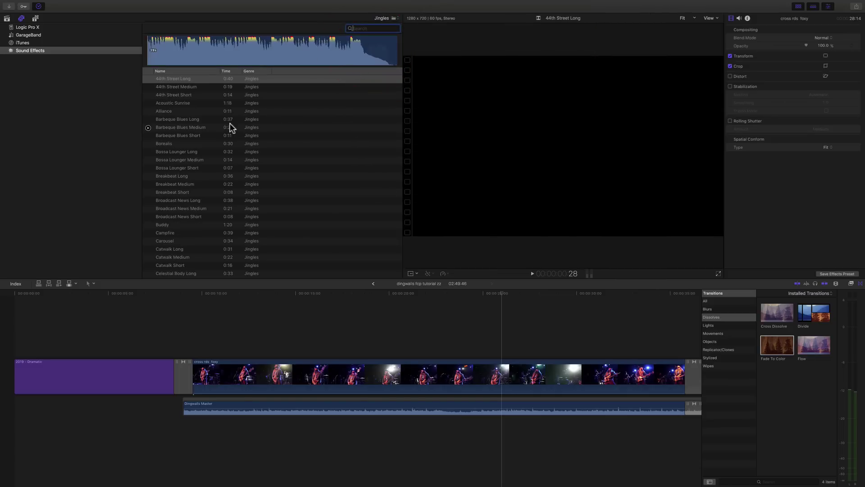
left_click(148, 136)
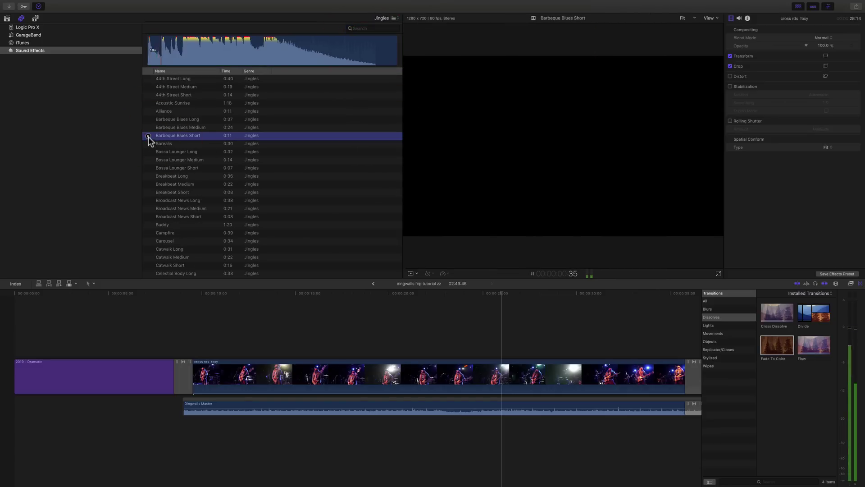
left_click(147, 137)
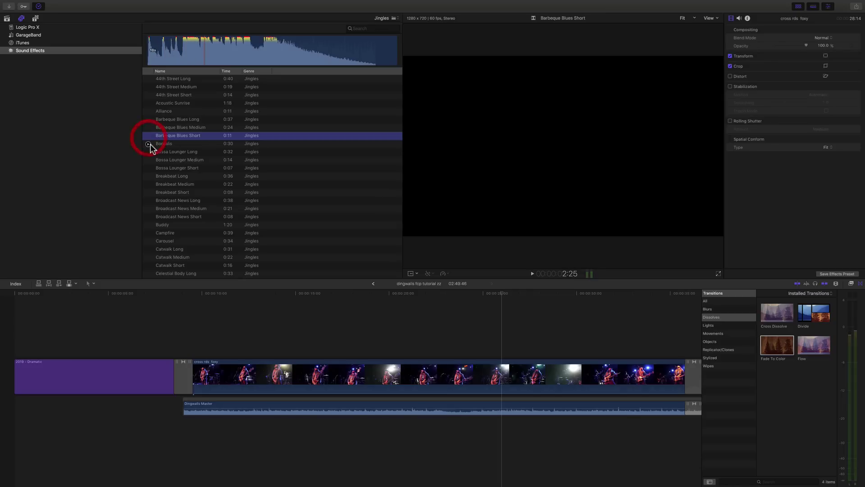
left_click(148, 144)
left_click(148, 144)
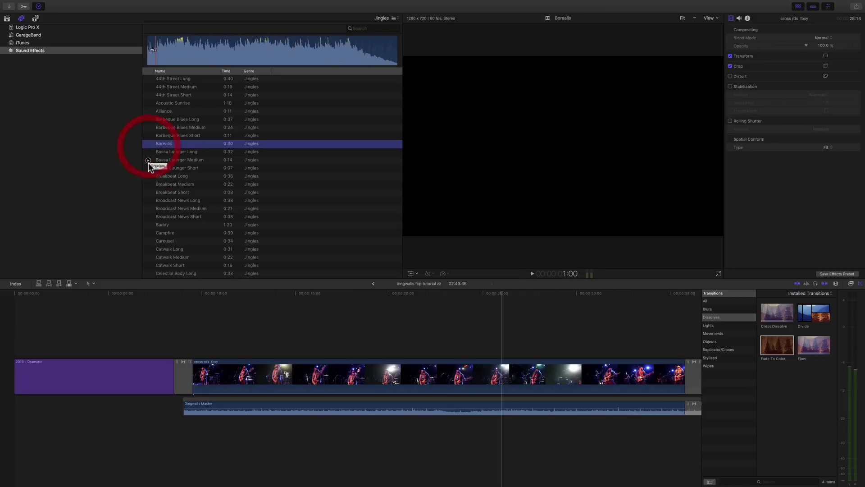
left_click(148, 200)
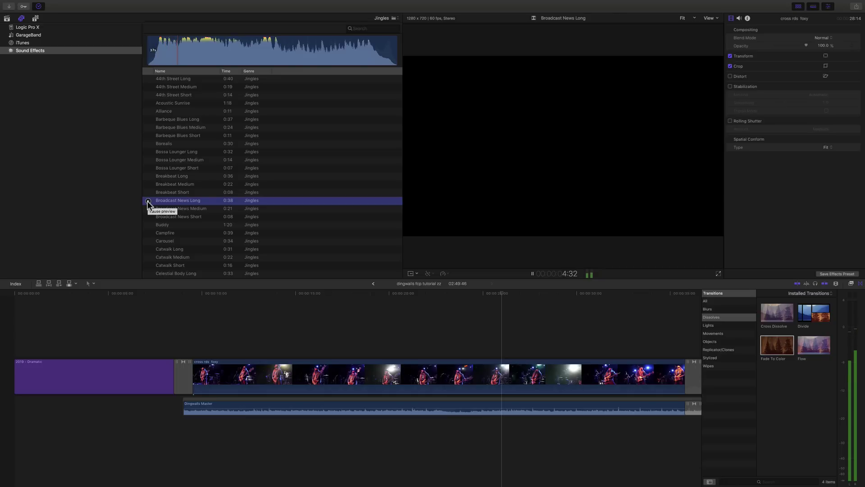
left_click(148, 200)
- Show the Explosions category and audition Explosion 1 through Explosion 6, including Explosion 6 a second time
left_click(395, 18)
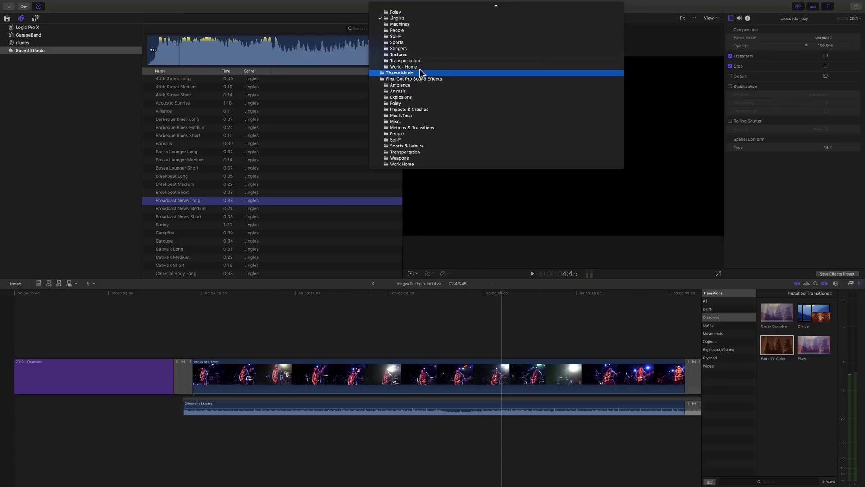
left_click(400, 97)
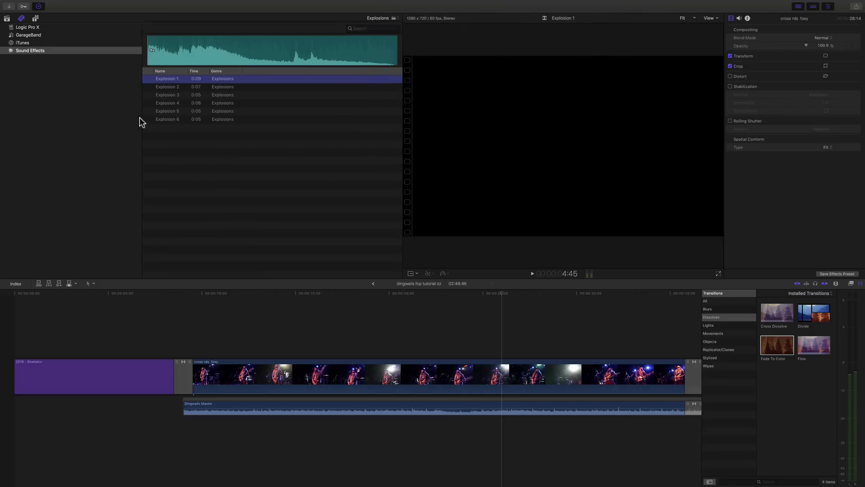
left_click(148, 120)
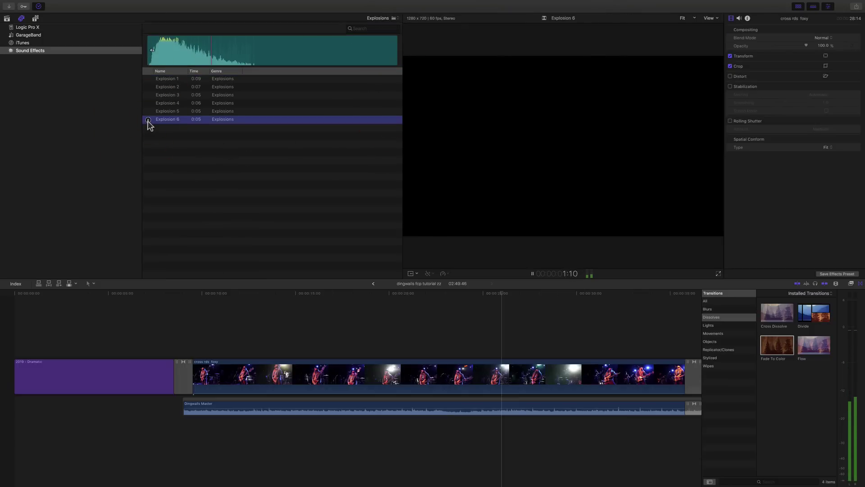
left_click(149, 112)
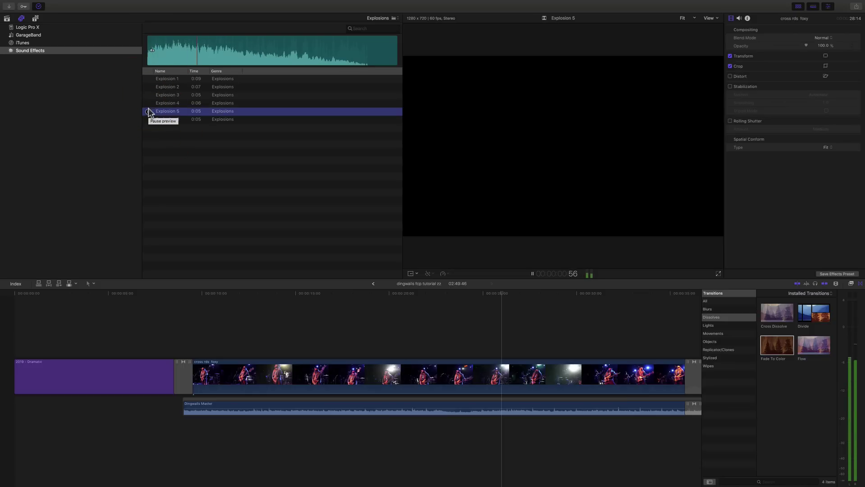
left_click(148, 103)
left_click(149, 96)
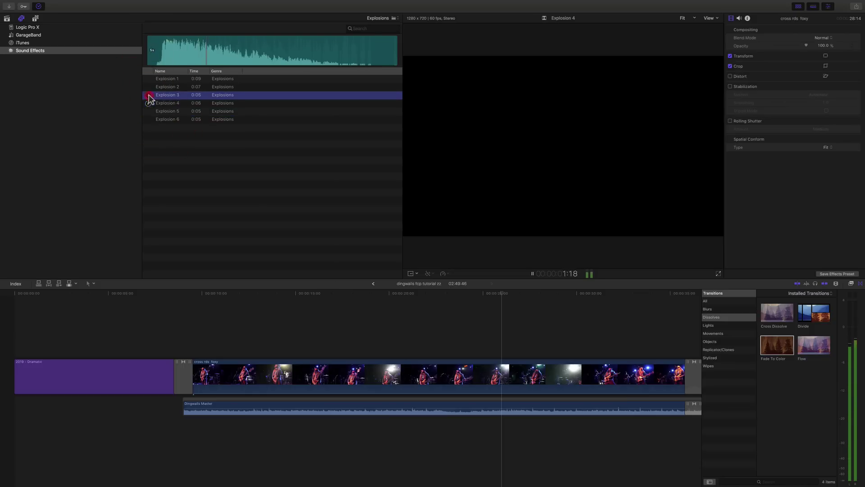
left_click(149, 87)
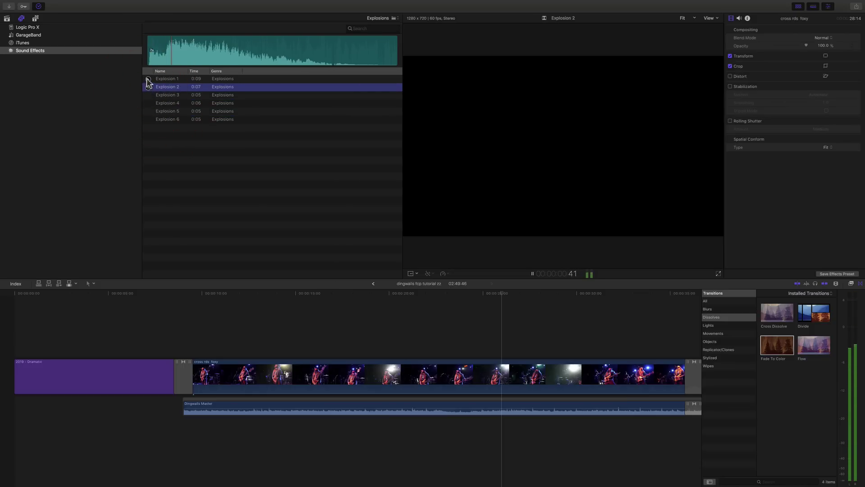
left_click(147, 79)
left_click(149, 120)
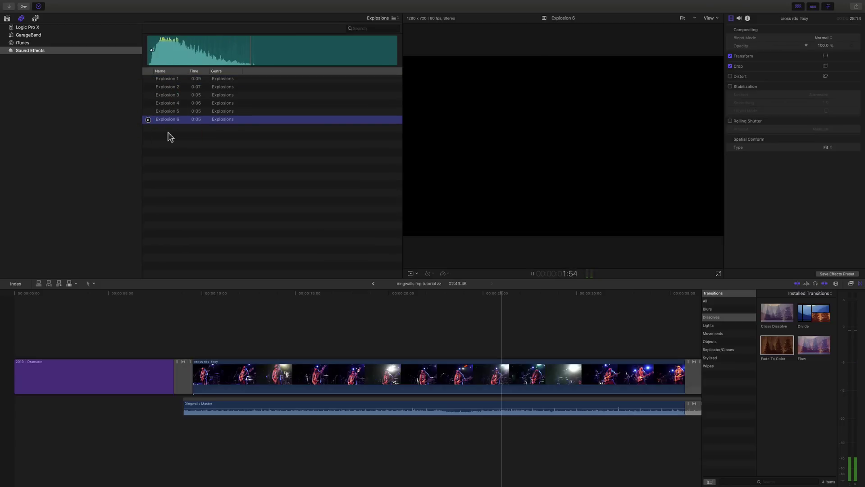
- Add Explosion 6 beneath the start of the opening title, check it in playback, and trim its end to a duration of about 2:58
left_click_drag(174, 124, 27, 410)
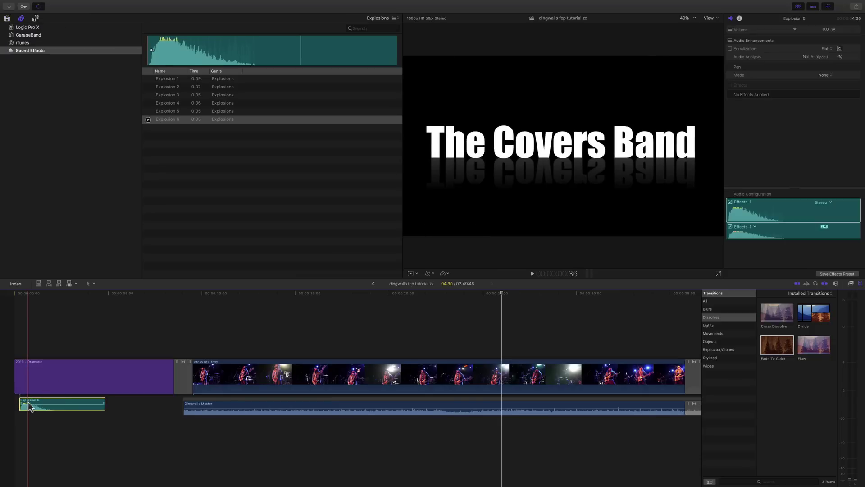
left_click(15, 321)
key("space")
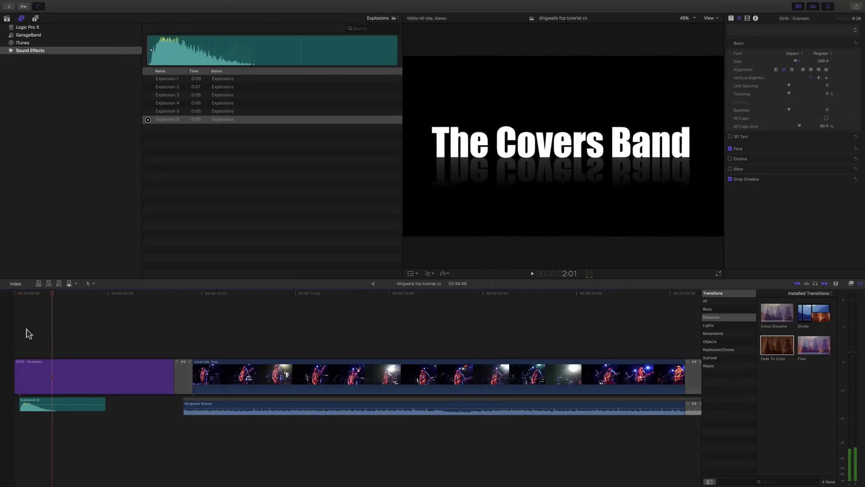
key("space")
left_click_drag(103, 409, 74, 408)
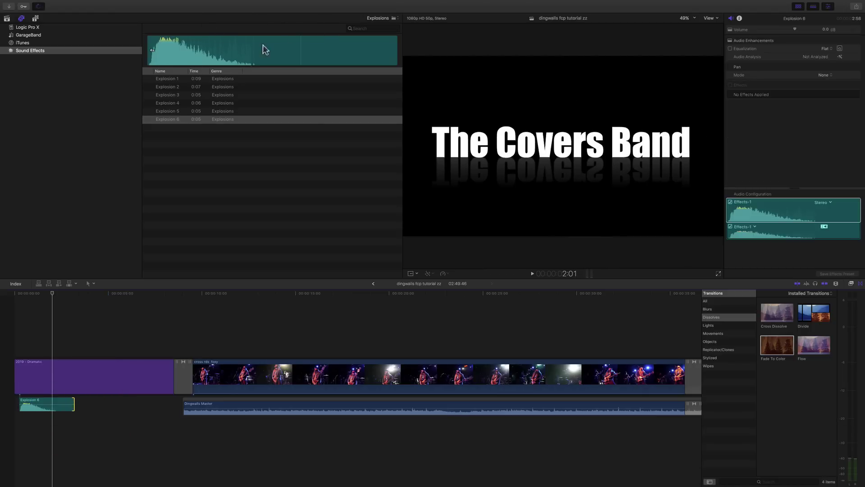
- Add a second Explosion 6 where "Live at Dingwalls" appears, play it back, and move it slightly earlier to match the text
left_click_drag(171, 119, 66, 422)
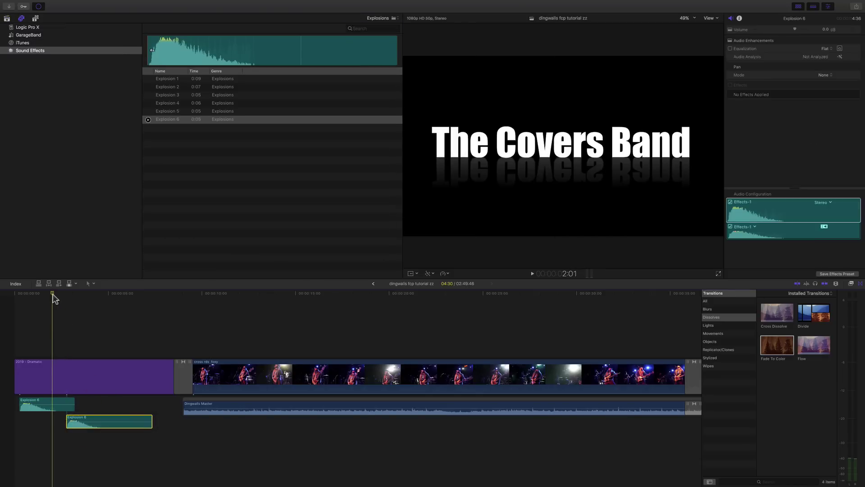
left_click_drag(55, 296, 66, 296)
key("space")
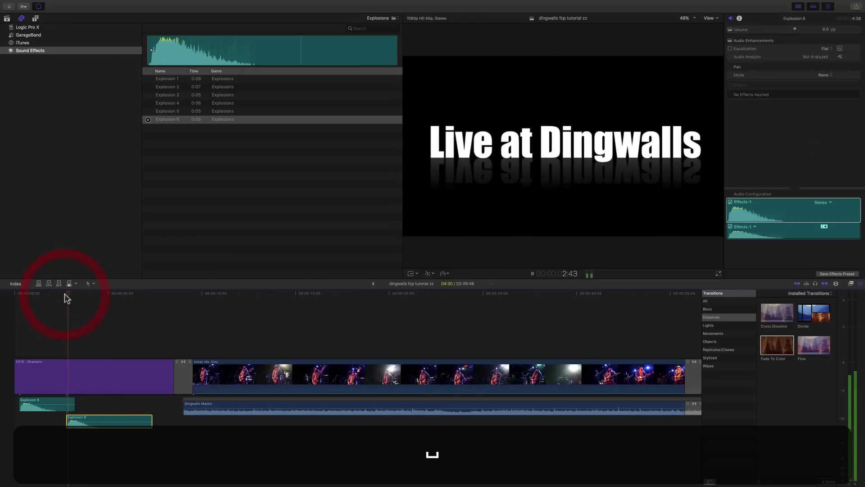
key("space")
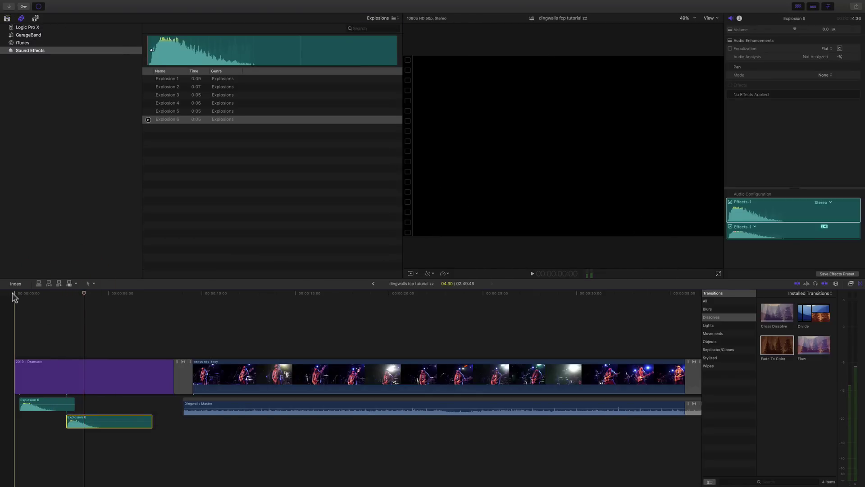
key("space")
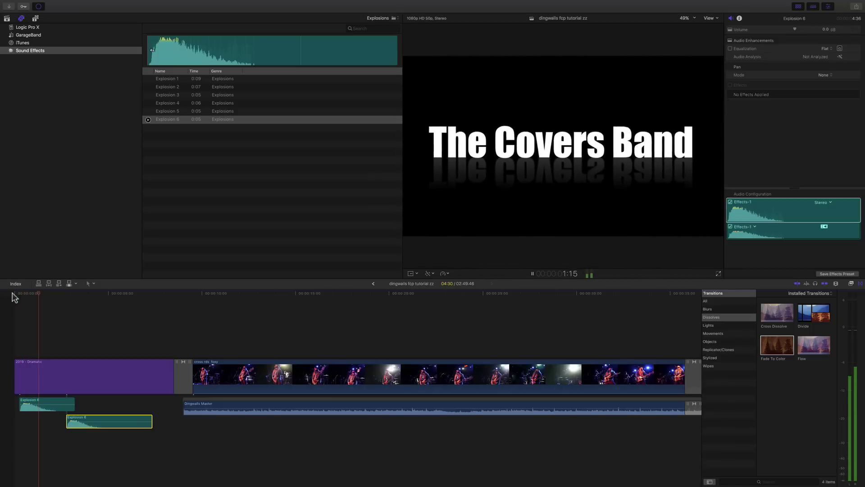
key("space")
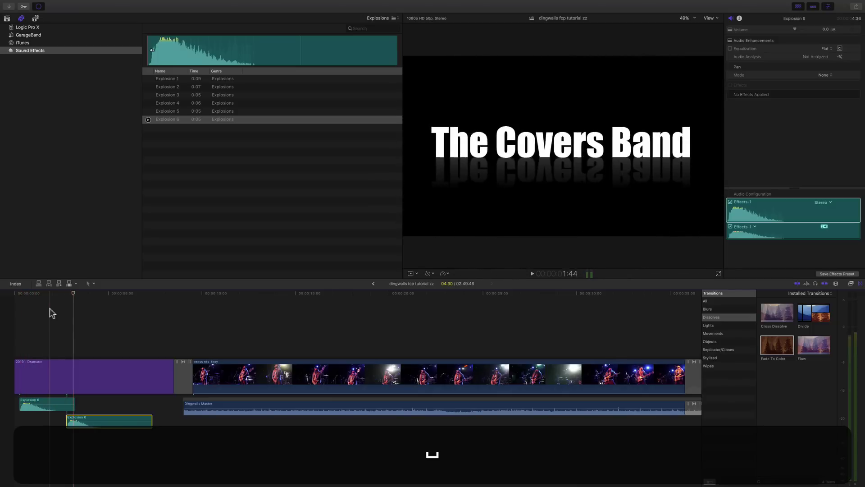
left_click_drag(111, 418, 107, 419)
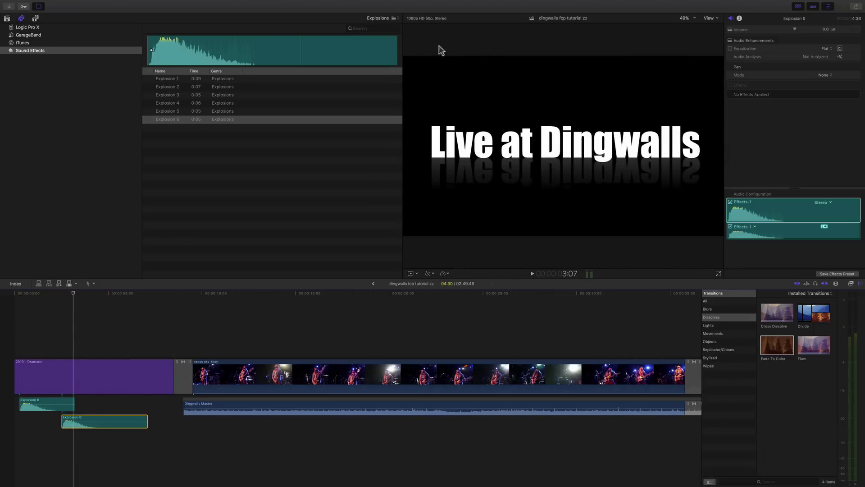
- Add a third Explosion 6 beneath the final part of the title and move it earlier to match the appearance of "2019"
left_click_drag(167, 117, 111, 438)
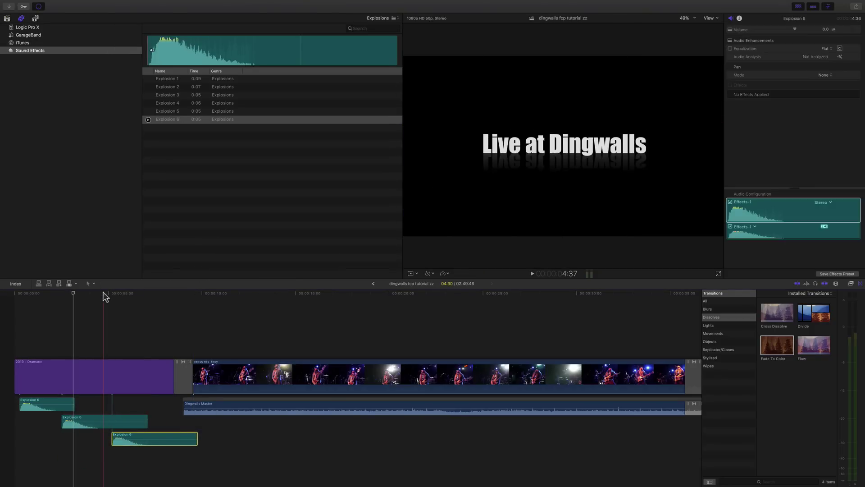
left_click(104, 295)
key("space")
left_click_drag(149, 434, 138, 434)
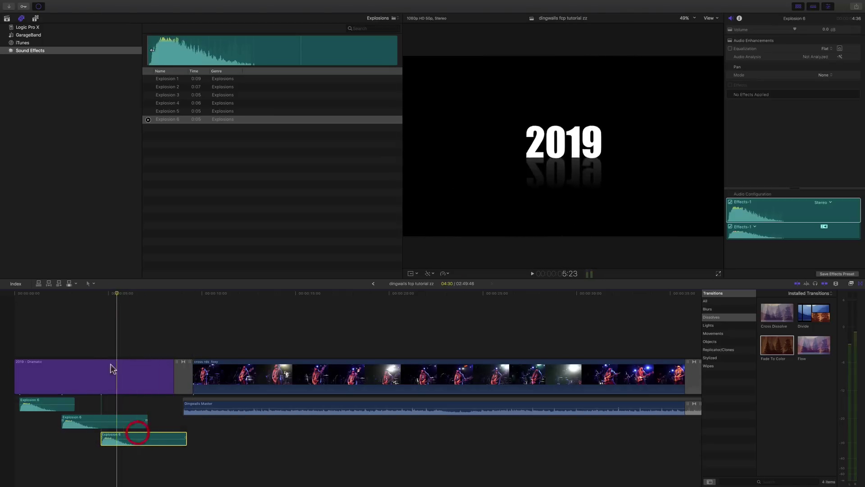
- Play back the third explosion against the "2019" text, and replay the whole opening title from the start
key("space")
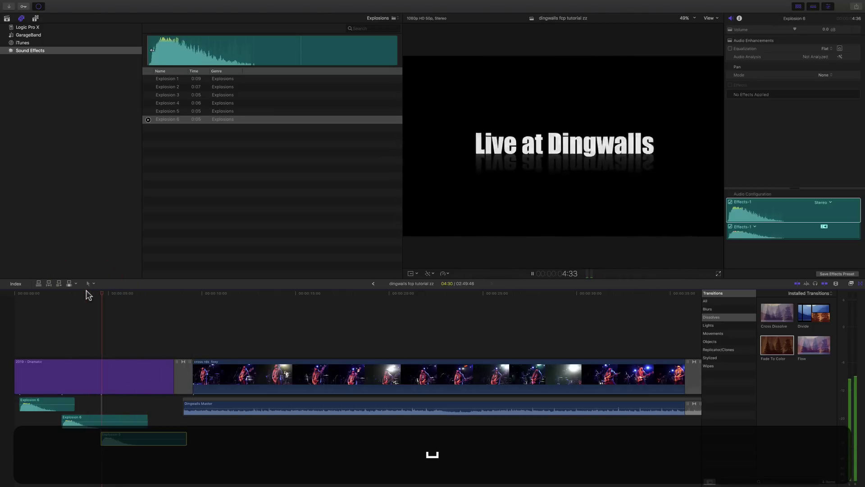
key("space")
left_click(16, 293)
key("space")
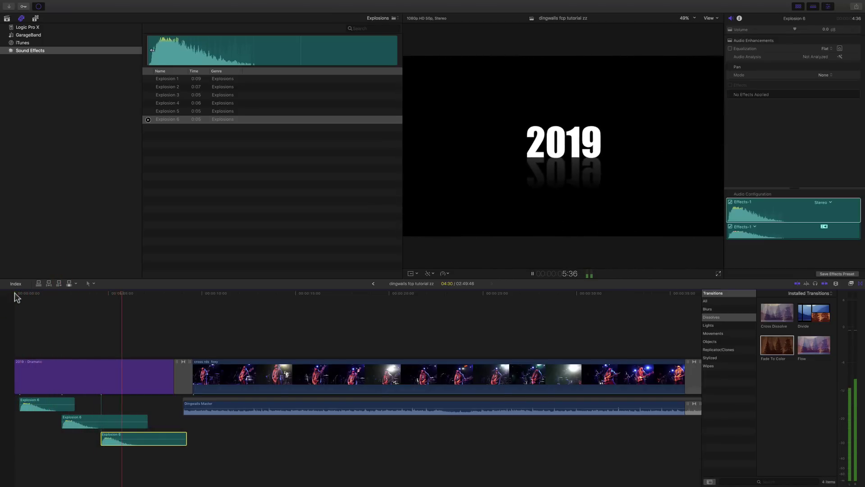
- Move the second and first Explosion 6 clips slightly earlier to match the title text, and replay the opening
key("space")
left_click_drag(84, 417, 55, 403)
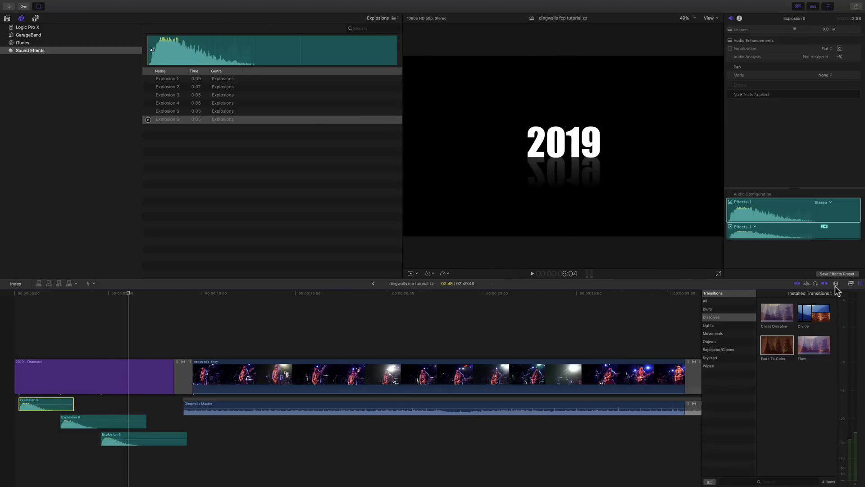
left_click_drag(43, 404, 40, 403)
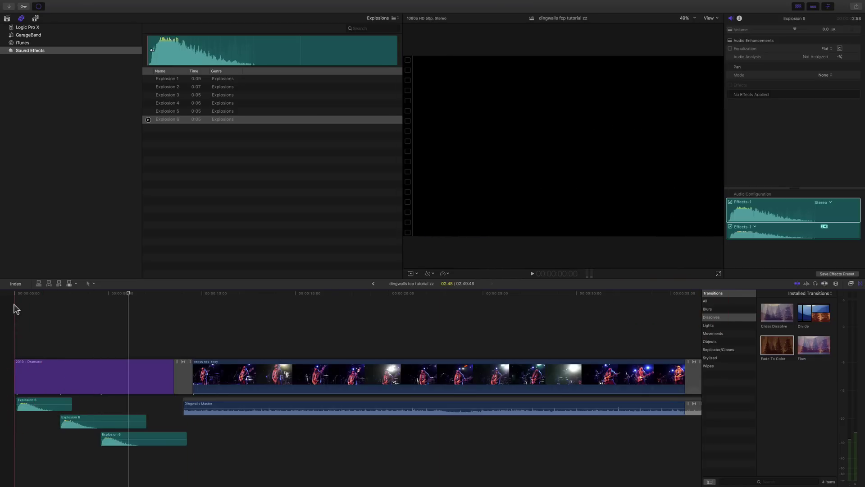
left_click(15, 308)
key("space")
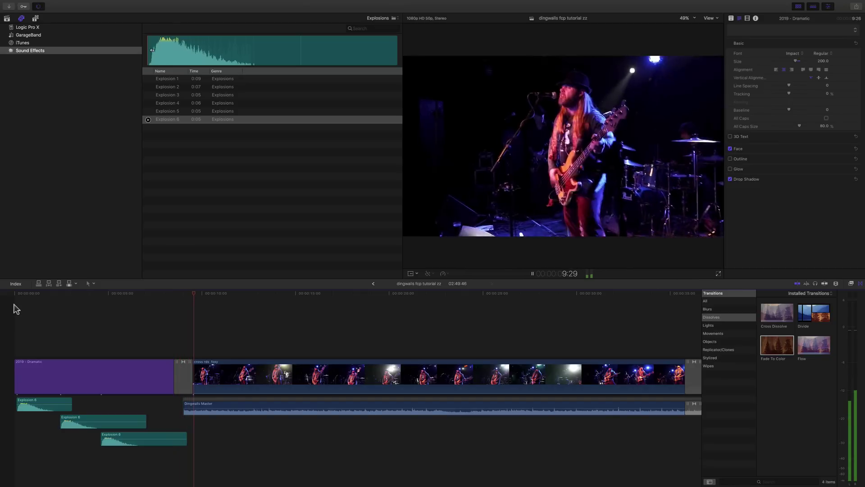
key("space")
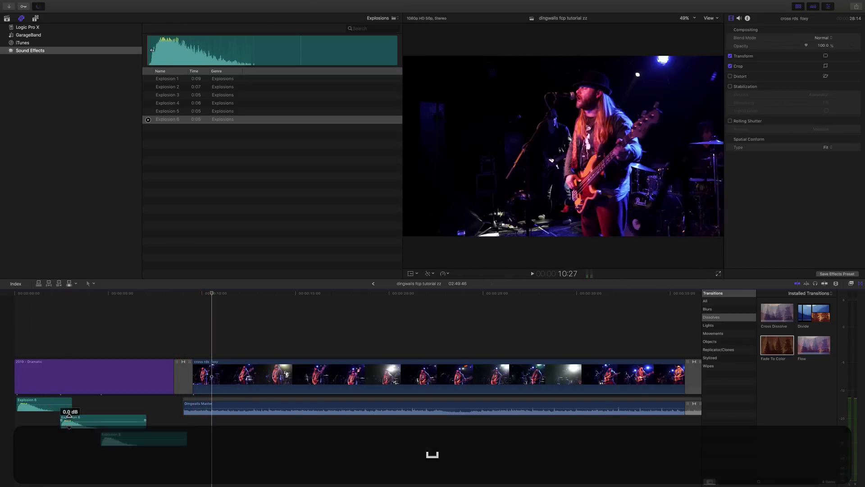
- Lower the volume of all three Explosion 6 clips, the first to -7 dB and the third to about -10 dB, and replay the opening
left_click(69, 422)
left_click(39, 404)
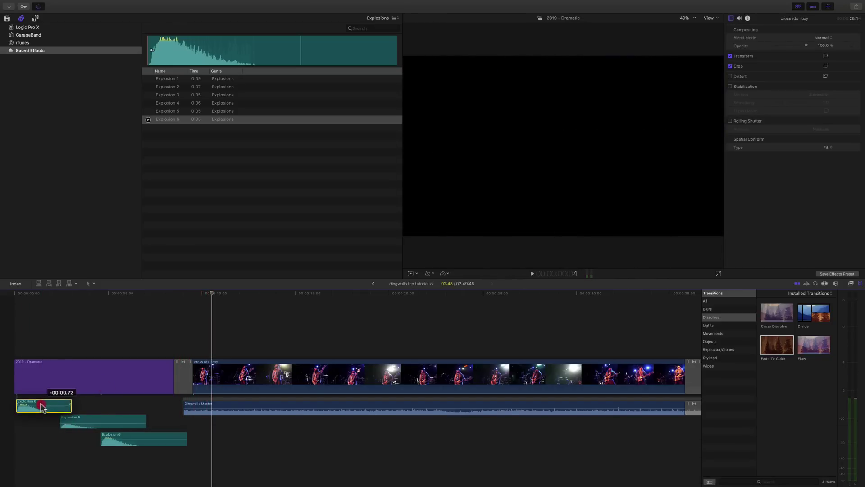
left_click(36, 403)
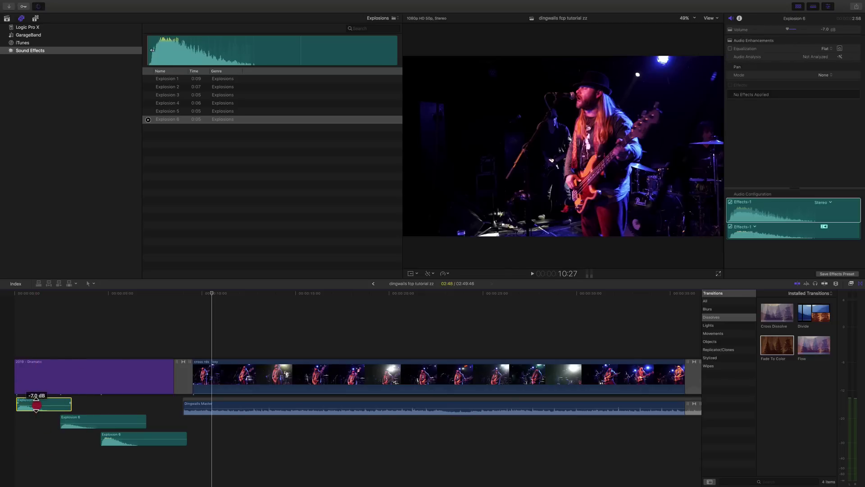
left_click_drag(36, 405, 36, 409)
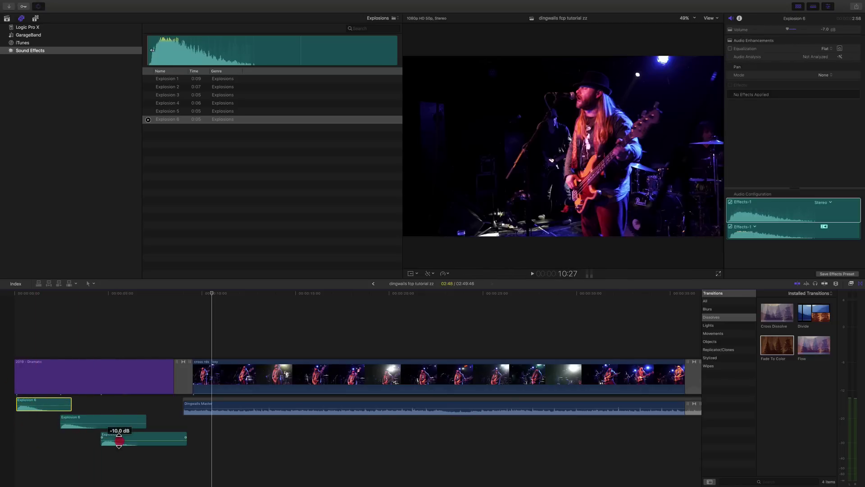
left_click_drag(119, 440, 118, 442)
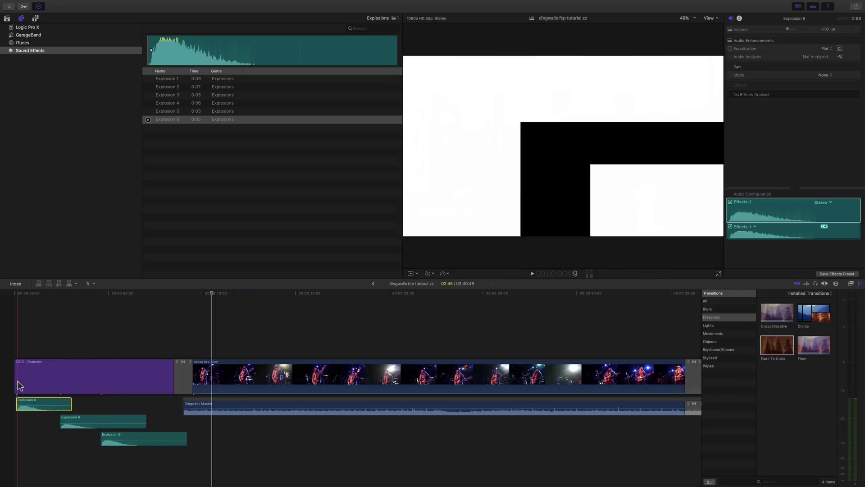
key("space")
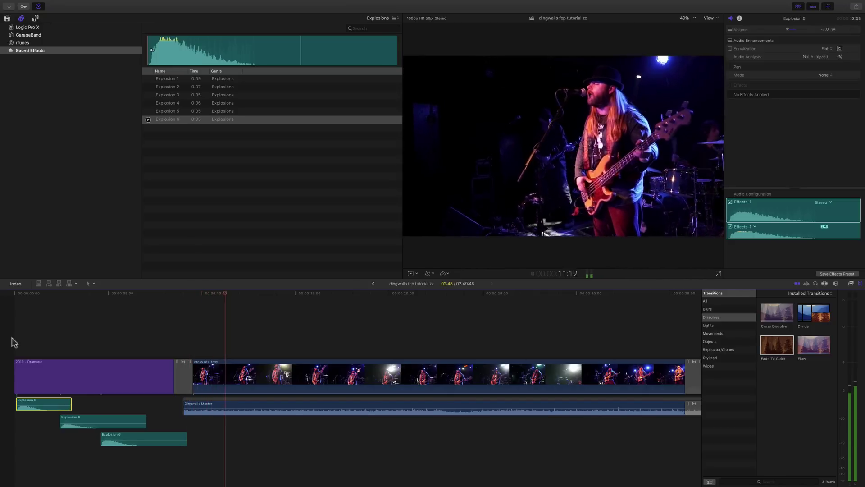
key("space")
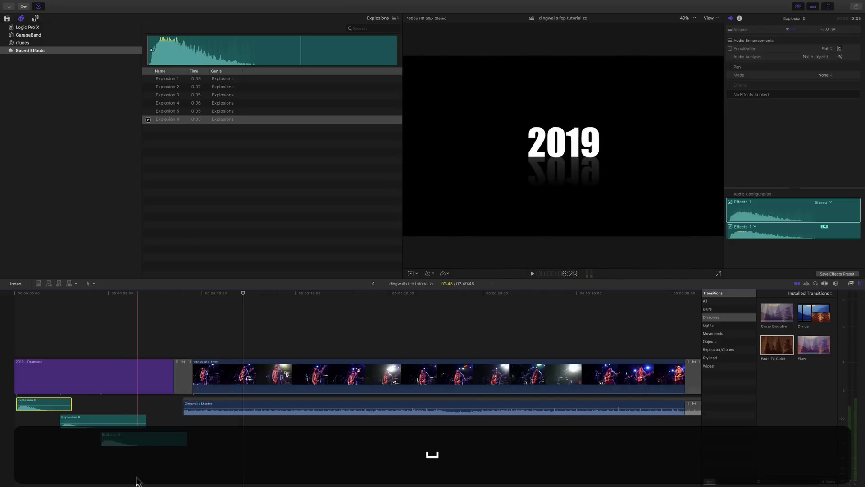
- Delete the three Explosion 6 clips from beneath the opening title
key("super")
key("super+minus")
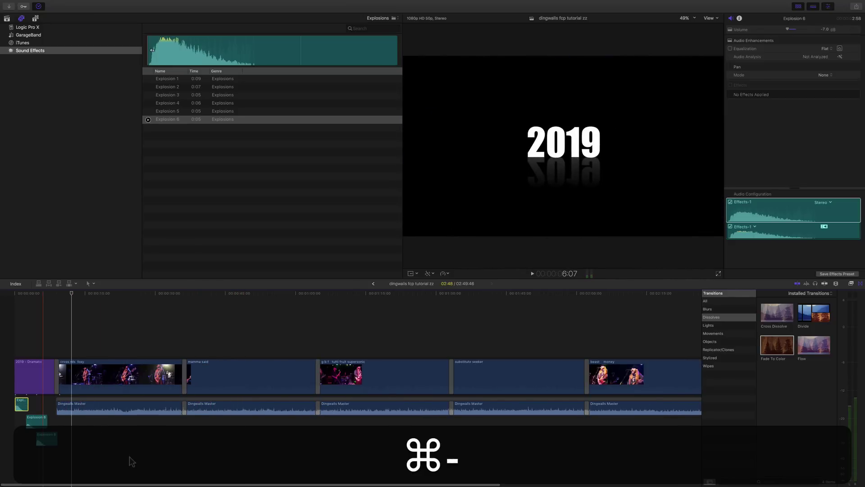
left_click(46, 438)
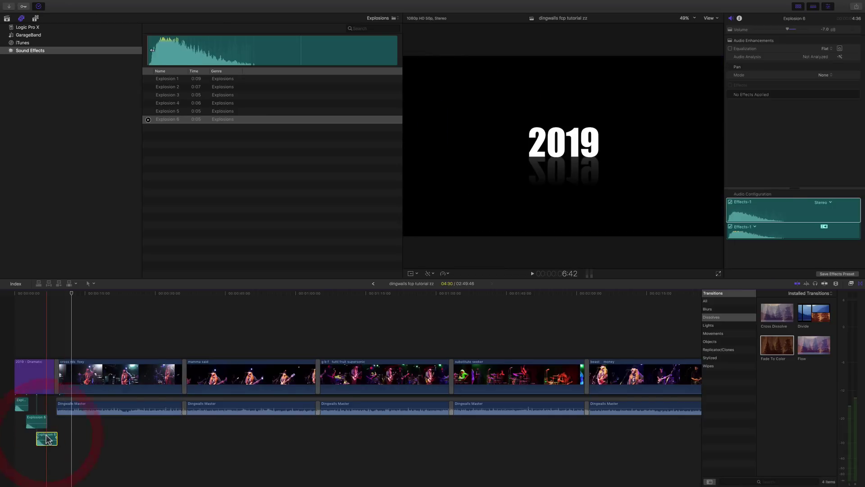
key("BackSpace")
left_click(31, 420)
key("BackSpace")
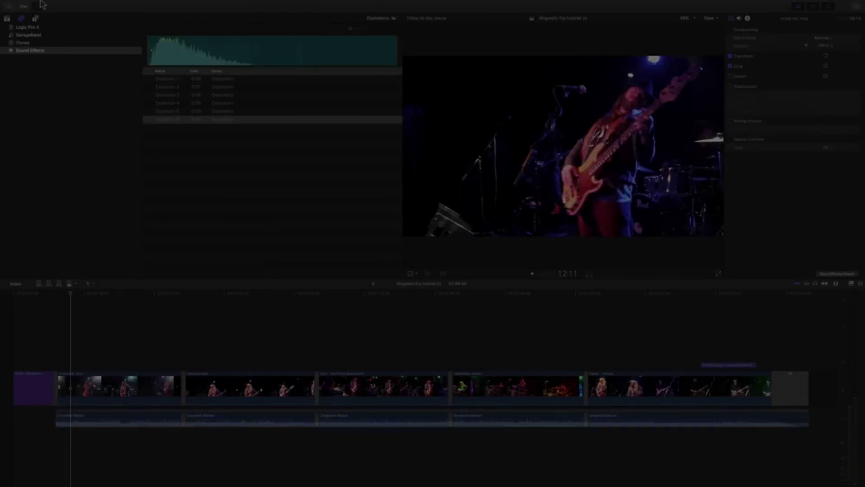
- Start a Master File export of the project, show its settings and review the available video codecs
left_click(58, 5)
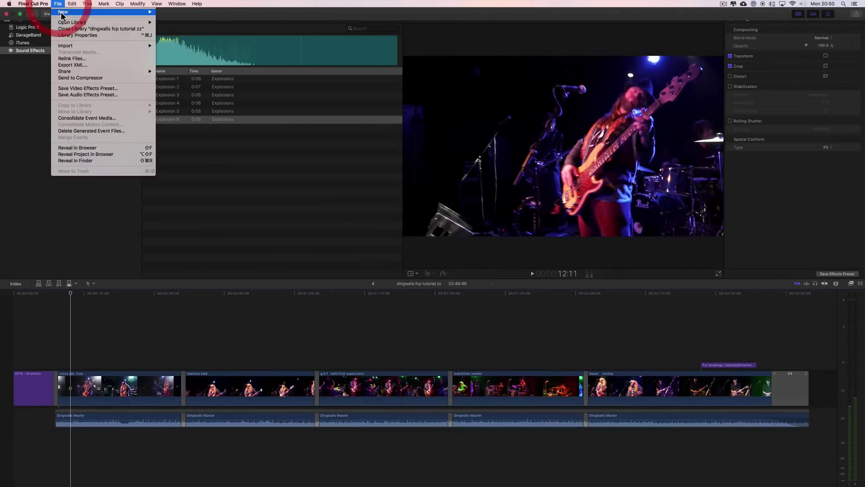
mouse_move(70, 72)
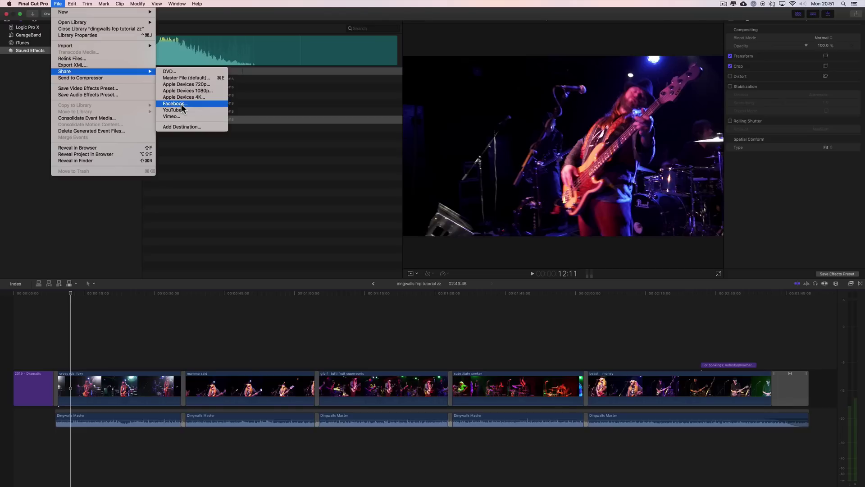
left_click(181, 78)
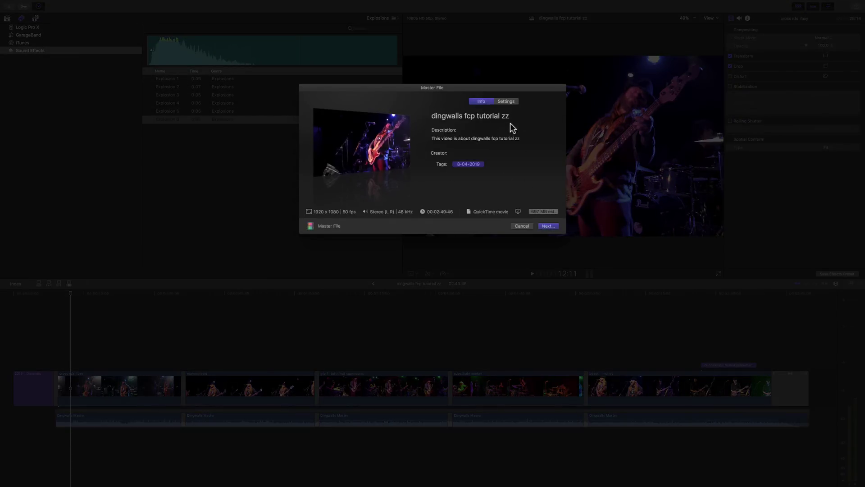
left_click(509, 102)
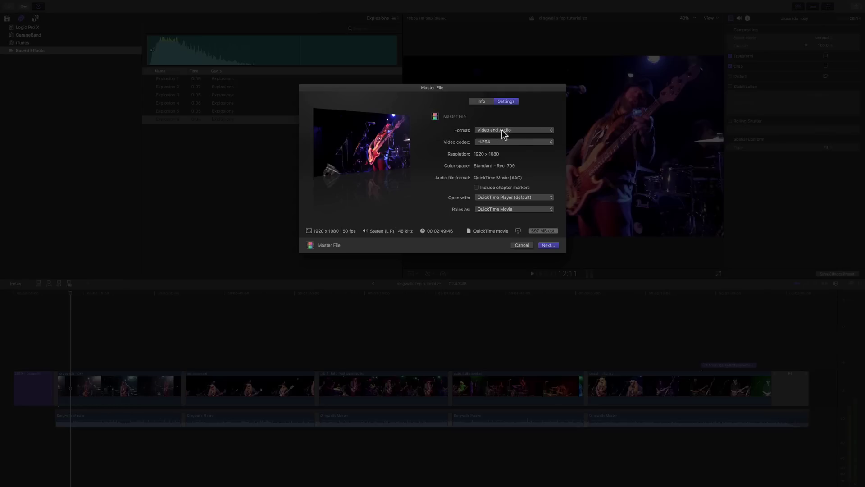
left_click(514, 143)
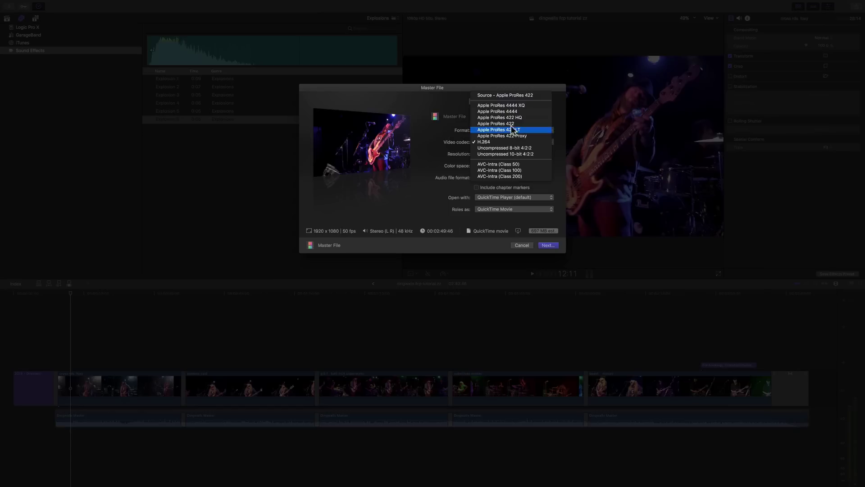
left_click(506, 88)
- Set the export format to Video Only and review its video codec choices
left_click(499, 130)
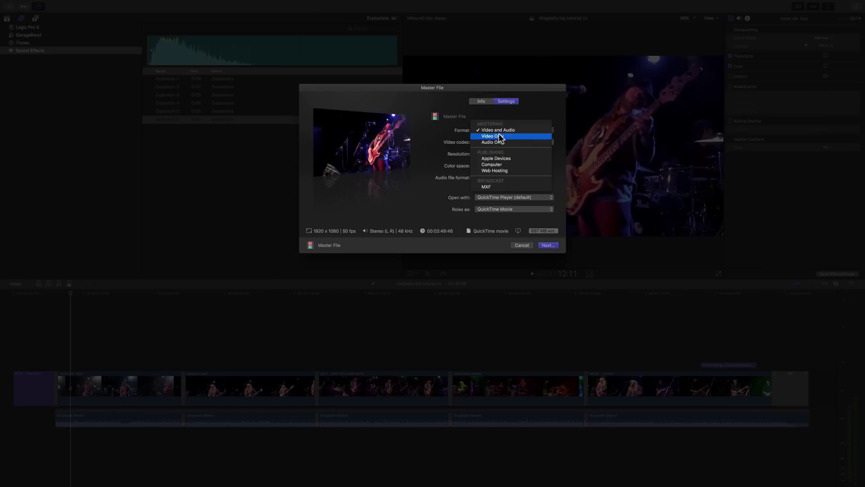
left_click(501, 137)
left_click(495, 140)
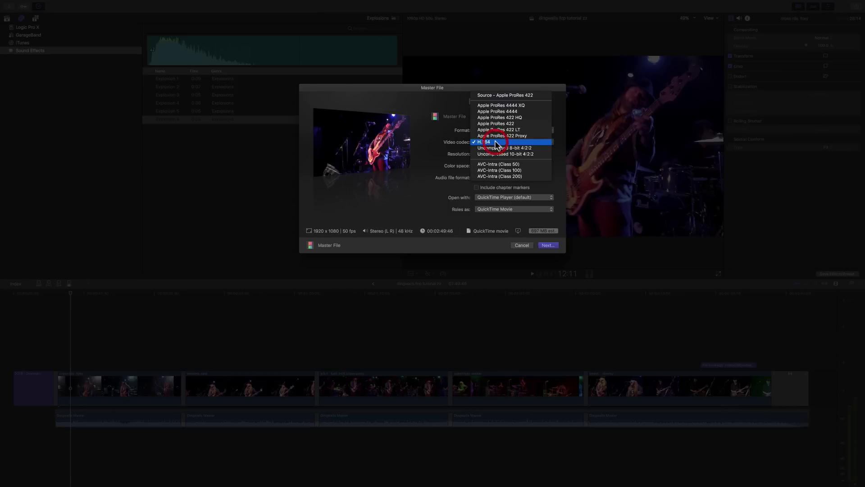
left_click(536, 87)
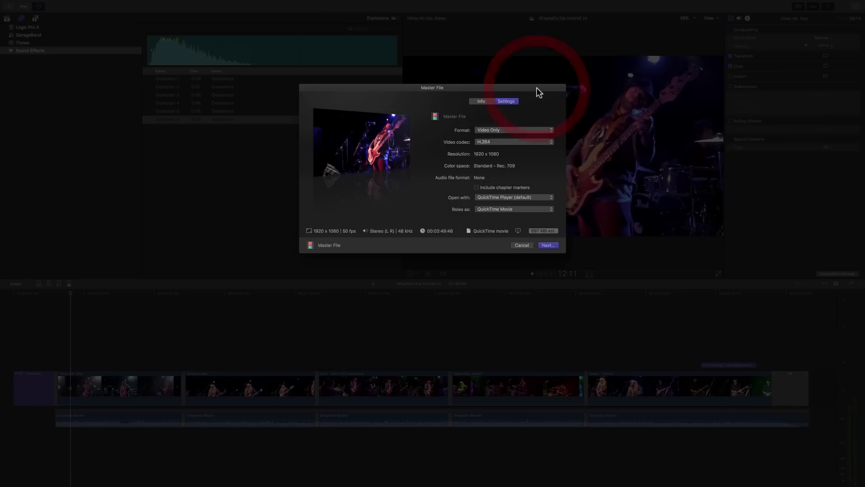
- Set the export format to Audio Only and review its audio file format choices
left_click(498, 130)
left_click(497, 136)
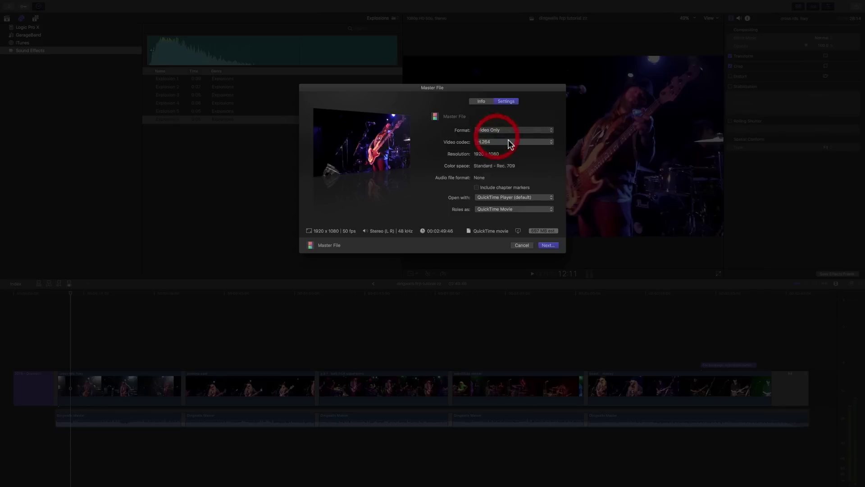
left_click(495, 177)
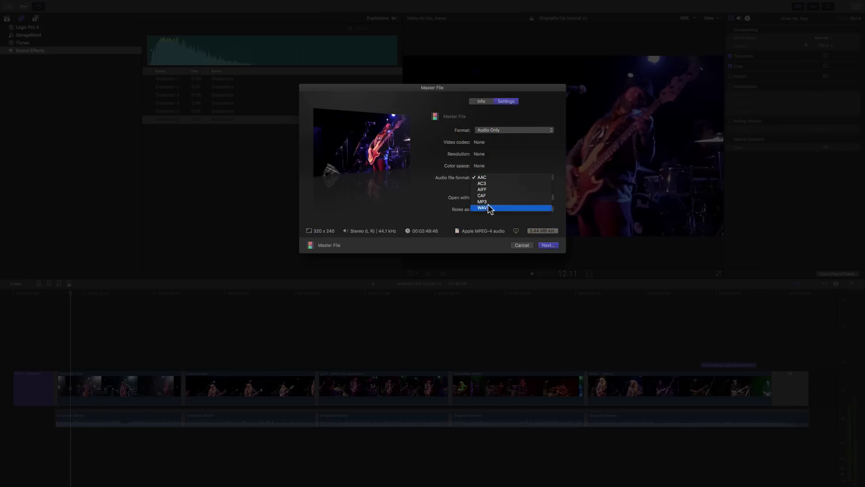
left_click(511, 152)
- Set the export format to Apple Devices and review its codec and resolution choices, keeping 1920 x 1080
left_click(518, 130)
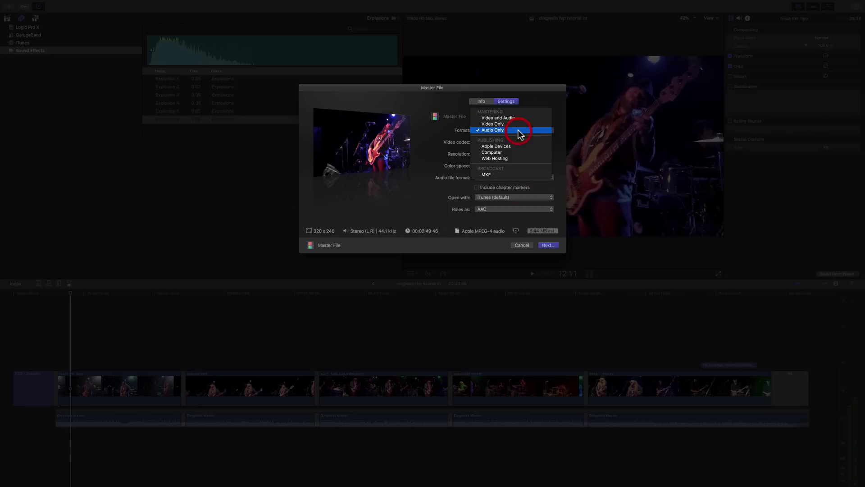
left_click(503, 148)
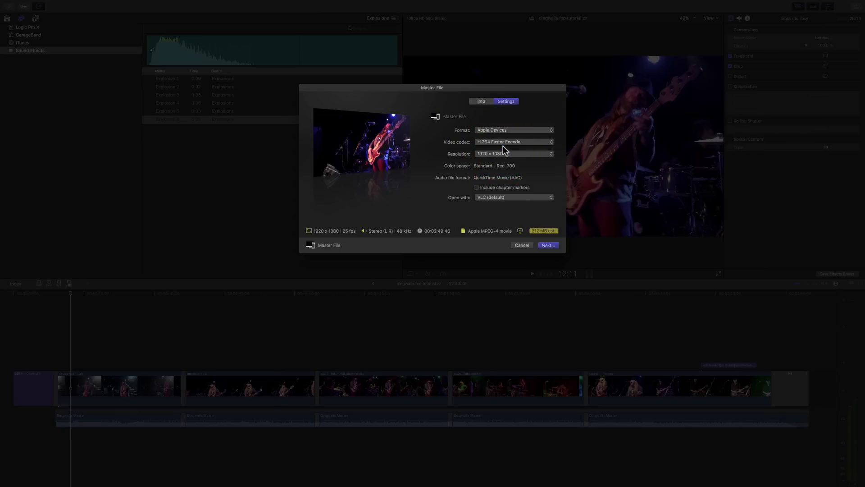
left_click(498, 143)
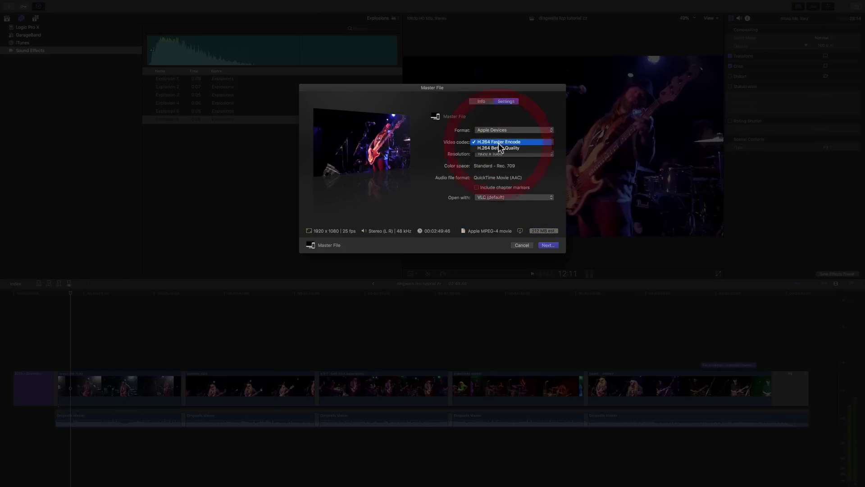
left_click(515, 132)
left_click(505, 154)
left_click(503, 156)
- Set the export format to Computer and review its codec and resolution choices
left_click(503, 130)
left_click(499, 136)
left_click(503, 142)
left_click(501, 153)
left_click(502, 154)
left_click(505, 128)
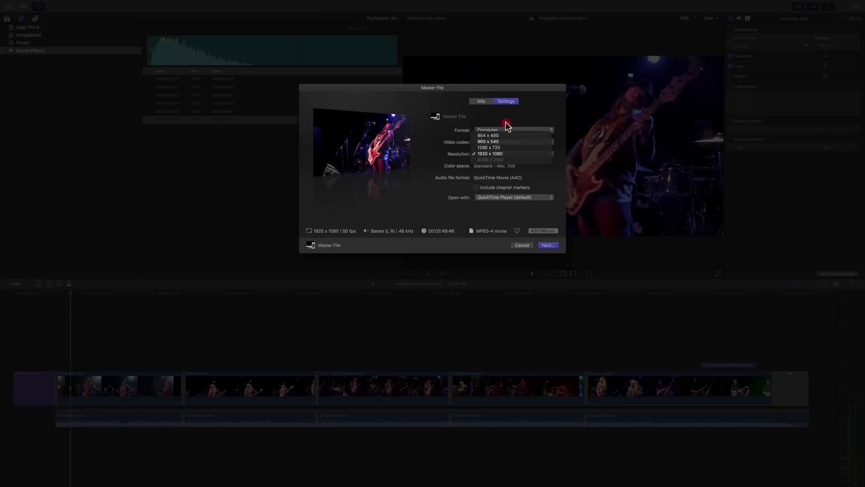
- Set the export format to Web Hosting and review its codec and resolution choices
left_click(498, 136)
left_click(498, 142)
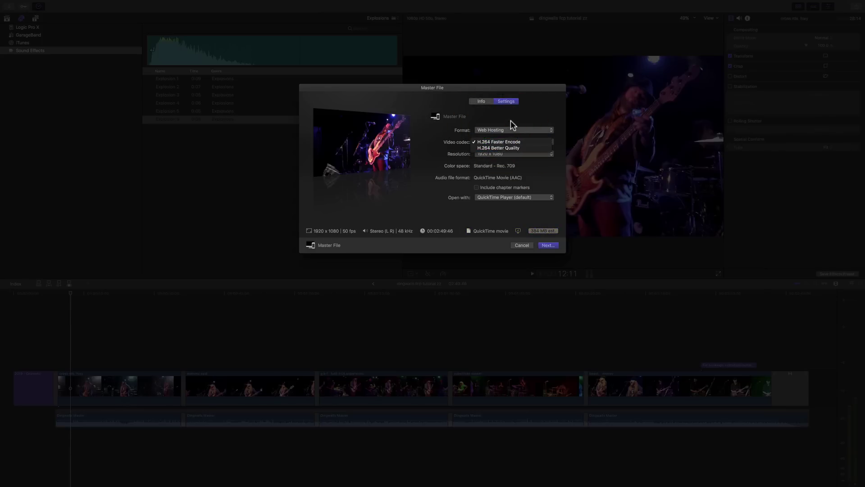
left_click(501, 147)
left_click(510, 153)
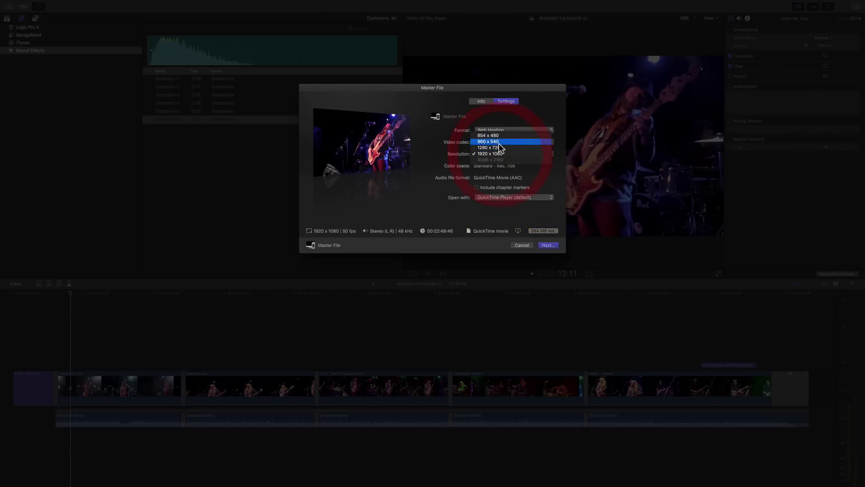
left_click(518, 118)
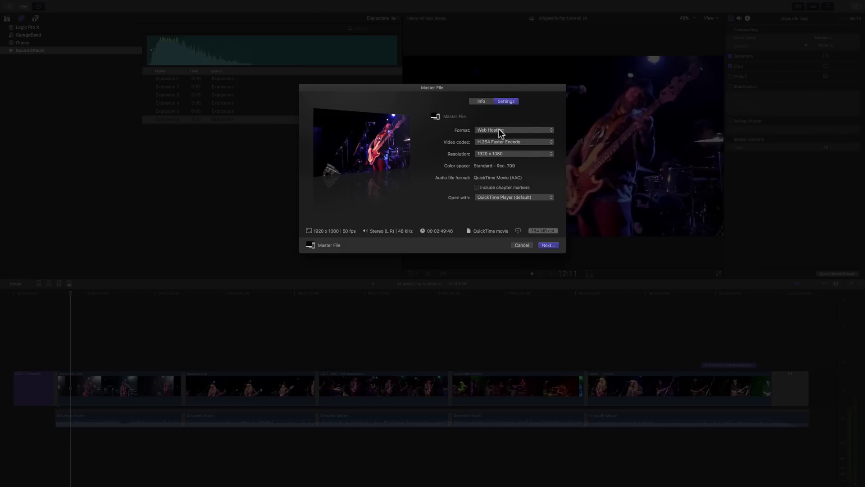
- Compare the Video and Audio export format with the Computer format and review the resolution choices for Computer
left_click(501, 131)
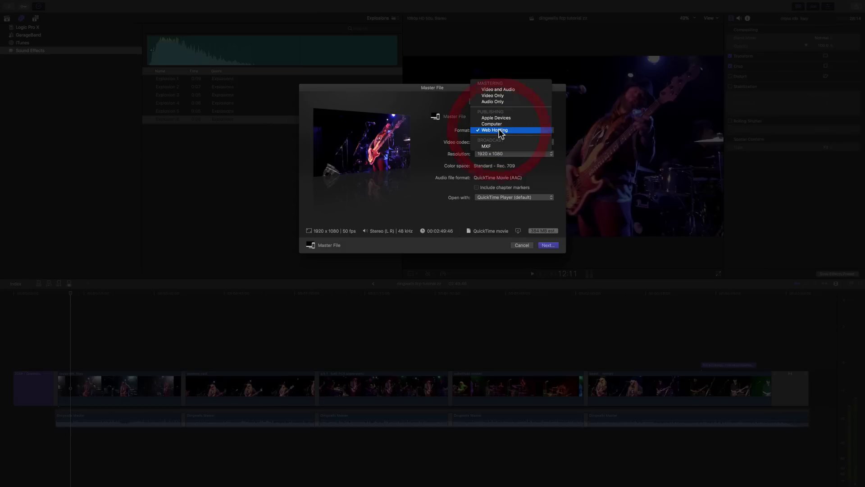
left_click(507, 89)
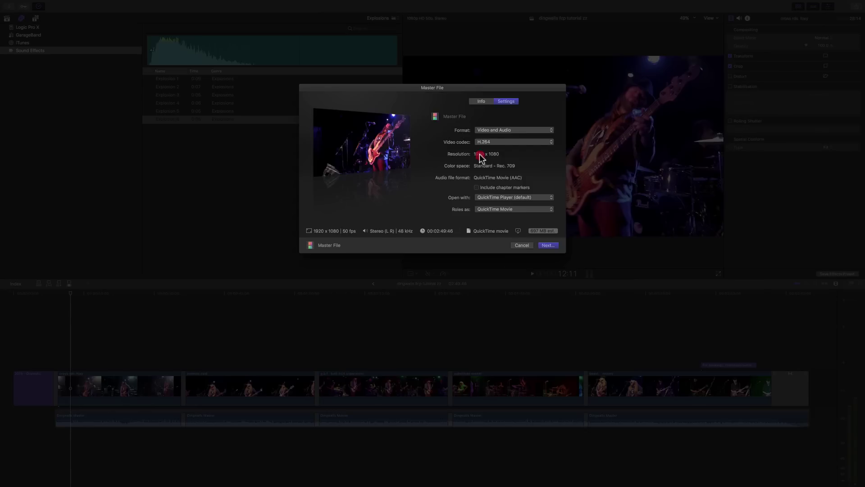
left_click(500, 130)
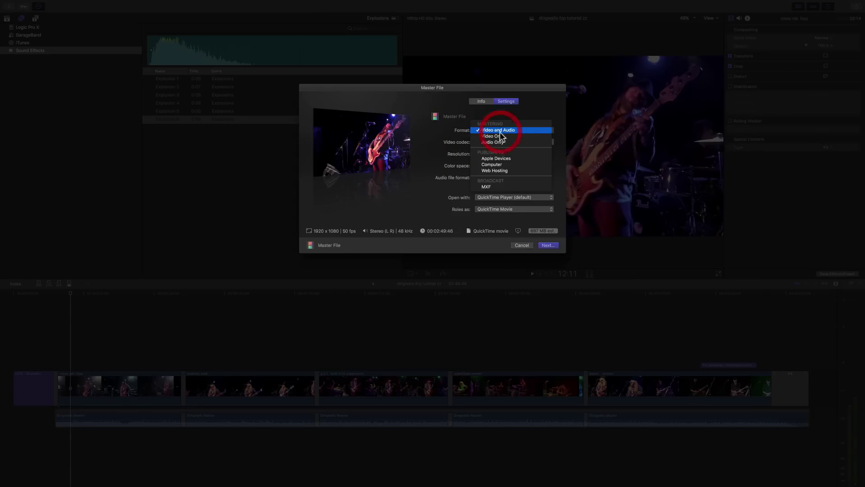
left_click(501, 164)
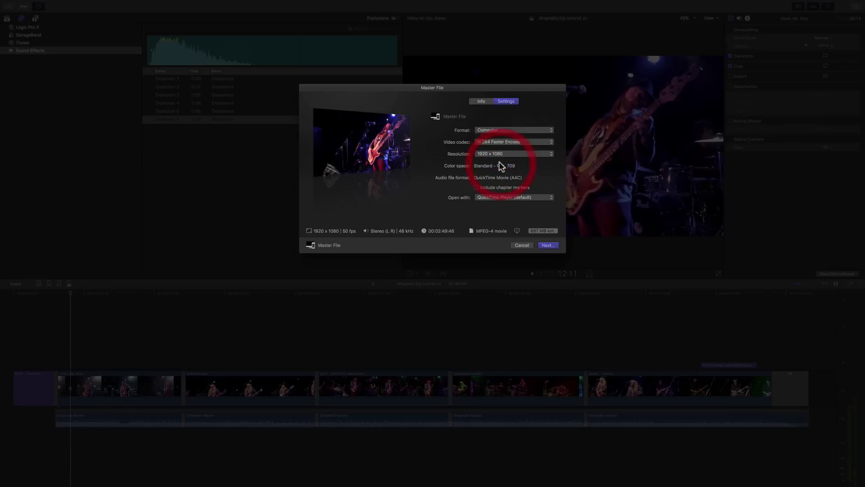
left_click(493, 153)
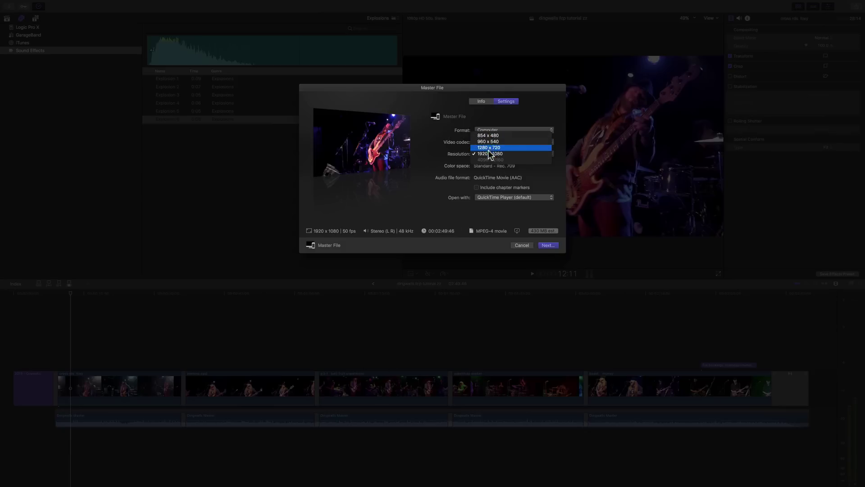
left_click(523, 116)
- Set the export format to Video and Audio and keep H.264 as the video codec
left_click(502, 129)
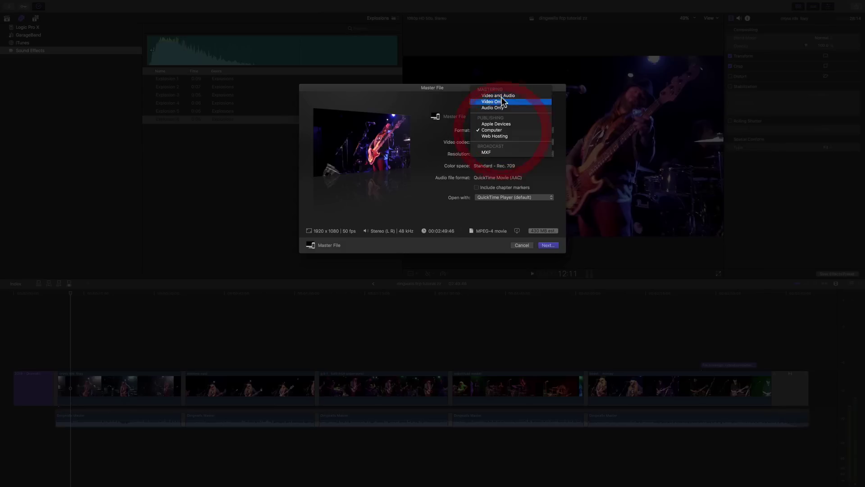
left_click(508, 113)
left_click(505, 140)
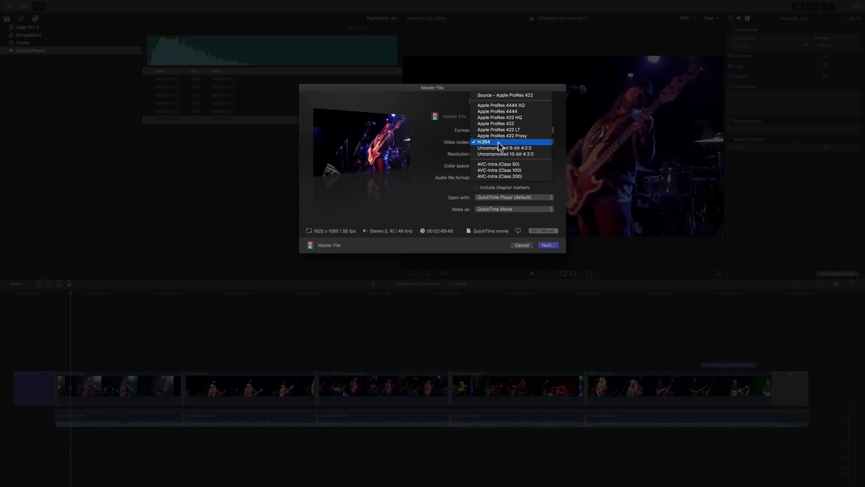
left_click(497, 142)
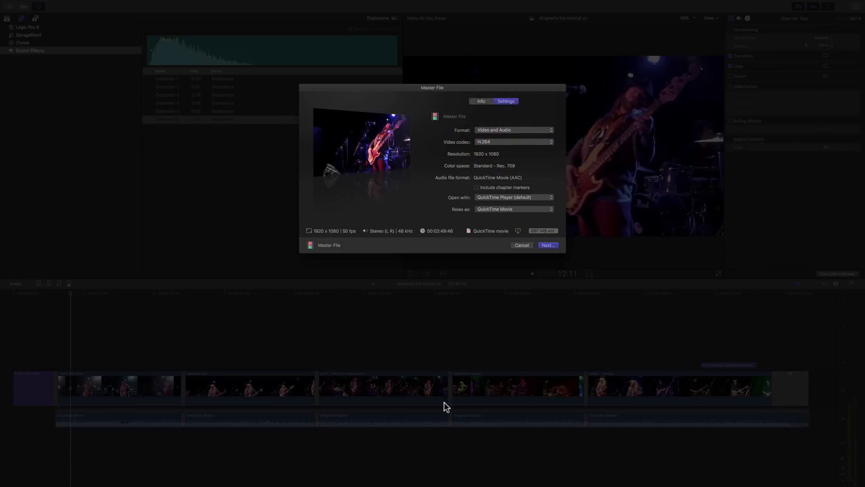
- Save the master file as "dingwalls fcp tutorial zz" in the edits folder to start the export
left_click(547, 246)
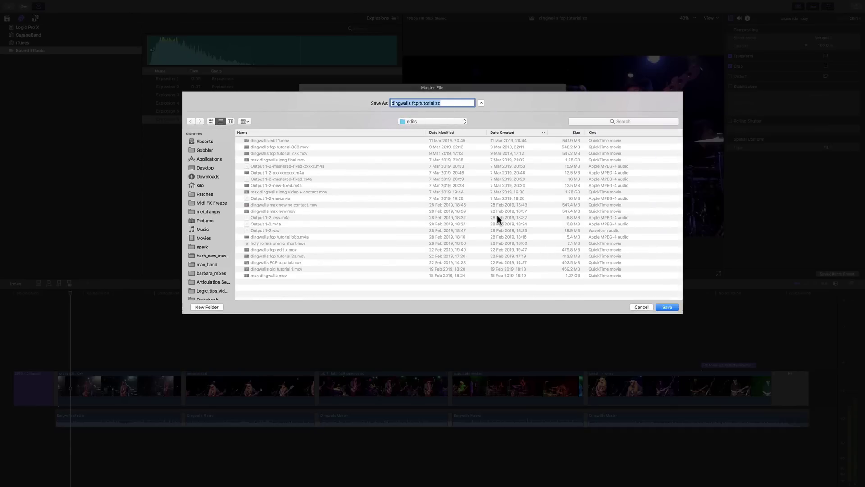
left_click(426, 121)
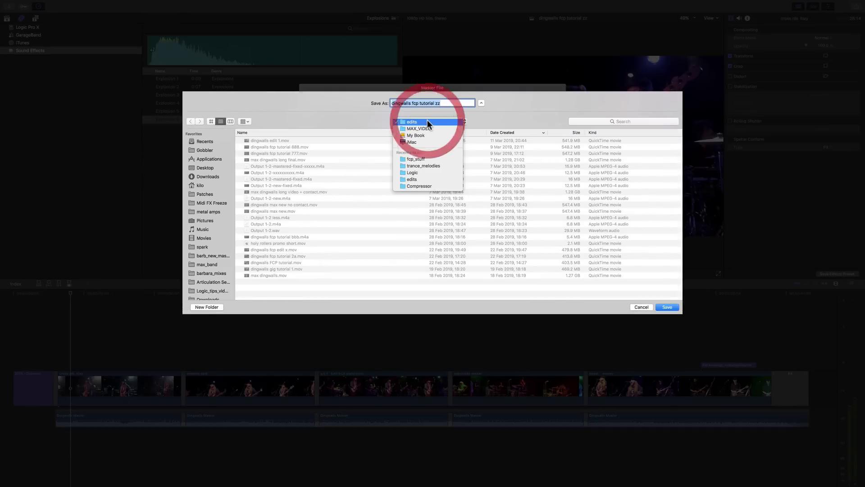
left_click(486, 116)
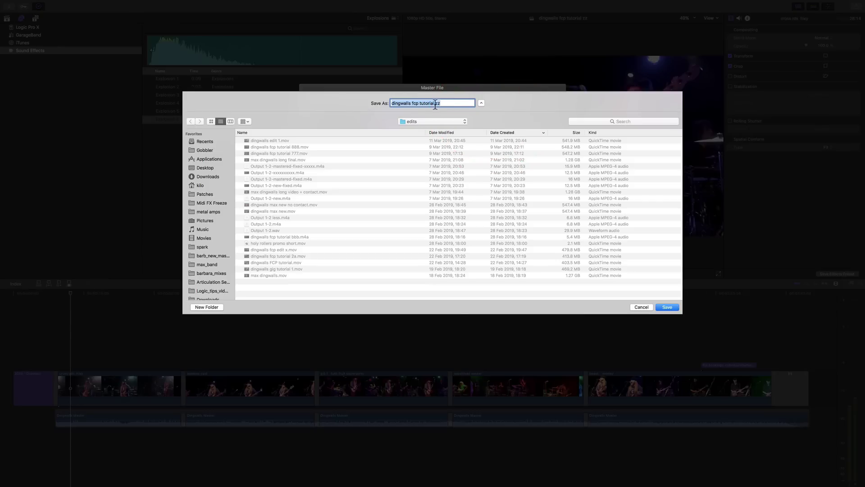
left_click(442, 103)
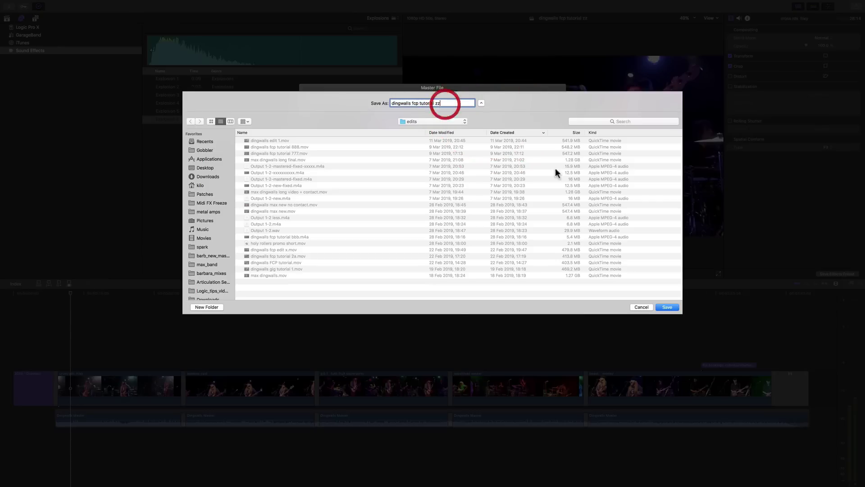
left_click(667, 307)
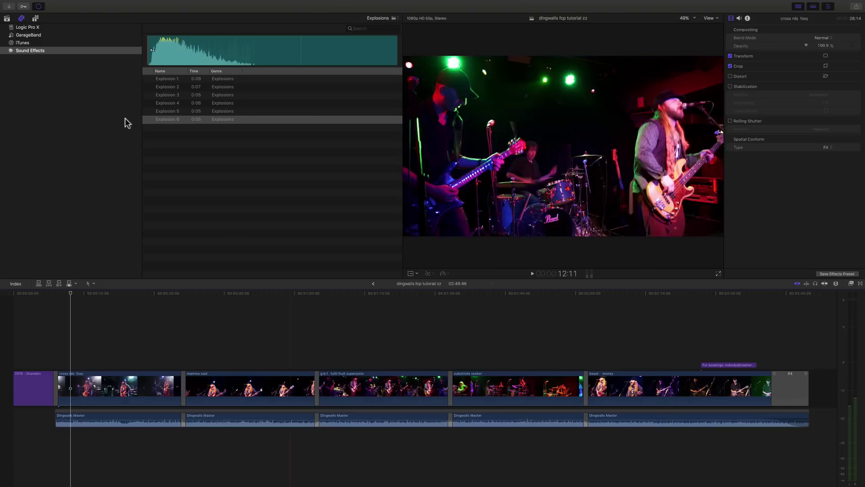
- Show the background tasks in a clear spot and expand the Sharing task to monitor the export
left_click(39, 7)
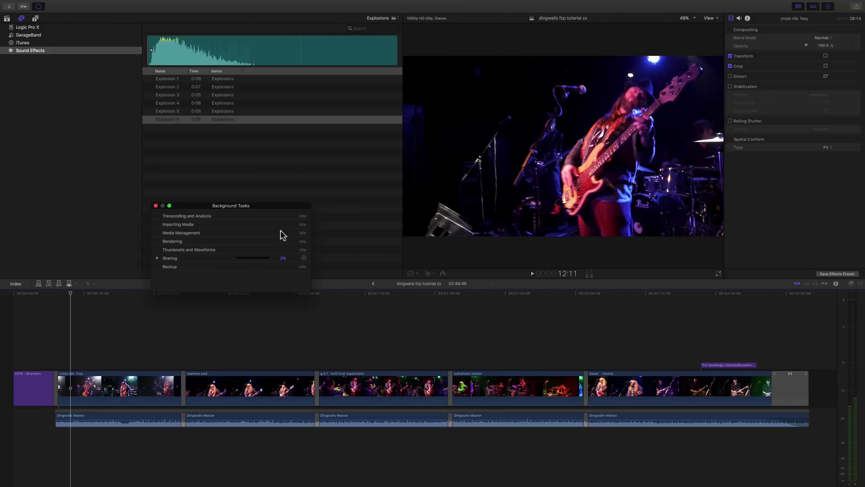
left_click_drag(248, 207, 391, 230)
left_click(294, 280)
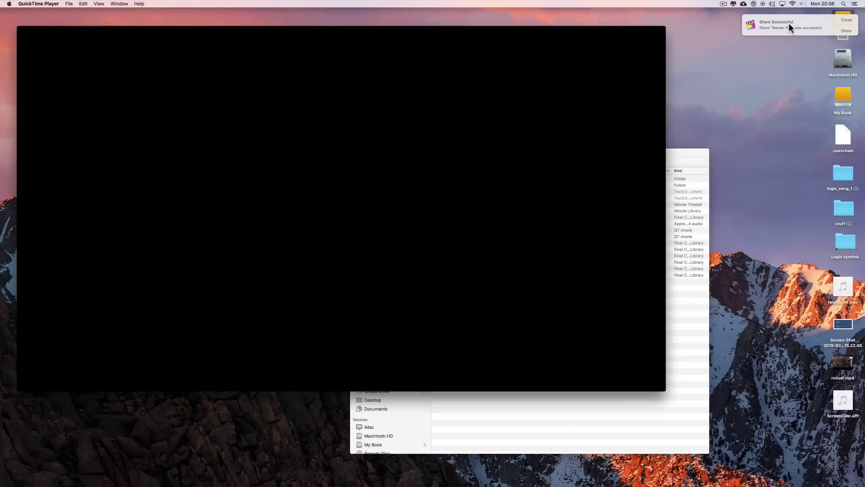
- Dismiss the share notification and close the Finder window behind the exported movie
left_click(839, 21)
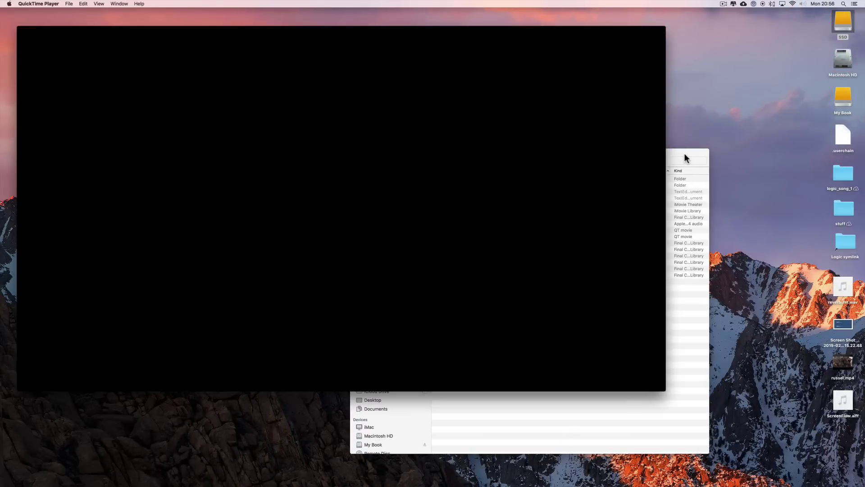
left_click(685, 154)
left_click(361, 153)
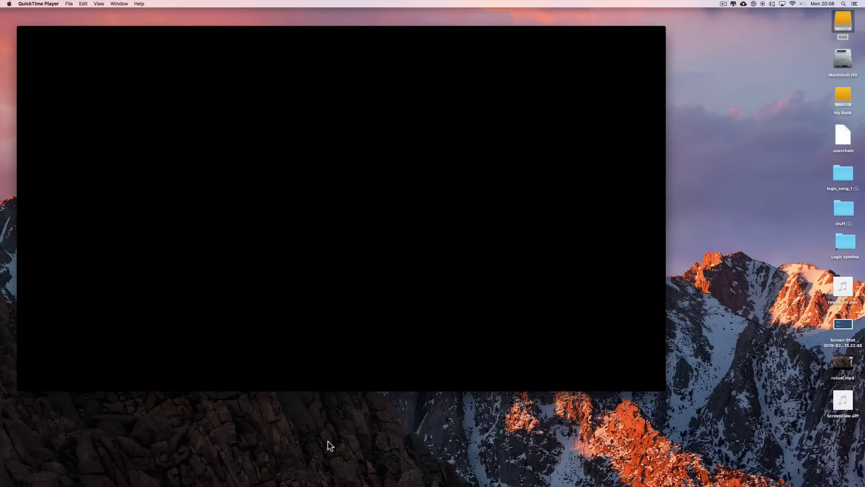
- Play the exported movie in QuickTime Player to check it, and switch back to Final Cut Pro
key("space")
mouse_move(448, 485)
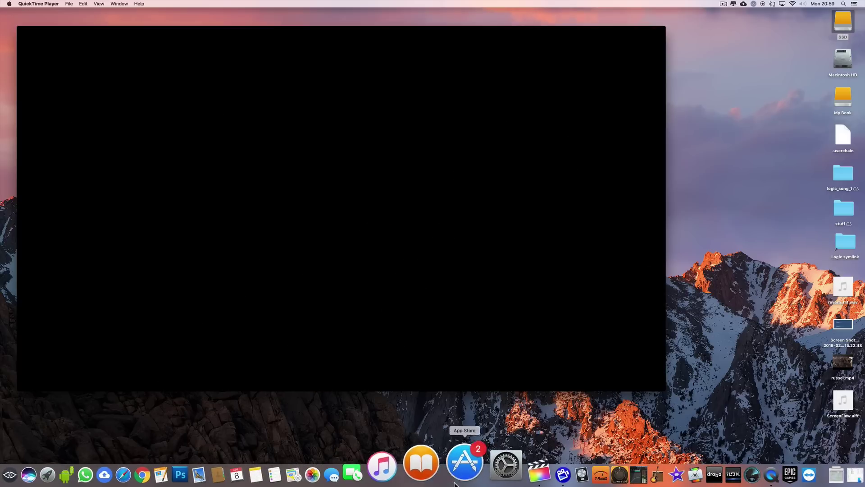
left_click(502, 473)
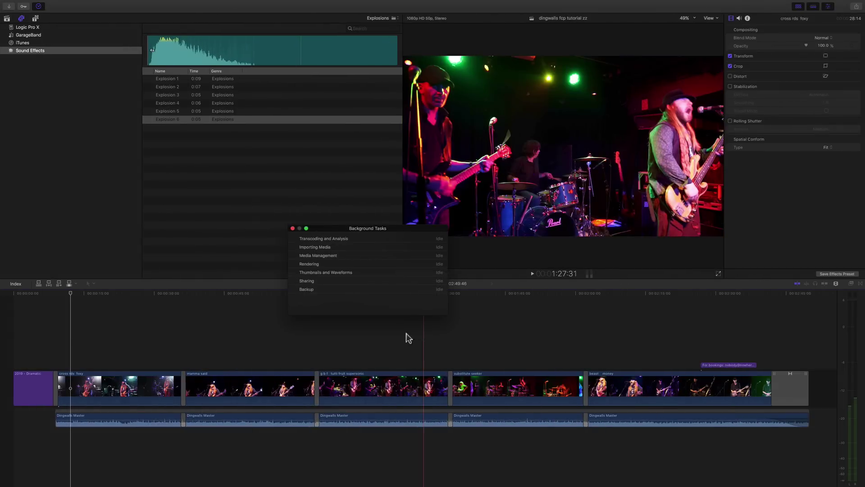